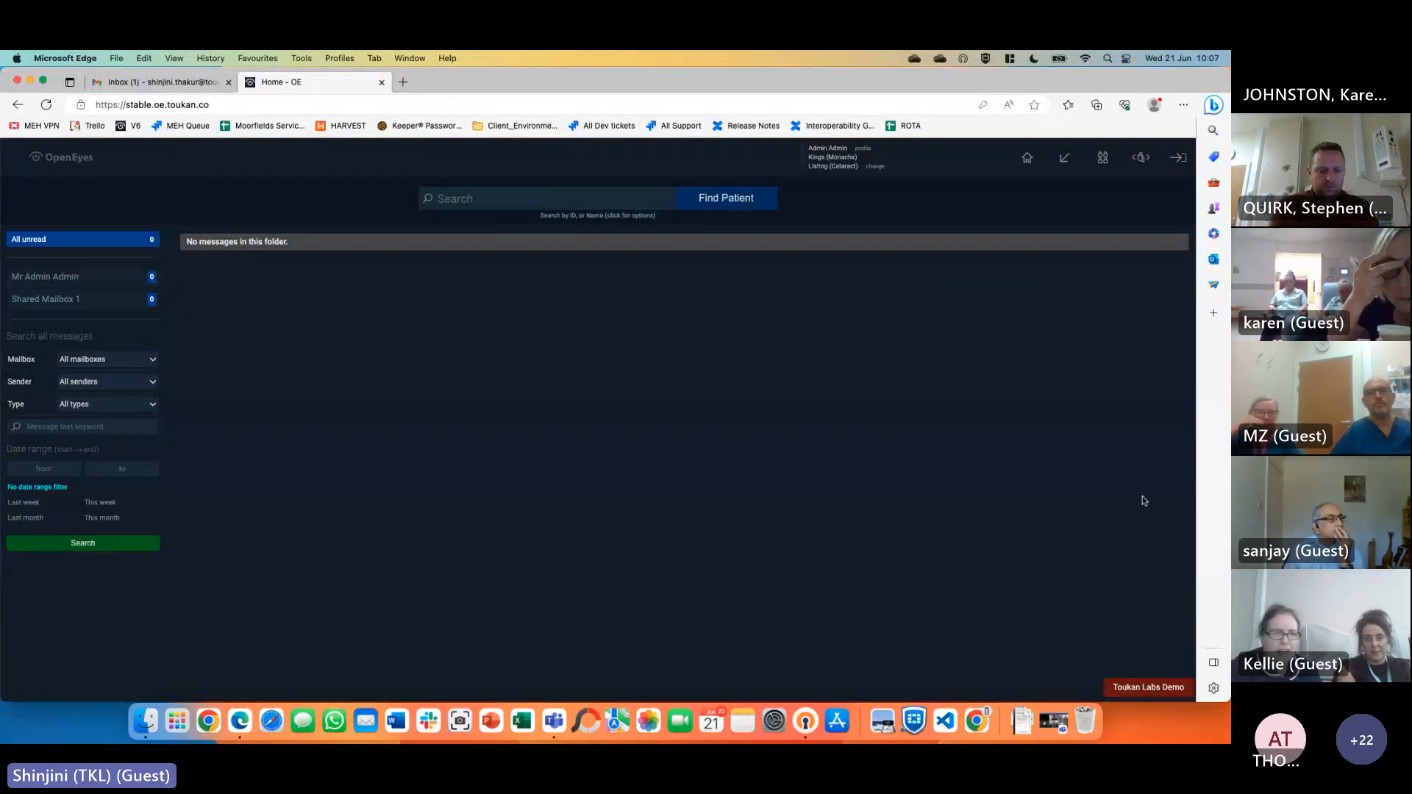
# Choose 'Light theme (default)' from the OpenEyes logo info panel
pyautogui.moveTo(52, 166)
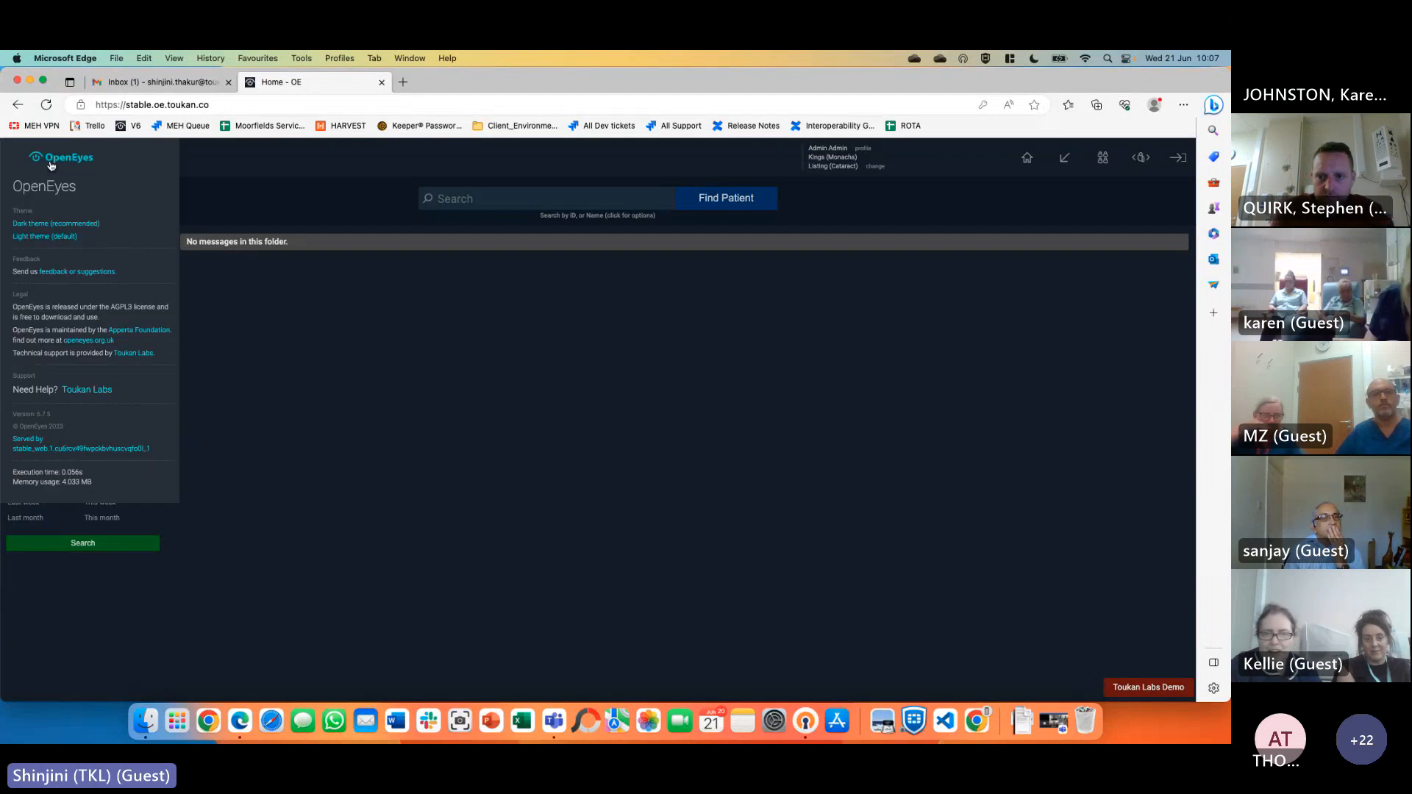
pyautogui.click(40, 235)
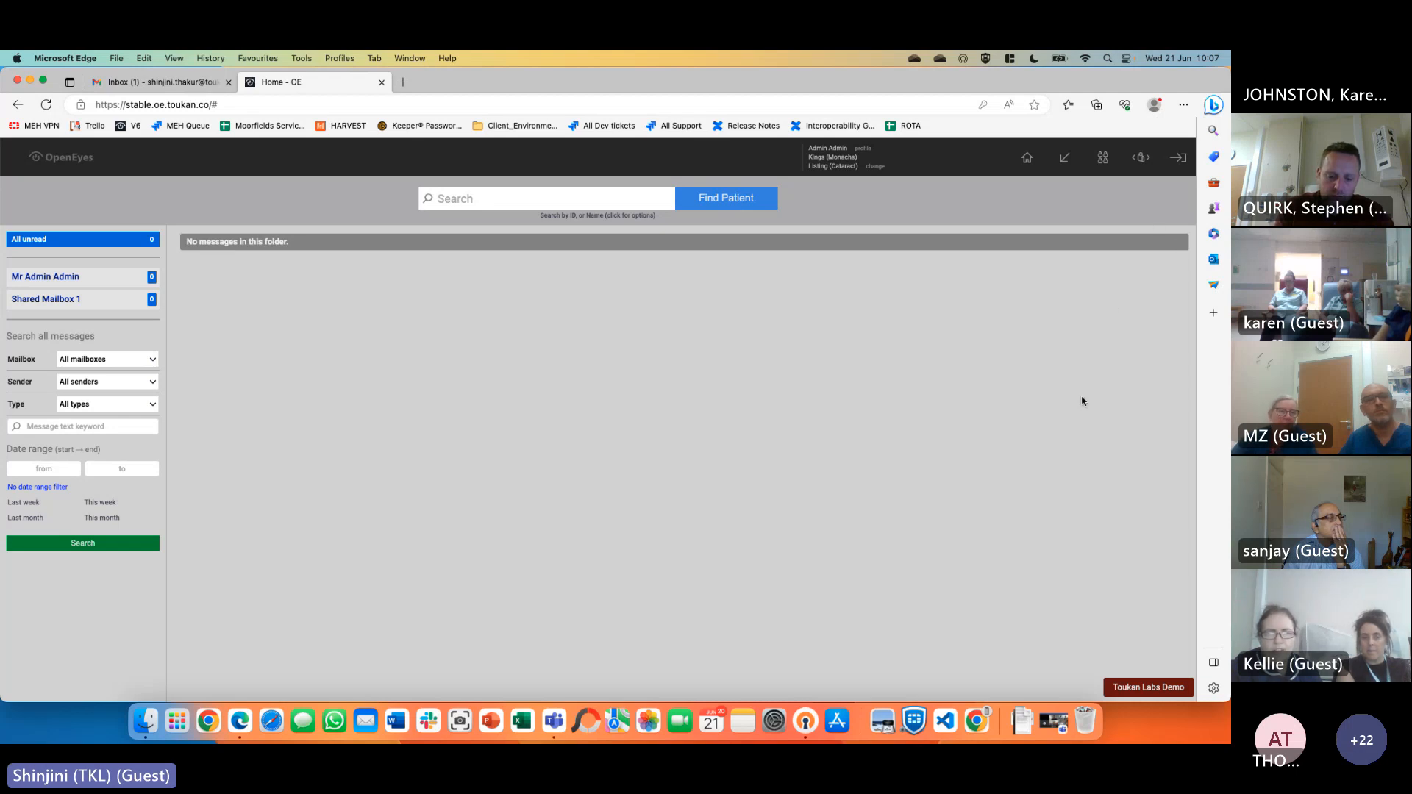
# Load the patient's Patient Overview from the recent-patients hotlist
pyautogui.click(521, 197)
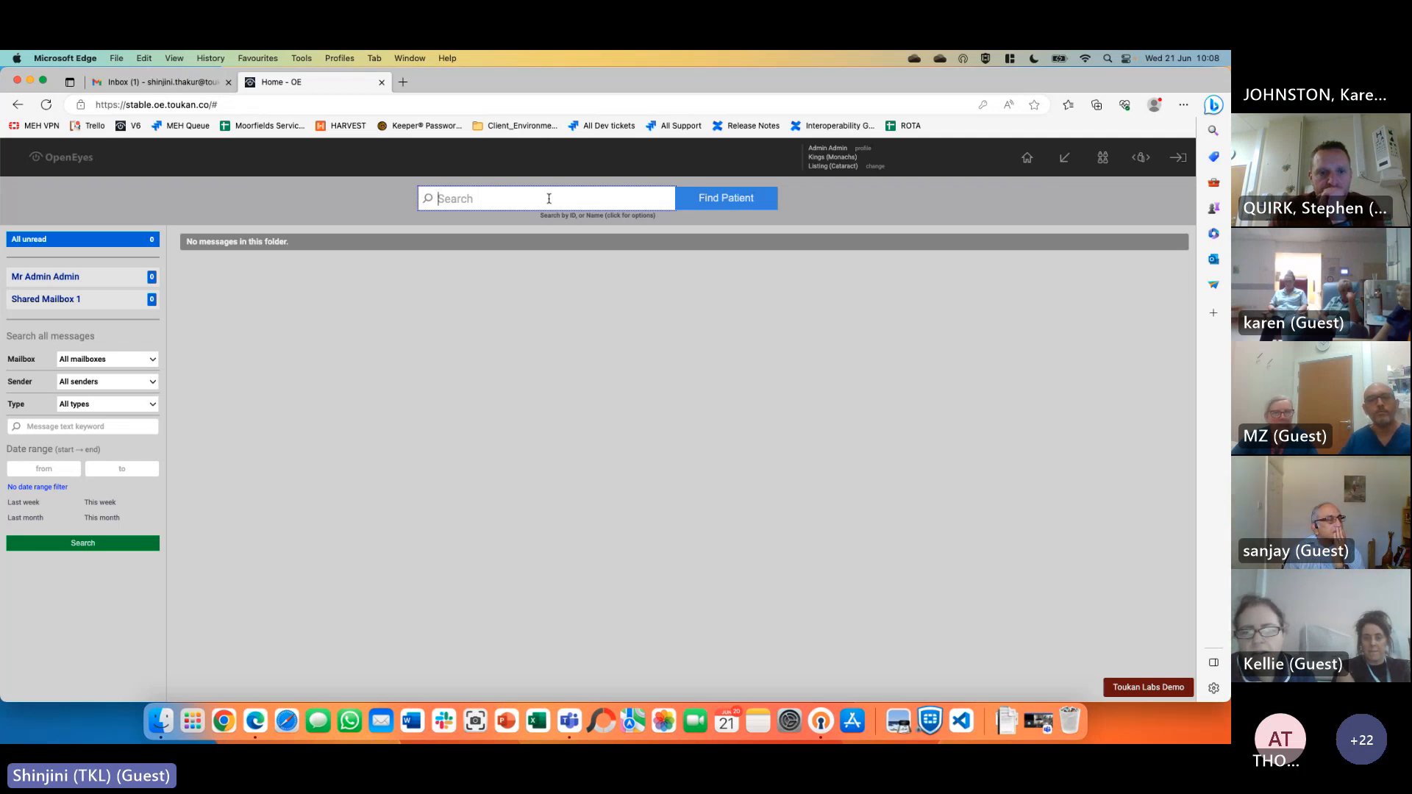
pyautogui.click(1143, 163)
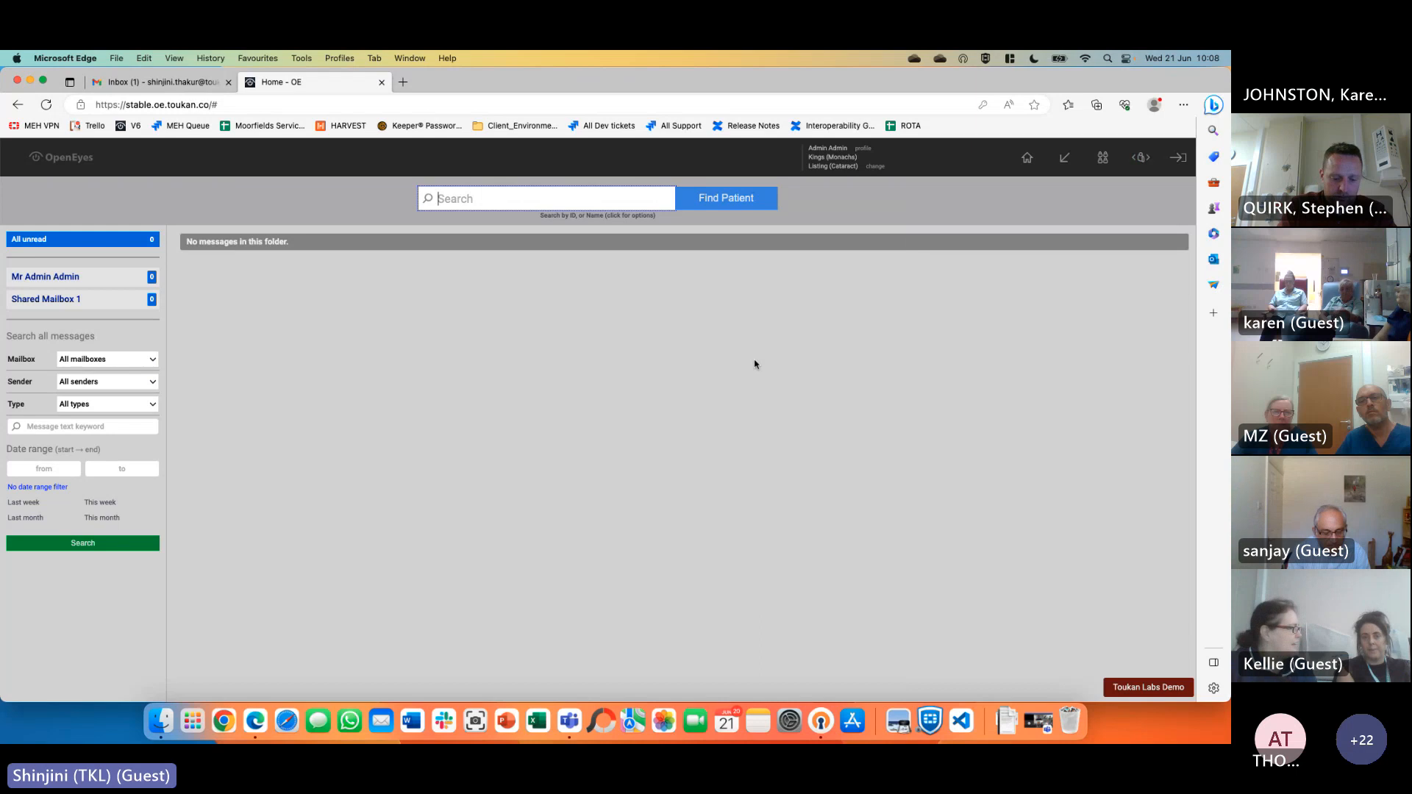
pyautogui.click(757, 365)
pyautogui.moveTo(1144, 164)
pyautogui.click(1017, 269)
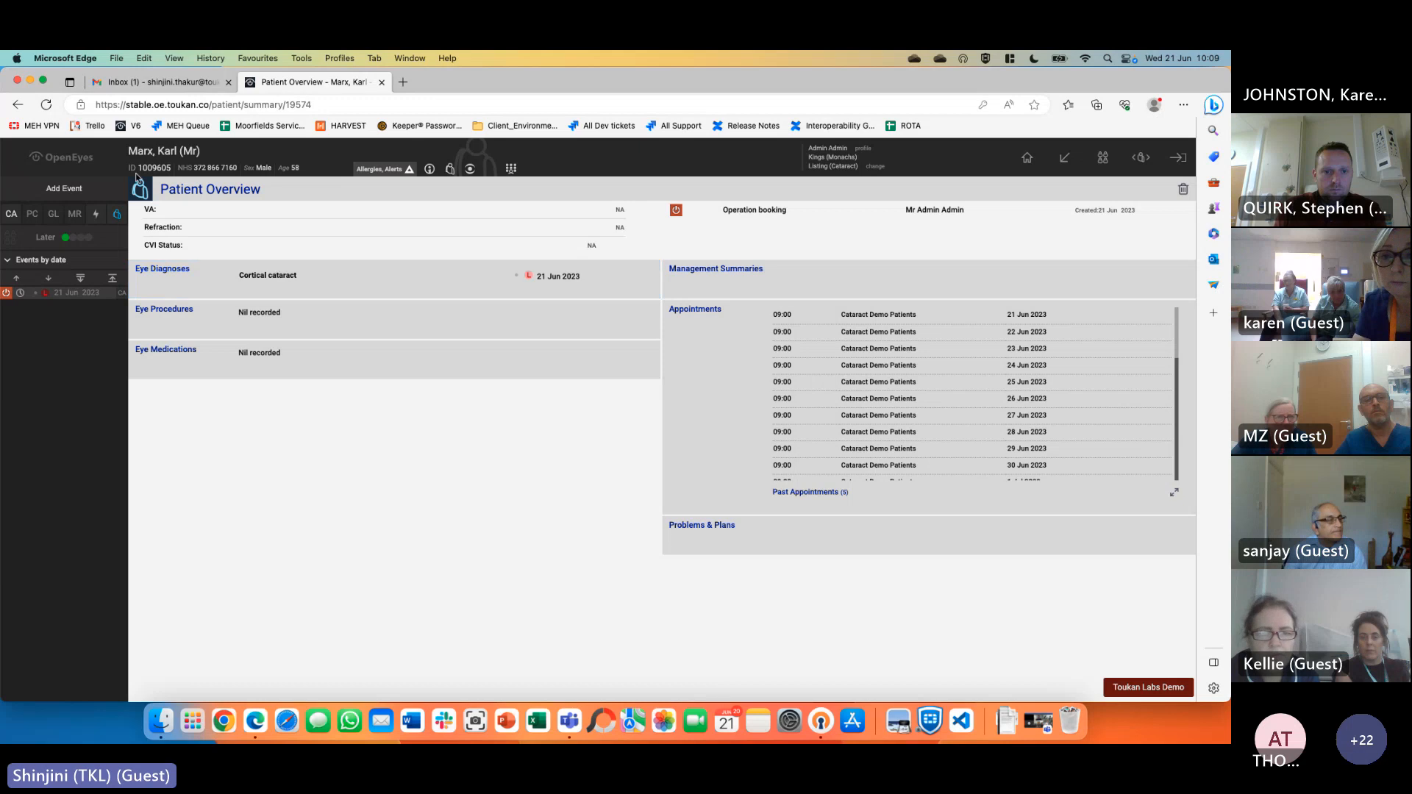
# Open 'Add a new Cataract event', browsing then closing the Select Subspecialty list
pyautogui.click(78, 191)
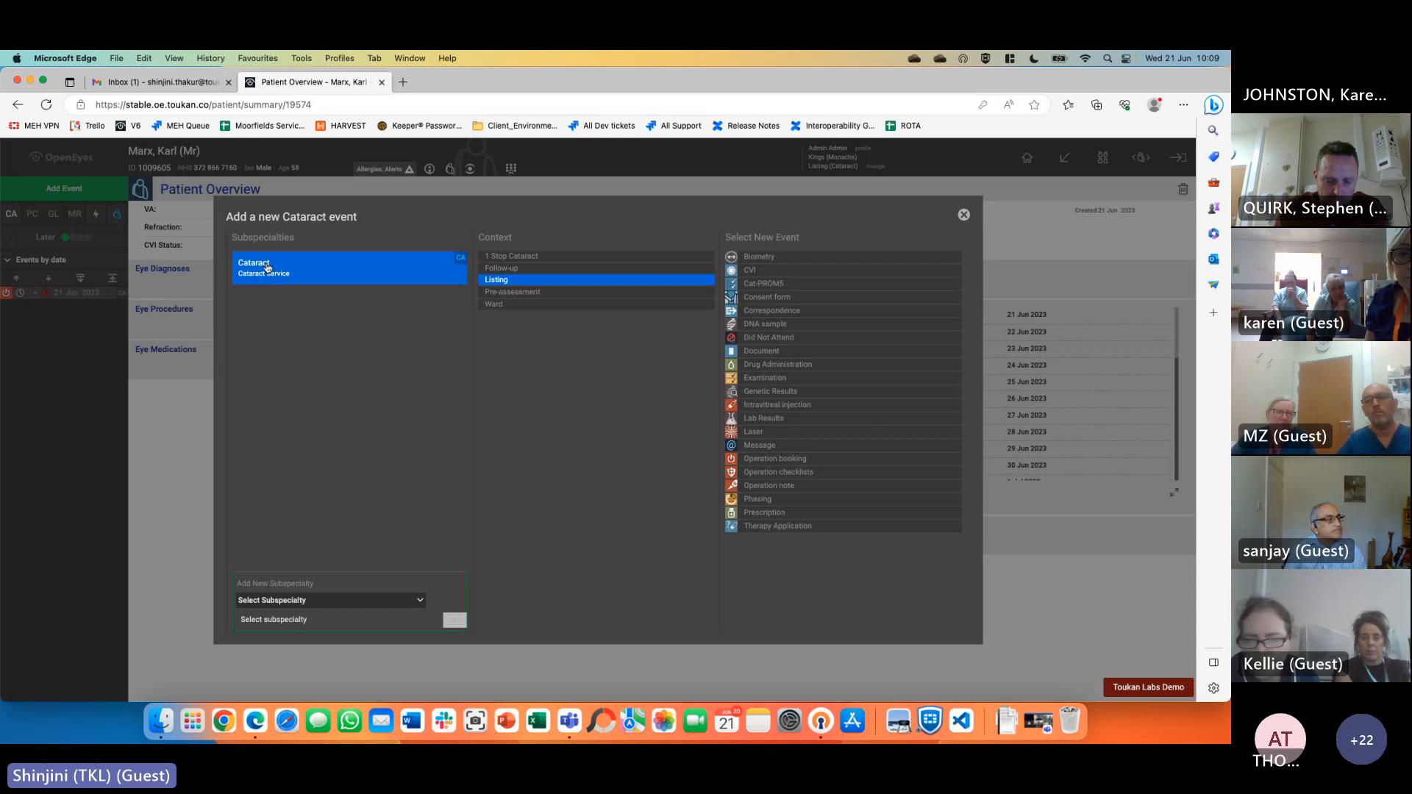
pyautogui.click(311, 602)
pyautogui.scroll(-3, 355, 615)
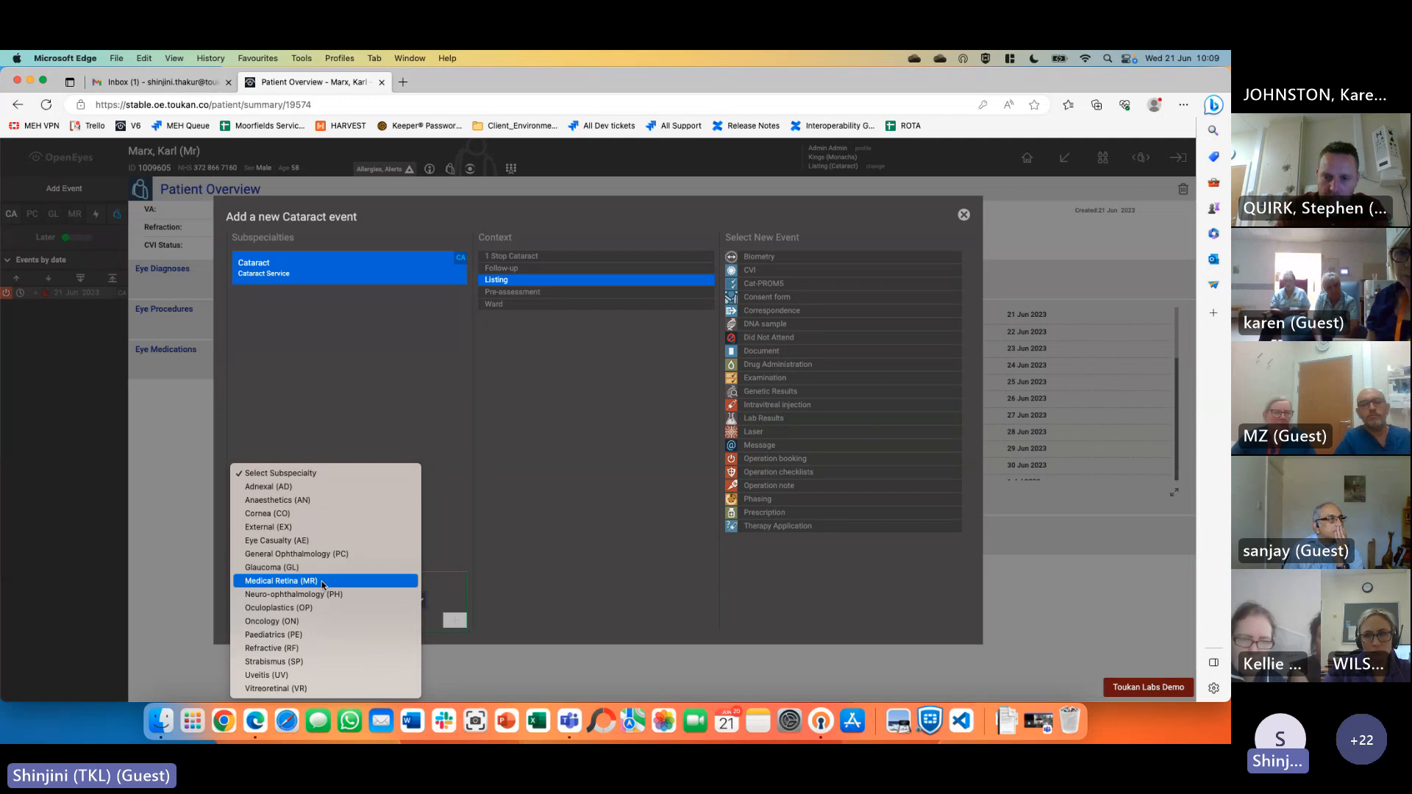
pyautogui.click(304, 384)
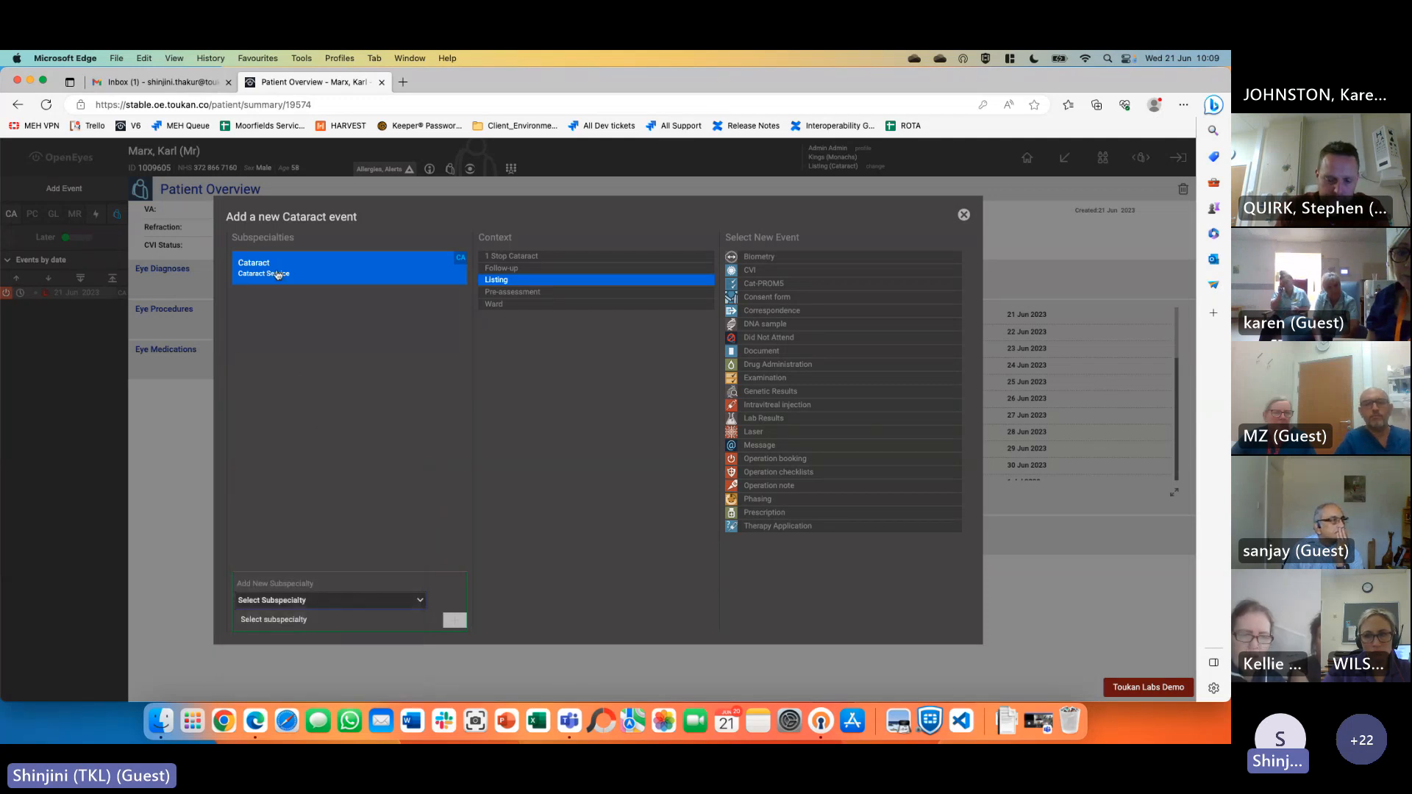
pyautogui.doubleClick(480, 238)
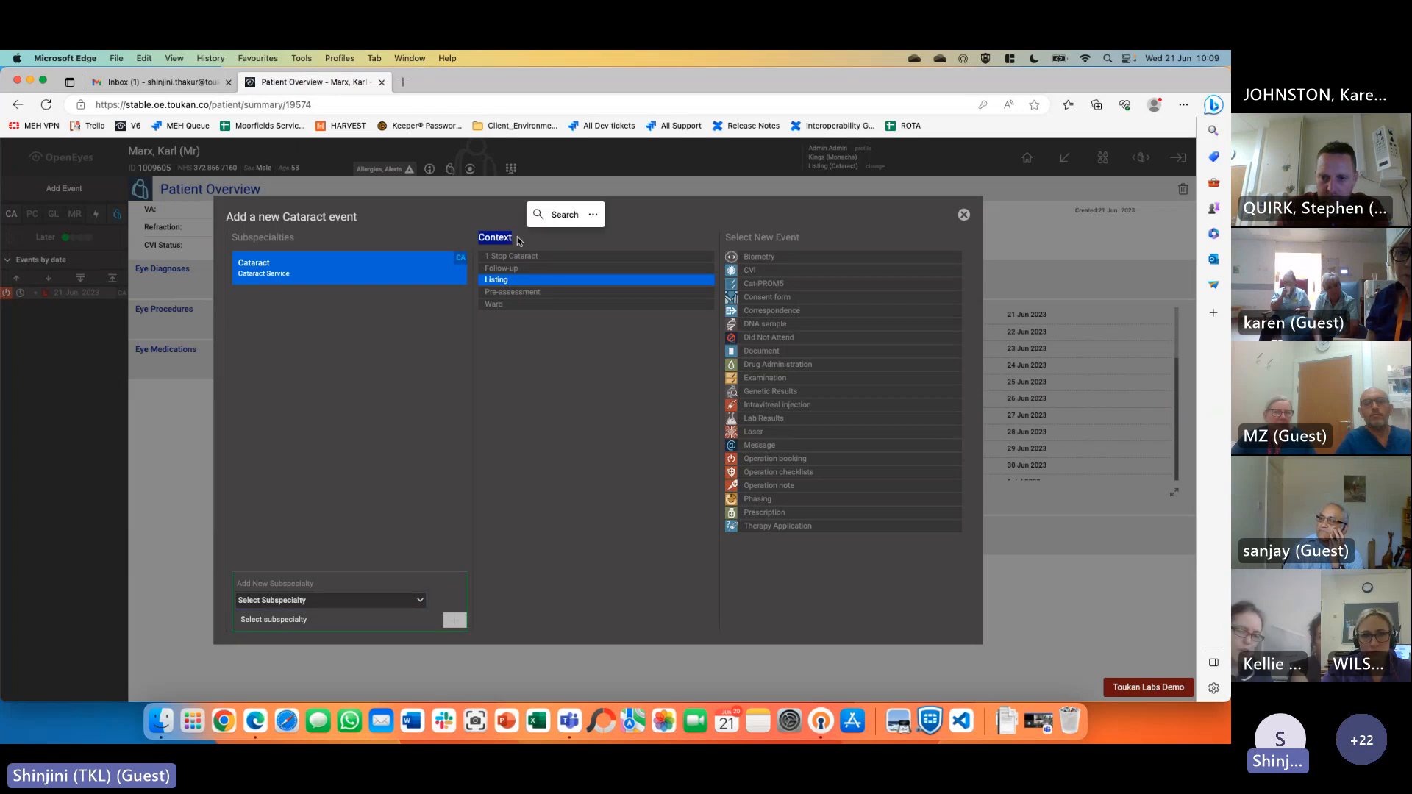
pyautogui.click(562, 412)
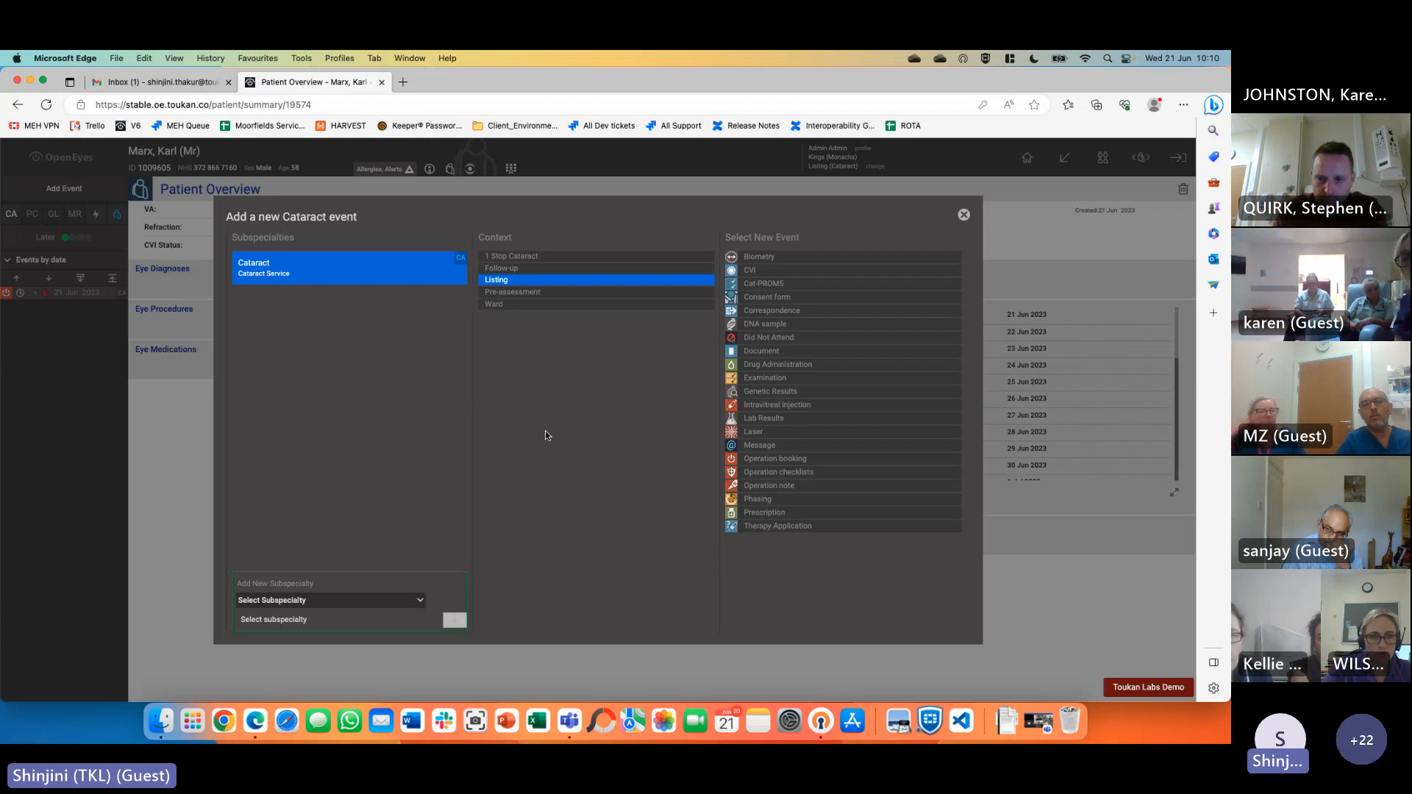
# Create an Examination event in the 1 Stop Cataract context
pyautogui.click(514, 256)
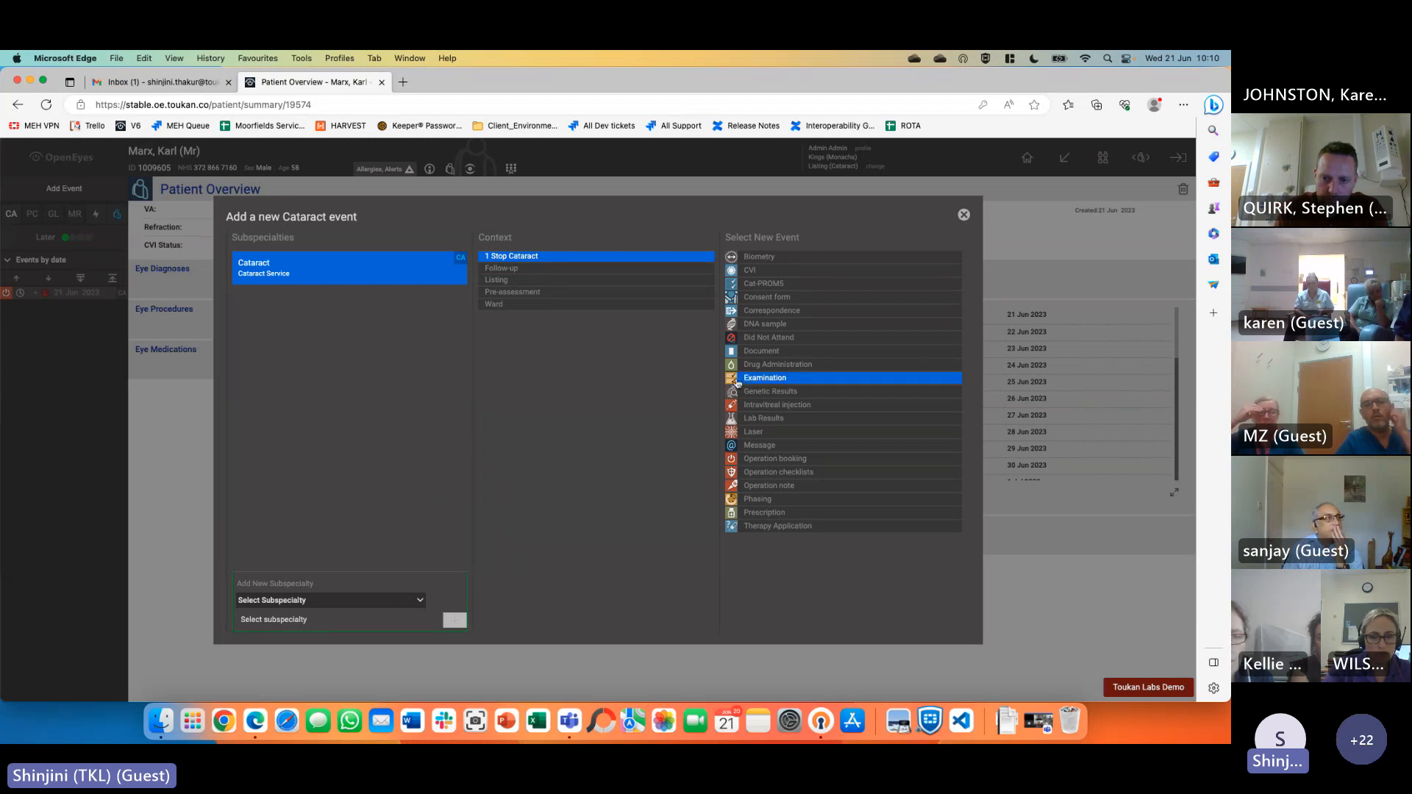
pyautogui.click(800, 381)
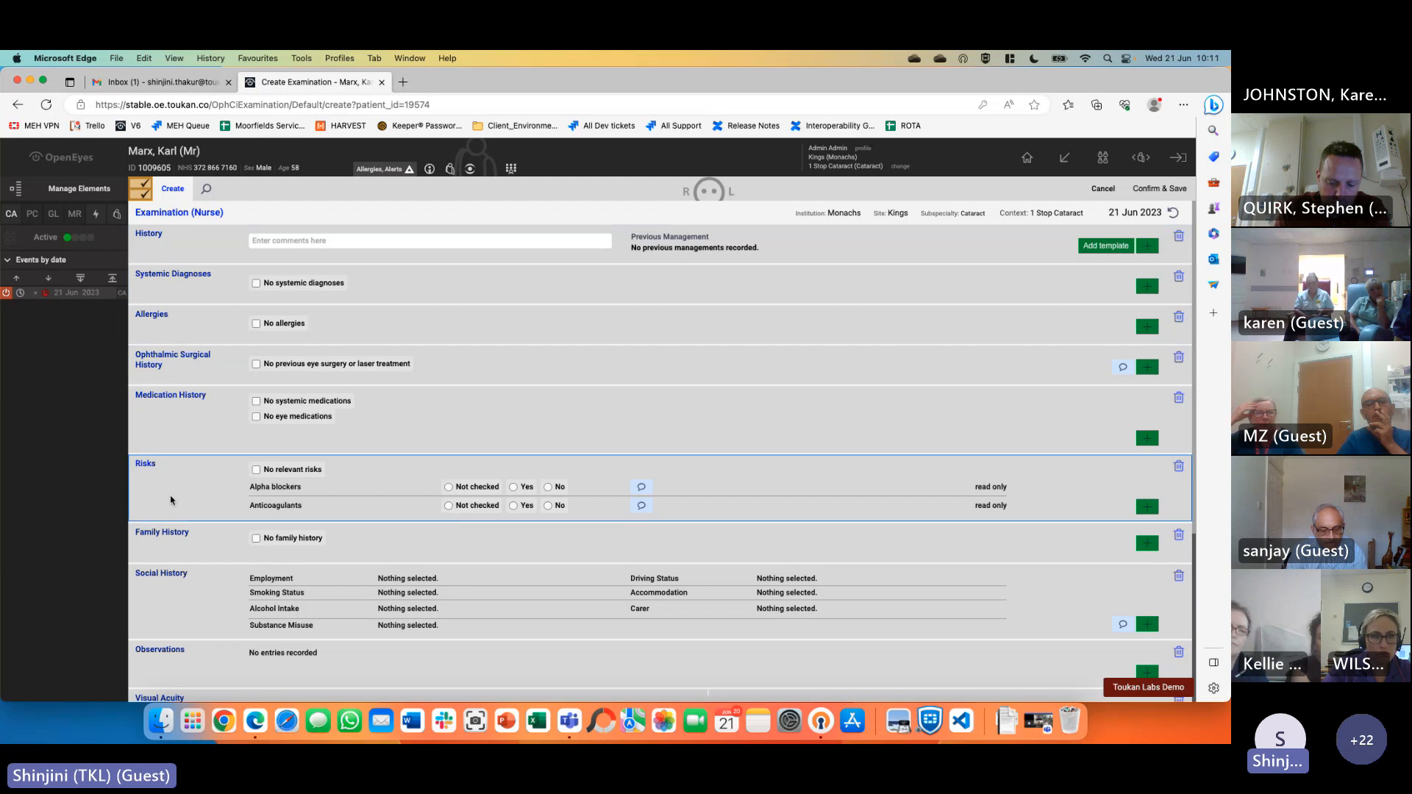
pyautogui.scroll(-5, 189, 490)
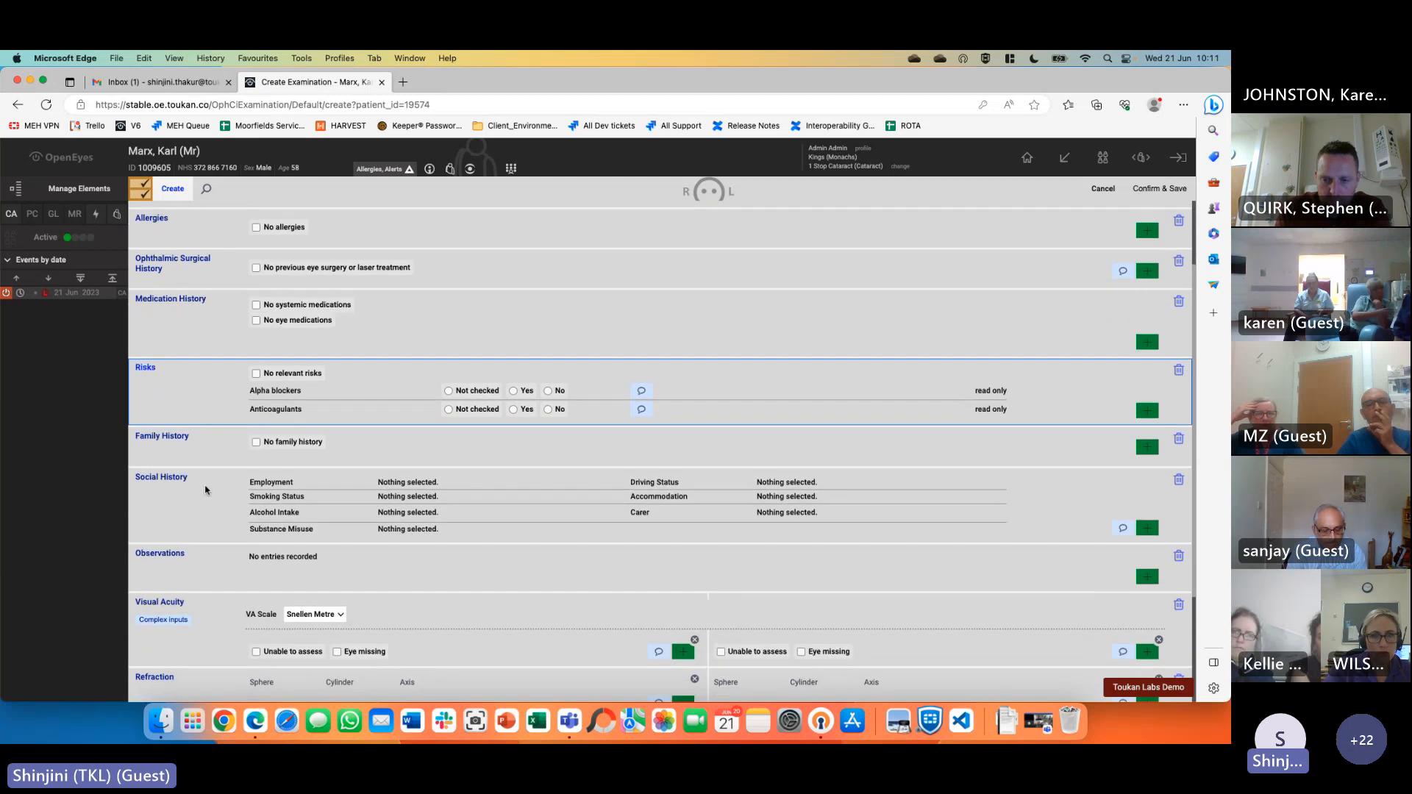
pyautogui.scroll(5, 216, 493)
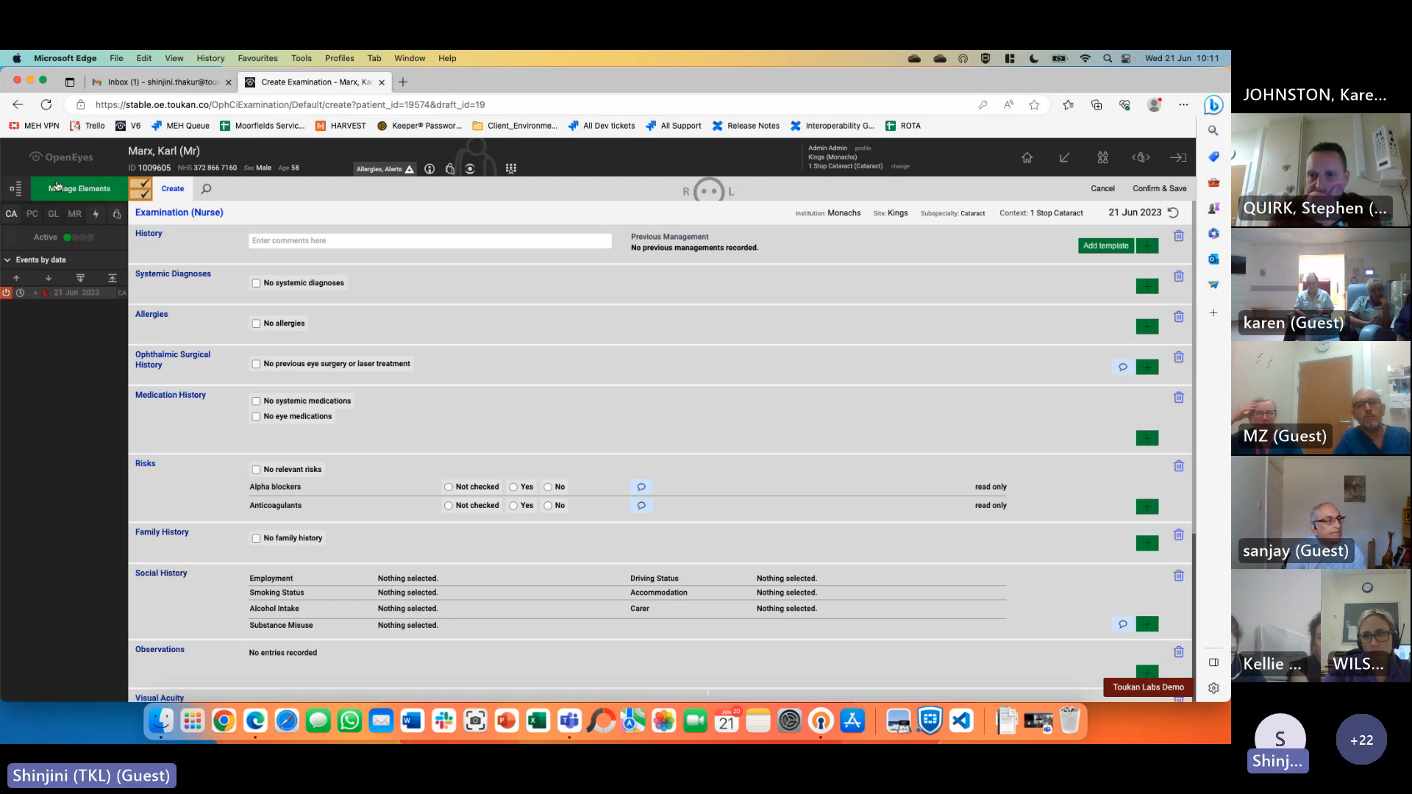
pyautogui.click(87, 191)
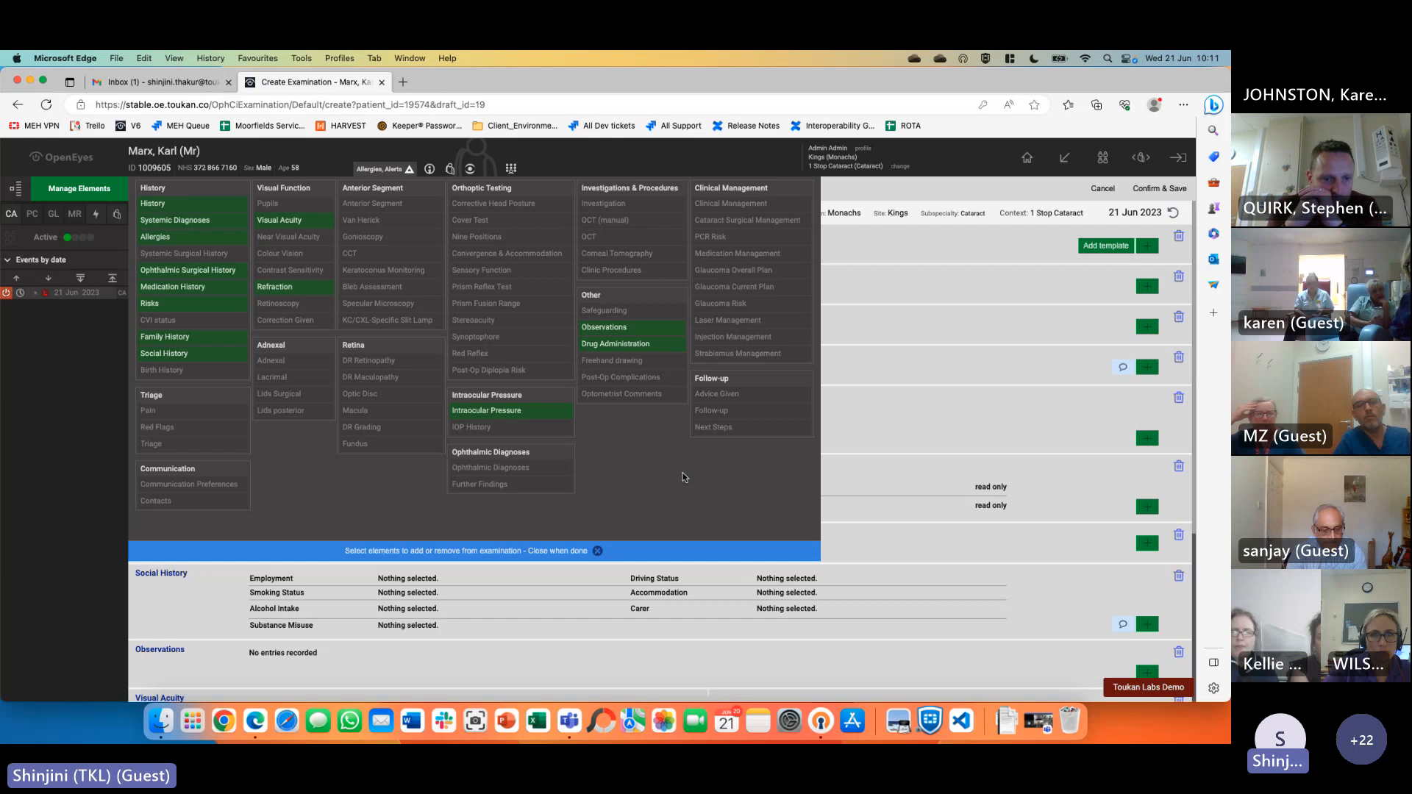
pyautogui.click(586, 552)
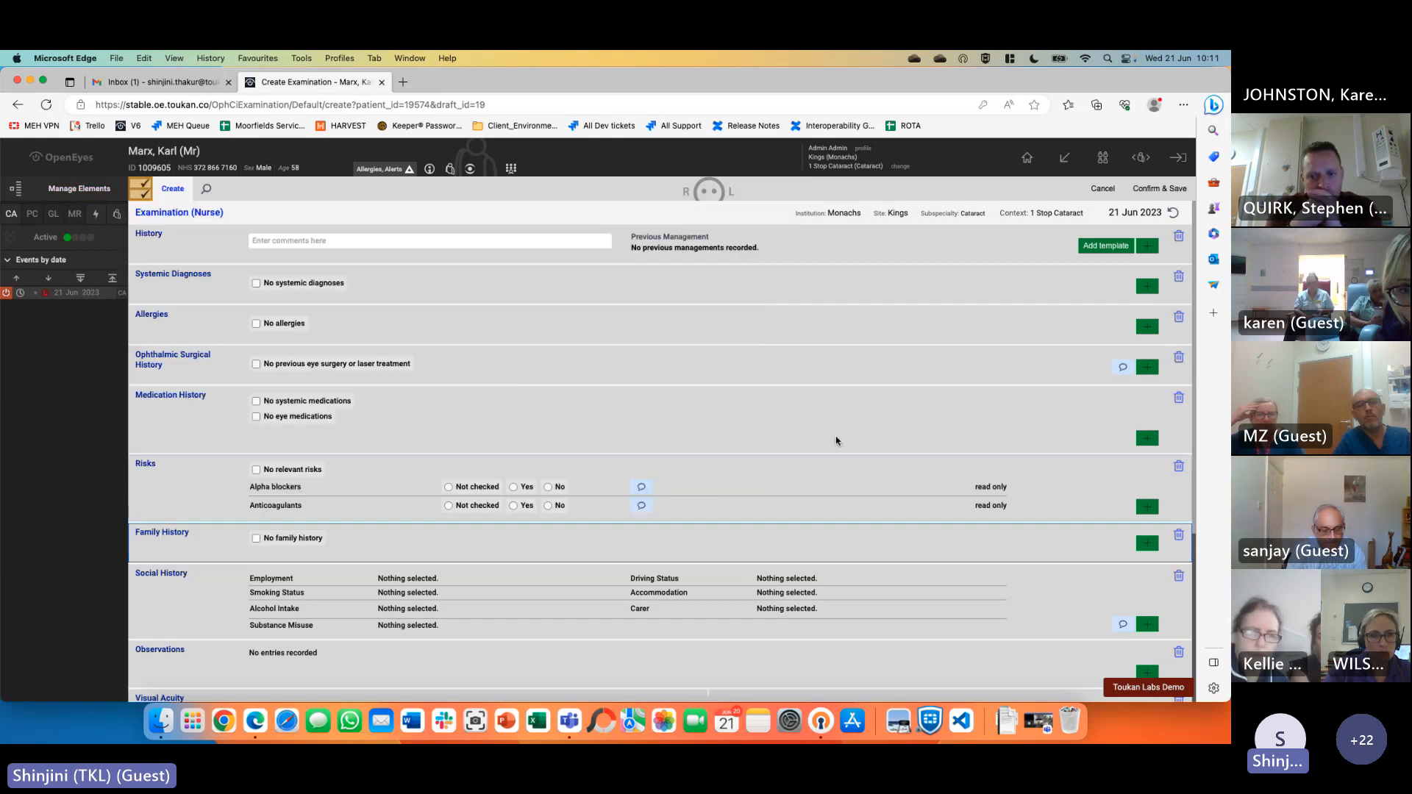
pyautogui.click(79, 189)
pyautogui.click(79, 192)
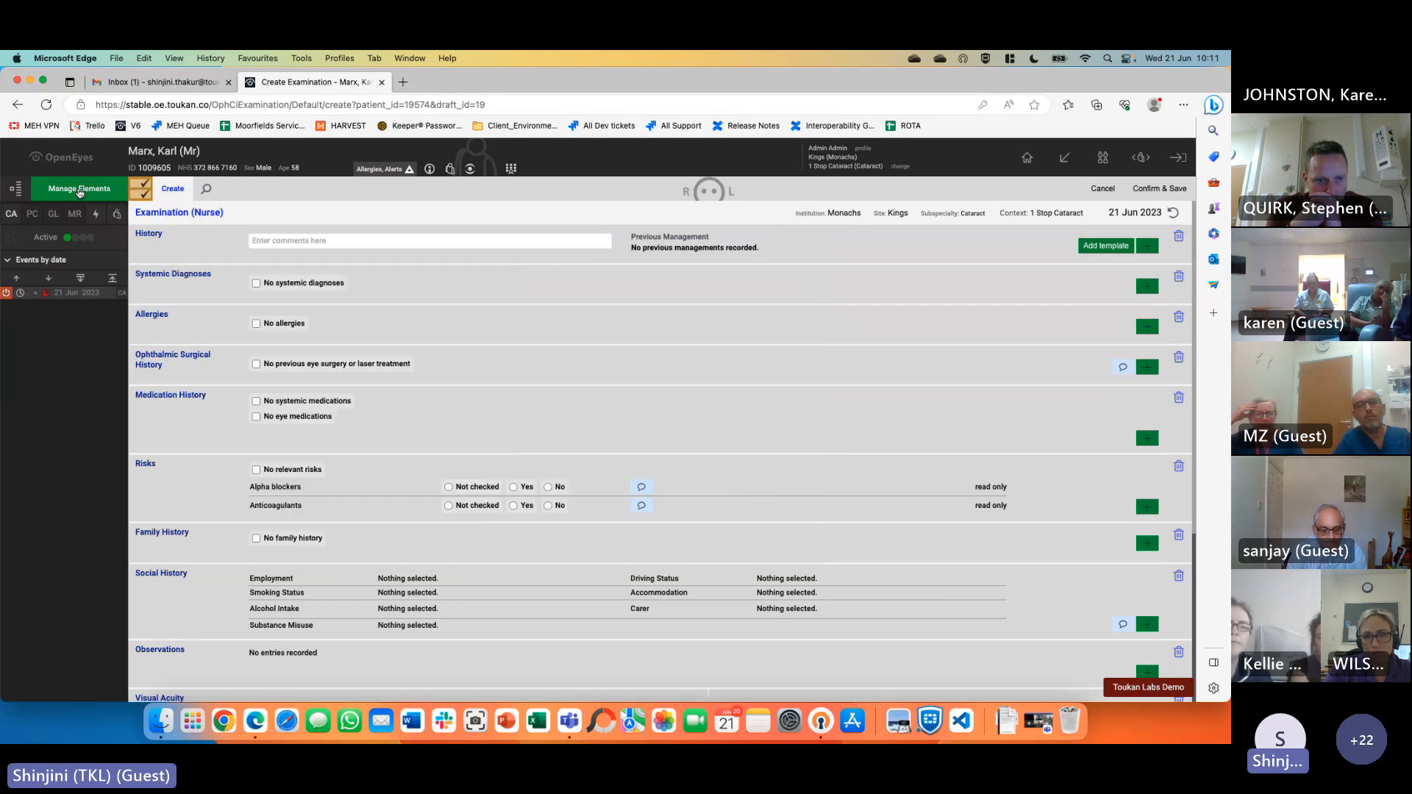
pyautogui.click(79, 193)
pyautogui.click(306, 552)
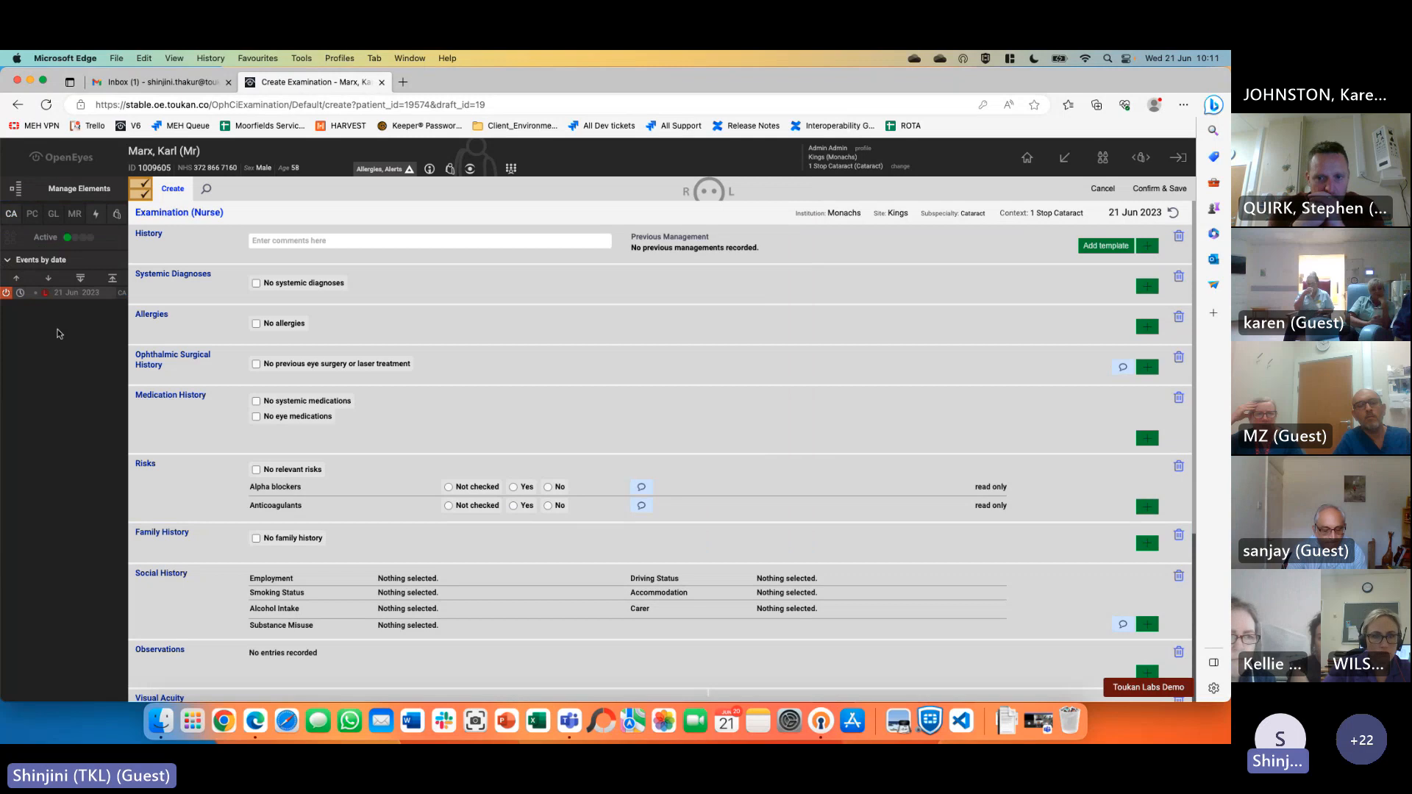
pyautogui.click(12, 191)
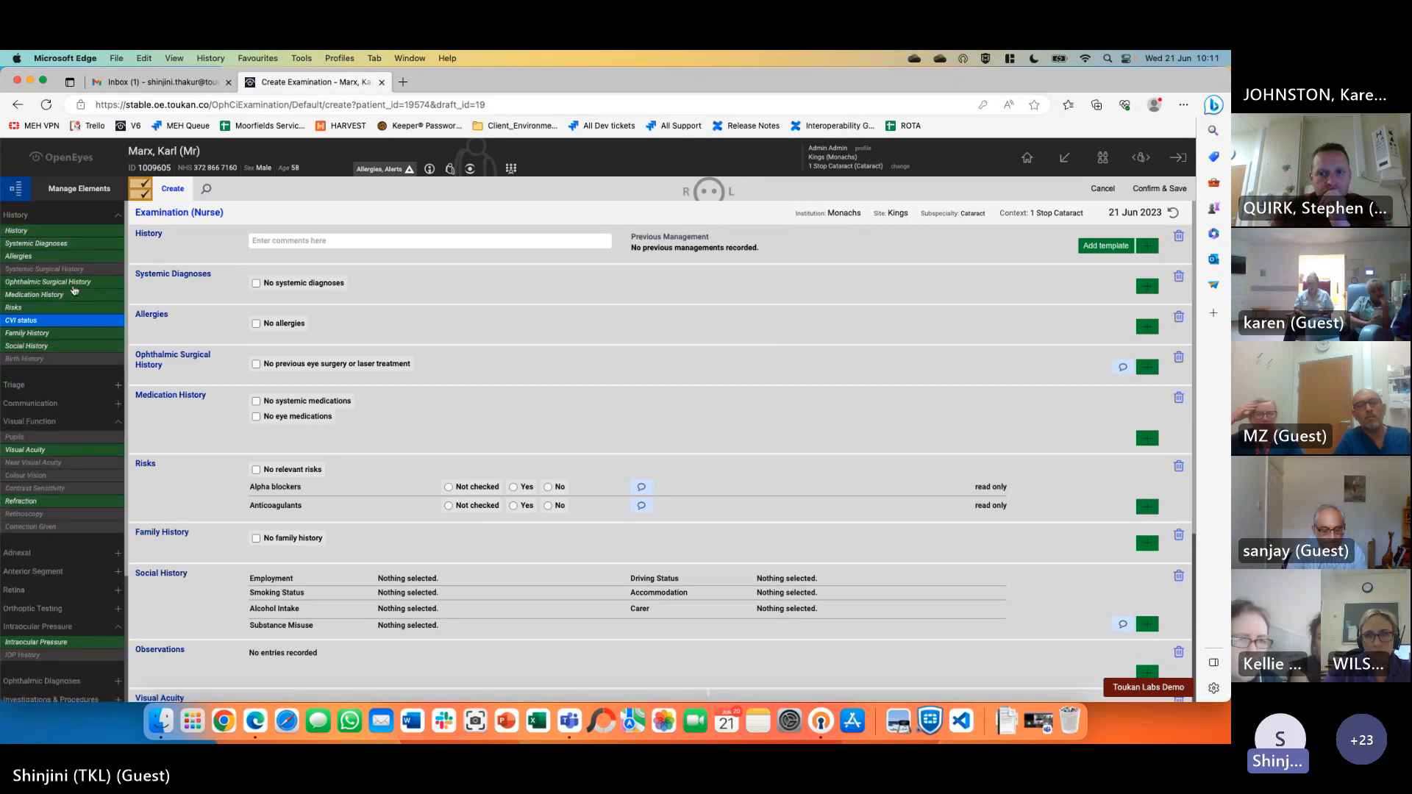
pyautogui.click(12, 191)
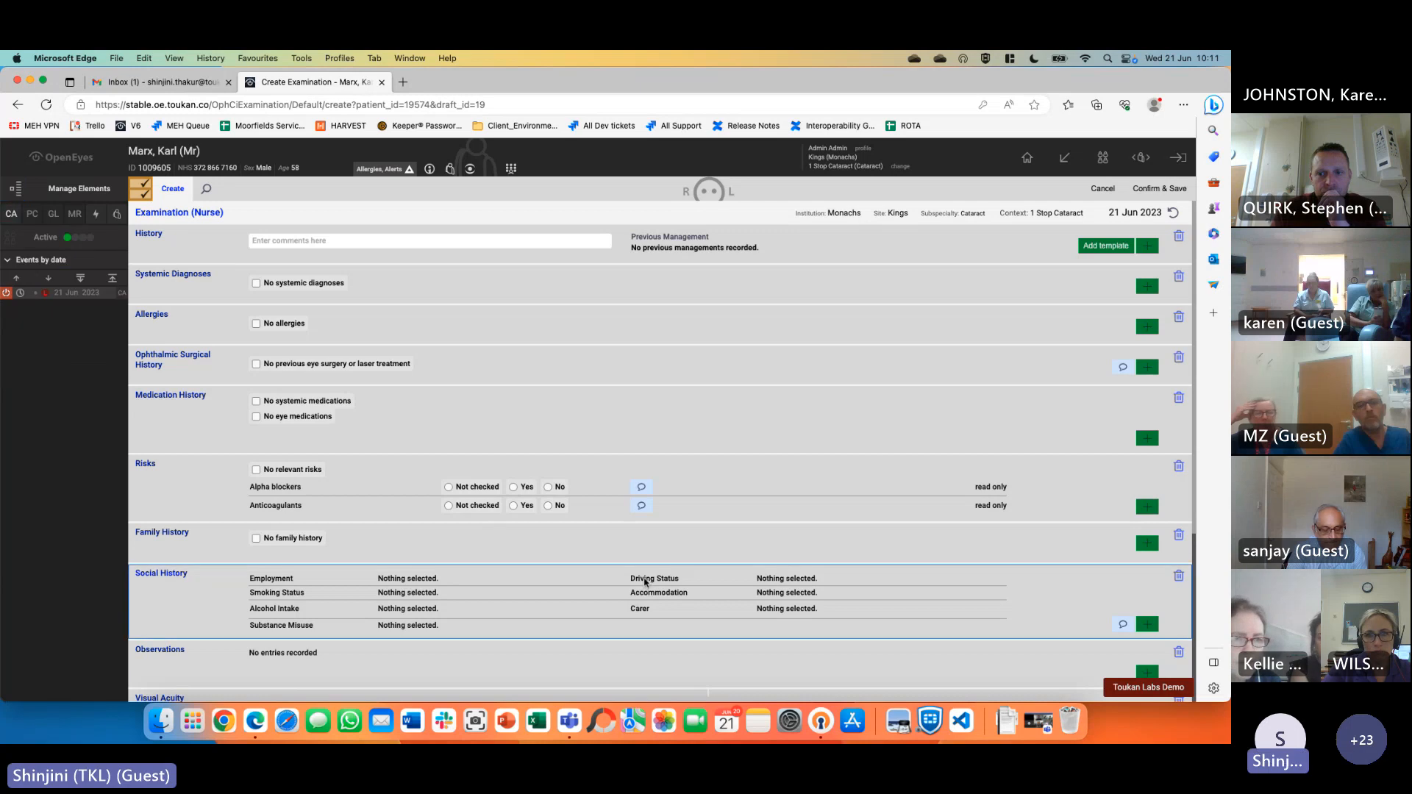
# Write 'Test record of History' and add amblyopia, left eye, 1 month, gradual, severe, plus two patient-impact phrases
pyautogui.click(329, 240)
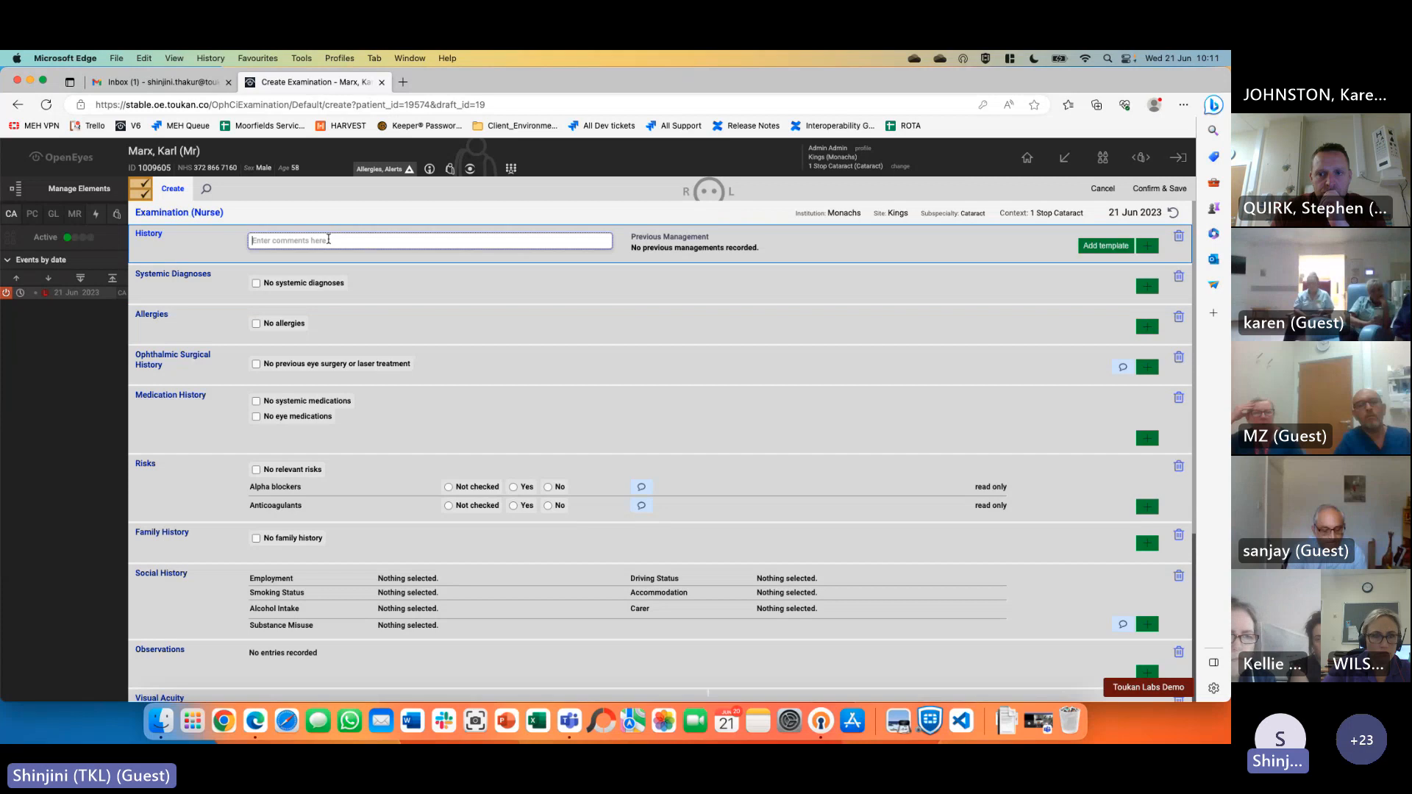
pyautogui.write('Test re')
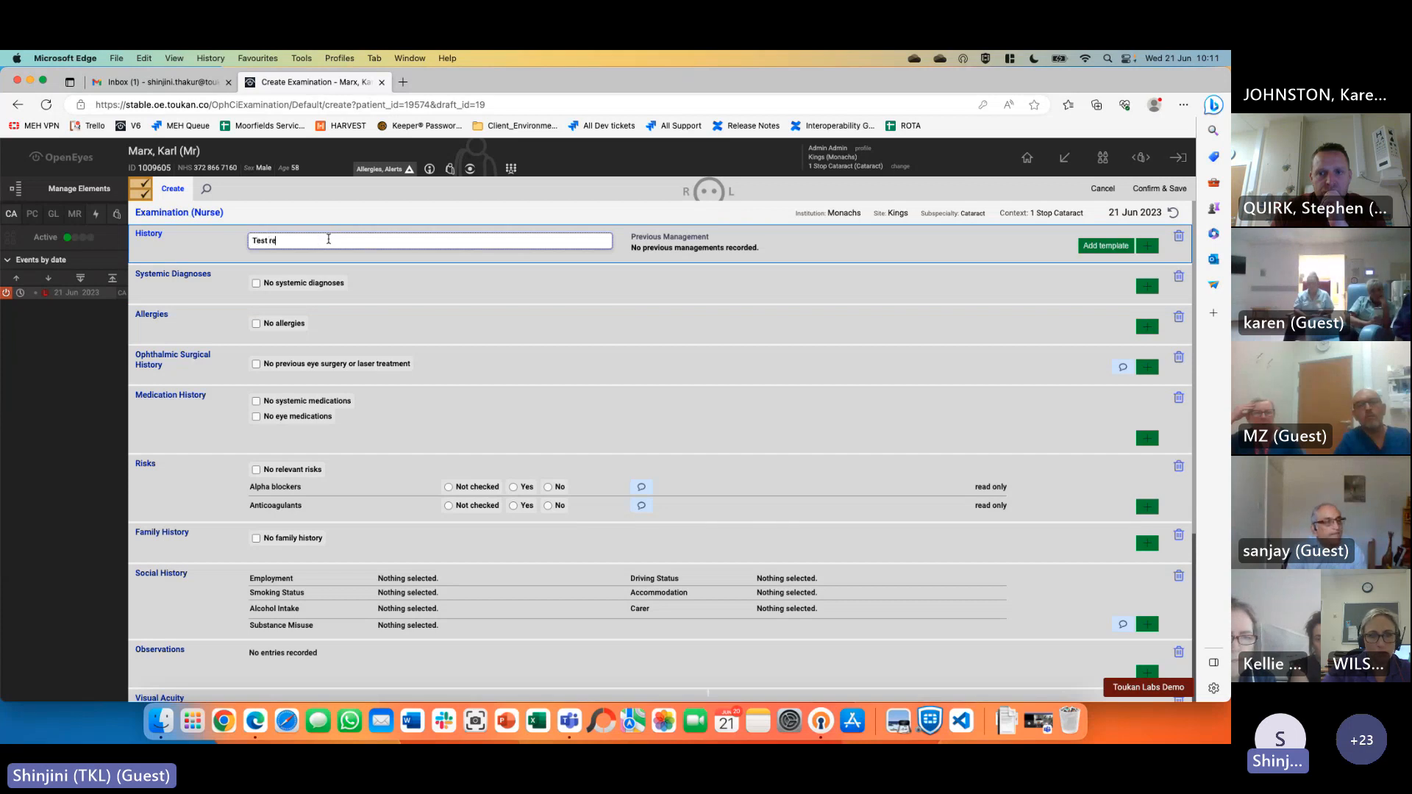
pyautogui.write('cord of Histo')
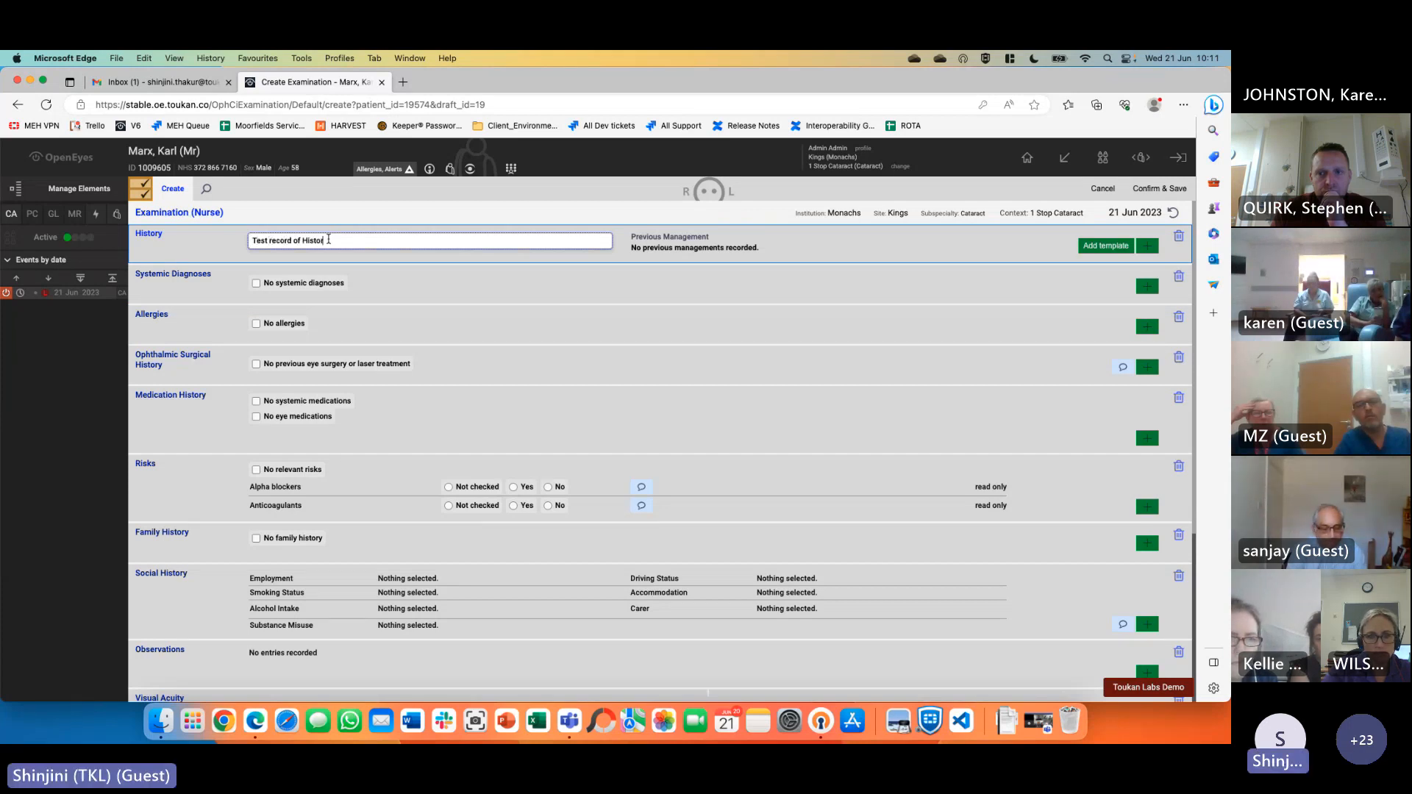
pyautogui.write('ry')
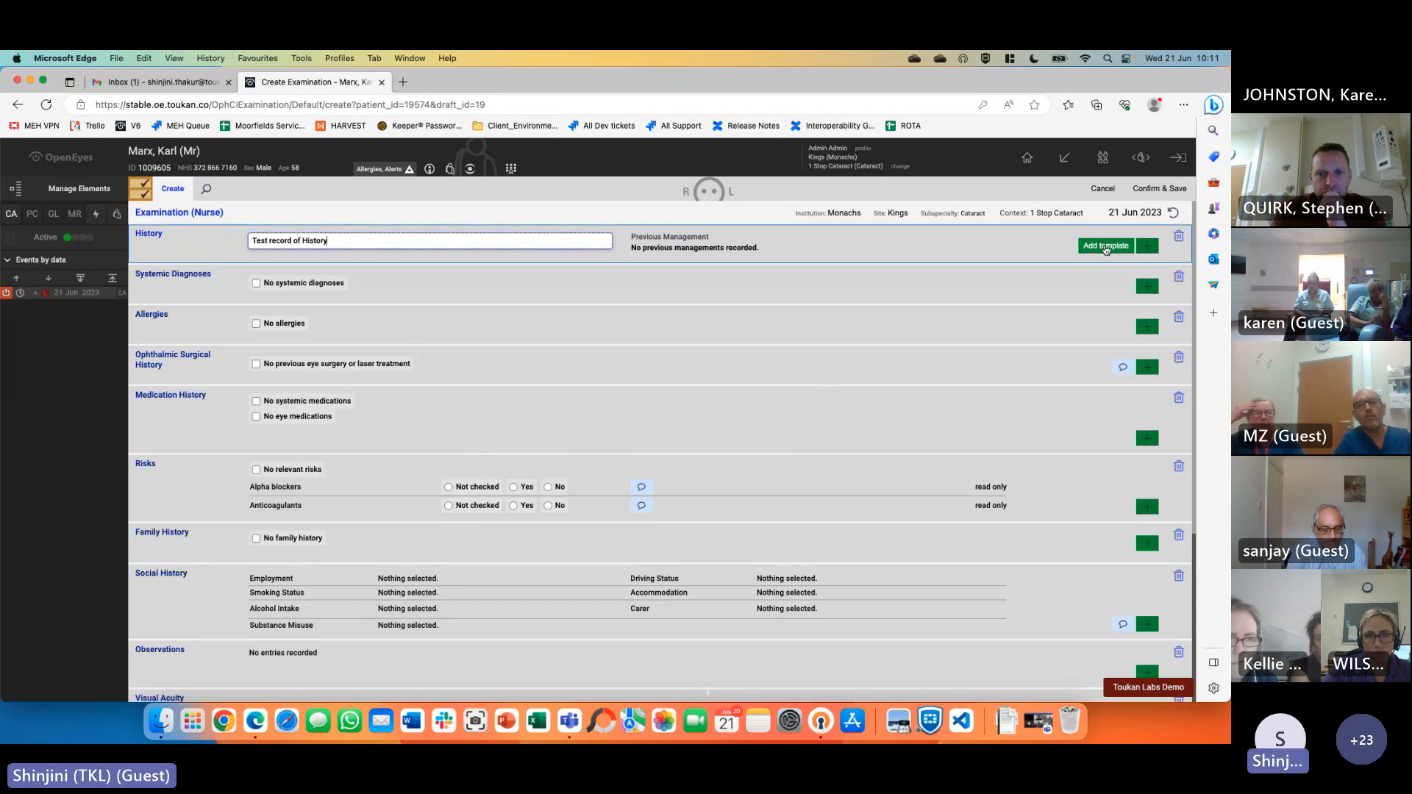
pyautogui.click(1148, 246)
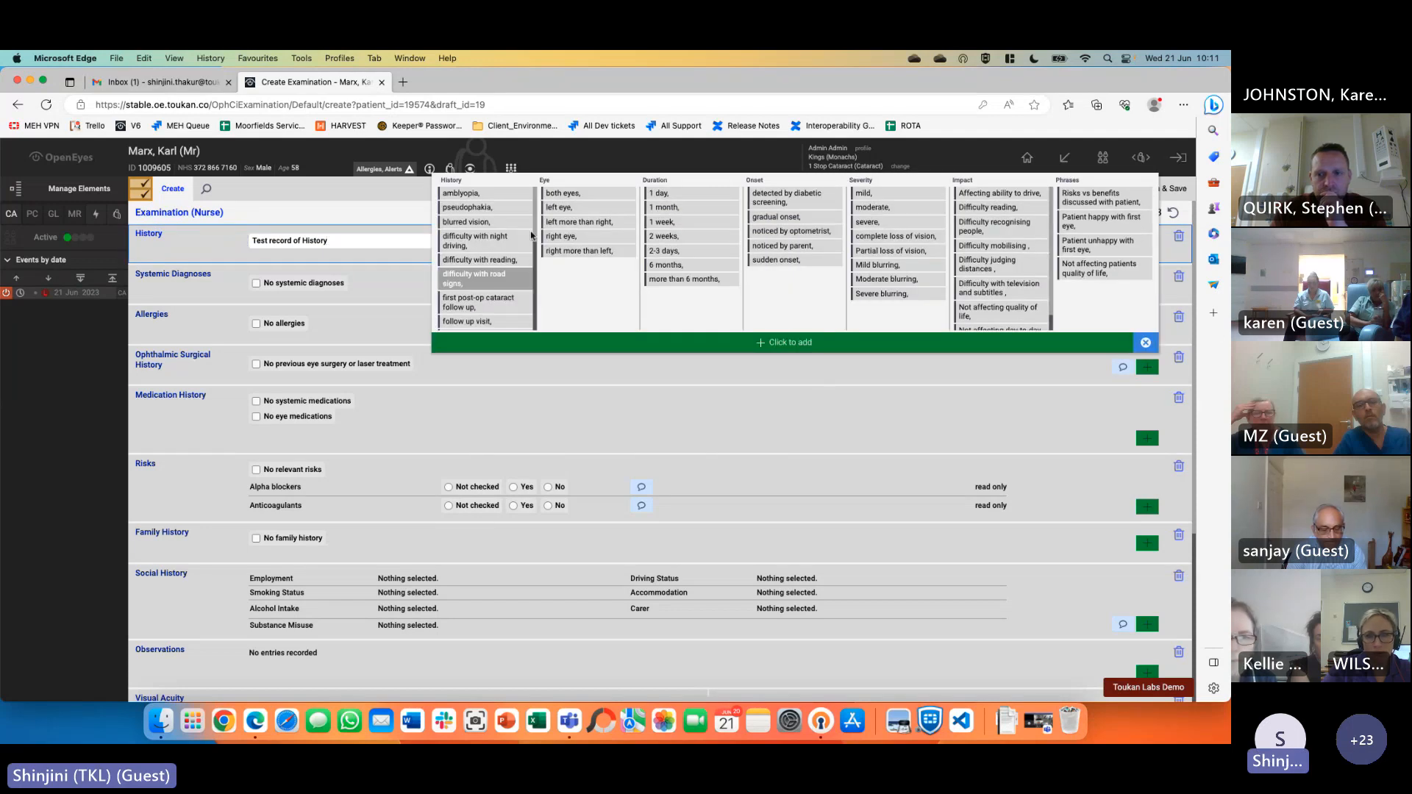
pyautogui.click(486, 193)
pyautogui.click(588, 207)
pyautogui.click(691, 207)
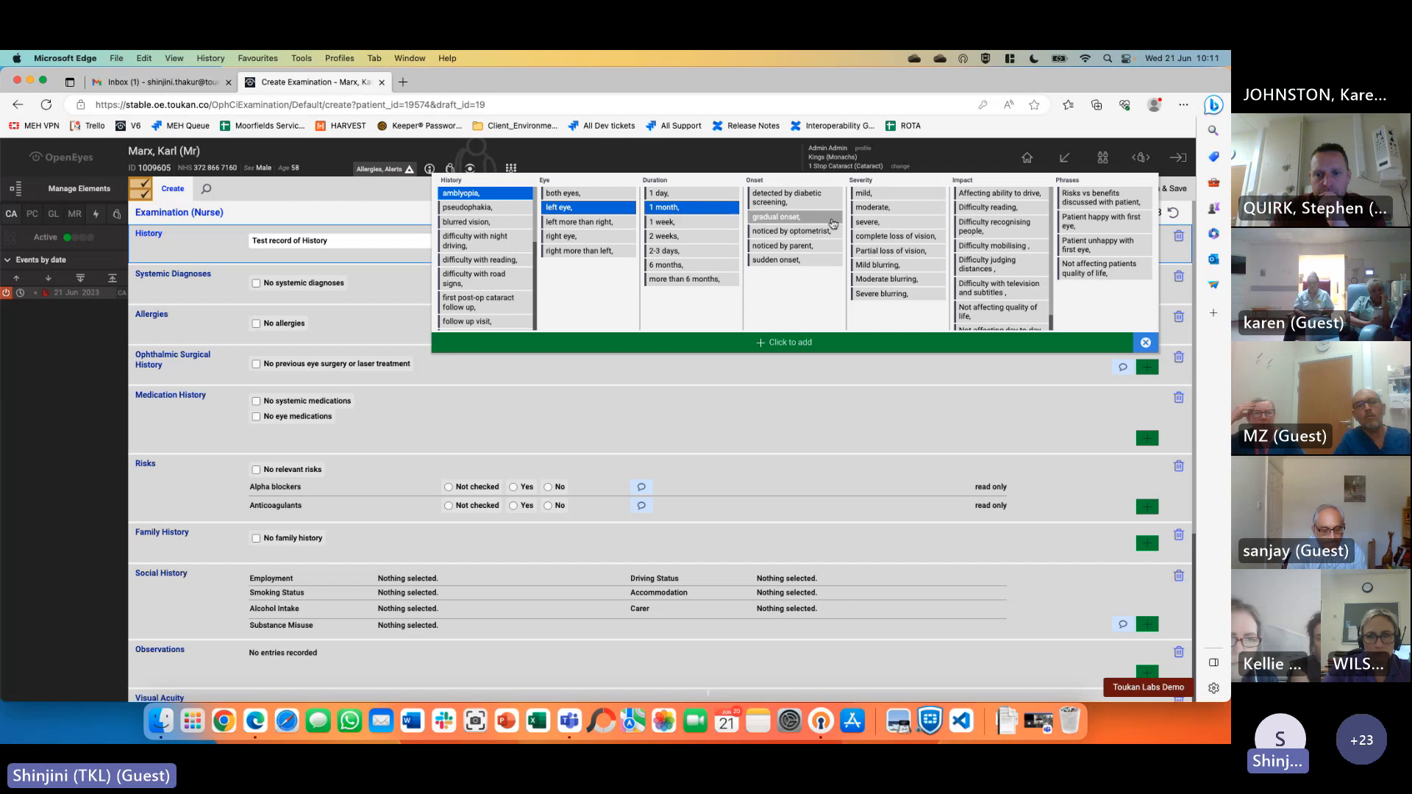
pyautogui.click(830, 218)
pyautogui.click(897, 222)
pyautogui.click(1001, 226)
pyautogui.click(1104, 220)
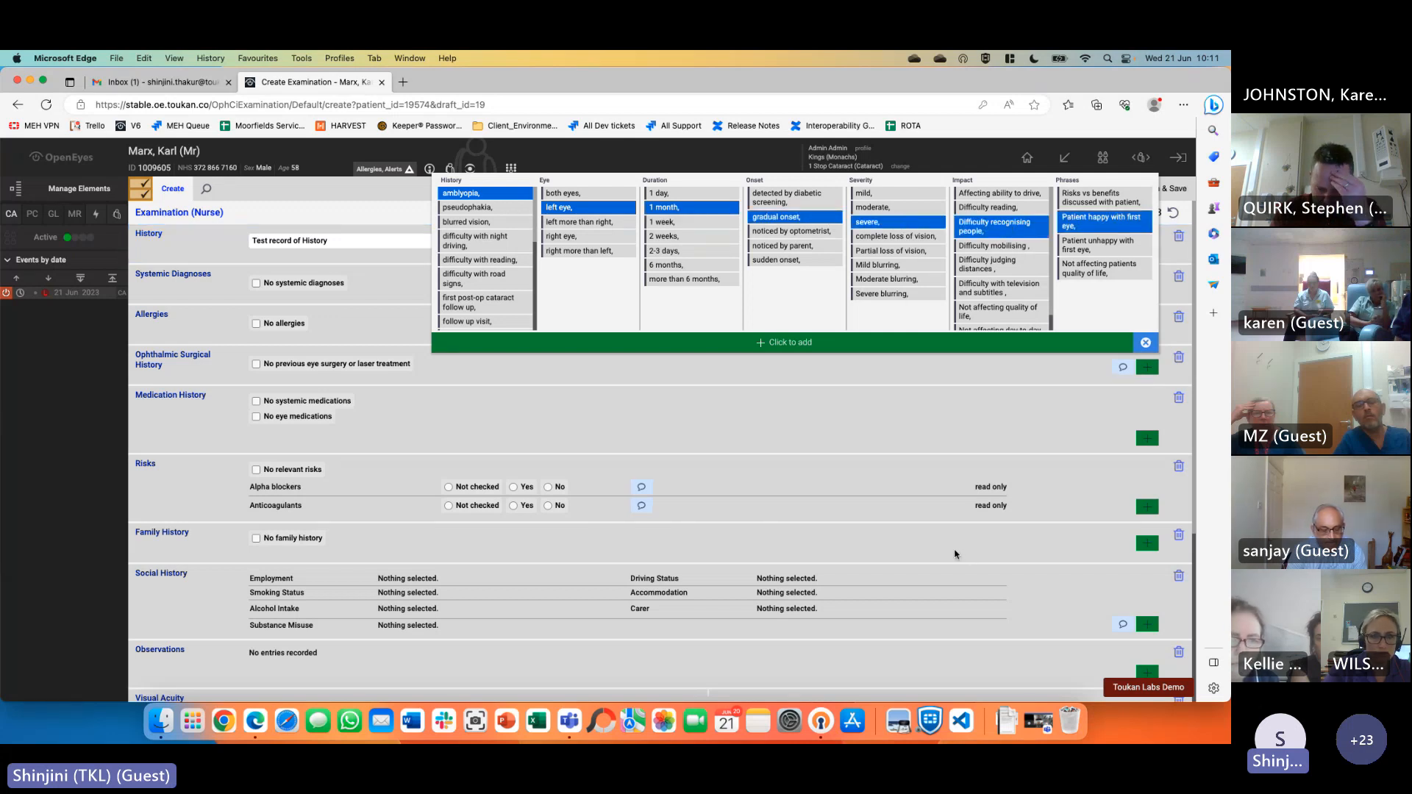
pyautogui.click(772, 346)
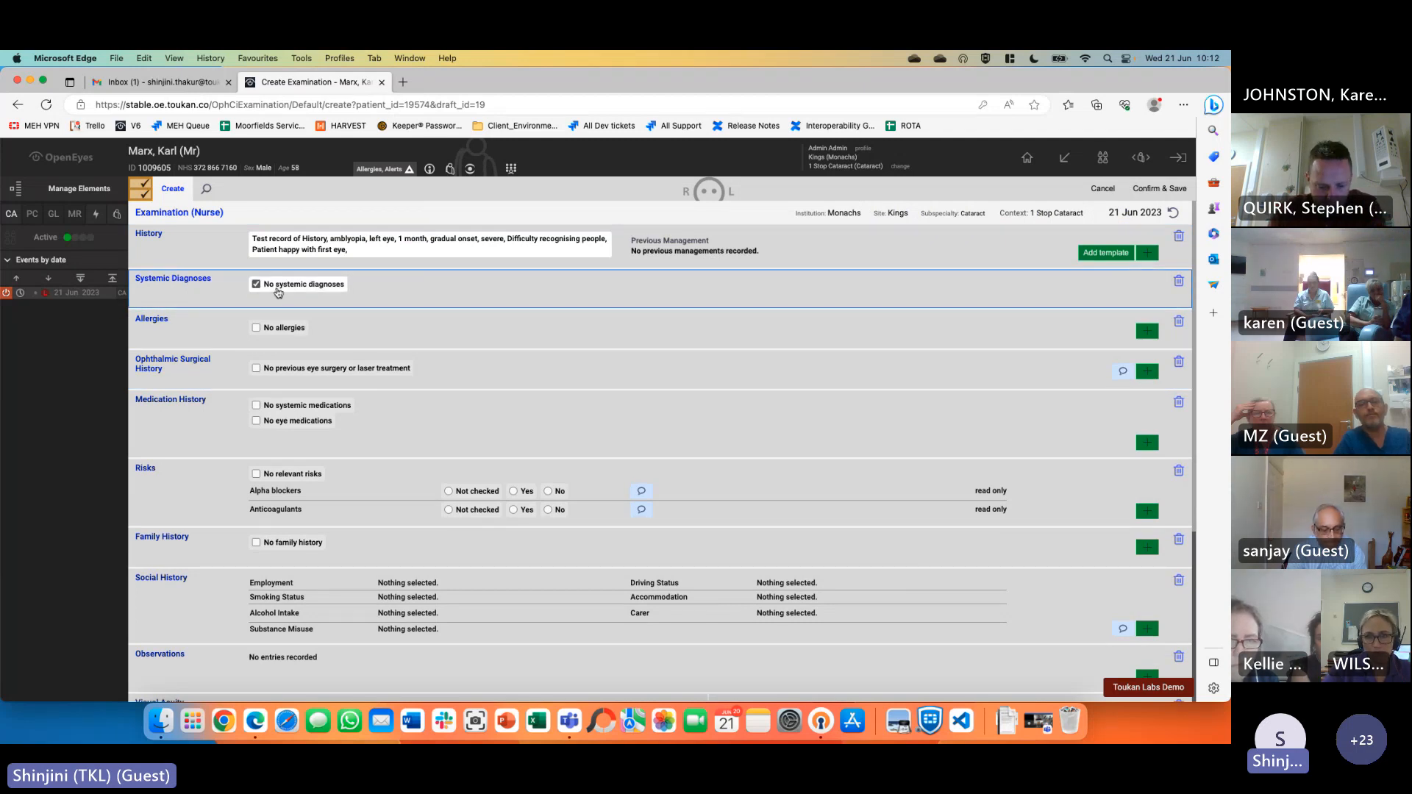
# Add Diabetes mellitus type 1 to Systemic Diagnoses
pyautogui.click(1147, 291)
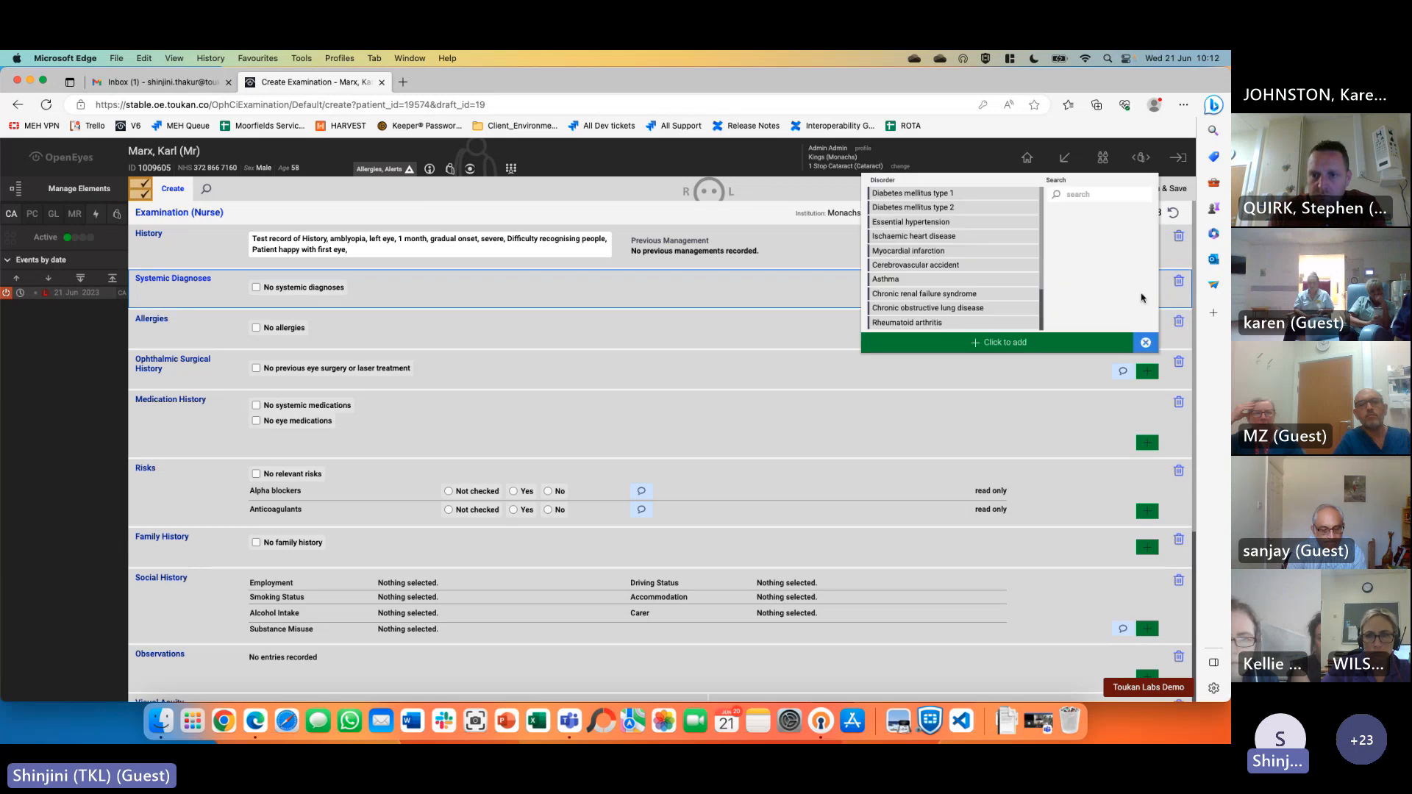
pyautogui.click(965, 194)
pyautogui.click(981, 347)
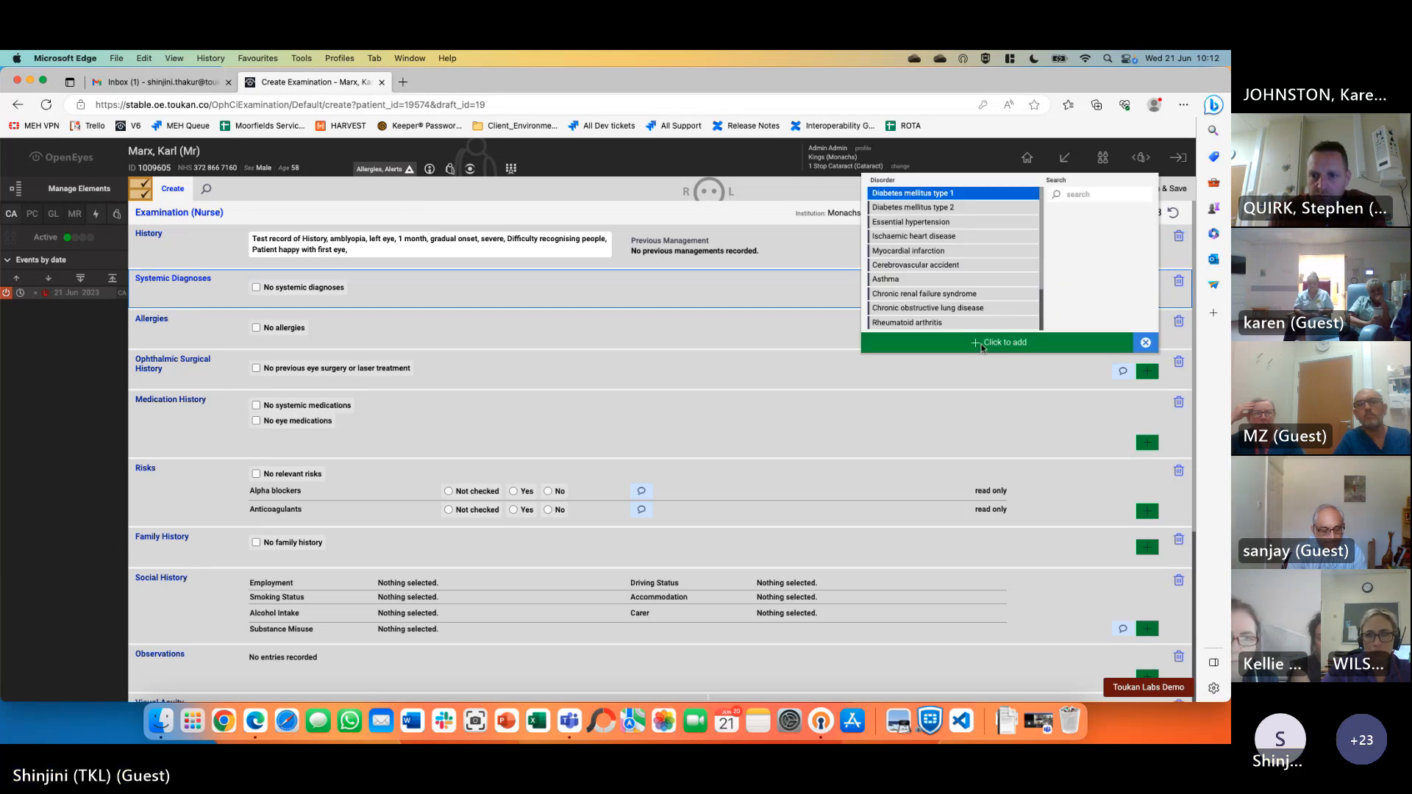
# Set the diabetes diagnosis date to 01 Jan 2017
pyautogui.click(796, 297)
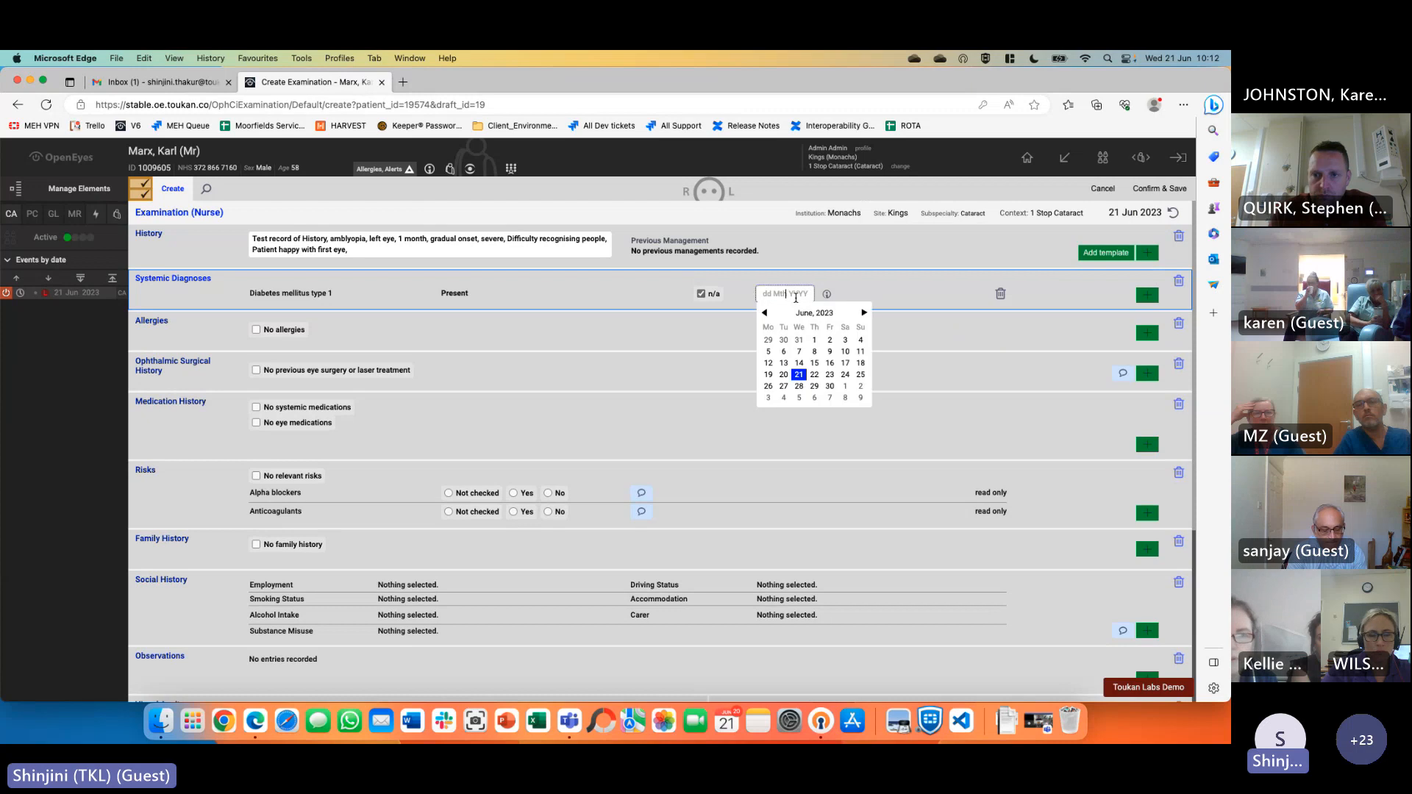
pyautogui.click(765, 315)
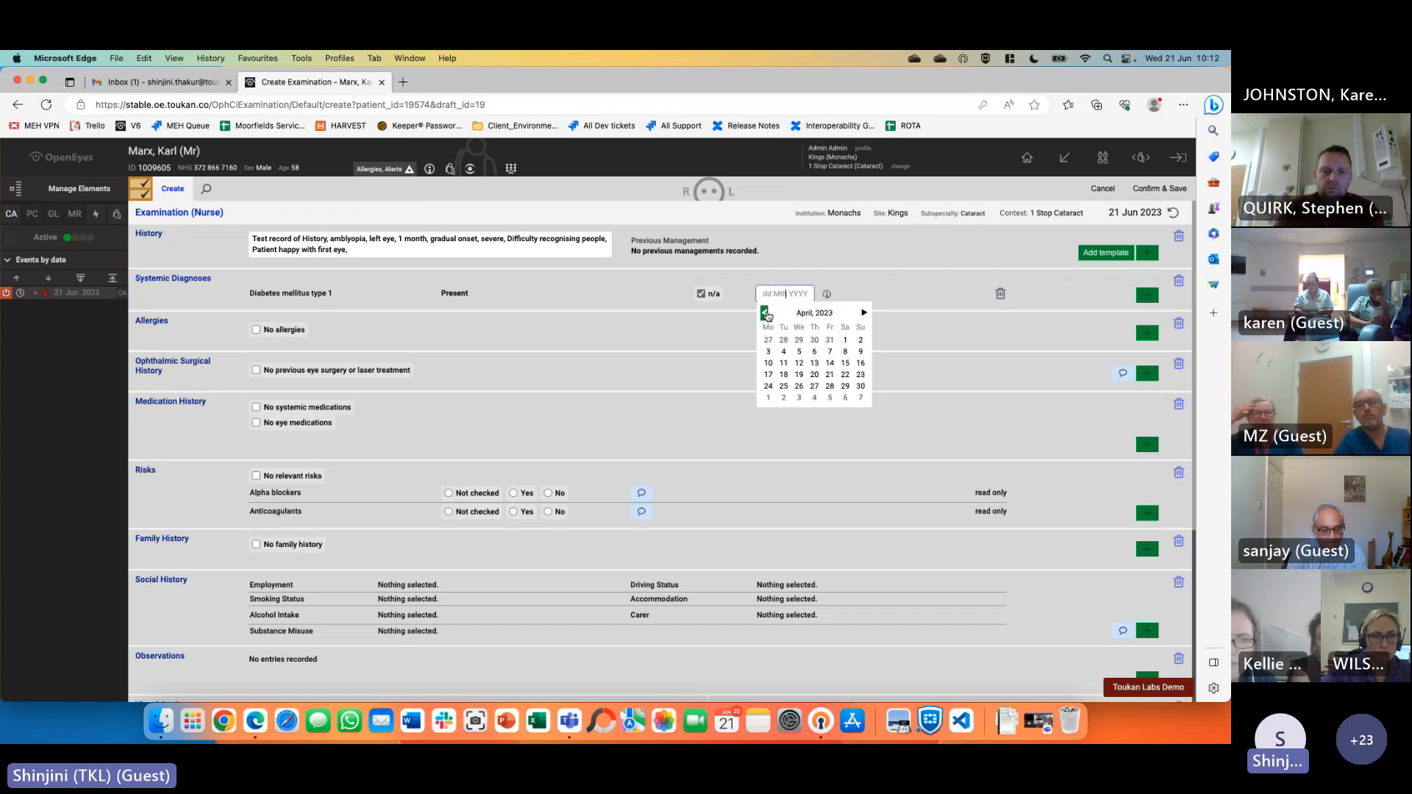
pyautogui.click(802, 314)
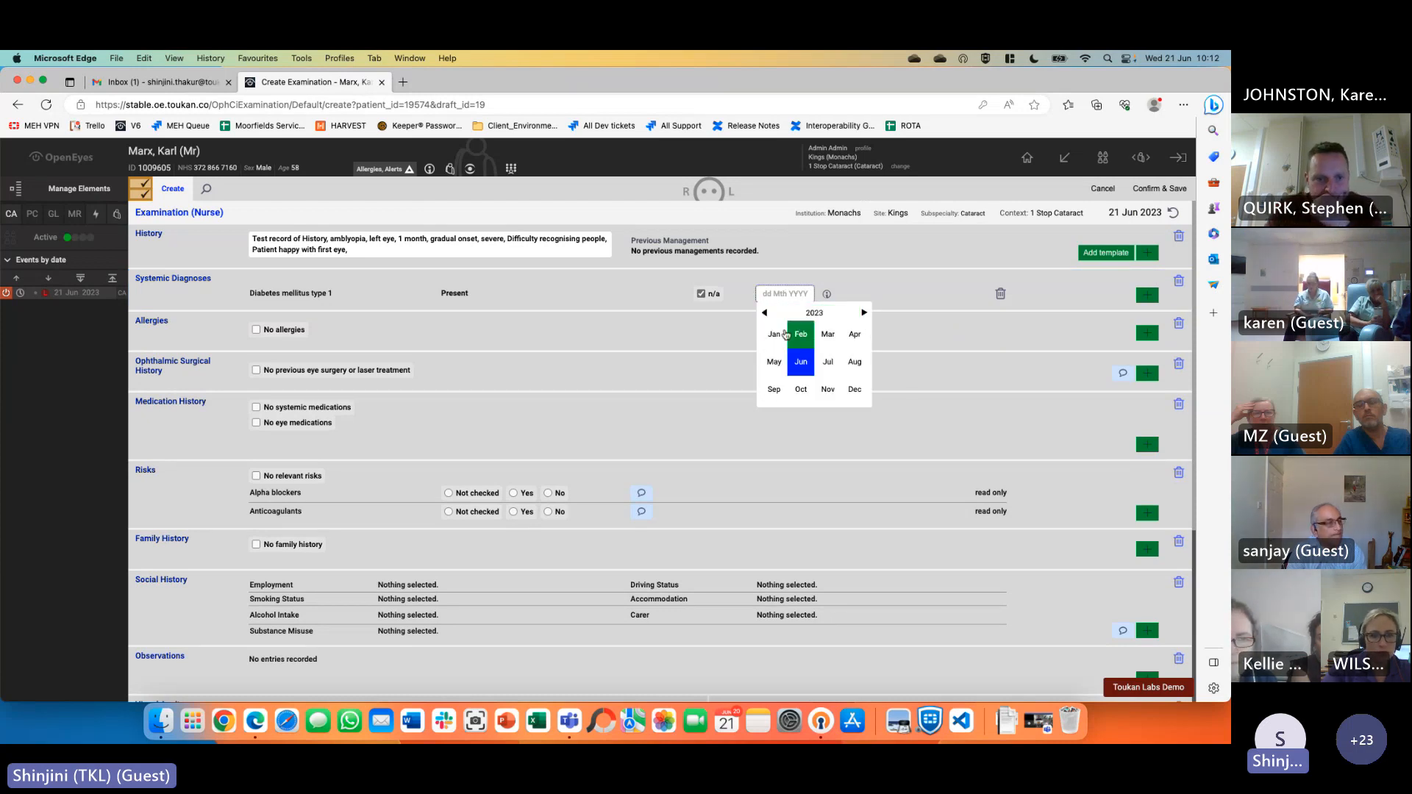
pyautogui.click(801, 316)
pyautogui.click(772, 337)
pyautogui.click(773, 337)
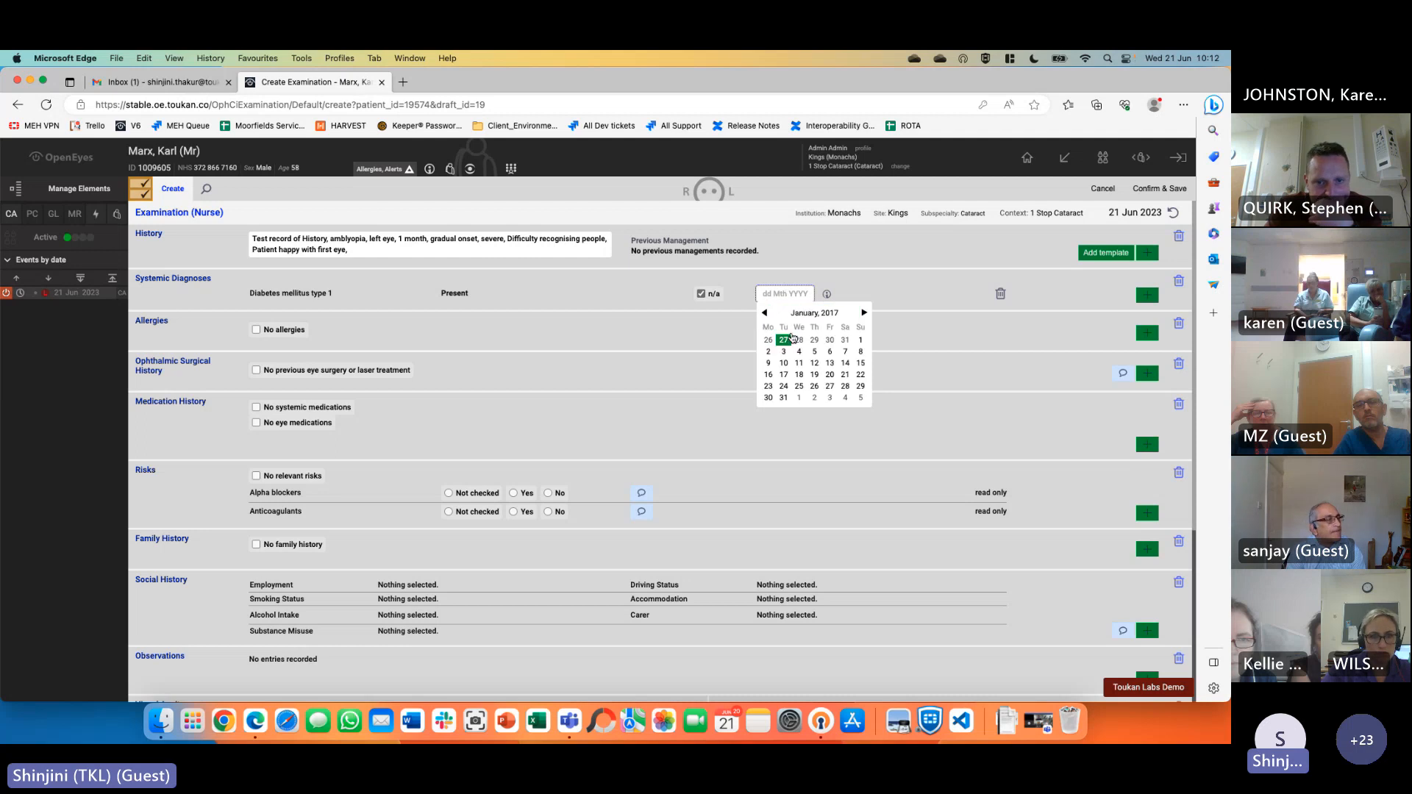
pyautogui.click(862, 343)
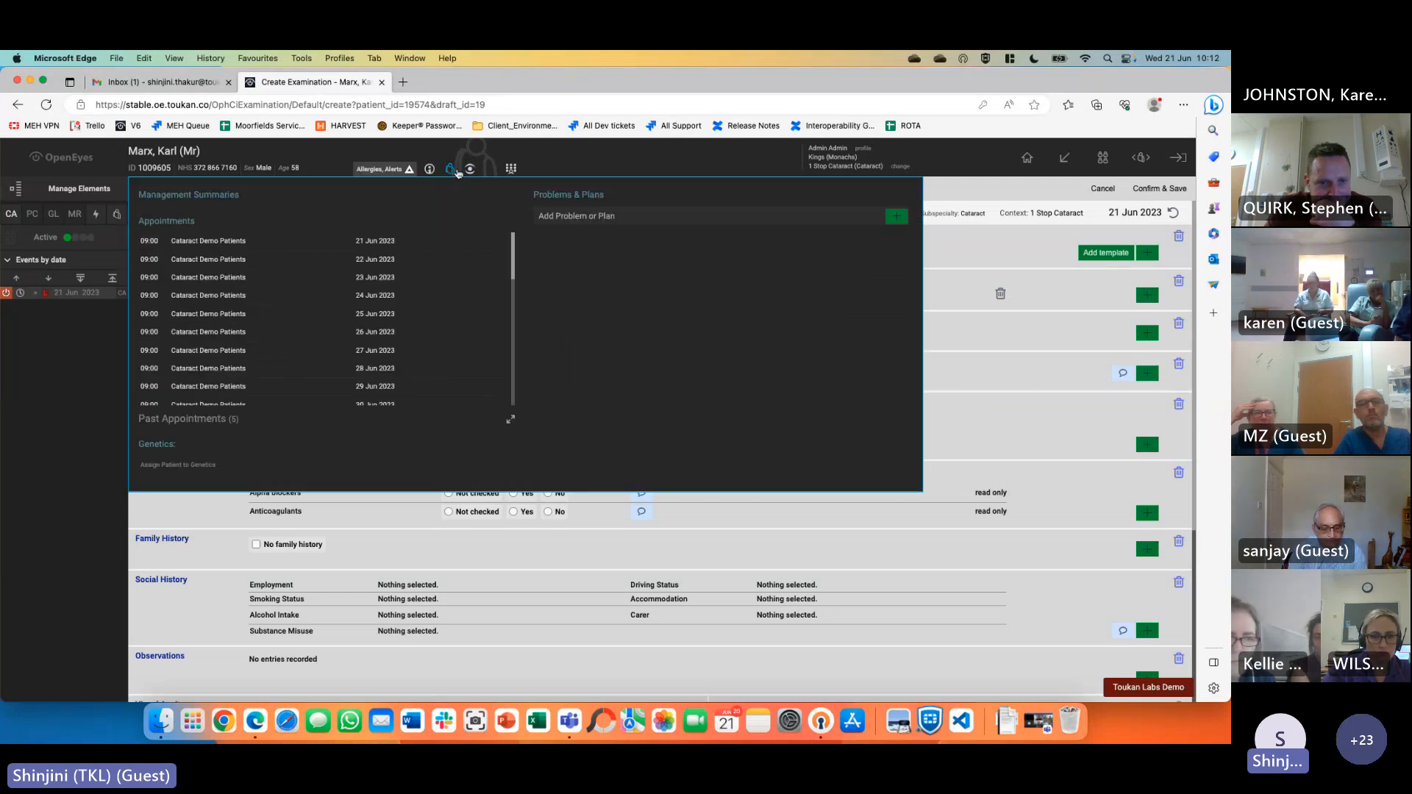
pyautogui.moveTo(468, 173)
pyautogui.moveTo(393, 179)
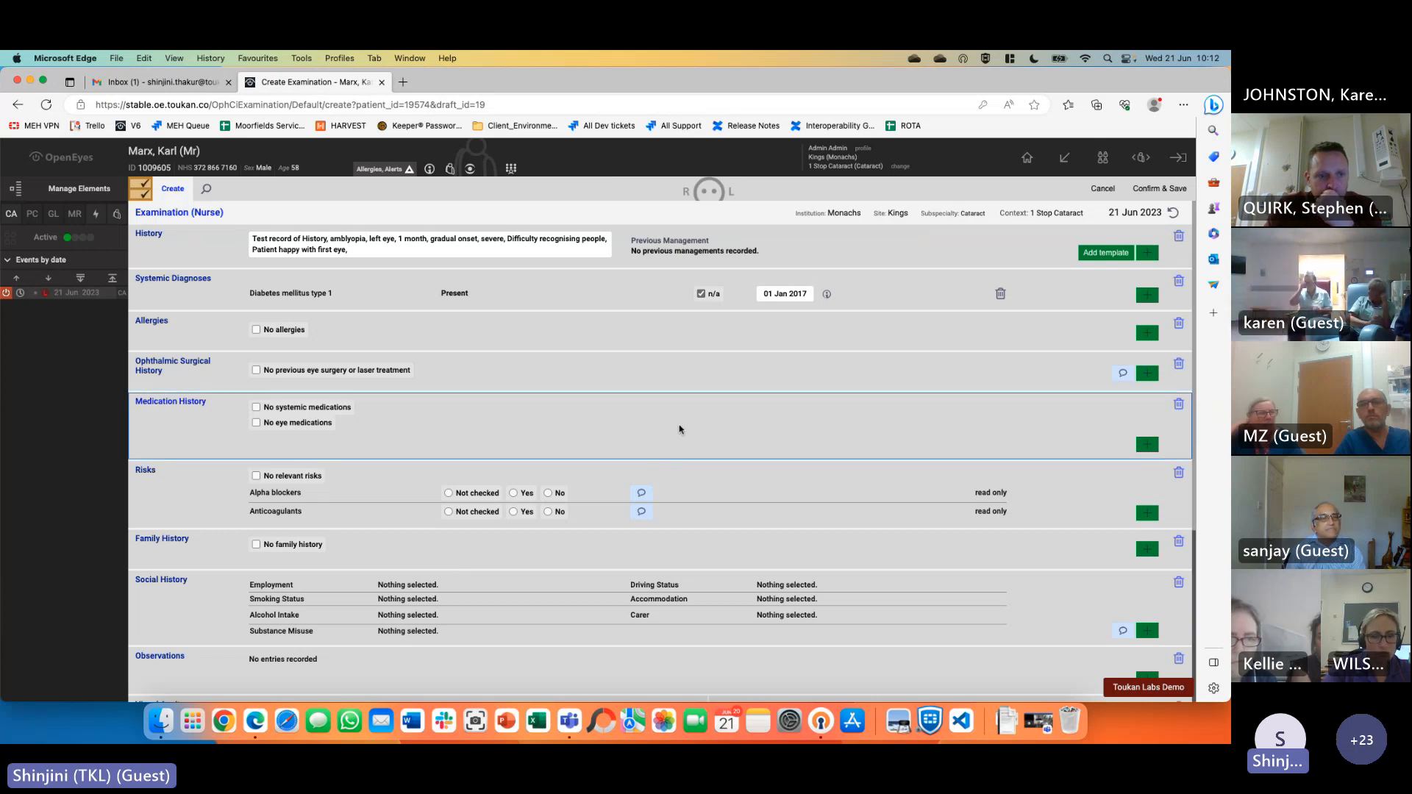
# Add an Acetazolamide allergy commented 'palpitations when y taken' and mark no previous eye surgery or laser
pyautogui.click(1147, 333)
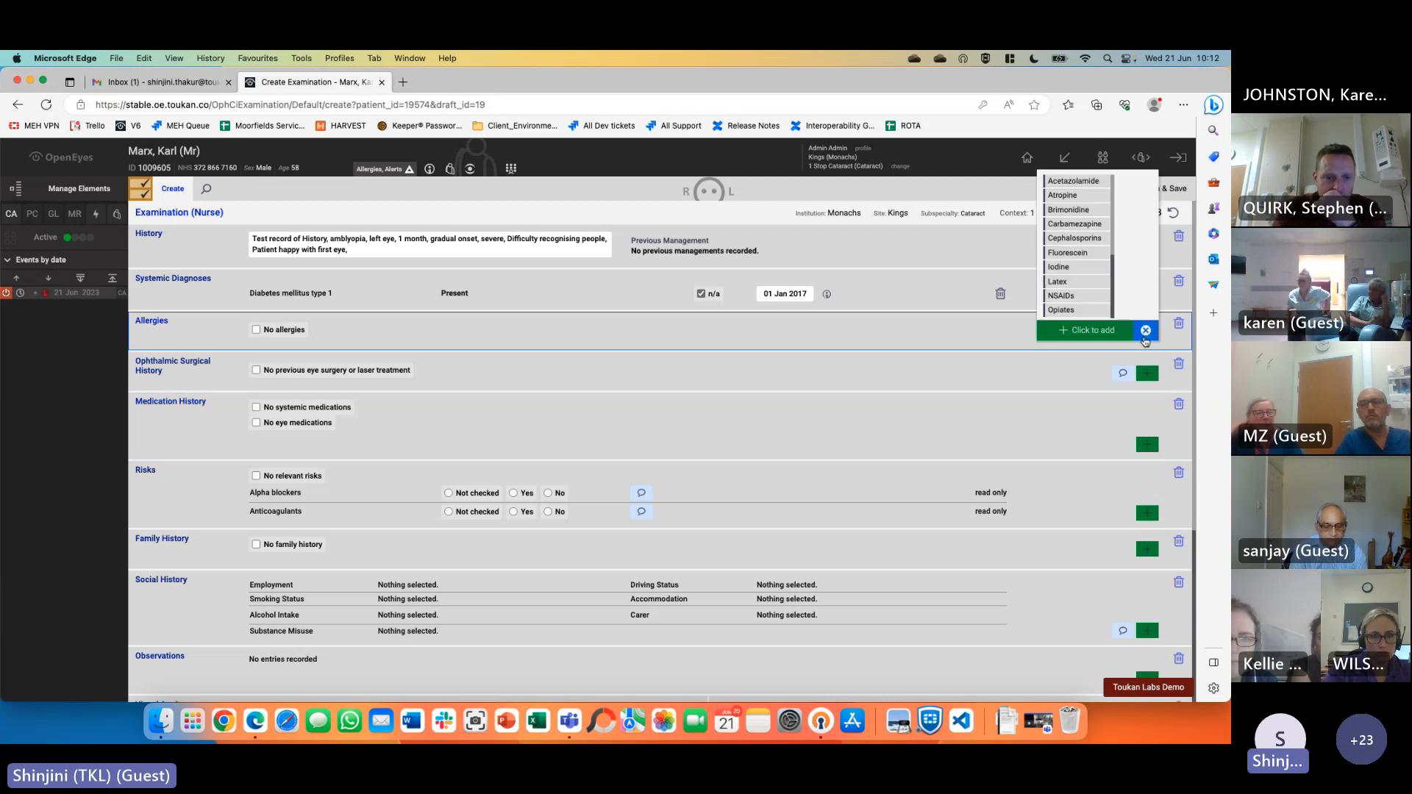
pyautogui.click(1074, 181)
pyautogui.click(1107, 331)
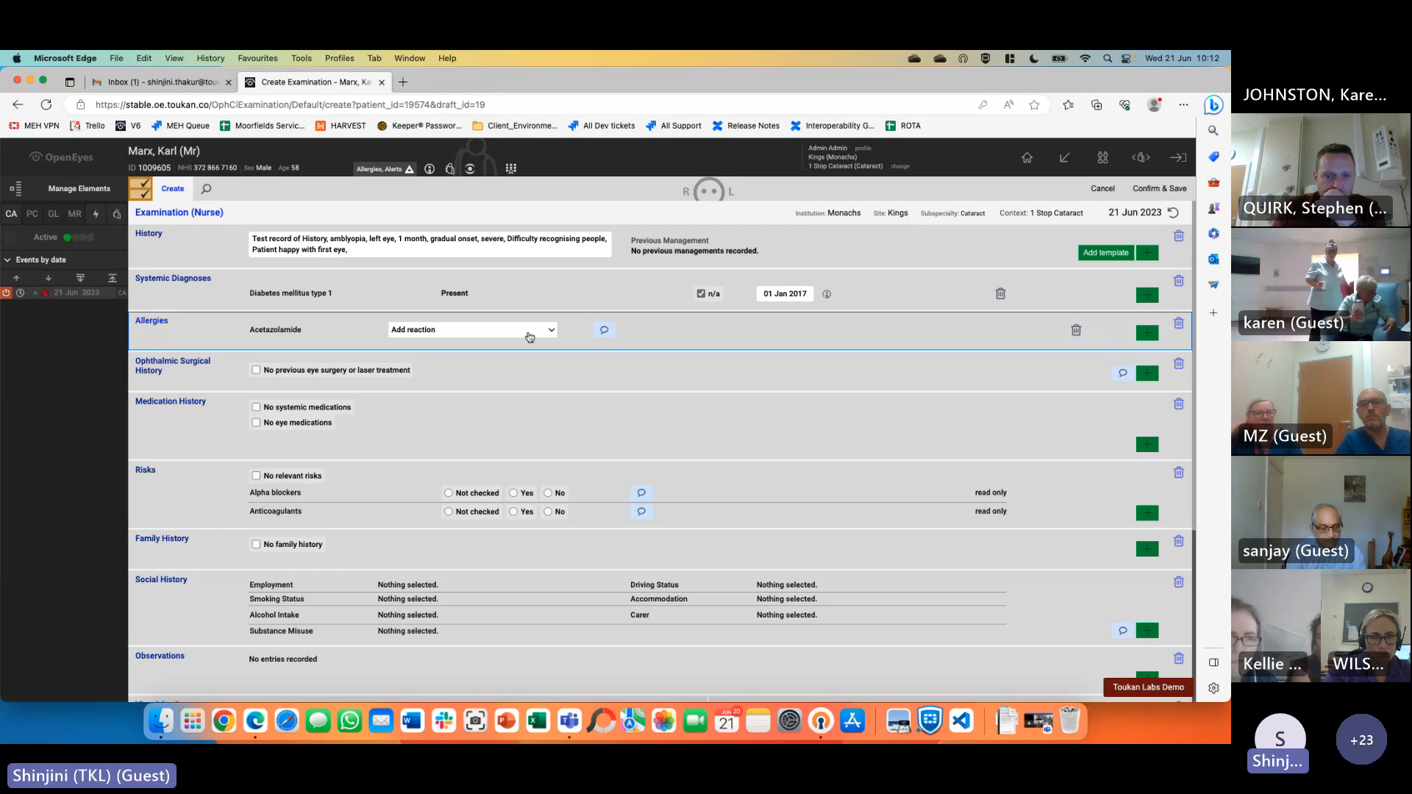
pyautogui.click(604, 335)
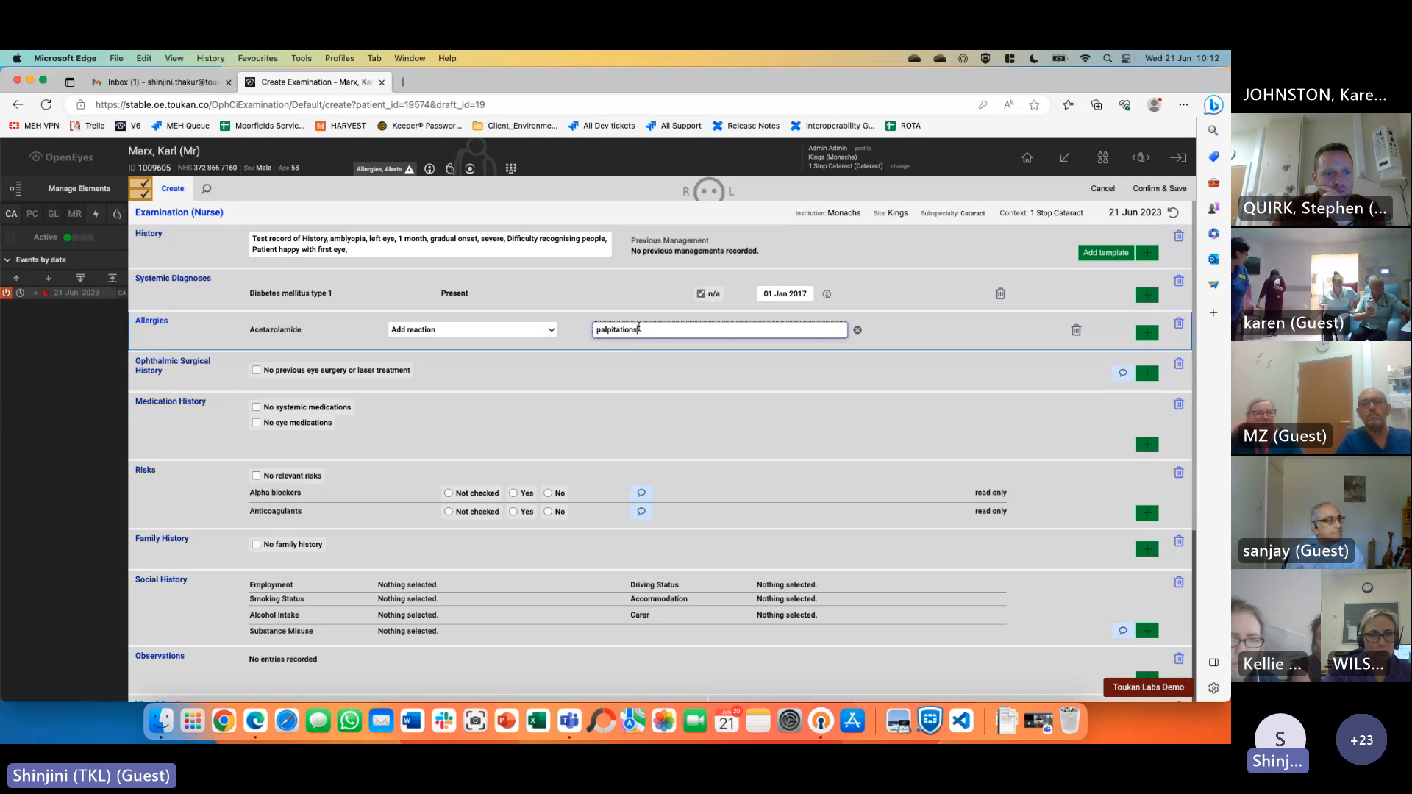
pyautogui.write('palpitations when')
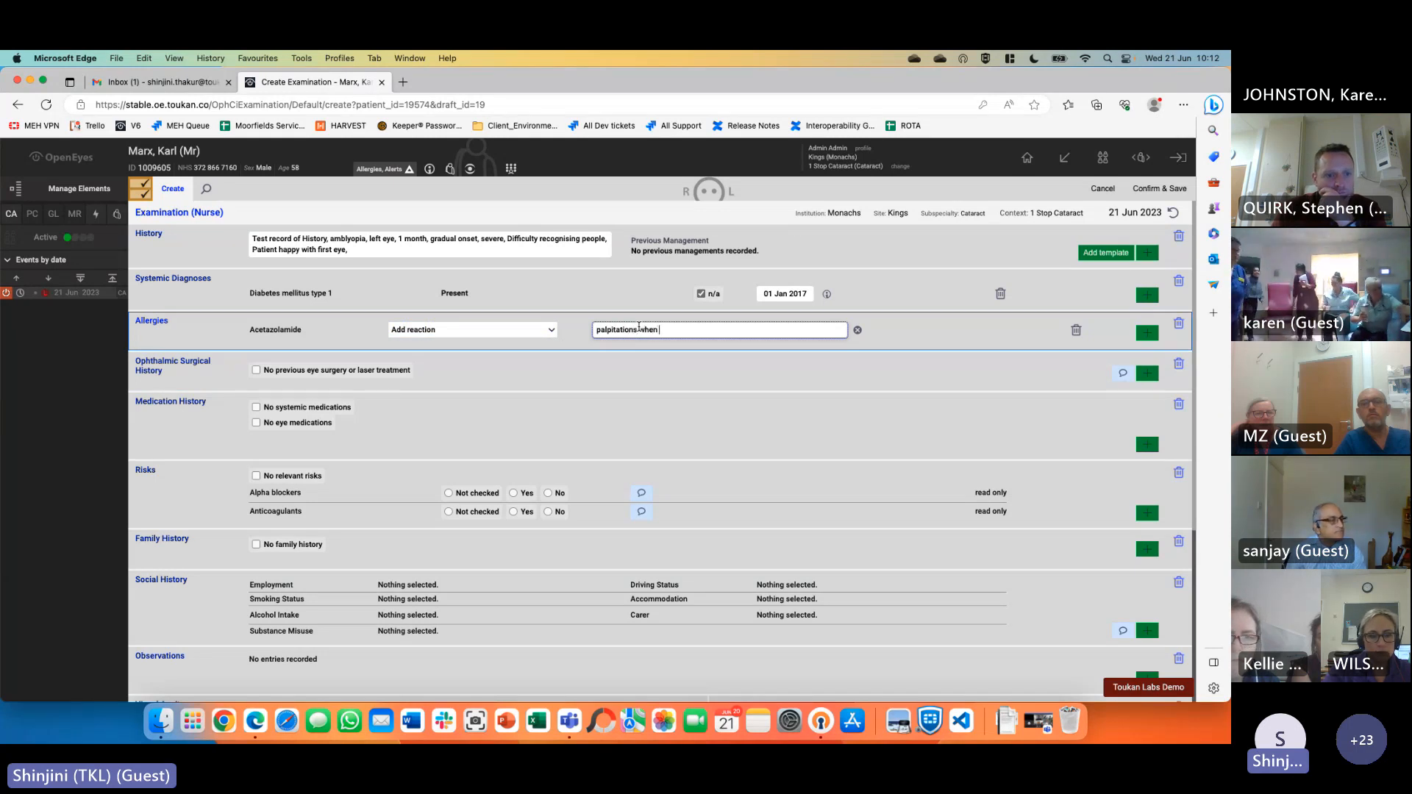
pyautogui.write(' y')
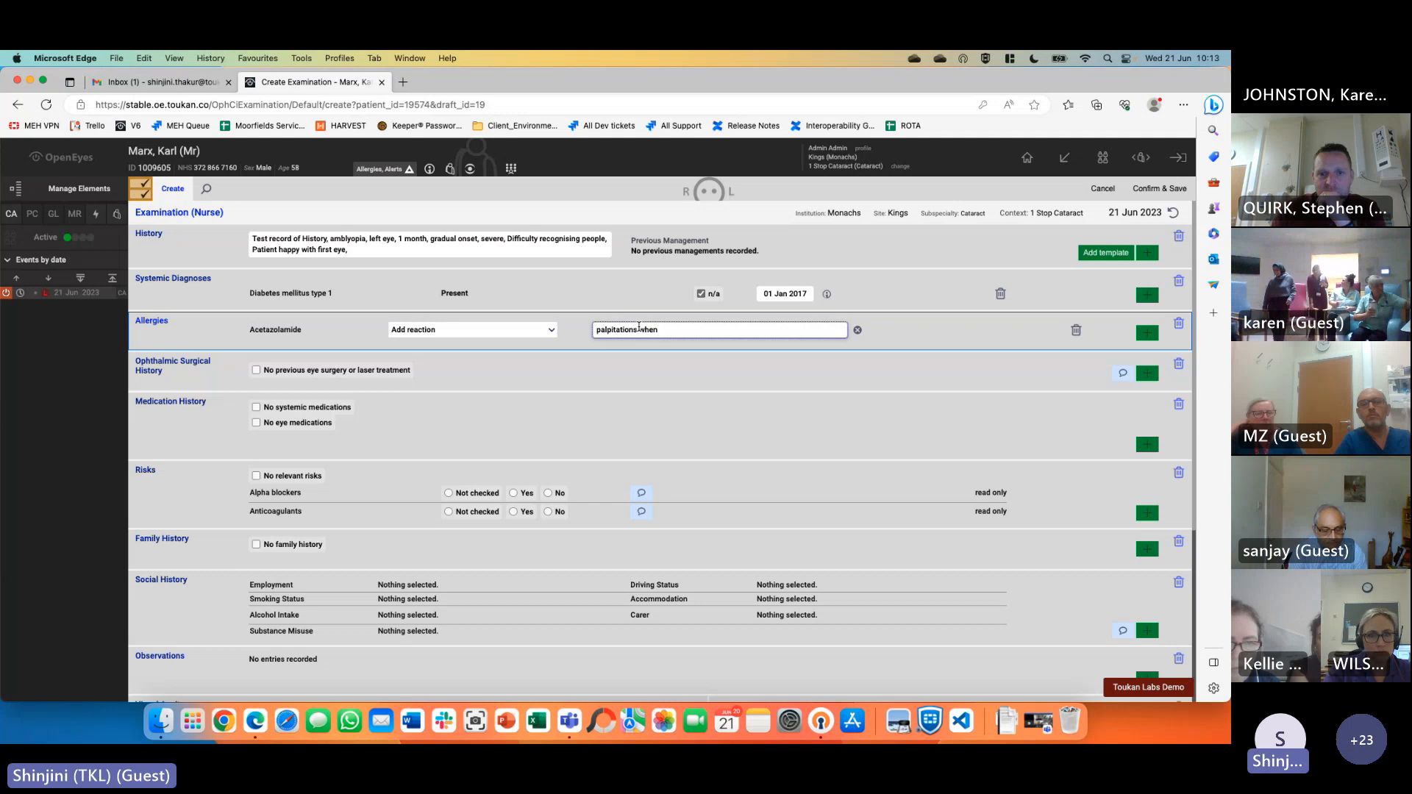
pyautogui.write(' taken')
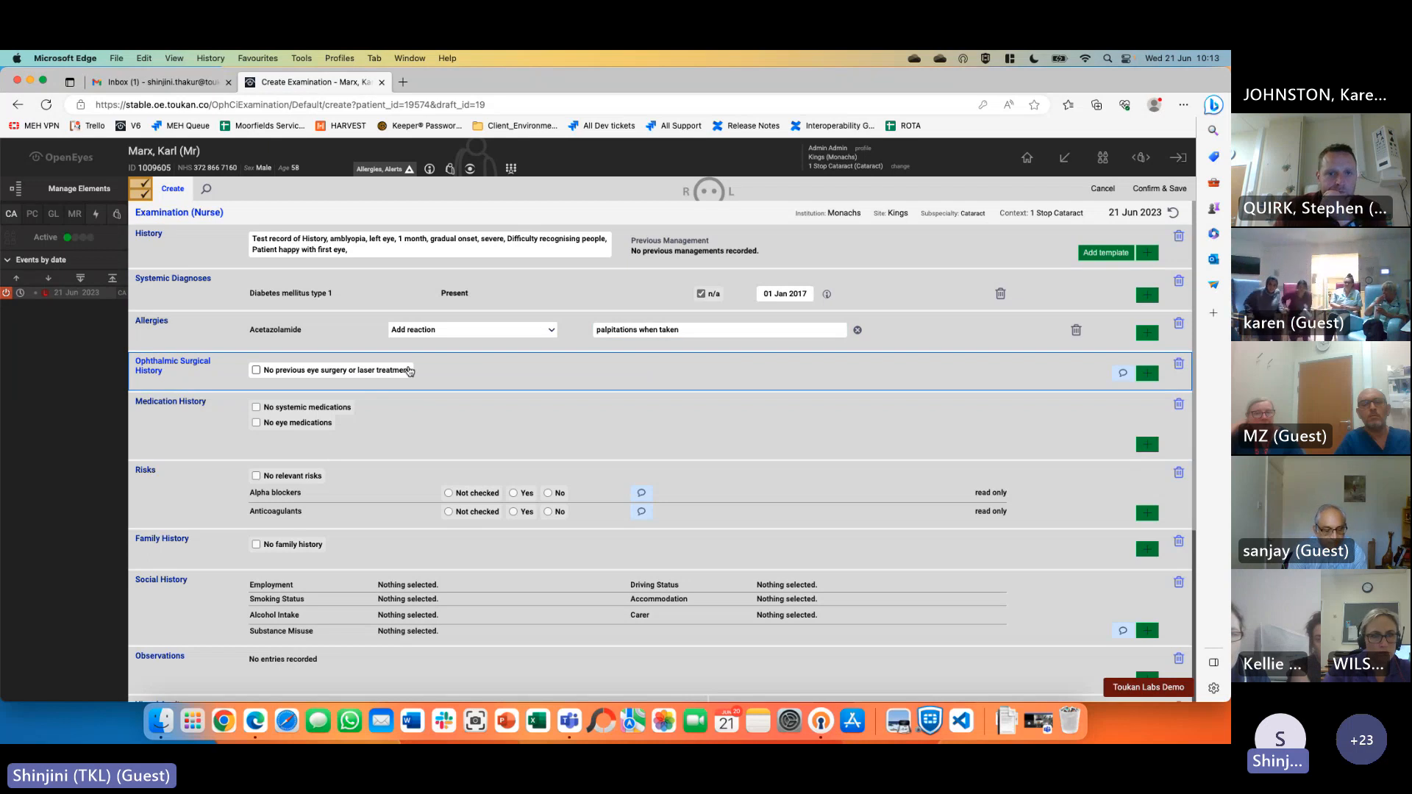
pyautogui.click(304, 377)
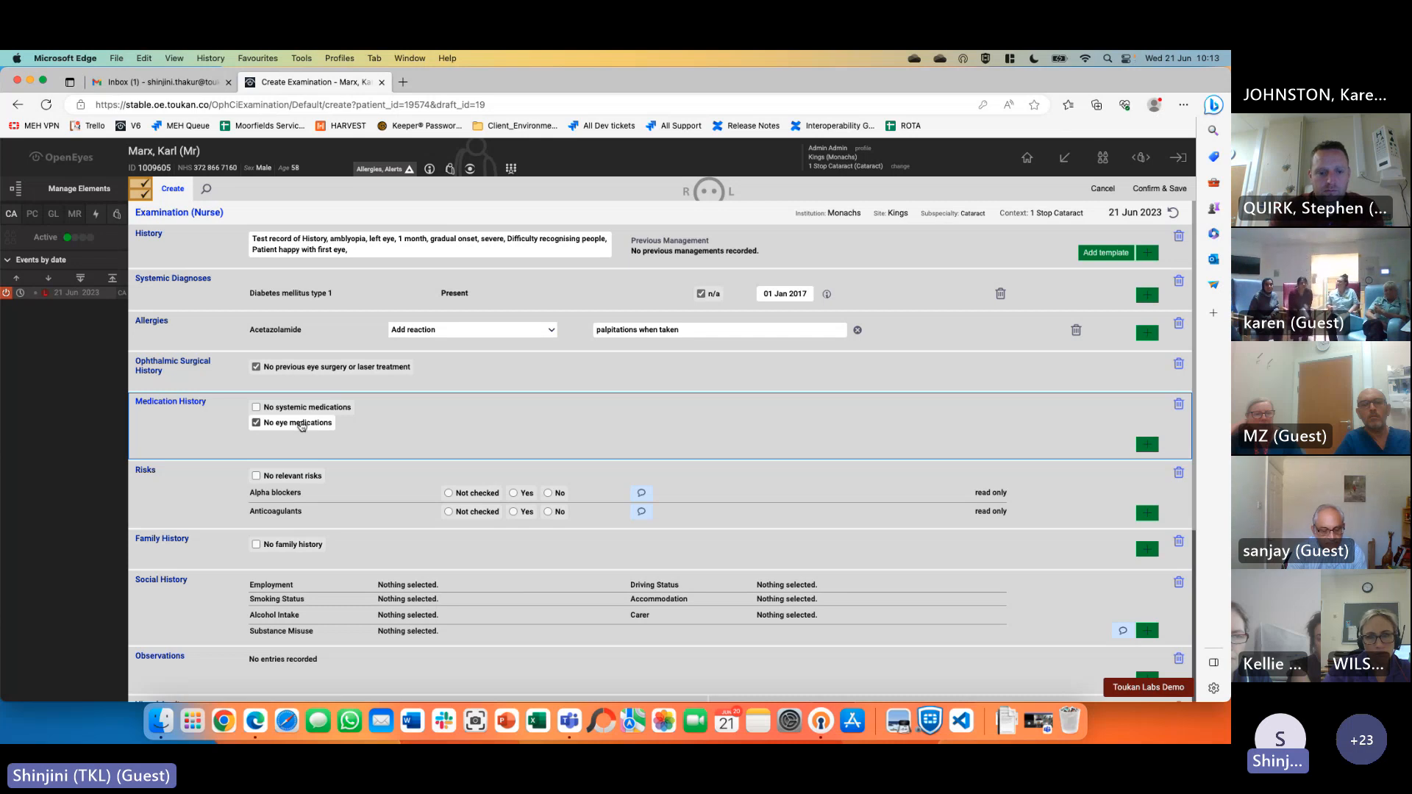
# Add Metformin 850mg tablets to Medication History
pyautogui.click(1146, 445)
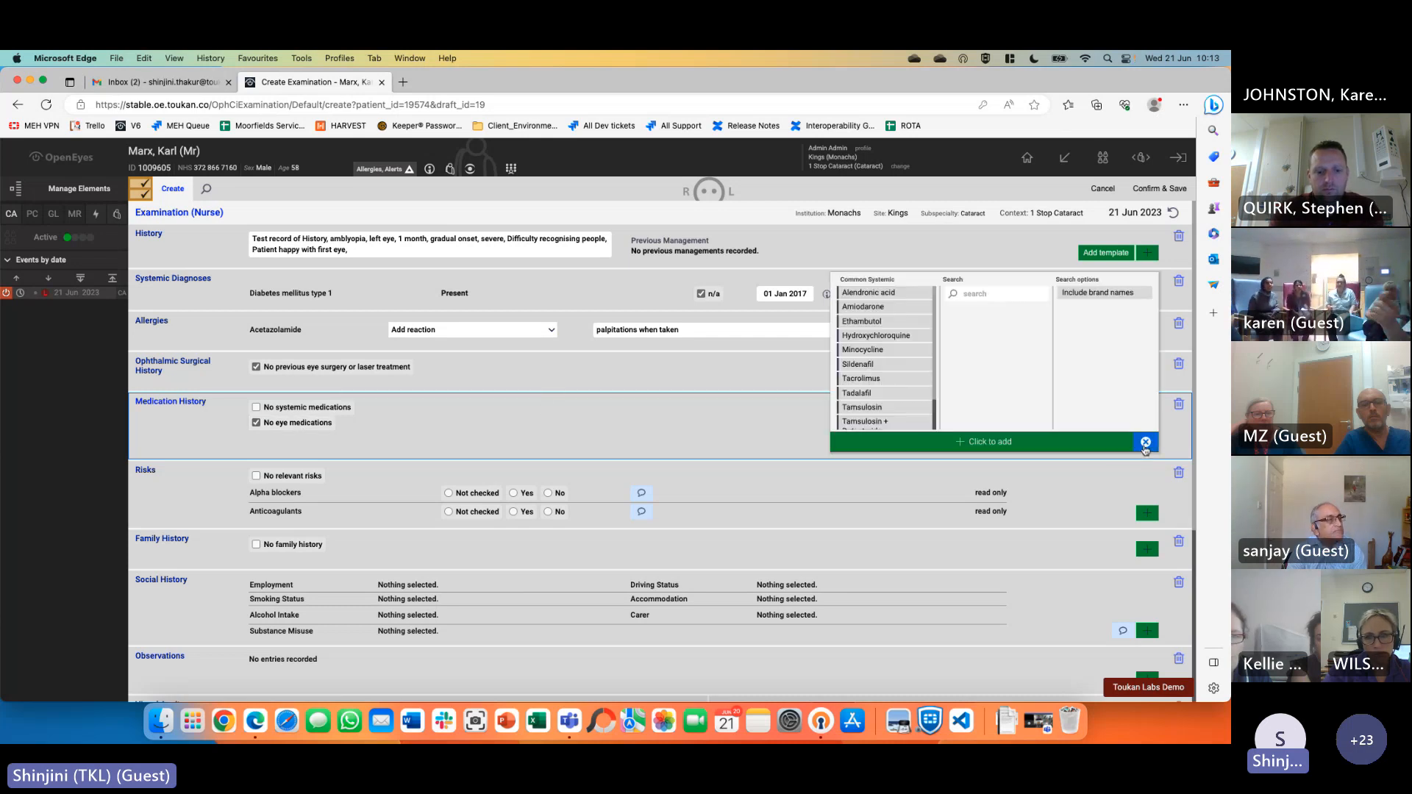
pyautogui.click(981, 293)
pyautogui.write('metformin')
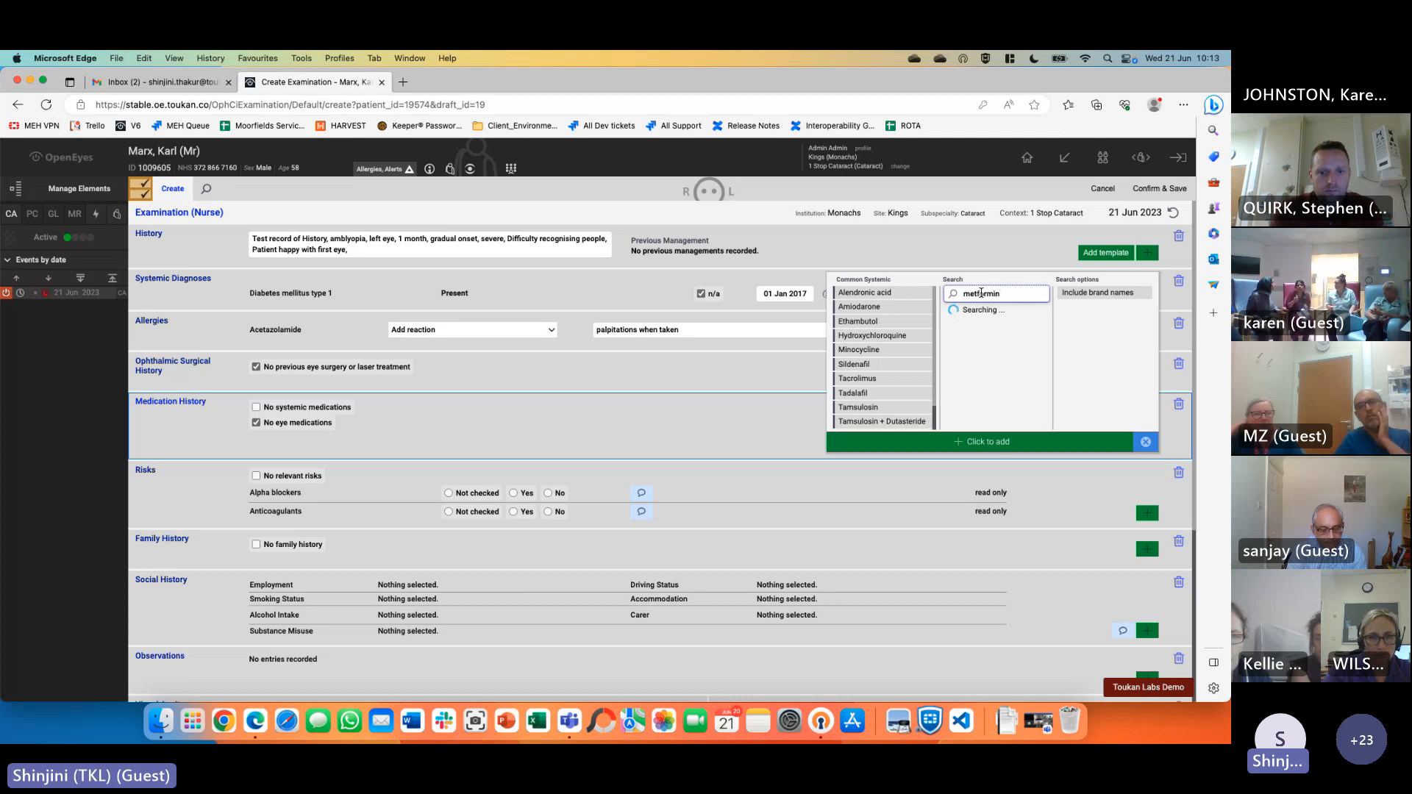
pyautogui.scroll(-6, 978, 390)
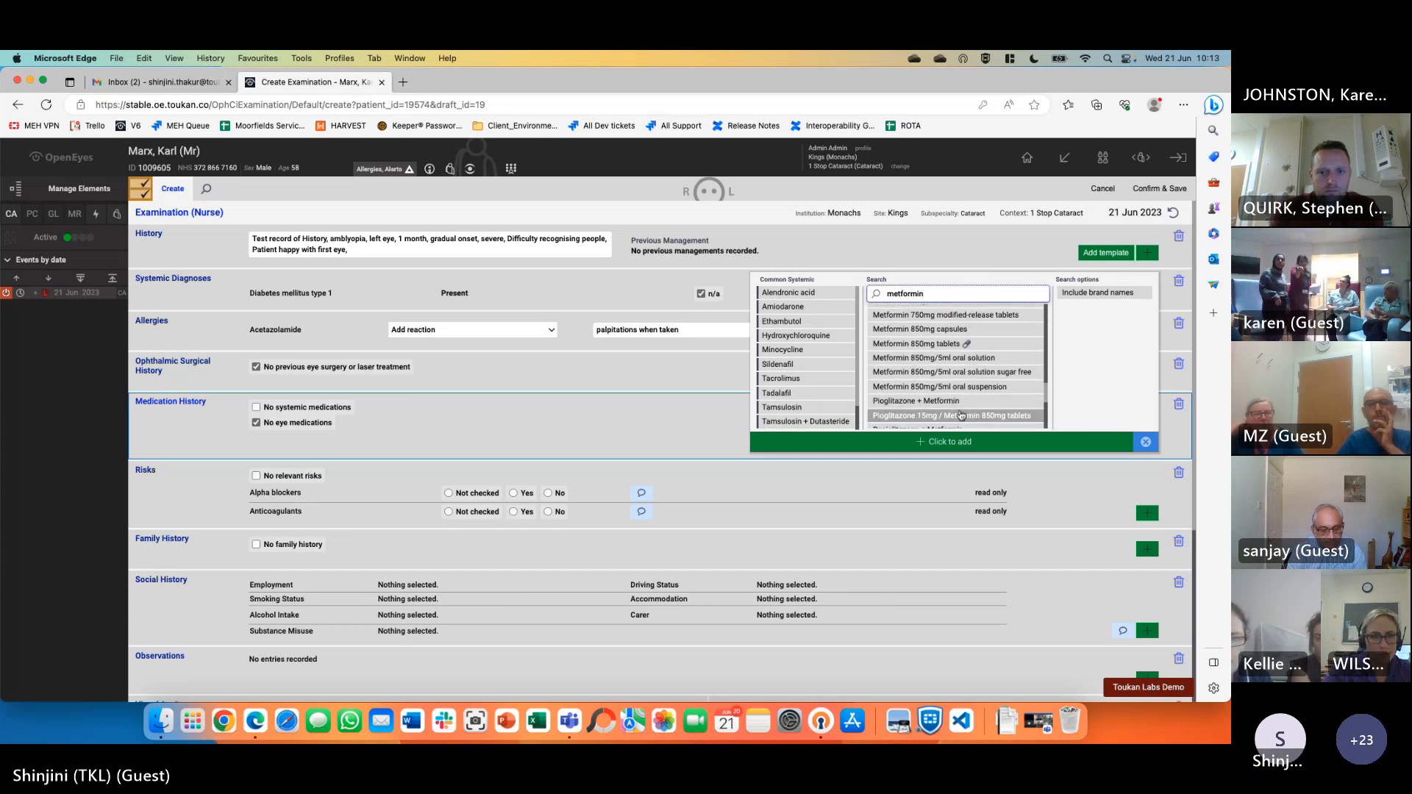
pyautogui.scroll(1, 956, 390)
pyautogui.click(933, 368)
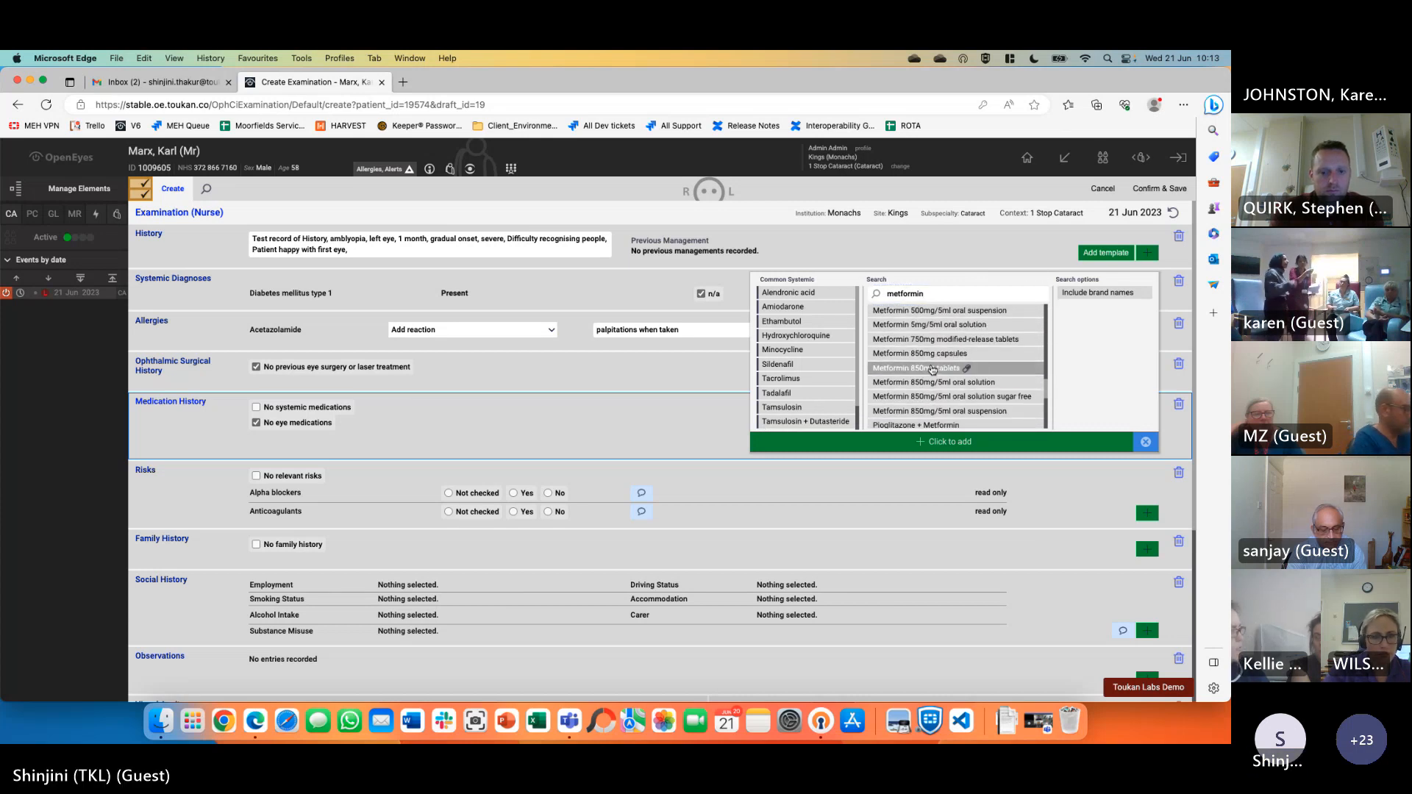
pyautogui.click(945, 442)
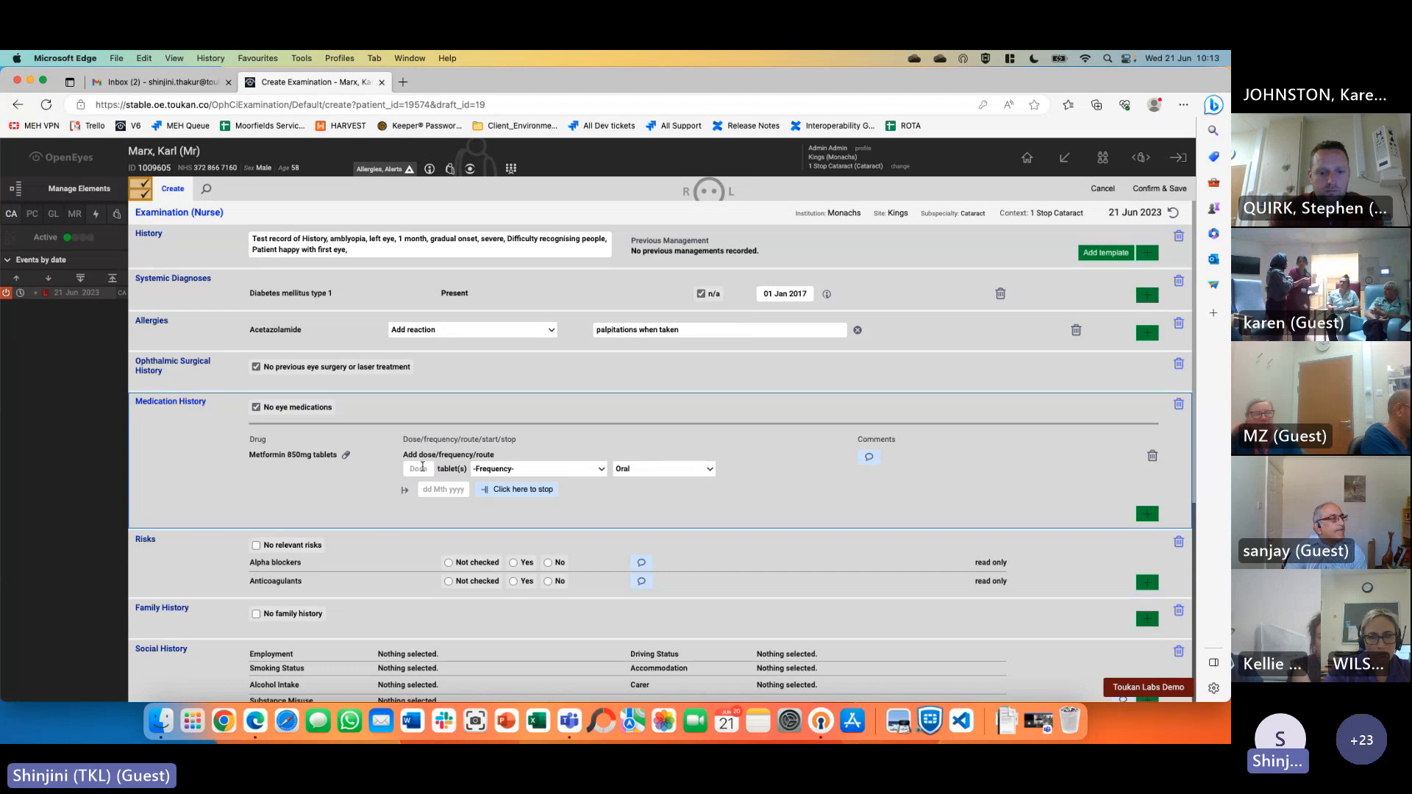
# Set the metformin frequency to once a day
pyautogui.click(533, 469)
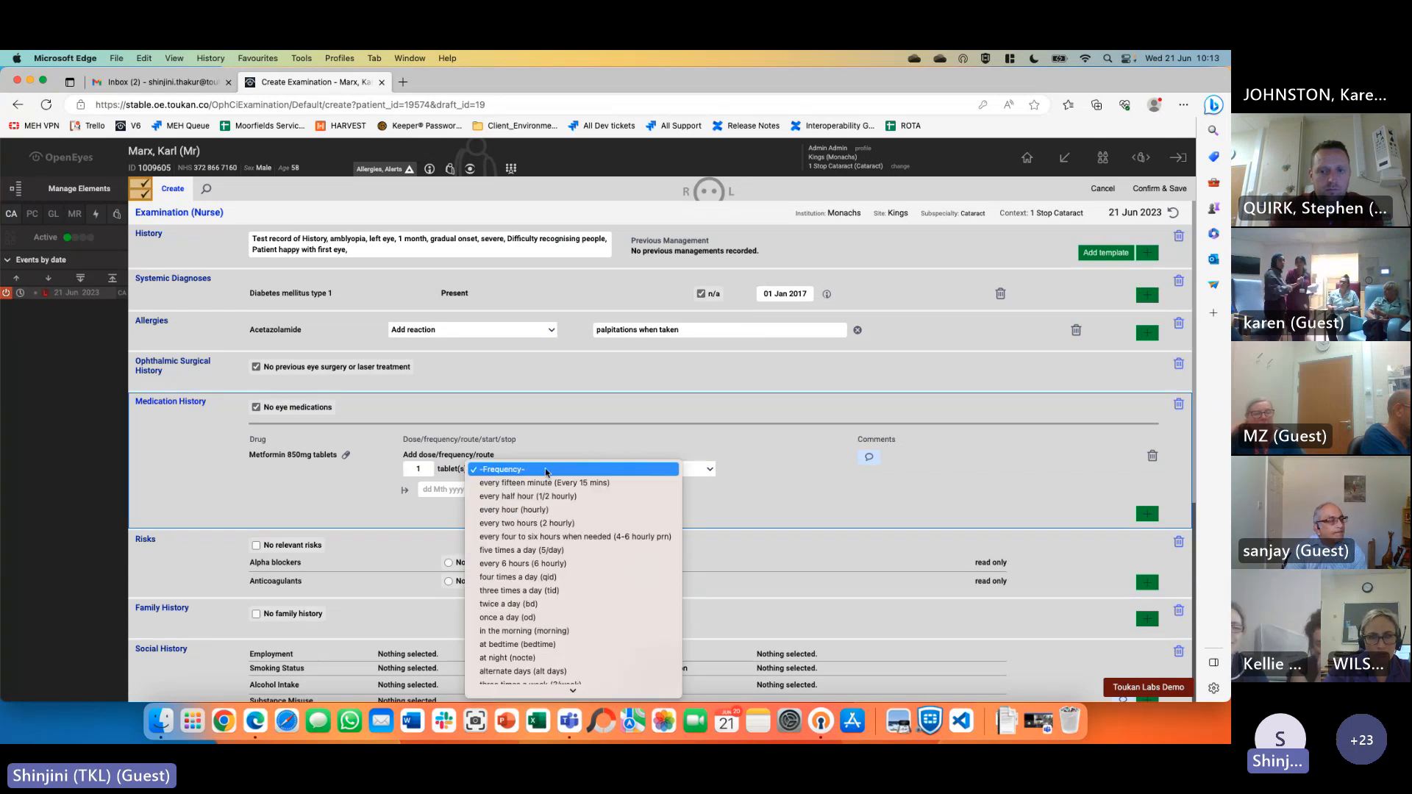
pyautogui.scroll(-3, 572, 622)
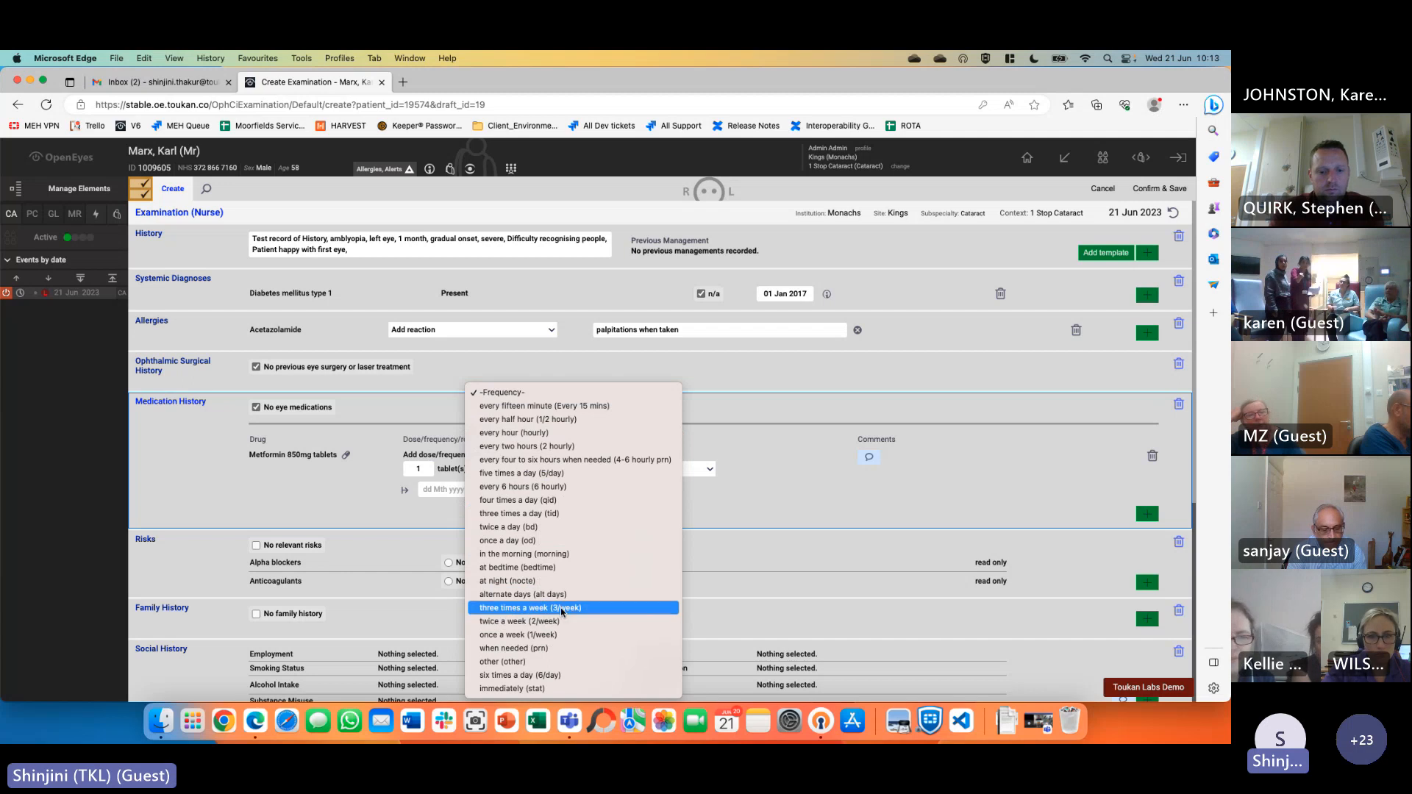
pyautogui.click(534, 541)
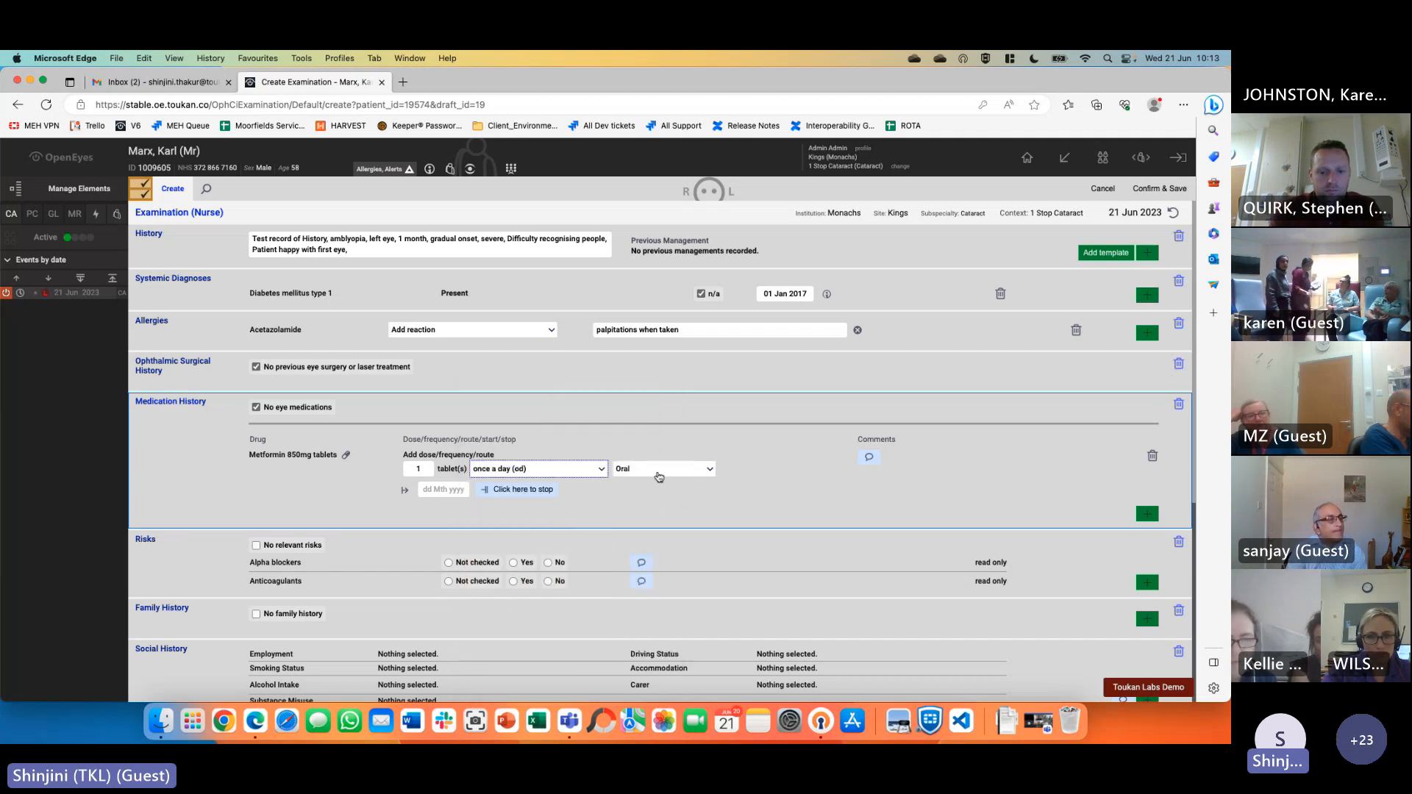
pyautogui.click(754, 528)
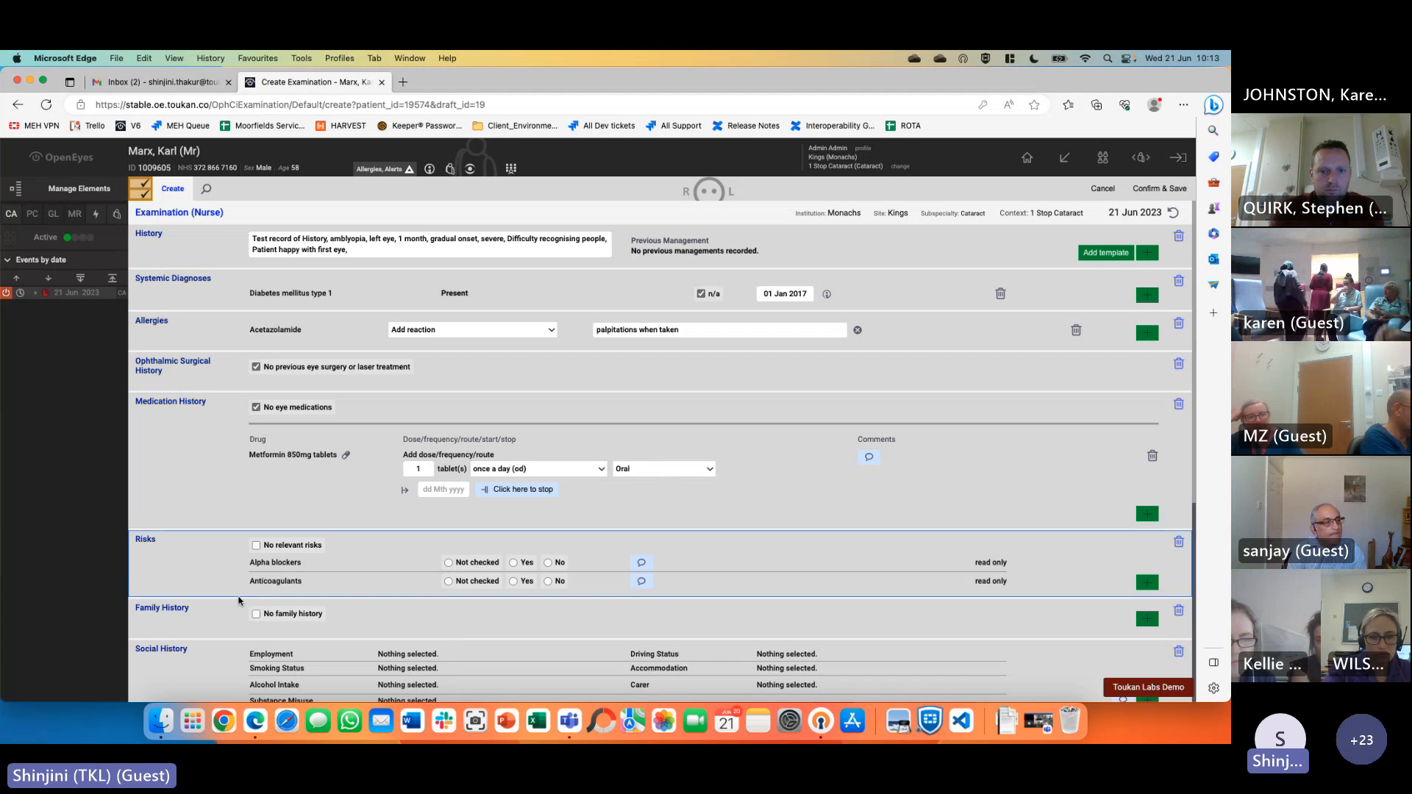
# Mark Alpha blockers as Yes and add a Cannot Lie Flat risk
pyautogui.scroll(-3, 347, 602)
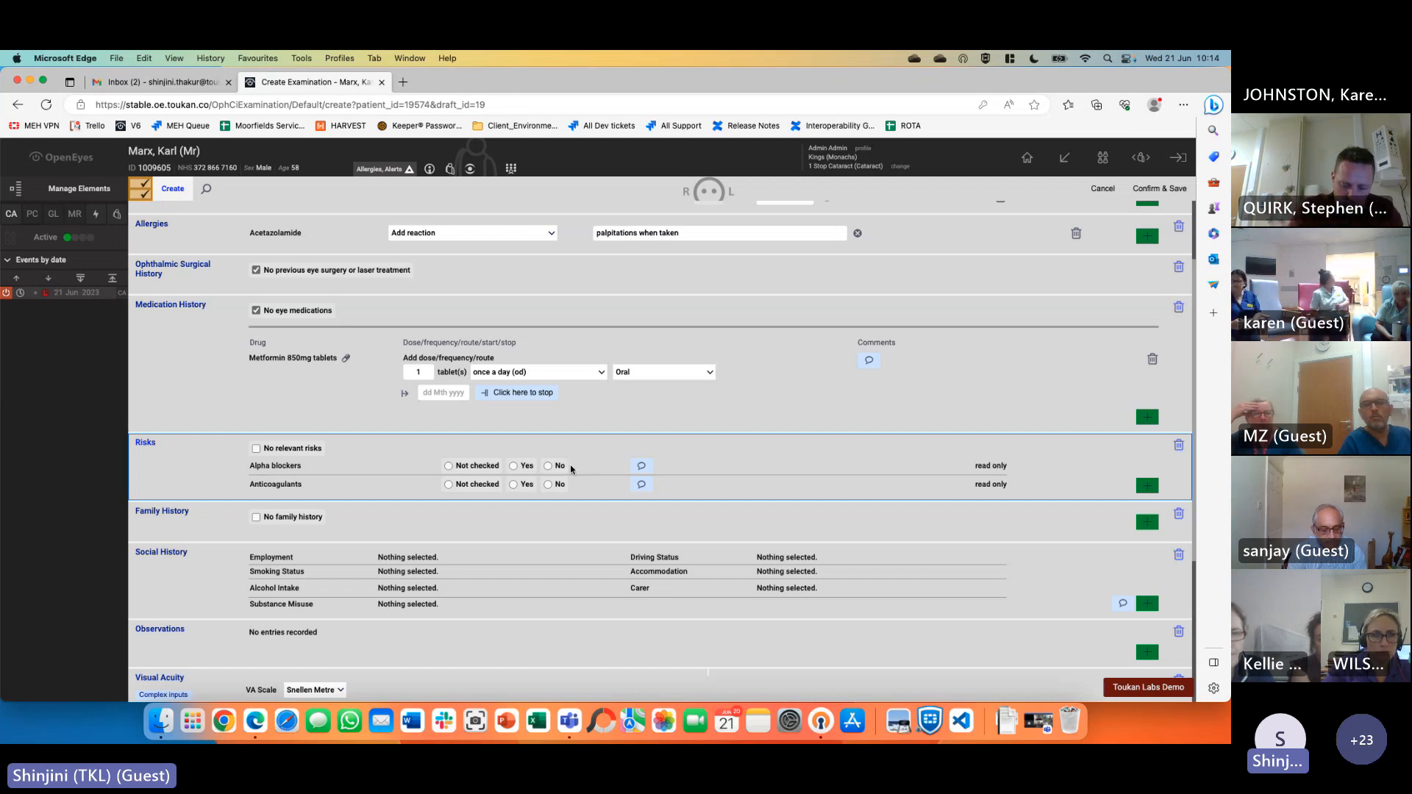
pyautogui.click(486, 485)
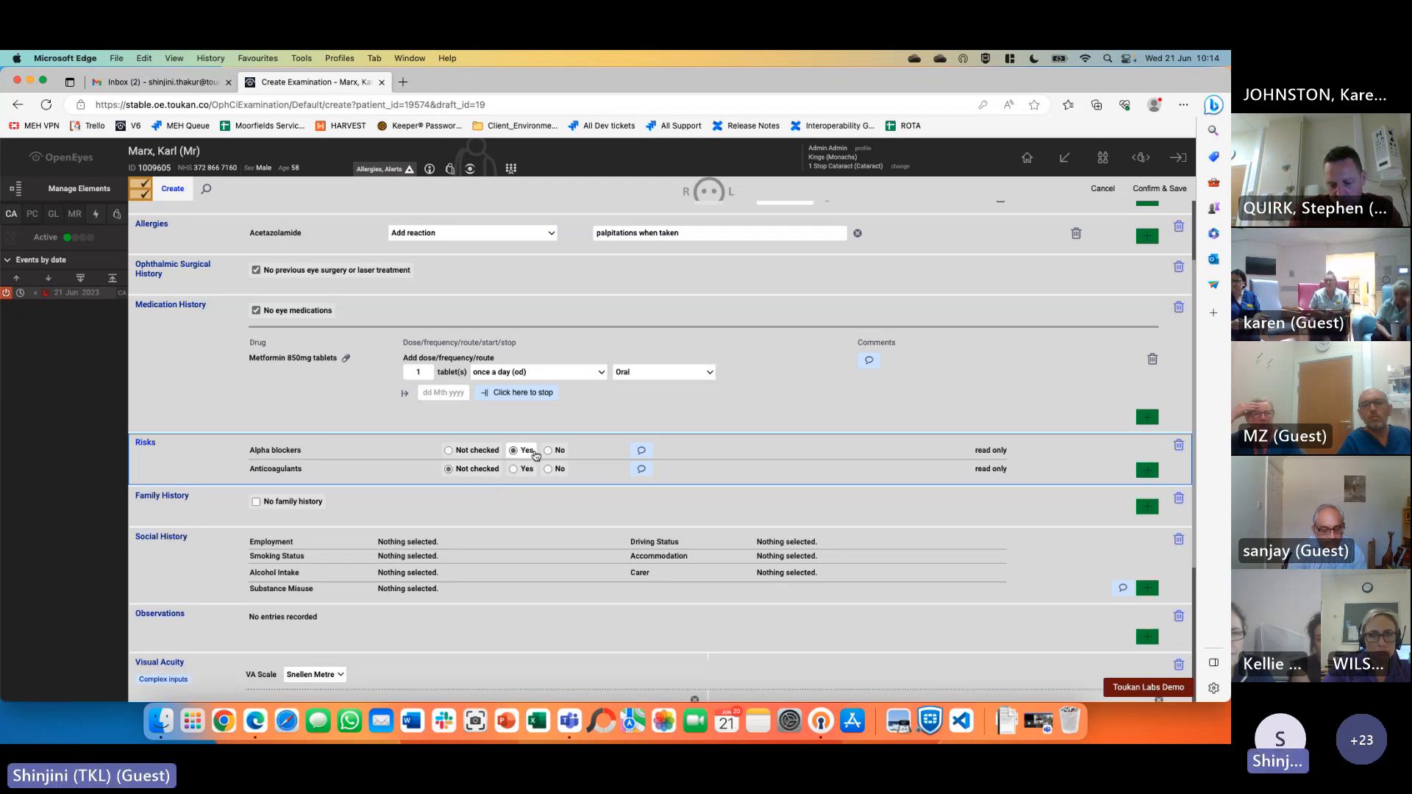
pyautogui.click(1148, 470)
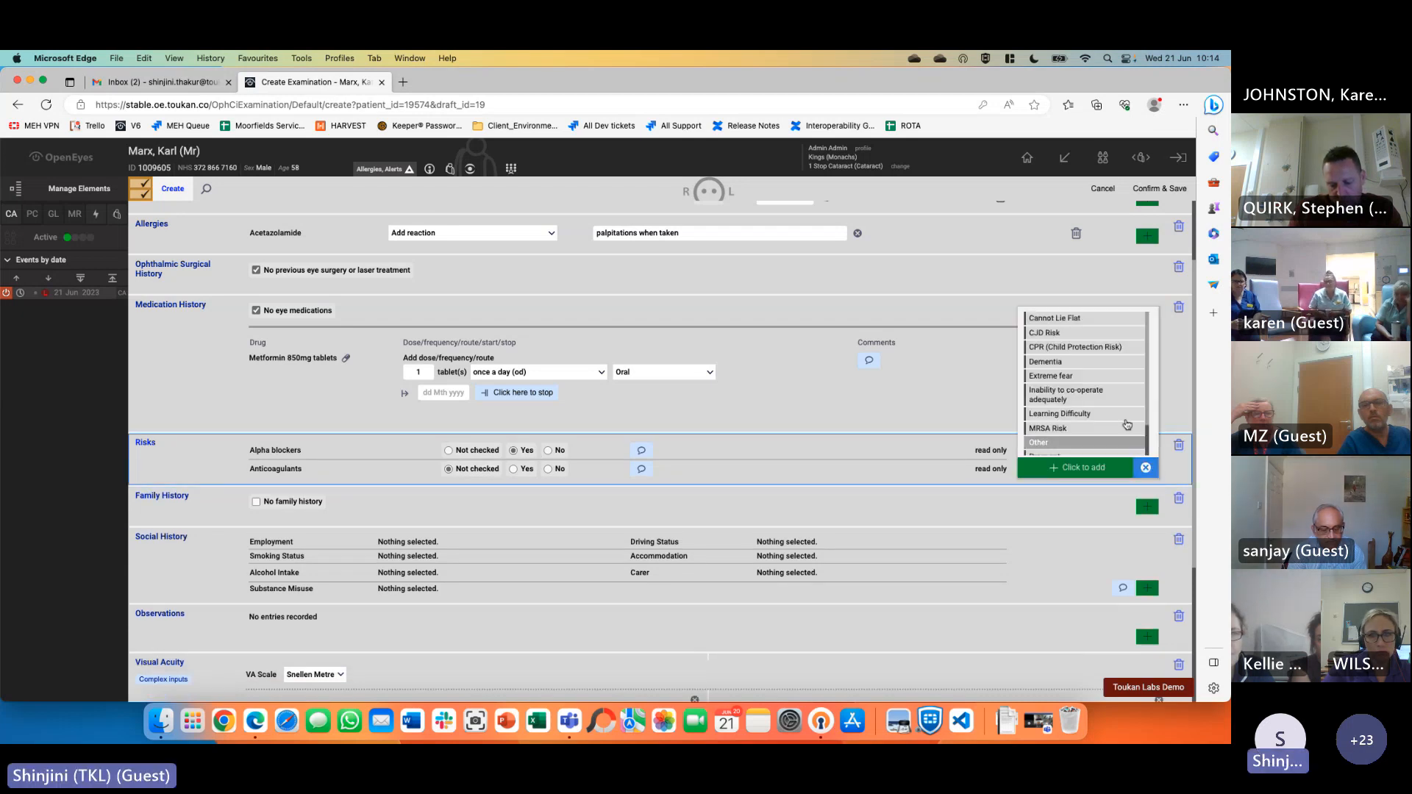
pyautogui.click(1110, 469)
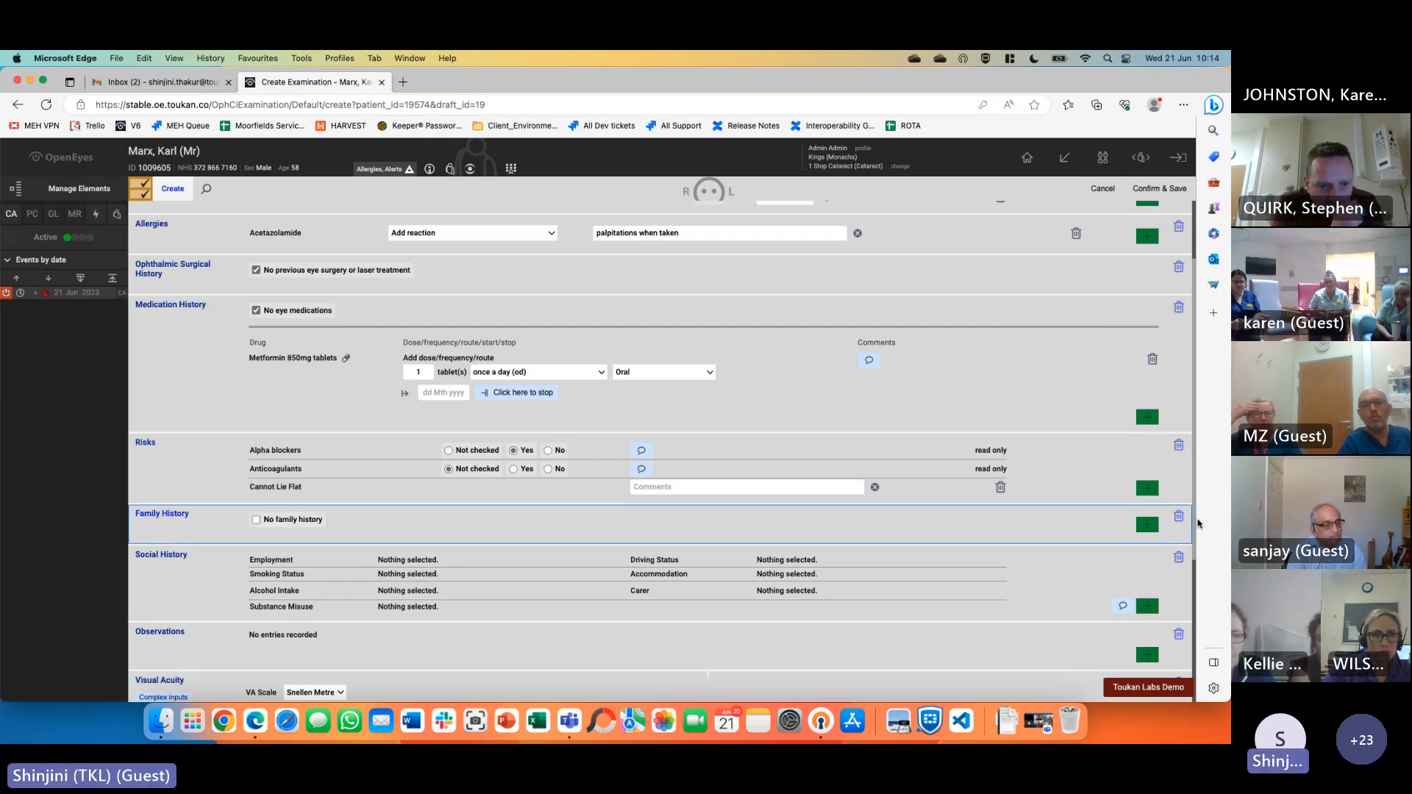
# Browse the Family History options and close them without adding anything
pyautogui.click(1148, 527)
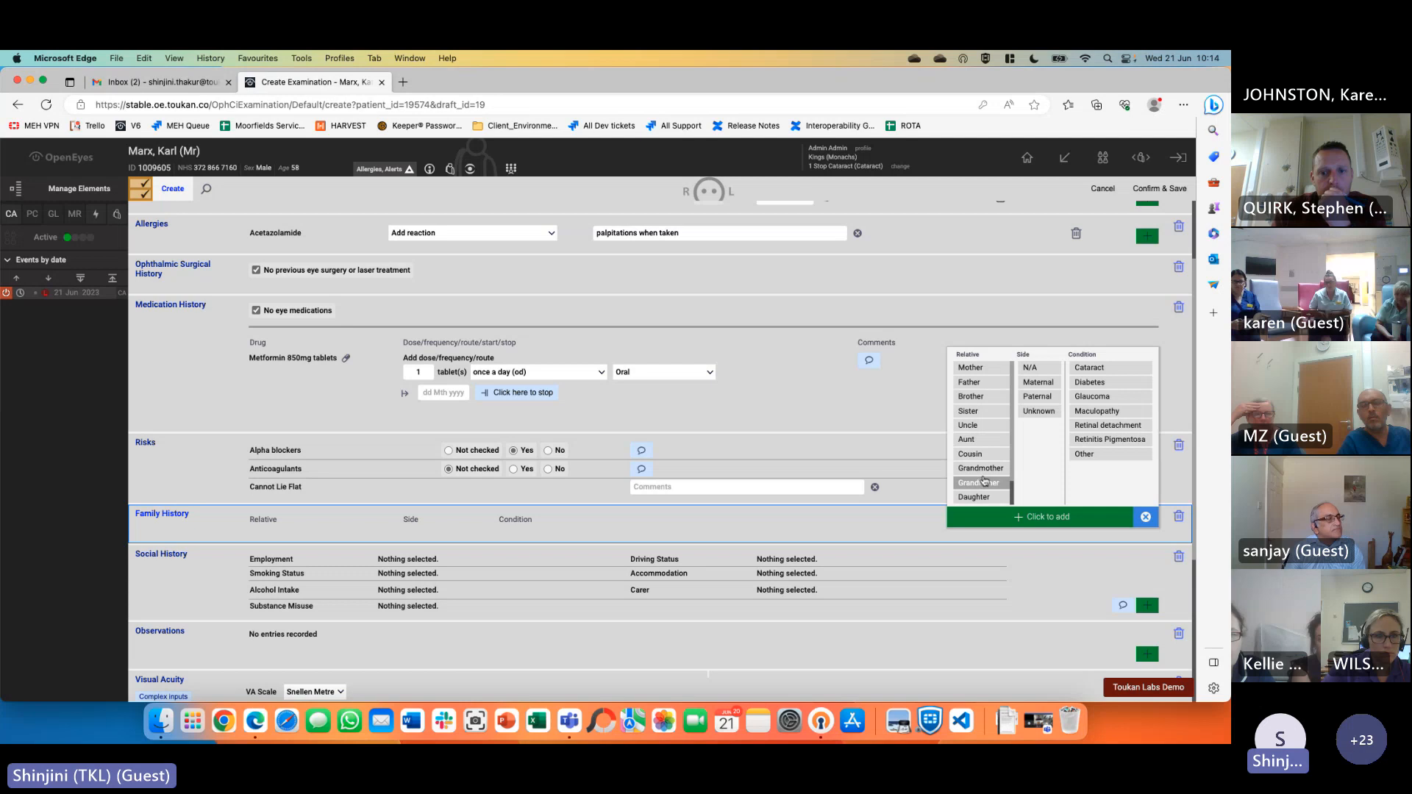
pyautogui.scroll(-2, 984, 481)
pyautogui.scroll(2, 984, 482)
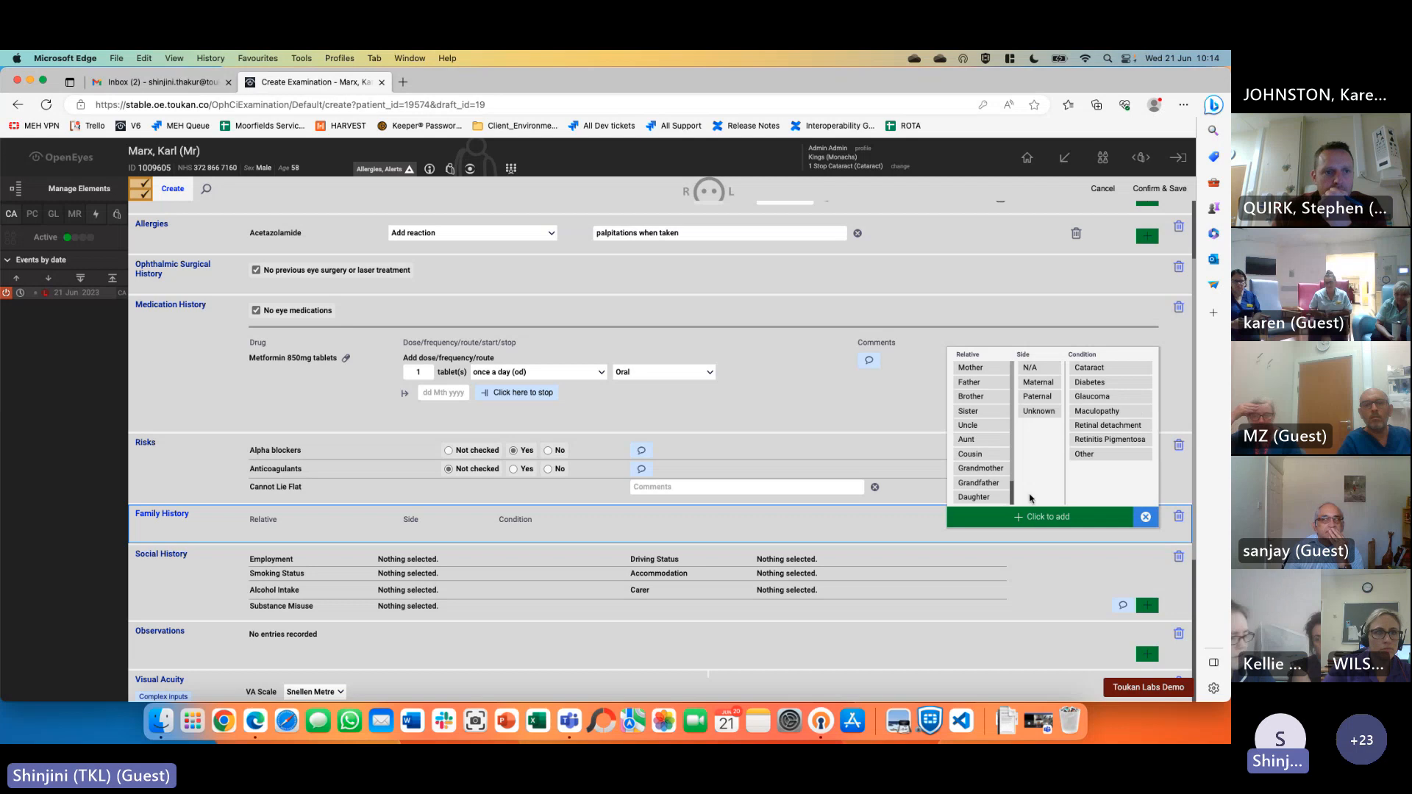
pyautogui.click(1146, 517)
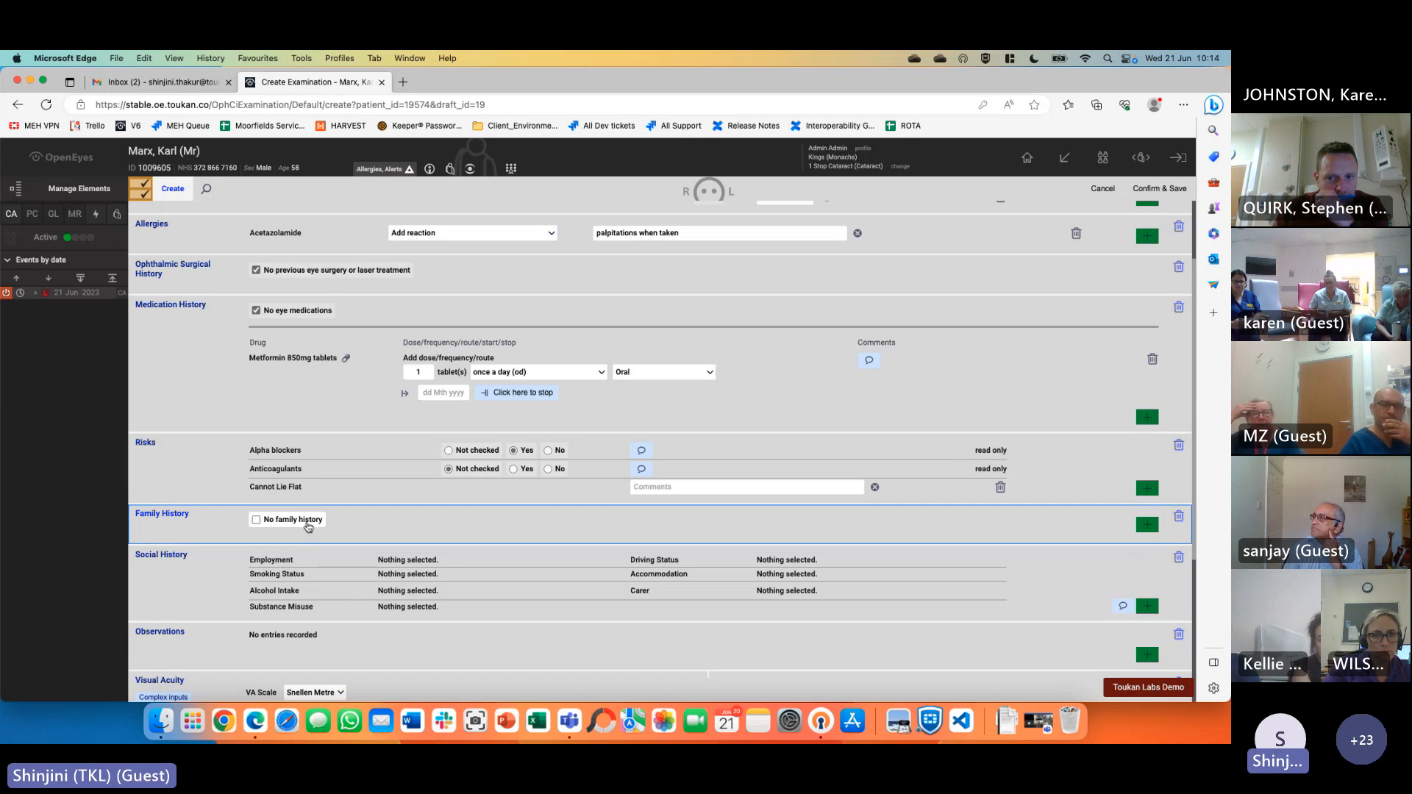
# Record social history: employed, no license, smoker, lives with family, no carer, no substance misuse, 5 units alcohol
pyautogui.scroll(-5, 308, 526)
pyautogui.click(1148, 434)
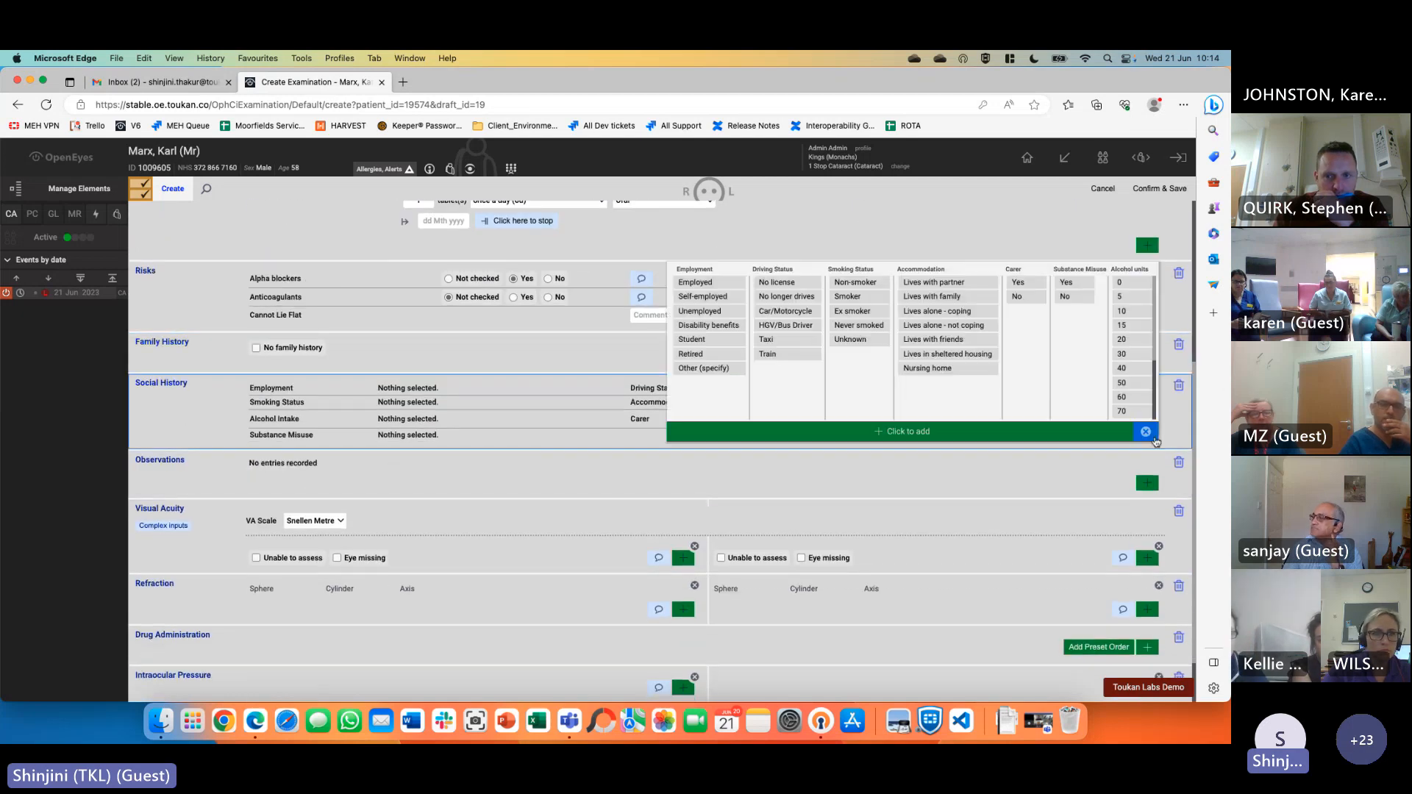
pyautogui.click(699, 283)
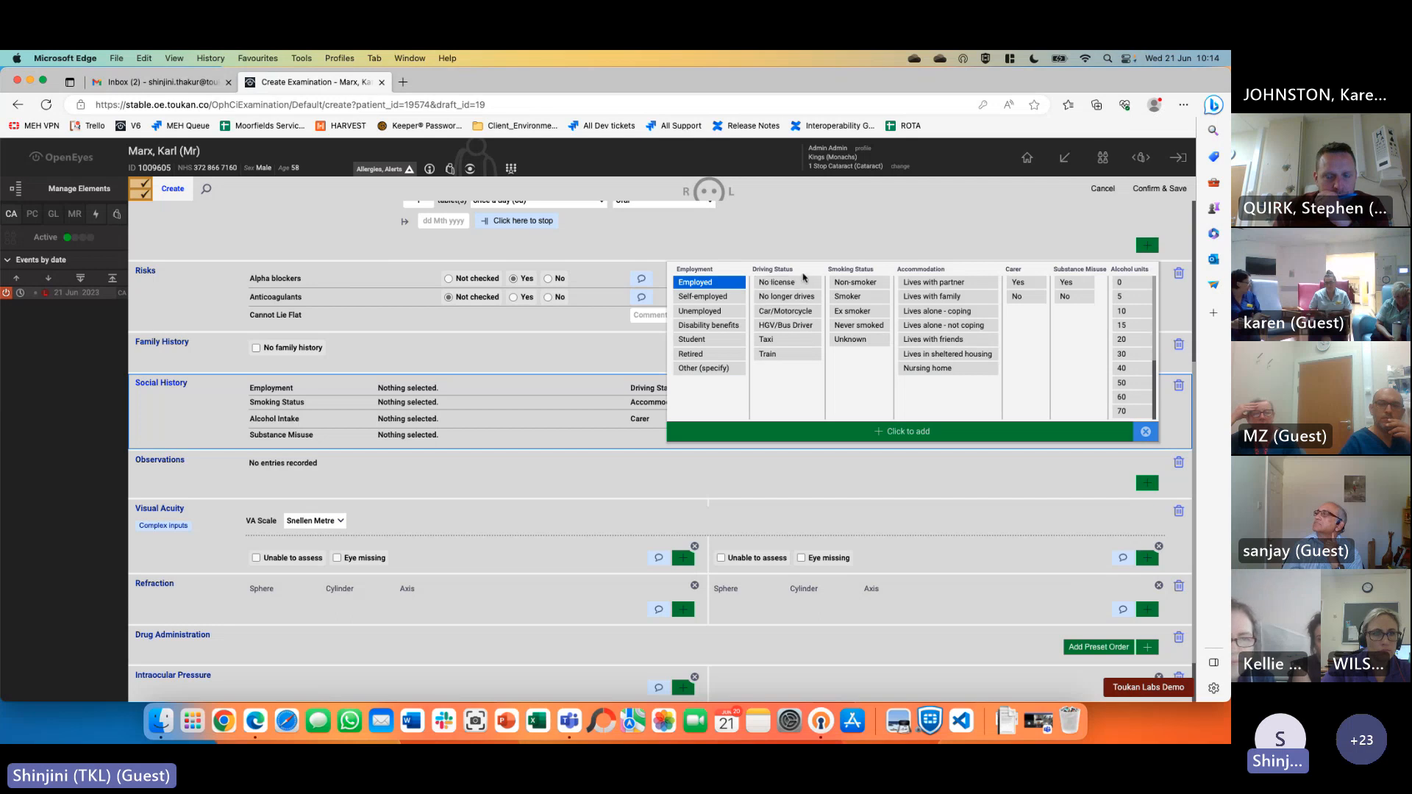
pyautogui.click(779, 283)
pyautogui.click(848, 297)
pyautogui.click(934, 297)
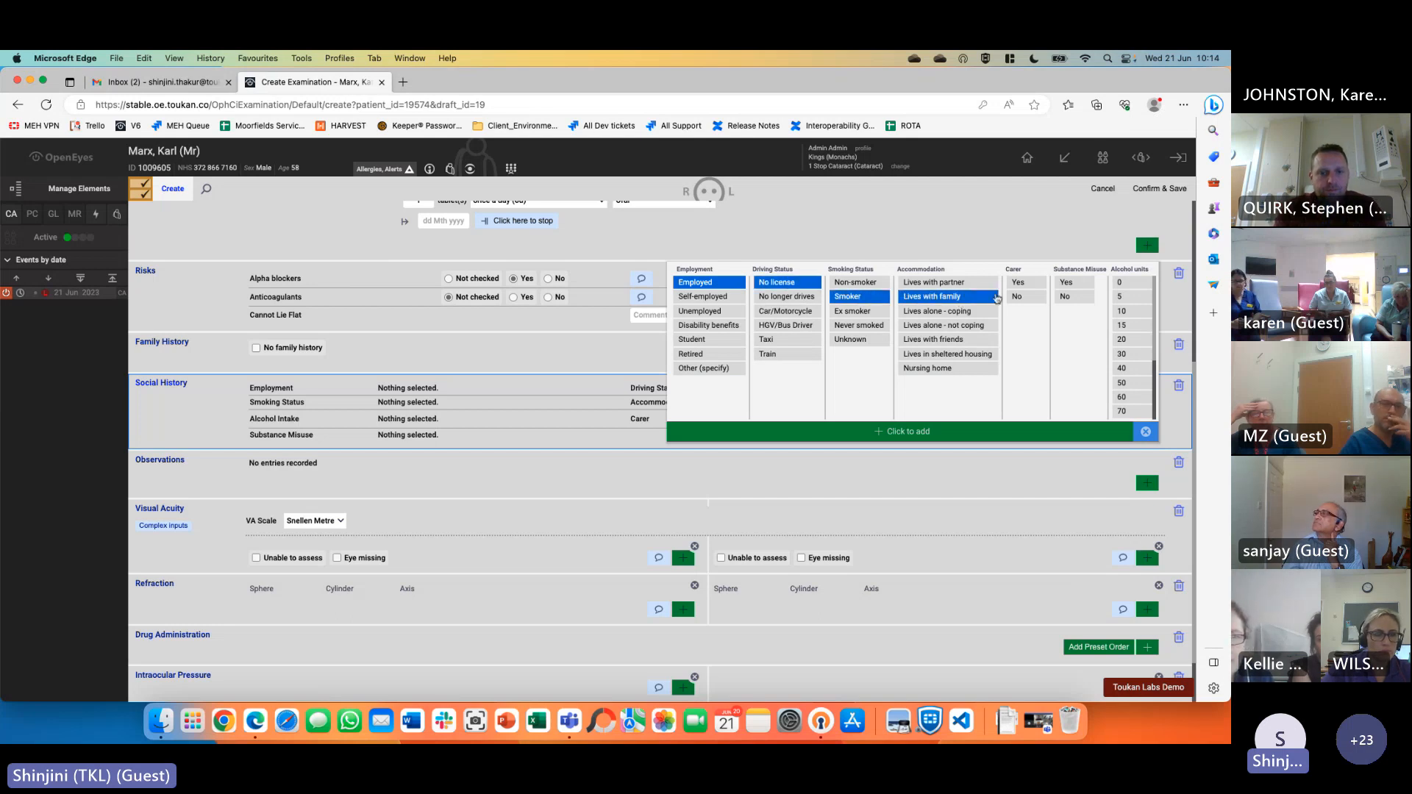
pyautogui.click(1017, 297)
pyautogui.click(1066, 297)
pyautogui.click(1122, 296)
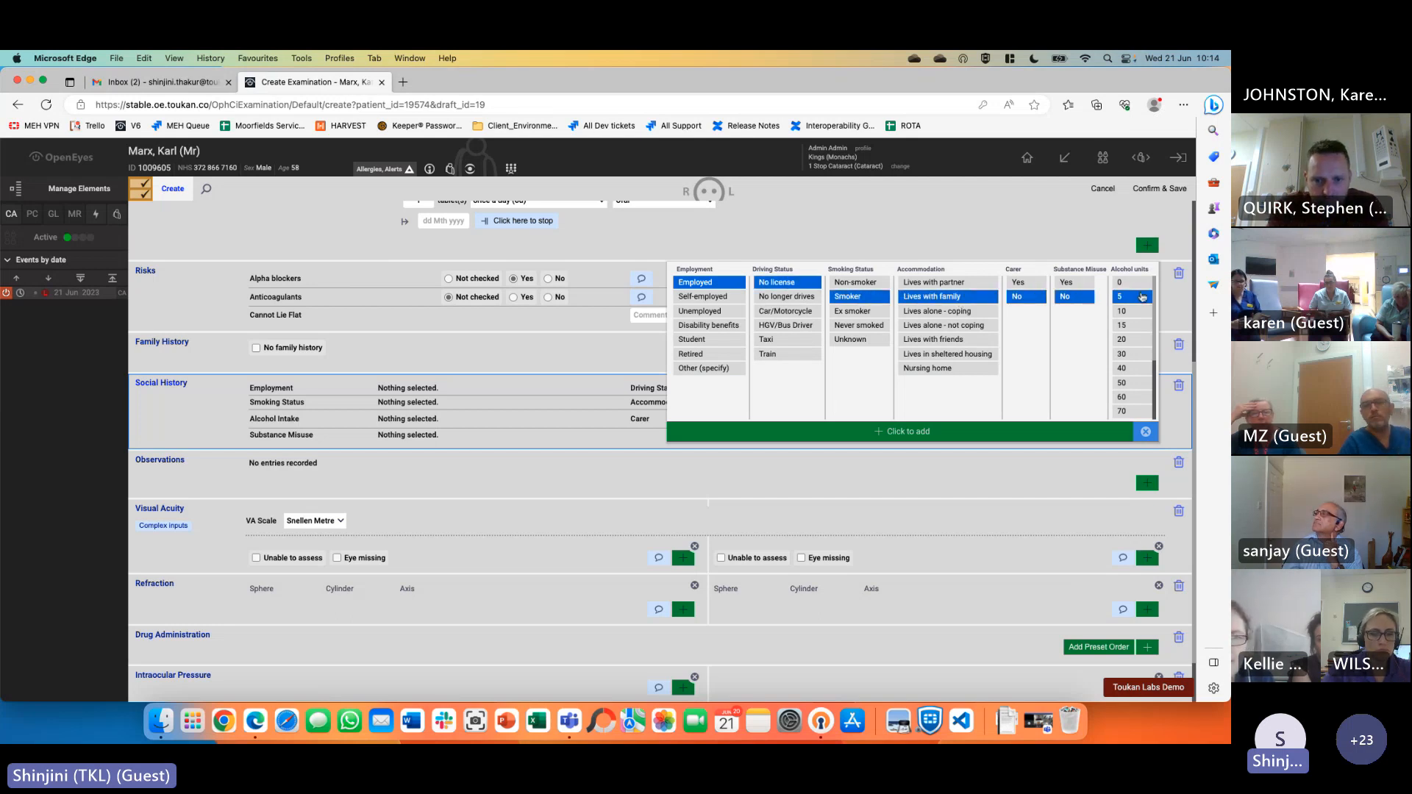
pyautogui.click(993, 436)
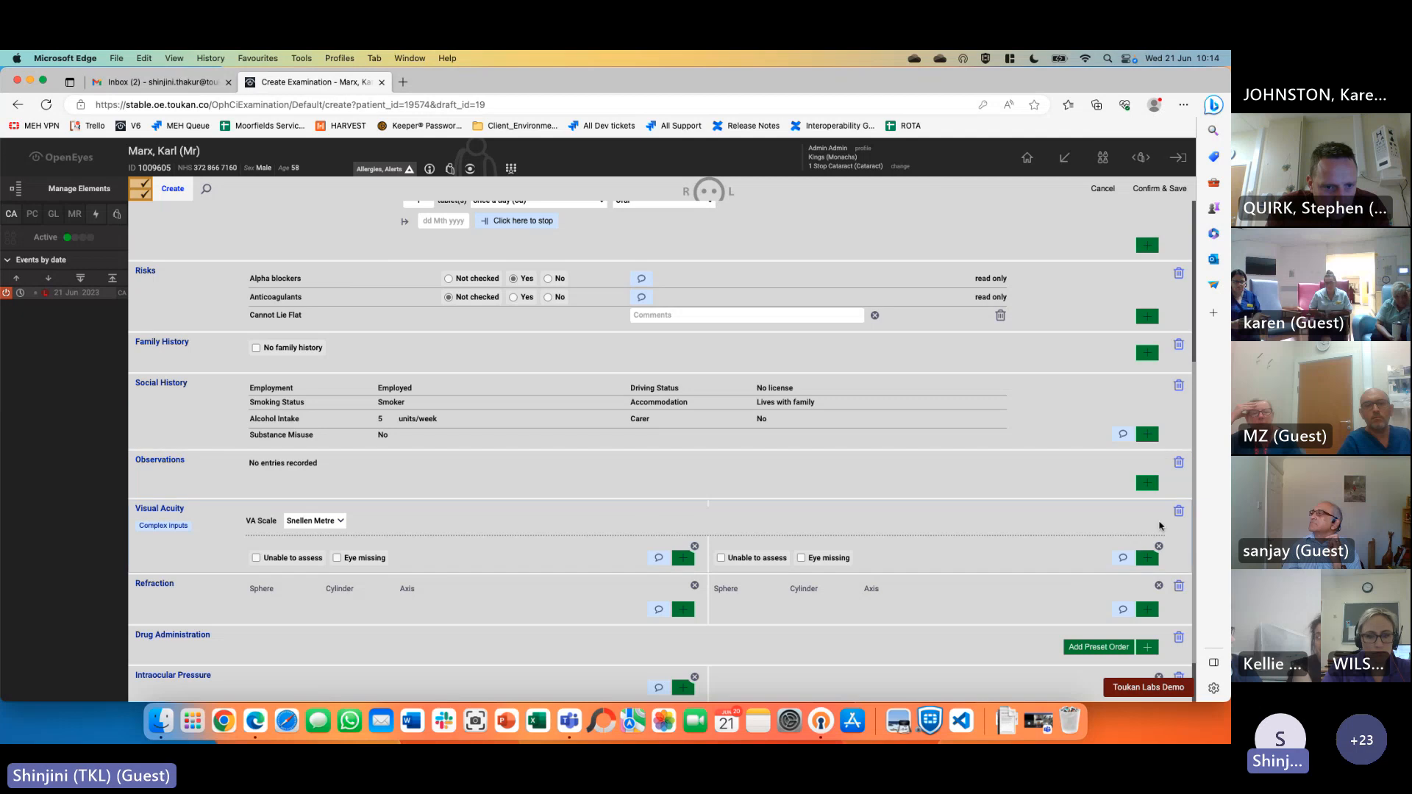
# Enter observations: O2 saturation 98, height 180 cm, blood pressure 120/80
pyautogui.click(1147, 485)
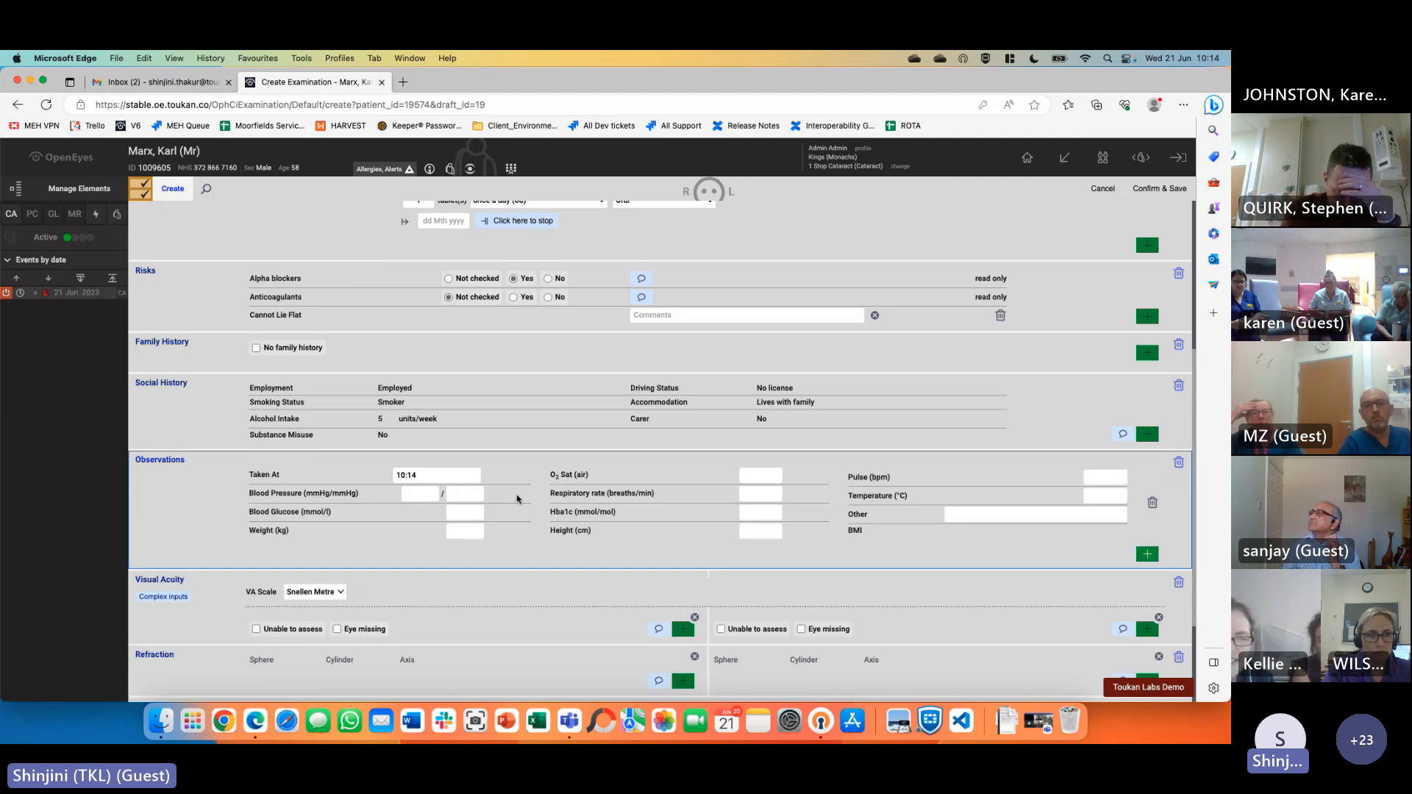
pyautogui.click(761, 476)
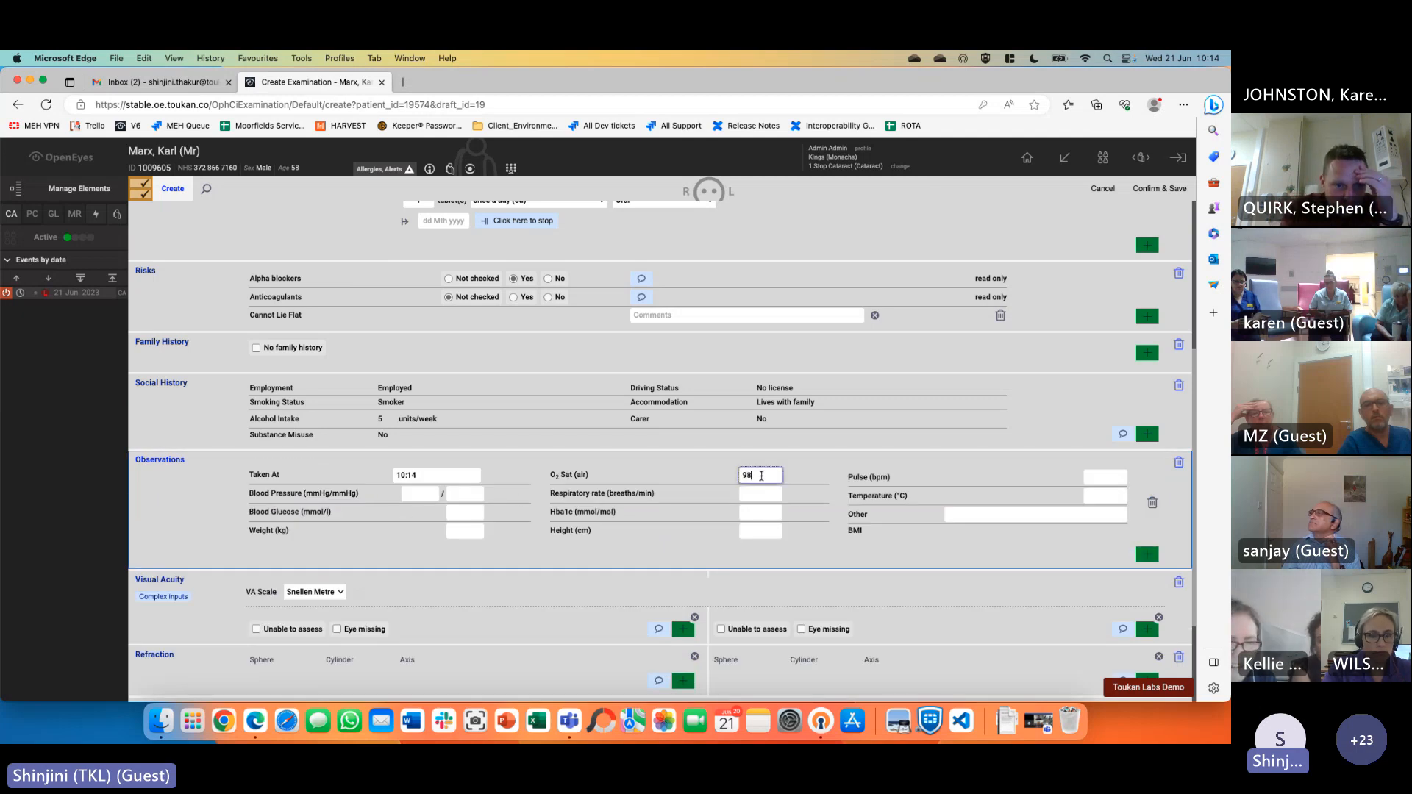
pyautogui.click(760, 529)
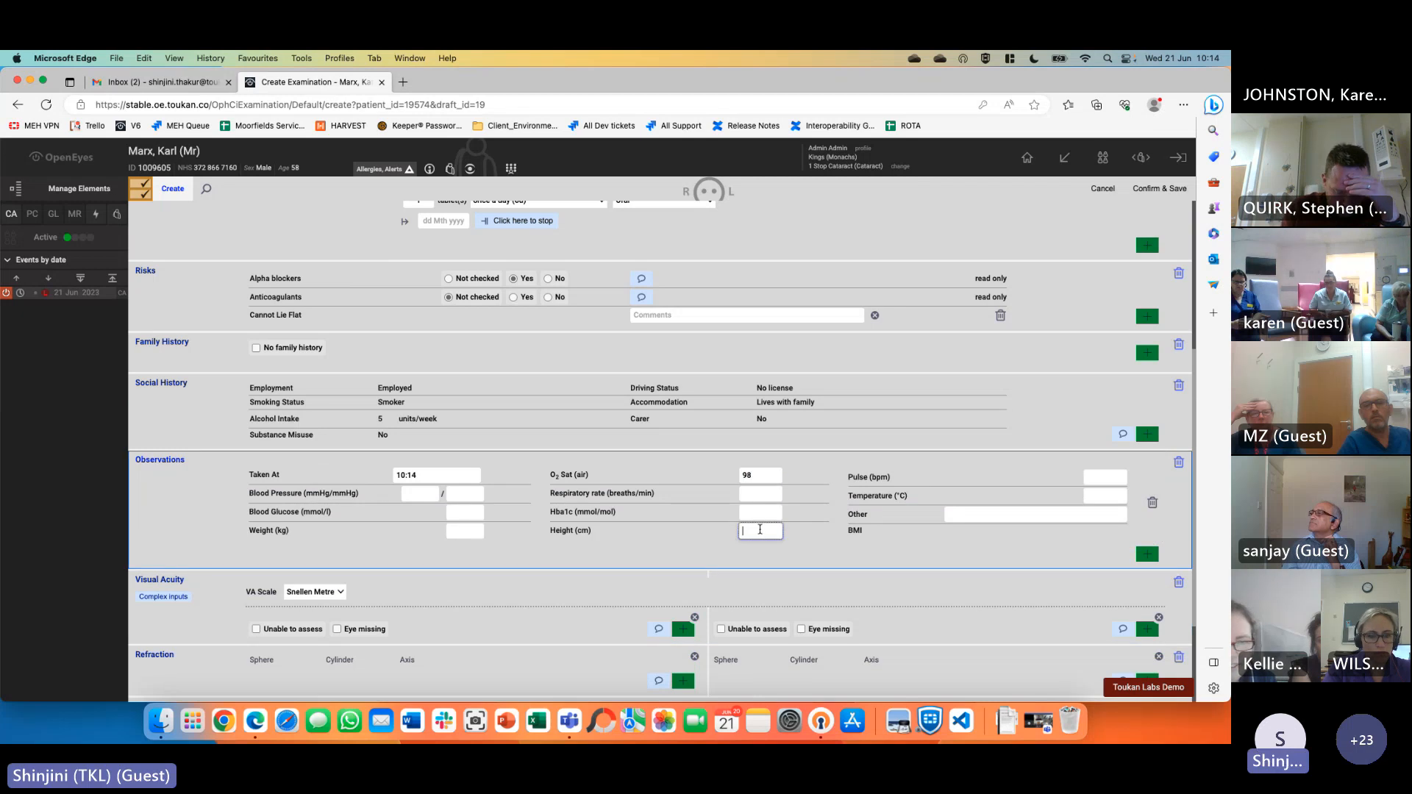
pyautogui.click(868, 557)
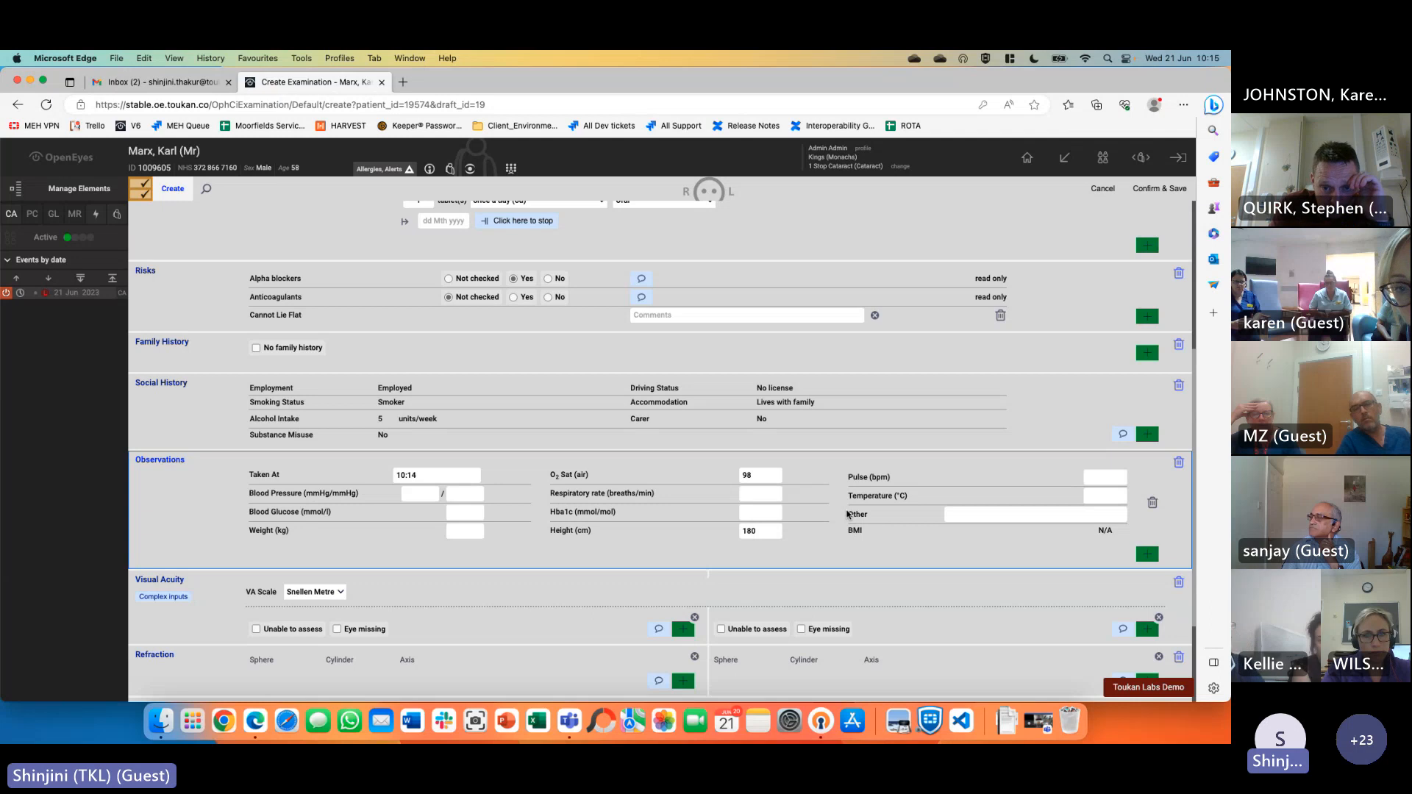
pyautogui.click(415, 491)
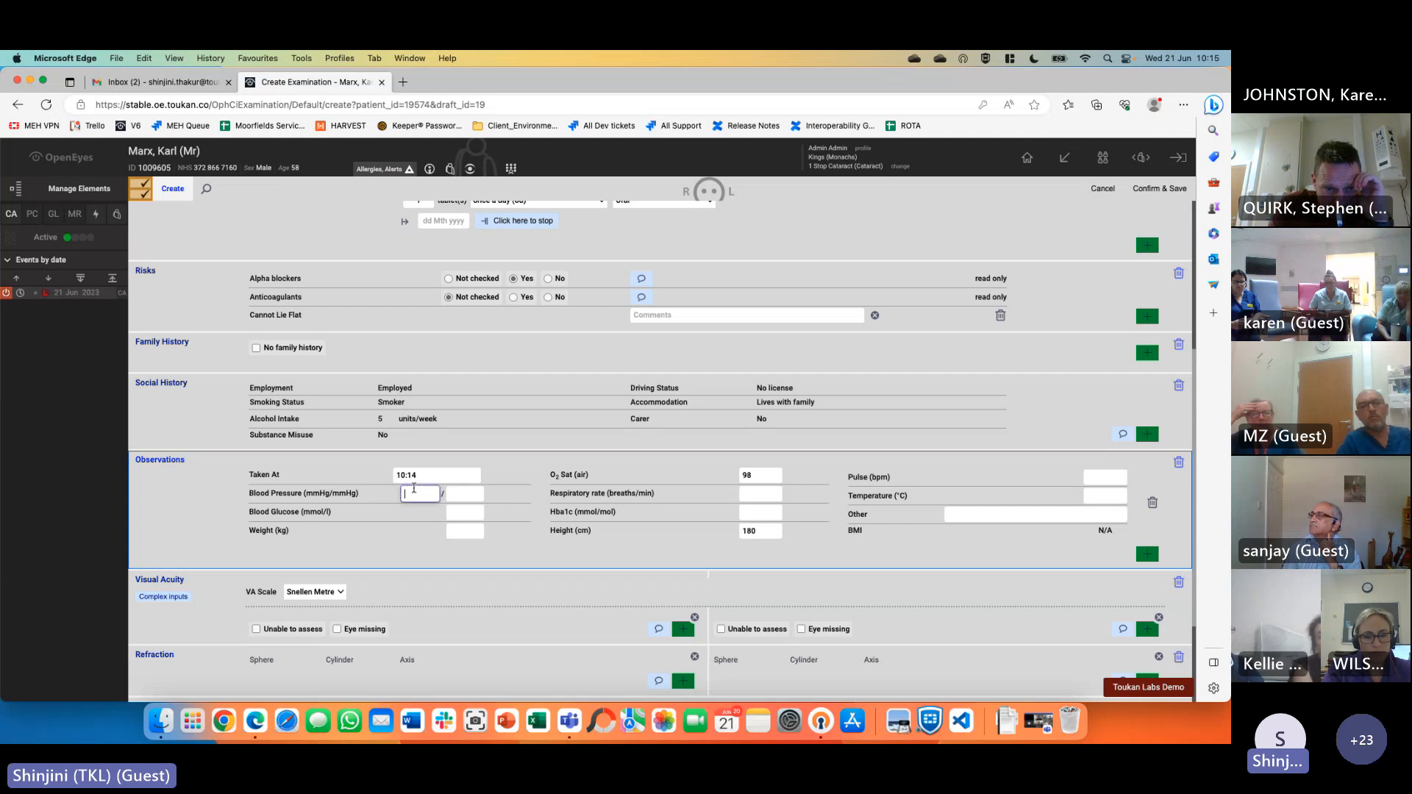
pyautogui.write('120')
pyautogui.press('Tab')
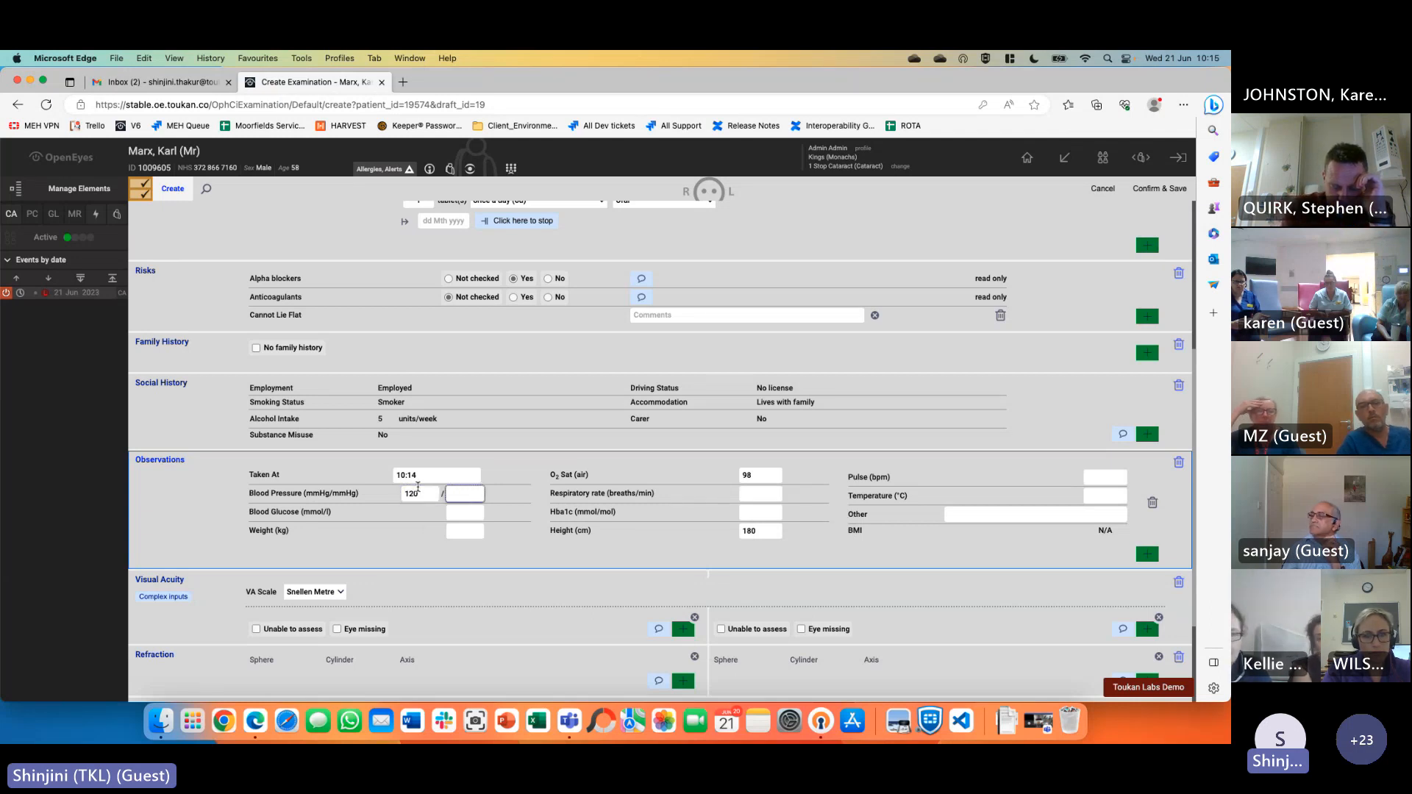
pyautogui.write('80')
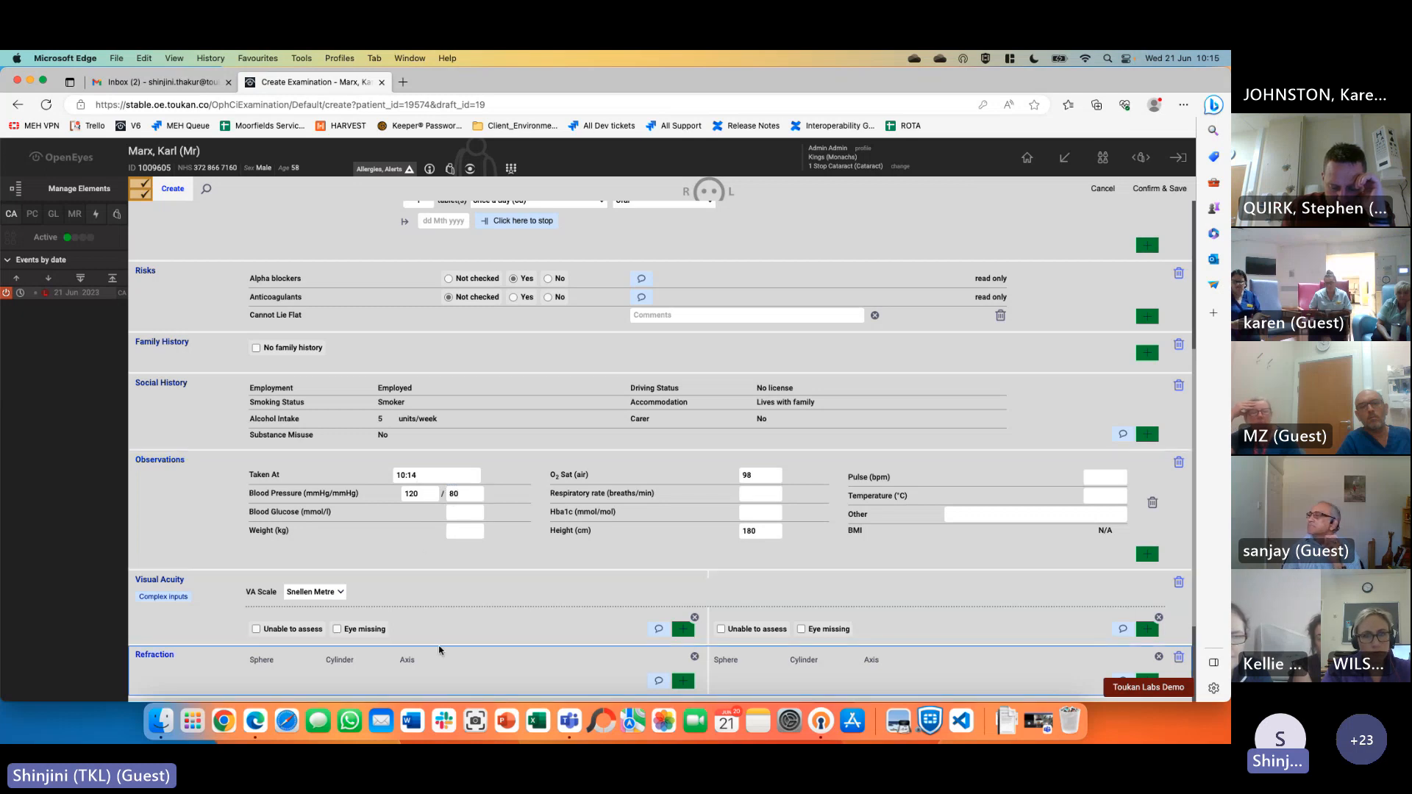
pyautogui.scroll(-1, 439, 651)
pyautogui.scroll(-5, 439, 650)
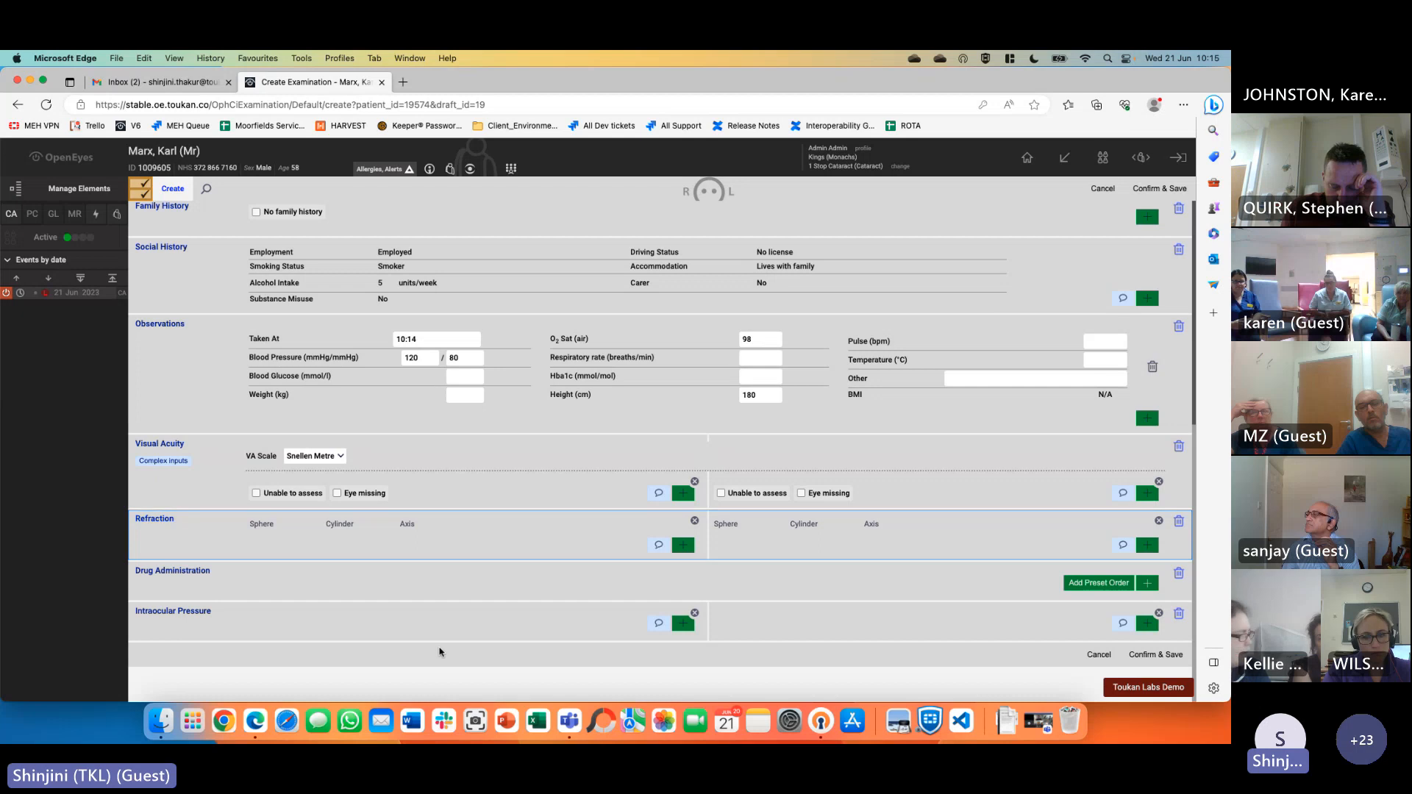
# Keep the Snellen Metre scale and add a 6/12 Unaided acuity reading to each eye
pyautogui.click(339, 460)
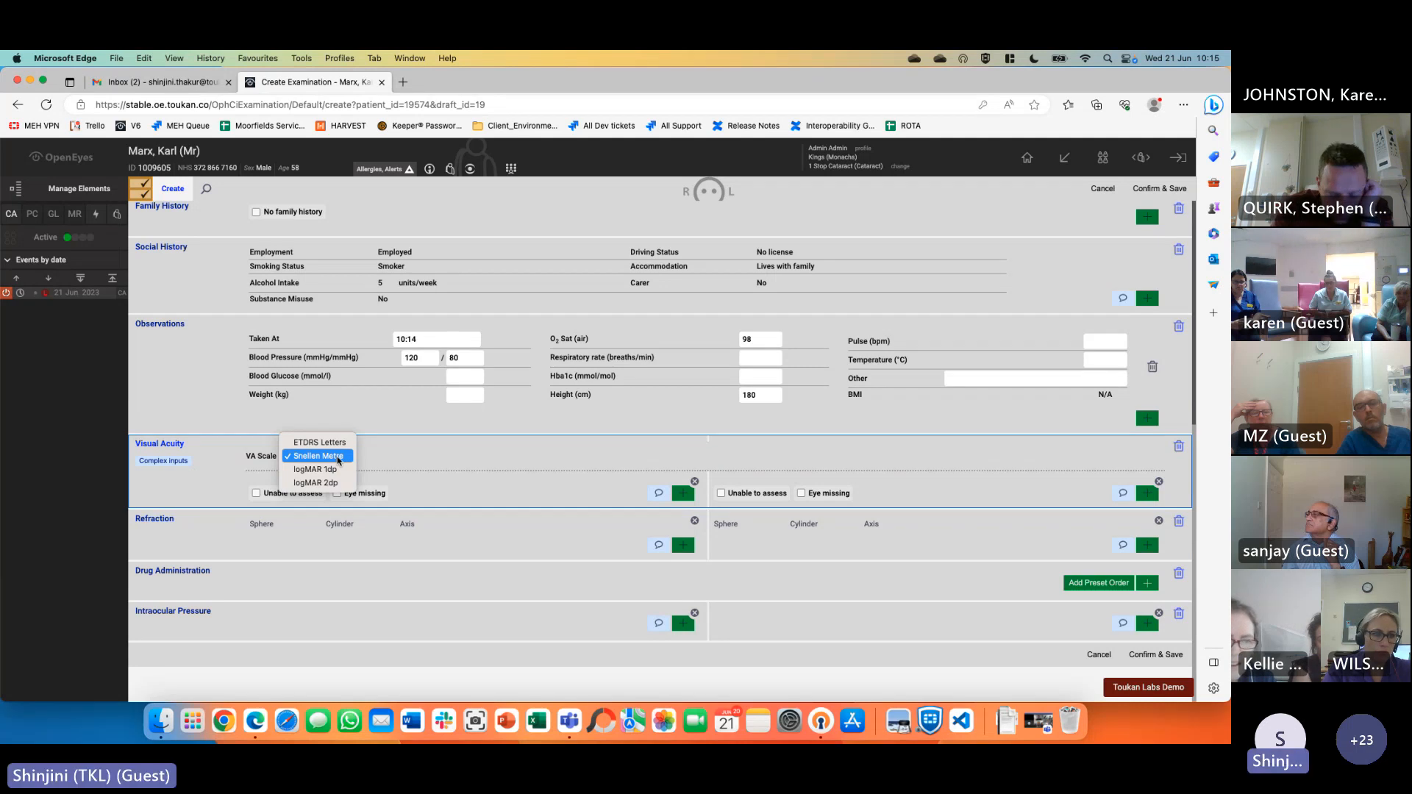
pyautogui.click(339, 458)
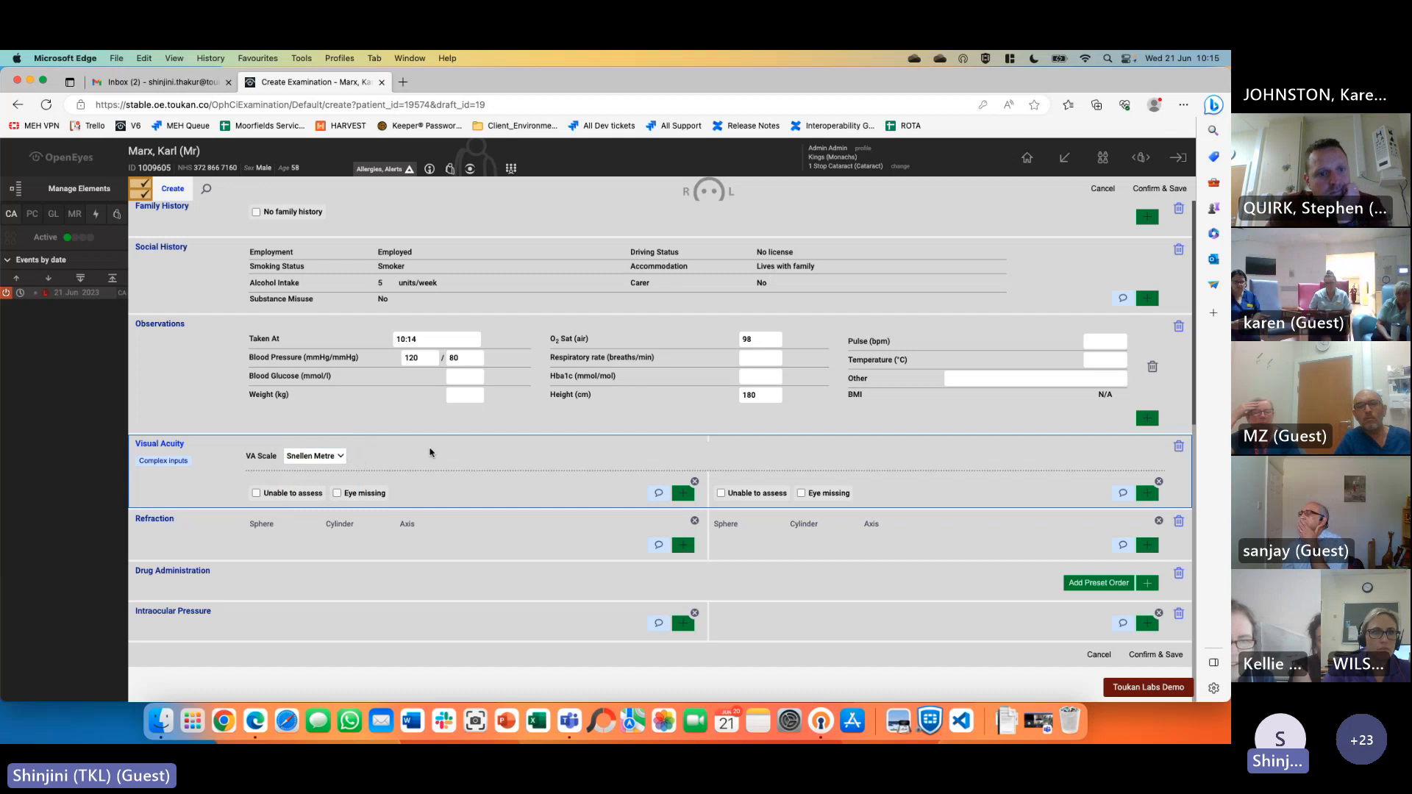
pyautogui.click(684, 495)
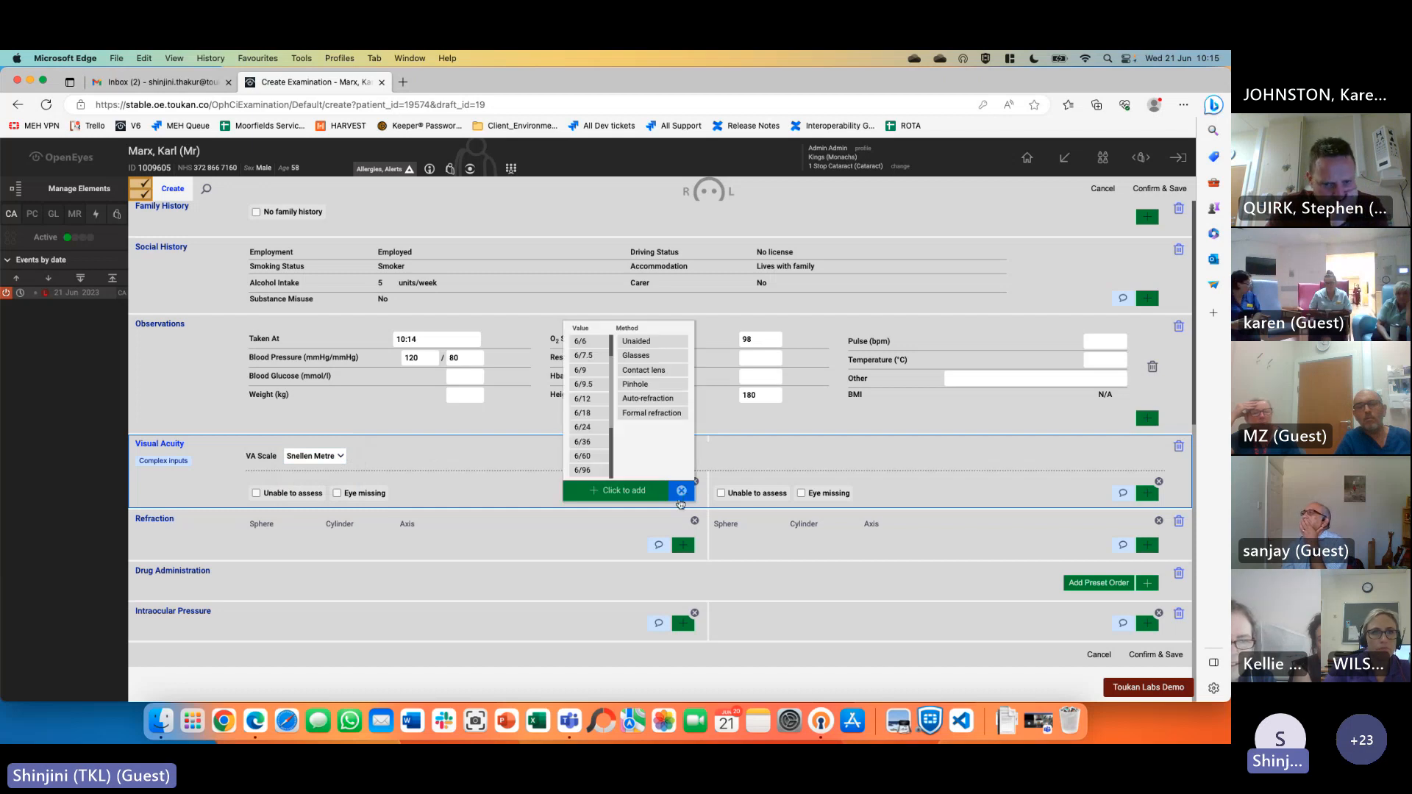
pyautogui.click(583, 399)
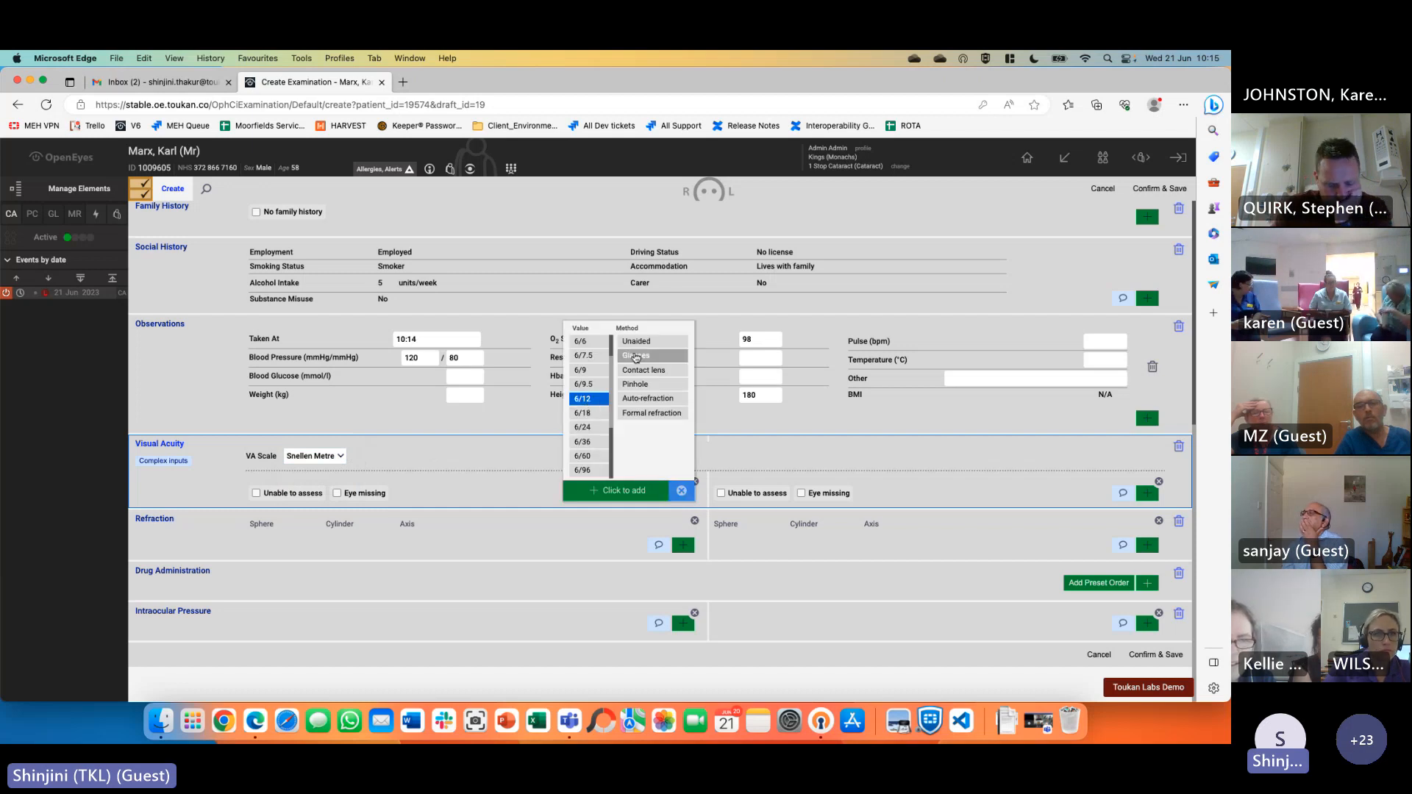
pyautogui.click(637, 341)
pyautogui.click(638, 490)
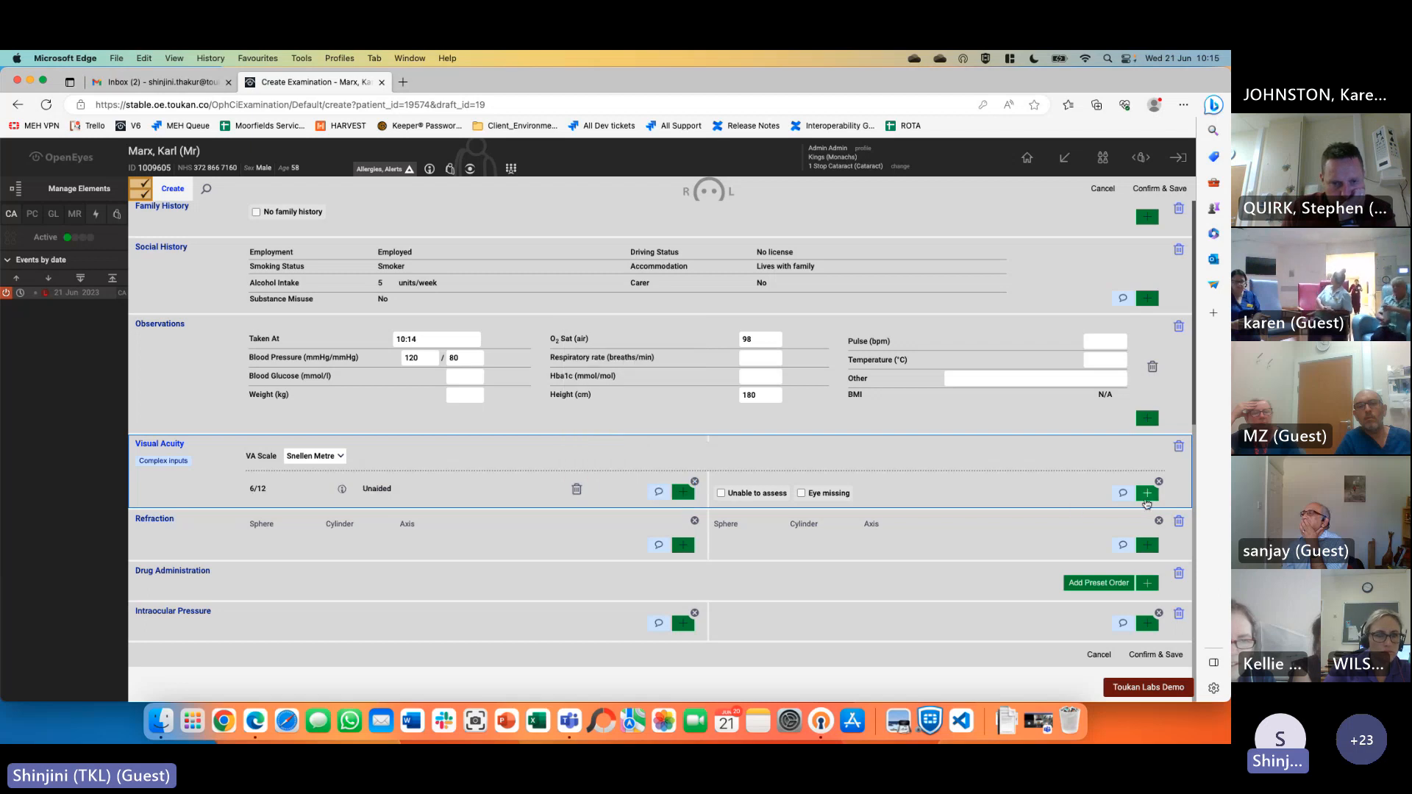
pyautogui.click(1148, 493)
pyautogui.click(1065, 401)
pyautogui.click(1111, 342)
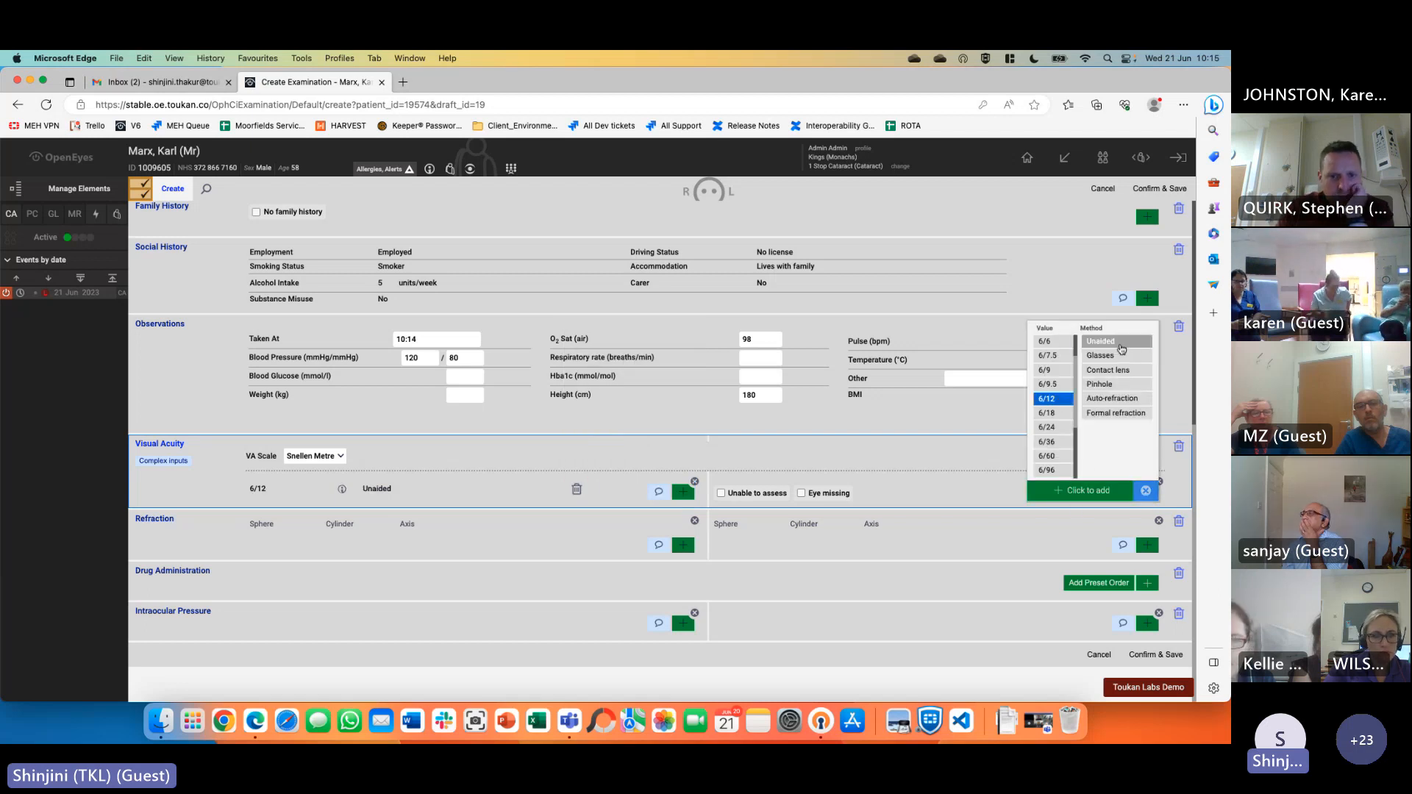
pyautogui.click(1103, 491)
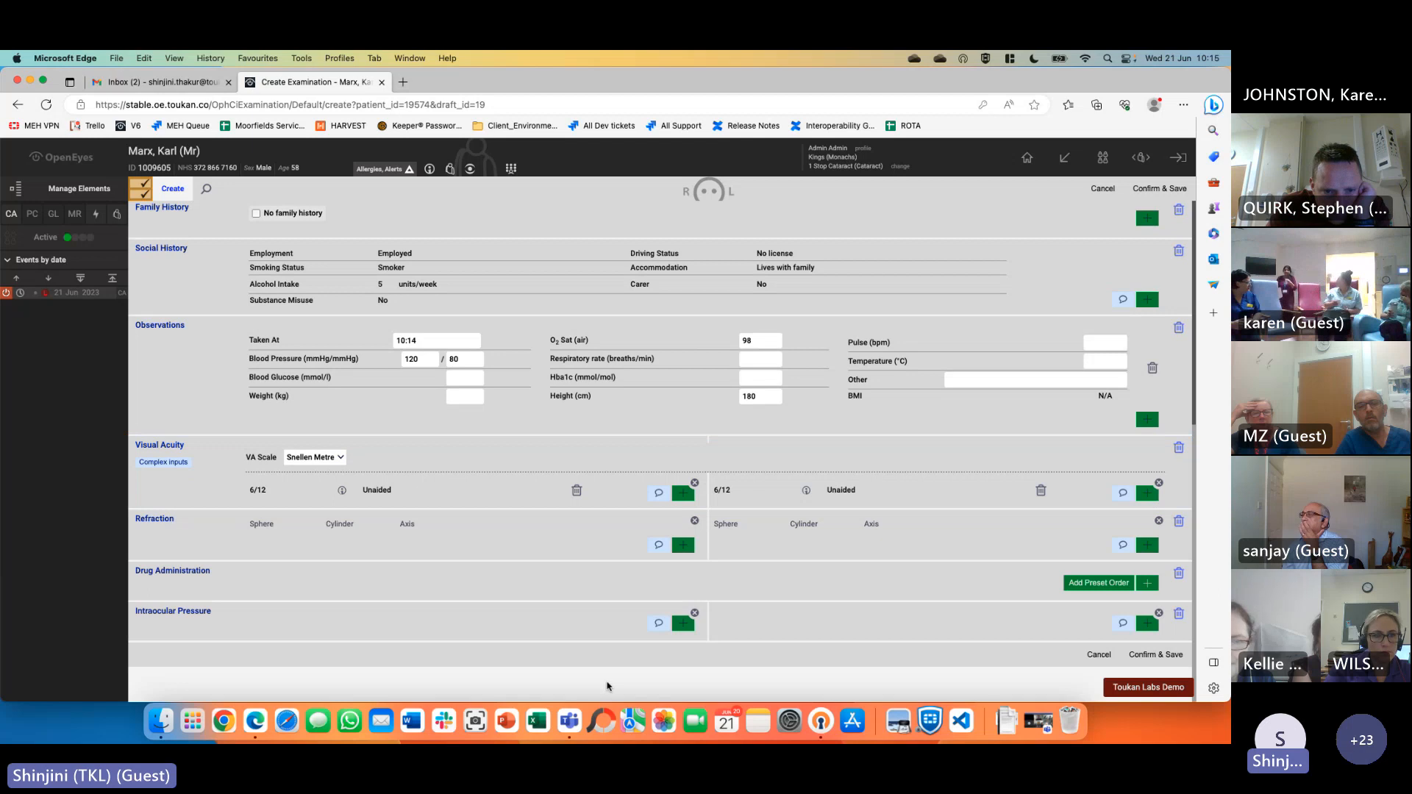
# Enter an auto-refraction of sphere -10.00, cylinder -10.00, axis 100 for the first eye
pyautogui.click(683, 547)
pyautogui.click(280, 394)
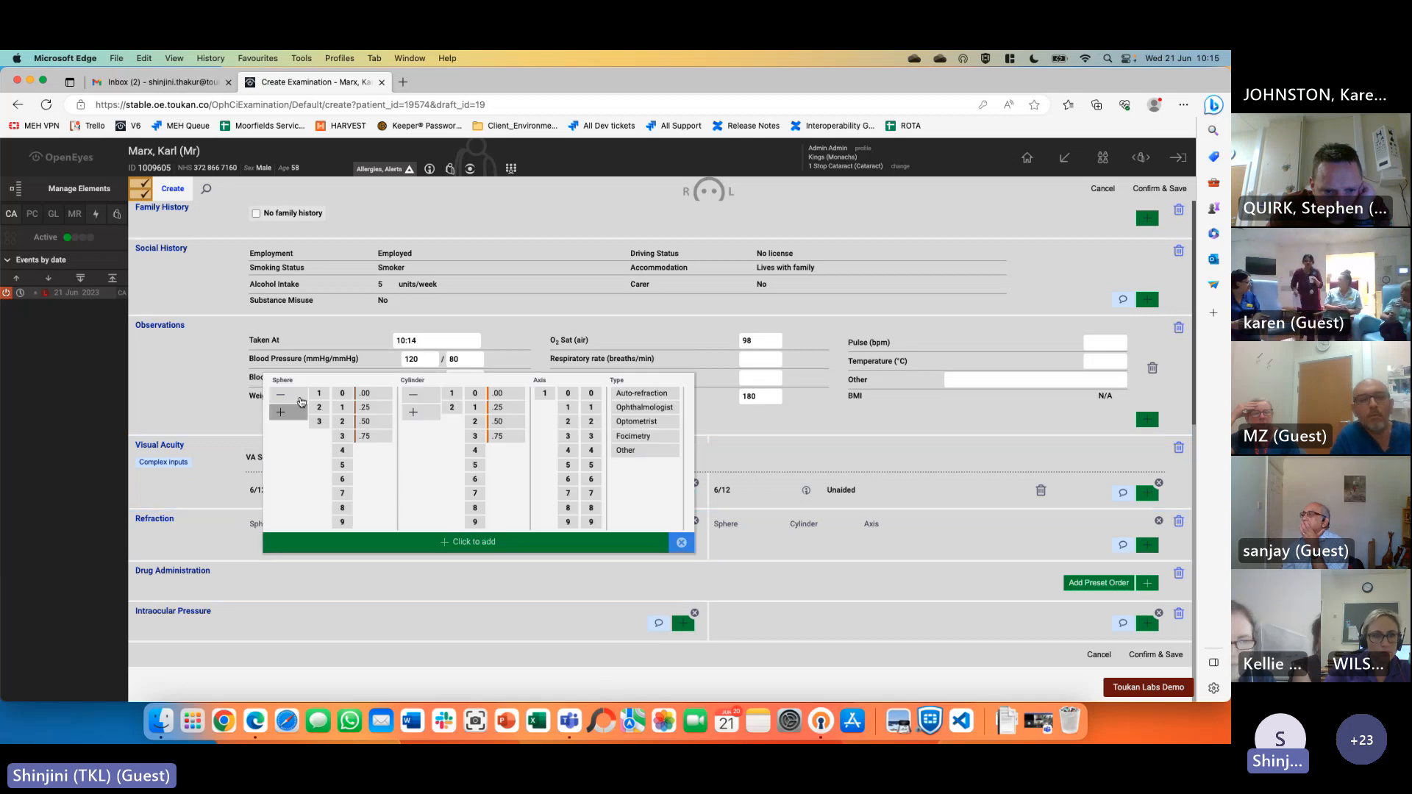
pyautogui.click(319, 394)
pyautogui.click(342, 394)
pyautogui.click(365, 394)
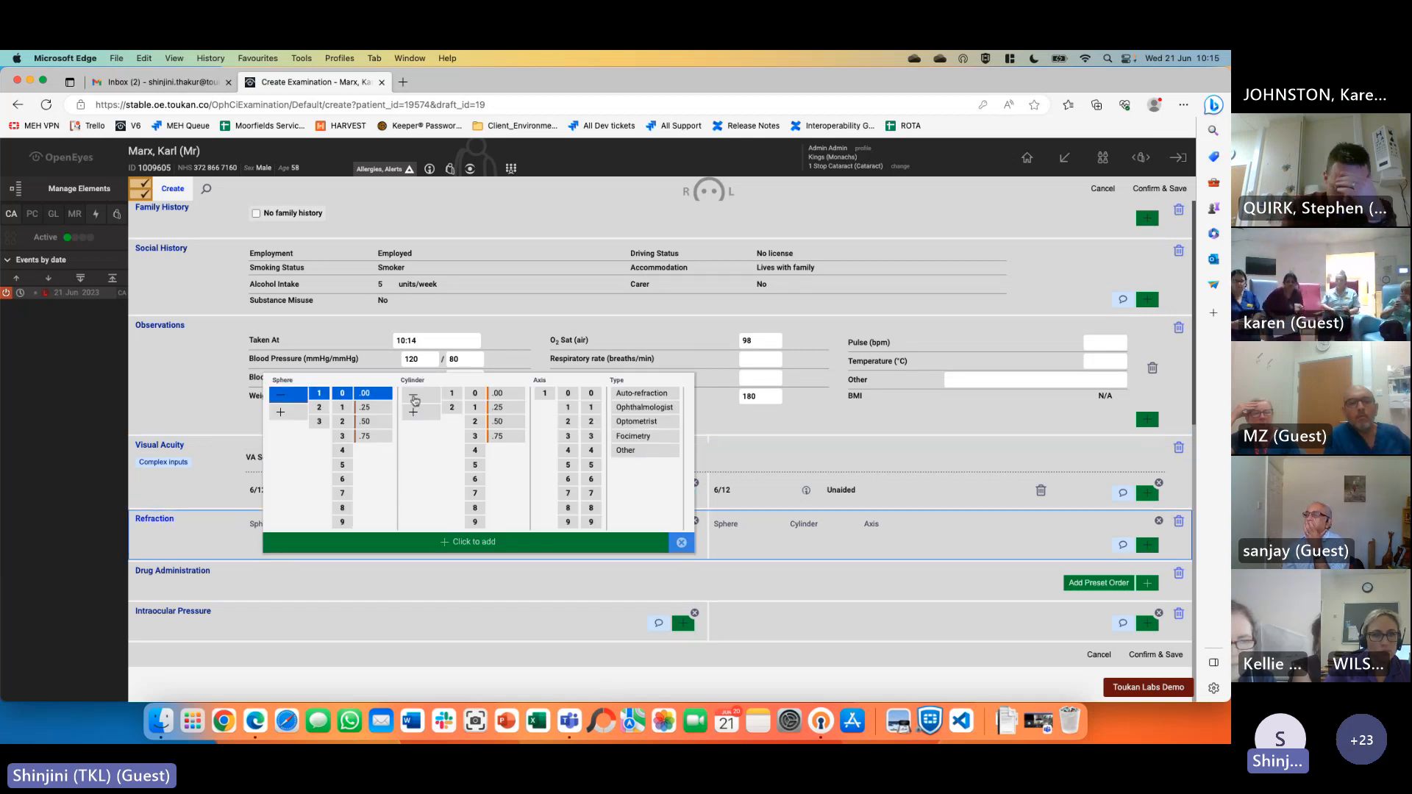
pyautogui.click(414, 395)
pyautogui.click(452, 394)
pyautogui.click(476, 393)
pyautogui.click(498, 394)
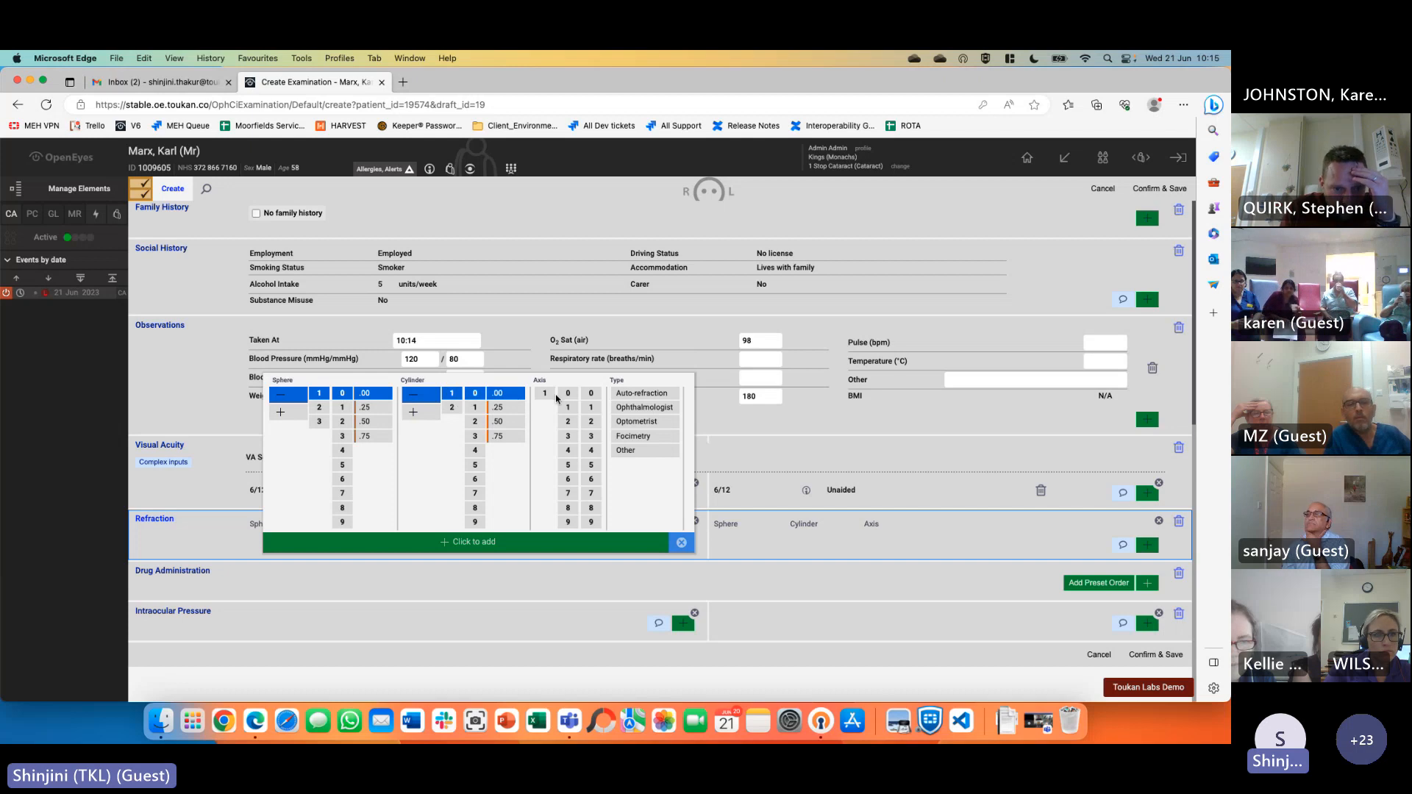
pyautogui.click(544, 393)
pyautogui.click(567, 394)
pyautogui.click(590, 394)
pyautogui.click(641, 394)
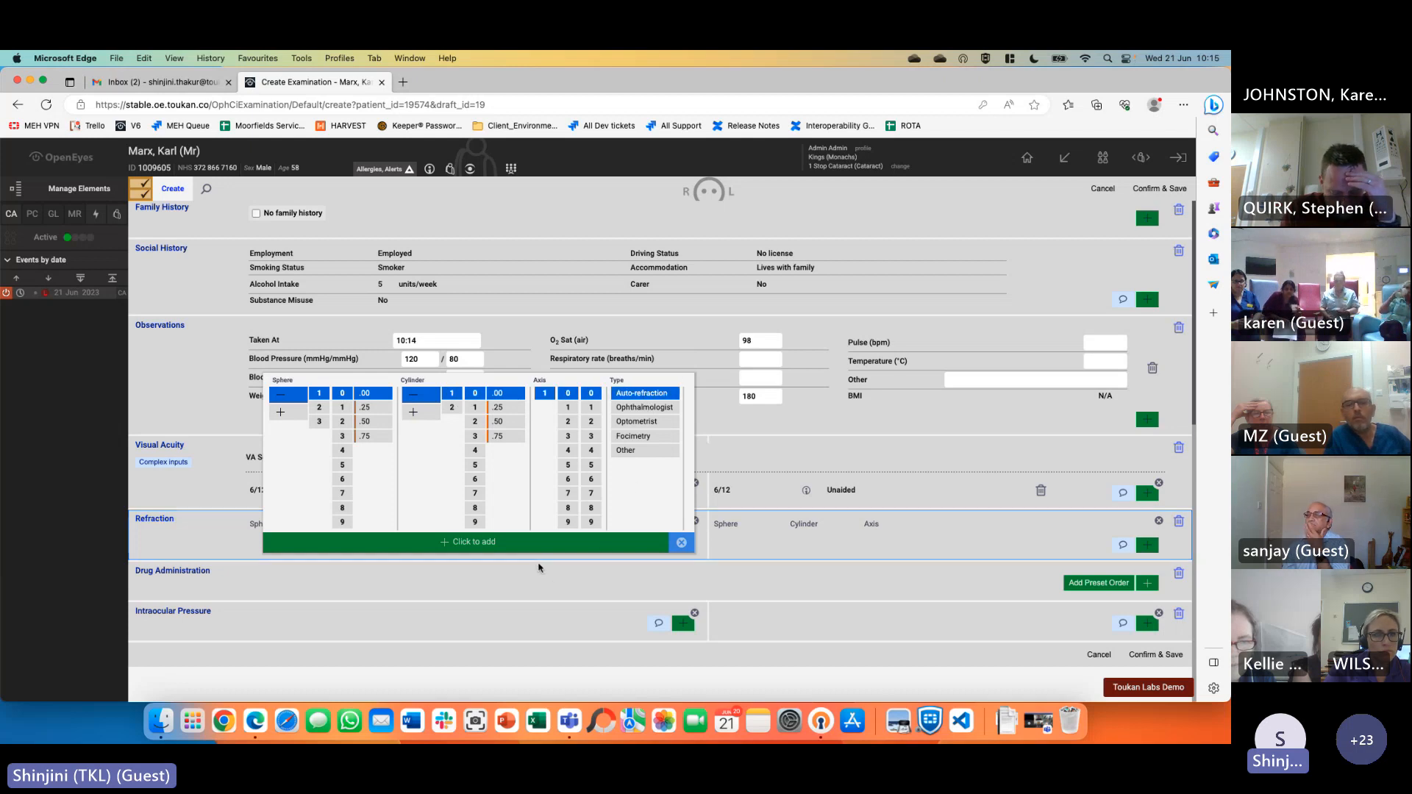
pyautogui.click(441, 543)
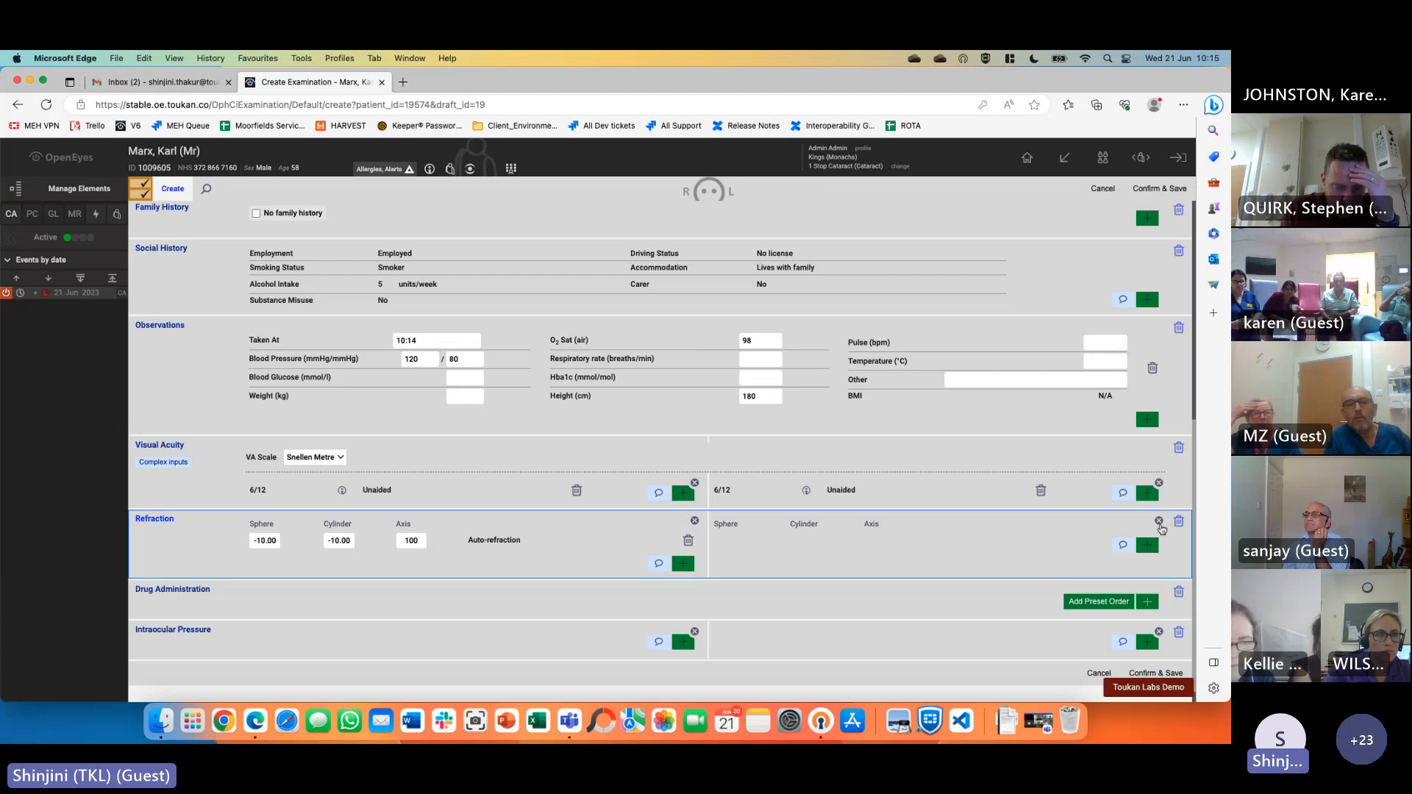
# Enter the same -10.00/-10.00 axis 100 auto-refraction for the other eye
pyautogui.click(1147, 546)
pyautogui.click(745, 395)
pyautogui.click(783, 394)
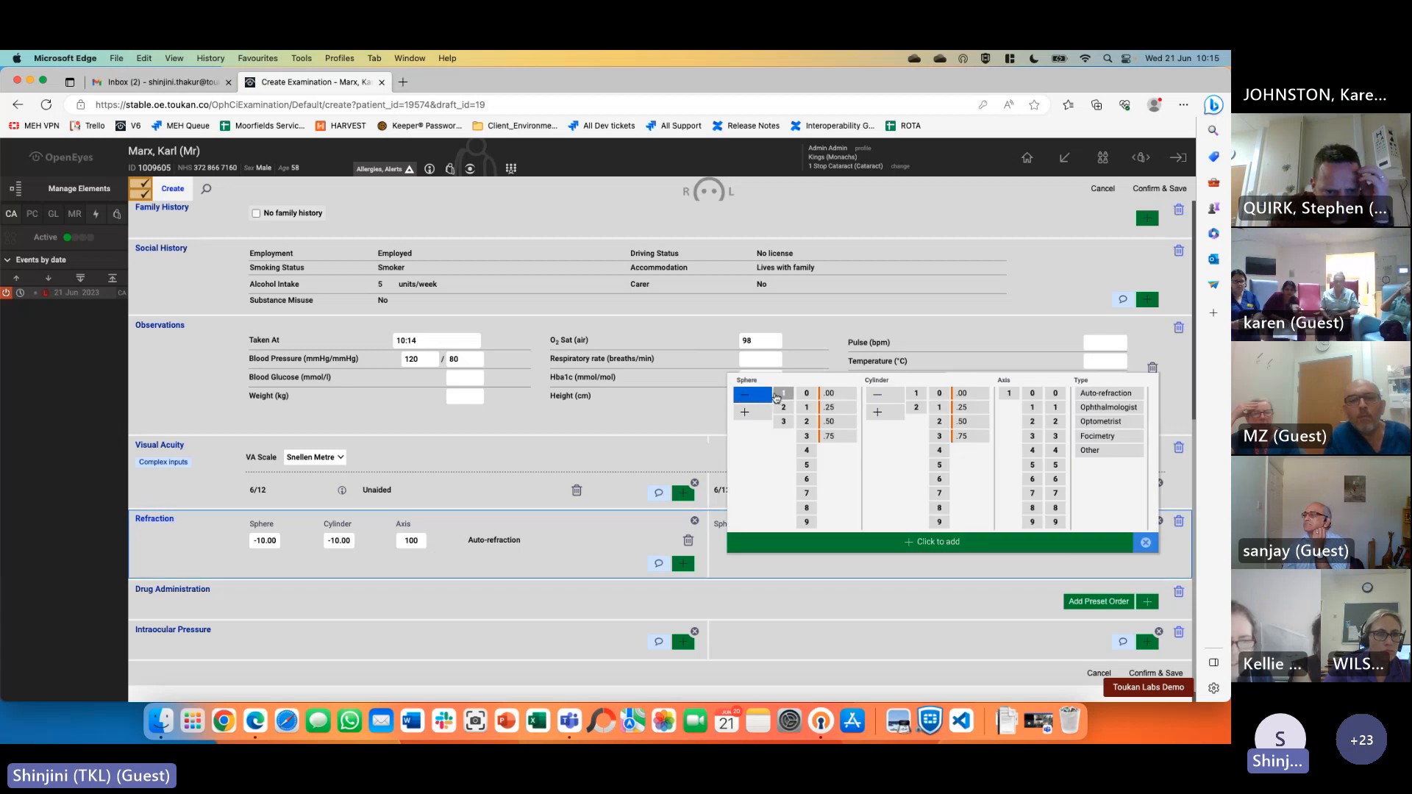
pyautogui.click(807, 394)
pyautogui.click(830, 393)
pyautogui.click(877, 394)
pyautogui.click(916, 394)
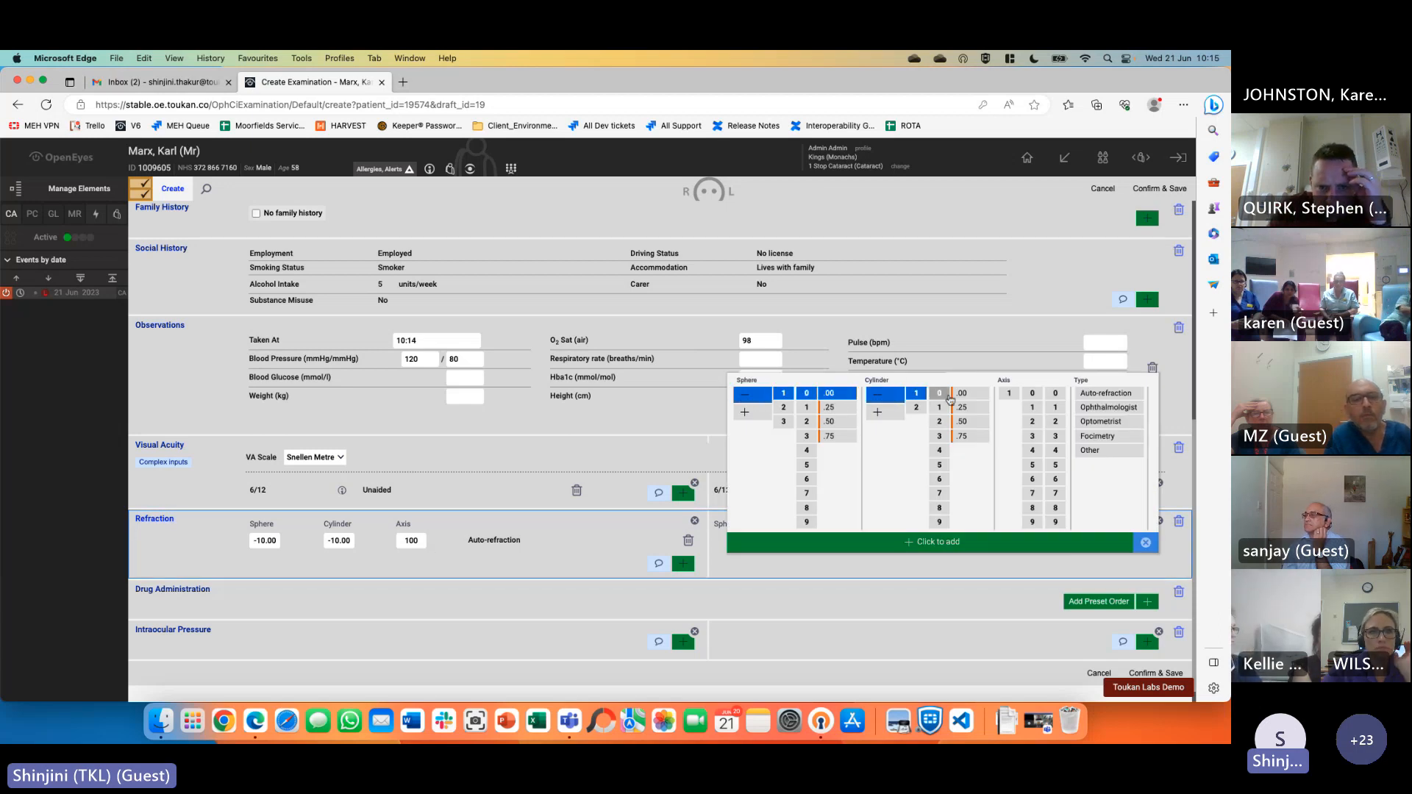
pyautogui.click(939, 393)
pyautogui.click(962, 394)
pyautogui.click(1009, 394)
pyautogui.click(1032, 394)
pyautogui.click(1055, 394)
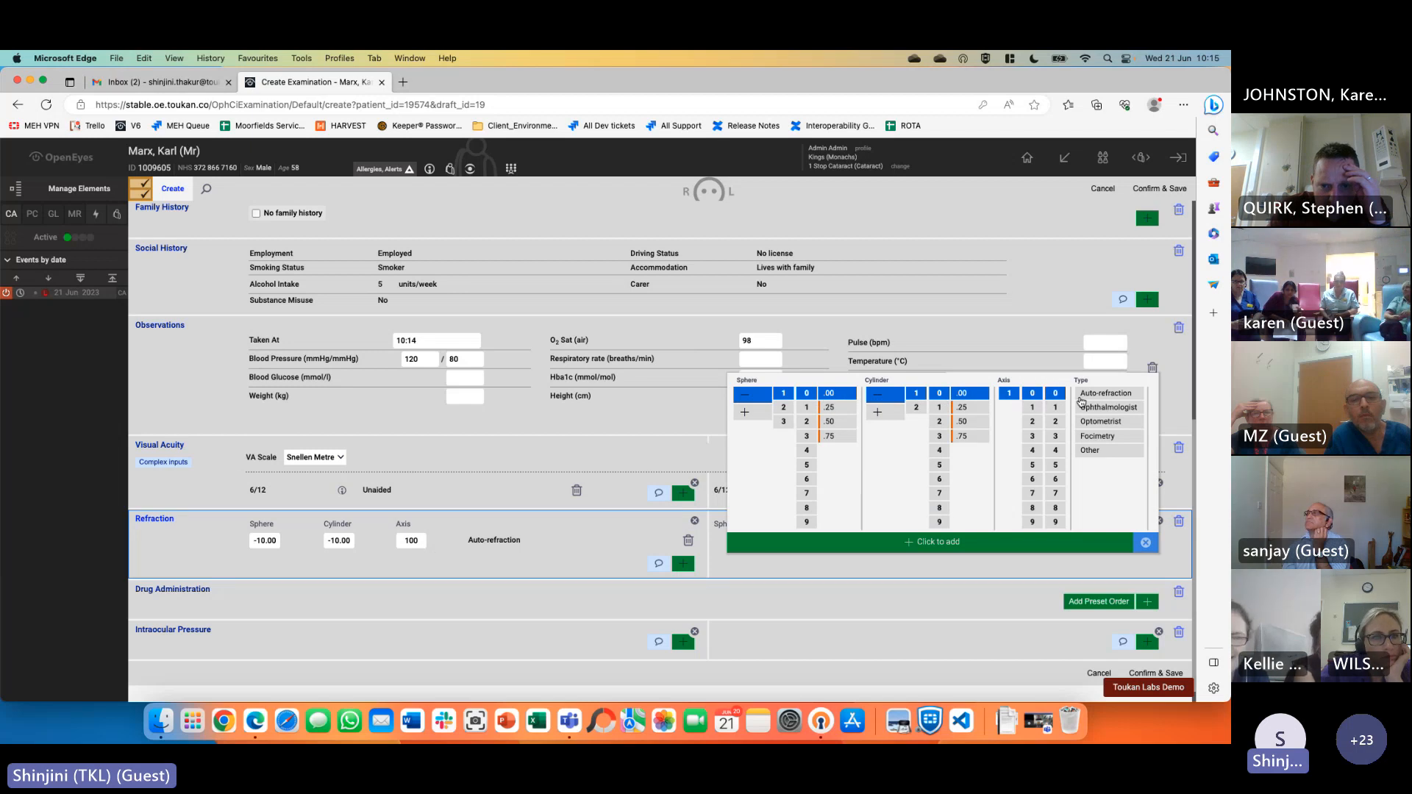
pyautogui.click(1106, 393)
pyautogui.click(956, 542)
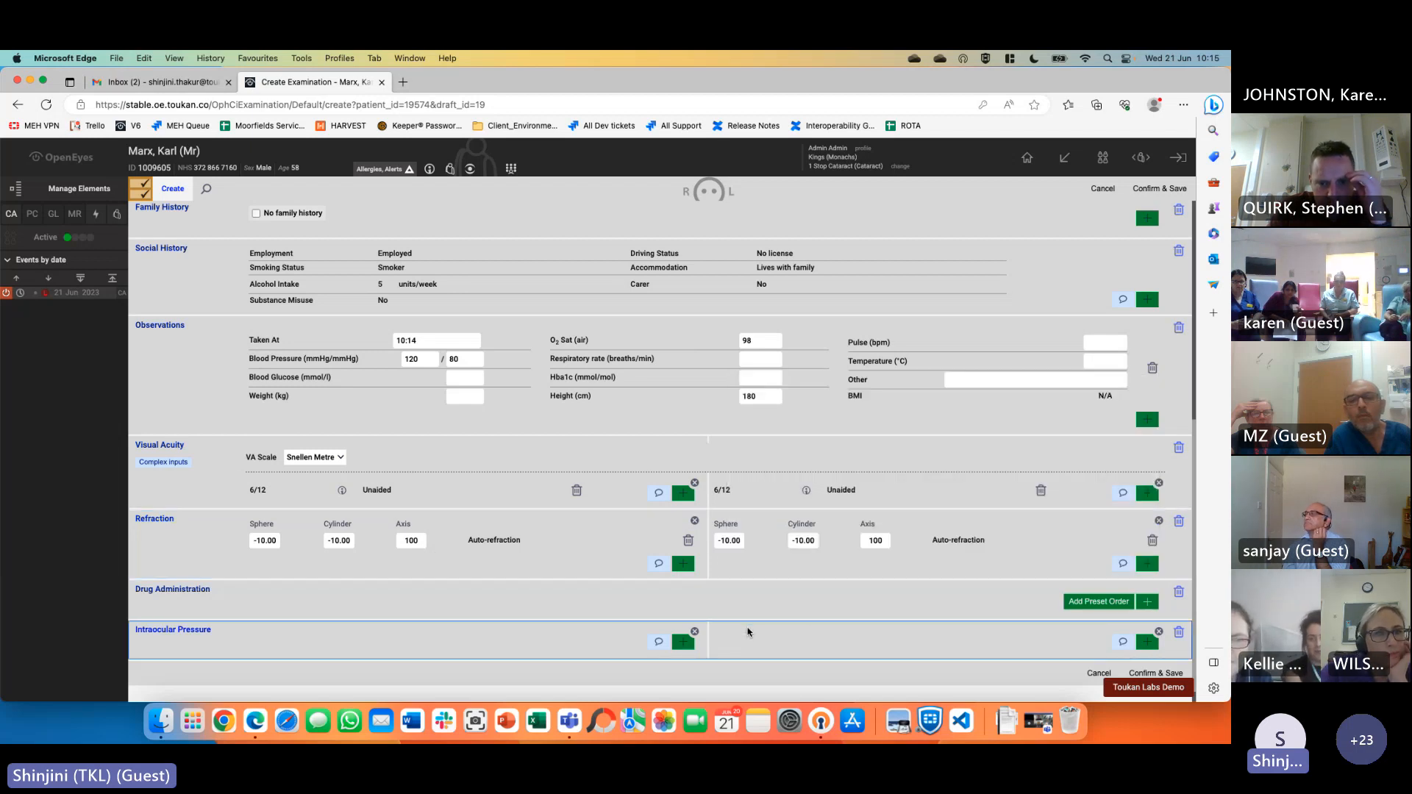
pyautogui.scroll(-1, 720, 670)
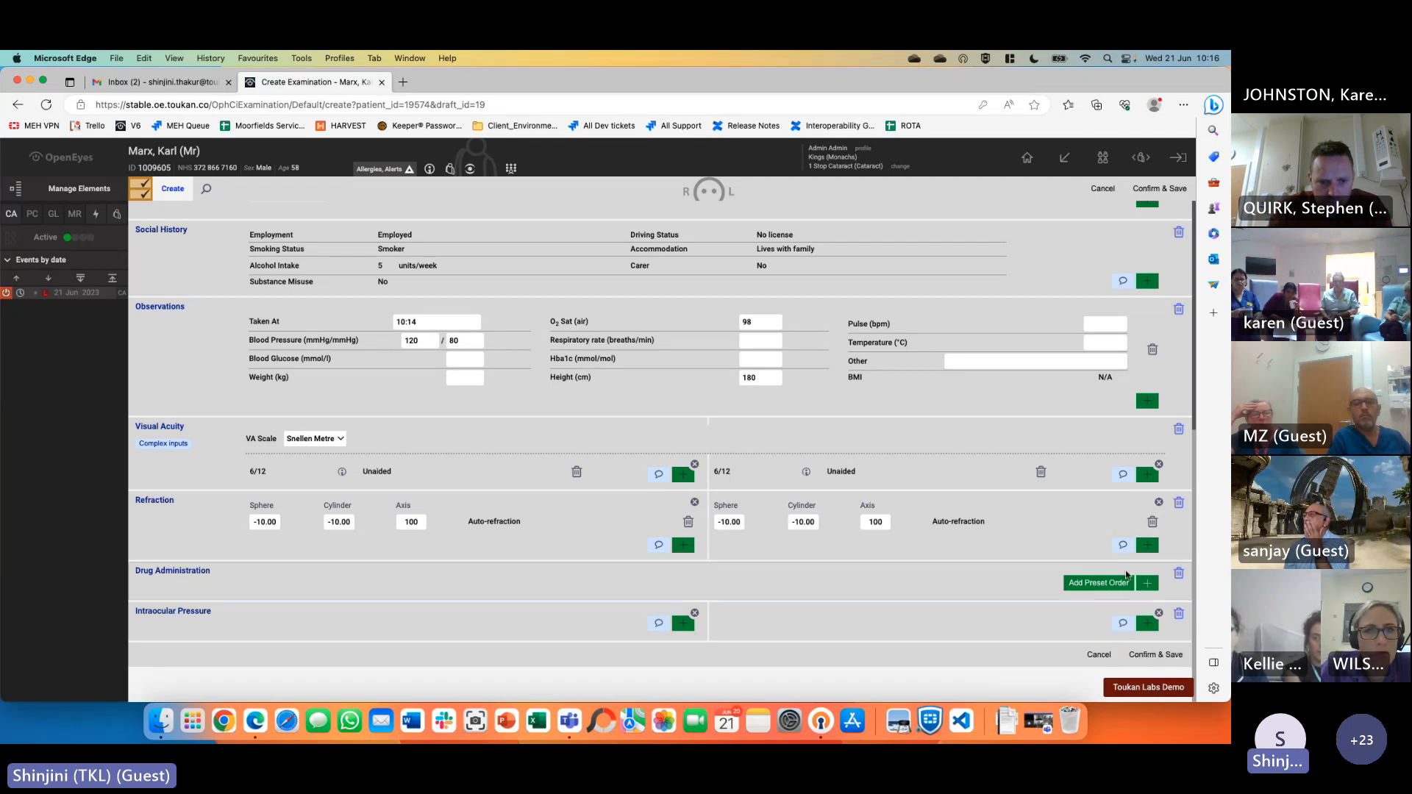
# Add Acetazolamide 250mg suspension to Drug Administration, then remove it again
pyautogui.click(1155, 584)
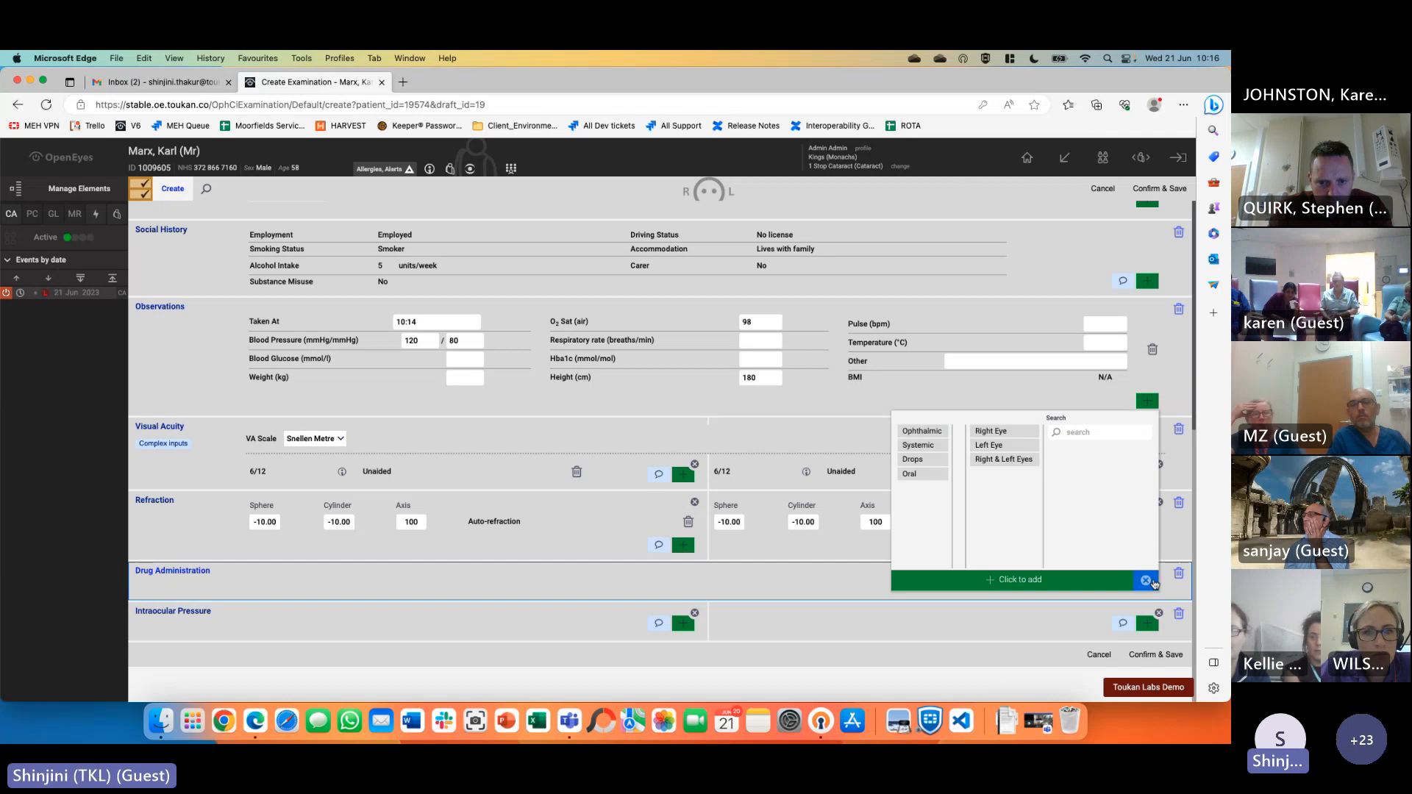
pyautogui.click(939, 434)
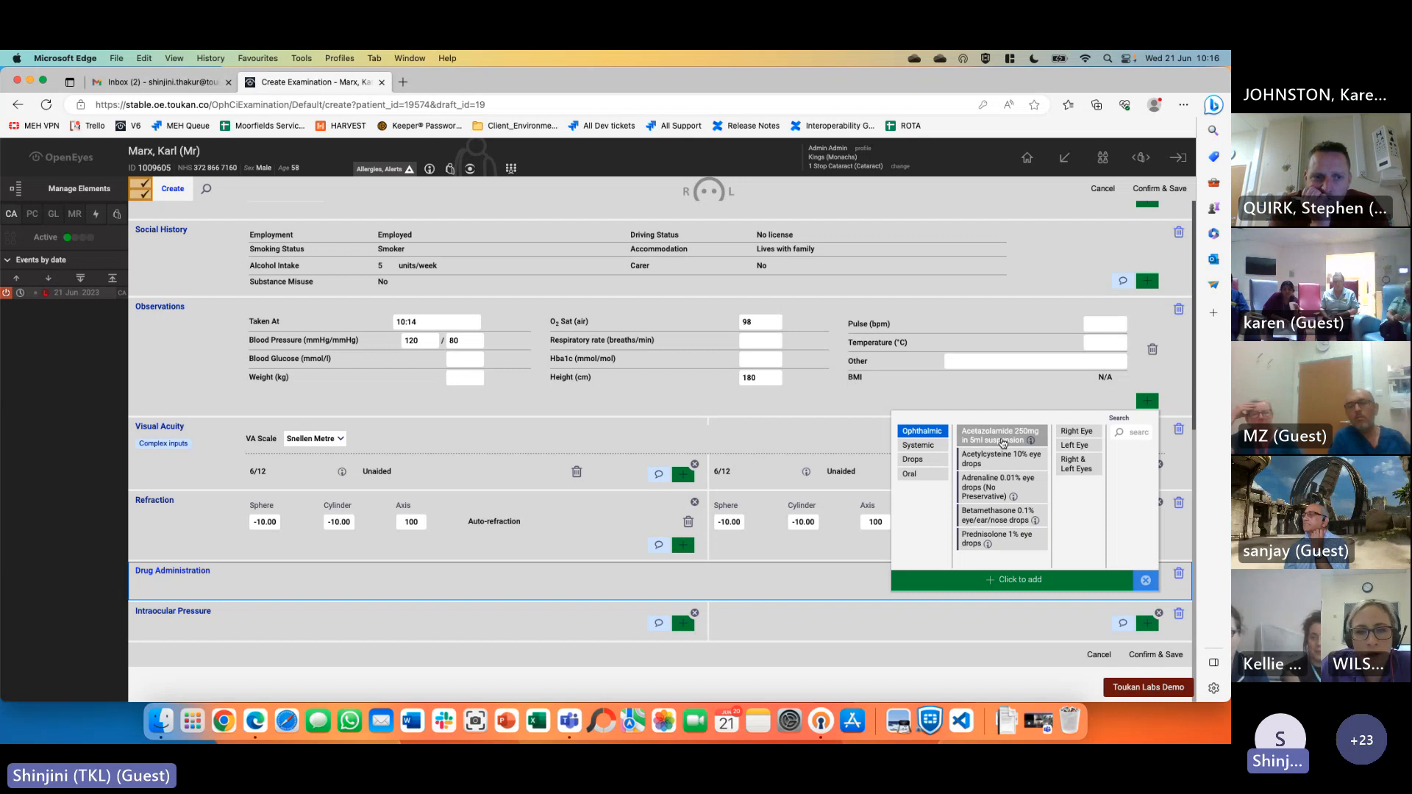
pyautogui.click(1004, 442)
pyautogui.scroll(-3, 1020, 620)
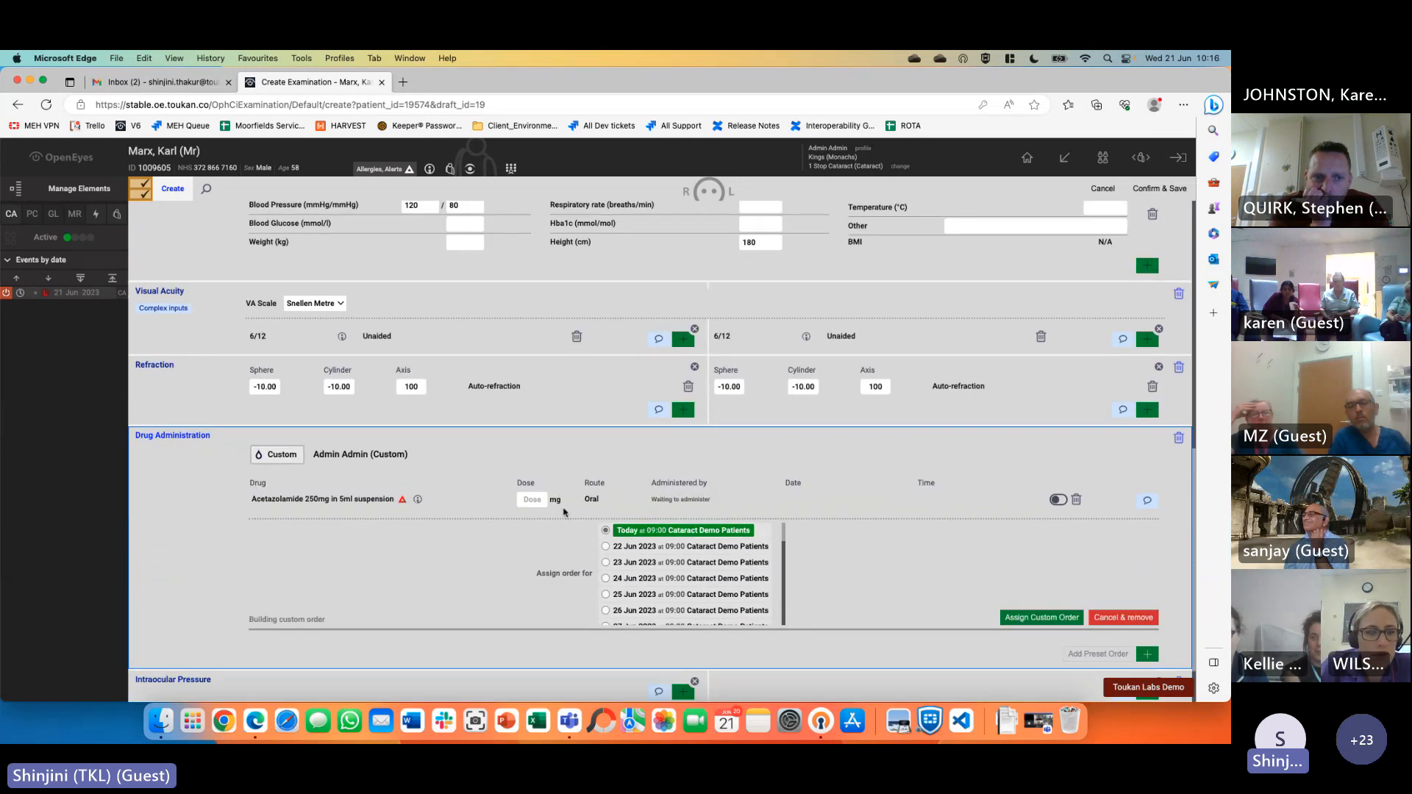
pyautogui.click(524, 500)
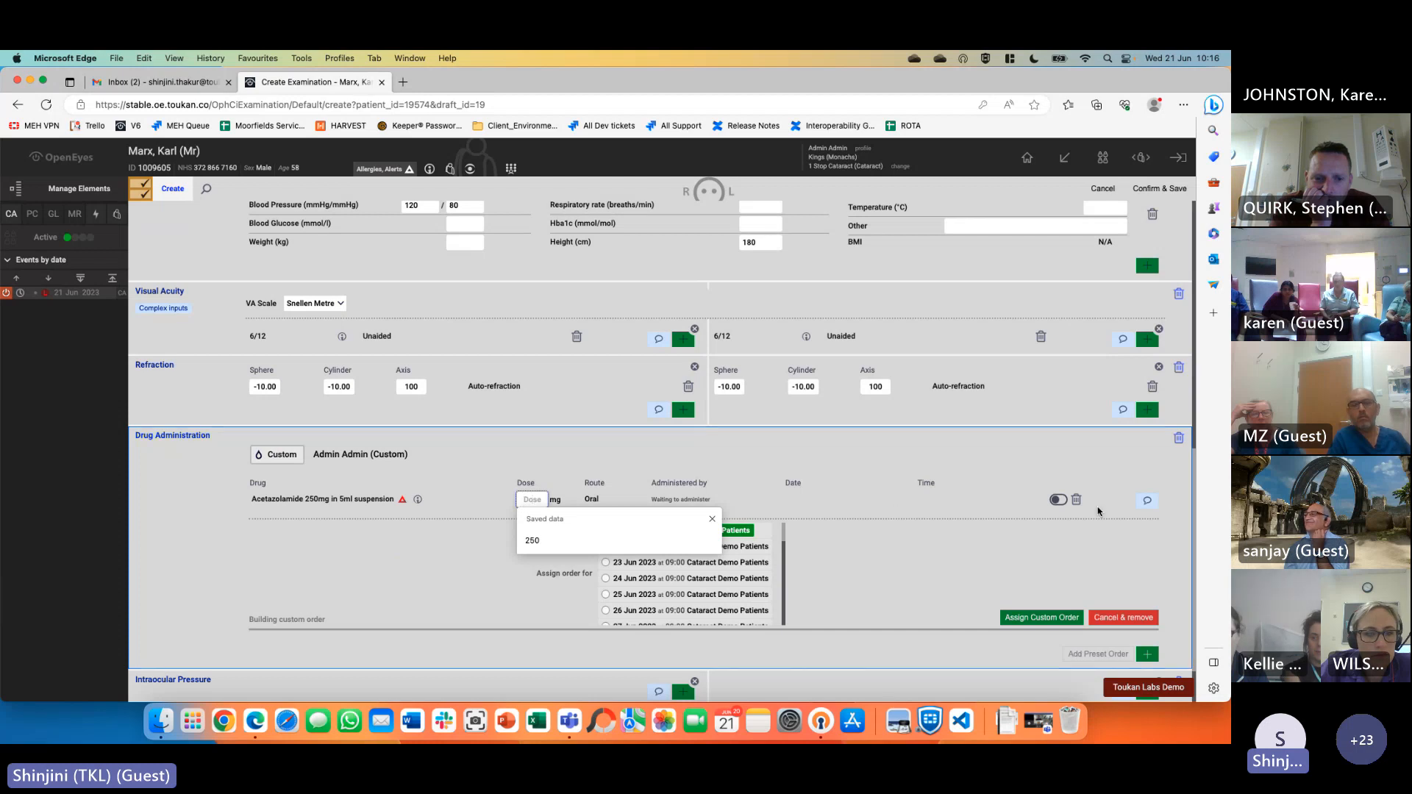
pyautogui.click(1077, 501)
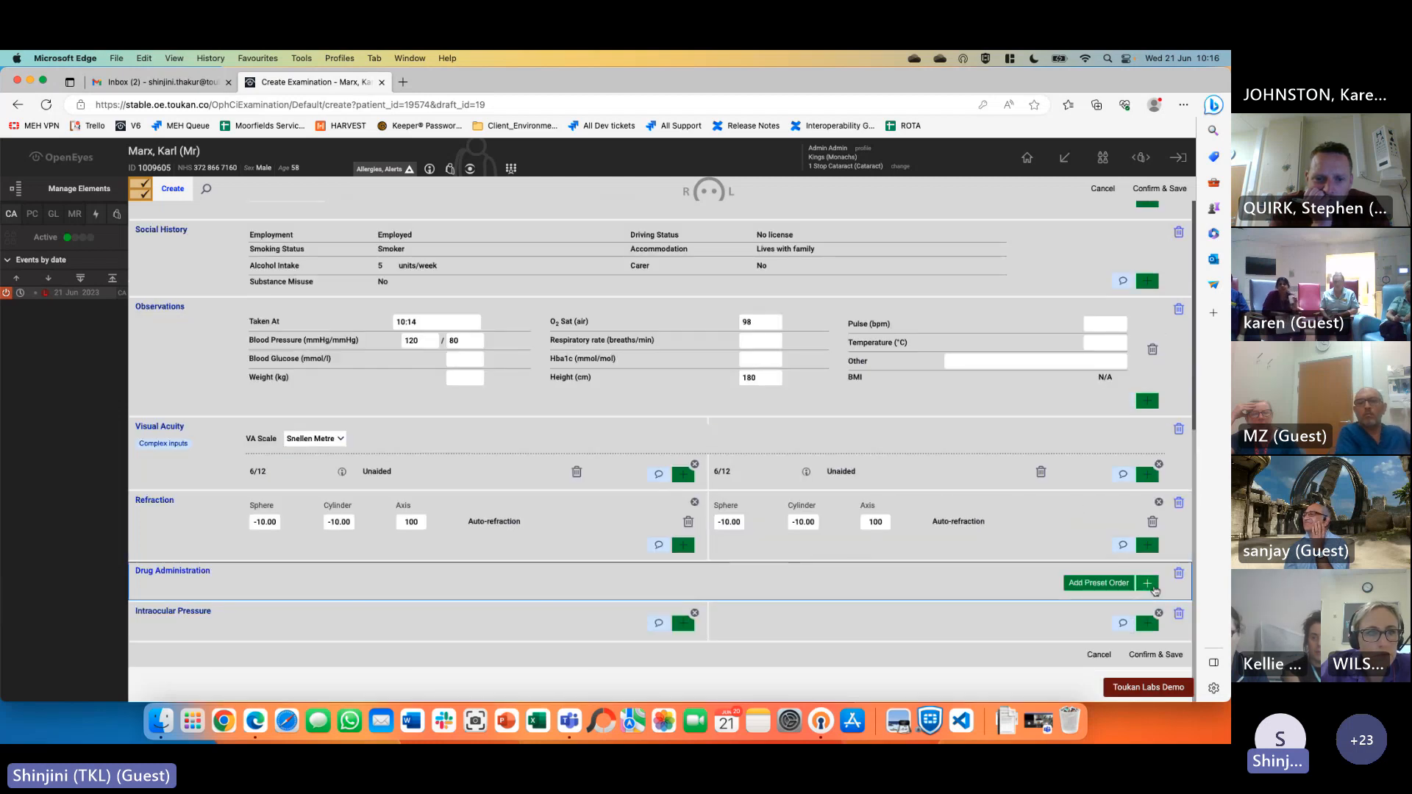
# Add Phenylephrine 2.5% single use eye drops for the chosen eye to the administration list
pyautogui.click(1148, 584)
pyautogui.click(925, 459)
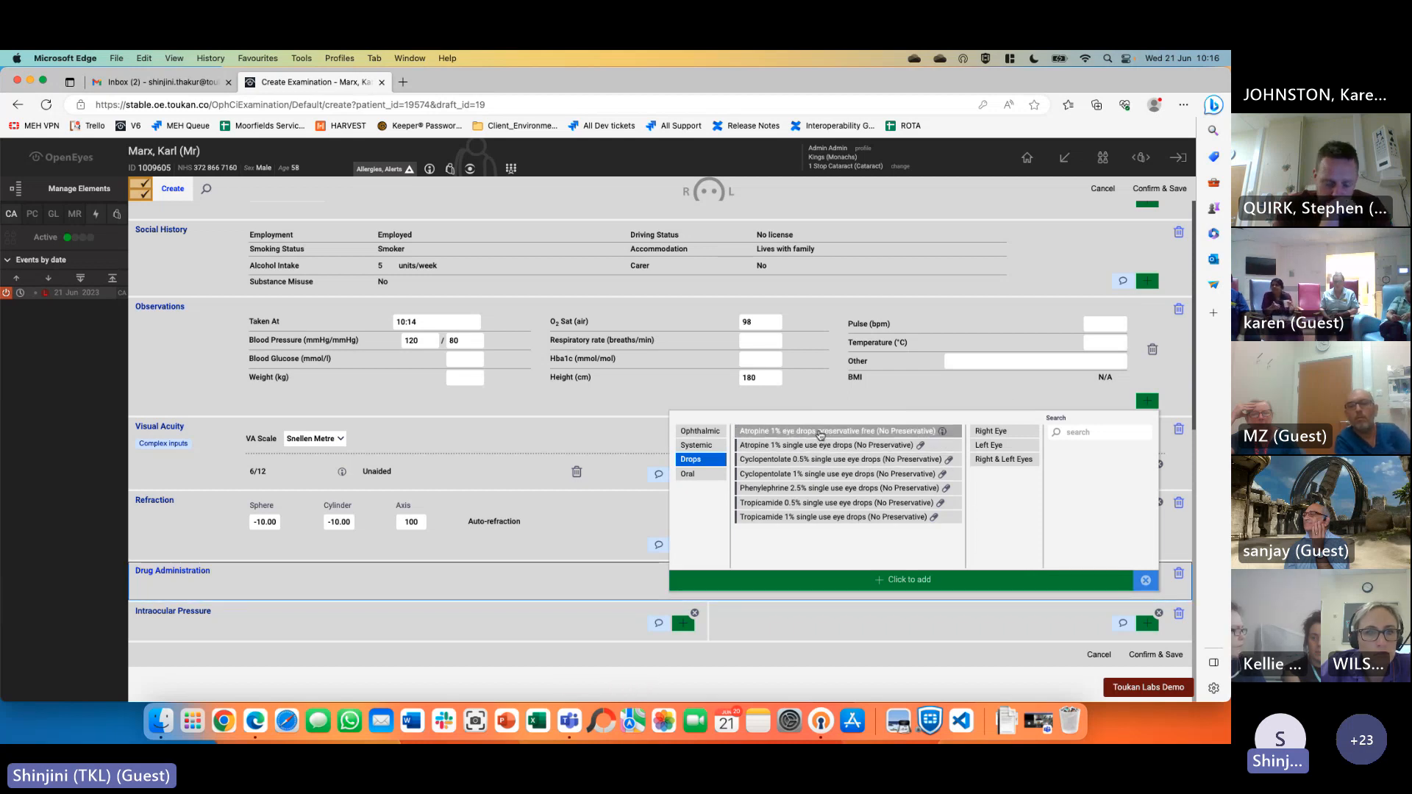
pyautogui.click(838, 489)
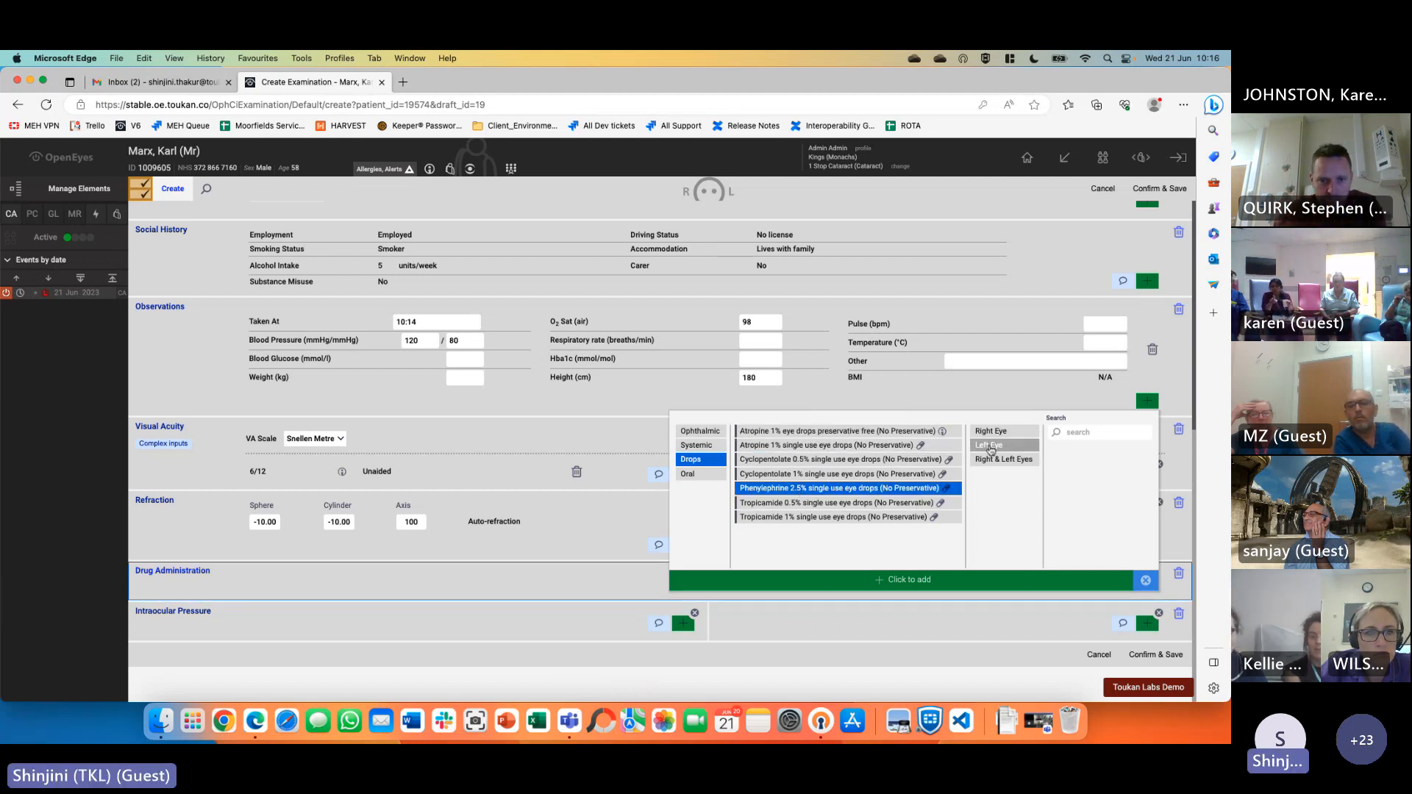
pyautogui.click(991, 432)
pyautogui.click(1063, 581)
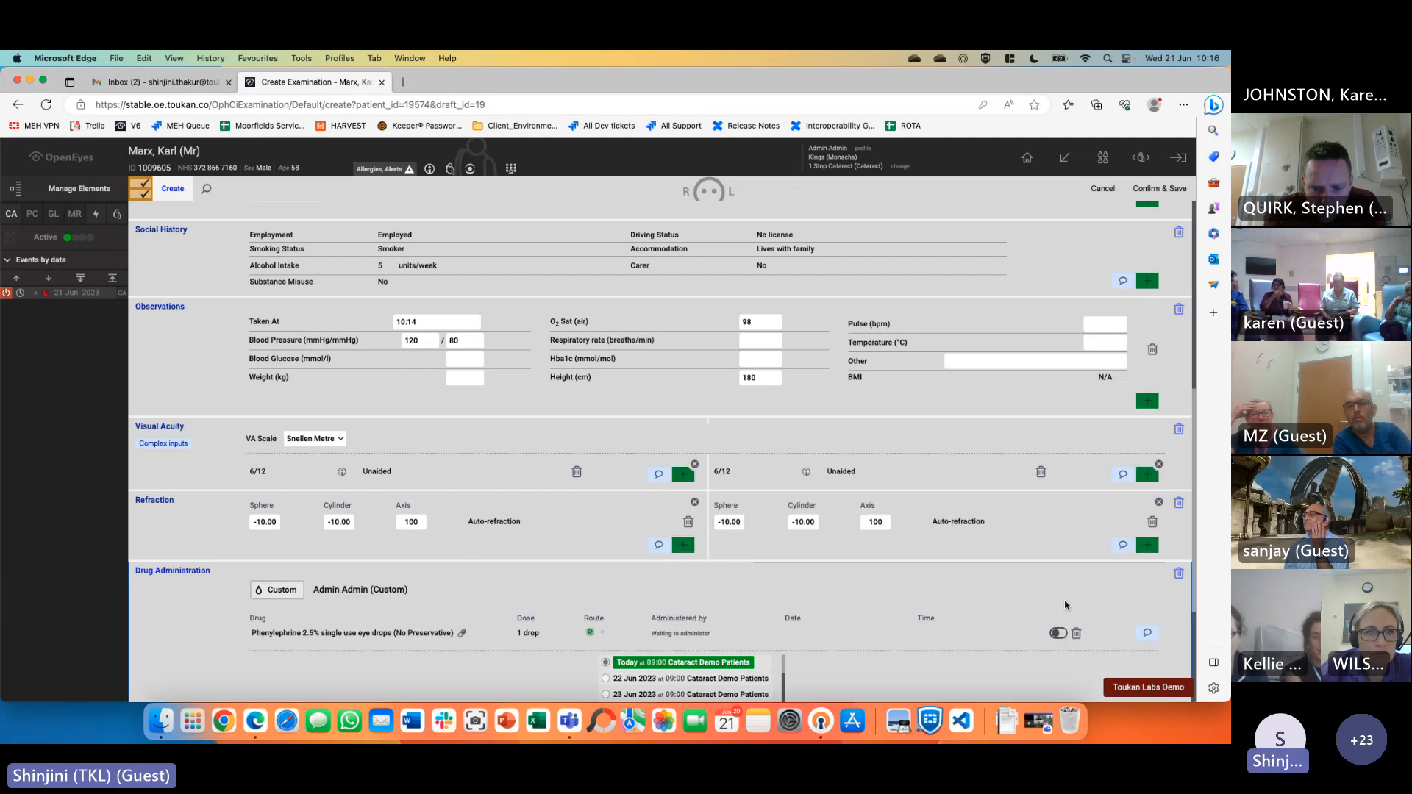
# Mark the Phenylephrine drops as given now and record the order as administered
pyautogui.scroll(-5, 956, 625)
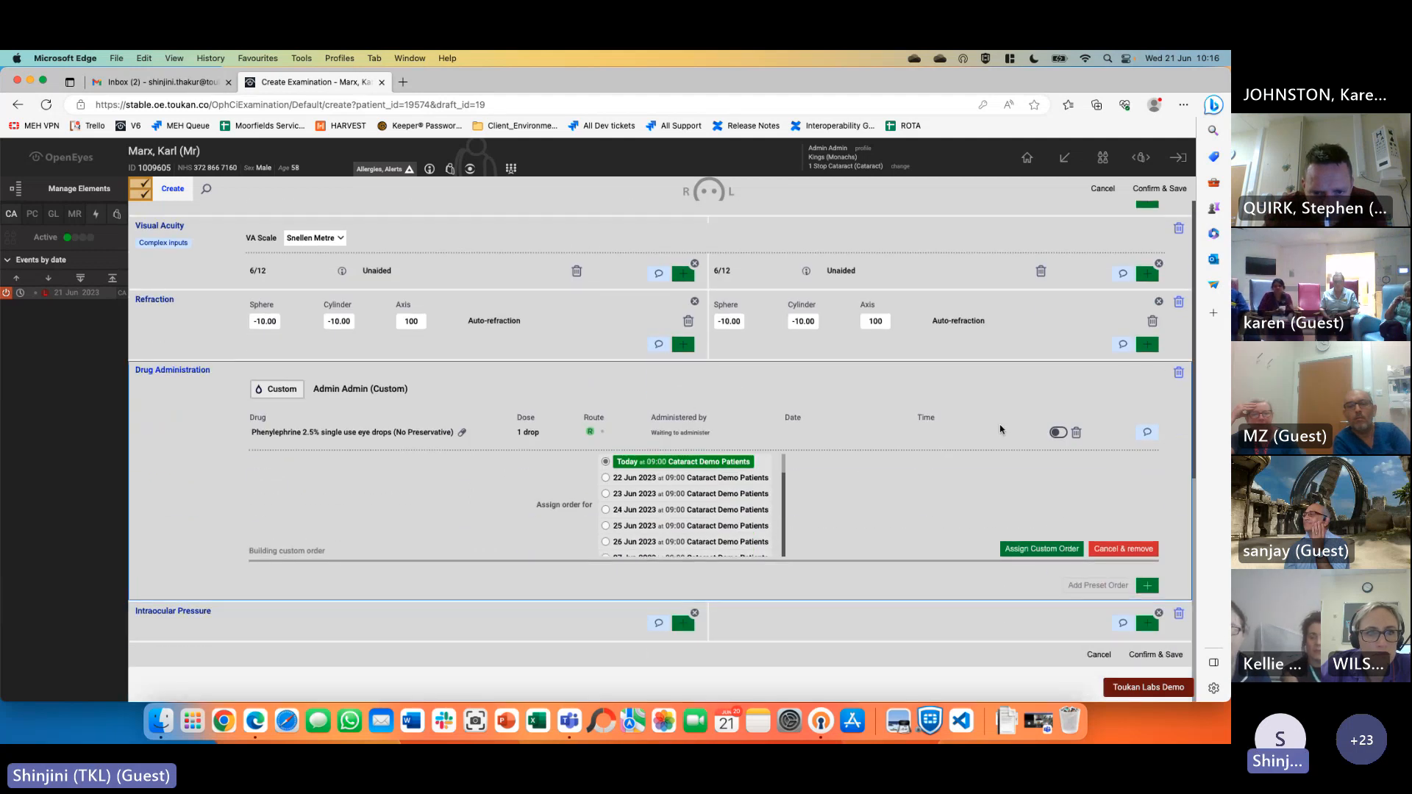
pyautogui.click(1057, 437)
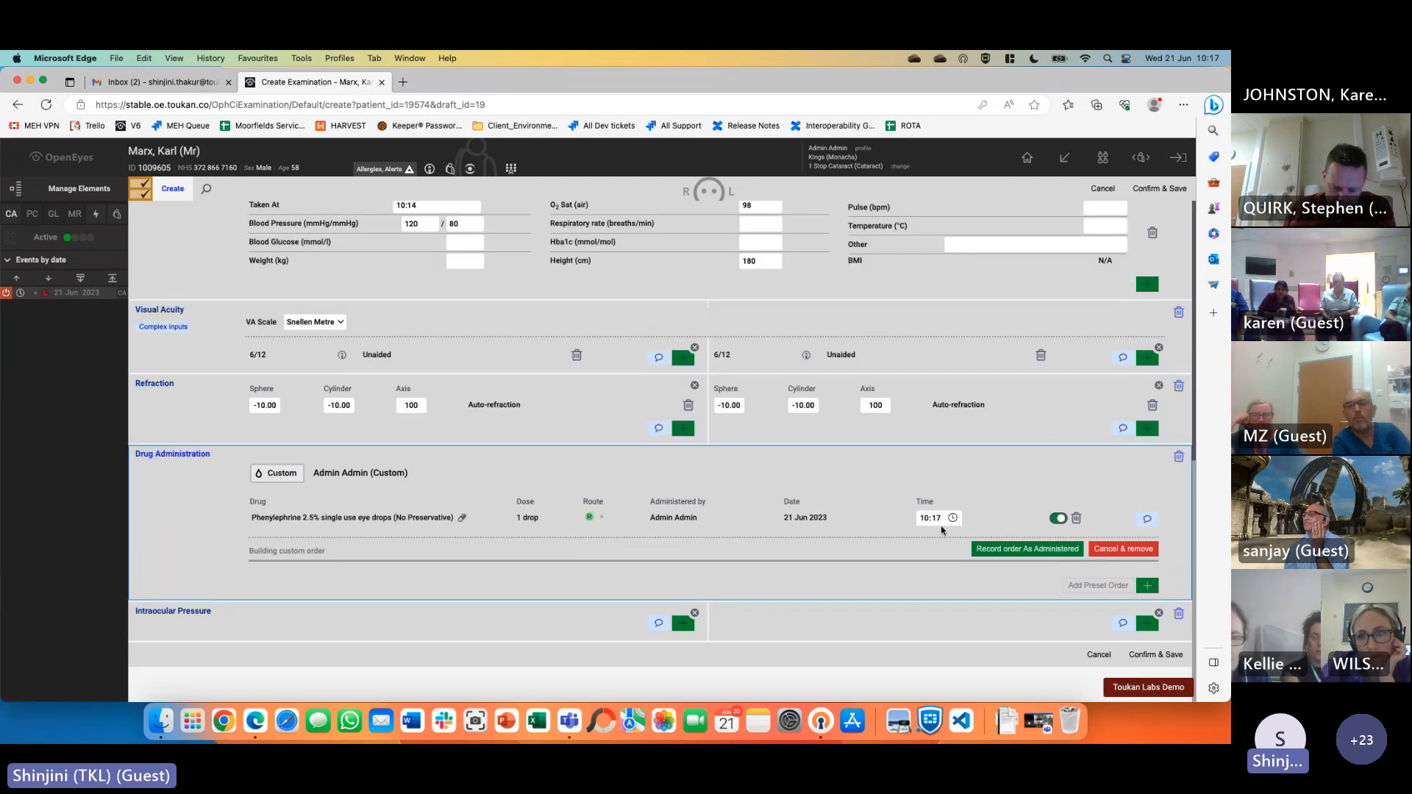
pyautogui.click(1019, 549)
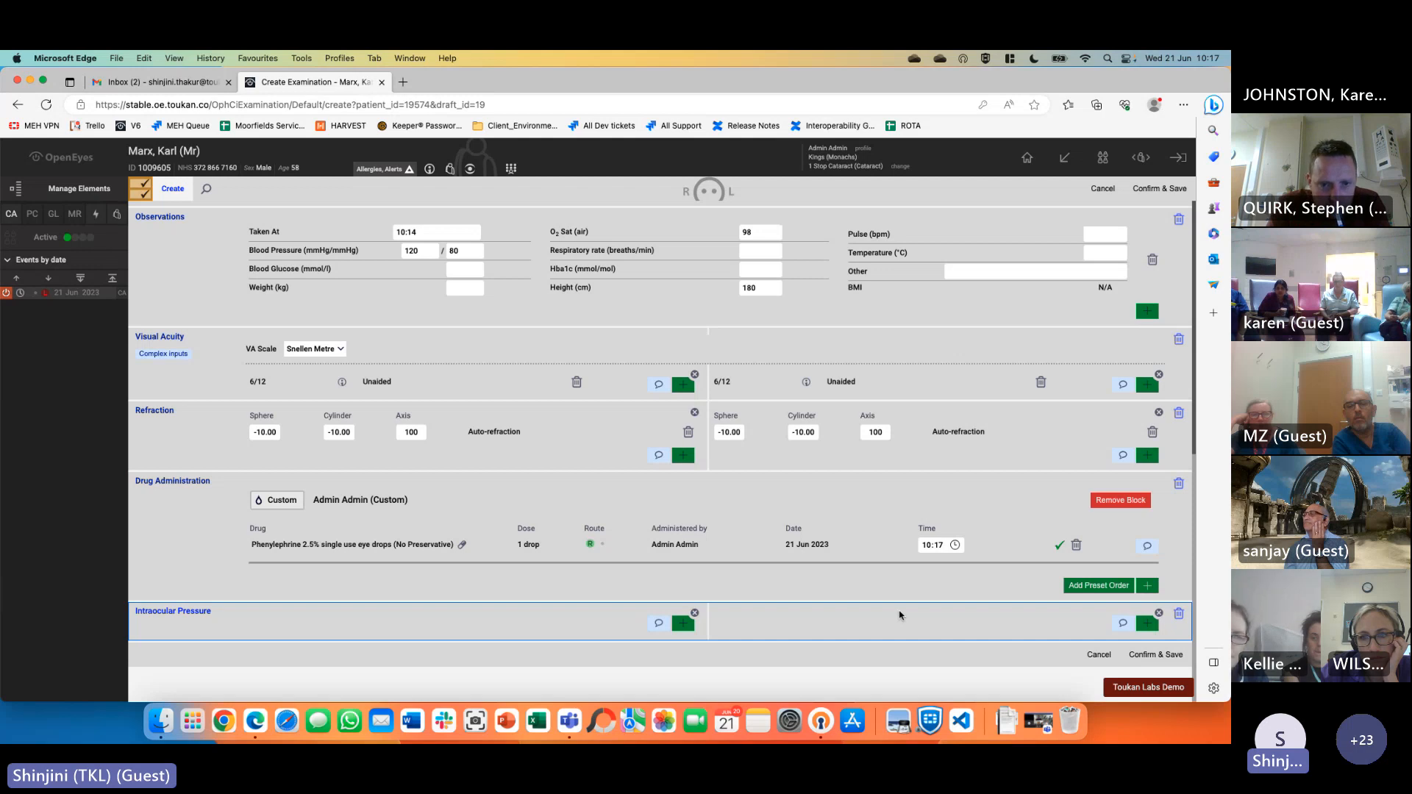
# Enter Goldmann pressures of 33 mm Hg for the first eye and 44 mm Hg for the other
pyautogui.click(685, 629)
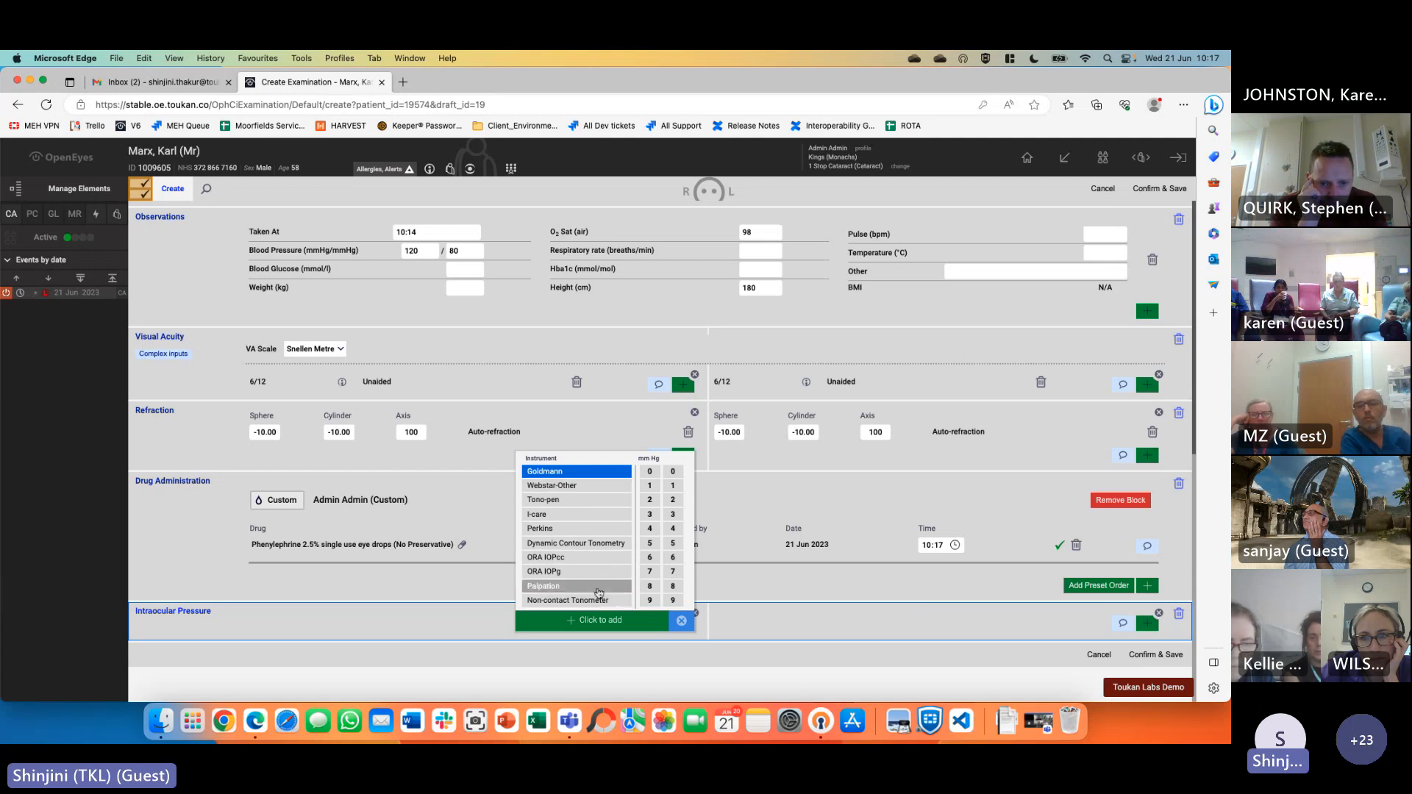
pyautogui.click(650, 514)
pyautogui.click(672, 514)
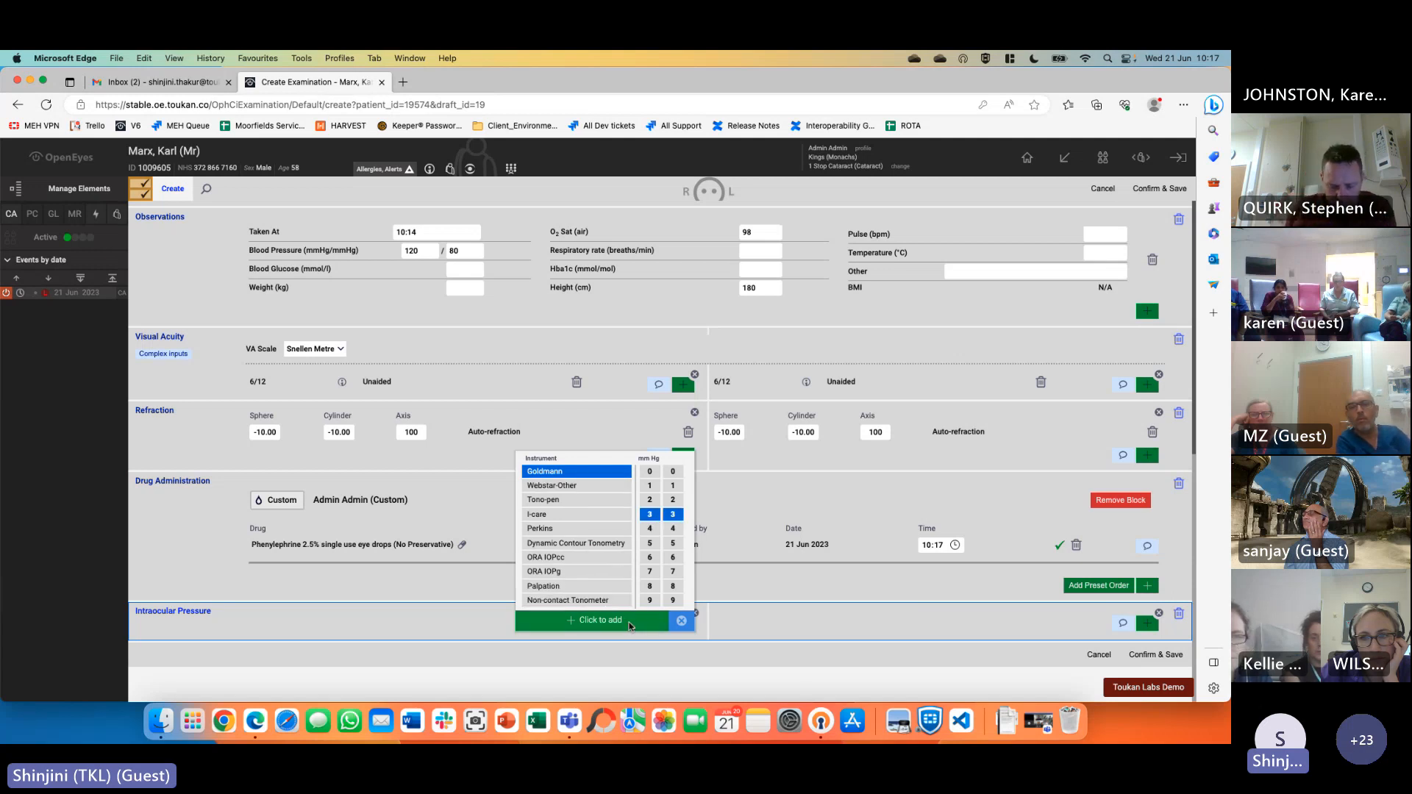
pyautogui.click(618, 620)
pyautogui.click(1157, 625)
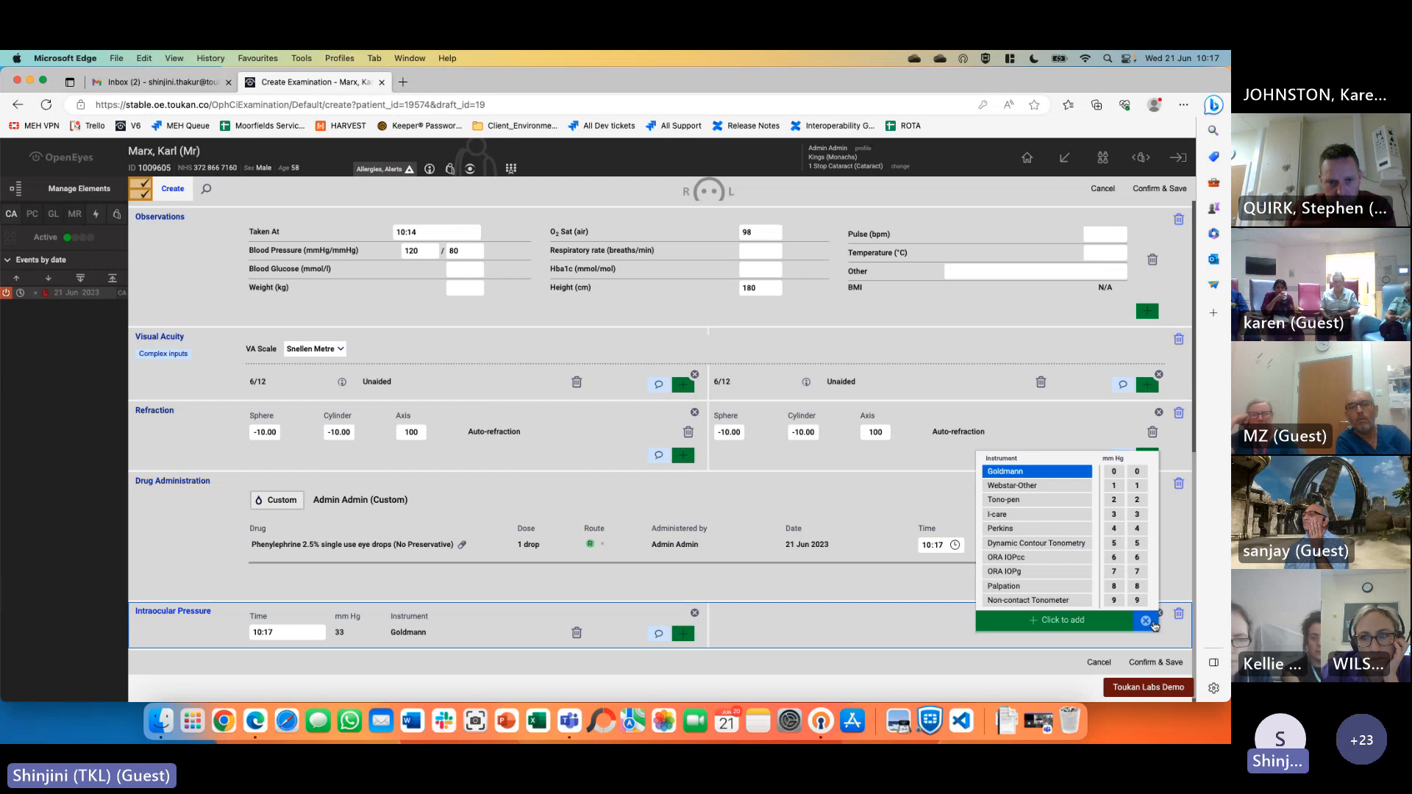
pyautogui.click(1113, 528)
pyautogui.click(1137, 528)
pyautogui.click(1059, 620)
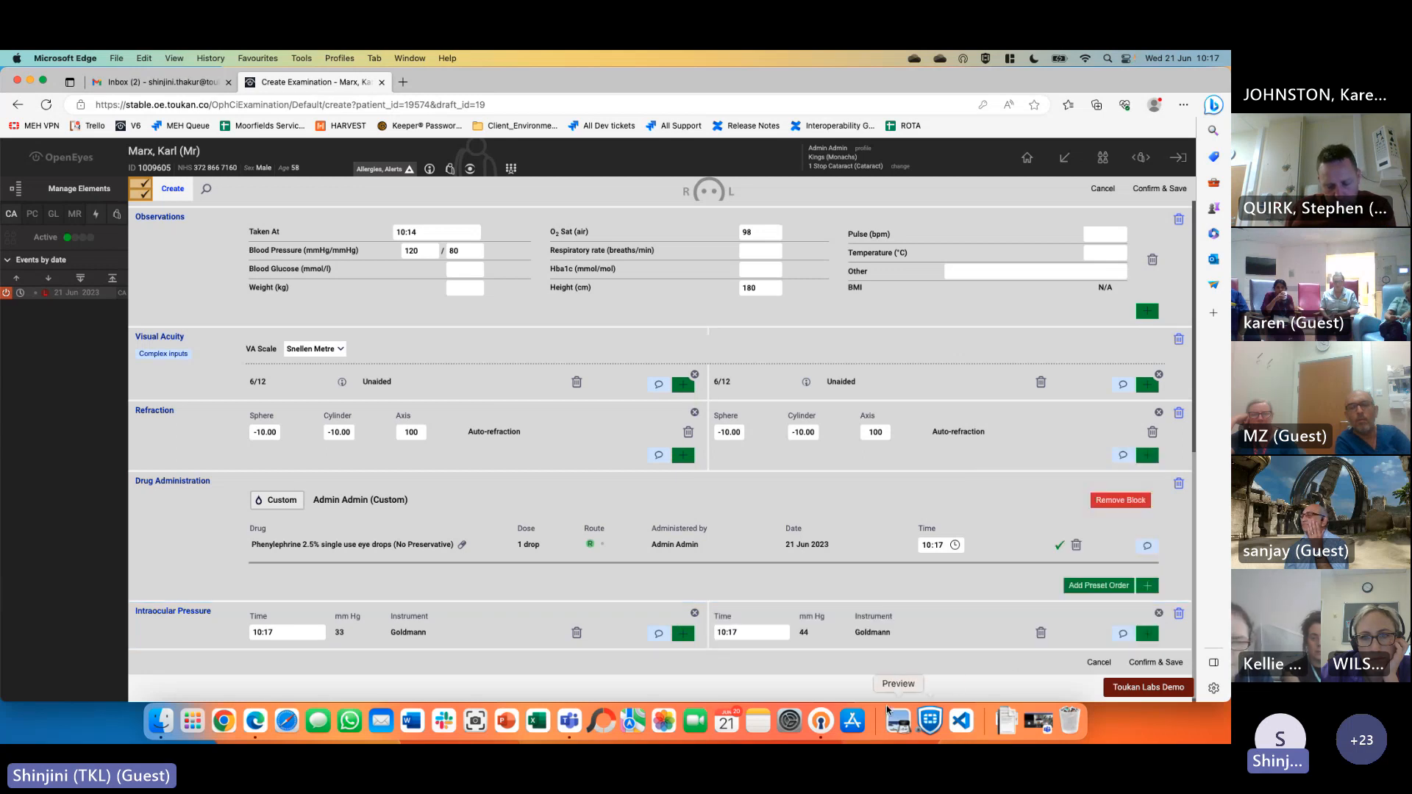
pyautogui.scroll(15, 901, 565)
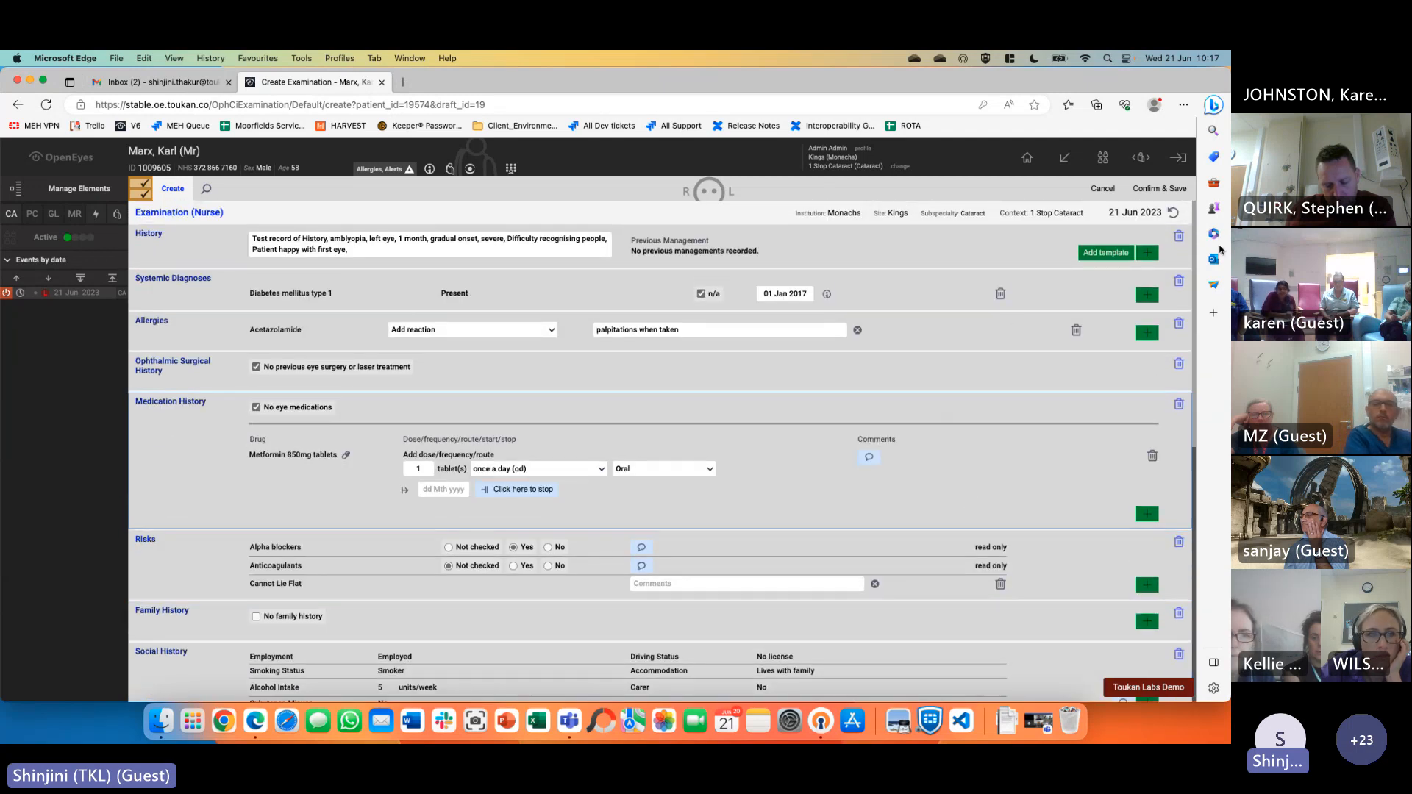
# Resolve the Family History save error by ticking No family history, then save the Examination (Nurse) event
pyautogui.click(1172, 193)
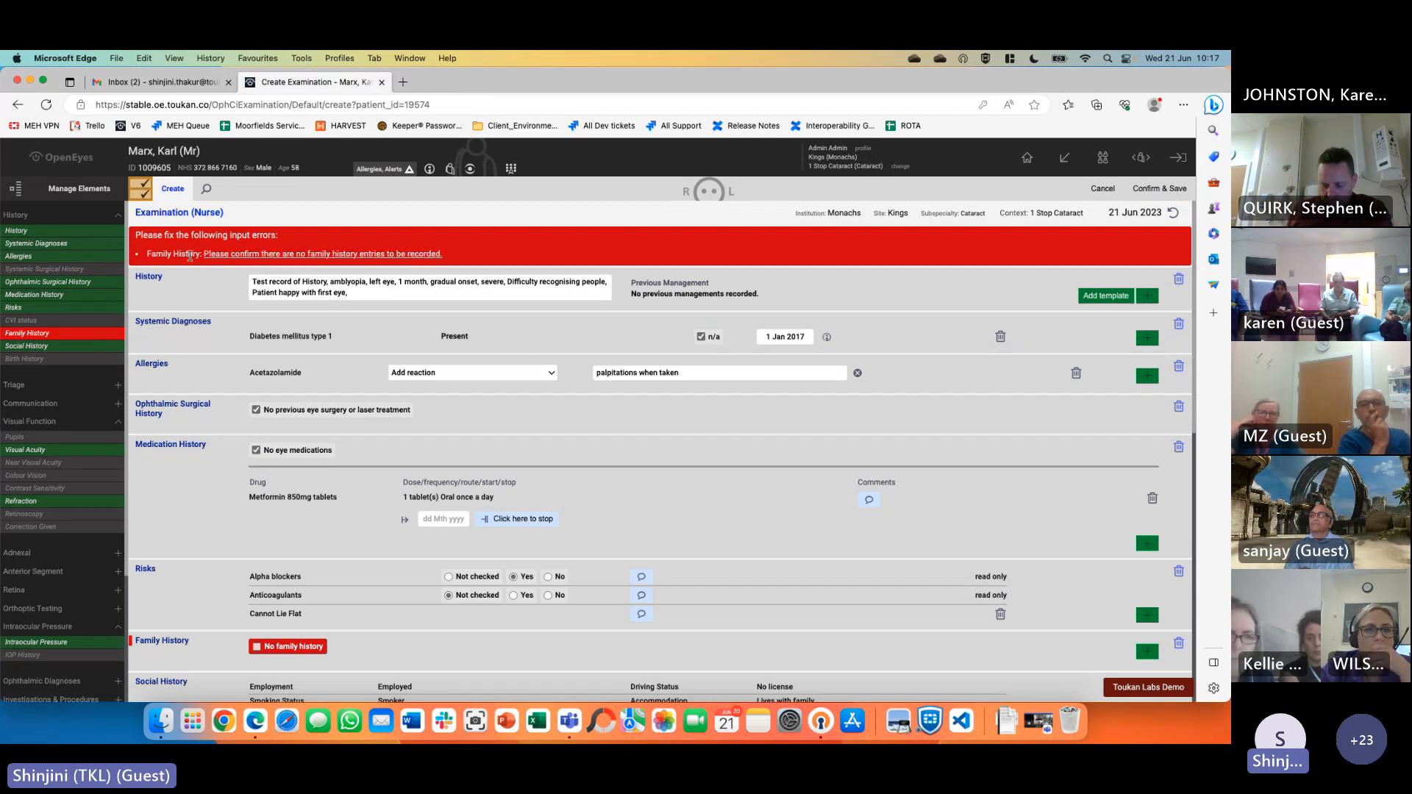
pyautogui.click(277, 254)
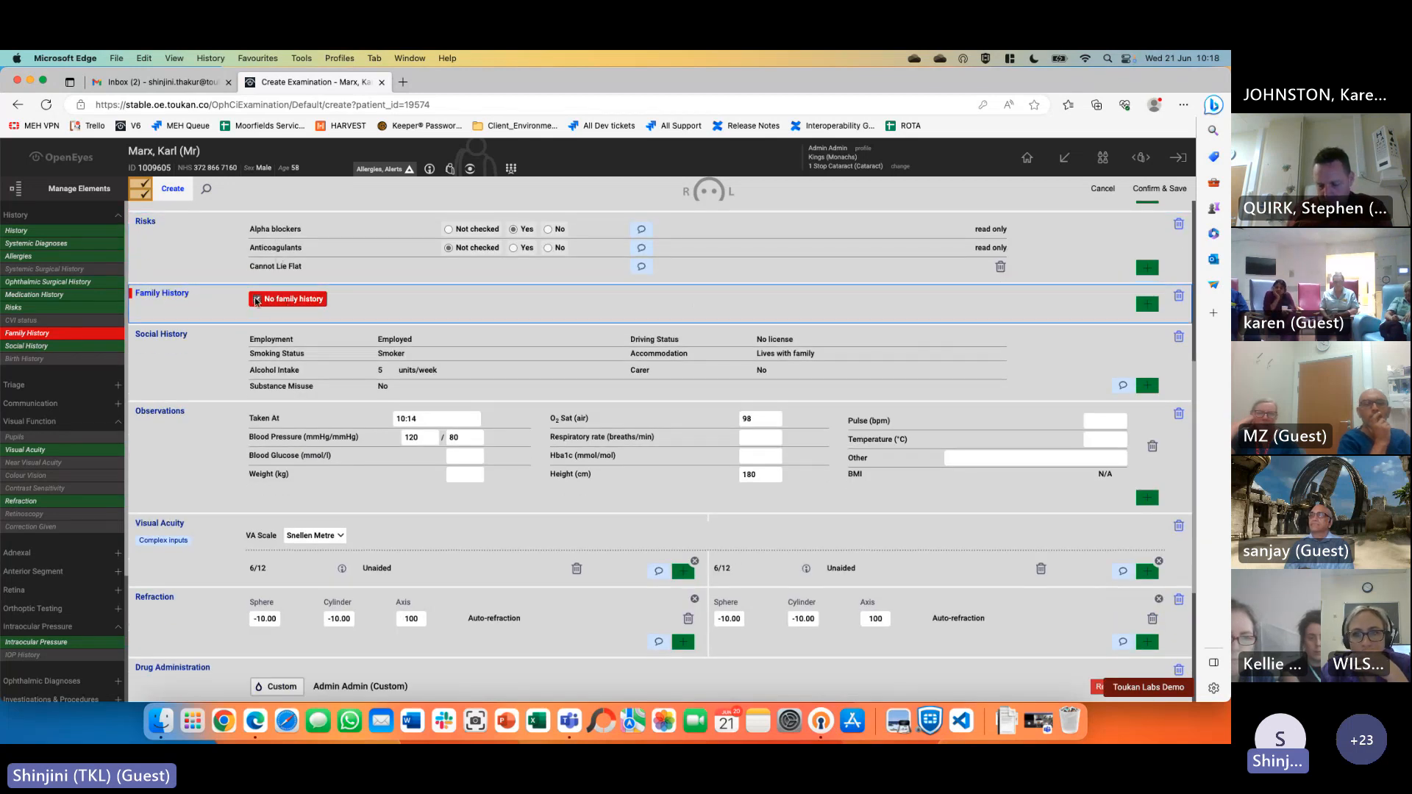
pyautogui.click(257, 300)
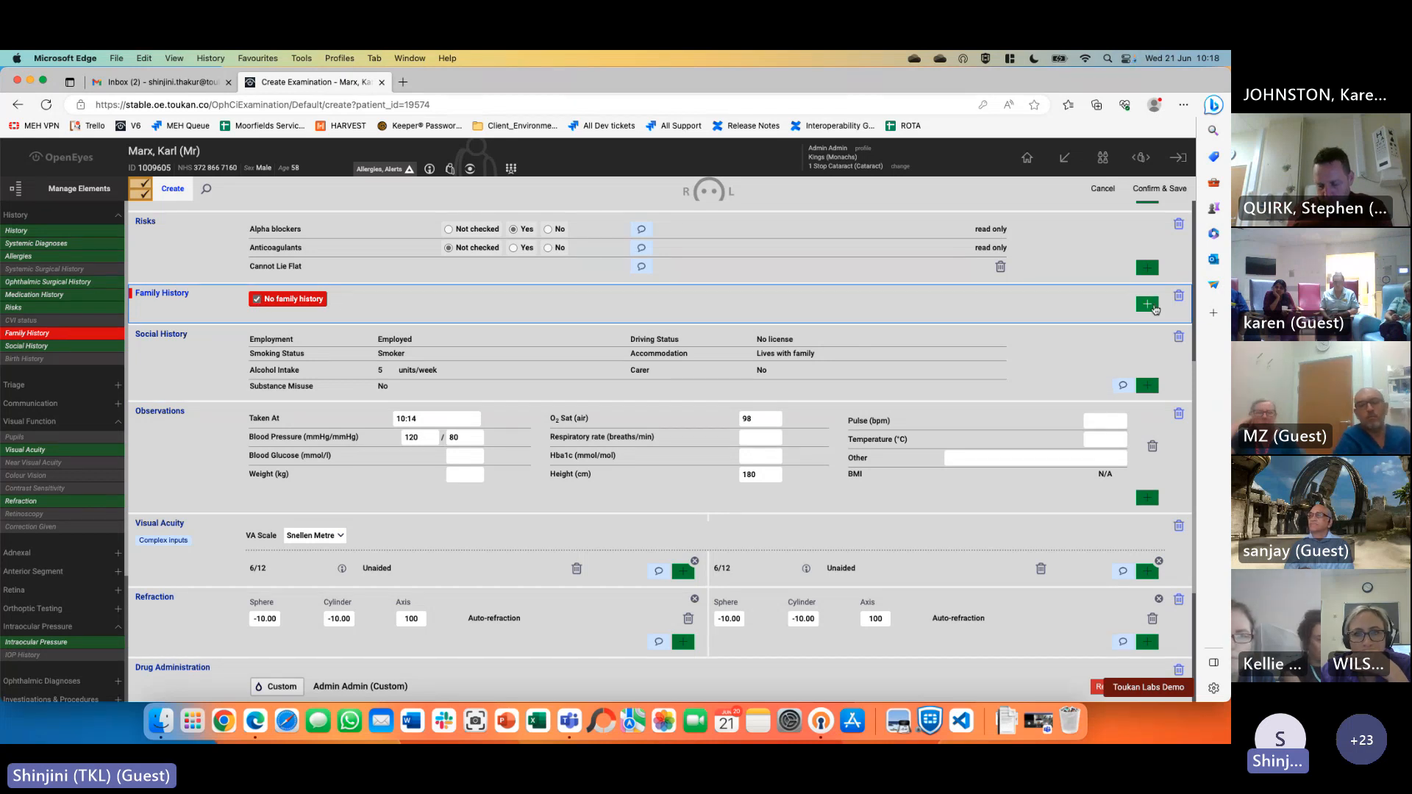
pyautogui.scroll(-3, 820, 528)
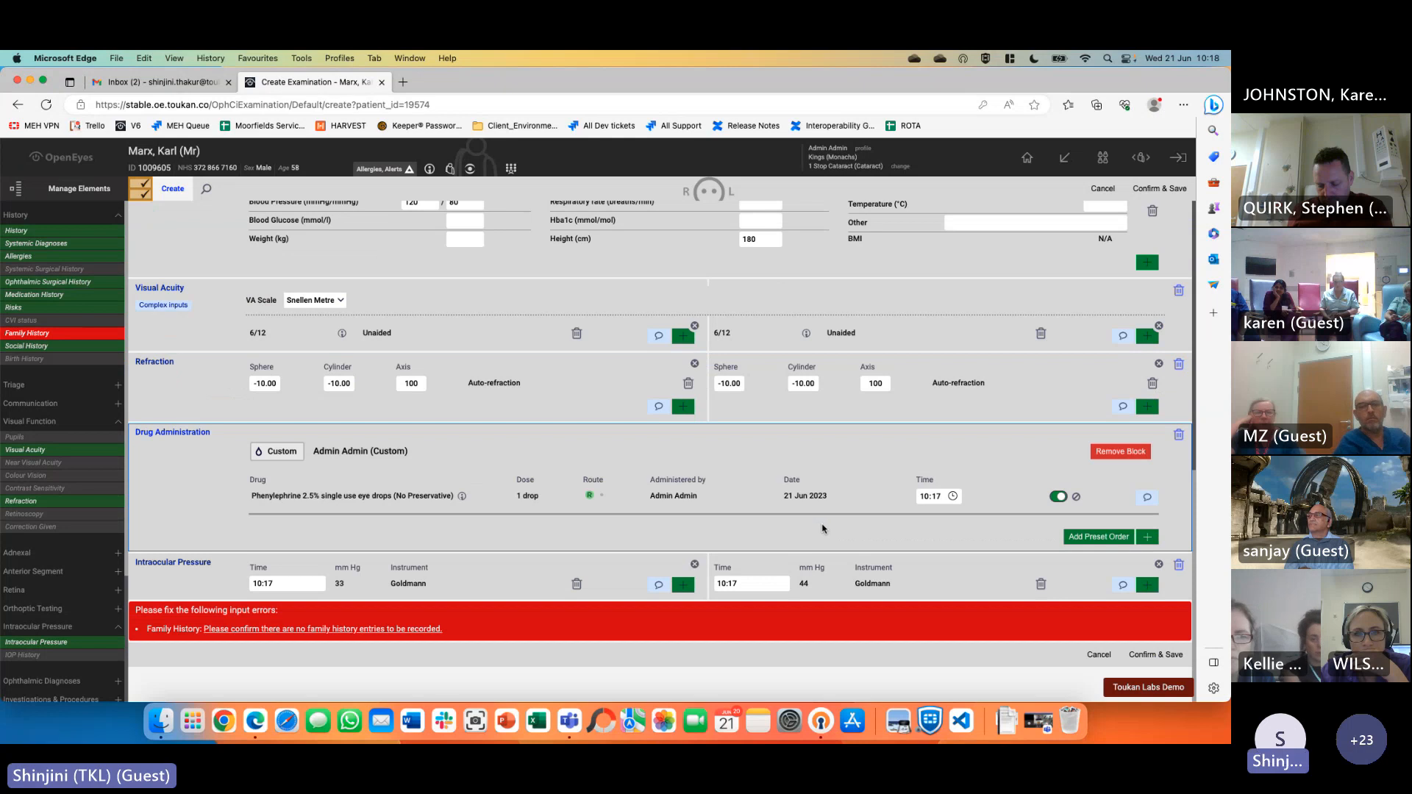
pyautogui.scroll(15, 821, 529)
pyautogui.click(1178, 191)
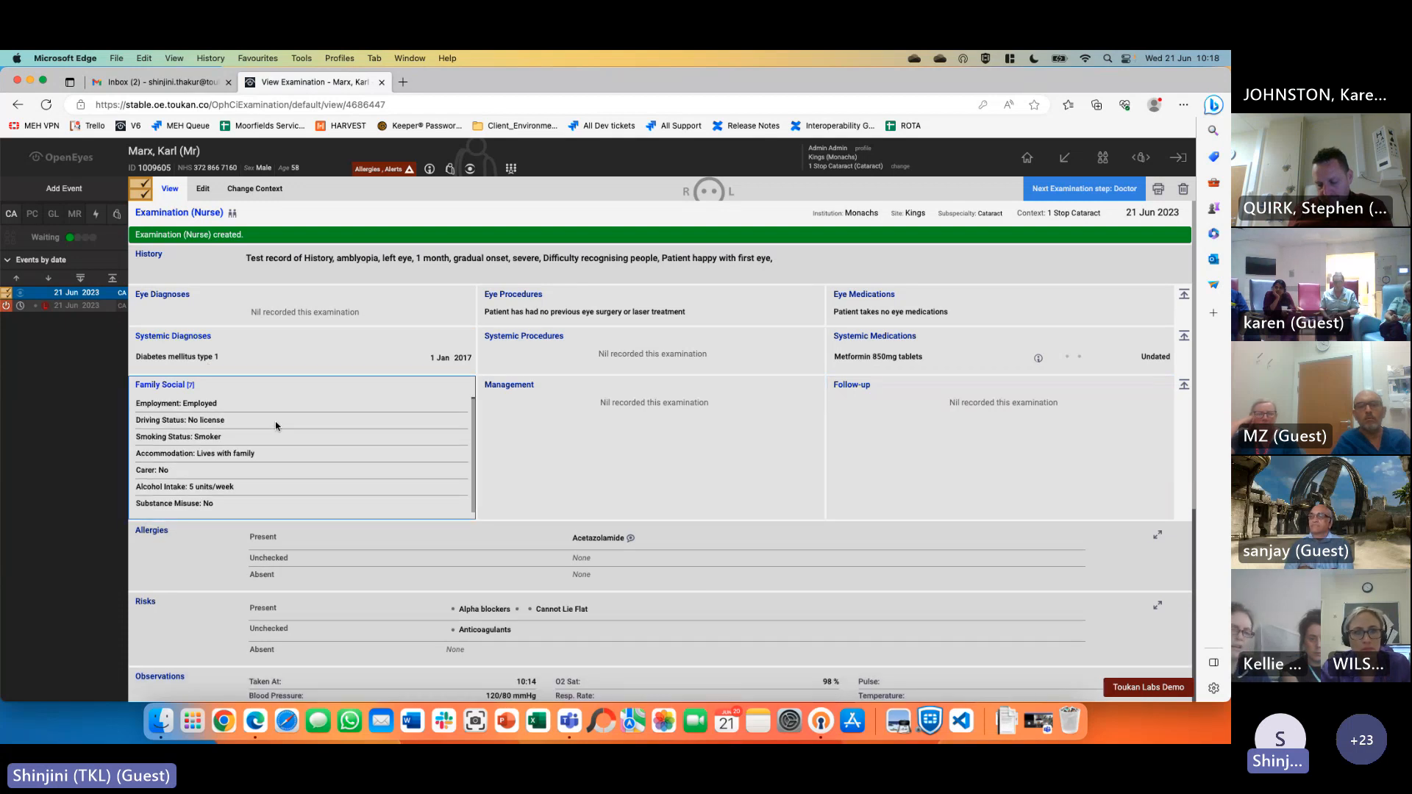
# Open the patient overview and start adding a new event for the patient
pyautogui.scroll(-5, 275, 425)
pyautogui.scroll(5, 275, 429)
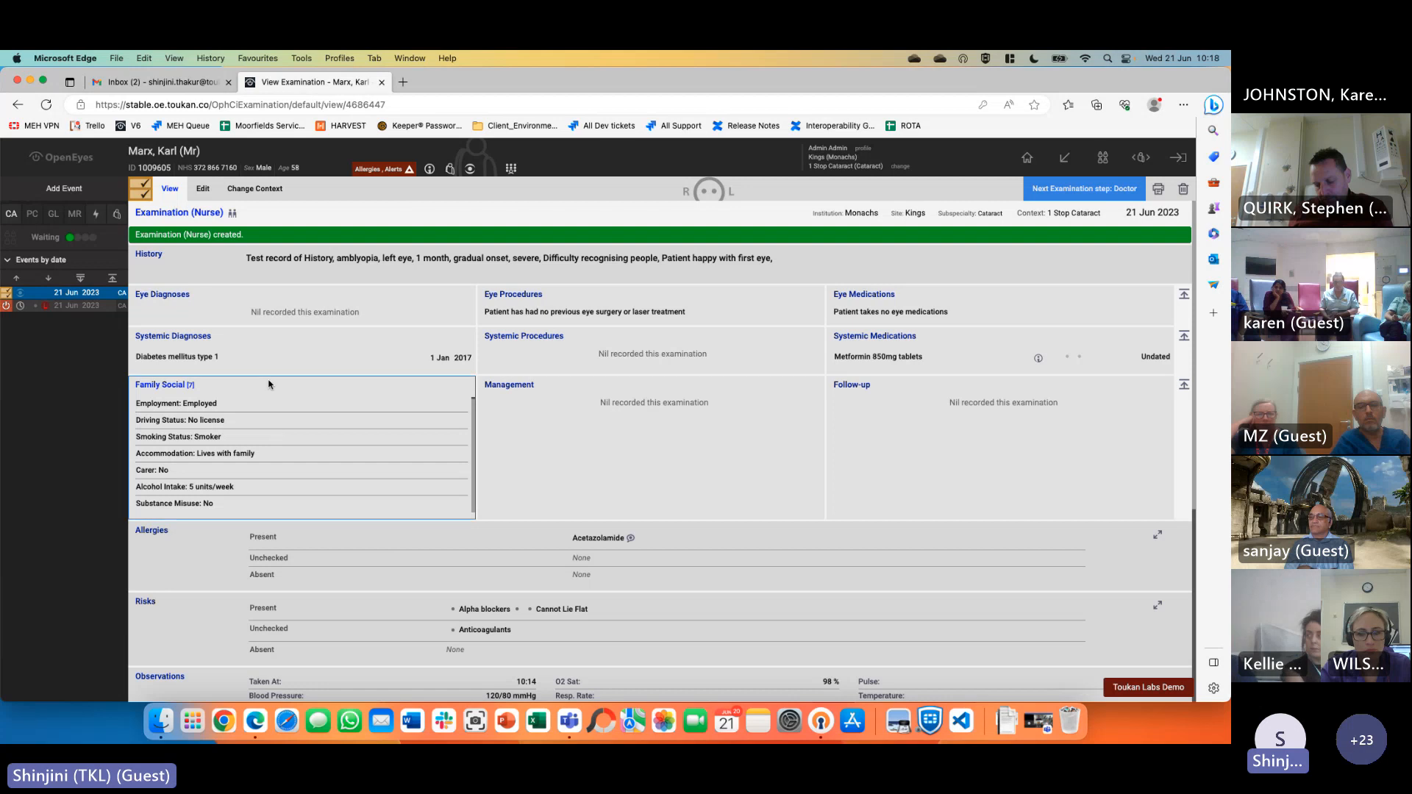
pyautogui.click(163, 151)
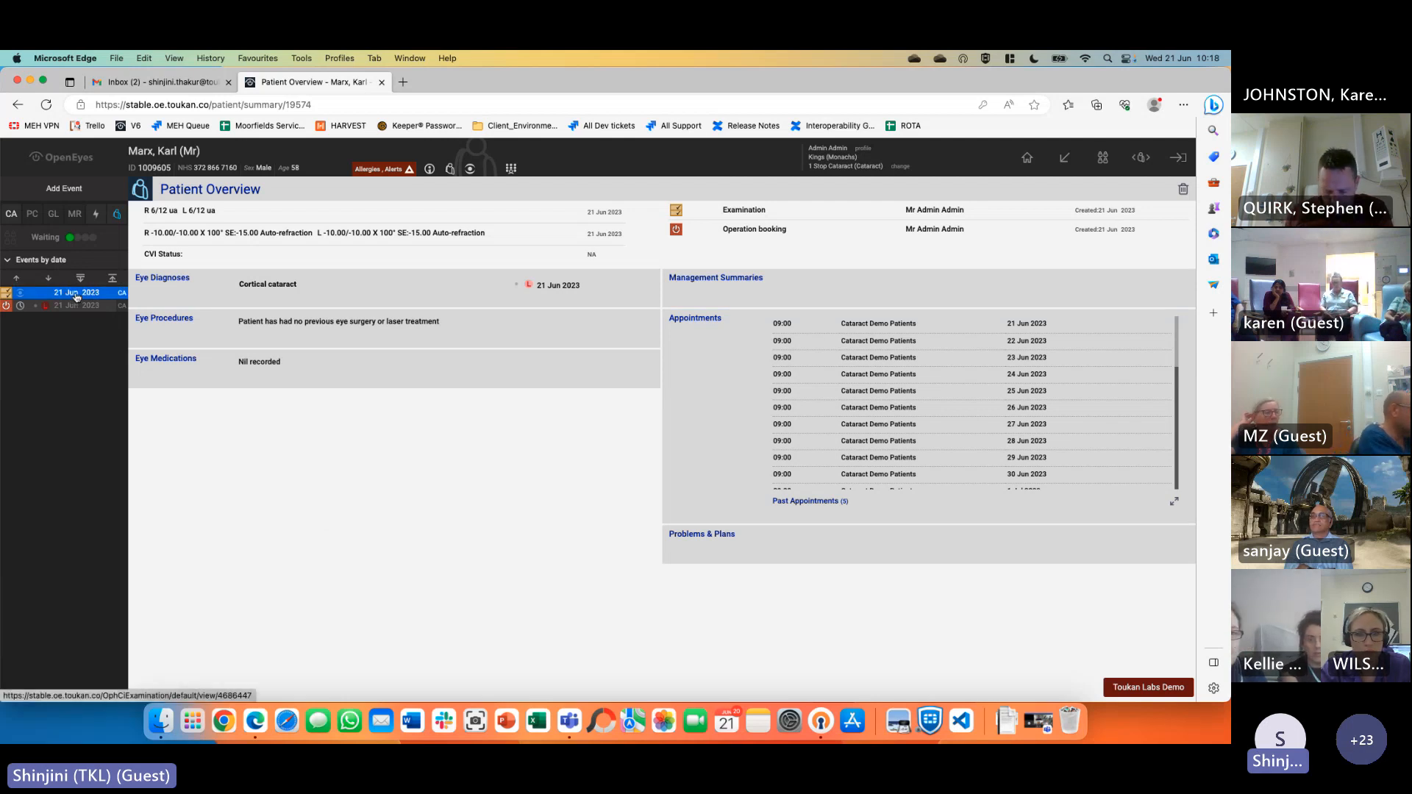
pyautogui.click(64, 190)
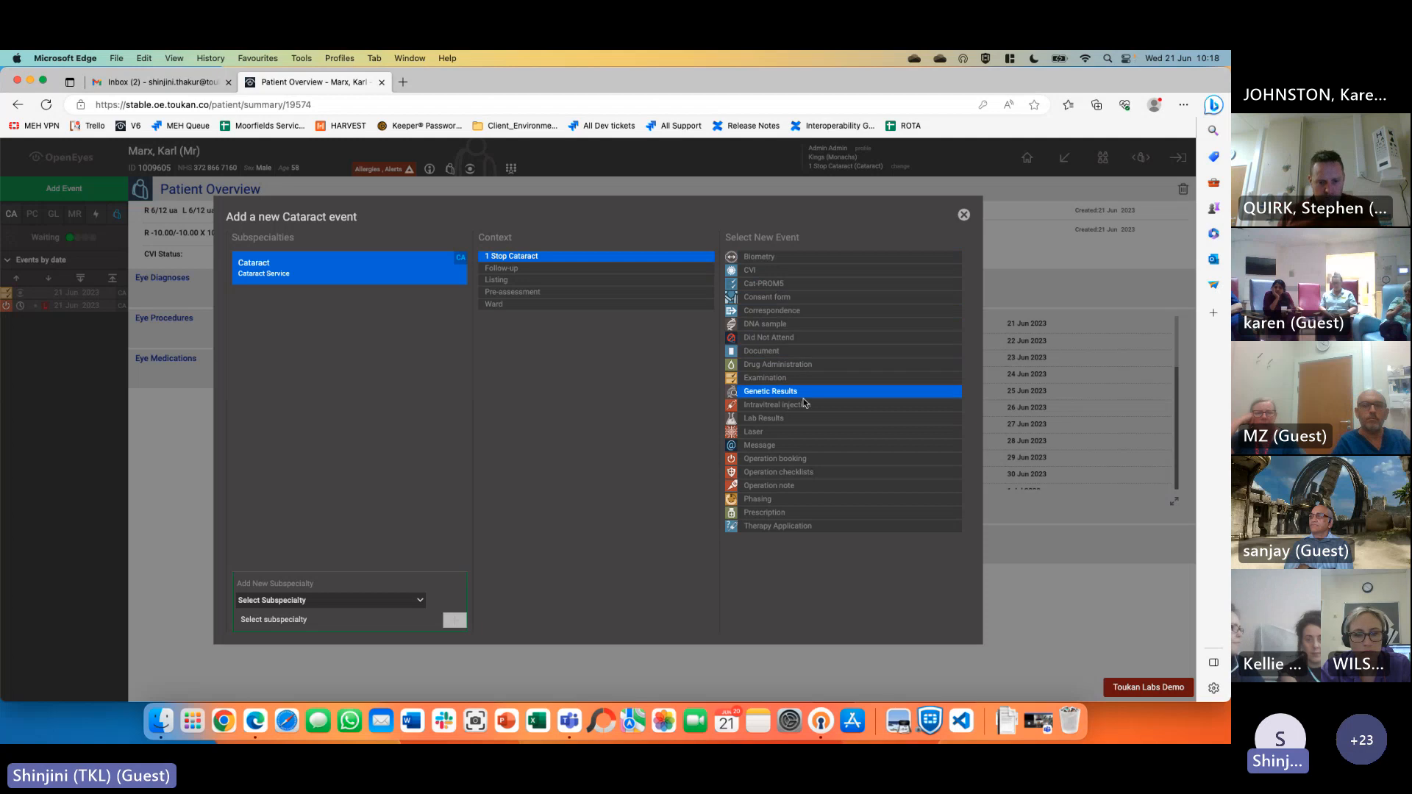
# Create a new prescription and add Prednisolone 1% eye drops to it
pyautogui.click(801, 520)
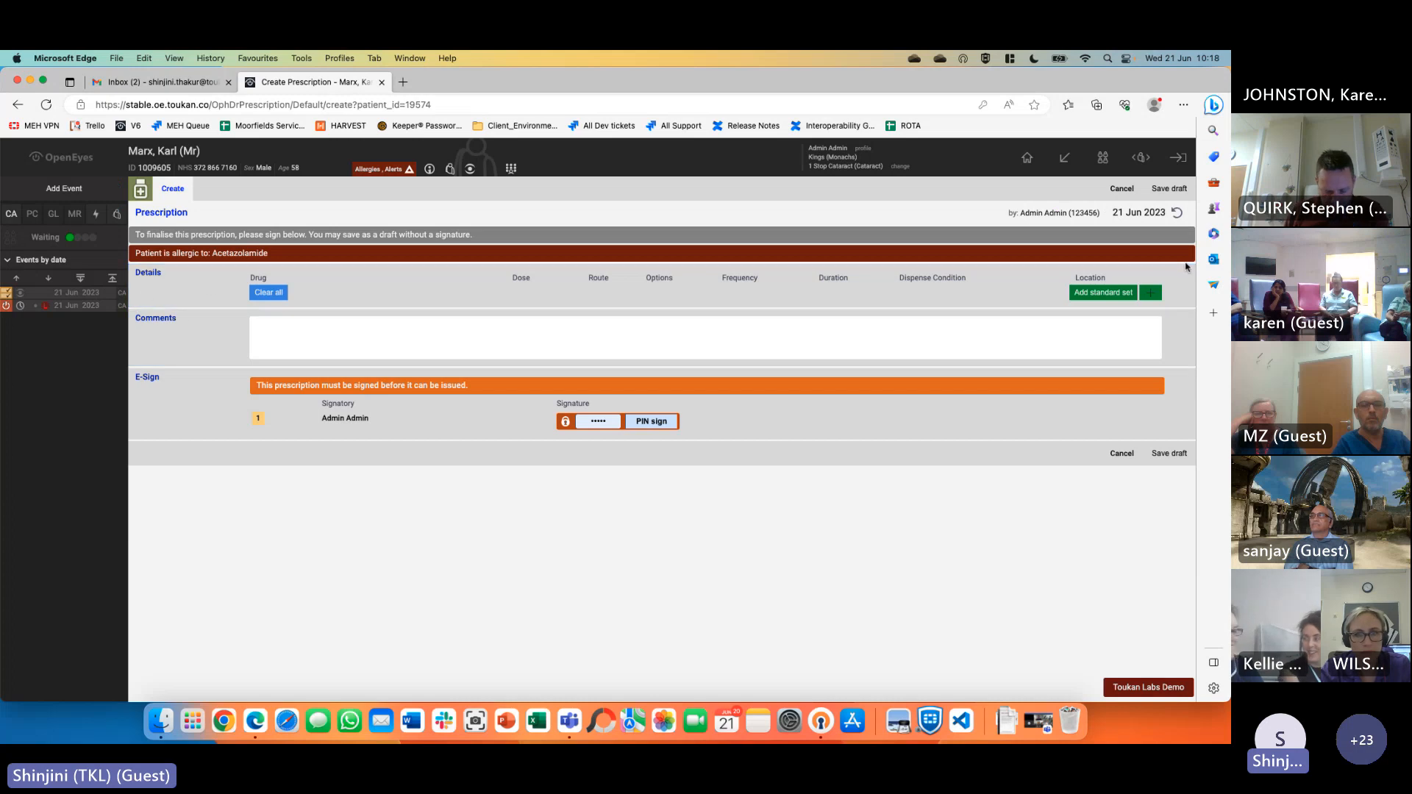
pyautogui.click(1157, 295)
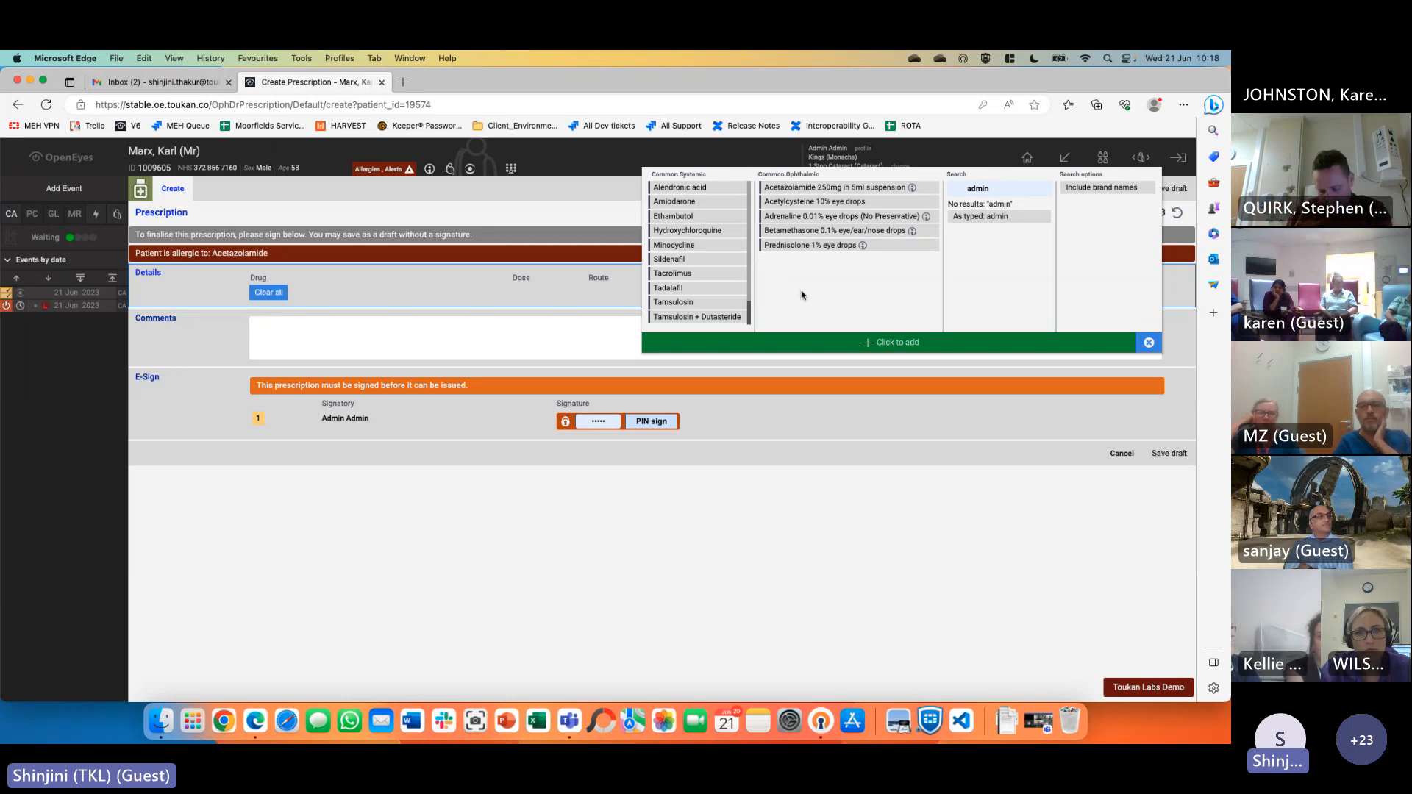
pyautogui.click(825, 246)
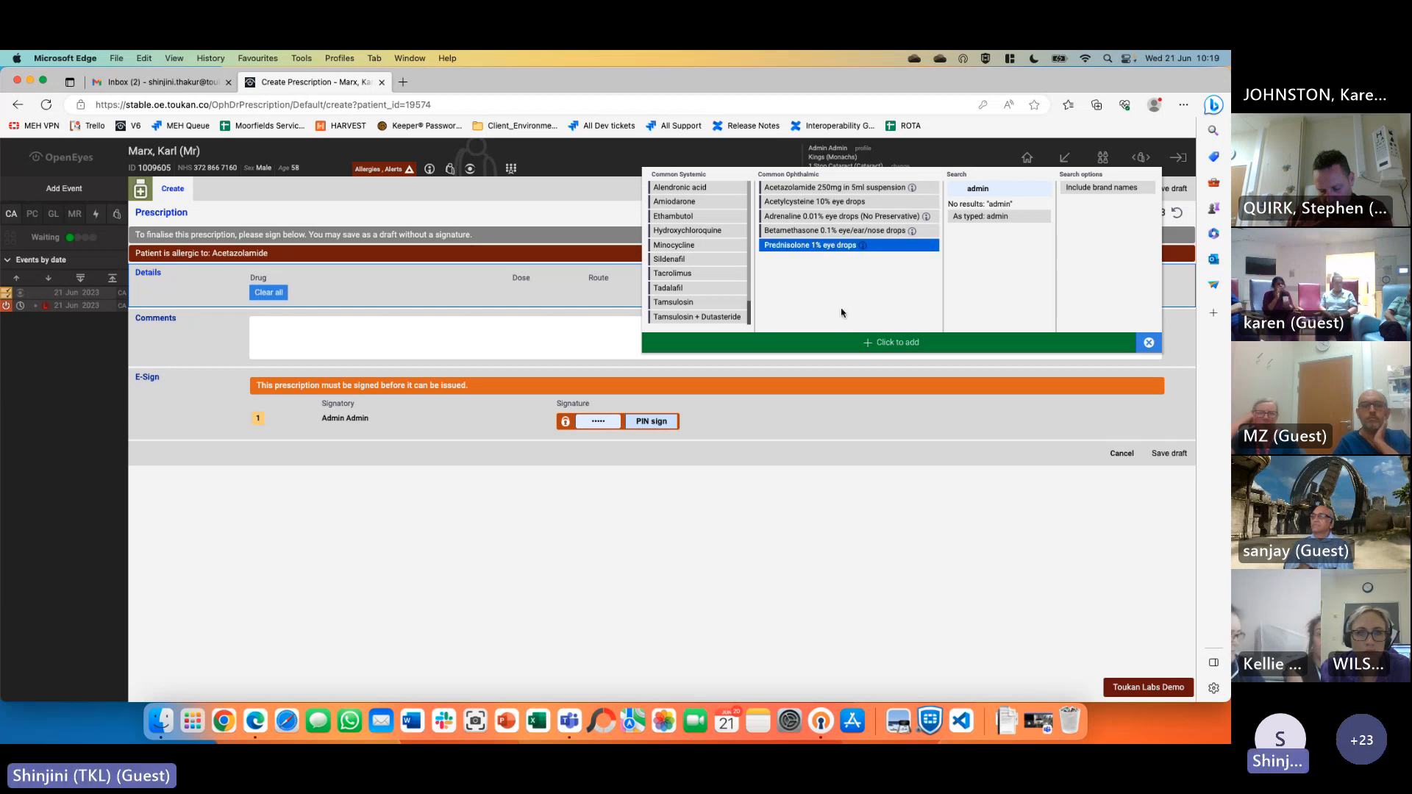
pyautogui.click(862, 344)
# Set the drops to right eye, four times a day, for 1 day, hospital to supply
pyautogui.click(778, 297)
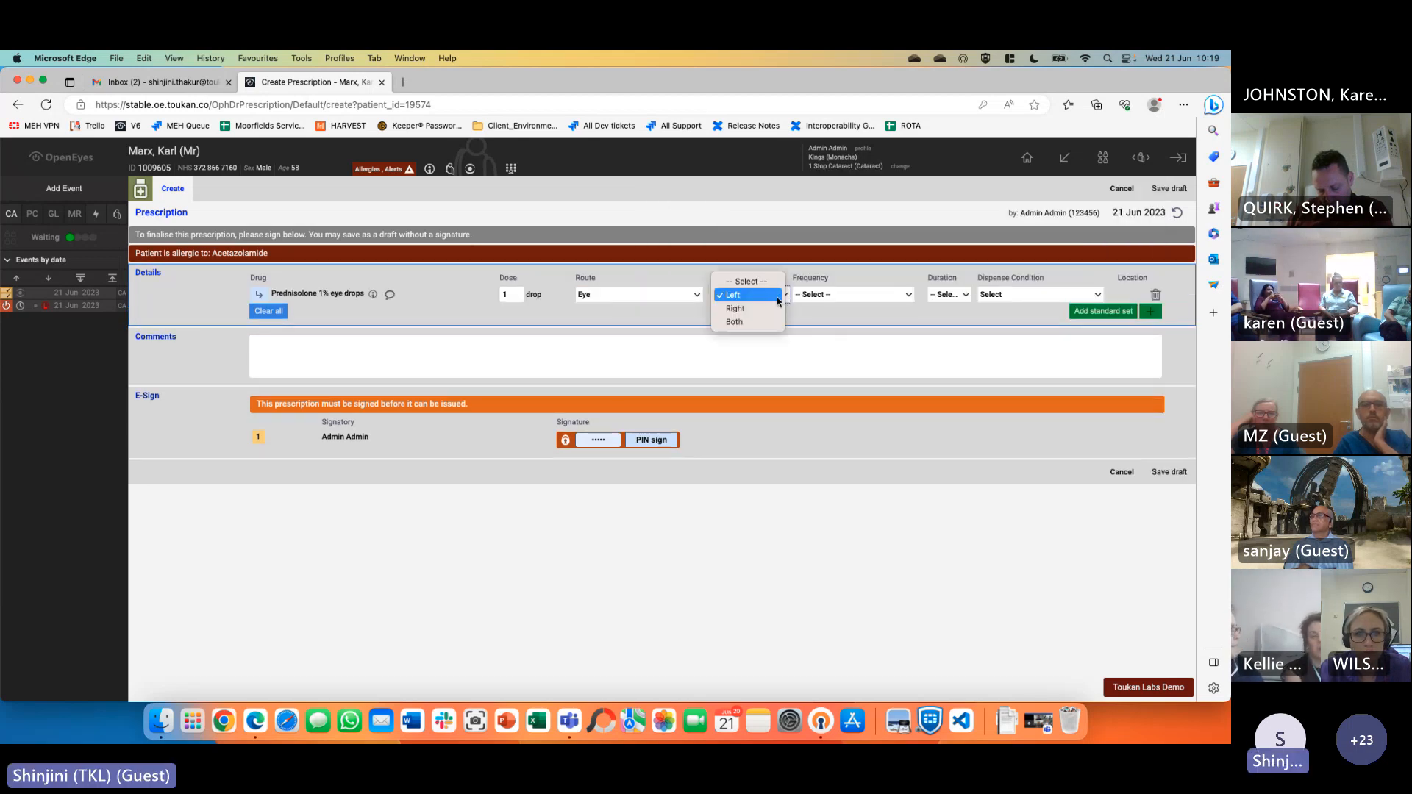
pyautogui.click(736, 308)
pyautogui.click(848, 296)
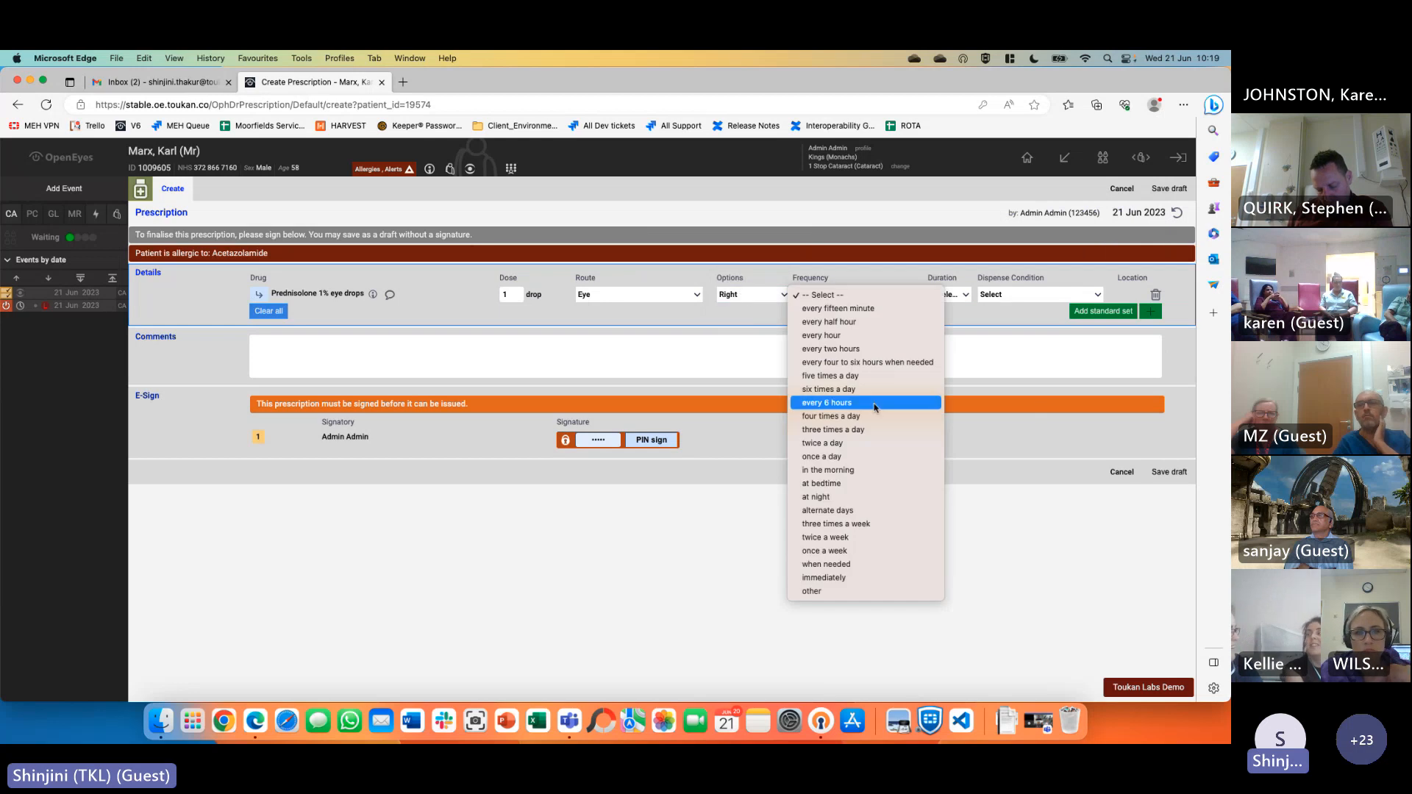
pyautogui.click(831, 416)
pyautogui.click(953, 298)
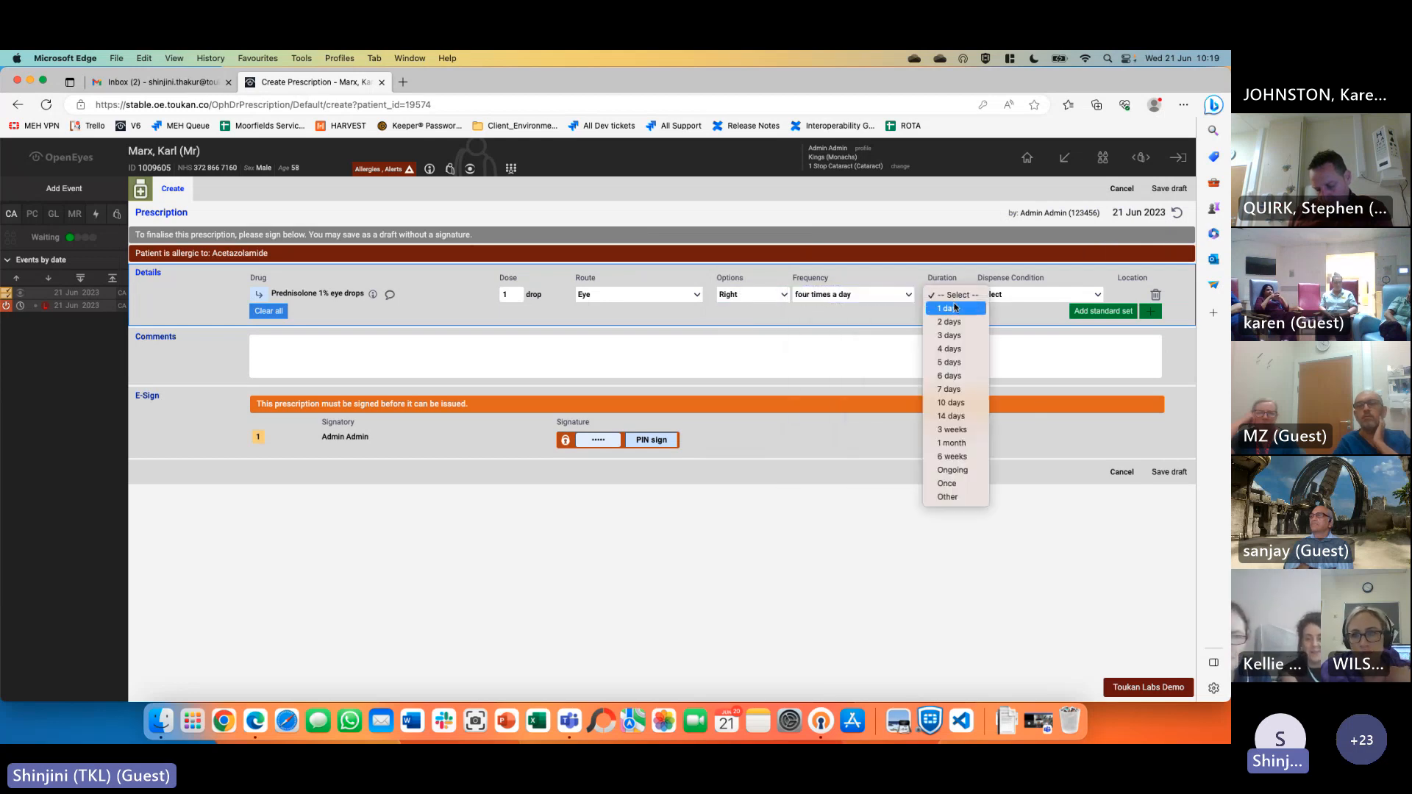
pyautogui.click(977, 299)
pyautogui.click(1028, 295)
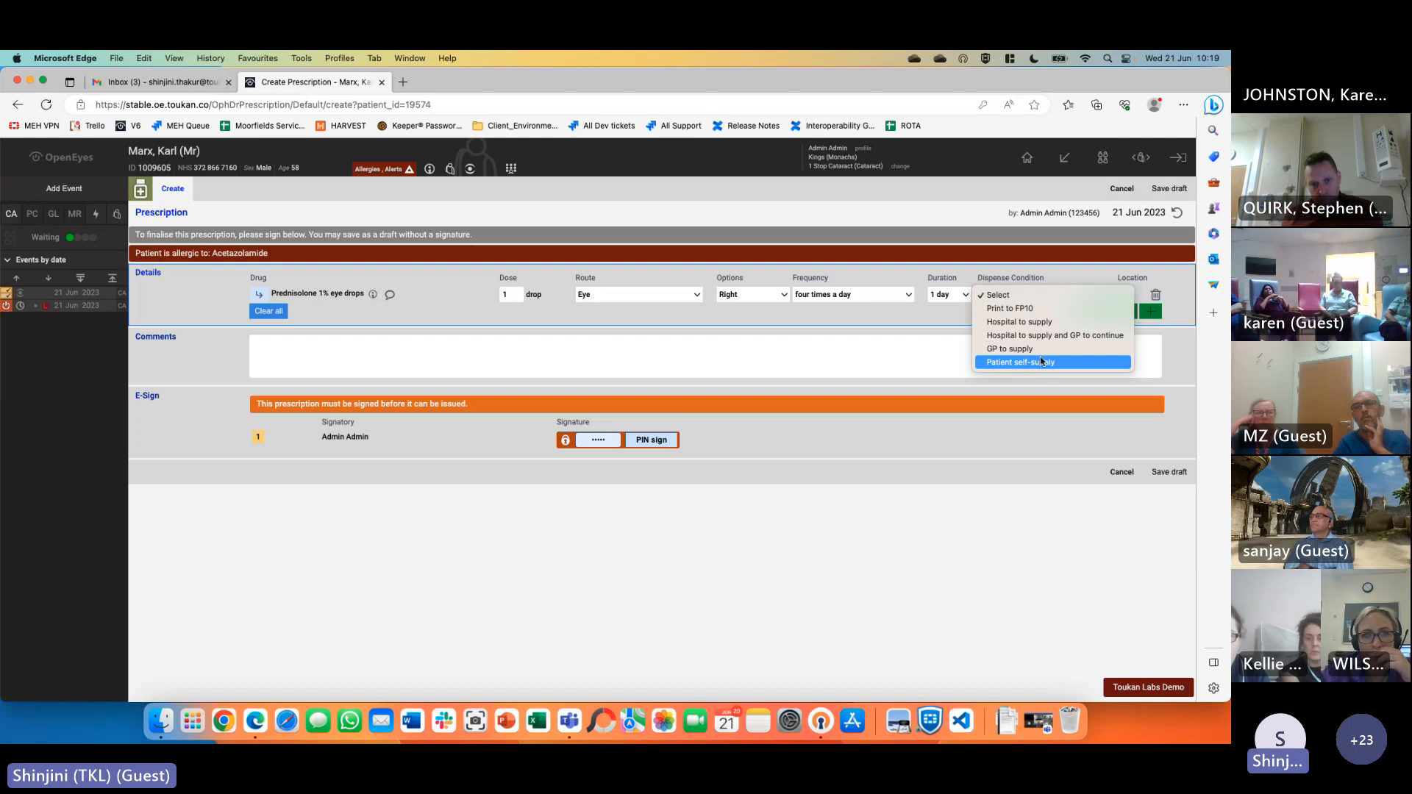
pyautogui.click(1041, 323)
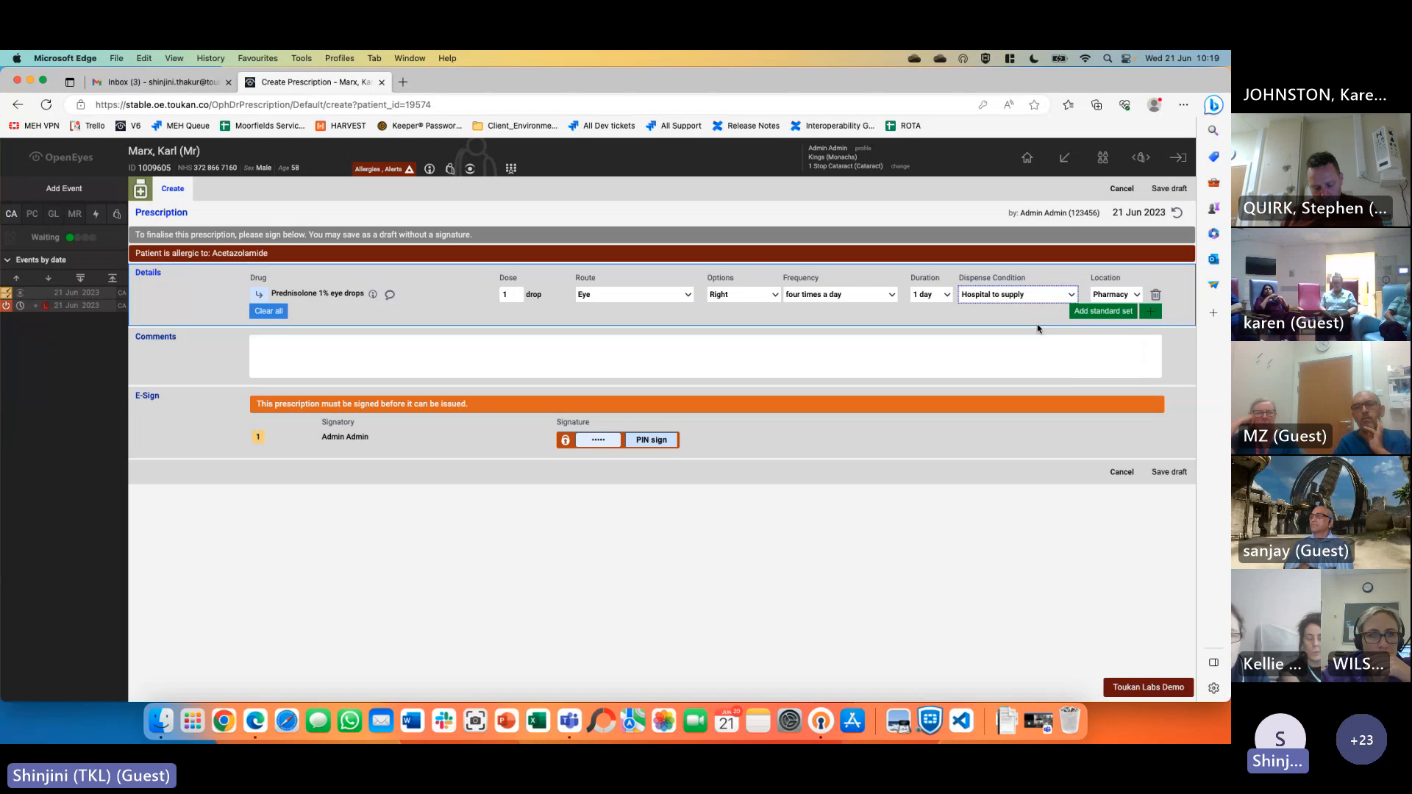
pyautogui.click(1000, 354)
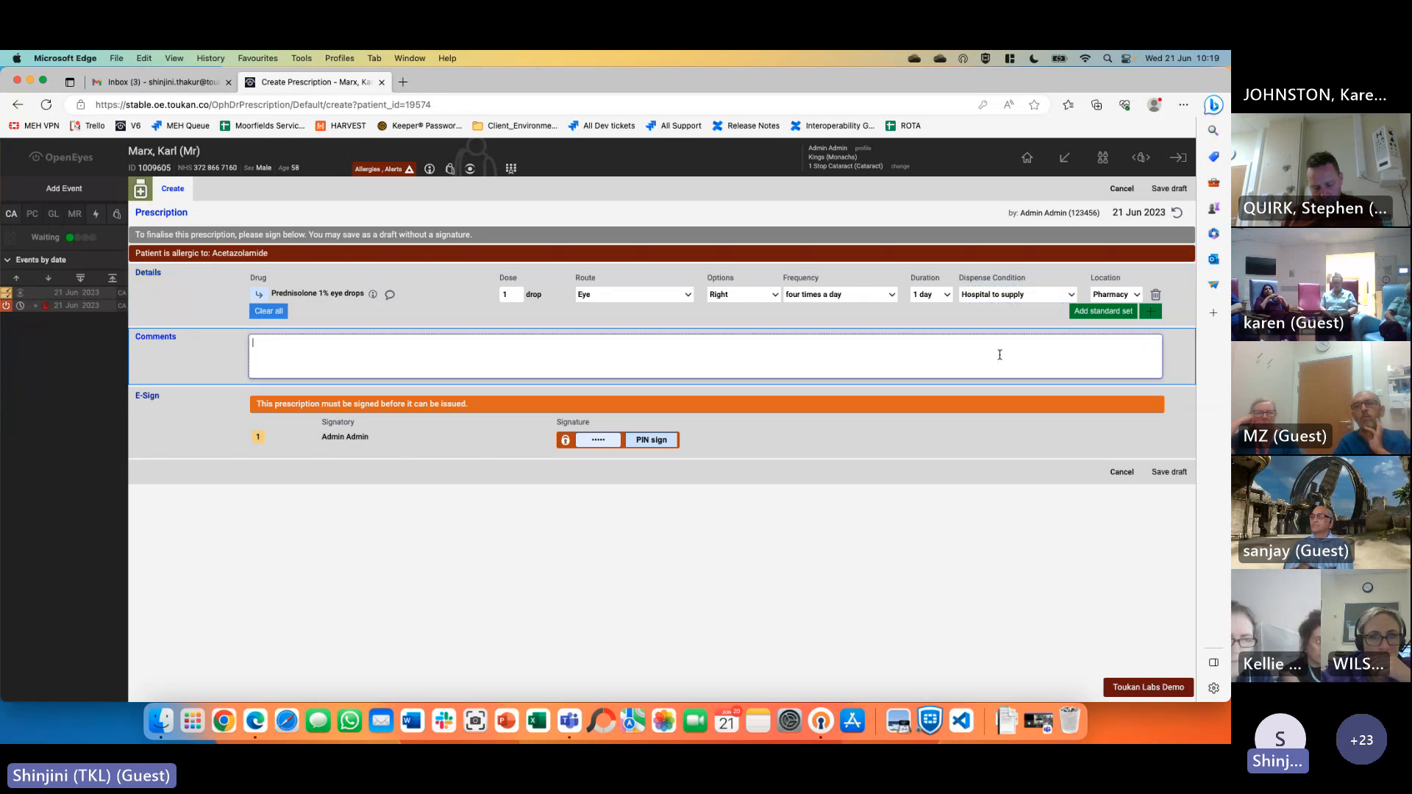
# Clear the prefilled signing PIN and dismiss the saved password suggestions
pyautogui.click(597, 440)
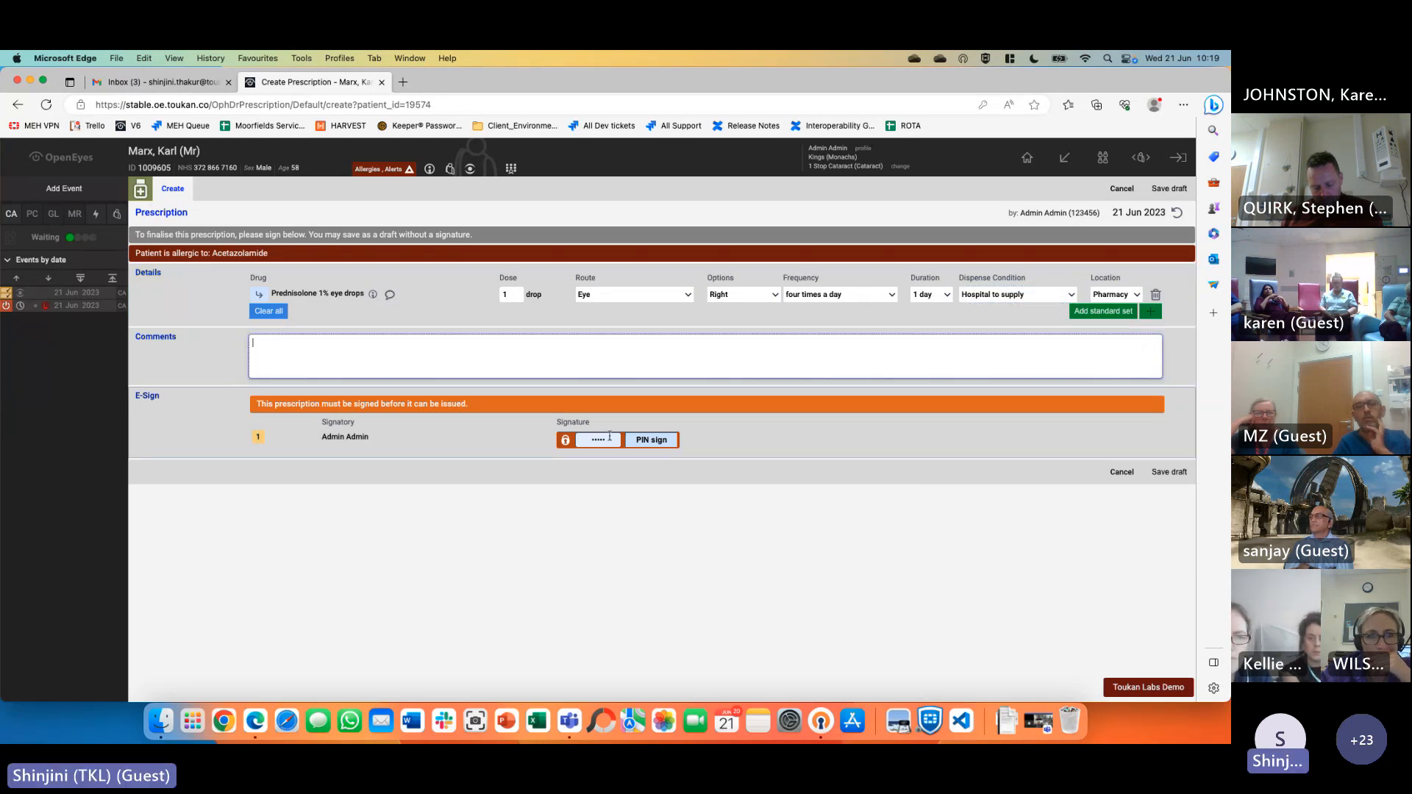
pyautogui.press('BackSpace')
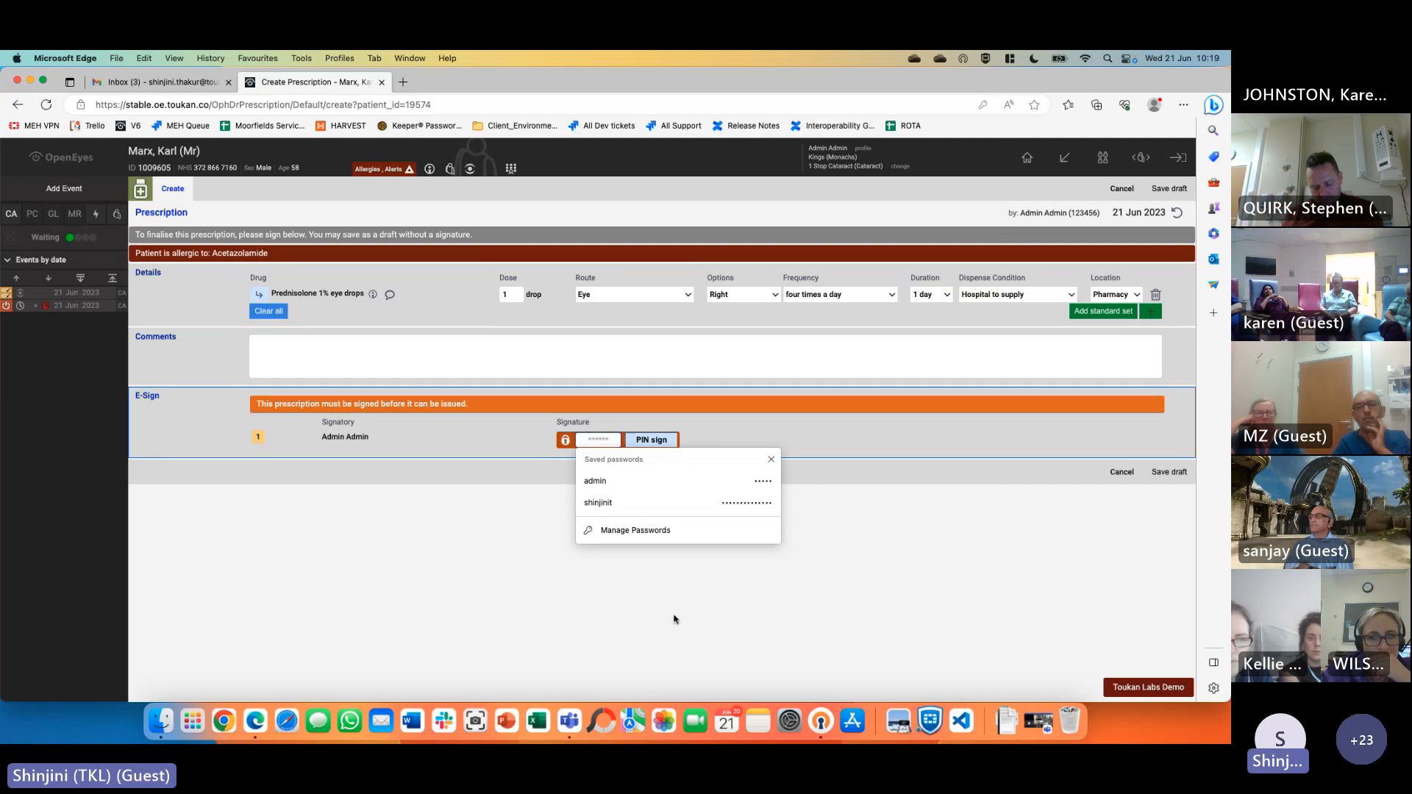
pyautogui.click(675, 616)
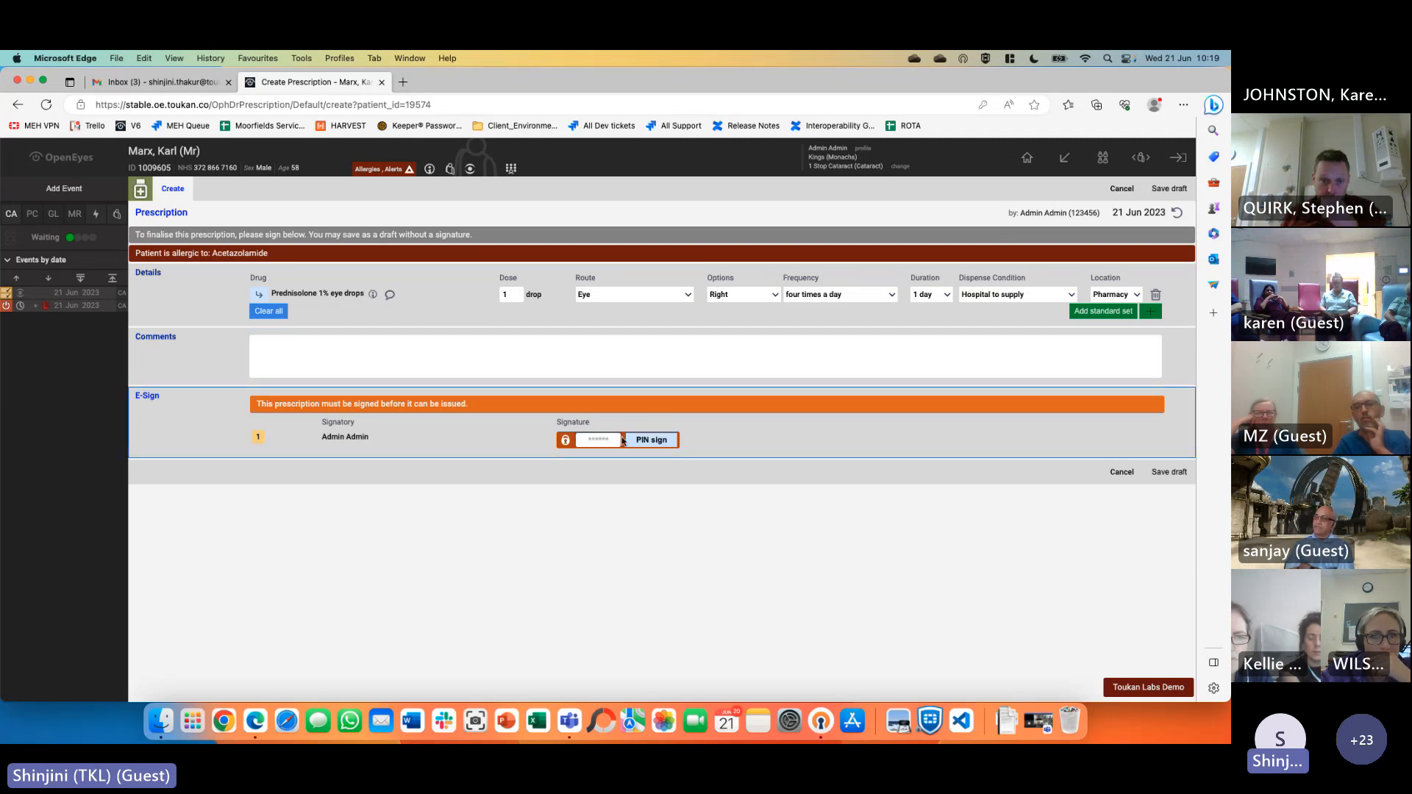
pyautogui.click(369, 484)
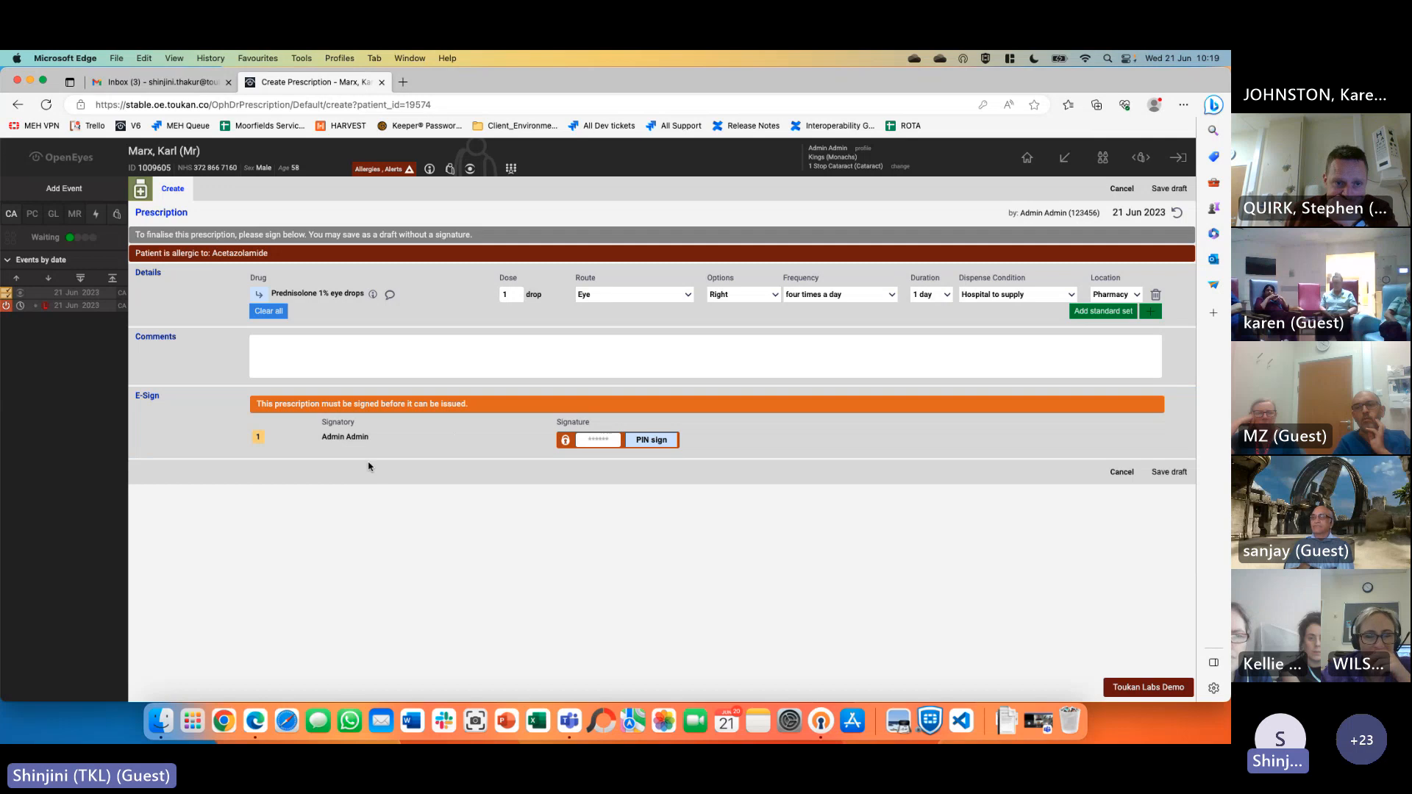
# Enlarge the page content twice through the browser's options menu
pyautogui.rightClick(863, 150)
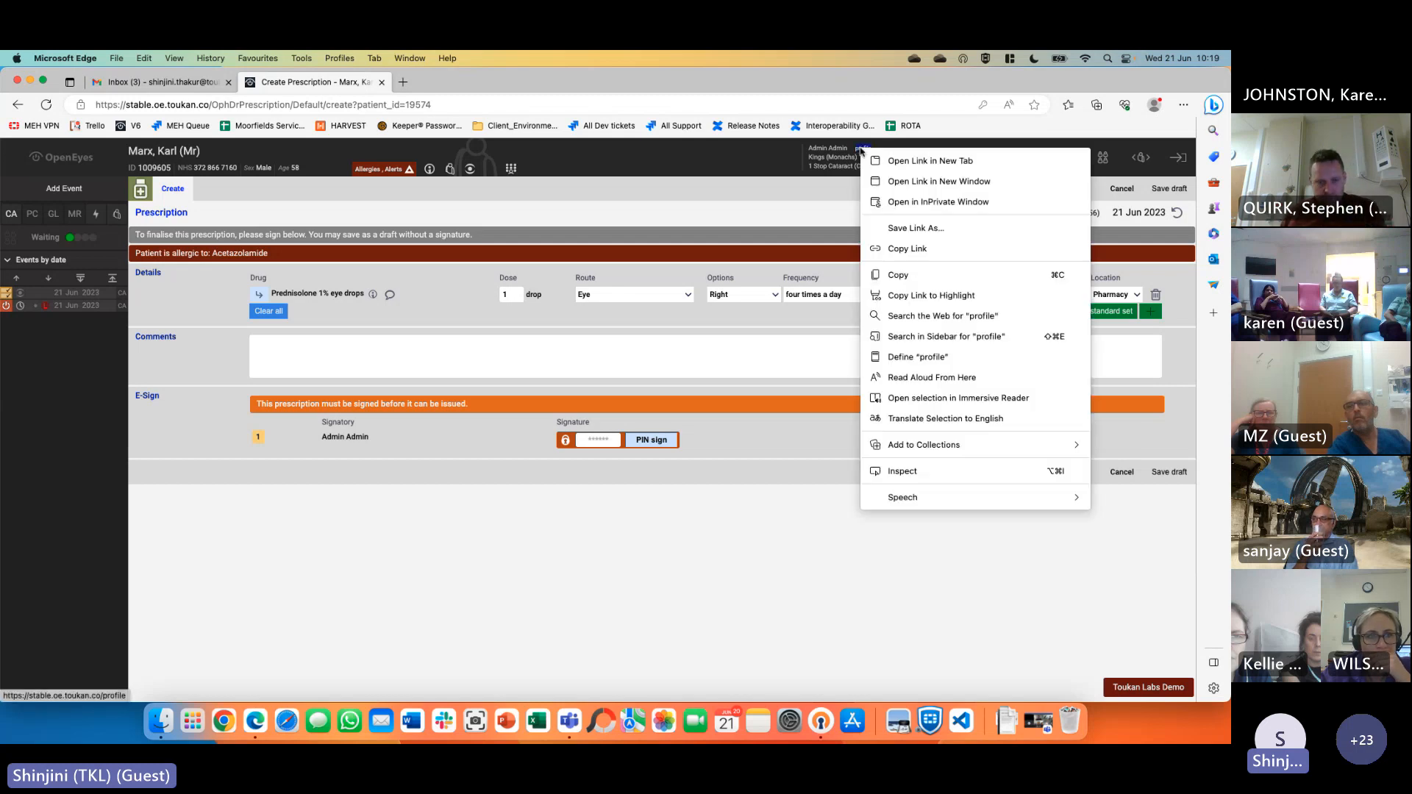
pyautogui.click(805, 179)
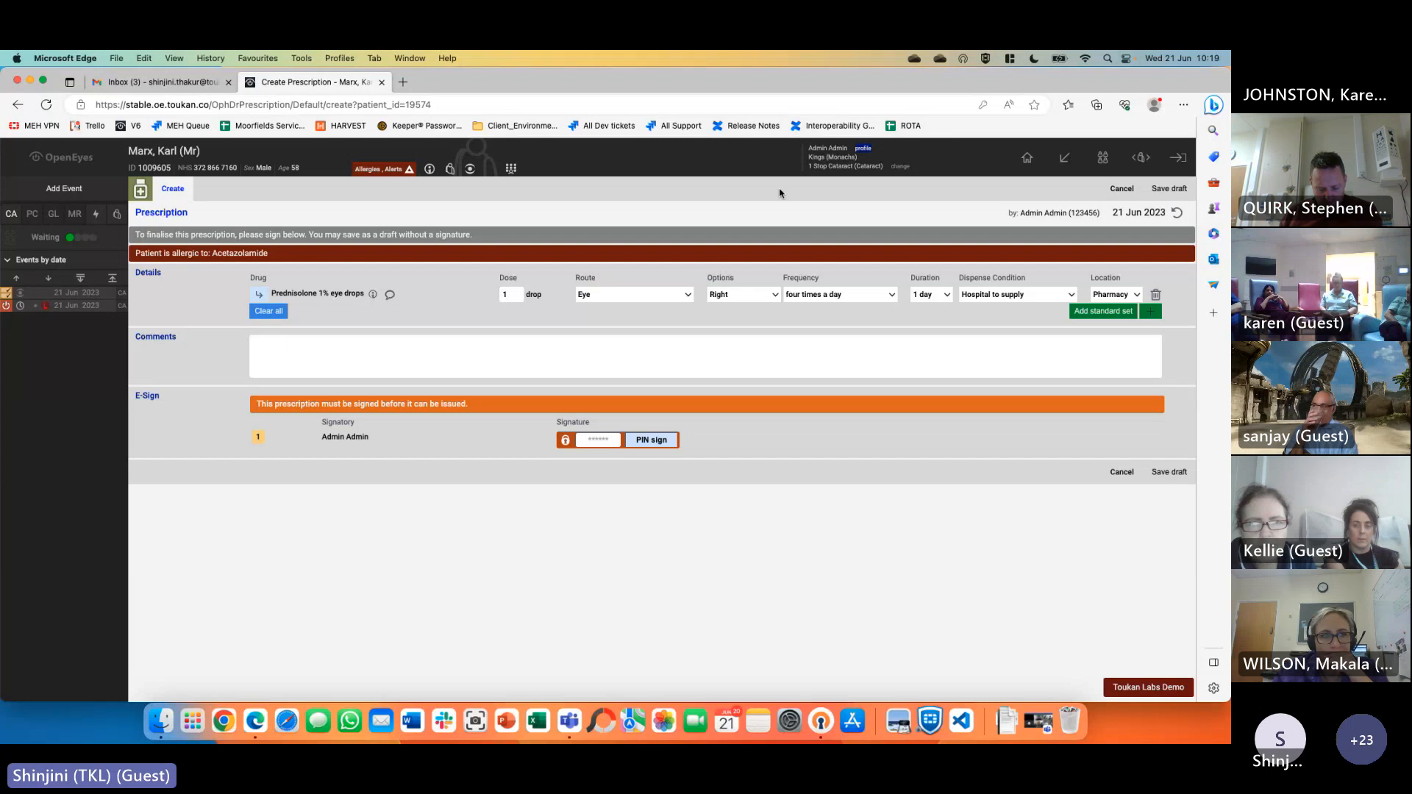
pyautogui.click(1183, 105)
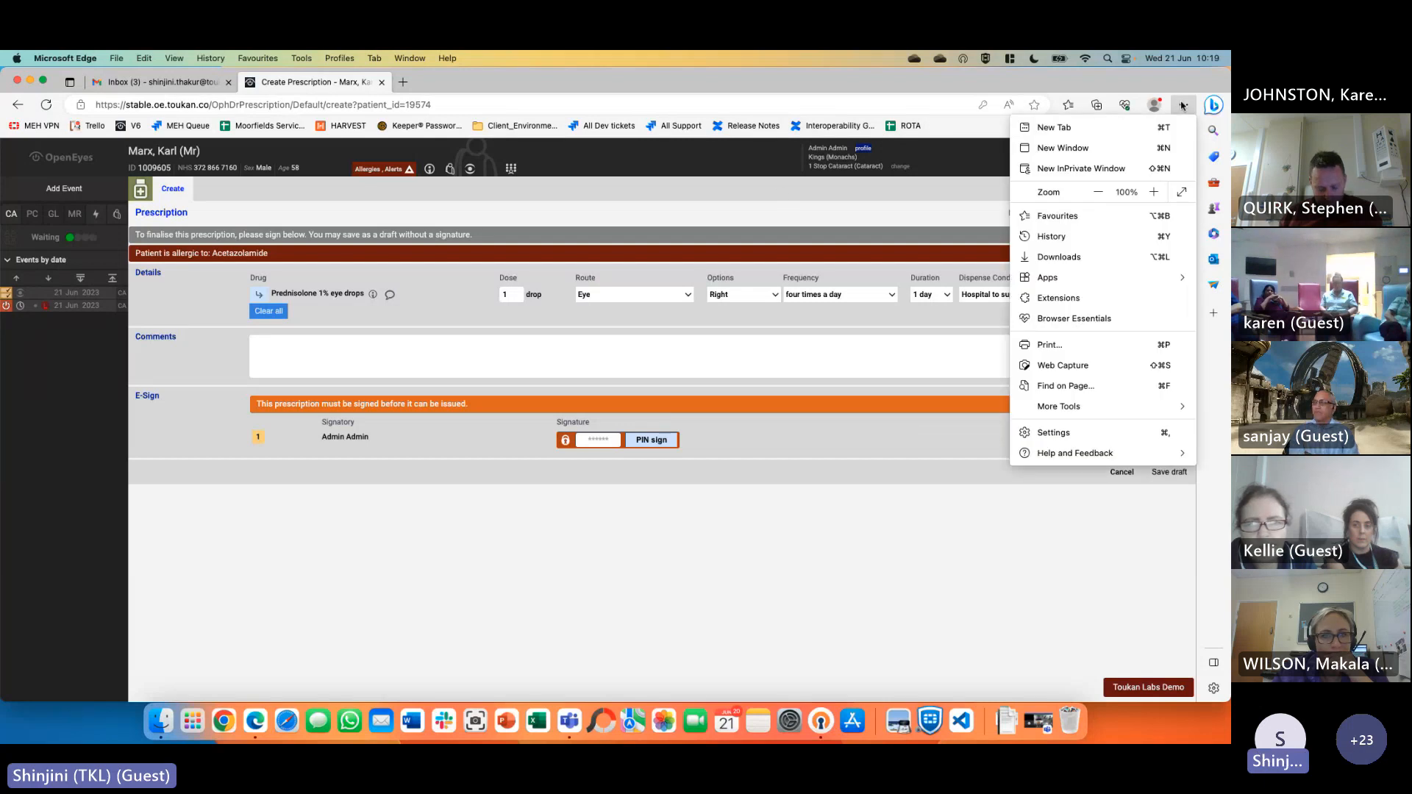
pyautogui.click(1153, 193)
pyautogui.click(1153, 194)
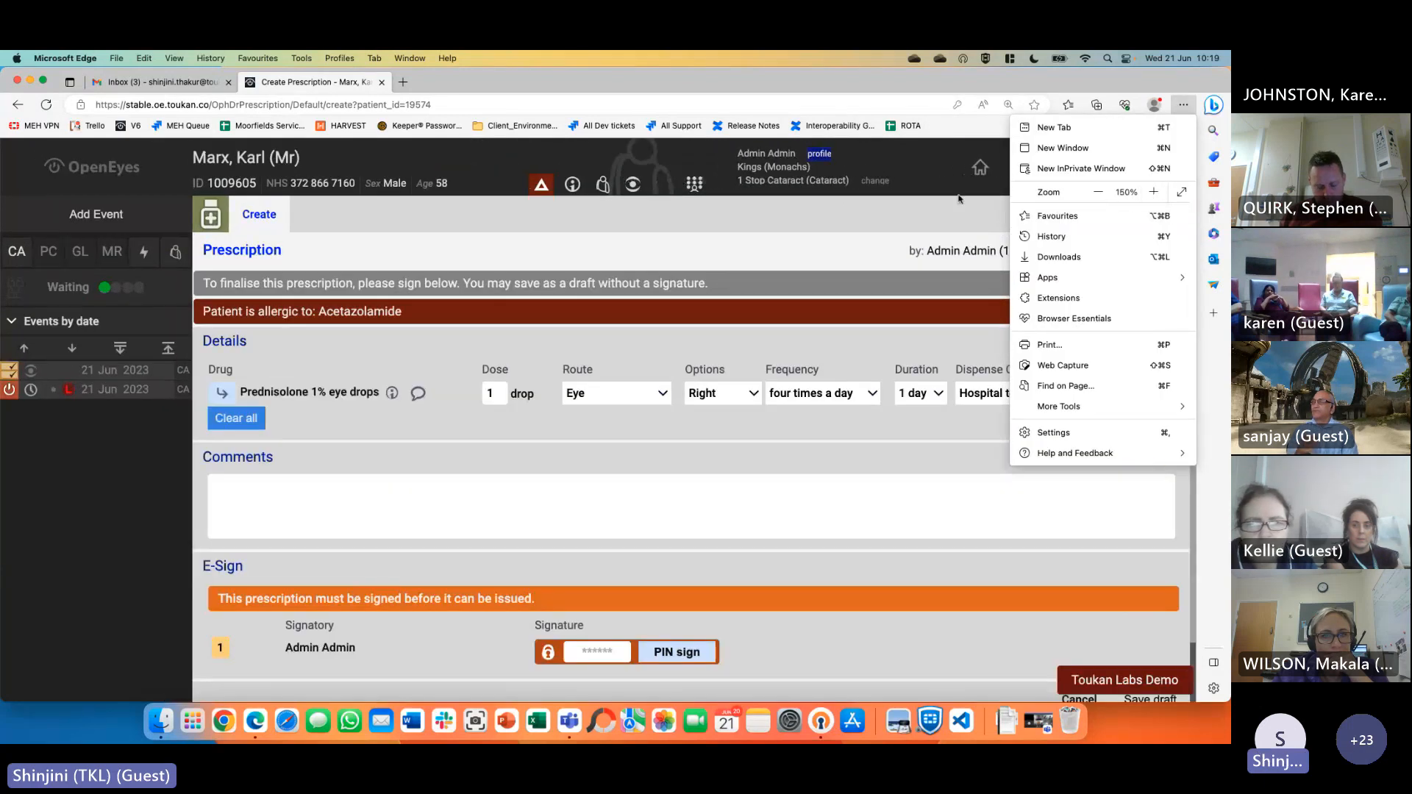
pyautogui.click(849, 217)
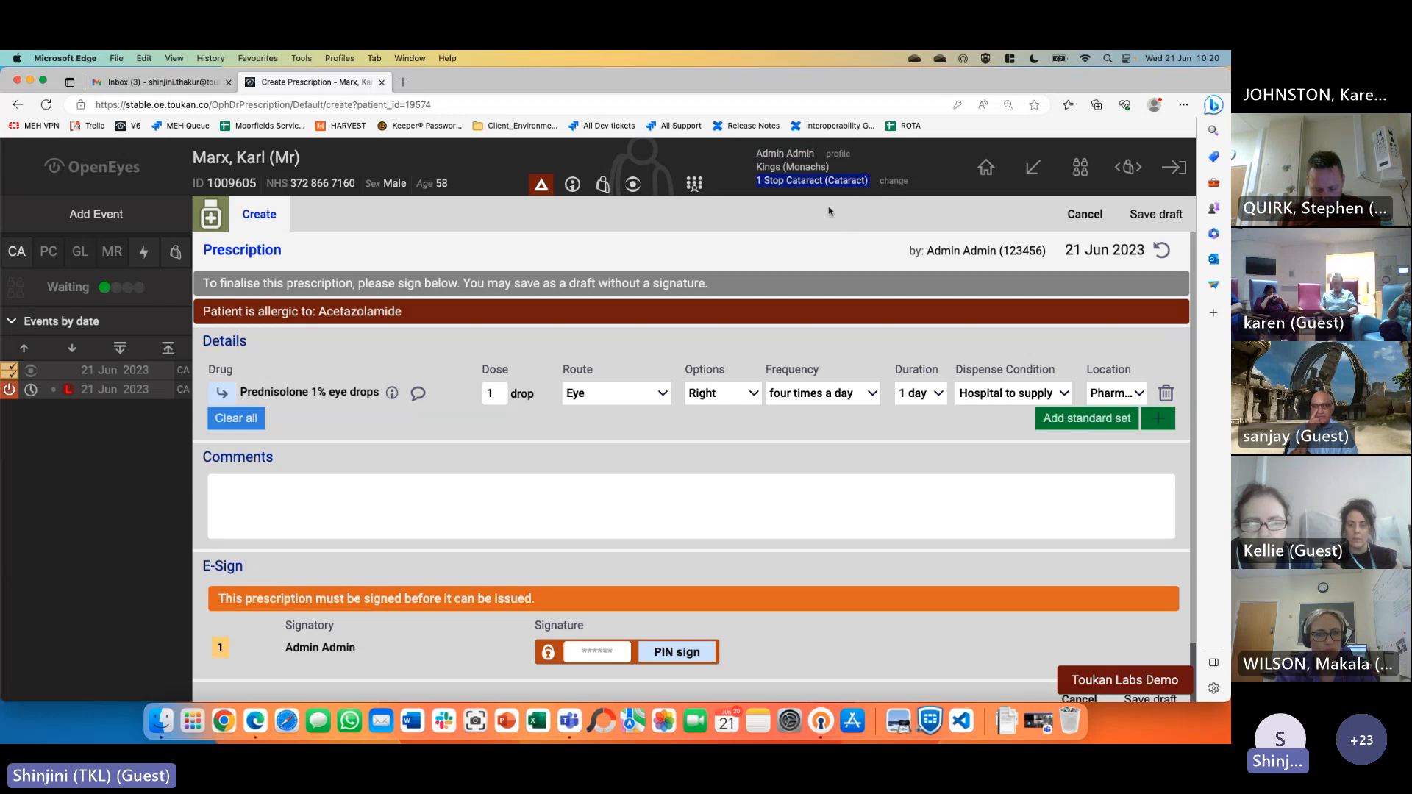
# Open the user profile link in a new tab while staying on the prescription form
pyautogui.click(837, 156)
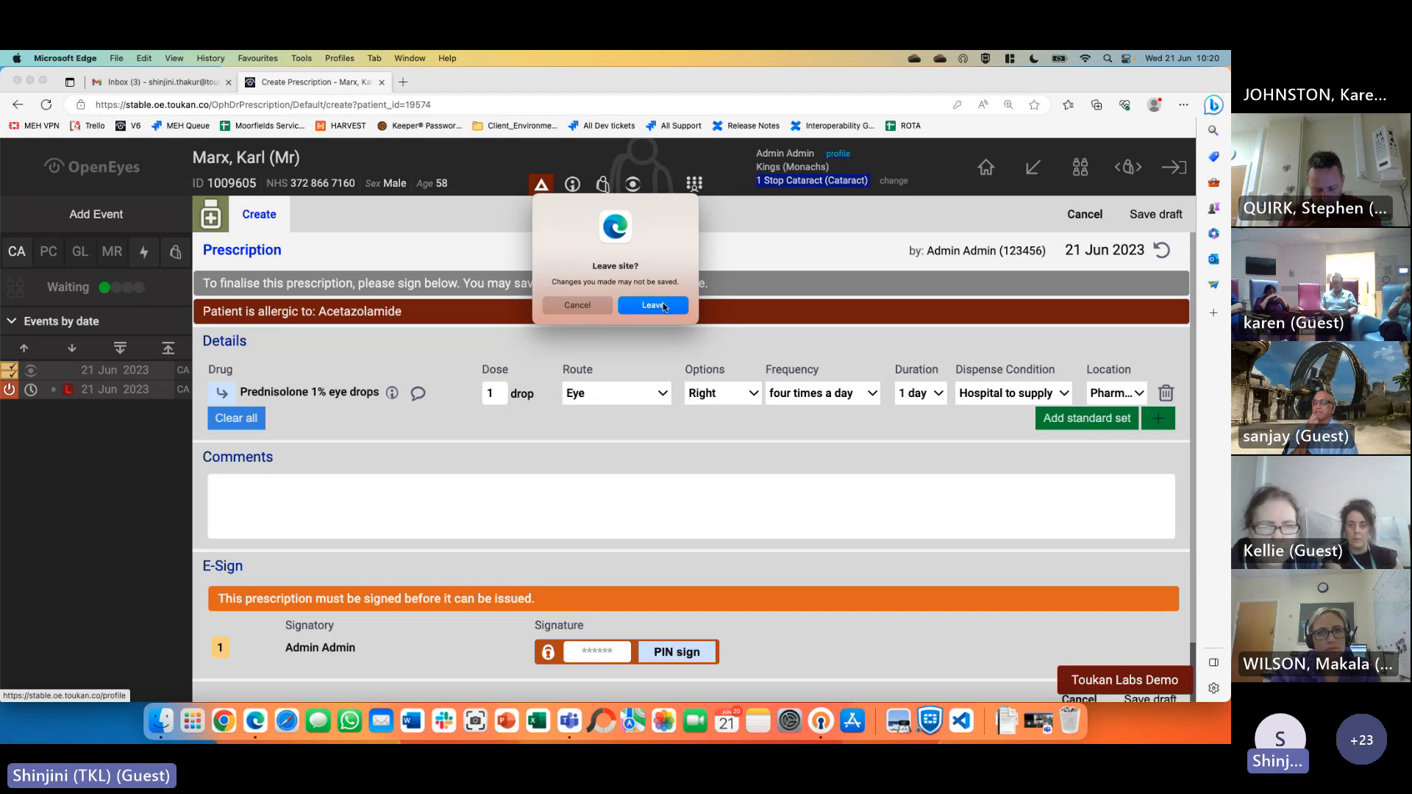
pyautogui.press('Escape')
pyautogui.rightClick(844, 156)
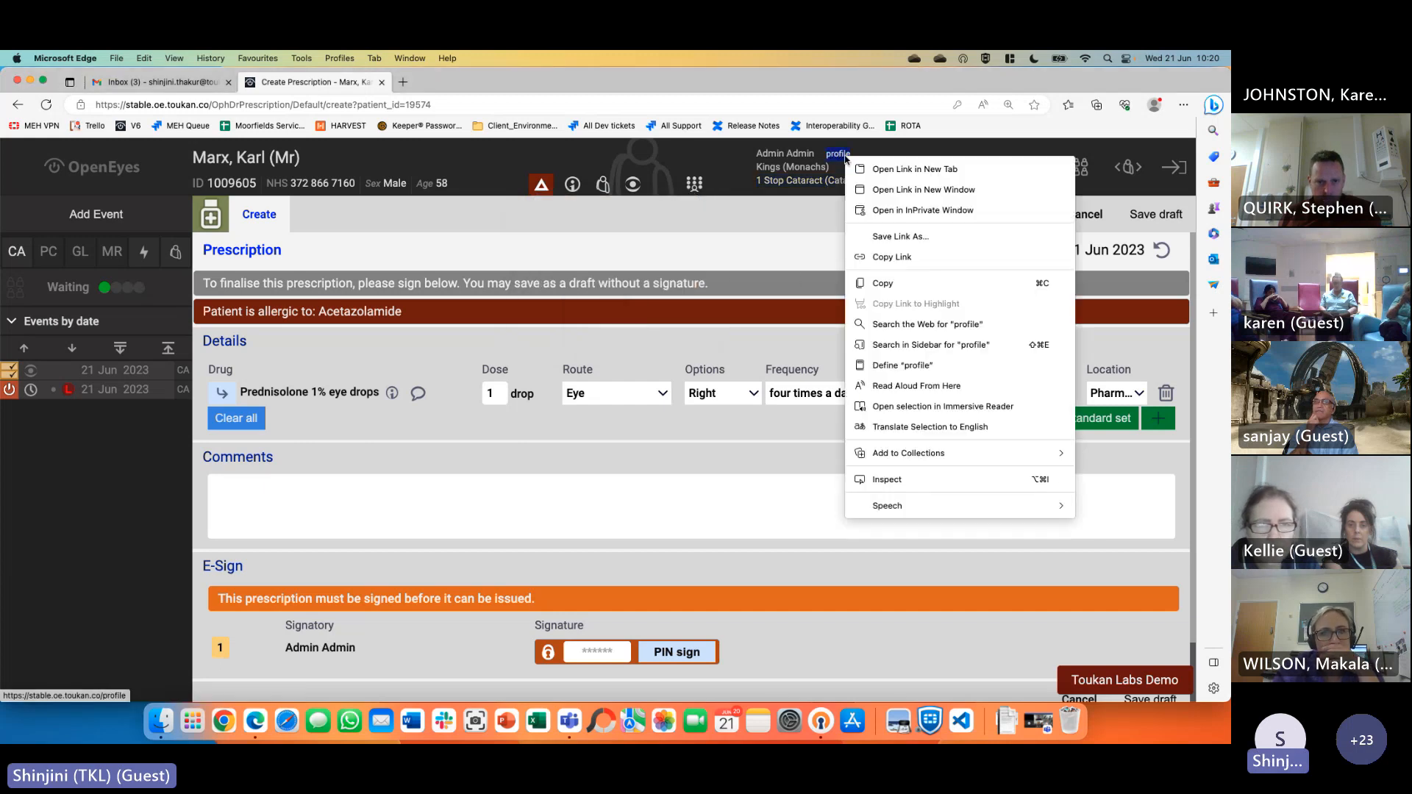
pyautogui.click(878, 171)
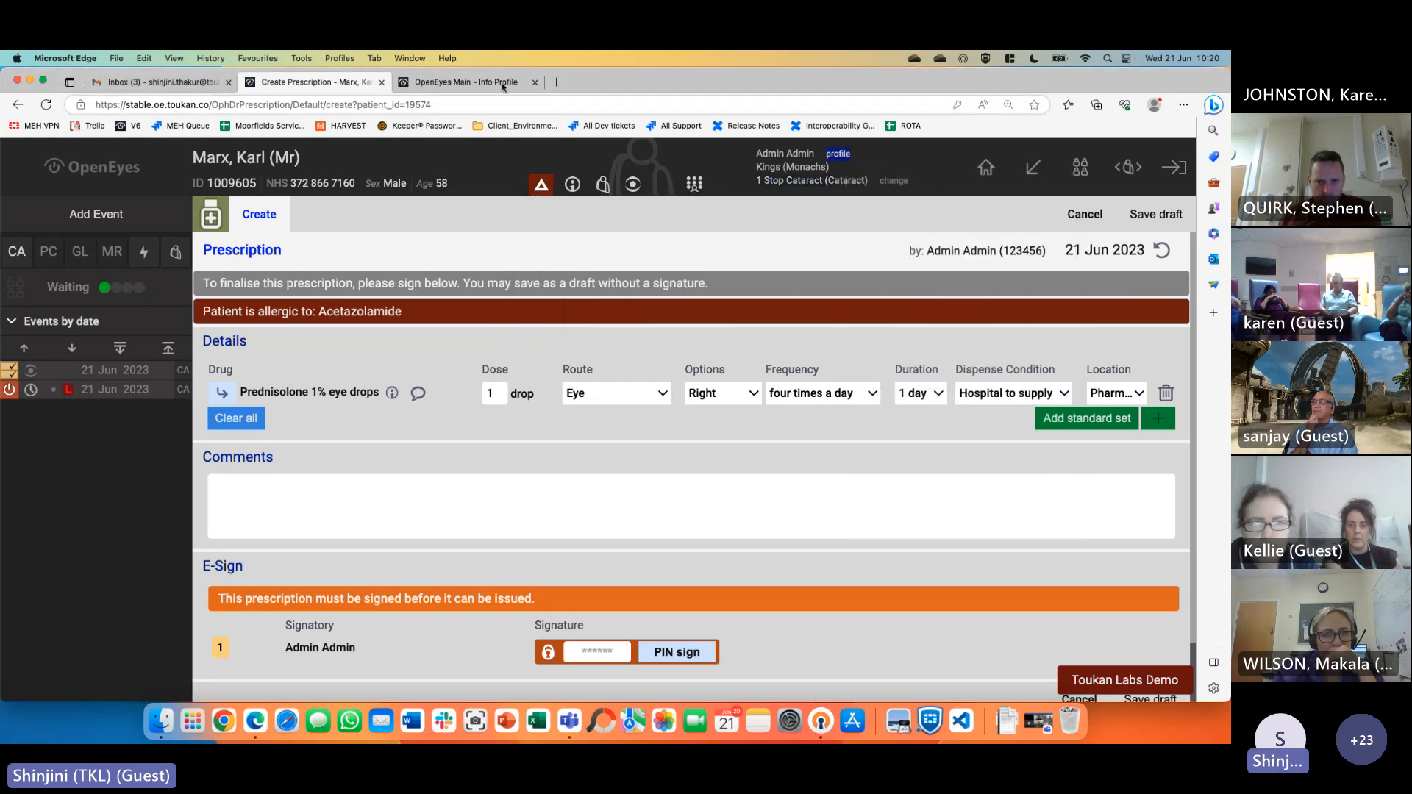
pyautogui.click(506, 87)
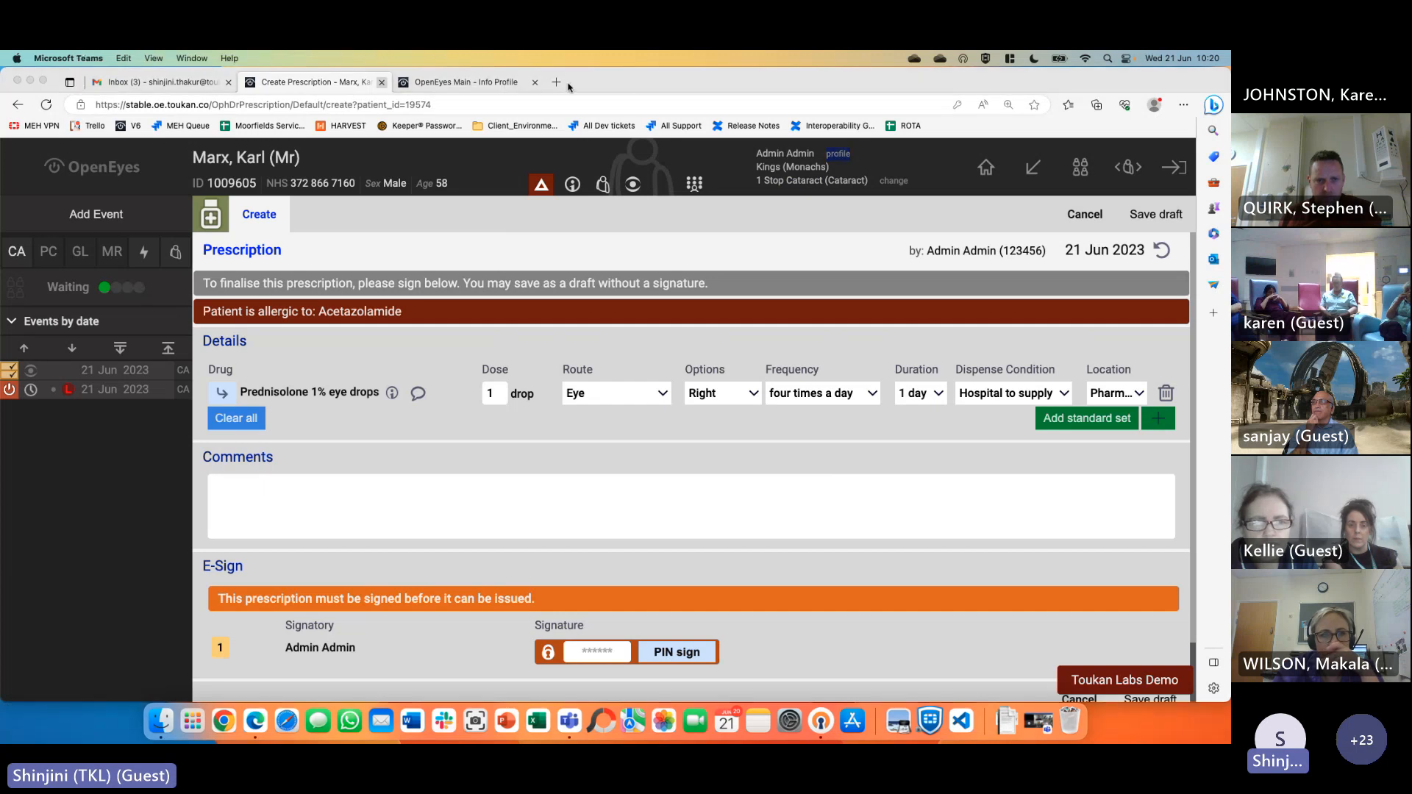
pyautogui.click(834, 89)
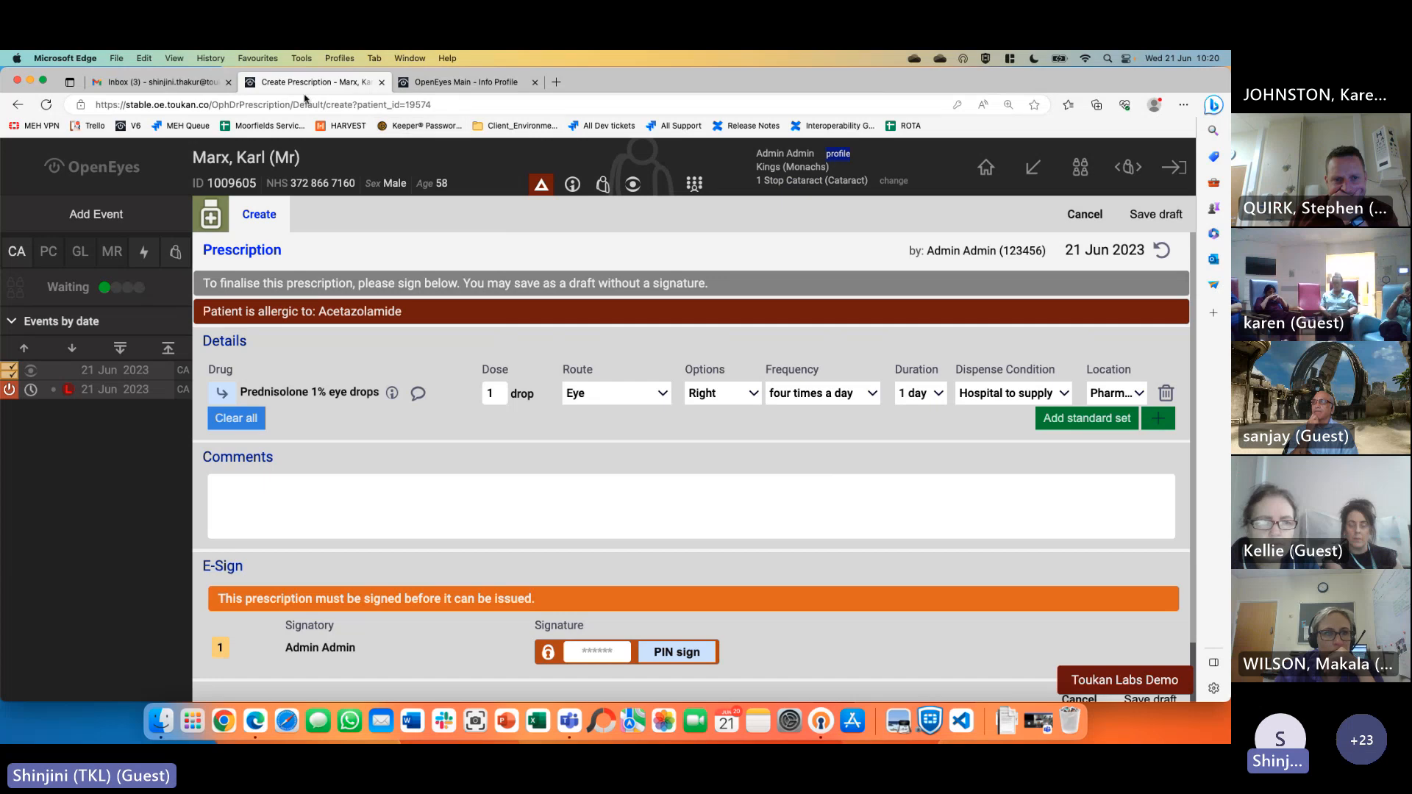
pyautogui.moveTo(1129, 86); pyautogui.dragTo(1081, 77)
# On the profile's Signature page, draw a new signature replacing TESTING and save it
pyautogui.click(459, 99)
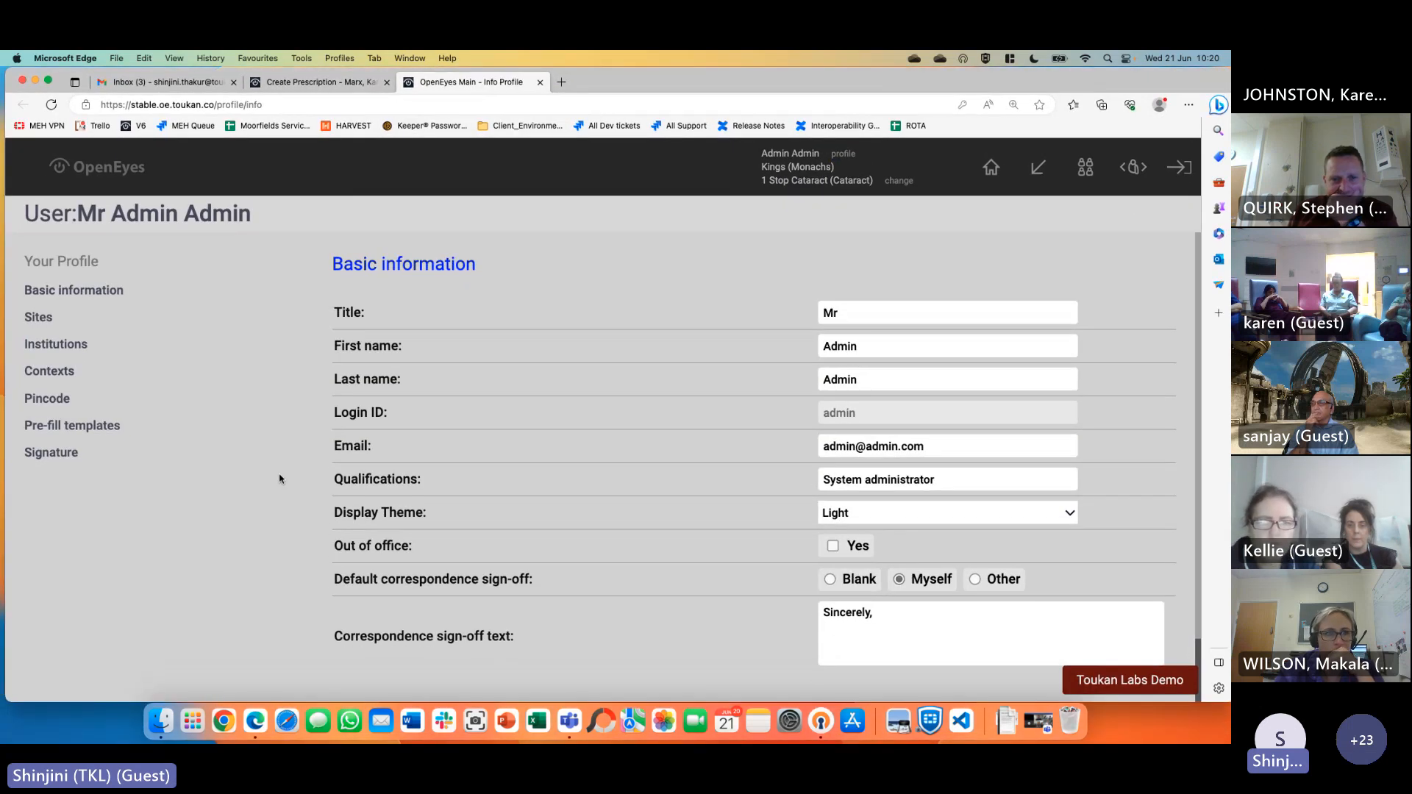
pyautogui.click(50, 453)
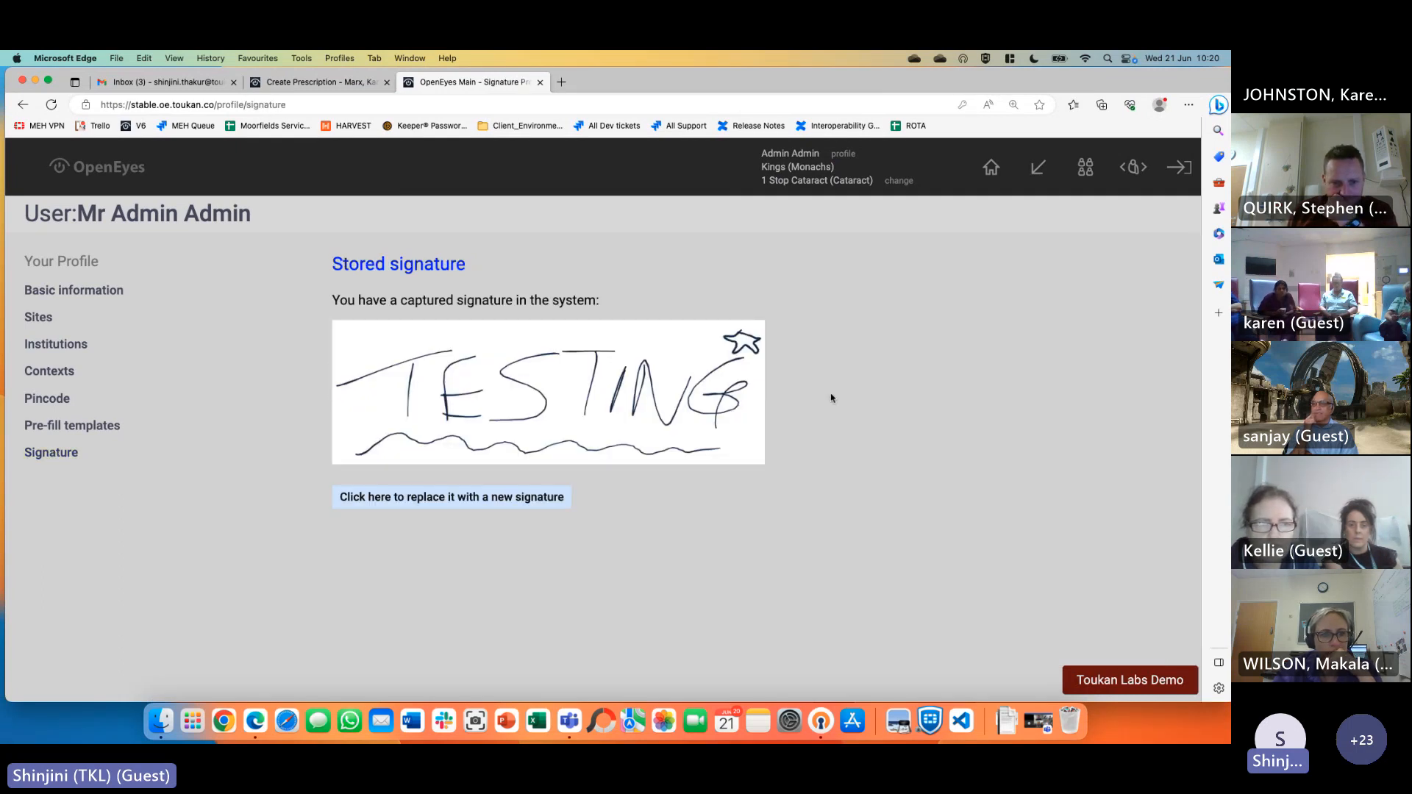
pyautogui.click(452, 498)
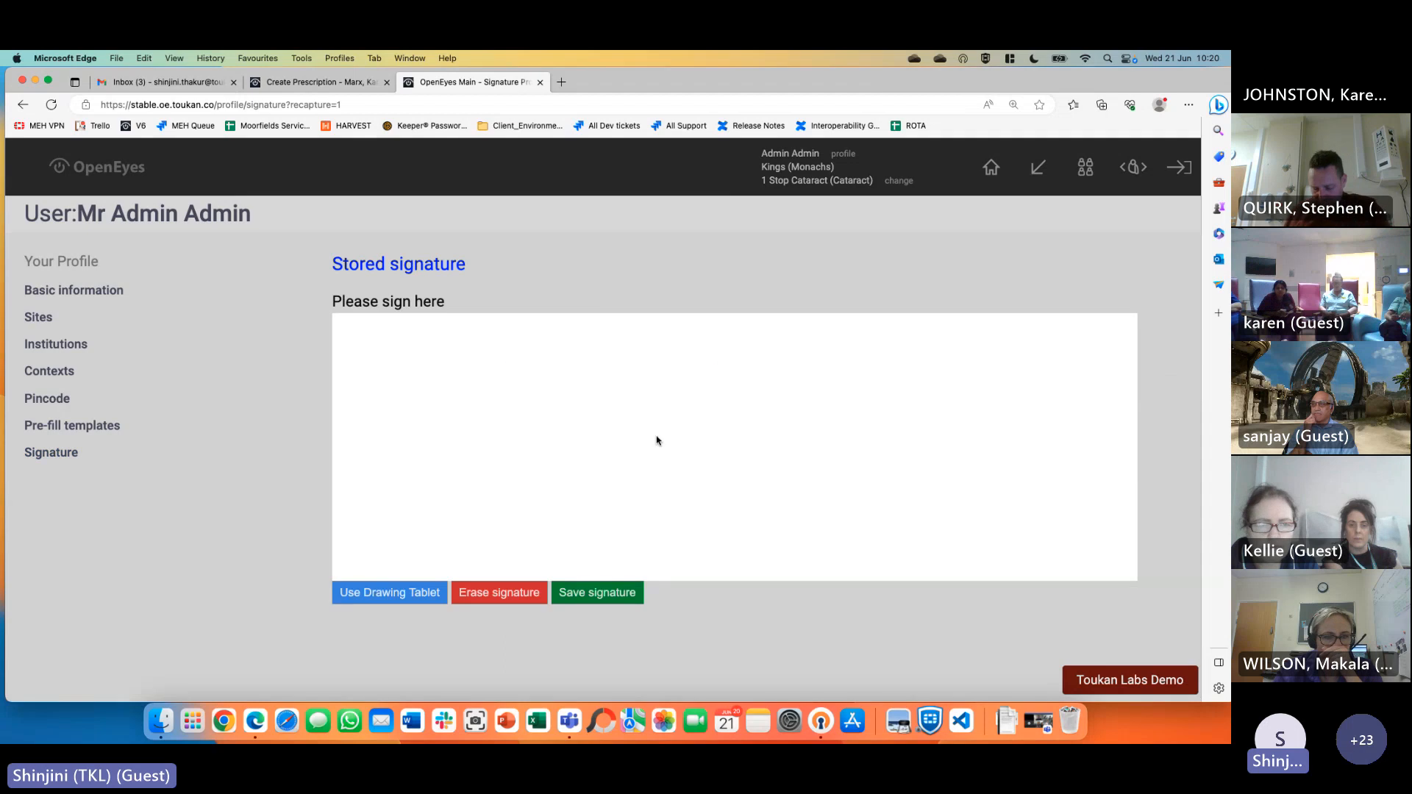
pyautogui.moveTo(469, 371)
pyautogui.mouseDown()
pyautogui.moveTo(450, 472)
pyautogui.moveTo(515, 460)
pyautogui.moveTo(552, 434)
pyautogui.moveTo(800, 459)
pyautogui.mouseUp()
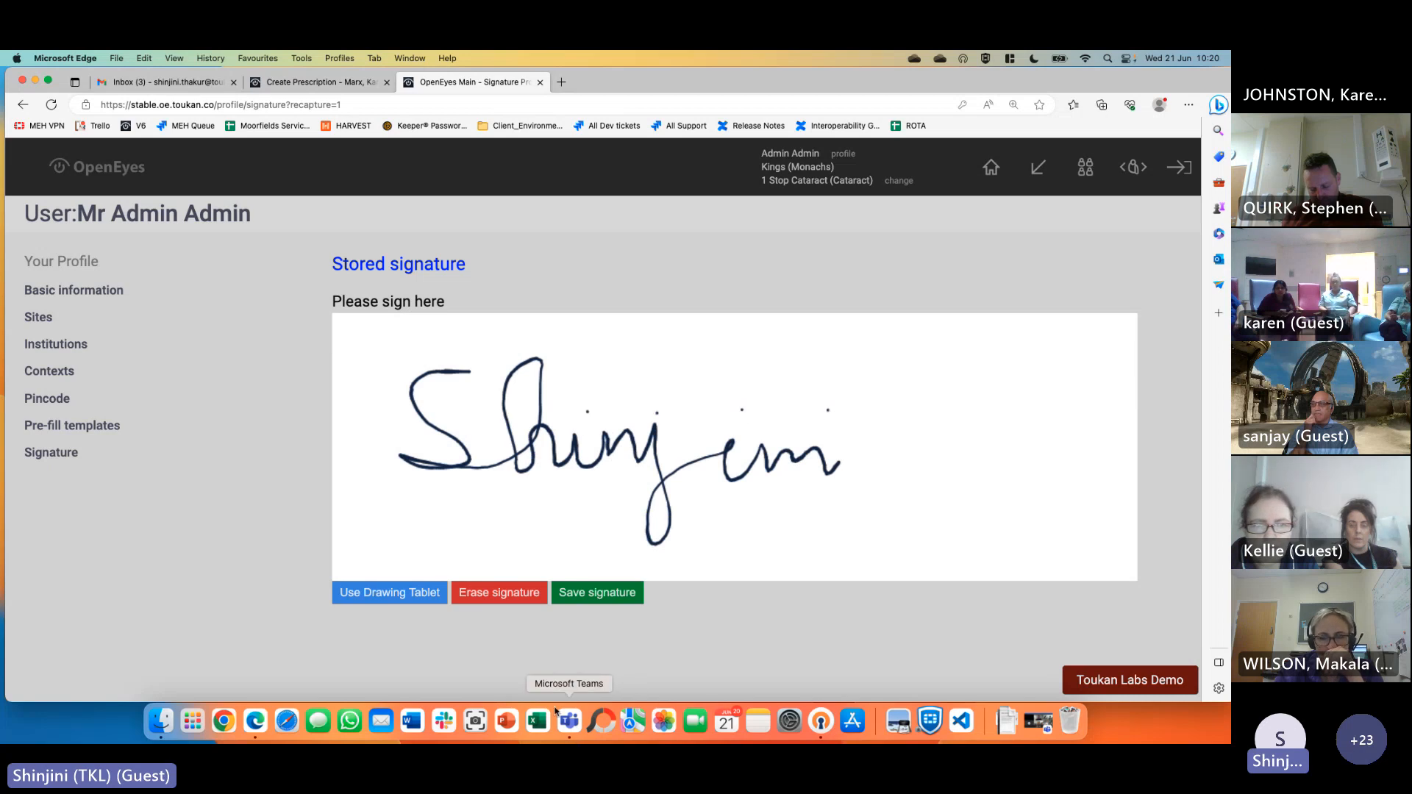
pyautogui.click(607, 601)
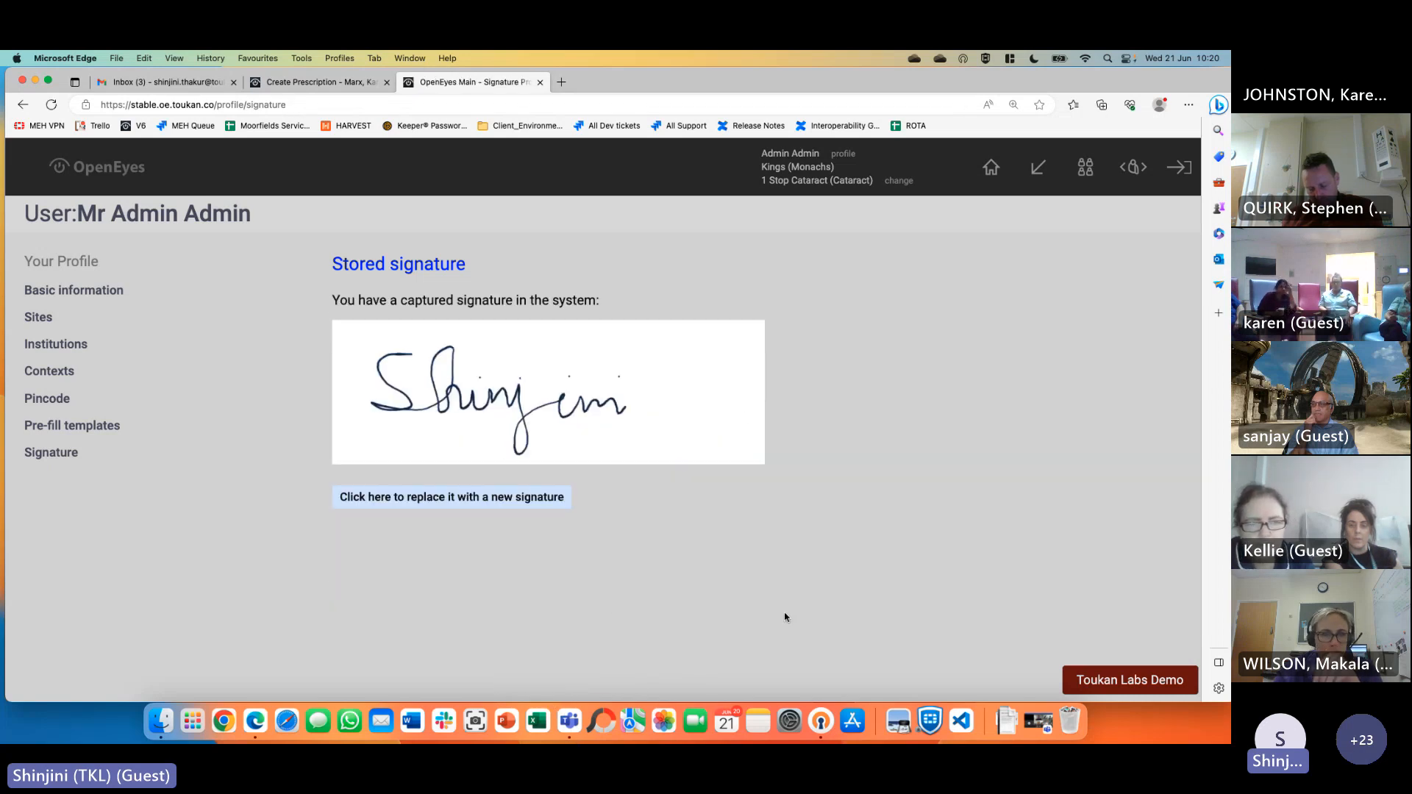
# Reveal the current signing pincode using the account password and copy it
pyautogui.click(55, 408)
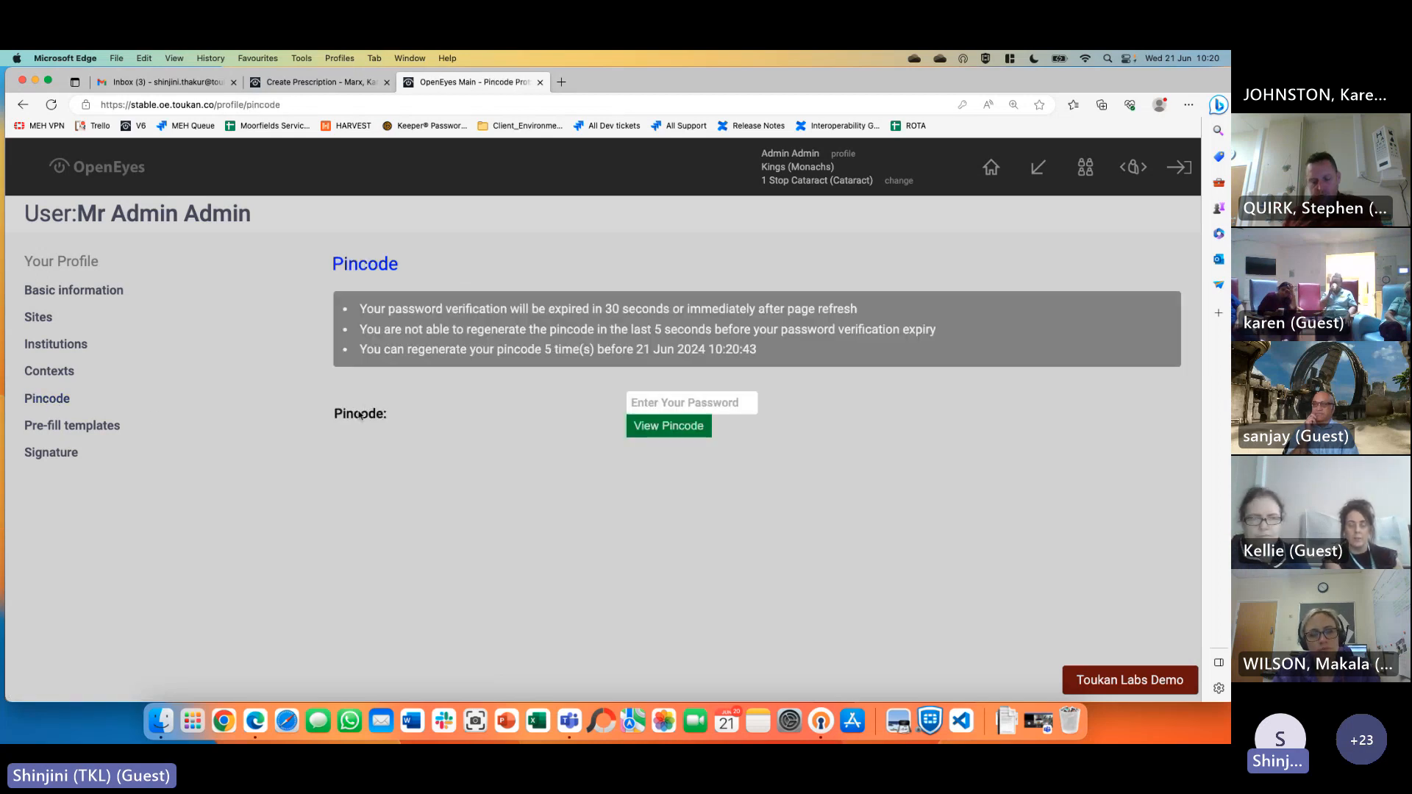
pyautogui.click(697, 403)
pyautogui.click(779, 446)
pyautogui.click(692, 431)
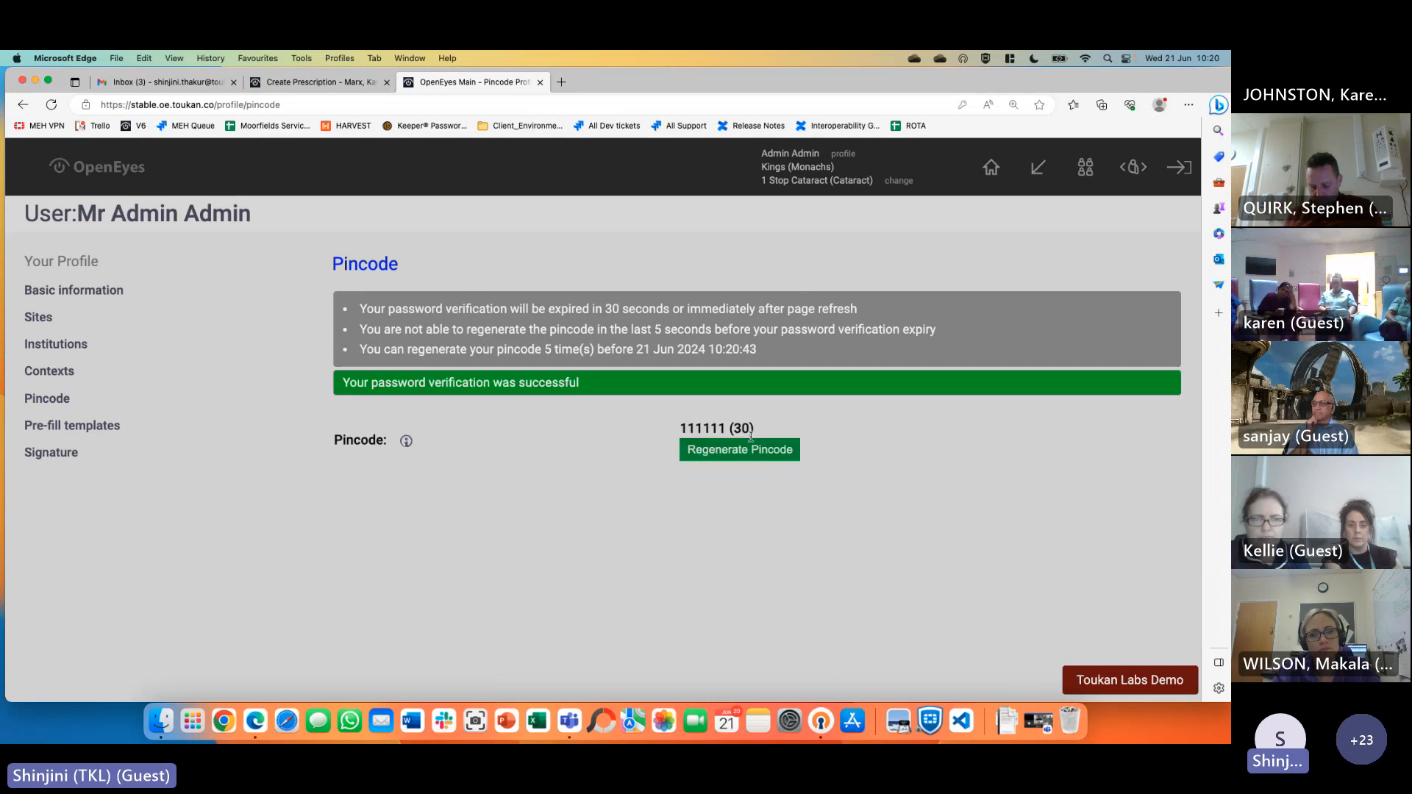
pyautogui.doubleClick(712, 427)
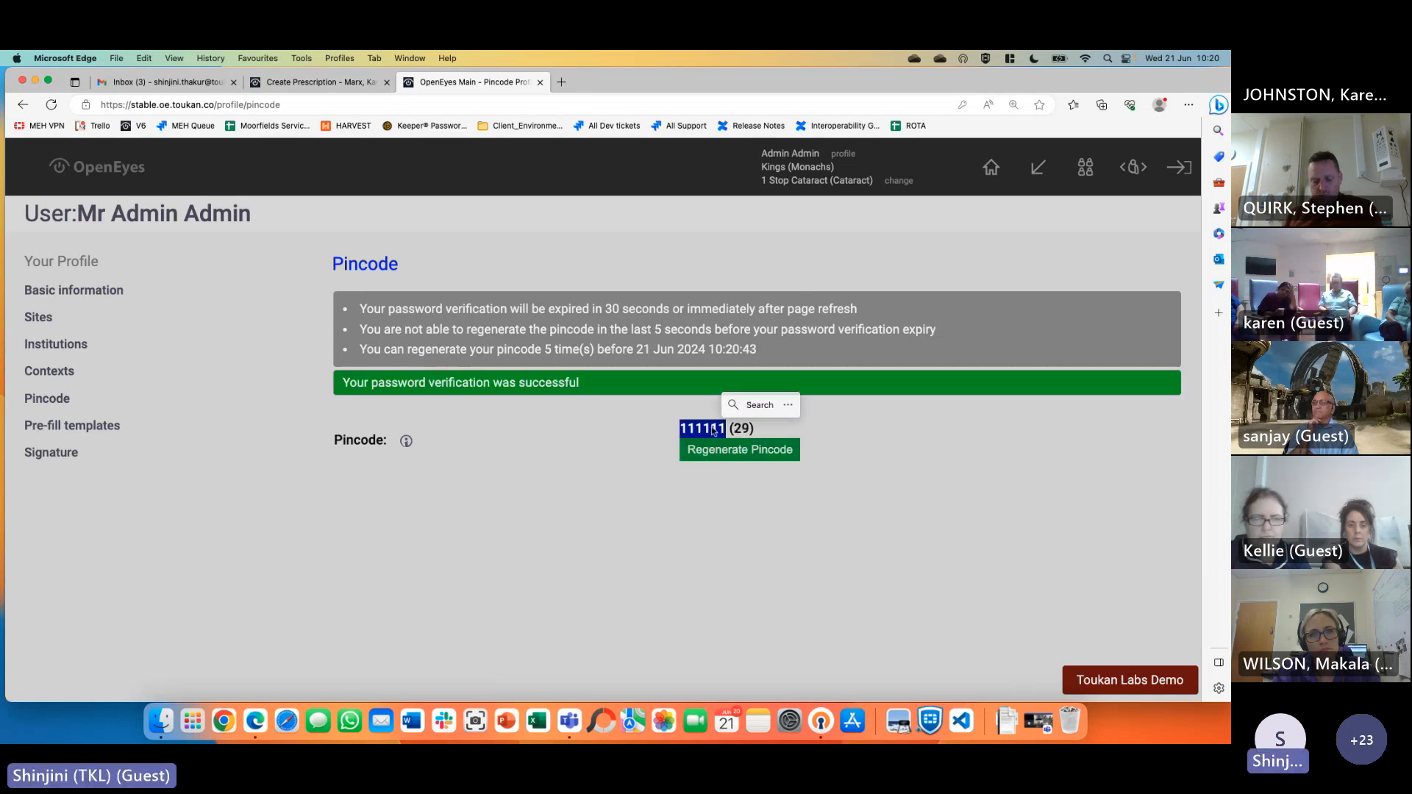
pyautogui.rightClick(713, 428)
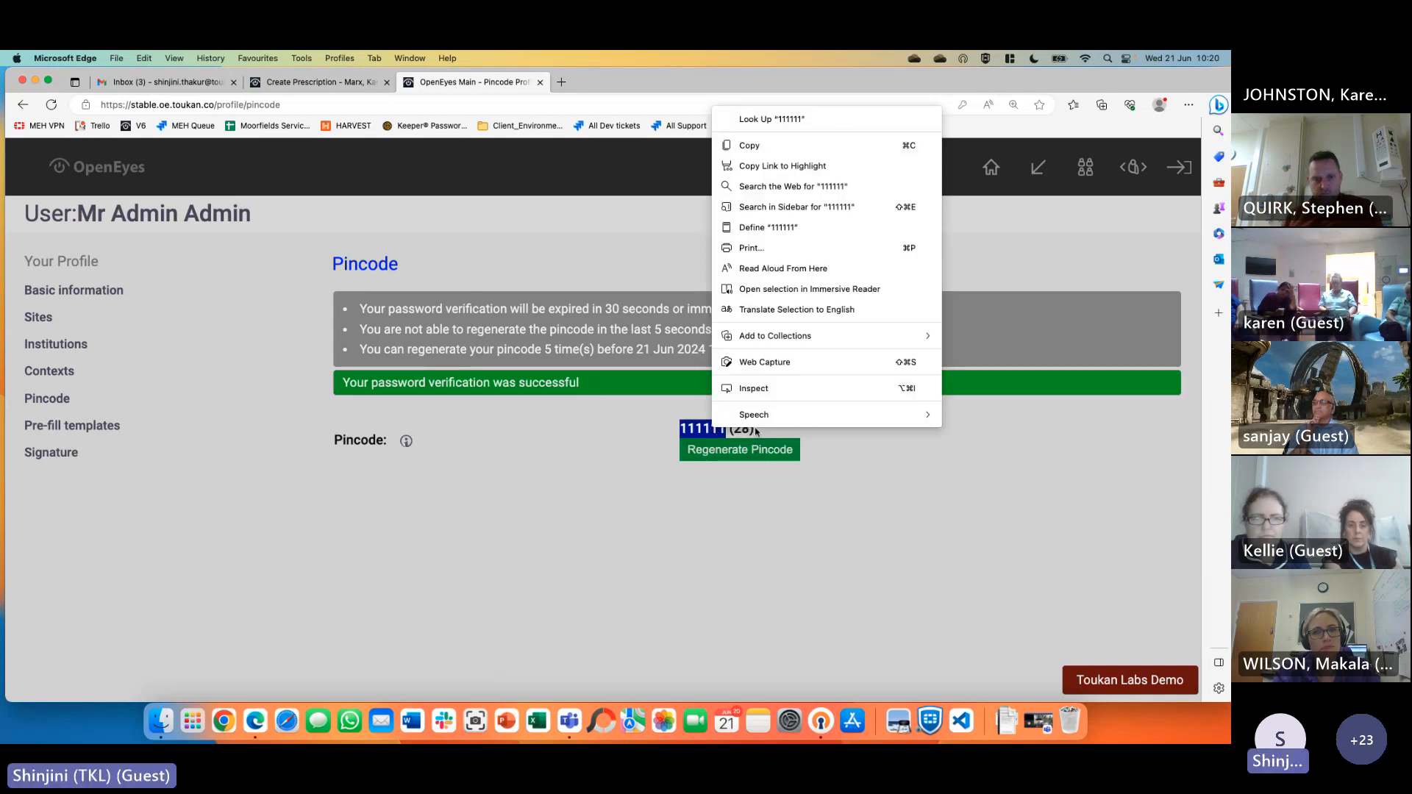
pyautogui.click(786, 153)
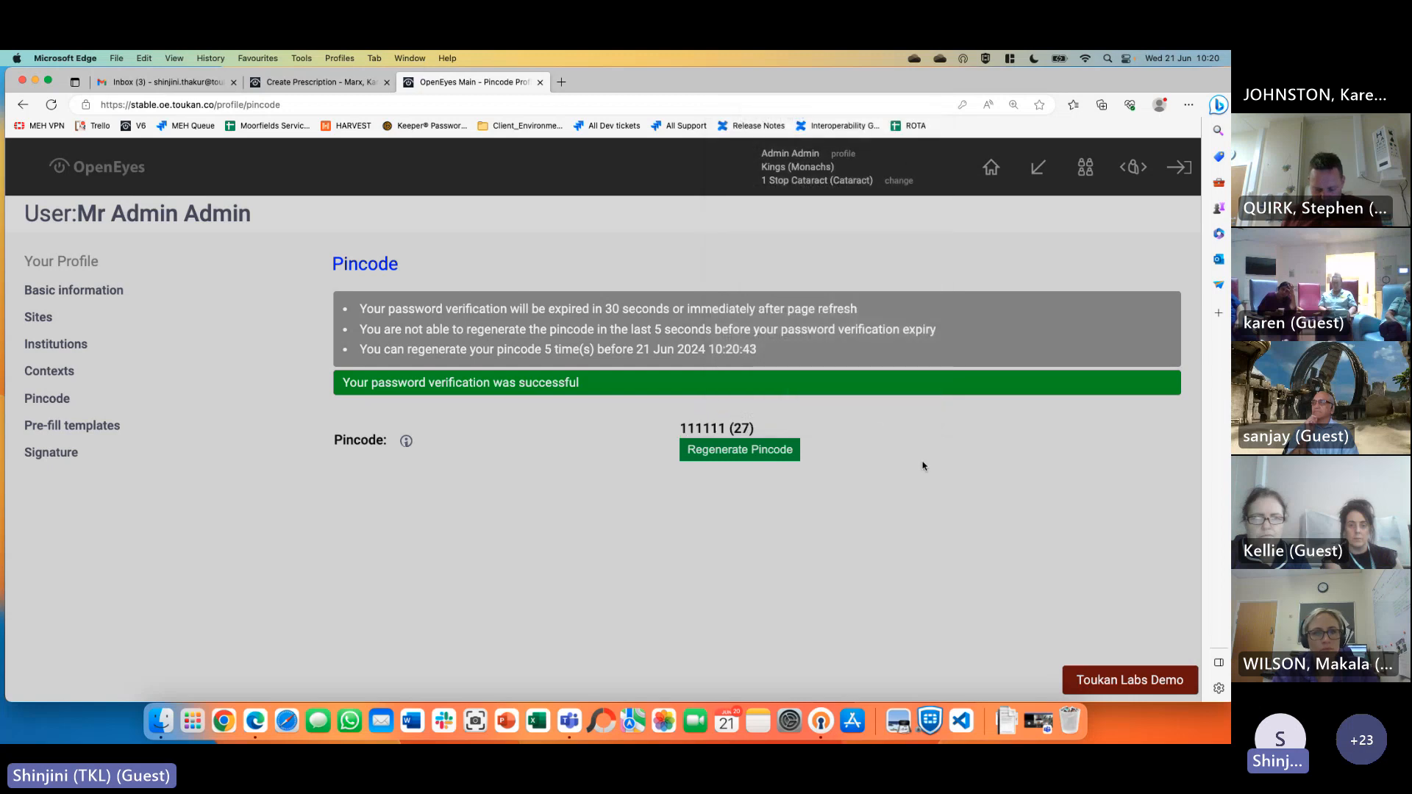
# Paste the pincode into the prescription's PIN field and save the signed prescription
pyautogui.click(345, 85)
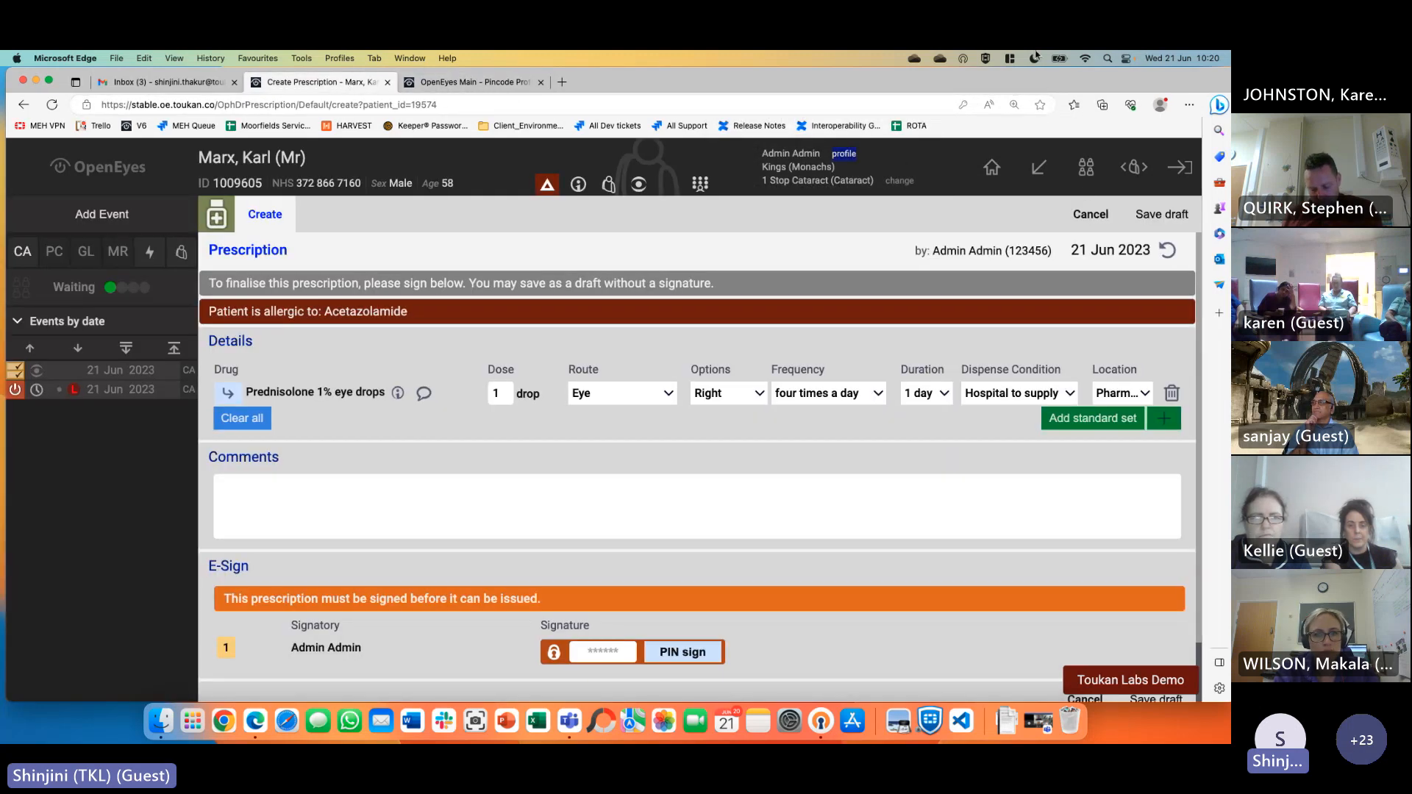
pyautogui.rightClick(602, 657)
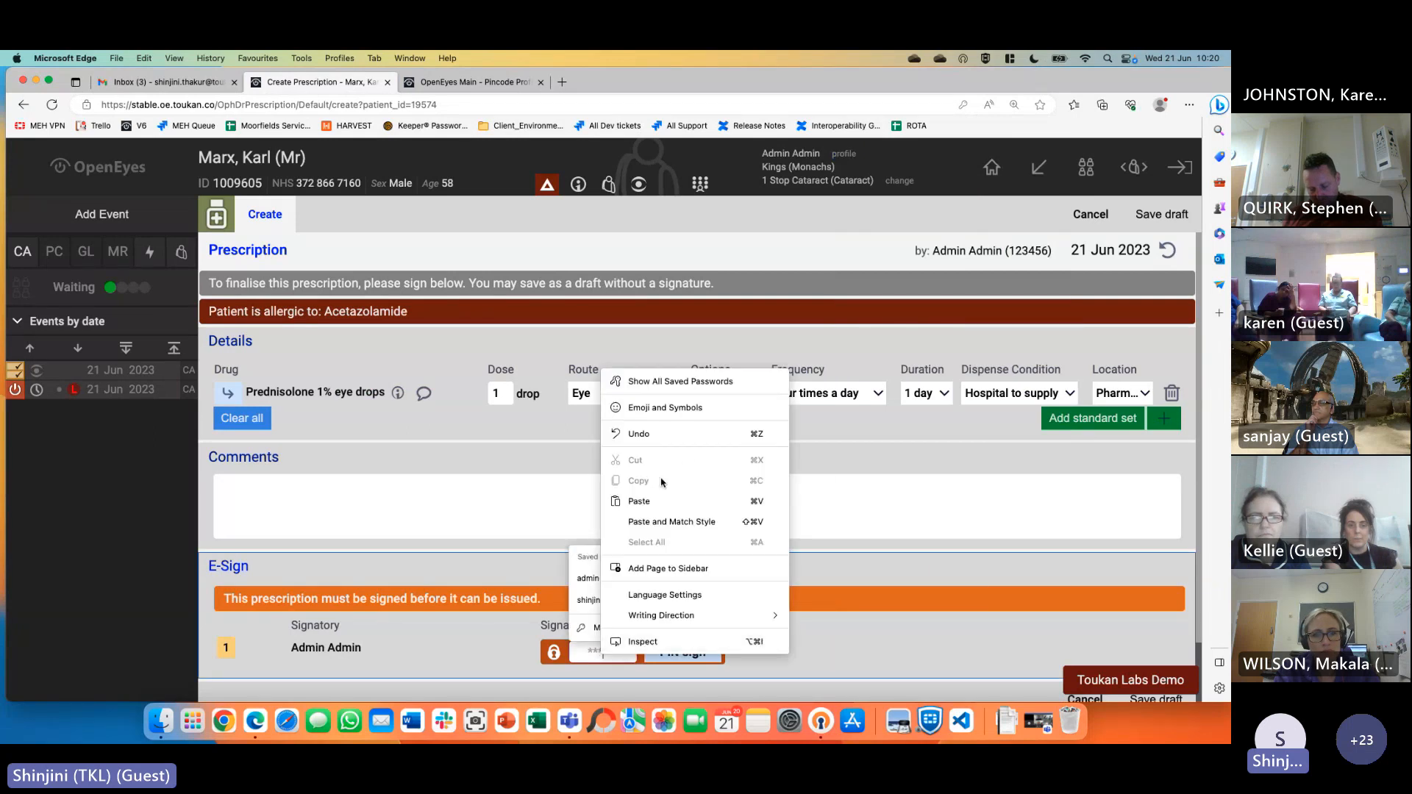
pyautogui.click(662, 501)
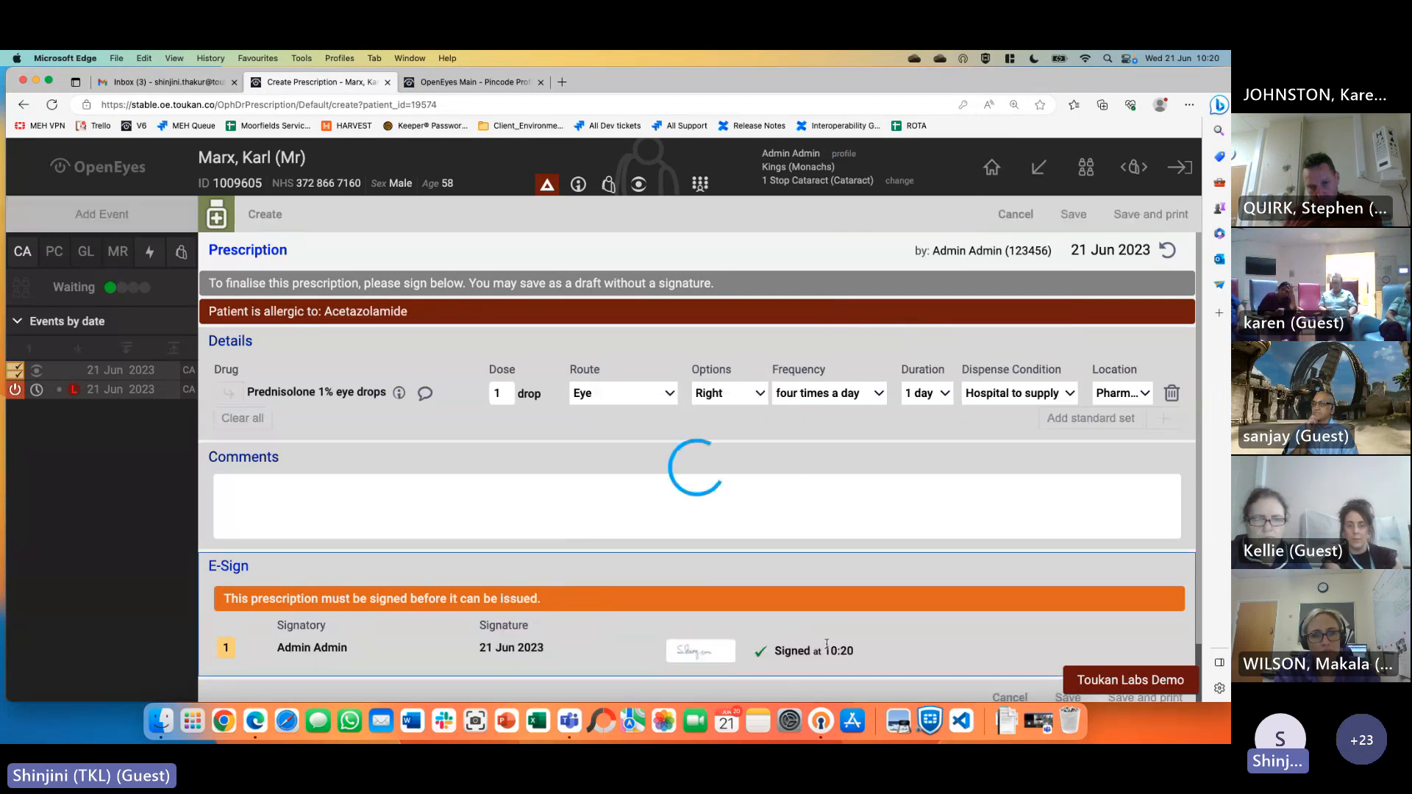
pyautogui.scroll(-2, 1034, 571)
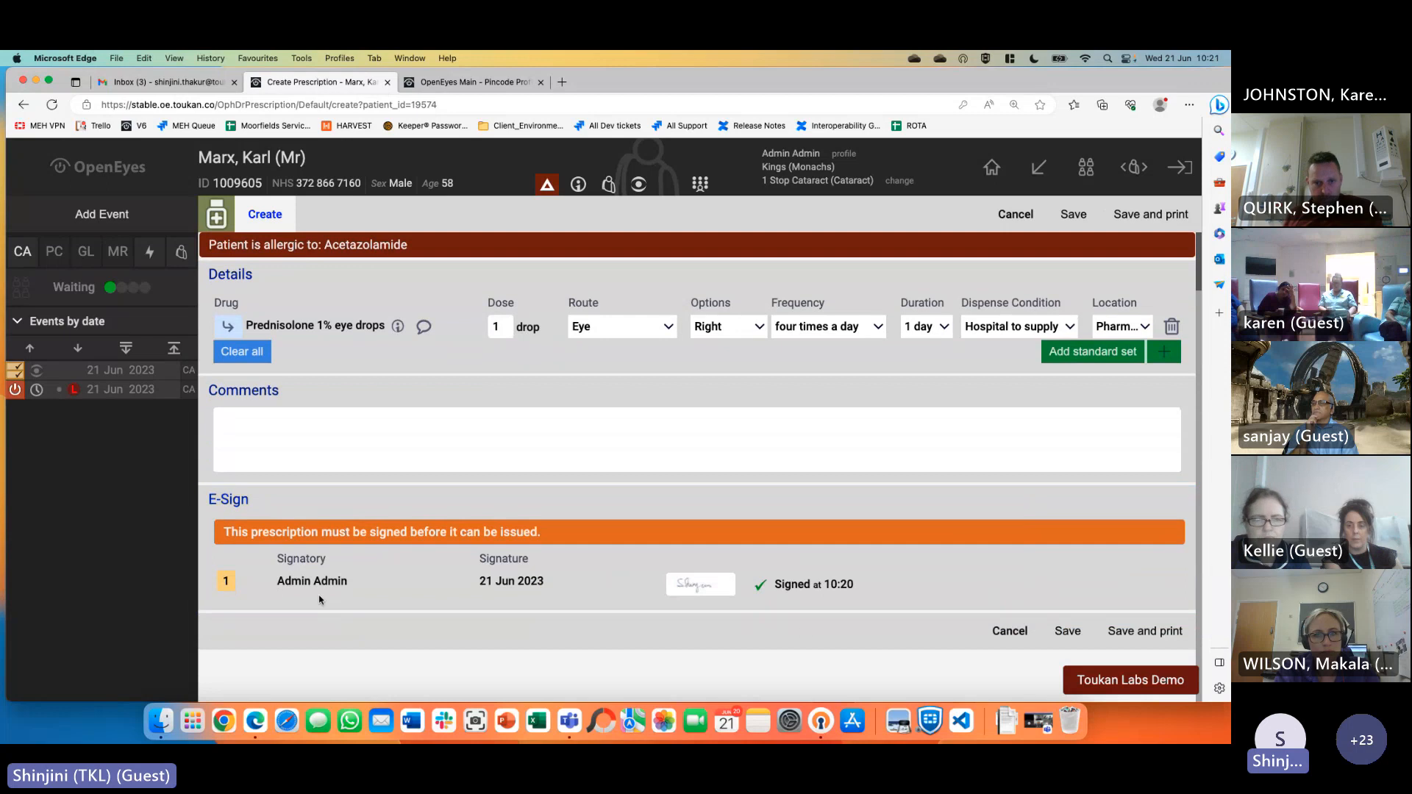
pyautogui.moveTo(270, 587); pyautogui.dragTo(377, 588)
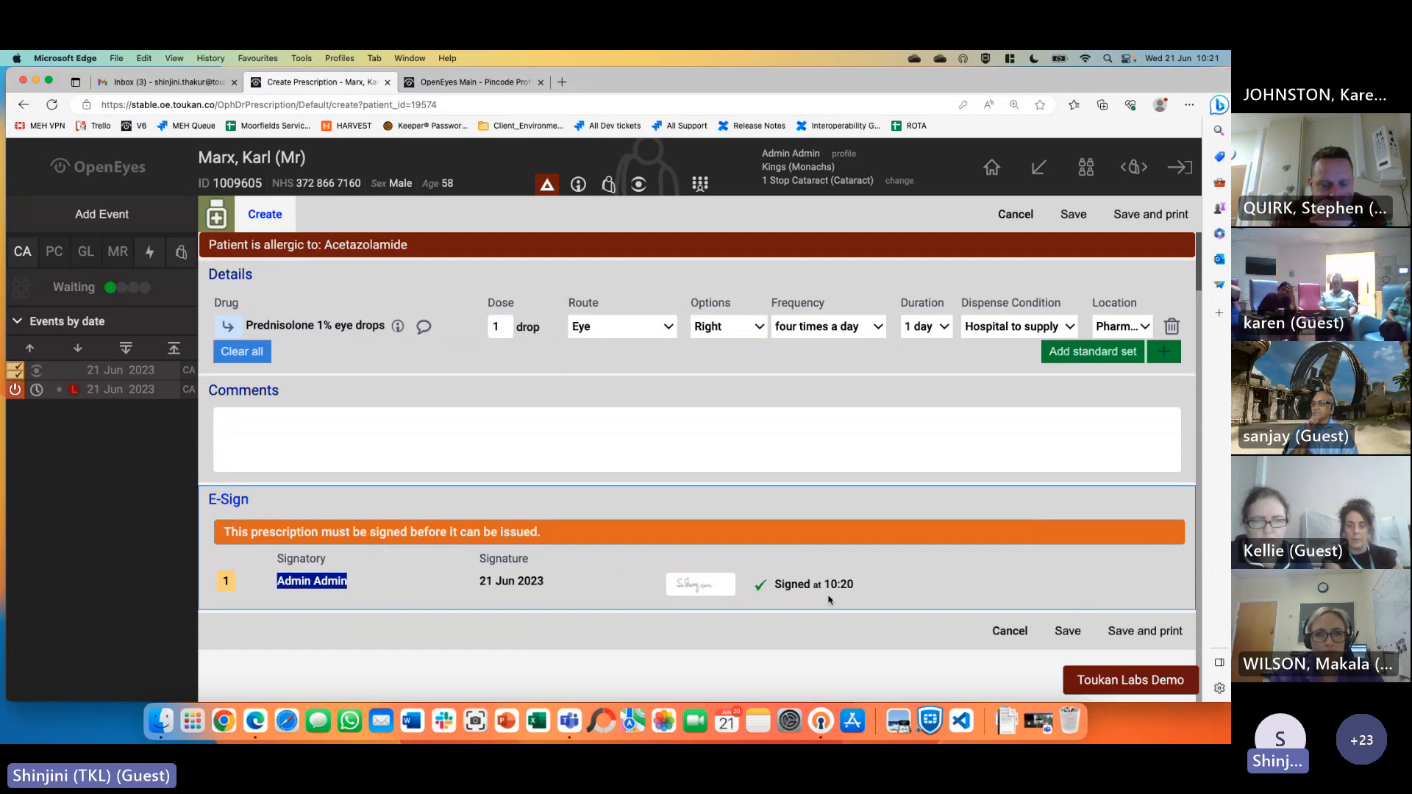
pyautogui.moveTo(705, 597)
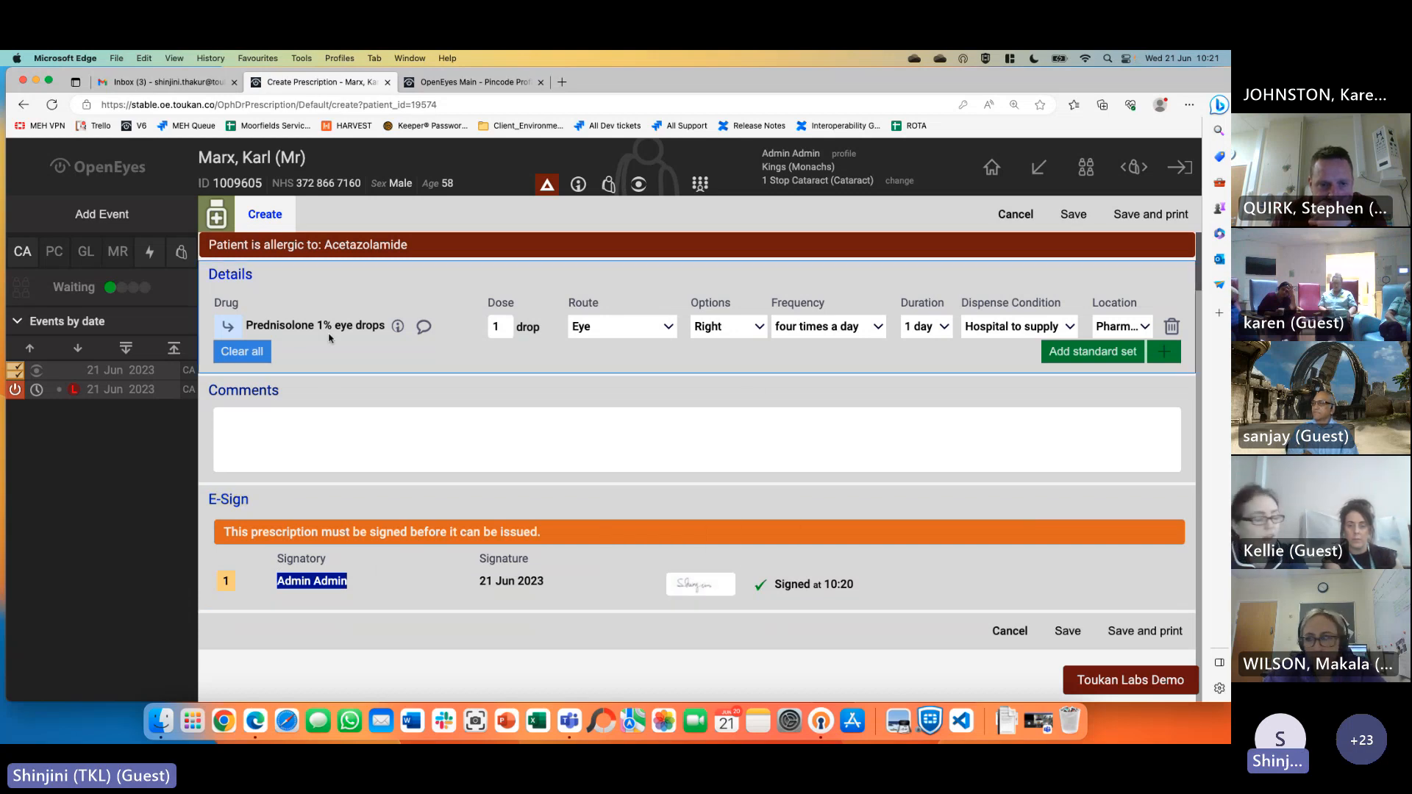
pyautogui.click(1165, 637)
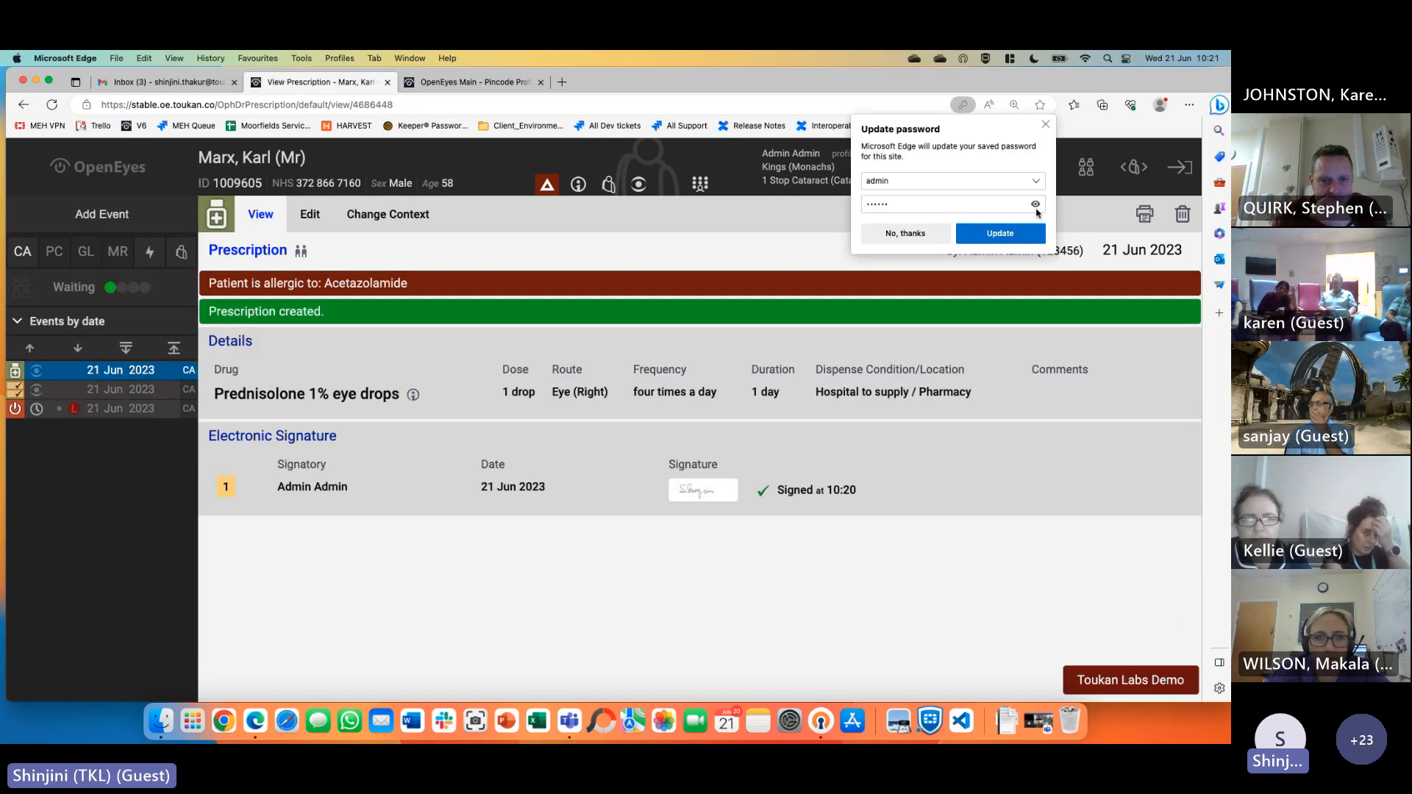
pyautogui.click(909, 233)
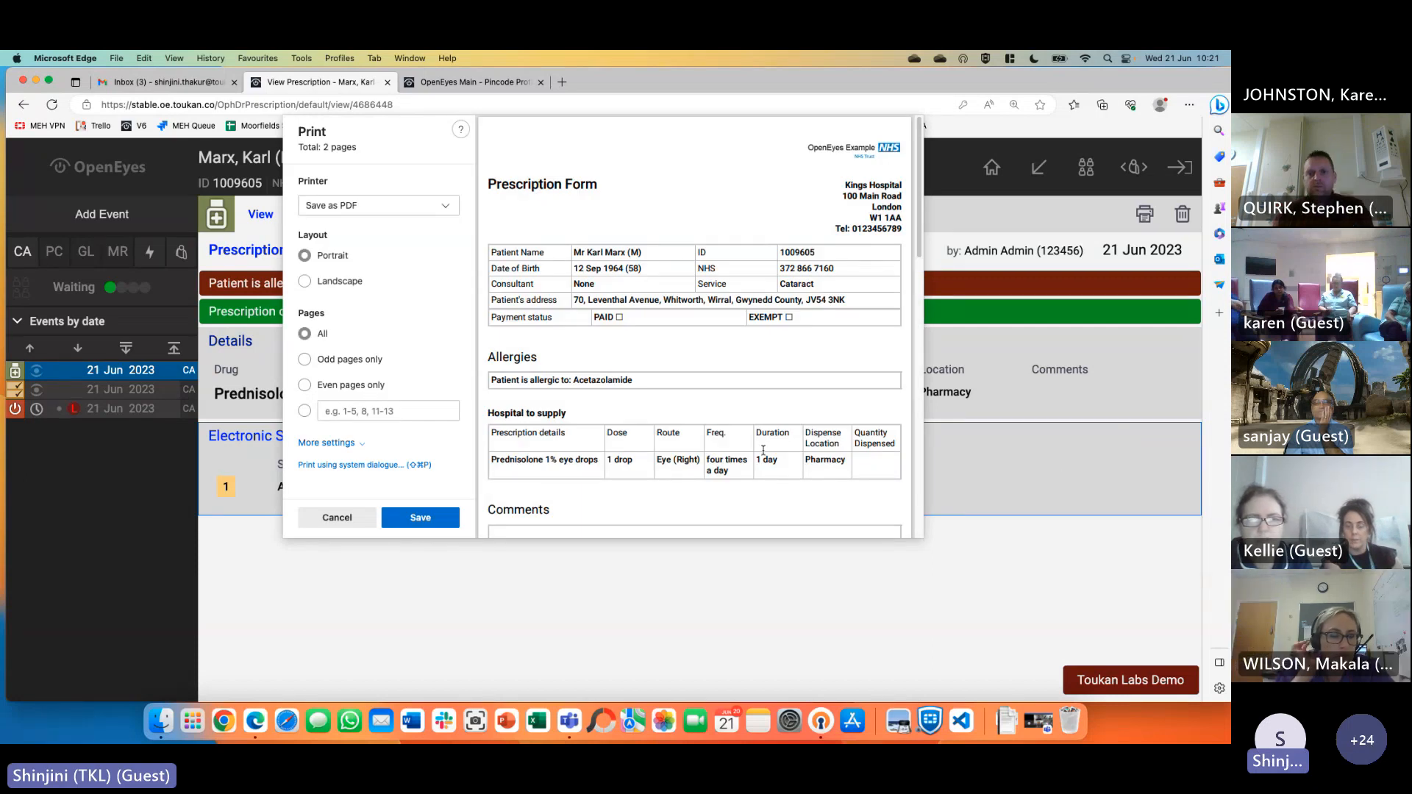
pyautogui.scroll(-3, 764, 450)
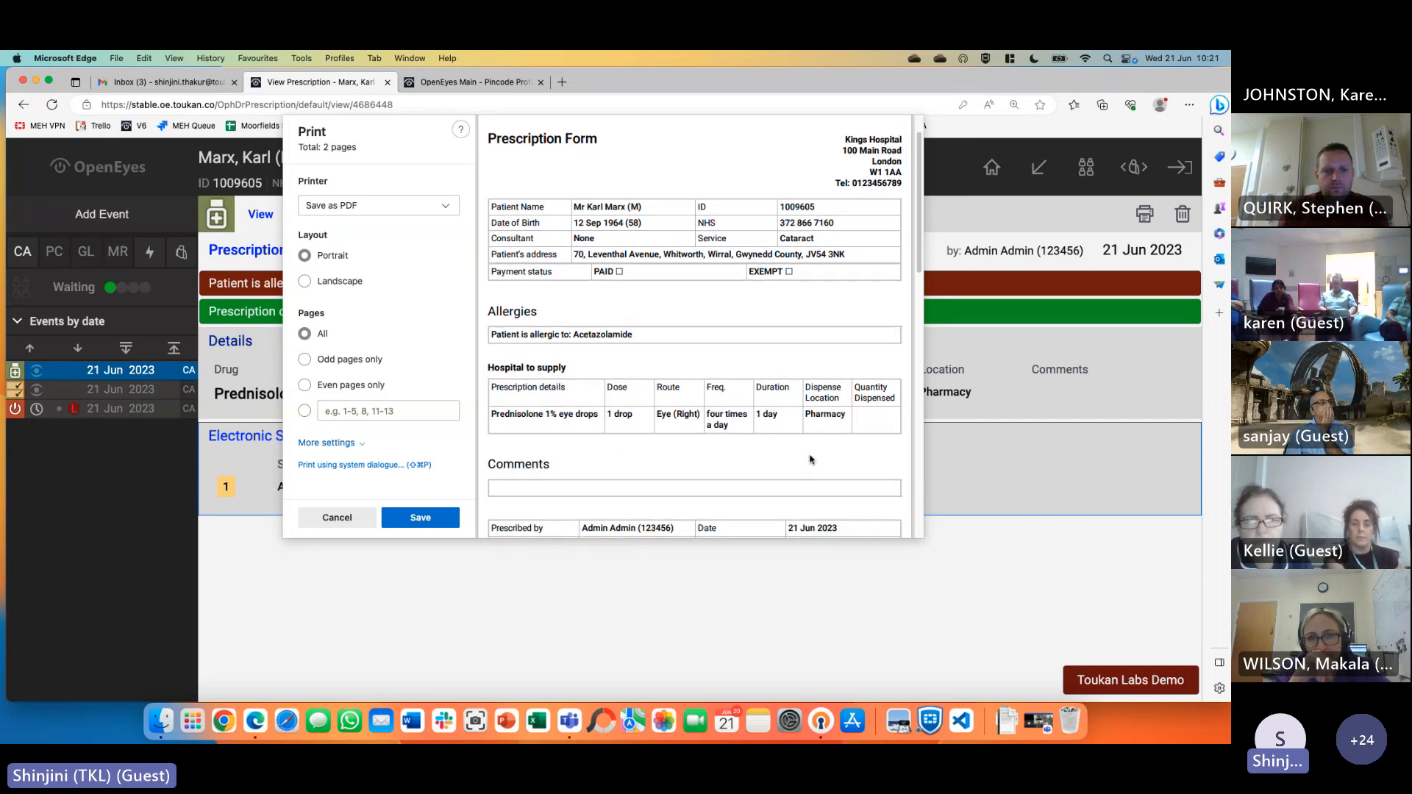
pyautogui.scroll(-5, 765, 450)
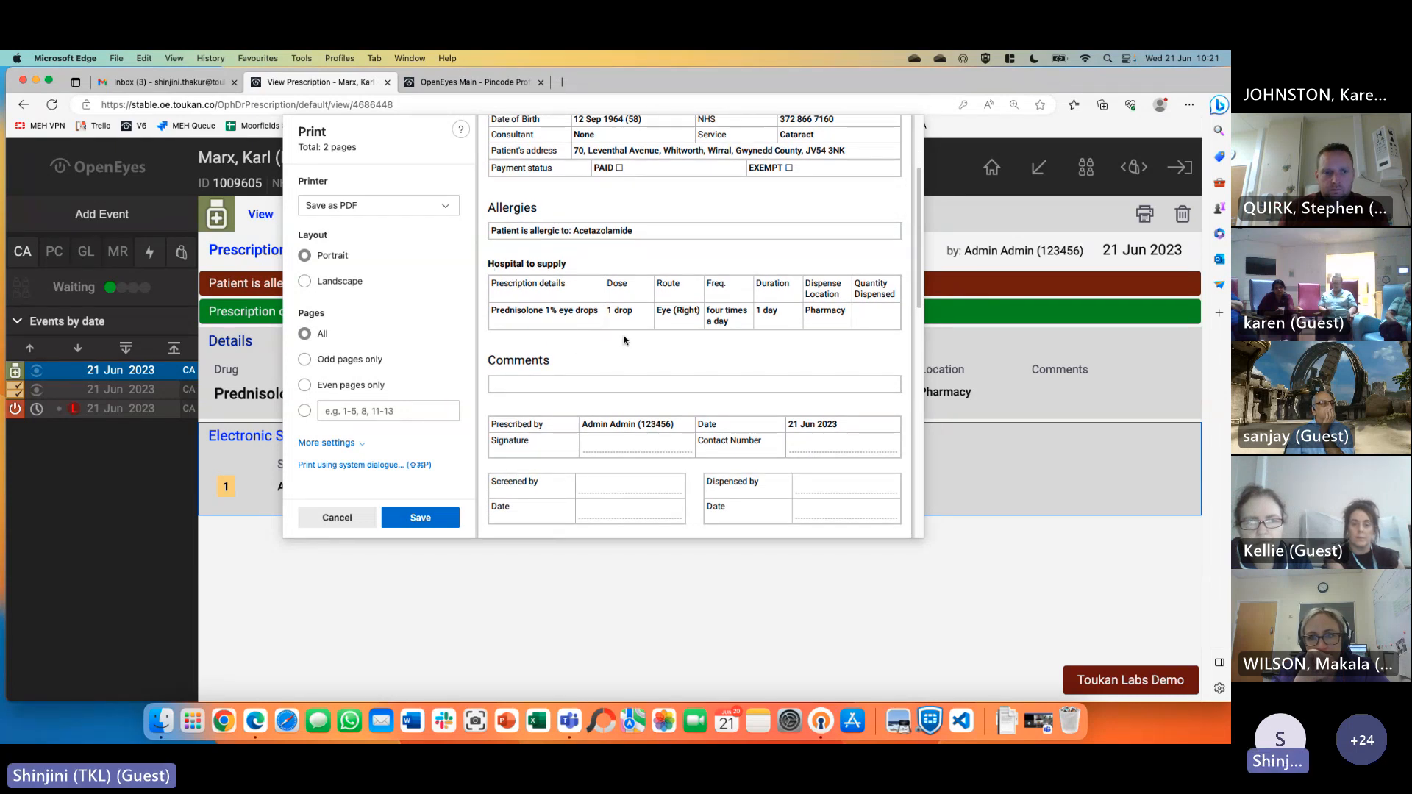
pyautogui.scroll(-5, 633, 357)
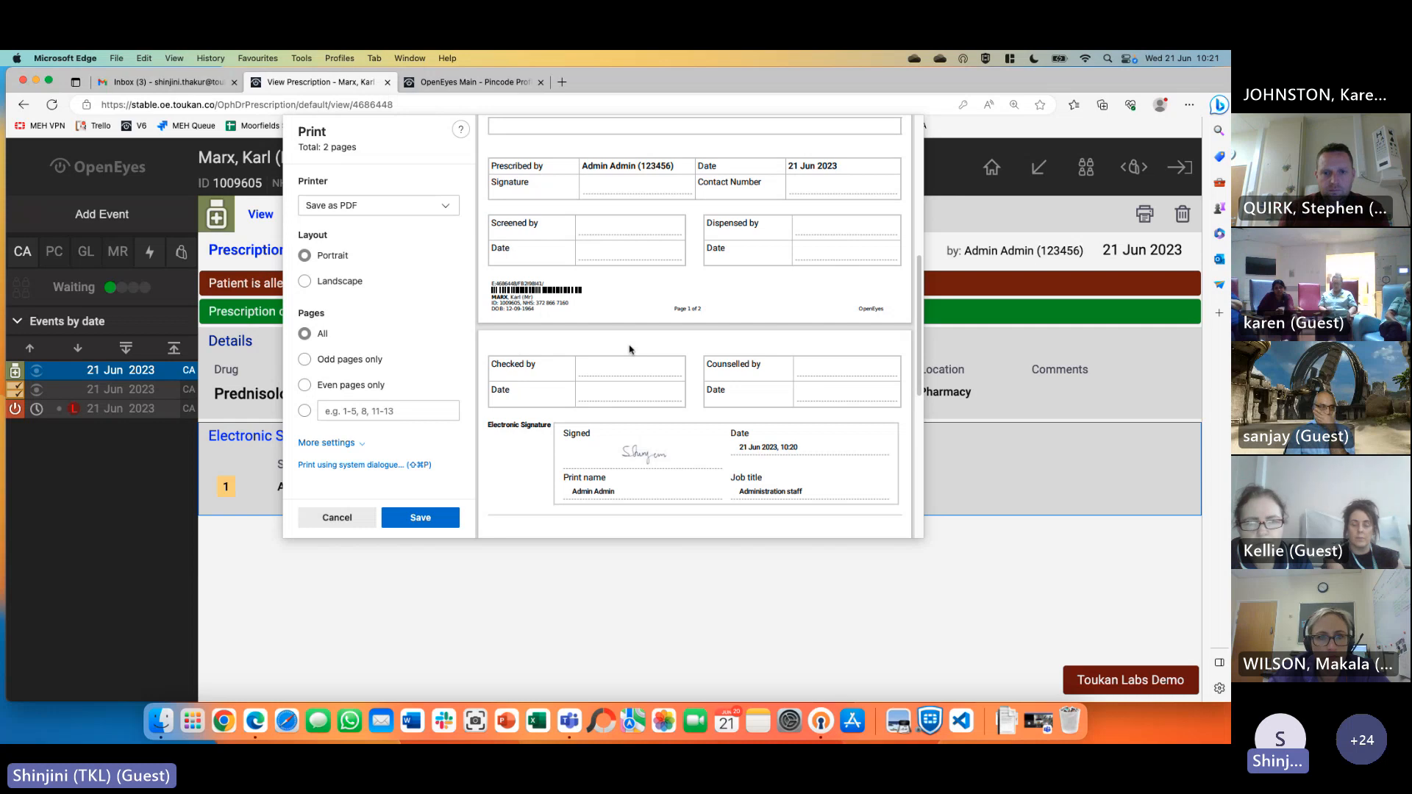
pyautogui.scroll(-2, 628, 349)
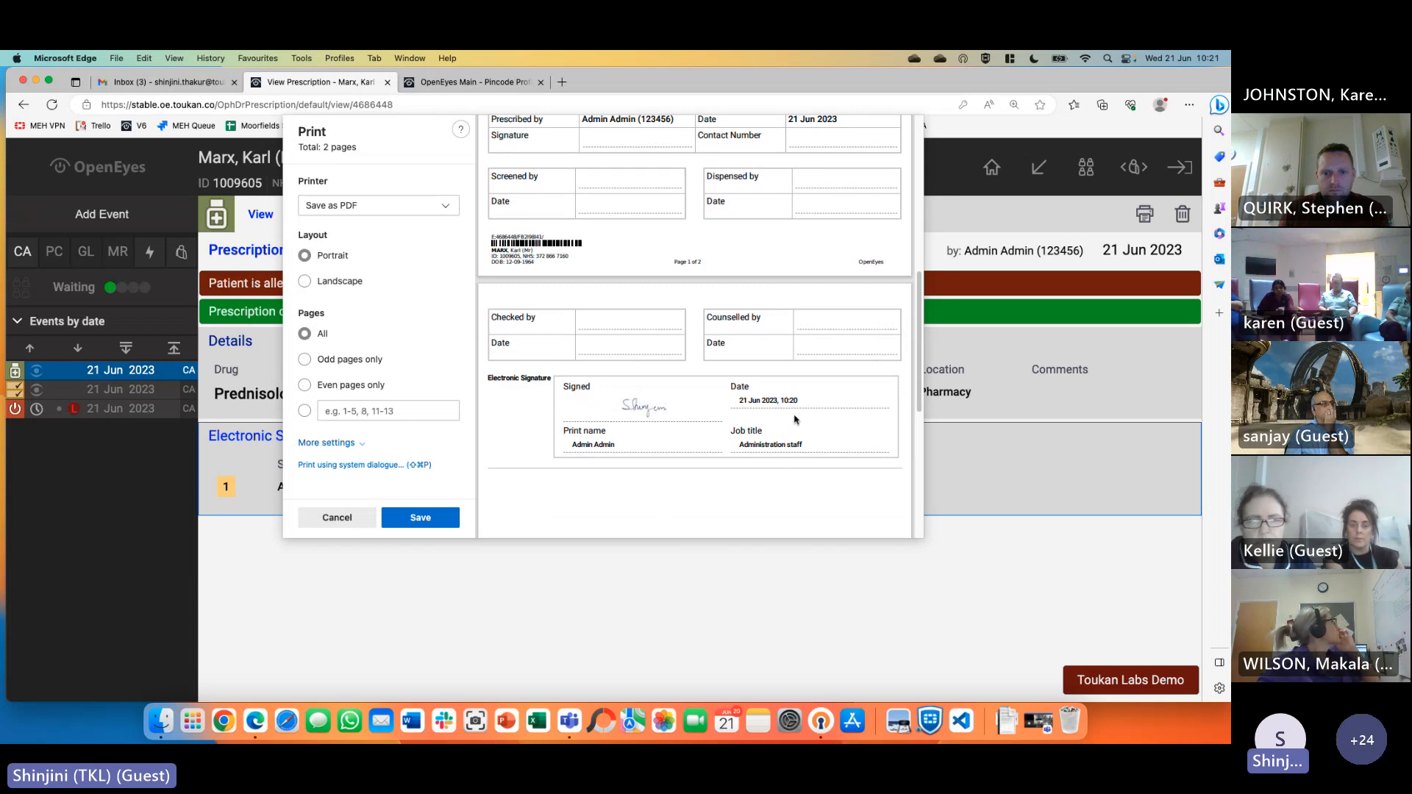
pyautogui.scroll(15, 798, 412)
pyautogui.scroll(3, 791, 422)
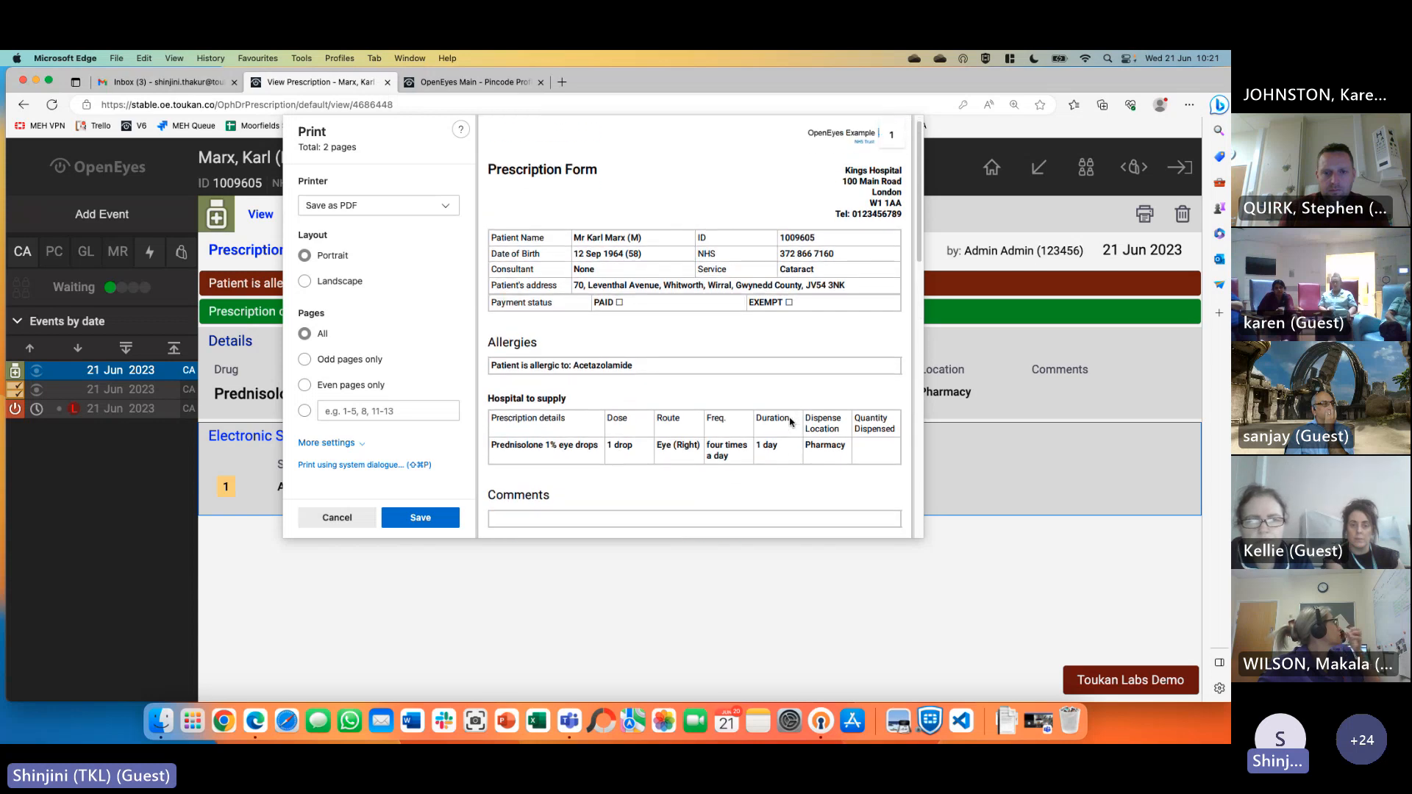
pyautogui.click(336, 519)
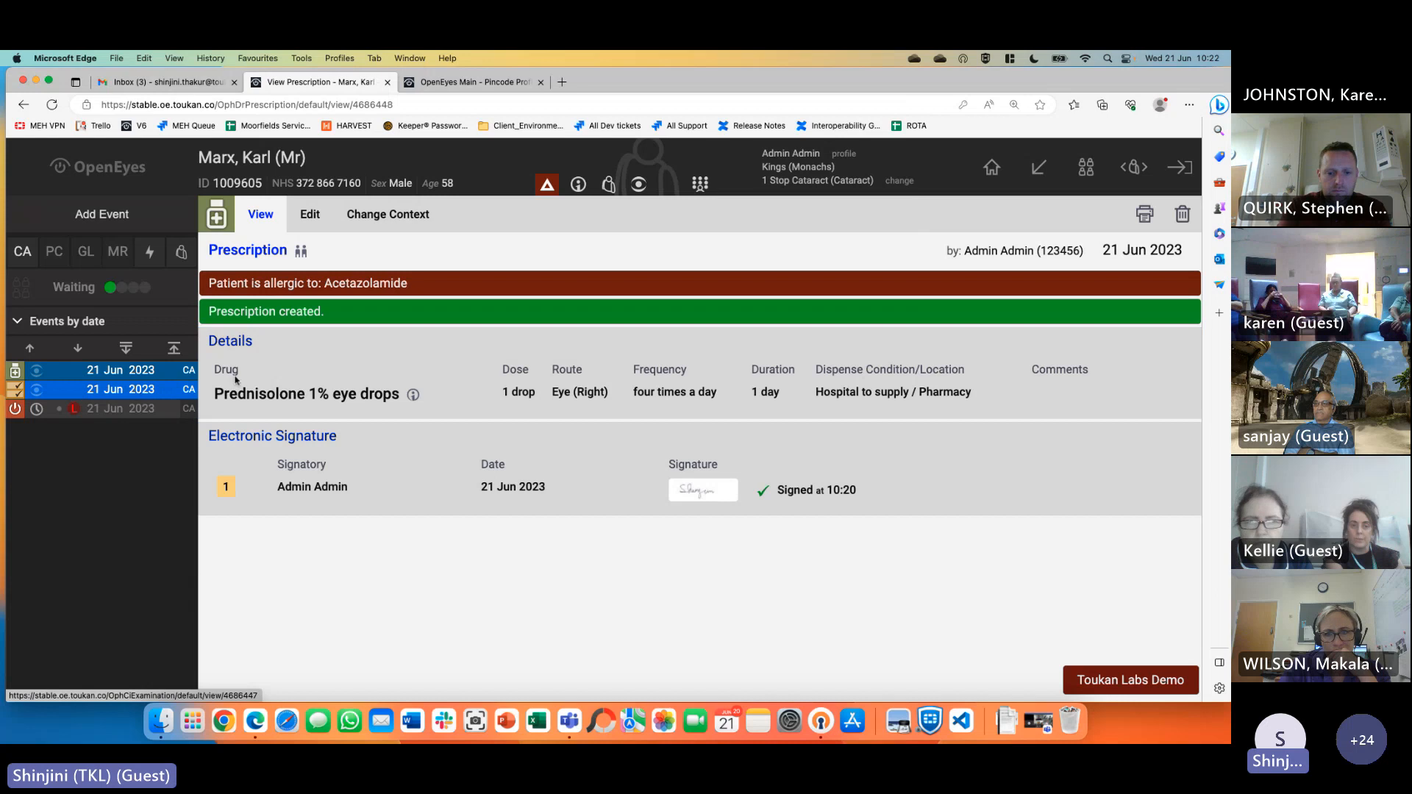
# Zoom the page out to 100%, close the chat sidebar, and show the patient's allergies and alerts
pyautogui.moveTo(546, 192)
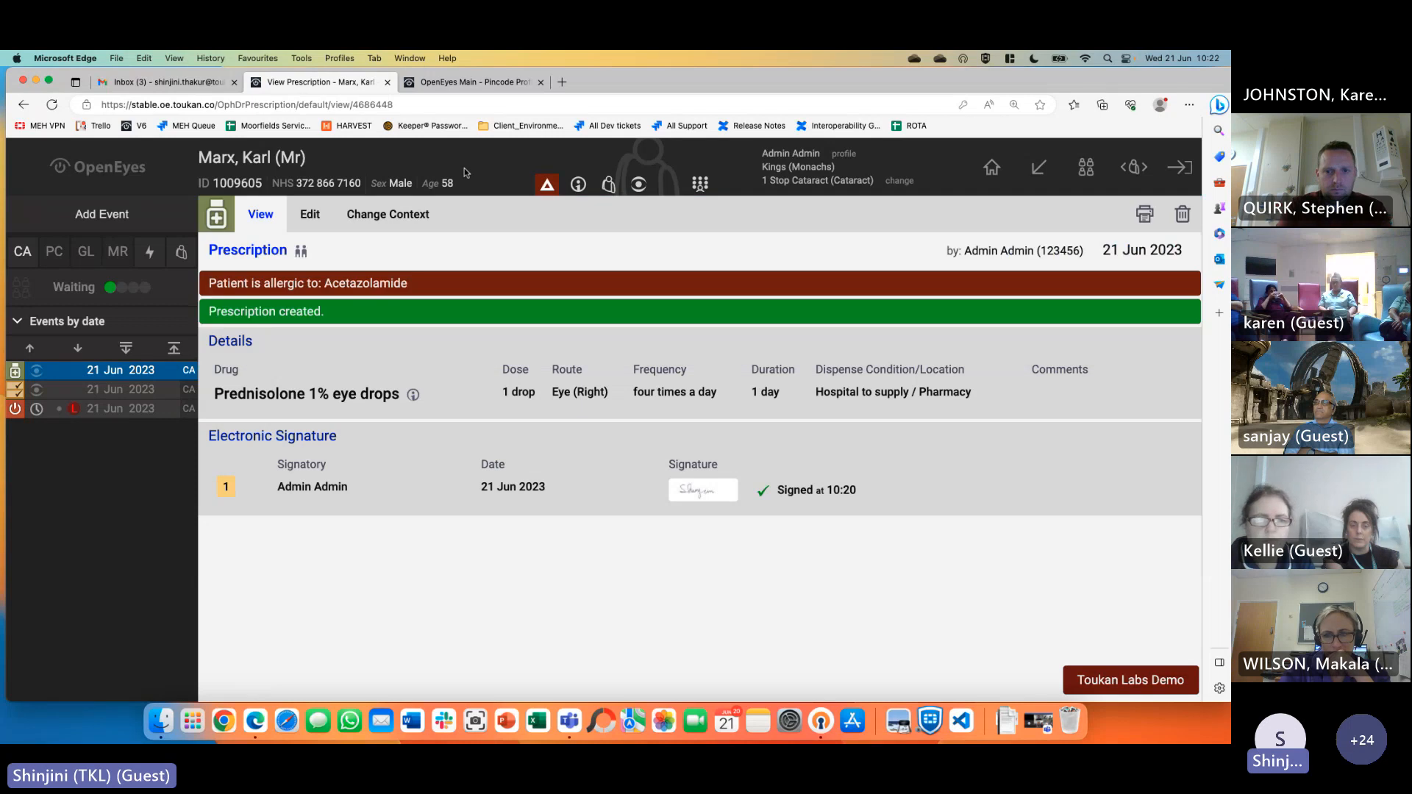
pyautogui.click(1191, 105)
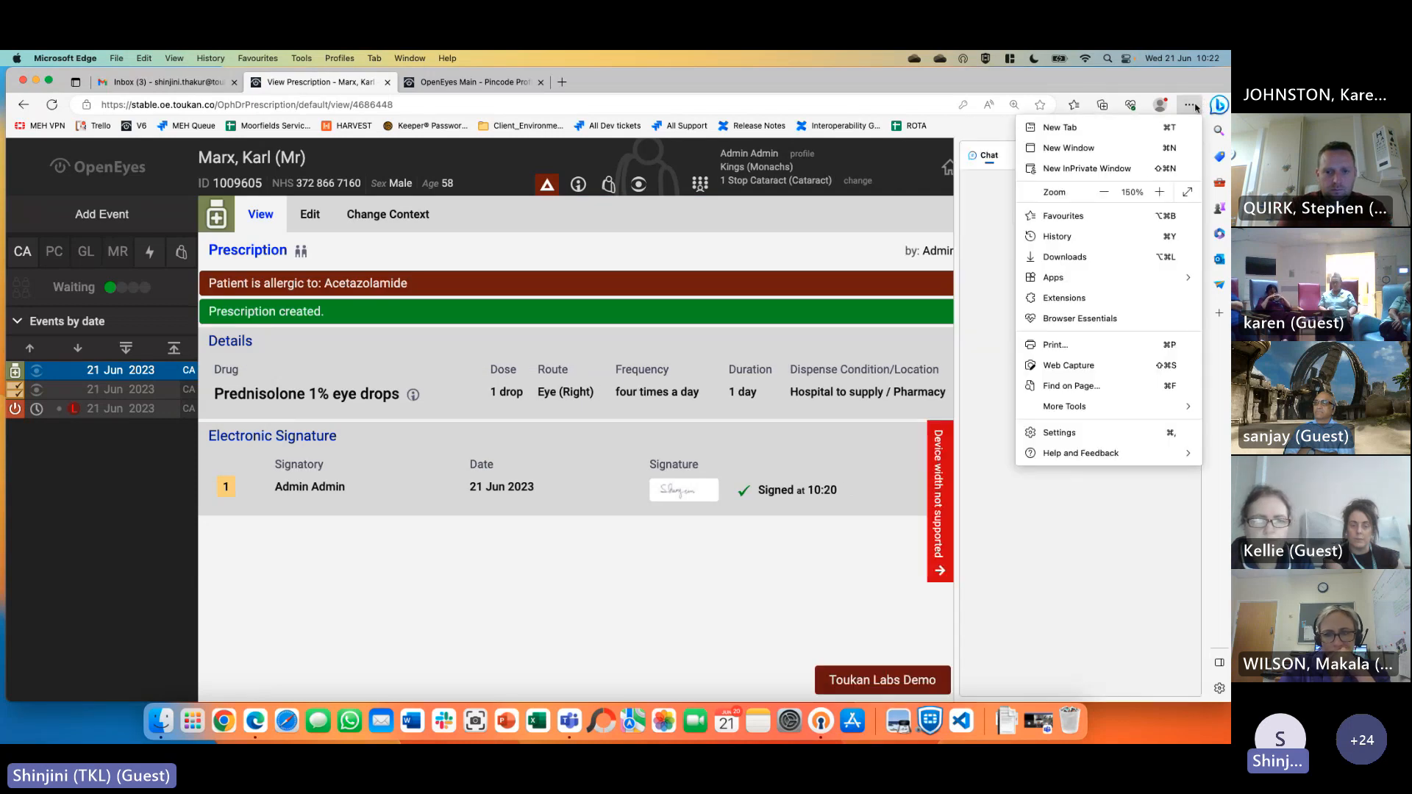
pyautogui.click(1105, 193)
pyautogui.click(1105, 193)
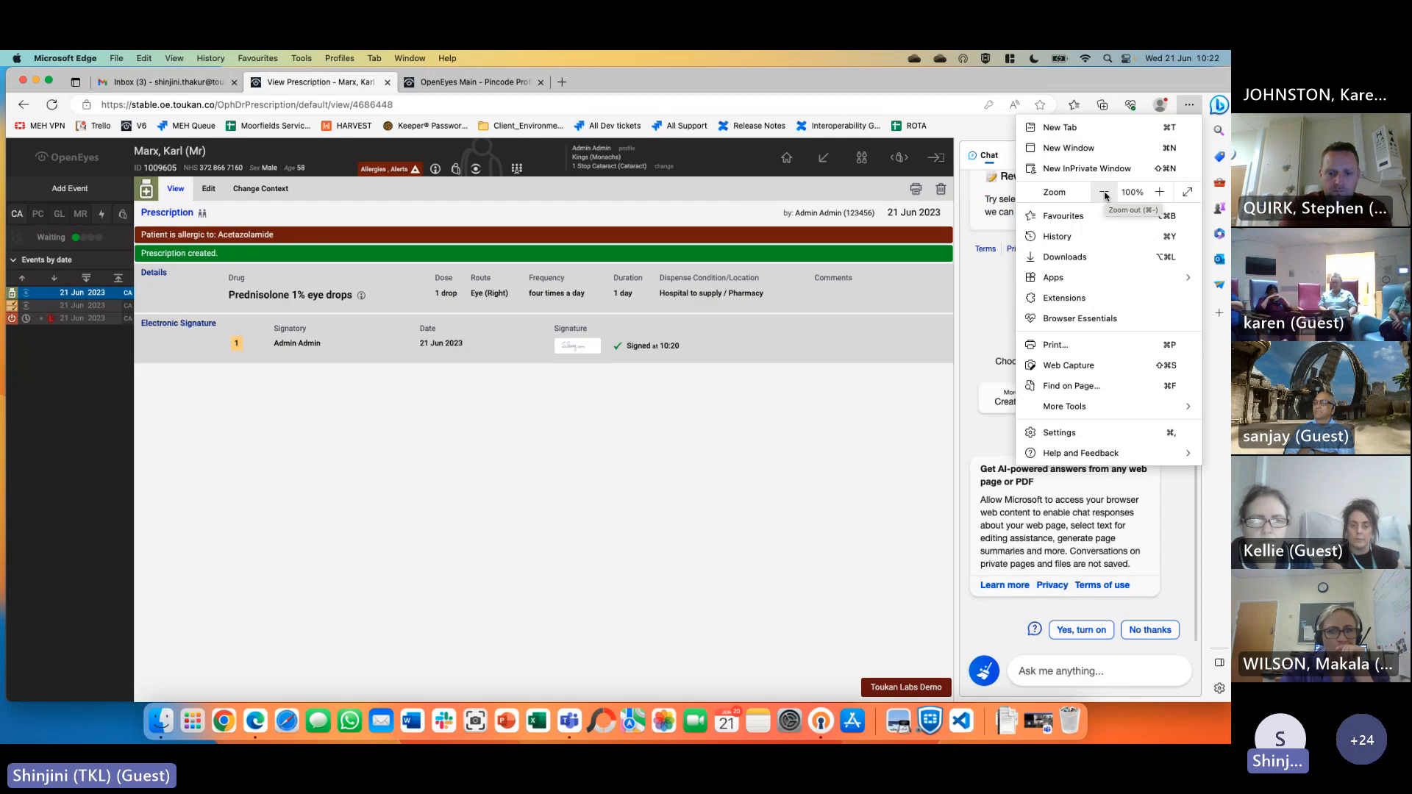
pyautogui.click(897, 382)
pyautogui.click(1188, 153)
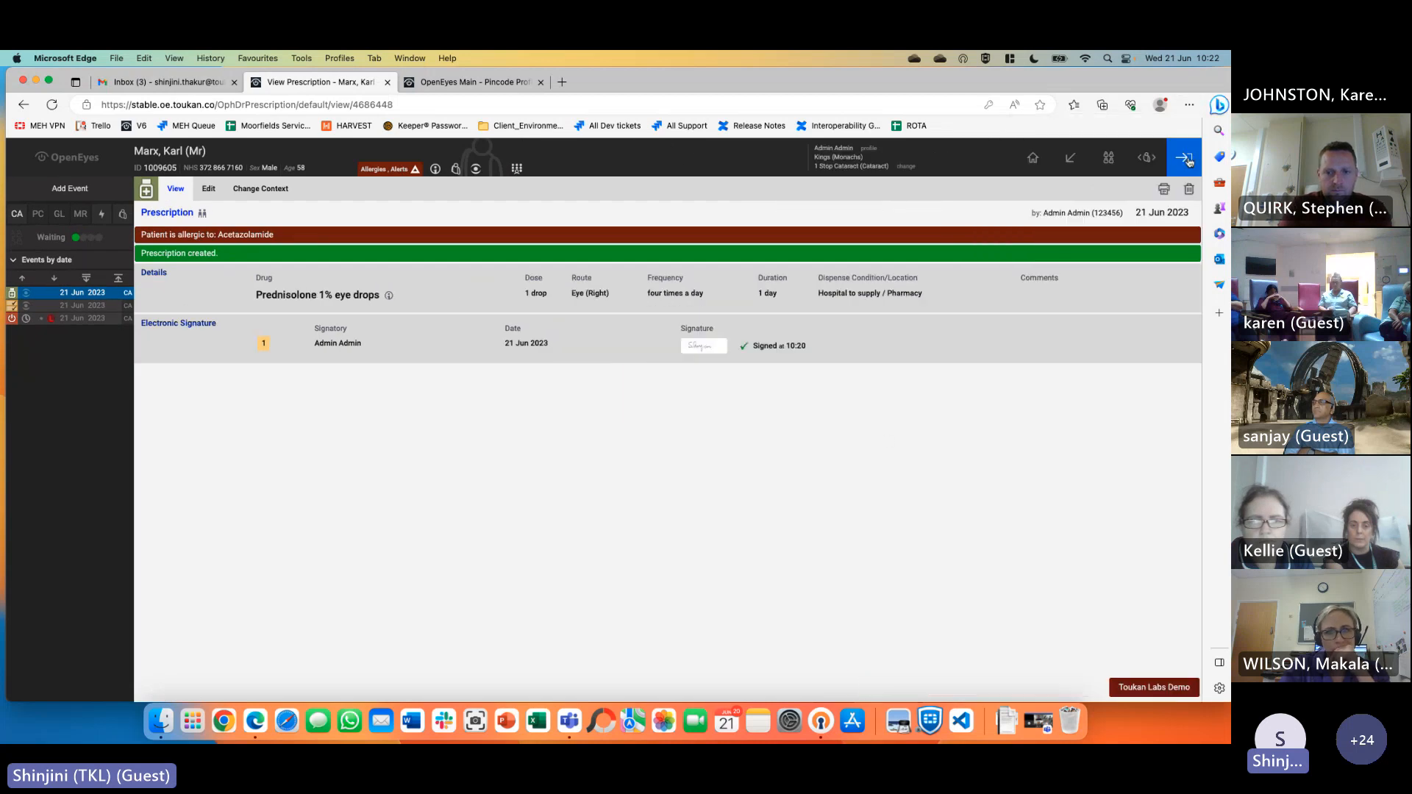
pyautogui.click(390, 171)
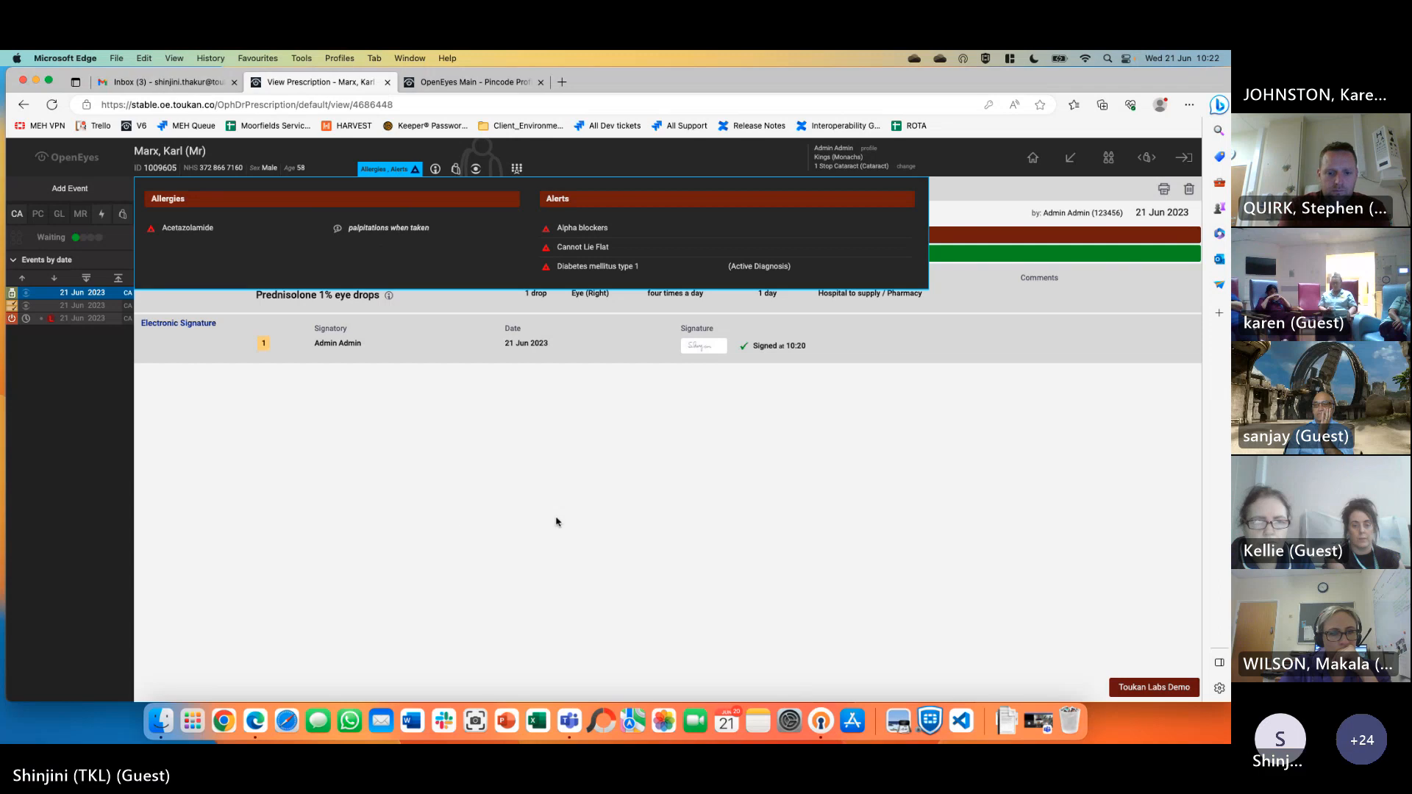
# Show the demographics popup with address, contact details, PAS contacts and preferences
pyautogui.click(434, 170)
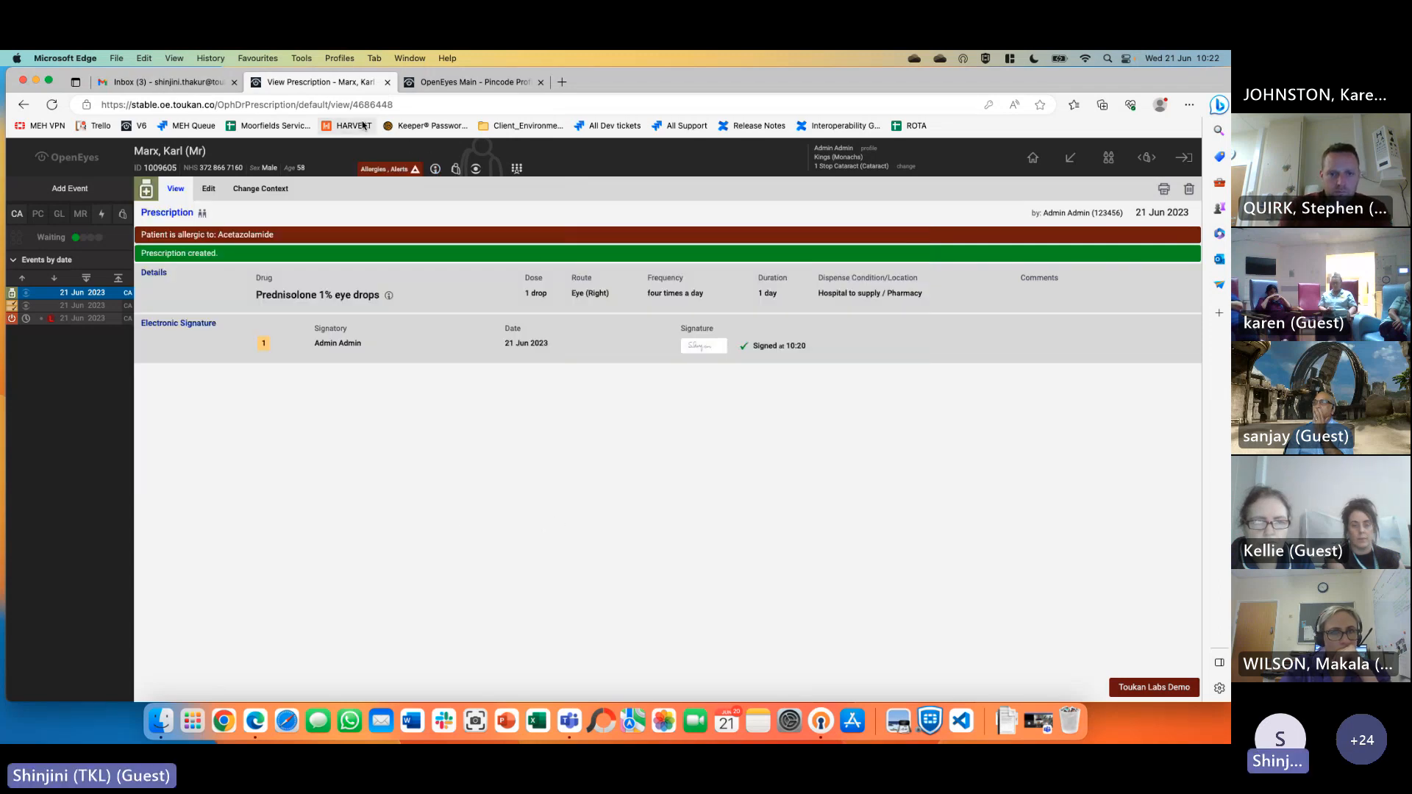
pyautogui.moveTo(437, 171)
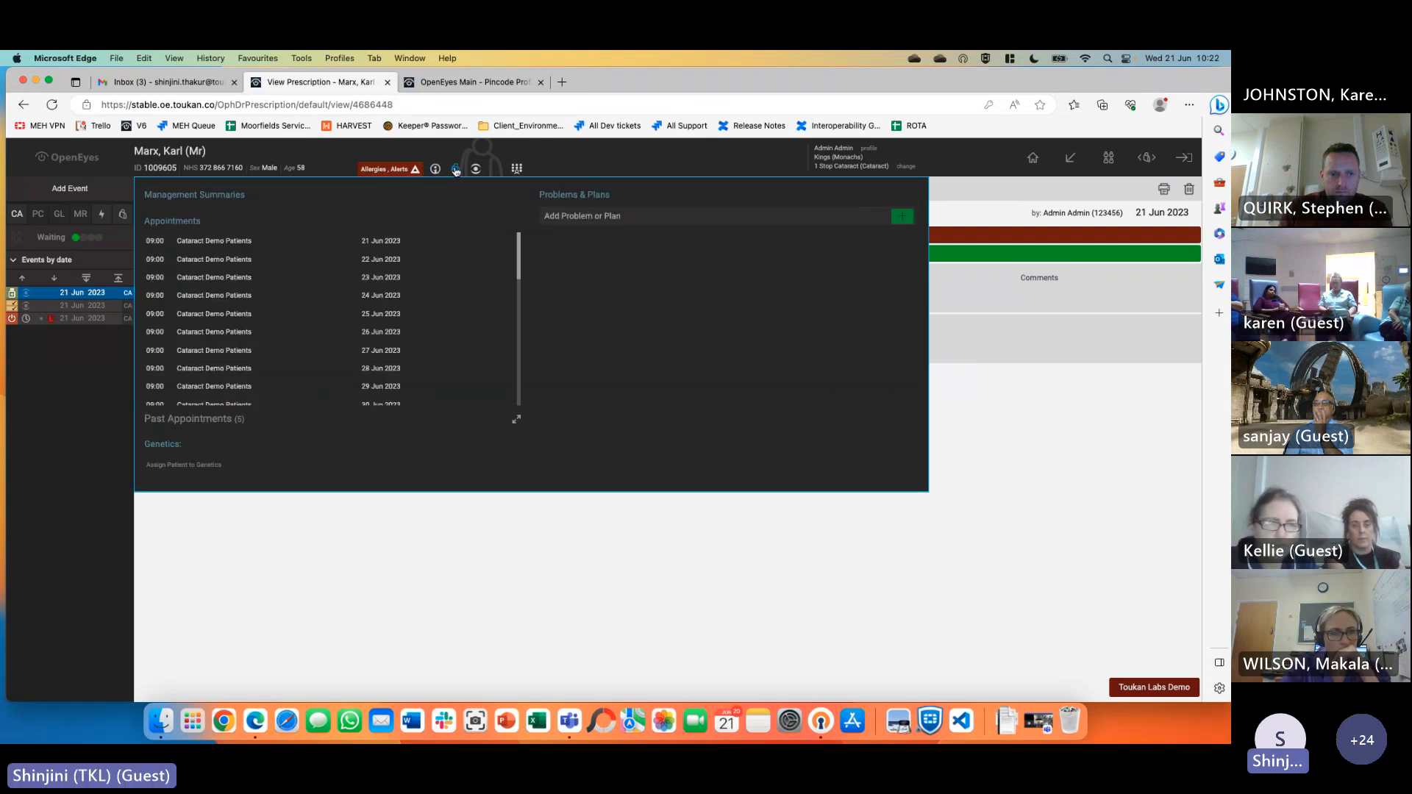
pyautogui.moveTo(389, 171)
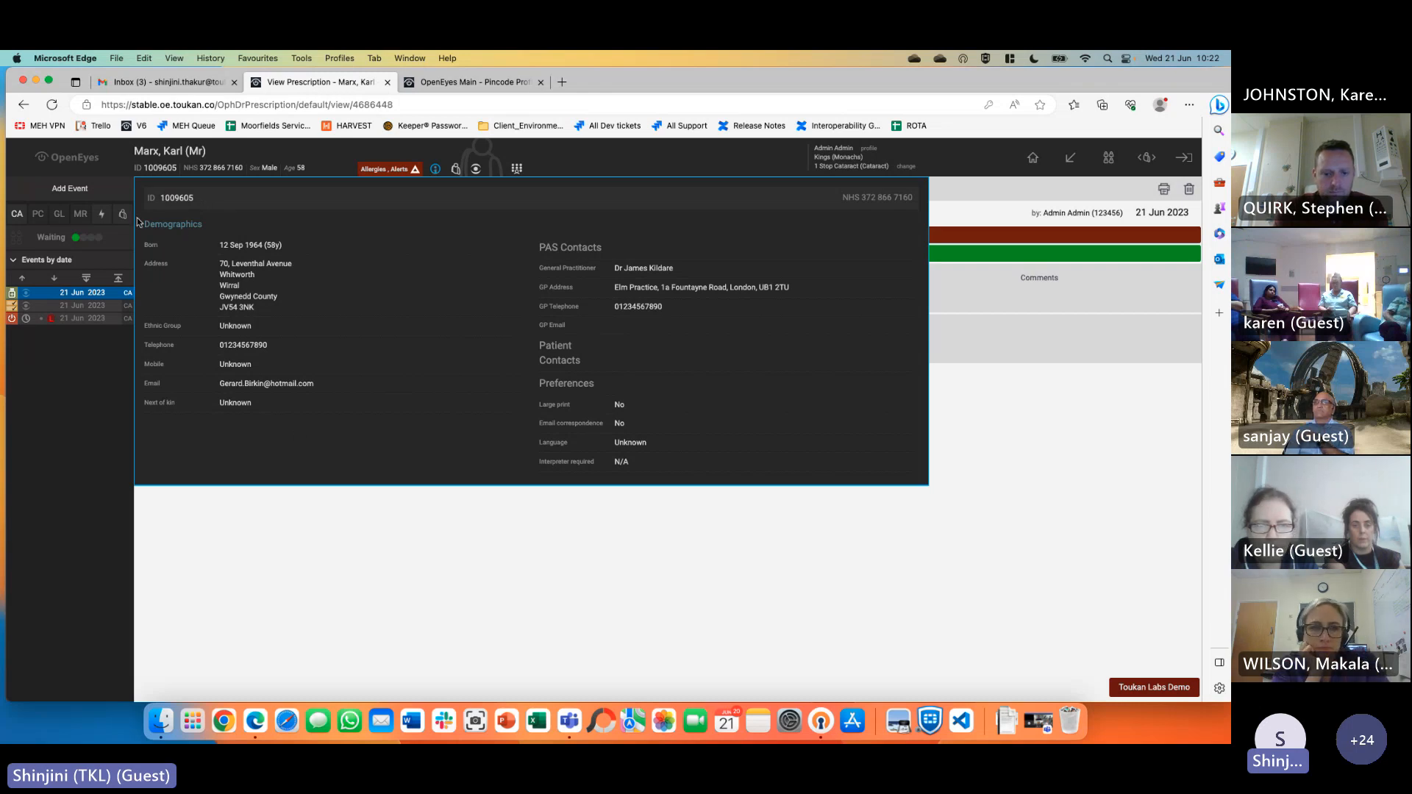
# Reopen the demographics, then view management summaries and upcoming appointments
pyautogui.click(435, 169)
pyautogui.click(435, 169)
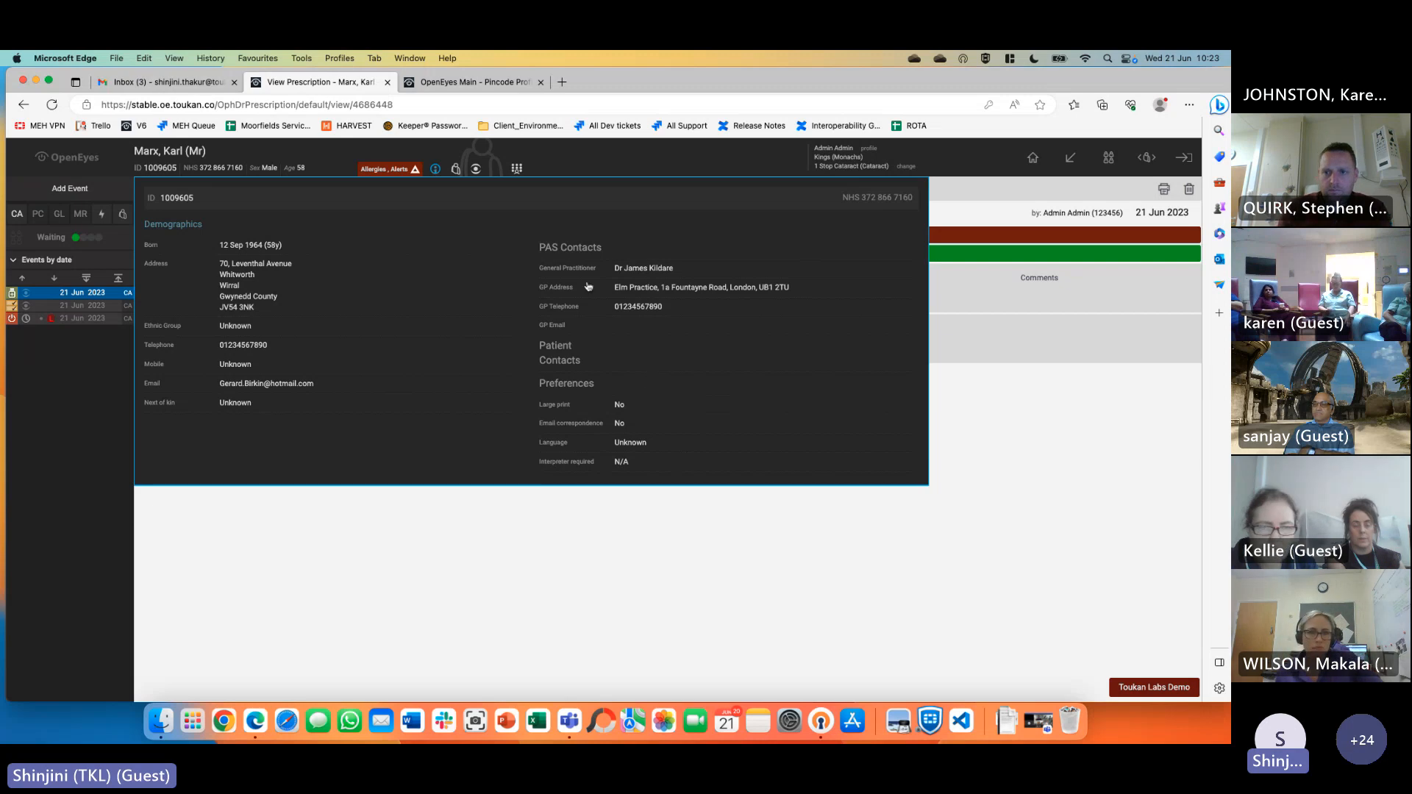
pyautogui.click(456, 170)
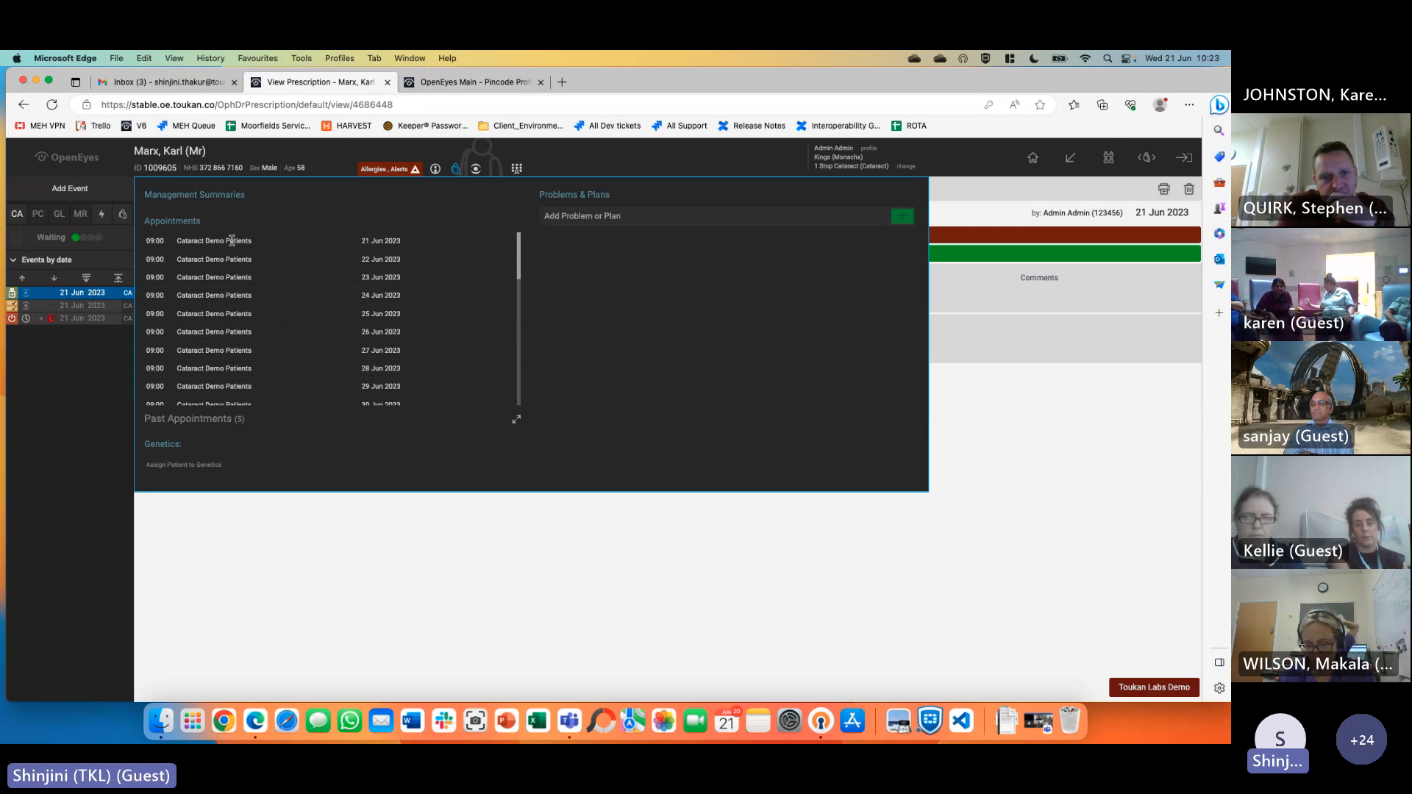
# Review the eye diagnoses, medications and refraction readings in the eye summary
pyautogui.click(476, 171)
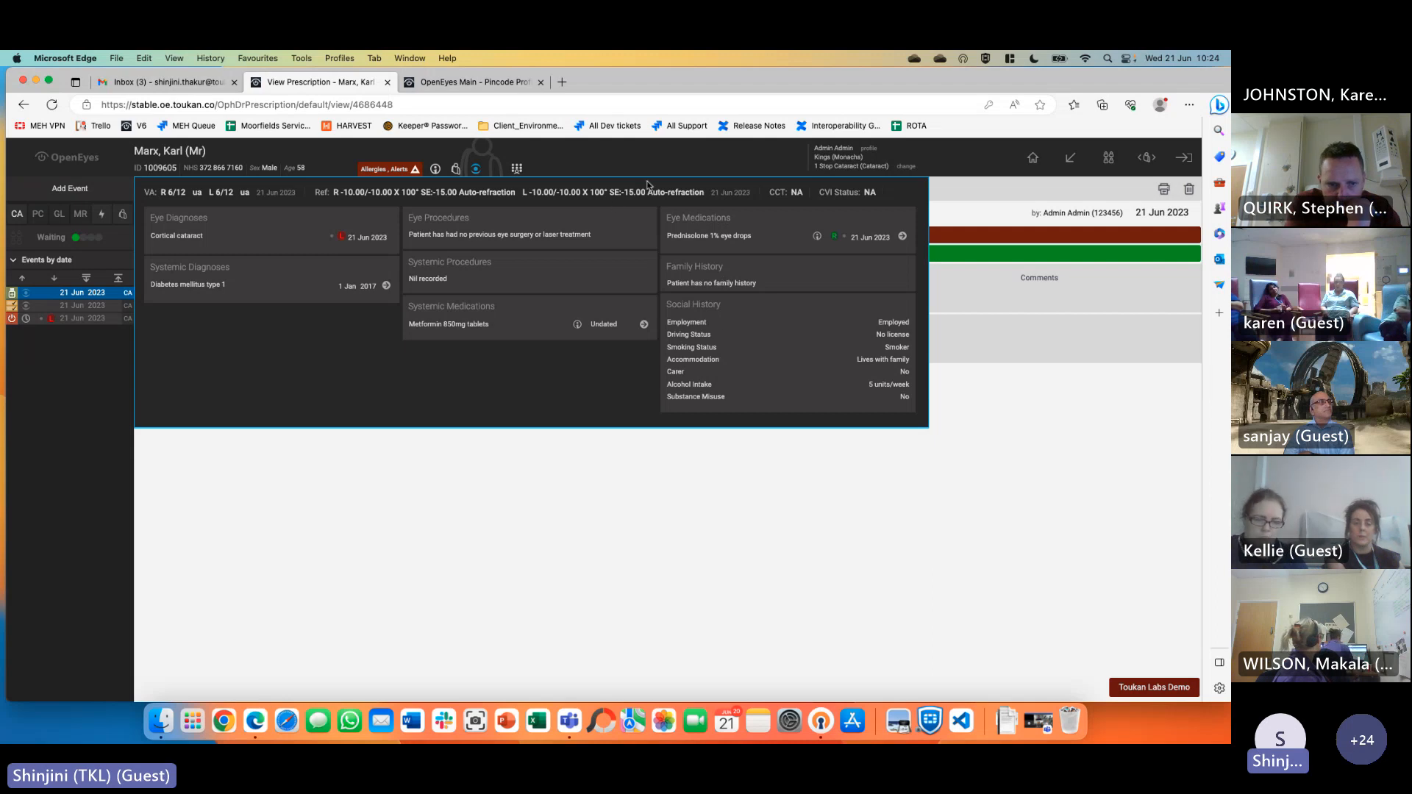
pyautogui.moveTo(159, 192); pyautogui.dragTo(890, 198)
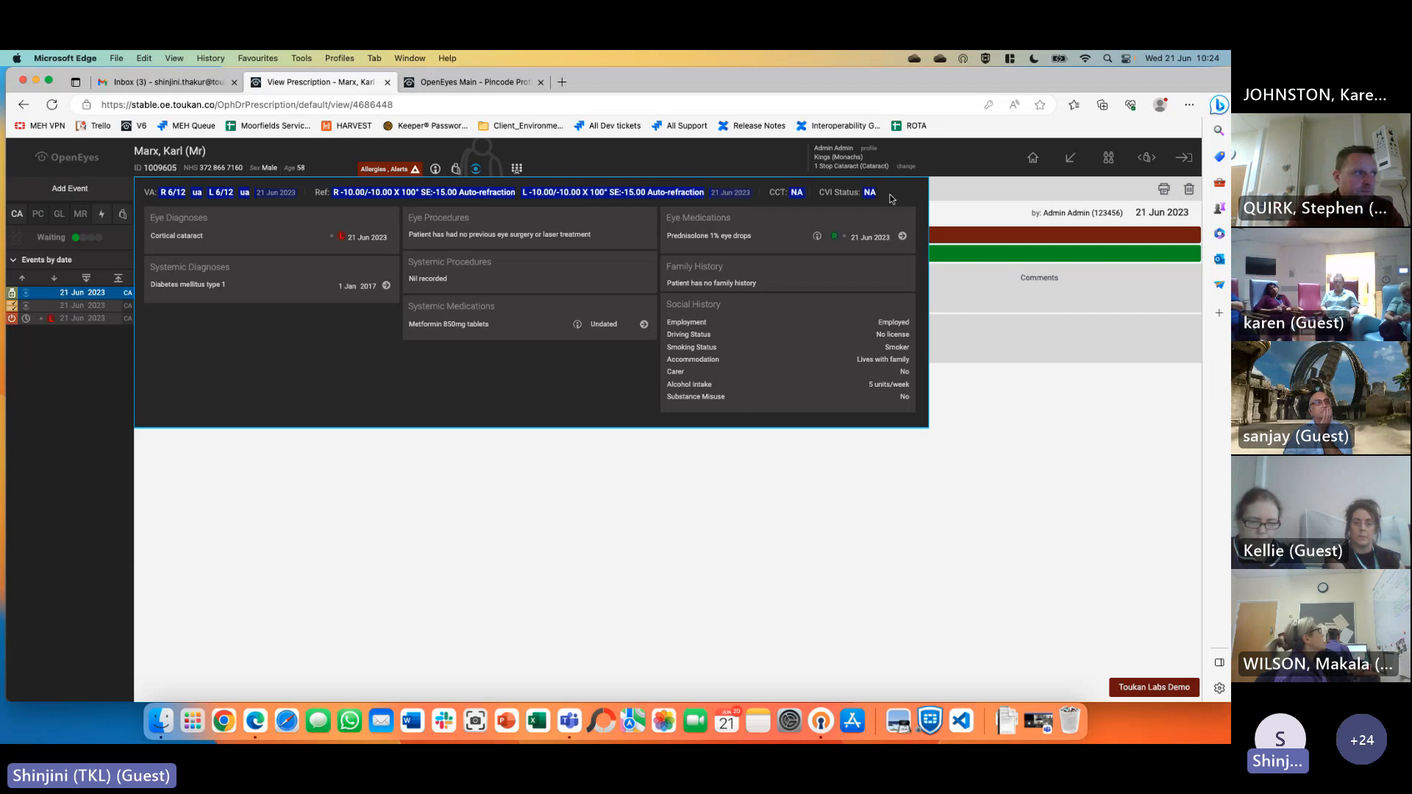
pyautogui.click(896, 196)
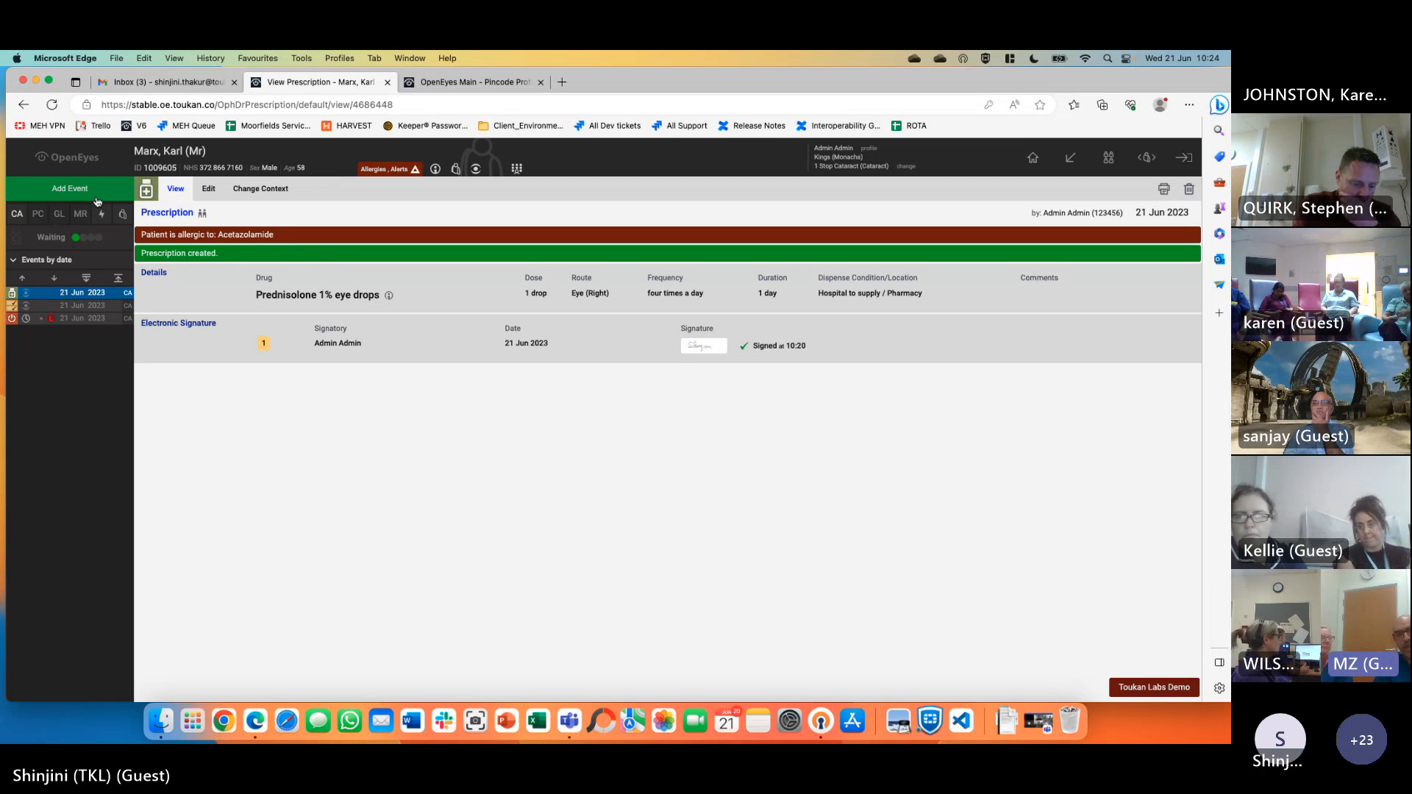
# Close the Gmail tab and bring up the Add a new Cataract event dialog
pyautogui.click(235, 83)
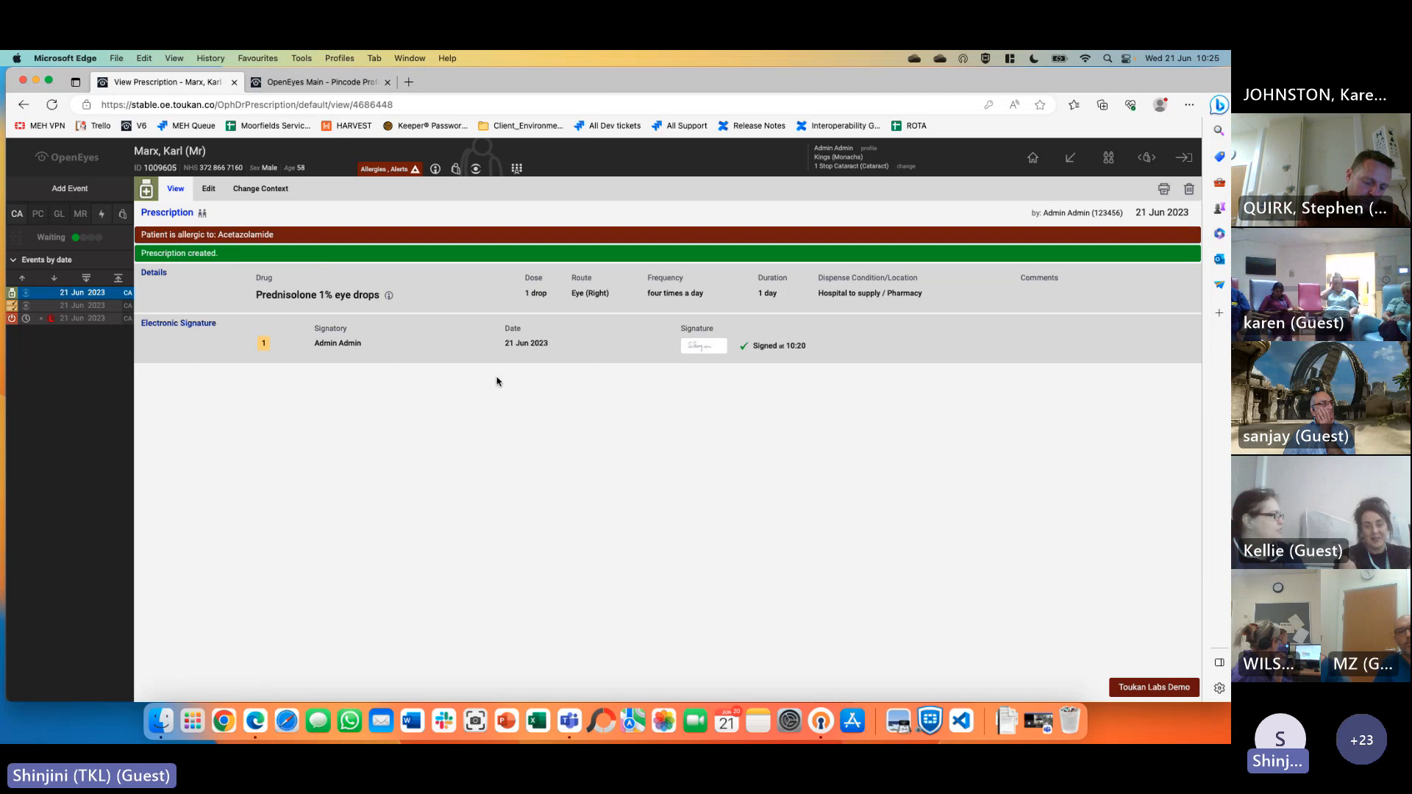
pyautogui.click(74, 192)
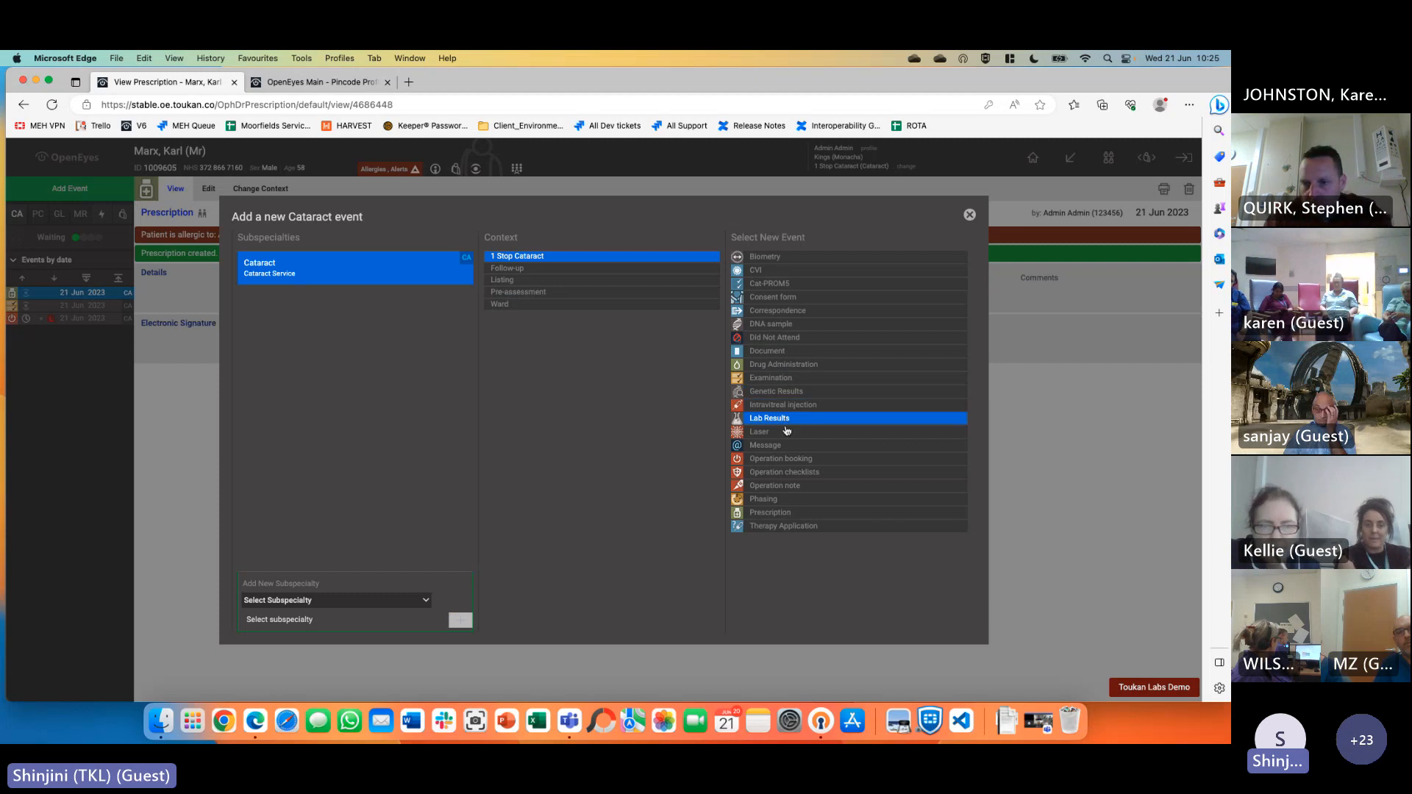
# Create an Examination and remove all default elements, from Systemic Diagnoses to Drug Administration
pyautogui.click(779, 379)
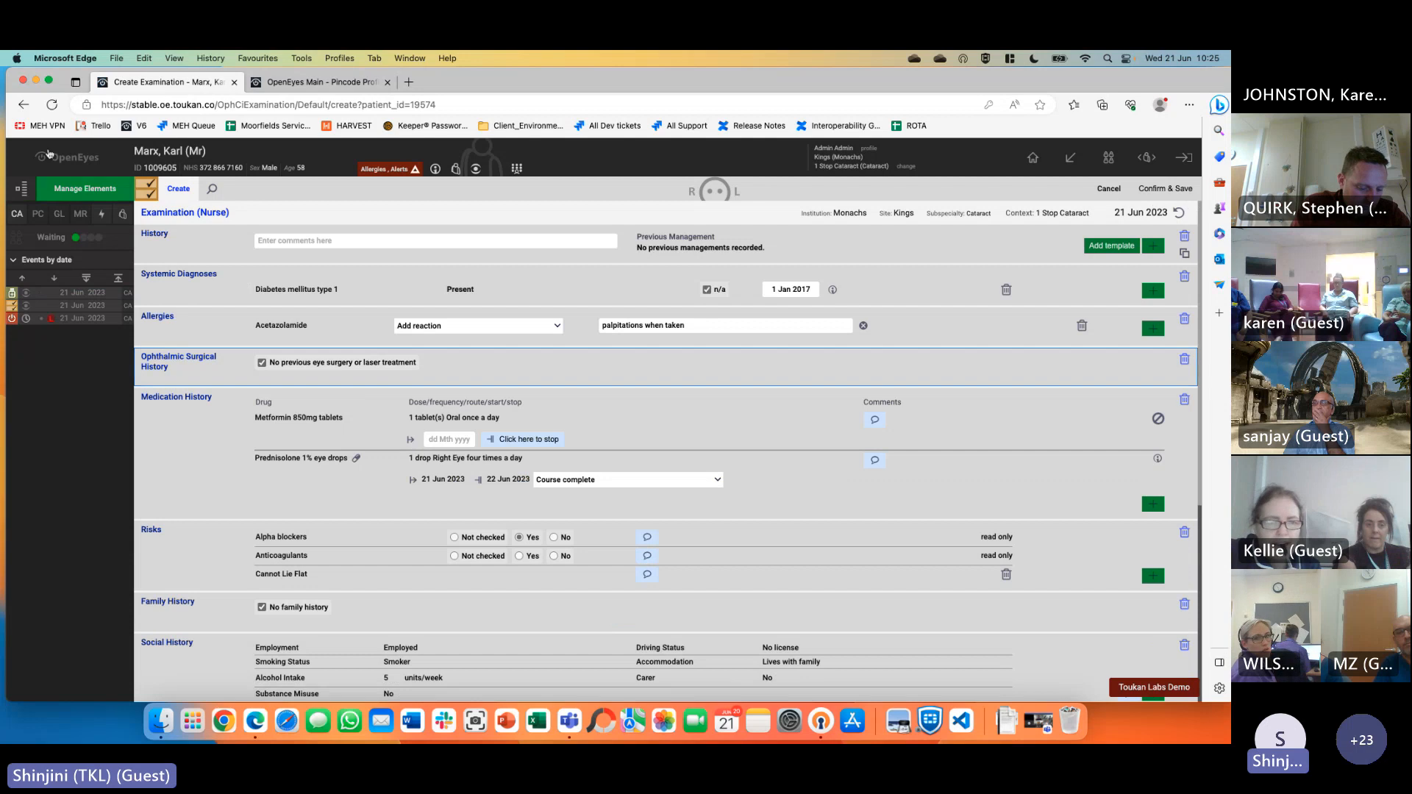
pyautogui.click(84, 188)
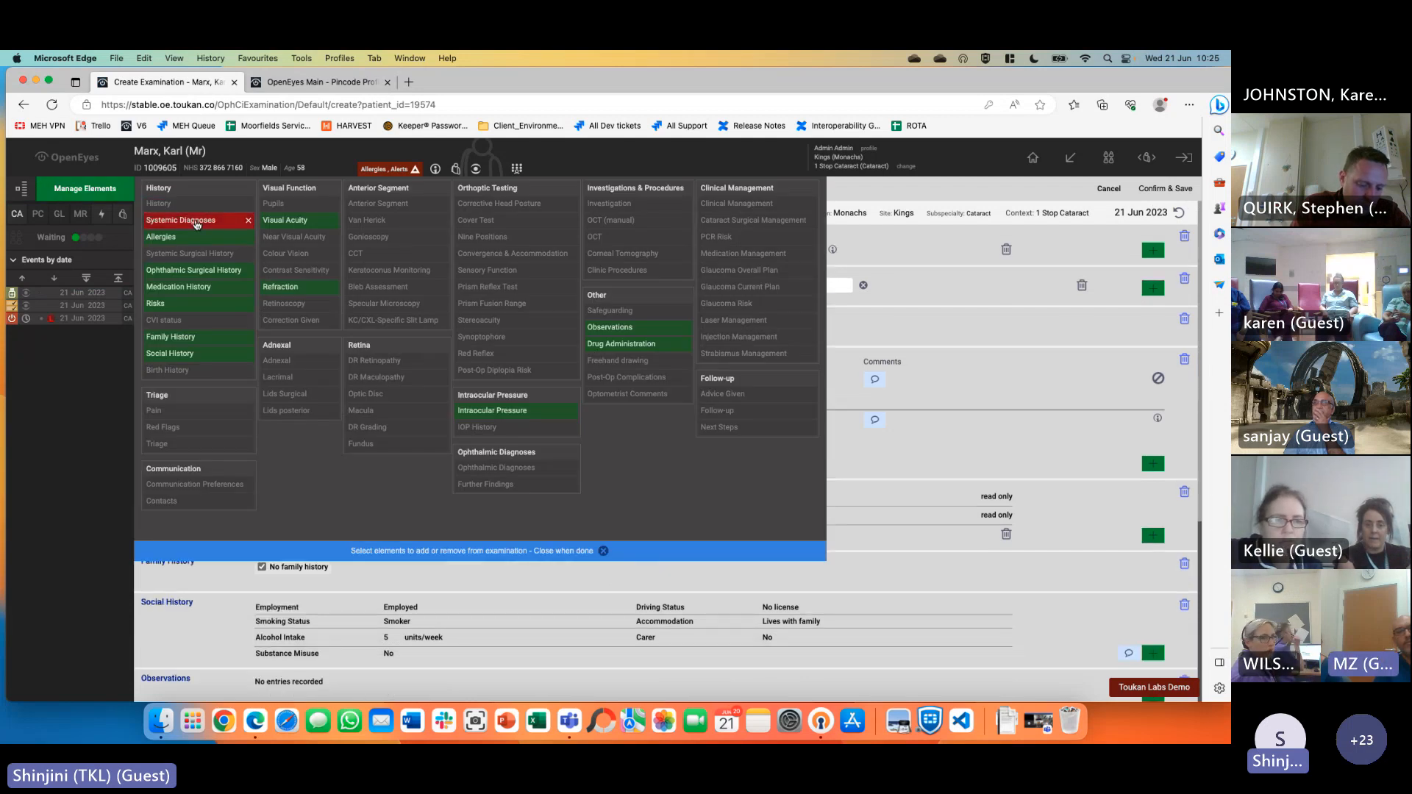
pyautogui.click(197, 222)
pyautogui.click(406, 428)
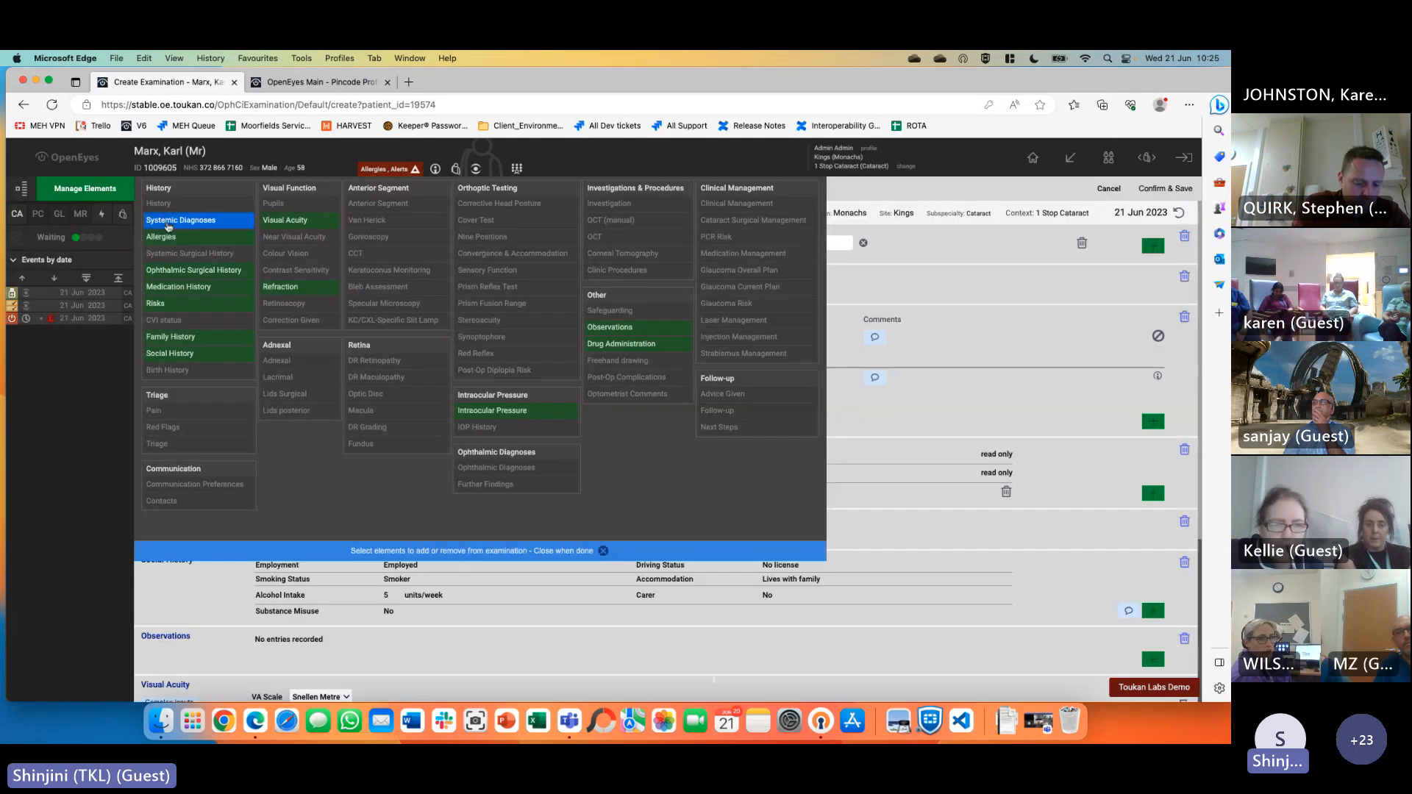
pyautogui.click(185, 271)
pyautogui.click(185, 288)
pyautogui.click(186, 305)
pyautogui.click(185, 339)
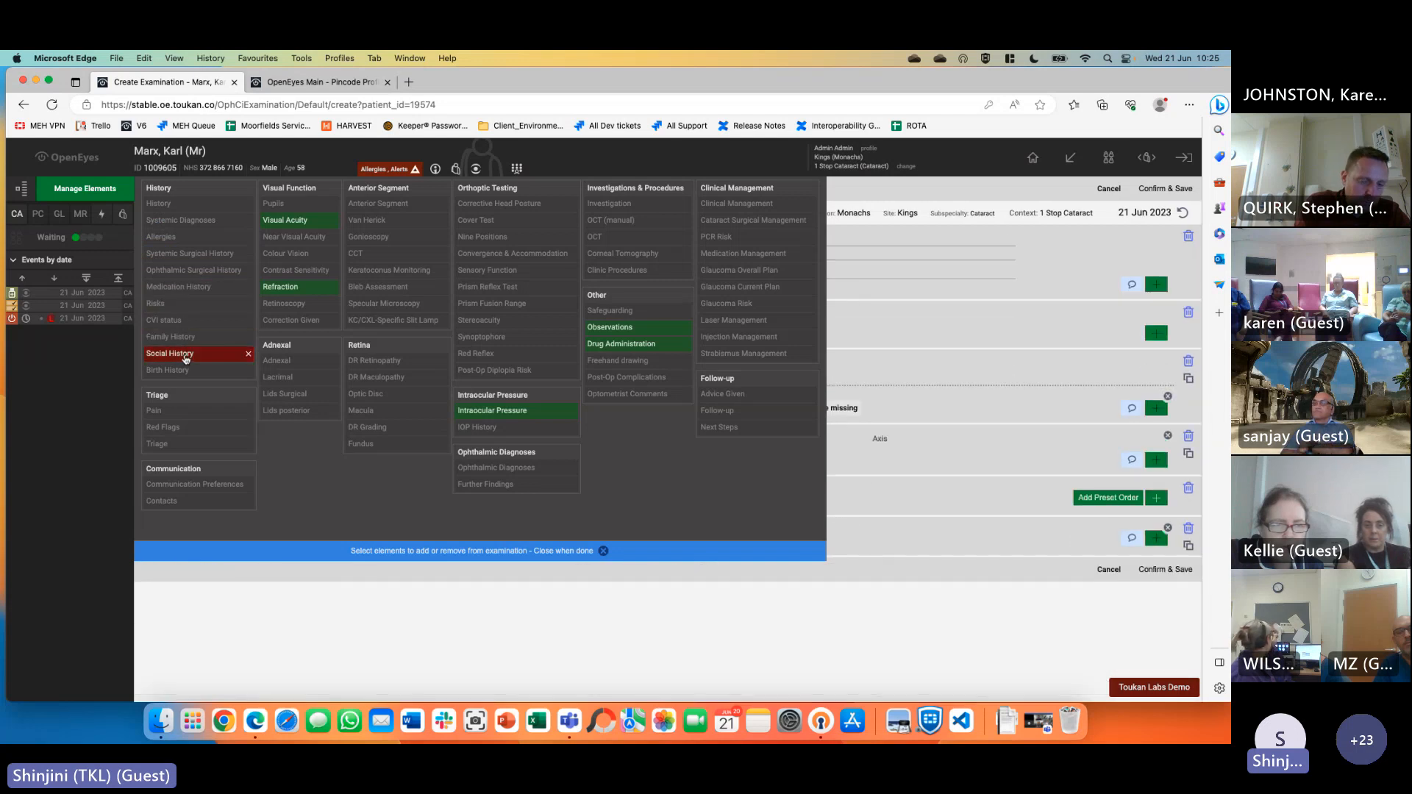
pyautogui.click(185, 356)
pyautogui.click(294, 287)
pyautogui.click(298, 220)
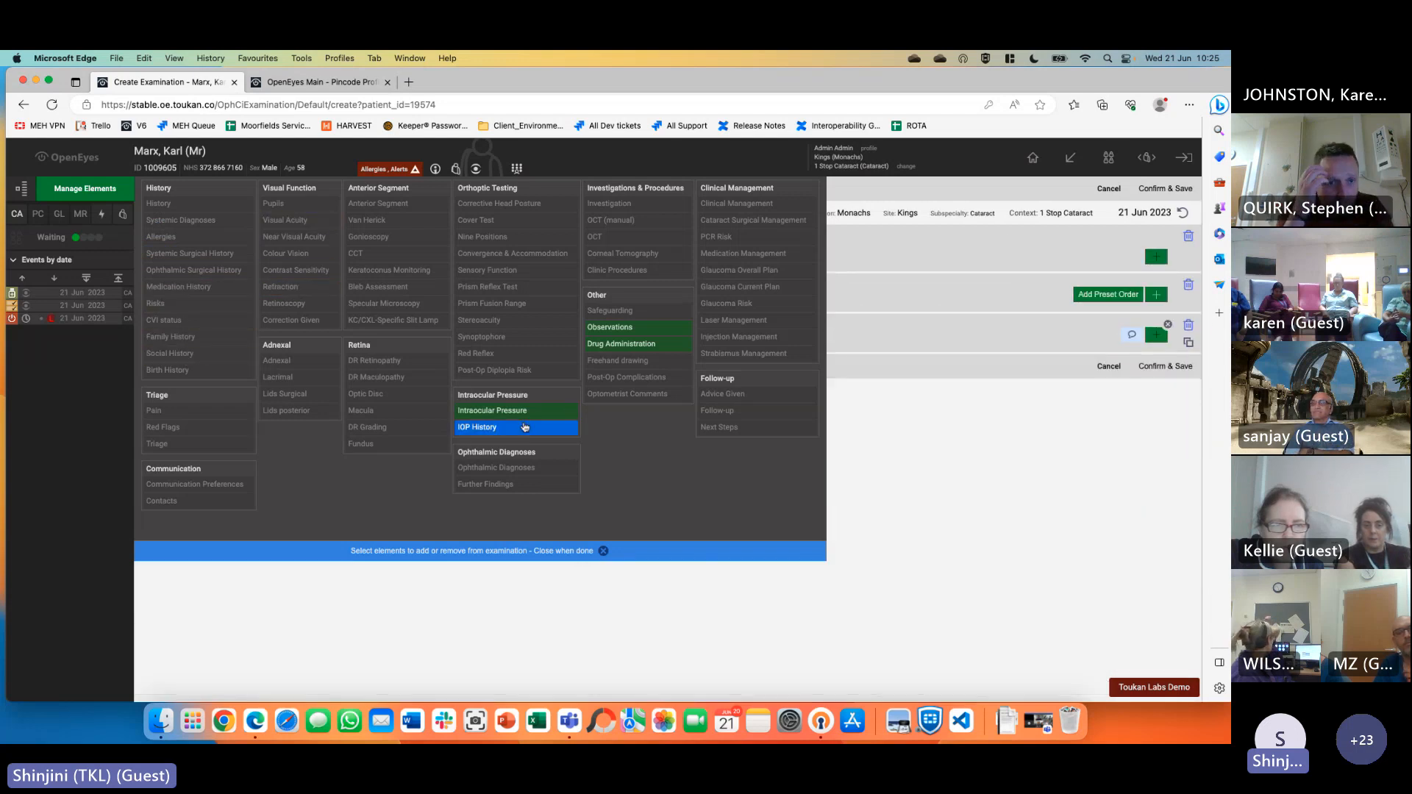
pyautogui.click(515, 410)
pyautogui.click(615, 327)
pyautogui.click(618, 344)
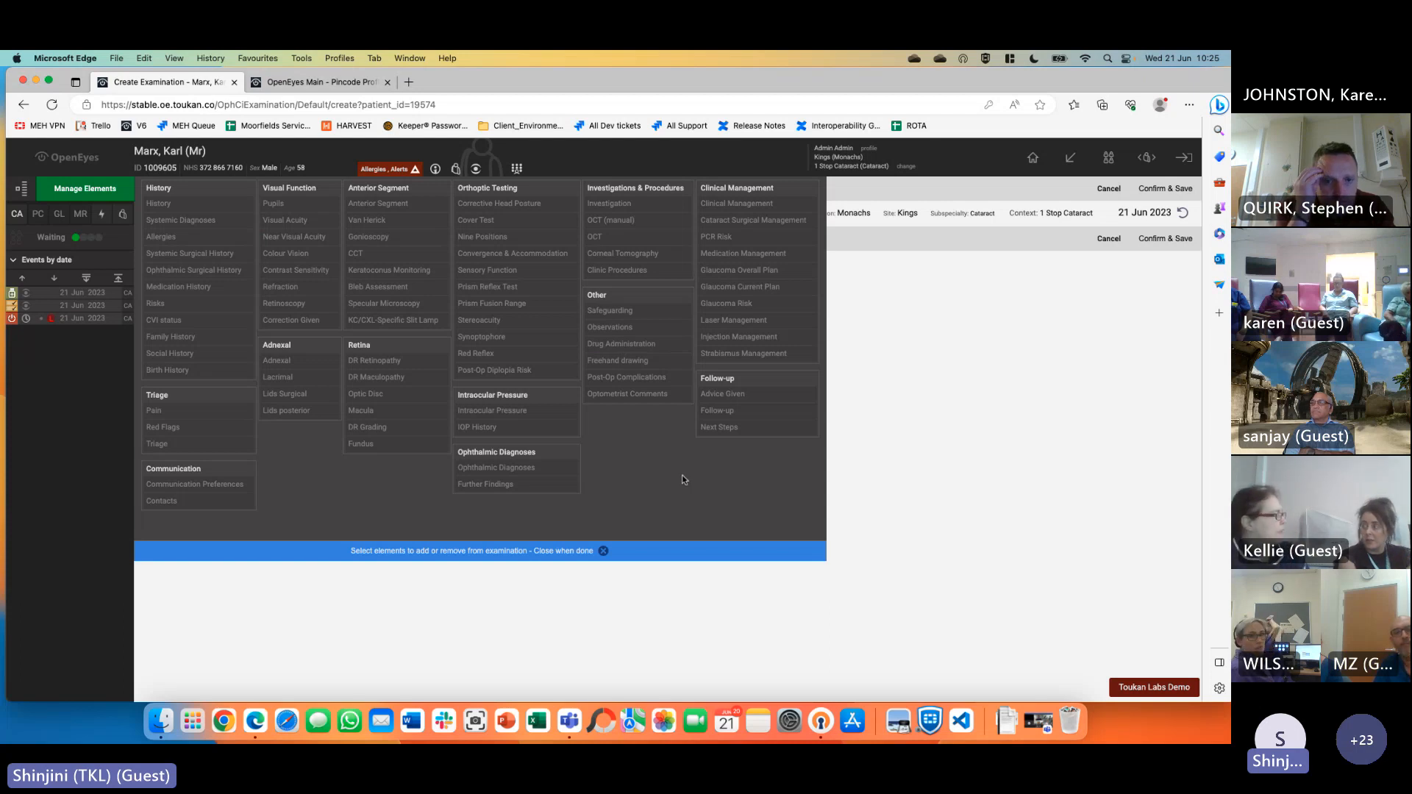
# Add a Freehand drawing element using the Peripheral fundus template
pyautogui.press('super+f')
pyautogui.write('f')
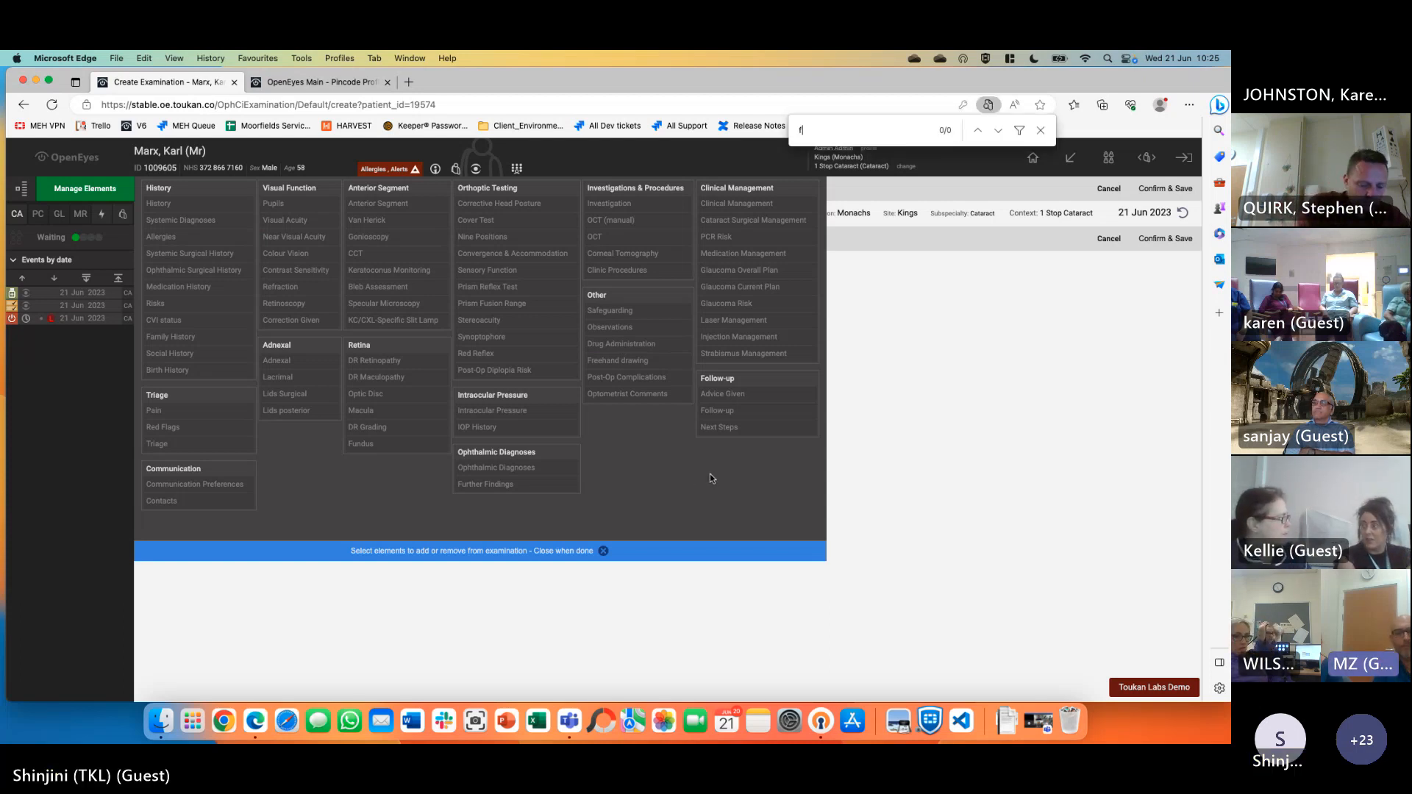
pyautogui.write('ree')
pyautogui.click(646, 362)
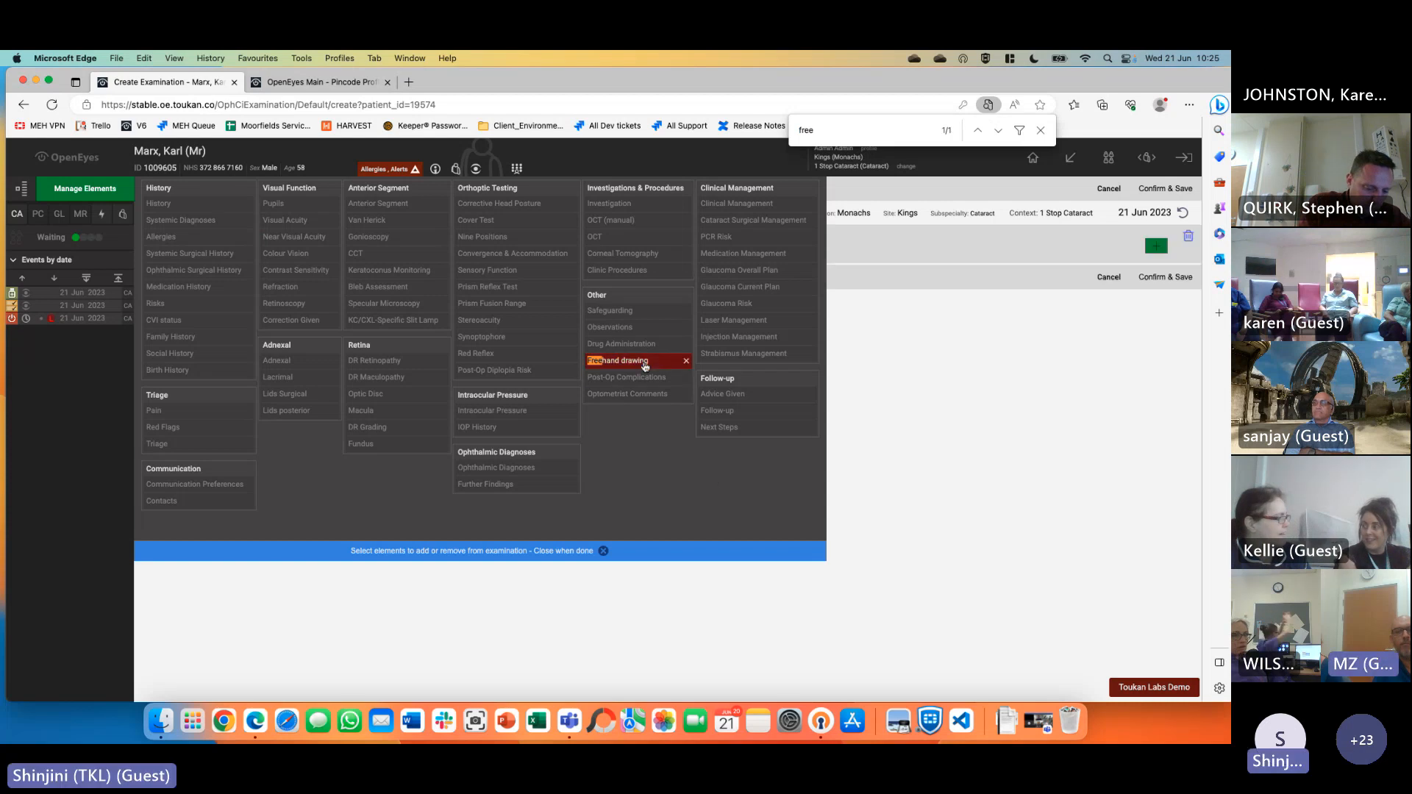
pyautogui.click(544, 551)
pyautogui.click(1158, 249)
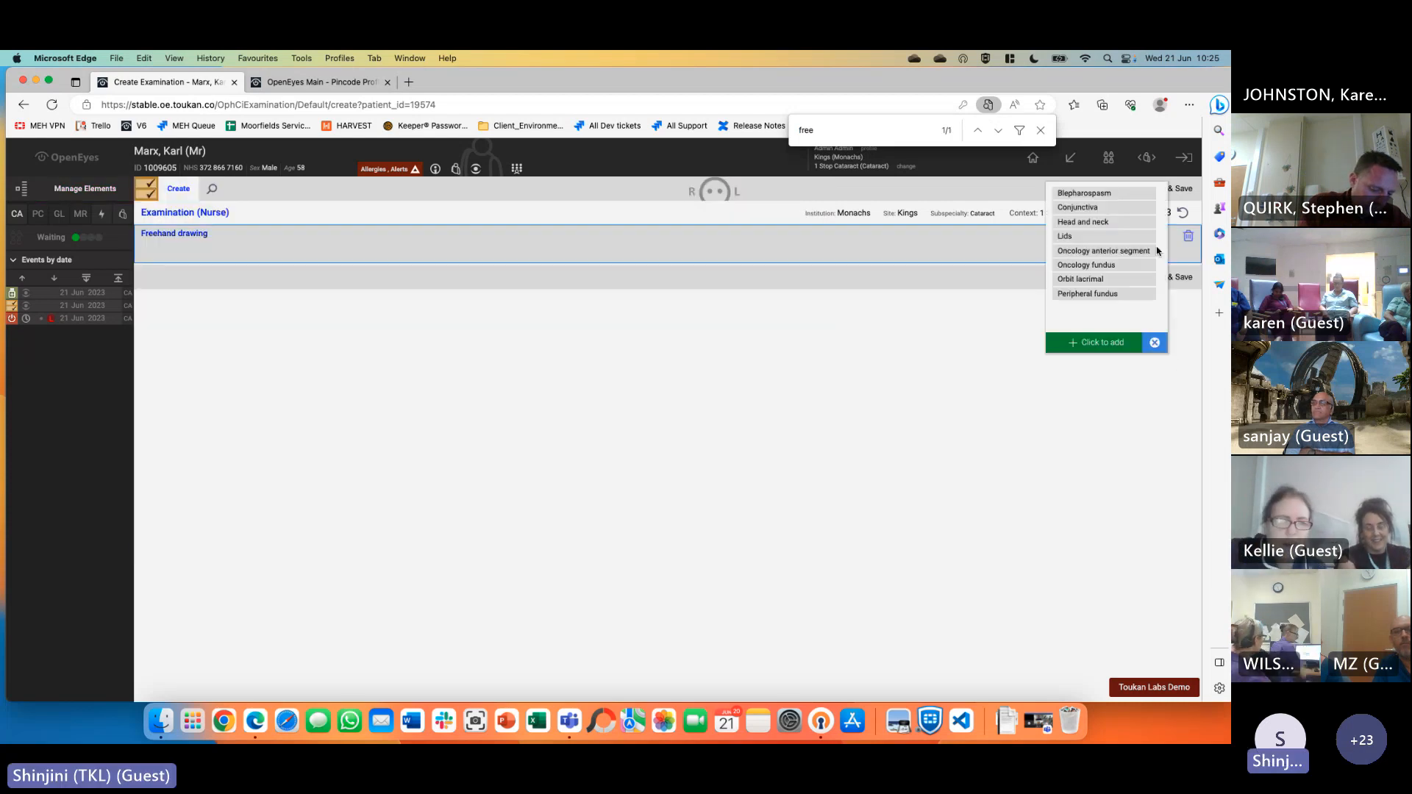
pyautogui.click(1119, 223)
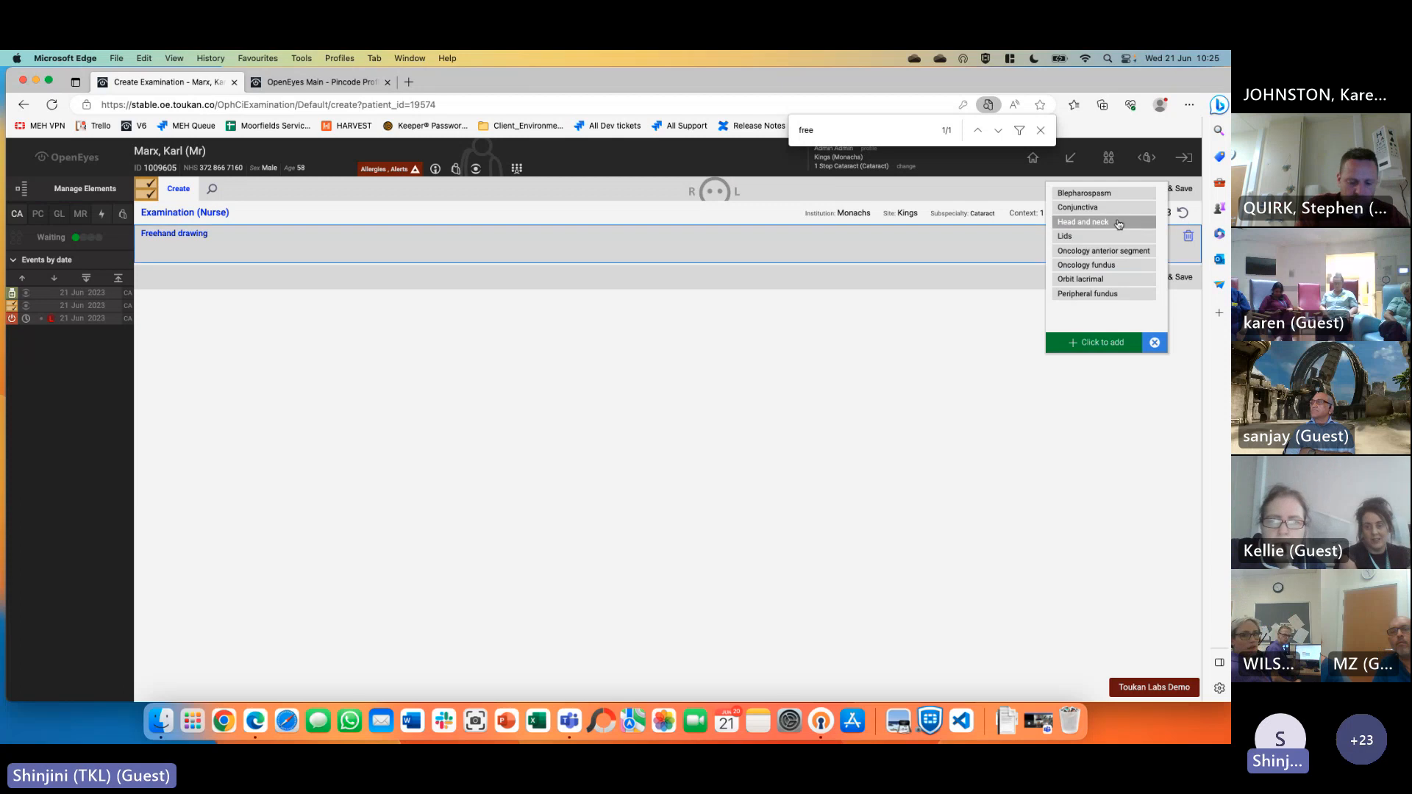
pyautogui.click(1039, 131)
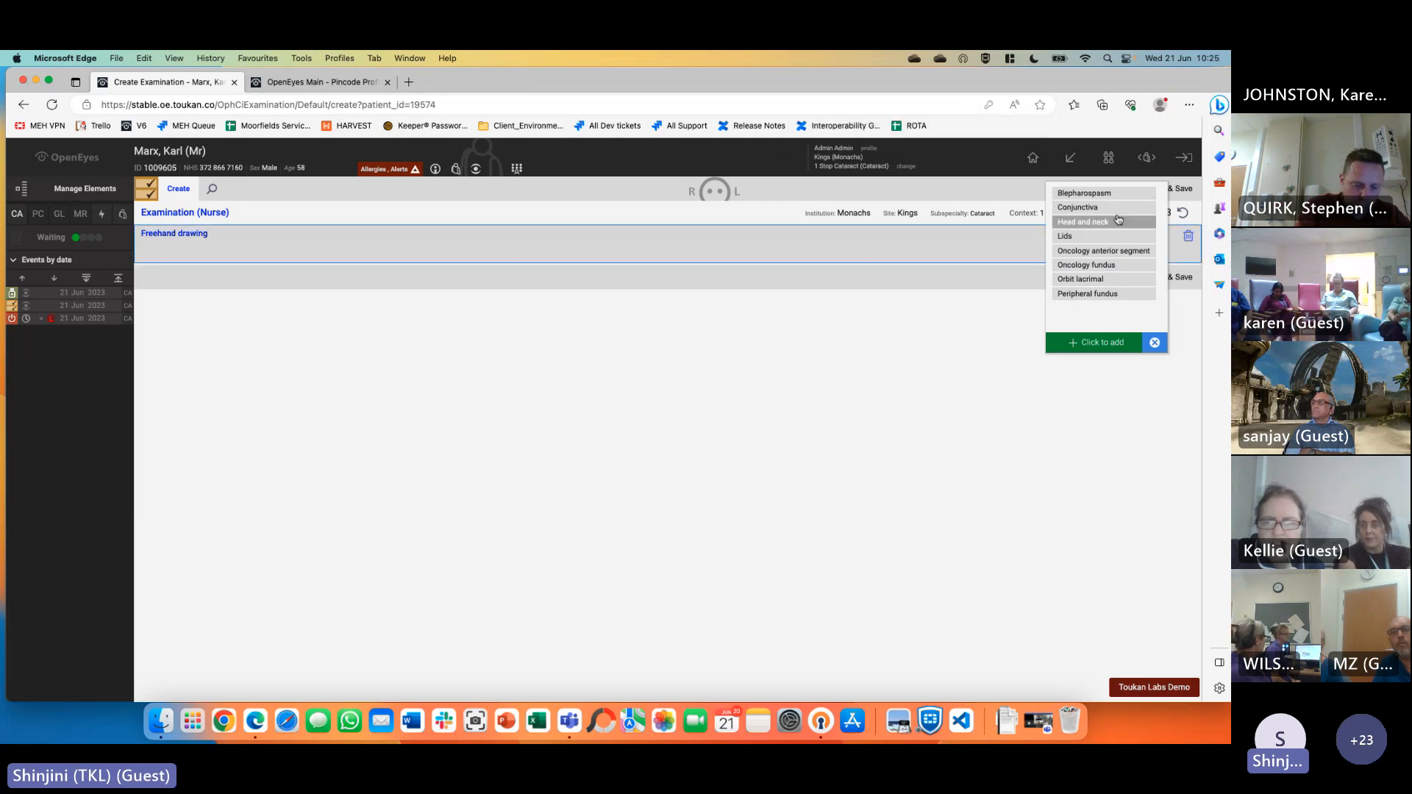
pyautogui.click(1090, 294)
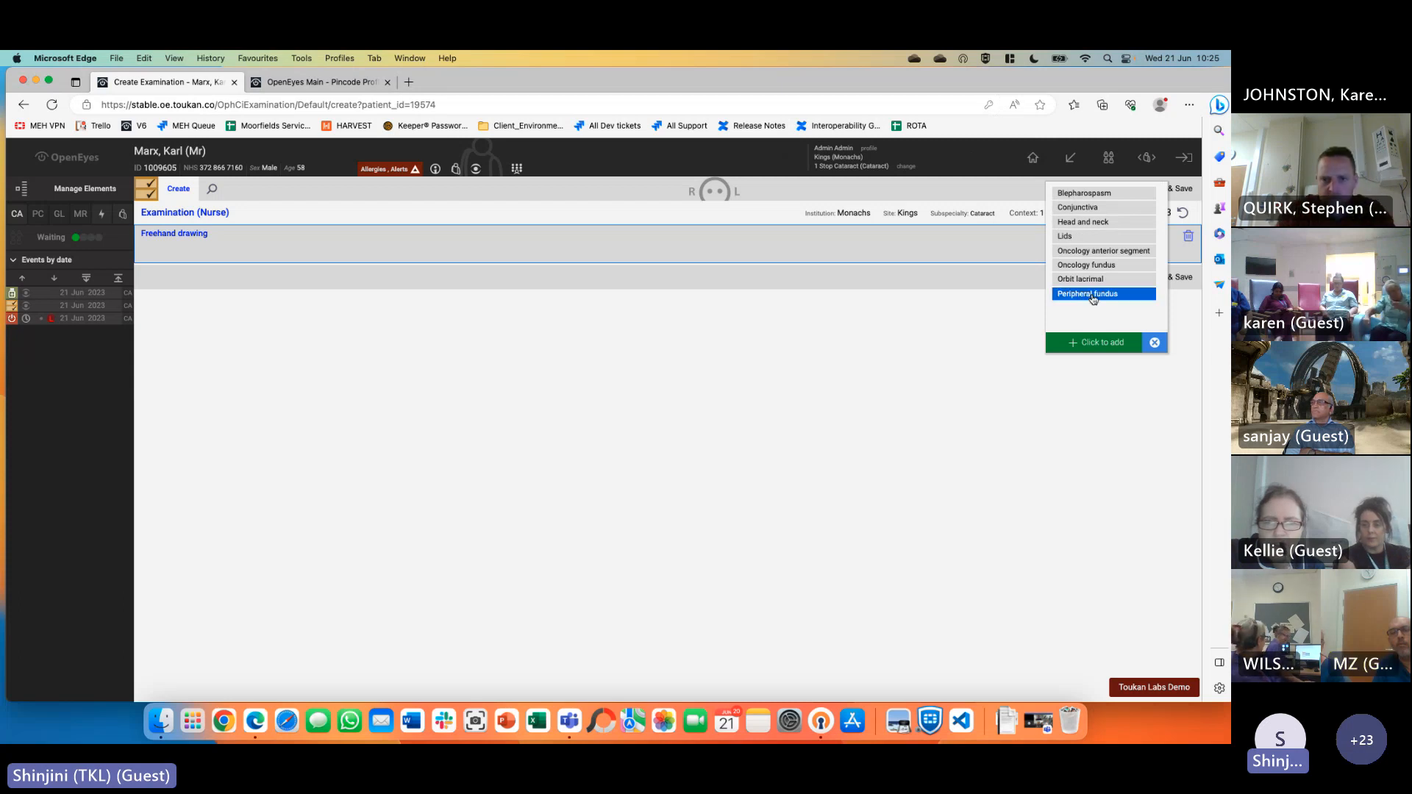
pyautogui.click(1103, 342)
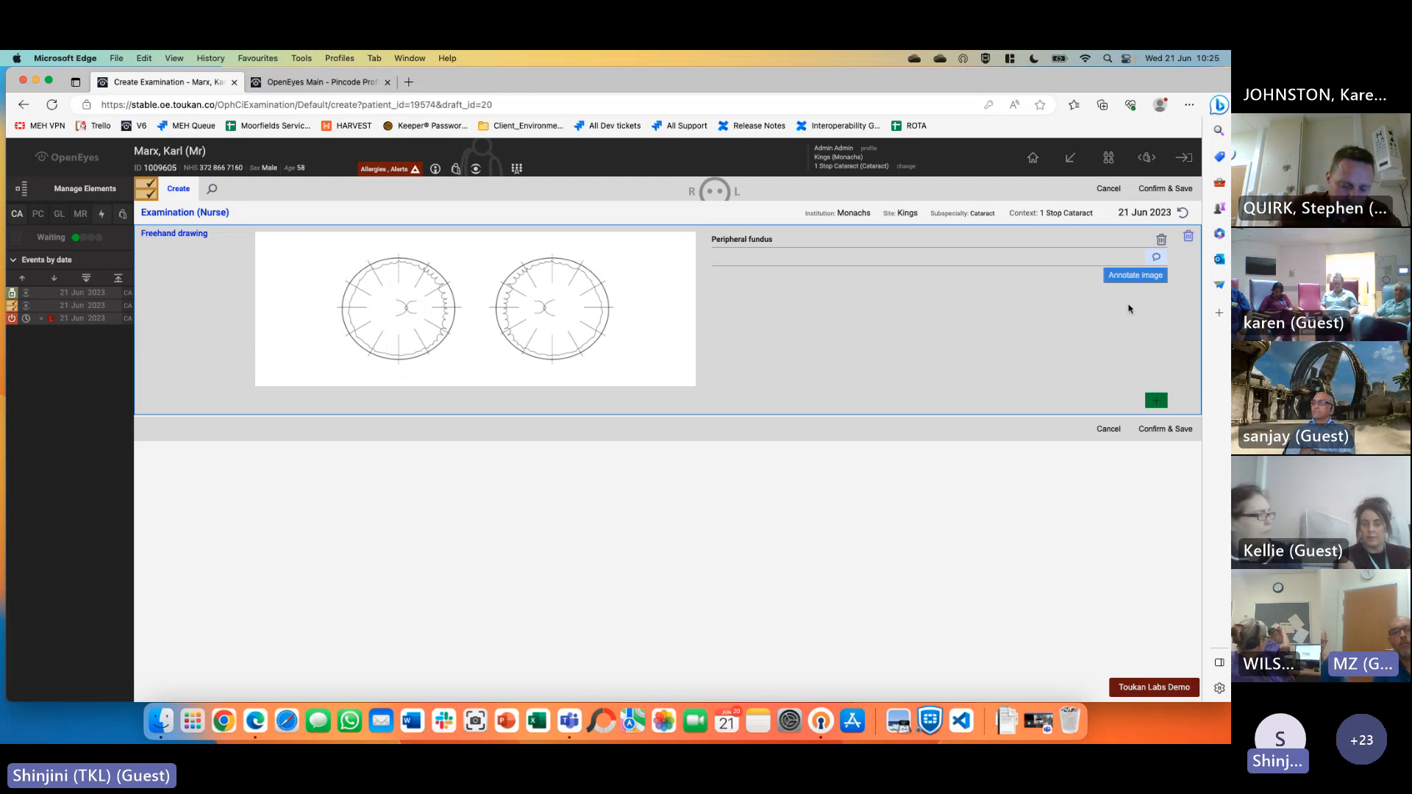
# Circle an area of the left fundus in red and place a first text label
pyautogui.click(1130, 276)
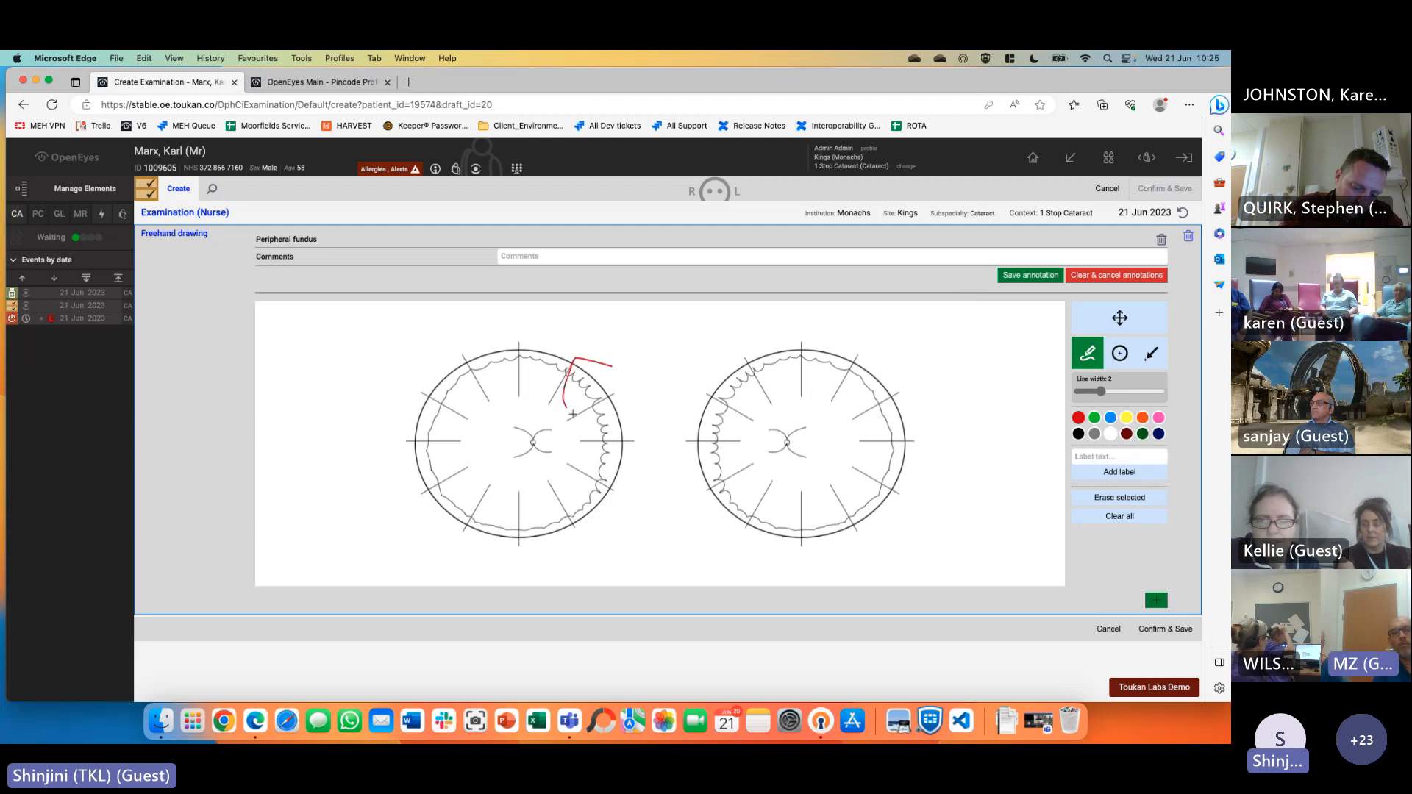
pyautogui.moveTo(574, 415); pyautogui.dragTo(605, 367)
pyautogui.click(1124, 475)
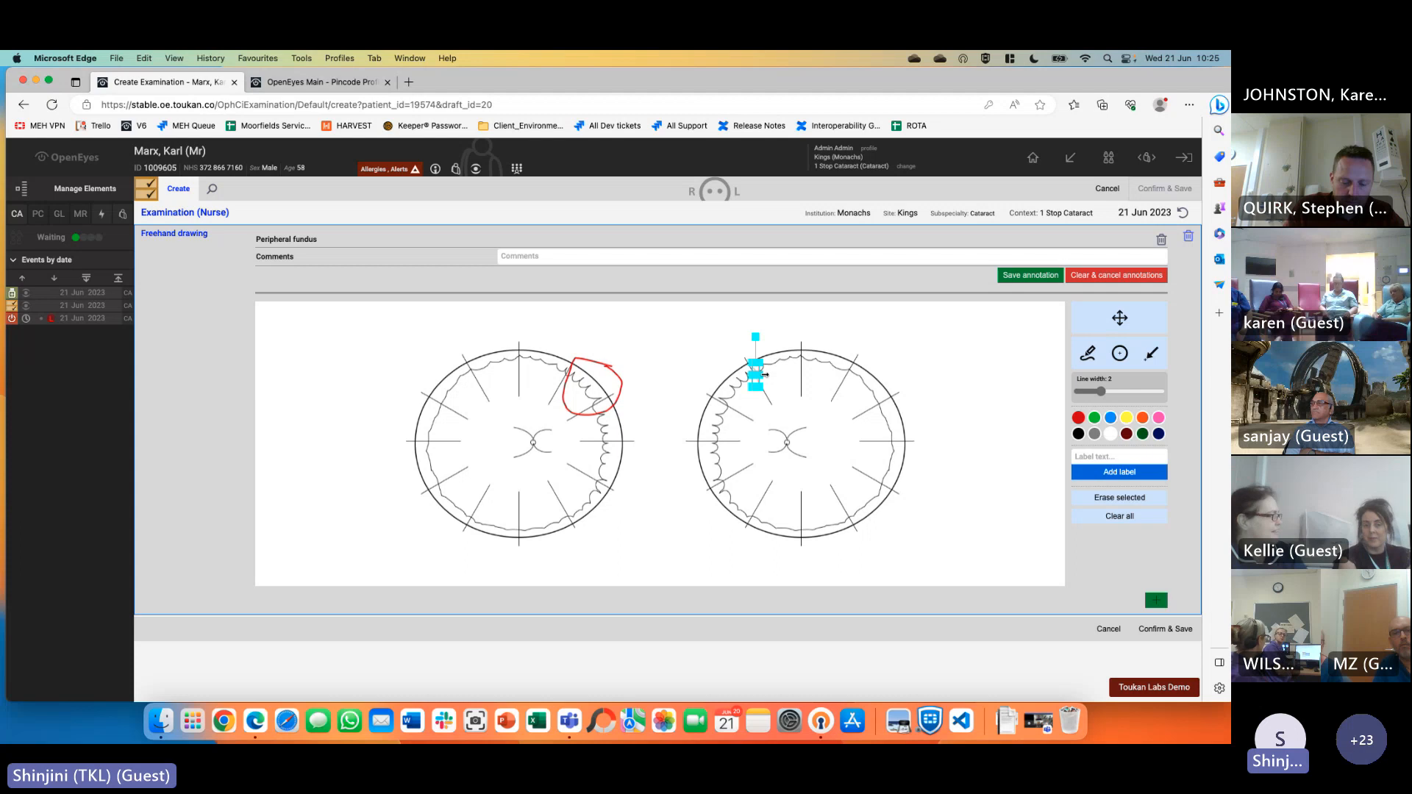
pyautogui.moveTo(765, 375); pyautogui.dragTo(780, 376)
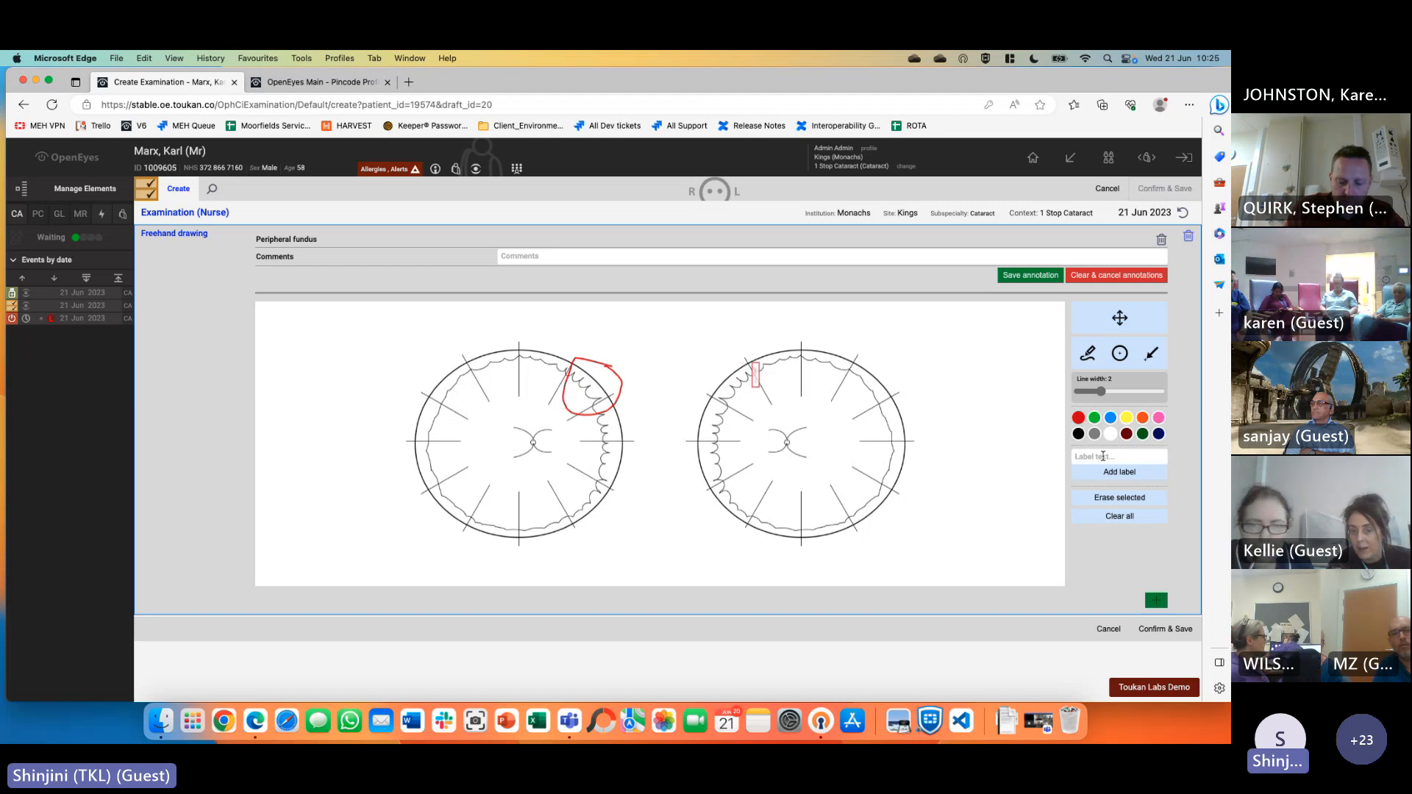
pyautogui.click(1119, 473)
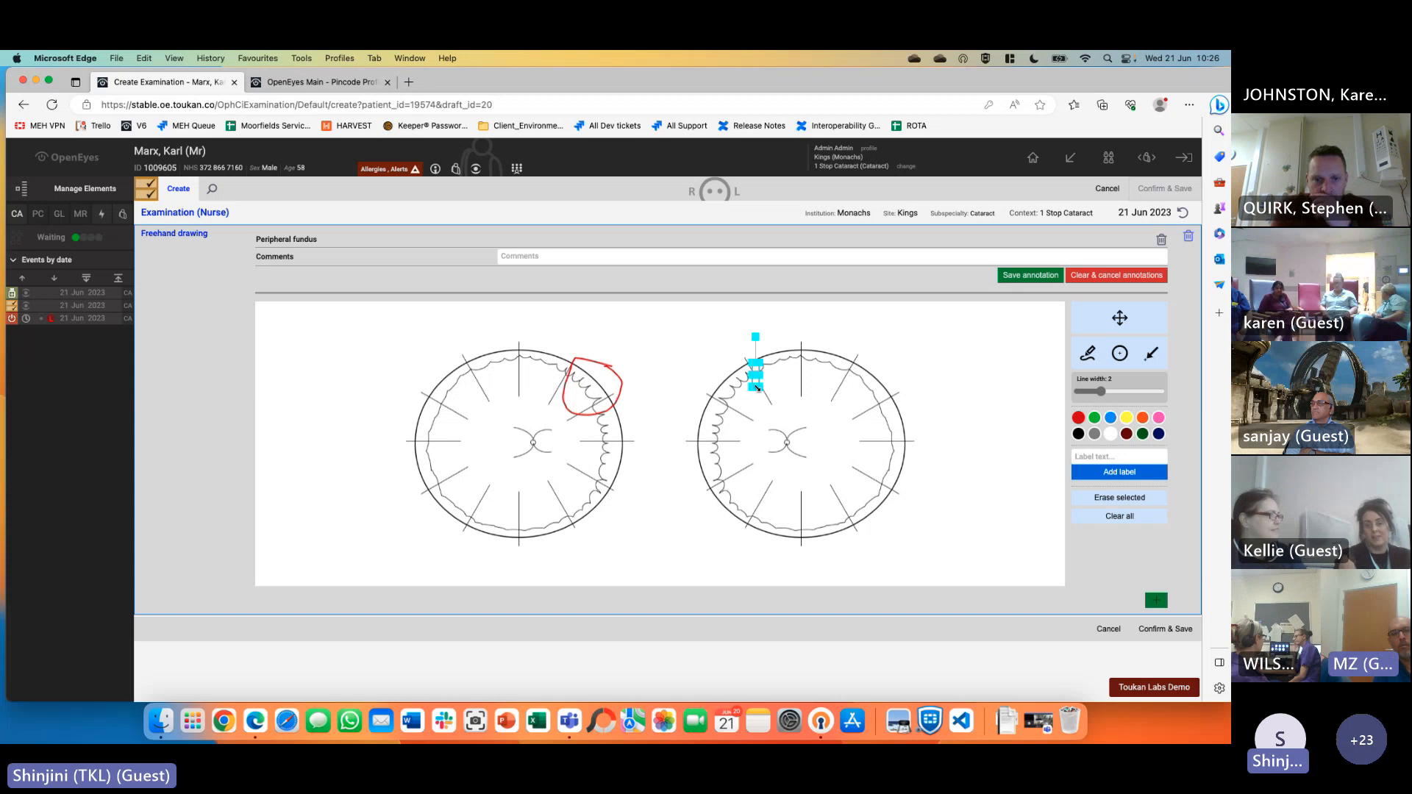
# Add a 'This is a Problem Area' label above the left eye and draw two red arrows
pyautogui.click(1151, 455)
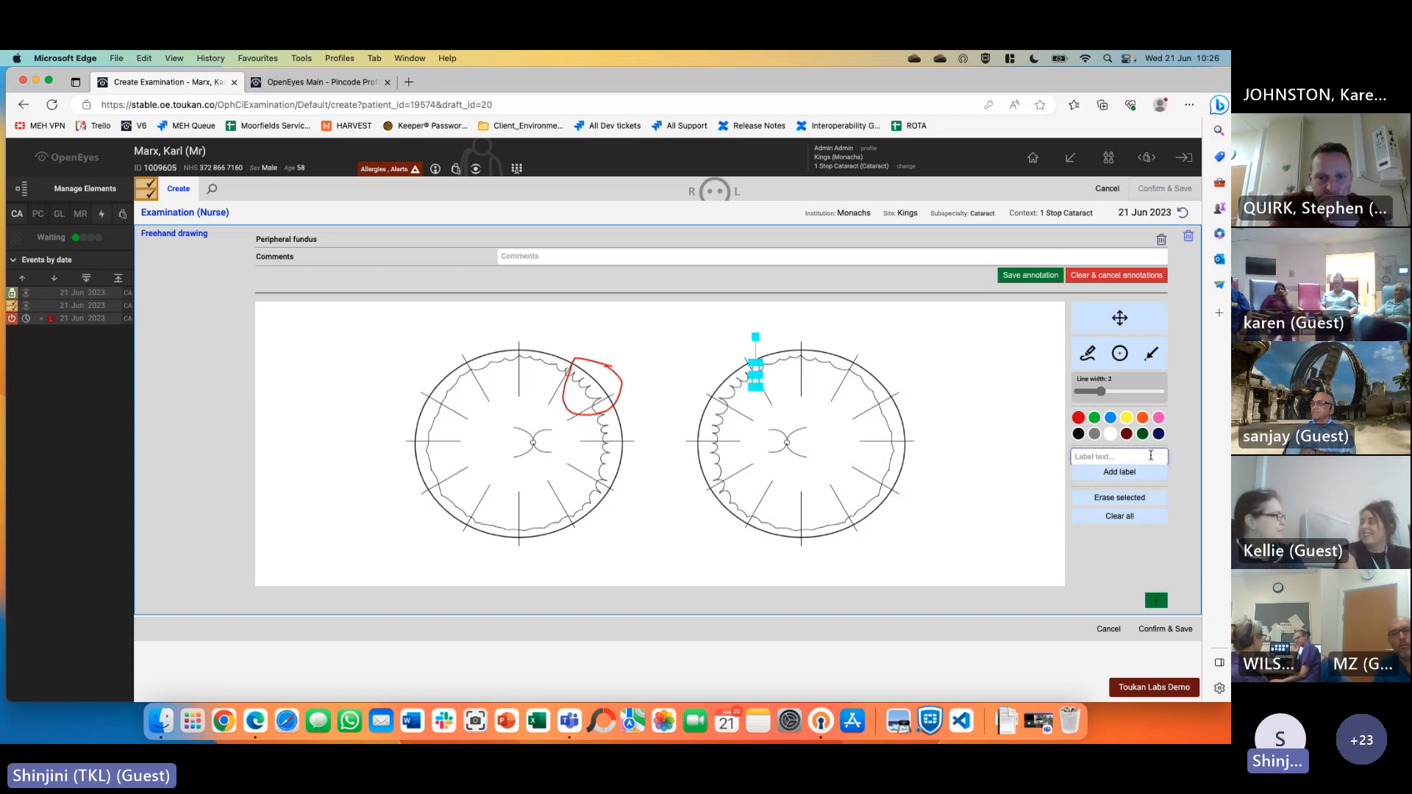
pyautogui.write('This is a P')
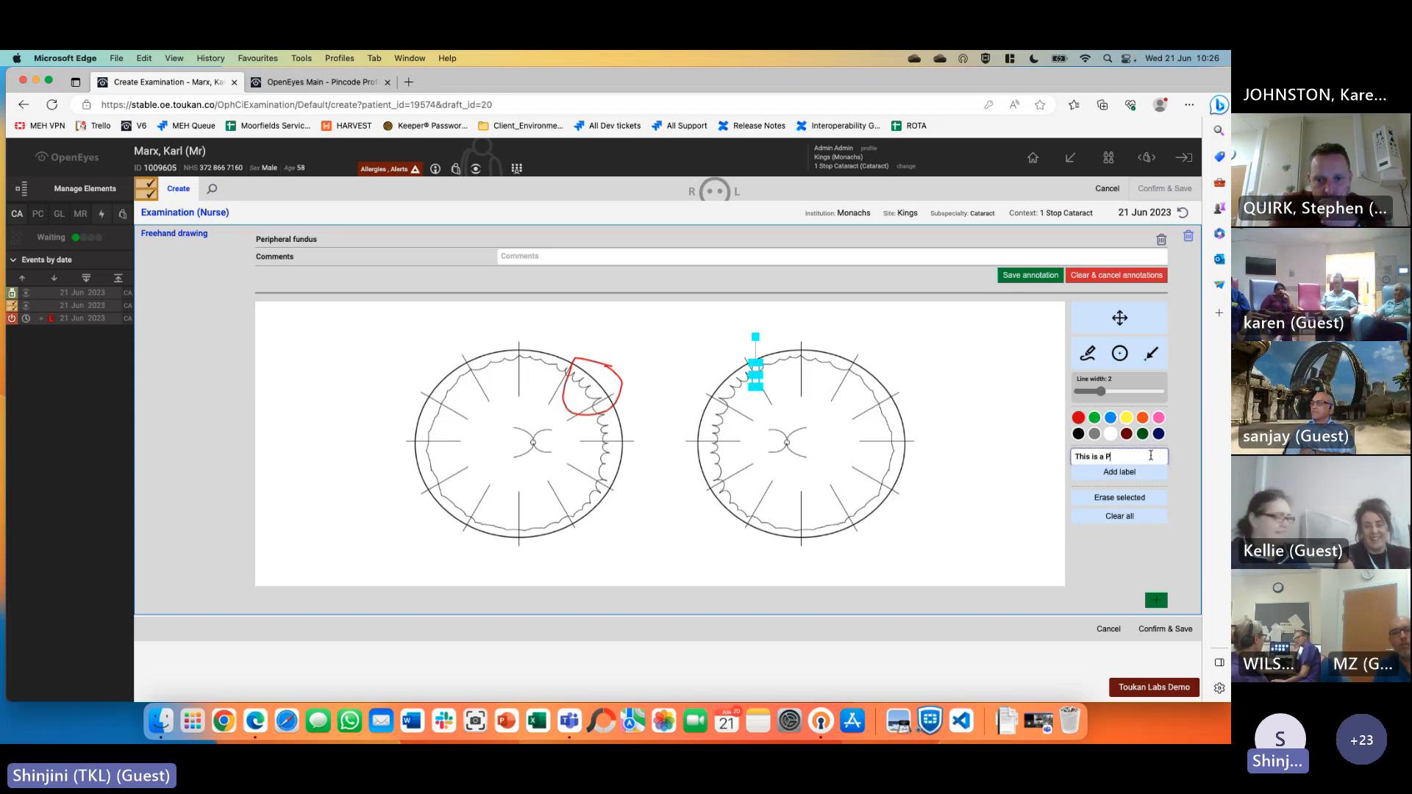
pyautogui.write('roblem Area')
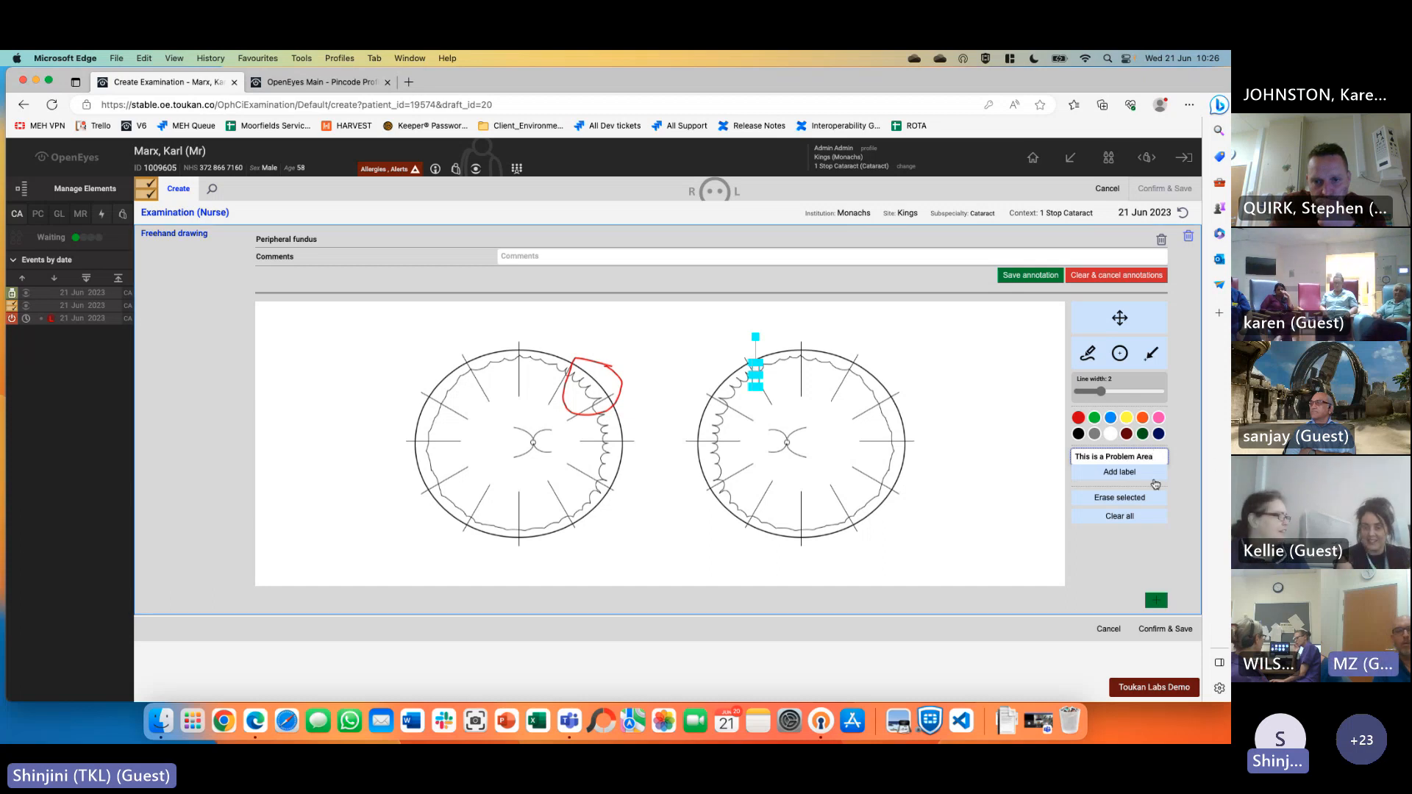
pyautogui.click(1149, 473)
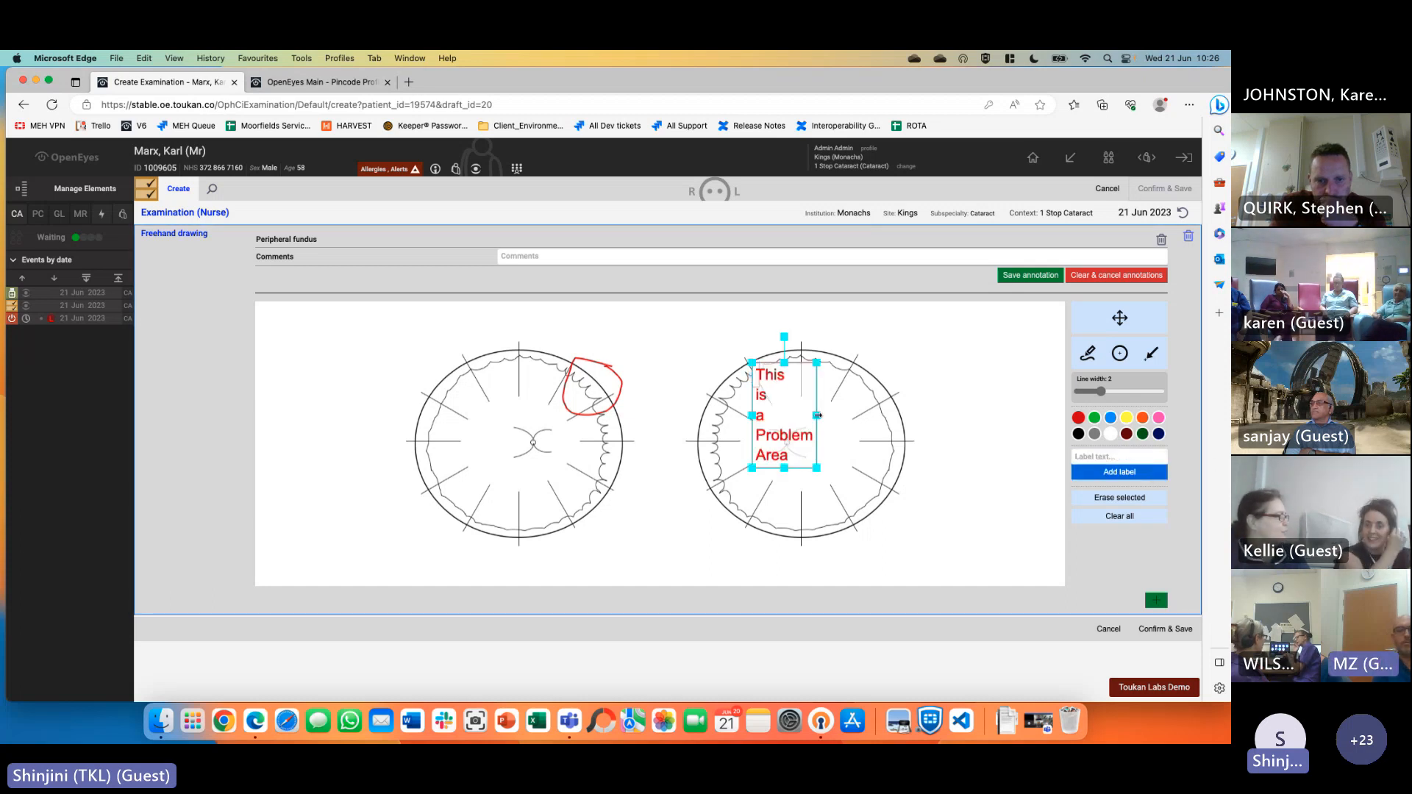
pyautogui.moveTo(816, 415); pyautogui.dragTo(937, 374)
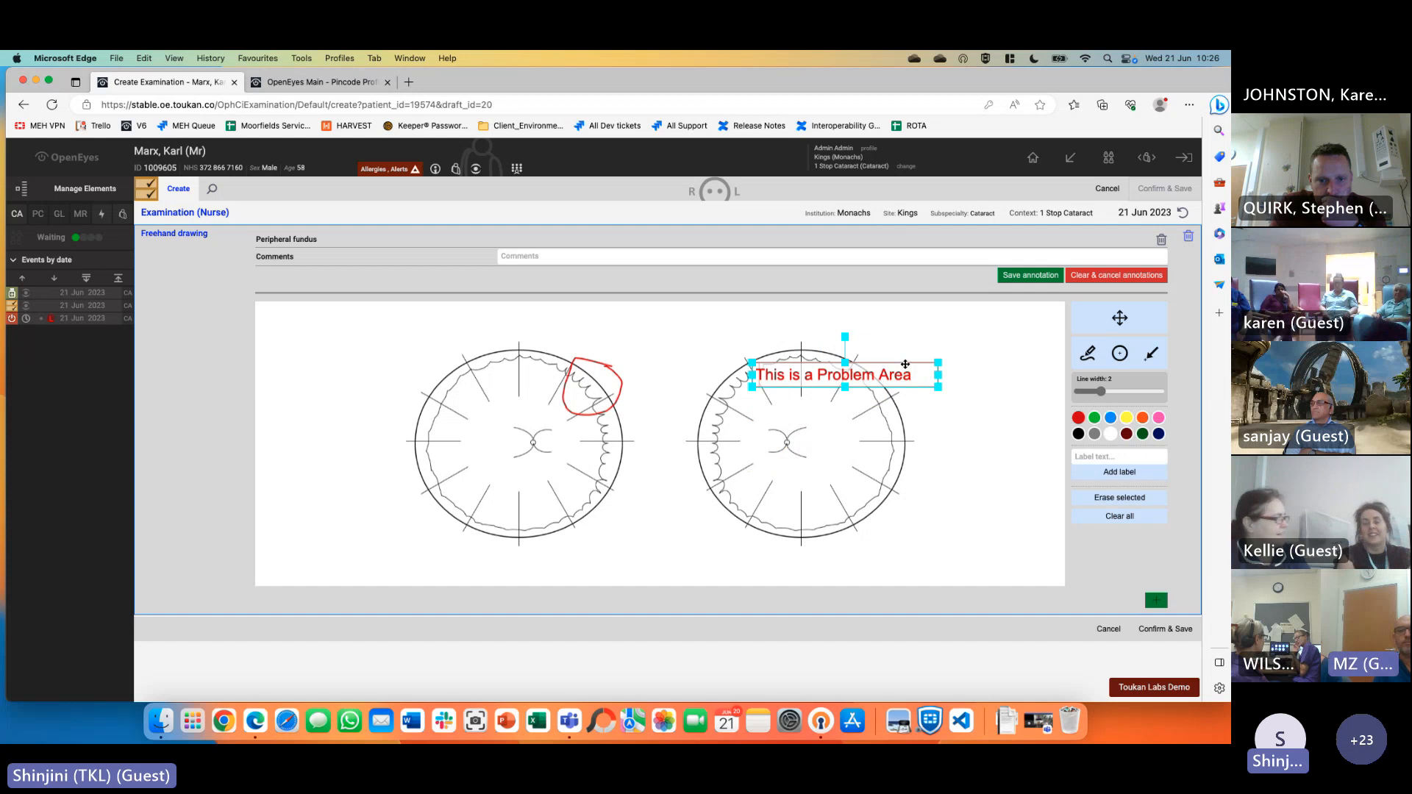
pyautogui.click(863, 362)
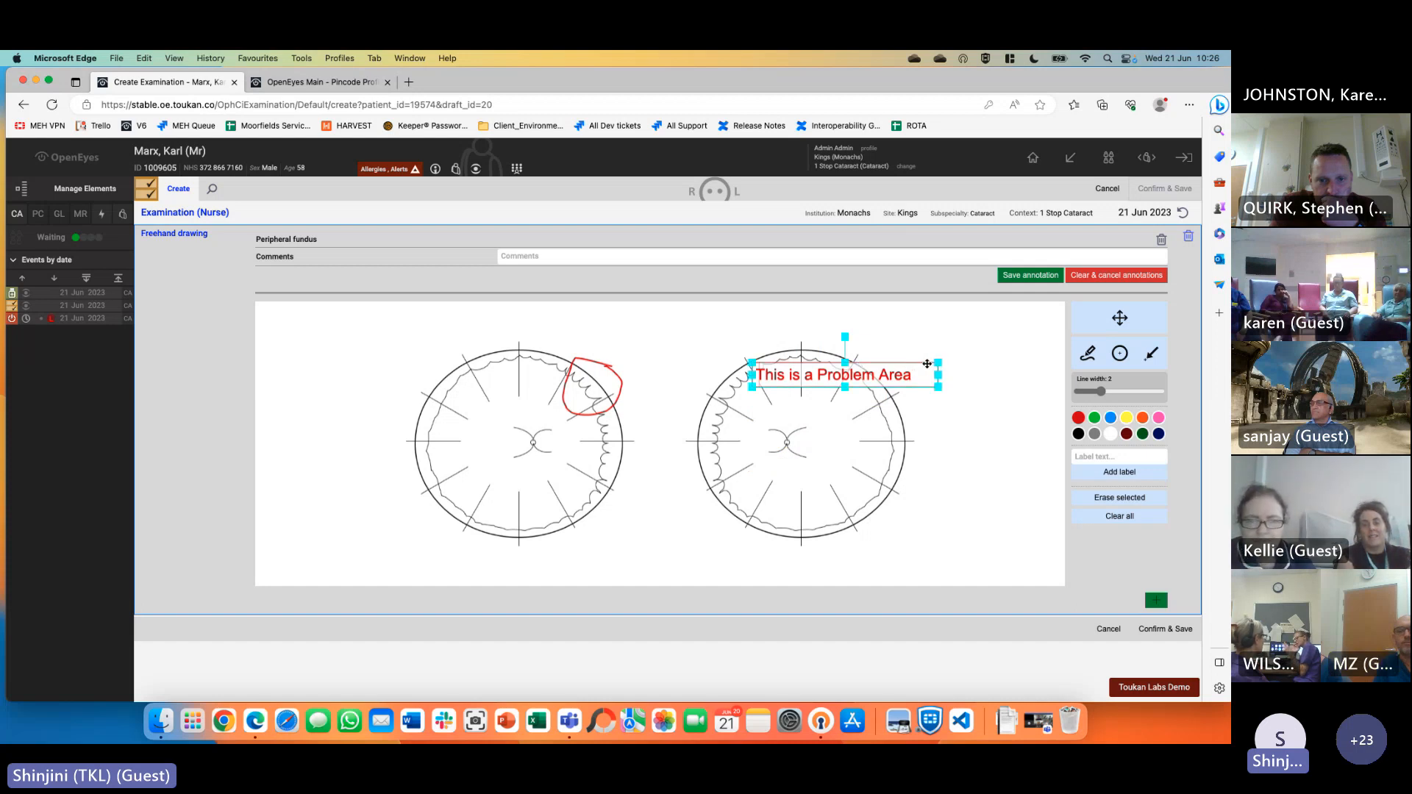
pyautogui.moveTo(928, 363)
pyautogui.mouseDown()
pyautogui.moveTo(961, 320)
pyautogui.moveTo(748, 320)
pyautogui.mouseUp()
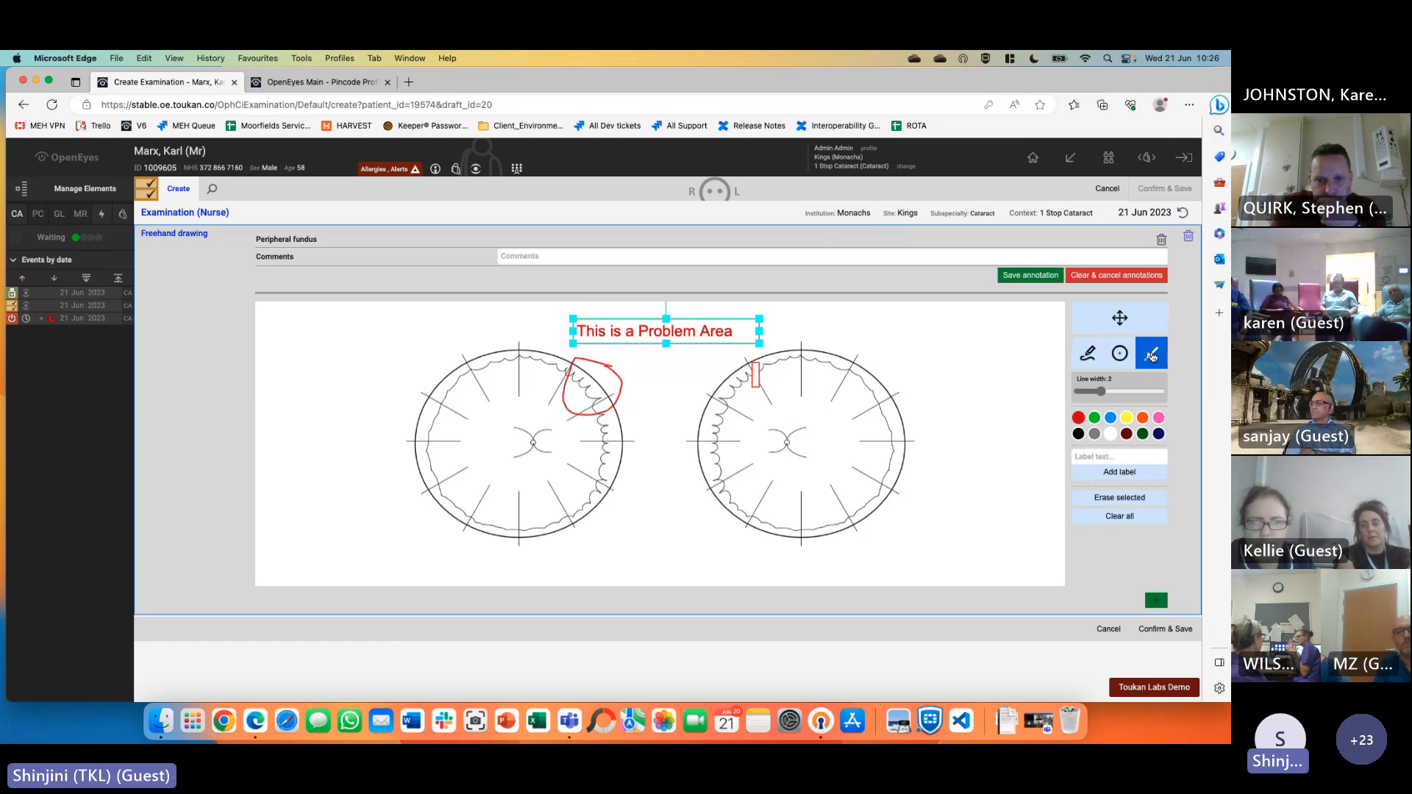
pyautogui.moveTo(621, 391)
pyautogui.mouseDown()
pyautogui.moveTo(675, 331)
pyautogui.moveTo(691, 427)
pyautogui.mouseUp()
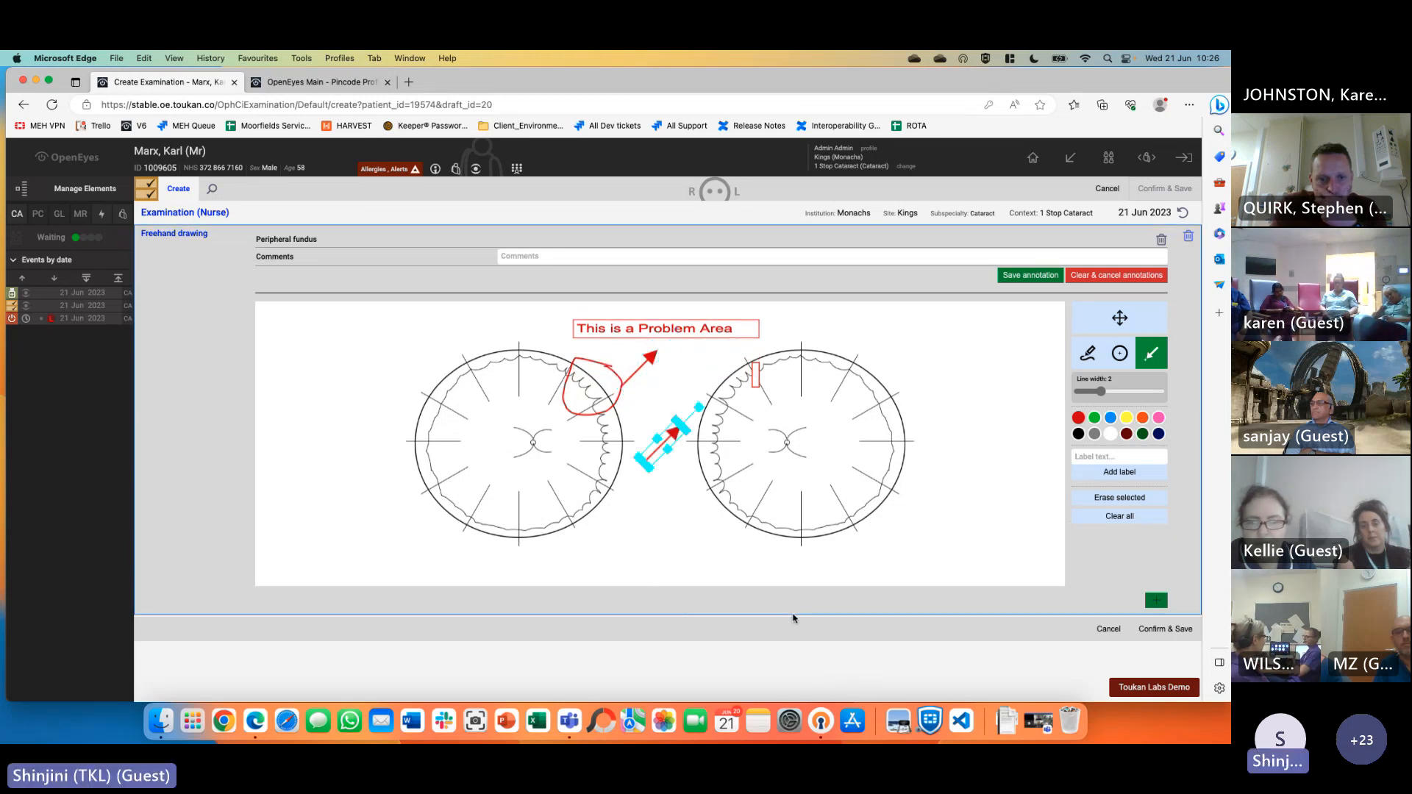
pyautogui.moveTo(652, 531); pyautogui.dragTo(688, 566)
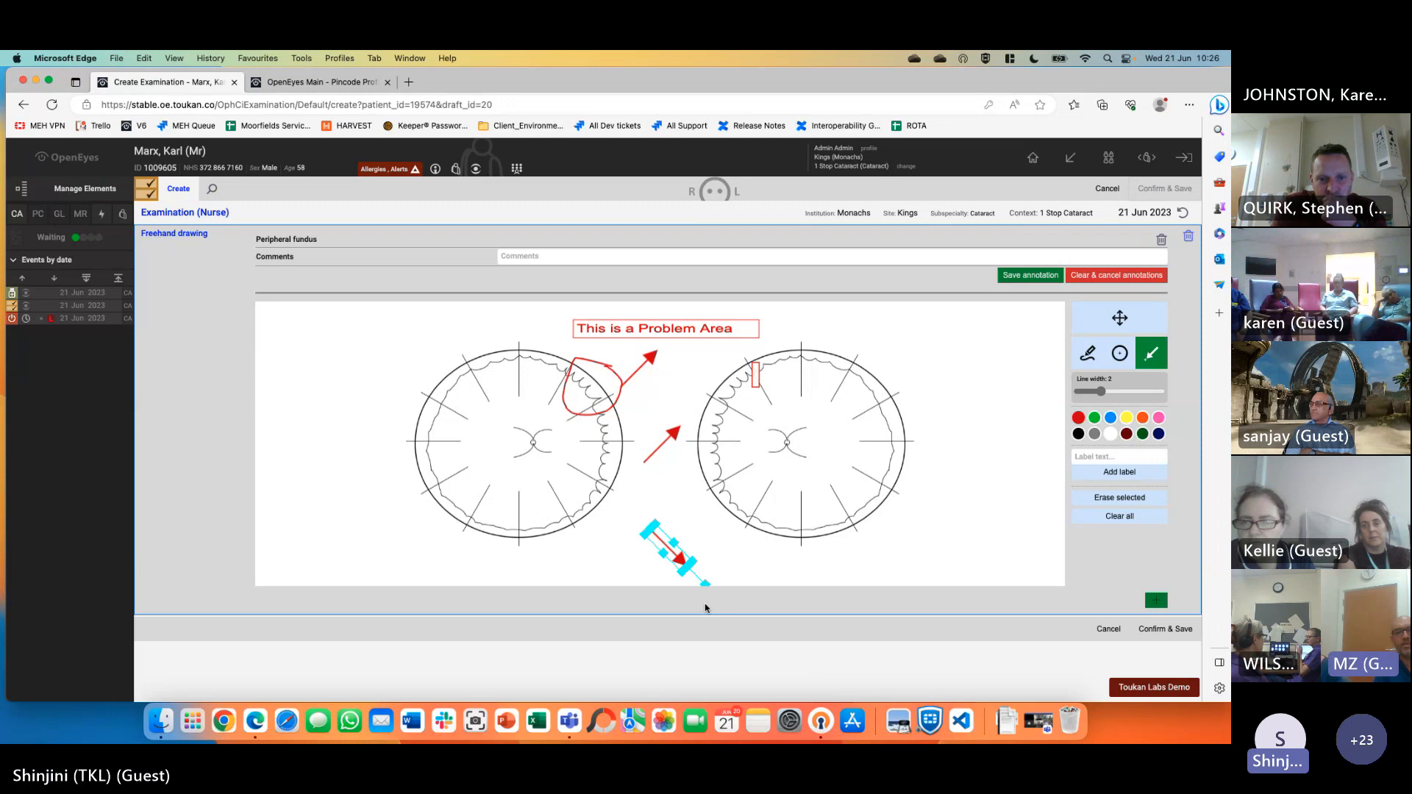
# Save the annotated nurse examination and start a new Document event
pyautogui.click(1169, 631)
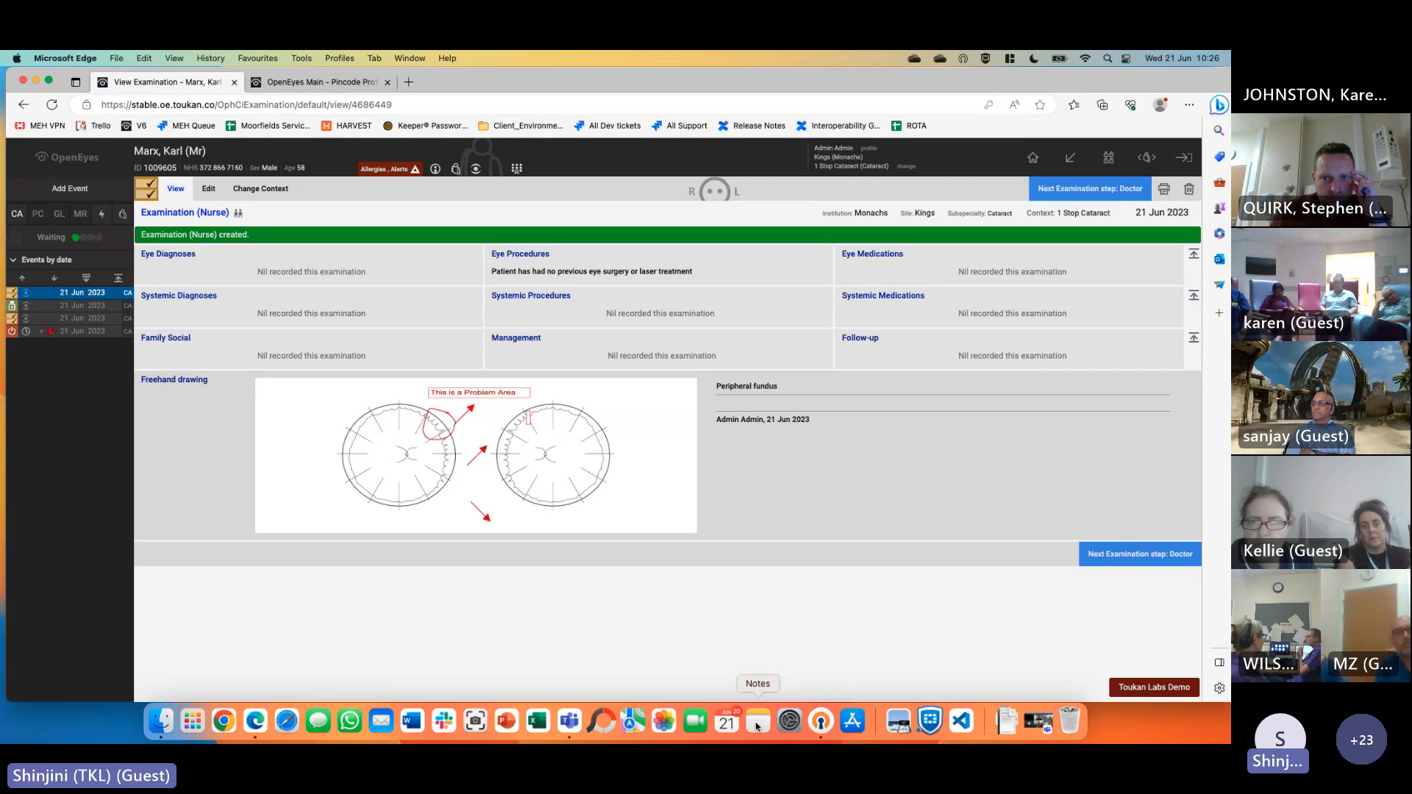
pyautogui.click(83, 193)
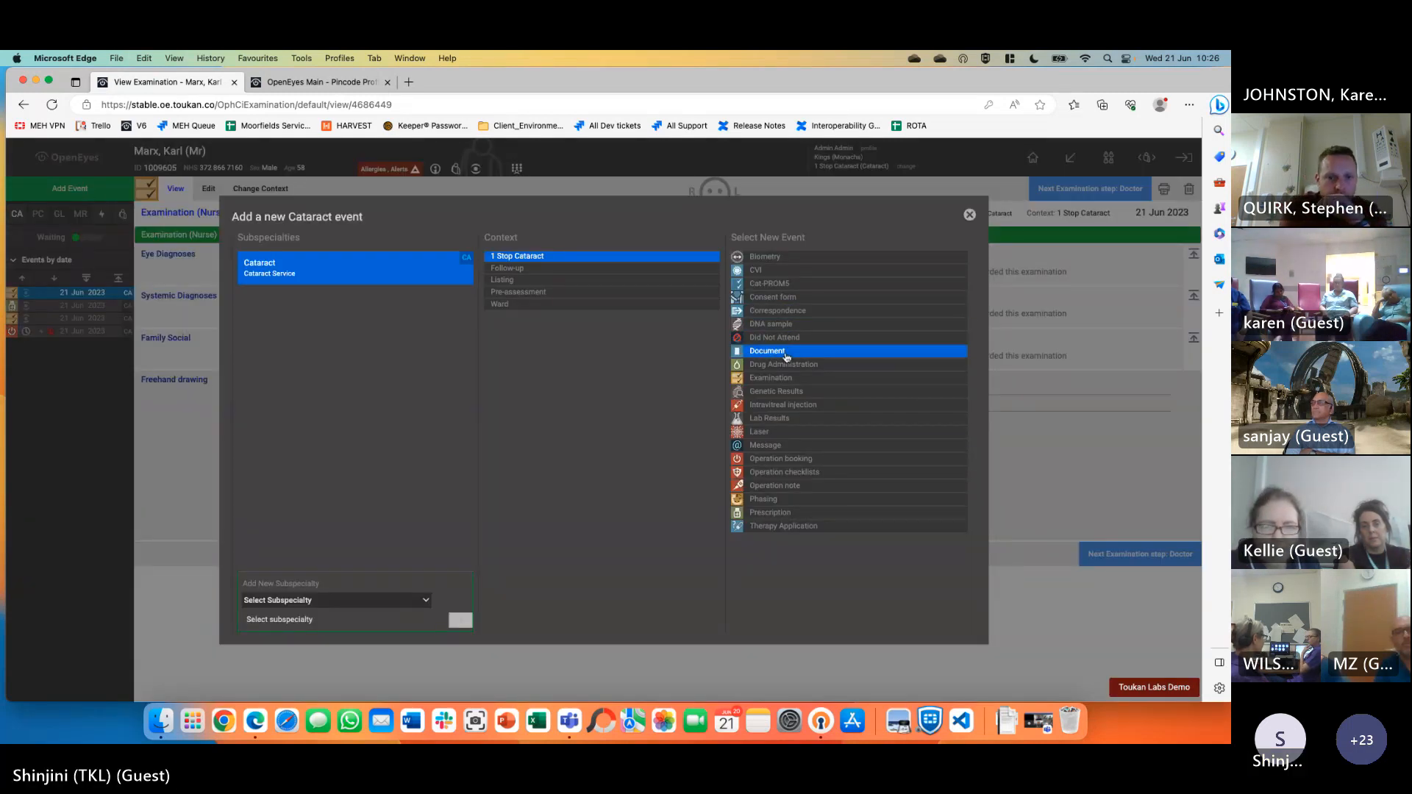
pyautogui.click(760, 357)
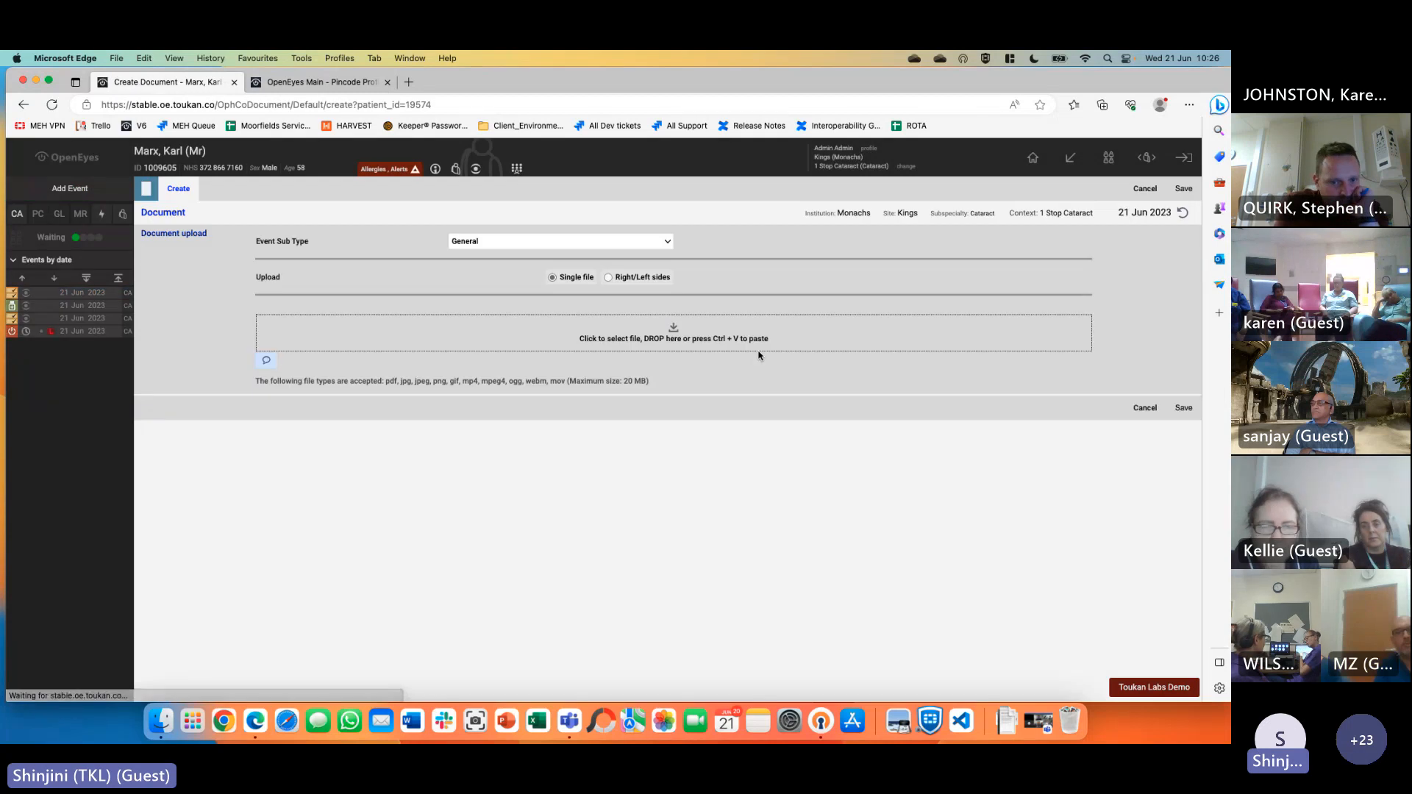
pyautogui.click(573, 248)
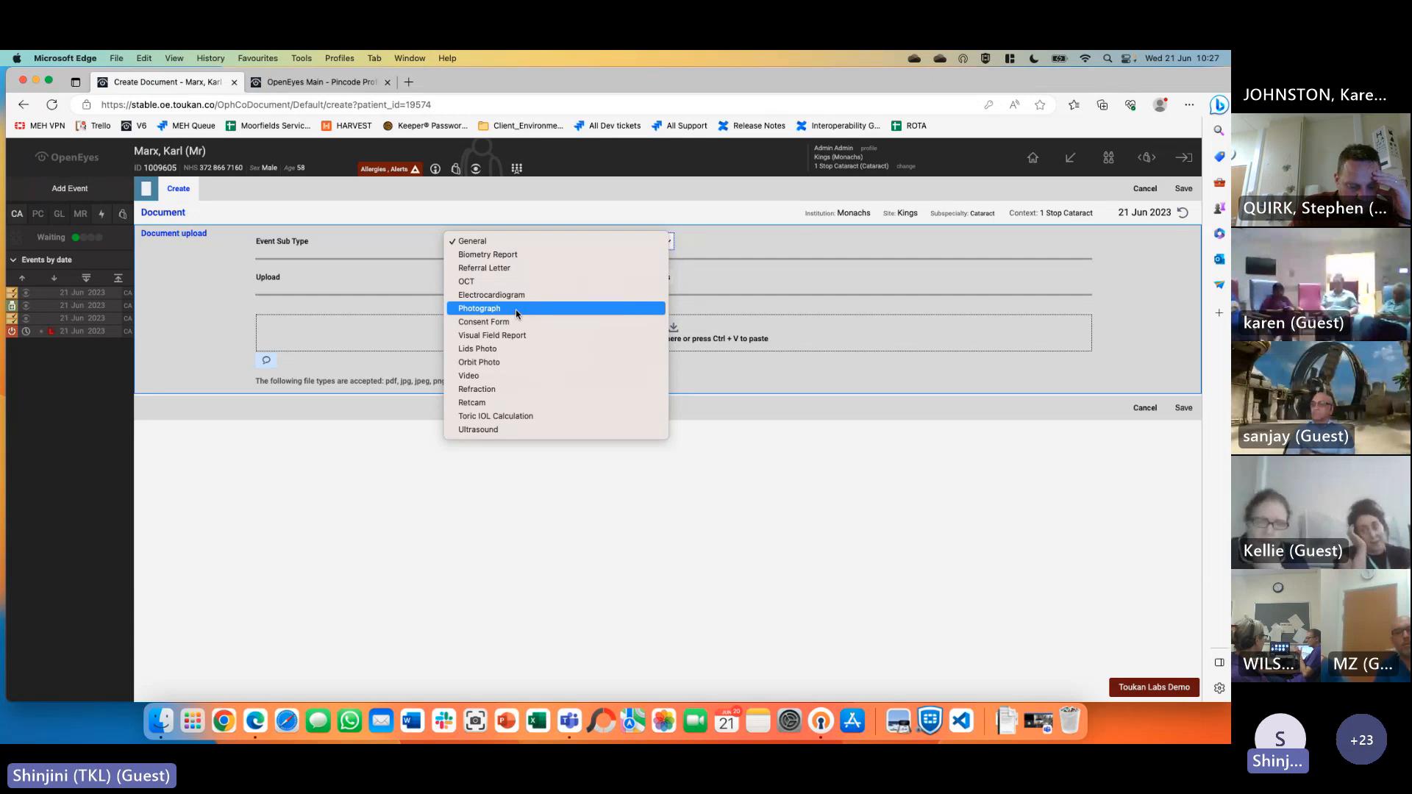
pyautogui.click(840, 417)
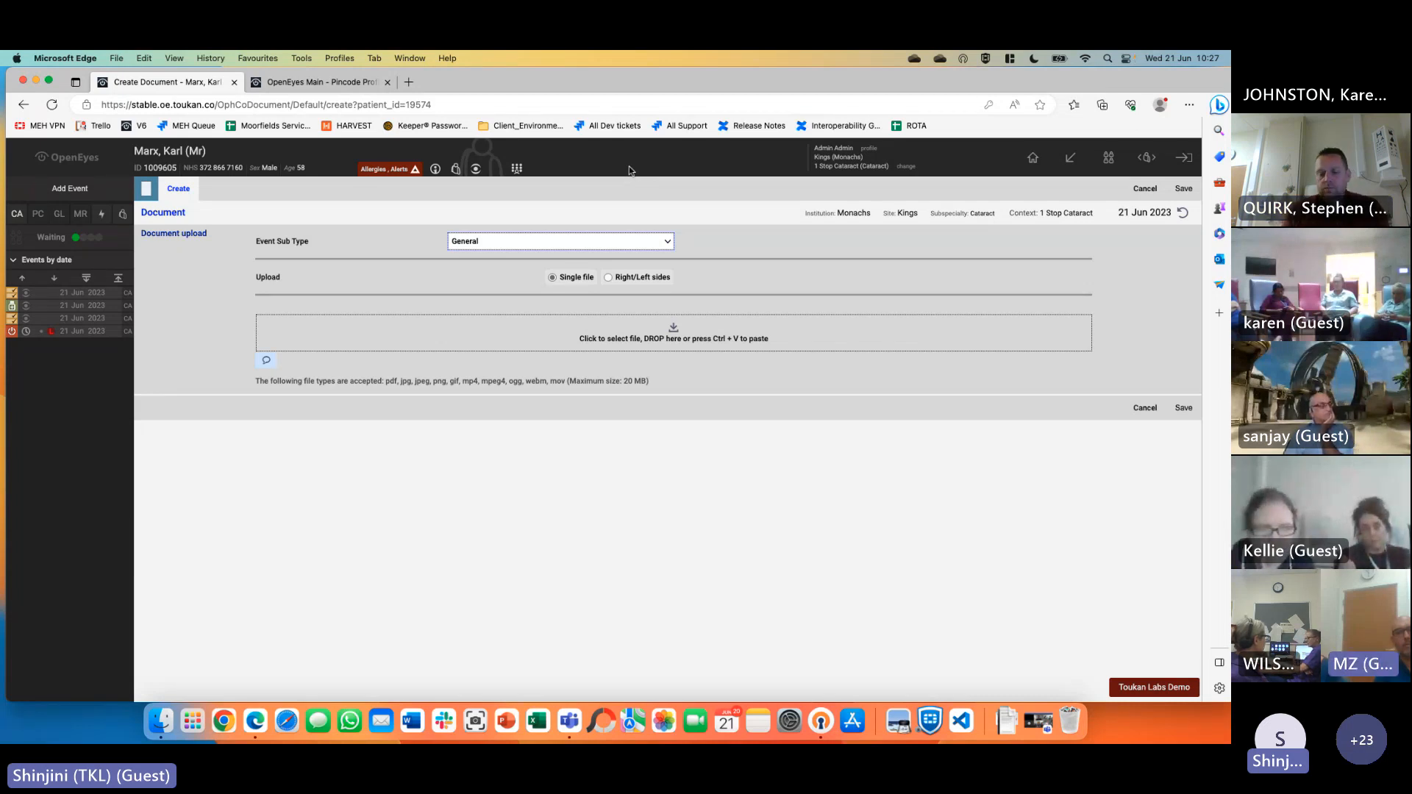
# Leave the document form and bring up the Add a new Cataract event choices
pyautogui.click(752, 595)
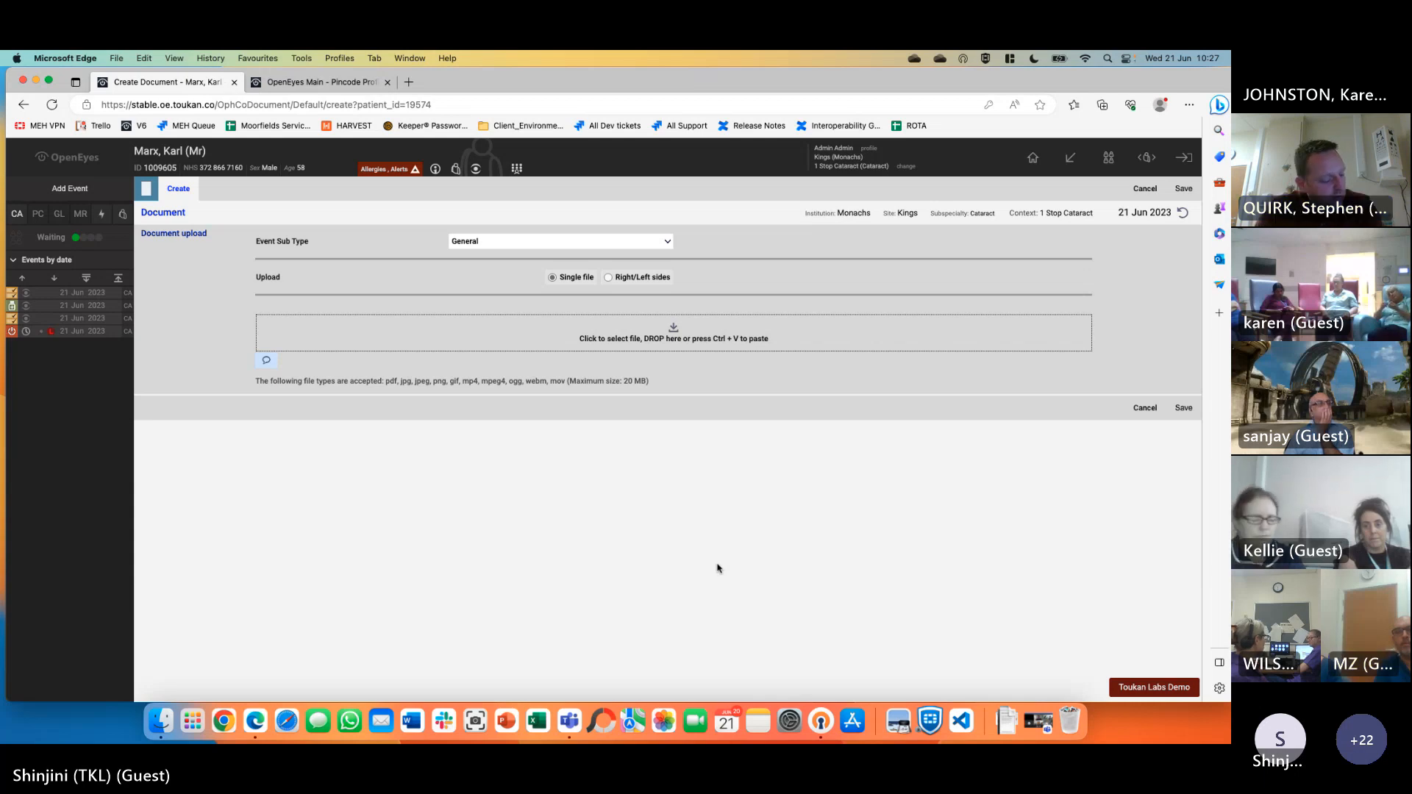
pyautogui.moveTo(436, 171)
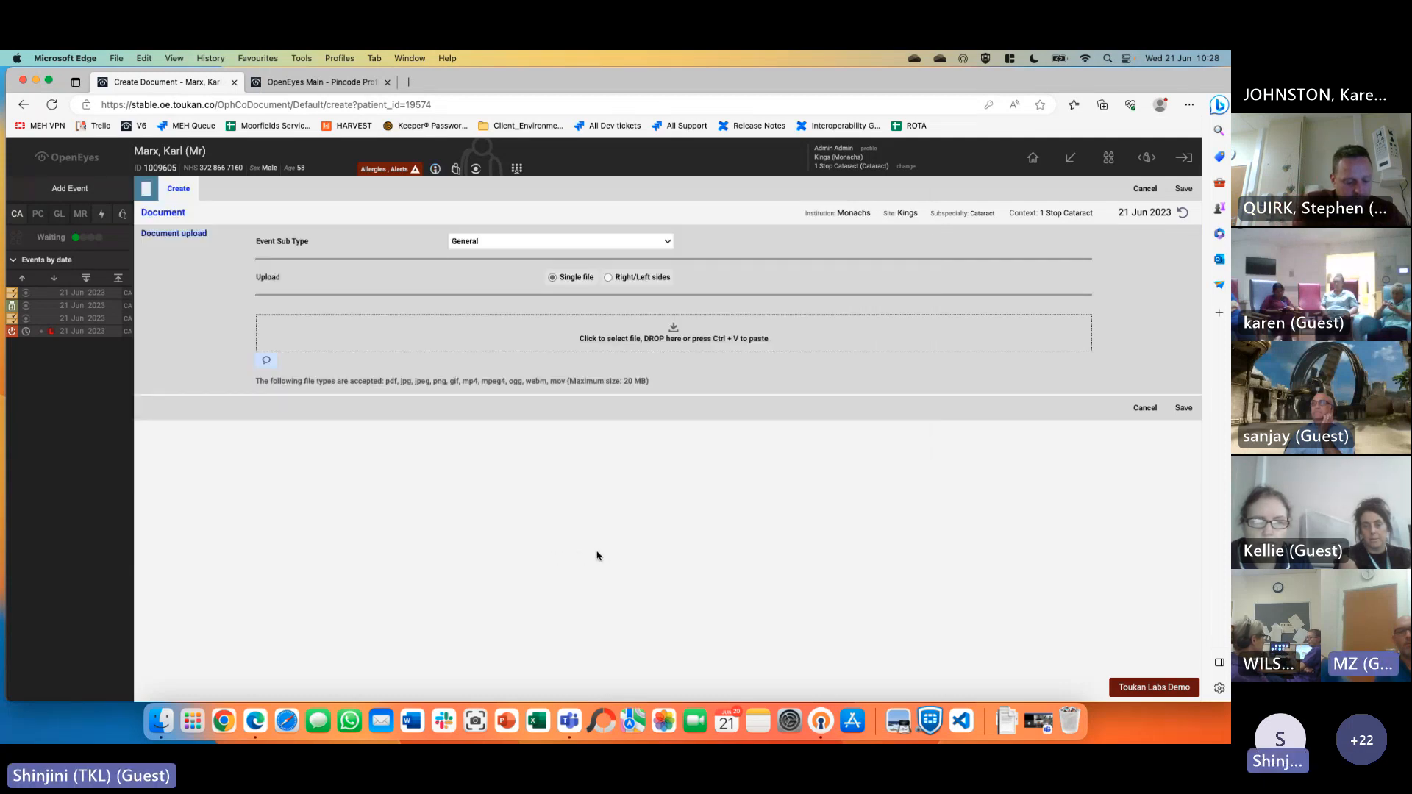
pyautogui.click(70, 188)
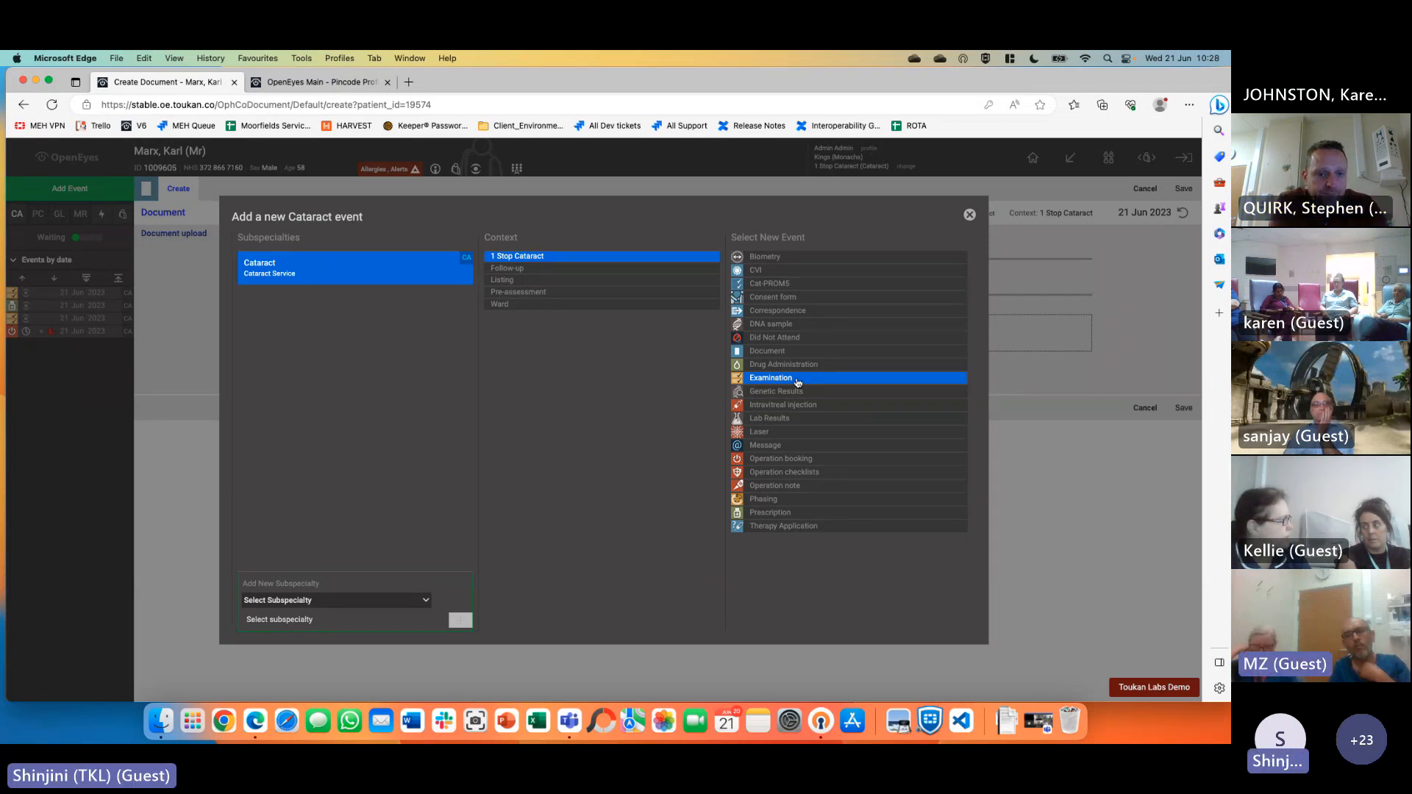
# Dismiss the Add a new Cataract event dialog to return to the Document upload form
pyautogui.click(969, 214)
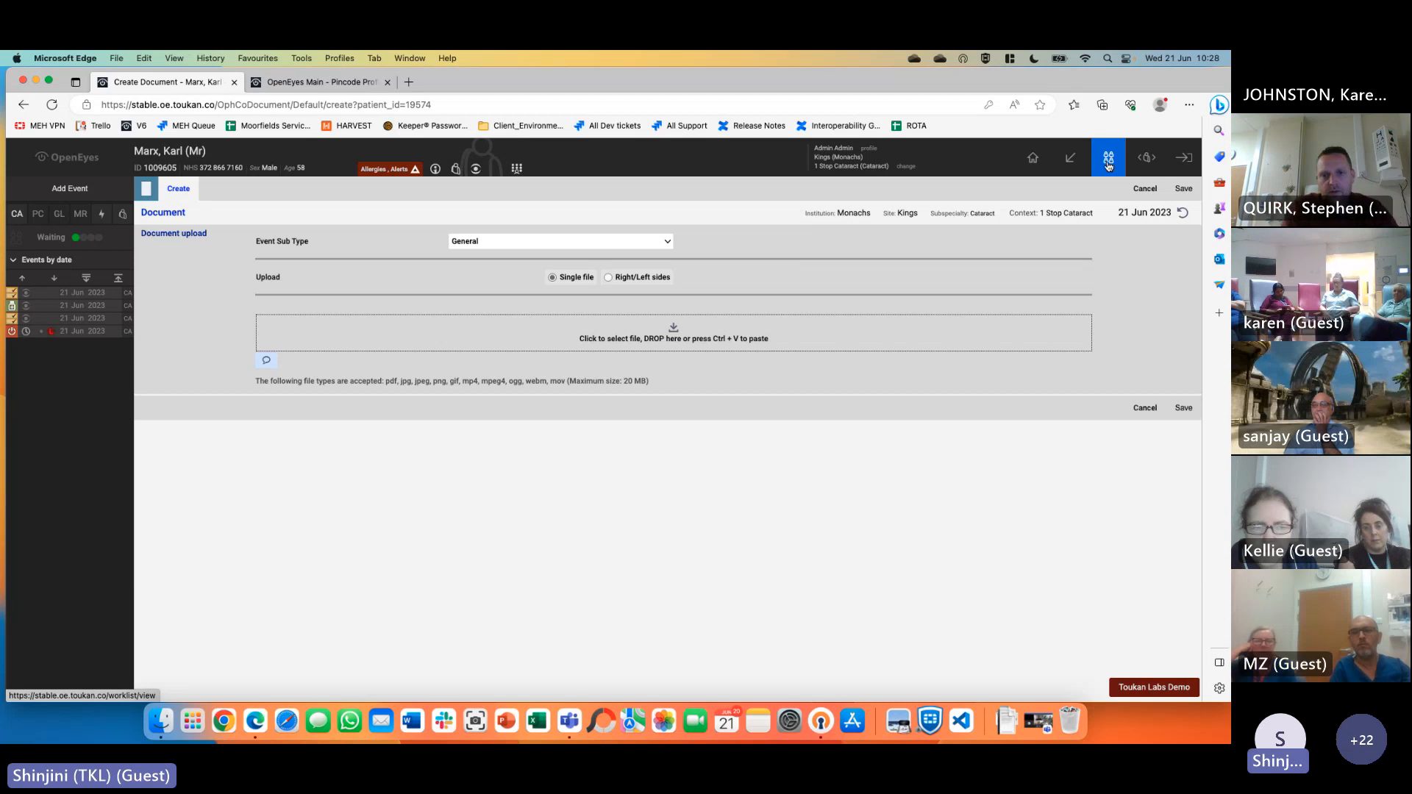
# Open the patient worklist and filter it to the Cataract Demo Patients list for 21 Jun 2023
pyautogui.click(1108, 165)
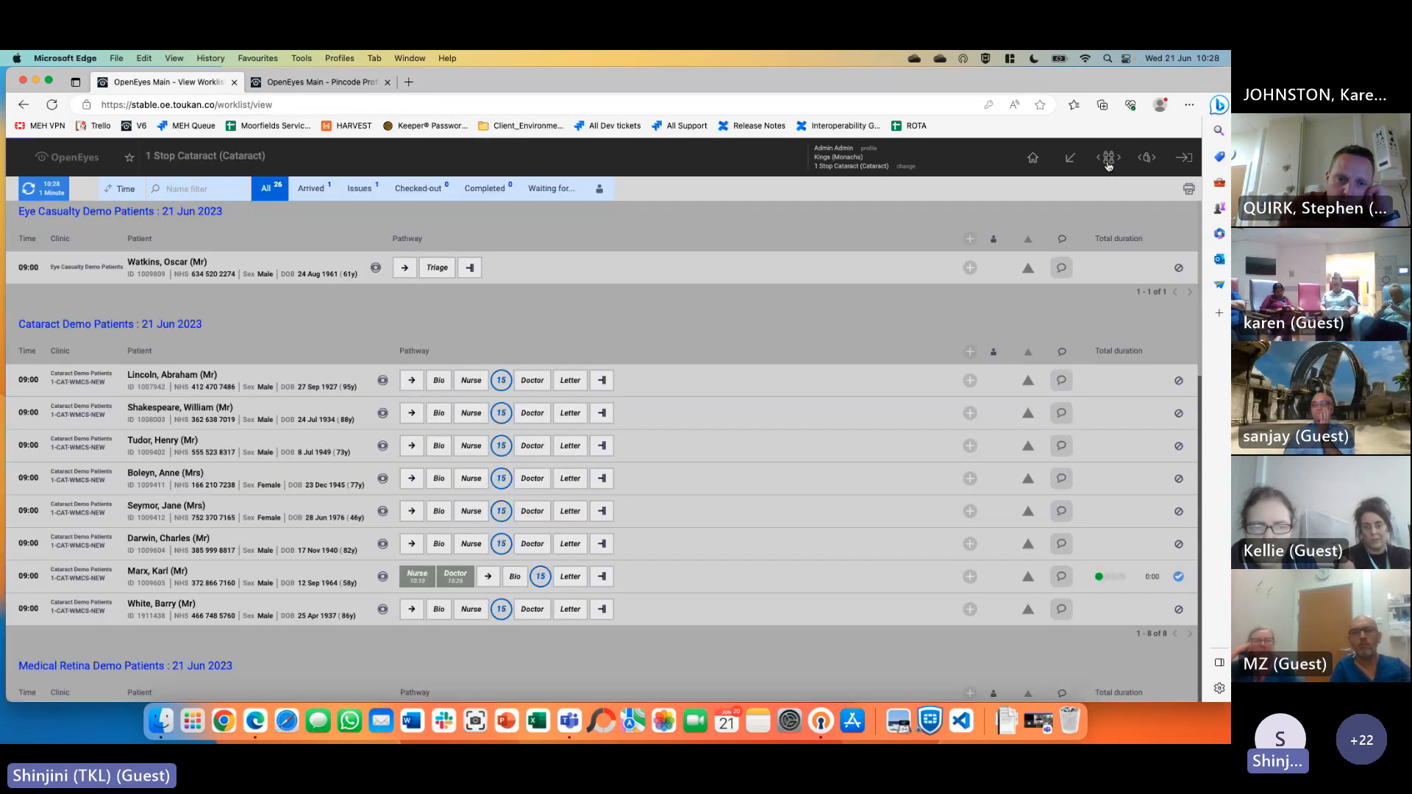
pyautogui.tripleClick(19, 325)
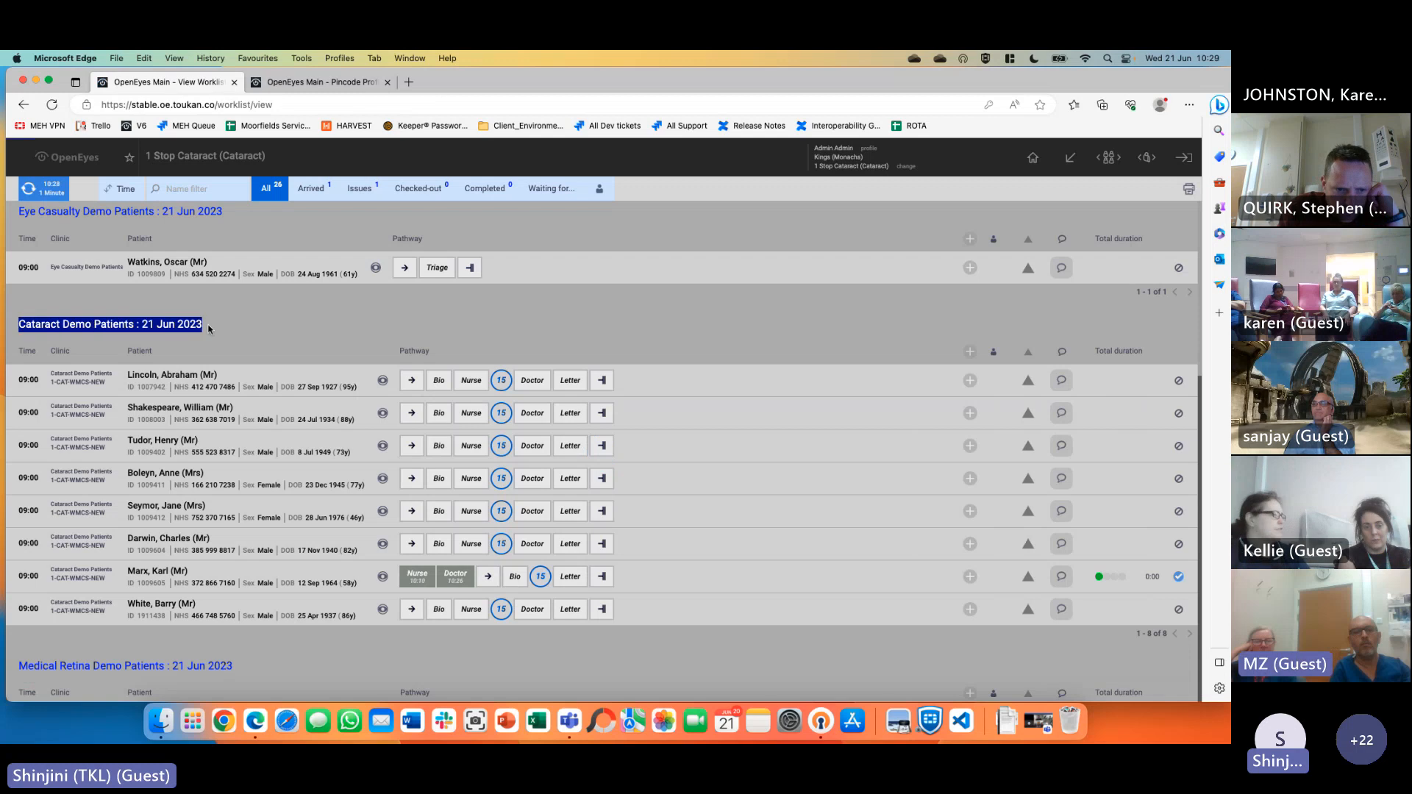
pyautogui.click(17, 336)
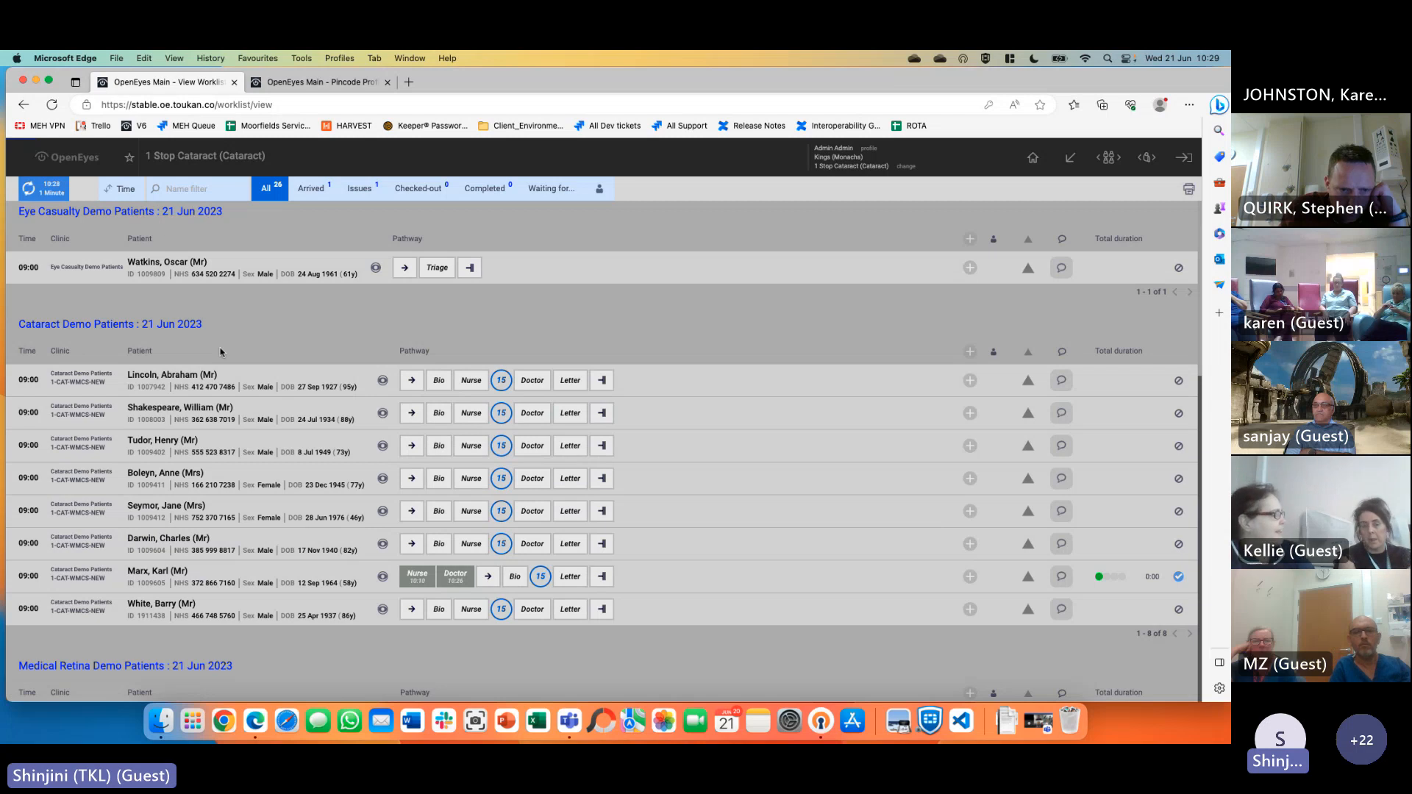
pyautogui.scroll(-2, 316, 398)
pyautogui.scroll(2, 1163, 411)
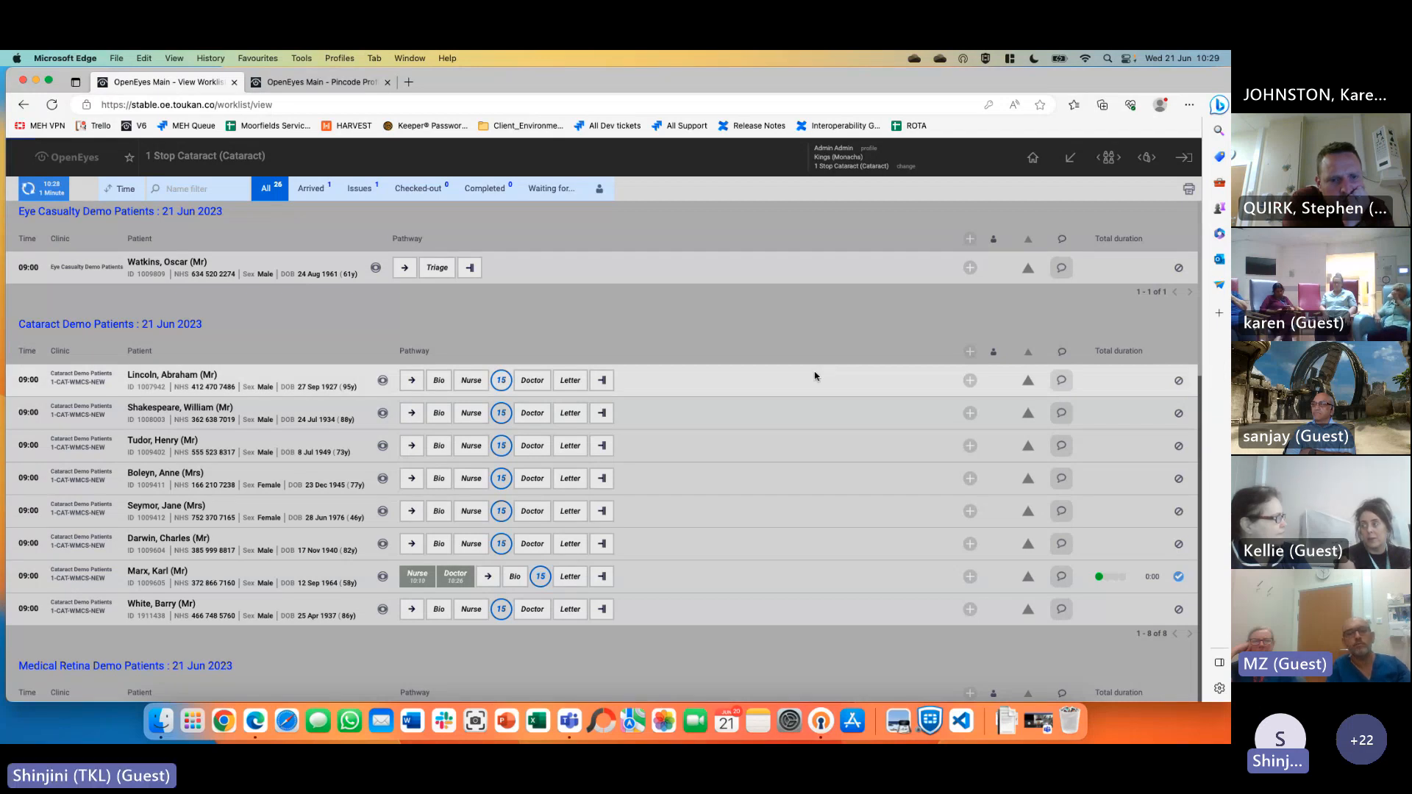
pyautogui.scroll(-5, 815, 377)
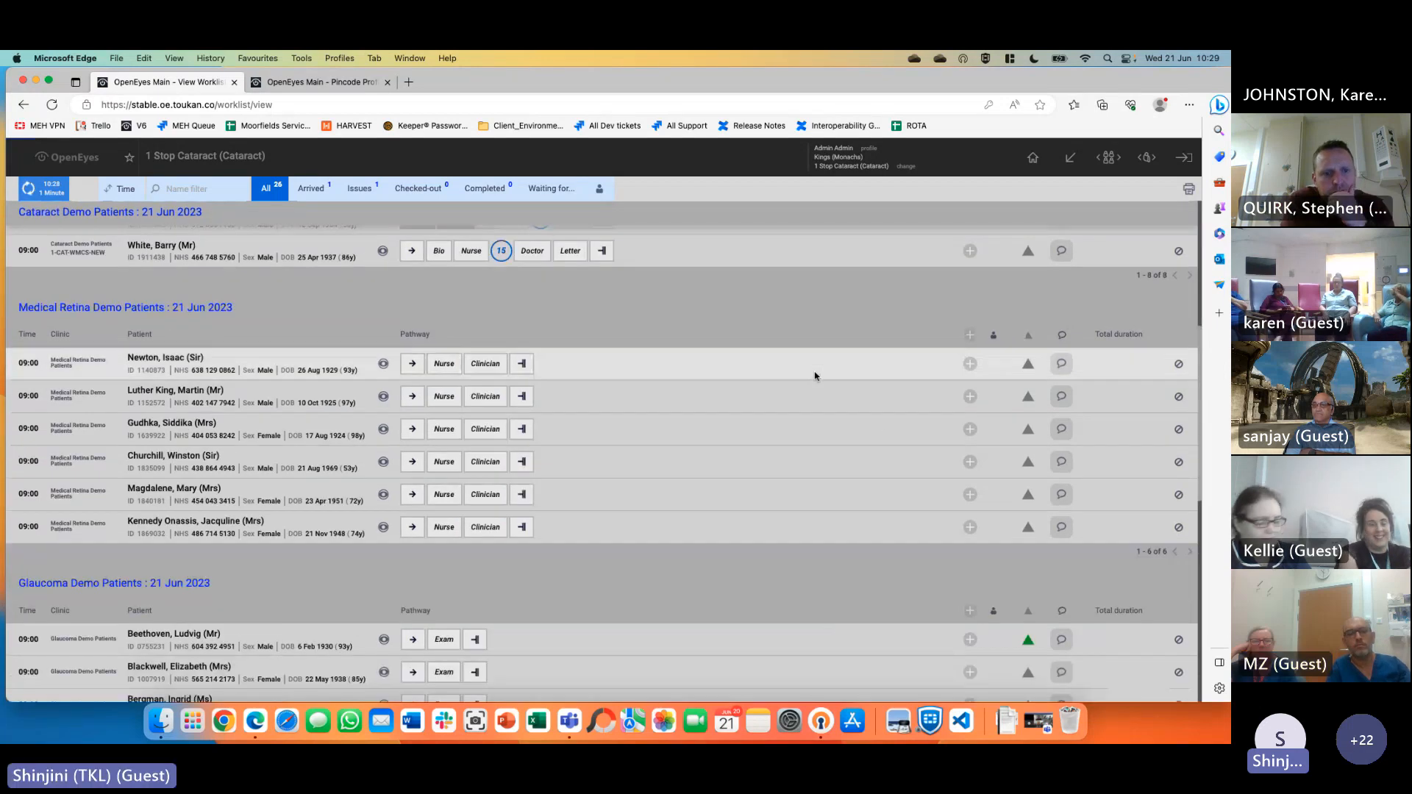
pyautogui.click(1103, 162)
pyautogui.click(1103, 166)
pyautogui.click(1102, 166)
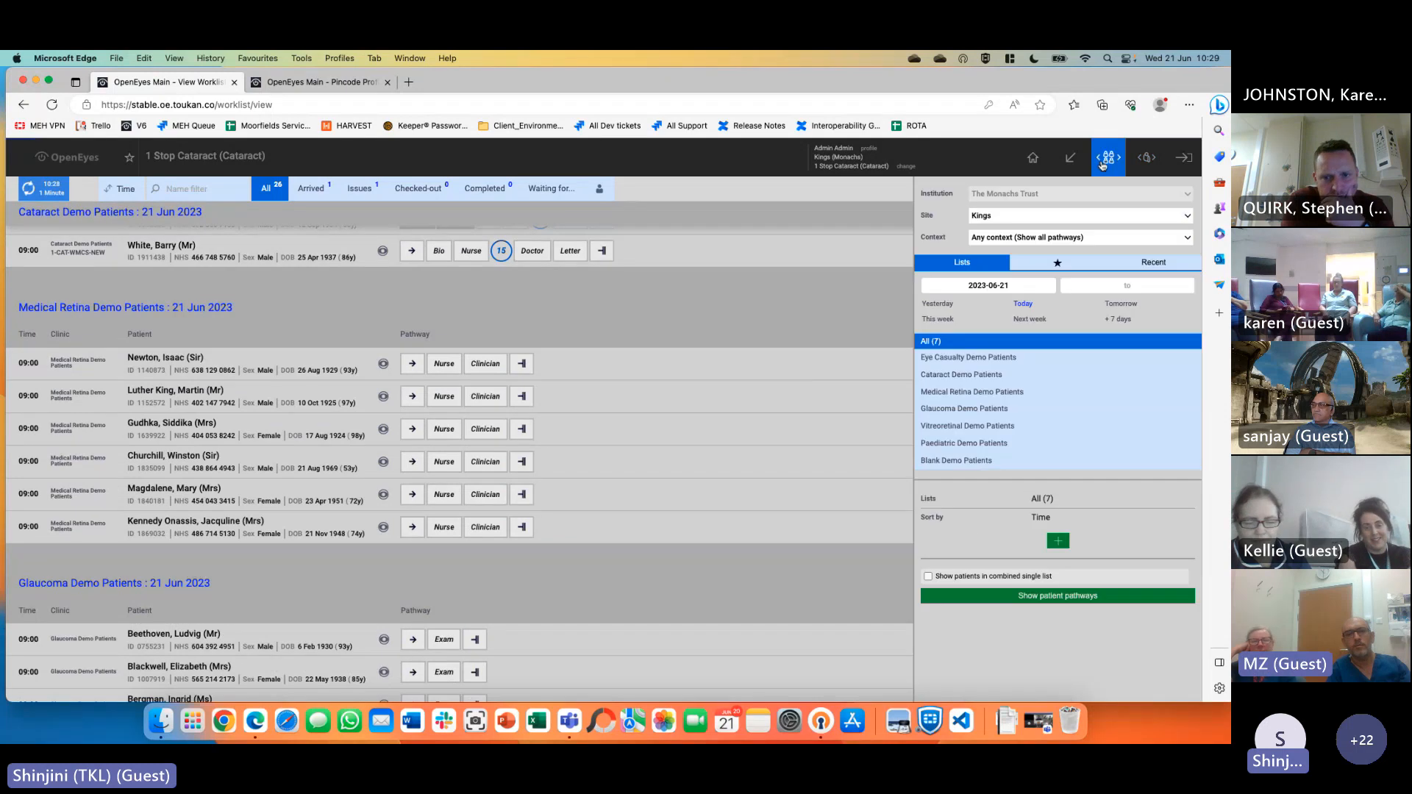
pyautogui.click(1006, 383)
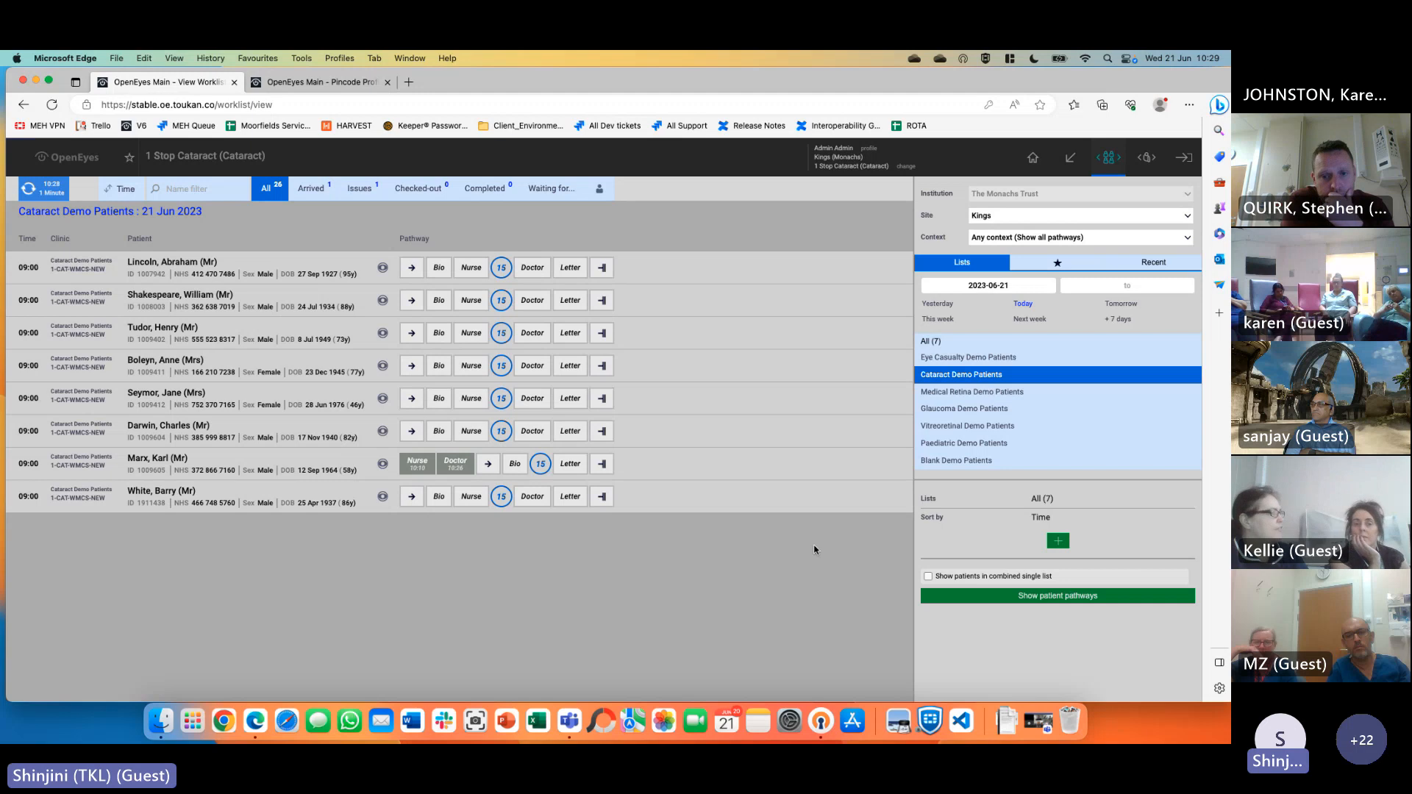
pyautogui.click(1071, 158)
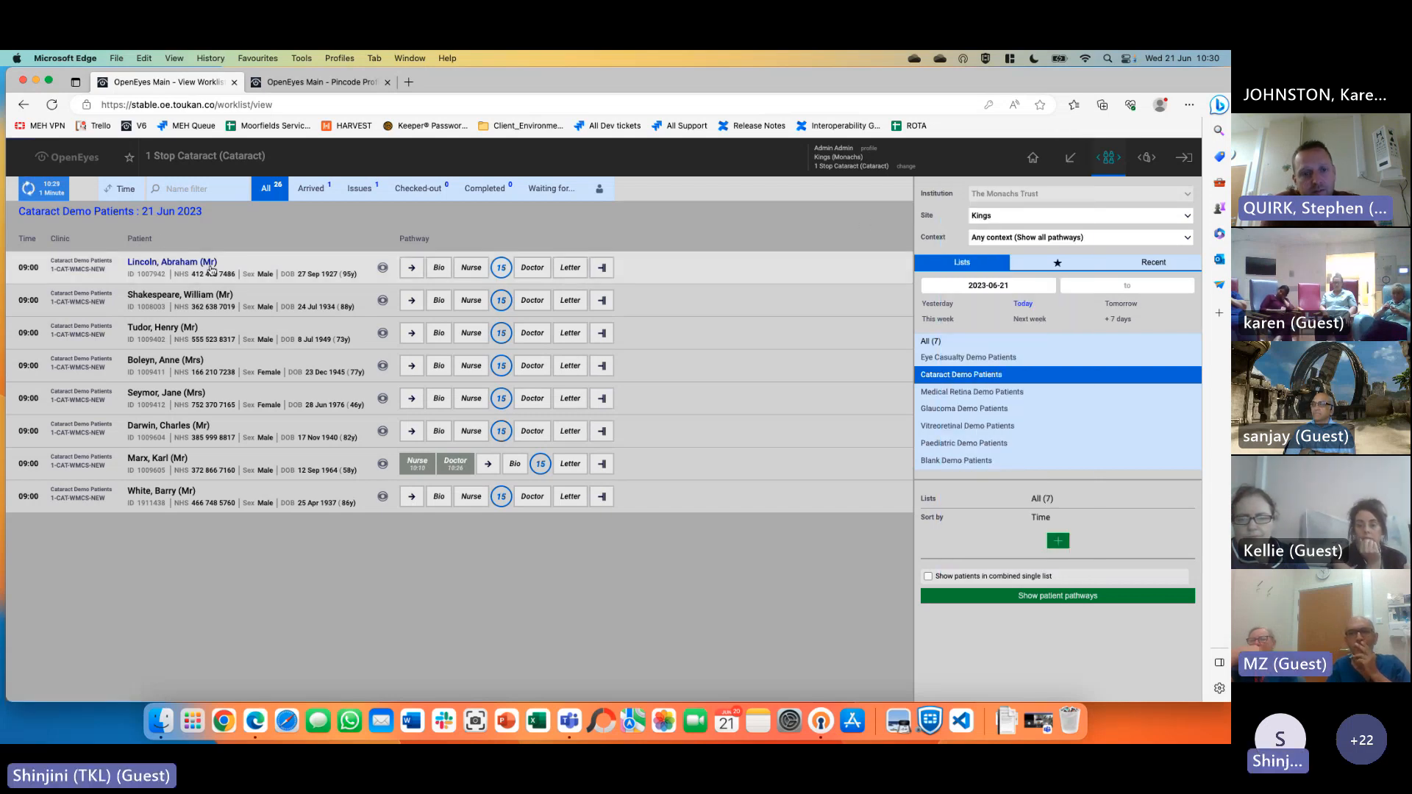
# Open the top cataract patient's record and create a new Examination event
pyautogui.click(272, 276)
pyautogui.click(59, 193)
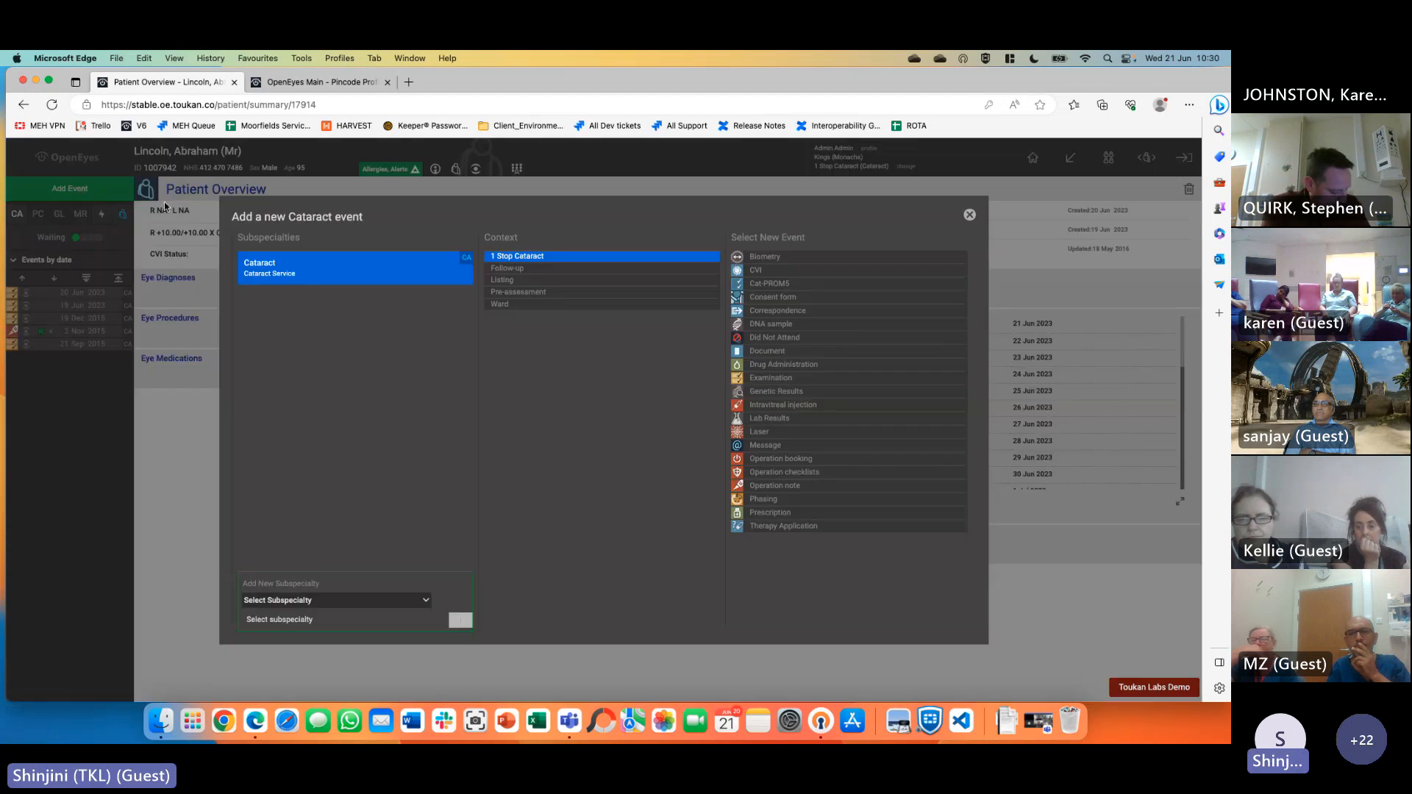
pyautogui.click(792, 379)
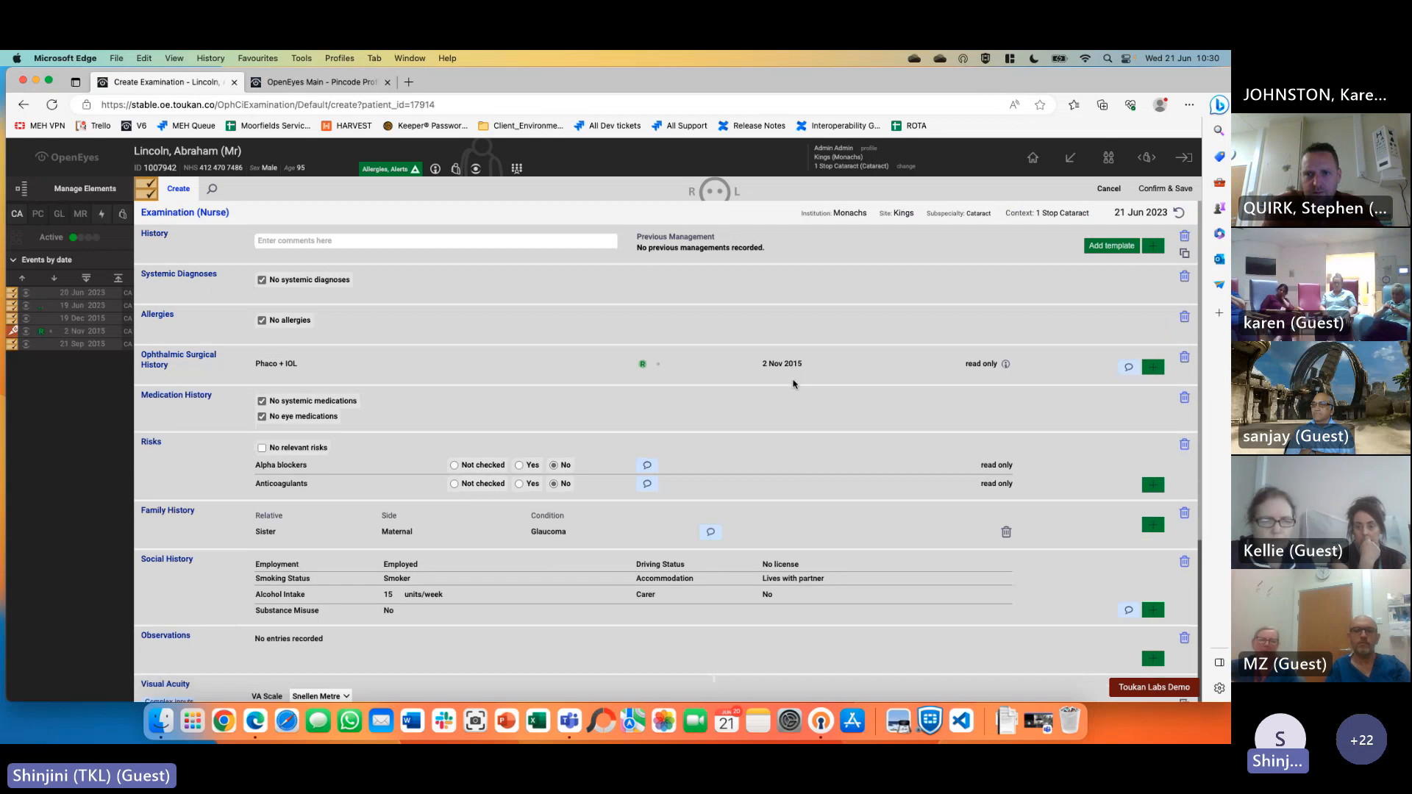
# Remove all default examination elements and add only Ophthalmic Diagnoses
pyautogui.click(92, 198)
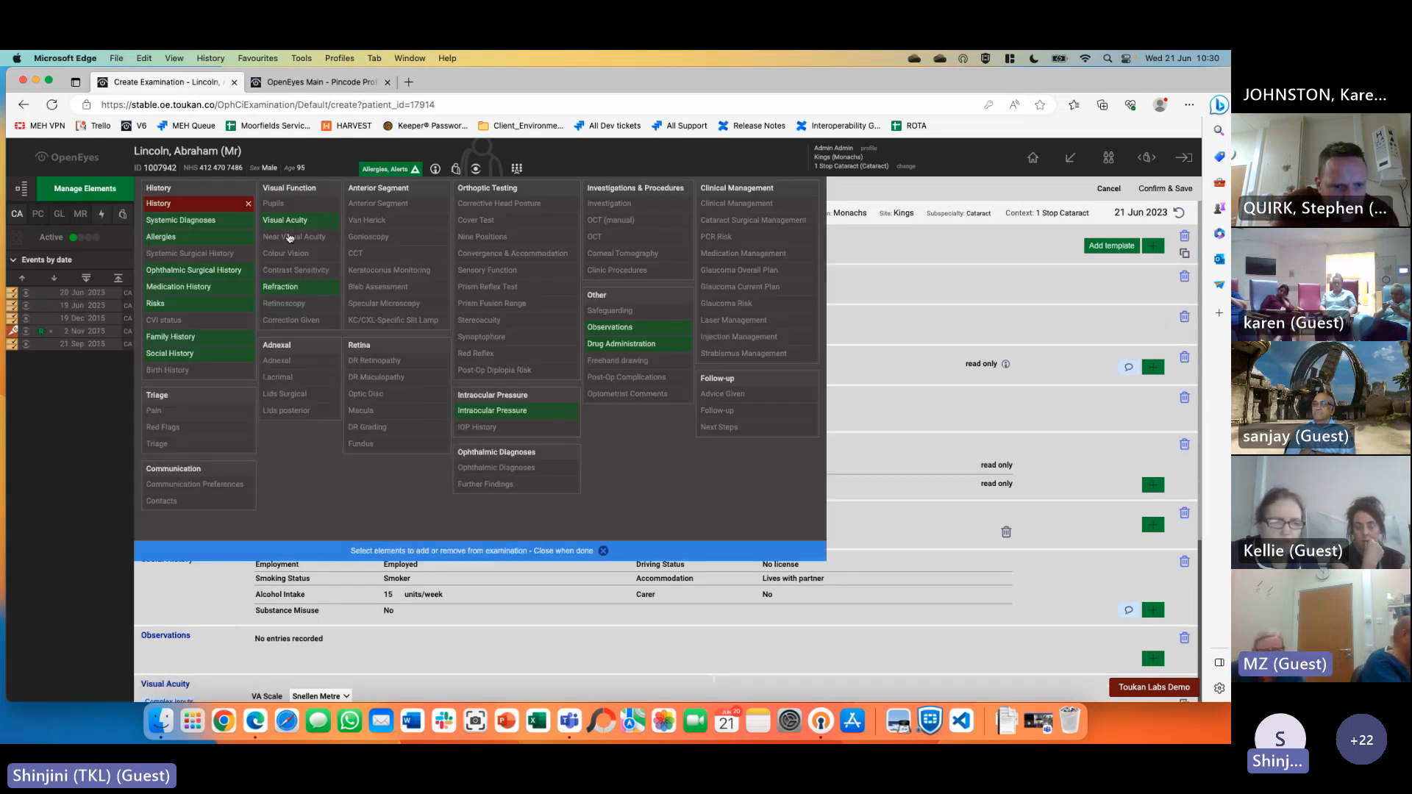
pyautogui.click(622, 343)
pyautogui.click(618, 327)
pyautogui.click(500, 411)
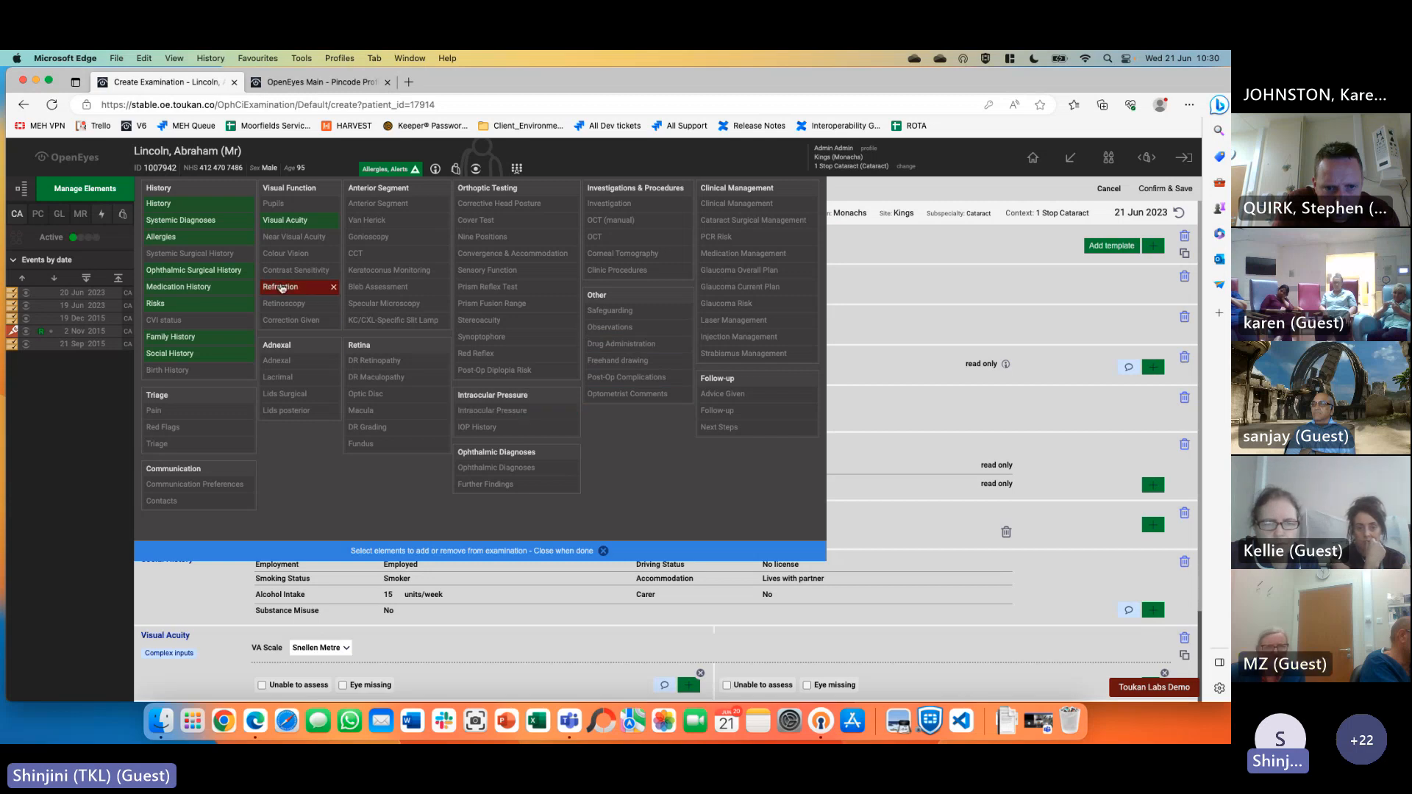
pyautogui.click(285, 220)
pyautogui.click(159, 203)
pyautogui.click(181, 220)
pyautogui.click(163, 237)
pyautogui.click(176, 271)
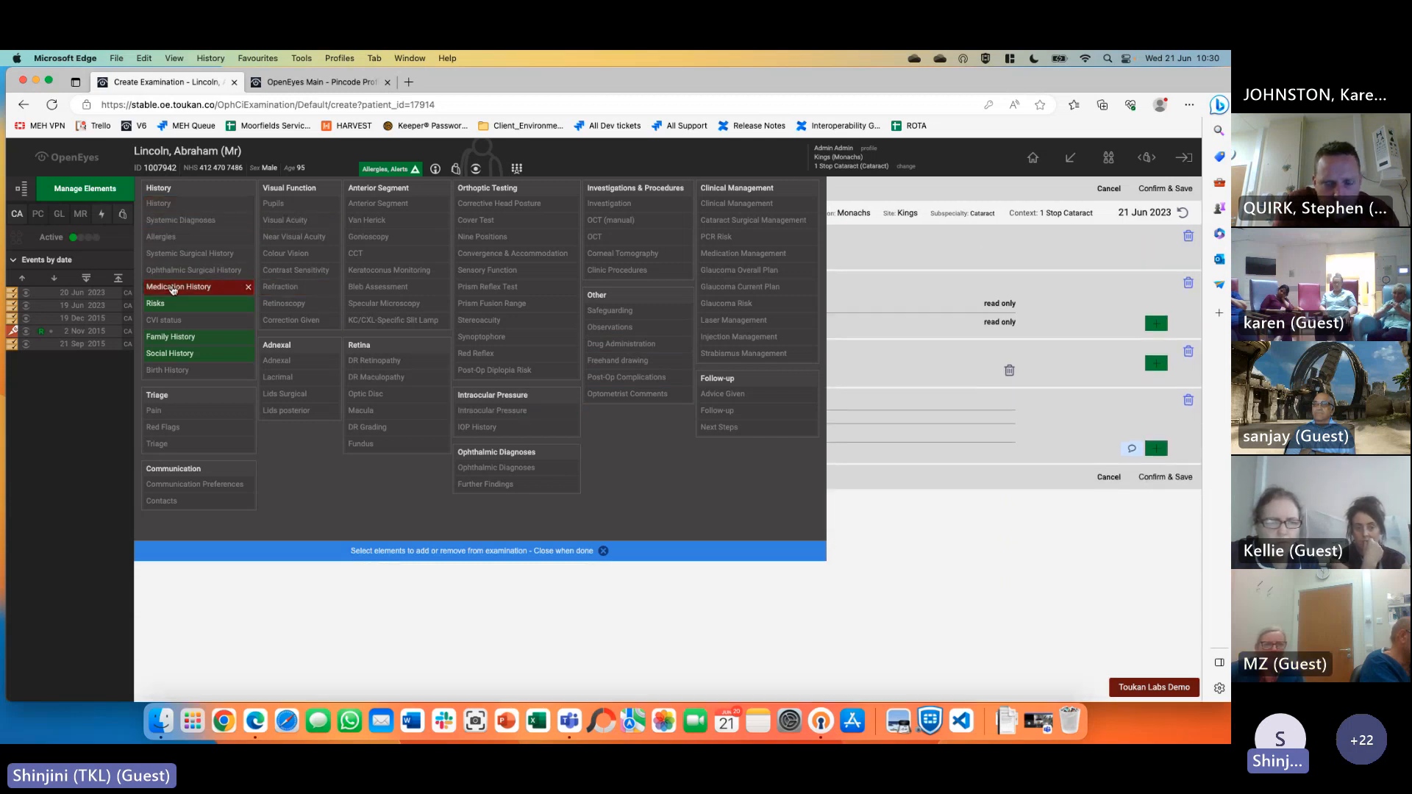
pyautogui.click(178, 286)
pyautogui.click(155, 303)
pyautogui.click(171, 336)
pyautogui.click(170, 353)
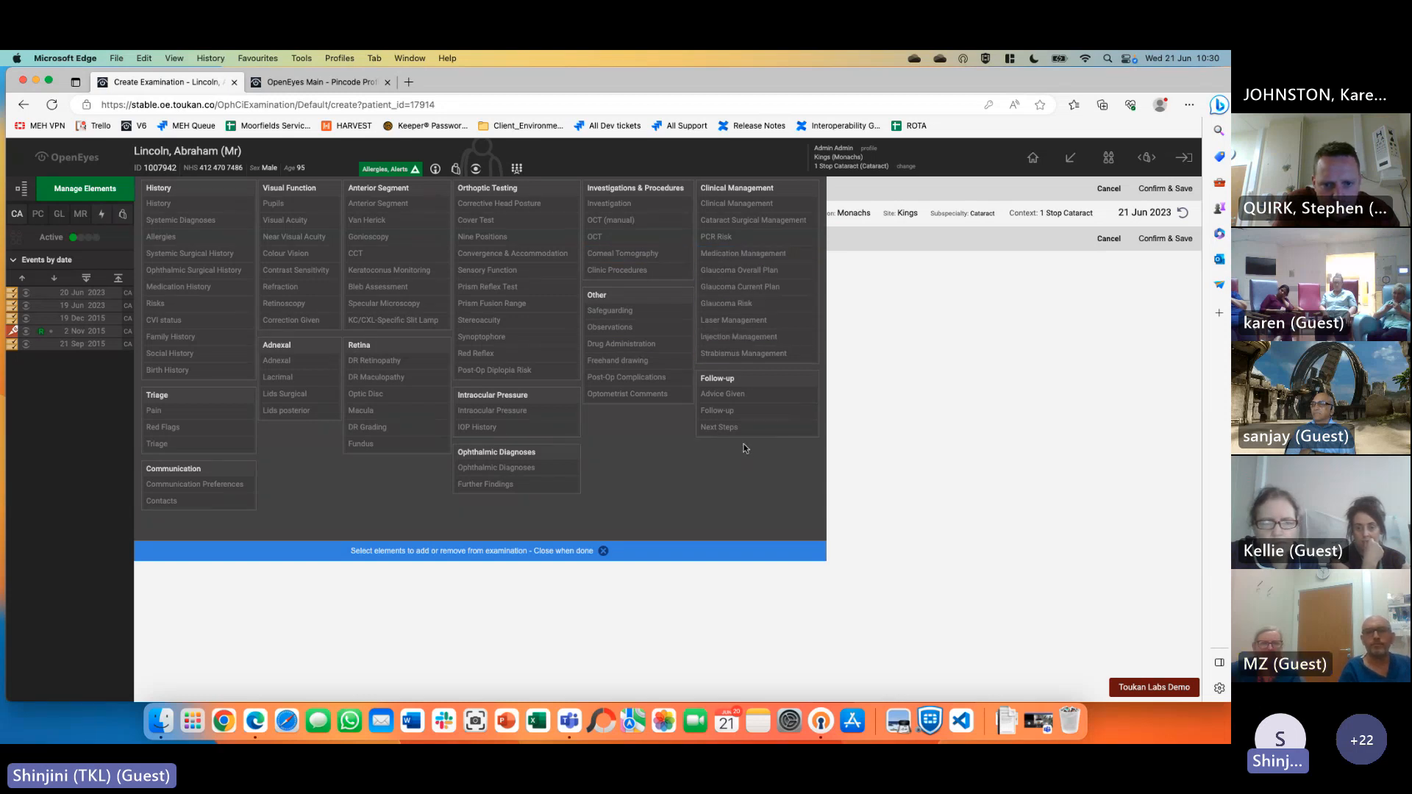
pyautogui.press('super+f')
pyautogui.write('diag')
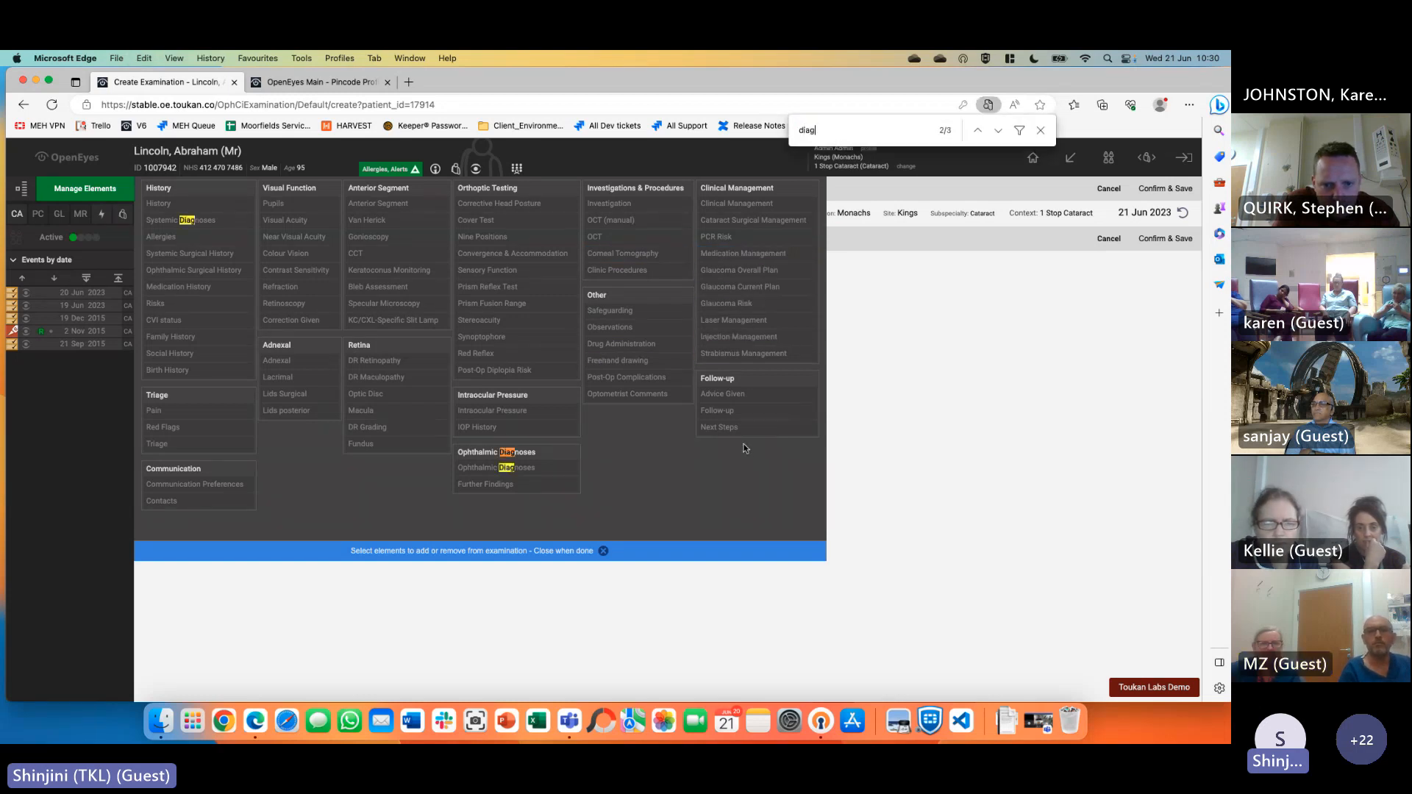
pyautogui.click(555, 466)
pyautogui.click(523, 551)
# Add Hypermature cataract to the eye diagnoses and save the examination
pyautogui.click(1160, 251)
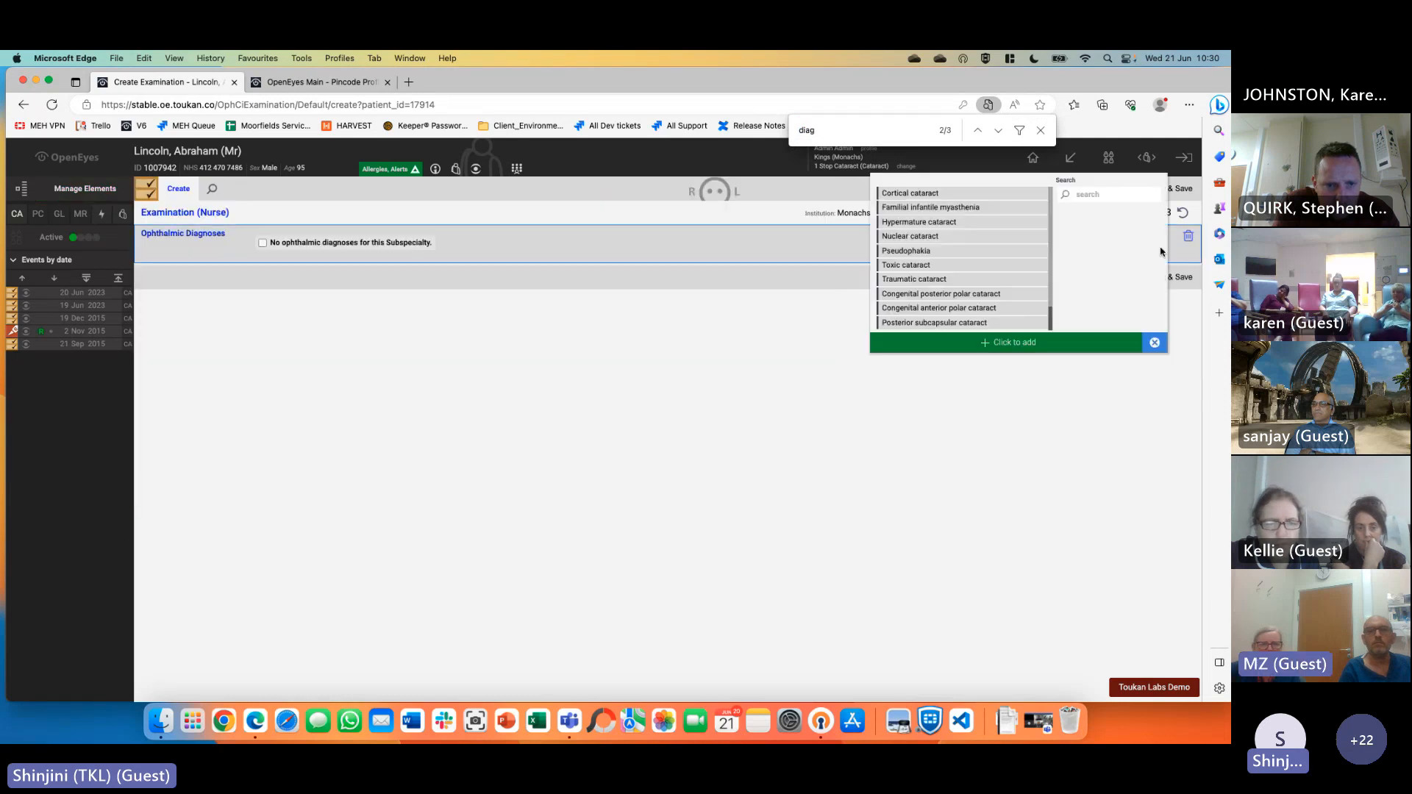
pyautogui.click(1043, 128)
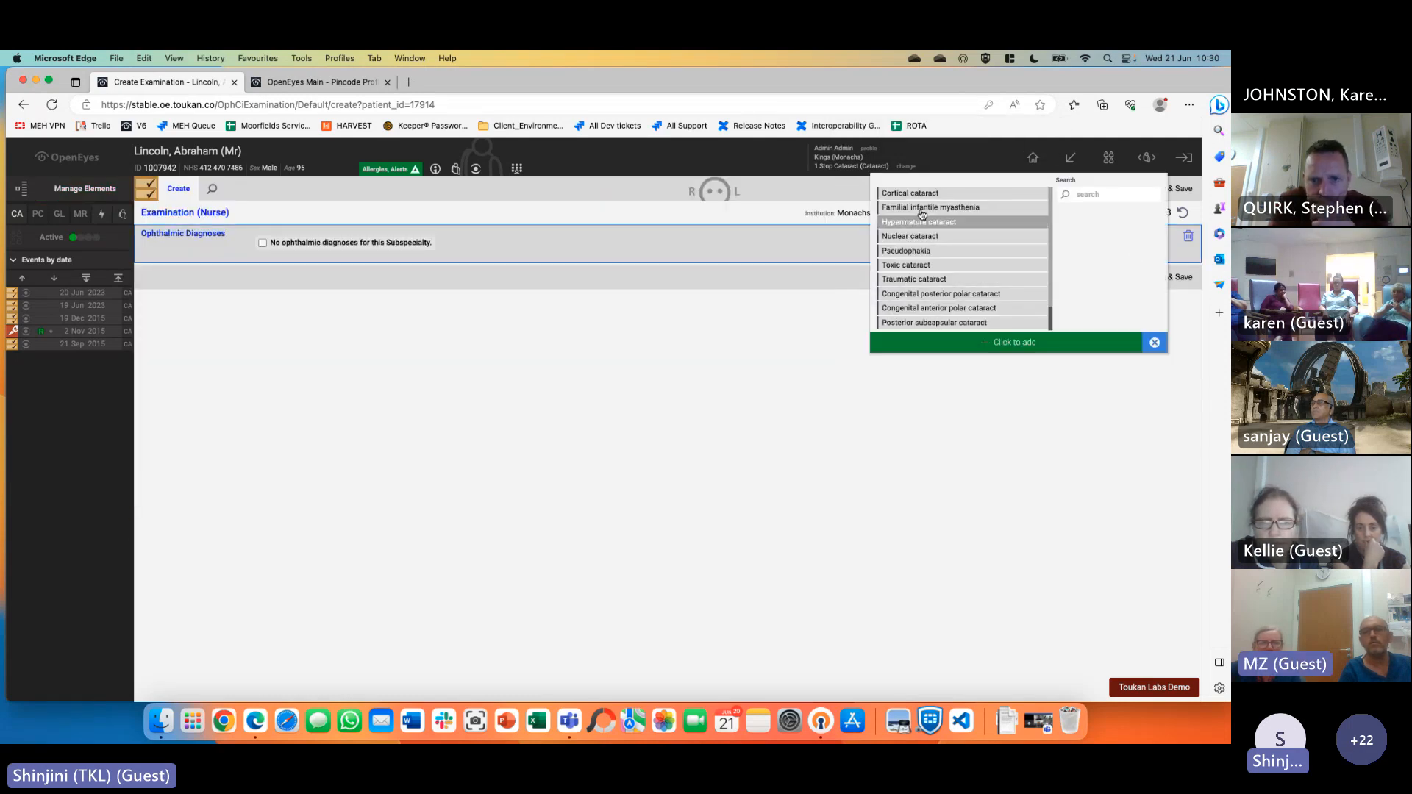
pyautogui.click(1155, 343)
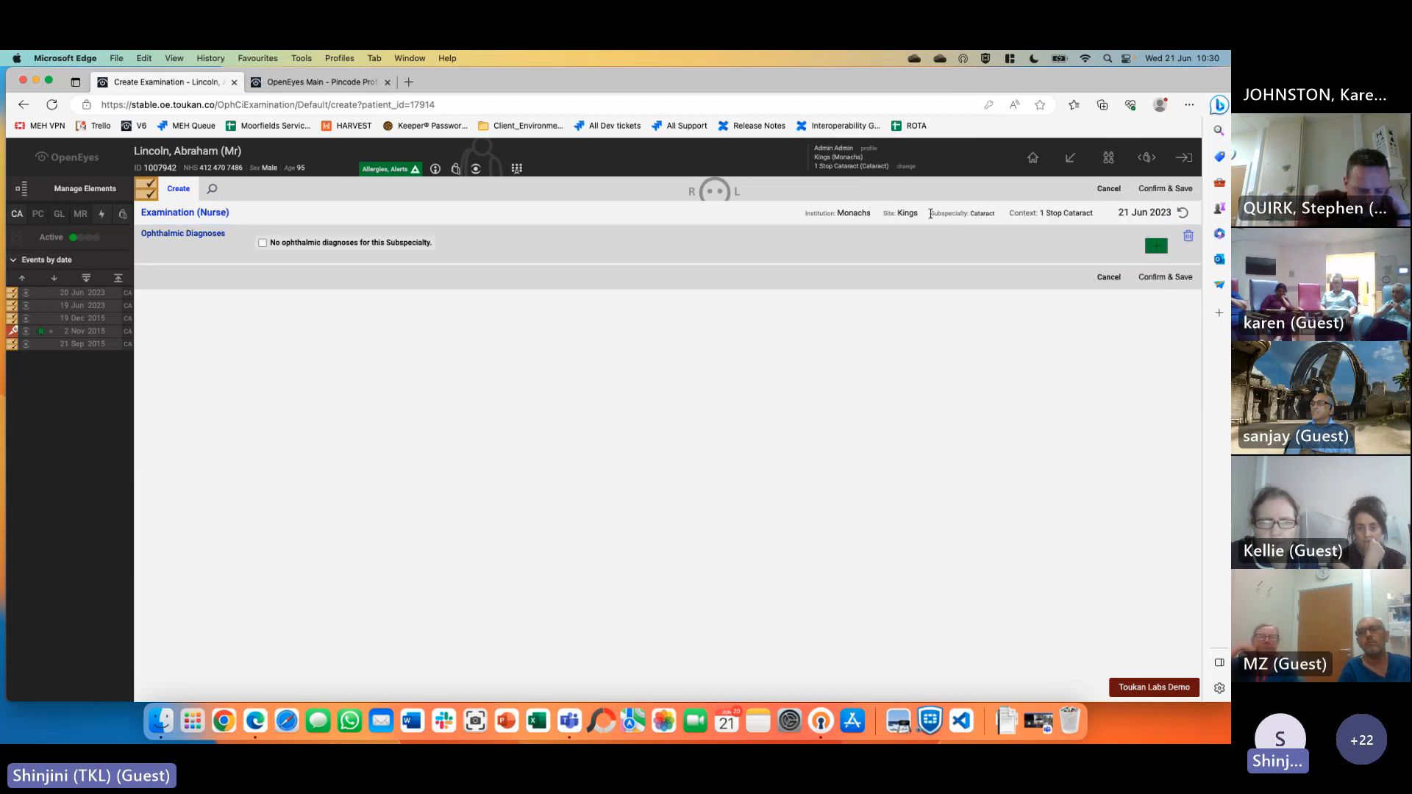
pyautogui.moveTo(931, 214); pyautogui.dragTo(998, 214)
pyautogui.click(1015, 356)
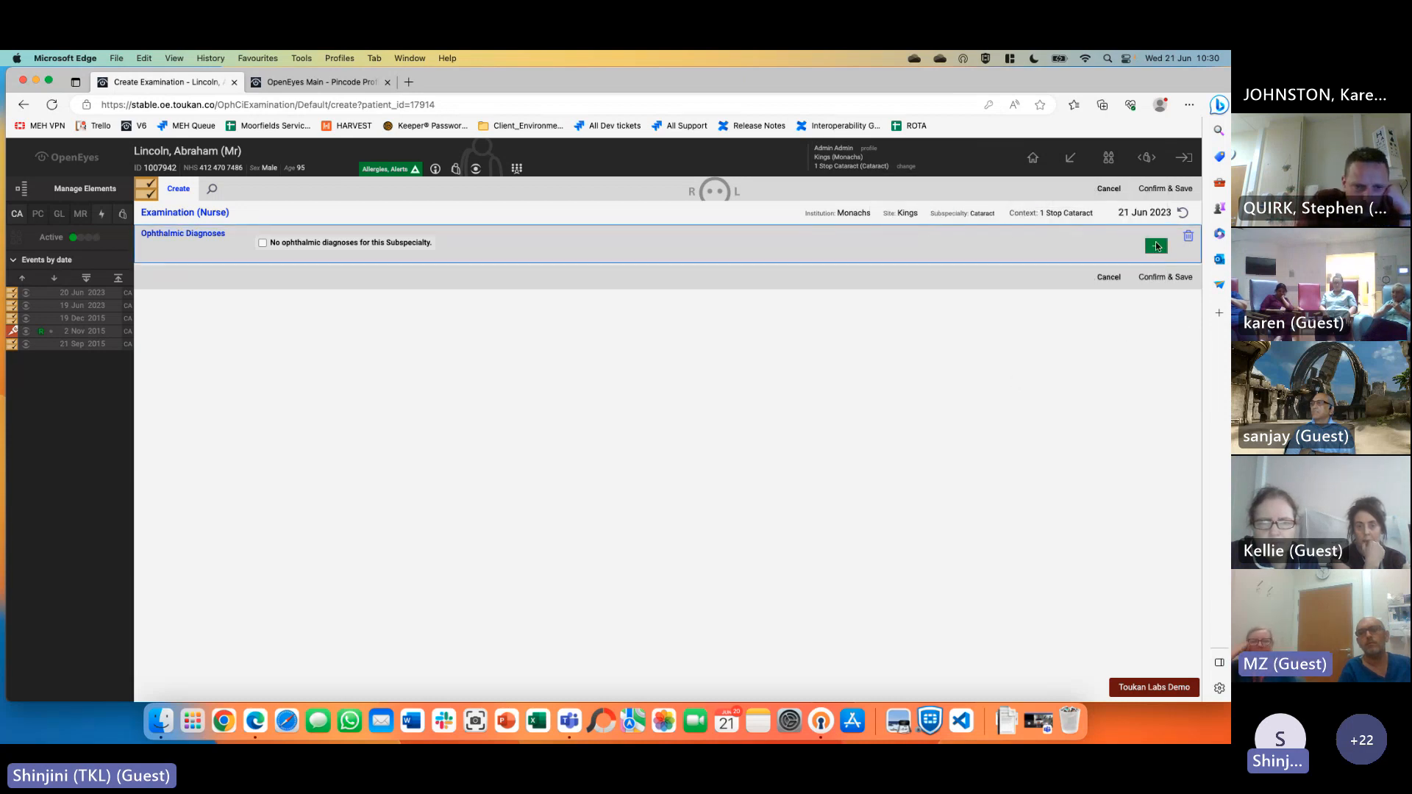
pyautogui.click(1156, 244)
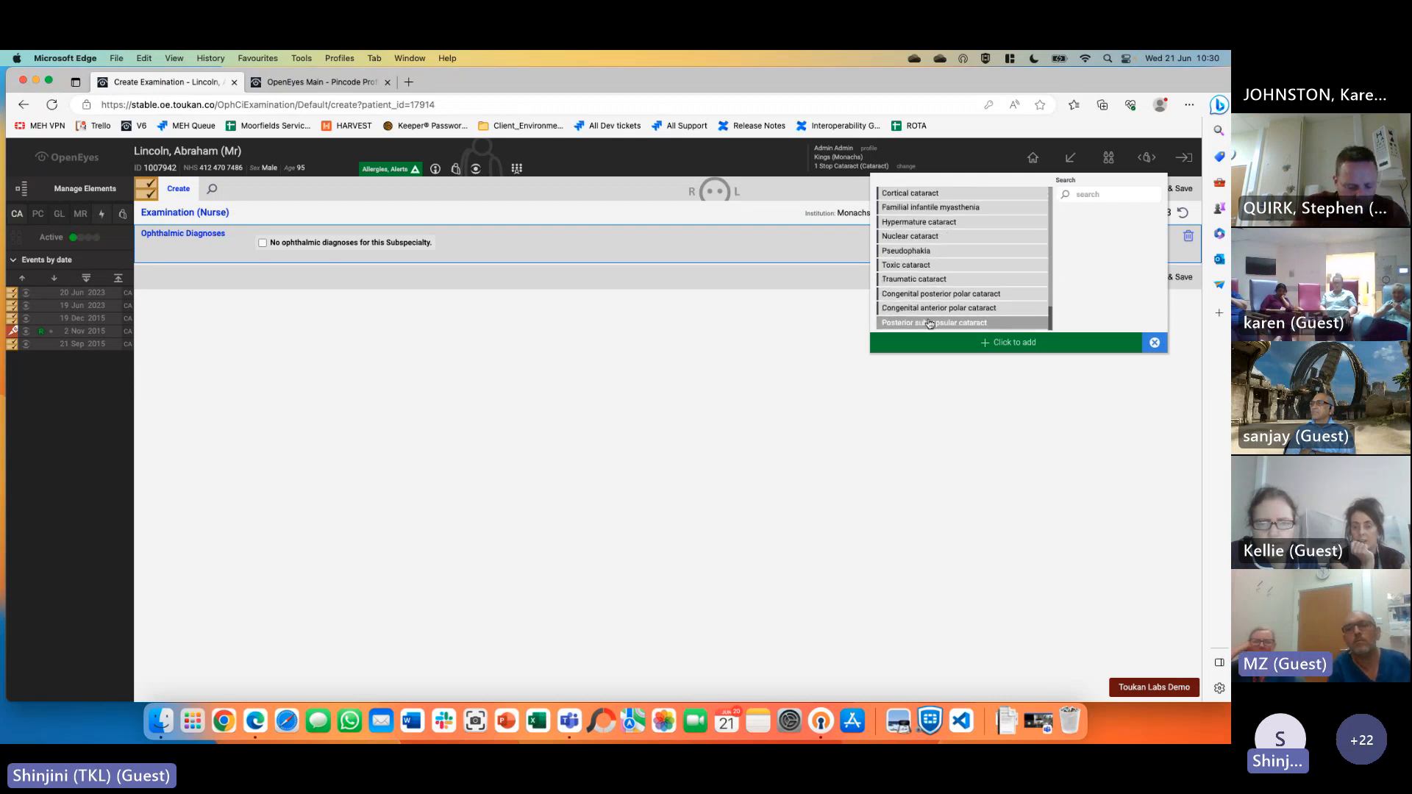
pyautogui.click(939, 226)
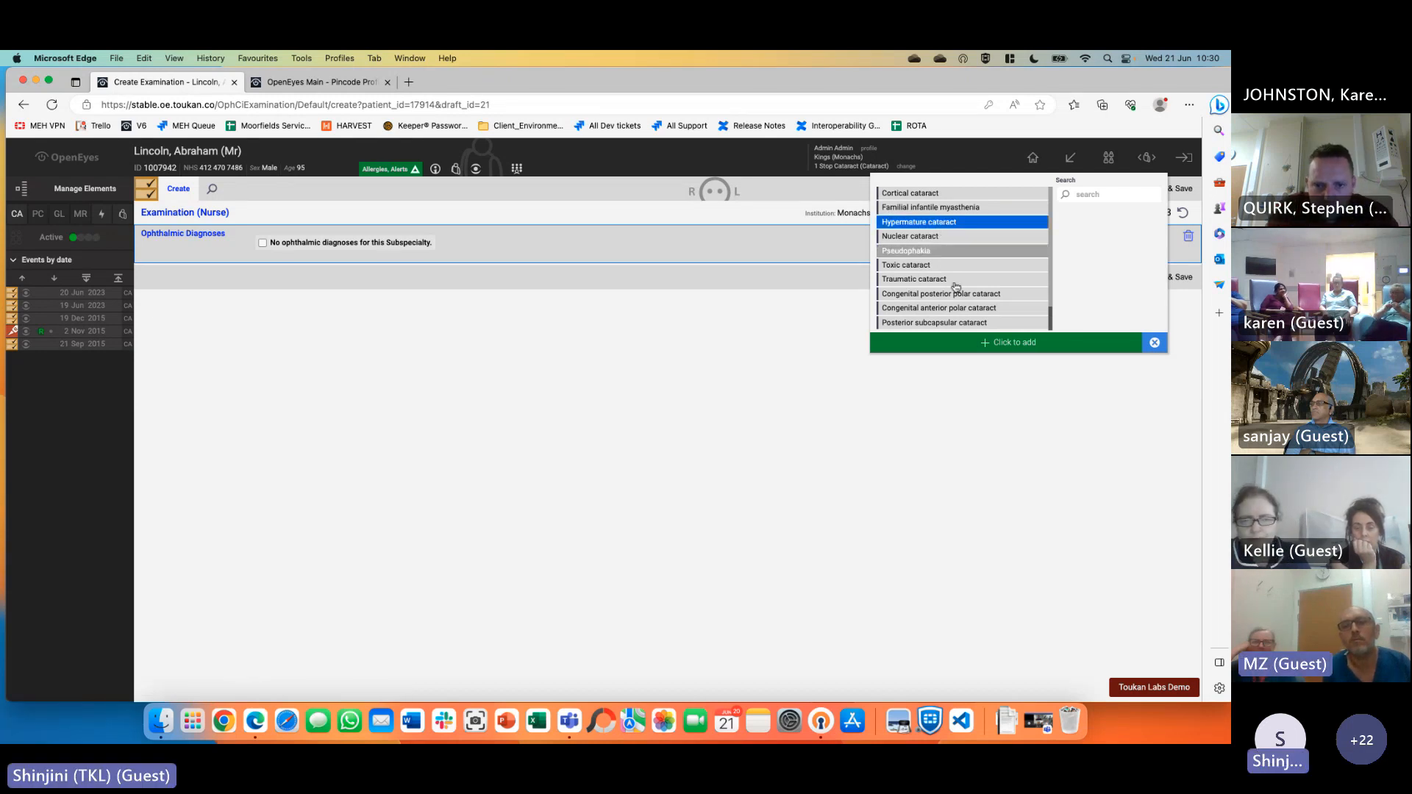
pyautogui.click(1005, 343)
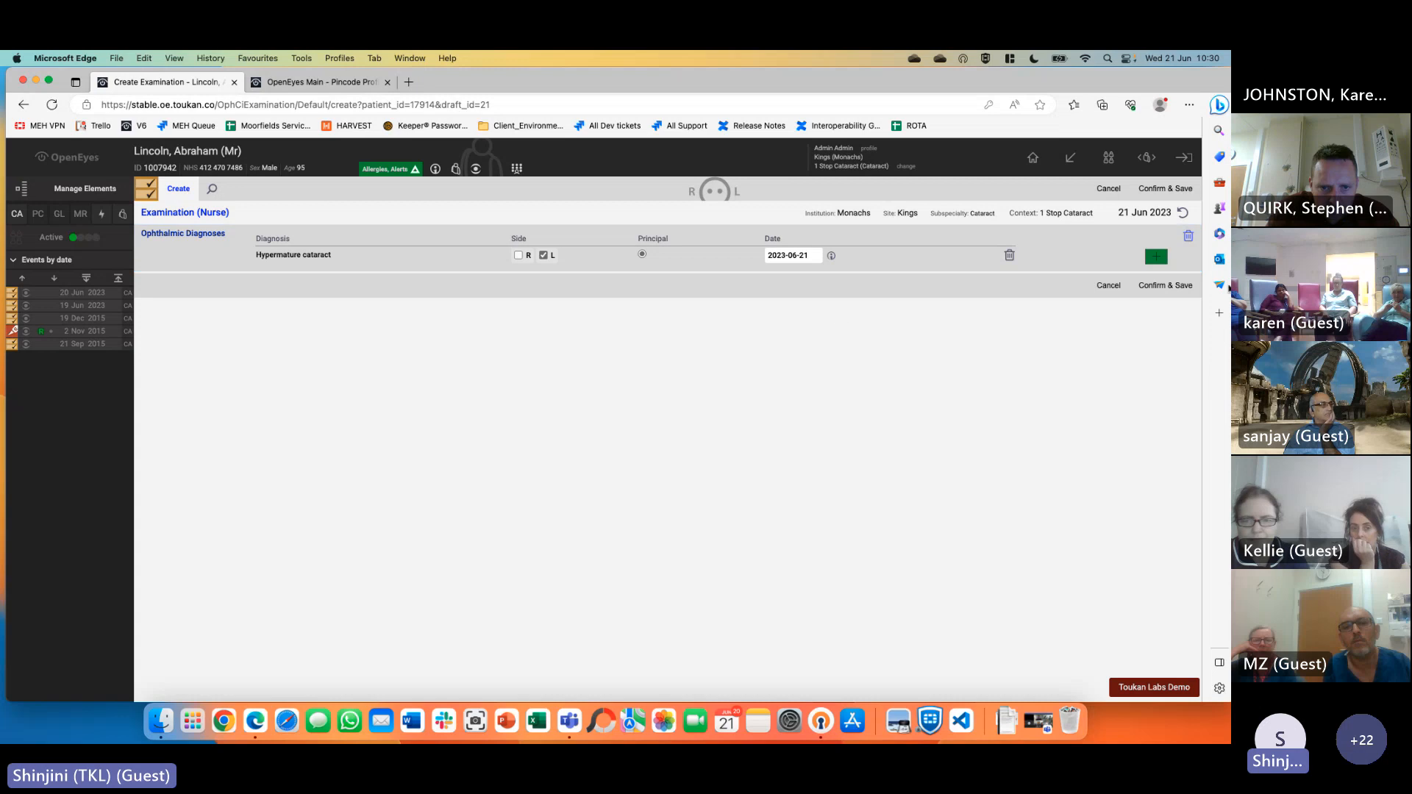
pyautogui.click(1166, 285)
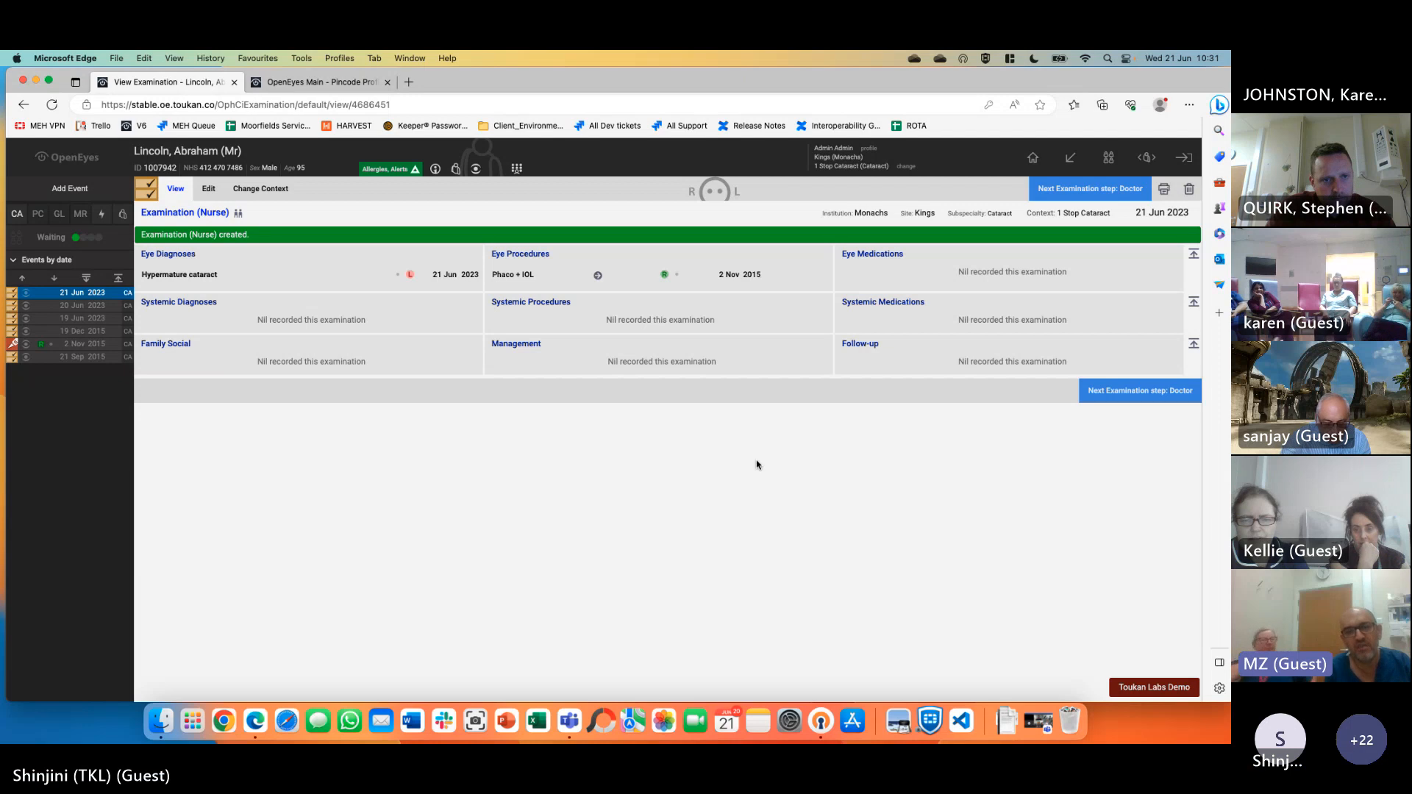
# Start adding a new event for the patient in the 1 Stop Cataract context
pyautogui.click(67, 190)
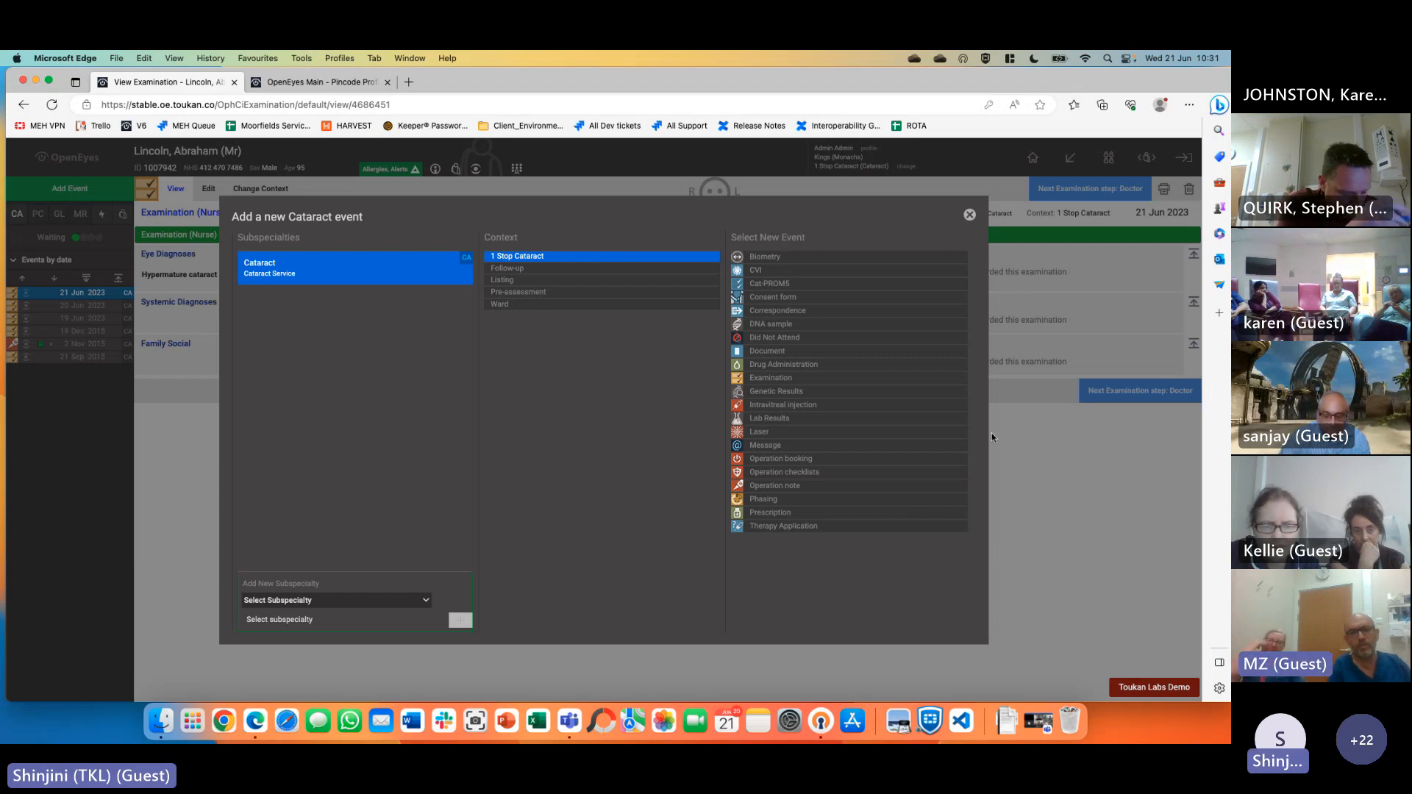
# Create an Examination, removing all default sections and adding only Ophthalmic Diagnoses
pyautogui.click(831, 378)
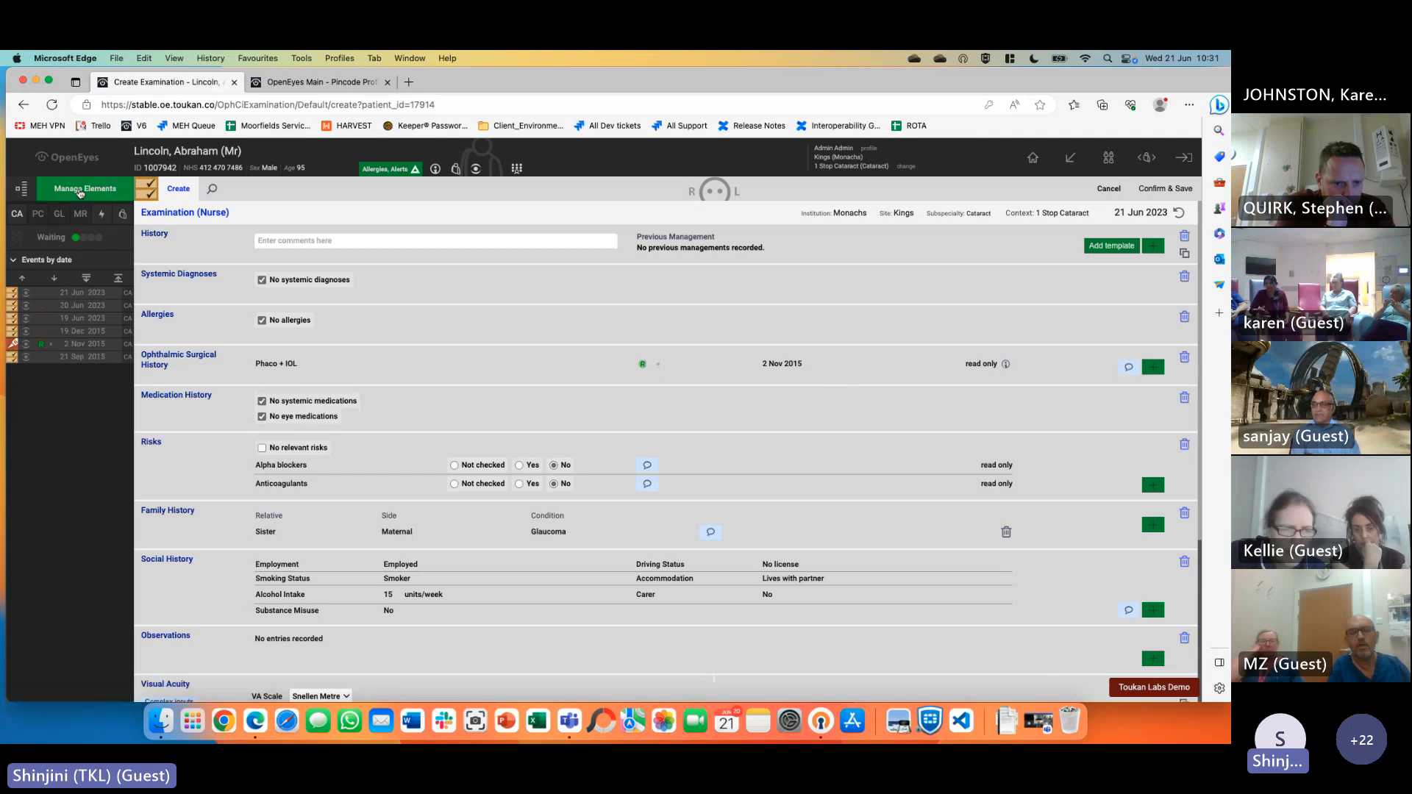
pyautogui.click(81, 190)
pyautogui.click(158, 203)
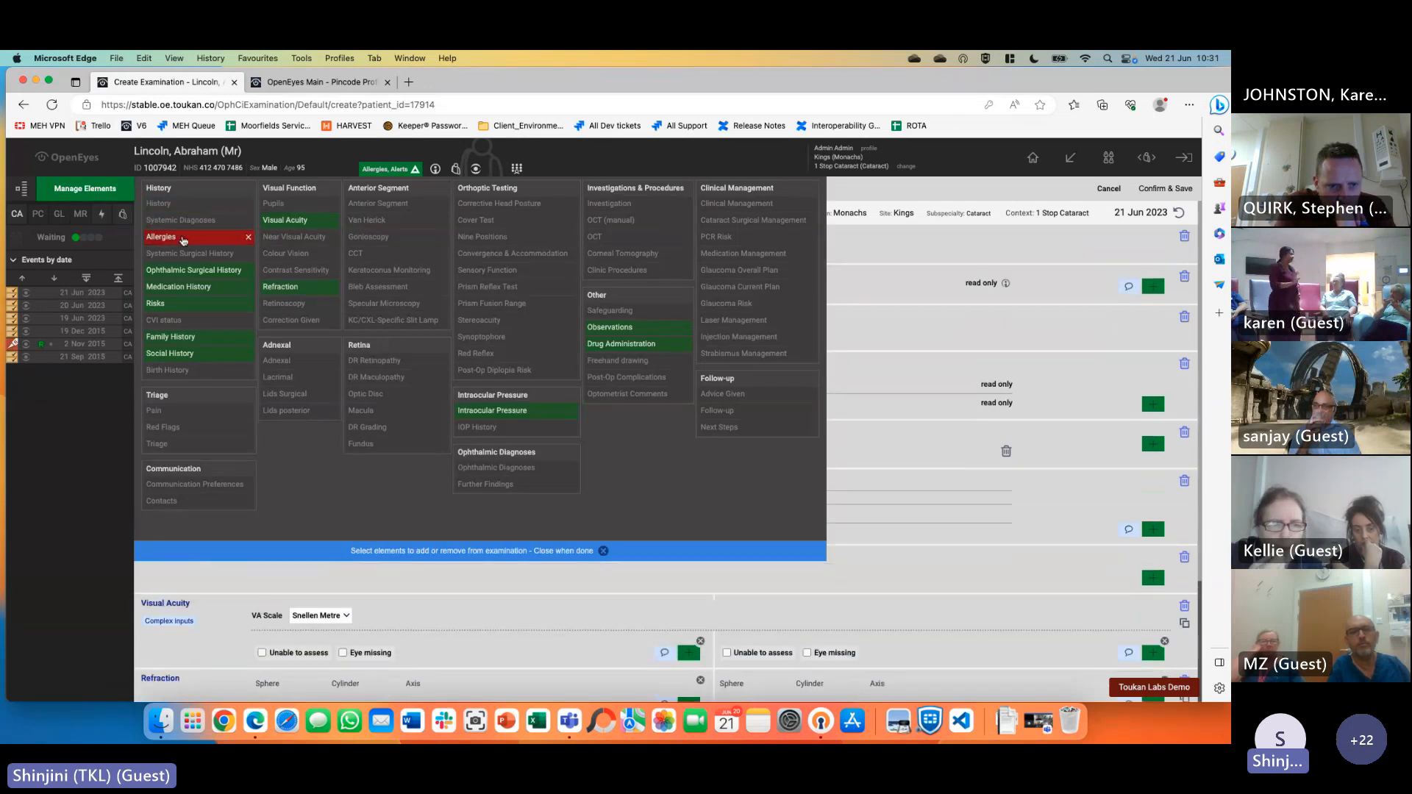
pyautogui.click(162, 237)
pyautogui.click(184, 270)
pyautogui.click(178, 287)
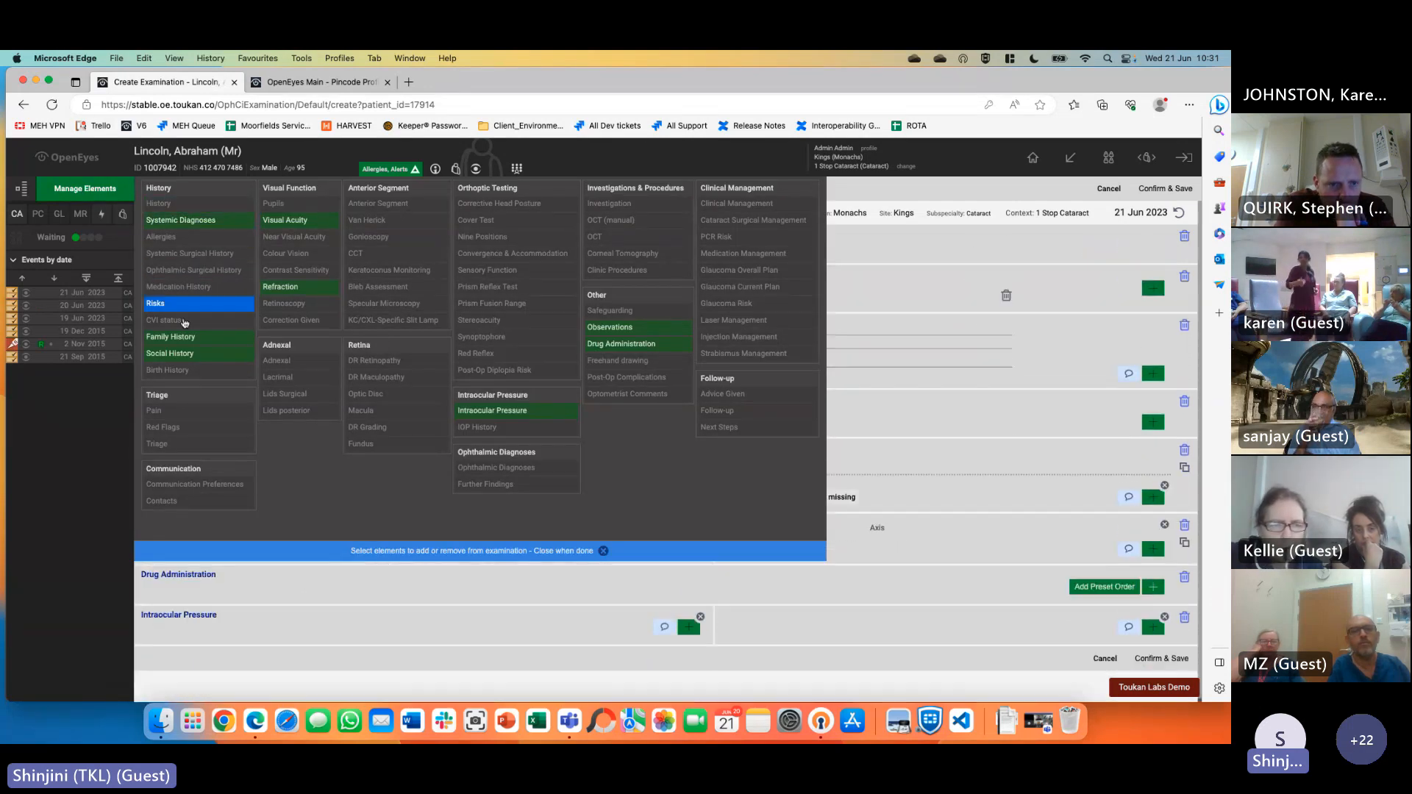
pyautogui.click(162, 303)
pyautogui.click(176, 337)
pyautogui.click(174, 354)
pyautogui.click(283, 286)
pyautogui.click(287, 220)
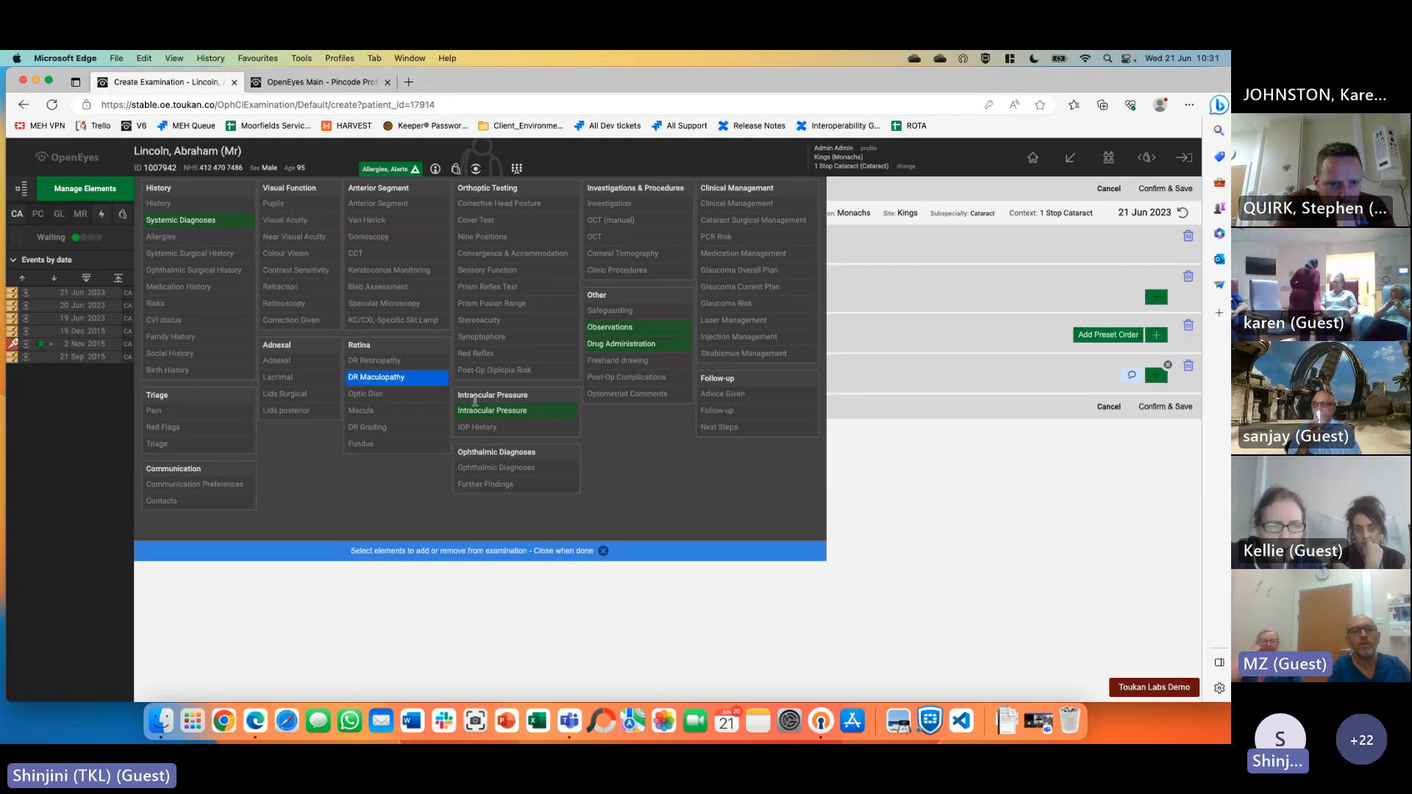
pyautogui.click(502, 411)
pyautogui.click(610, 327)
pyautogui.click(621, 343)
pyautogui.click(496, 468)
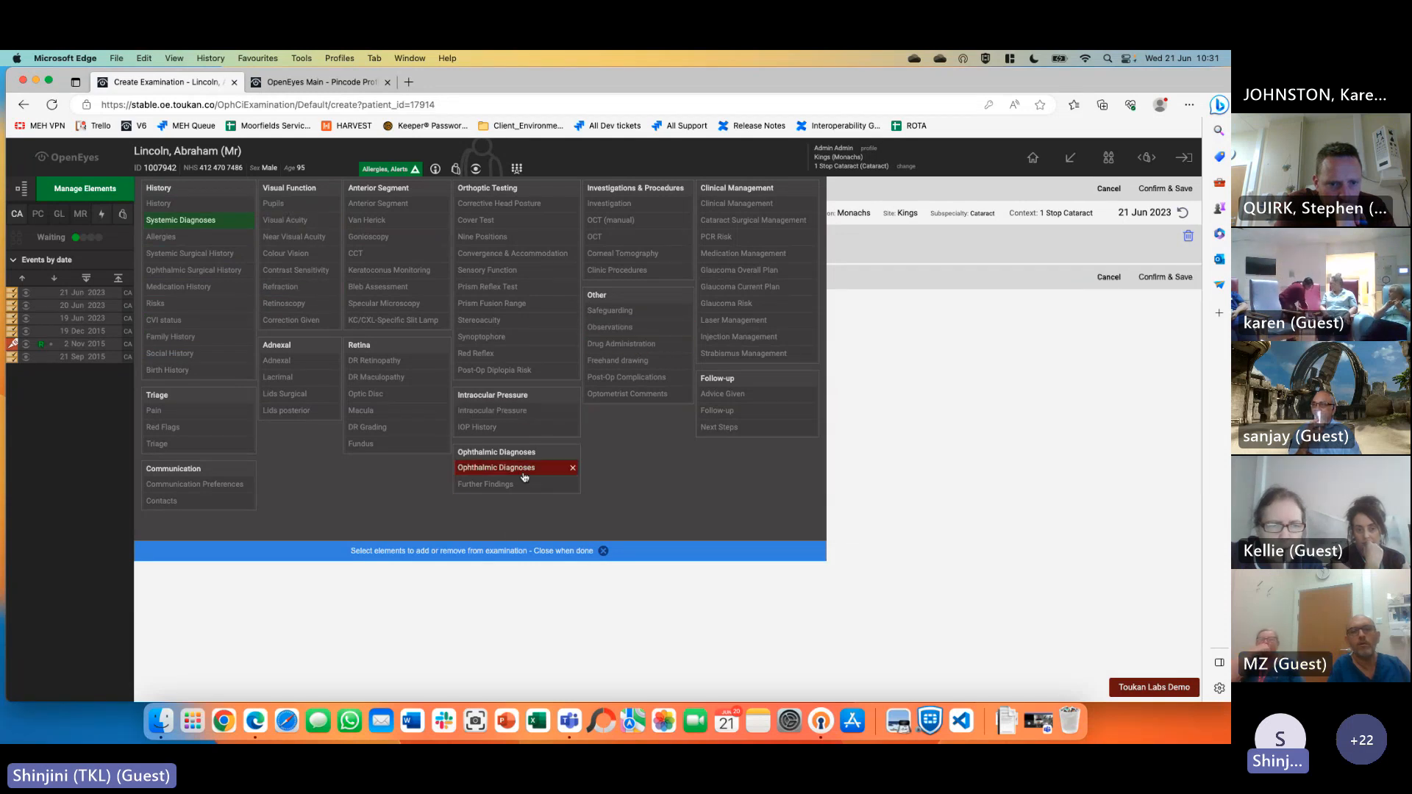
pyautogui.click(498, 559)
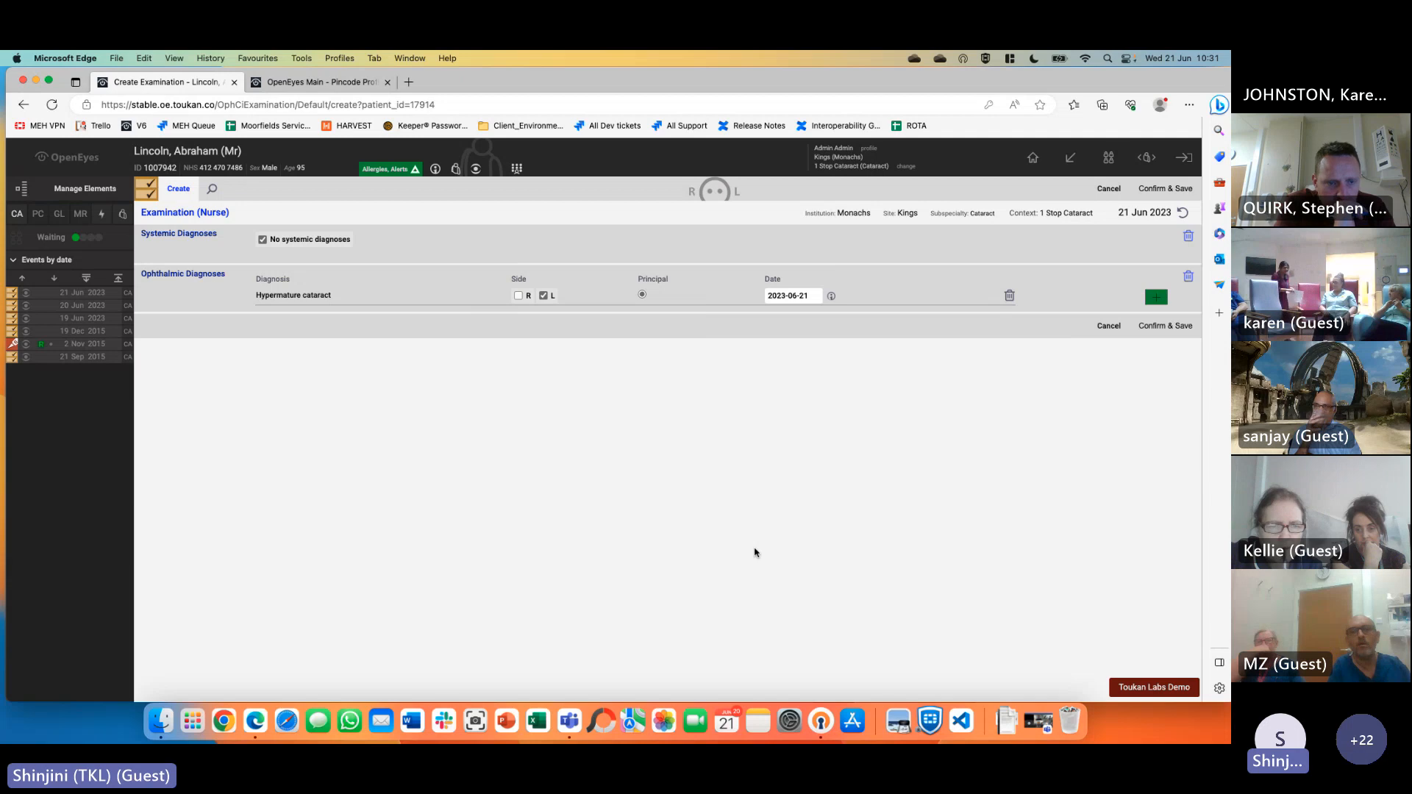
# Untick no systemic diagnoses and add Asthma as a systemic diagnosis
pyautogui.click(263, 240)
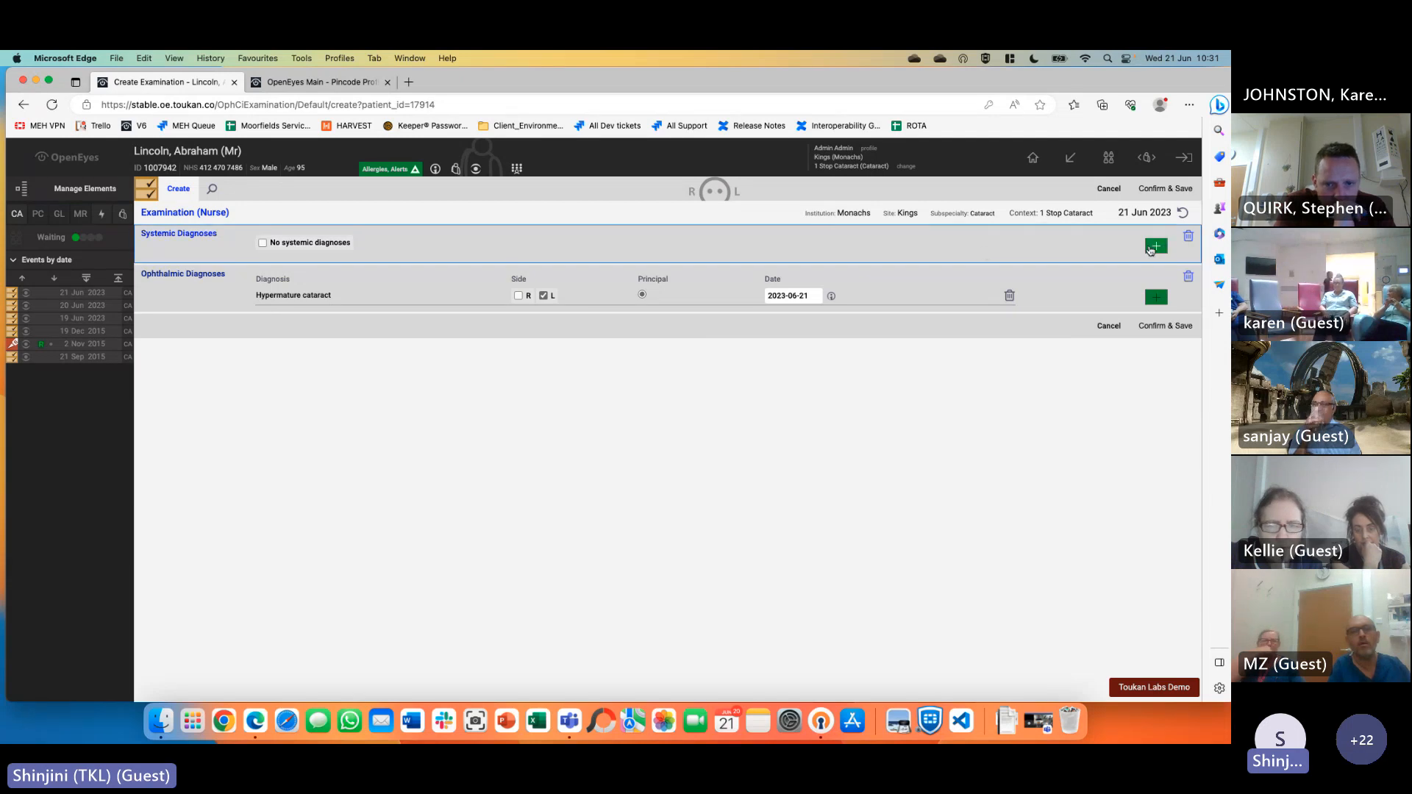
pyautogui.click(1156, 247)
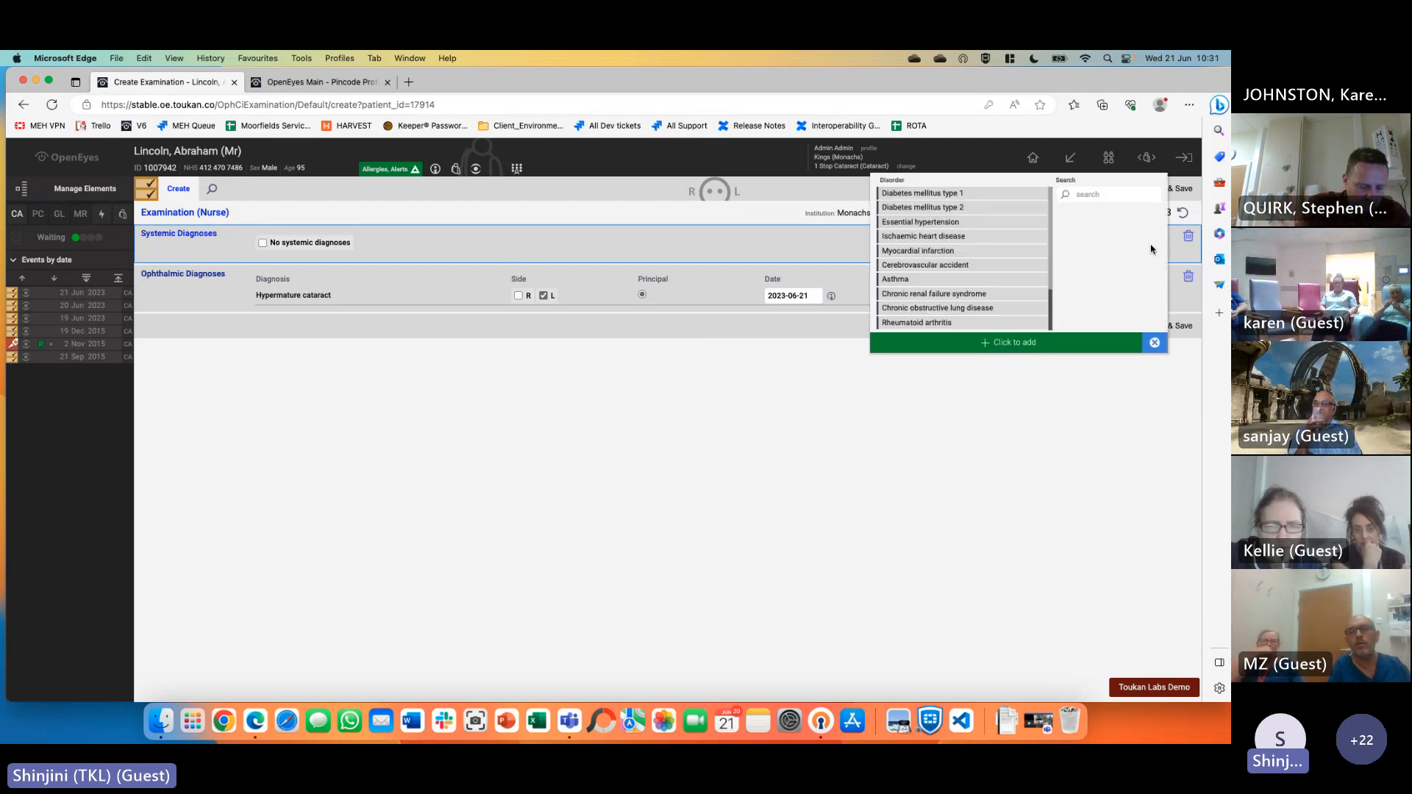
pyautogui.click(961, 252)
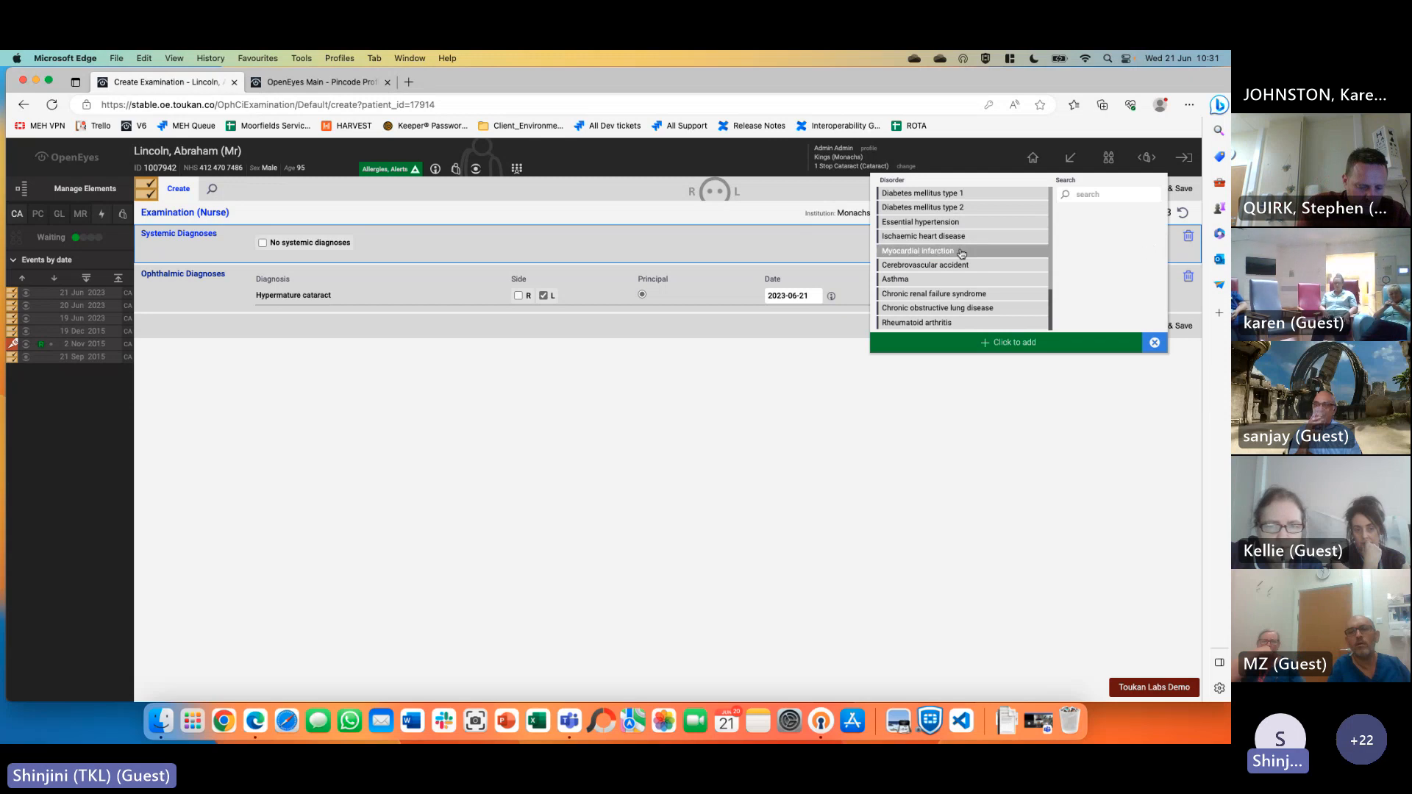
pyautogui.click(956, 279)
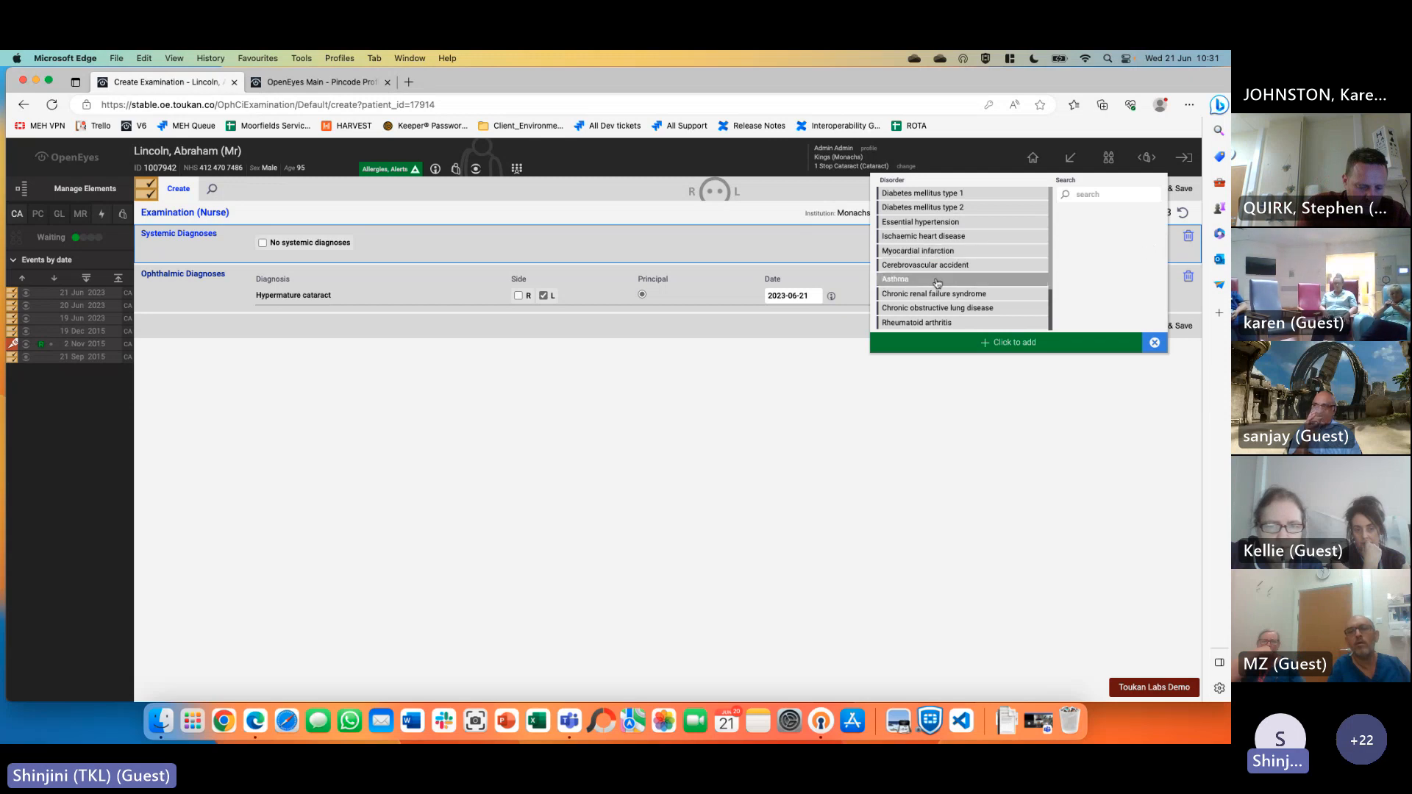
pyautogui.click(1018, 343)
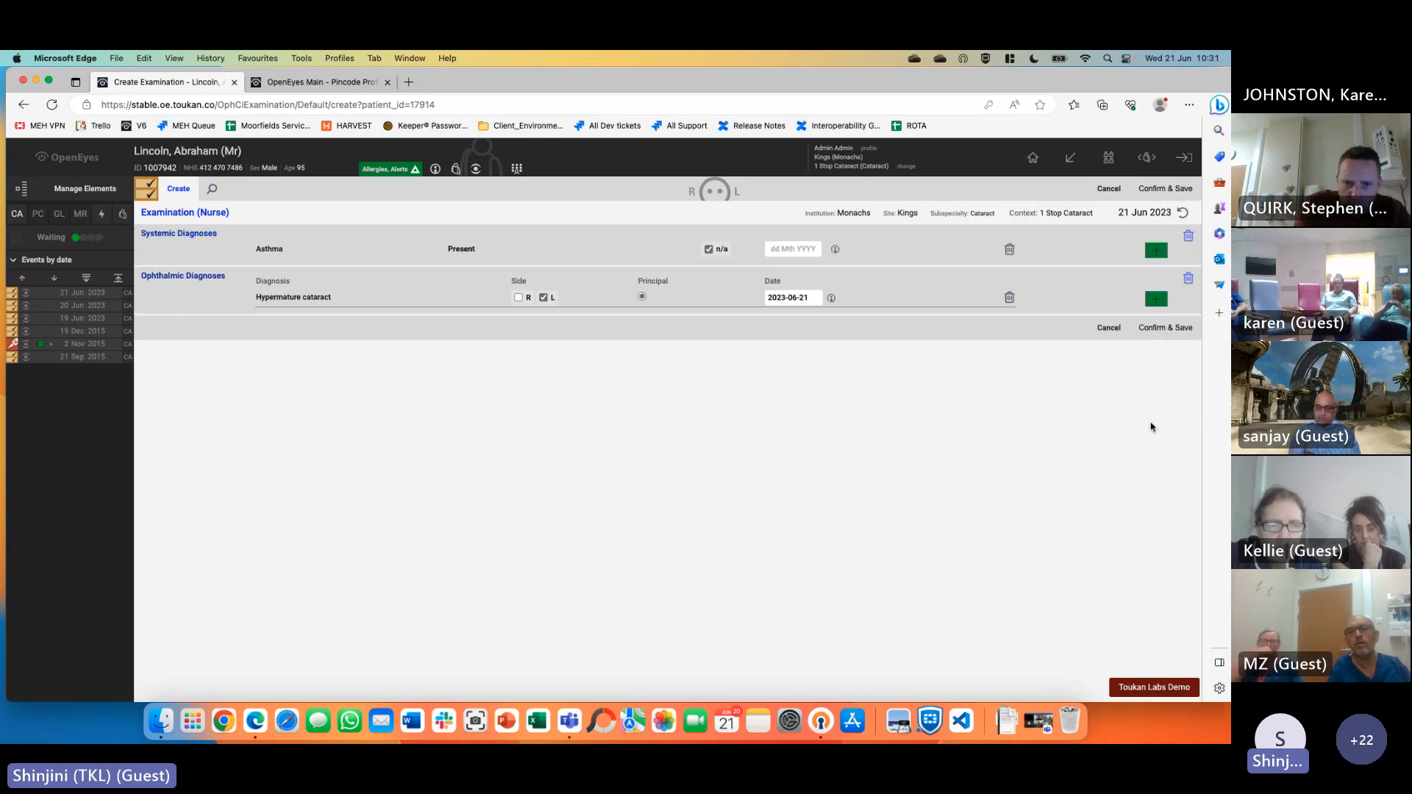
# Add left-eye Borderline glaucoma to the eye diagnoses and save the examination
pyautogui.click(1161, 301)
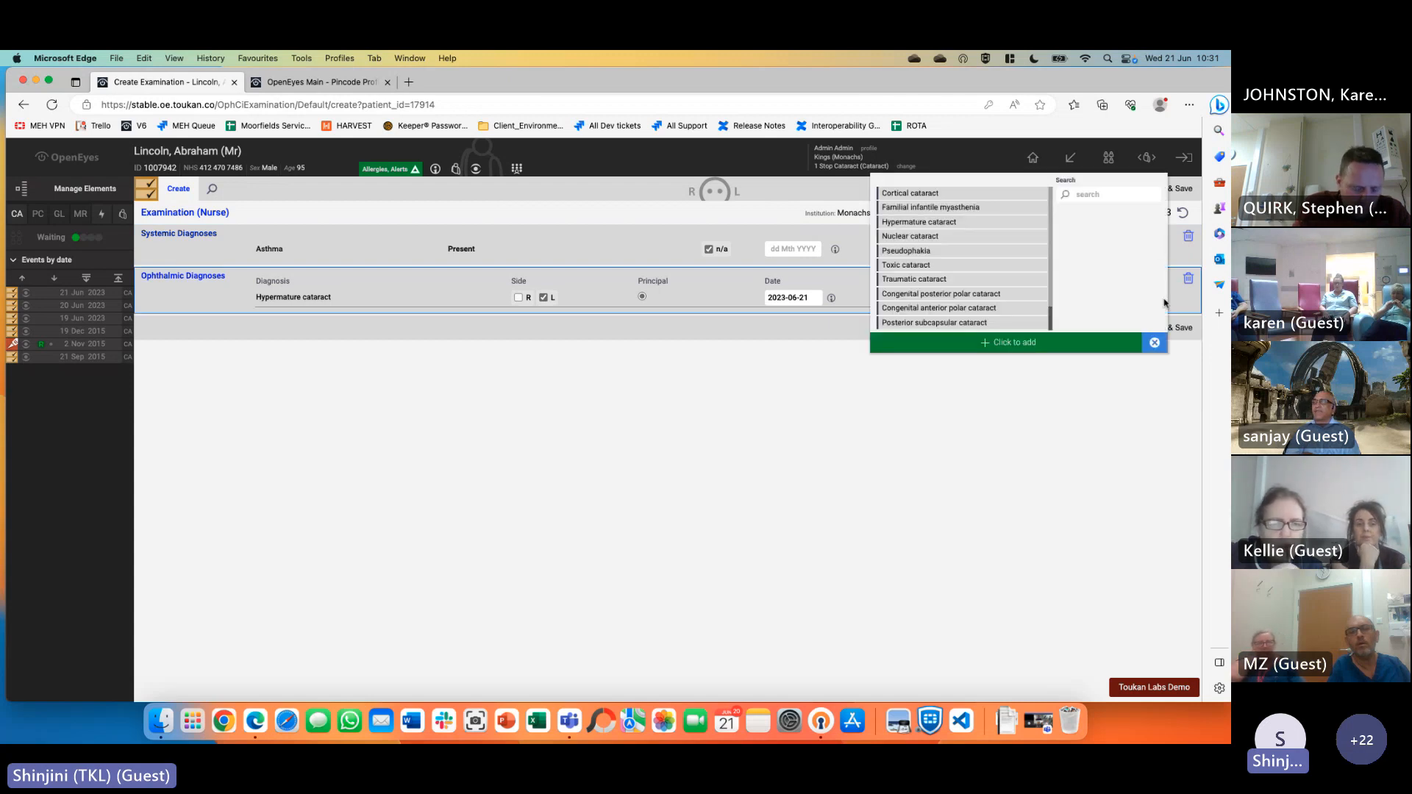
pyautogui.scroll(-2, 956, 272)
pyautogui.click(1082, 195)
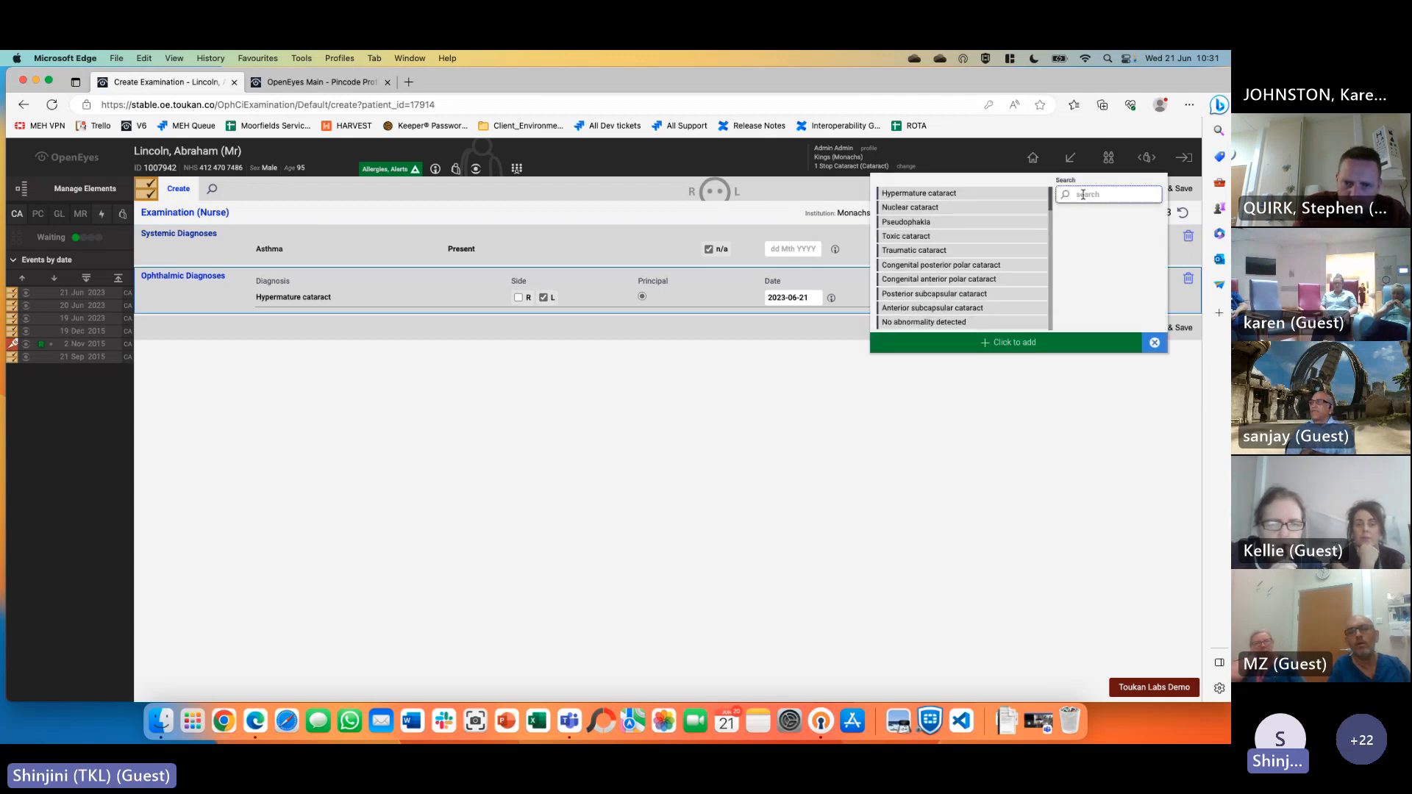
pyautogui.write('glaucoma')
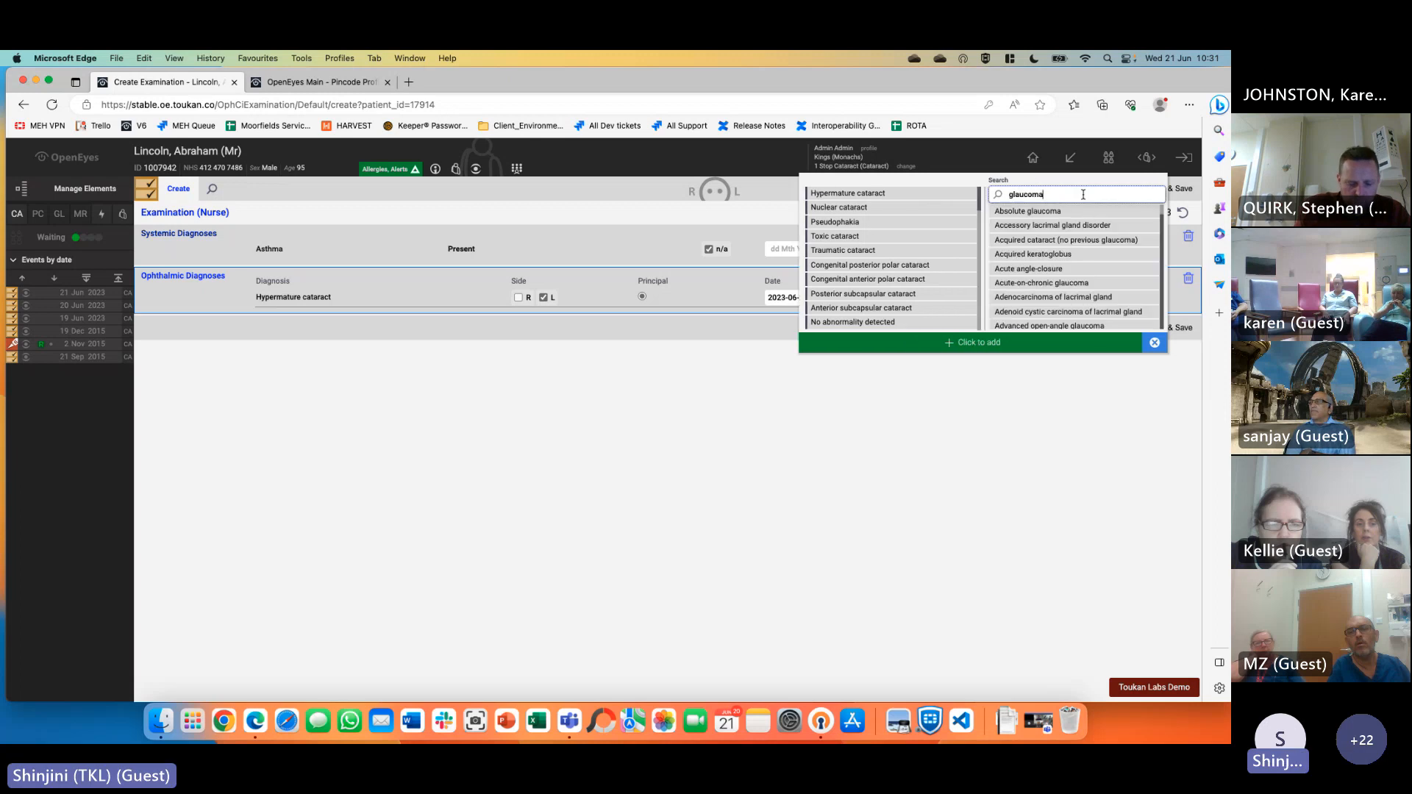
pyautogui.scroll(-3, 1124, 300)
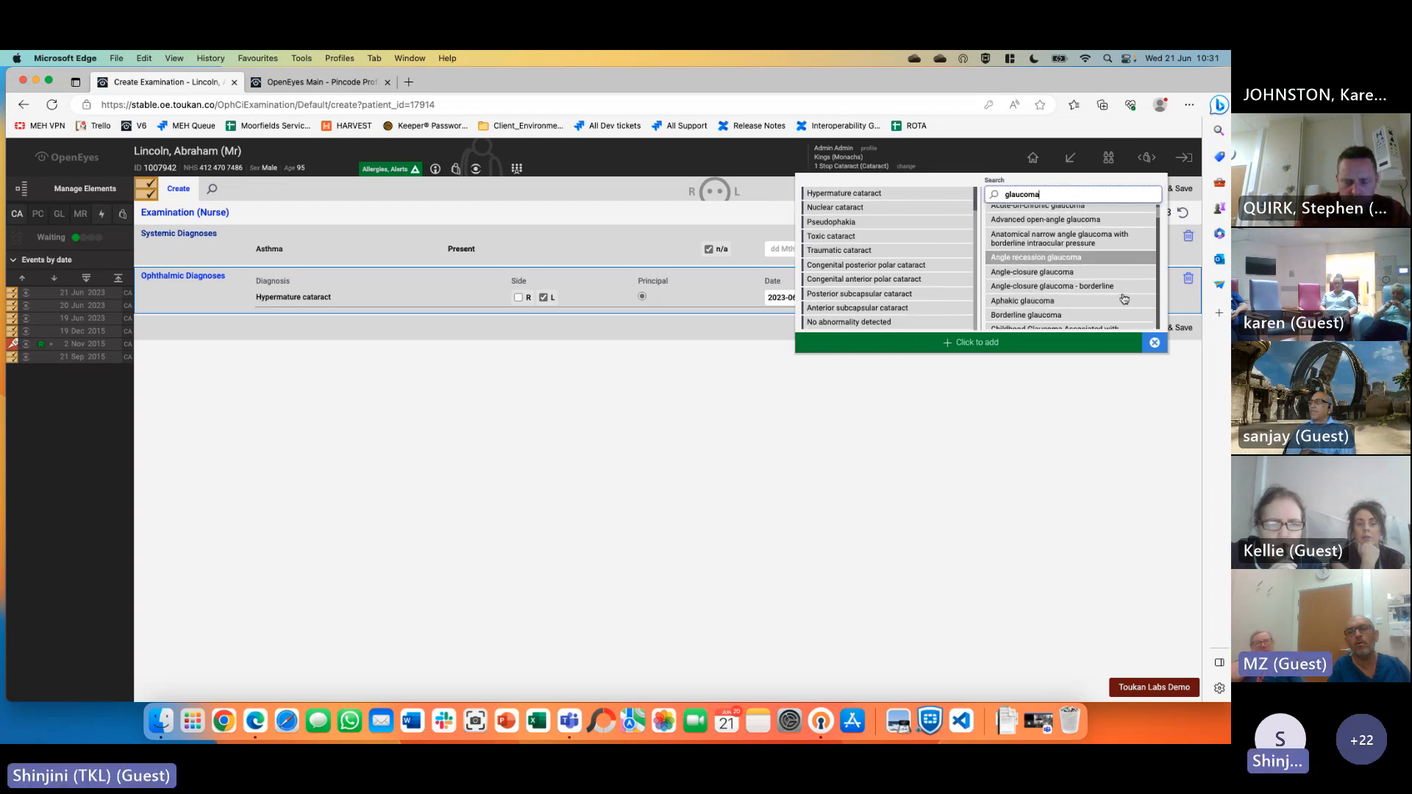
pyautogui.scroll(-2, 1124, 300)
pyautogui.click(1045, 262)
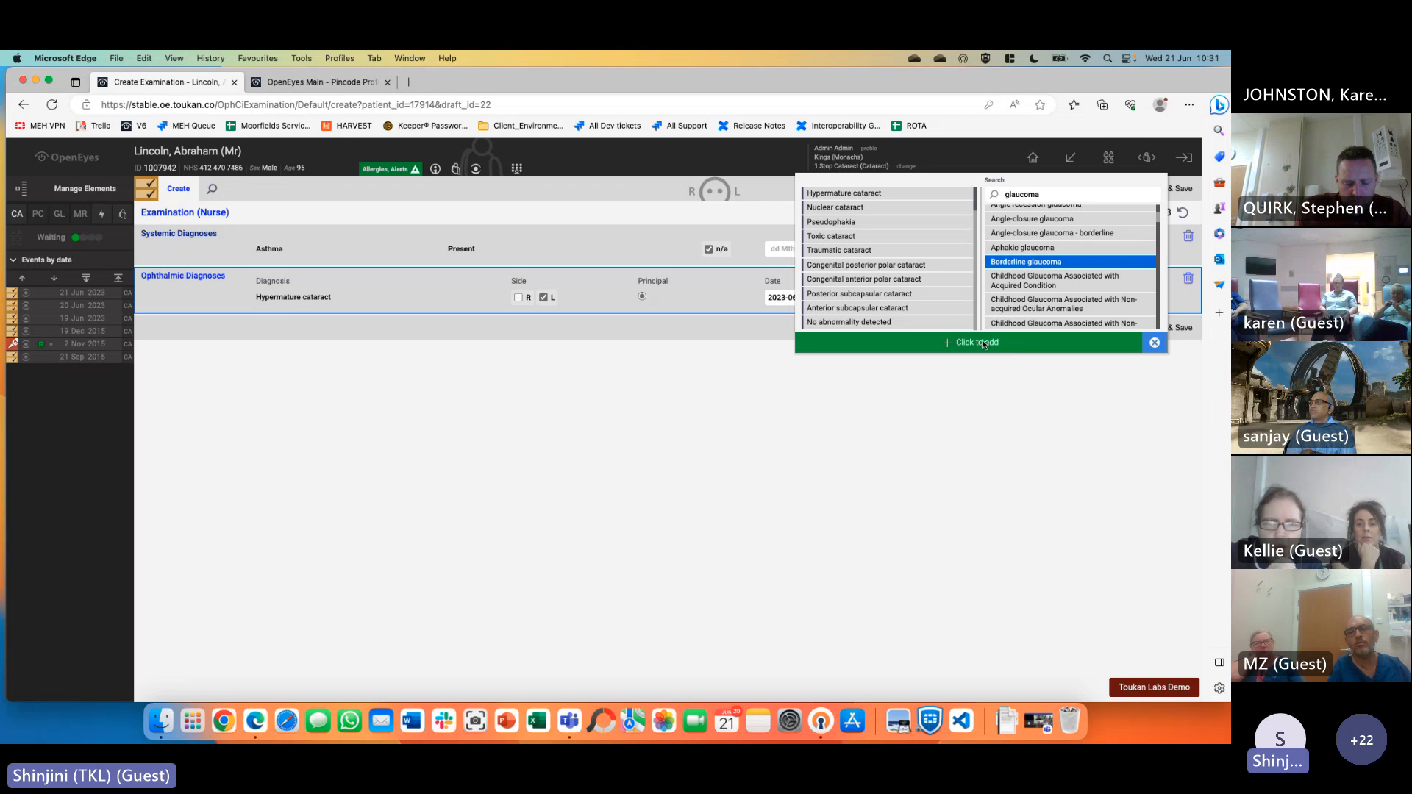
pyautogui.click(978, 343)
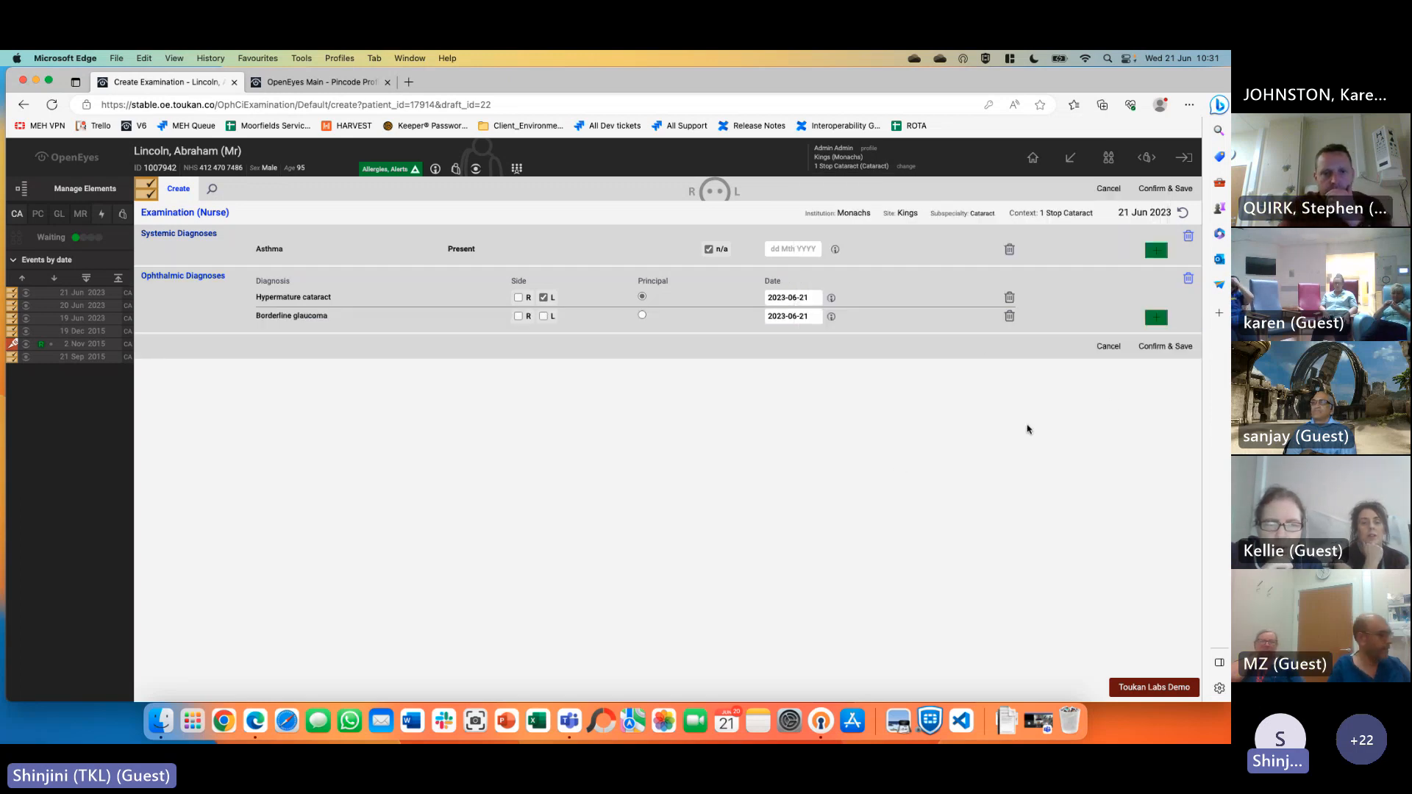
pyautogui.click(1166, 346)
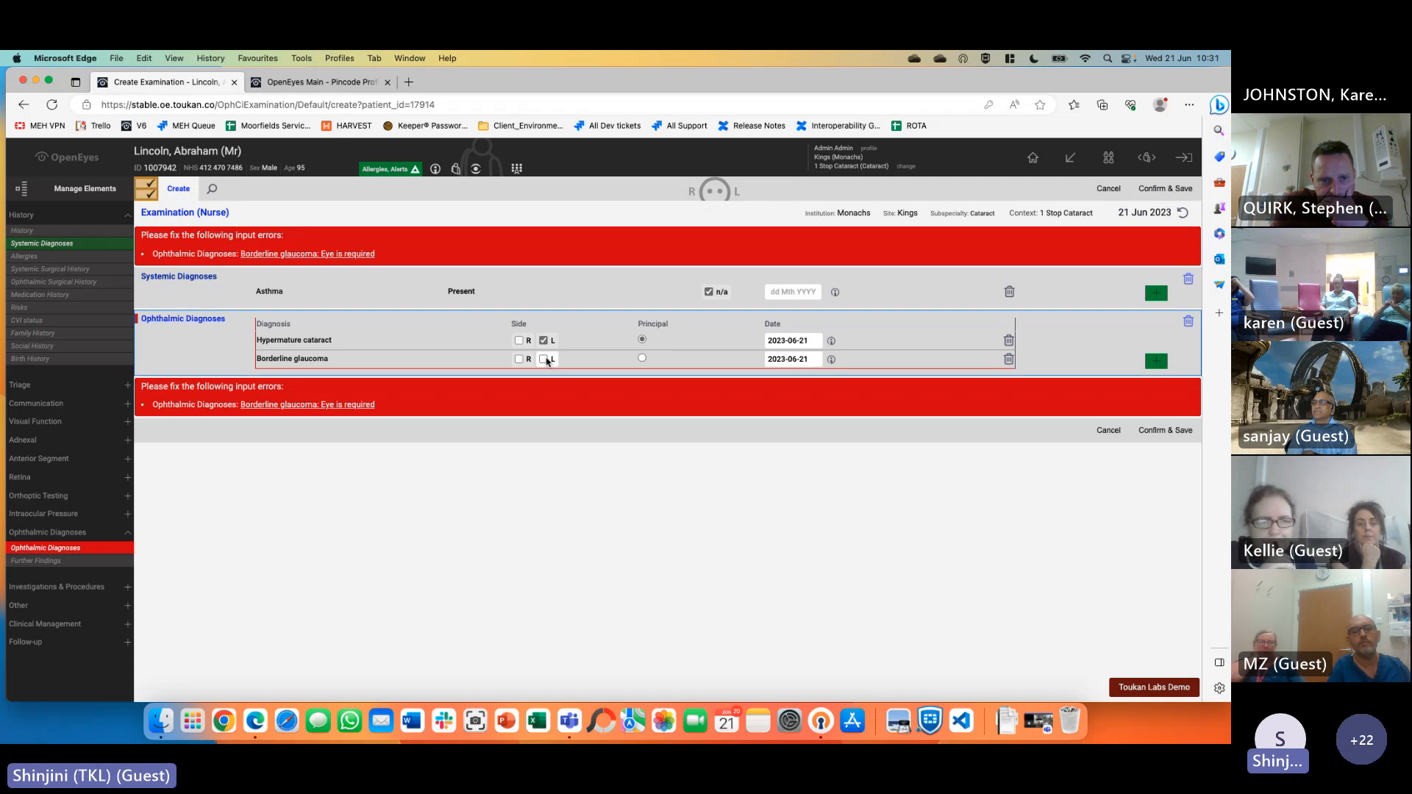
pyautogui.click(545, 359)
pyautogui.click(1170, 431)
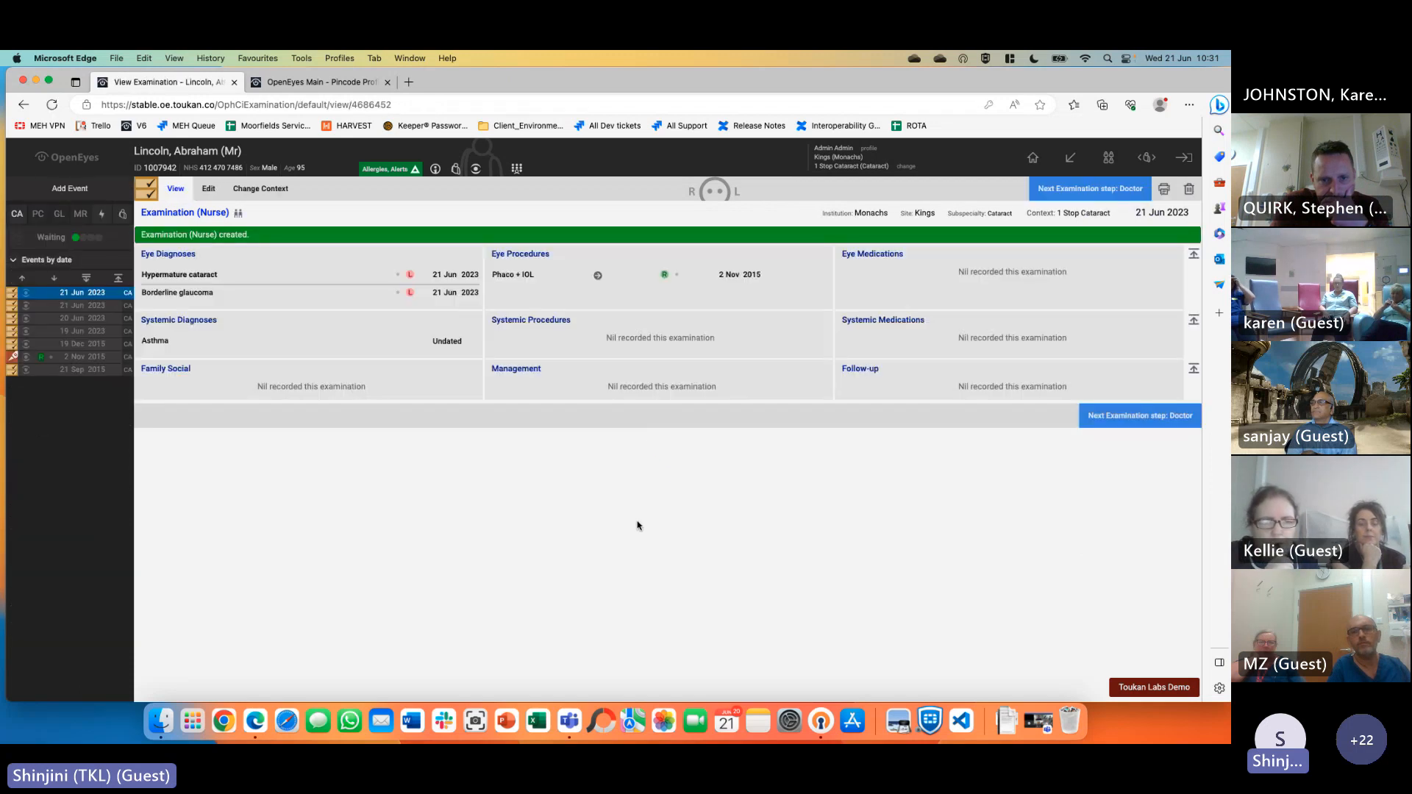
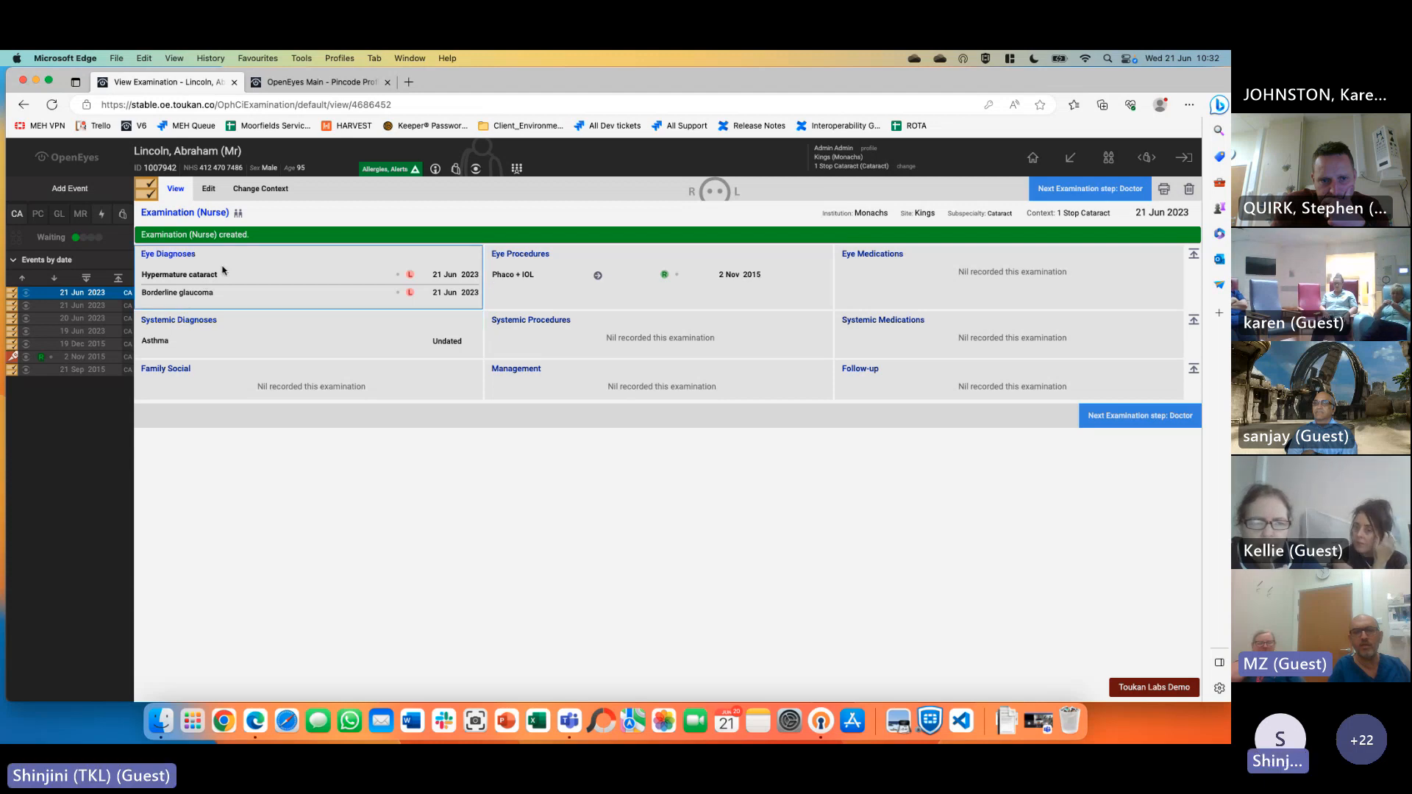
# Edit the examination, add Pseudophakia, Toxic cataract and congenital posterior and anterior polar cataract, then save
pyautogui.click(209, 189)
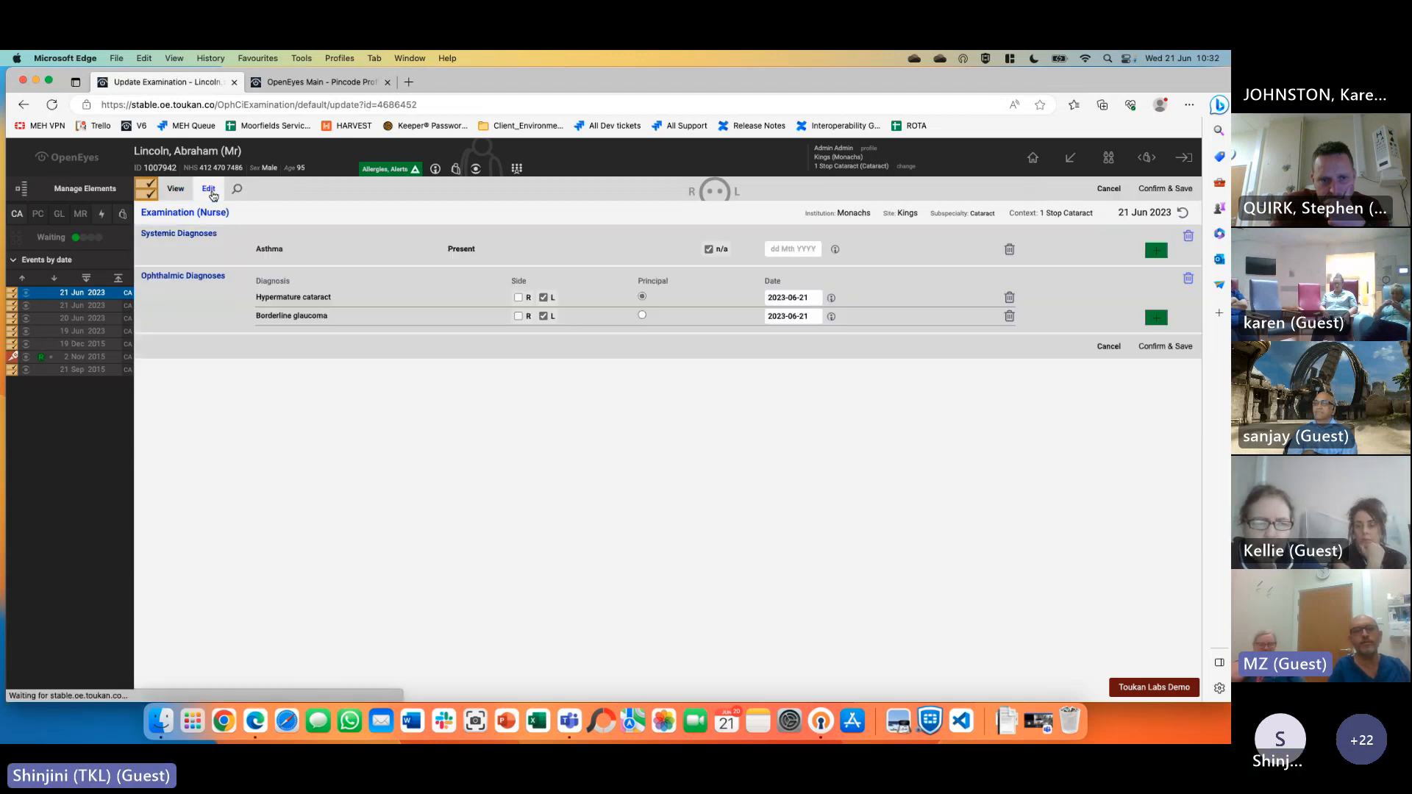
pyautogui.click(1156, 318)
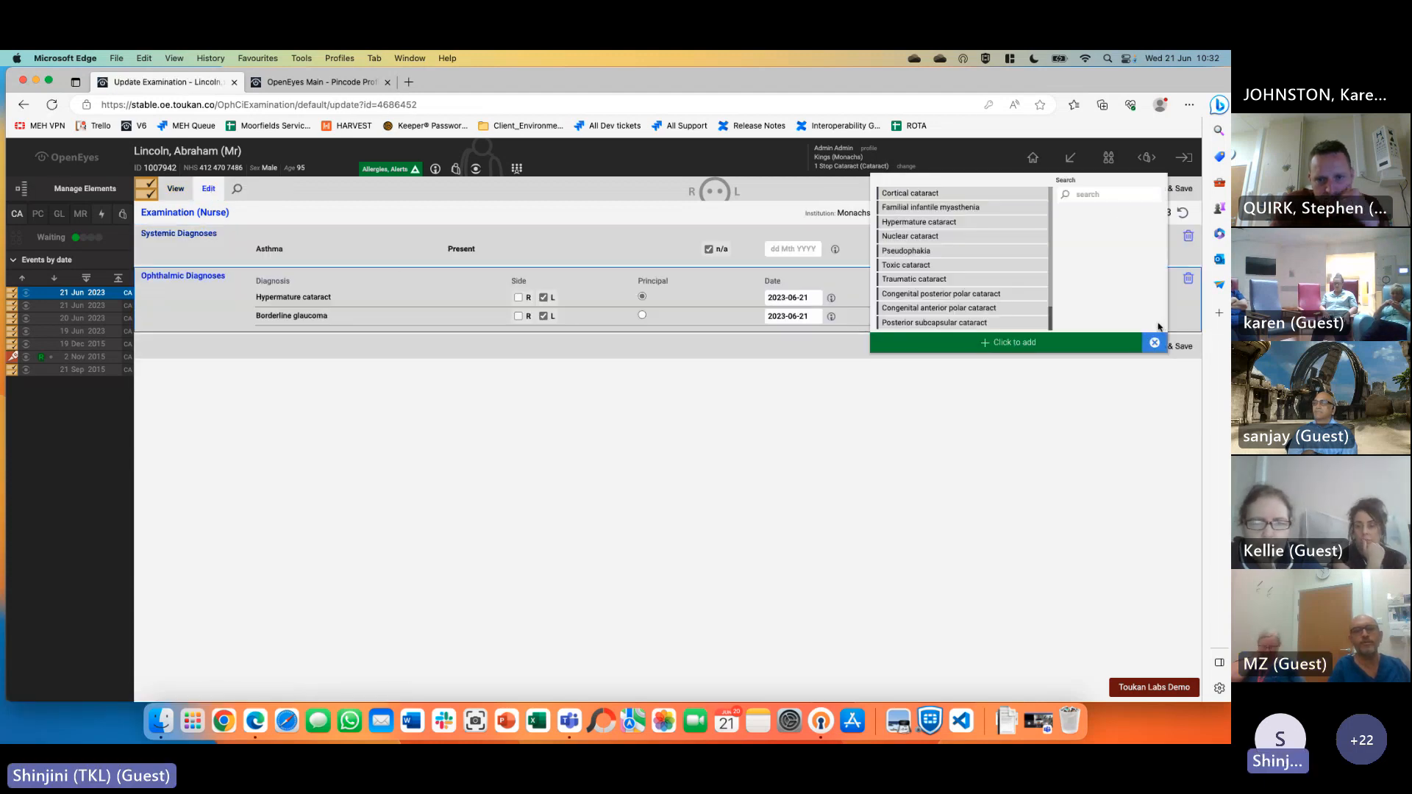
pyautogui.click(961, 254)
pyautogui.click(962, 265)
pyautogui.click(965, 294)
pyautogui.click(967, 295)
pyautogui.click(968, 309)
pyautogui.click(971, 296)
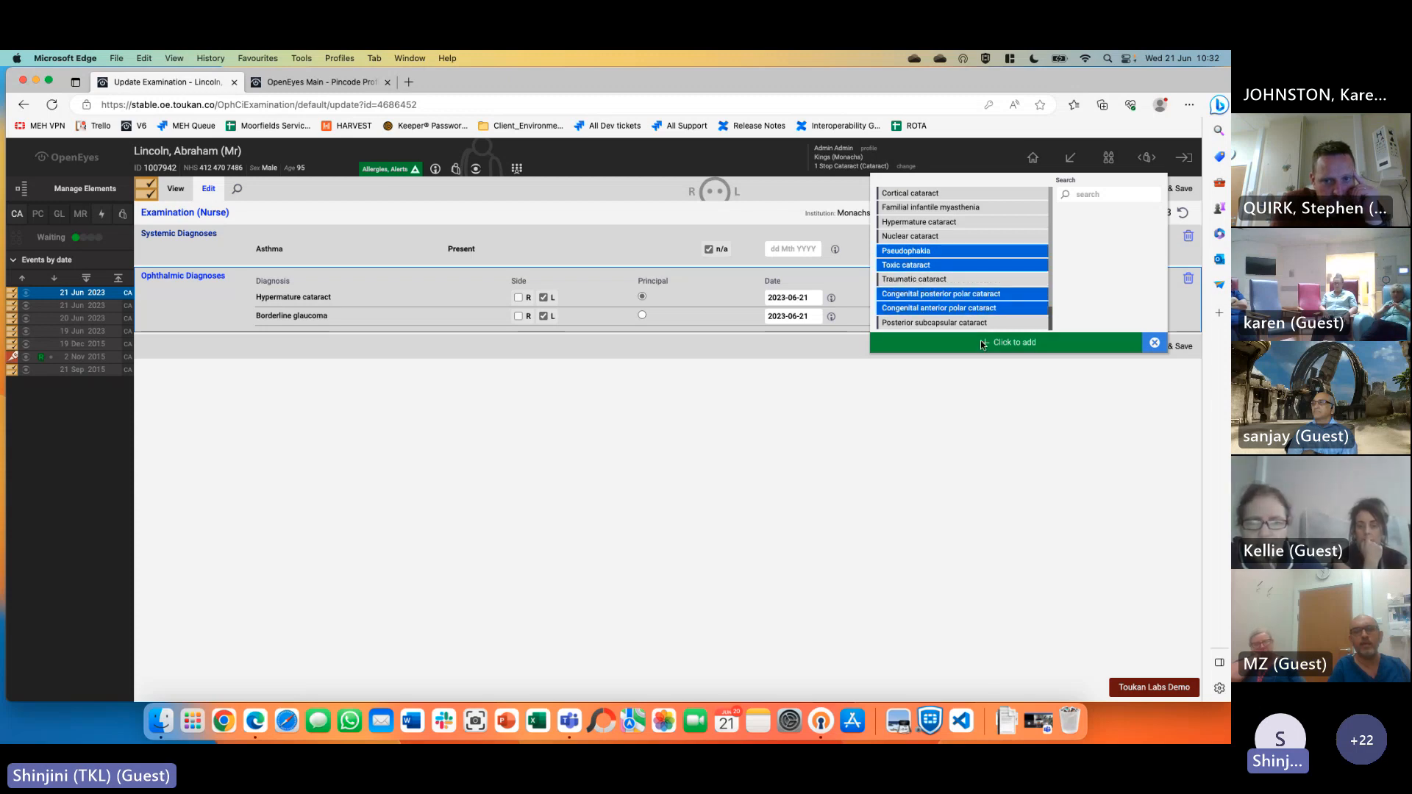
pyautogui.click(982, 344)
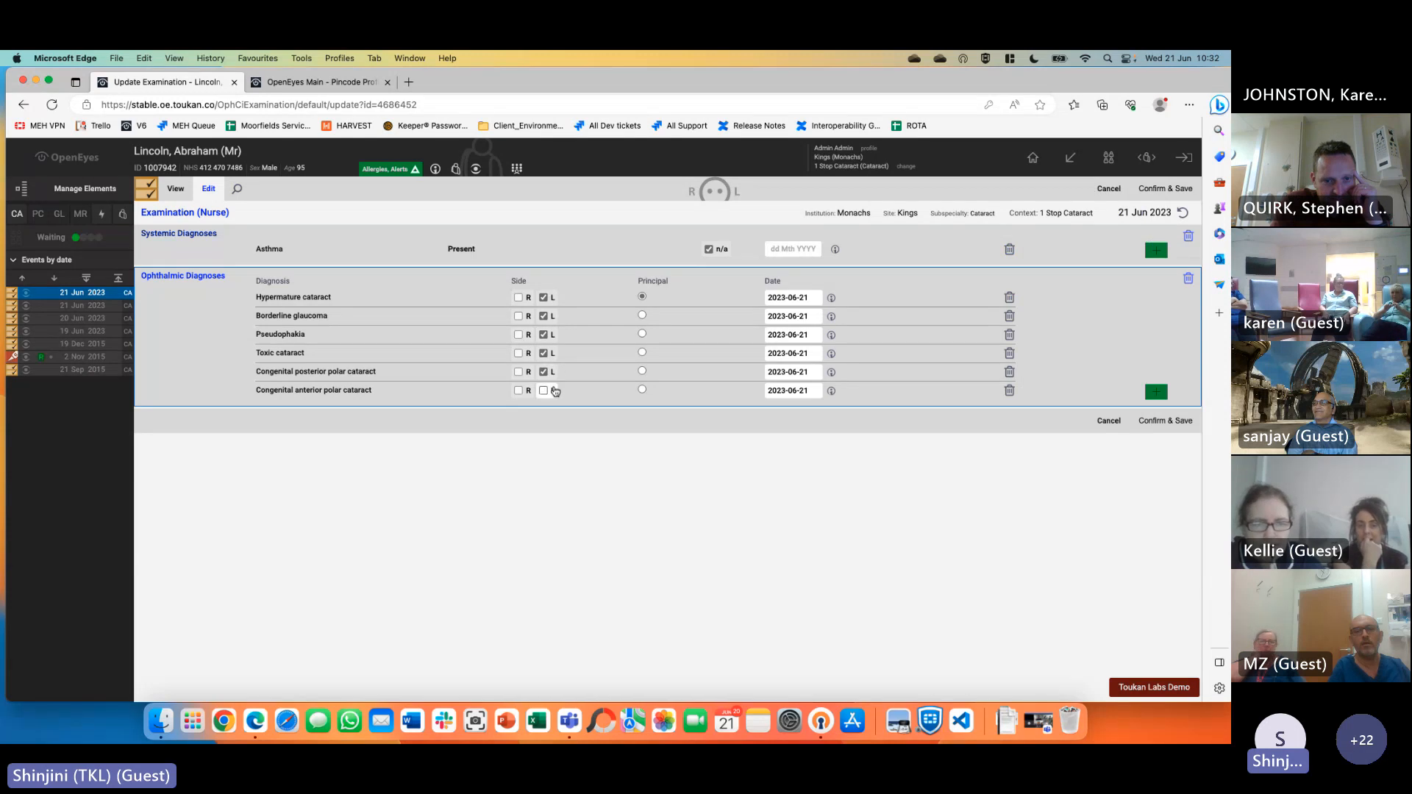
pyautogui.click(1166, 421)
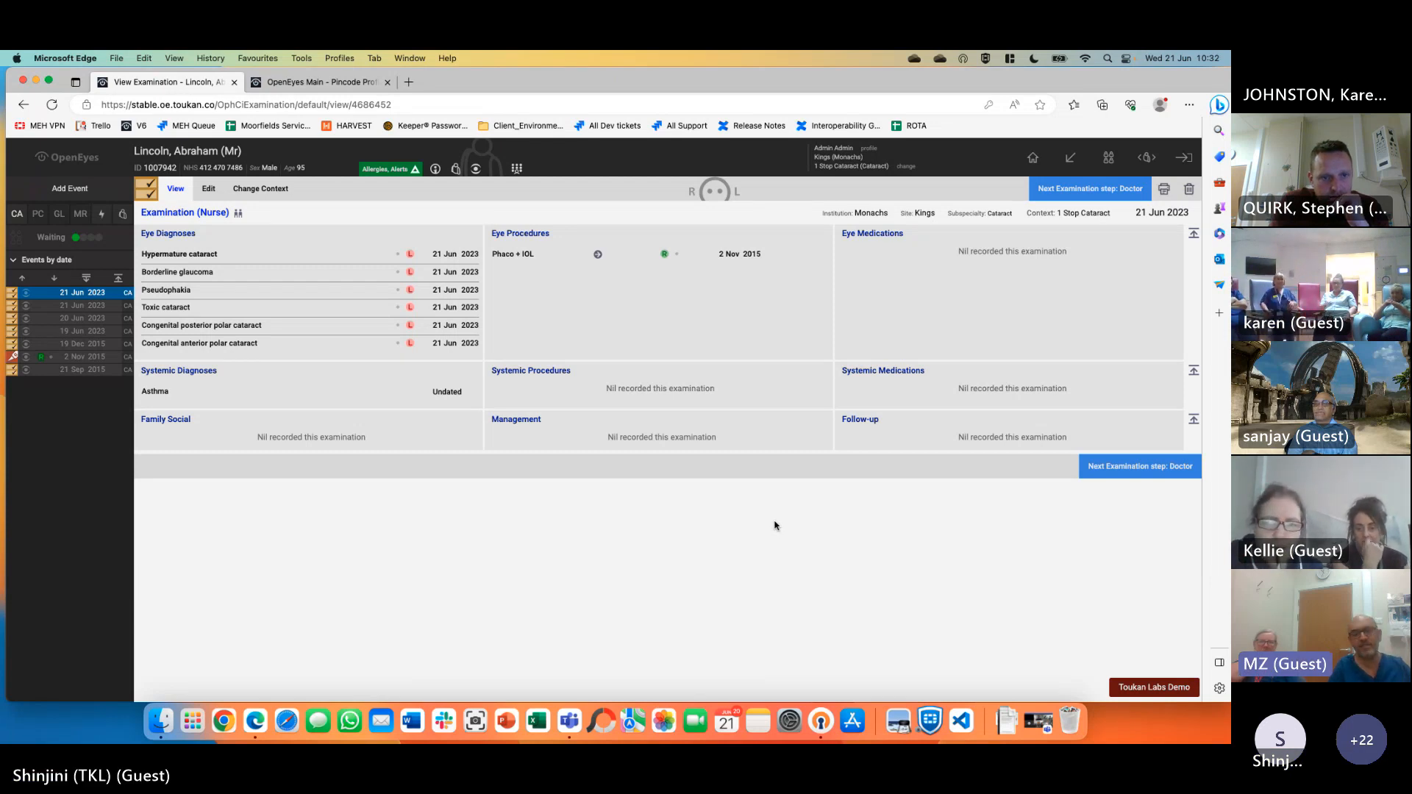
# Add a Correspondence event under the Cataract 1 Stop Cataract context
pyautogui.click(58, 189)
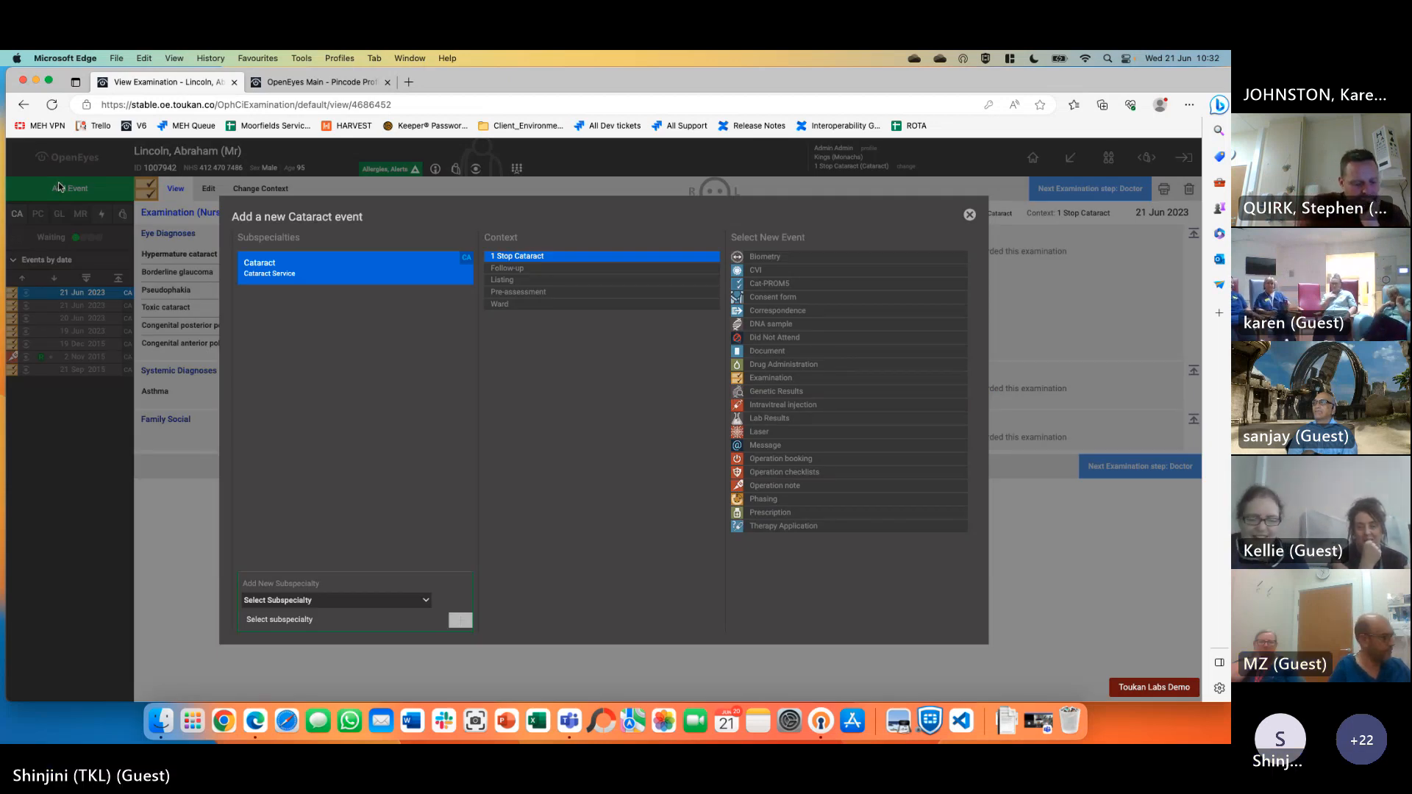
pyautogui.click(800, 312)
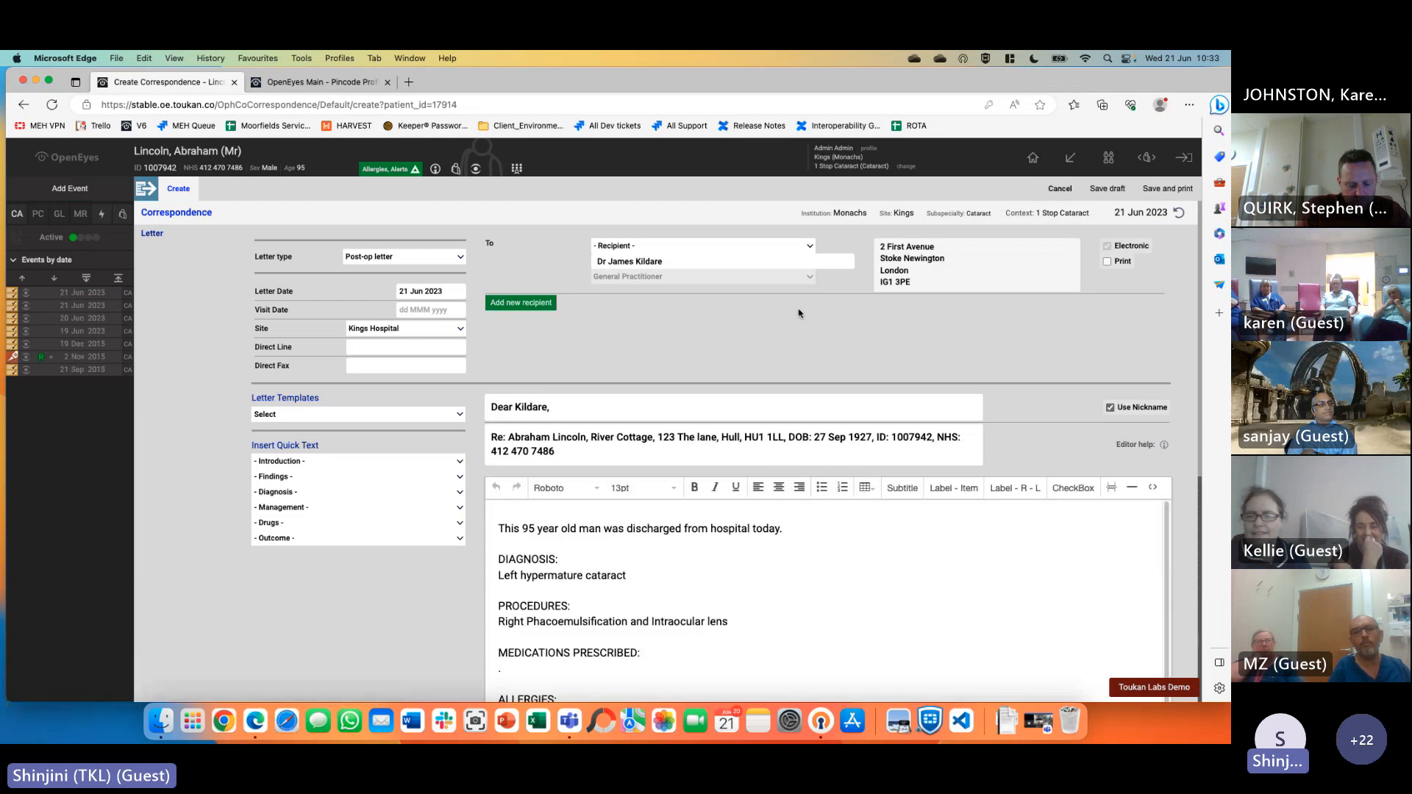
# Fill the letter from the Cataract post op discharge template
pyautogui.click(347, 416)
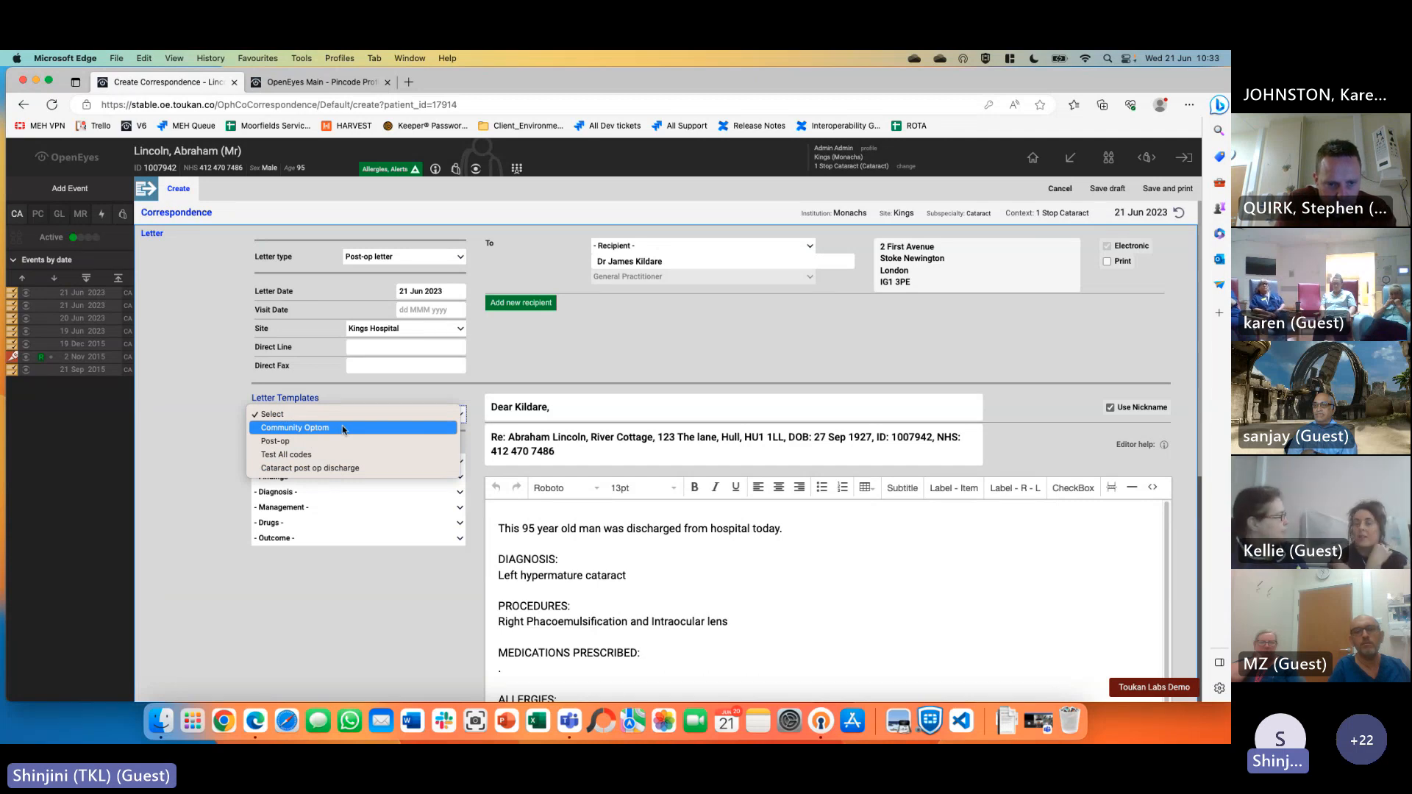
pyautogui.click(983, 213)
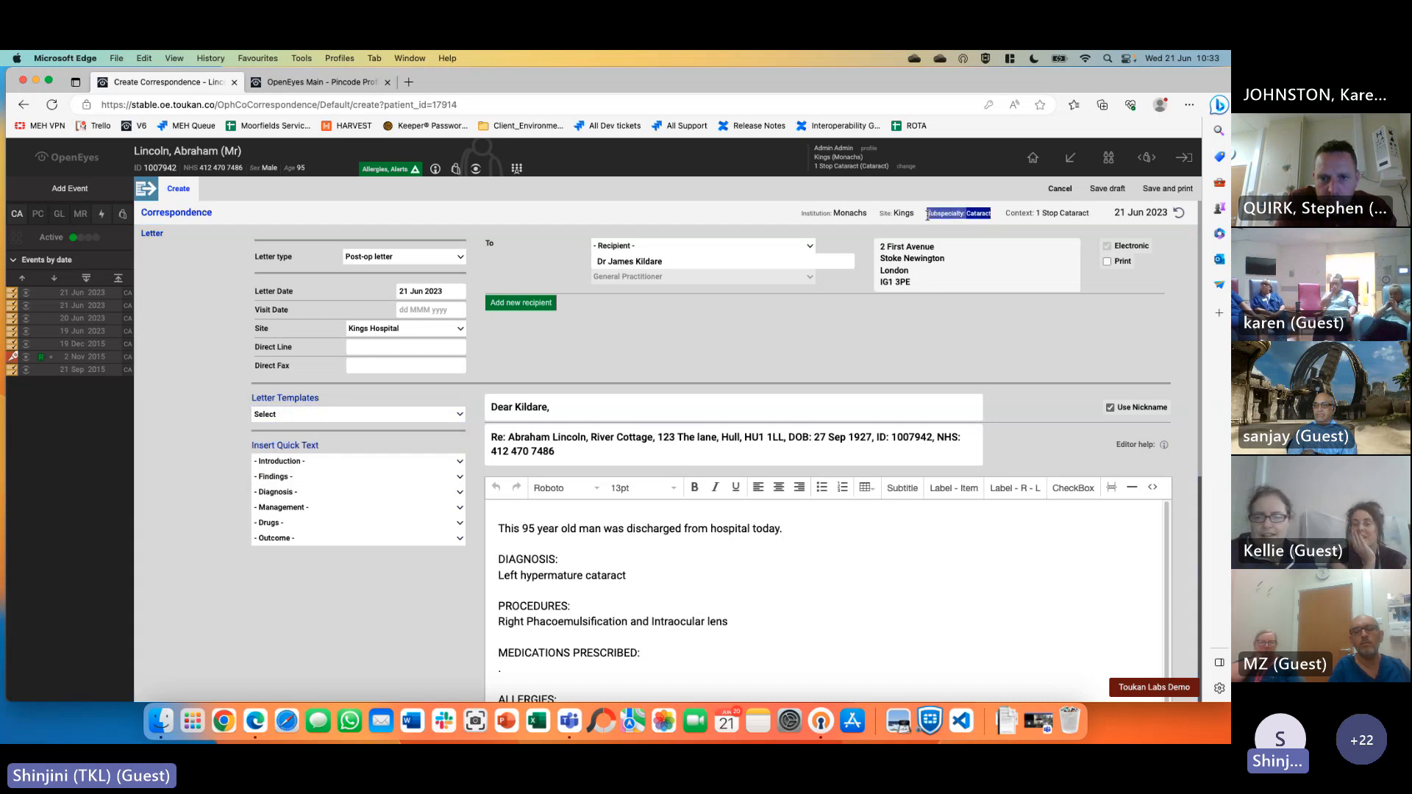
pyautogui.click(1008, 215)
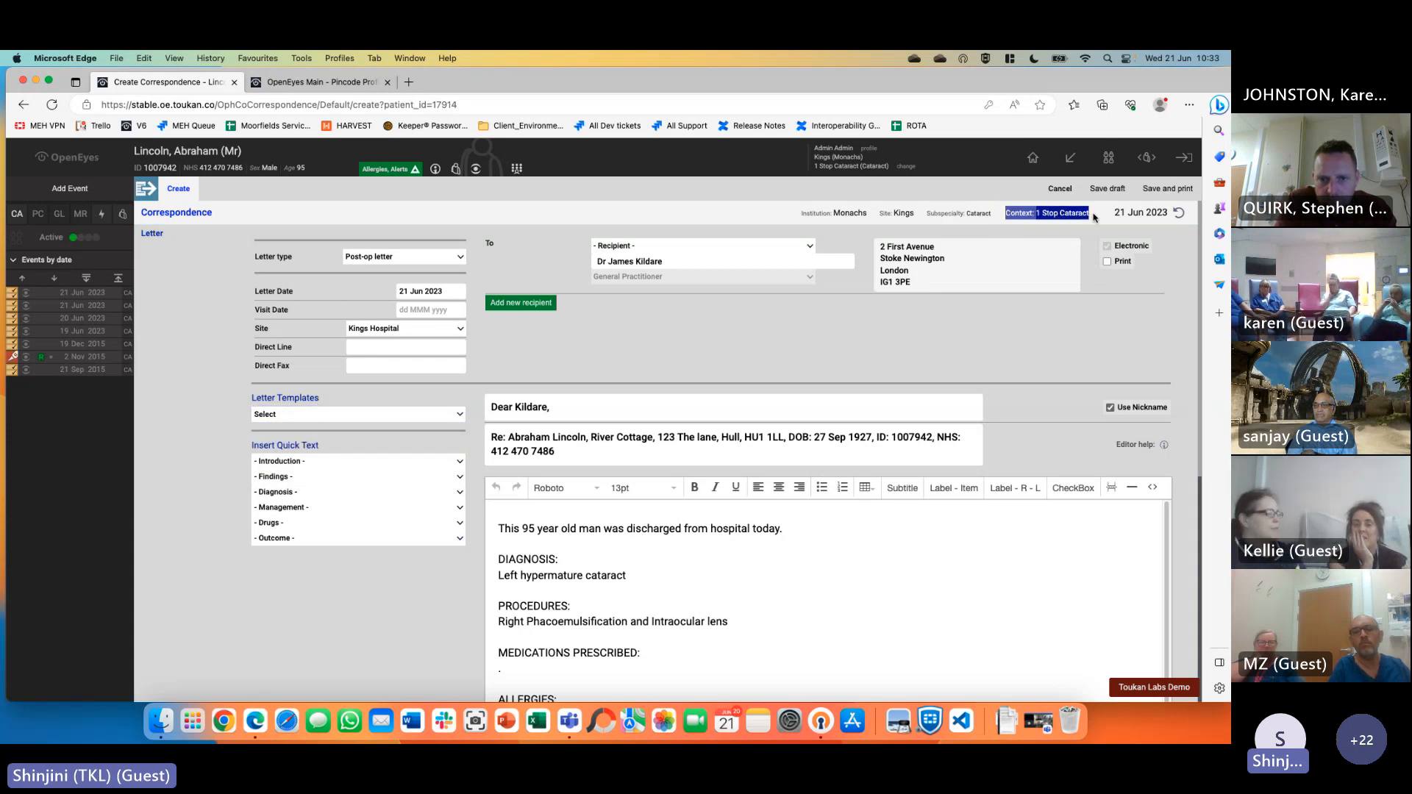
pyautogui.click(421, 415)
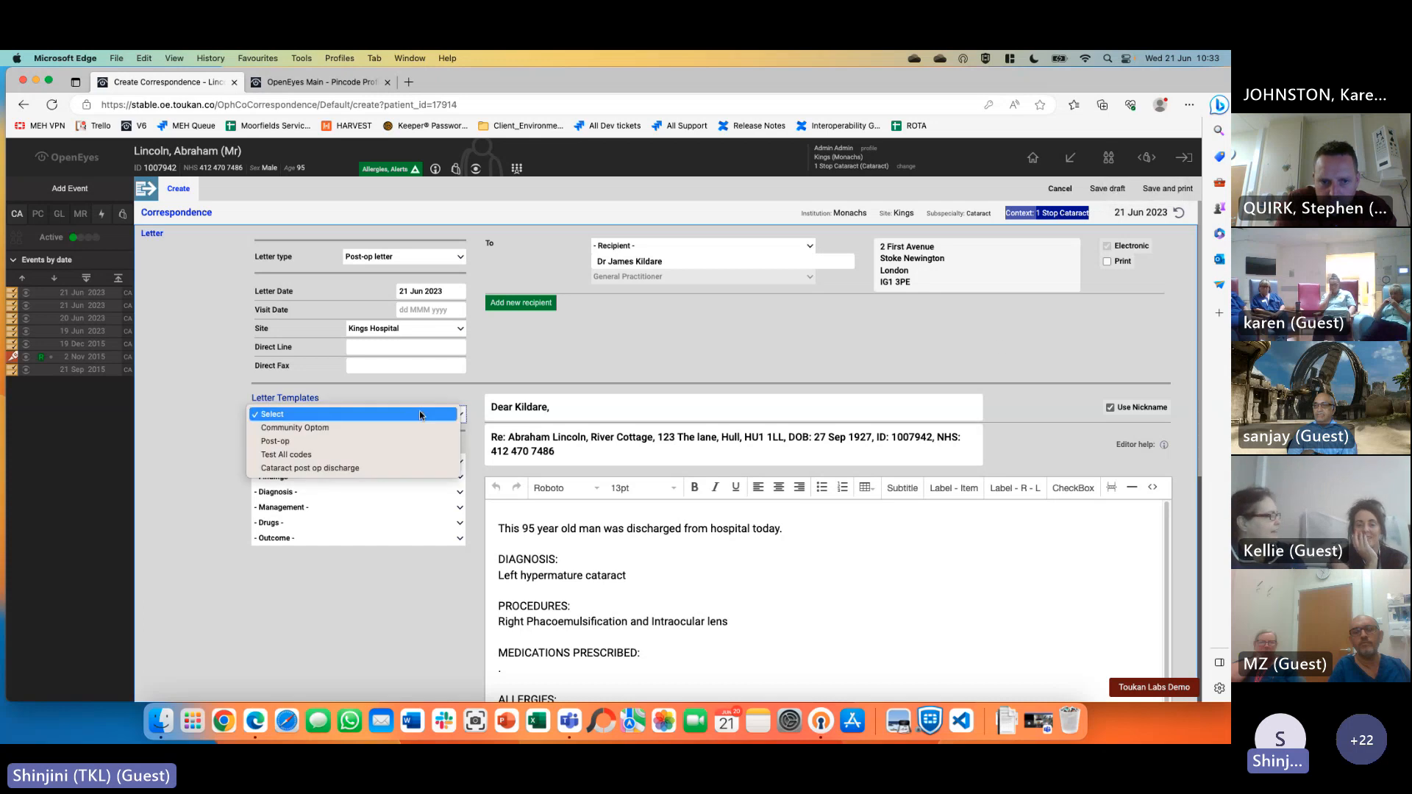
pyautogui.click(557, 572)
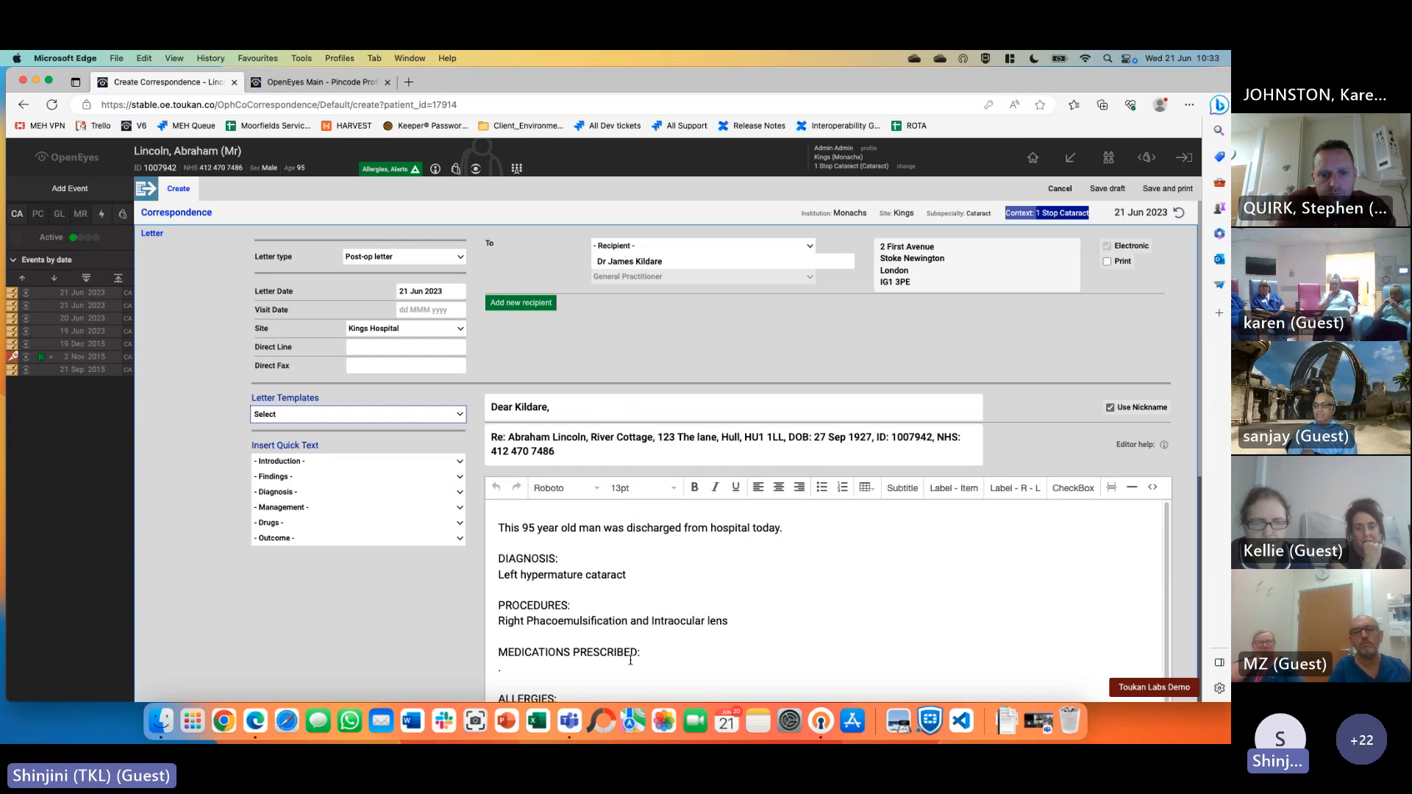
pyautogui.click(331, 414)
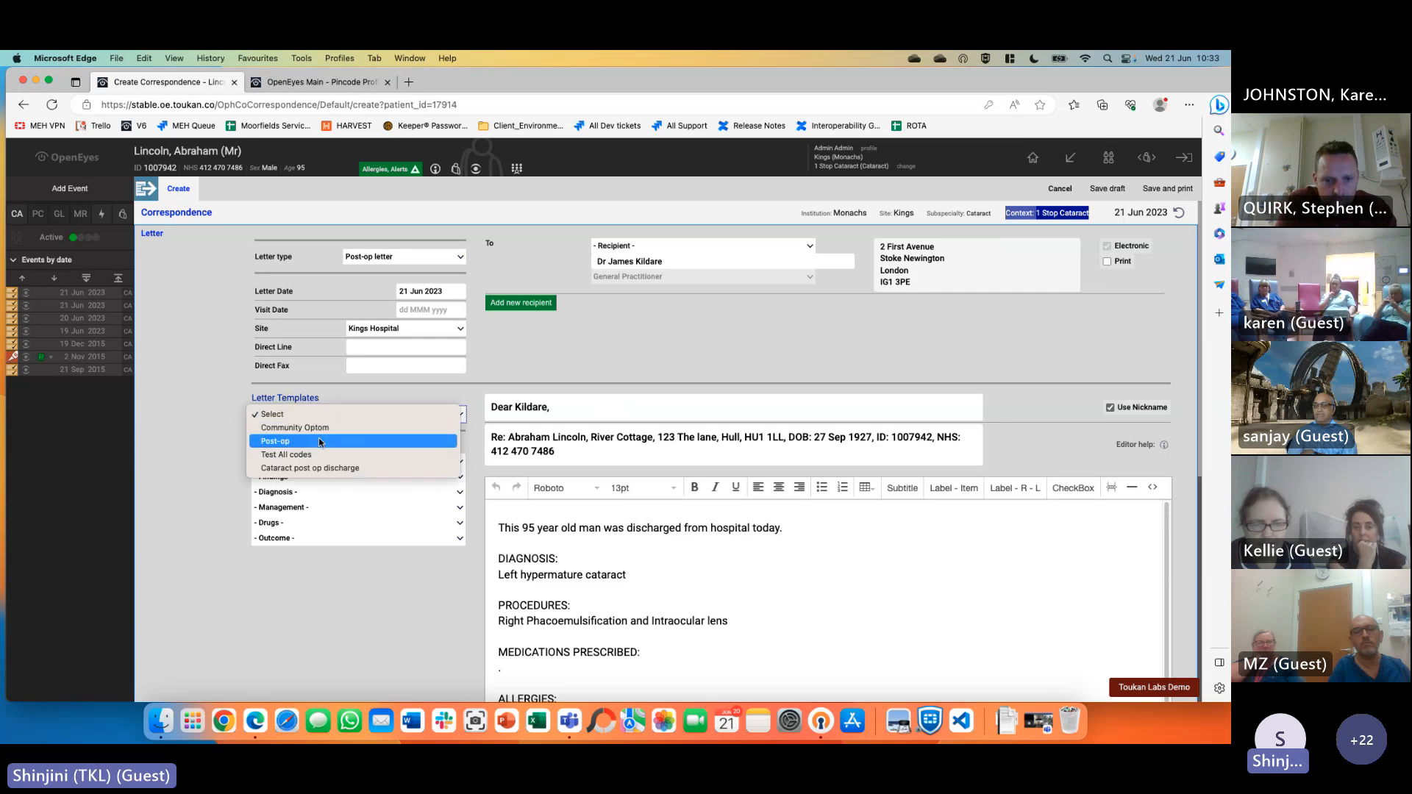
pyautogui.click(353, 469)
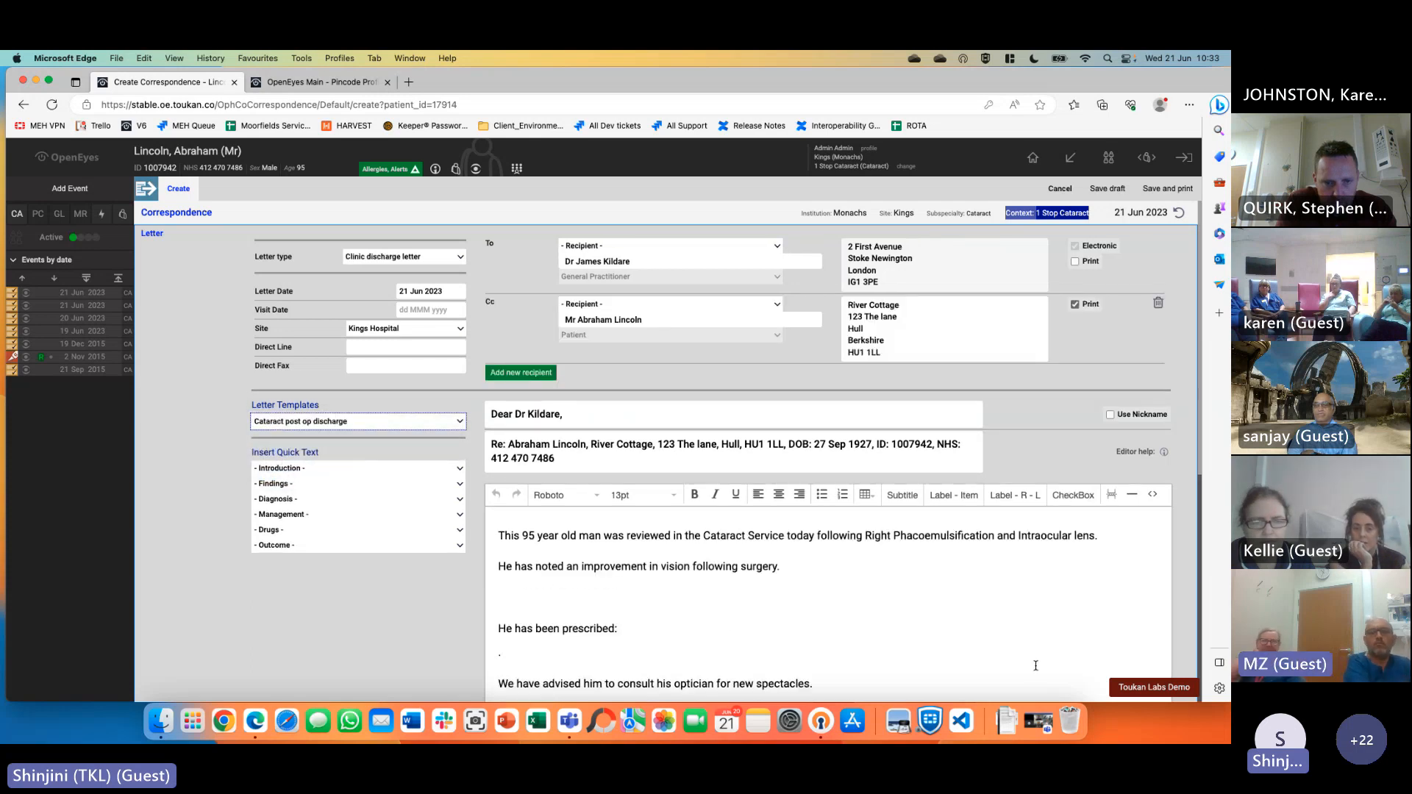
# Switch the letter to the Post-op template, review its diagnosis and procedure lines, then go to the Pincode tab
pyautogui.click(335, 420)
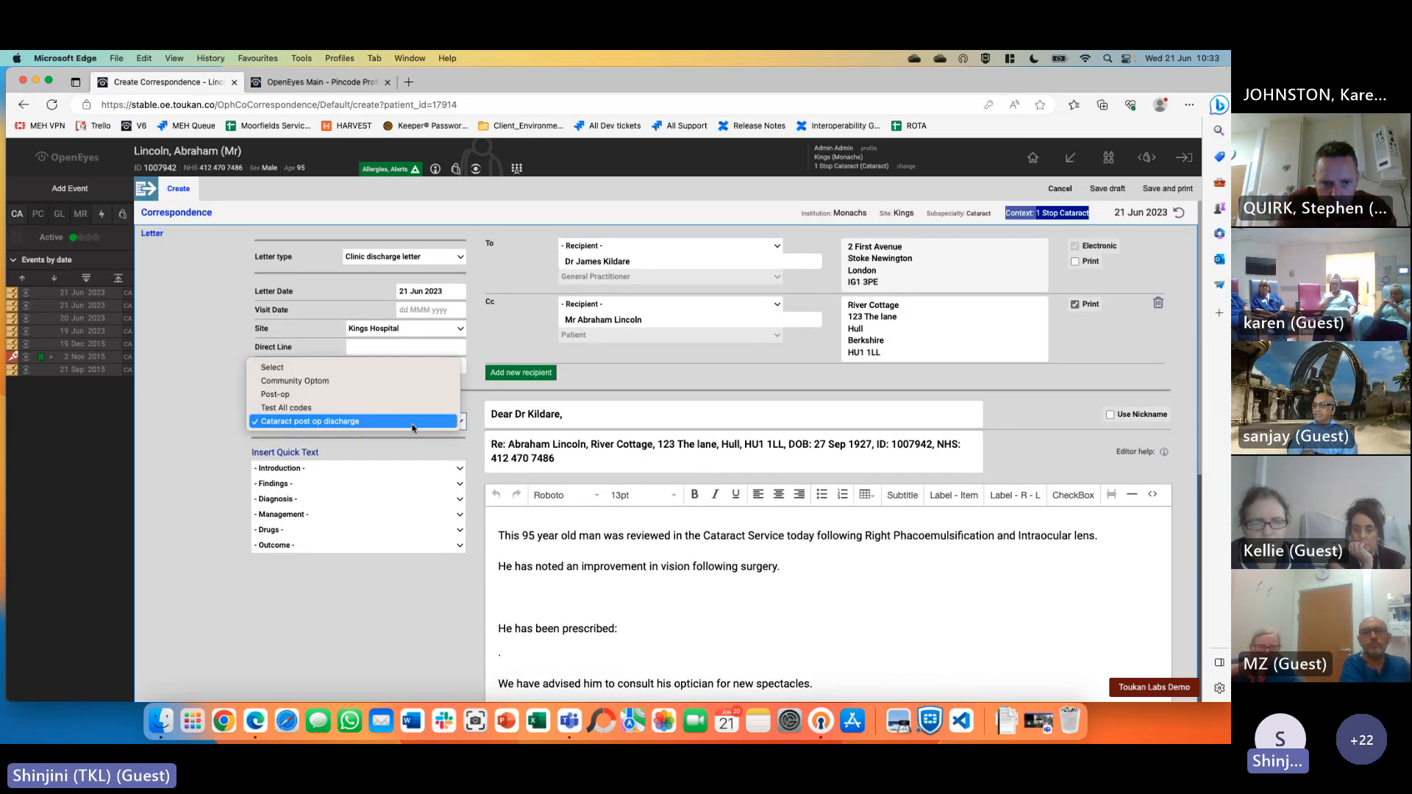
pyautogui.click(335, 395)
pyautogui.scroll(-1, 836, 652)
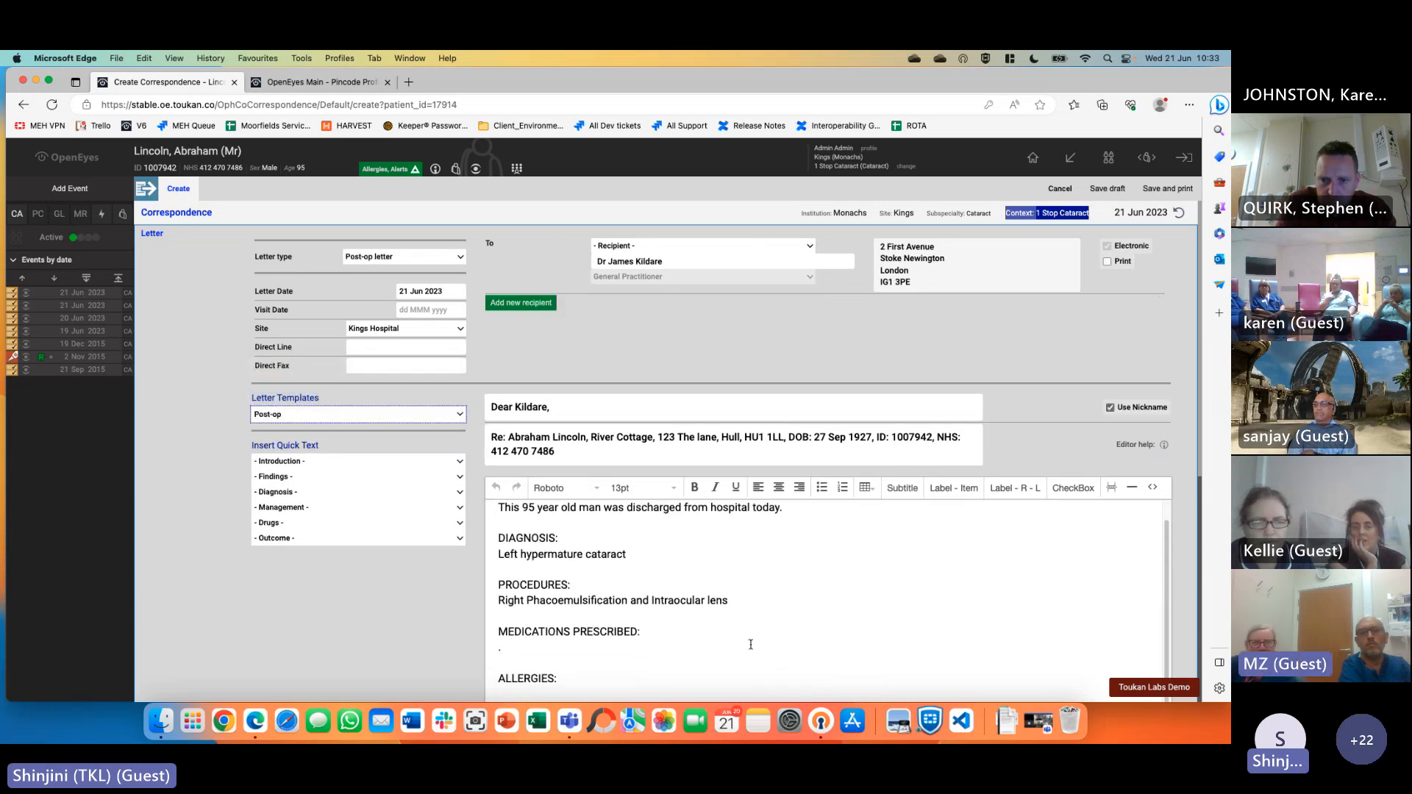
pyautogui.moveTo(498, 553); pyautogui.dragTo(627, 553)
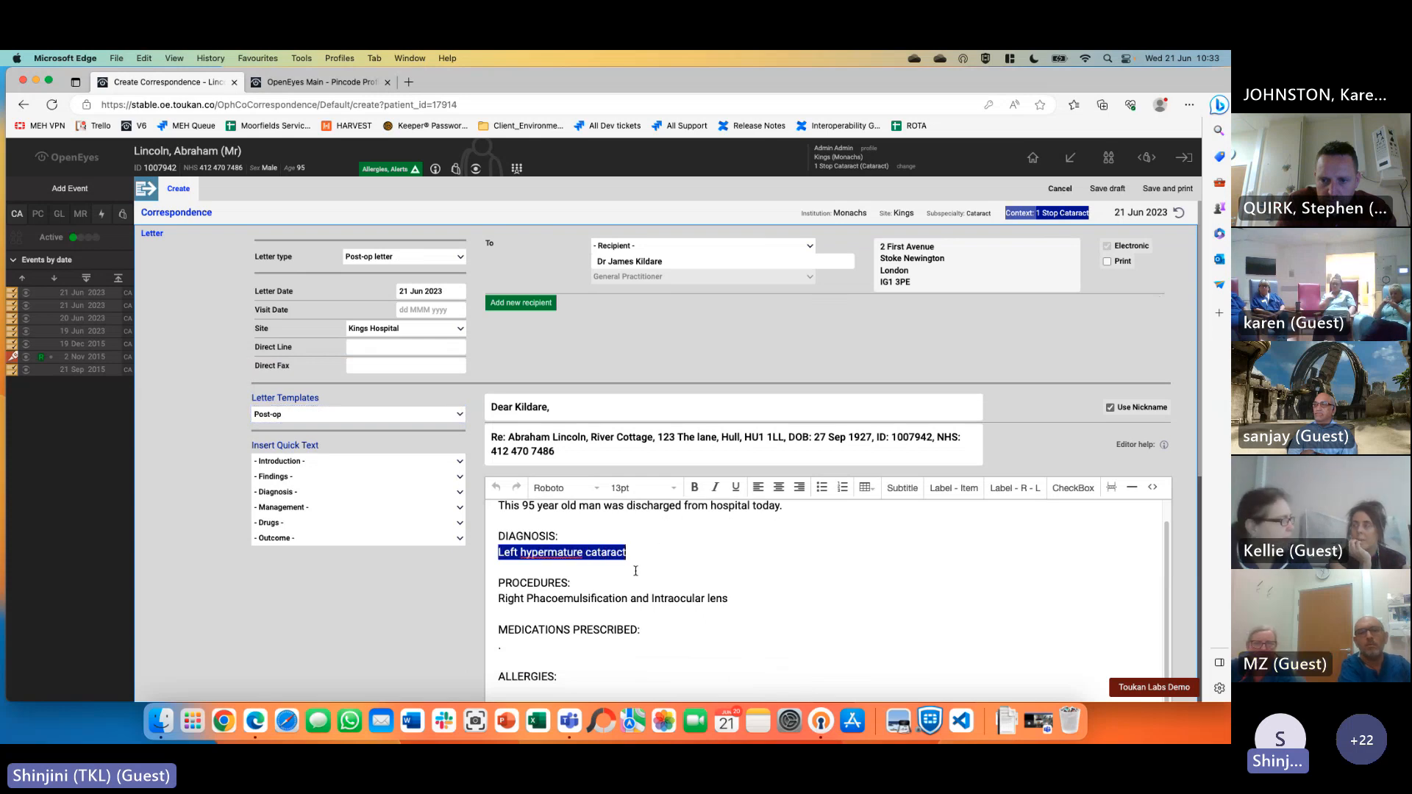
pyautogui.moveTo(498, 599); pyautogui.dragTo(748, 599)
pyautogui.click(769, 616)
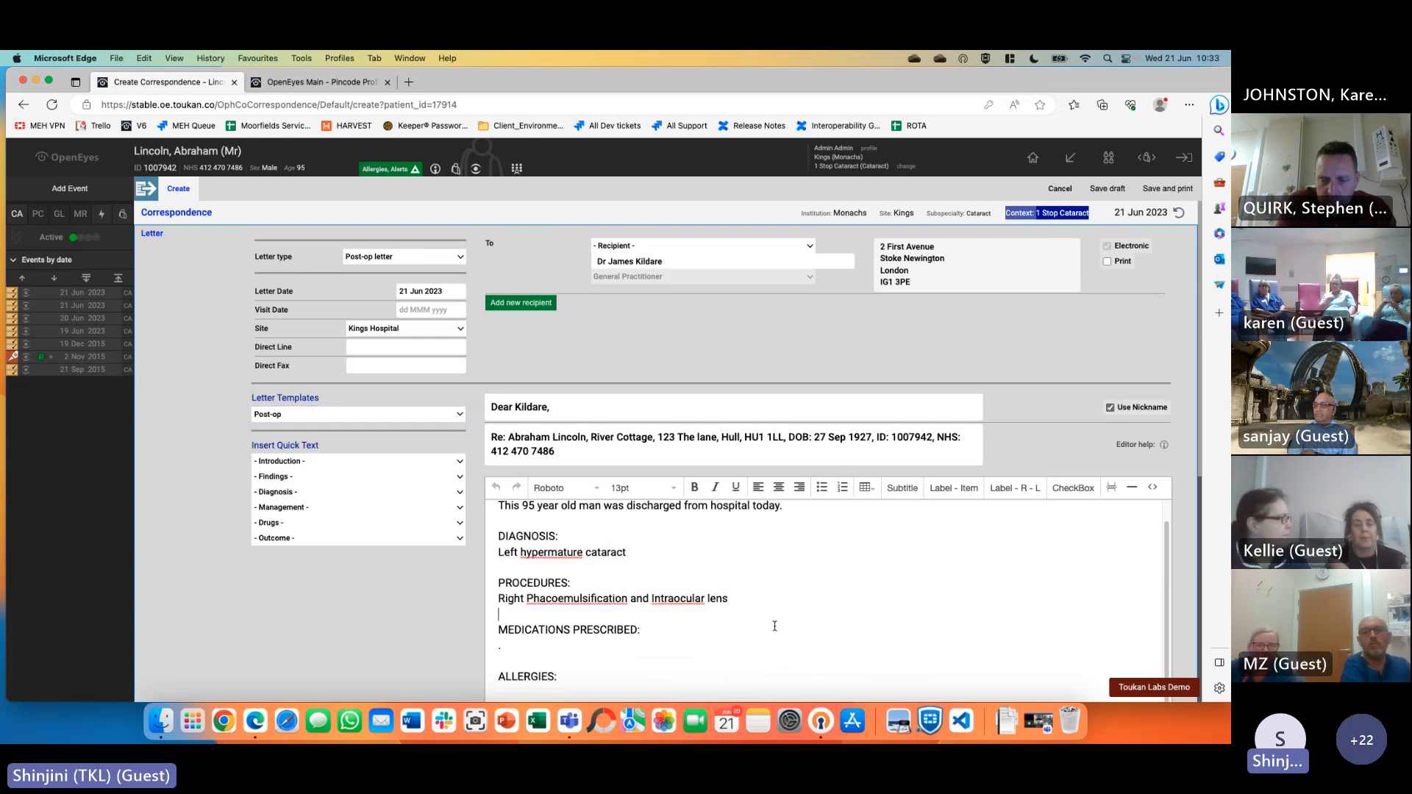
pyautogui.scroll(-1, 731, 621)
pyautogui.scroll(2, 726, 626)
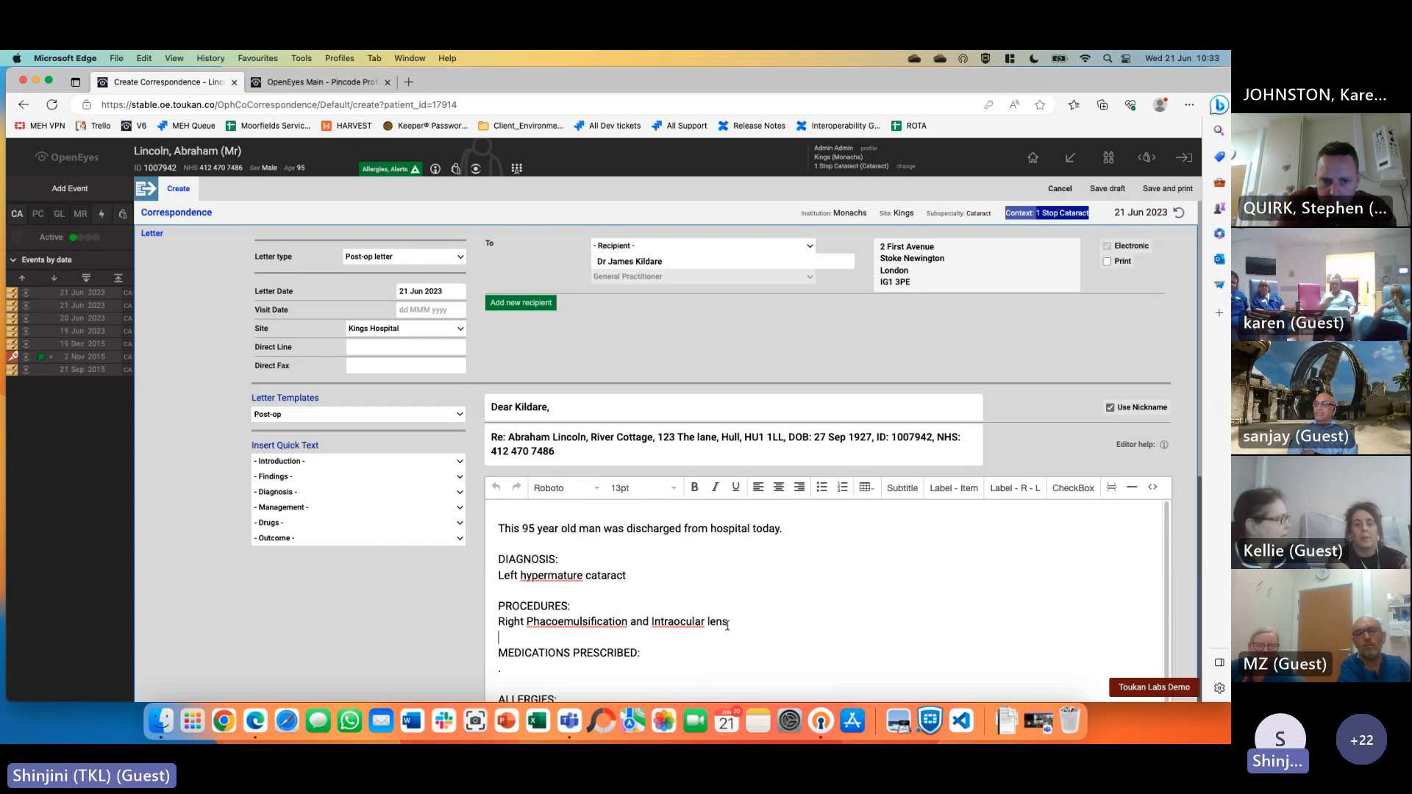
pyautogui.click(360, 81)
# Go to Admin > Correspondence > Letter Macros and edit 'New patient with Cataract declined'
pyautogui.moveTo(1070, 158)
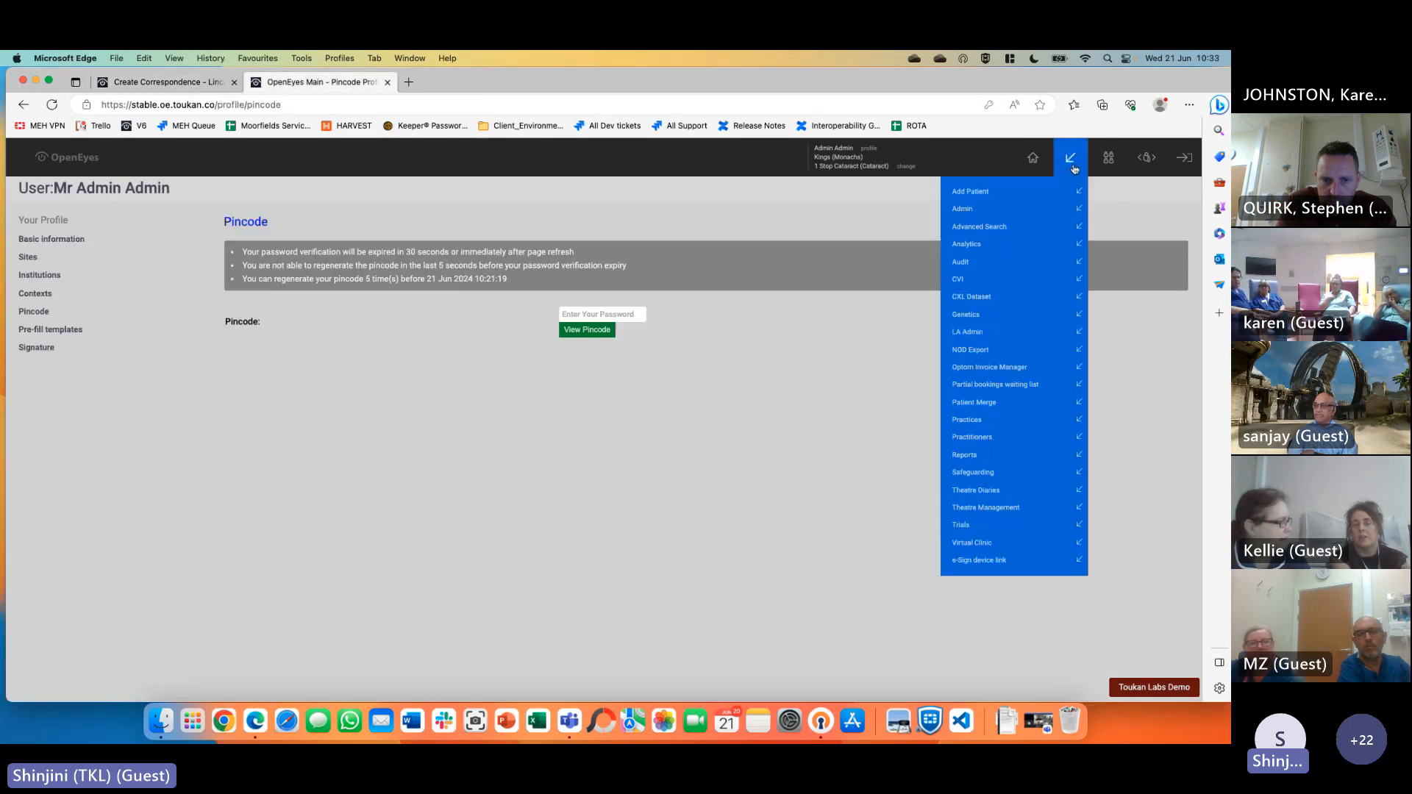
pyautogui.click(1026, 210)
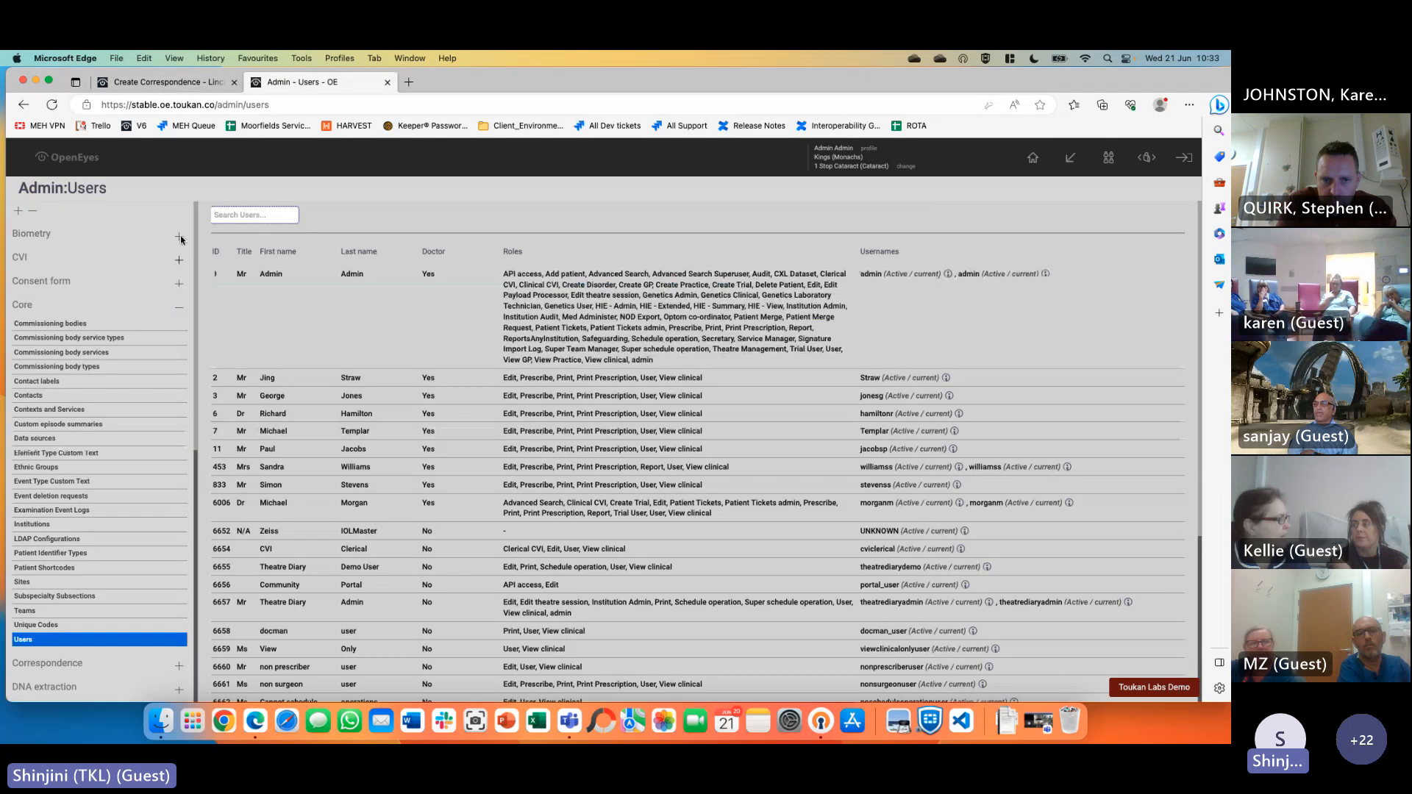
pyautogui.click(178, 312)
pyautogui.click(111, 329)
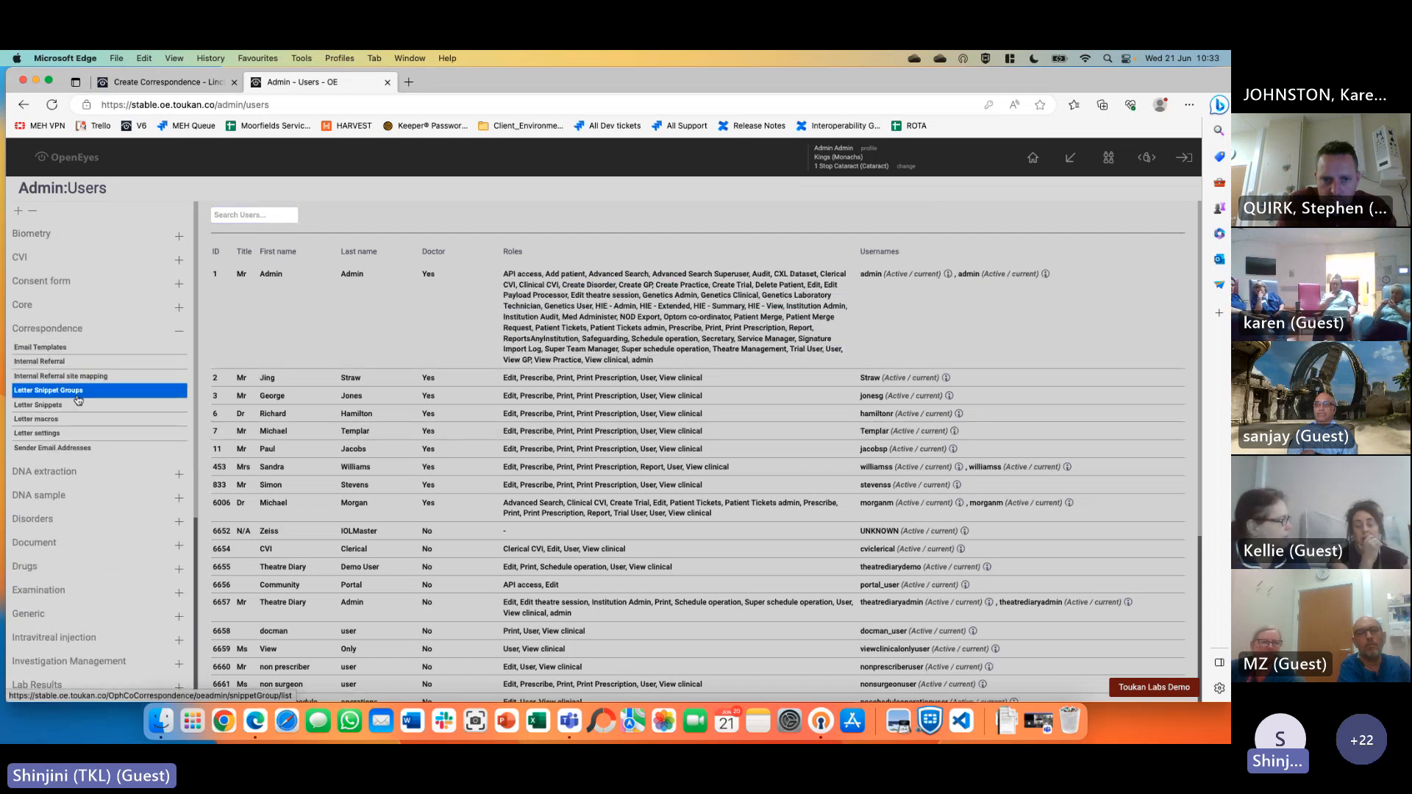
pyautogui.click(81, 425)
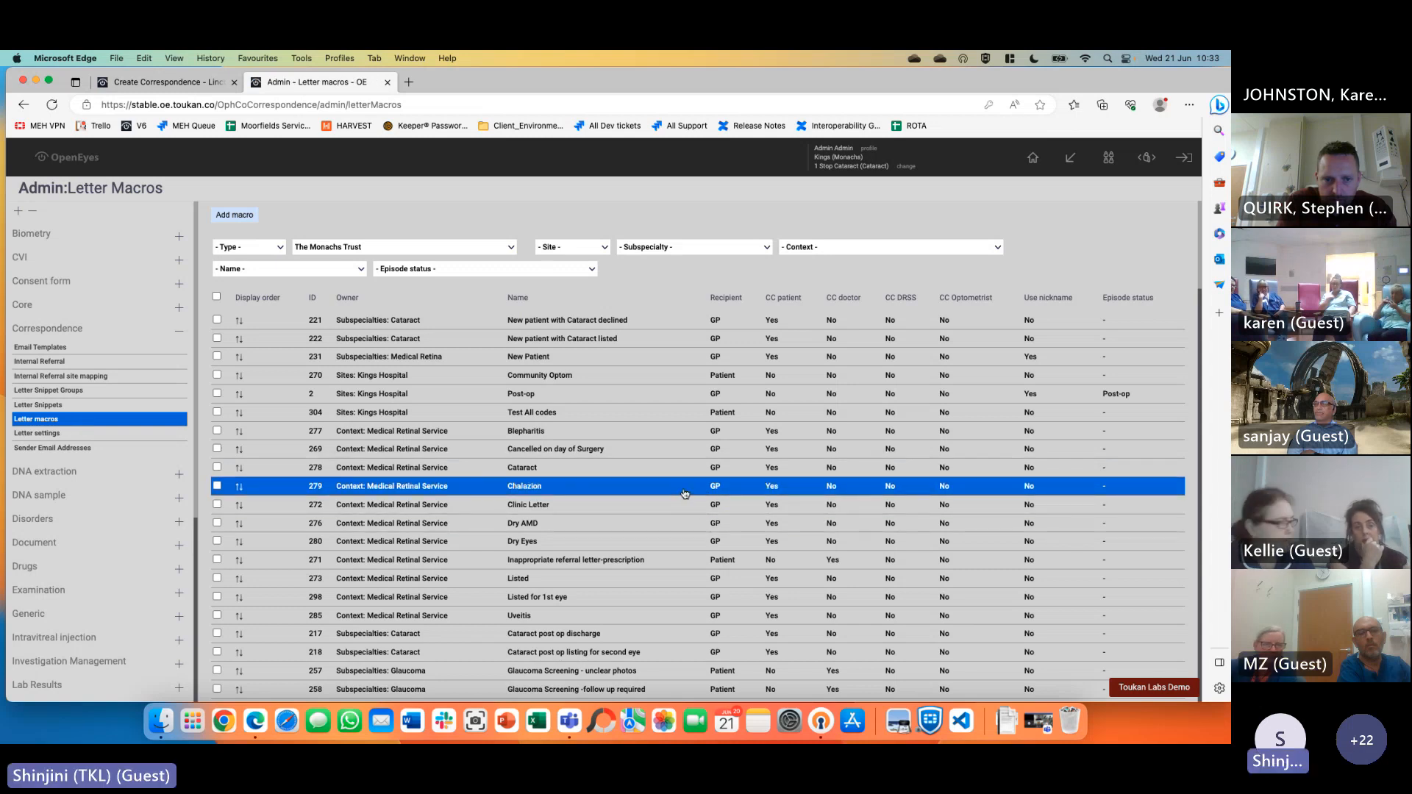
pyautogui.click(617, 322)
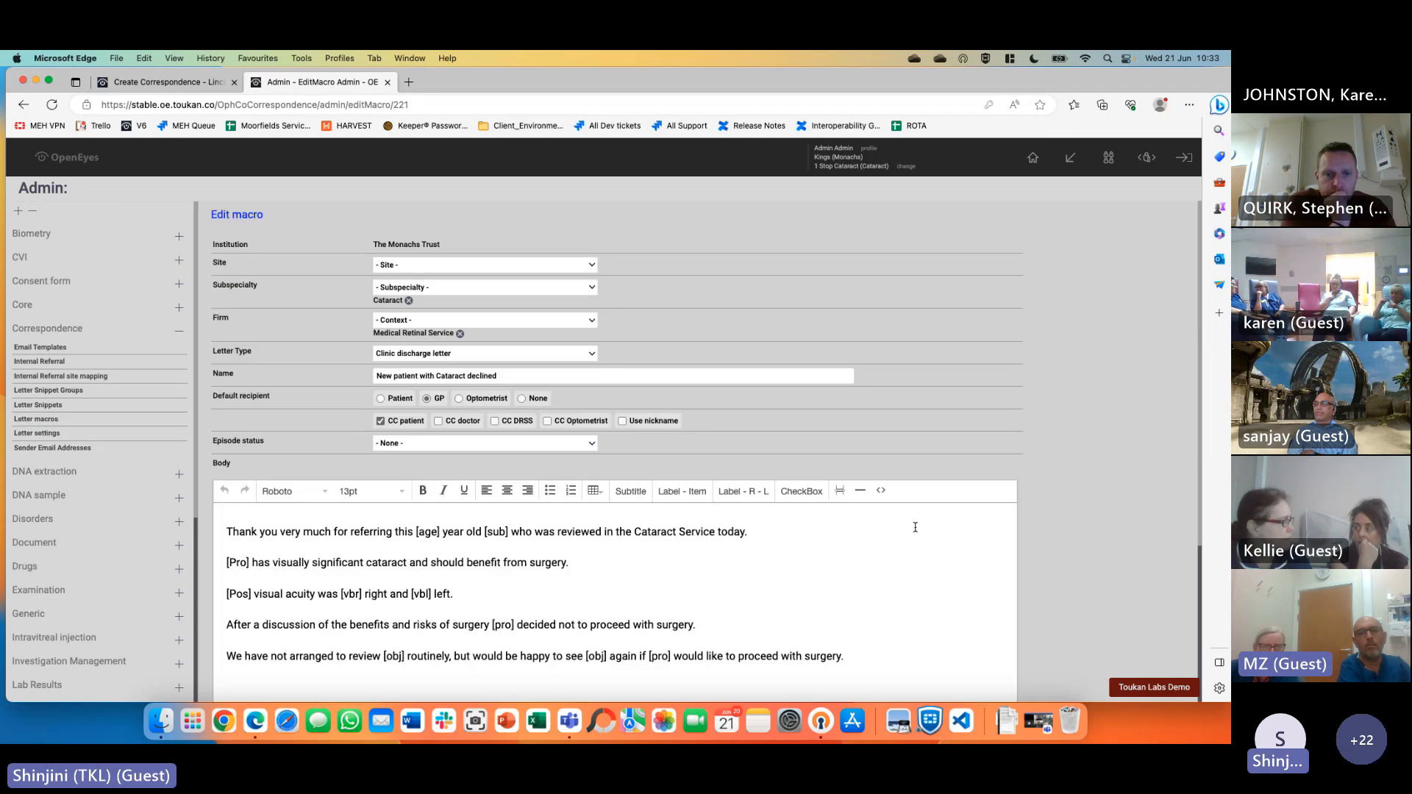
# Review the macro body's shortcodes such as [age] and [vbl], then expand the System and Core admin sections
pyautogui.scroll(-2, 418, 499)
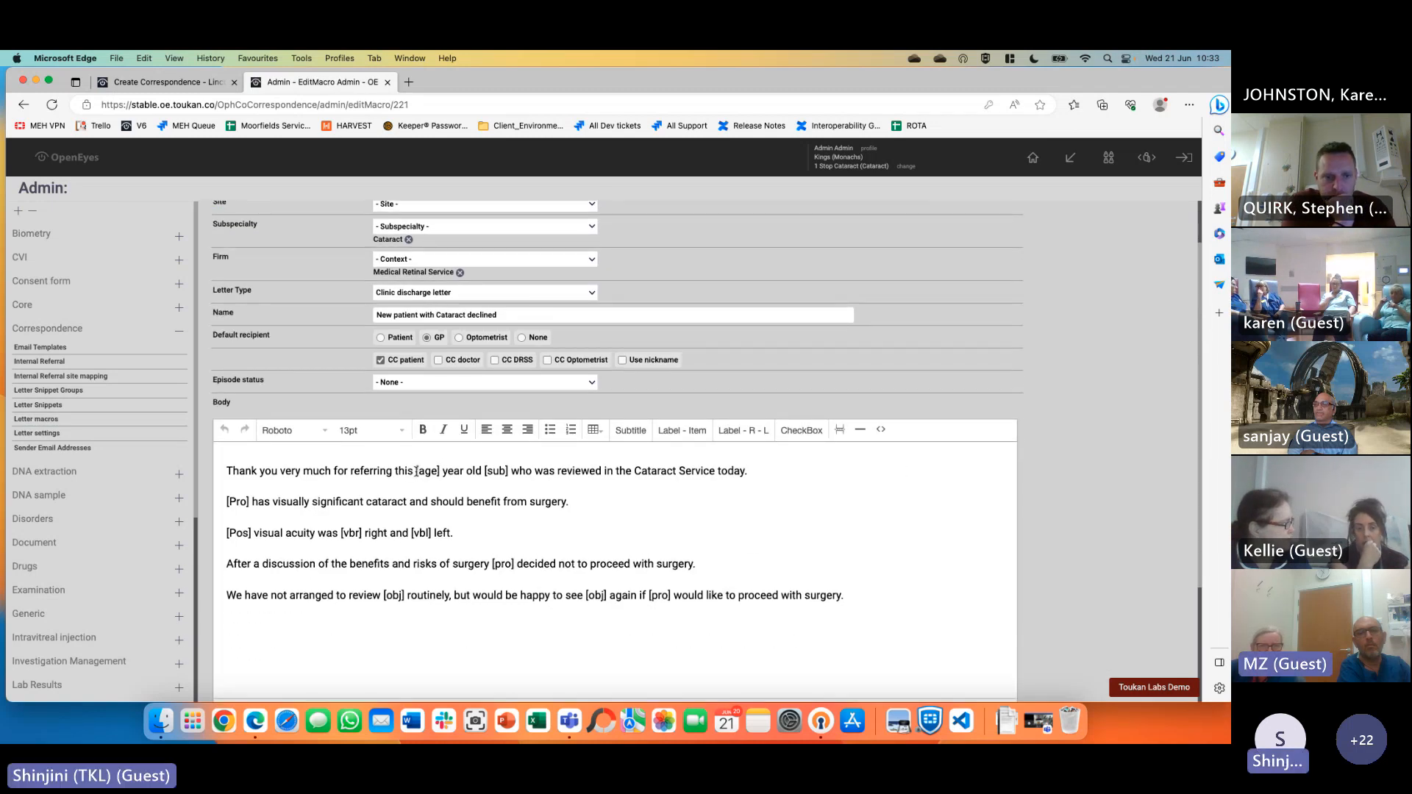
pyautogui.moveTo(416, 471); pyautogui.dragTo(444, 470)
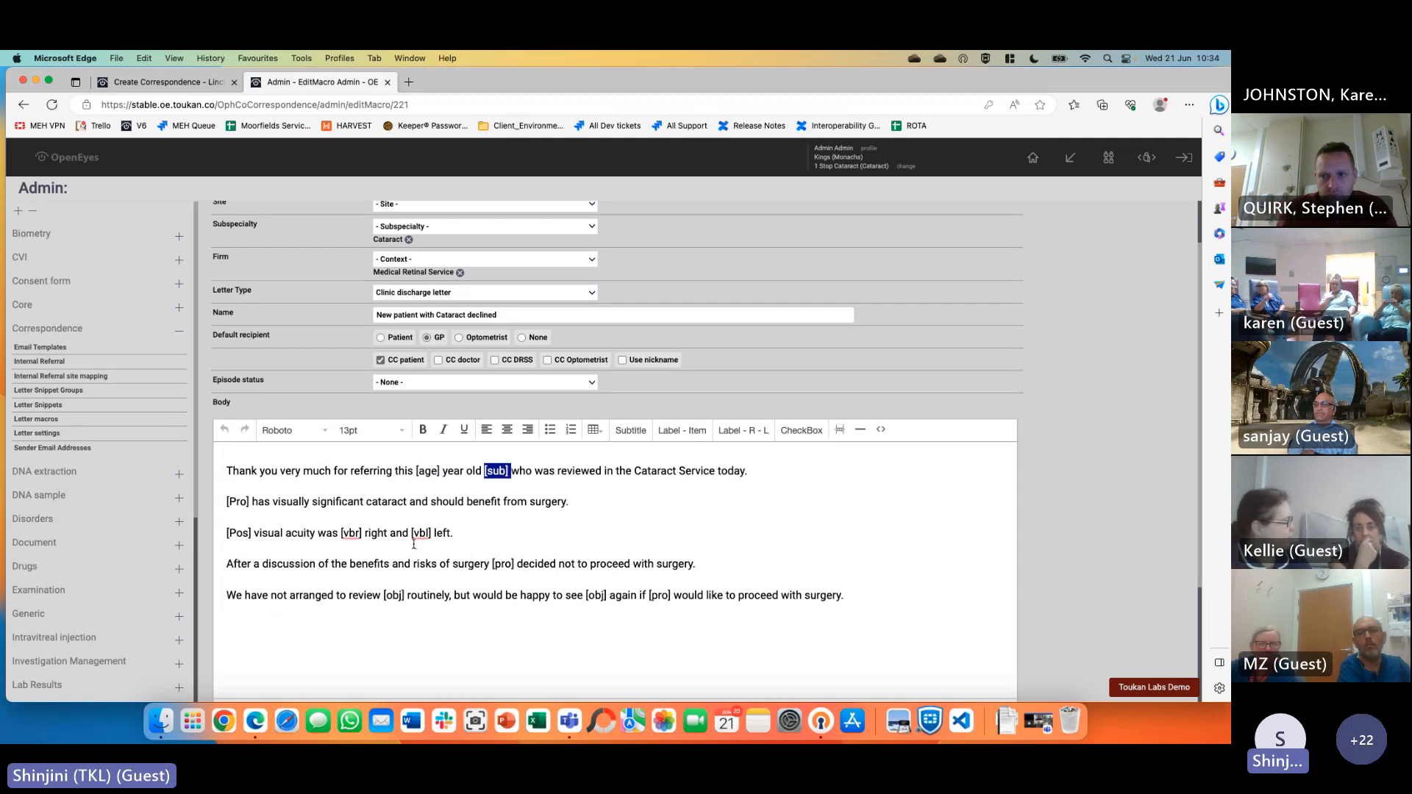
pyautogui.click(341, 533)
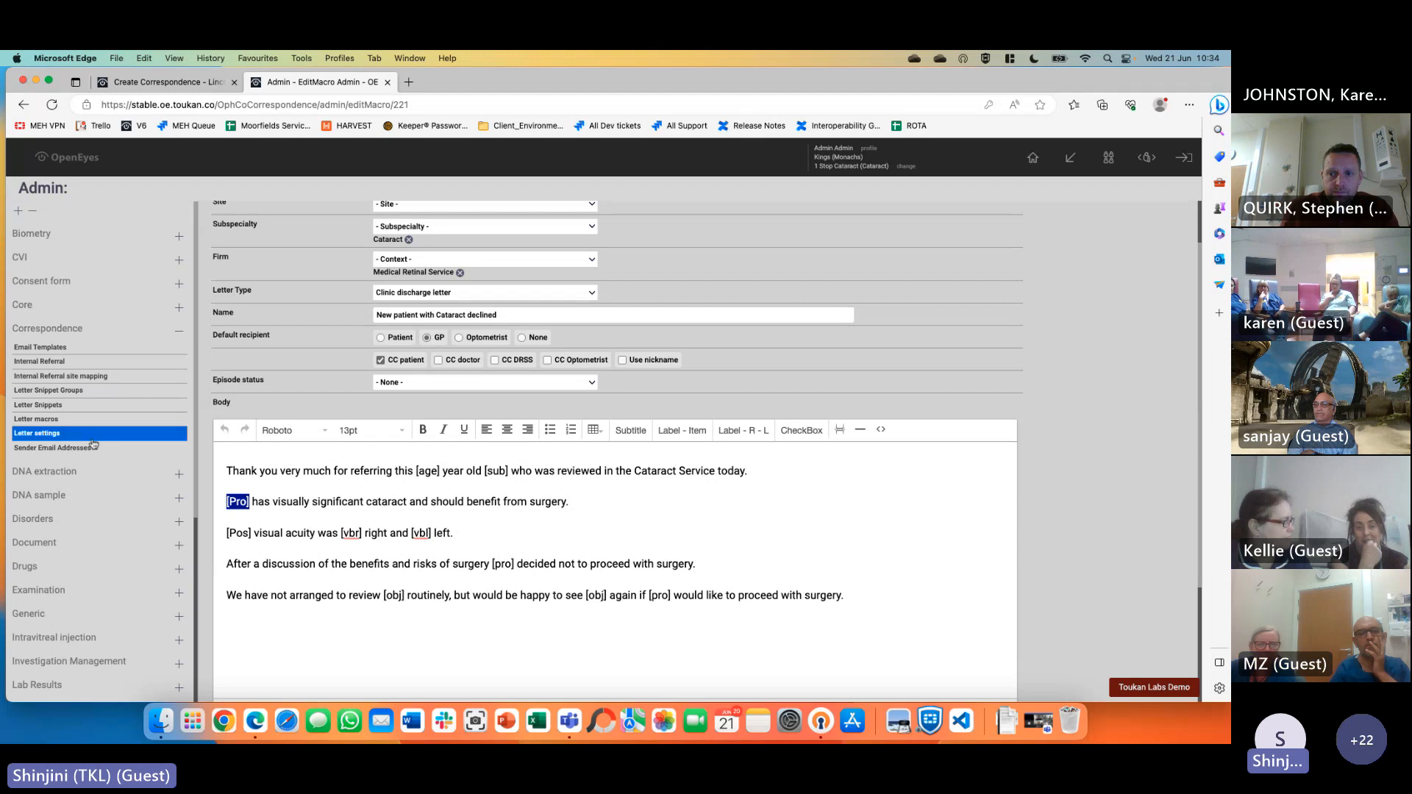
pyautogui.scroll(-5, 95, 463)
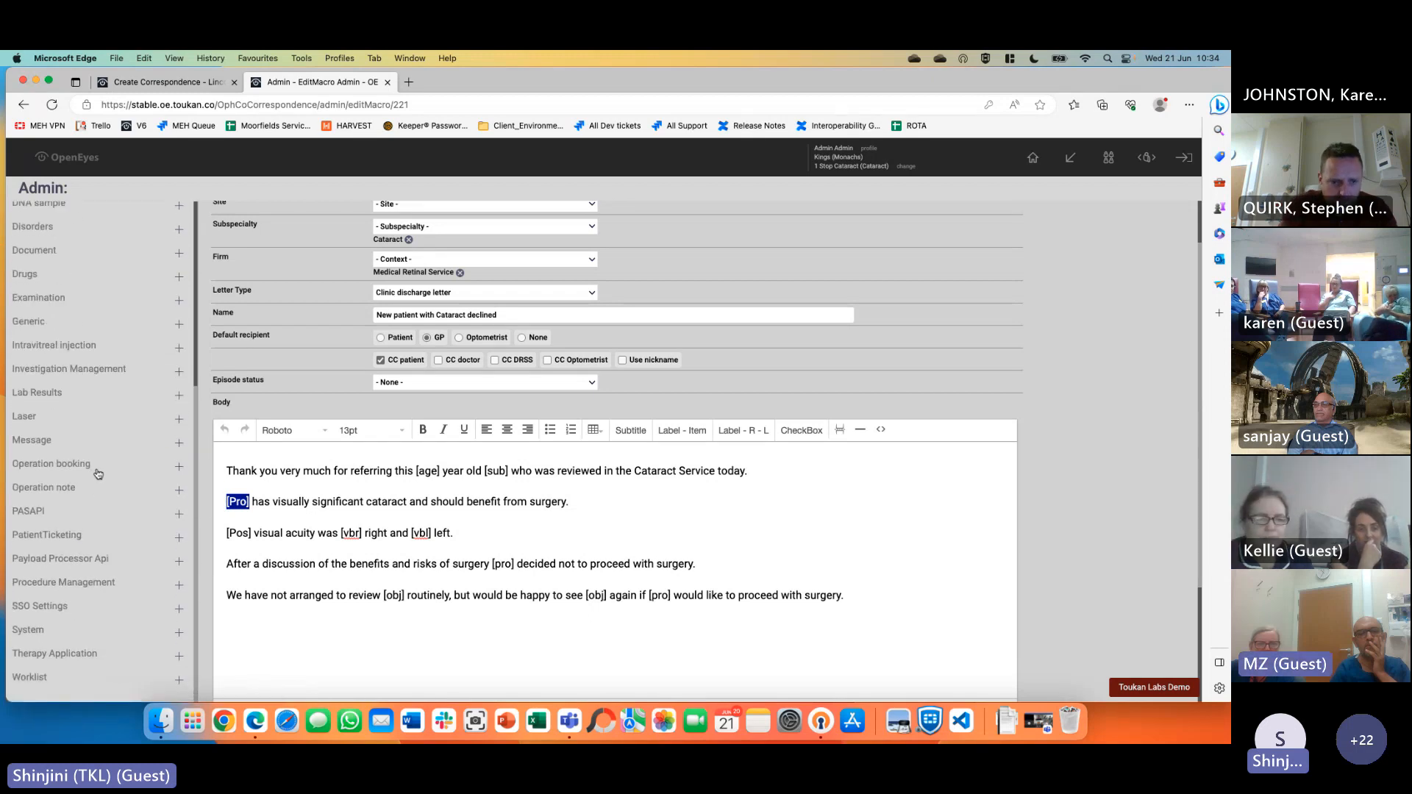
pyautogui.click(31, 631)
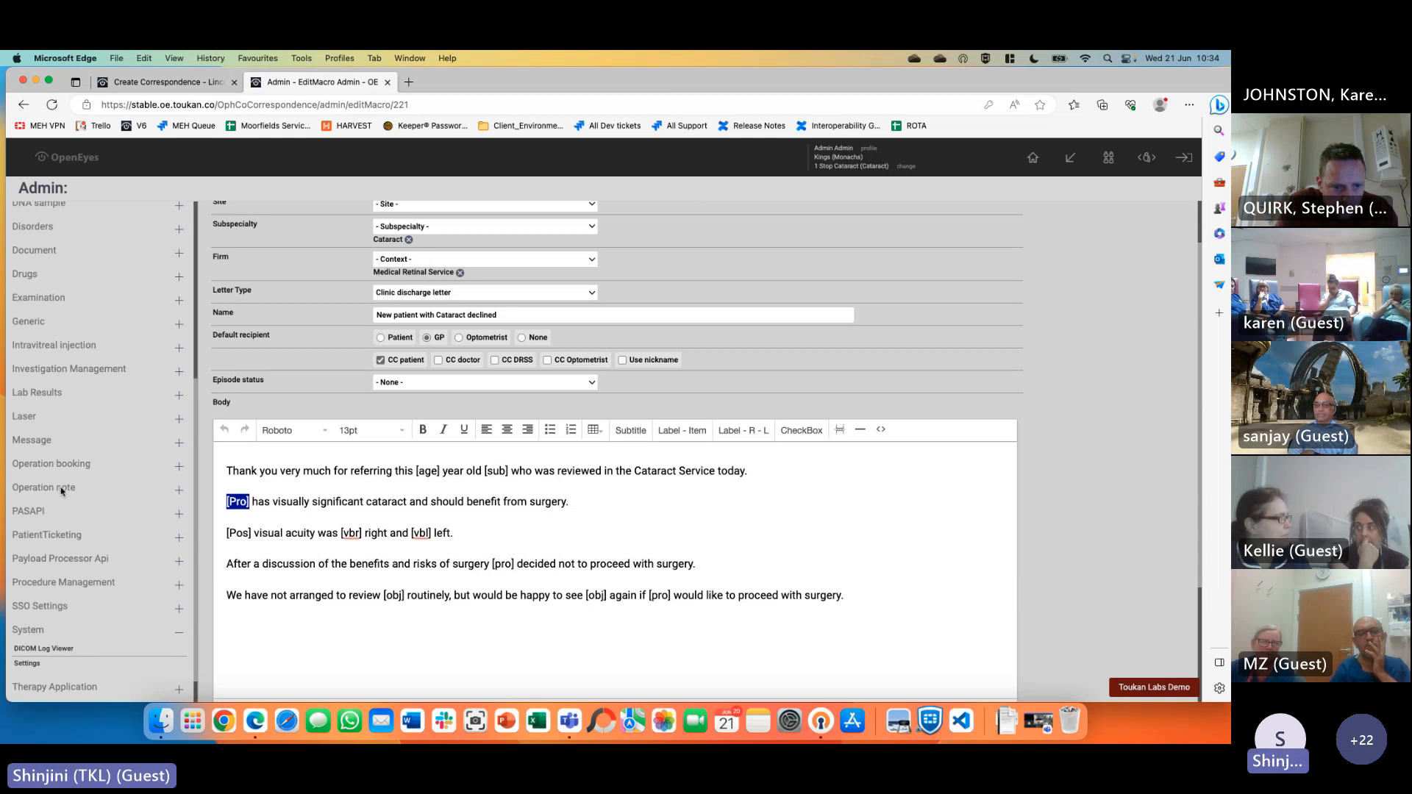
pyautogui.scroll(4, 59, 478)
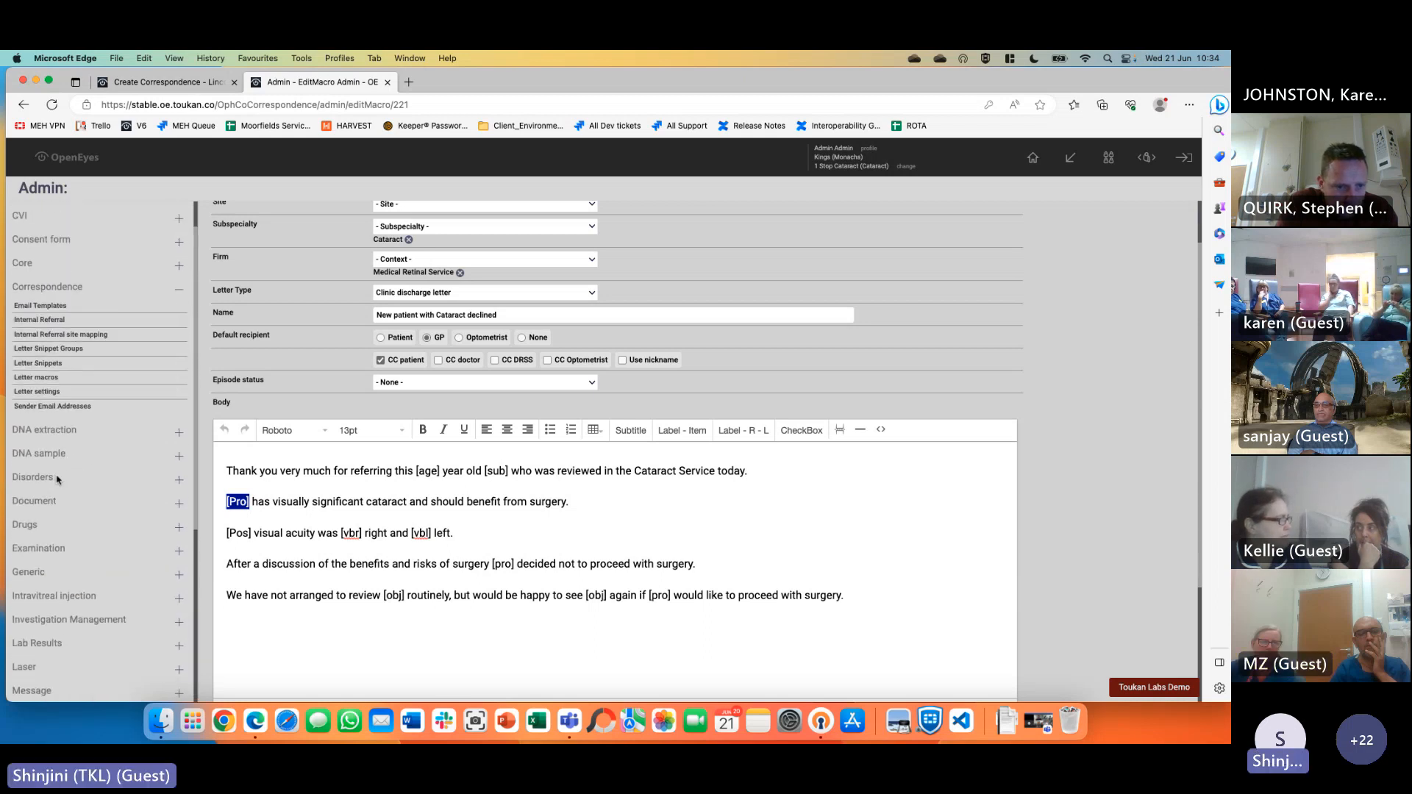
pyautogui.click(29, 263)
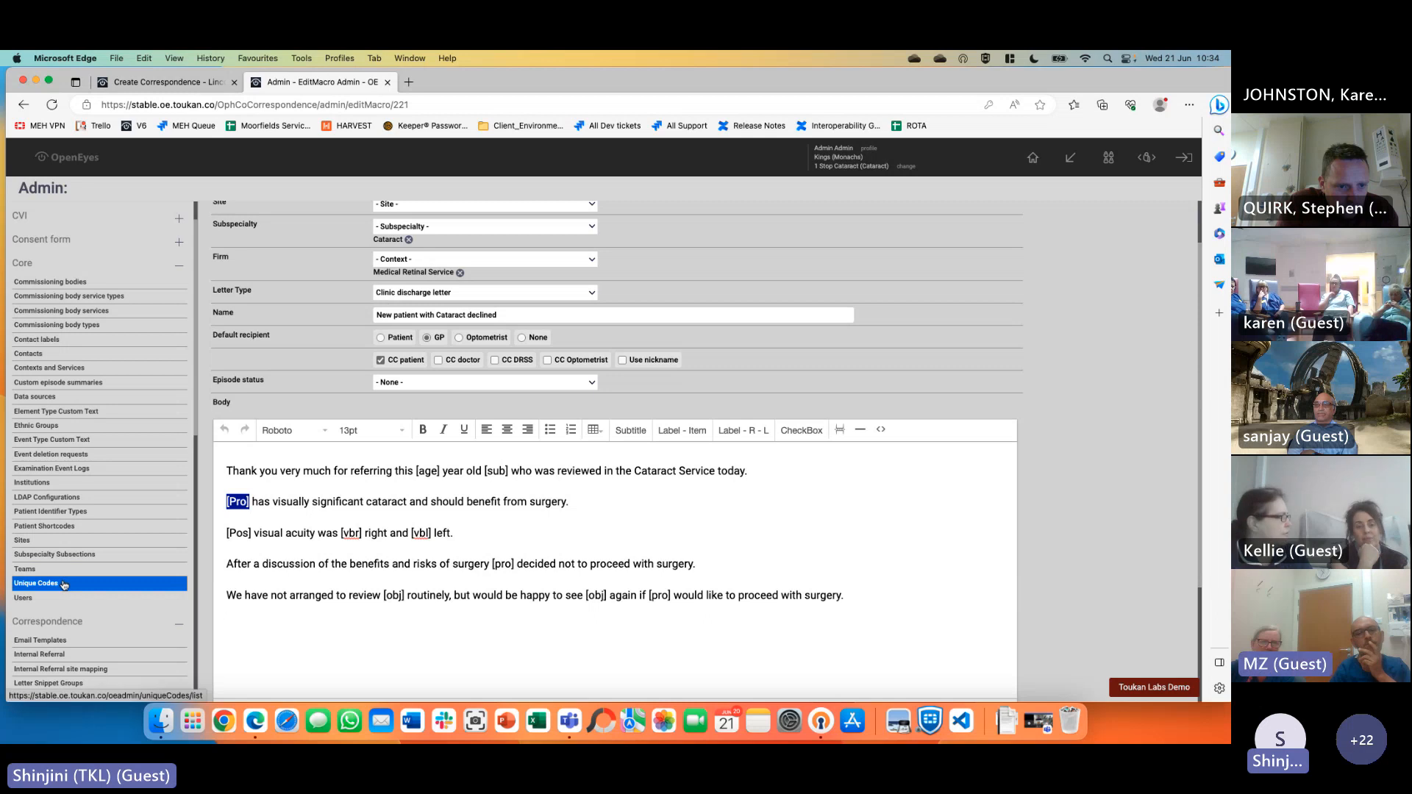
# Browse the Patient Shortcodes admin table through all its descriptions, event types and methods
pyautogui.click(58, 527)
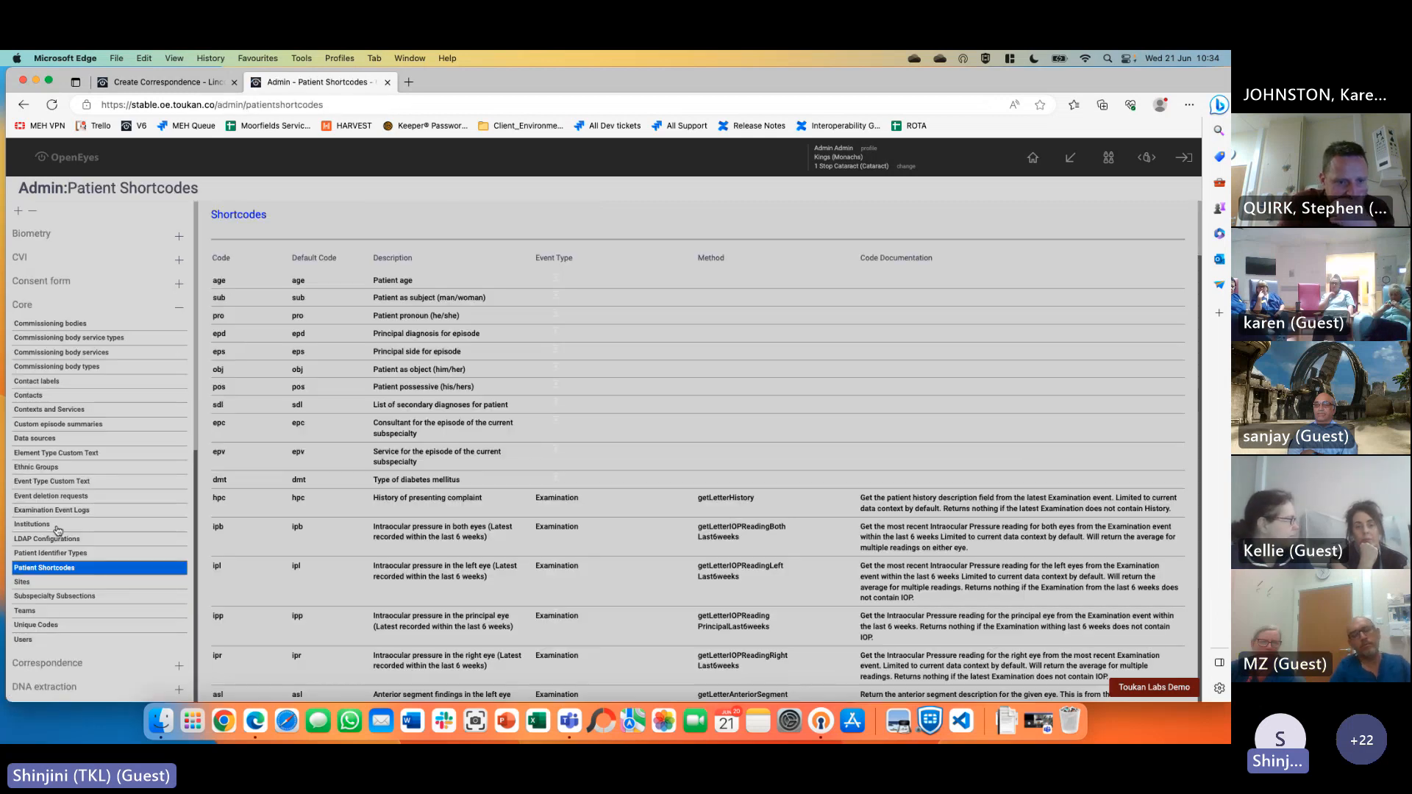
pyautogui.scroll(-3, 476, 417)
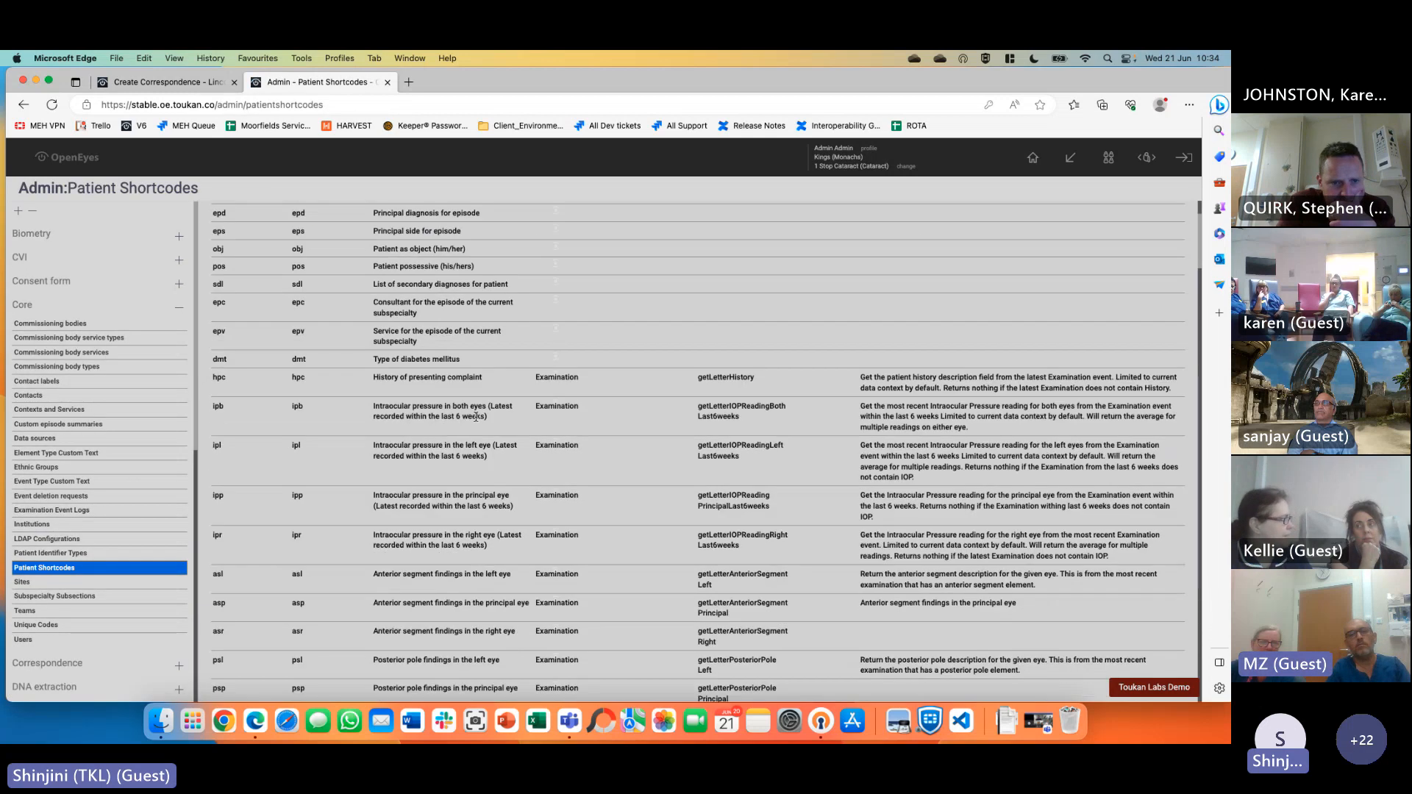
pyautogui.scroll(-10, 476, 417)
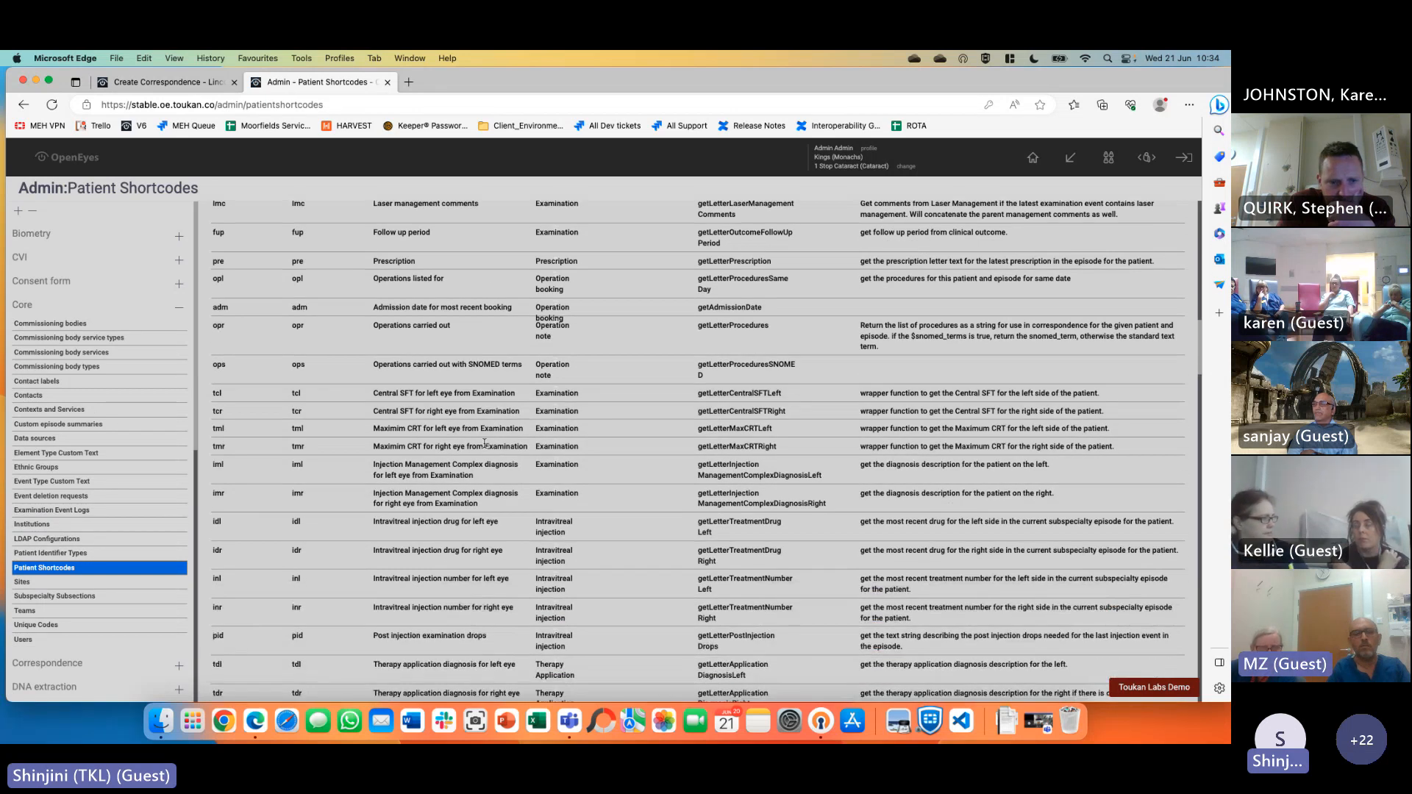
pyautogui.scroll(-2, 485, 444)
pyautogui.scroll(-5, 484, 443)
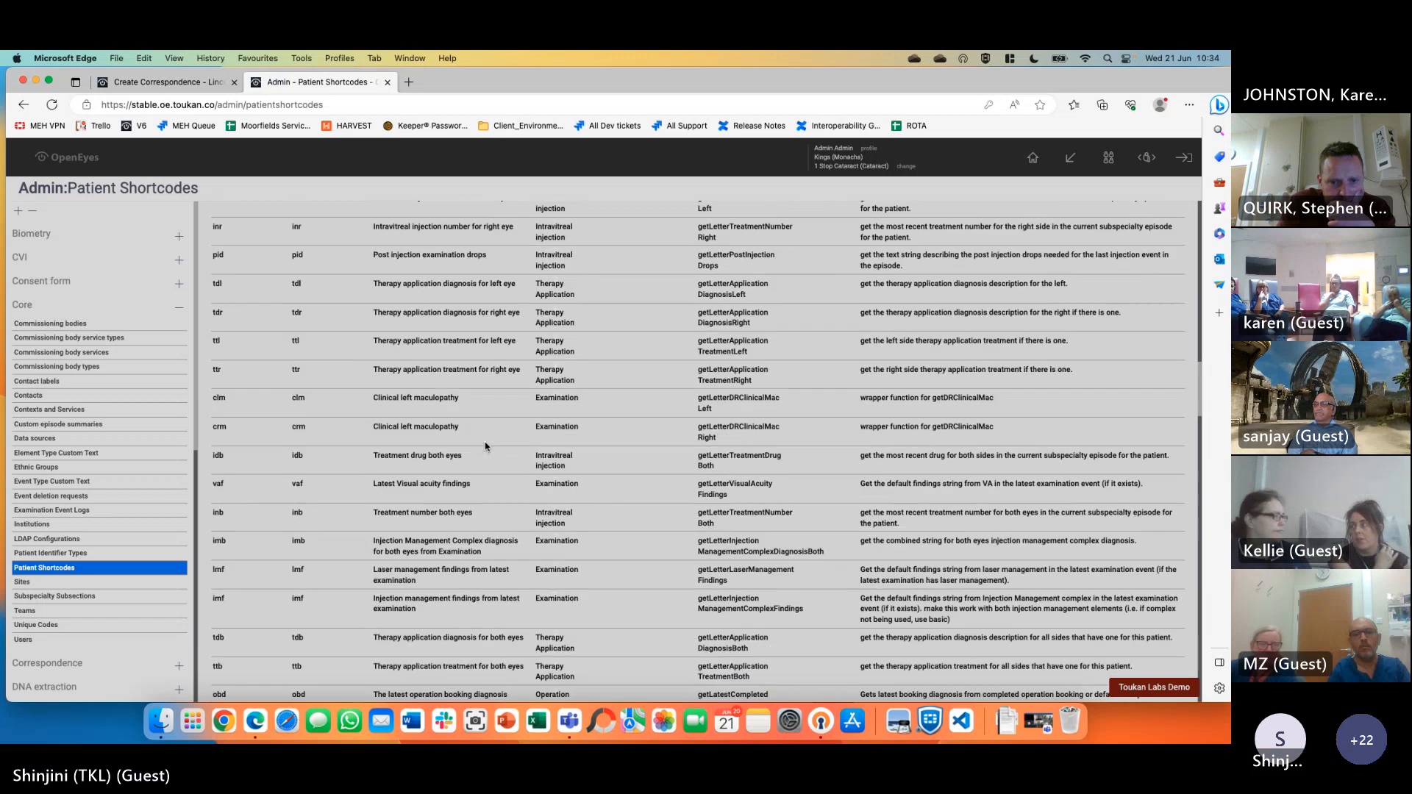
pyautogui.scroll(-3, 486, 446)
pyautogui.scroll(-2, 486, 446)
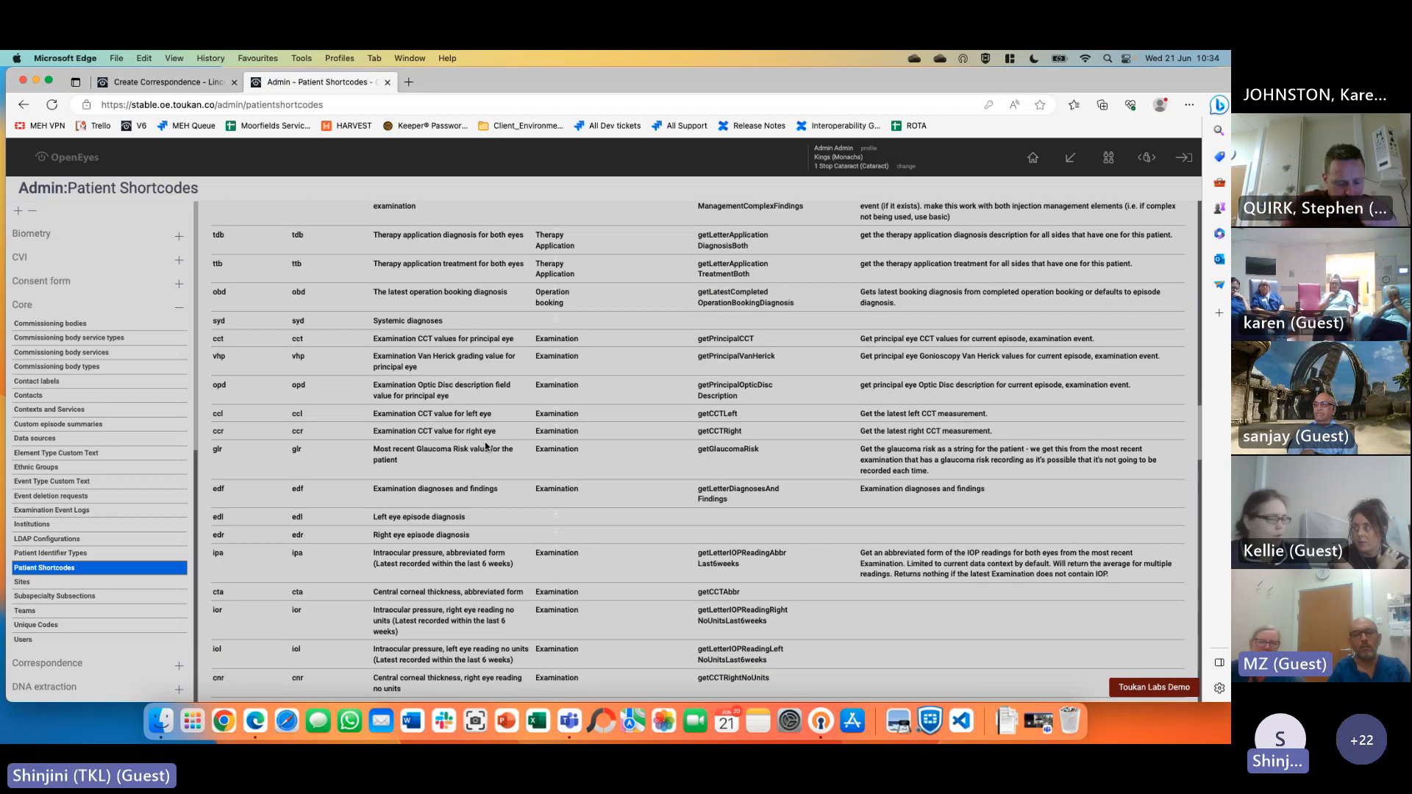
pyautogui.scroll(-20, 486, 445)
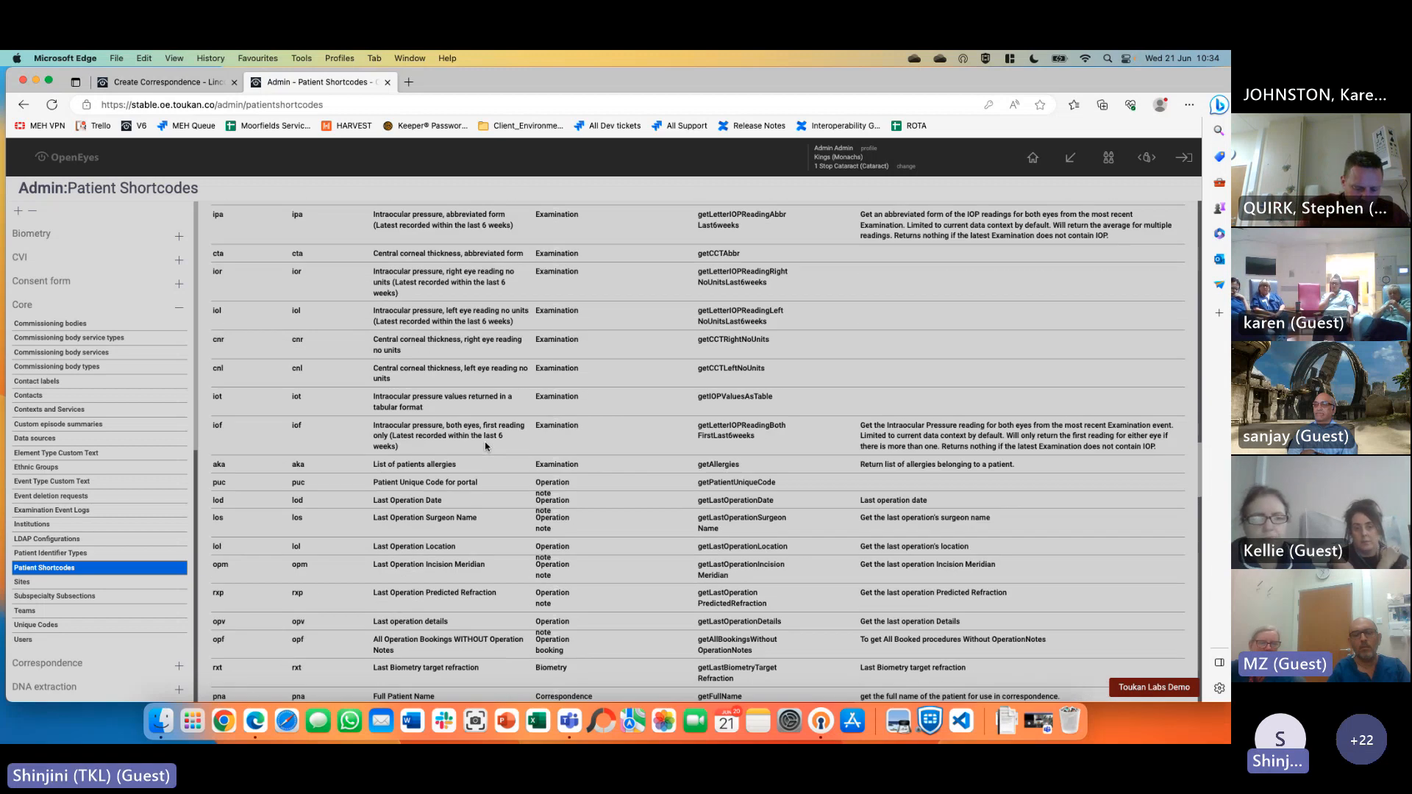
pyautogui.scroll(-12, 485, 445)
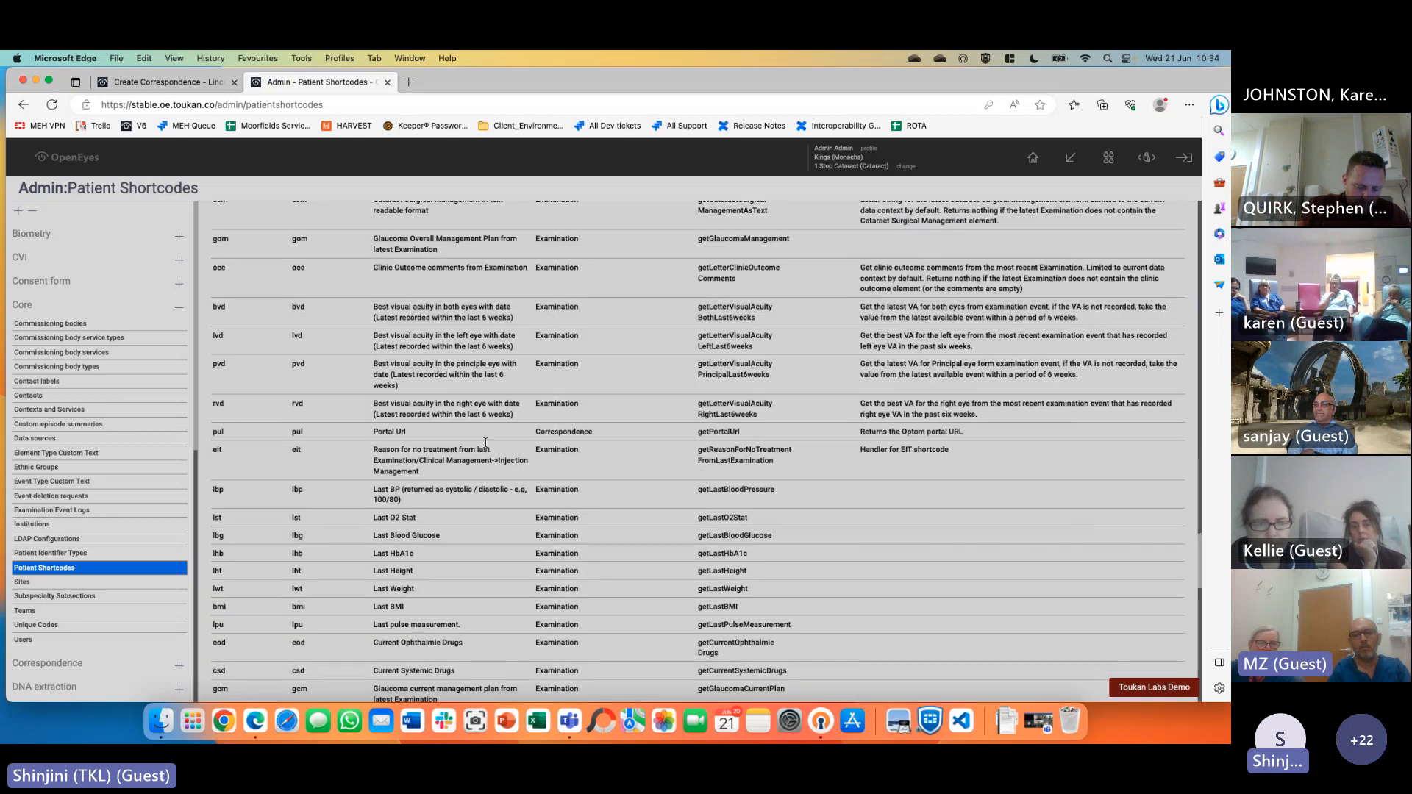
pyautogui.scroll(18, 485, 445)
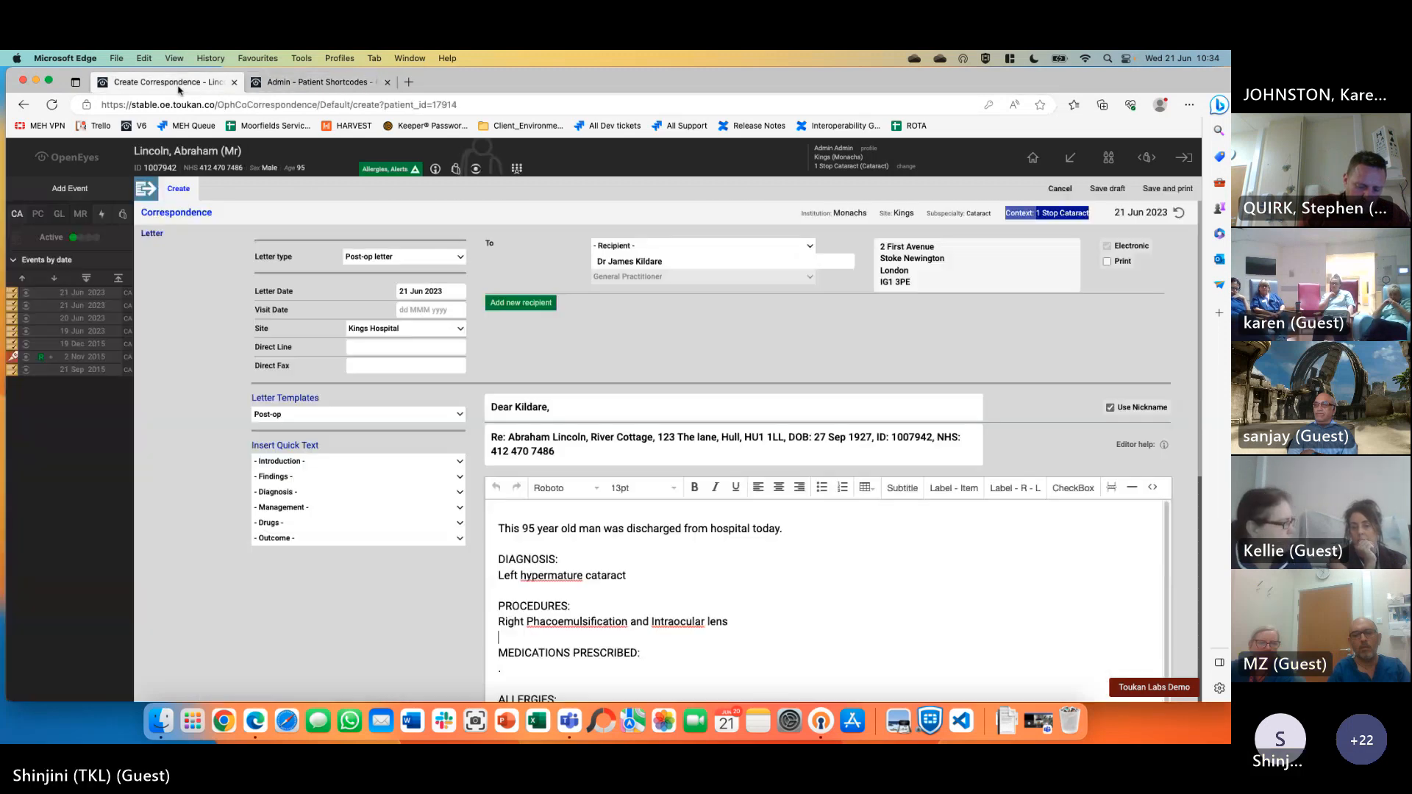
# Back on the post-op letter, enter the signing PIN, e-sign it and save and print
pyautogui.click(179, 87)
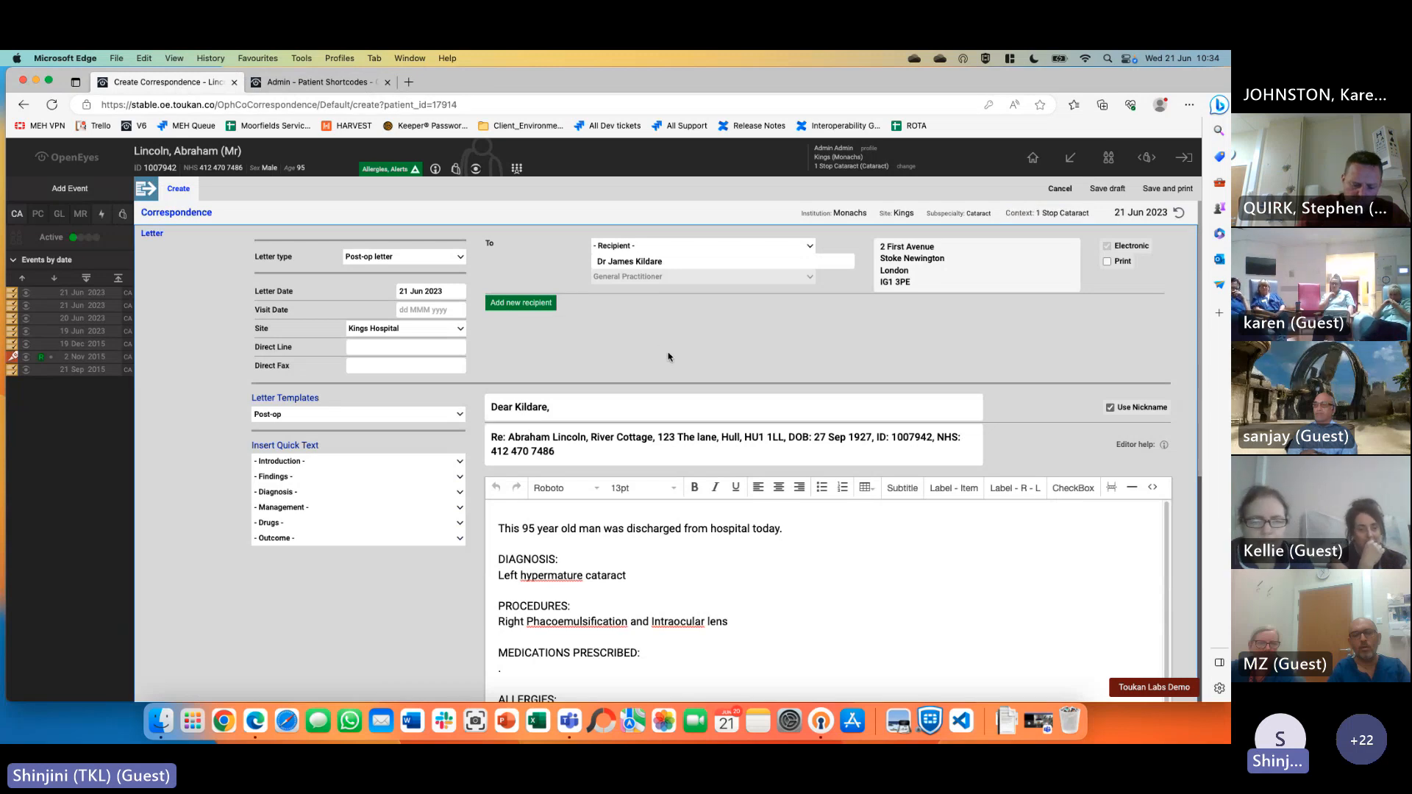
pyautogui.scroll(-1, 1106, 592)
pyautogui.scroll(-10, 347, 586)
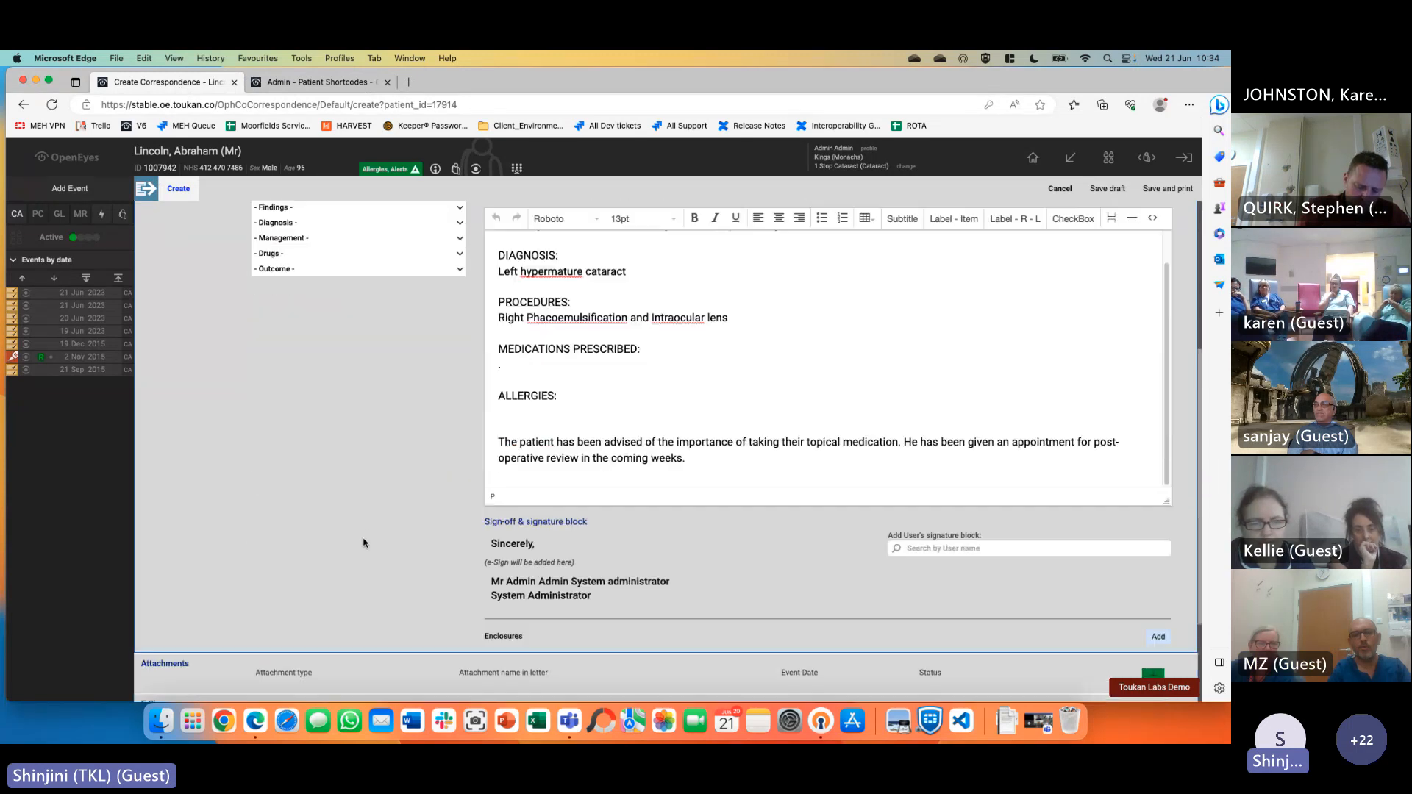
pyautogui.click(728, 607)
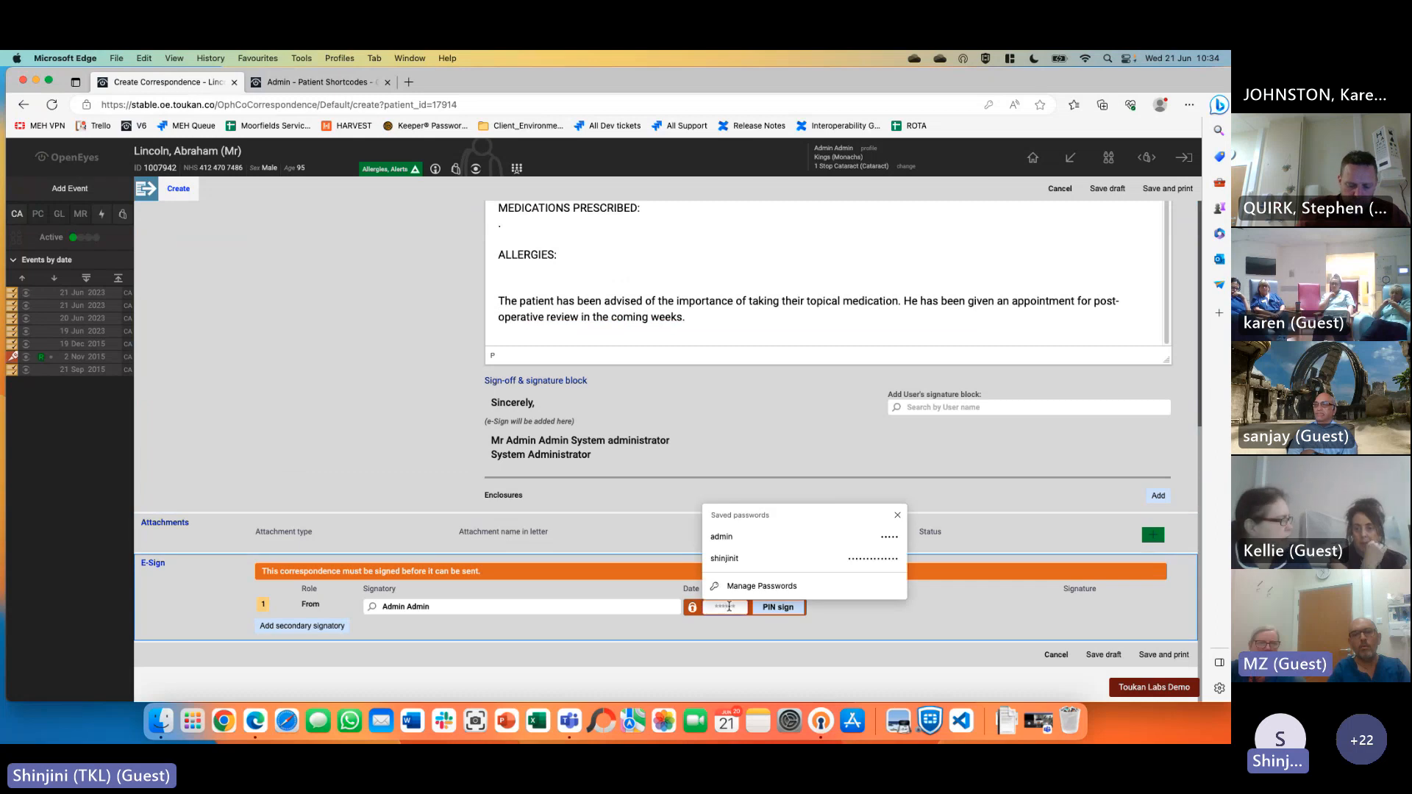
pyautogui.write('••')
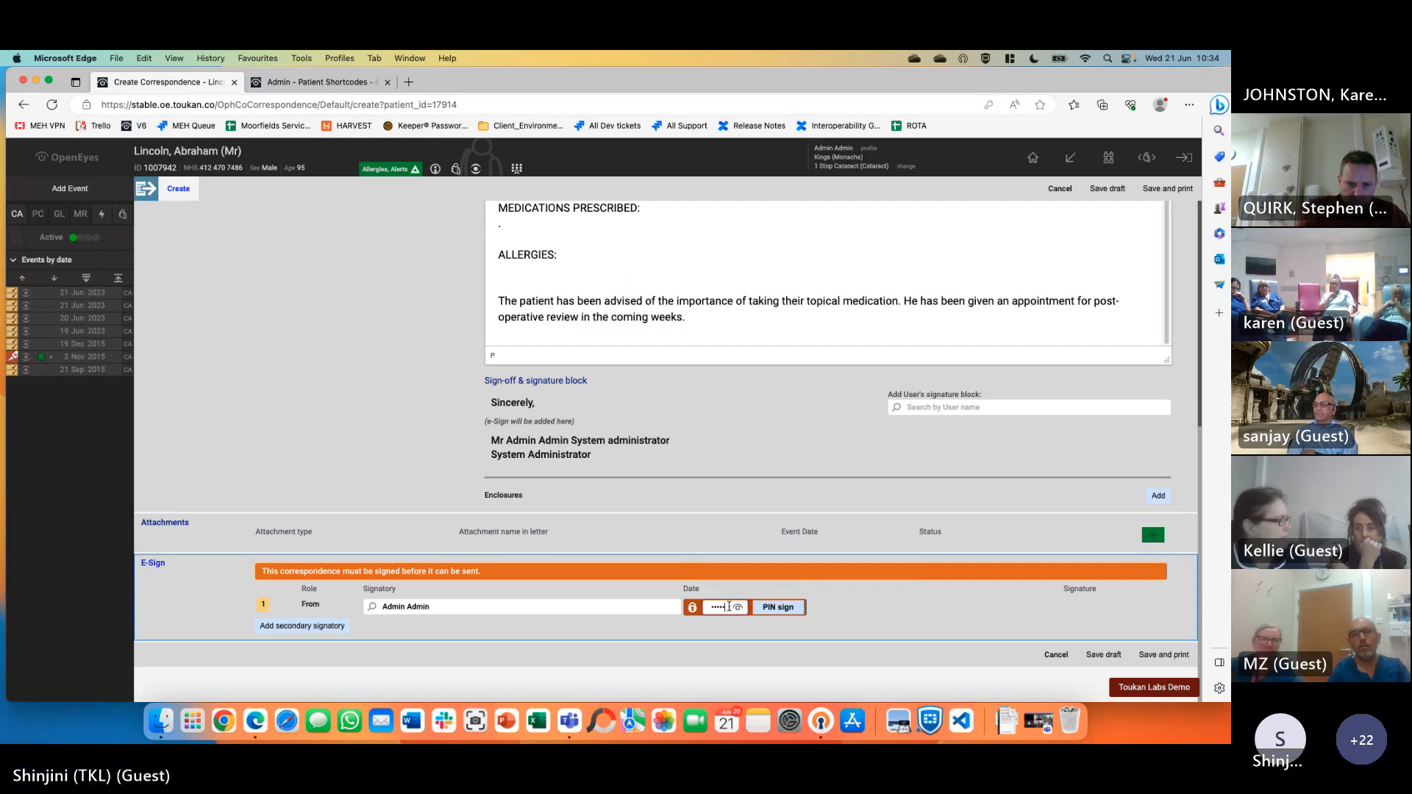
pyautogui.click(779, 606)
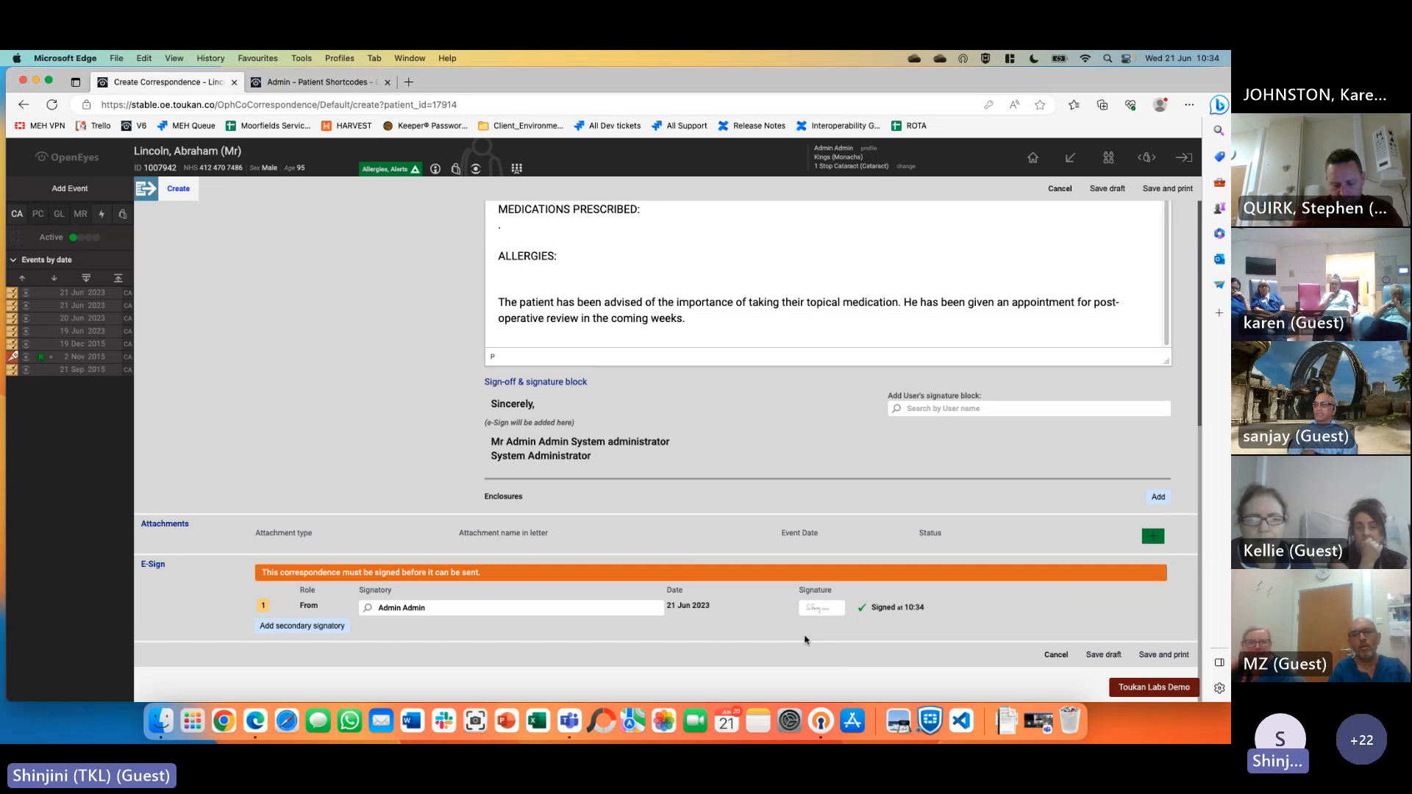
pyautogui.click(1163, 654)
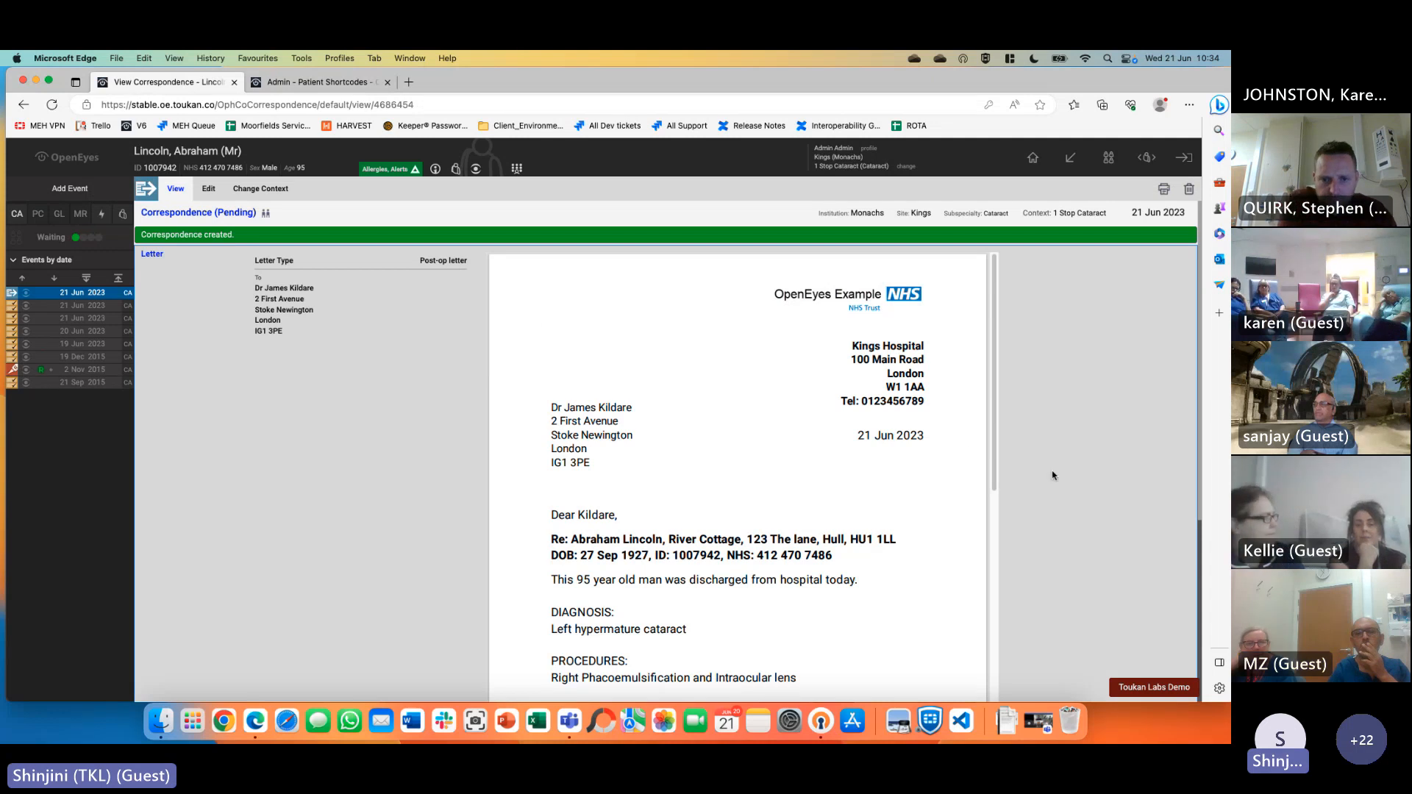
# Look over the generated letter PDF, then start adding a new Cataract event
pyautogui.scroll(-15, 858, 530)
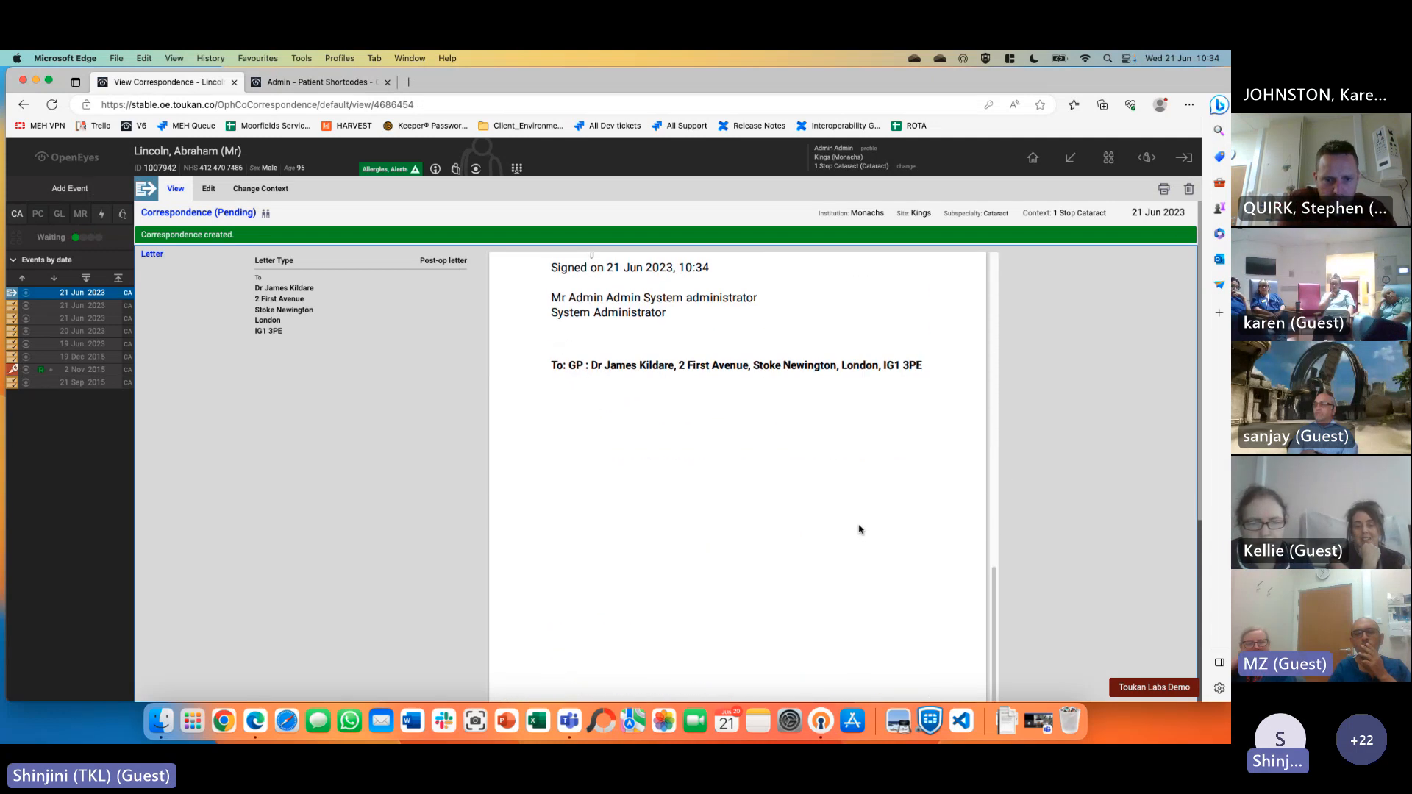
pyautogui.scroll(15, 860, 529)
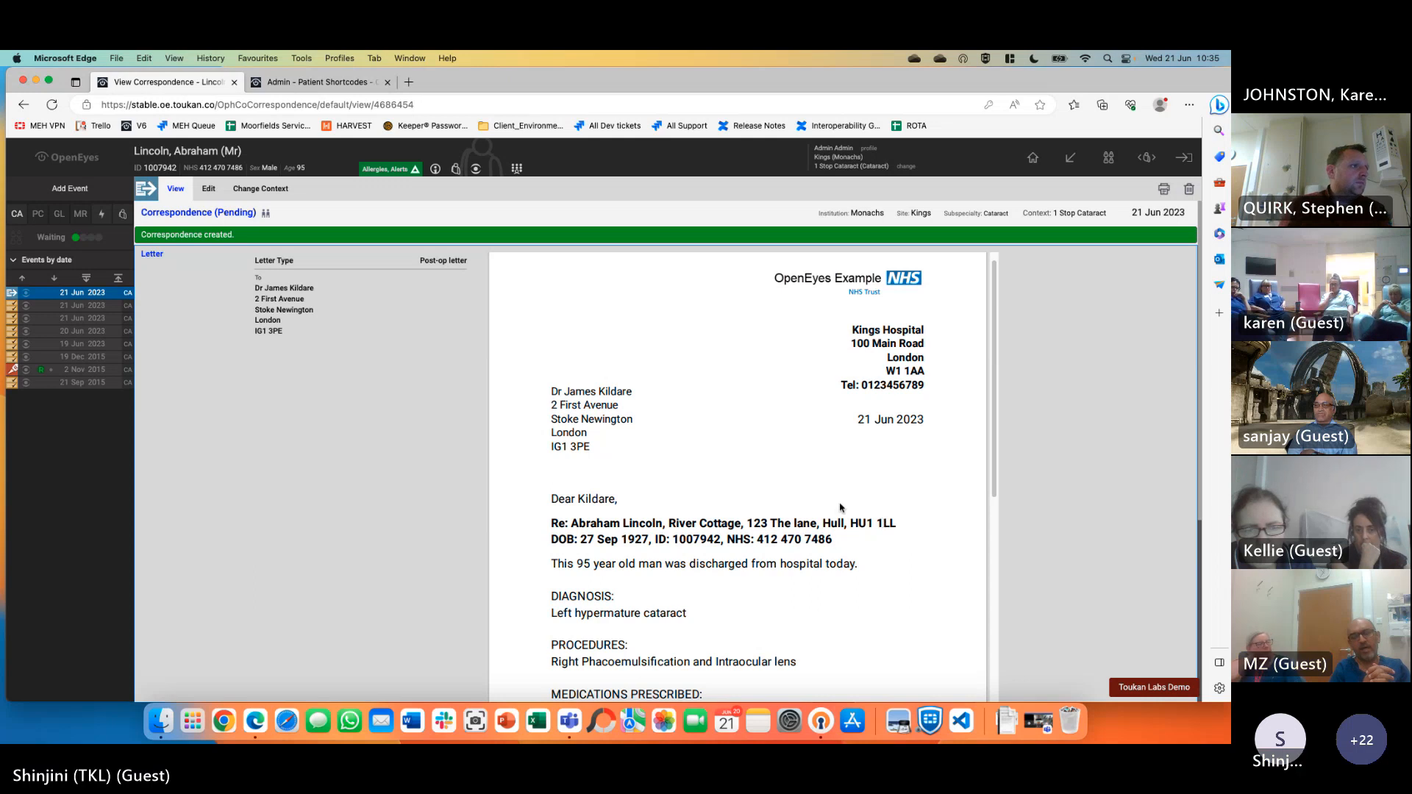
pyautogui.click(85, 189)
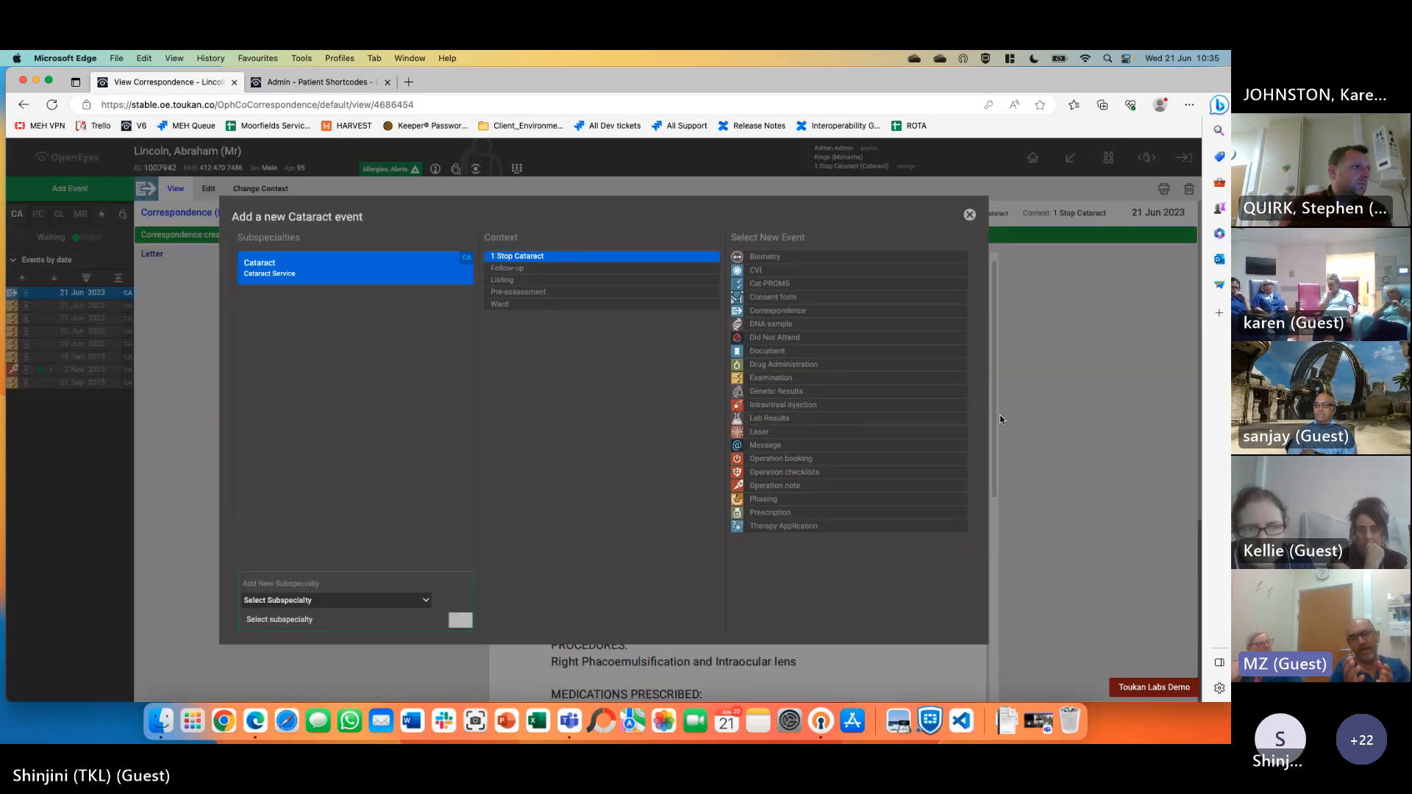
# Create a new correspondence, clear its body, type and delete test text, then cancel it
pyautogui.click(809, 311)
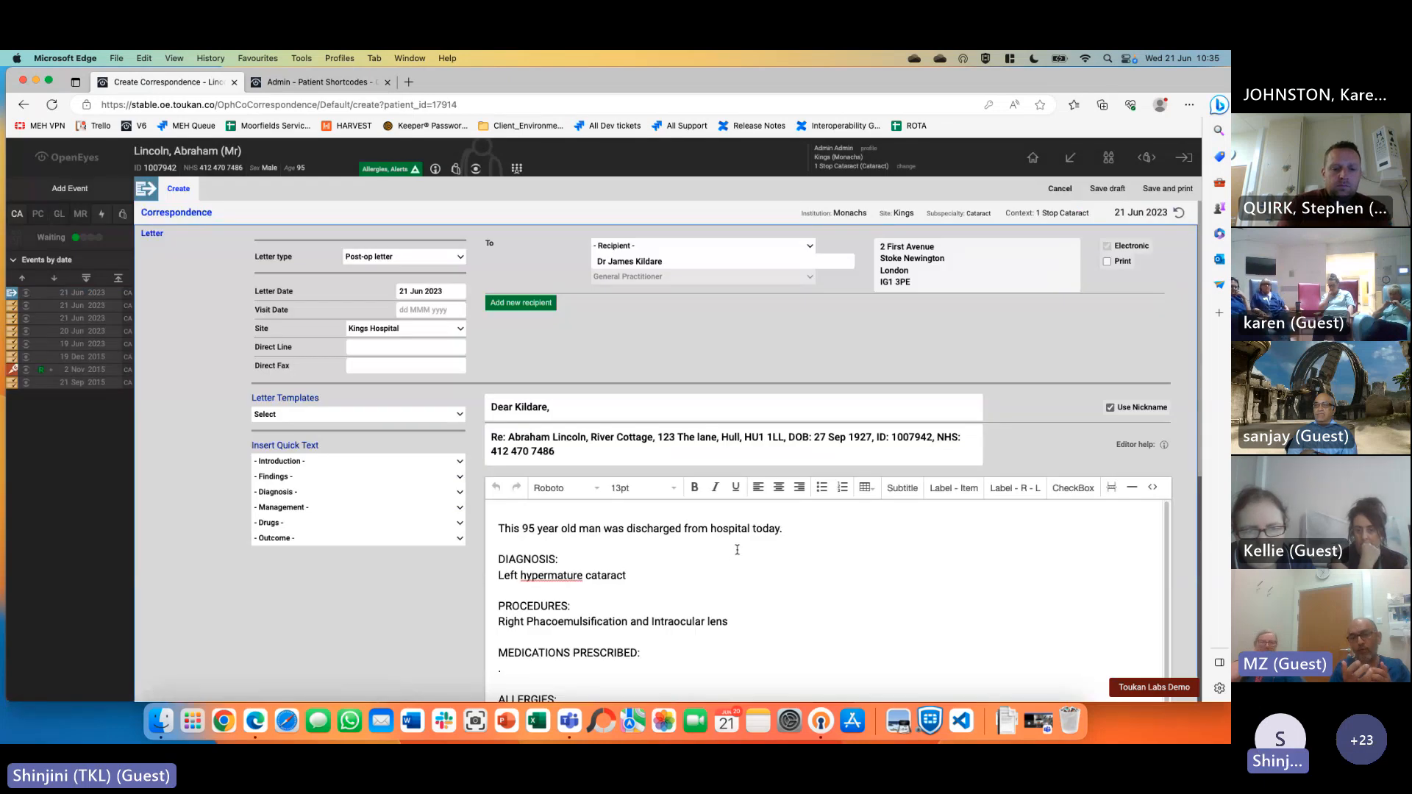
pyautogui.press('super+a')
pyautogui.press('BackSpace')
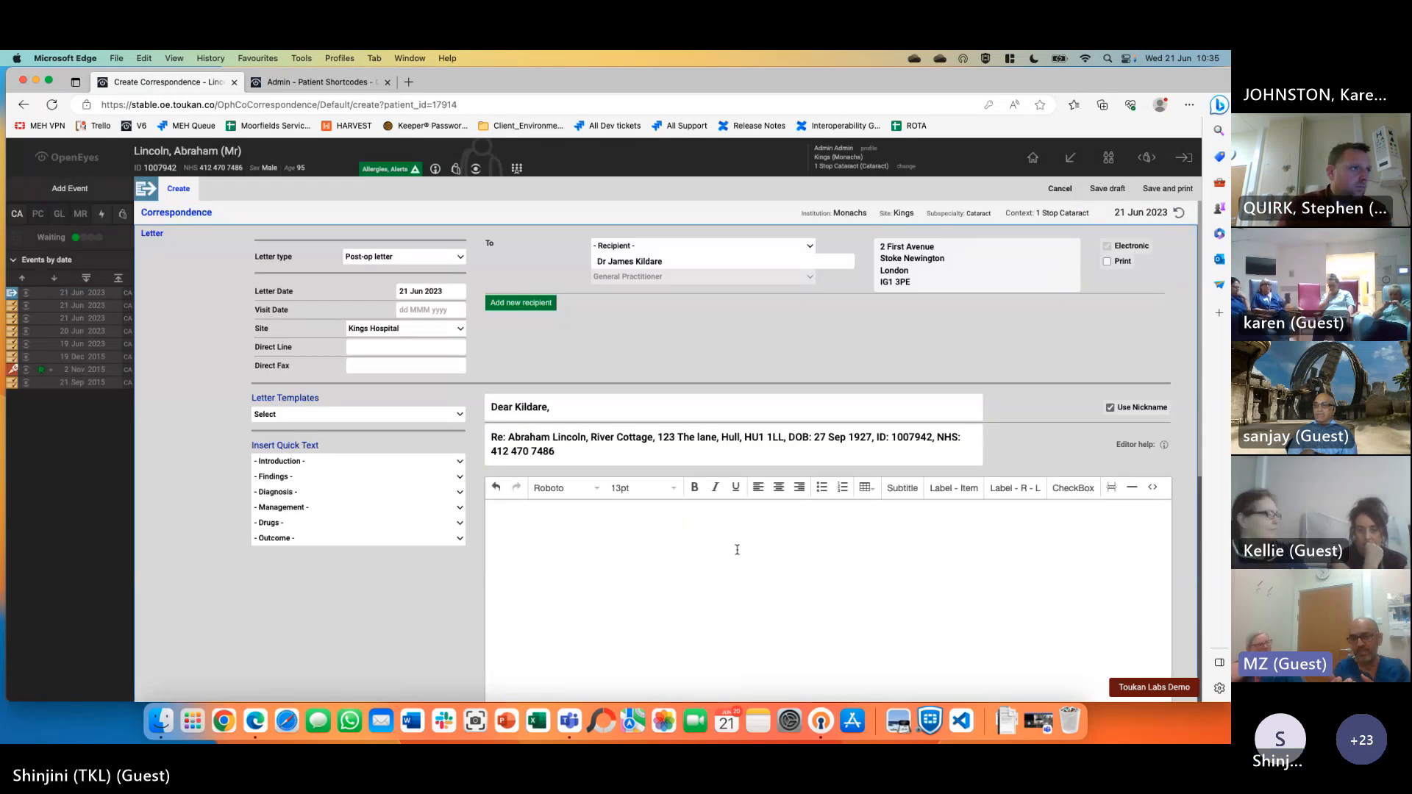
pyautogui.write('hfdjsfjdhsjfhjkdshfs')
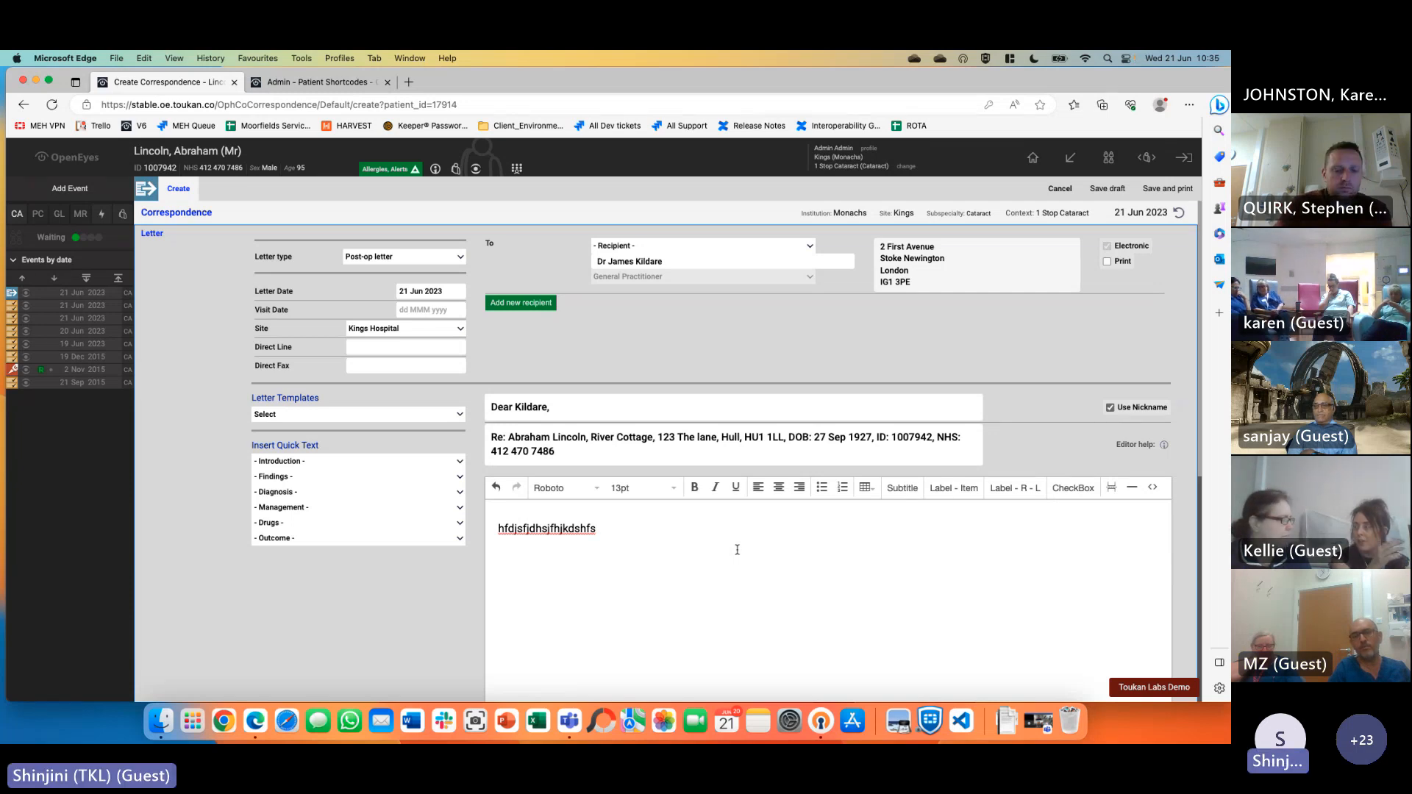
pyautogui.press('super+a')
pyautogui.press('BackSpace')
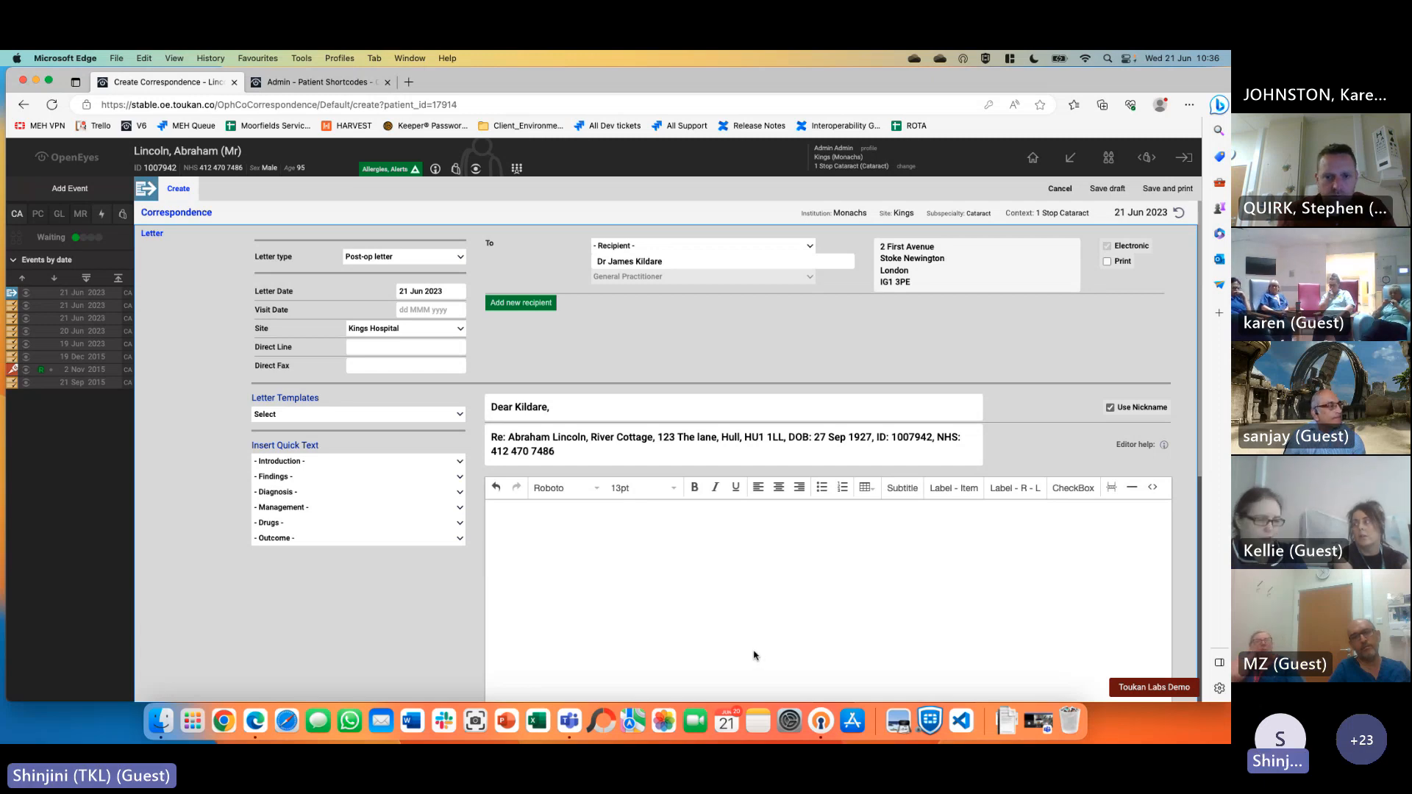
pyautogui.click(1060, 188)
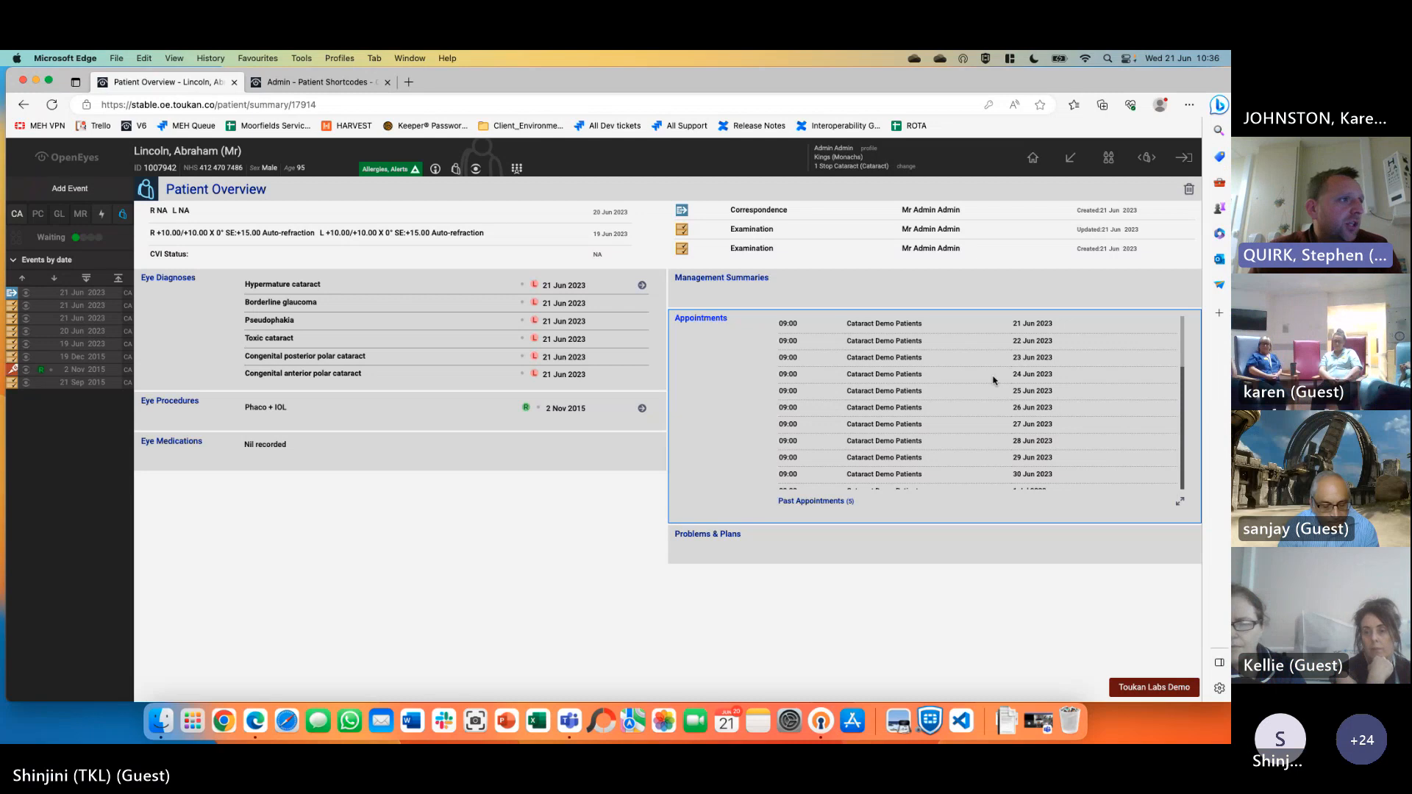
# Start a new Examination and remove History, Systemic Diagnoses, Allergies, Ophthalmic Surgical History, Medication History and Risks
pyautogui.click(86, 182)
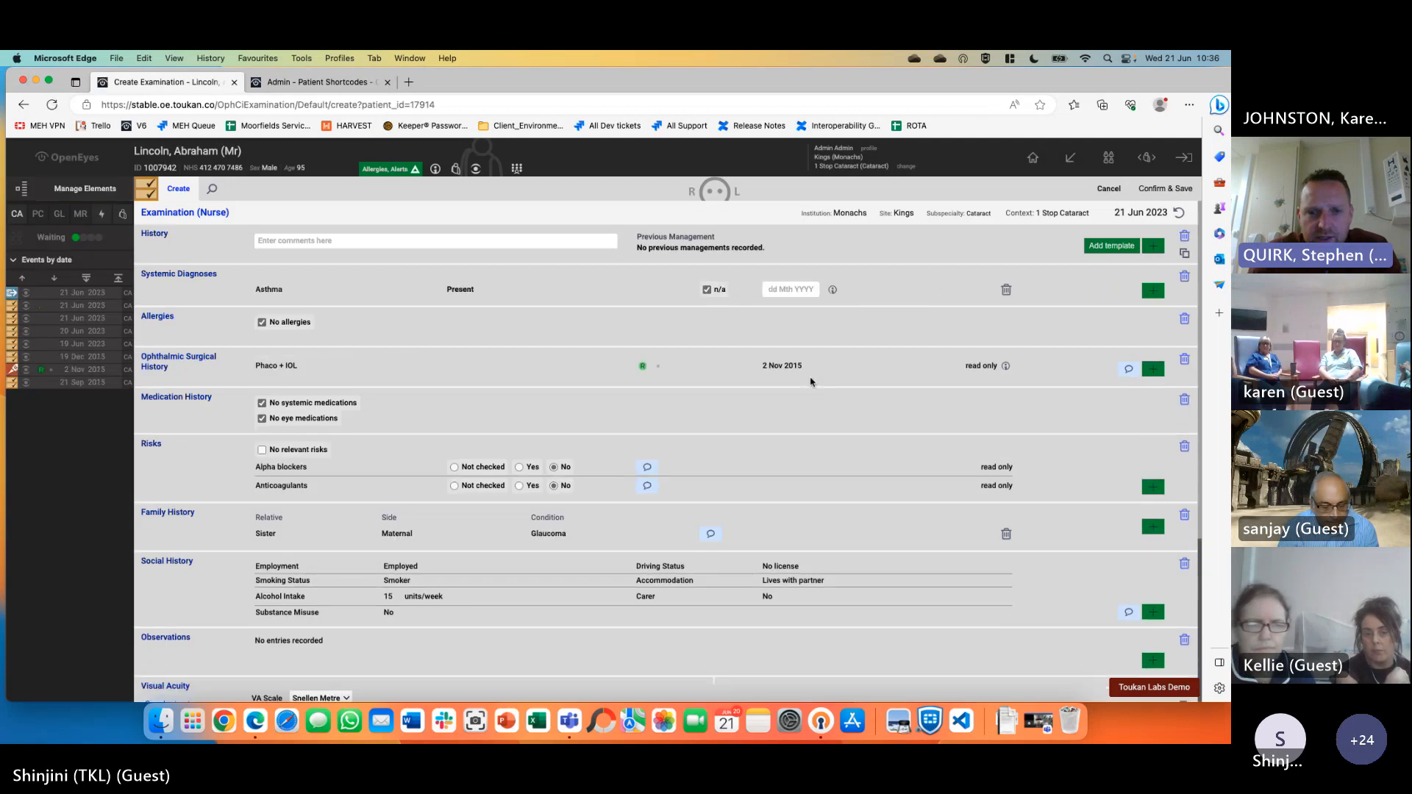
pyautogui.click(105, 188)
pyautogui.click(159, 204)
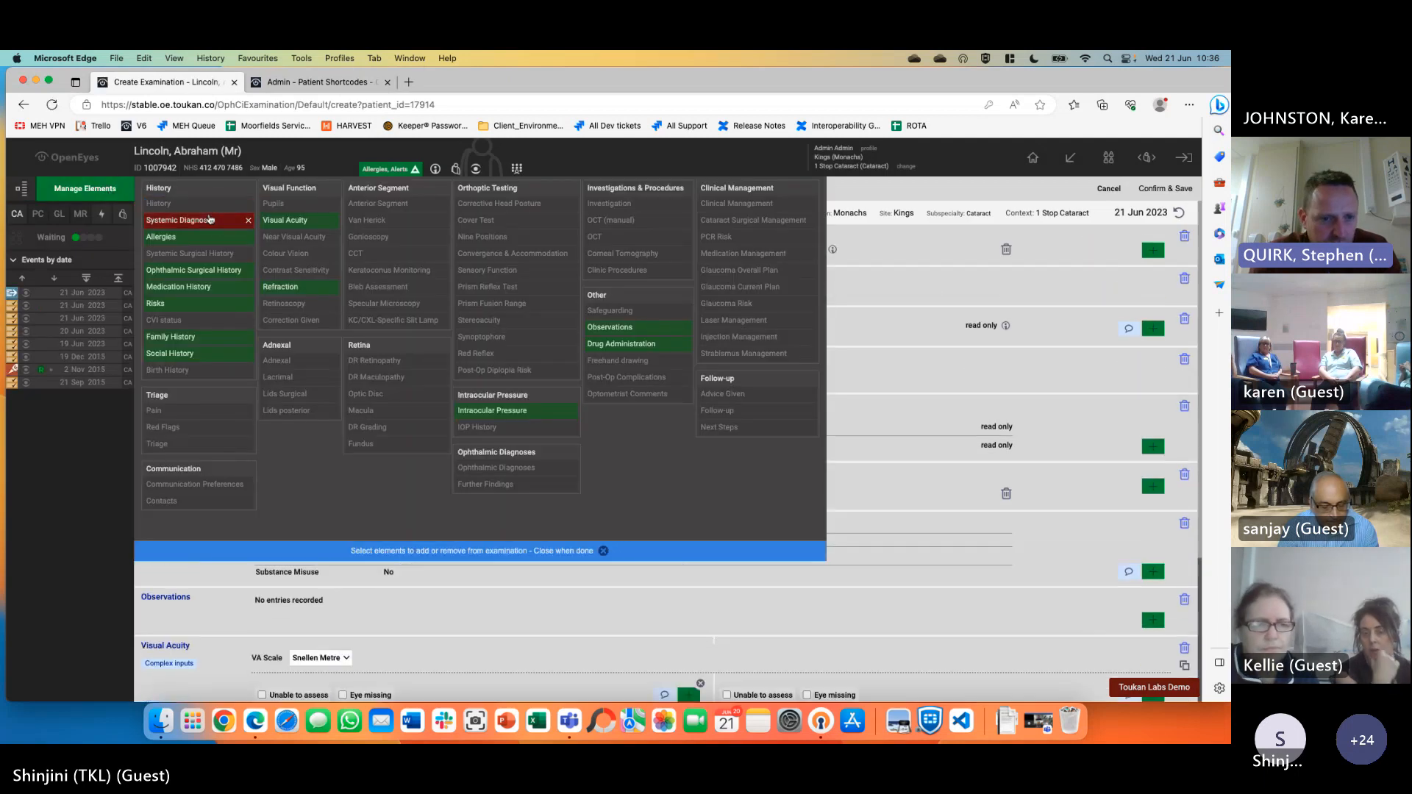
pyautogui.click(180, 220)
pyautogui.click(406, 426)
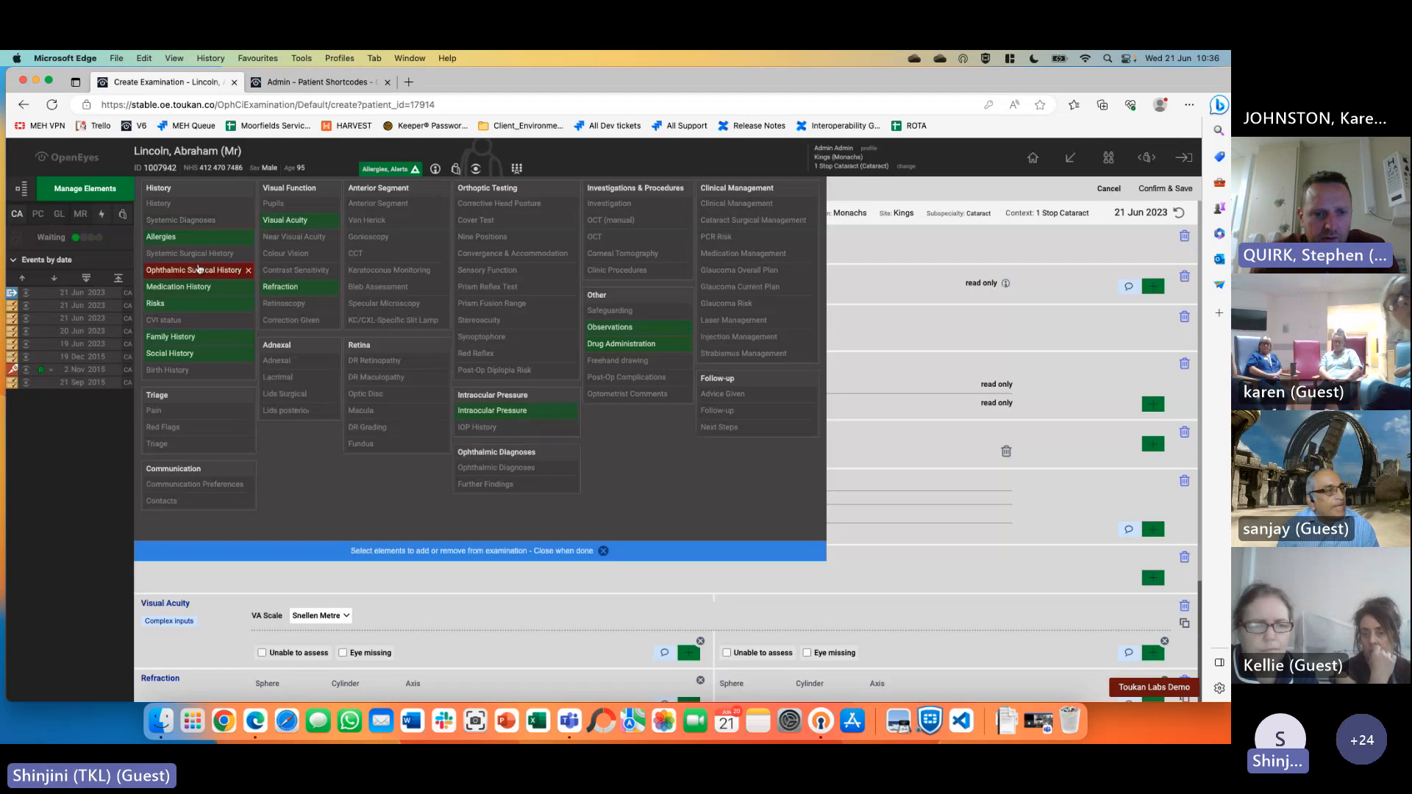
pyautogui.click(193, 237)
pyautogui.click(193, 272)
pyautogui.click(189, 288)
pyautogui.click(188, 304)
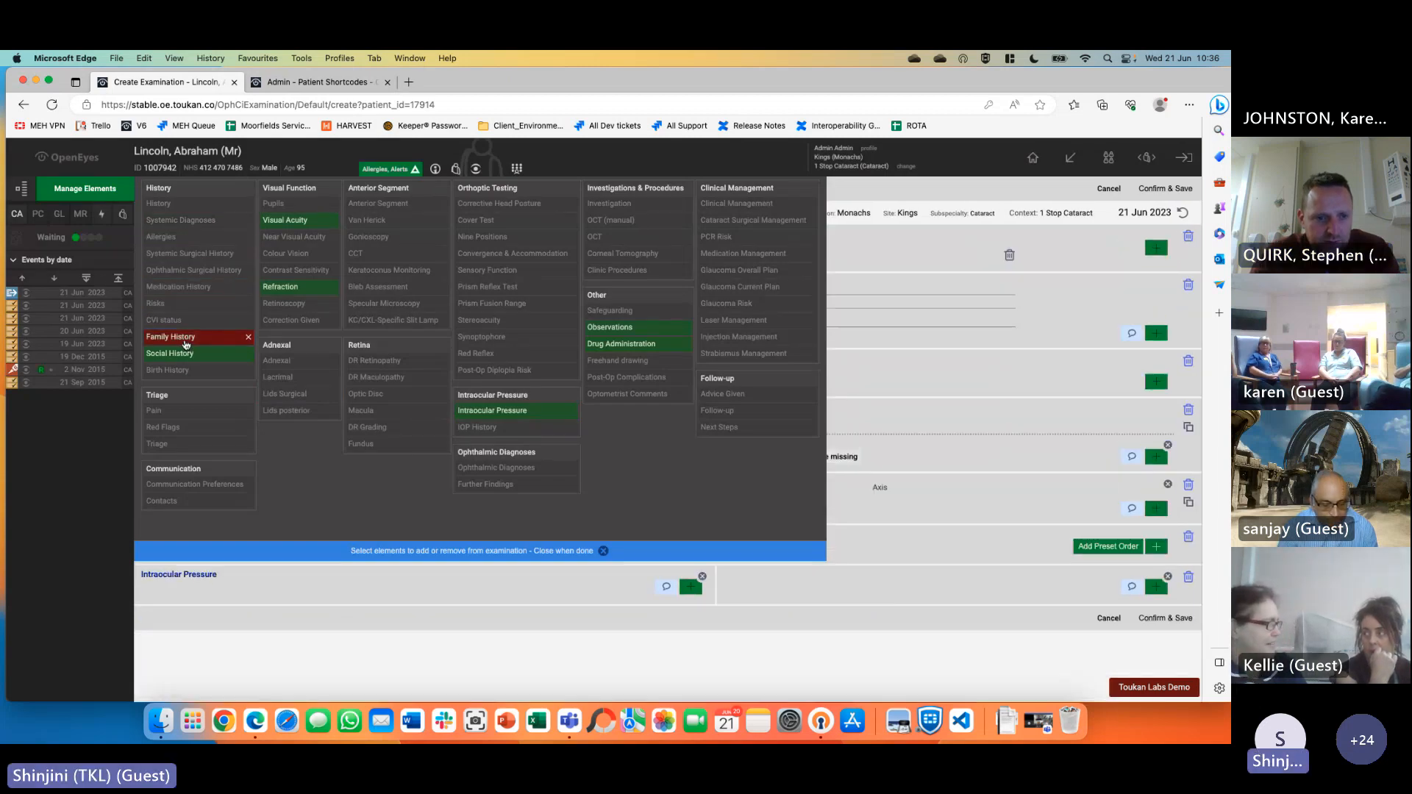
# Remove Family History, Social History, Refraction, Intraocular Pressure, Observations and Drug Administration, leaving only Visual Acuity
pyautogui.click(184, 337)
pyautogui.click(184, 353)
pyautogui.click(290, 287)
pyautogui.click(493, 410)
pyautogui.click(609, 327)
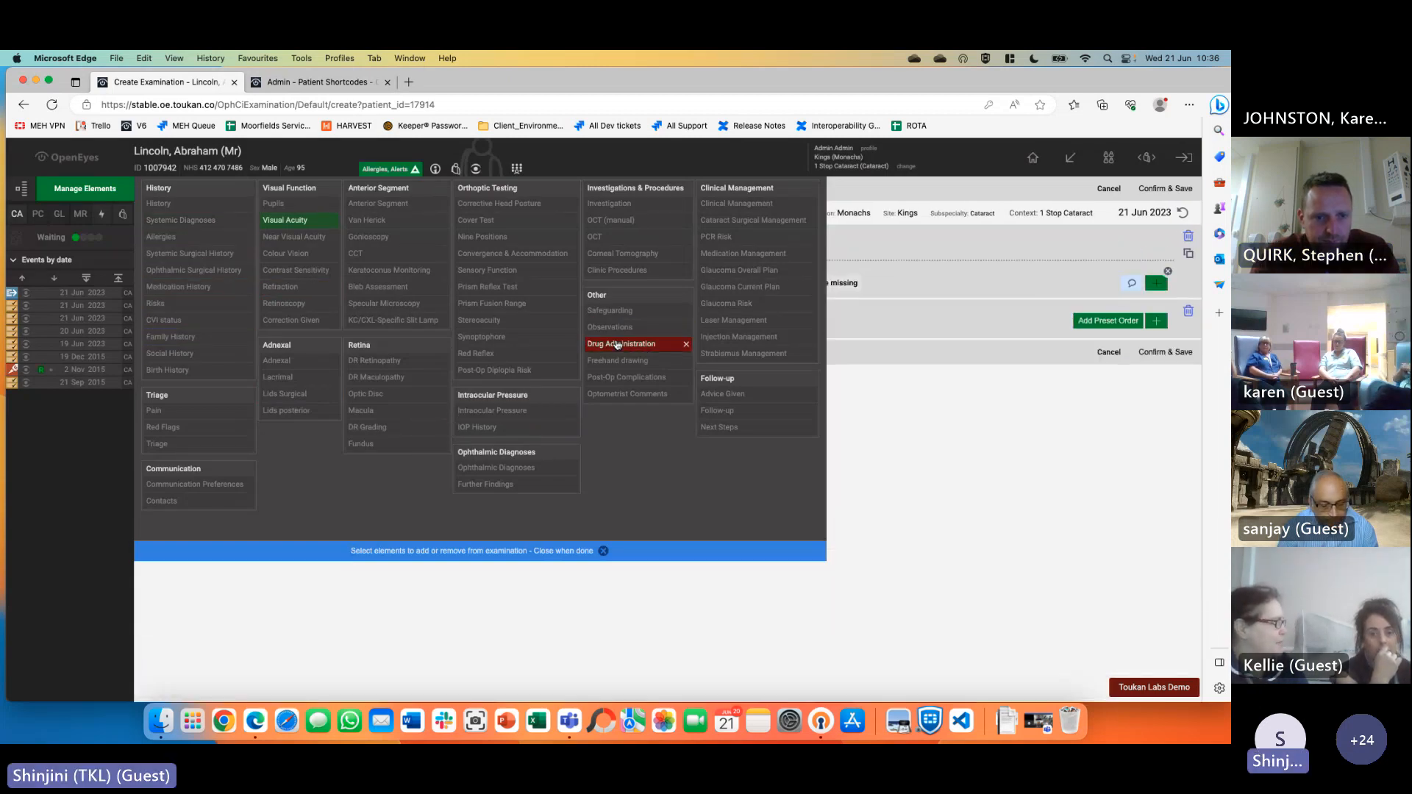
pyautogui.click(622, 344)
pyautogui.click(367, 551)
pyautogui.click(339, 248)
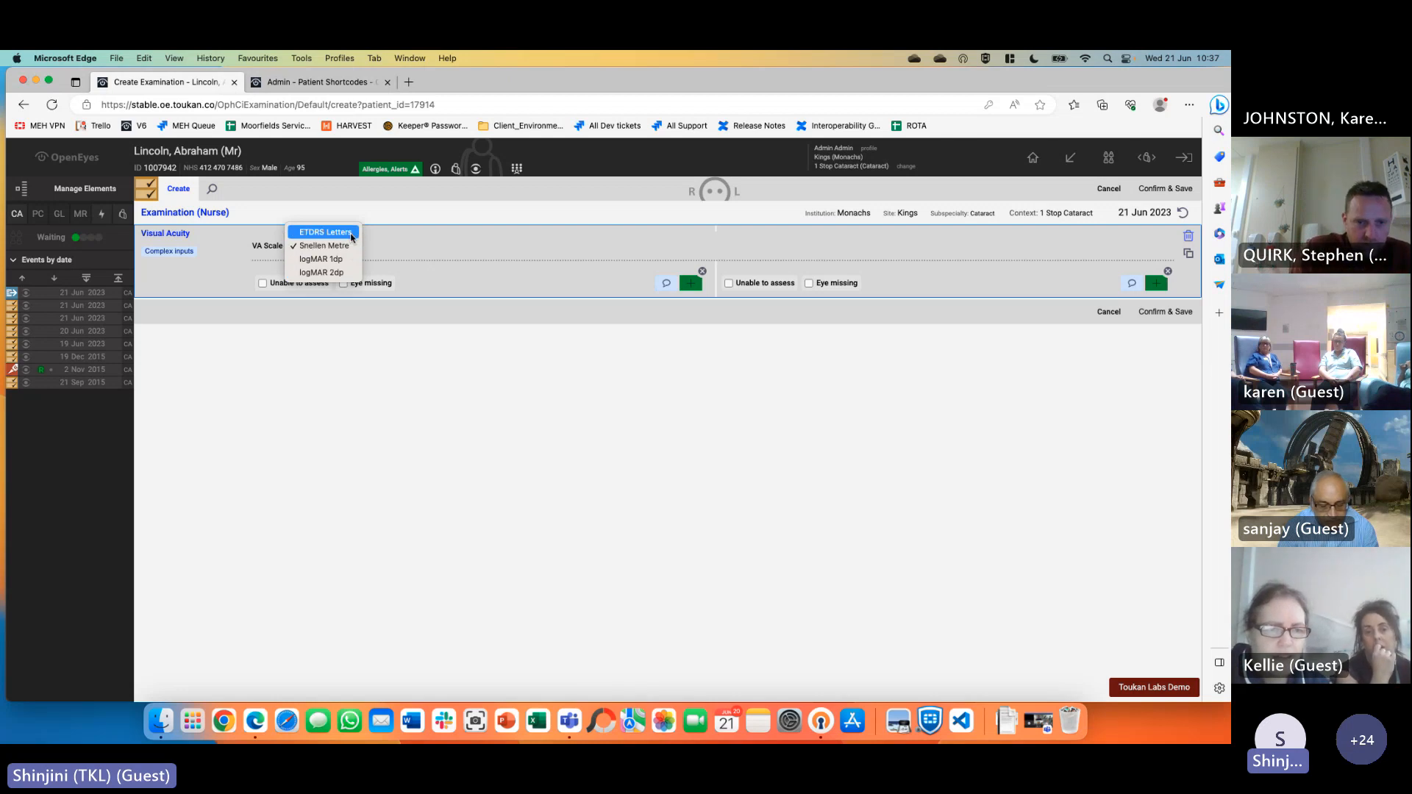
# Set the VA scale to logMAR 1dp and try the reading pickers in simple and complex layouts without adding values
pyautogui.click(434, 236)
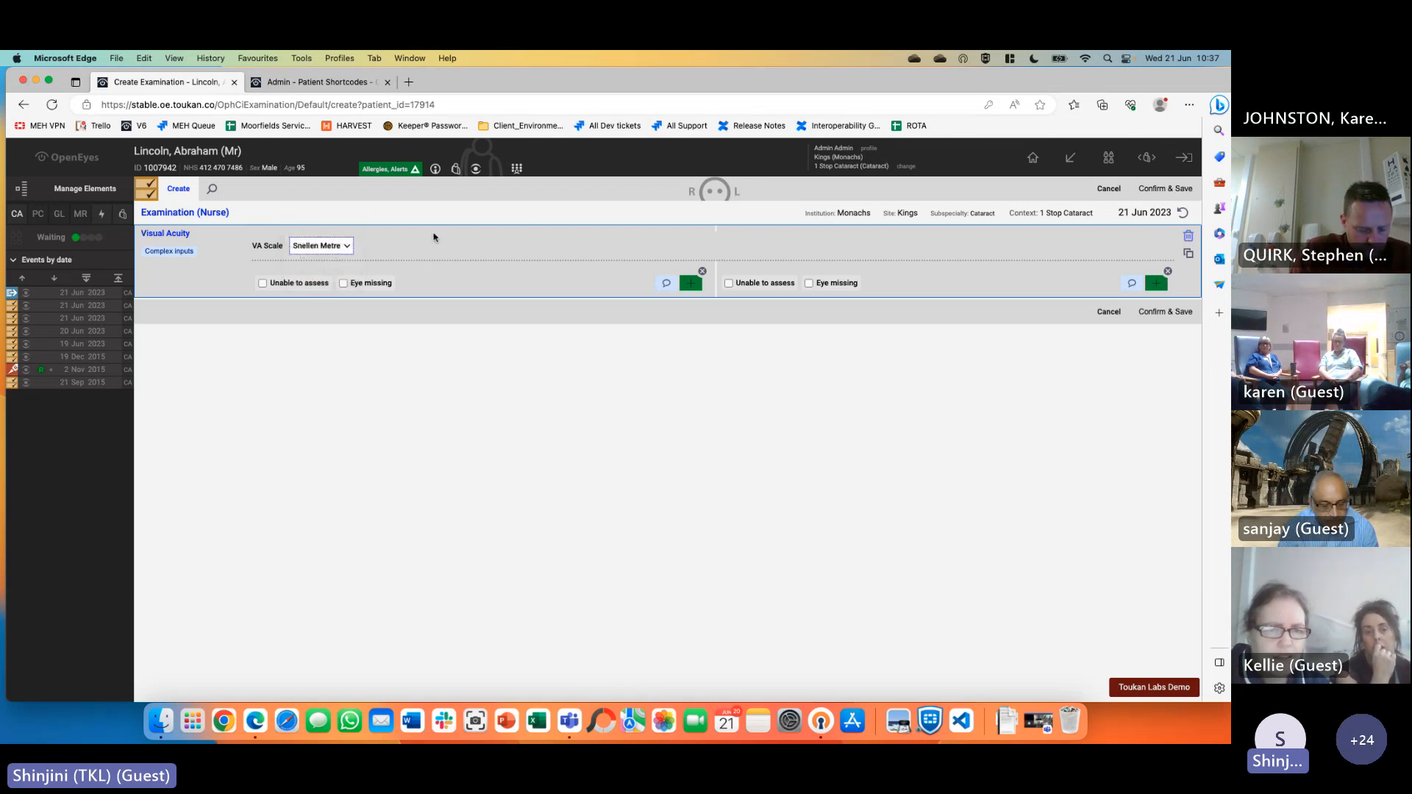
pyautogui.click(352, 246)
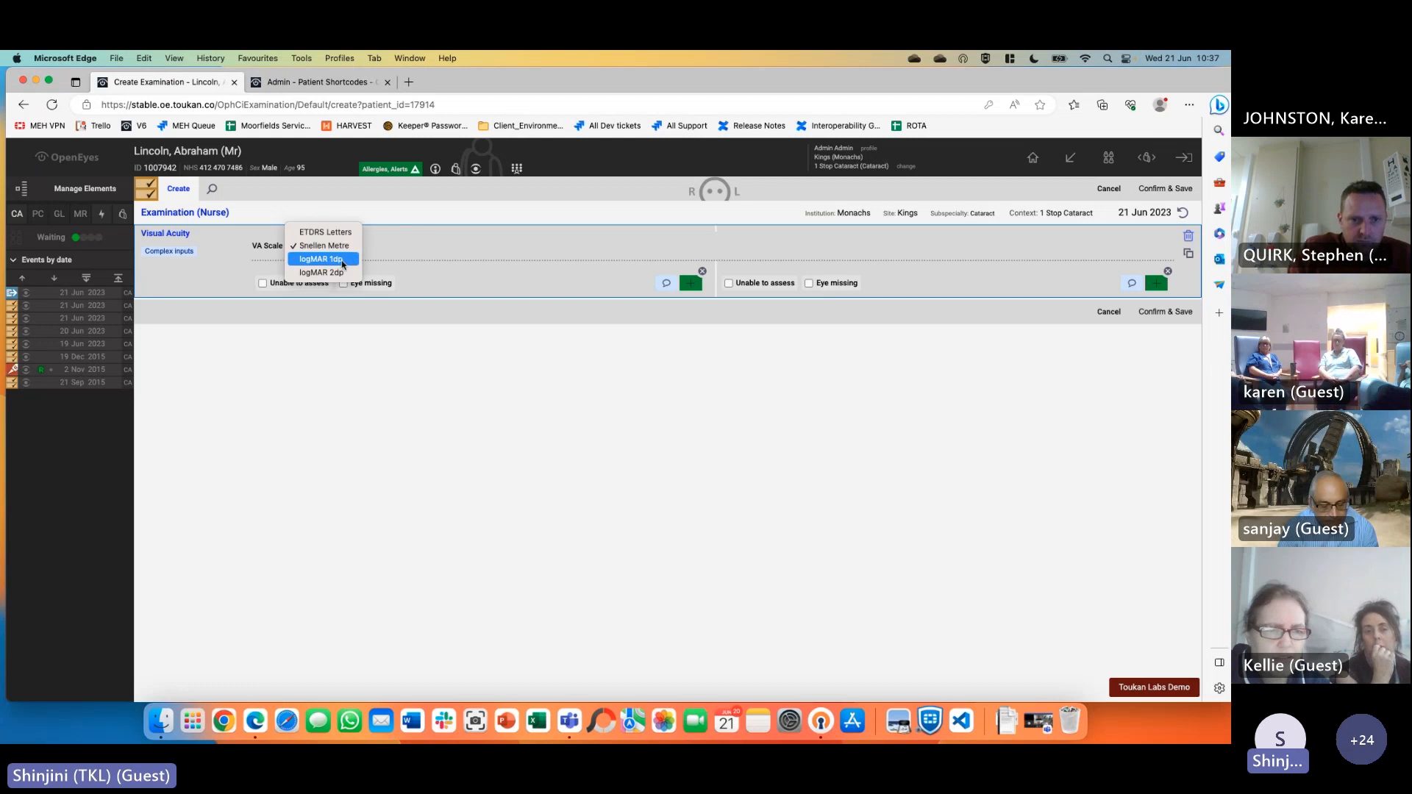
pyautogui.click(324, 258)
pyautogui.click(691, 284)
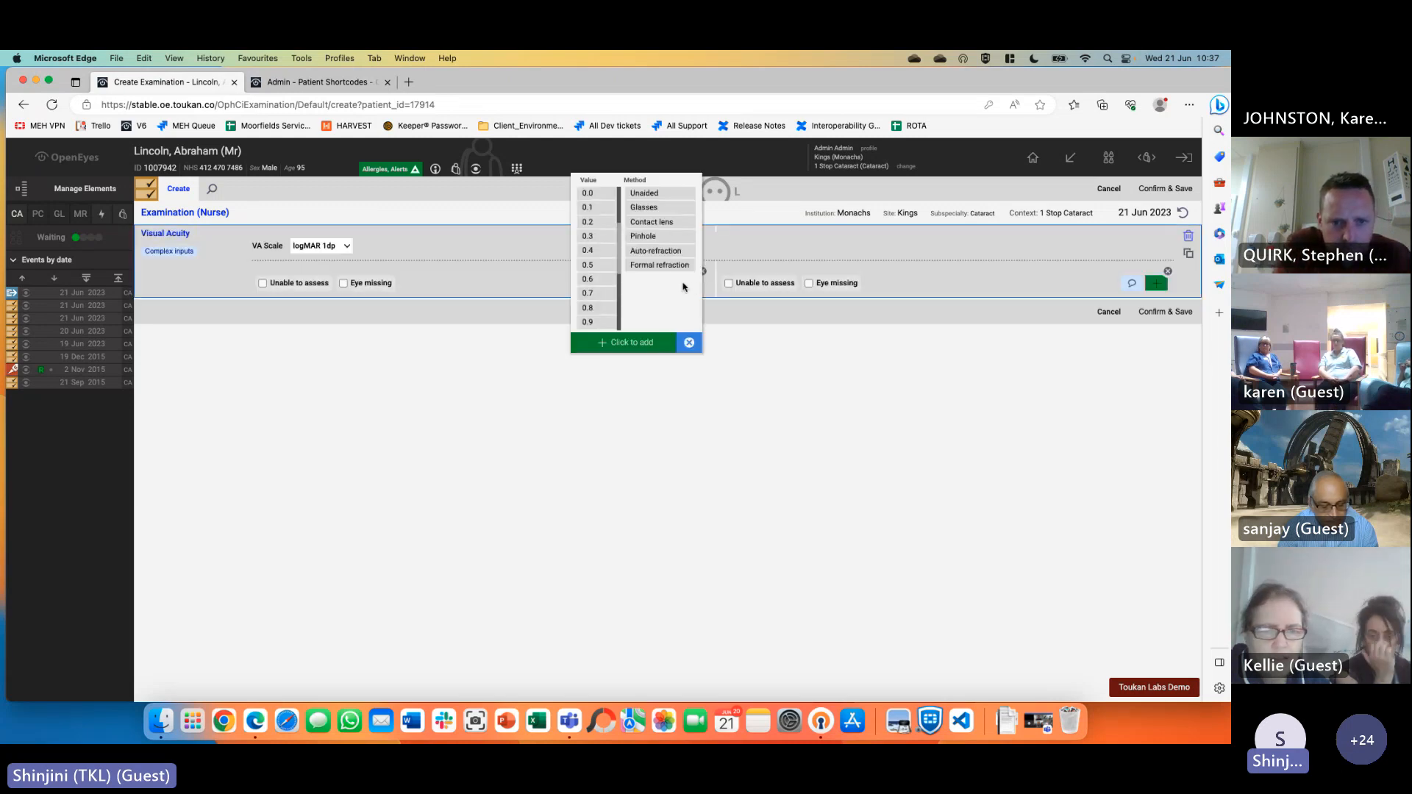
pyautogui.click(421, 220)
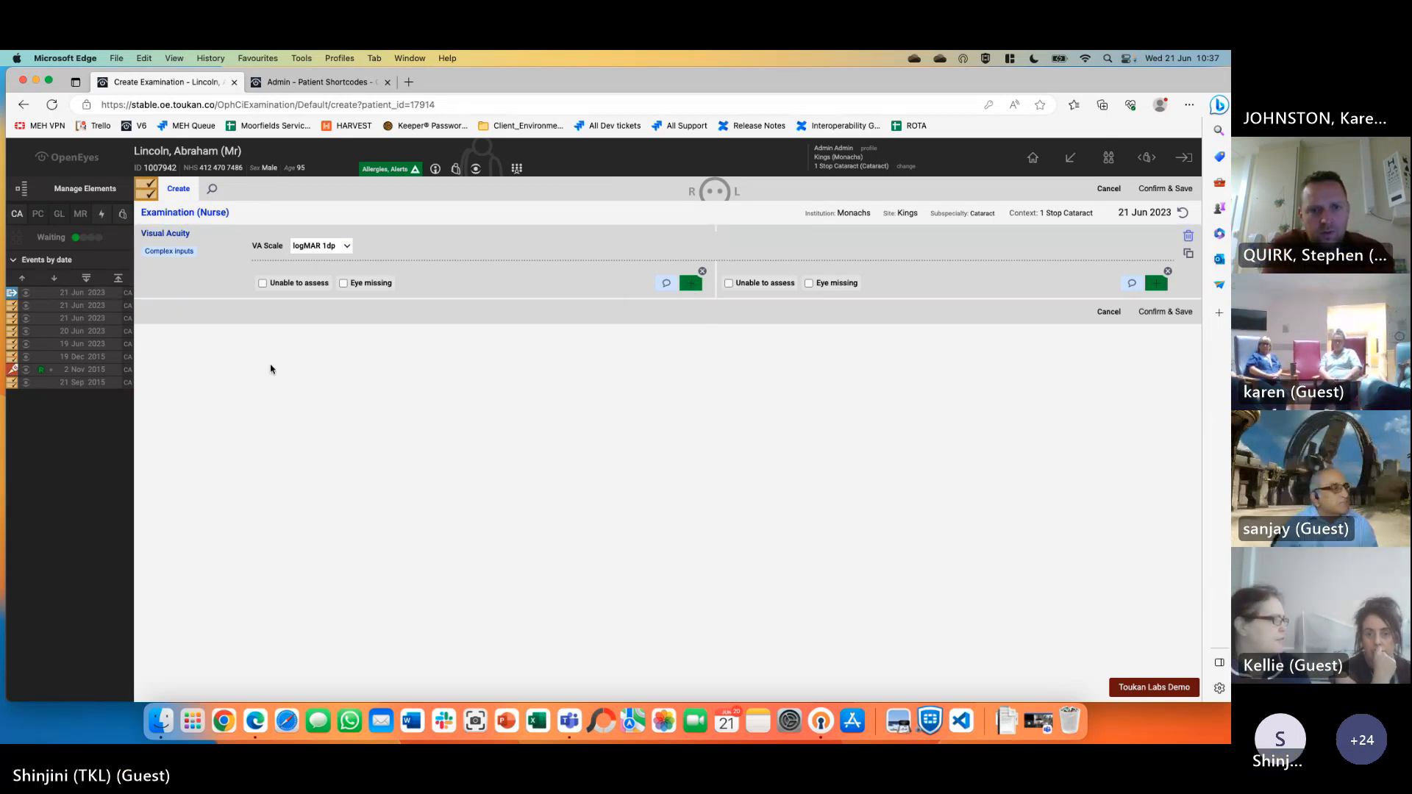
pyautogui.click(165, 251)
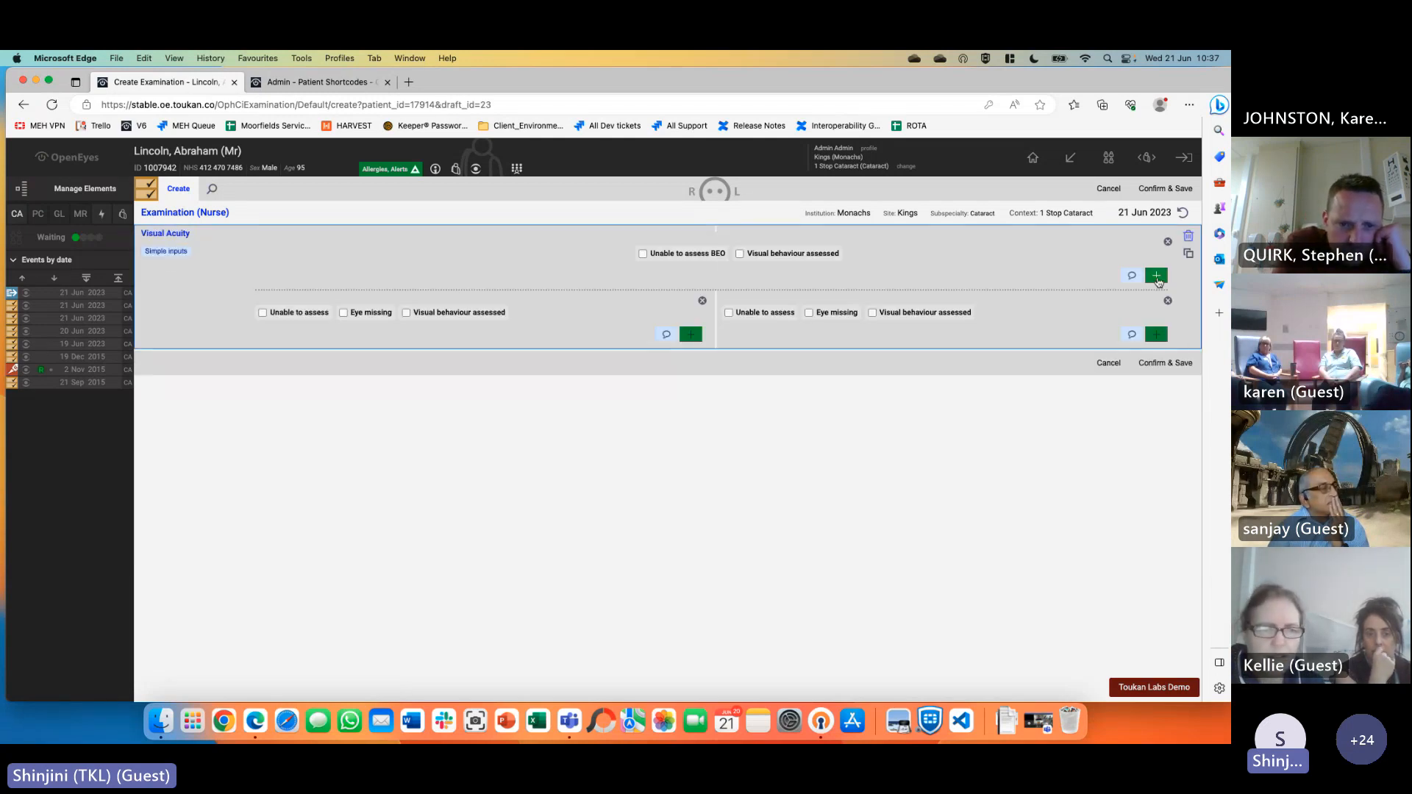
pyautogui.click(1157, 277)
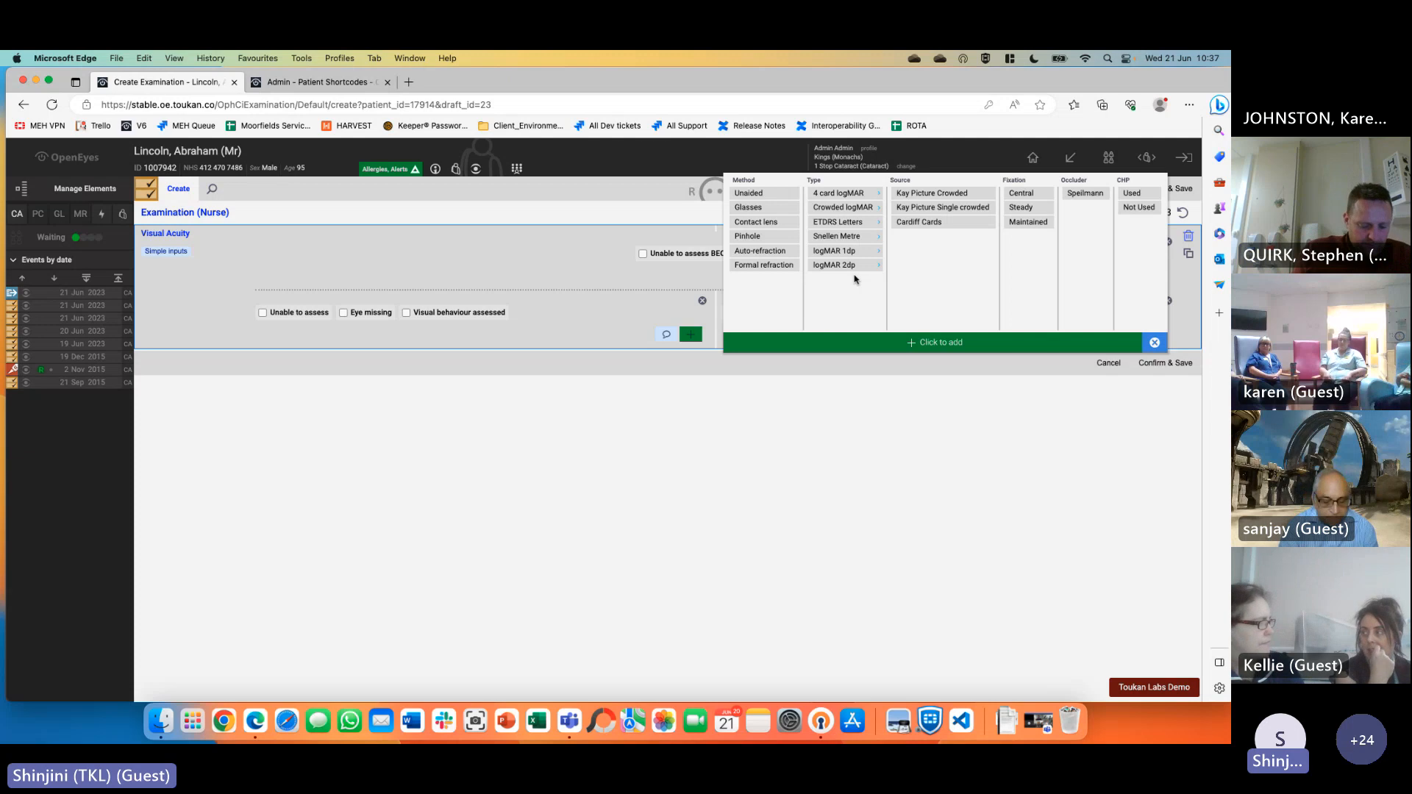
pyautogui.click(1154, 343)
pyautogui.click(174, 252)
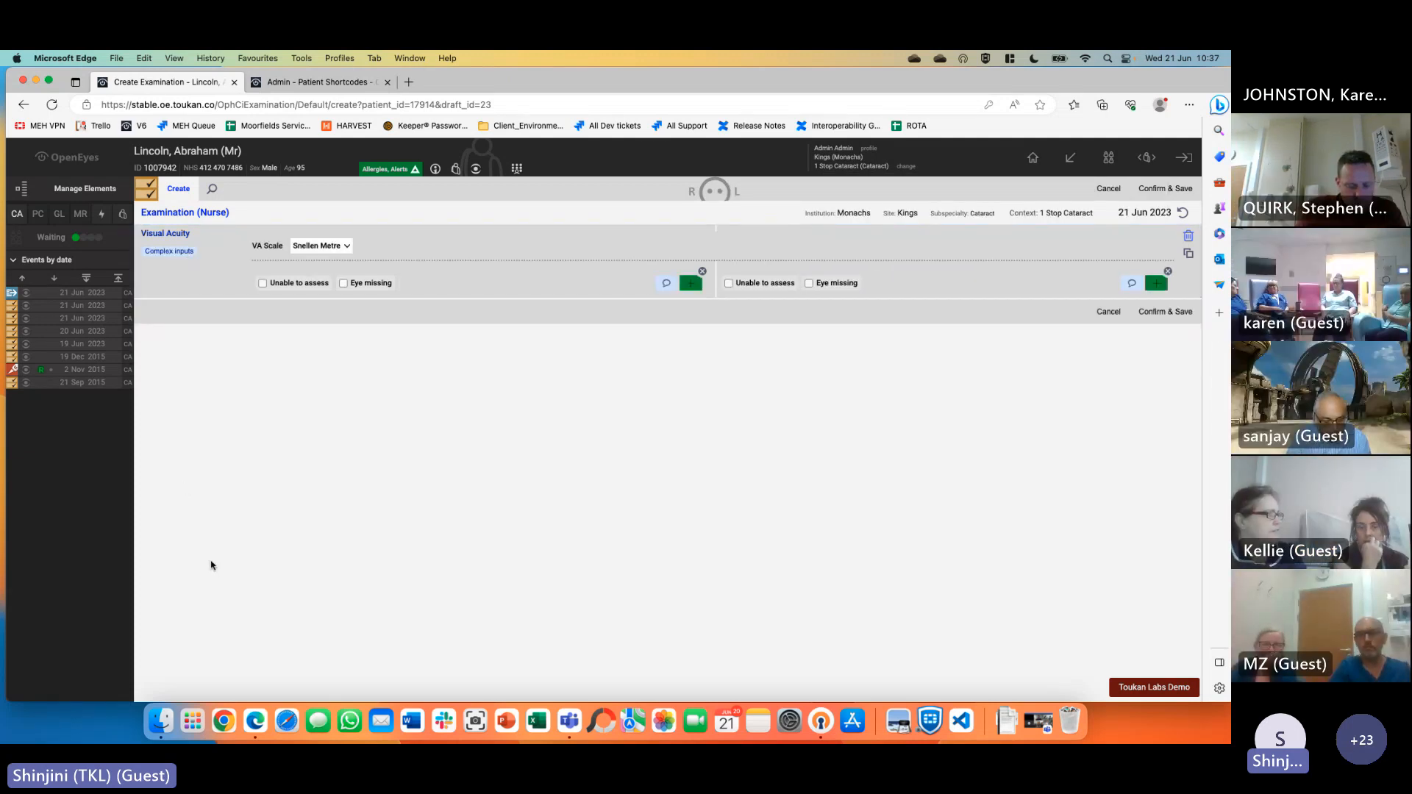
# Reselect logMAR 1dp, check the other eye's reading picker, then cancel the examination
pyautogui.click(336, 248)
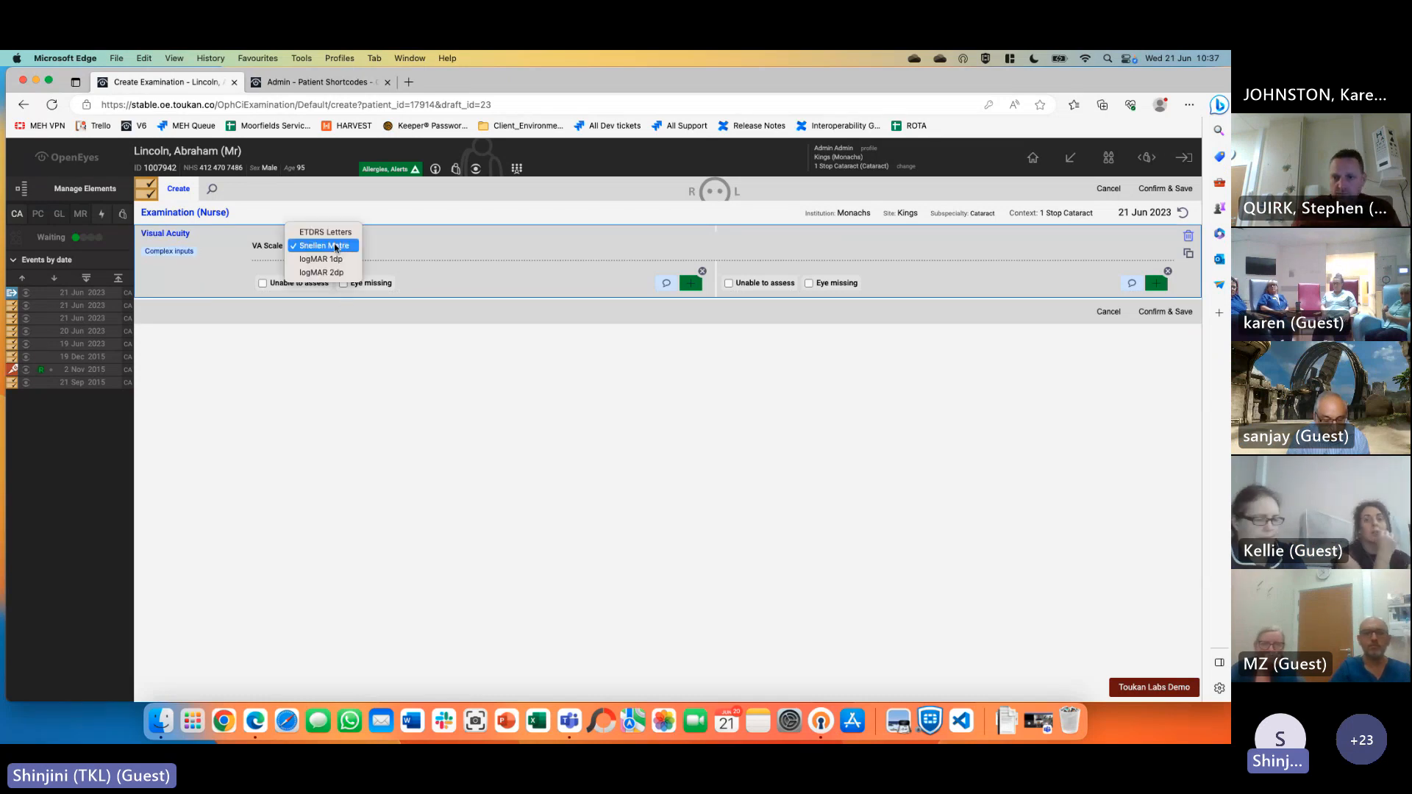
pyautogui.click(325, 265)
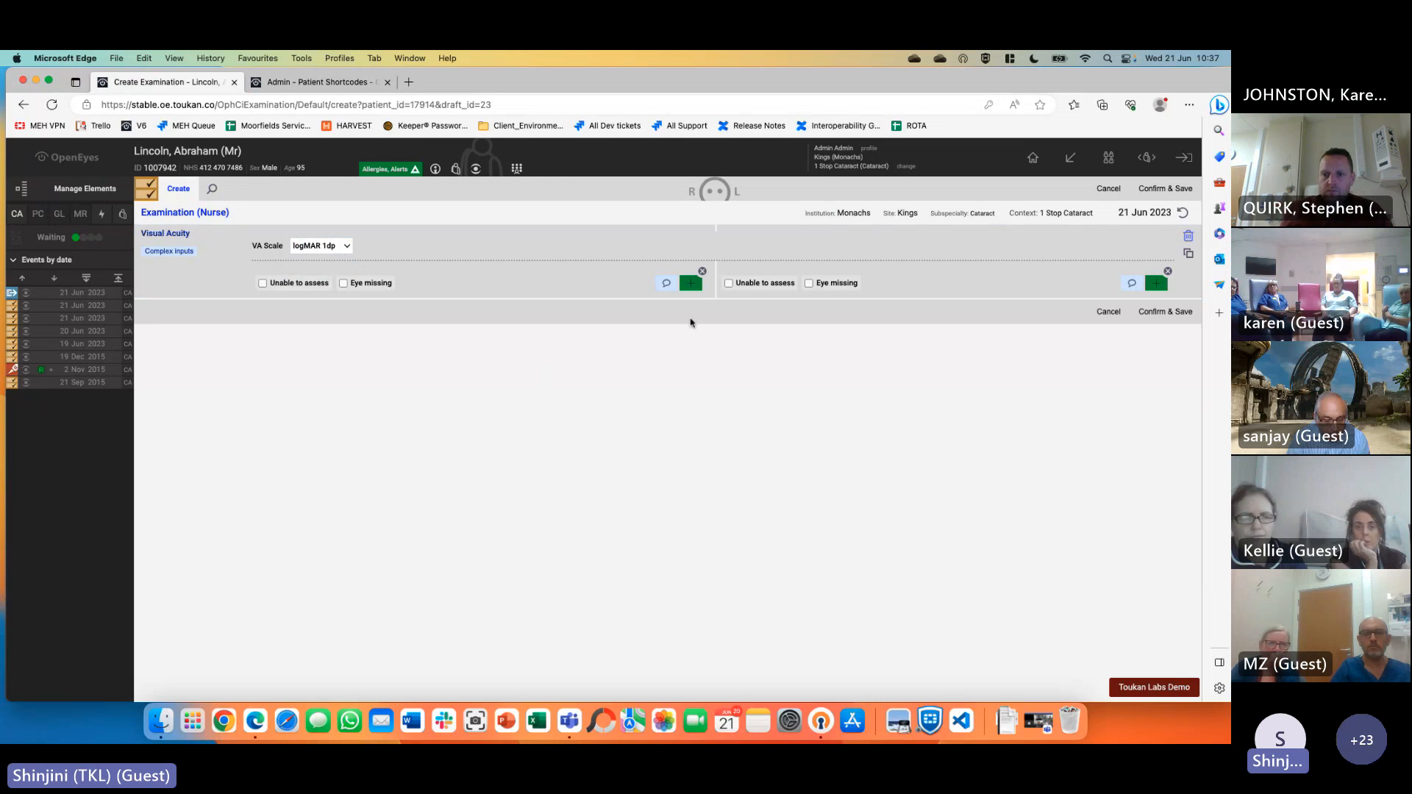
pyautogui.click(691, 283)
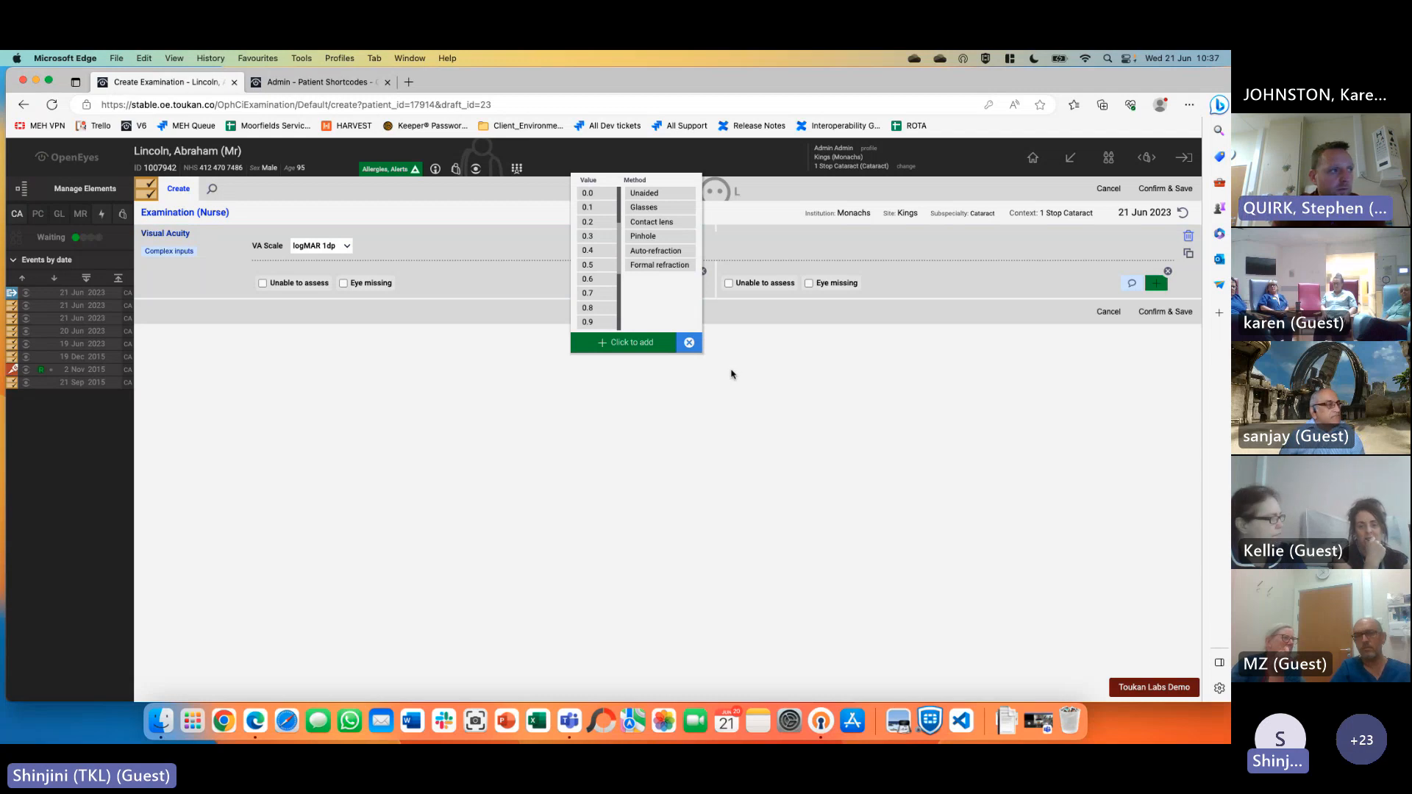
pyautogui.click(689, 344)
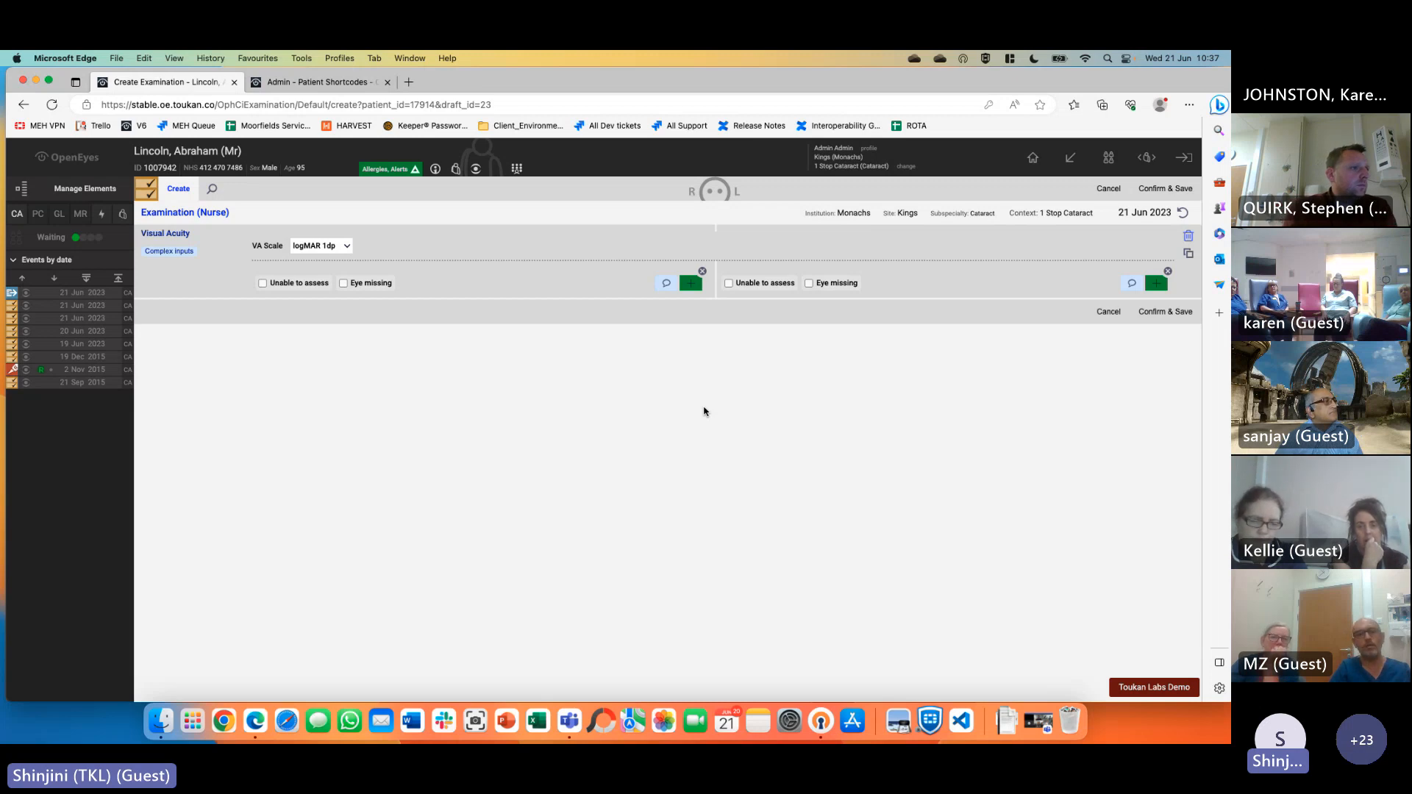
pyautogui.click(1108, 188)
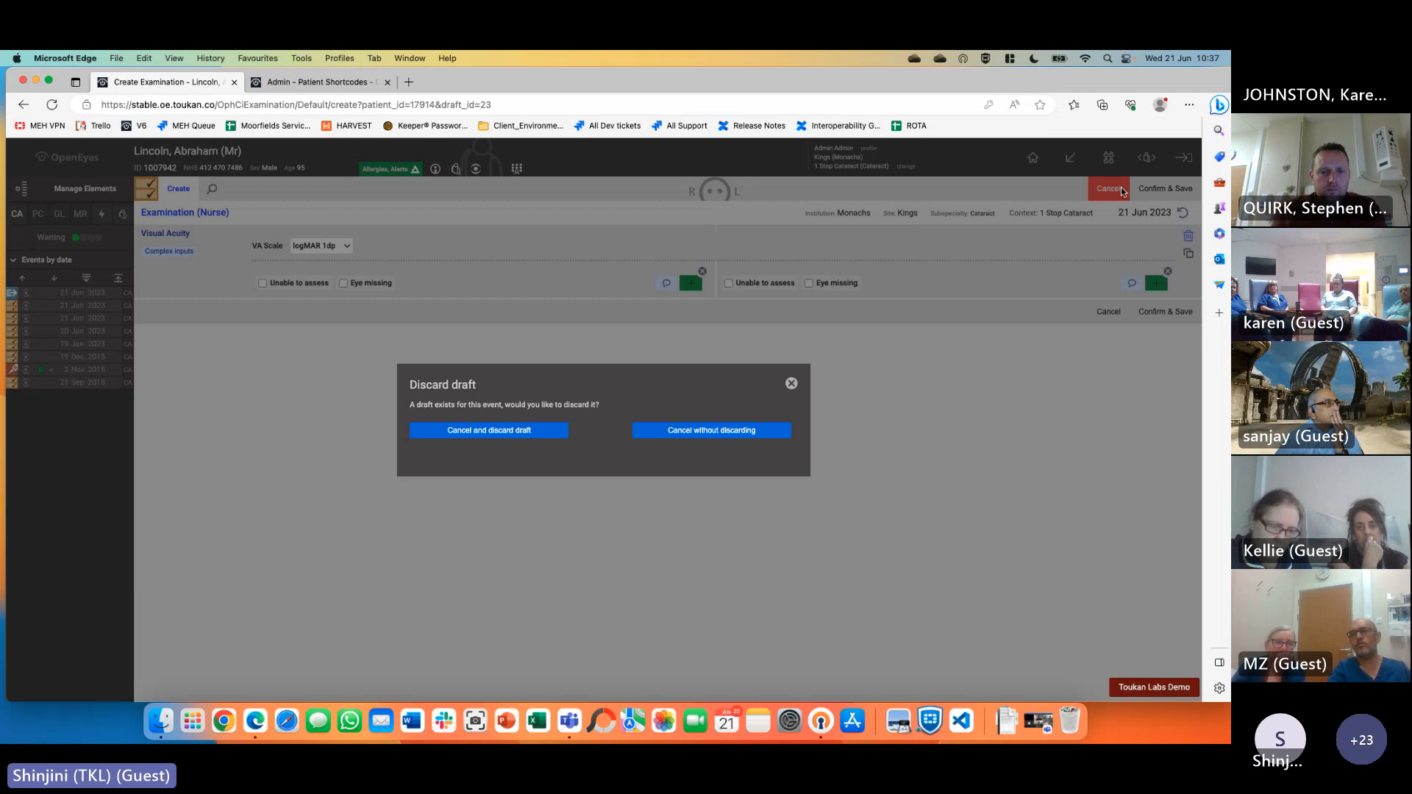
# Discard the examination draft and bring up the 'Add a new Cataract event' dialog from the patient overview
pyautogui.click(493, 435)
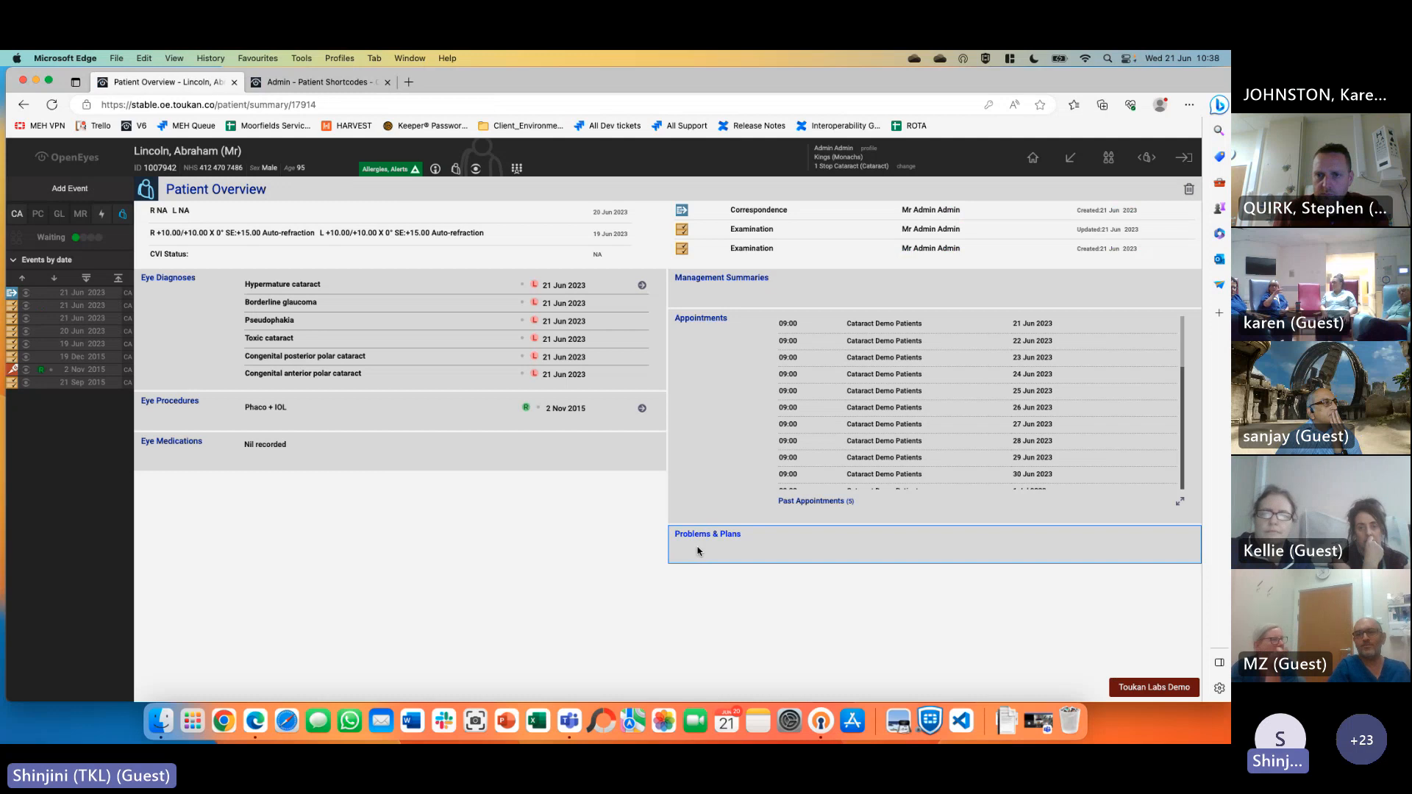
pyautogui.click(93, 190)
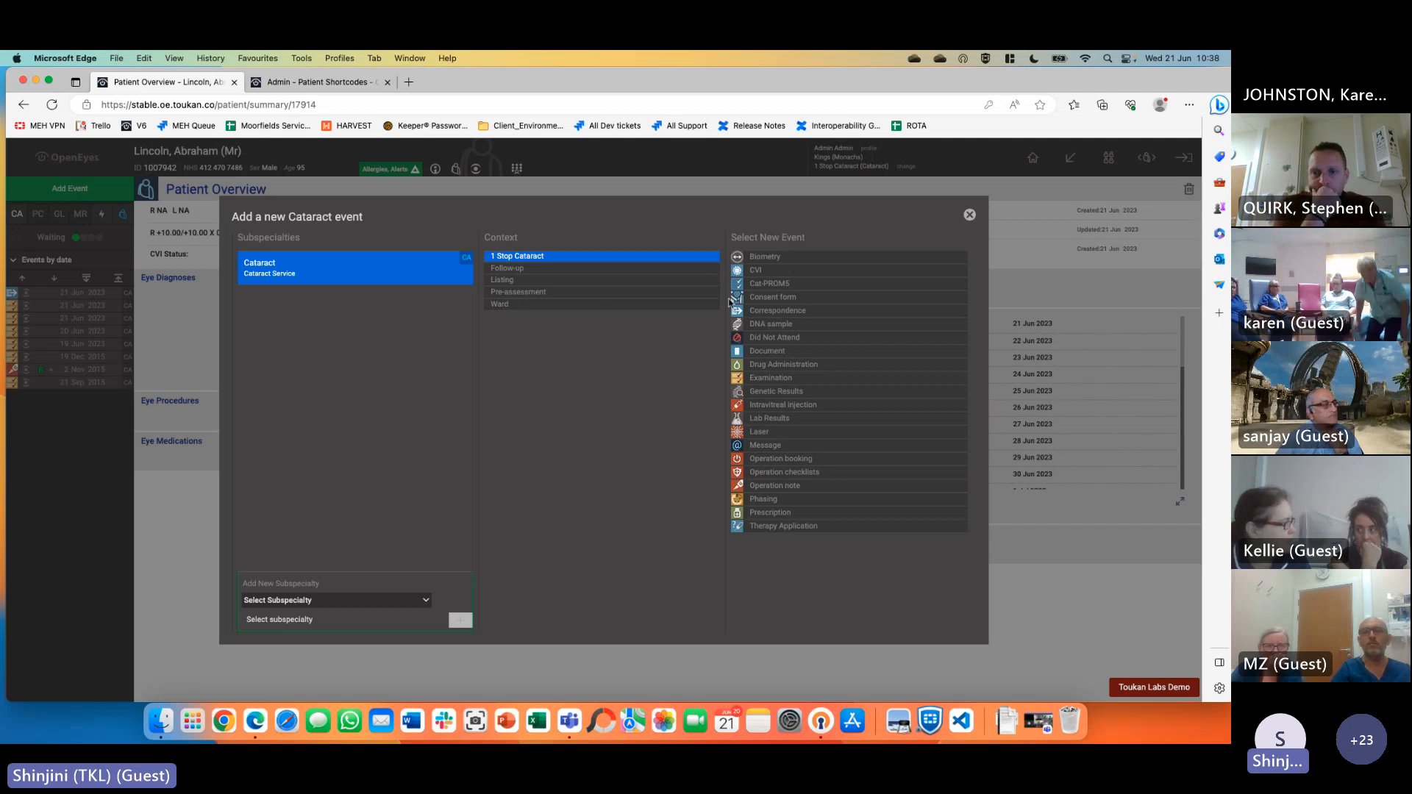
# Start an Operation booking for the left Hypermature cataract and add Anterior capsulotomy (30 mins)
pyautogui.click(781, 458)
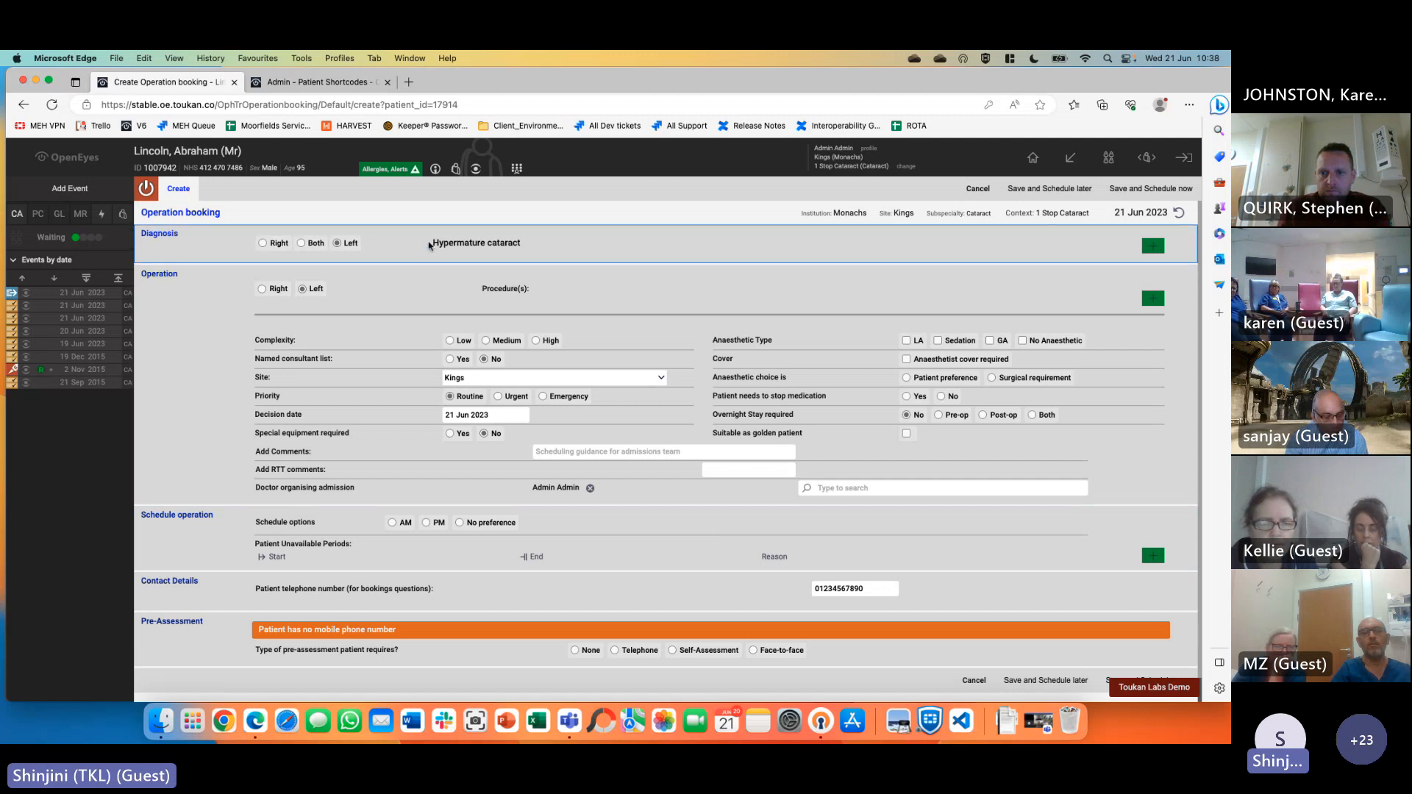
pyautogui.moveTo(432, 243); pyautogui.dragTo(530, 244)
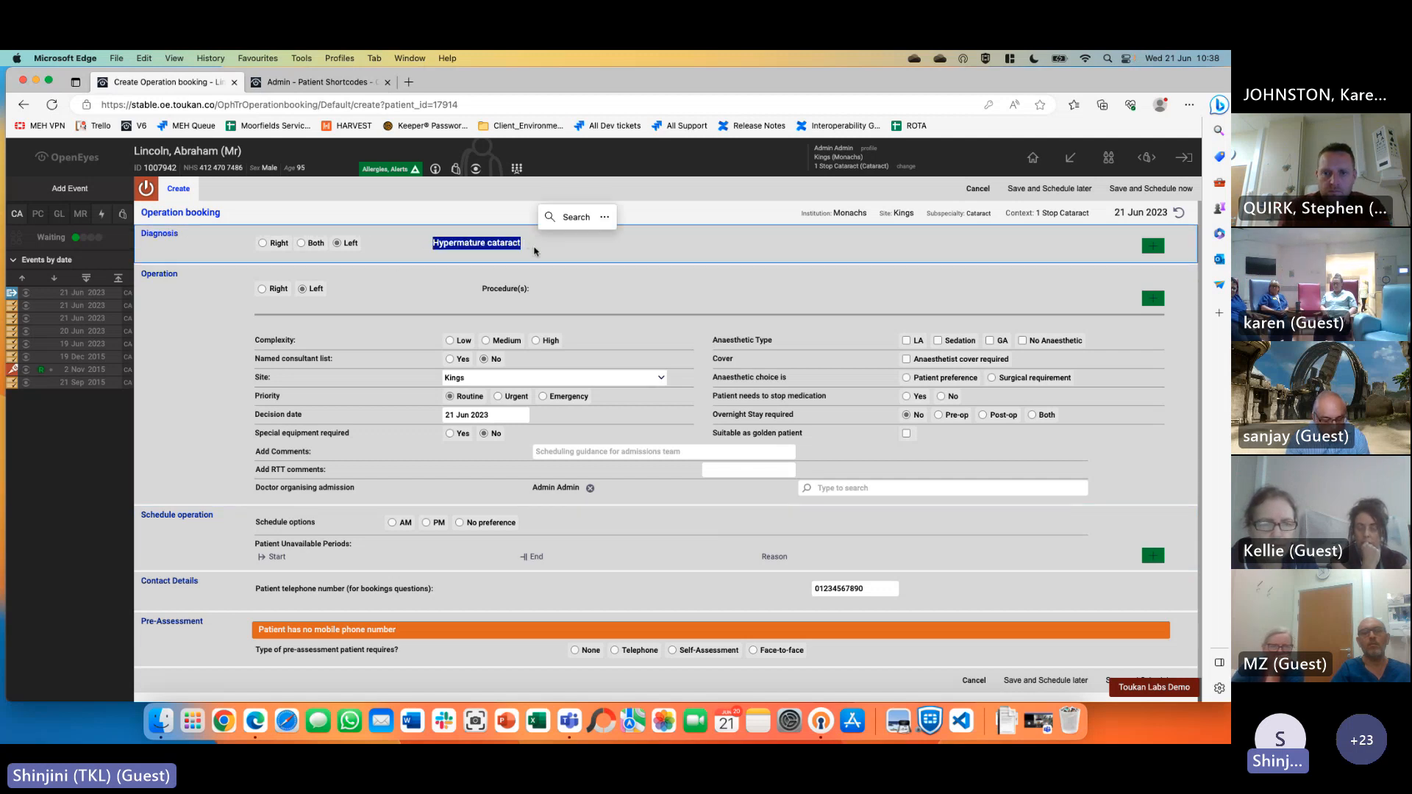
pyautogui.click(551, 247)
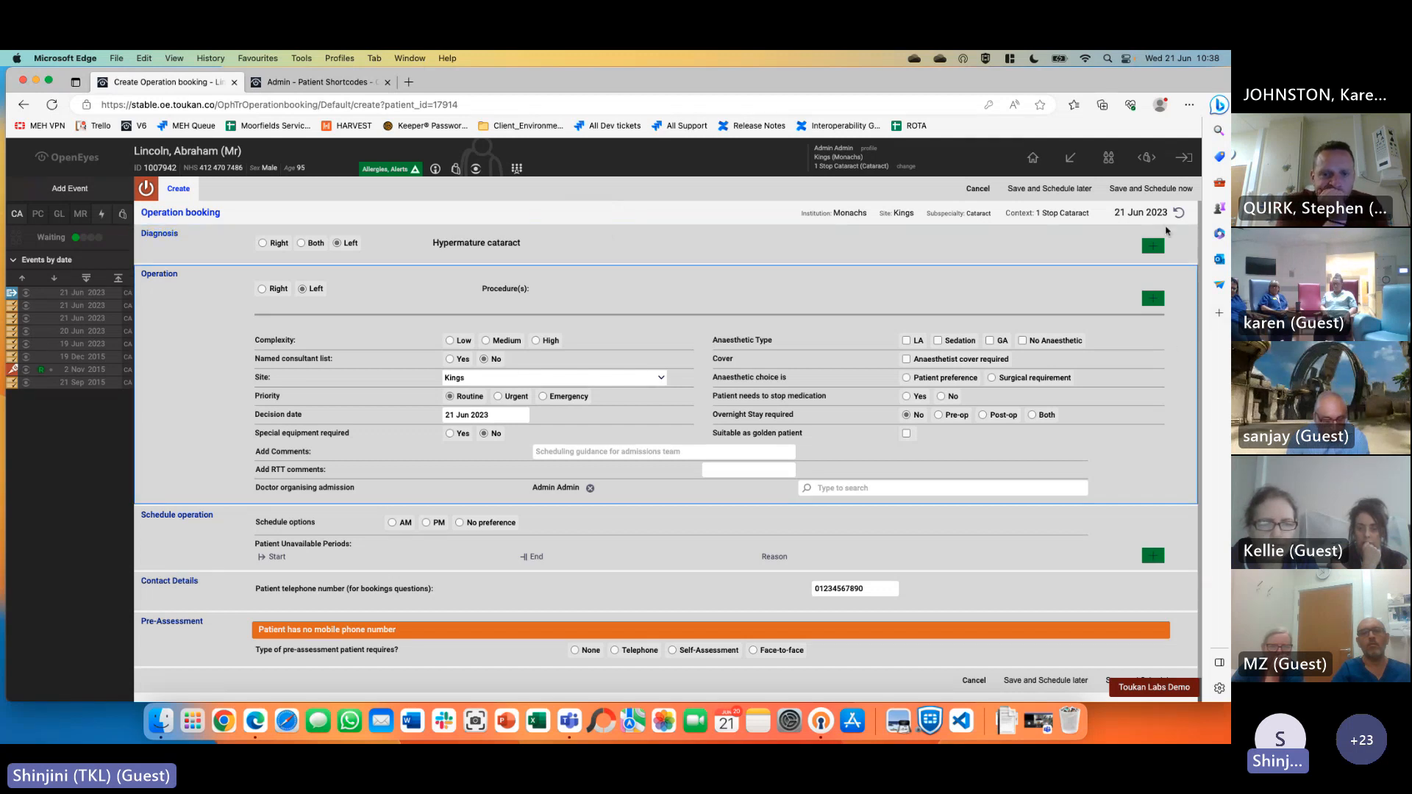
pyautogui.click(1152, 299)
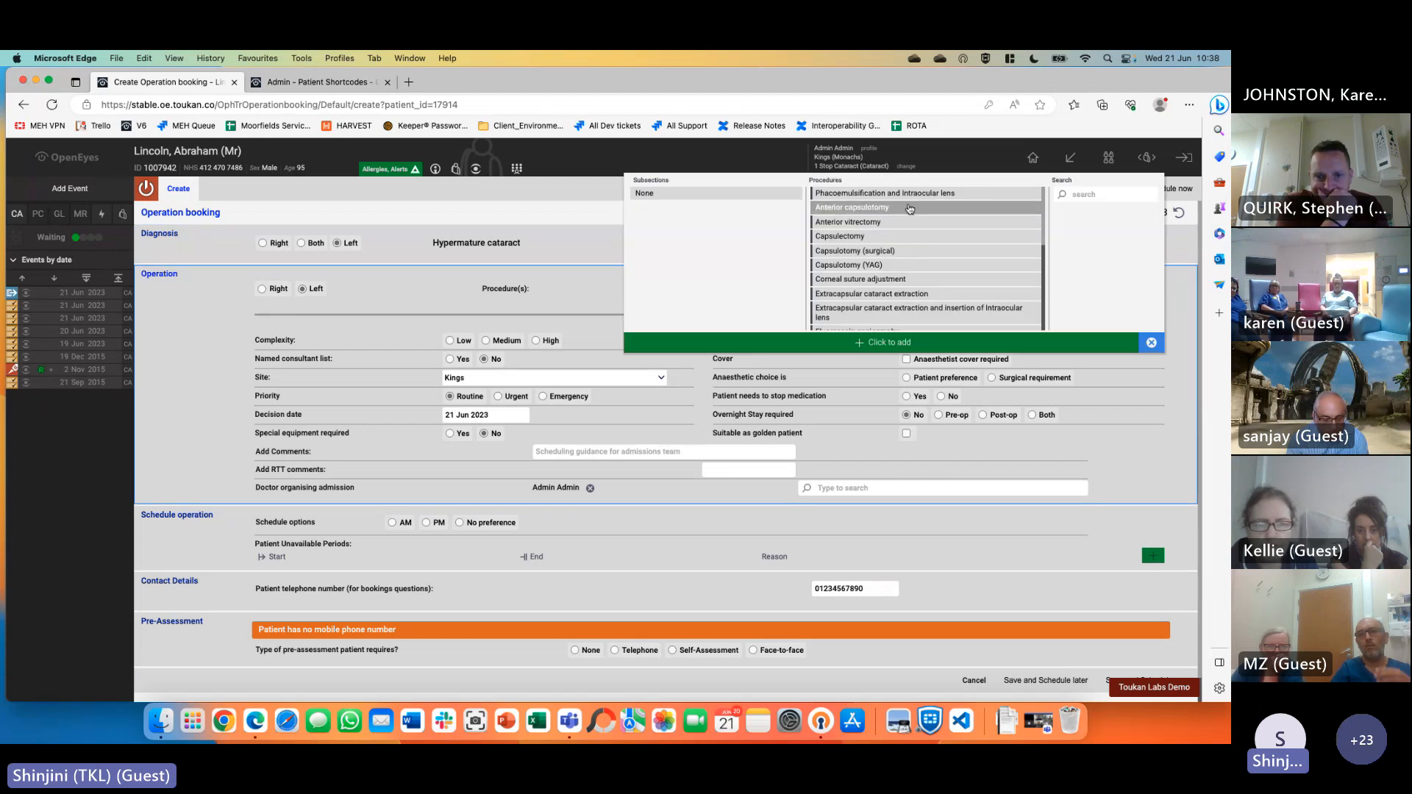
pyautogui.click(883, 208)
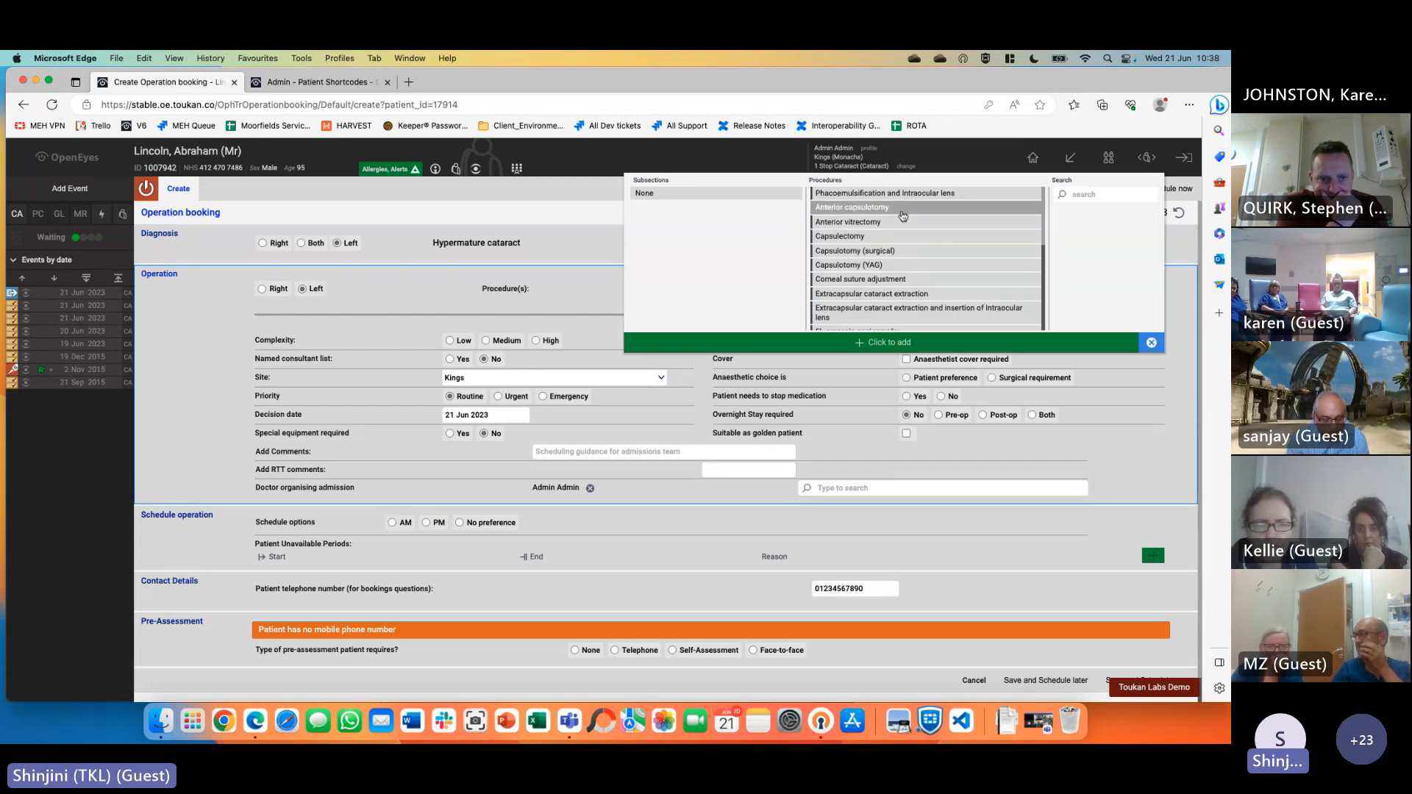
pyautogui.click(879, 343)
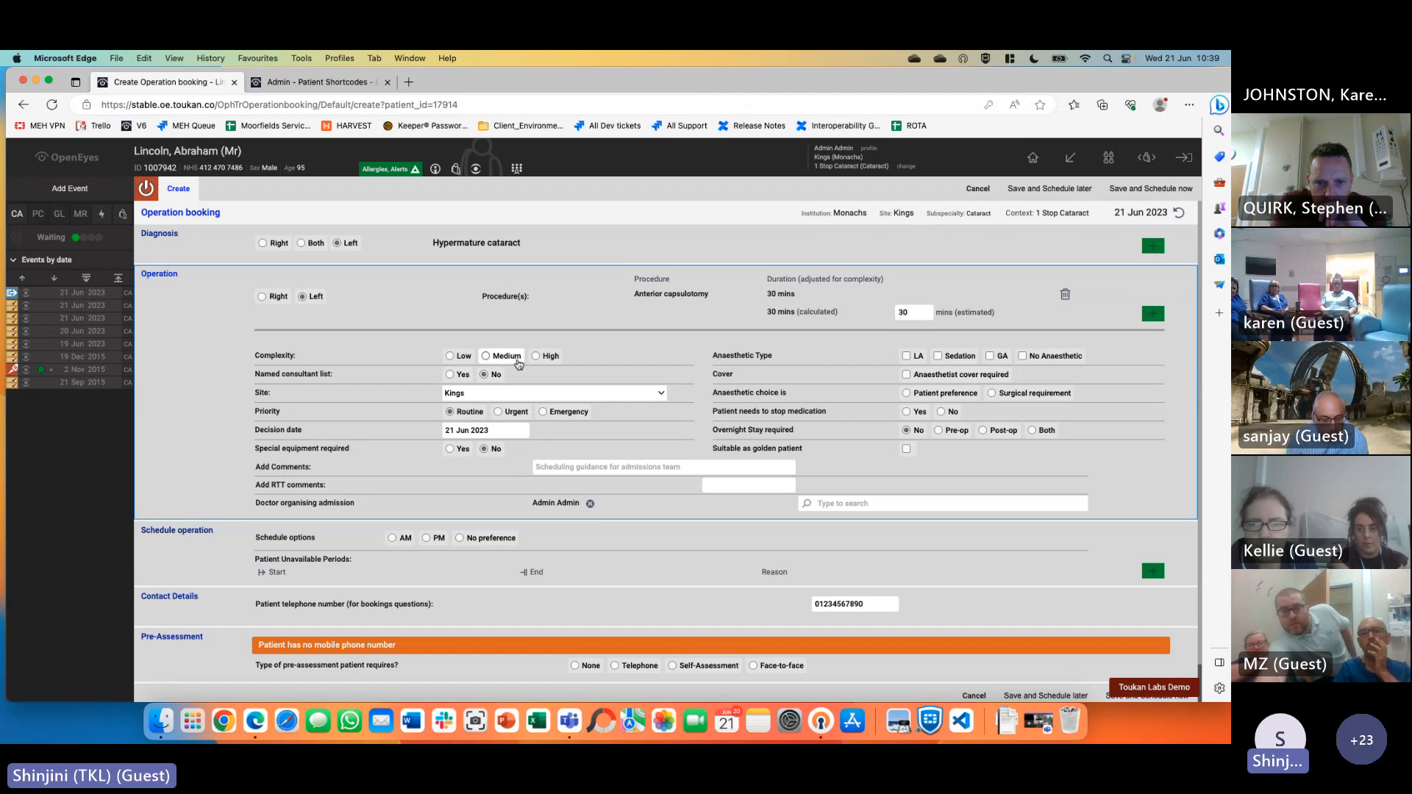
# Set the booking to High complexity, LA anaesthetic by patient preference, and no medication stop
pyautogui.click(545, 356)
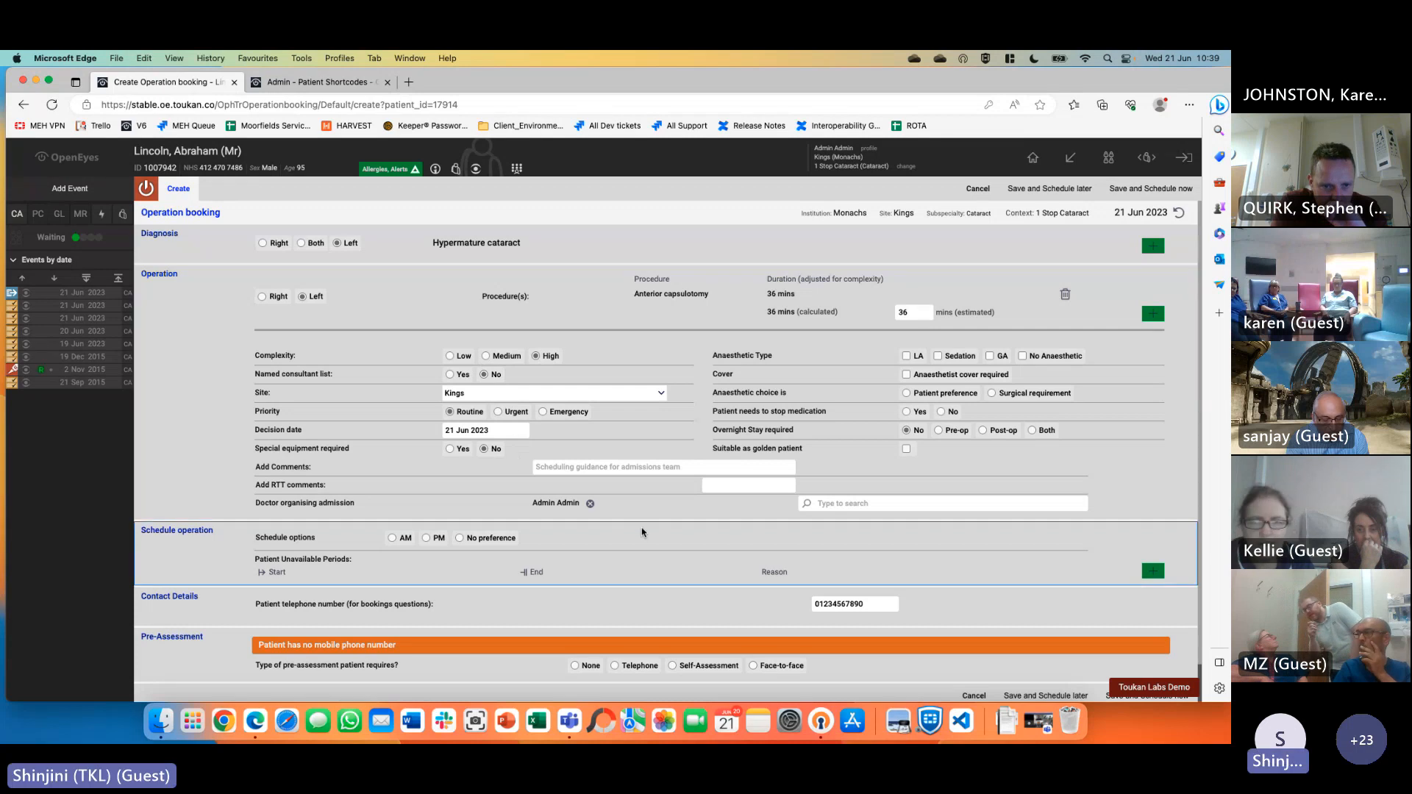
pyautogui.click(907, 356)
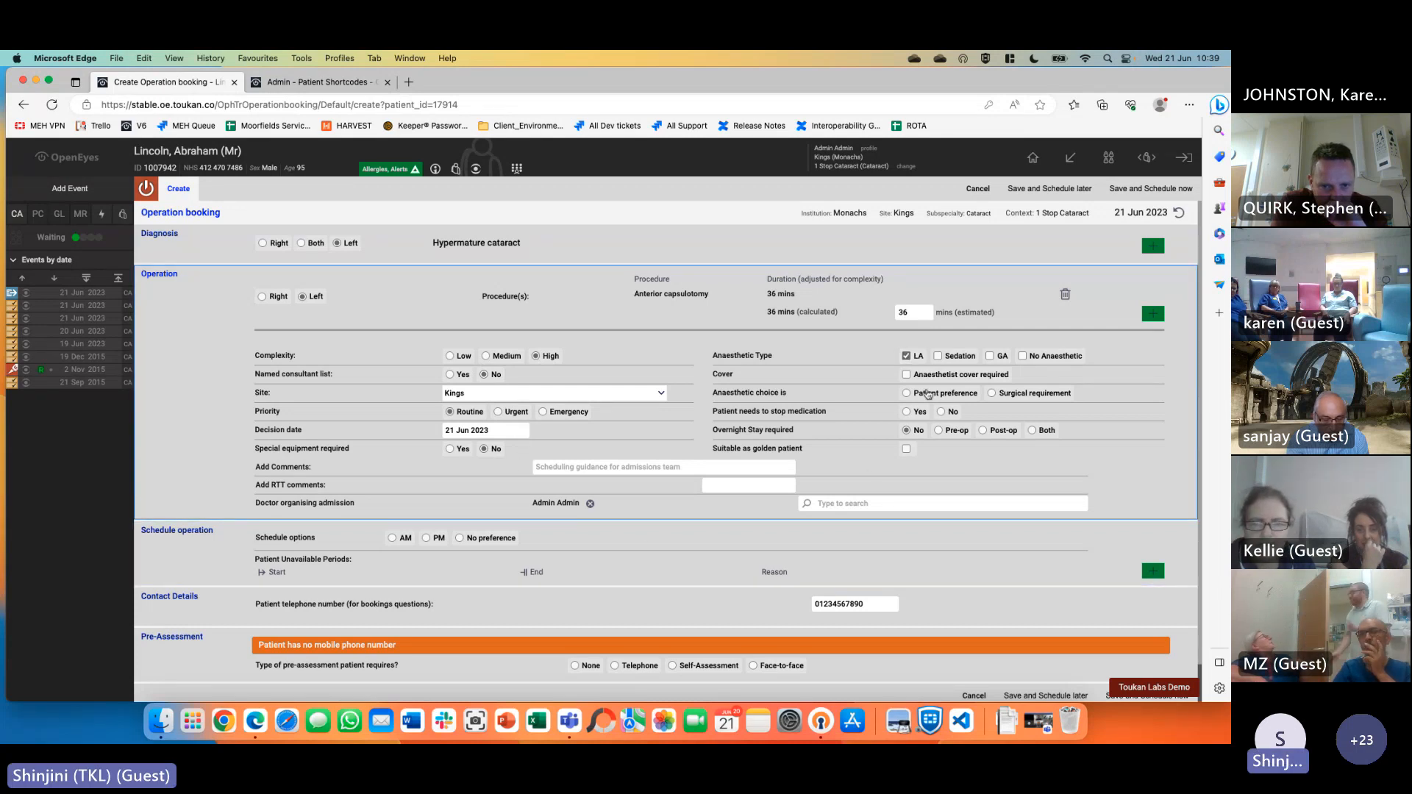
pyautogui.click(935, 398)
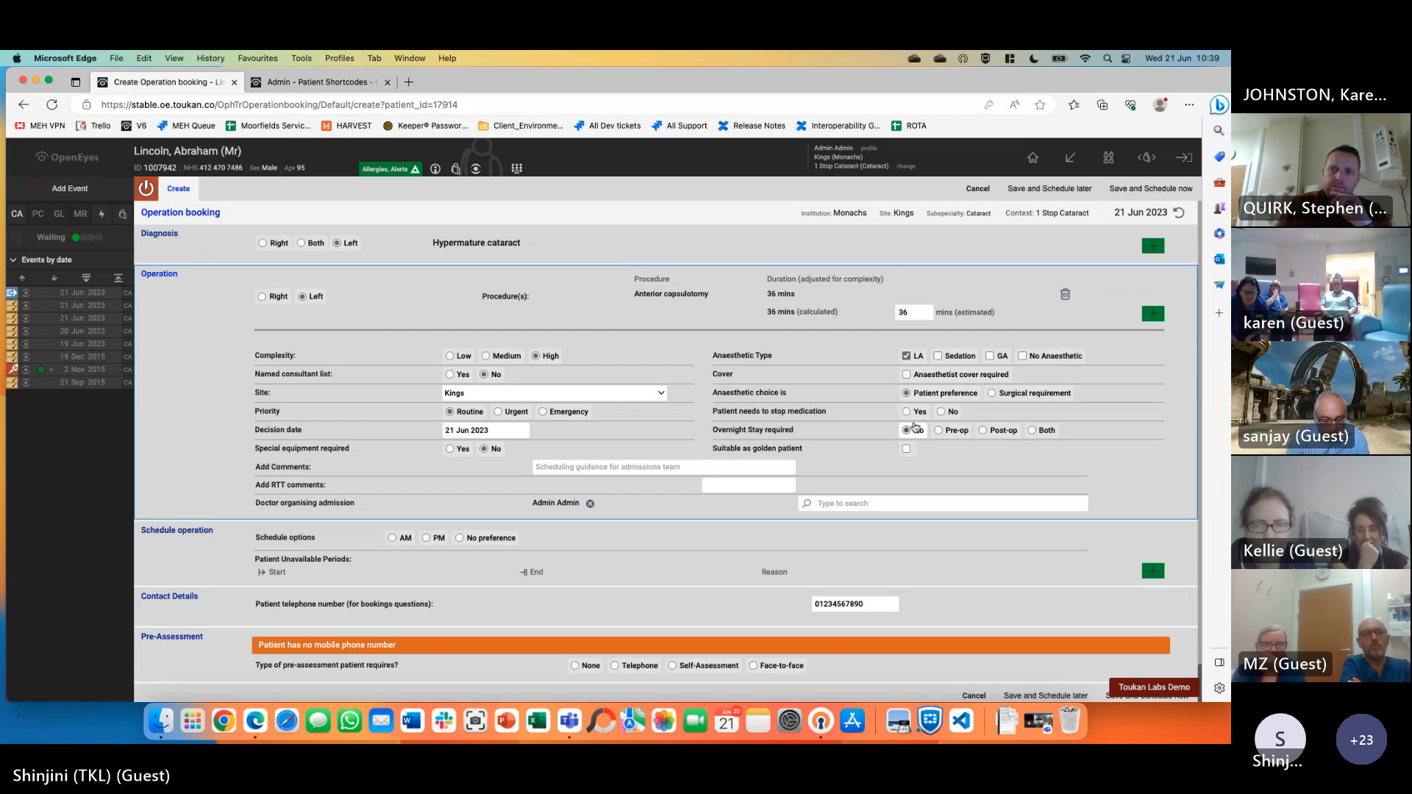
pyautogui.click(942, 412)
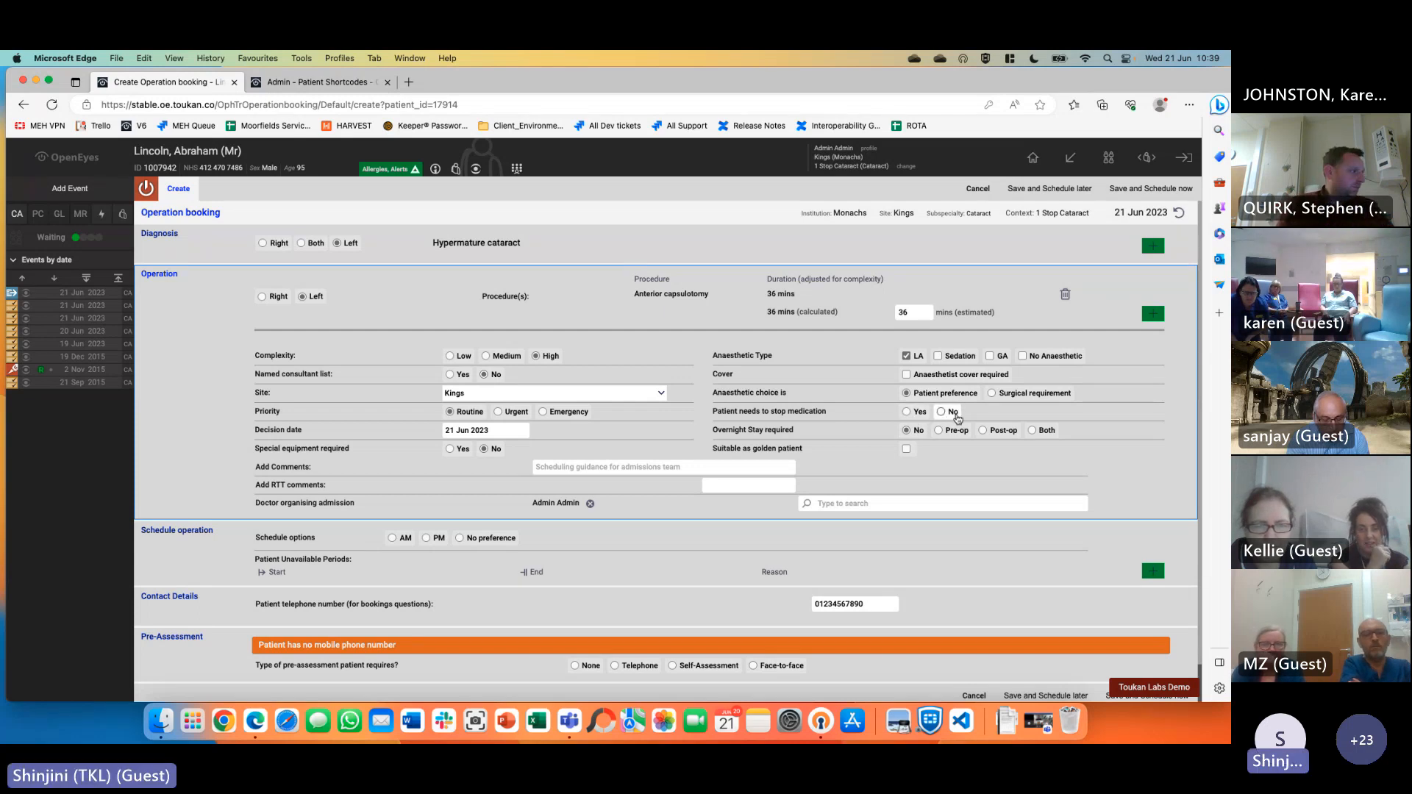
# Add the 'please put' comment, choose No preference and pre-assessment None, and save to schedule later
pyautogui.click(693, 468)
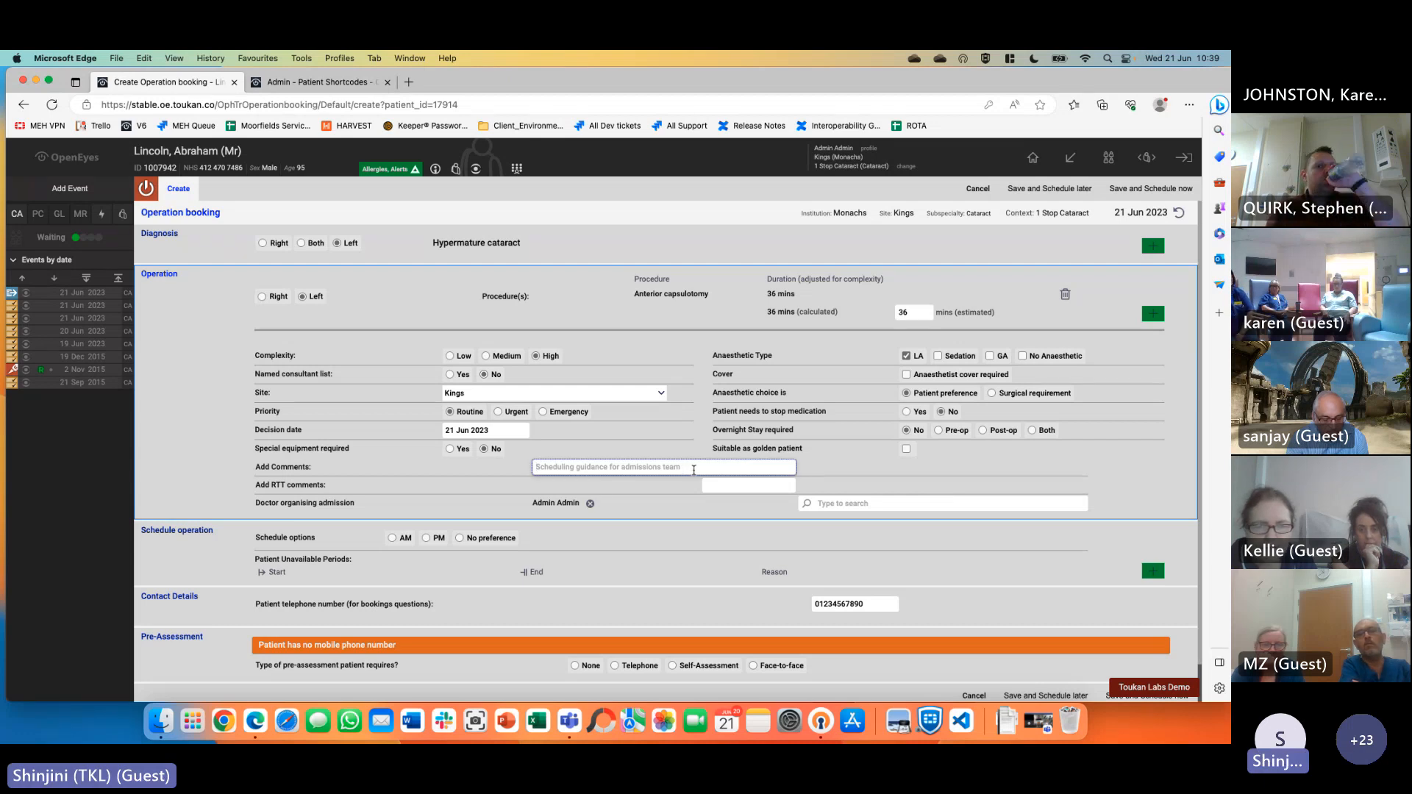
pyautogui.write('please ')
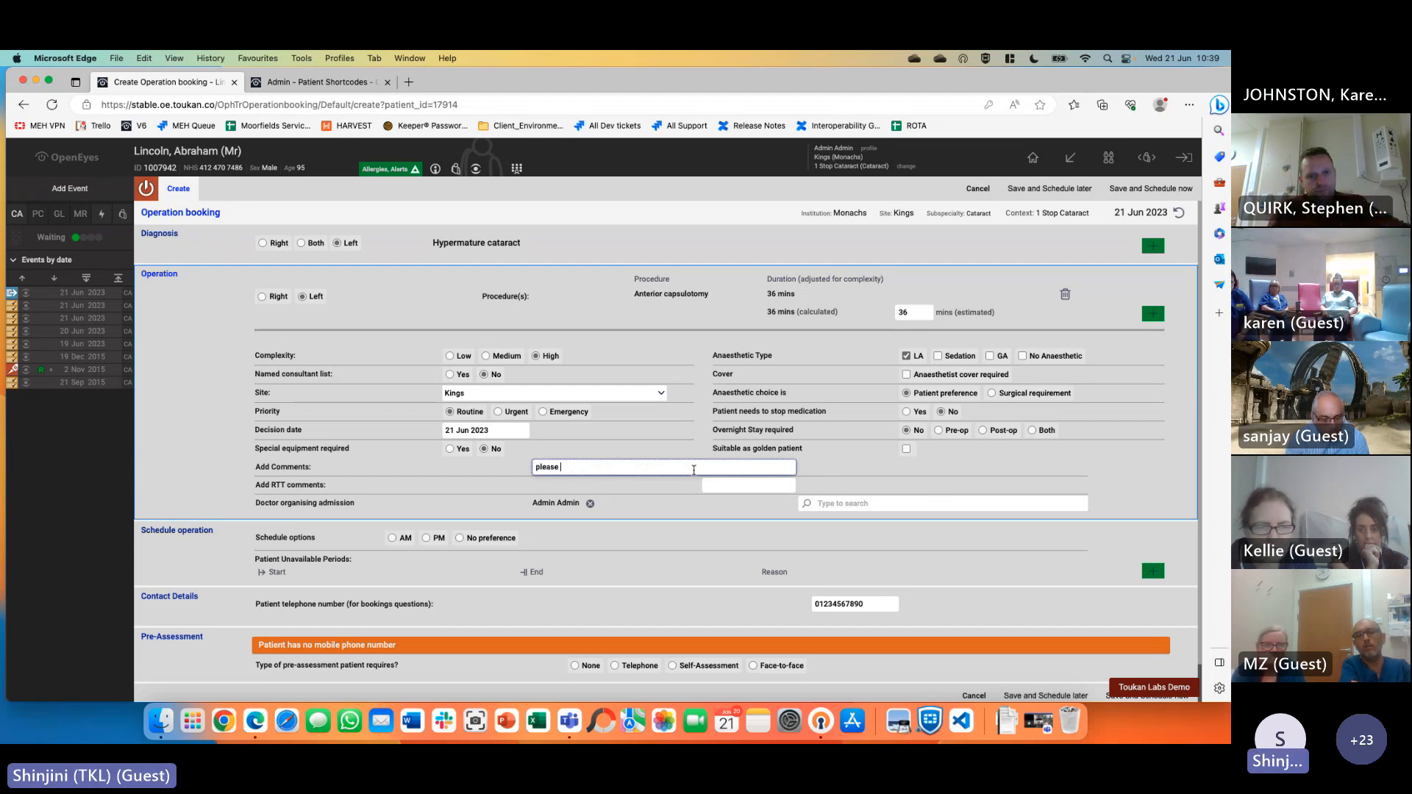
pyautogui.write('put first on list as diabetic')
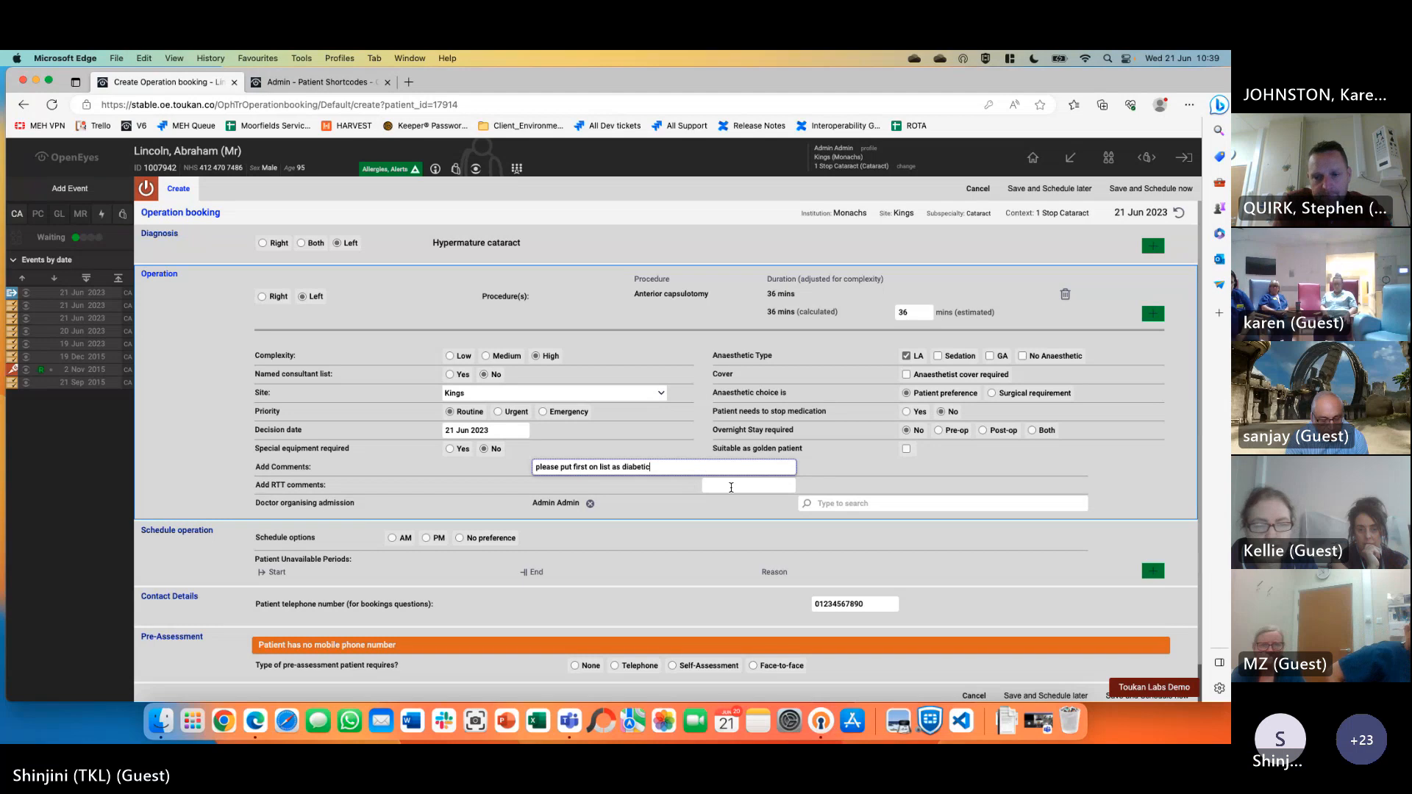
pyautogui.press('Tab')
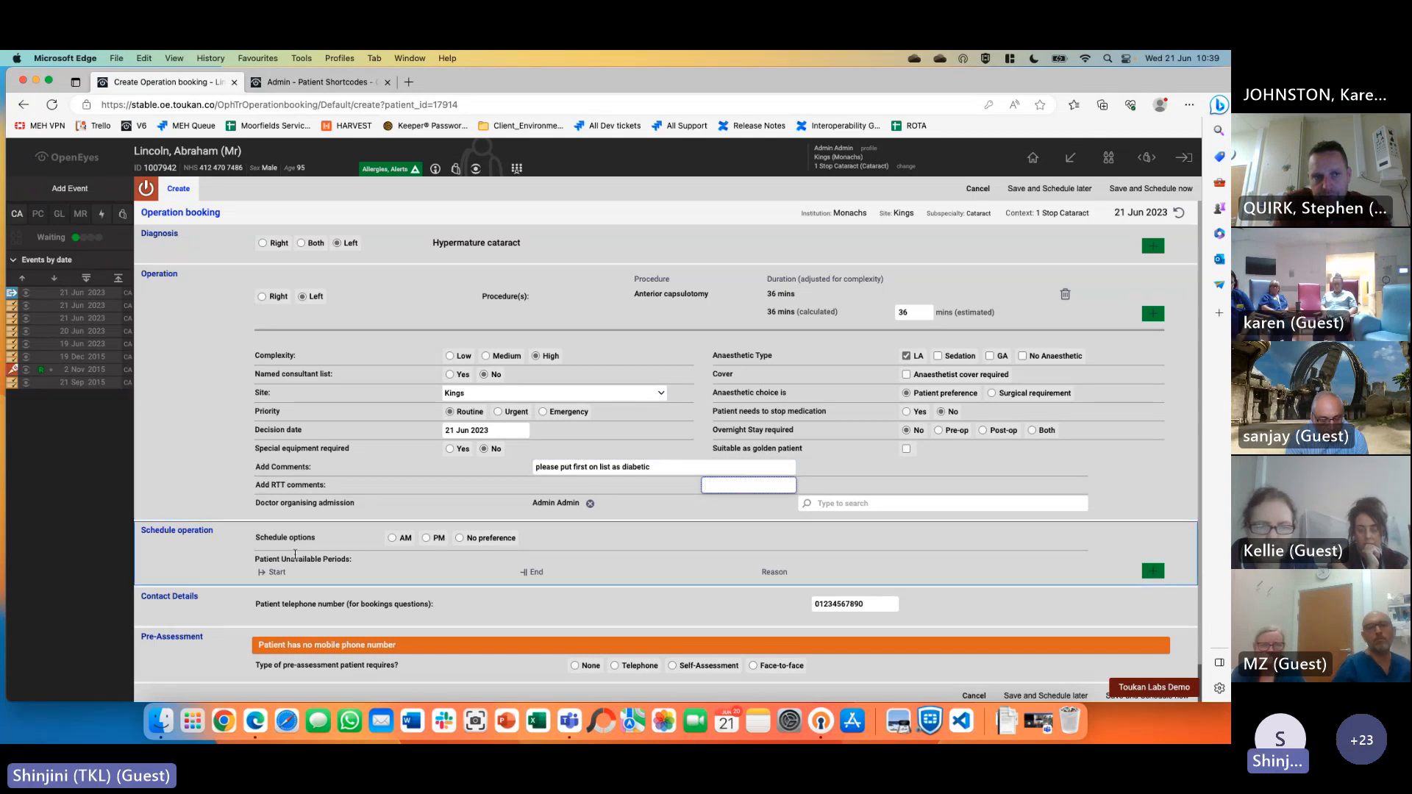
pyautogui.scroll(-2, 442, 523)
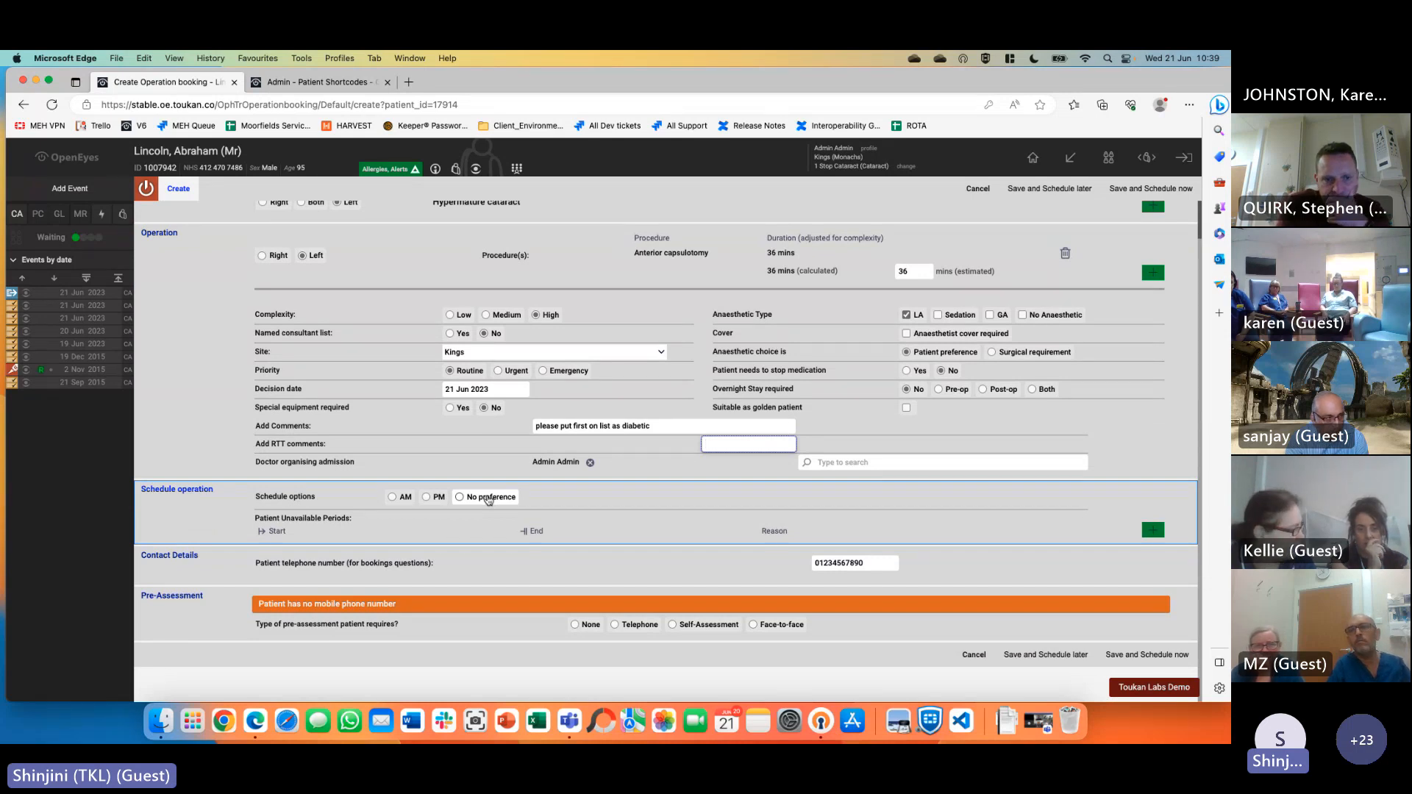
pyautogui.click(488, 499)
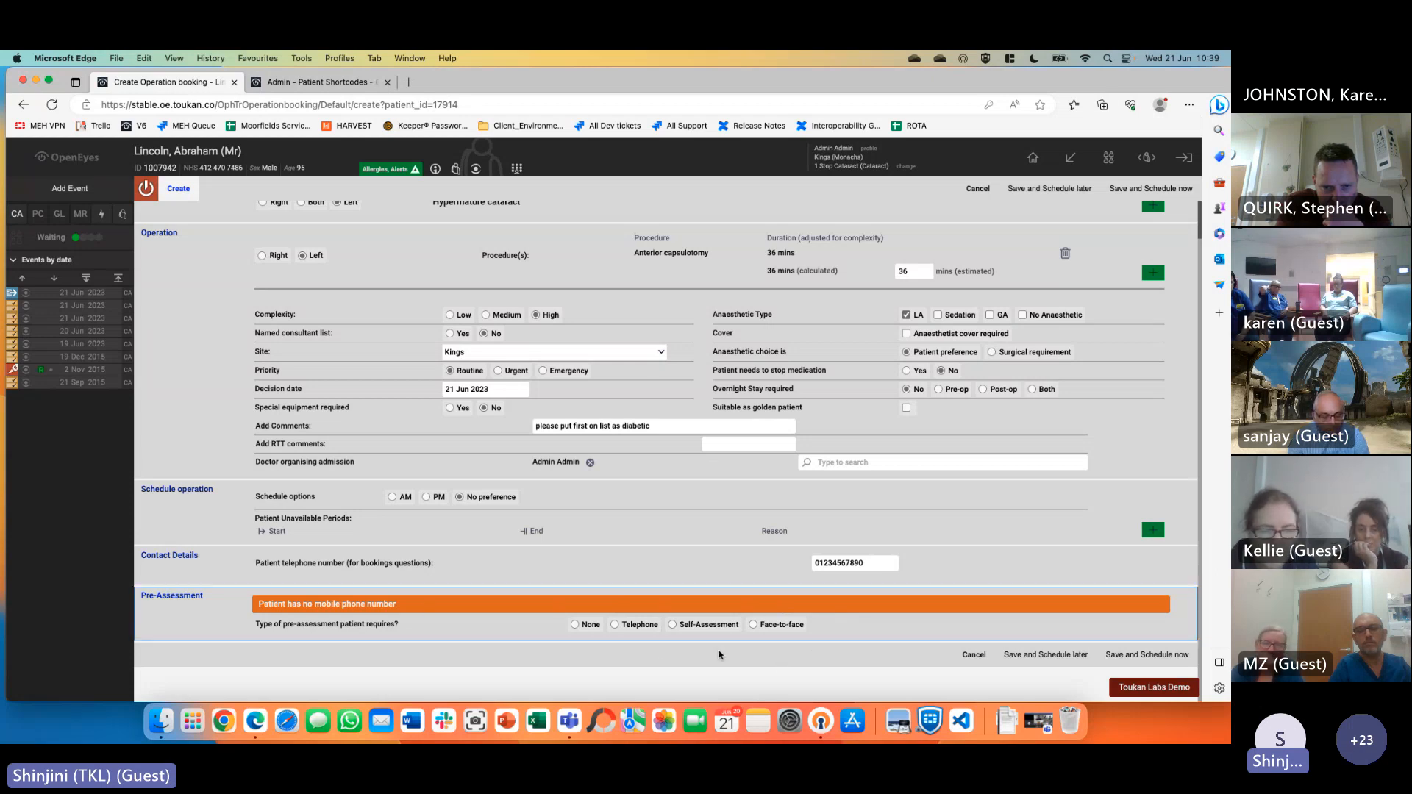
pyautogui.click(591, 631)
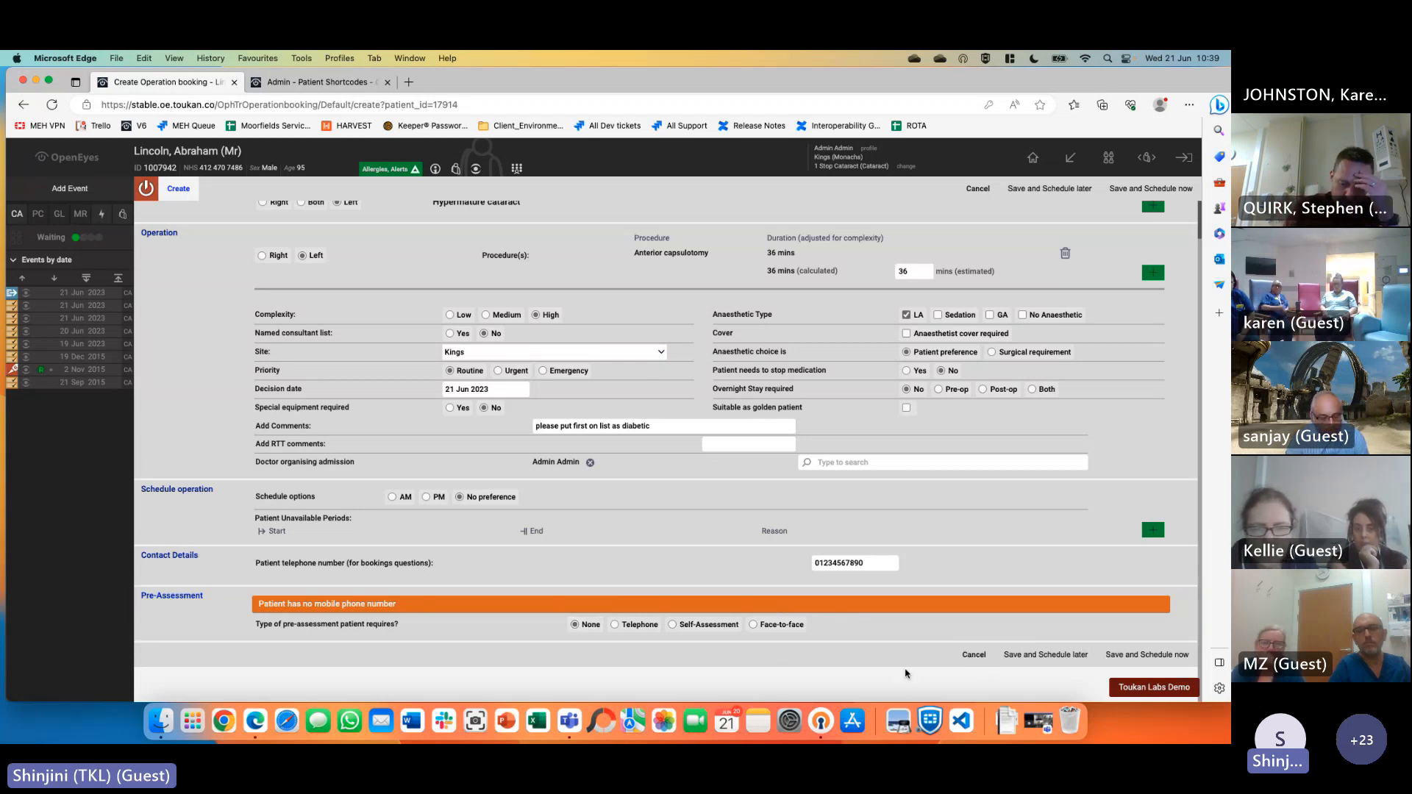
pyautogui.click(1046, 654)
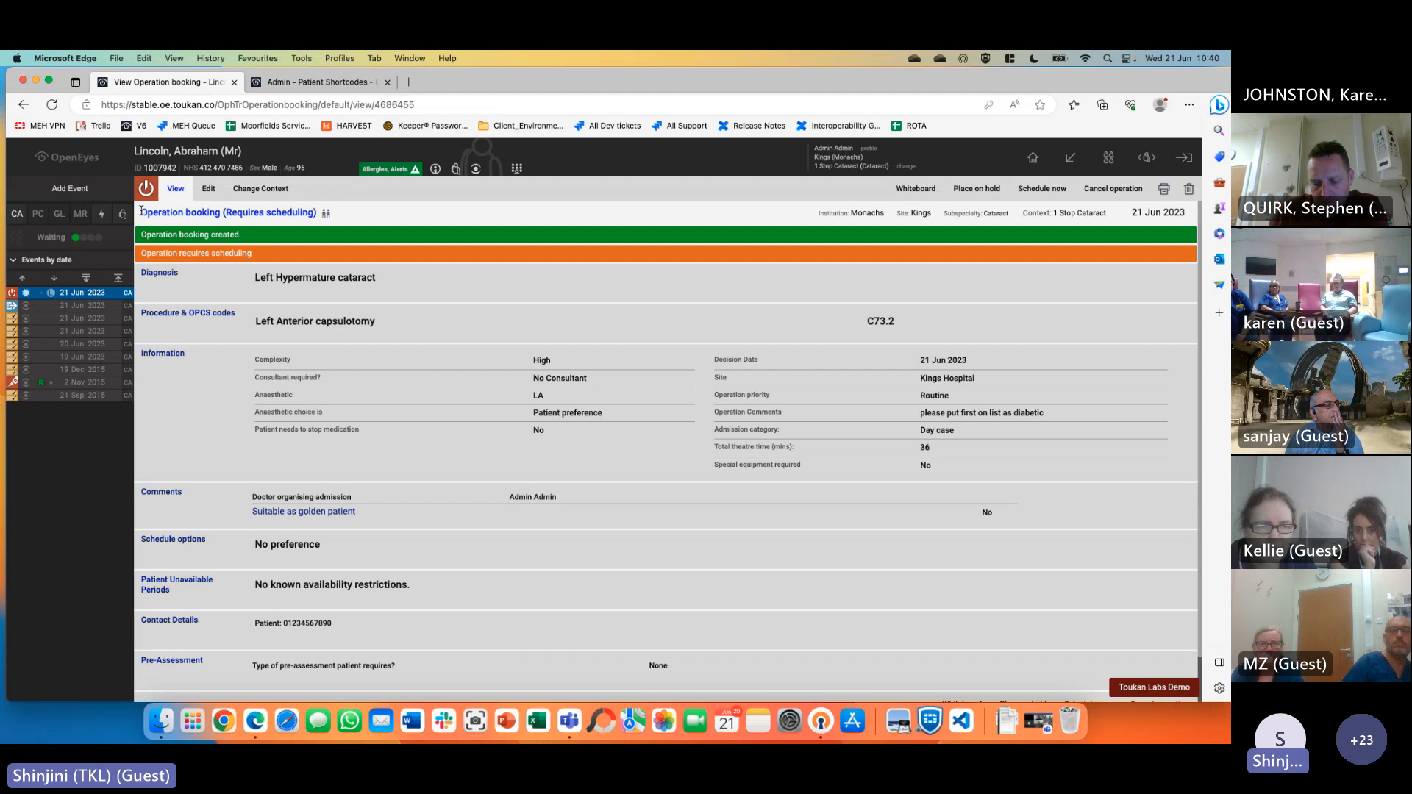
pyautogui.click(1070, 159)
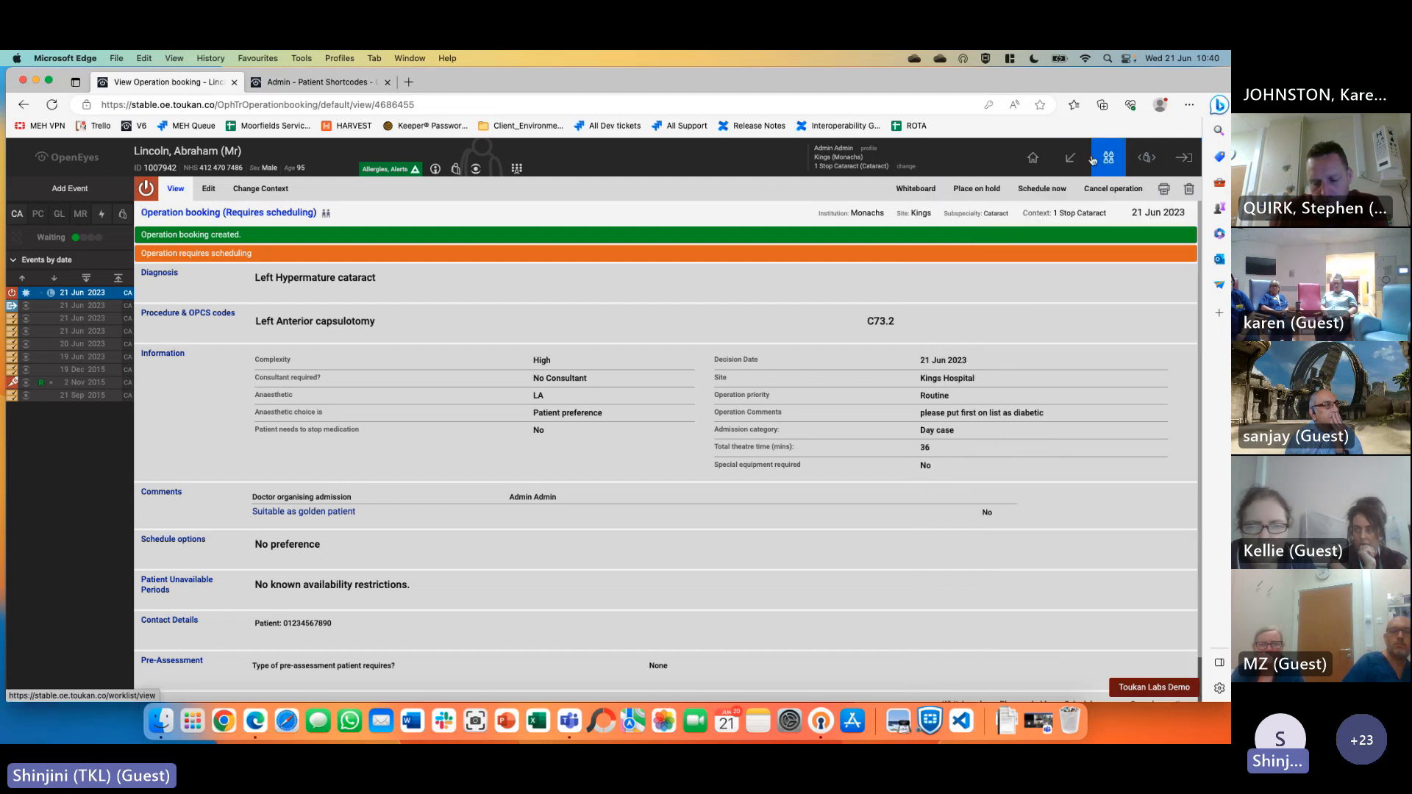
pyautogui.click(1015, 402)
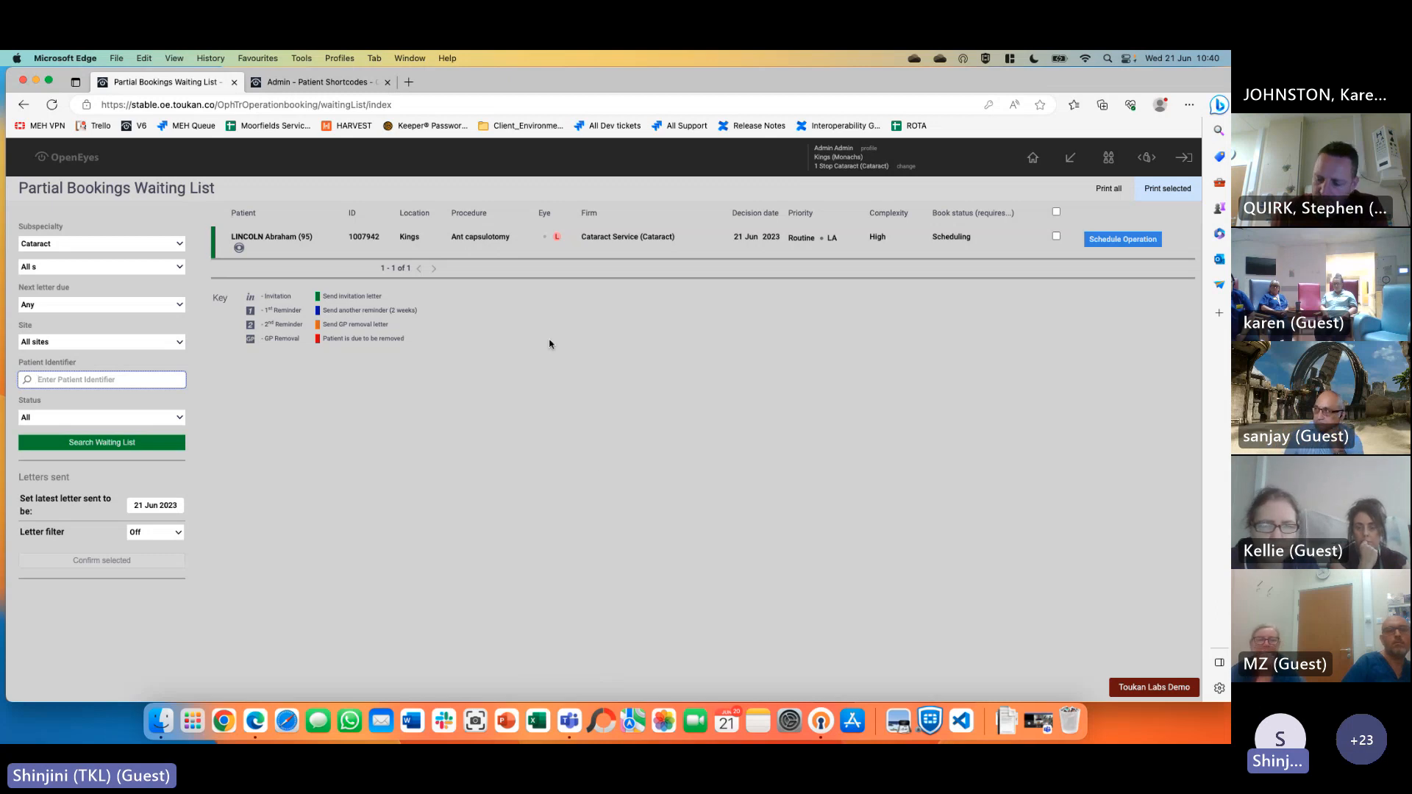
pyautogui.moveTo(237, 253)
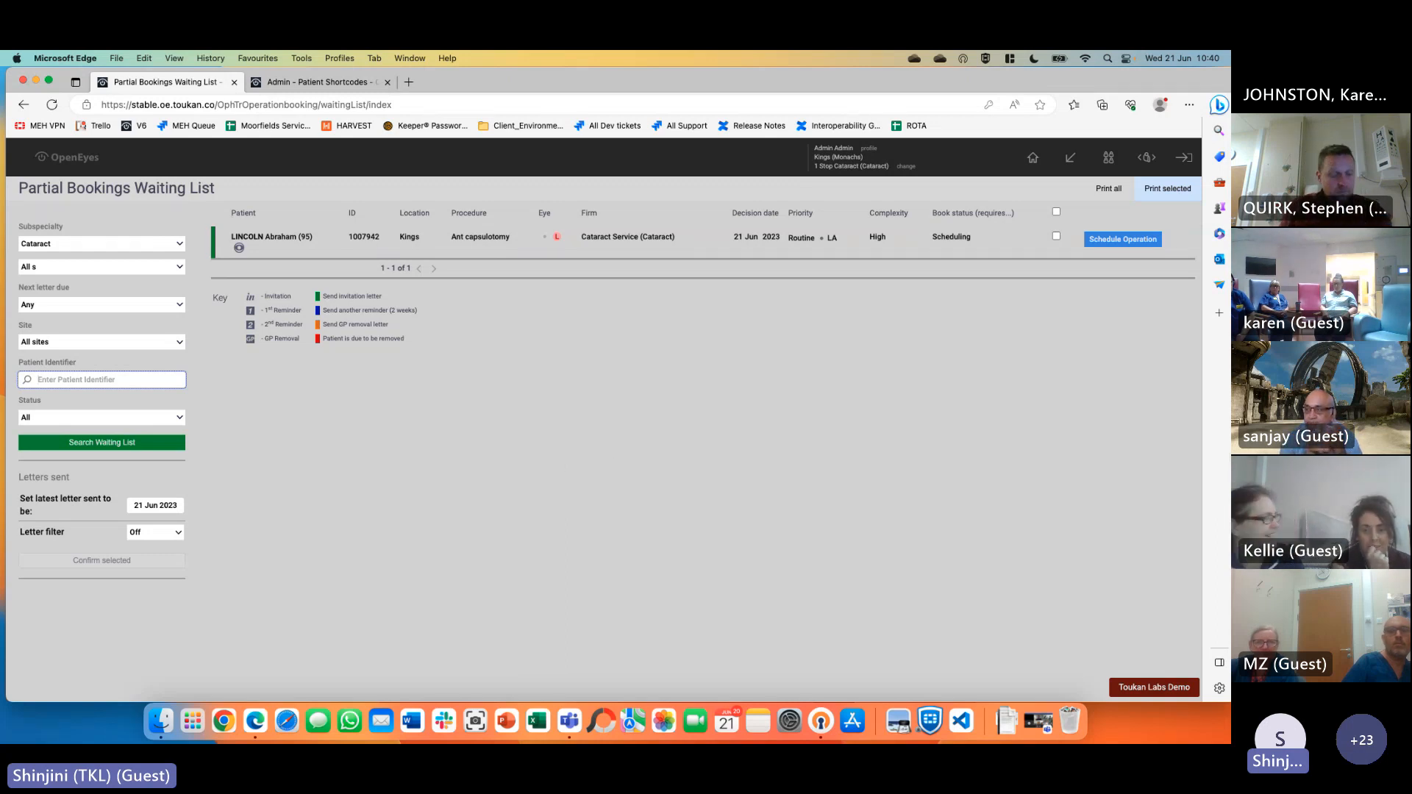
# Schedule the anterior capsulotomy into the 21 June Emergency List, Emergency Theatre 1, and confirm the slot
pyautogui.click(1122, 240)
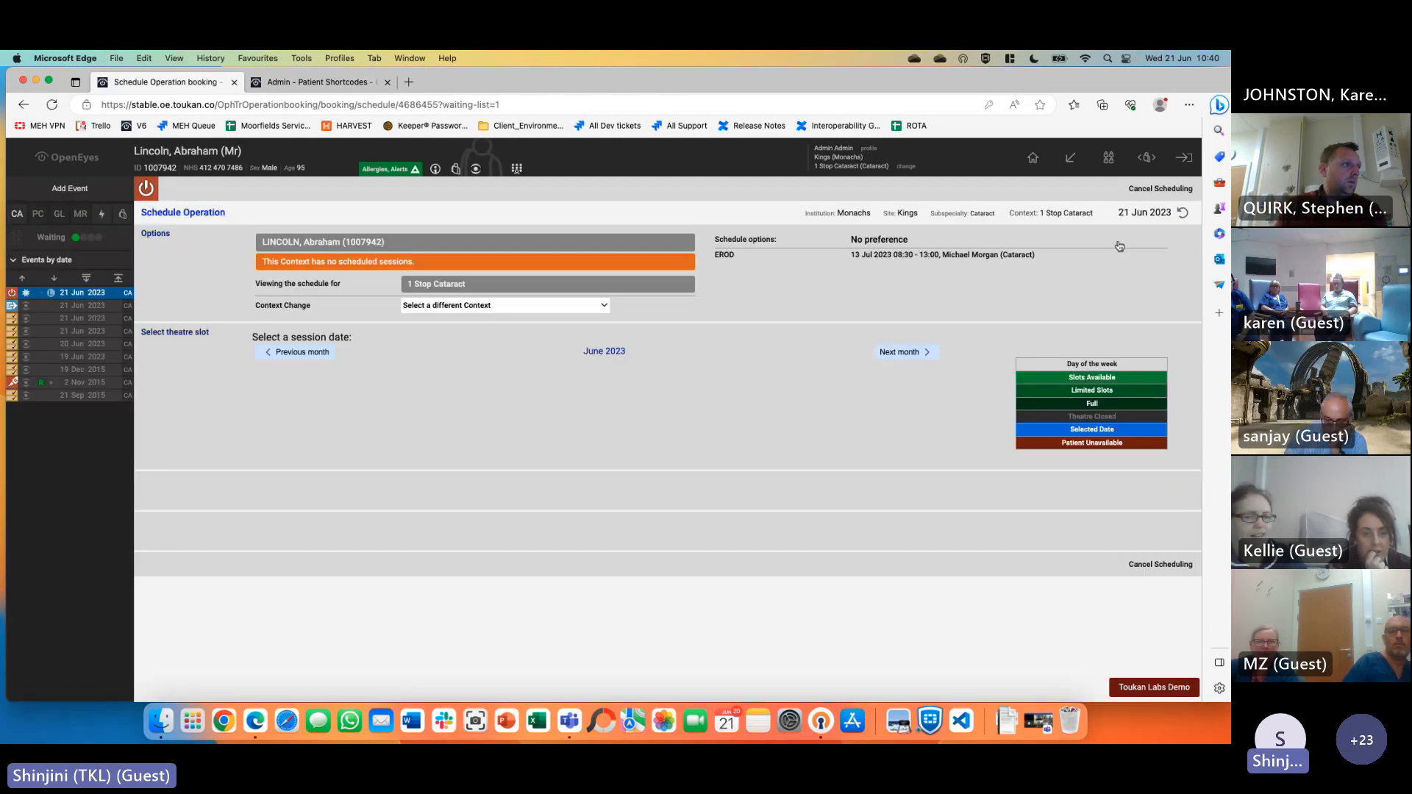
pyautogui.click(472, 307)
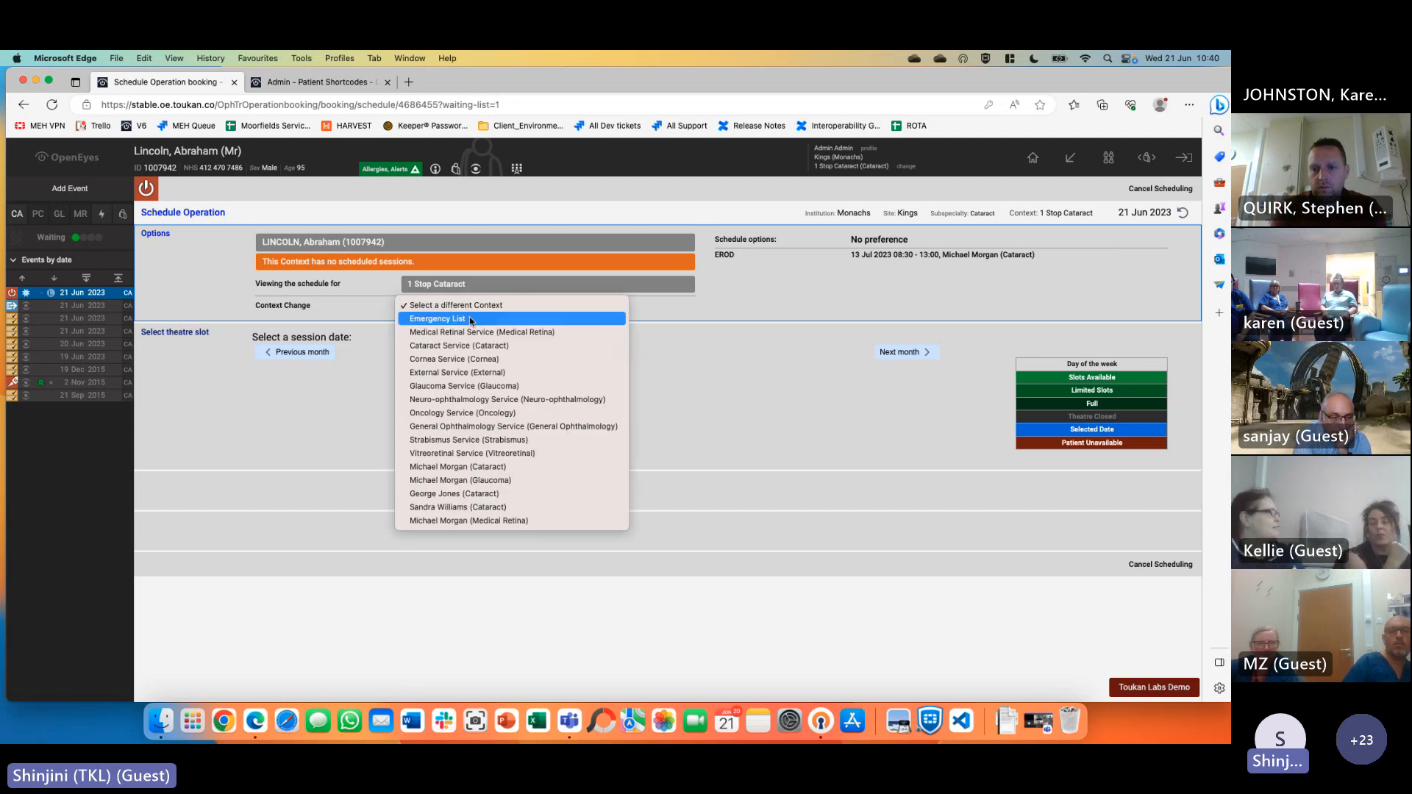
pyautogui.click(469, 319)
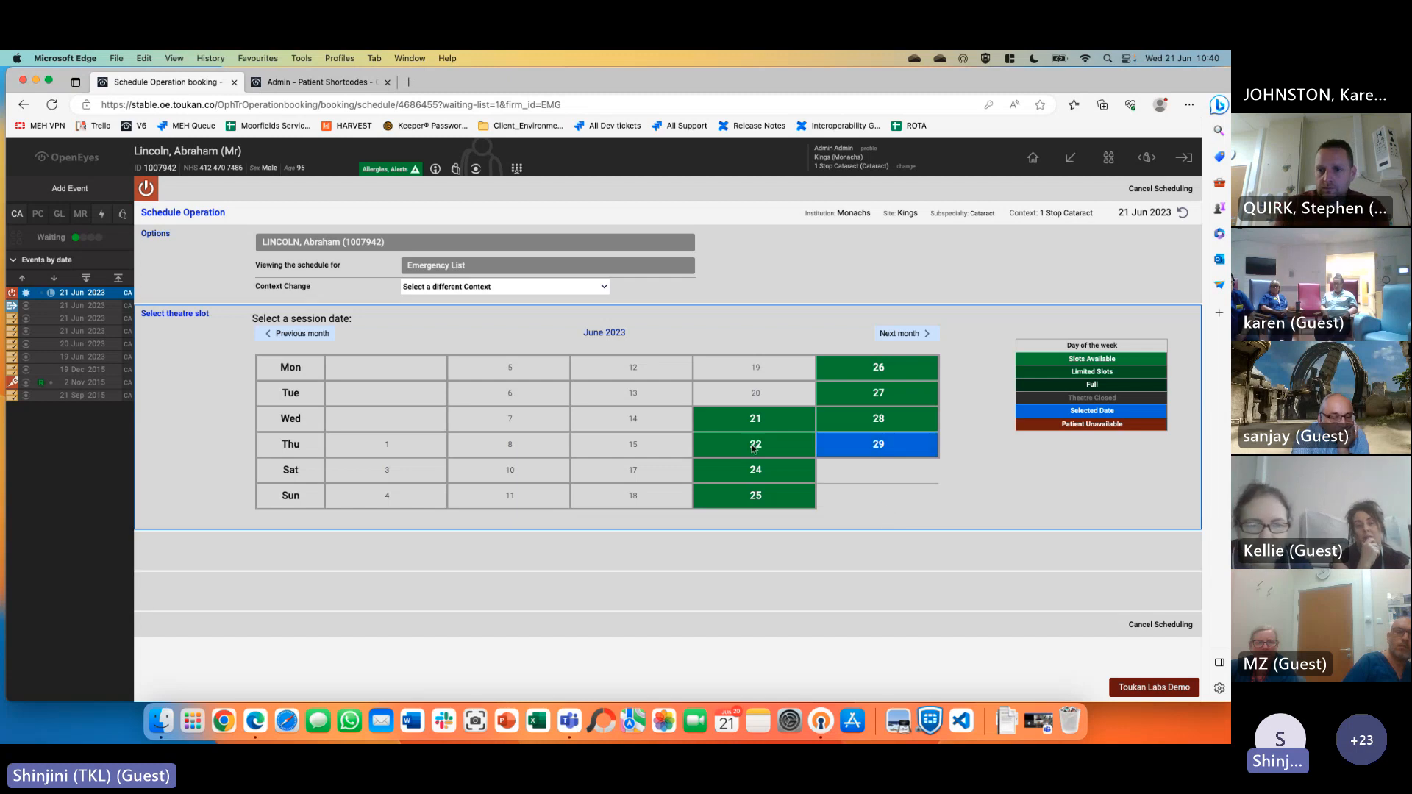
pyautogui.click(776, 426)
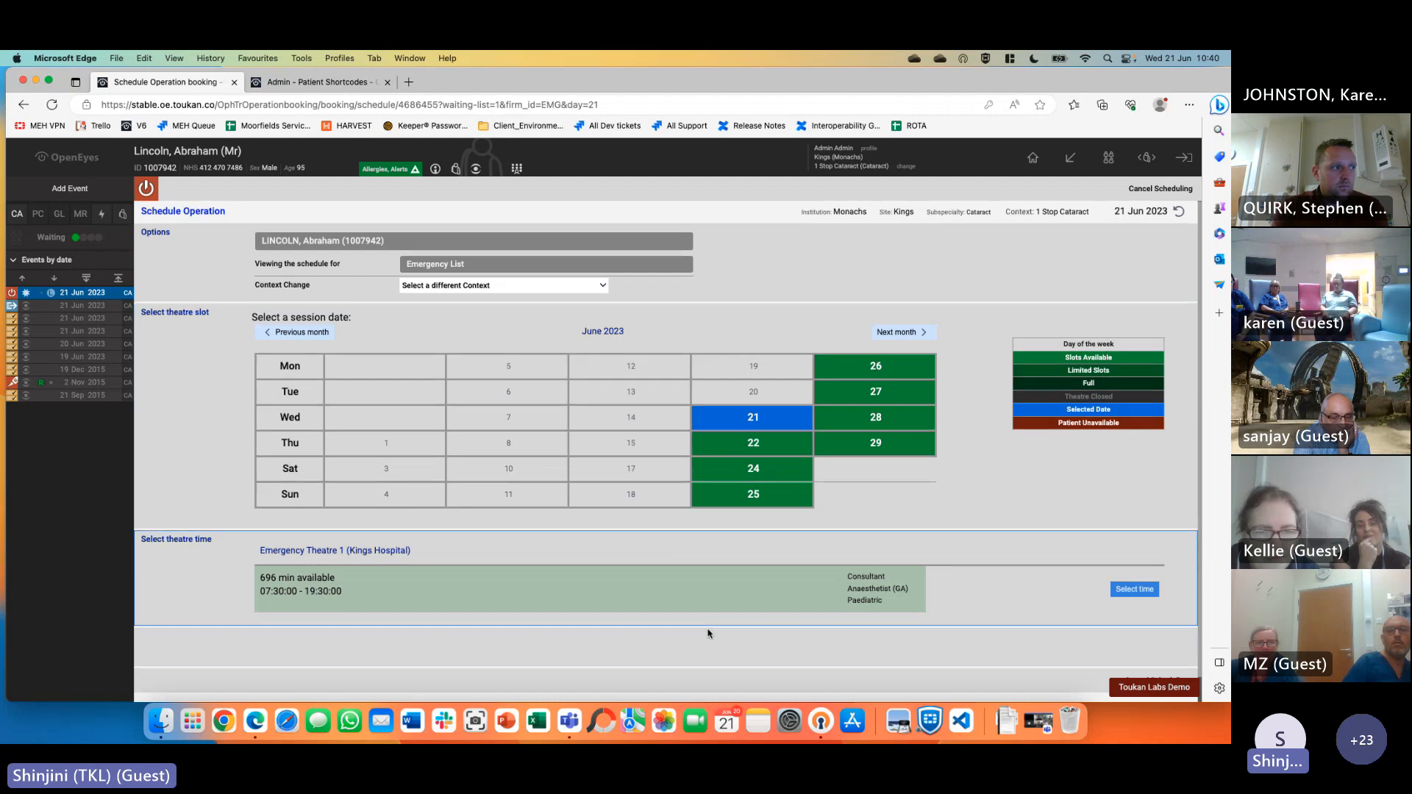
pyautogui.scroll(-1, 710, 631)
pyautogui.click(1133, 564)
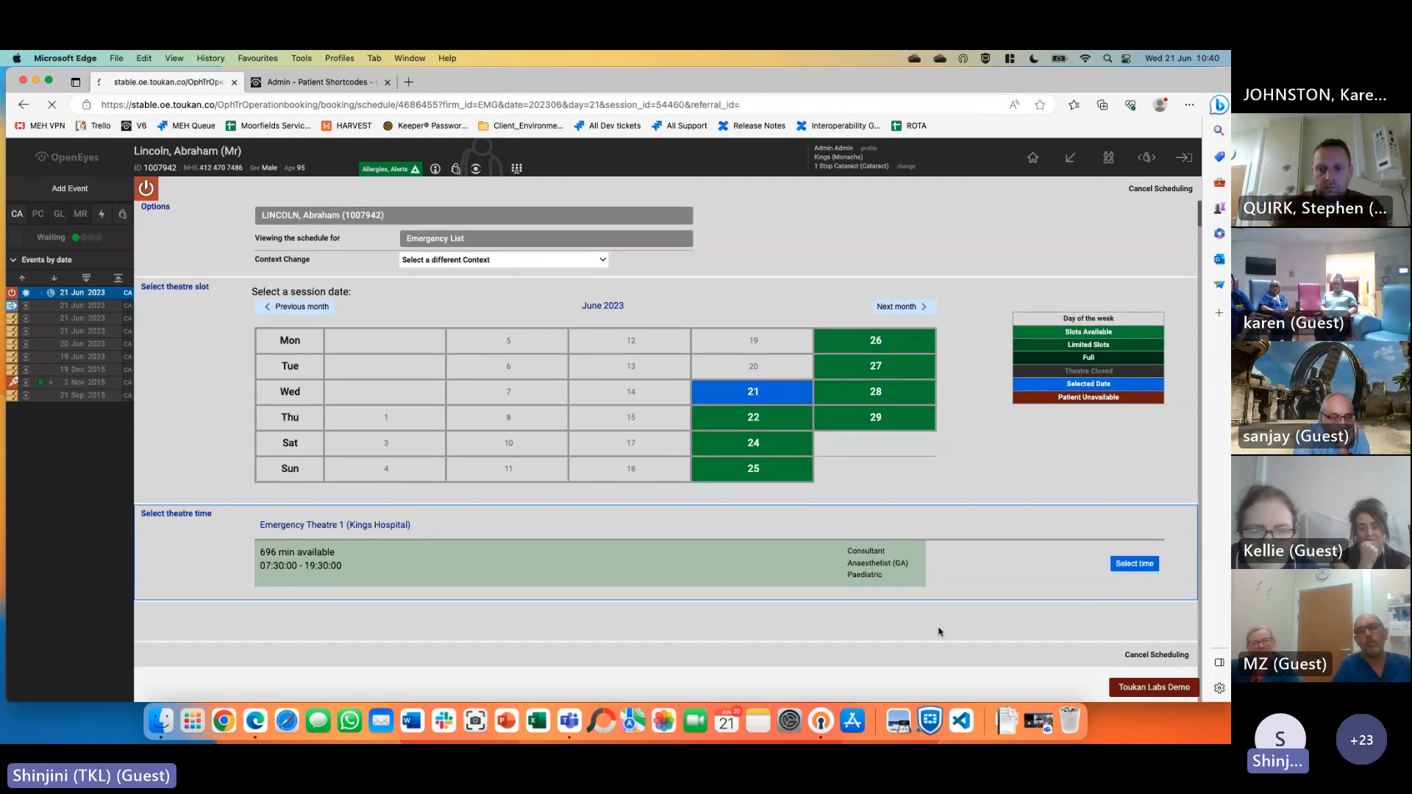
pyautogui.scroll(-5, 905, 629)
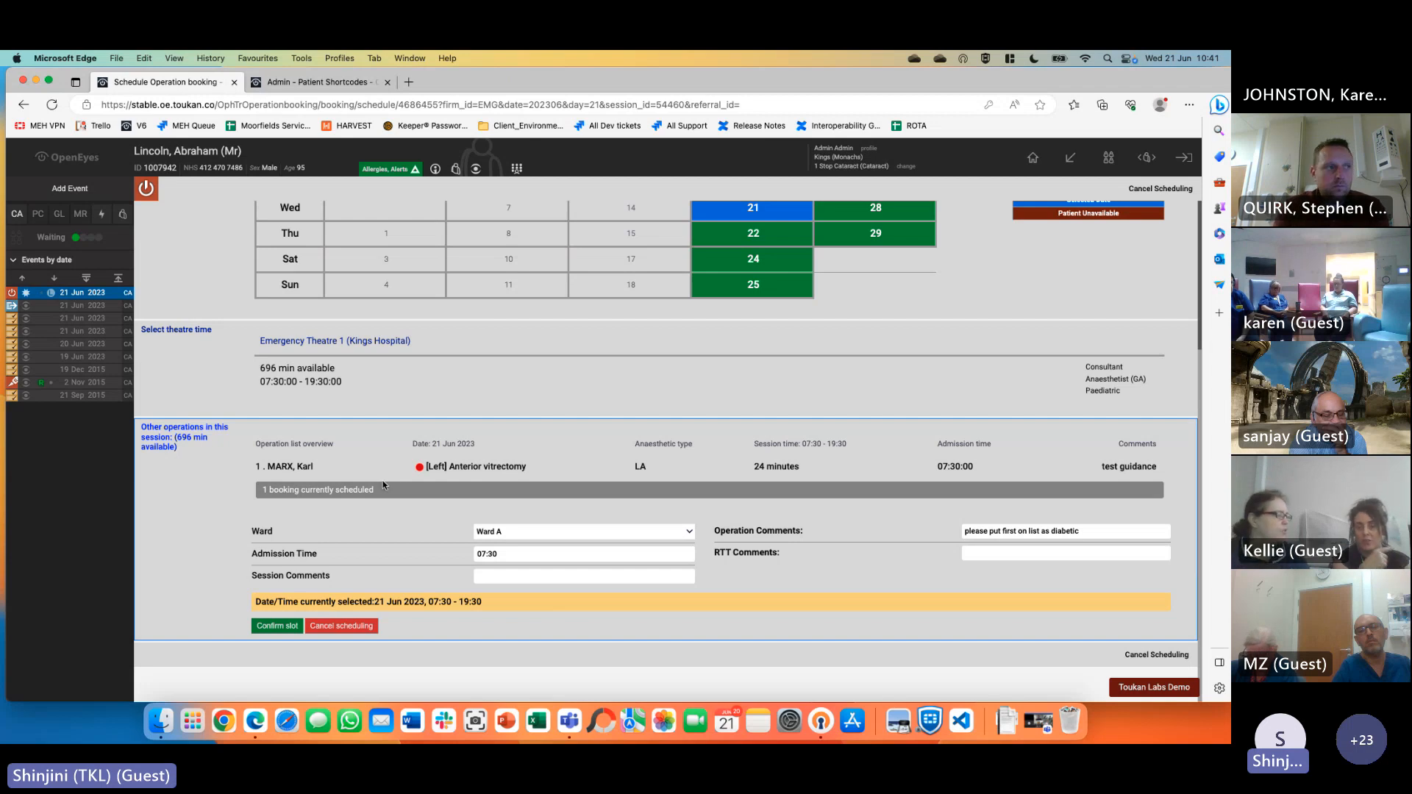
pyautogui.moveTo(268, 467); pyautogui.dragTo(529, 467)
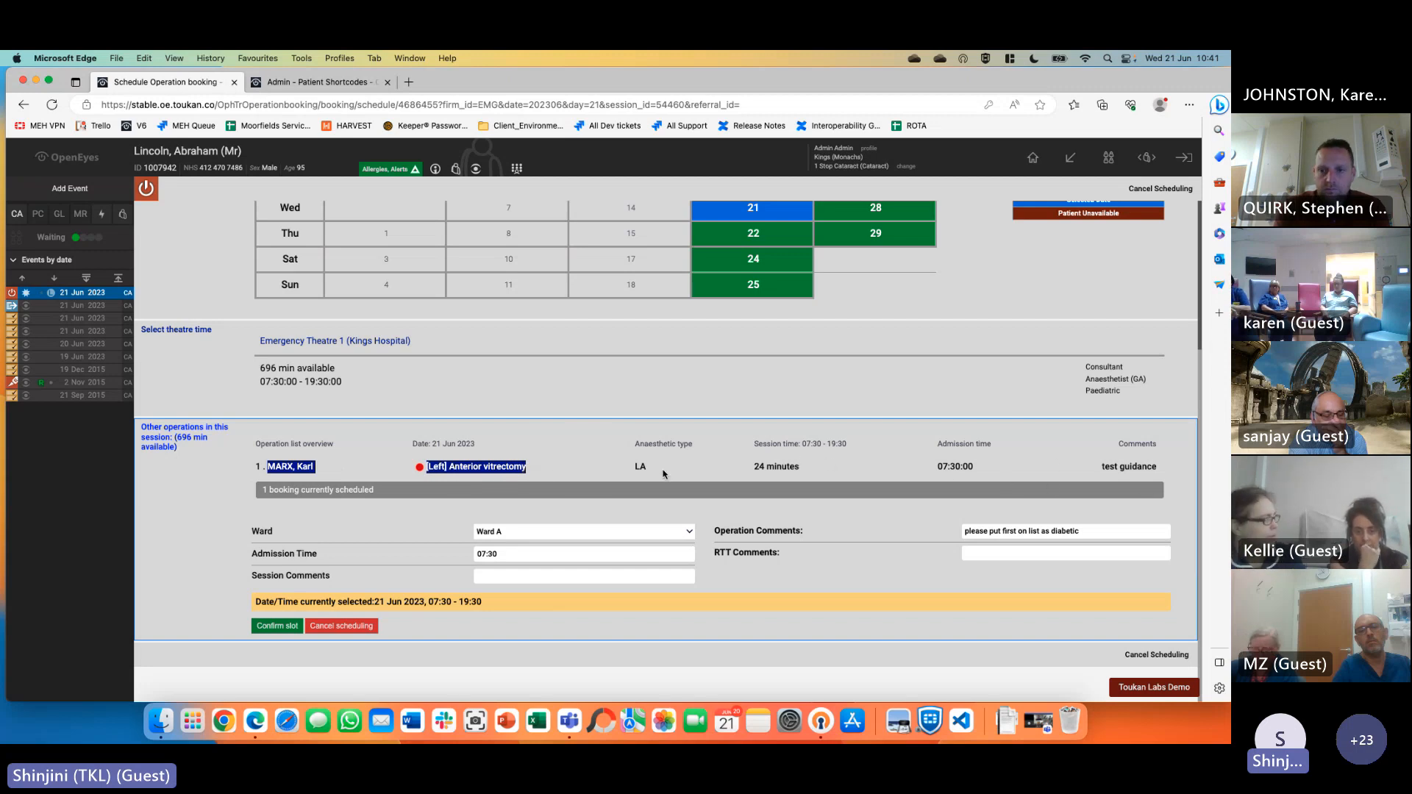
pyautogui.click(607, 477)
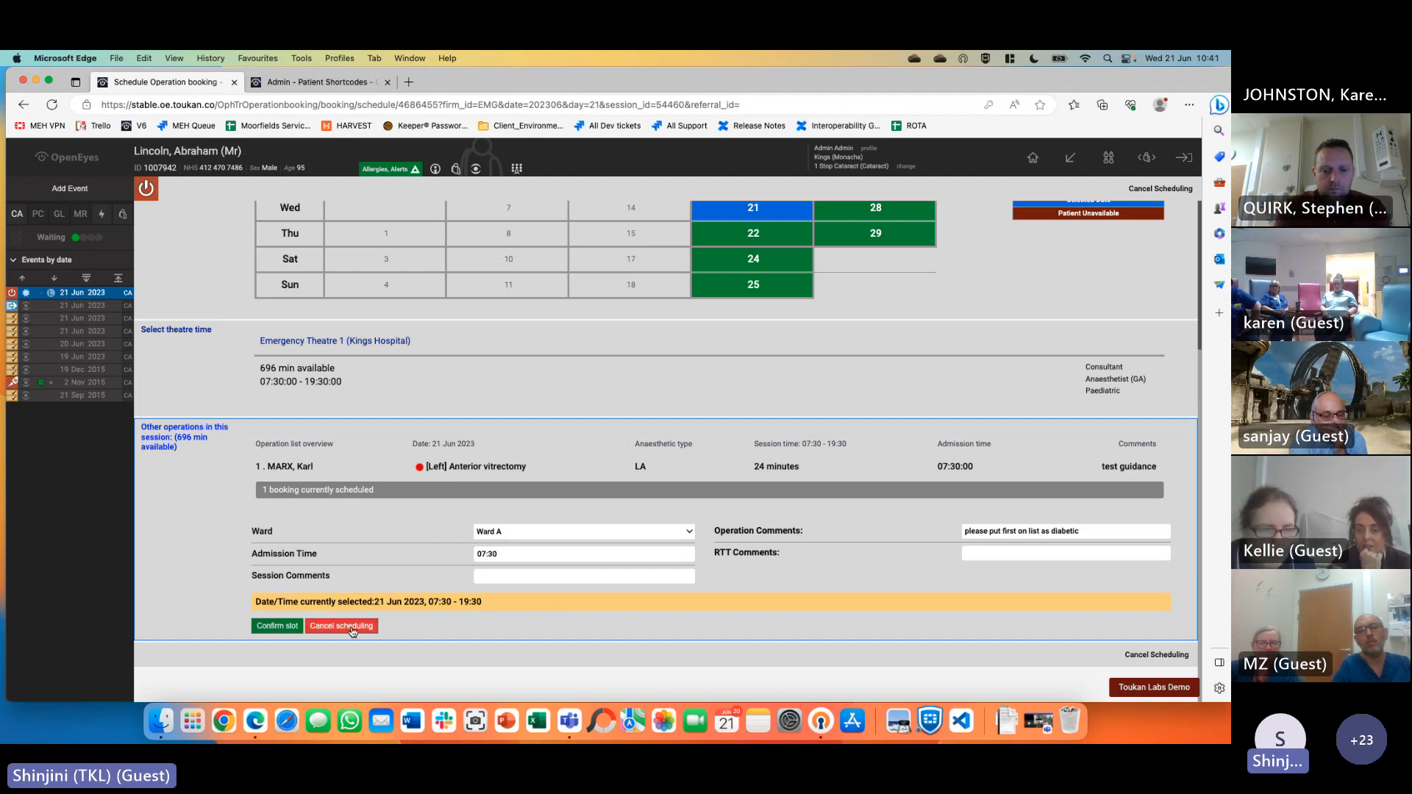
pyautogui.click(277, 626)
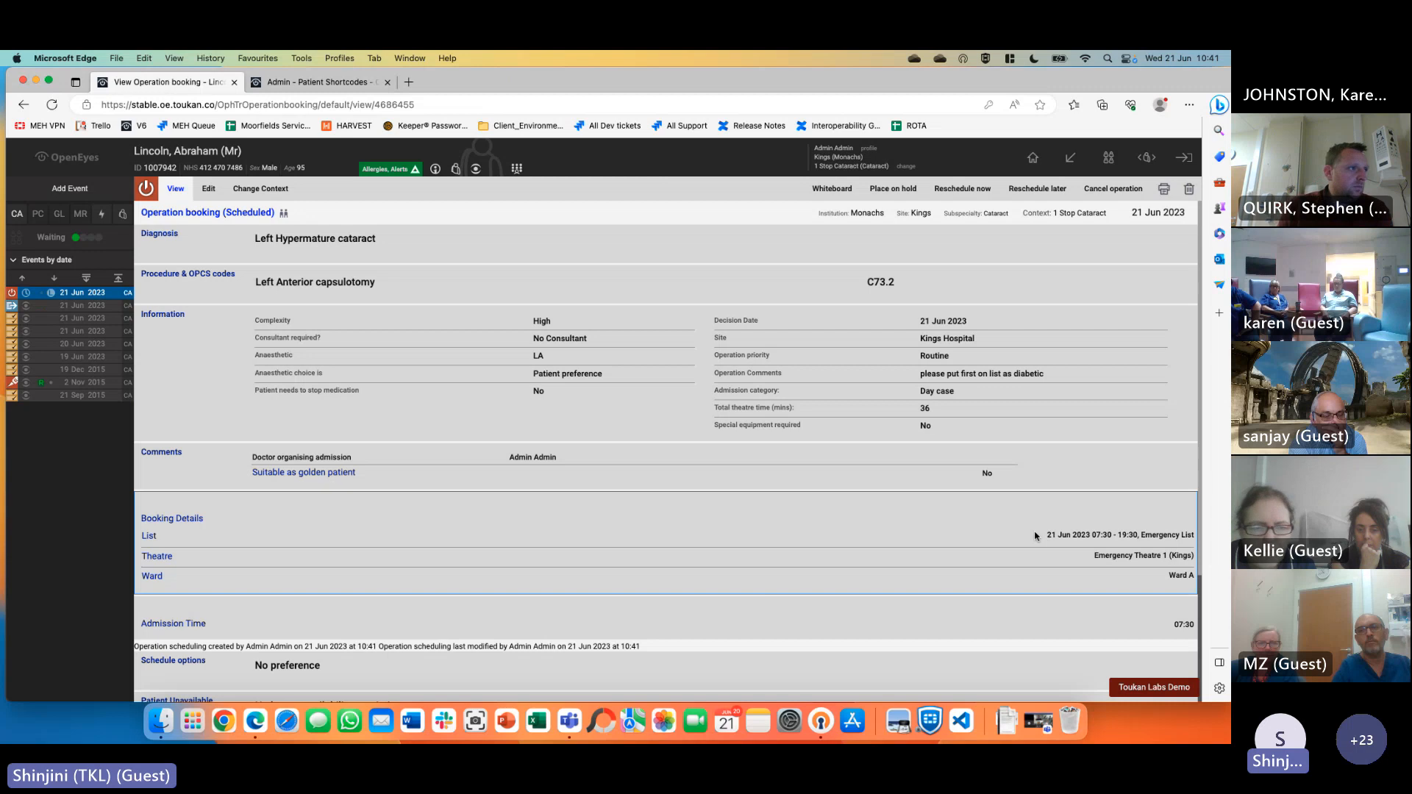
pyautogui.click(1164, 189)
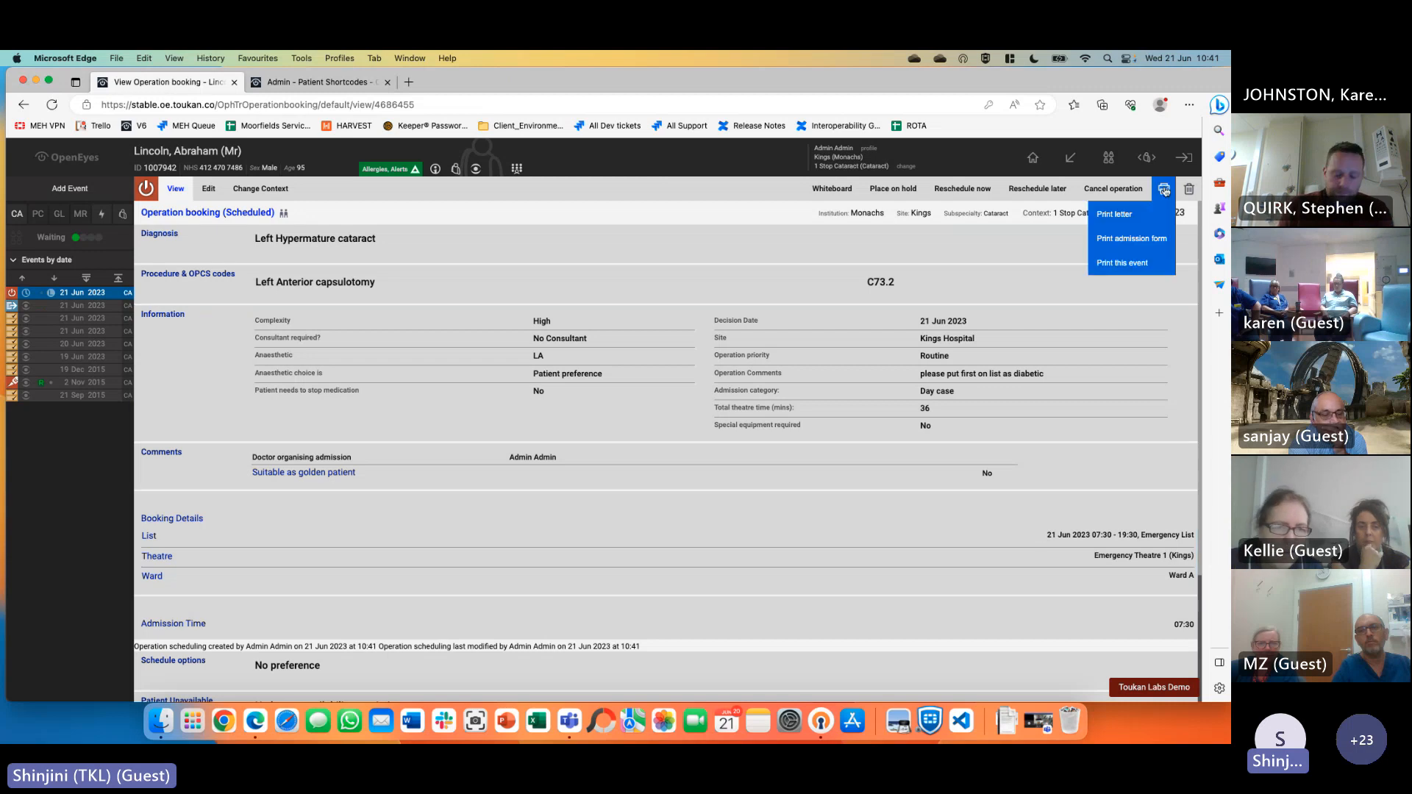
pyautogui.click(1138, 222)
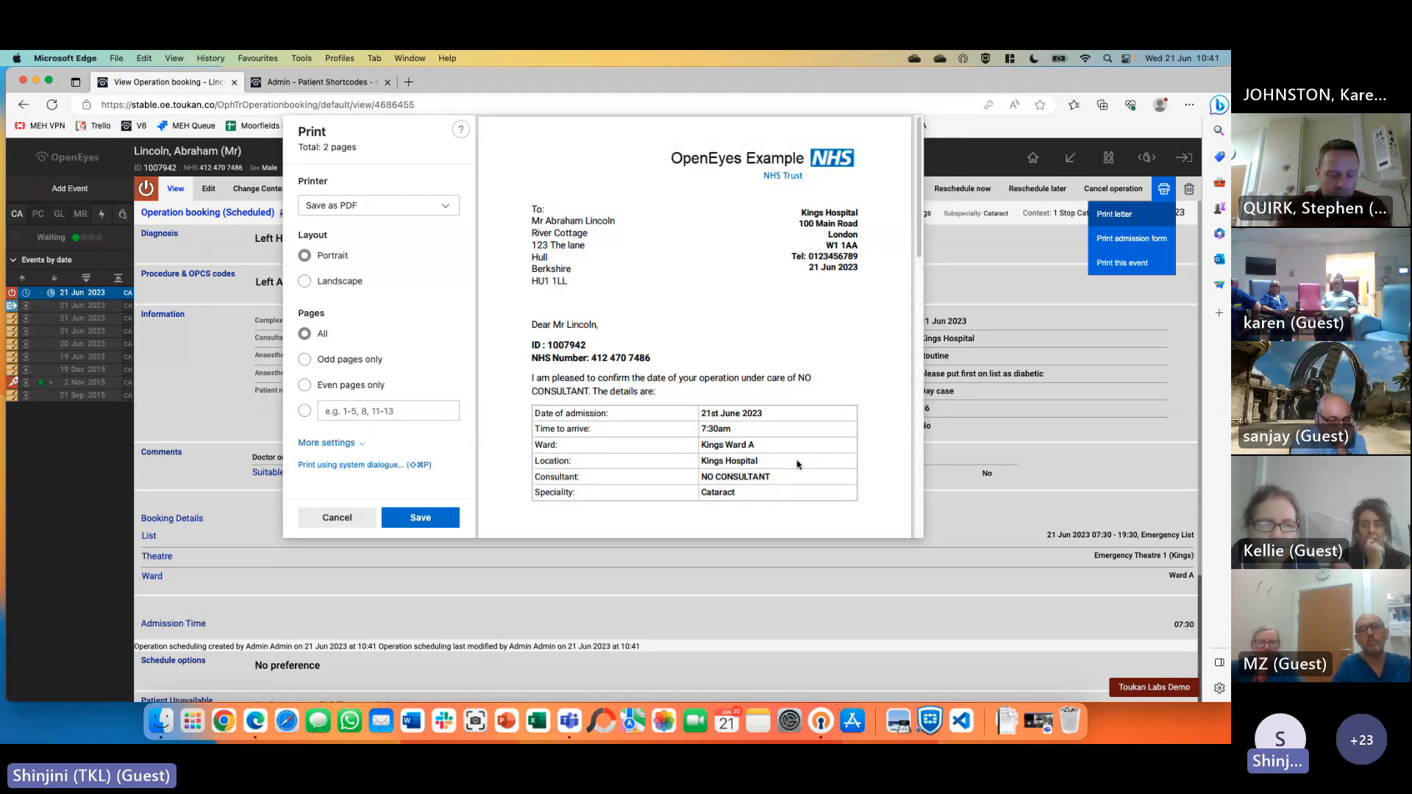
pyautogui.scroll(-3, 771, 492)
pyautogui.scroll(-12, 800, 459)
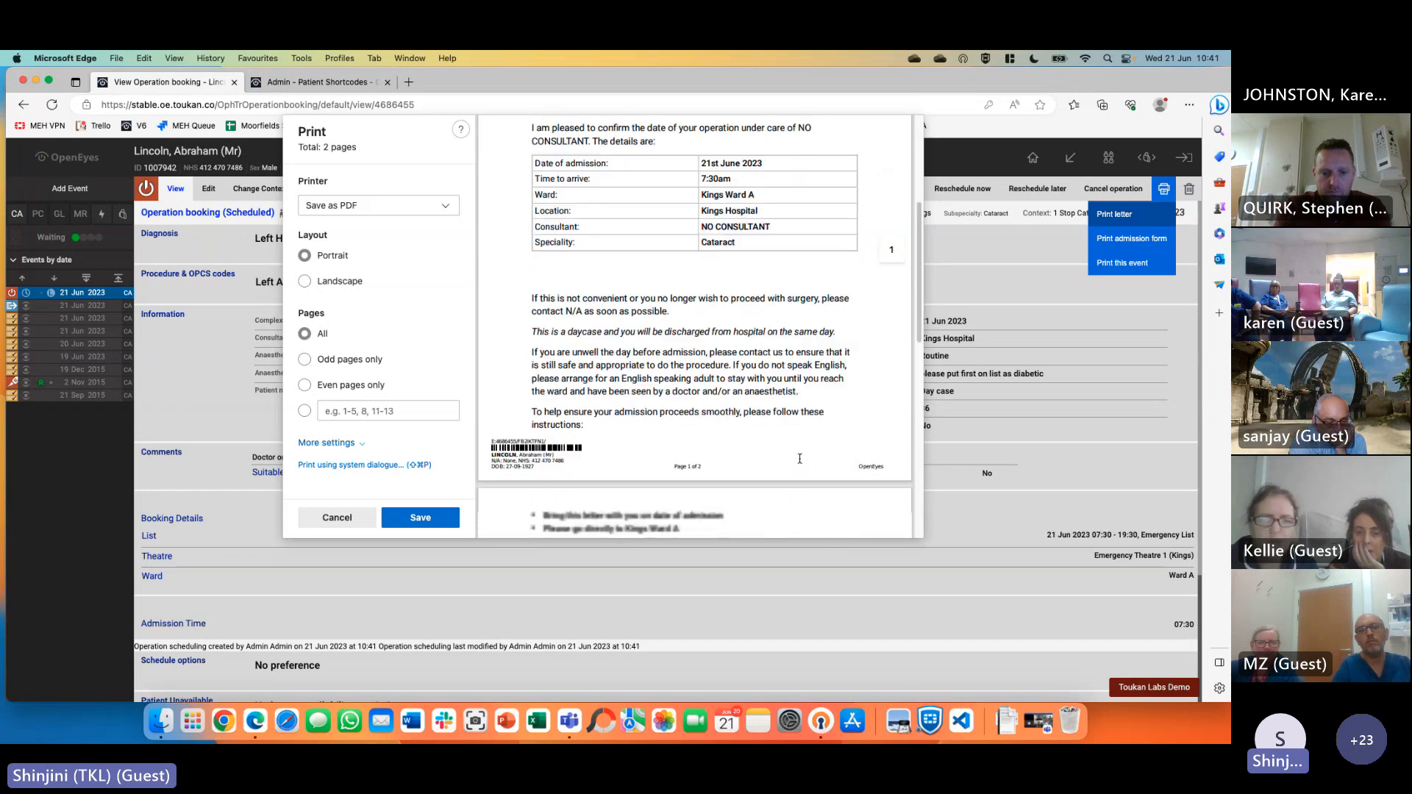
pyautogui.scroll(-5, 800, 459)
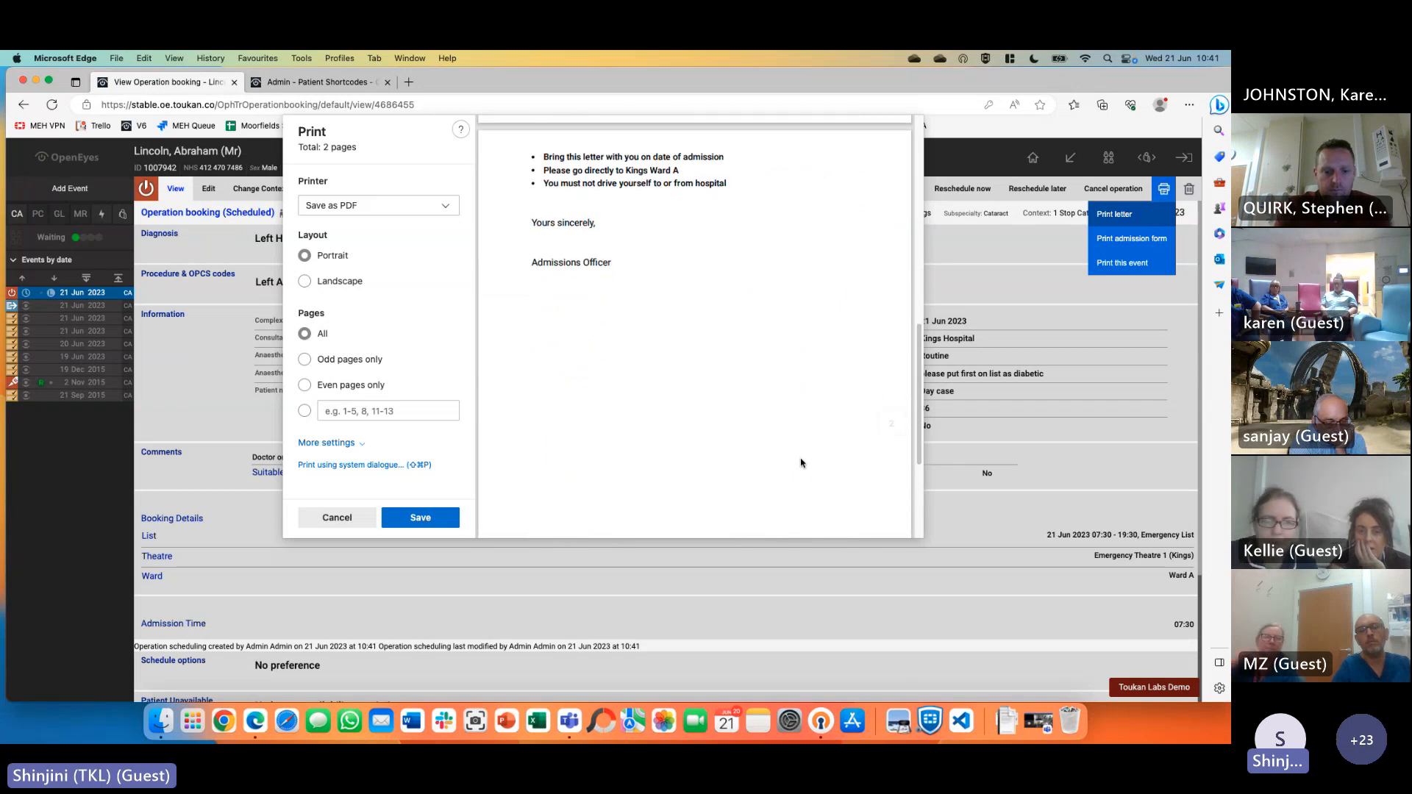
pyautogui.scroll(20, 770, 380)
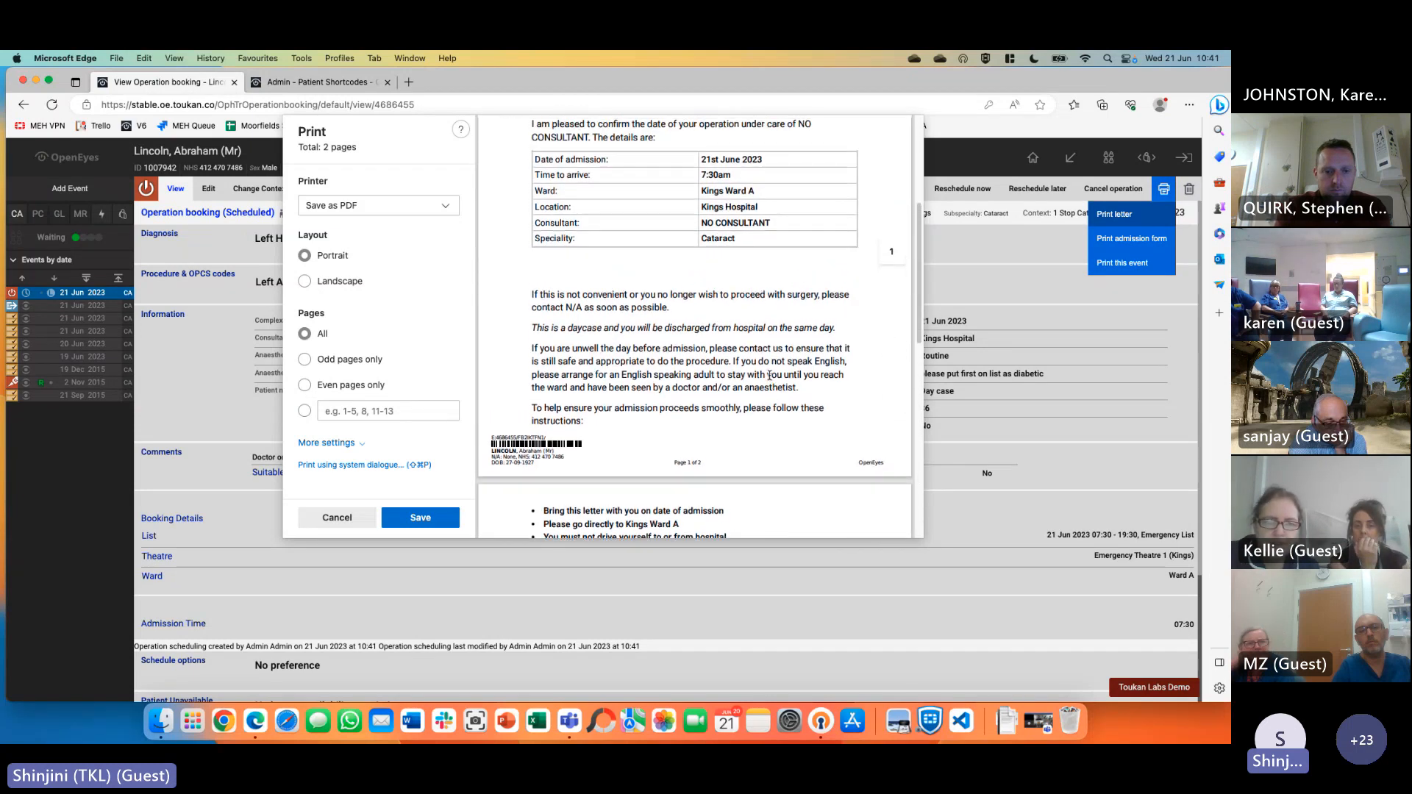
pyautogui.click(352, 517)
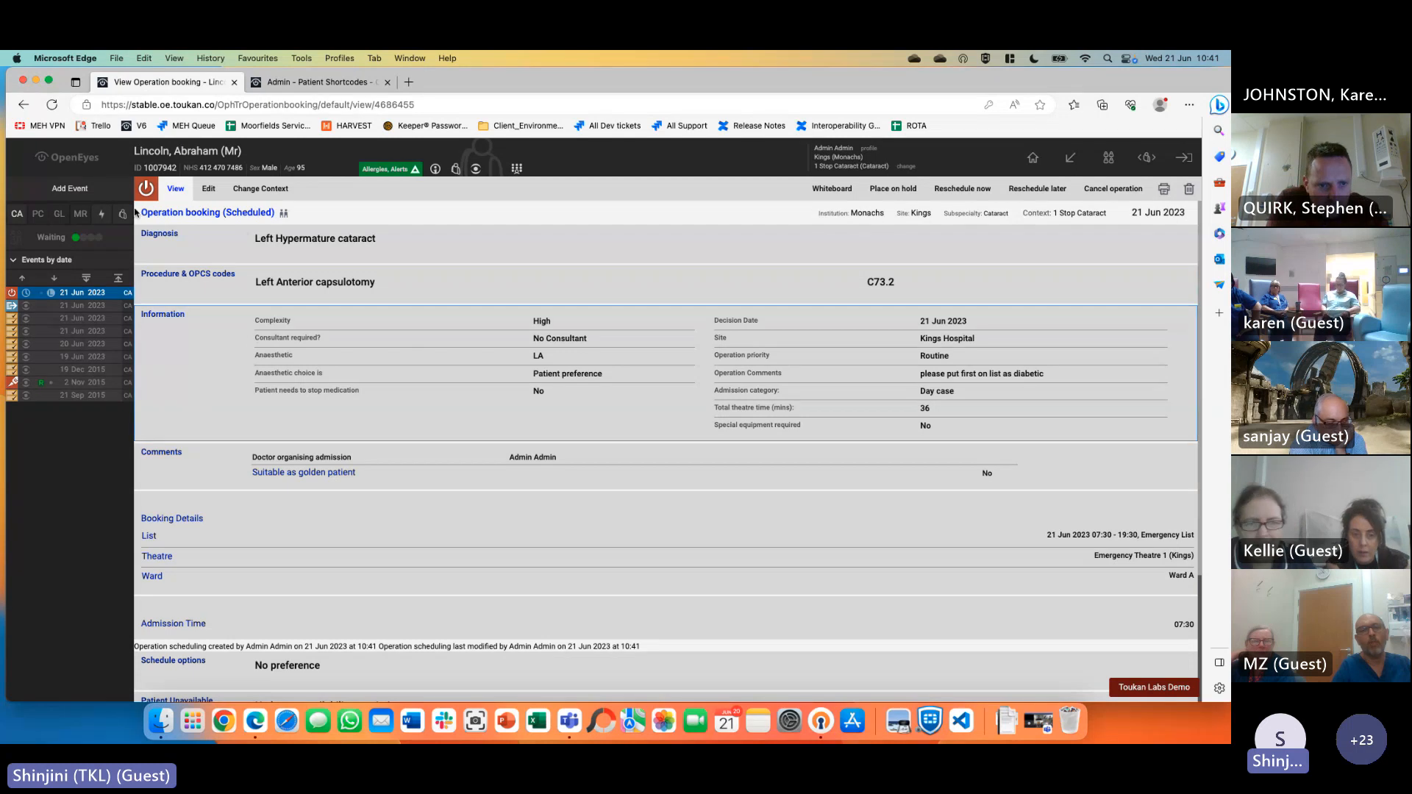
# Start a standard consent form for an unbooked procedure, keeping the adult patient agreement type
pyautogui.click(93, 190)
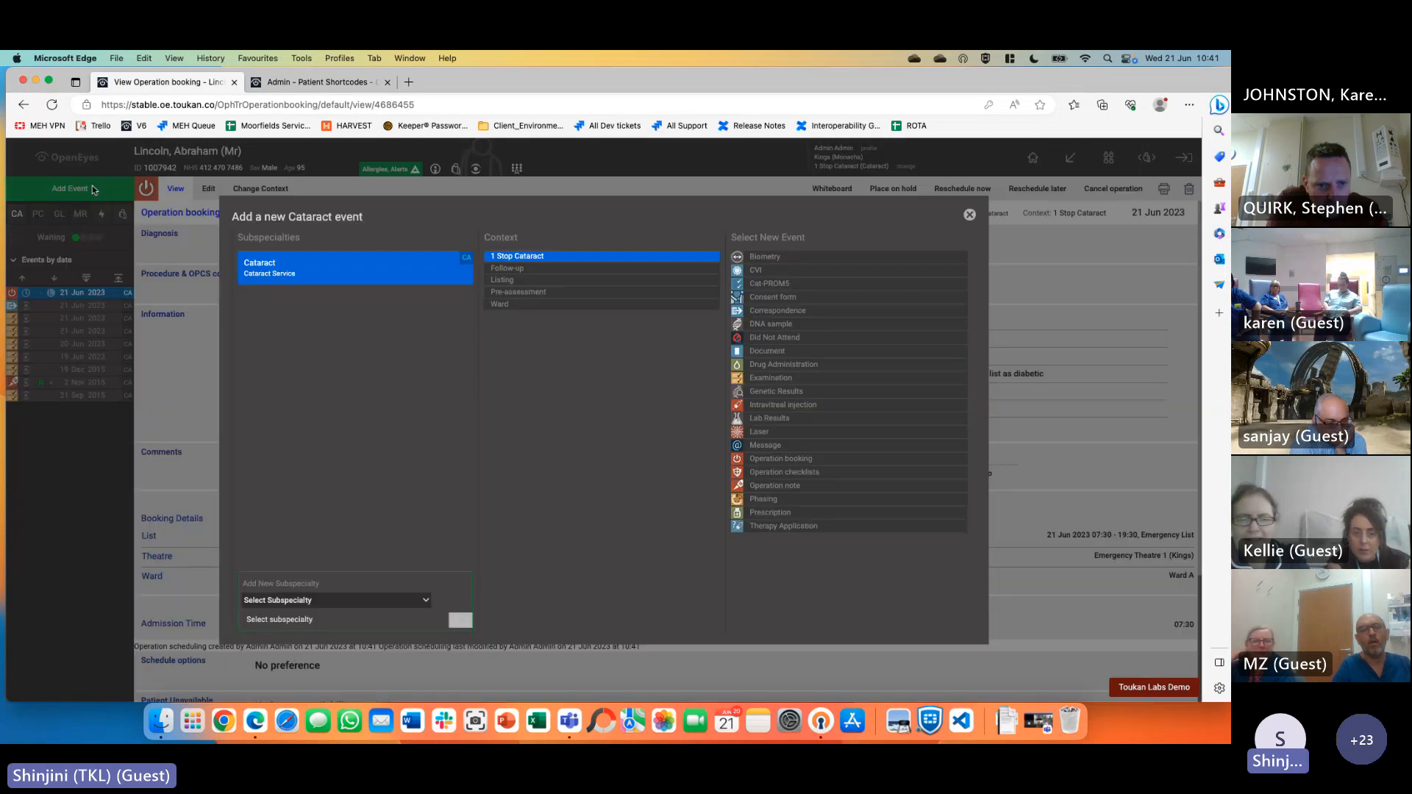
pyautogui.click(792, 297)
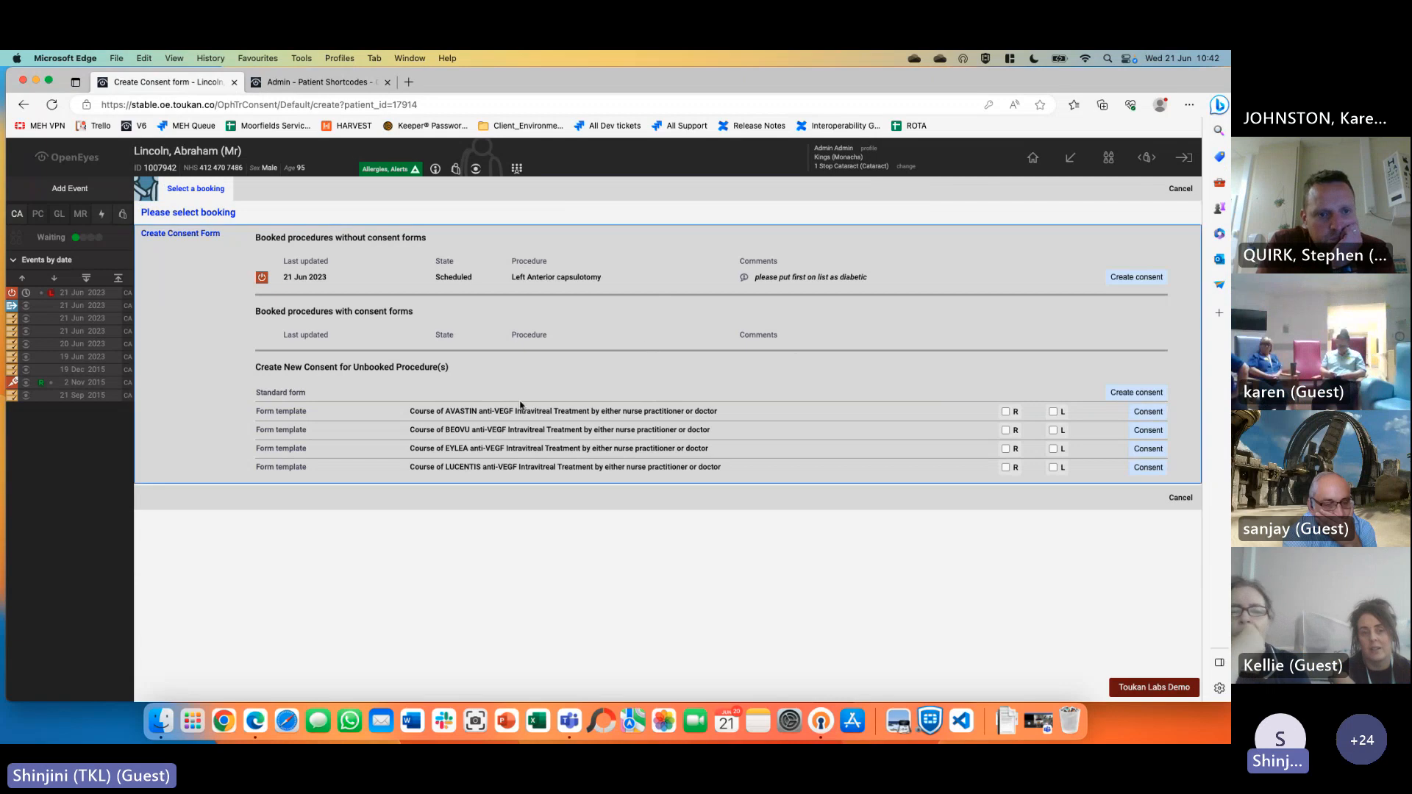
pyautogui.click(1137, 392)
pyautogui.click(454, 238)
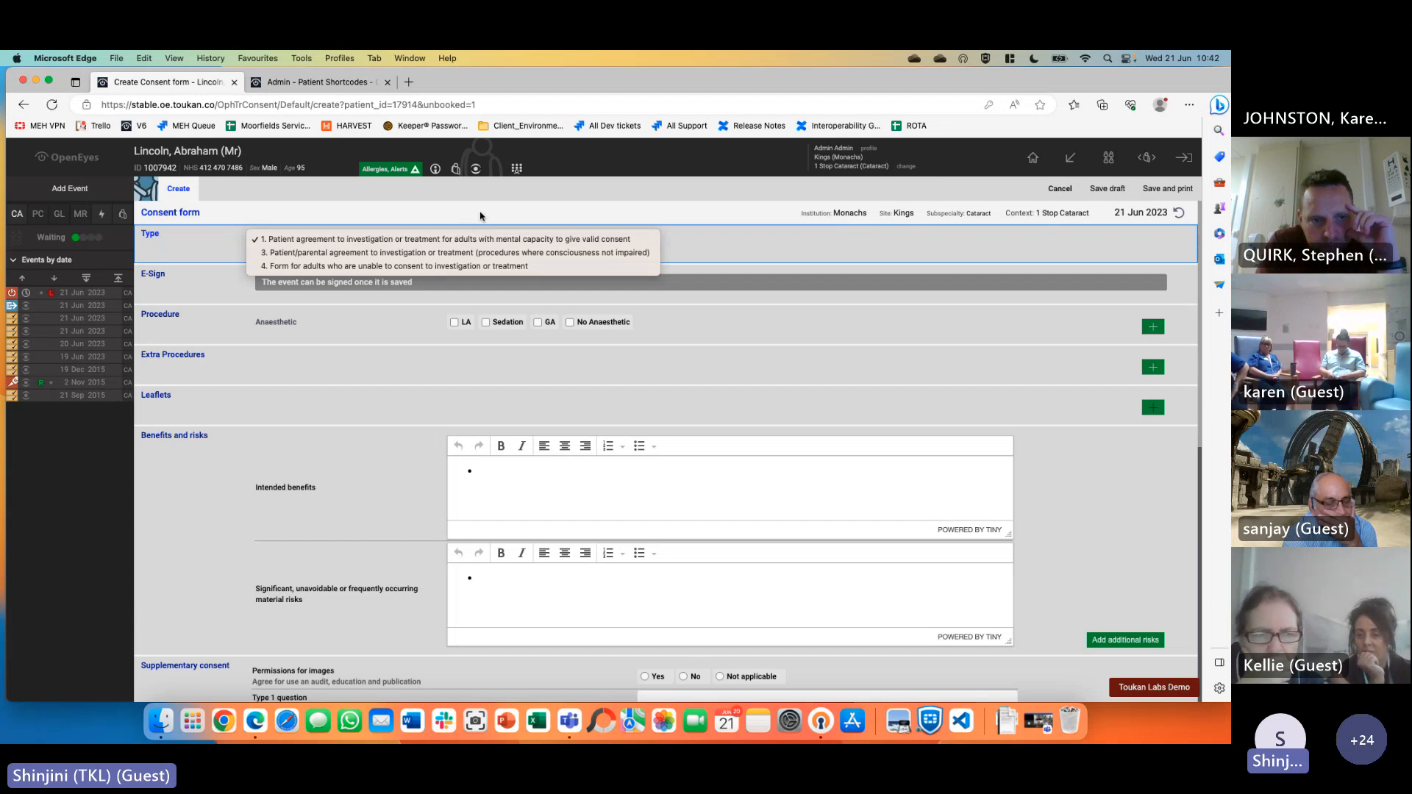
pyautogui.click(480, 215)
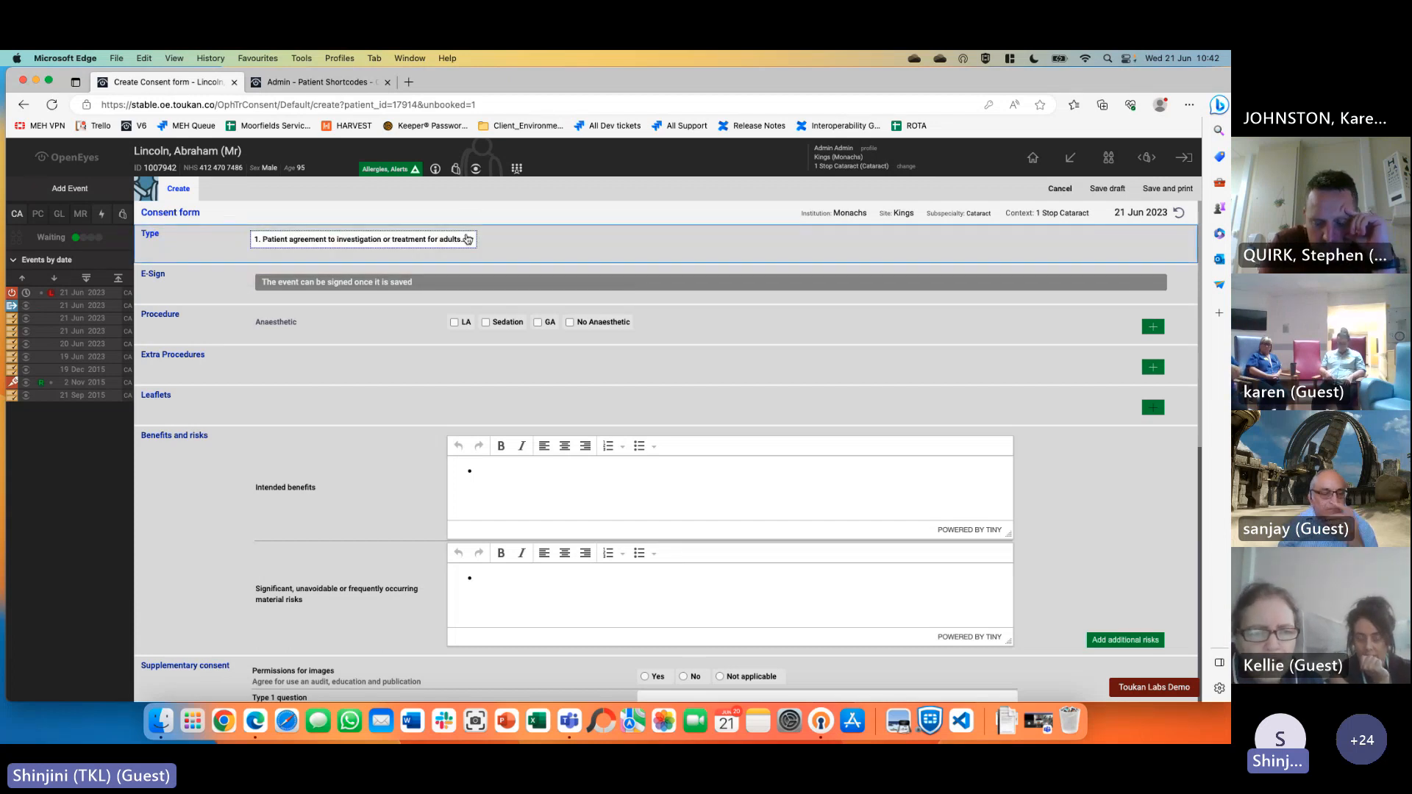
pyautogui.click(467, 239)
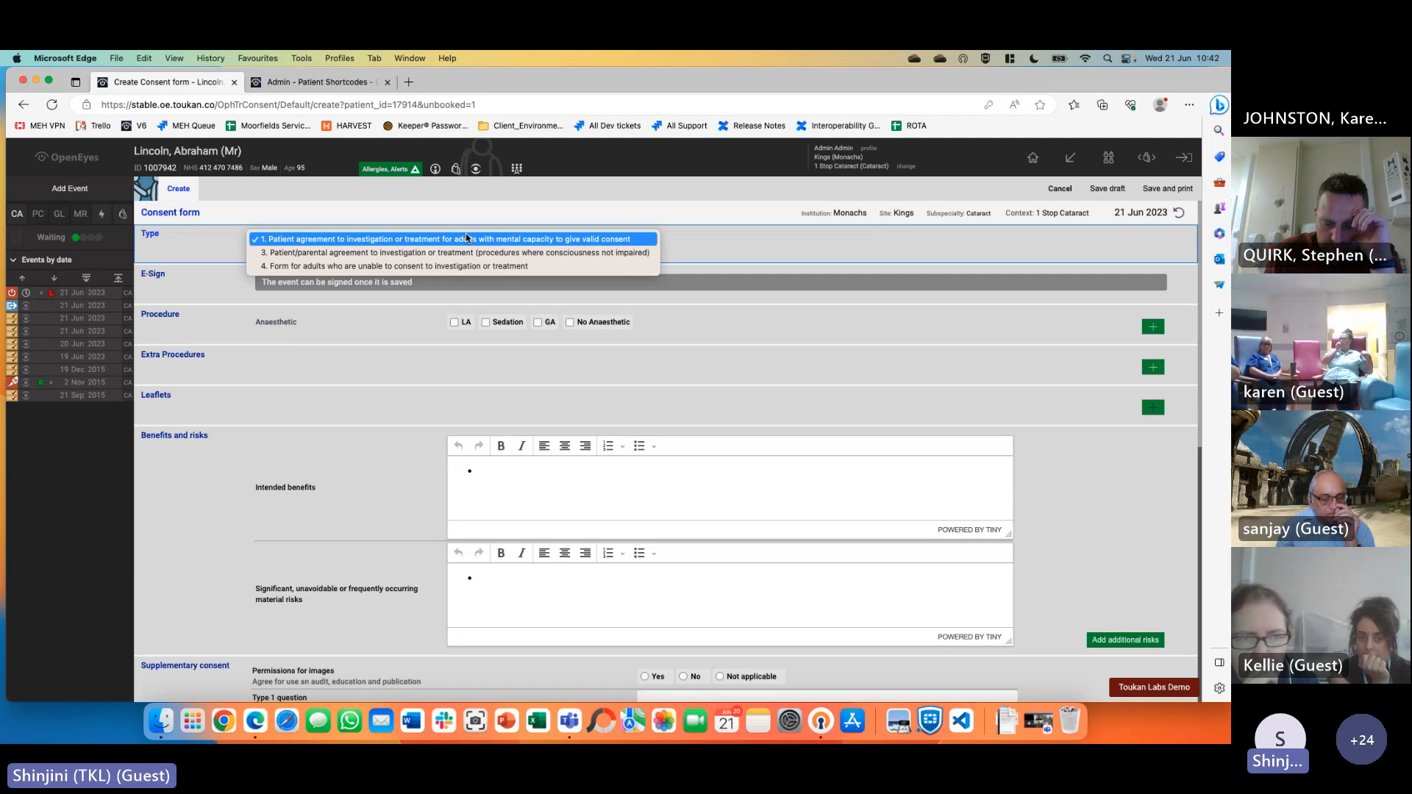
pyautogui.click(523, 240)
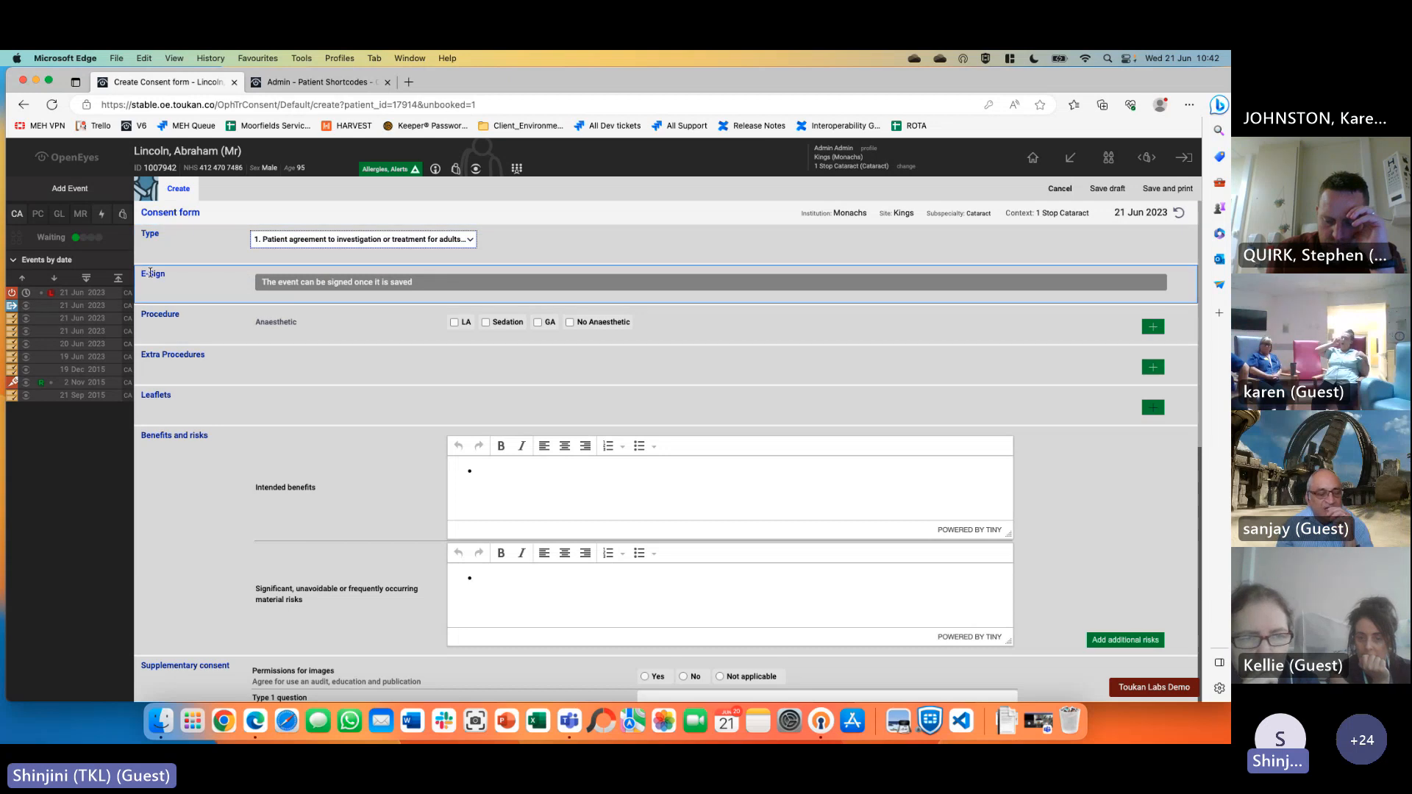
# Review the E-Sign section note, then cancel and discard the consent form
pyautogui.moveTo(141, 278); pyautogui.dragTo(192, 282)
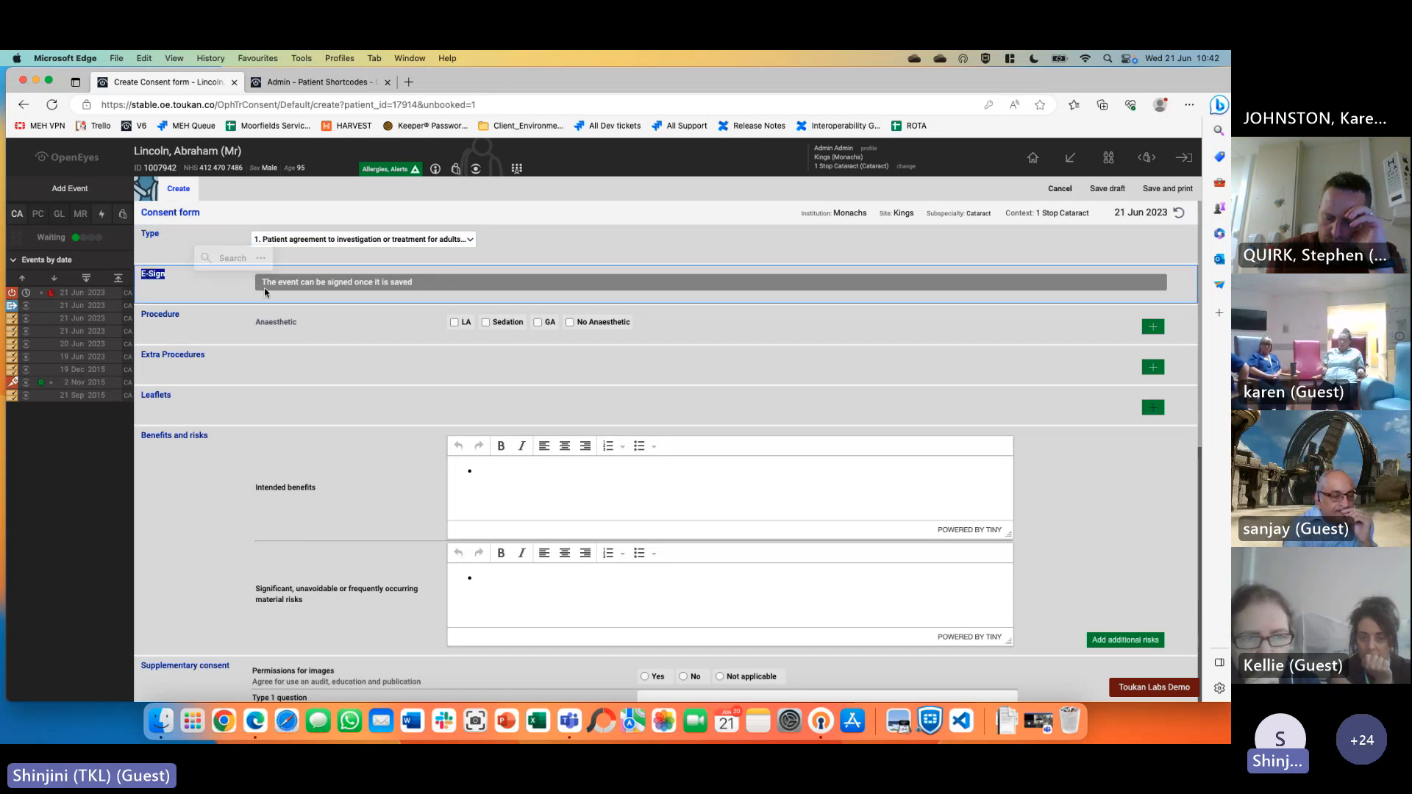
pyautogui.click(264, 285)
pyautogui.moveTo(286, 284); pyautogui.dragTo(422, 287)
pyautogui.click(352, 318)
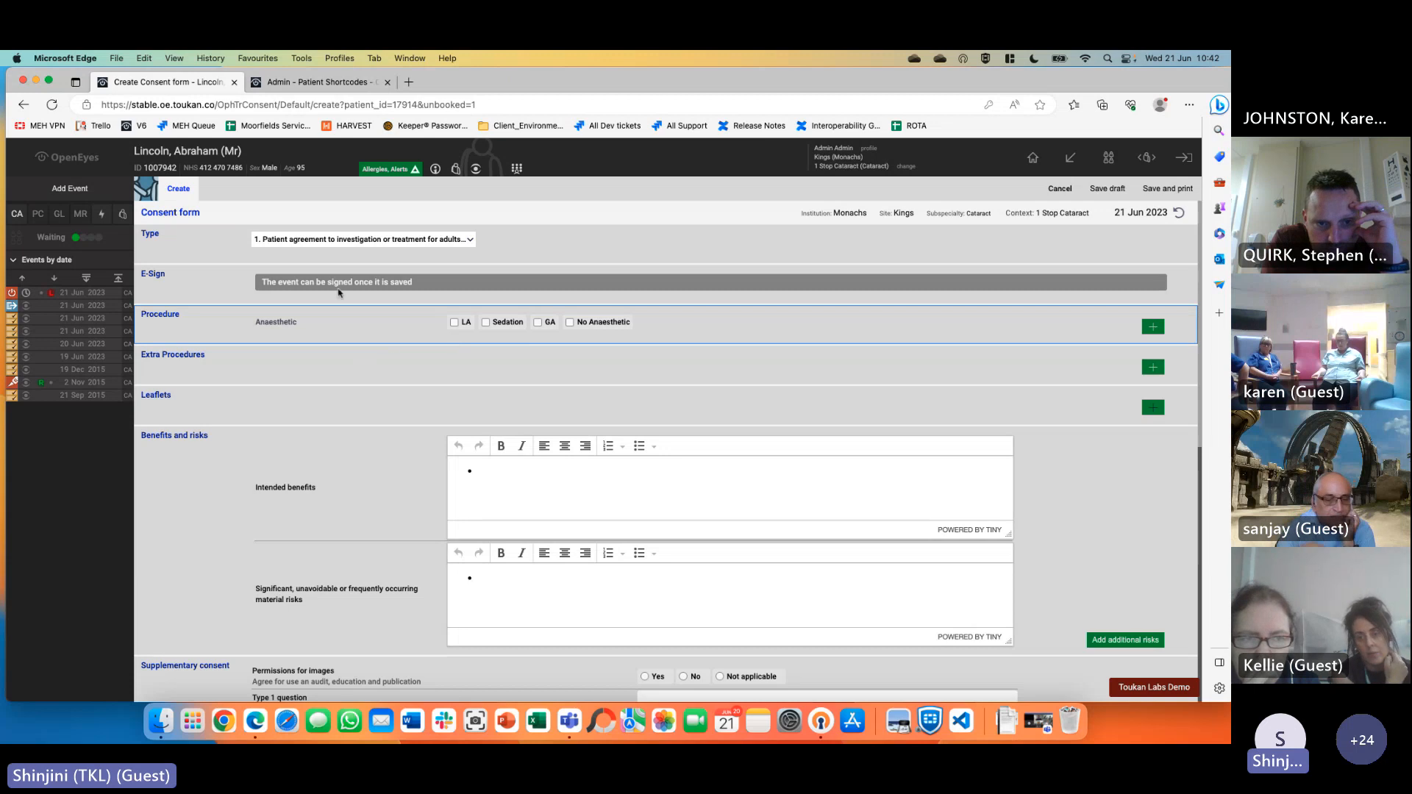
pyautogui.click(1054, 196)
# Create a consent form from the booked left Anterior capsulotomy, prefilled with LA, benefits and risks
pyautogui.click(111, 184)
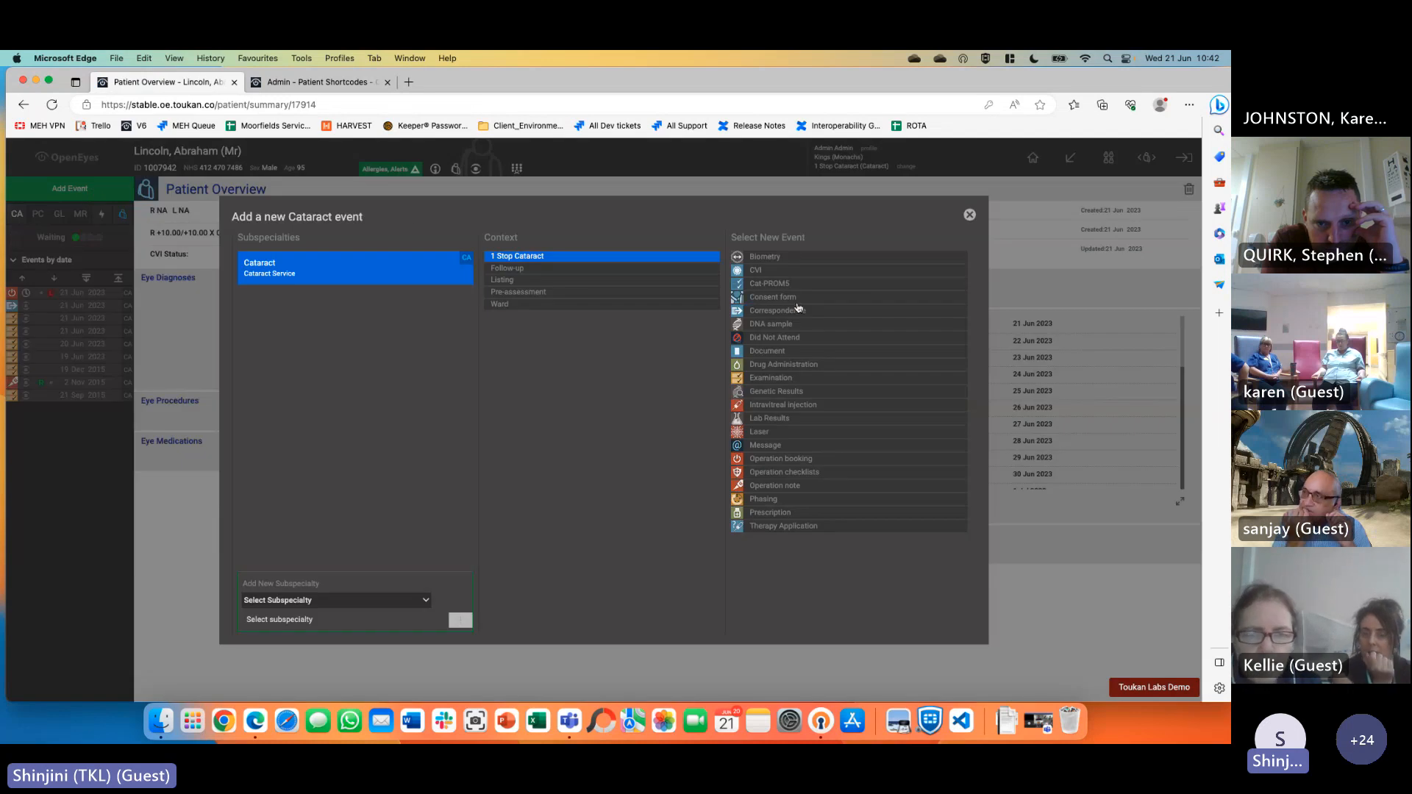
pyautogui.click(794, 304)
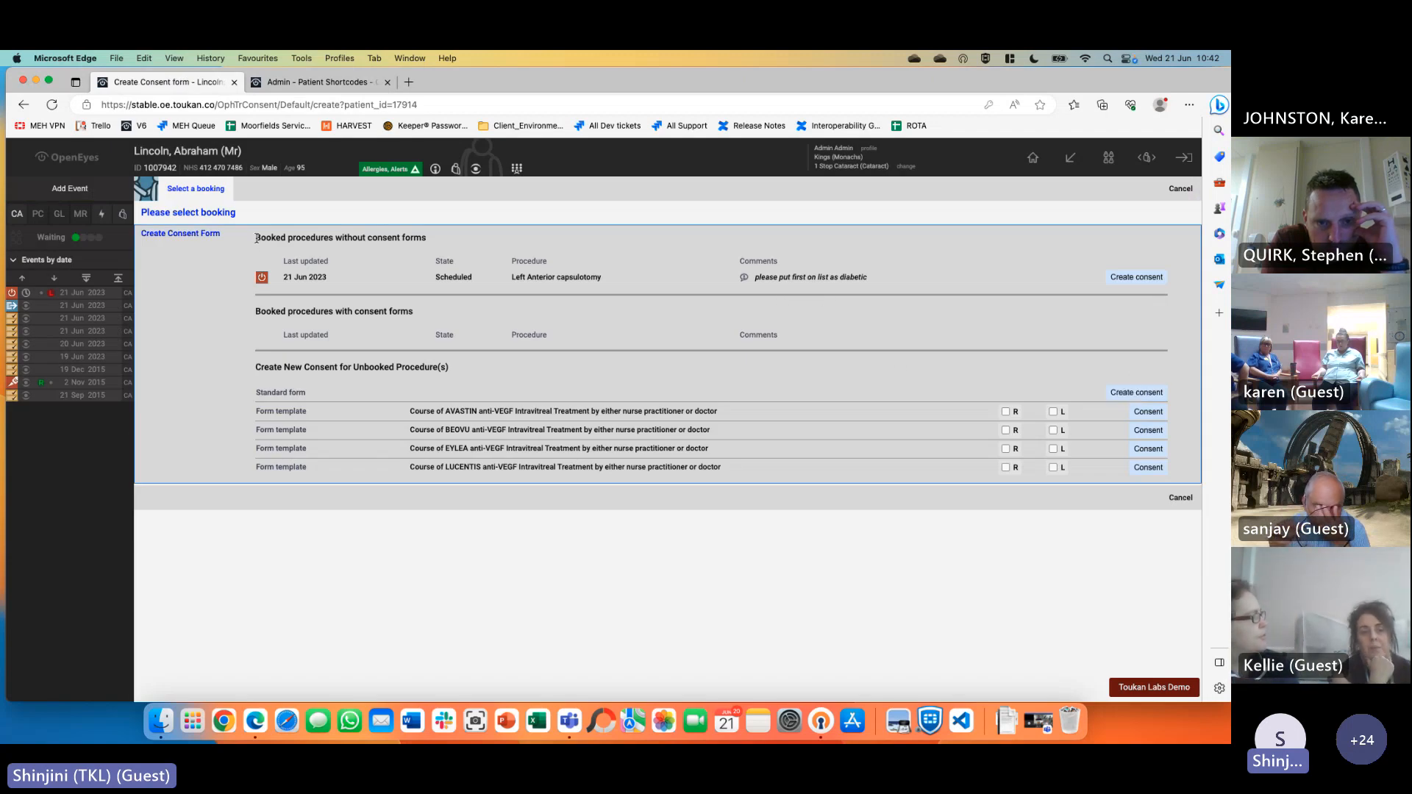
pyautogui.moveTo(269, 250); pyautogui.dragTo(588, 308)
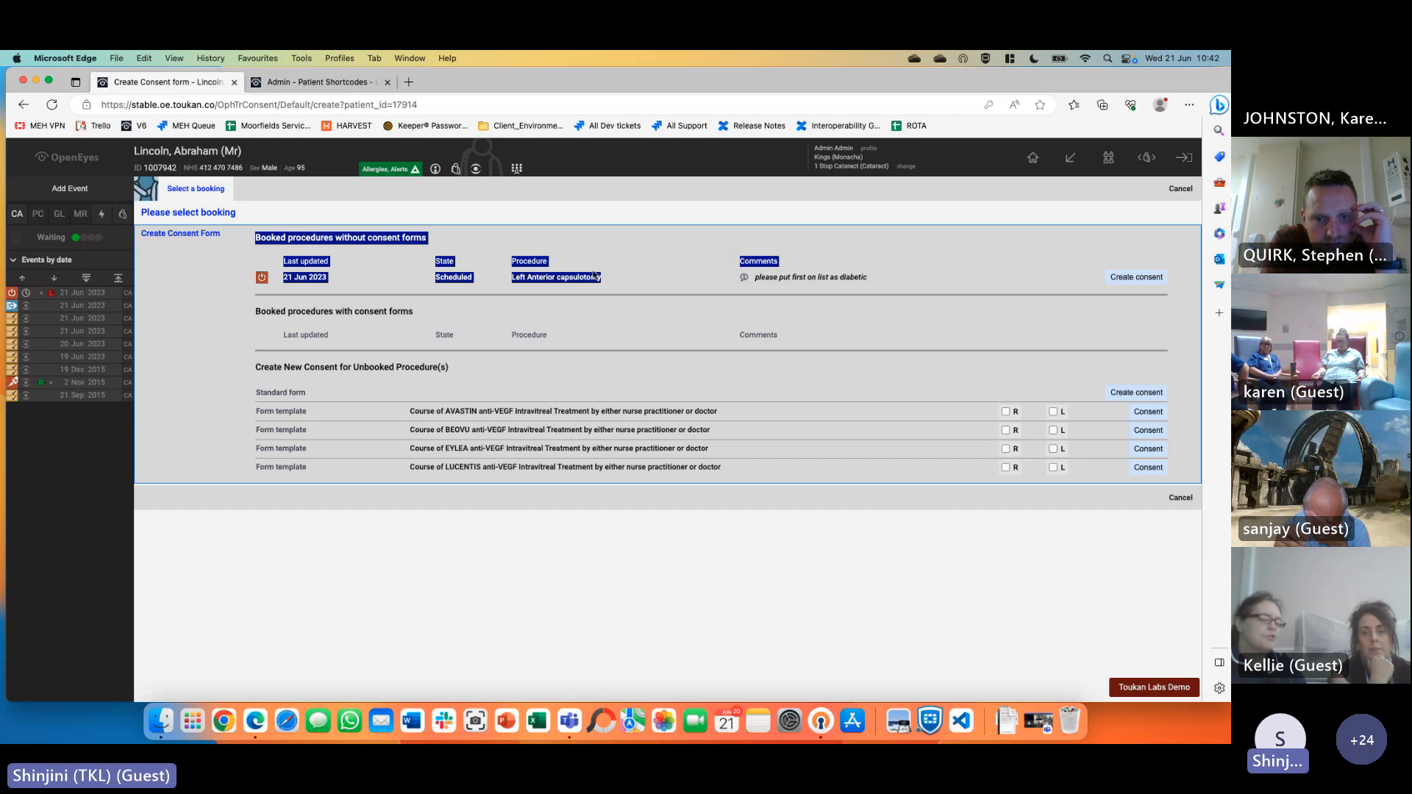
pyautogui.click(287, 252)
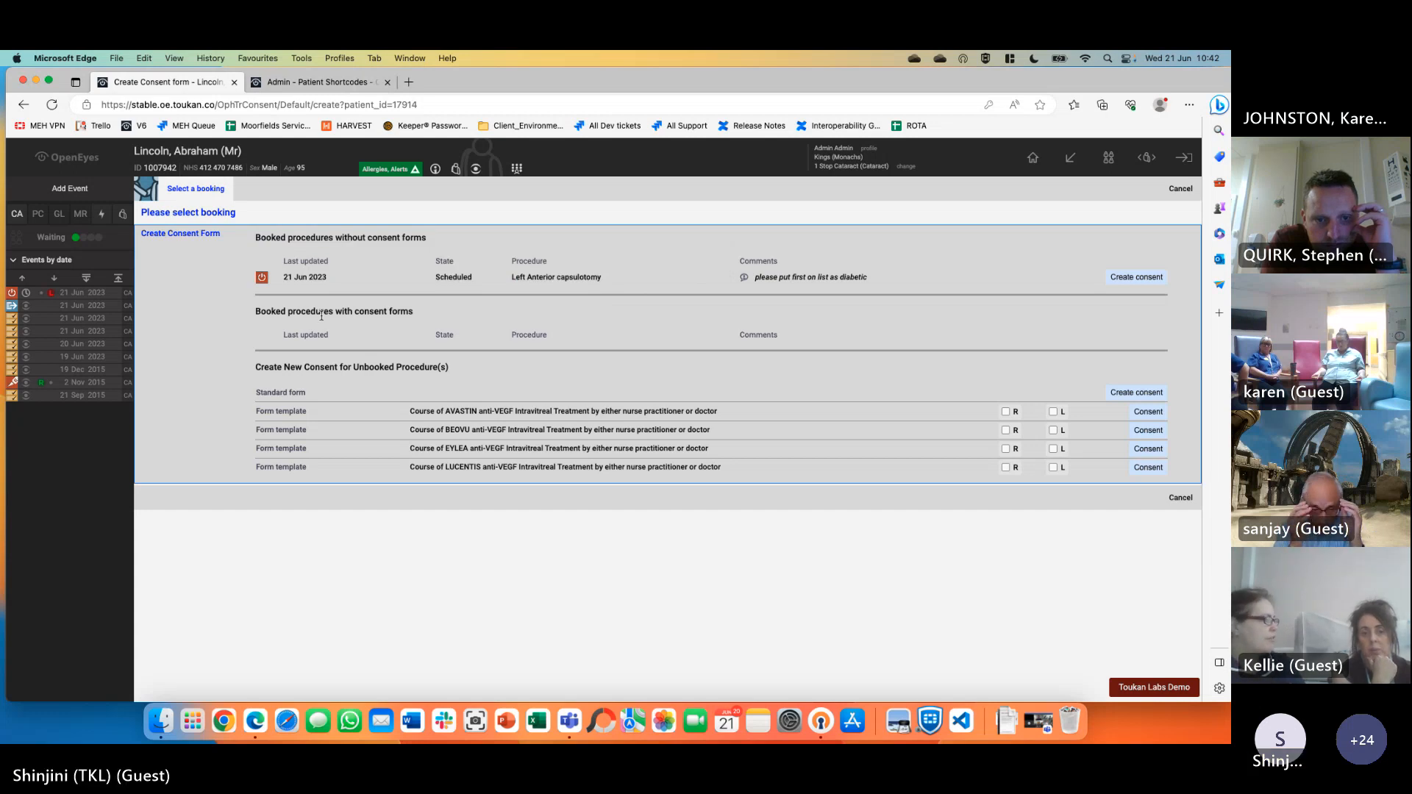
pyautogui.moveTo(257, 237); pyautogui.dragTo(872, 280)
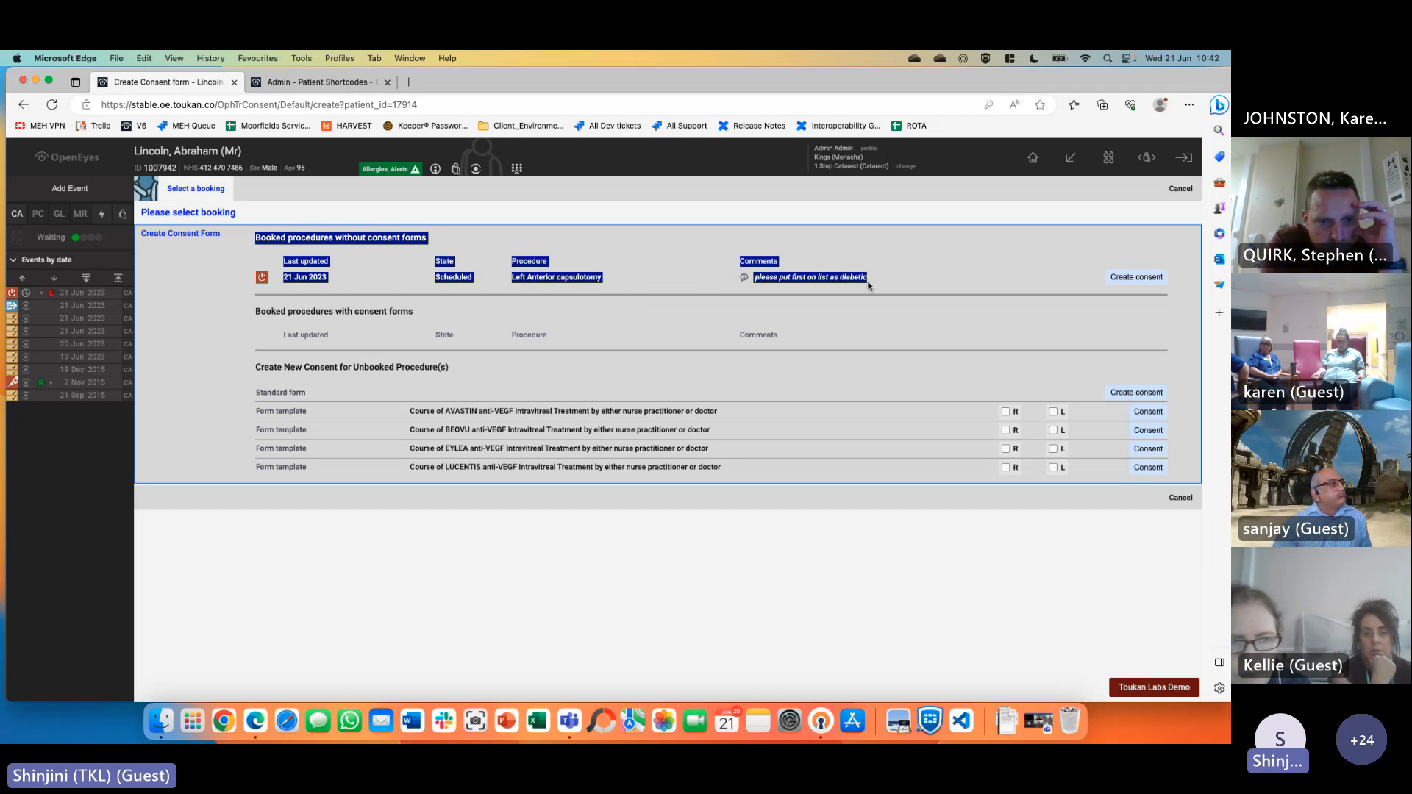
pyautogui.click(1017, 279)
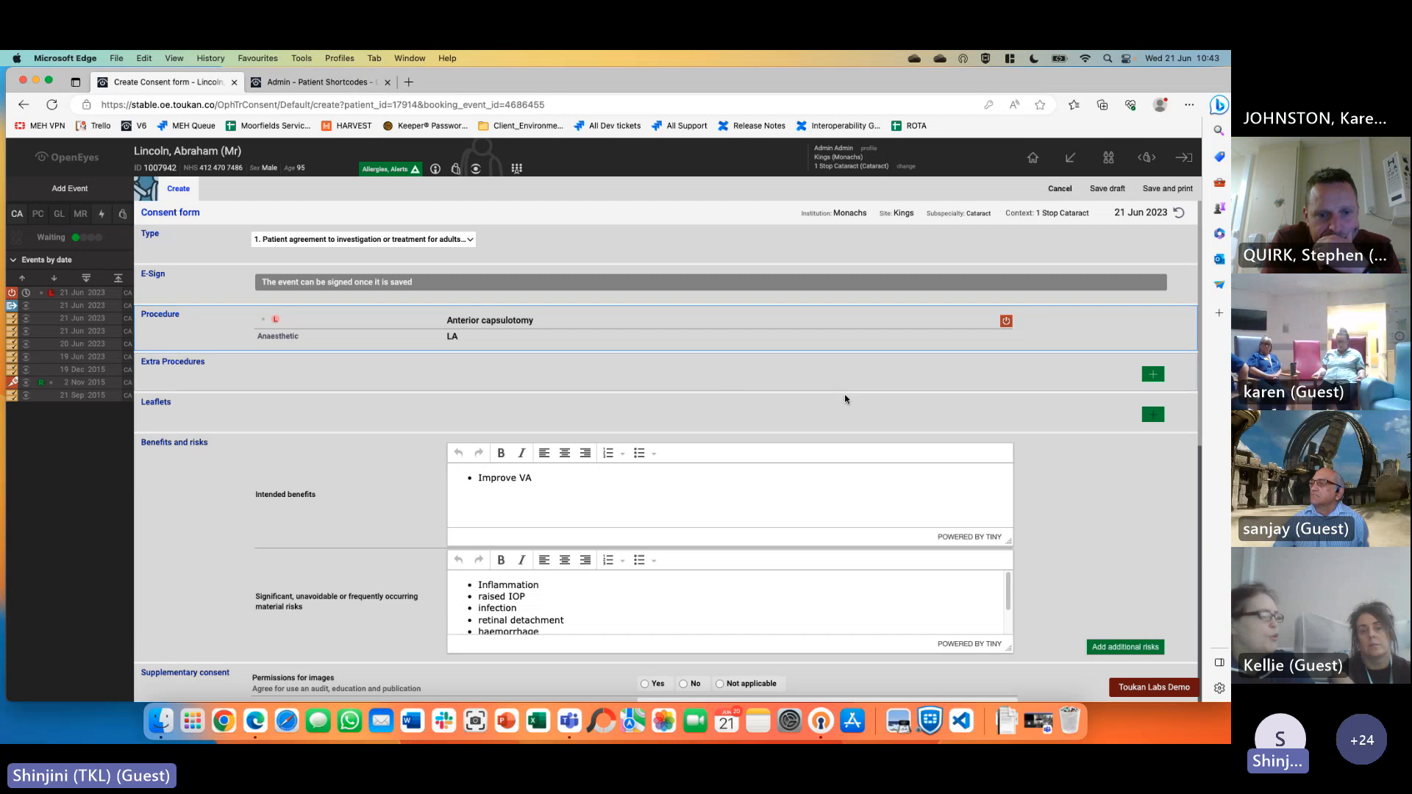
# Add the Cataract leaflet to the consent form
pyautogui.click(1153, 375)
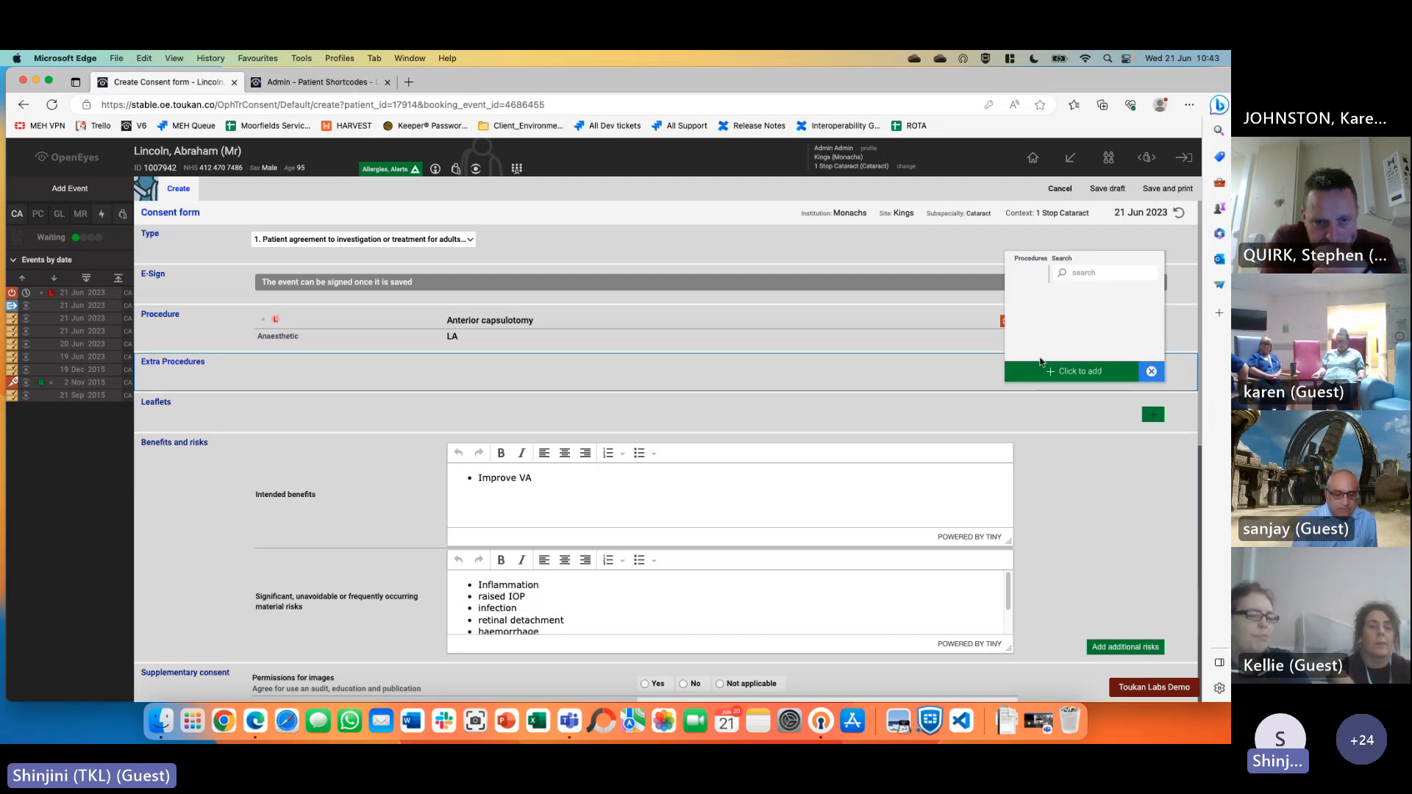
pyautogui.click(1150, 390)
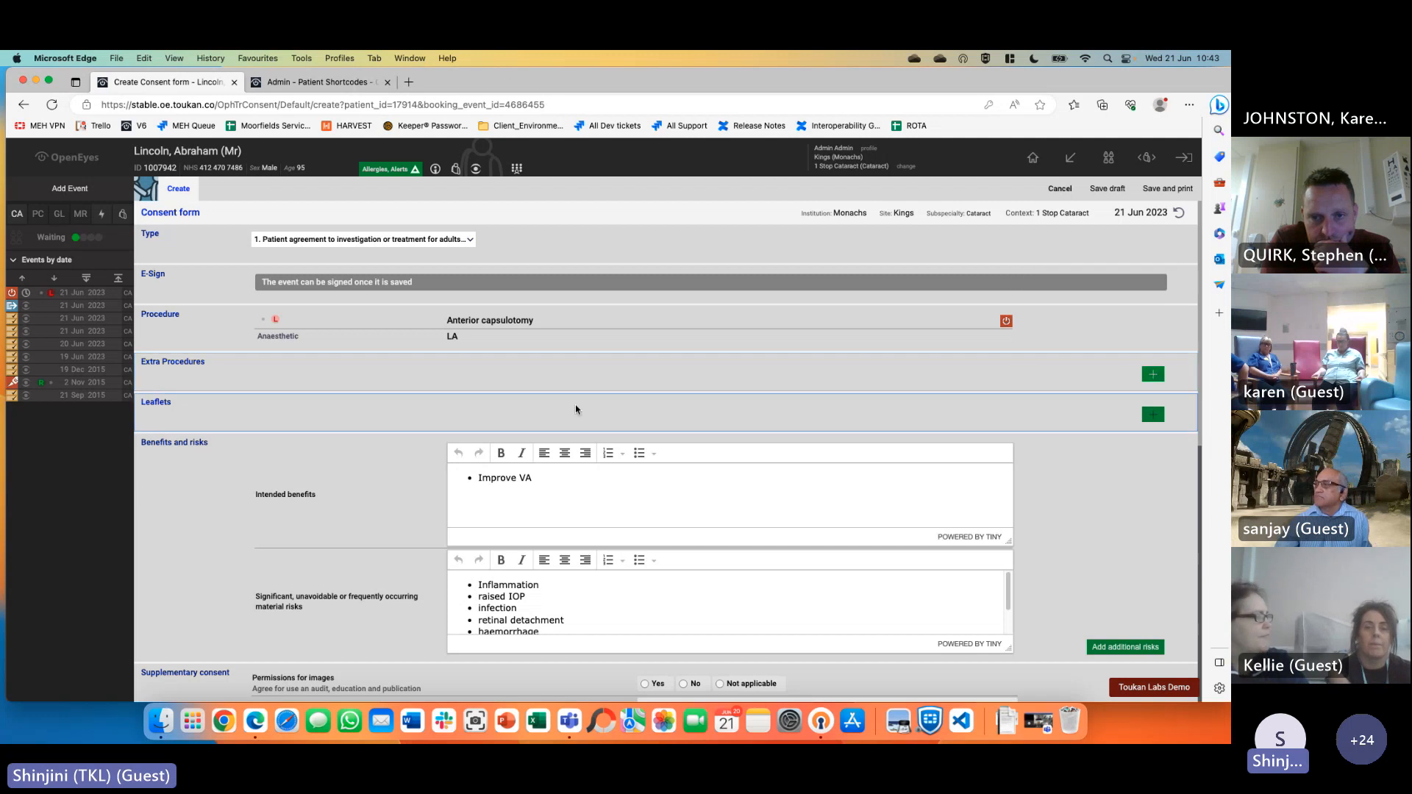
pyautogui.click(1153, 414)
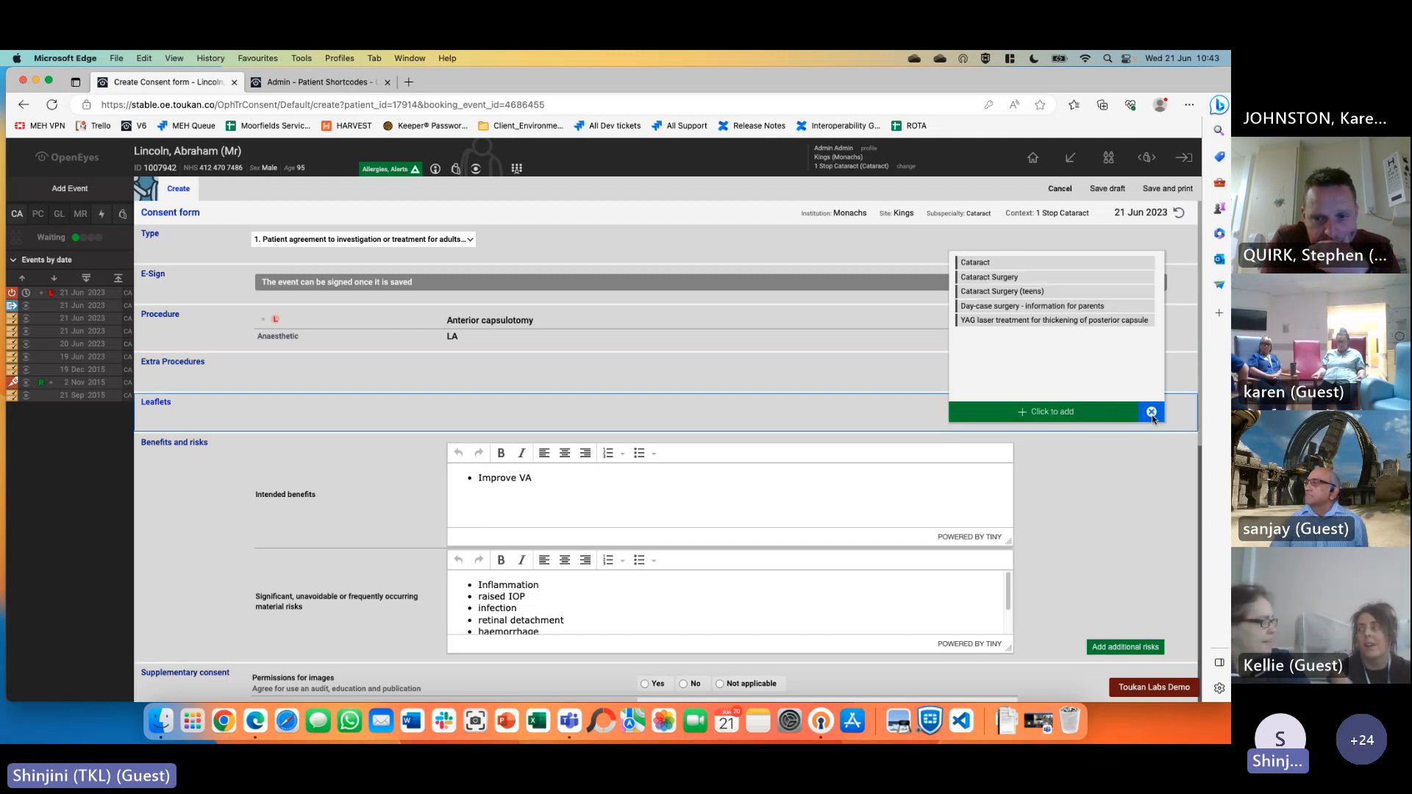
pyautogui.click(1030, 263)
pyautogui.click(1060, 411)
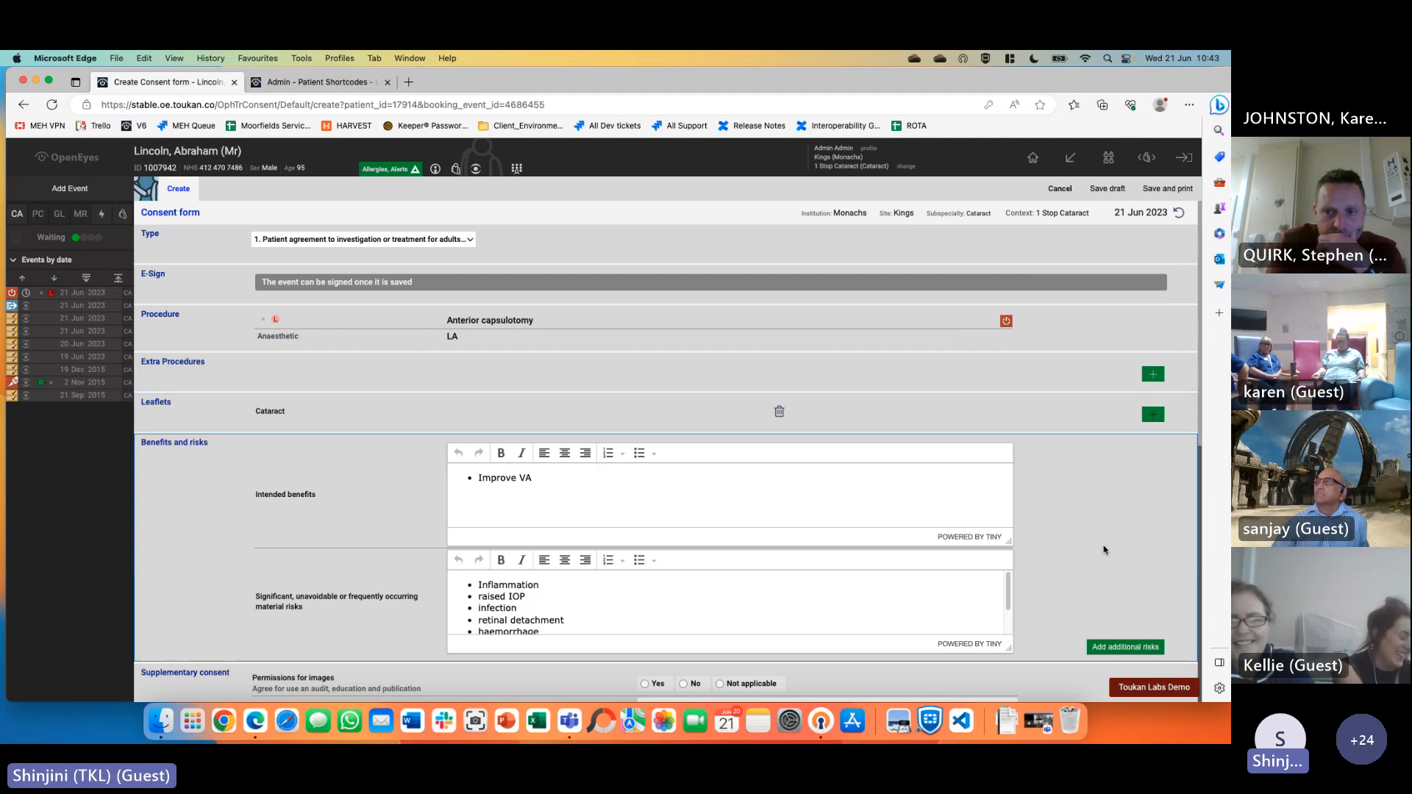
# Allow images, answer the Type 1 question with 'test' and note 'interpreter' as special requirement
pyautogui.scroll(-5, 1103, 550)
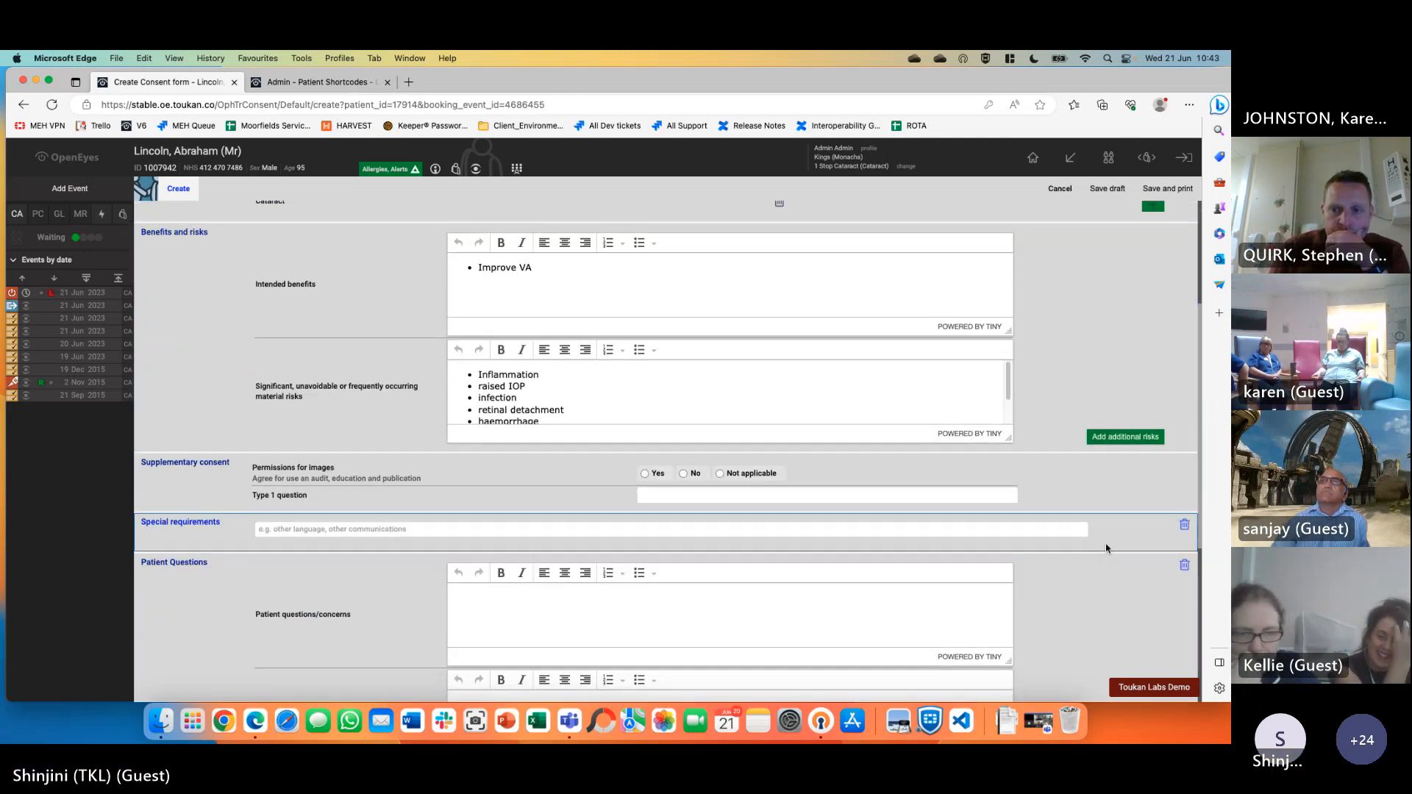
pyautogui.scroll(-1, 1106, 548)
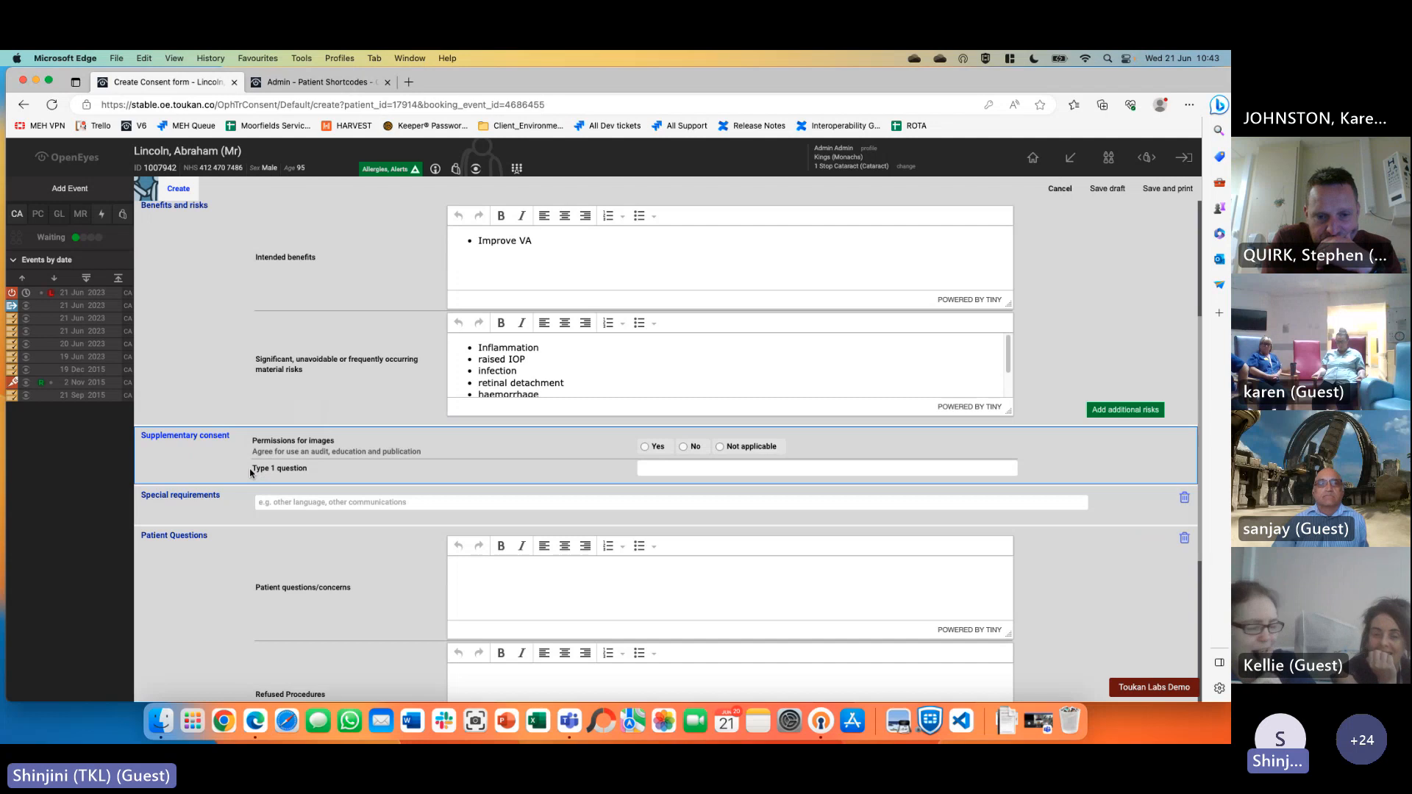
pyautogui.moveTo(251, 469); pyautogui.dragTo(313, 471)
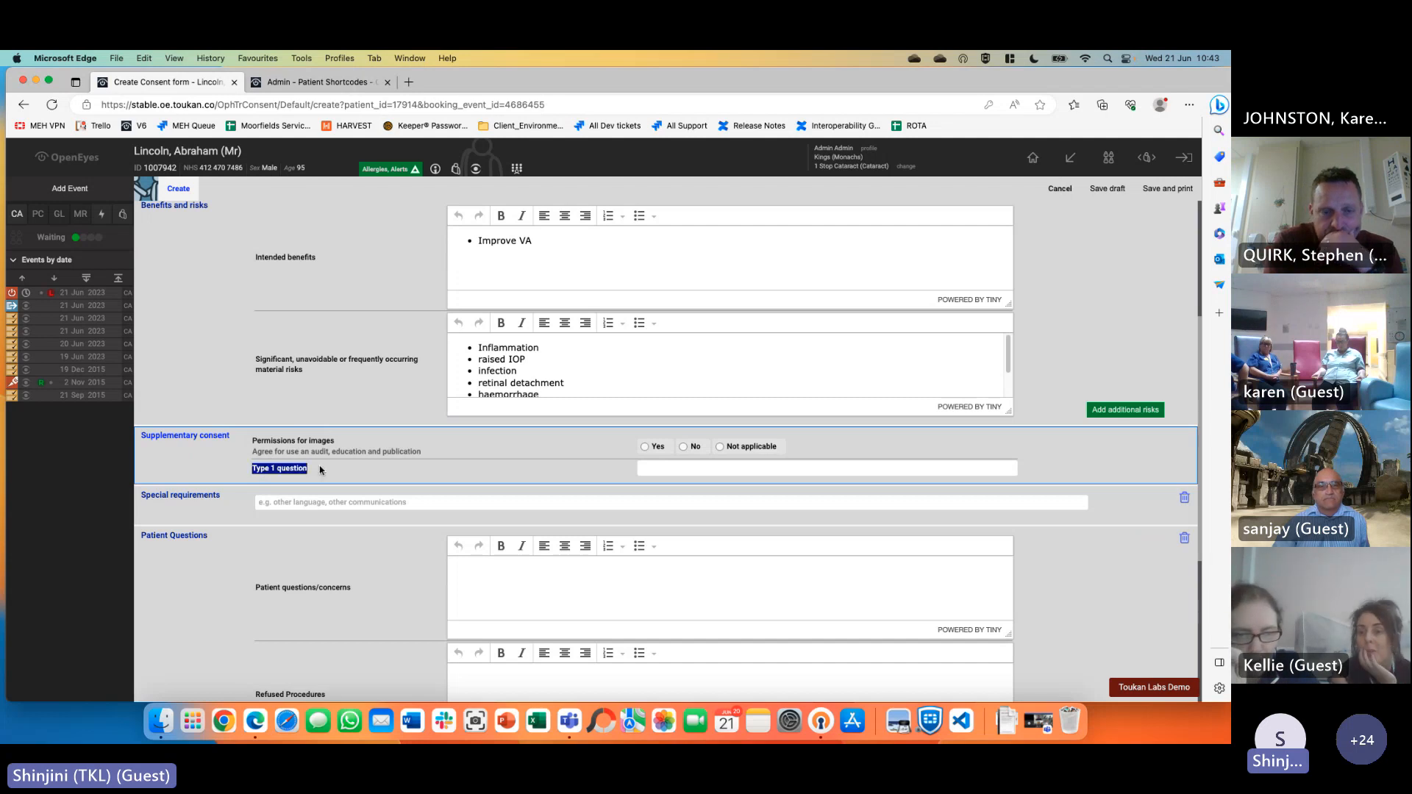
pyautogui.click(315, 473)
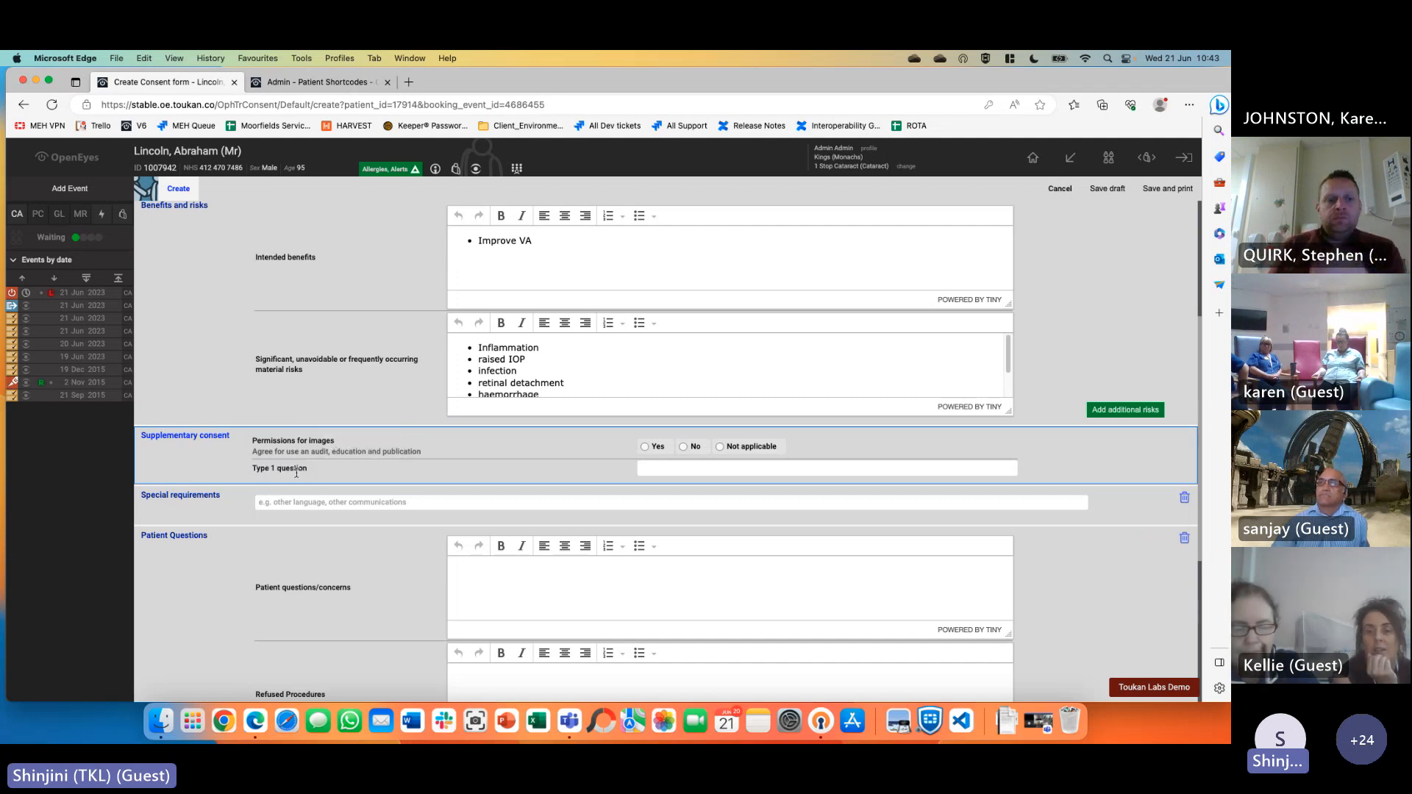
pyautogui.click(653, 447)
pyautogui.click(662, 468)
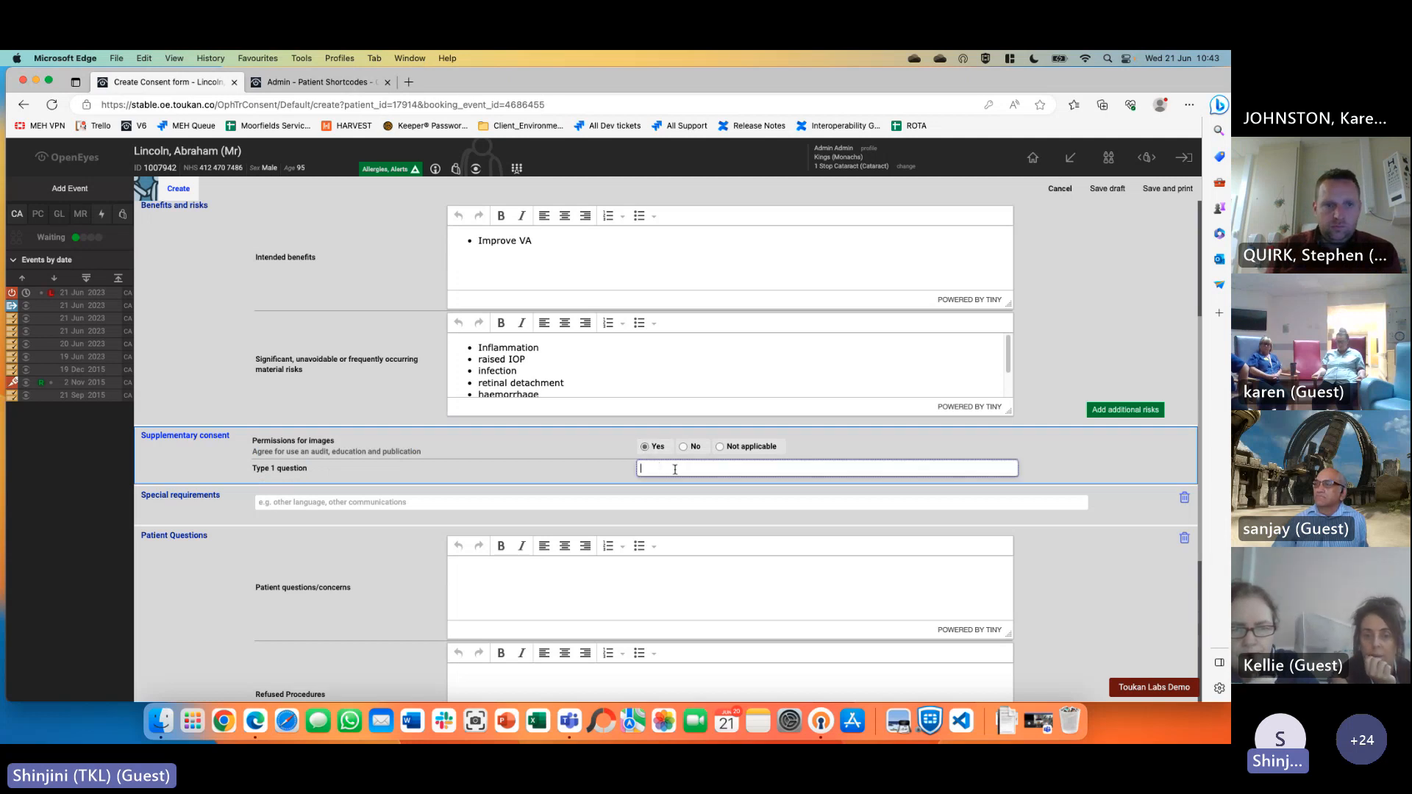
pyautogui.write('test')
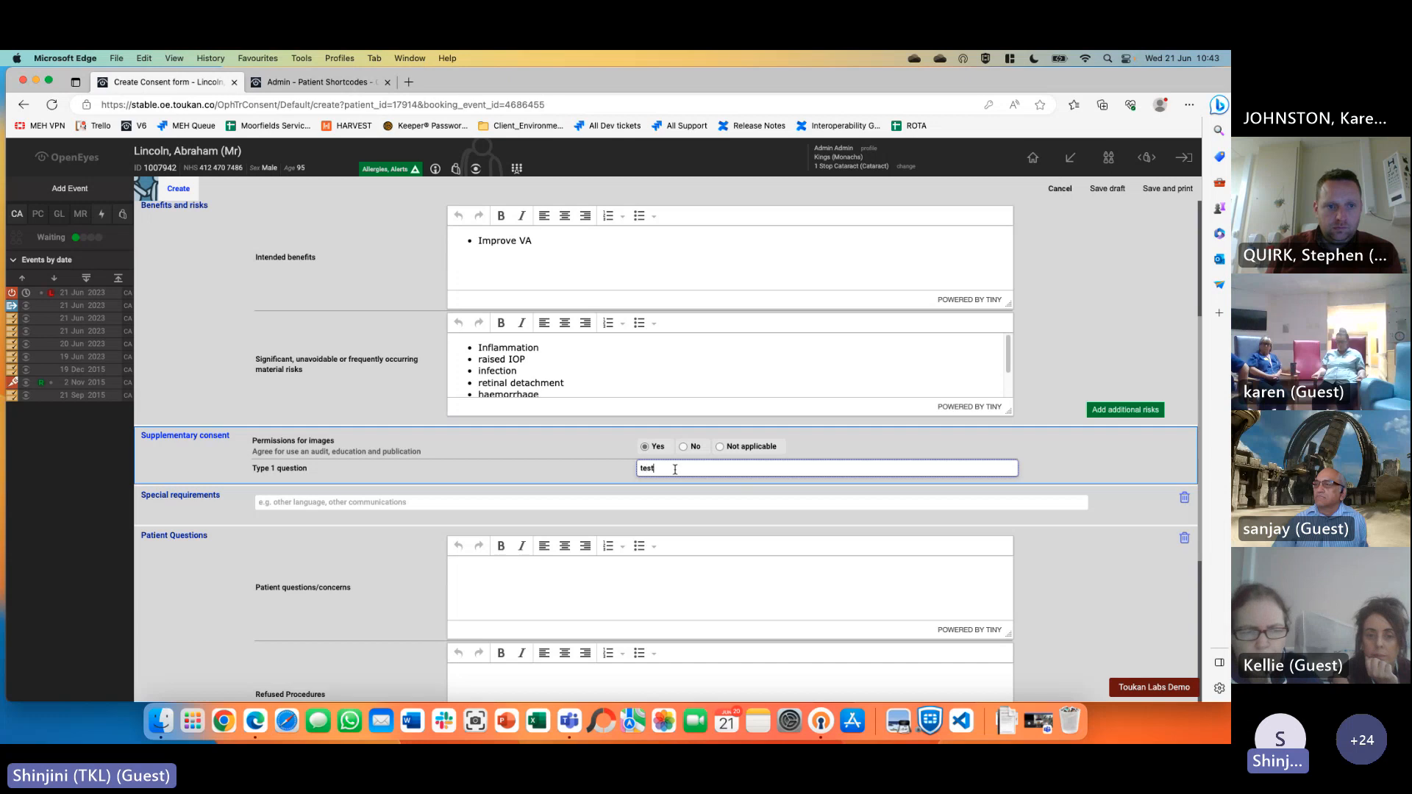
pyautogui.click(418, 501)
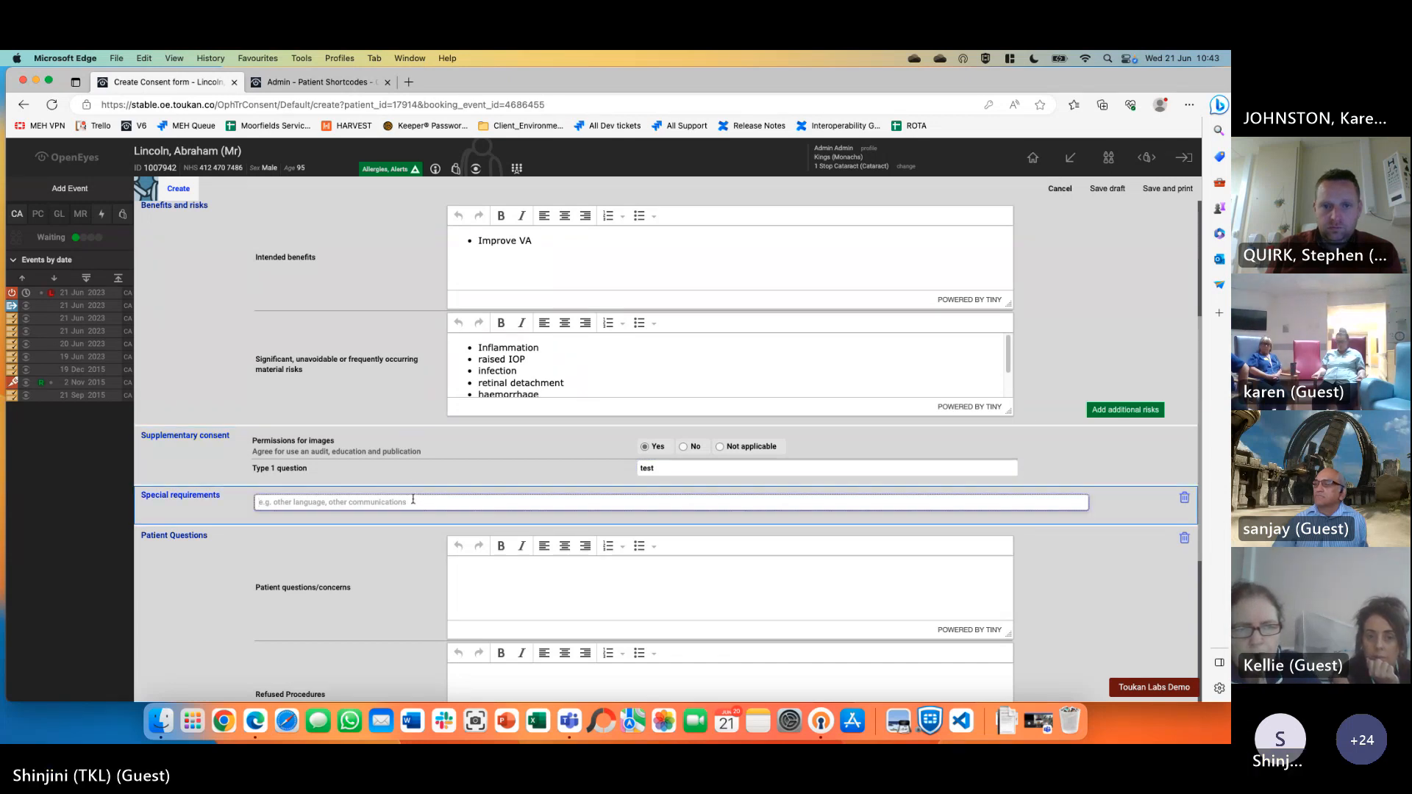
pyautogui.write('interprete')
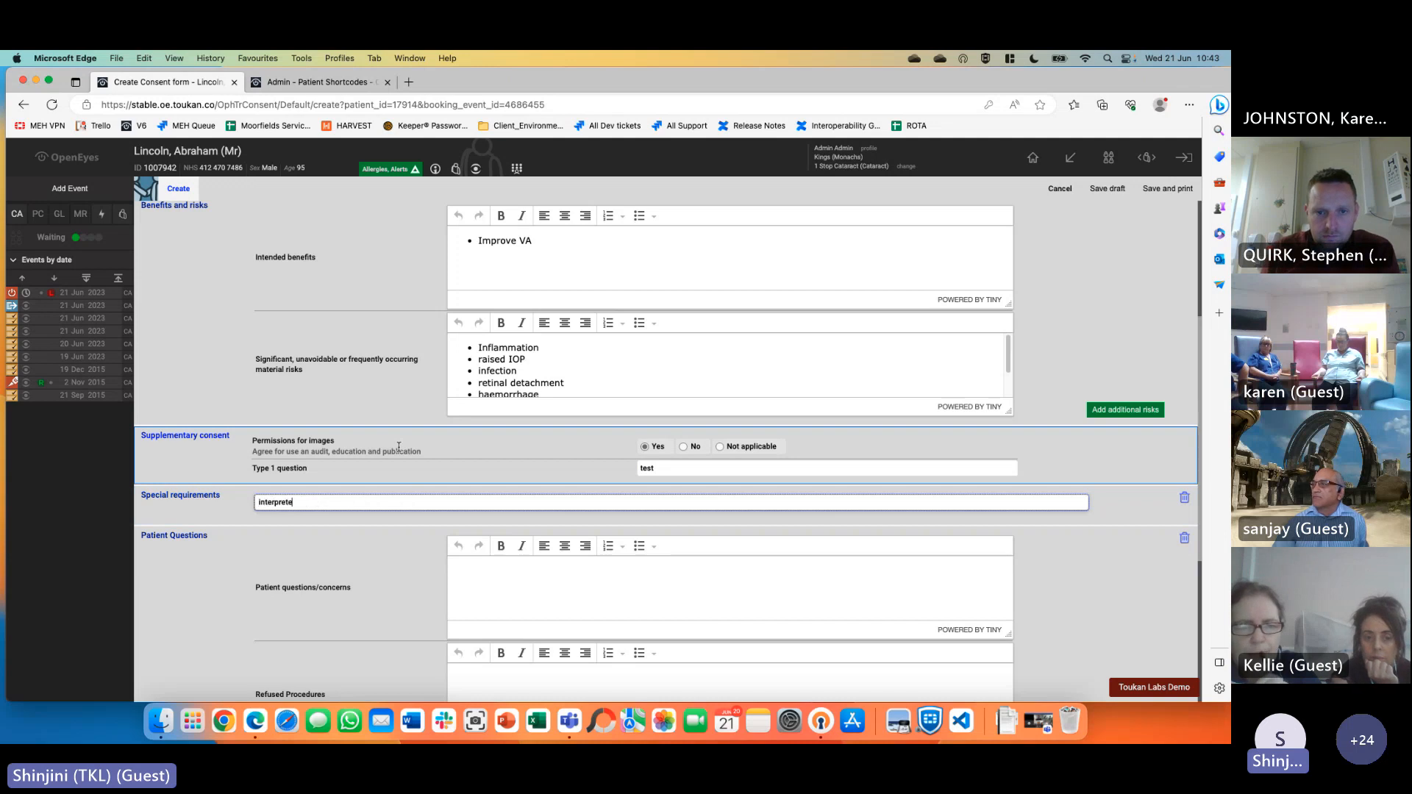
pyautogui.write('r')
# Fill in Patient Questions and Advanced Decision, choose Yes for a paper copy, and save and print
pyautogui.click(549, 581)
pyautogui.scroll(-2, 597, 566)
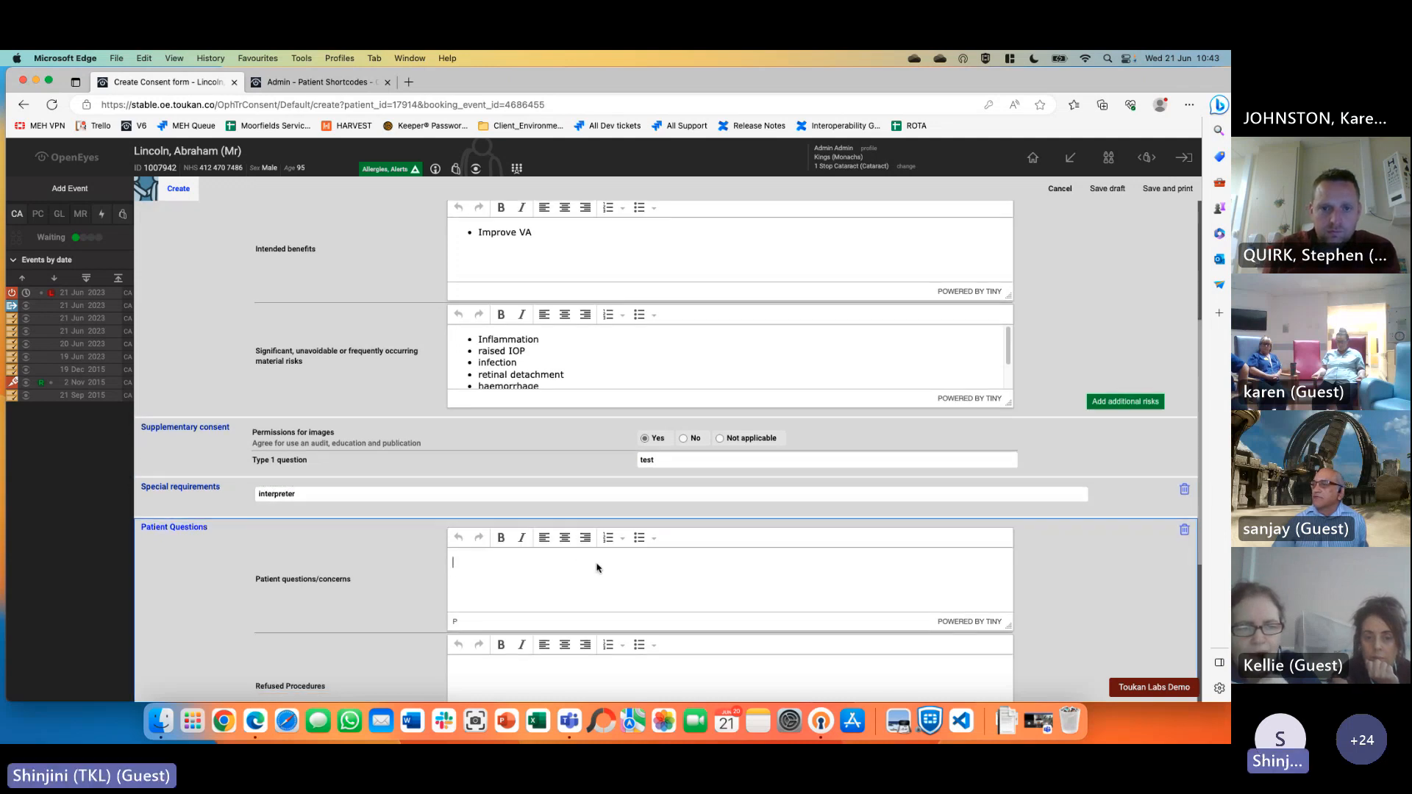
pyautogui.write('fdsfdsafdsafdsafdsa')
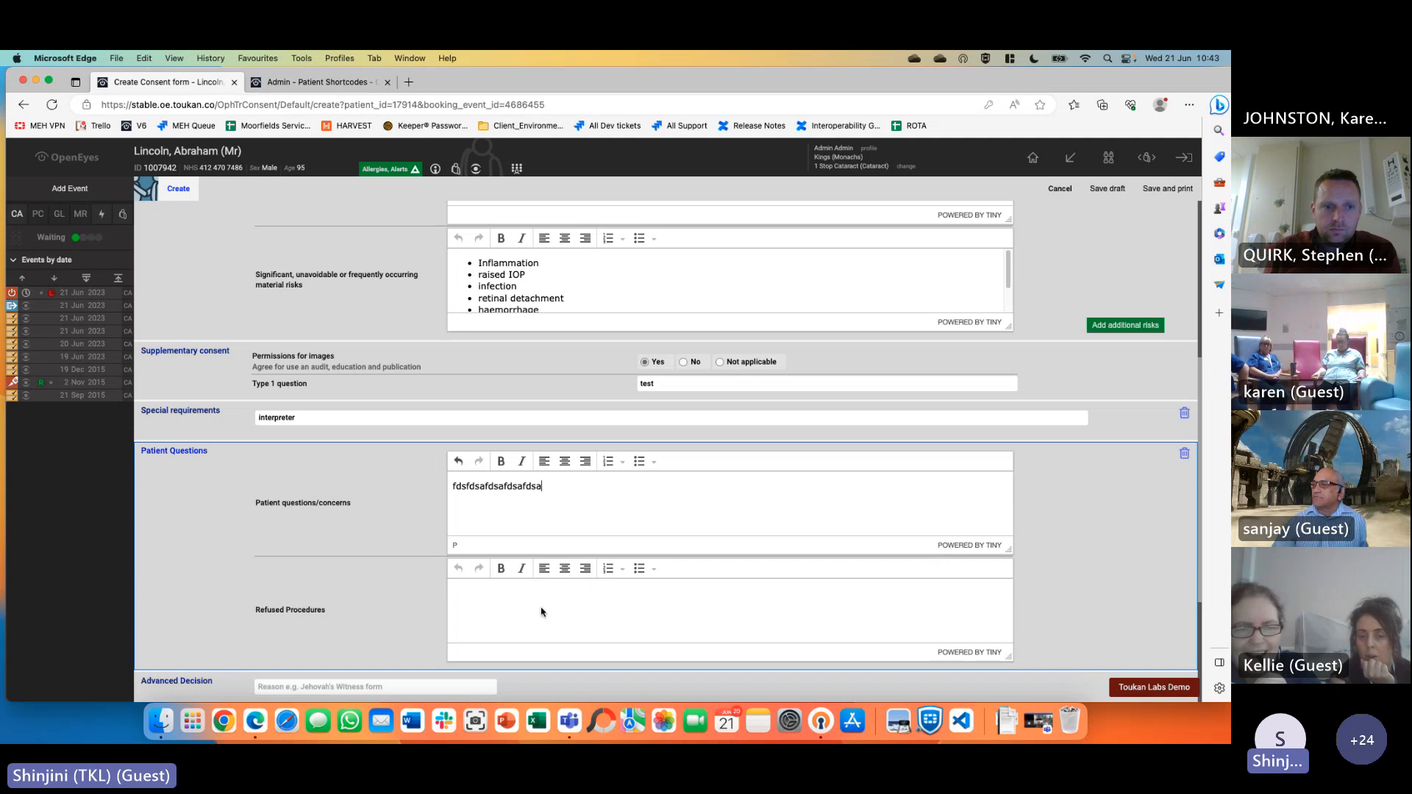
pyautogui.write('fsdafdasfdsa')
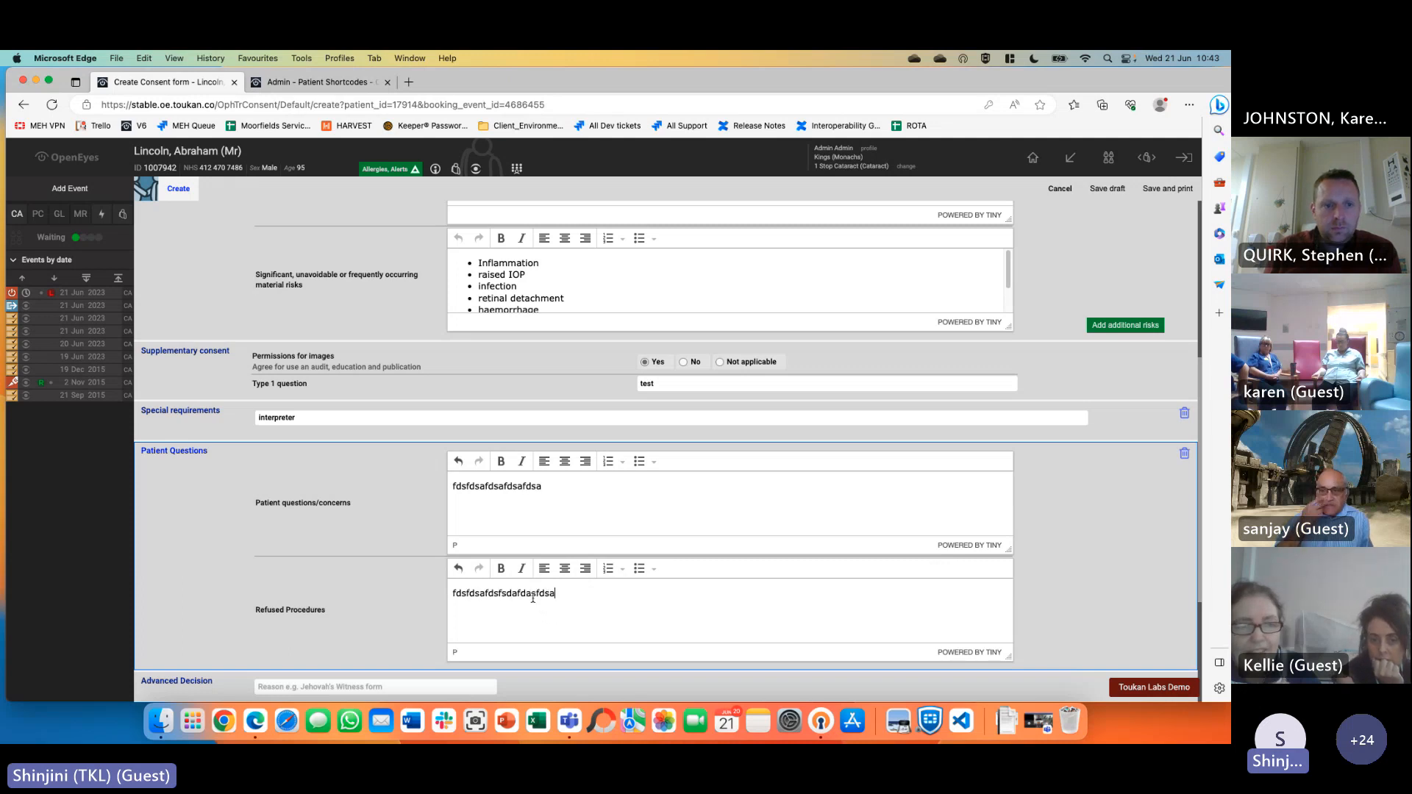
pyautogui.scroll(-5, 542, 612)
pyautogui.click(320, 484)
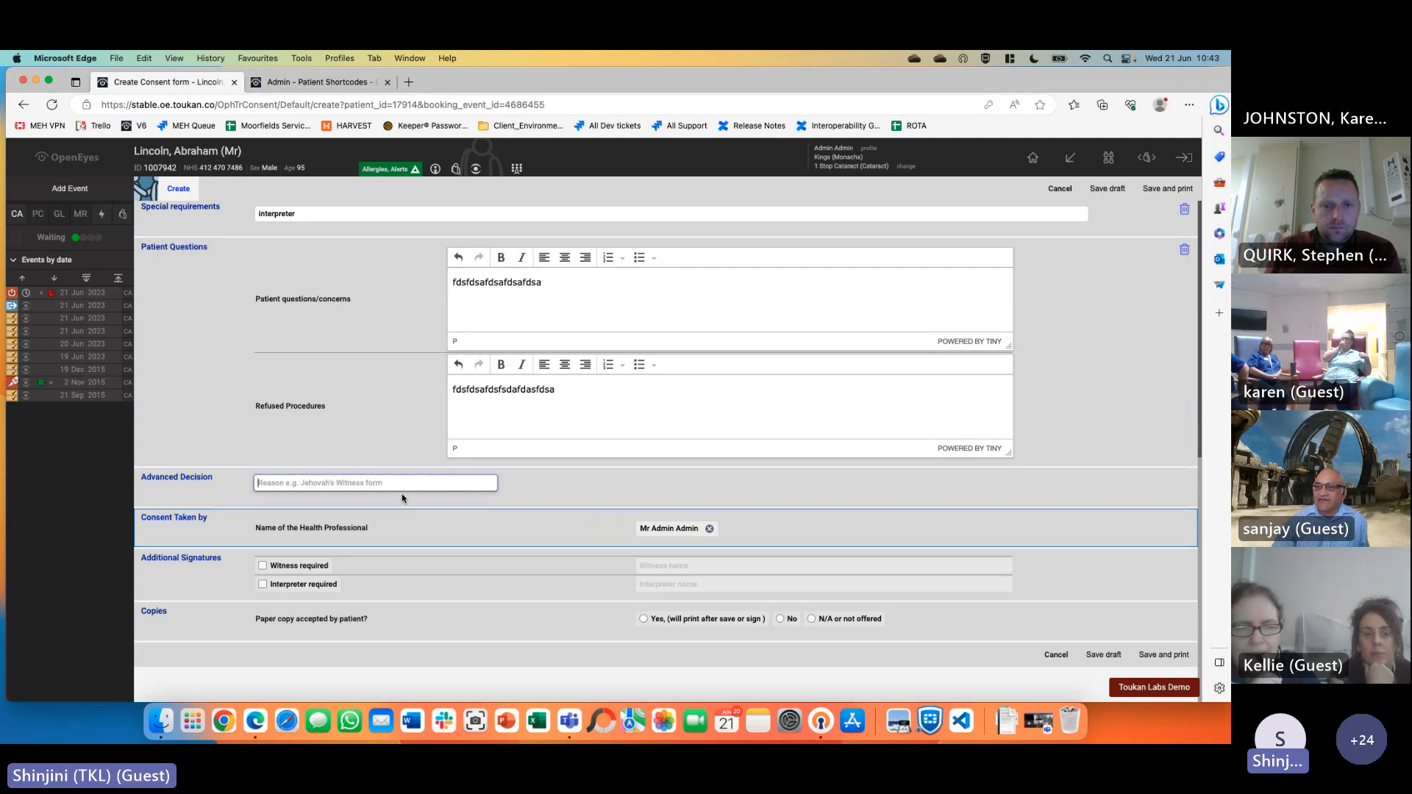
pyautogui.write('fdsfsdfs')
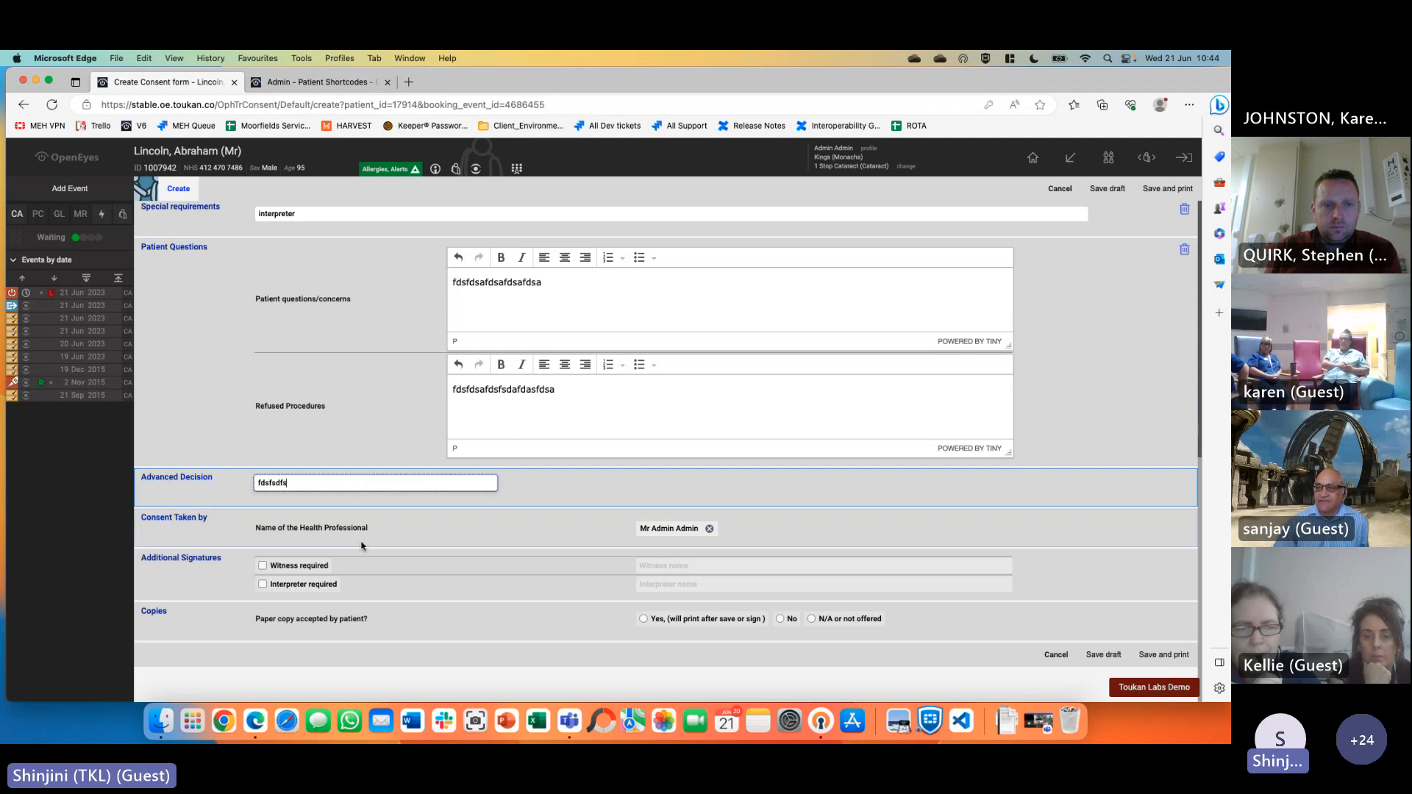
pyautogui.write('dfsdfsd')
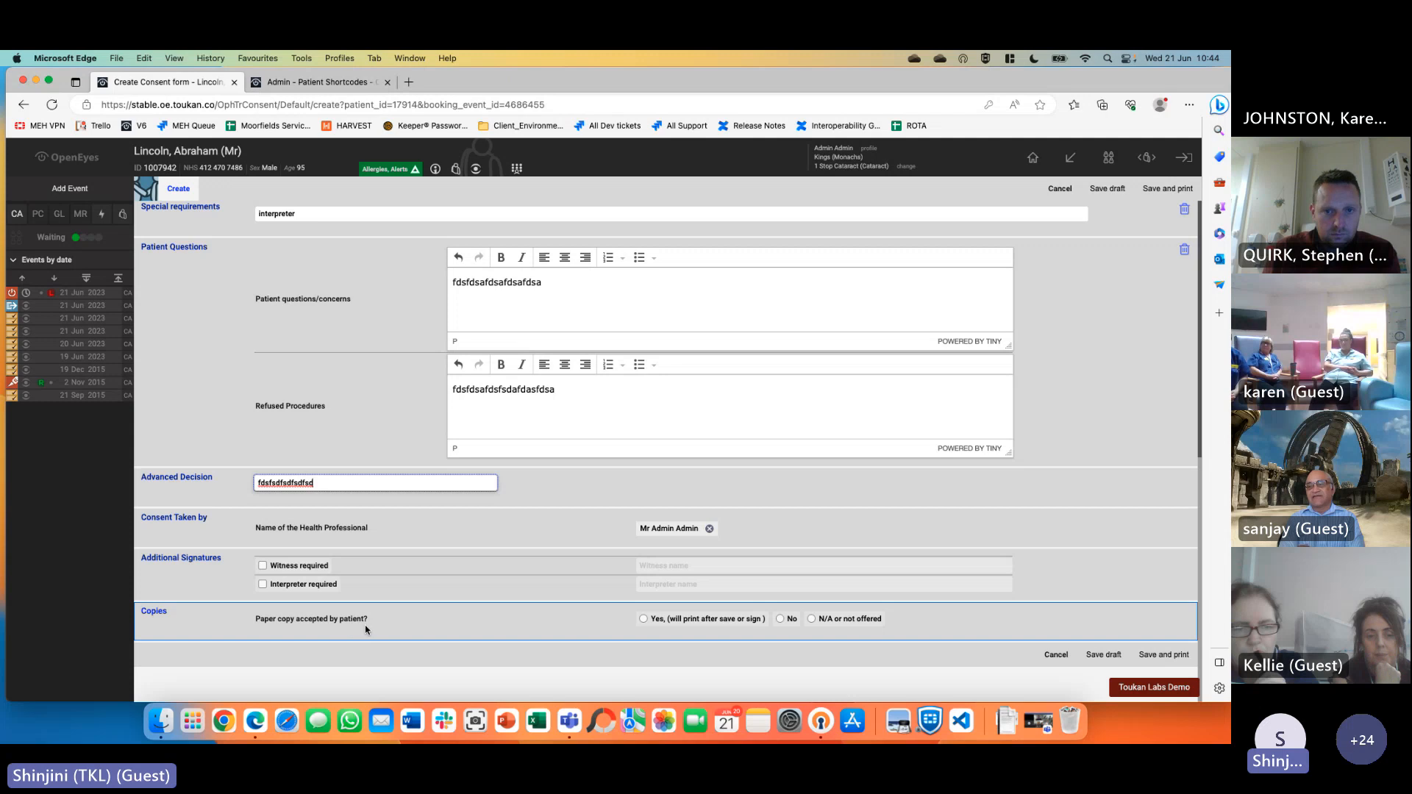
pyautogui.click(708, 626)
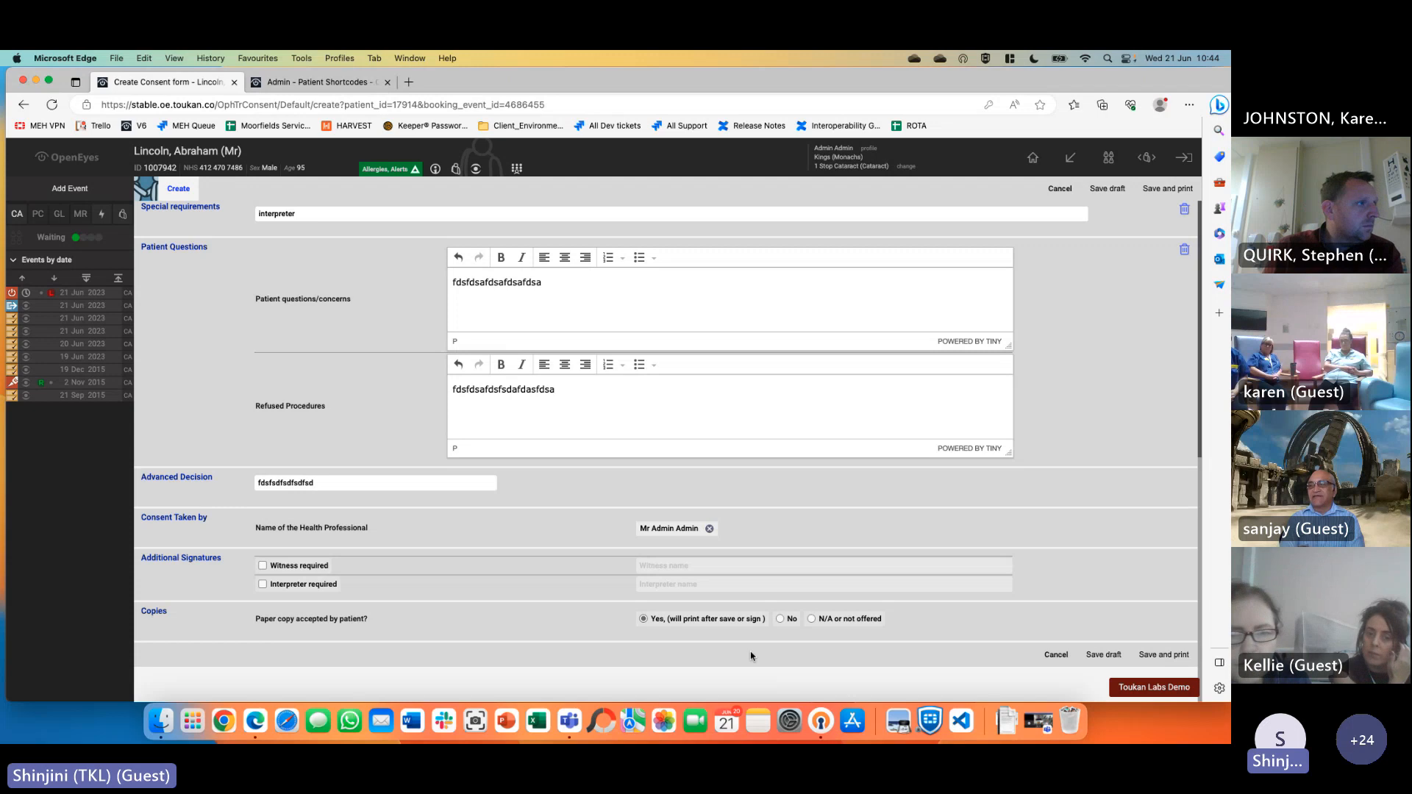
pyautogui.click(1154, 657)
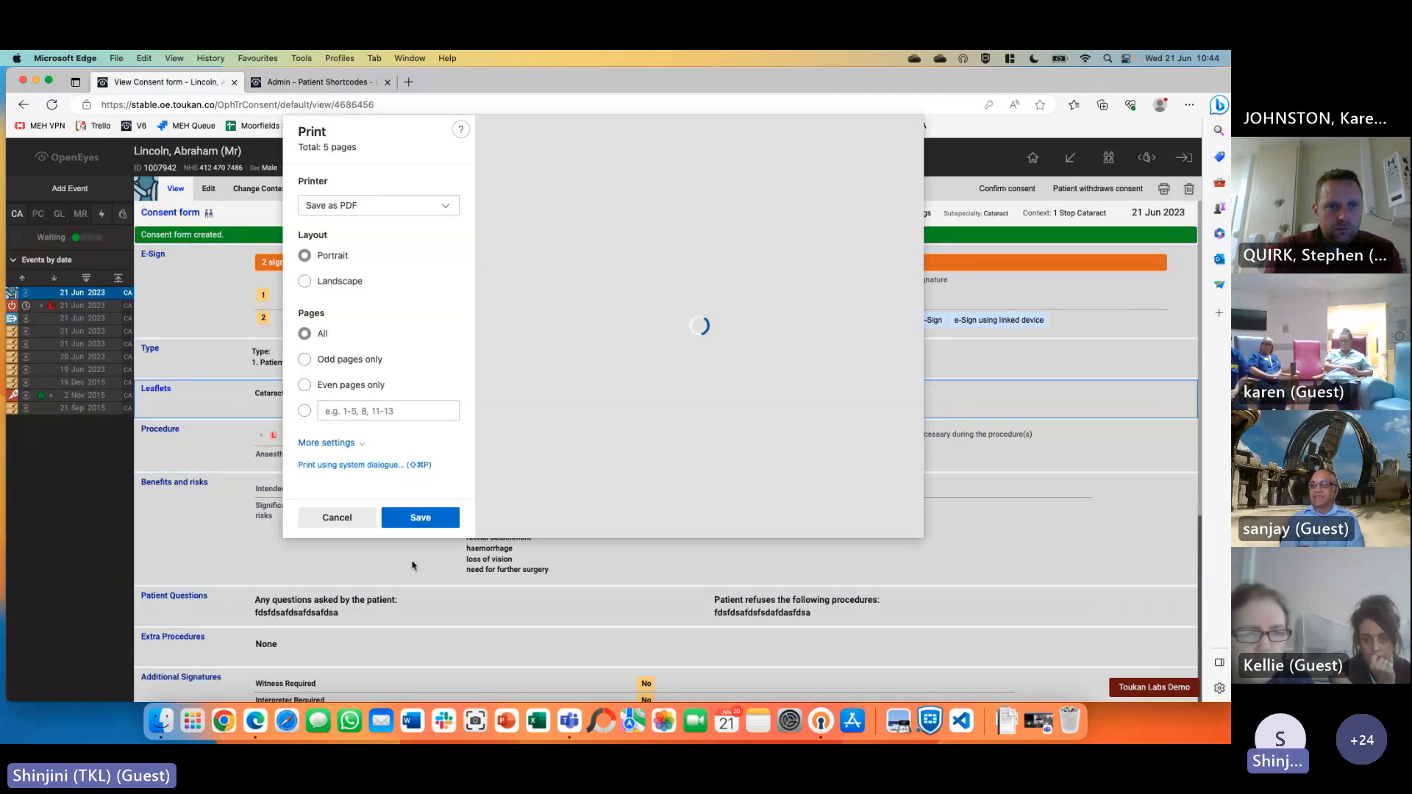
# Close the print dialog and PIN-sign the consent form in the System Administrator row
pyautogui.click(337, 514)
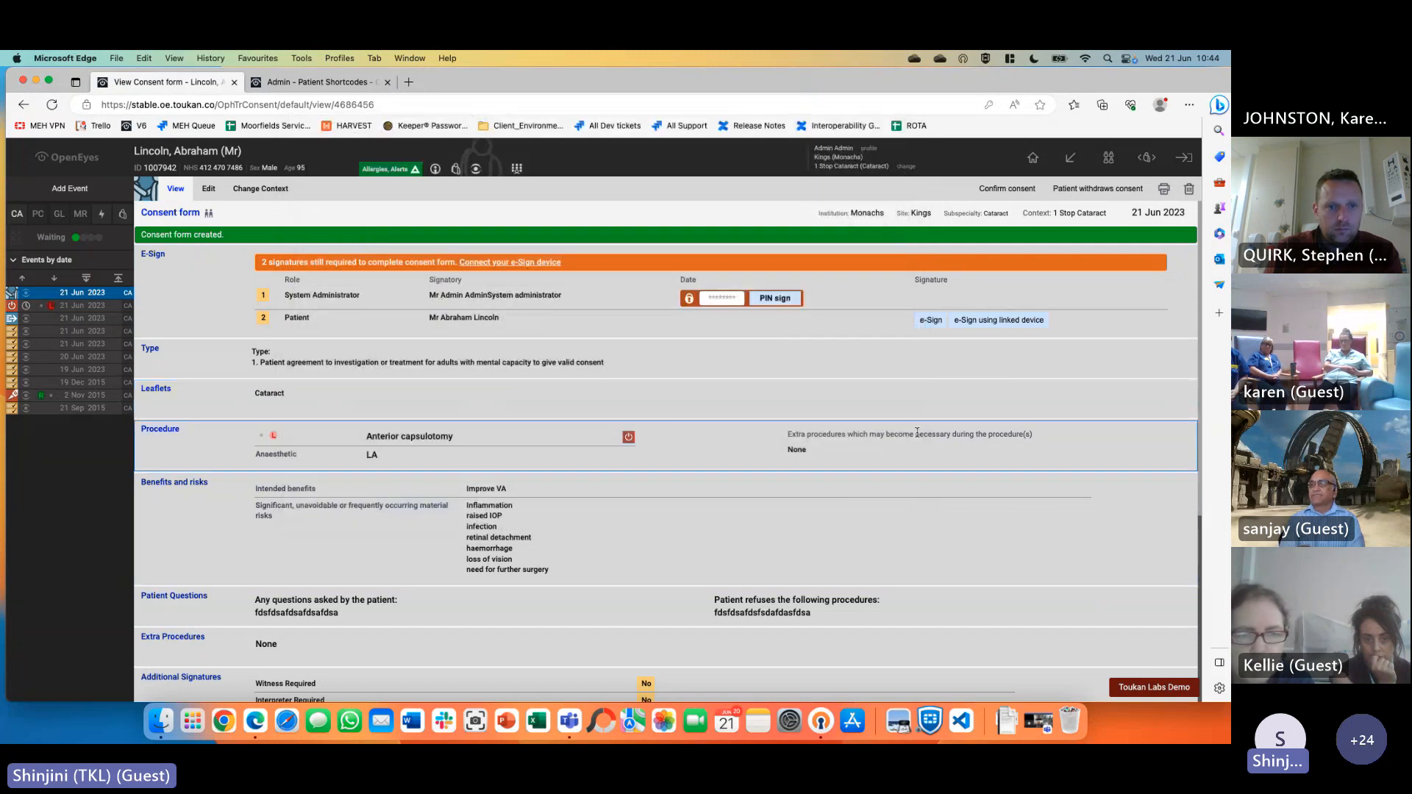
pyautogui.click(722, 299)
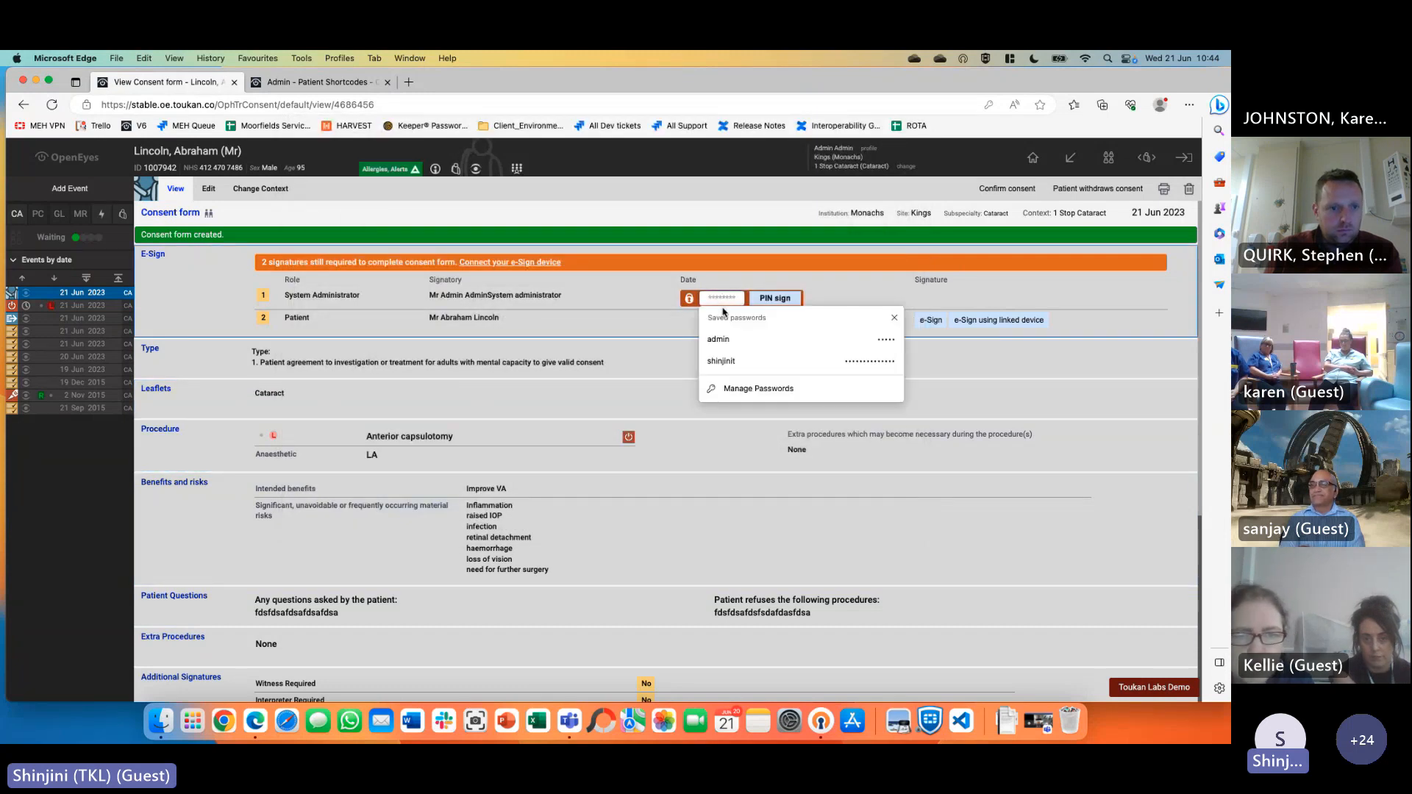
pyautogui.write('1')
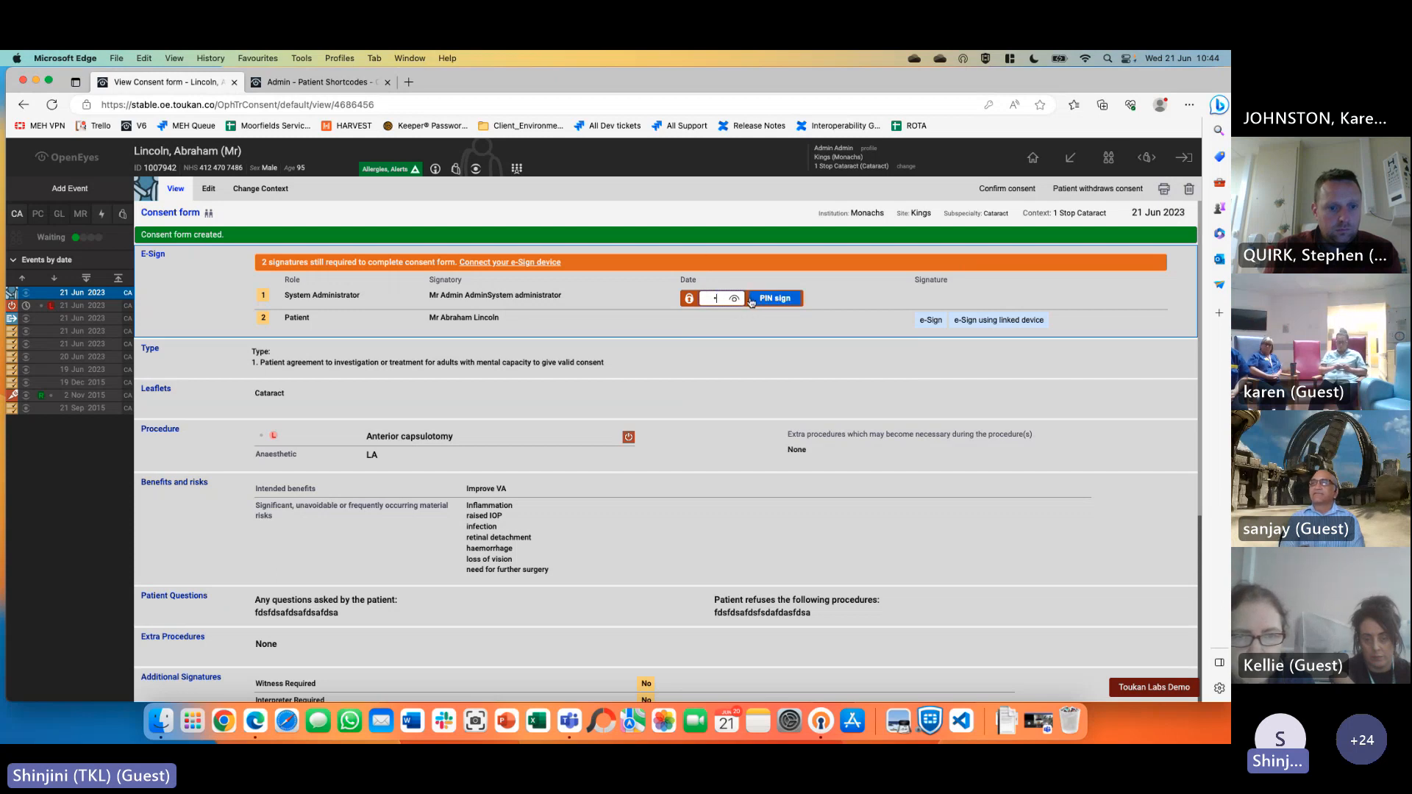
pyautogui.write('•••••')
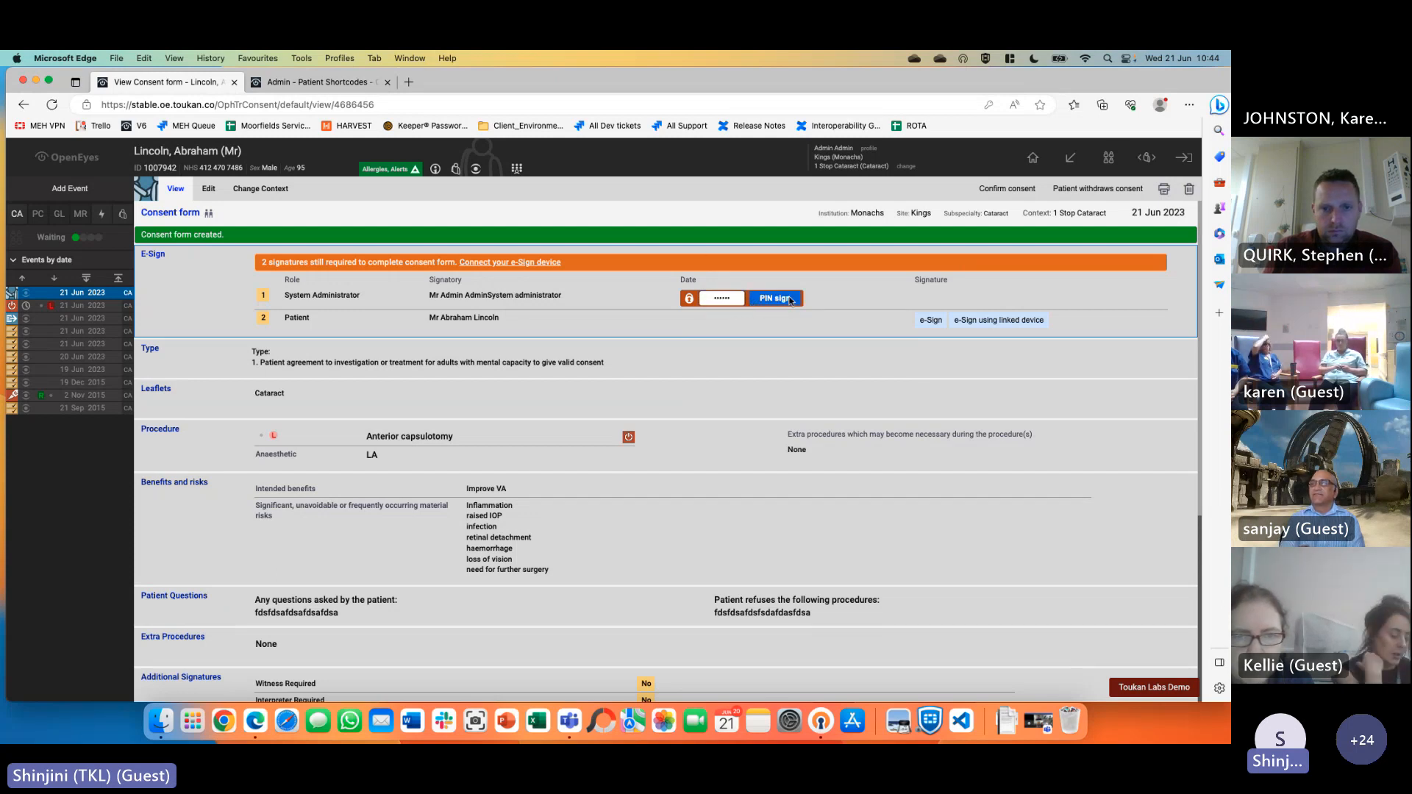
pyautogui.click(789, 300)
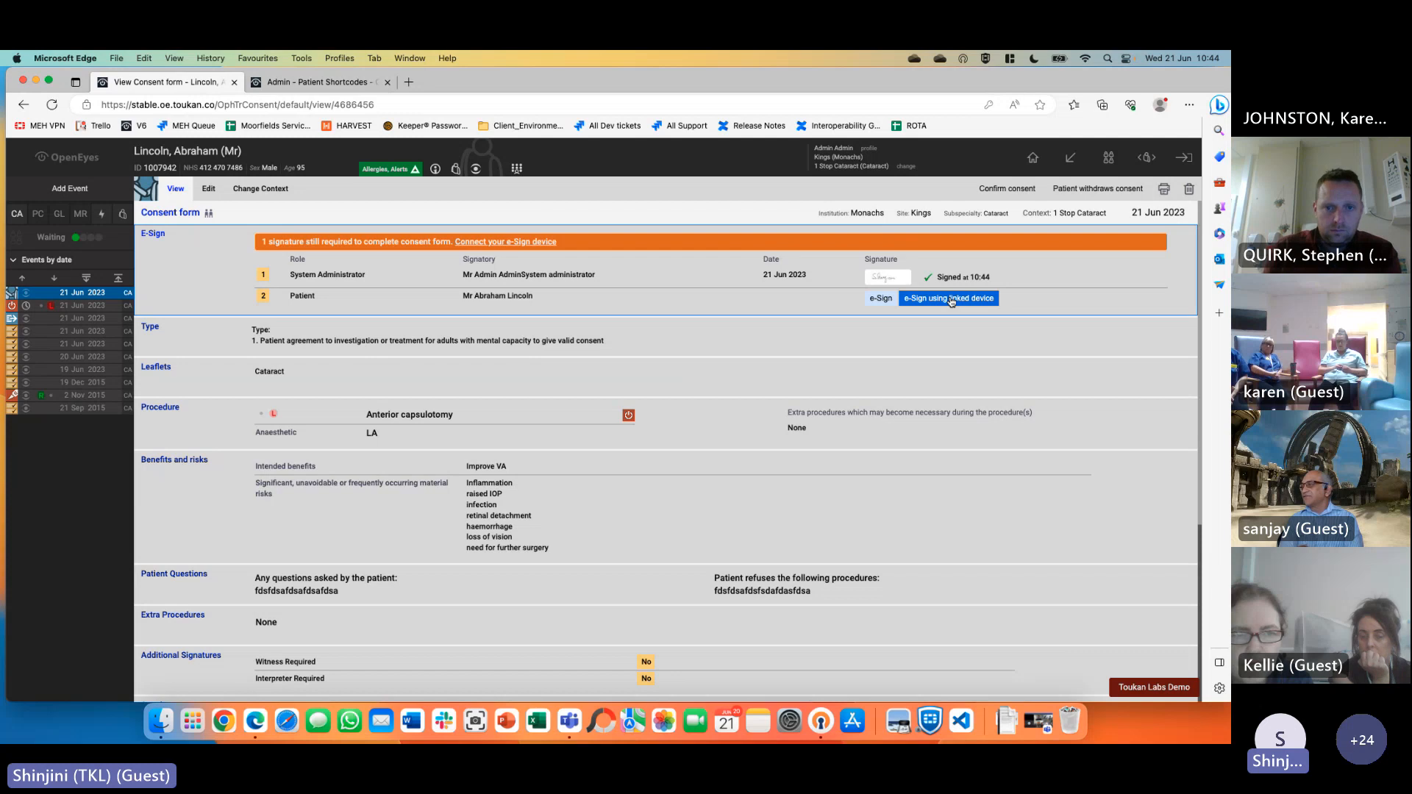
# Draw the patient's freehand signature on the e-Sign pad and save it
pyautogui.click(873, 300)
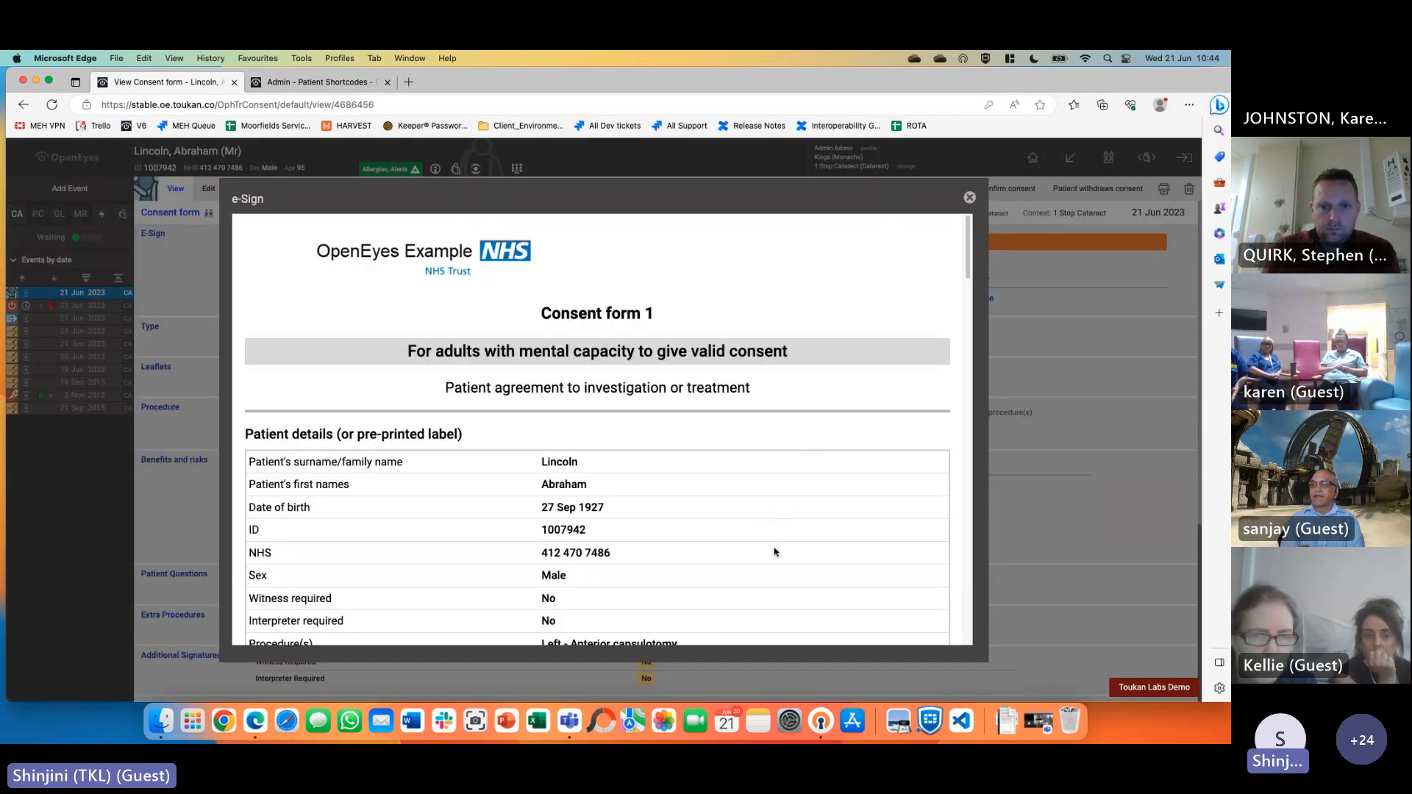
pyautogui.scroll(-6, 806, 547)
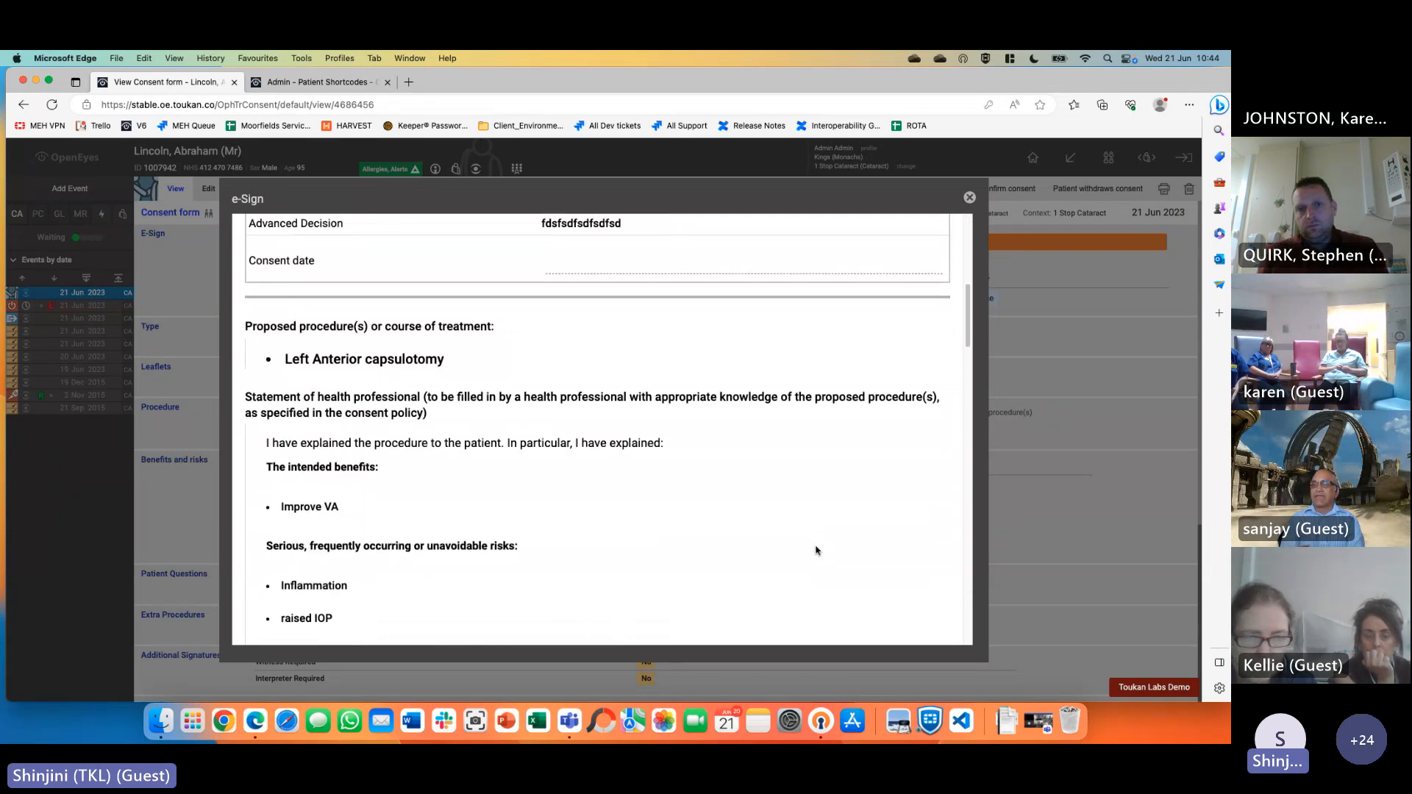
pyautogui.scroll(-10, 816, 550)
pyautogui.scroll(-5, 815, 550)
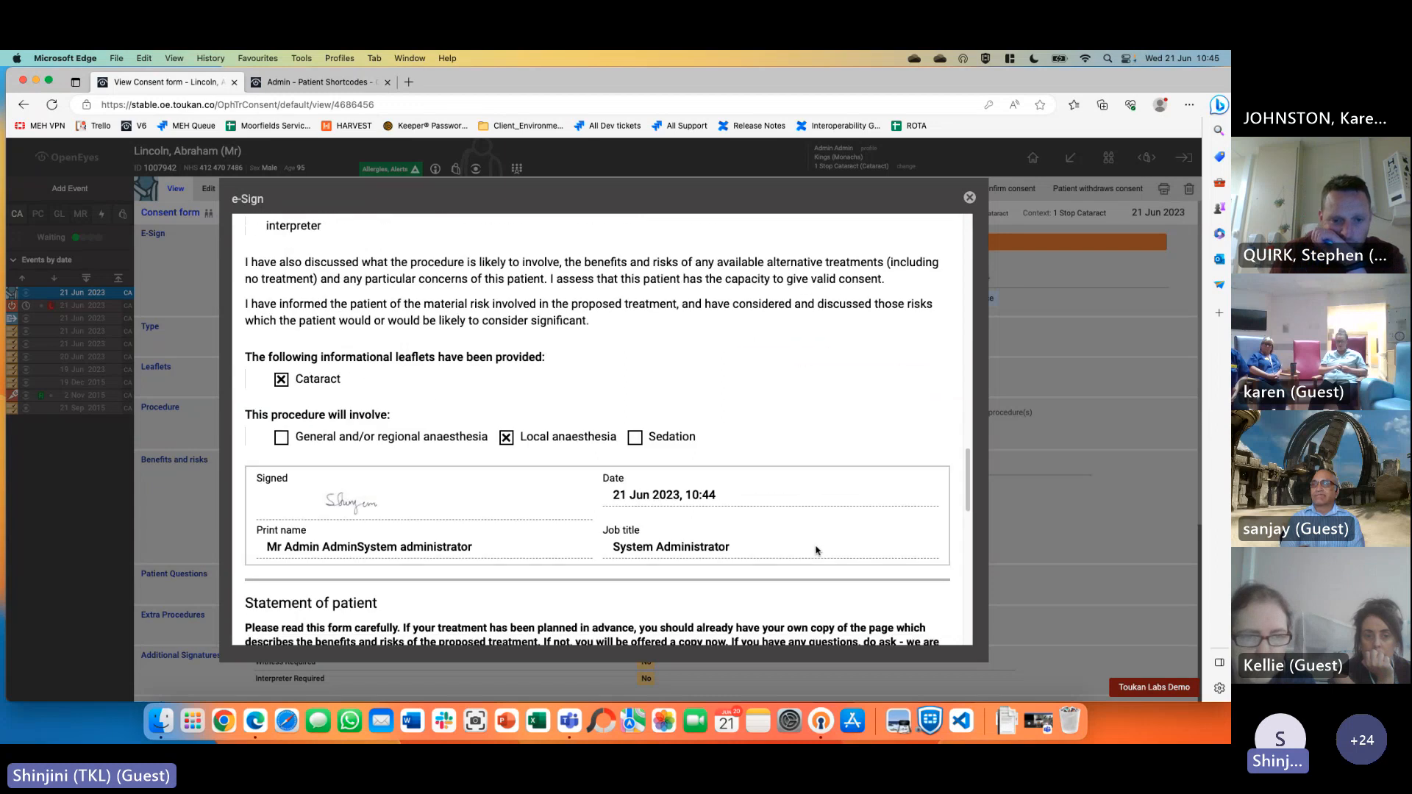
pyautogui.scroll(-1, 815, 550)
pyautogui.scroll(-10, 816, 550)
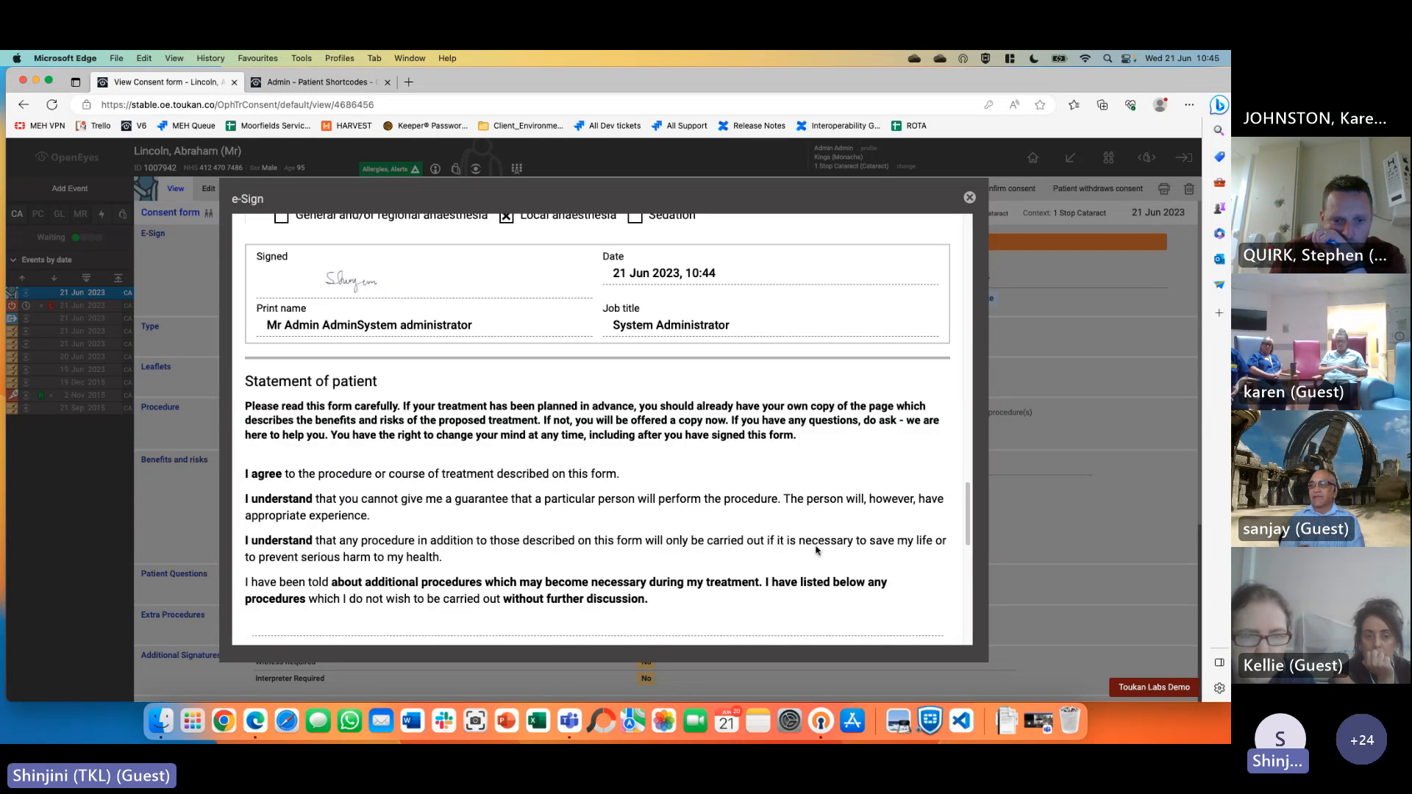
pyautogui.scroll(-5, 817, 551)
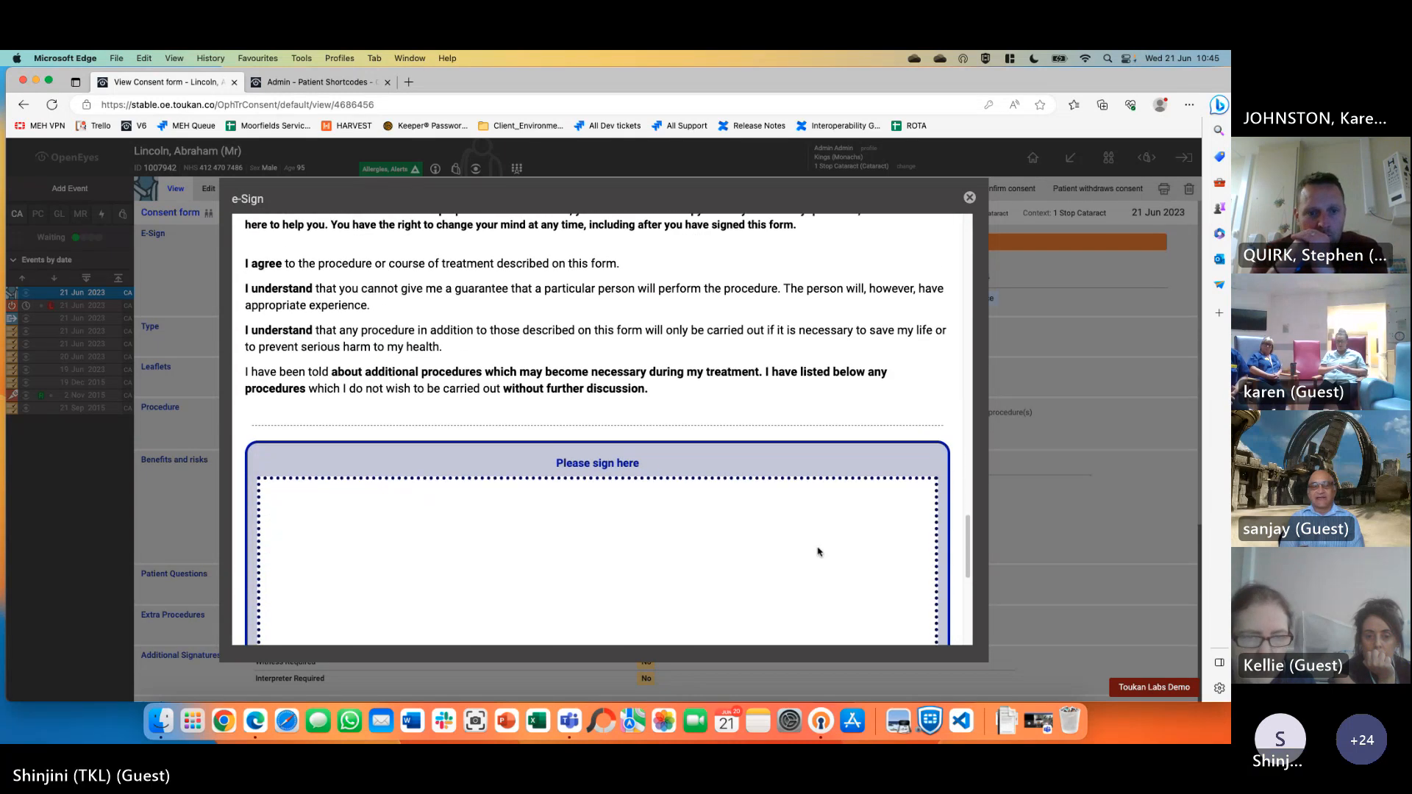
pyautogui.scroll(4, 817, 552)
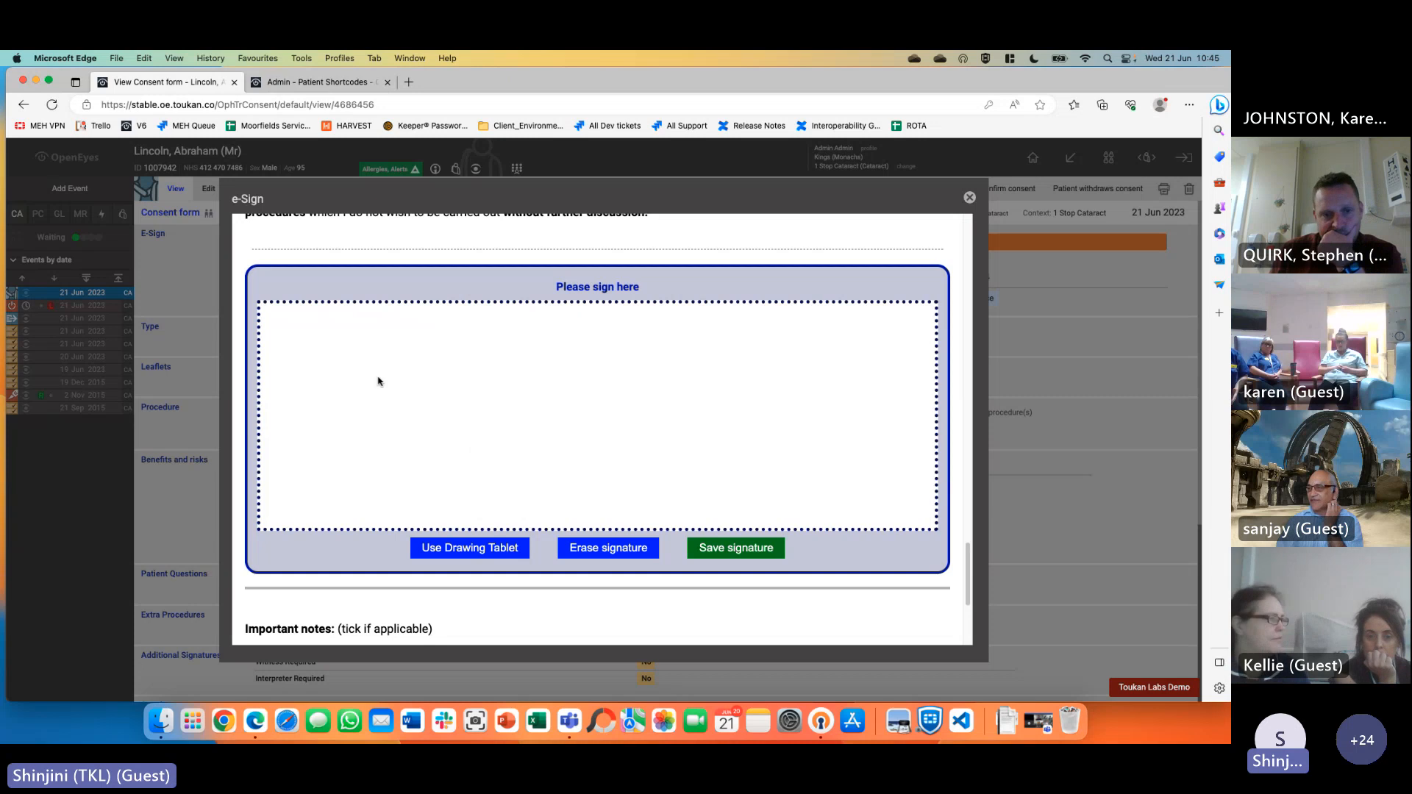
pyautogui.moveTo(378, 381)
pyautogui.mouseDown()
pyautogui.moveTo(378, 350)
pyautogui.moveTo(377, 382)
pyautogui.mouseUp()
pyautogui.moveTo(471, 406)
pyautogui.mouseDown()
pyautogui.moveTo(442, 412)
pyautogui.moveTo(489, 445)
pyautogui.moveTo(559, 412)
pyautogui.moveTo(637, 464)
pyautogui.moveTo(679, 408)
pyautogui.moveTo(775, 462)
pyautogui.mouseUp()
pyautogui.moveTo(498, 386); pyautogui.dragTo(574, 383)
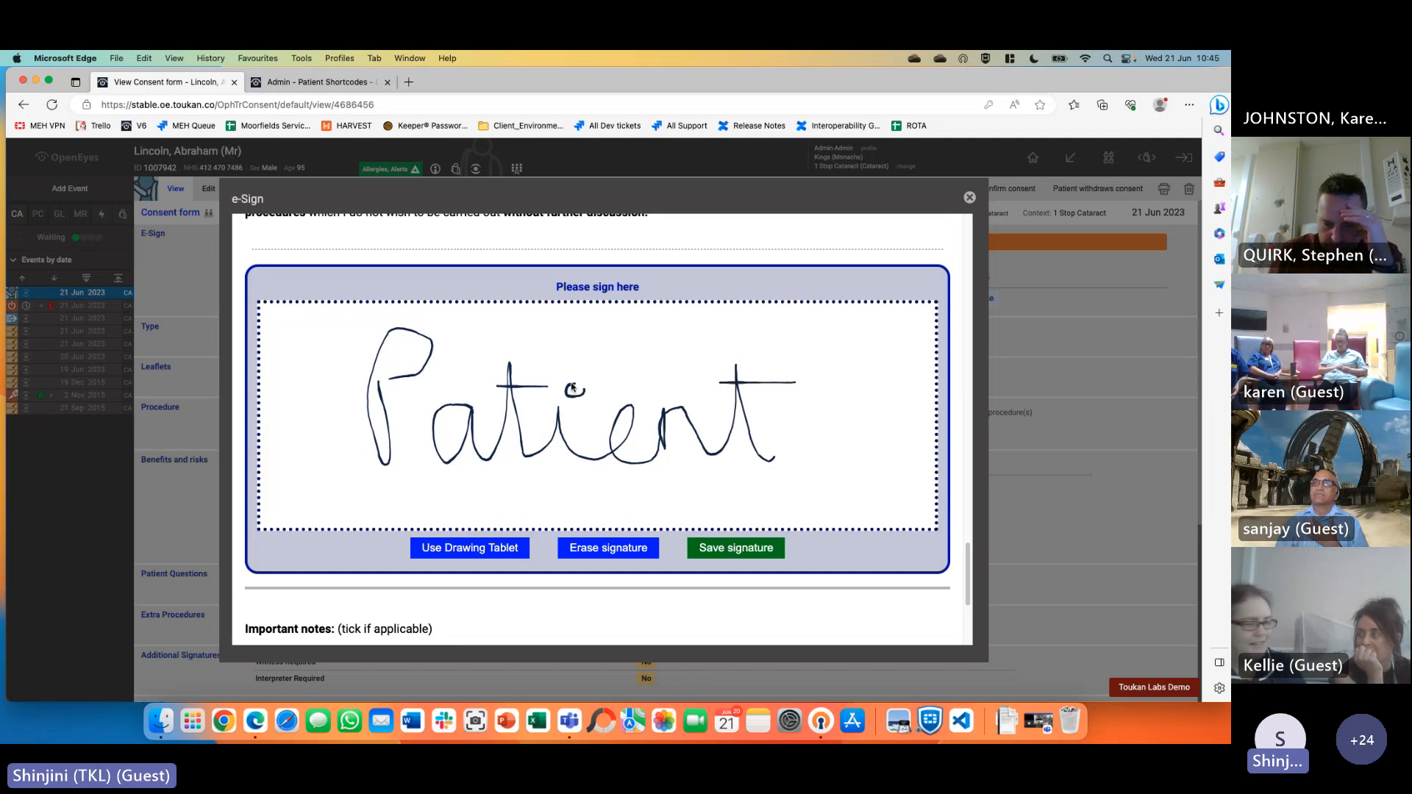
pyautogui.click(737, 550)
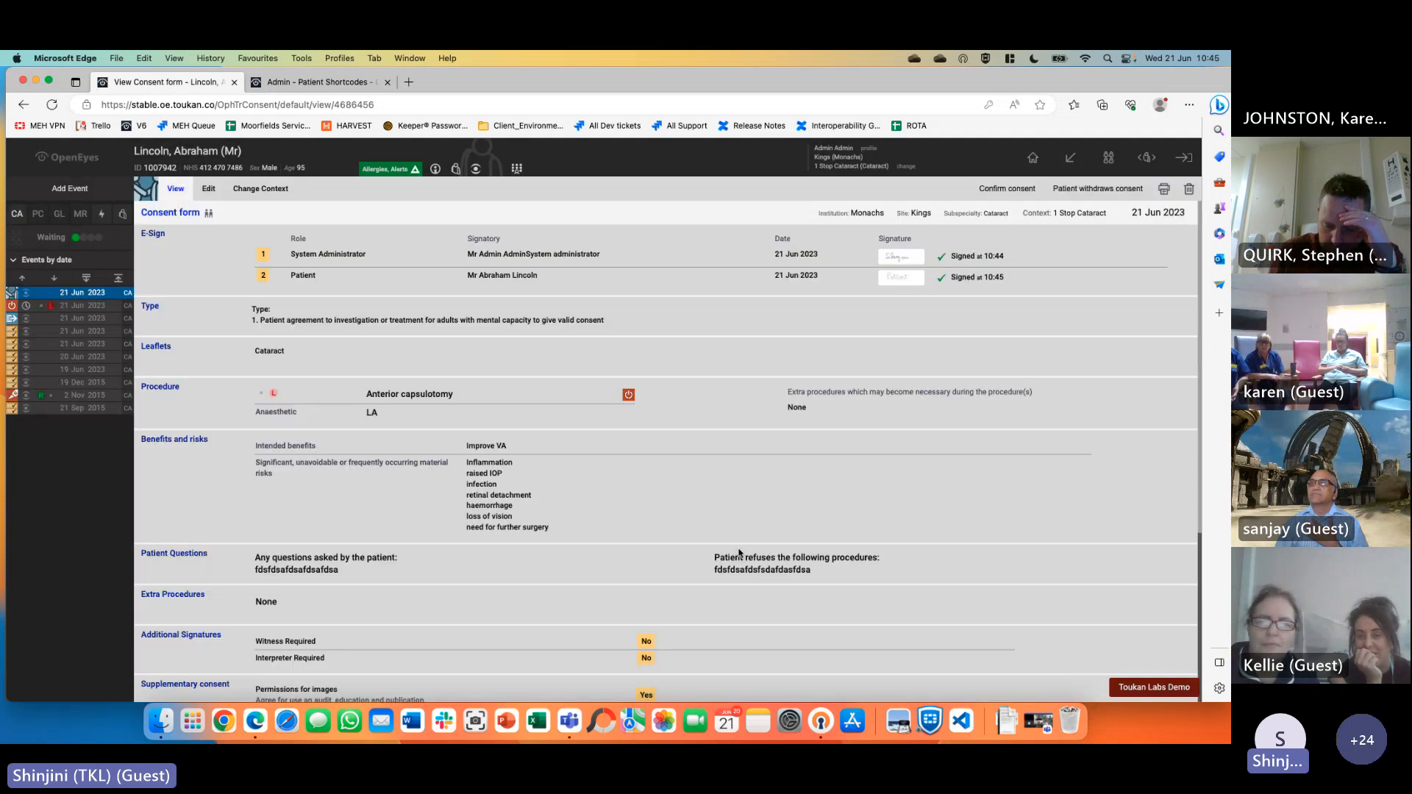
# Go to the patient overview and reopen the consent form event
pyautogui.moveTo(906, 280)
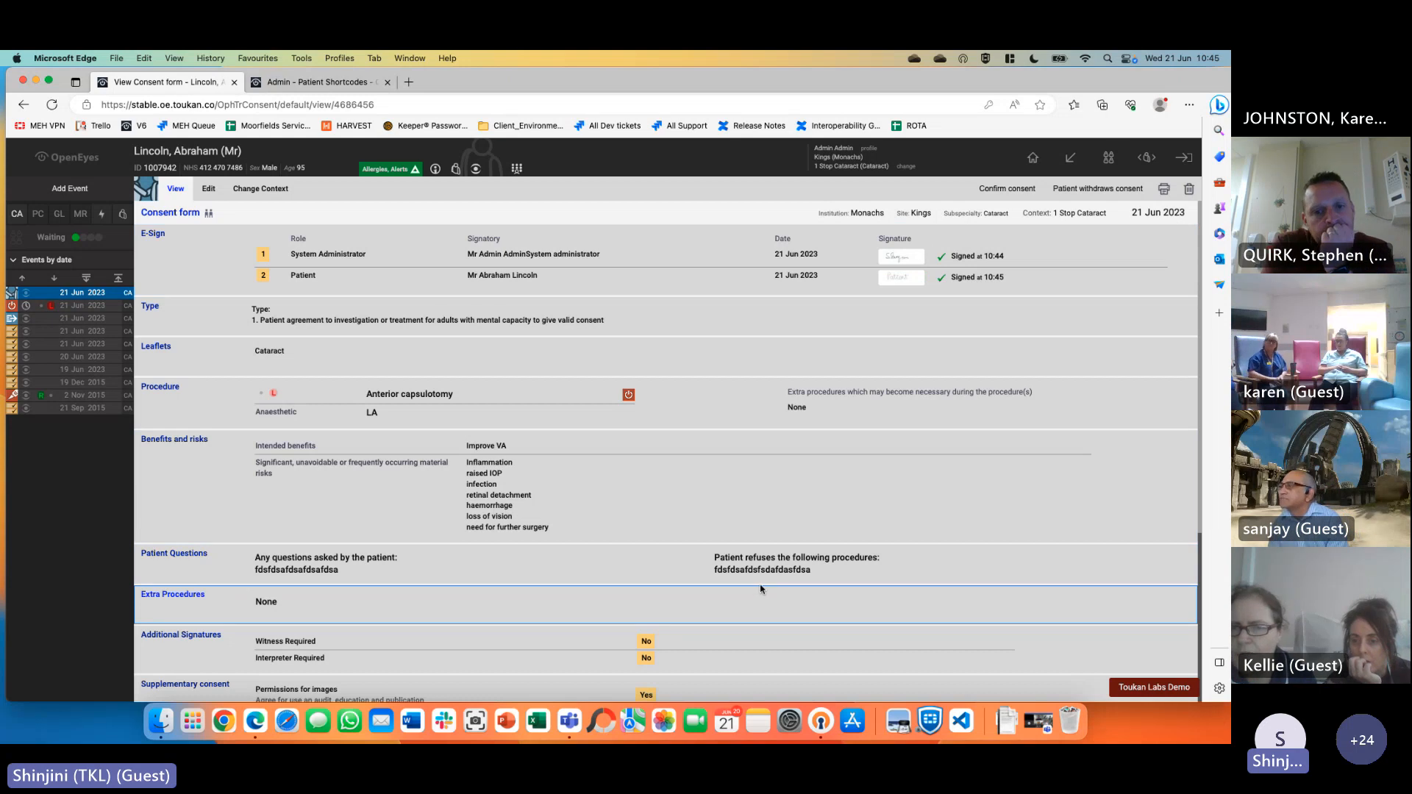
pyautogui.click(181, 156)
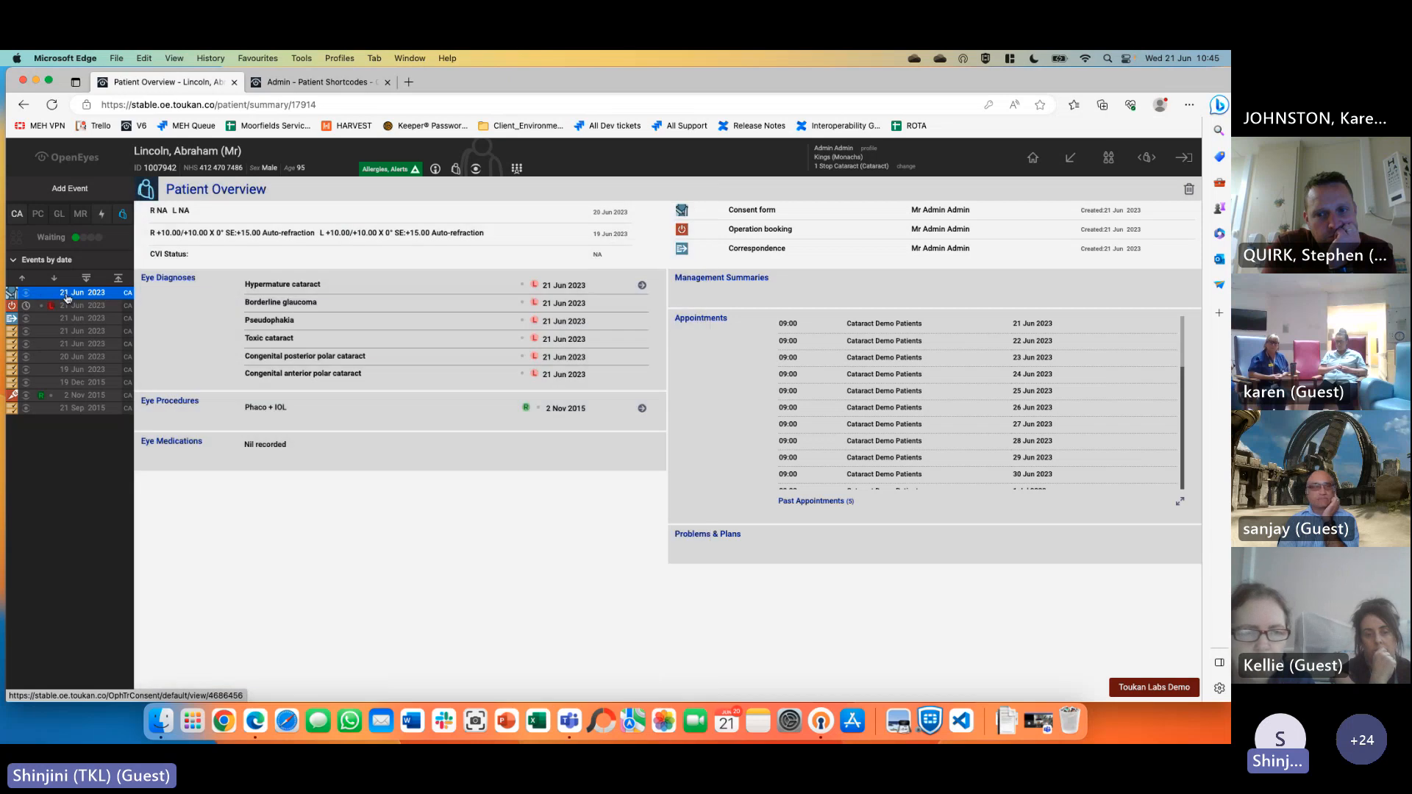
pyautogui.click(66, 297)
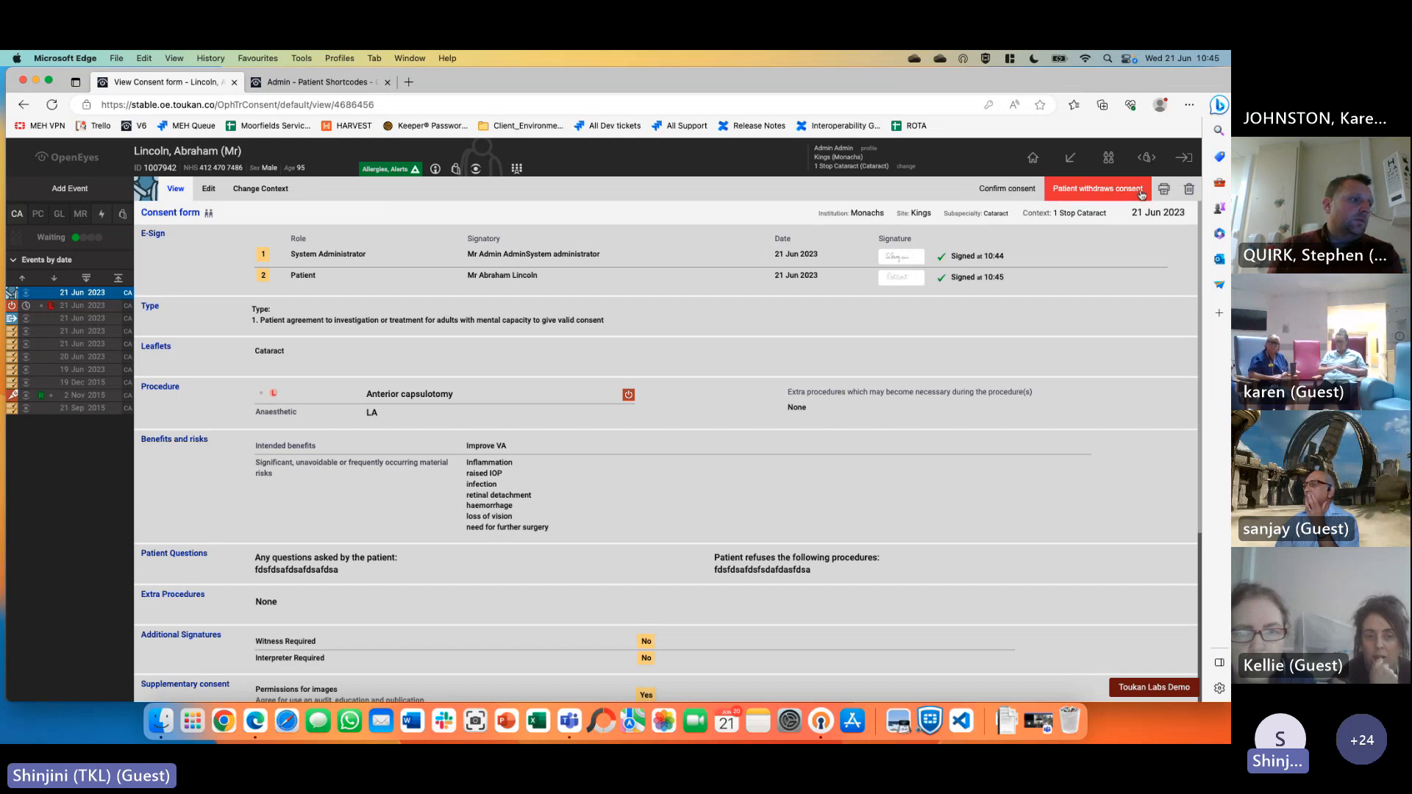
# Confirm the patient's consent with the administrator's PIN, decline browser password saving, and start a new event
pyautogui.click(1019, 191)
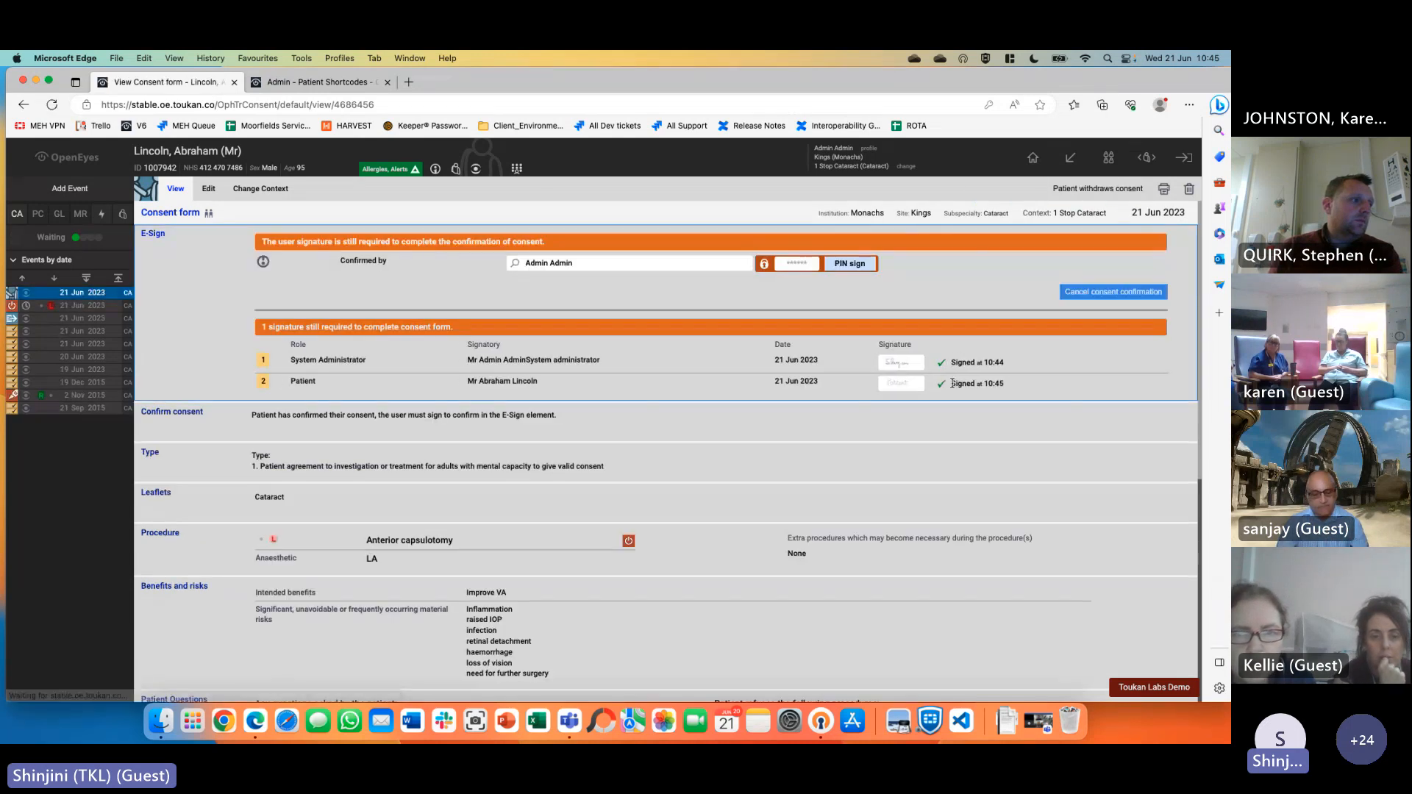
pyautogui.click(796, 264)
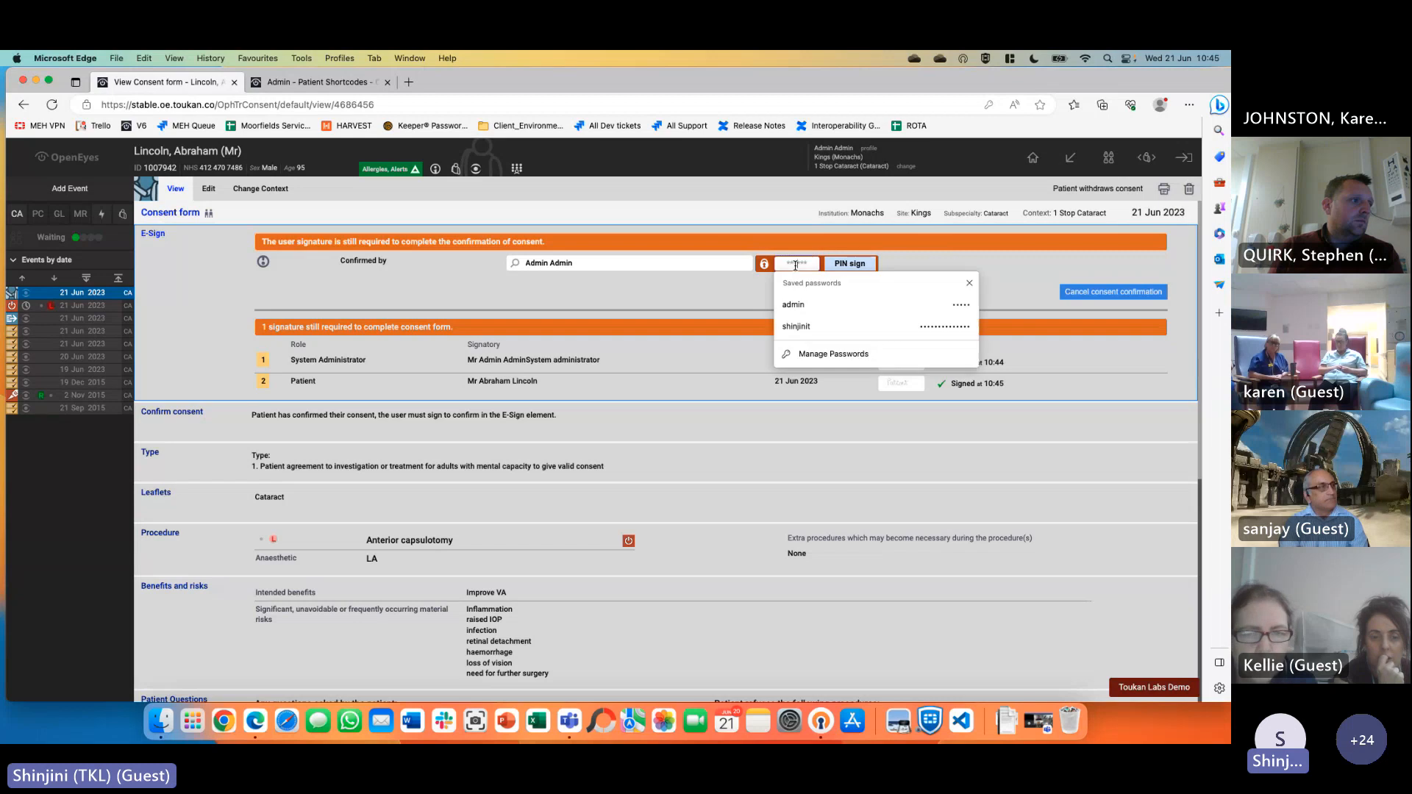
pyautogui.write('••')
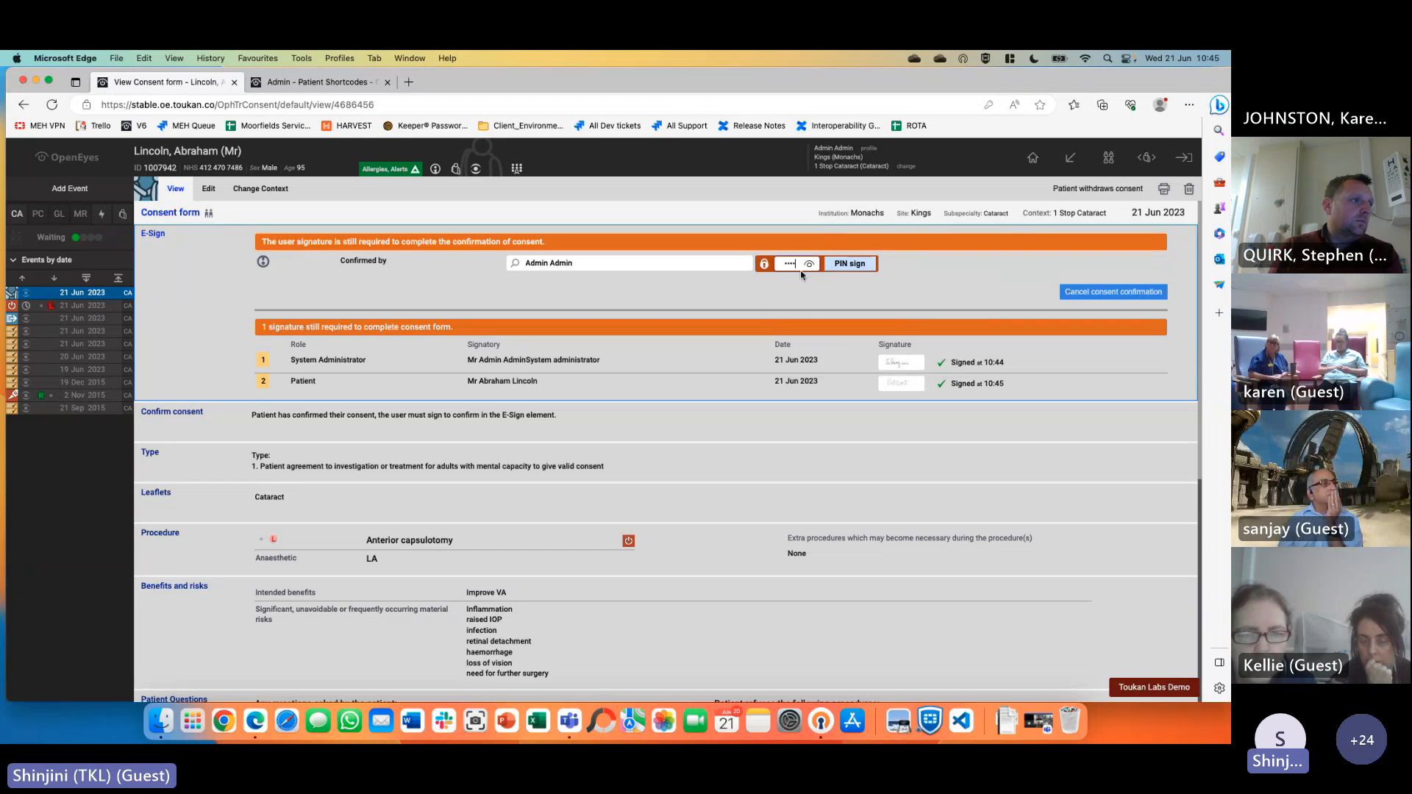
pyautogui.write('•••')
pyautogui.click(850, 263)
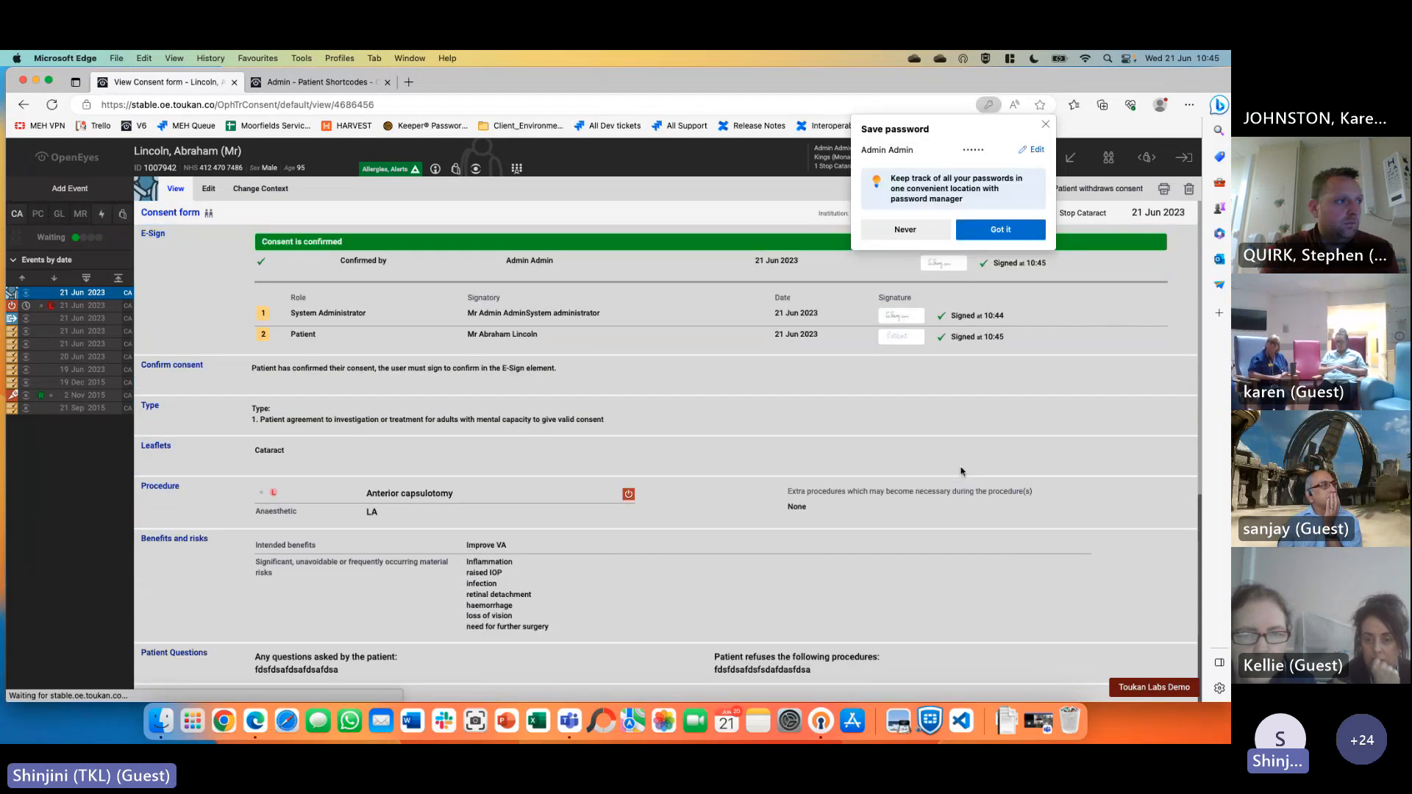
pyautogui.click(906, 228)
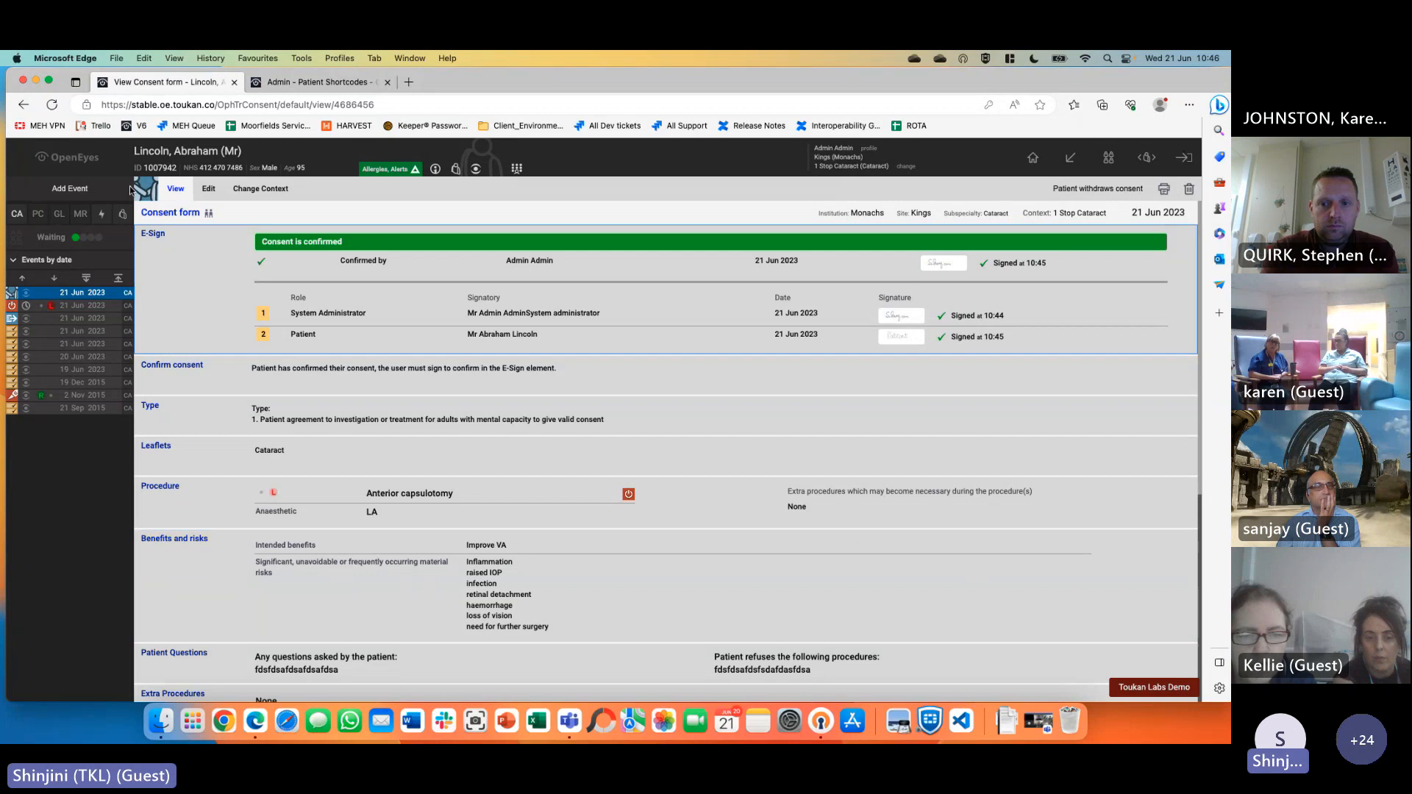
pyautogui.click(78, 190)
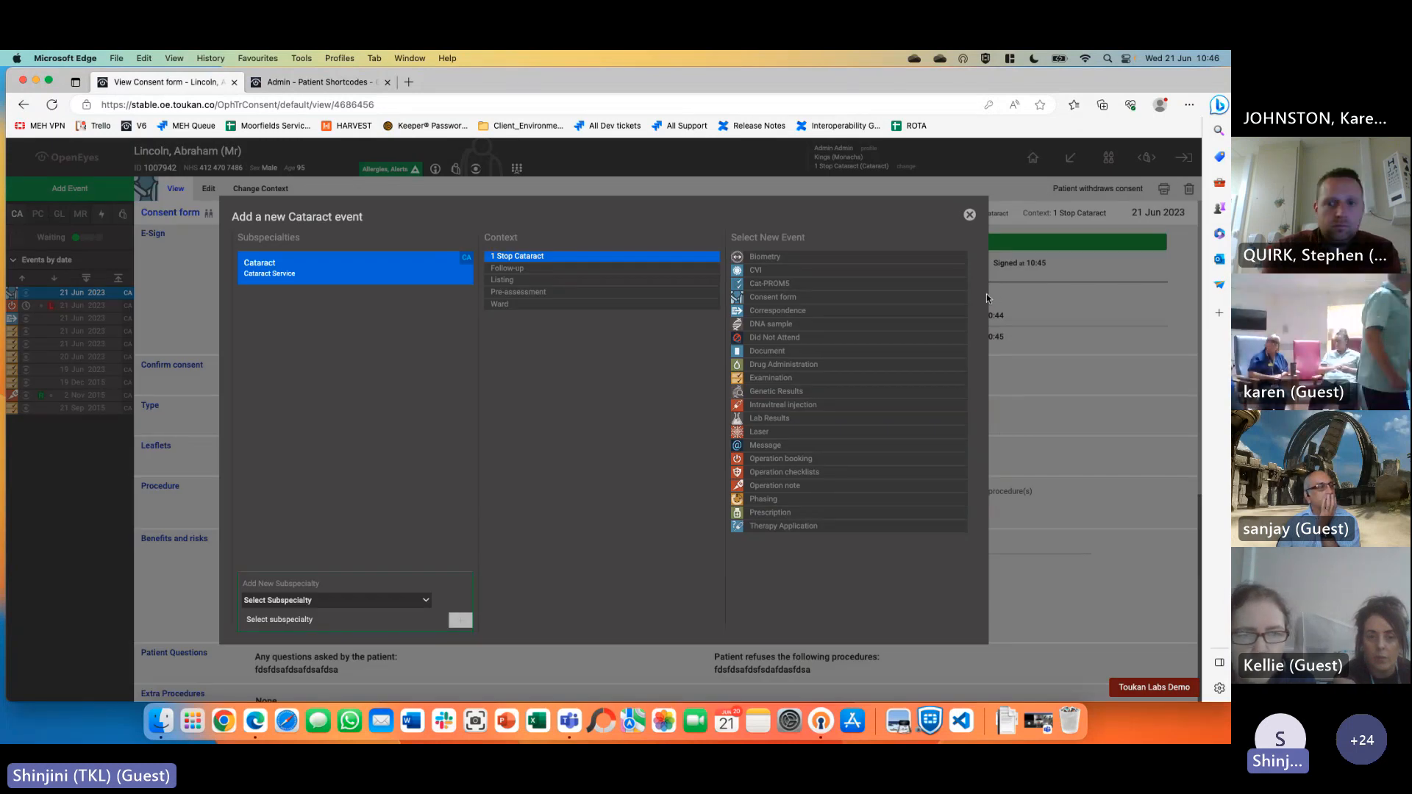
# Create an operation note from the 21 Jun 2023 left anterior capsulotomy booking
pyautogui.click(815, 486)
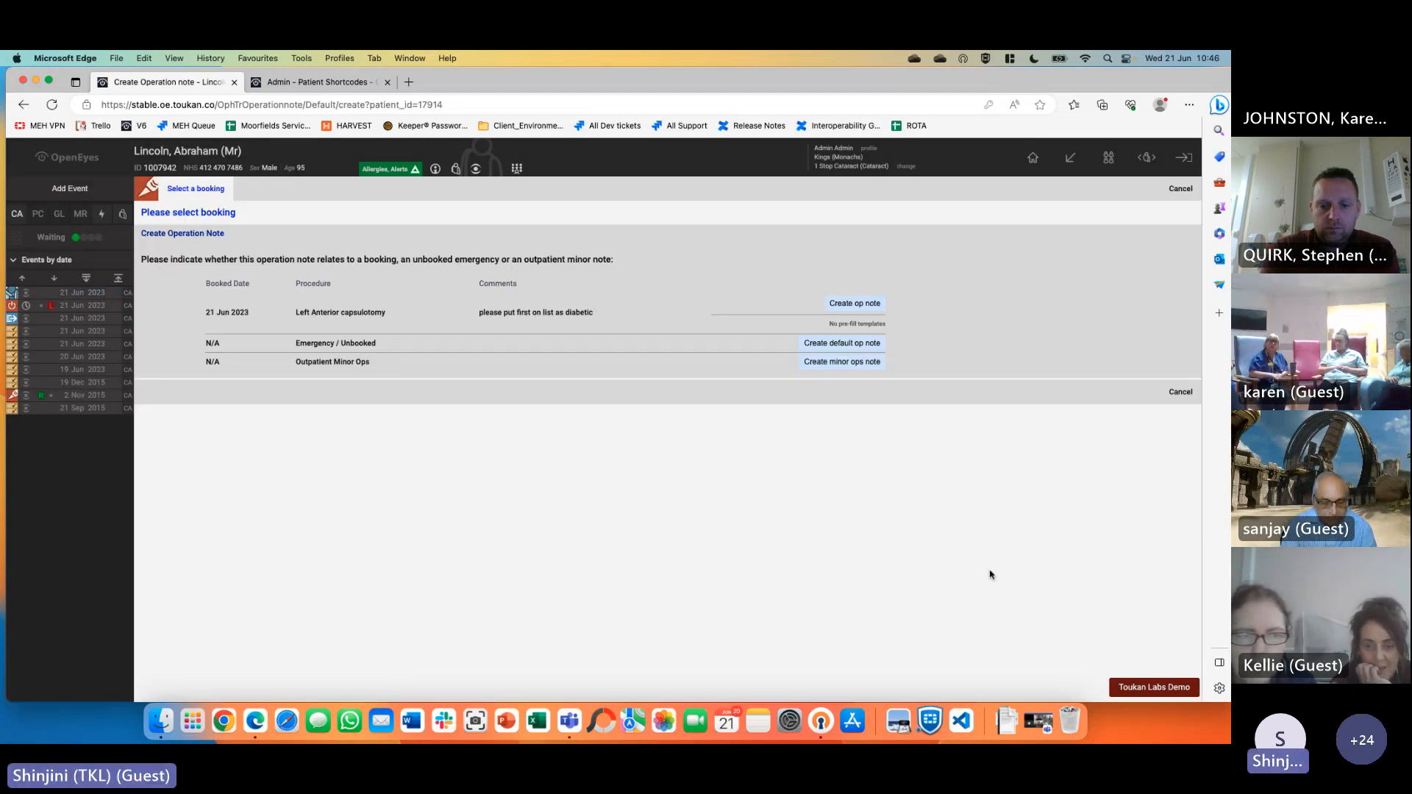
pyautogui.moveTo(202, 317); pyautogui.dragTo(432, 313)
pyautogui.moveTo(608, 310); pyautogui.dragTo(602, 324)
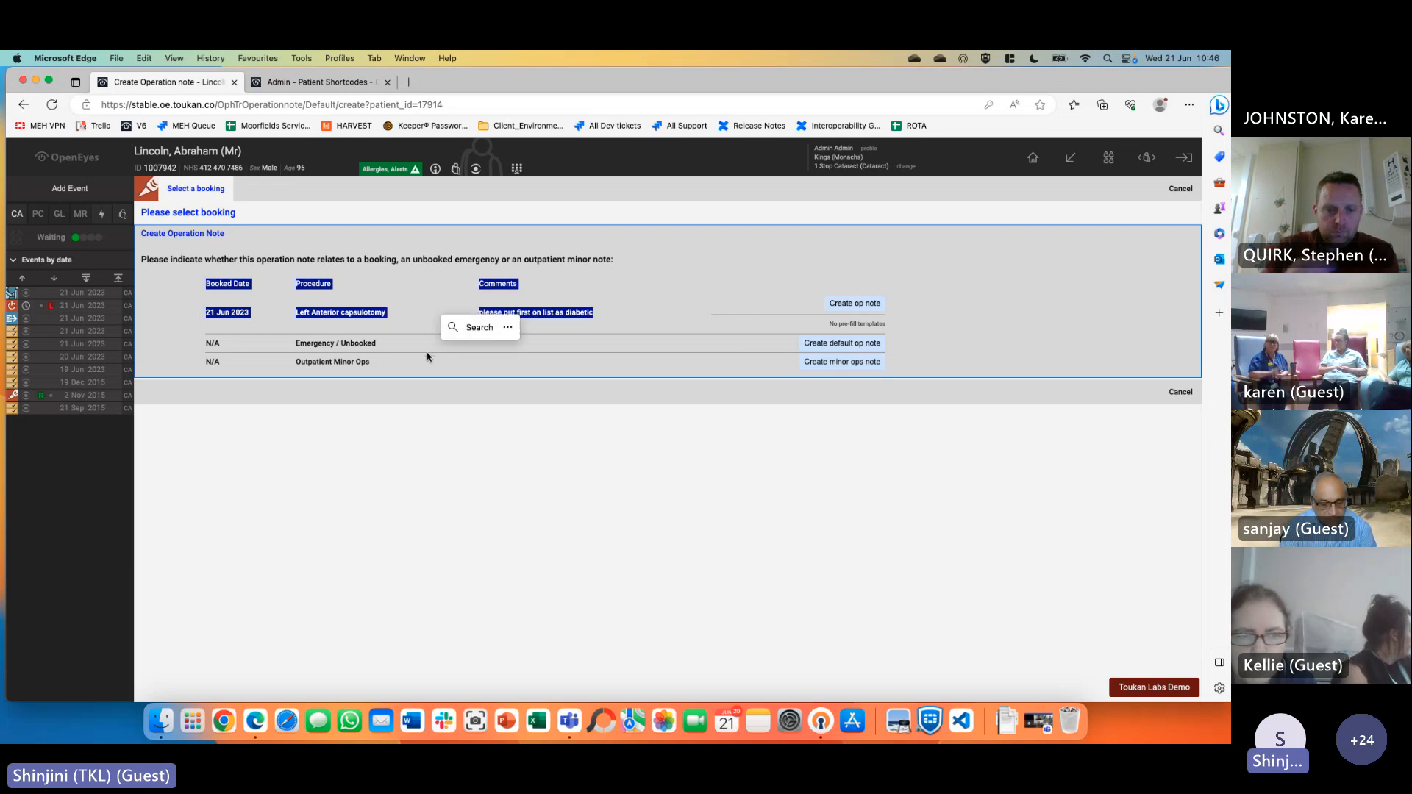
pyautogui.moveTo(285, 347); pyautogui.dragTo(377, 369)
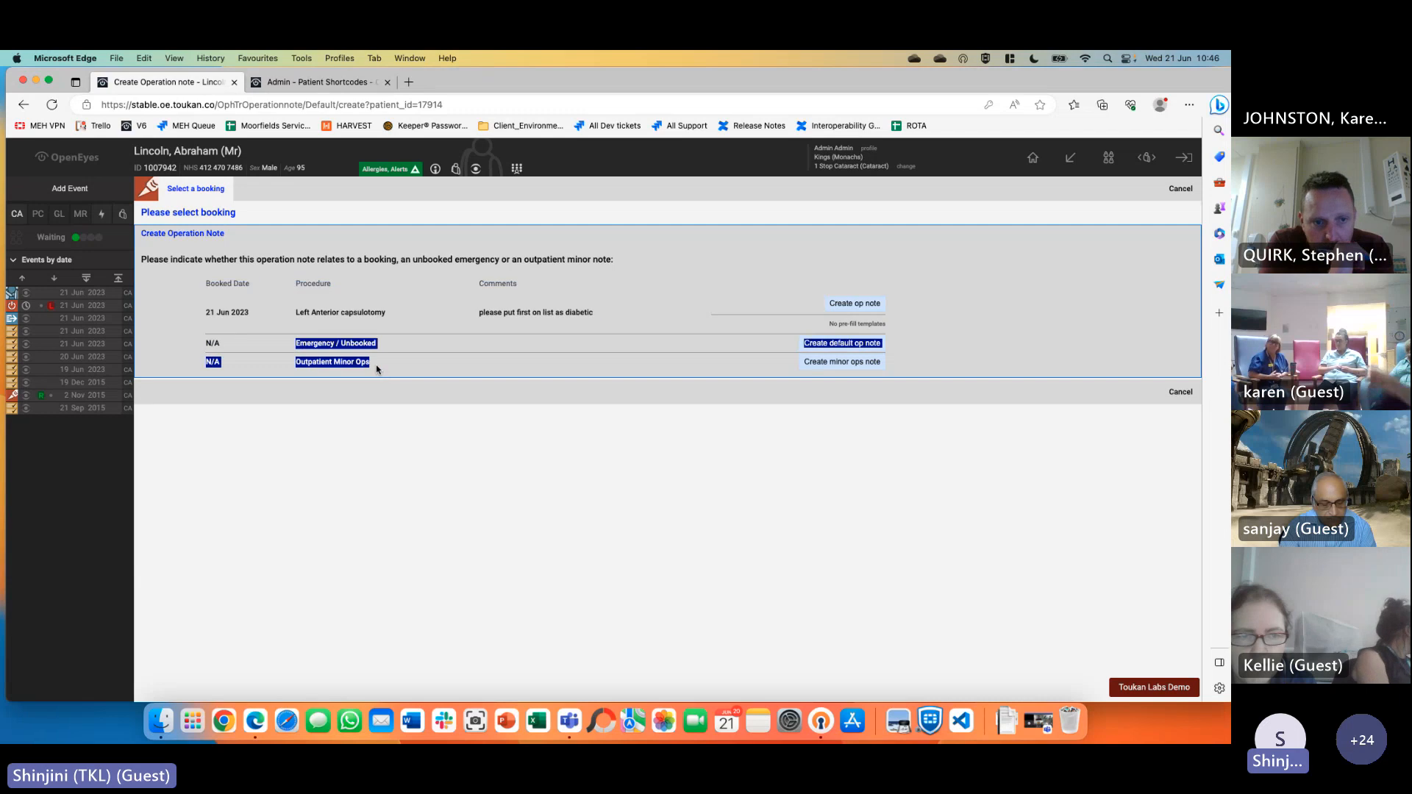
pyautogui.click(397, 413)
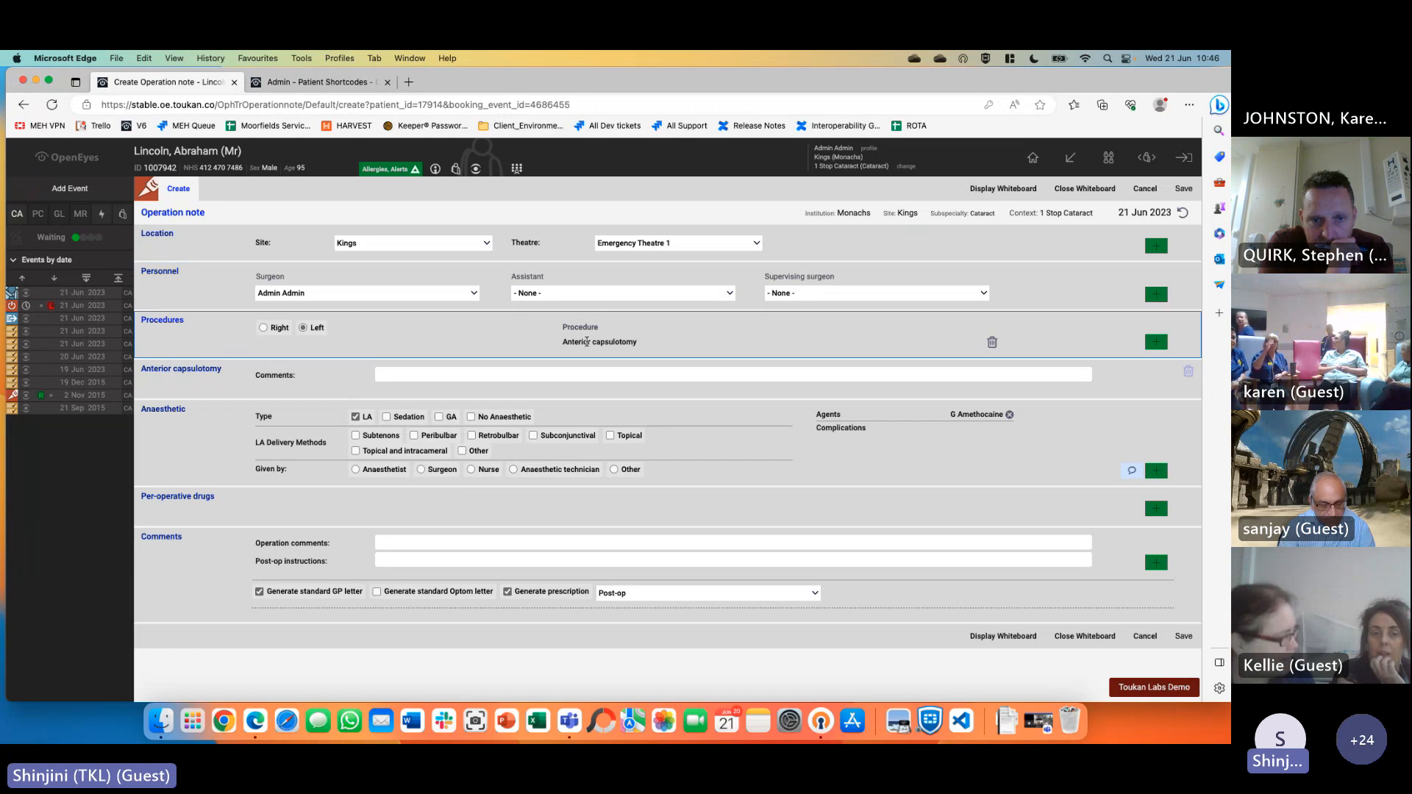
# Add Phacoemulsification and Intraocular lens as a procedure and review its prefilled Cataract section
pyautogui.click(443, 376)
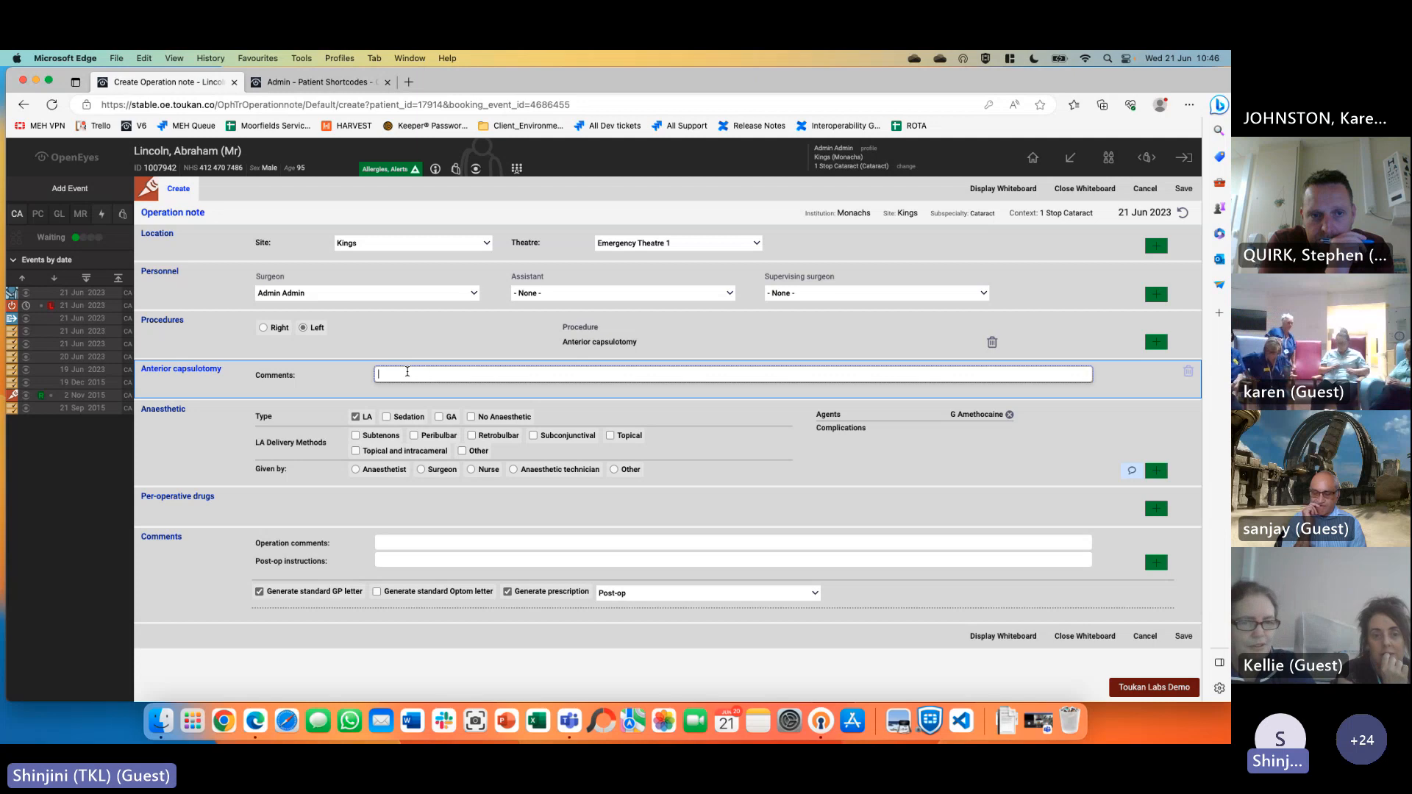
pyautogui.click(1157, 342)
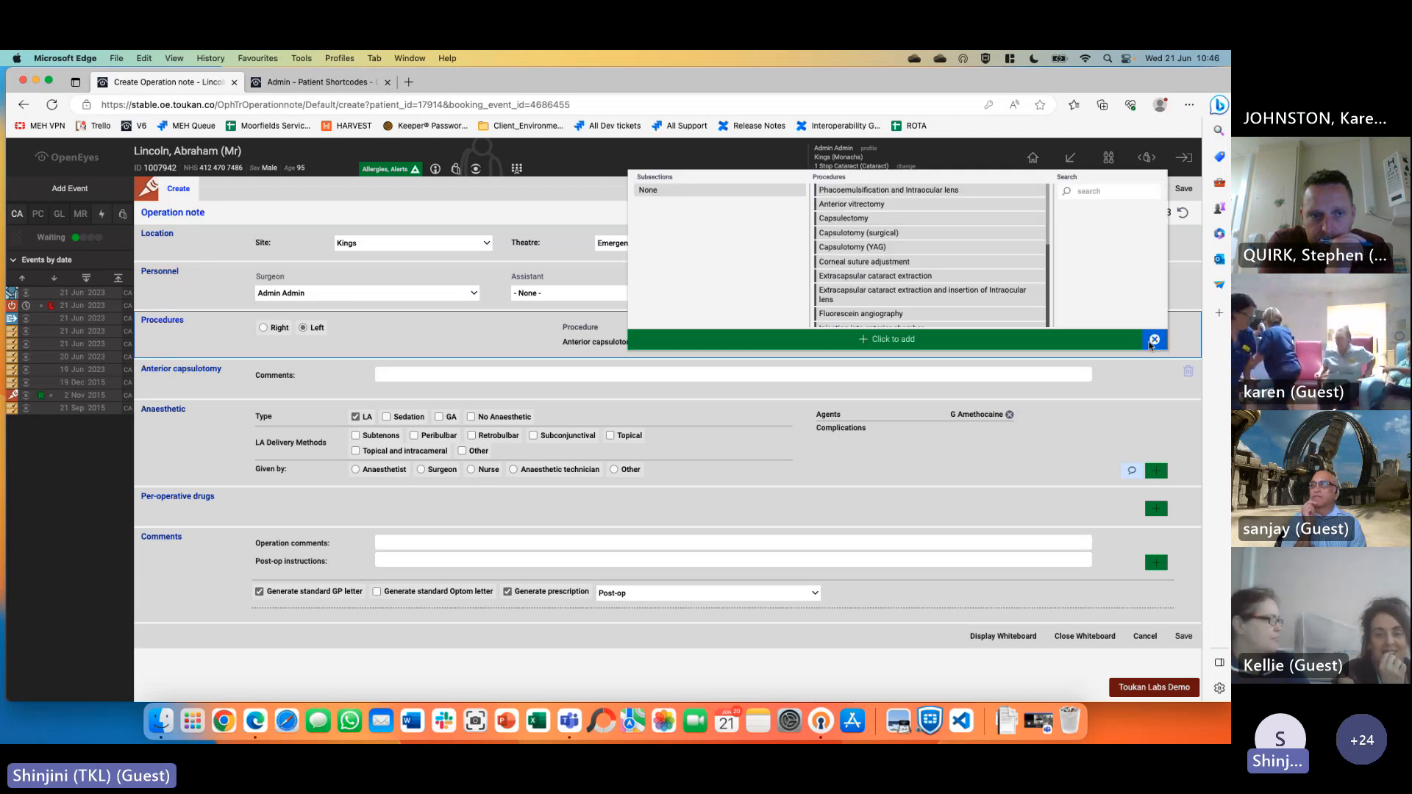
pyautogui.click(877, 191)
pyautogui.click(925, 340)
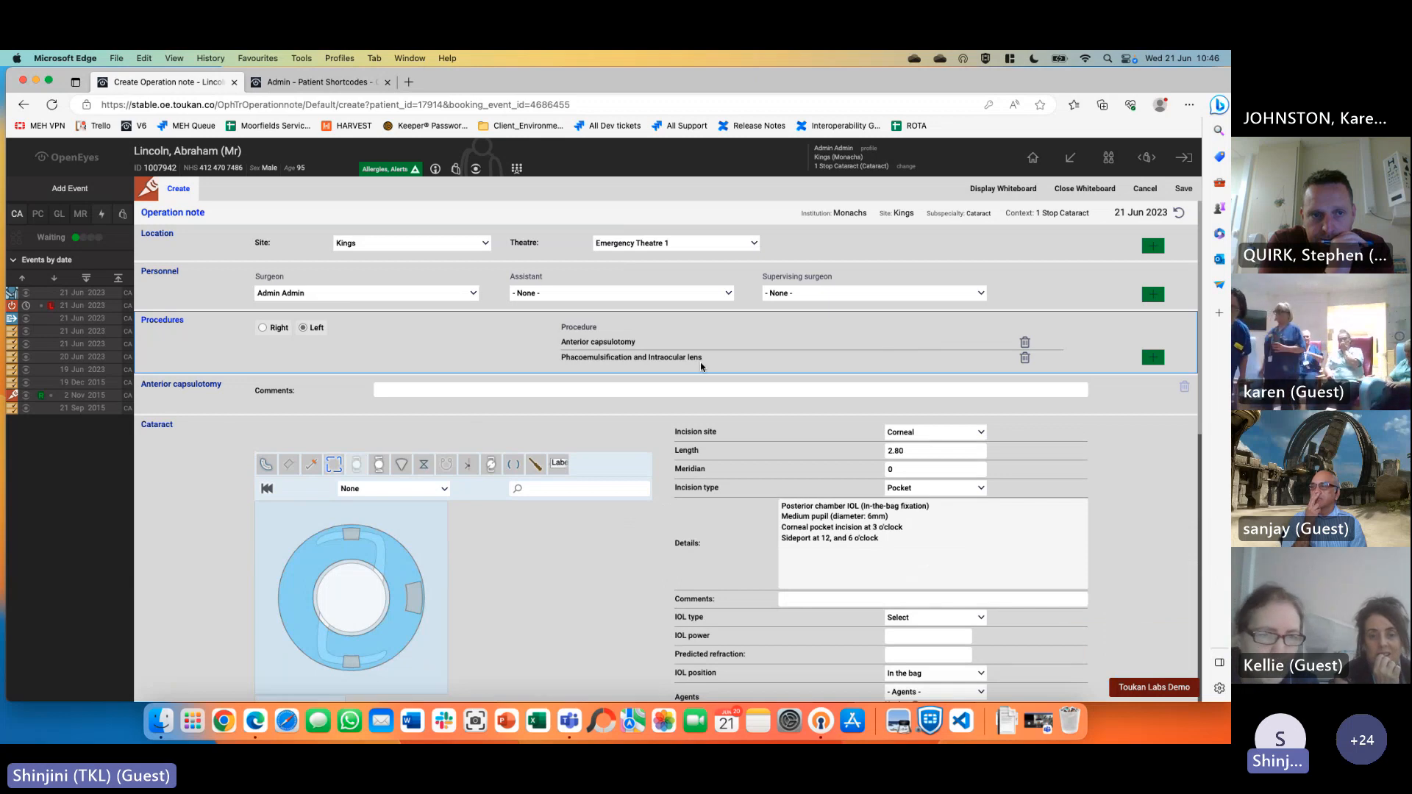
pyautogui.scroll(-1, 812, 385)
pyautogui.scroll(-4, 812, 384)
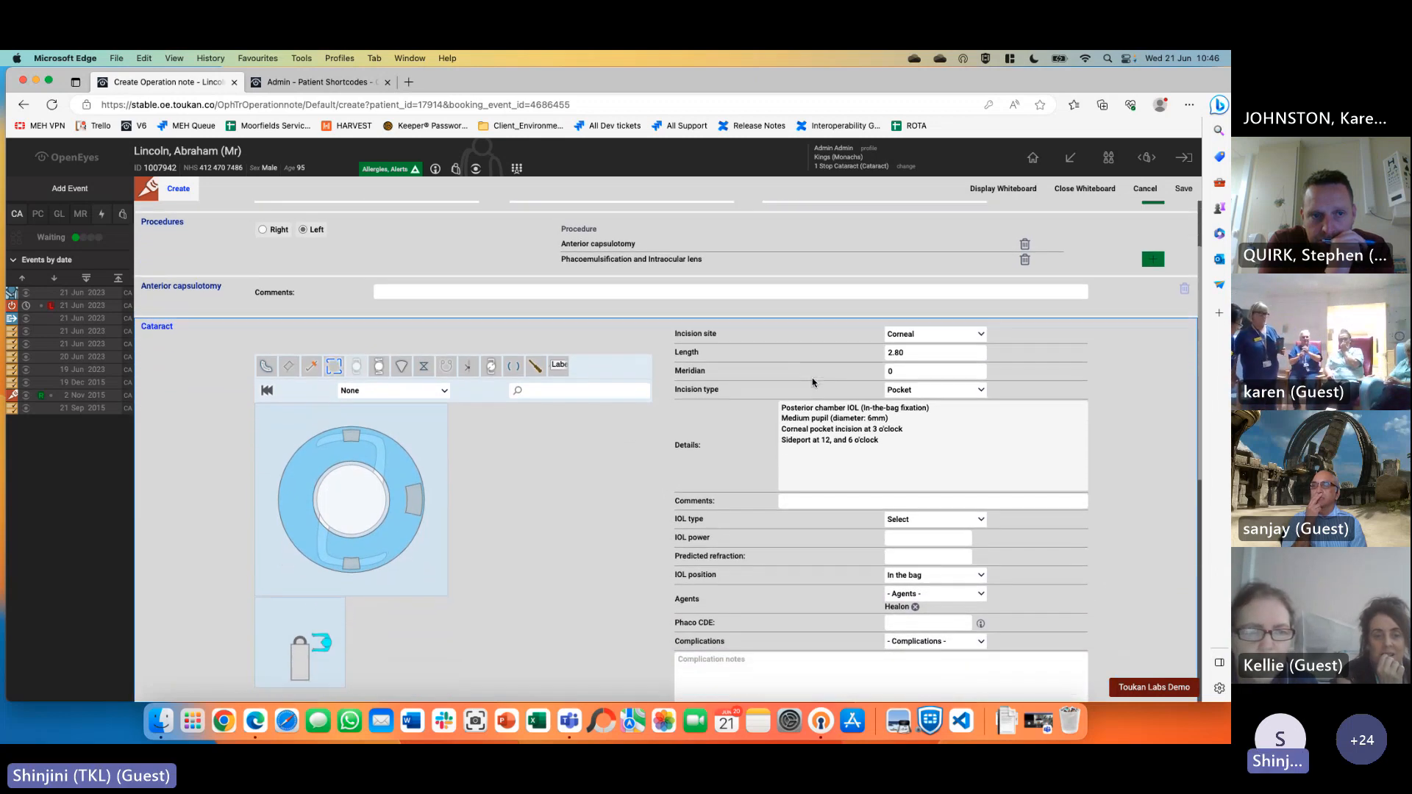
pyautogui.scroll(-1, 812, 381)
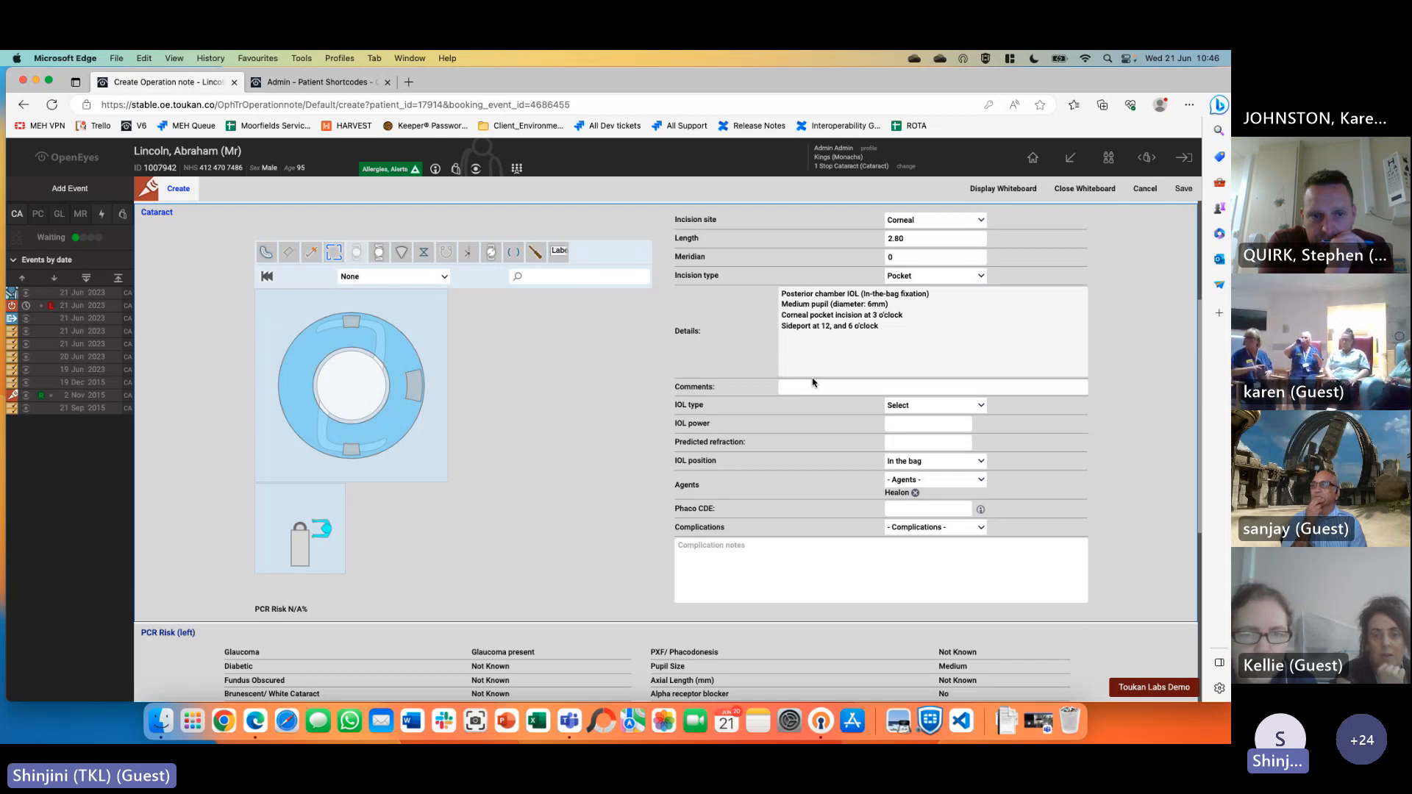
pyautogui.scroll(-4, 813, 381)
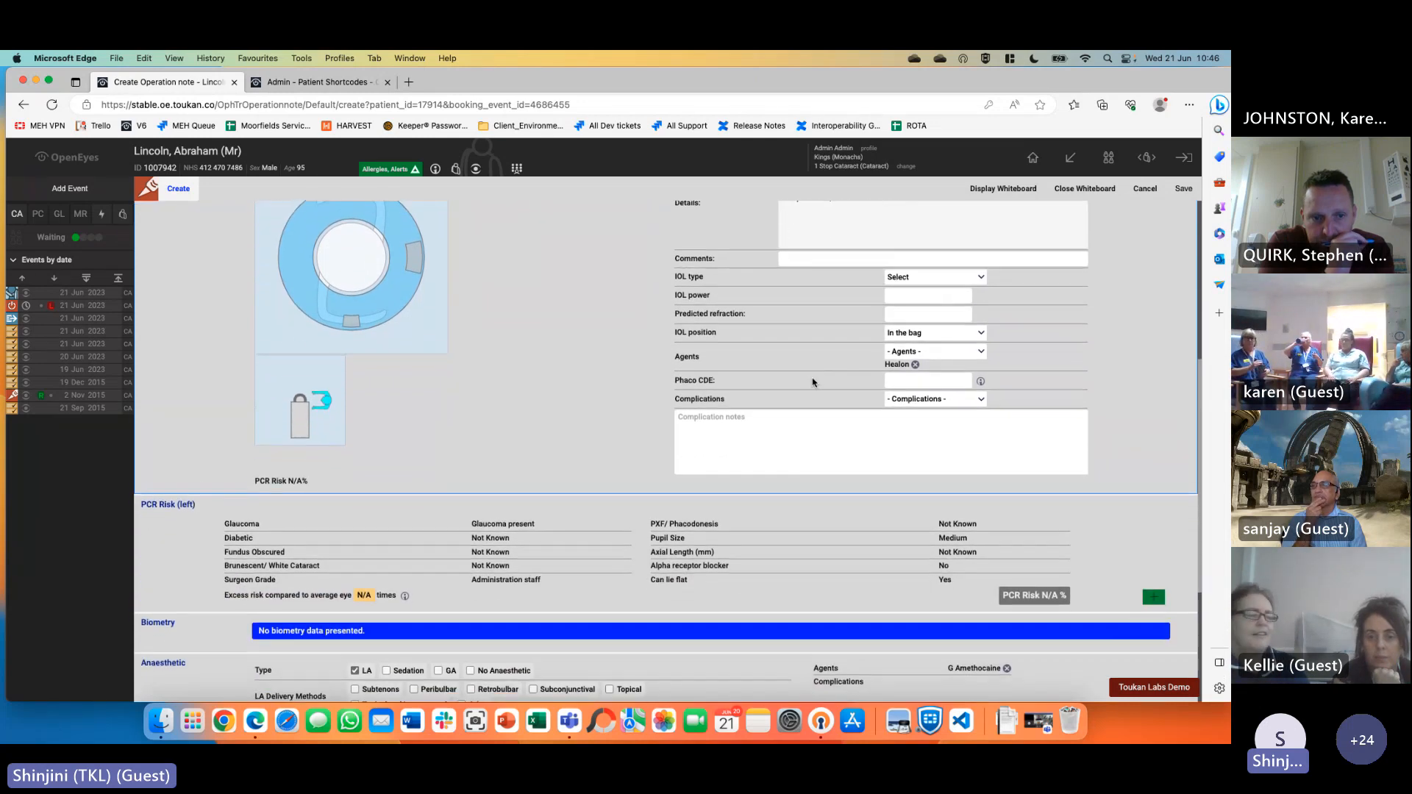
pyautogui.scroll(-3, 813, 382)
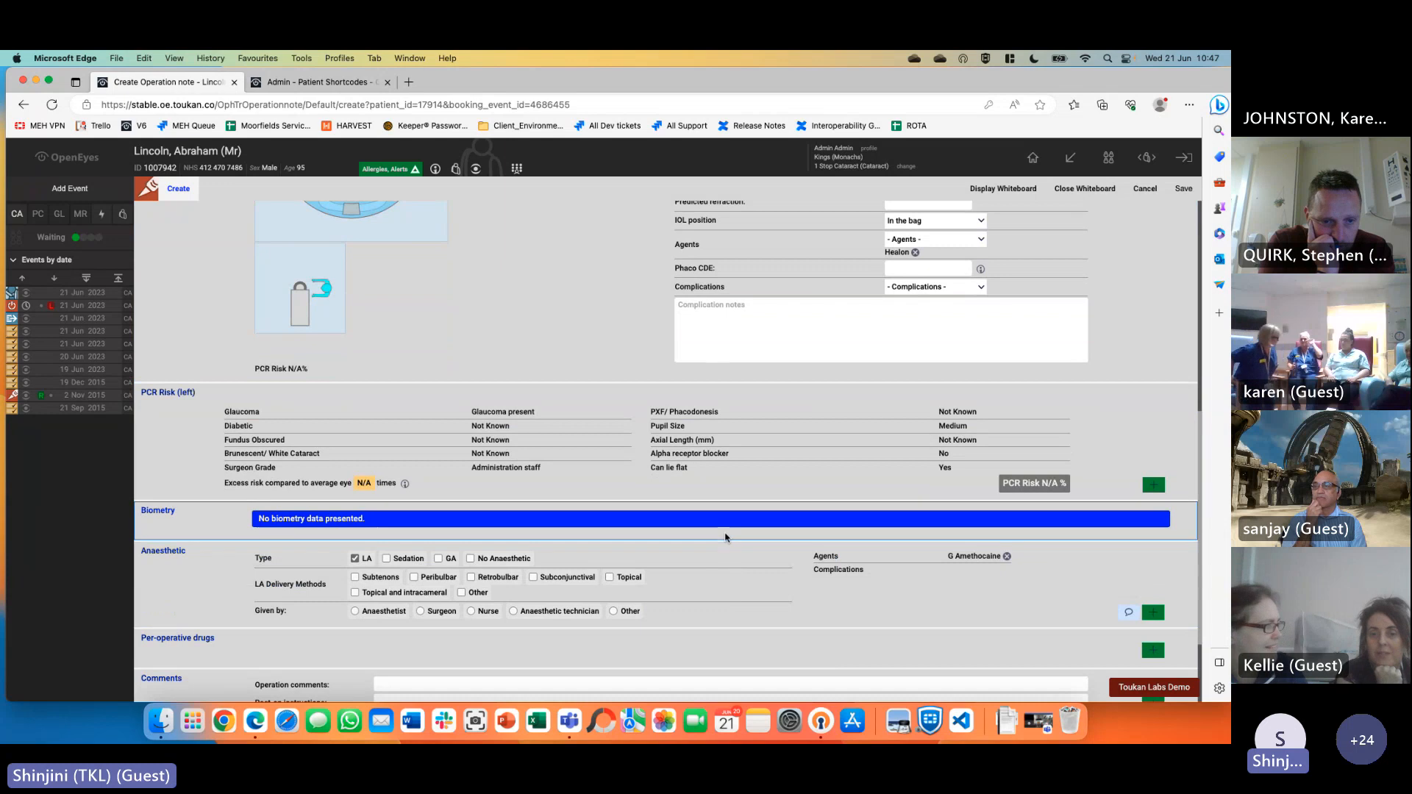
pyautogui.scroll(6, 724, 537)
pyautogui.scroll(5, 720, 537)
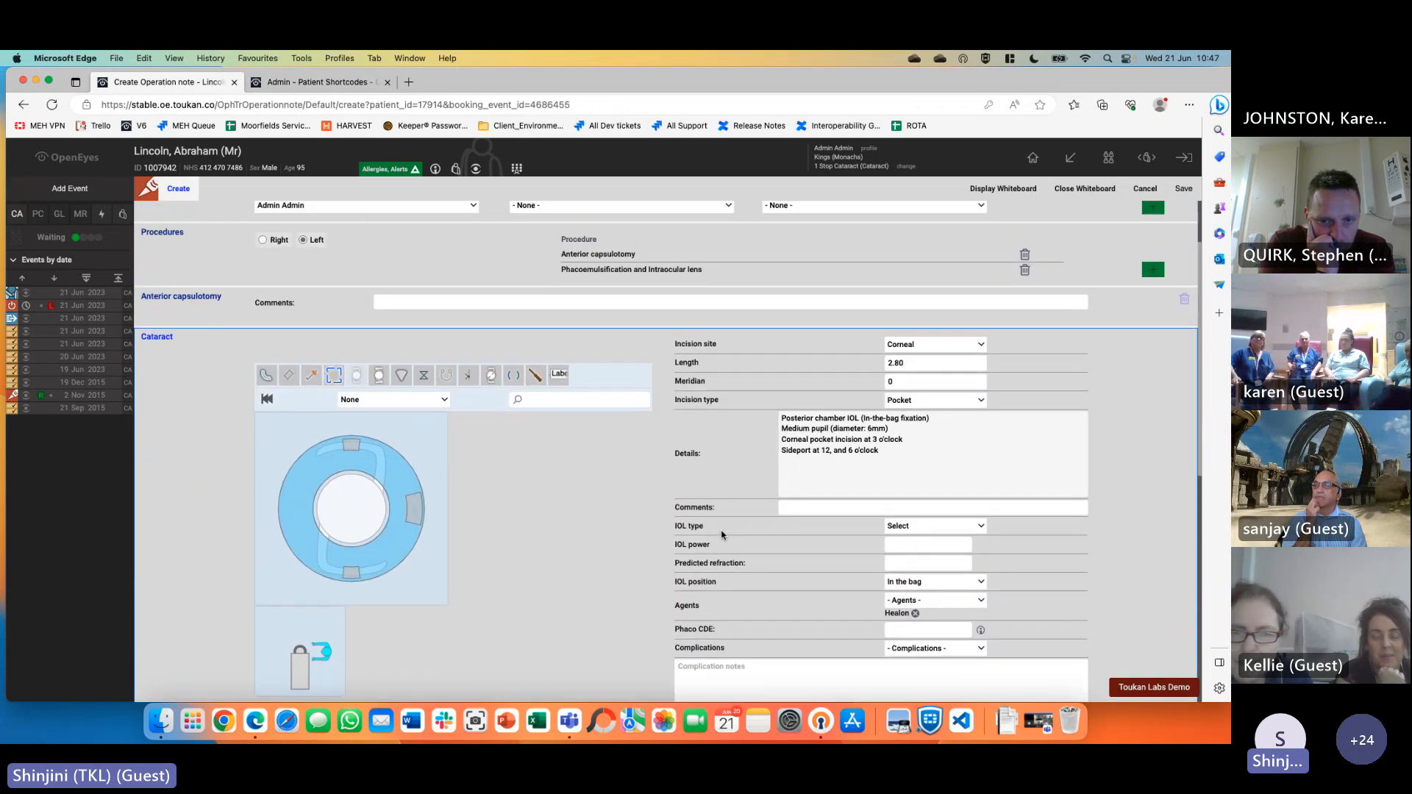
pyautogui.scroll(2, 721, 535)
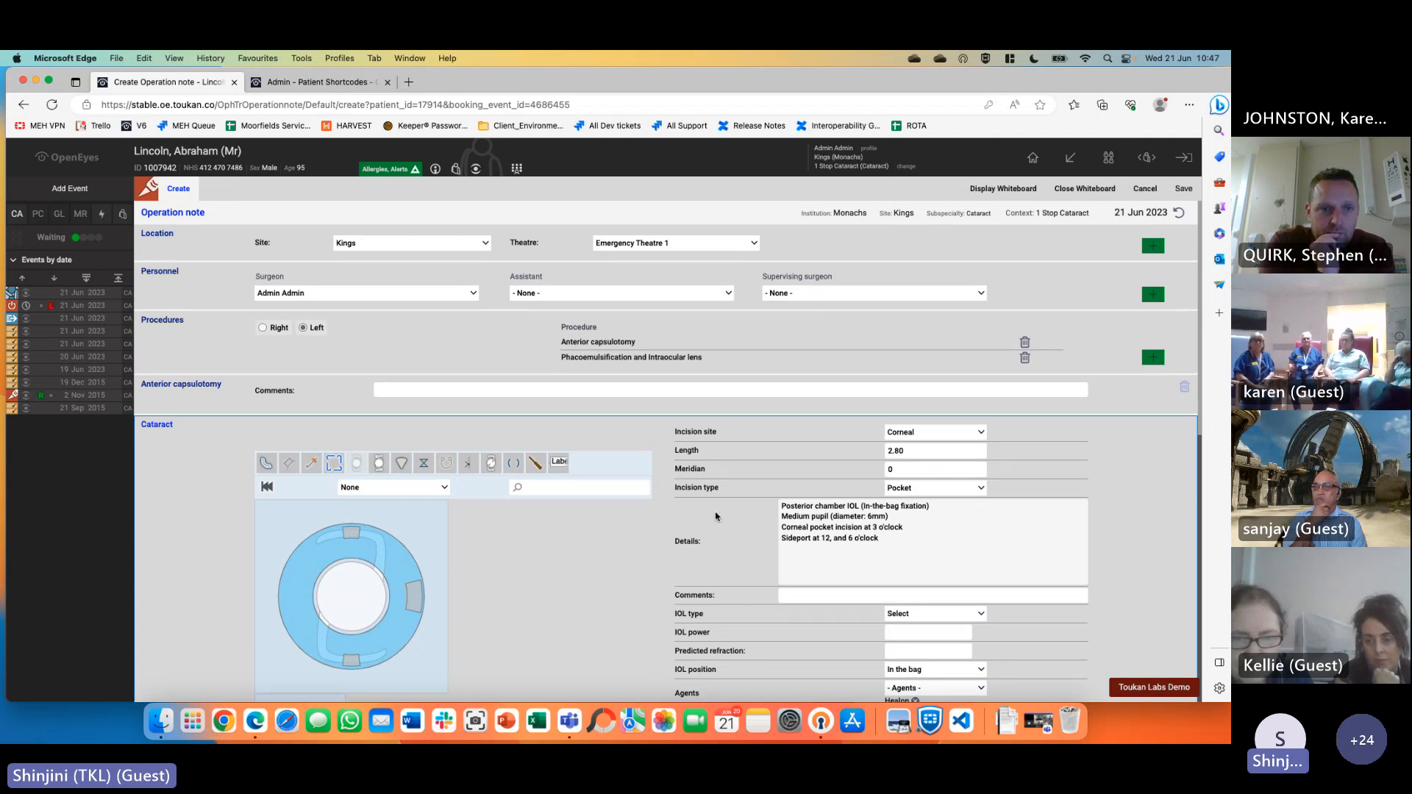
# Remove Phacoemulsification, add capsulotomy comments, and set Topical and intracameral anaesthetic given by surgeon
pyautogui.click(1024, 359)
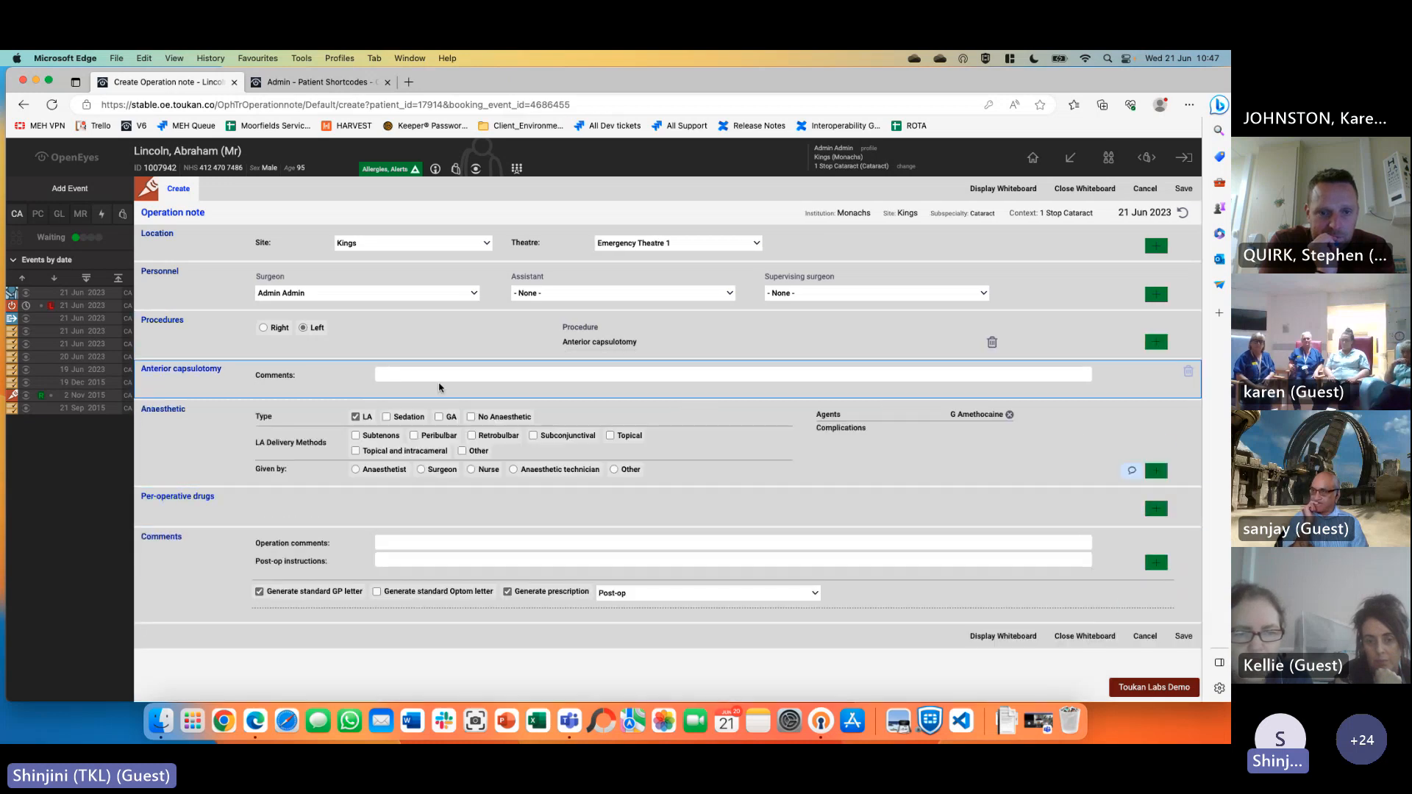
pyautogui.click(437, 374)
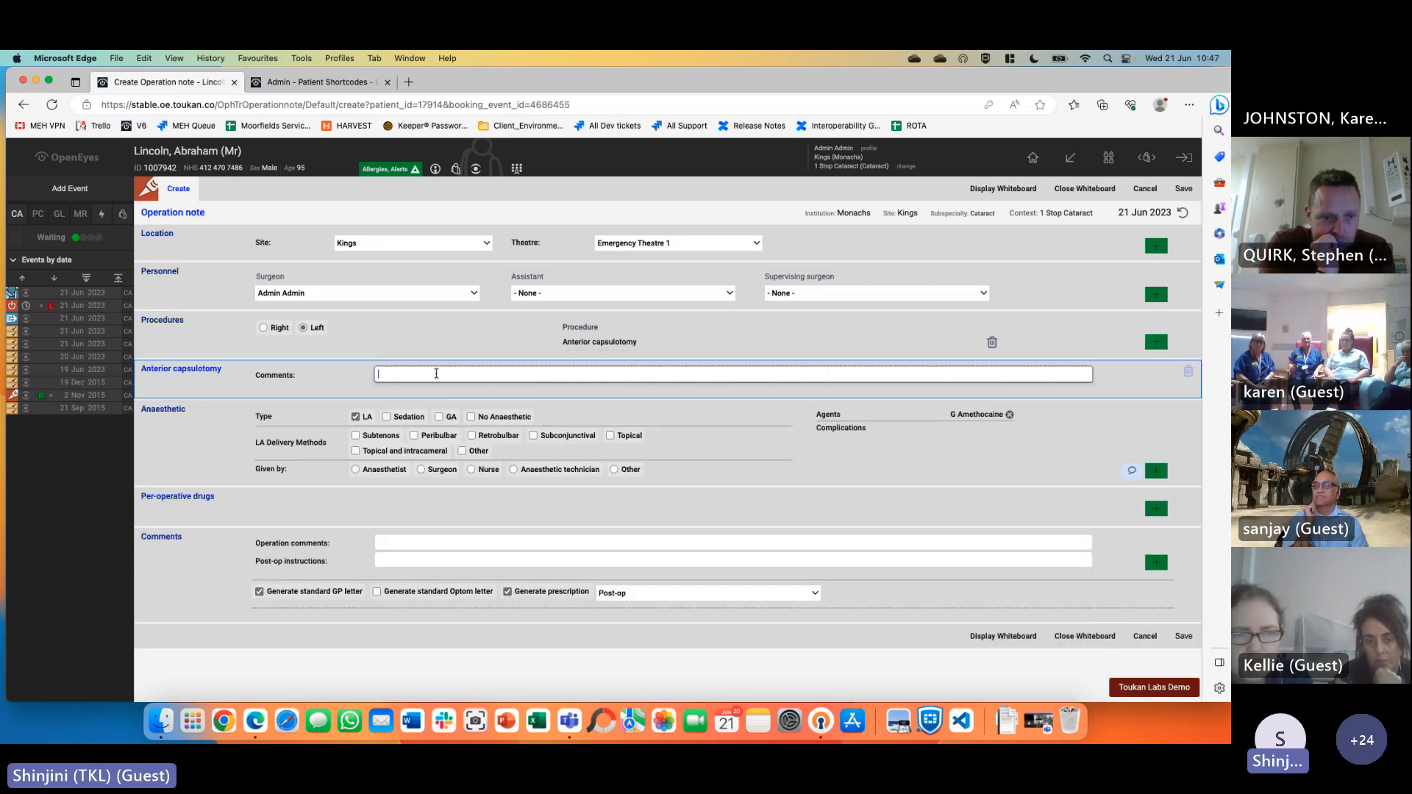
pyautogui.write('Commen')
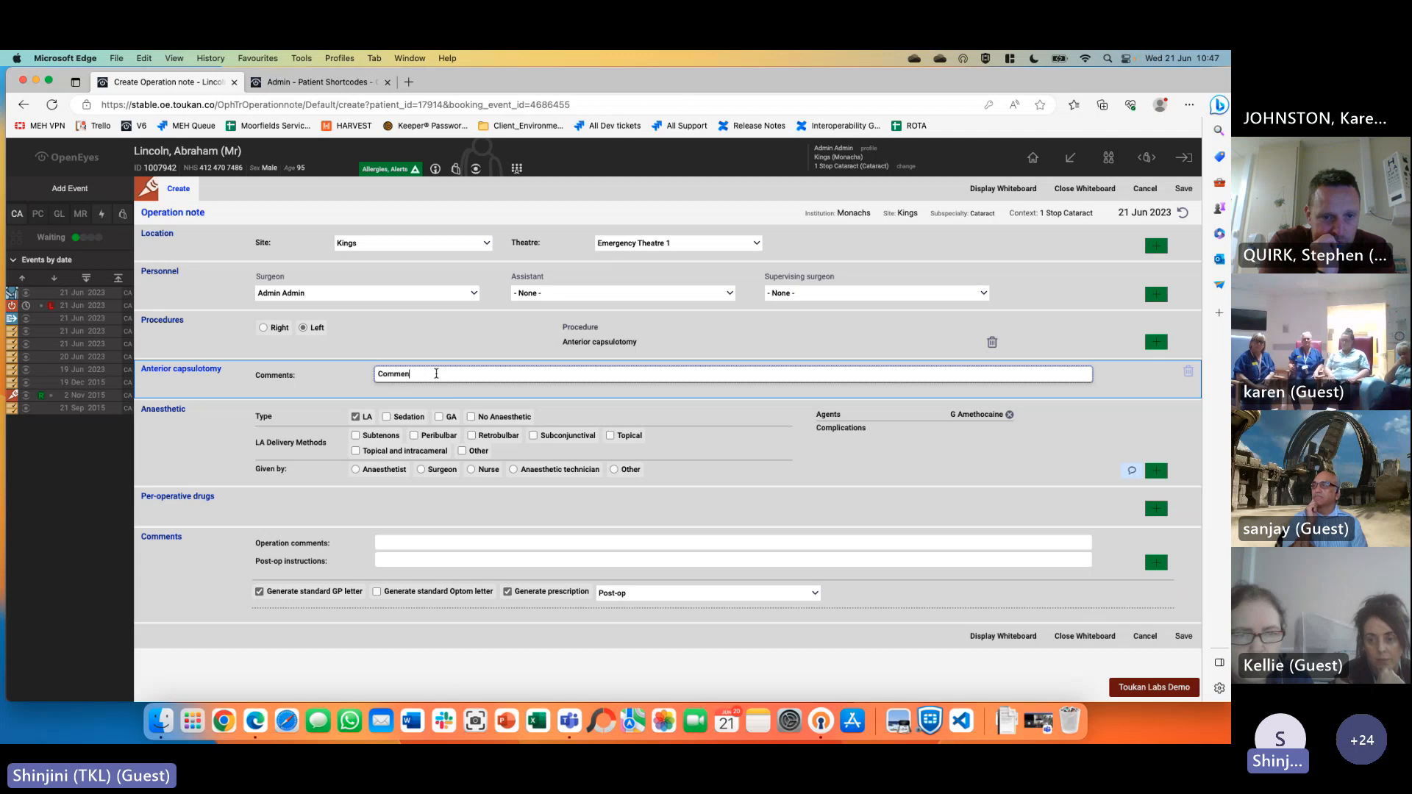
pyautogui.write('ts about thesurgery ')
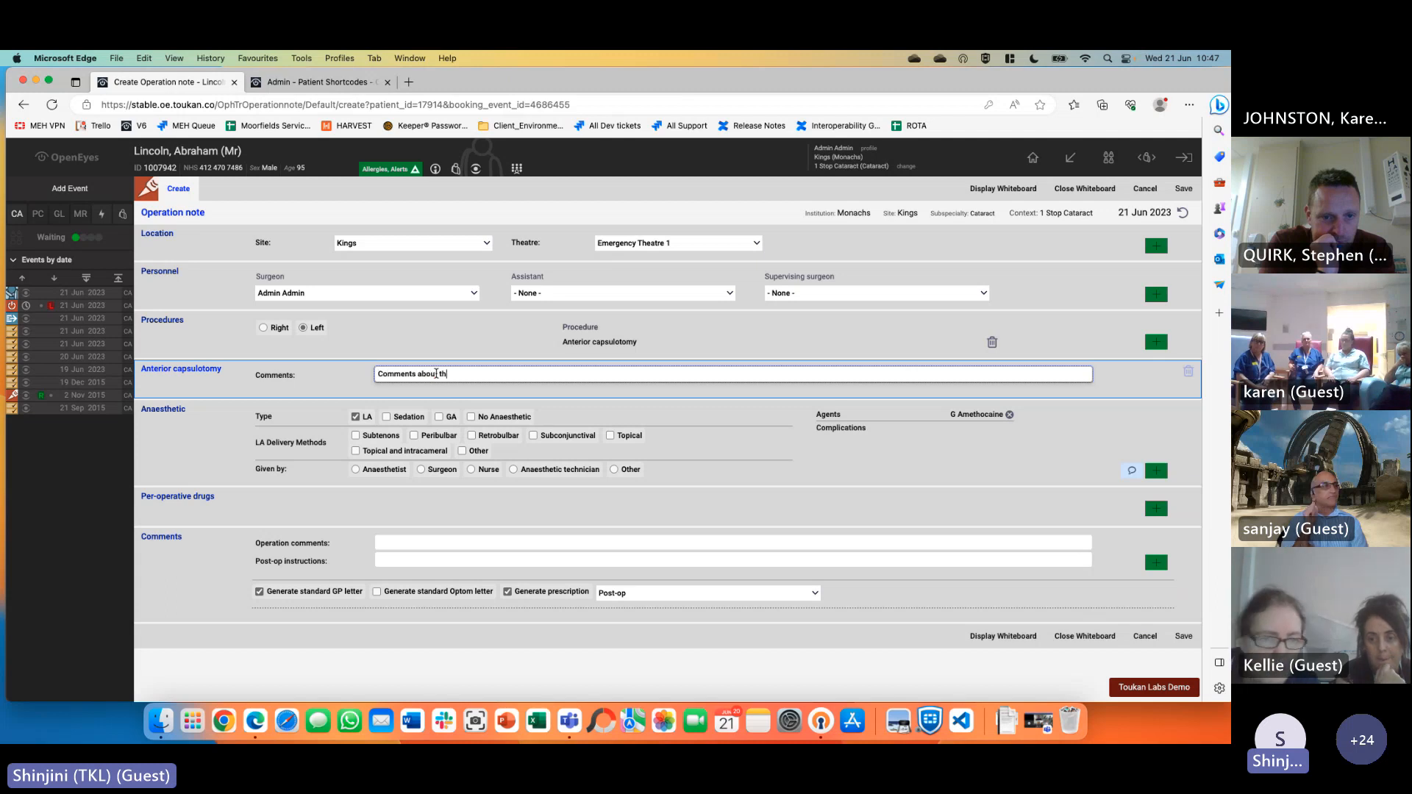
pyautogui.write('go in here')
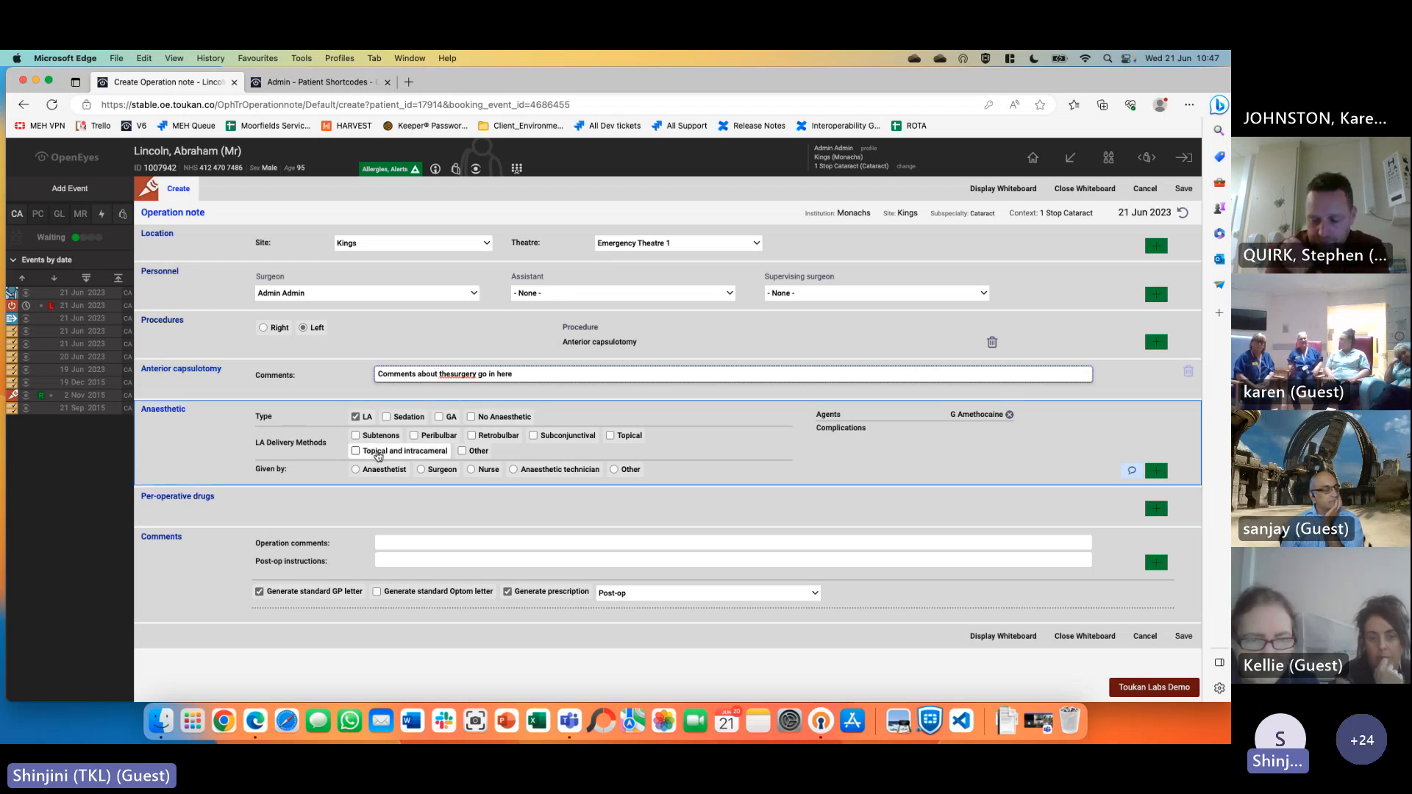
pyautogui.click(354, 417)
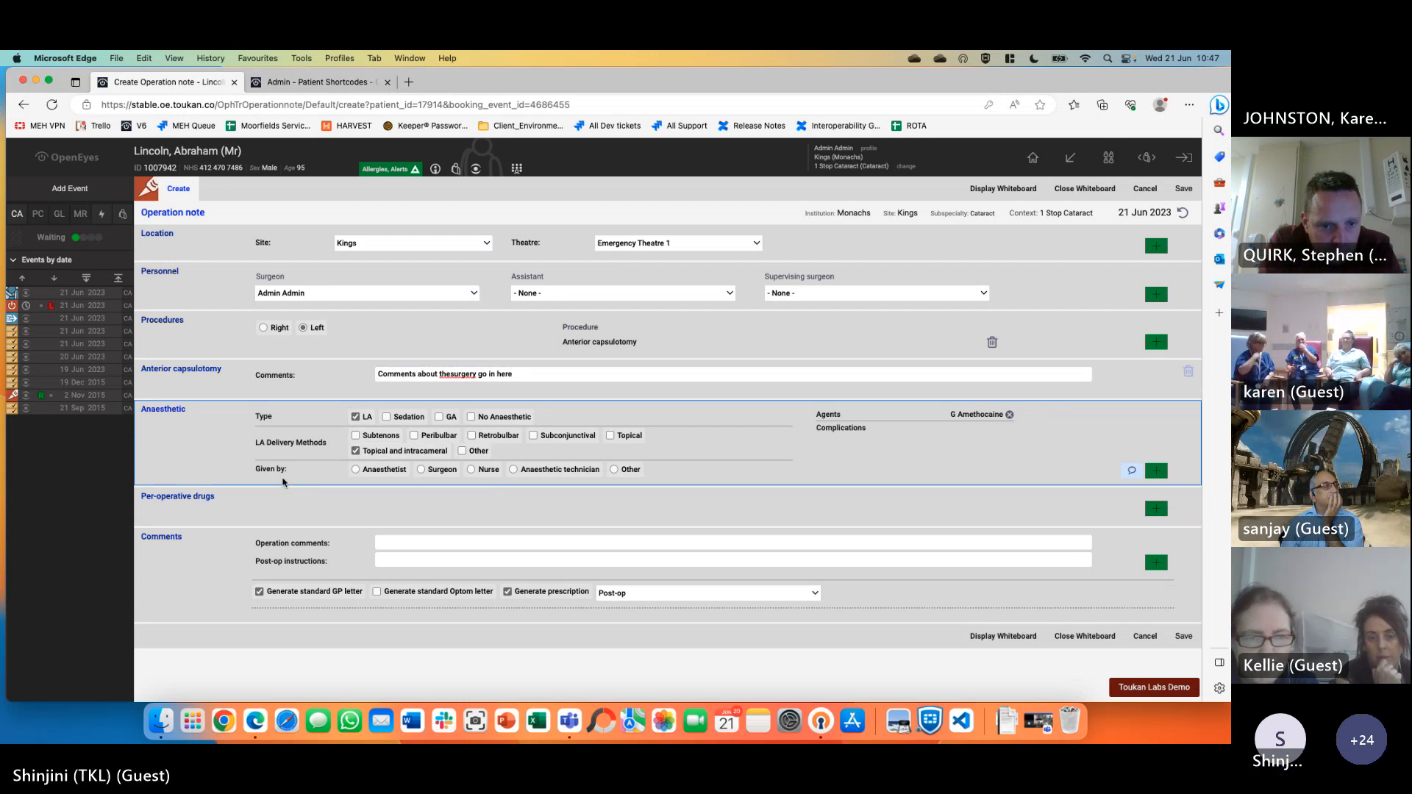
pyautogui.click(421, 469)
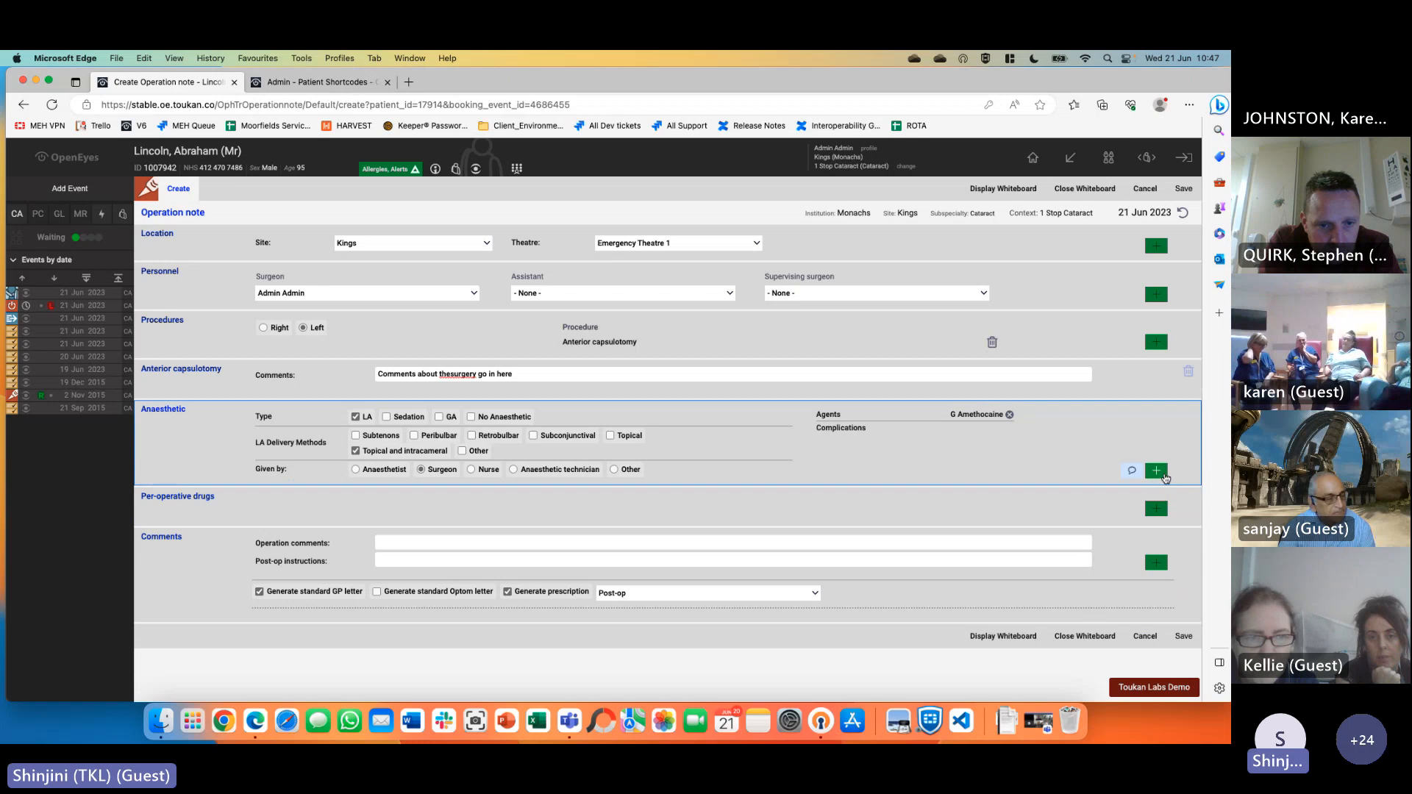
# Add Epinephrine as anaesthetic agent with complications set to None
pyautogui.click(1157, 470)
pyautogui.click(956, 334)
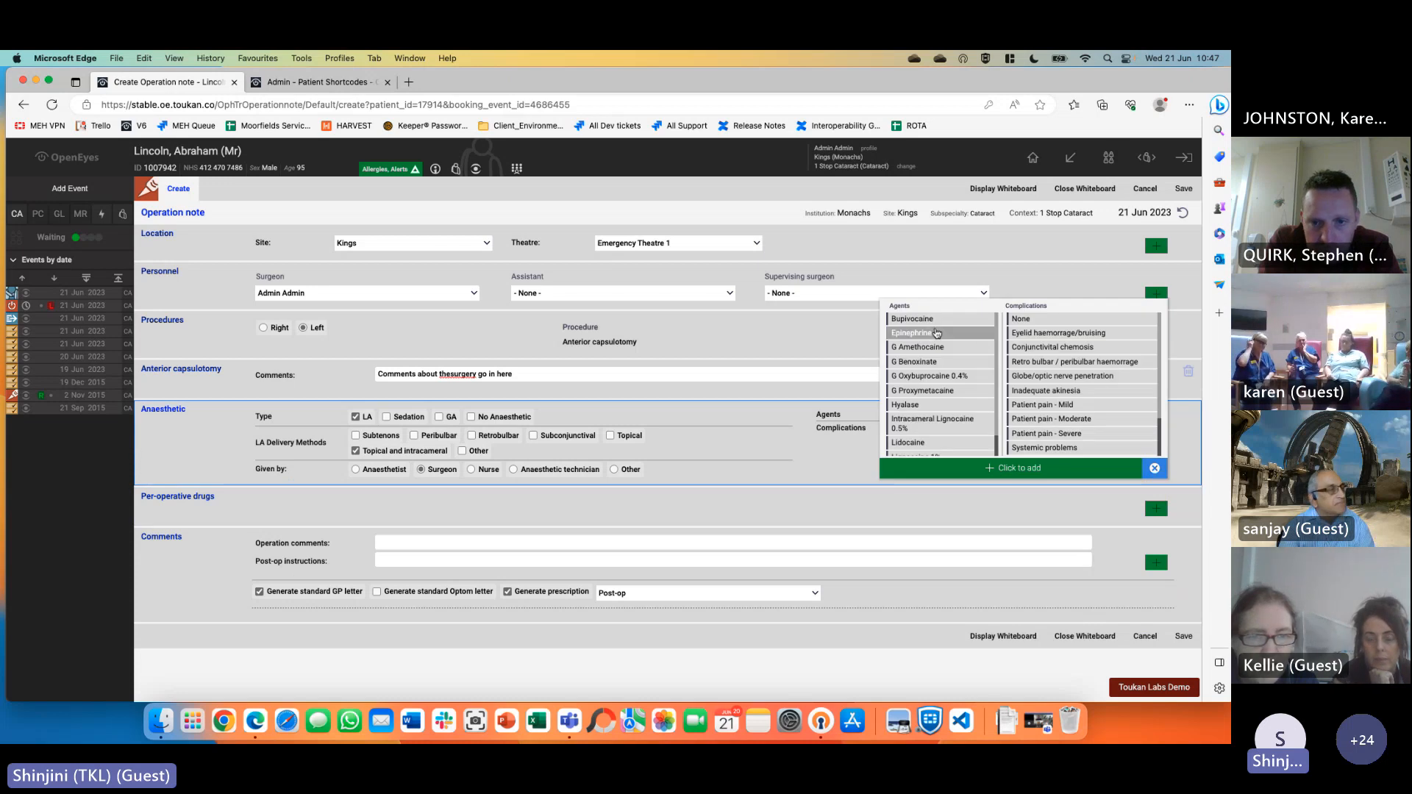
pyautogui.click(1044, 319)
pyautogui.click(1027, 464)
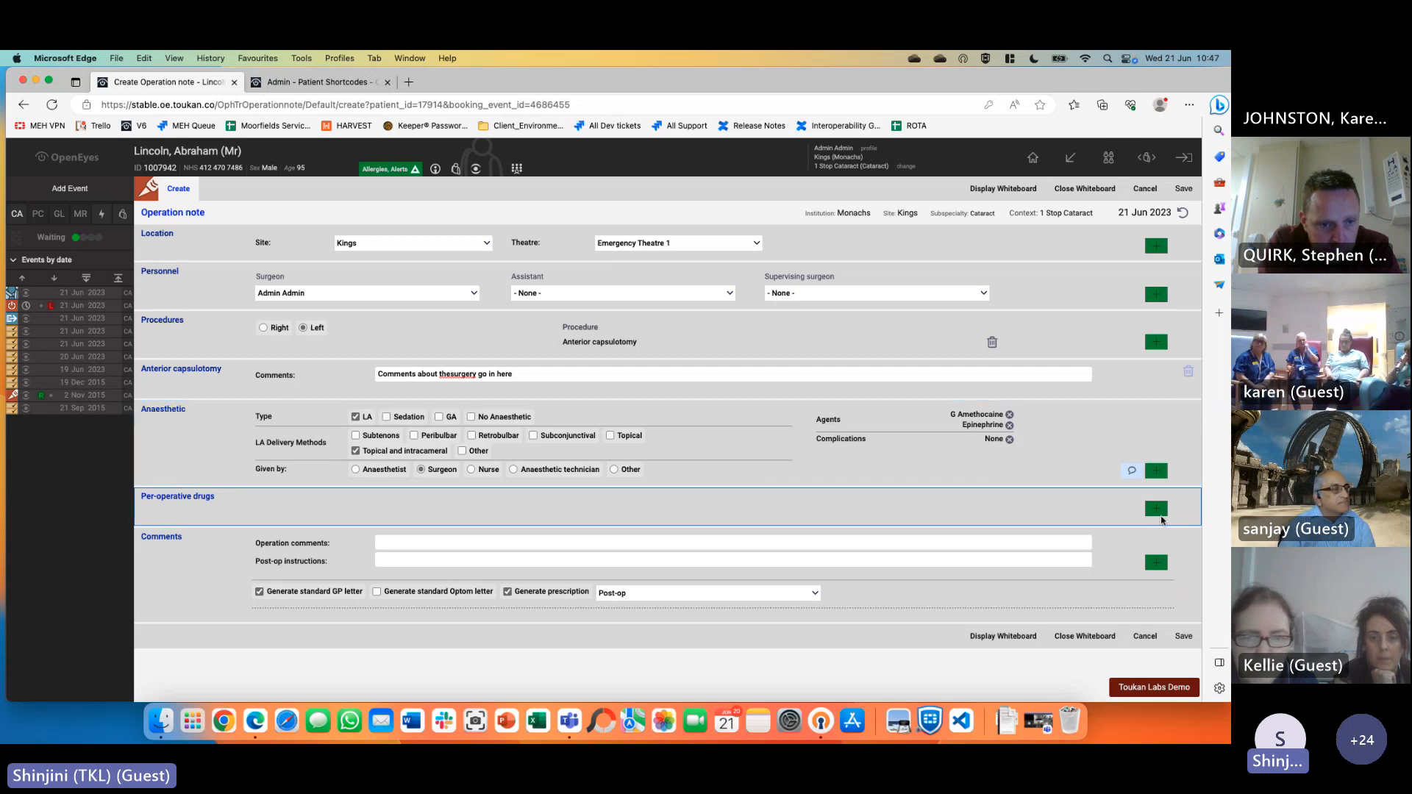
# Add G. Chloramphenicol and Intracameral Cefuroxime as per-operative drugs
pyautogui.click(1156, 509)
pyautogui.click(1085, 385)
pyautogui.click(1084, 398)
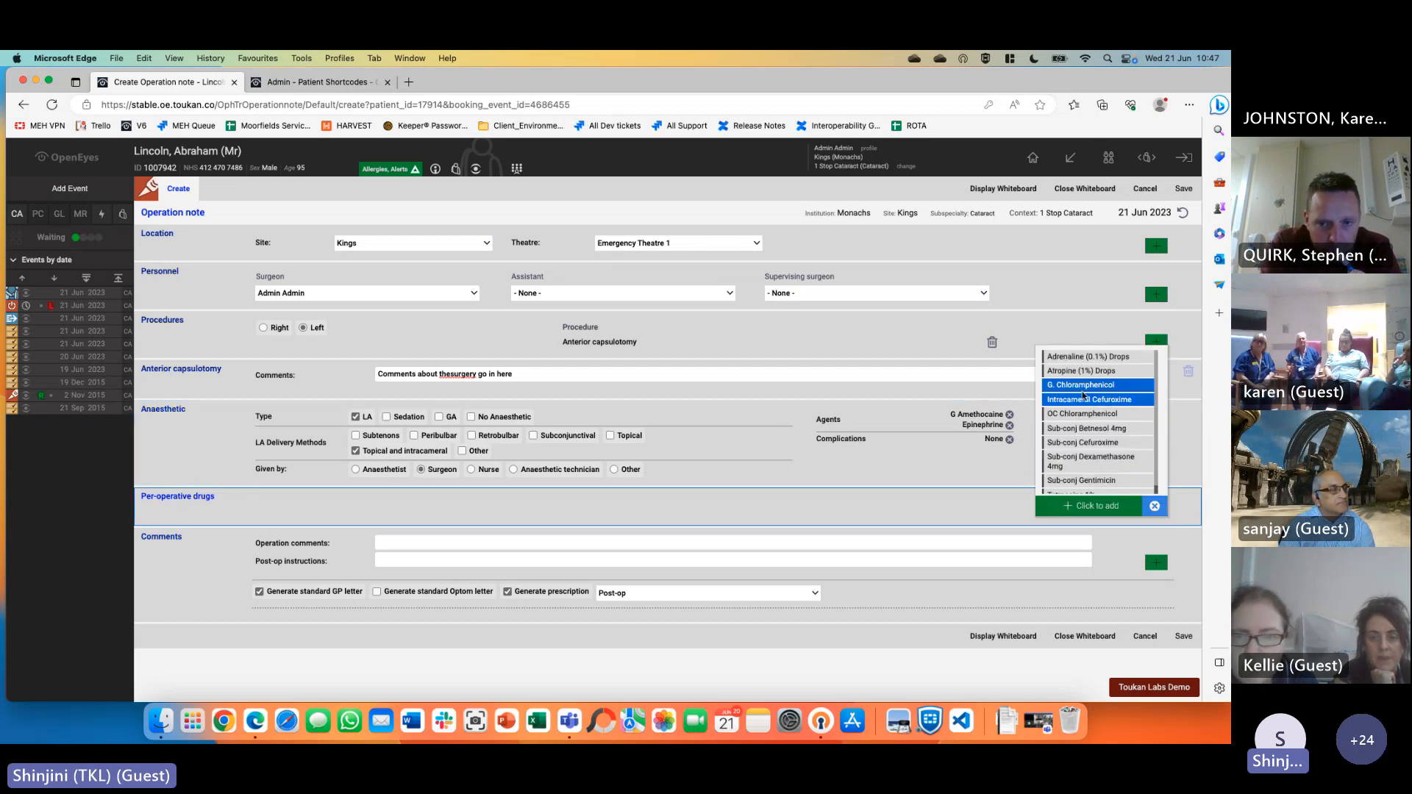
pyautogui.click(1068, 507)
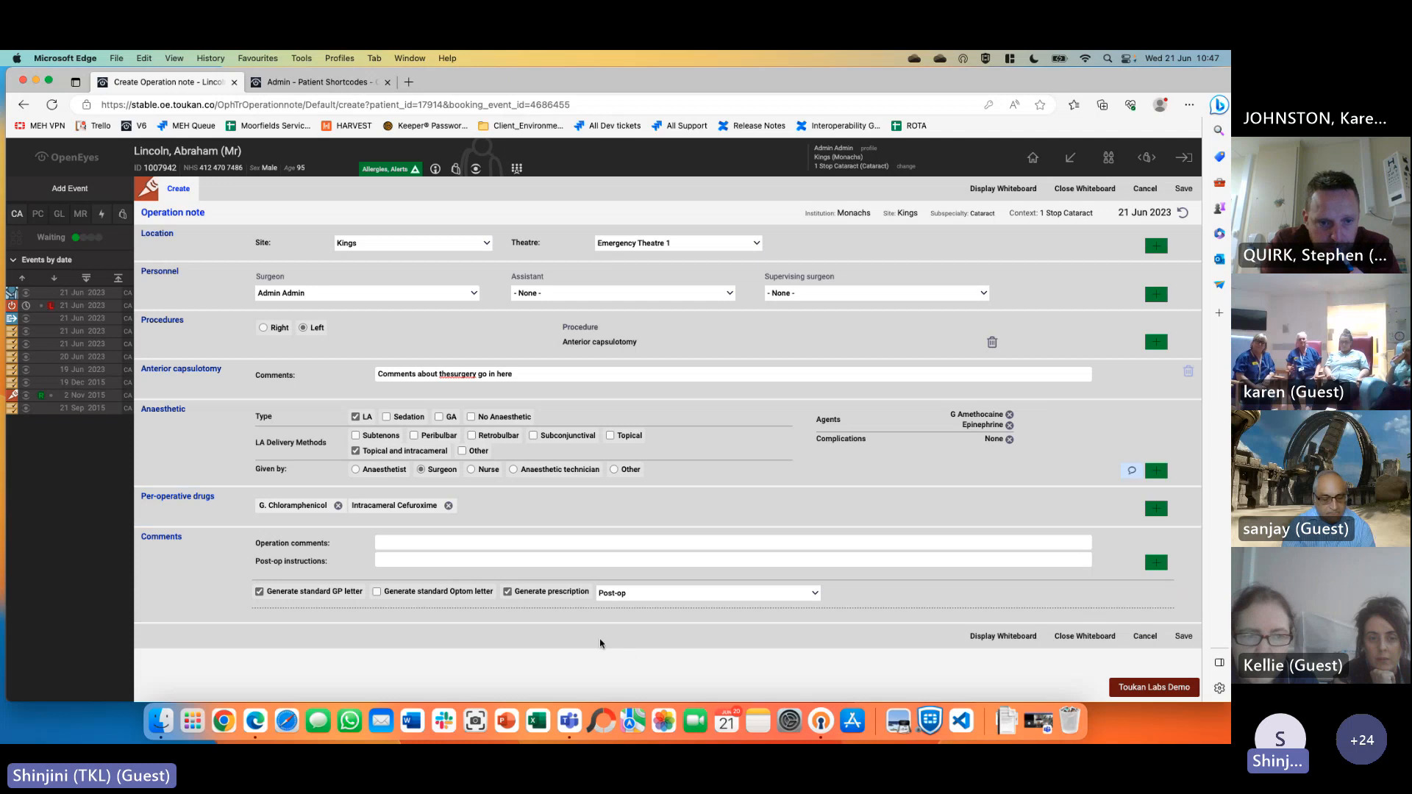
# Fill in the operation comments and post-op instructions, then save the operation note
pyautogui.click(468, 544)
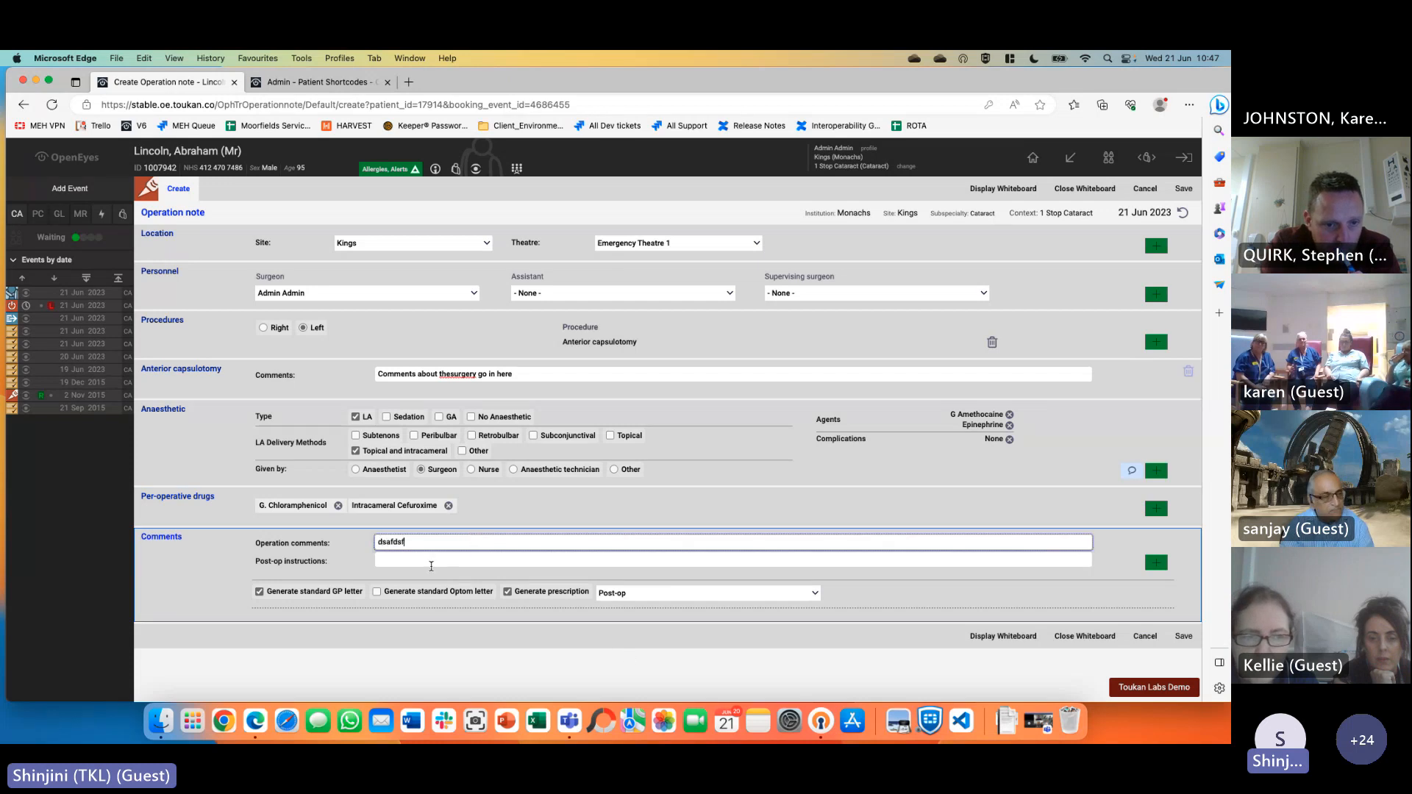
pyautogui.click(416, 562)
pyautogui.write('fdsfdsfsfd')
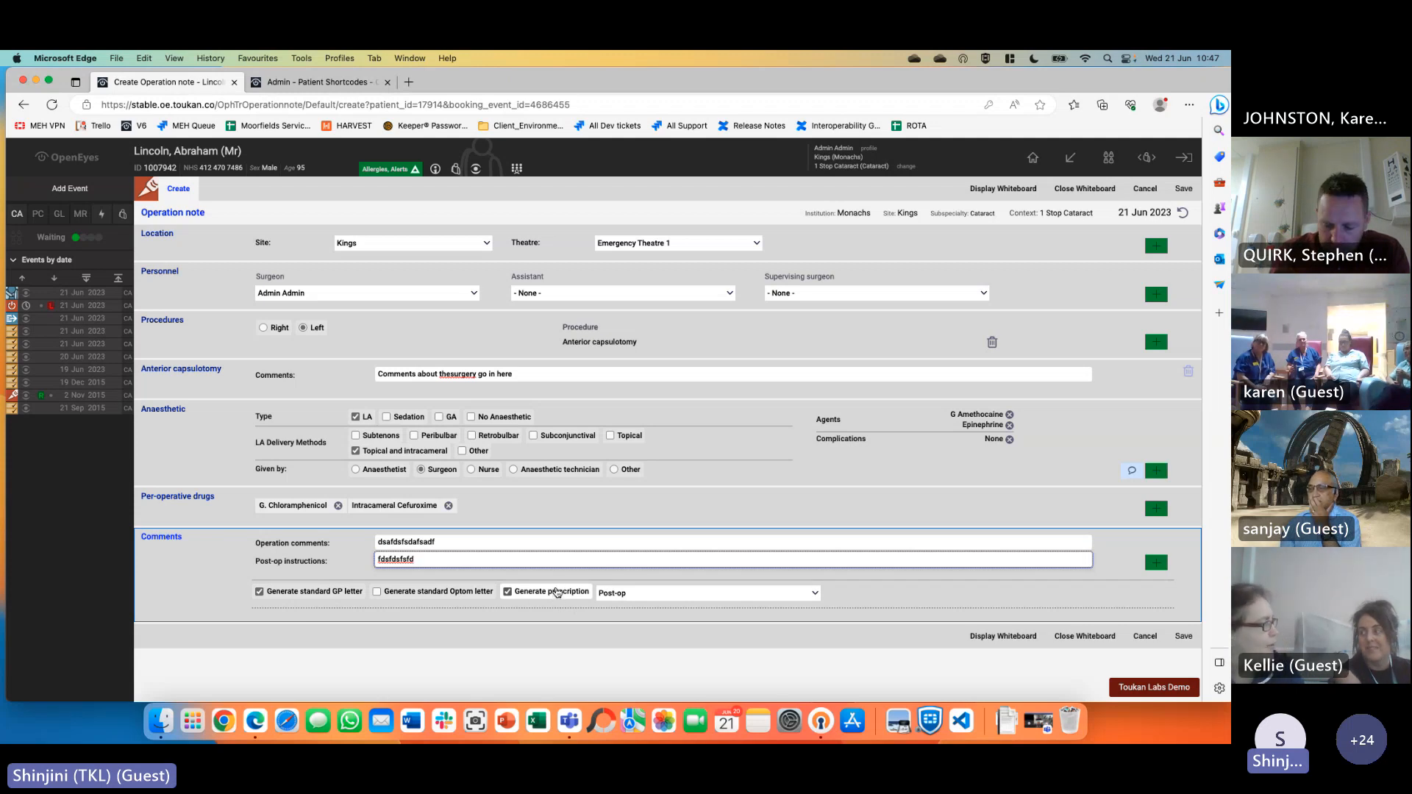
pyautogui.click(1184, 637)
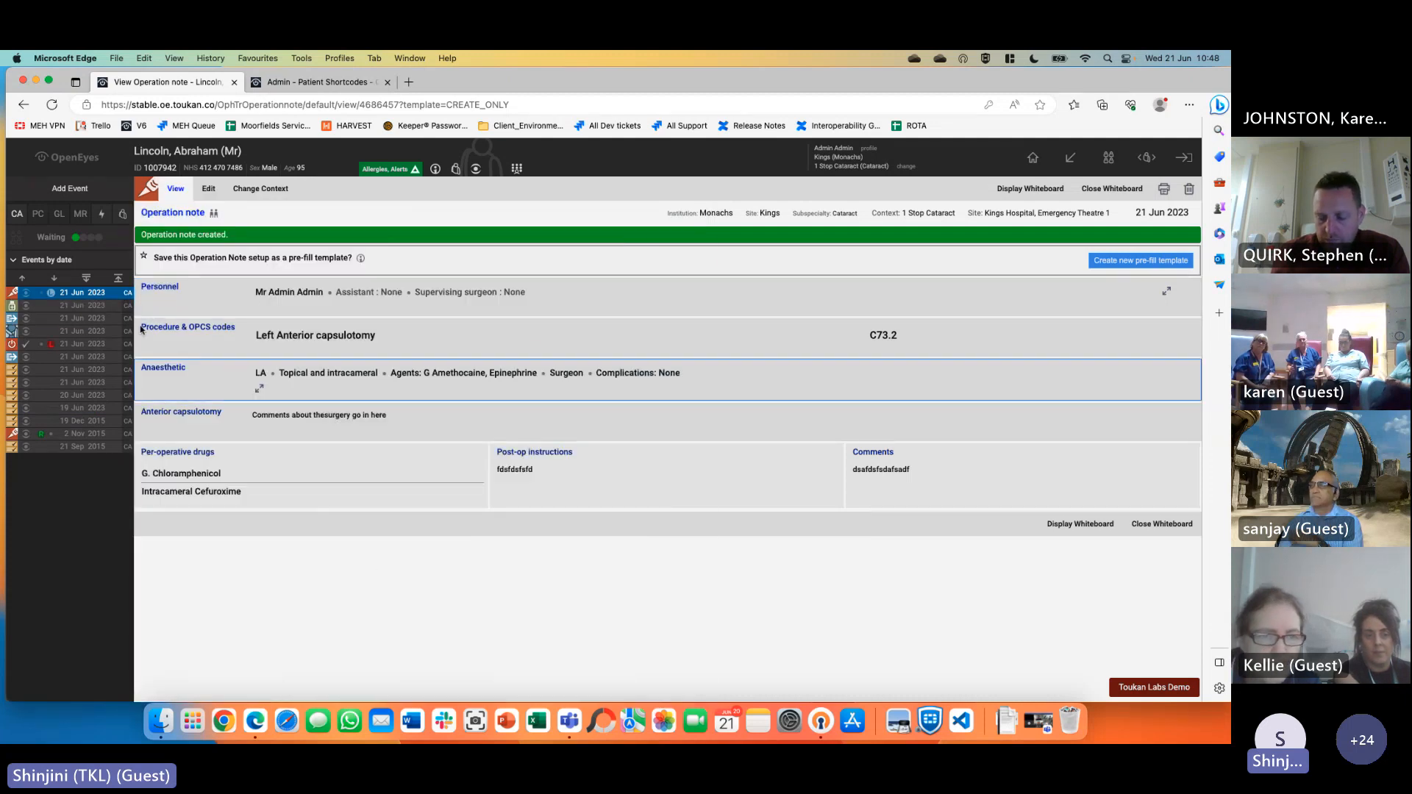
pyautogui.click(13, 307)
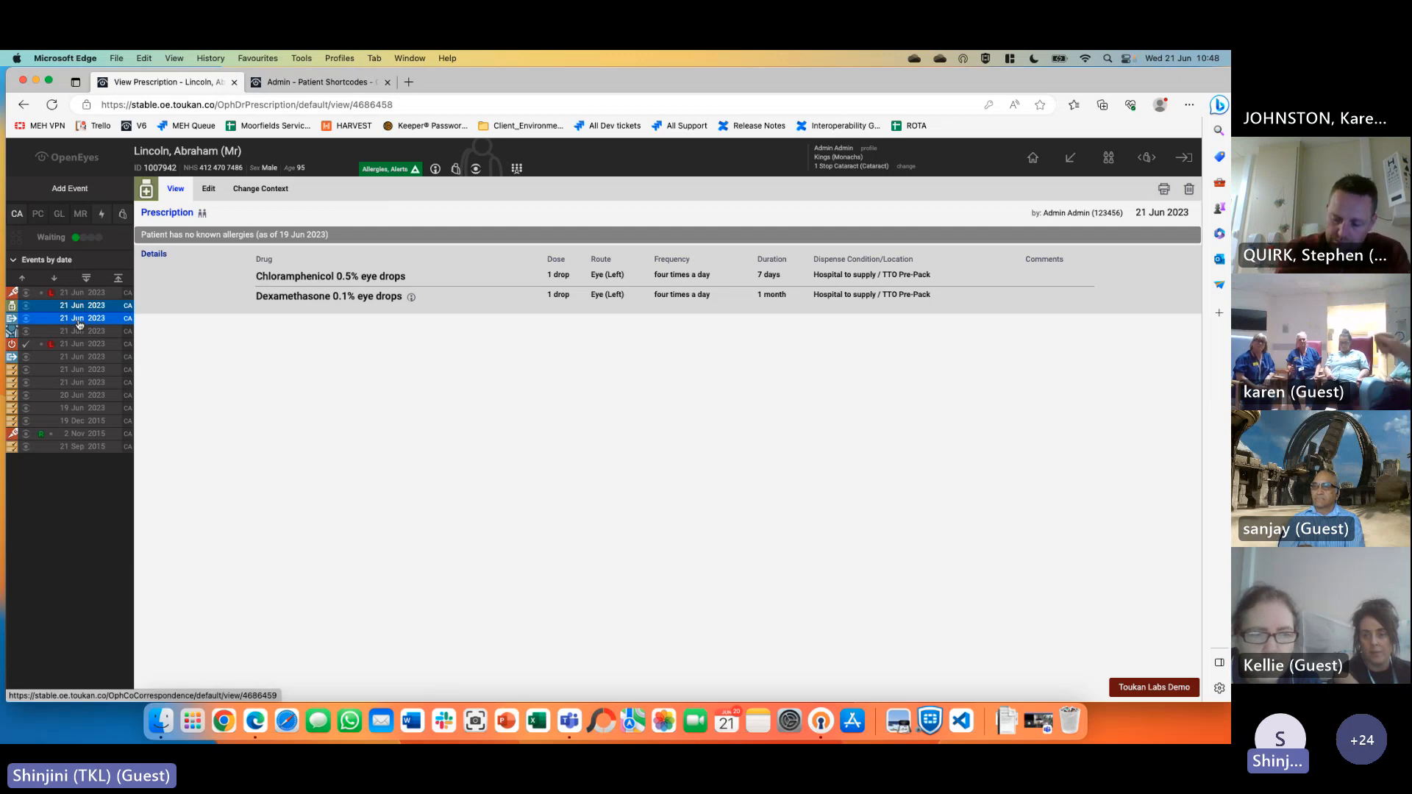
pyautogui.click(79, 324)
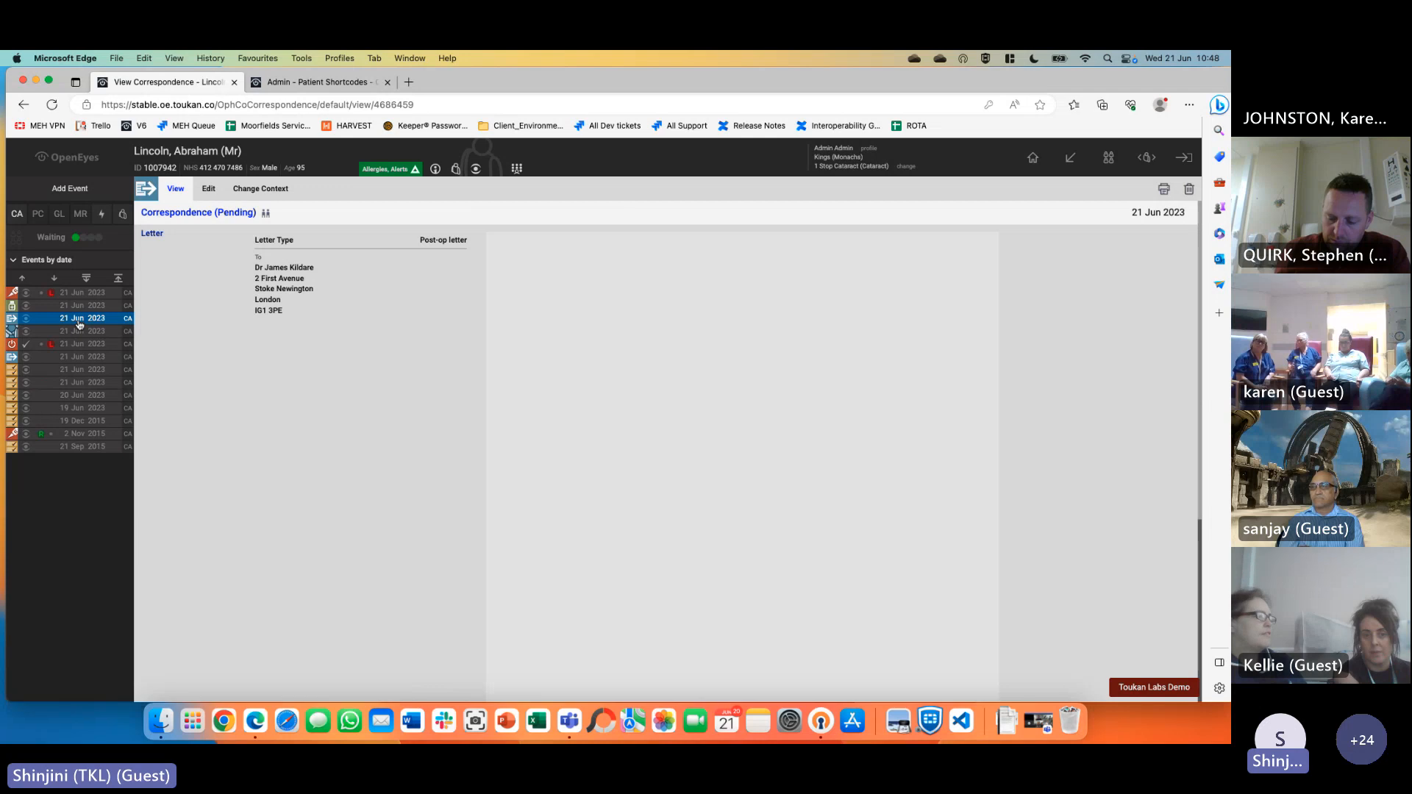
pyautogui.scroll(-10, 644, 565)
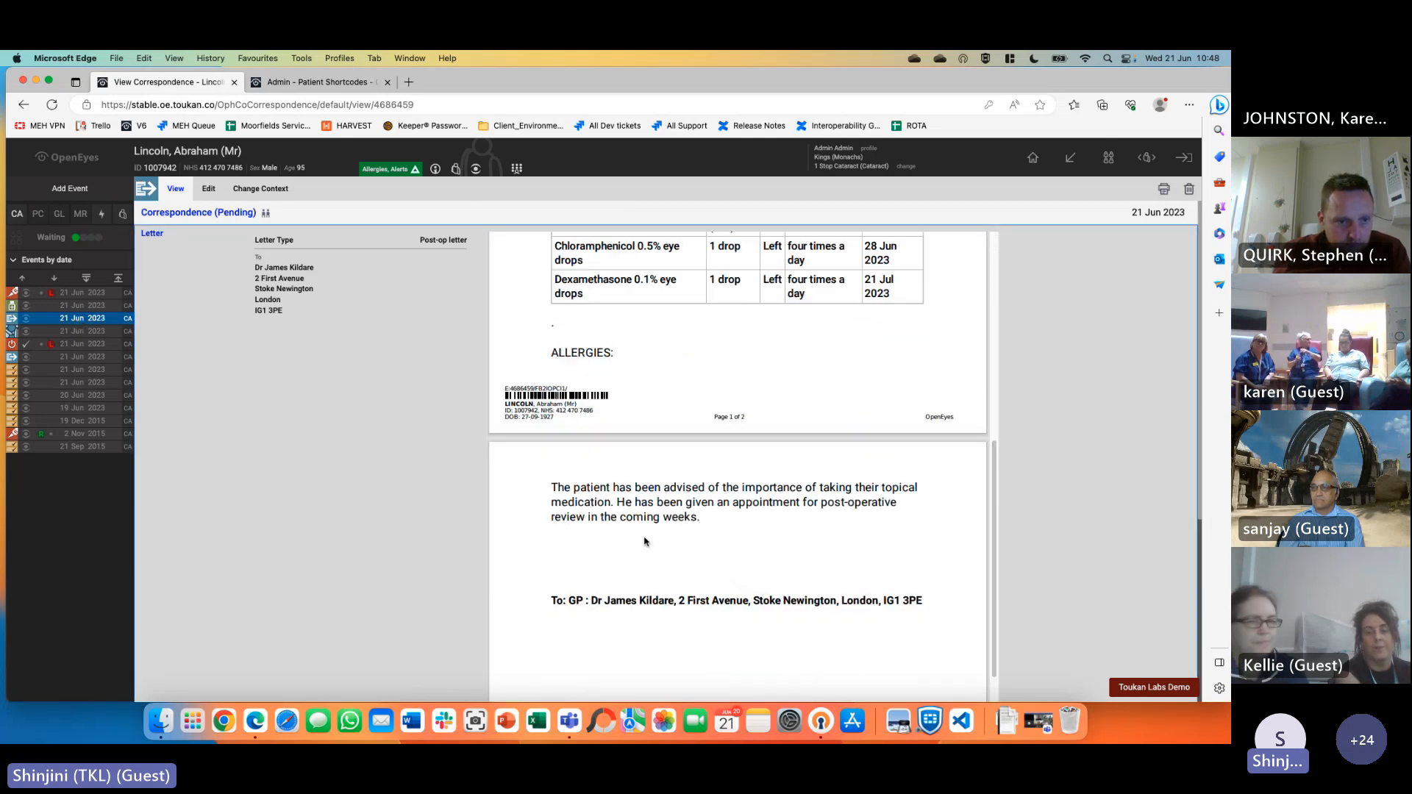
pyautogui.scroll(10, 643, 564)
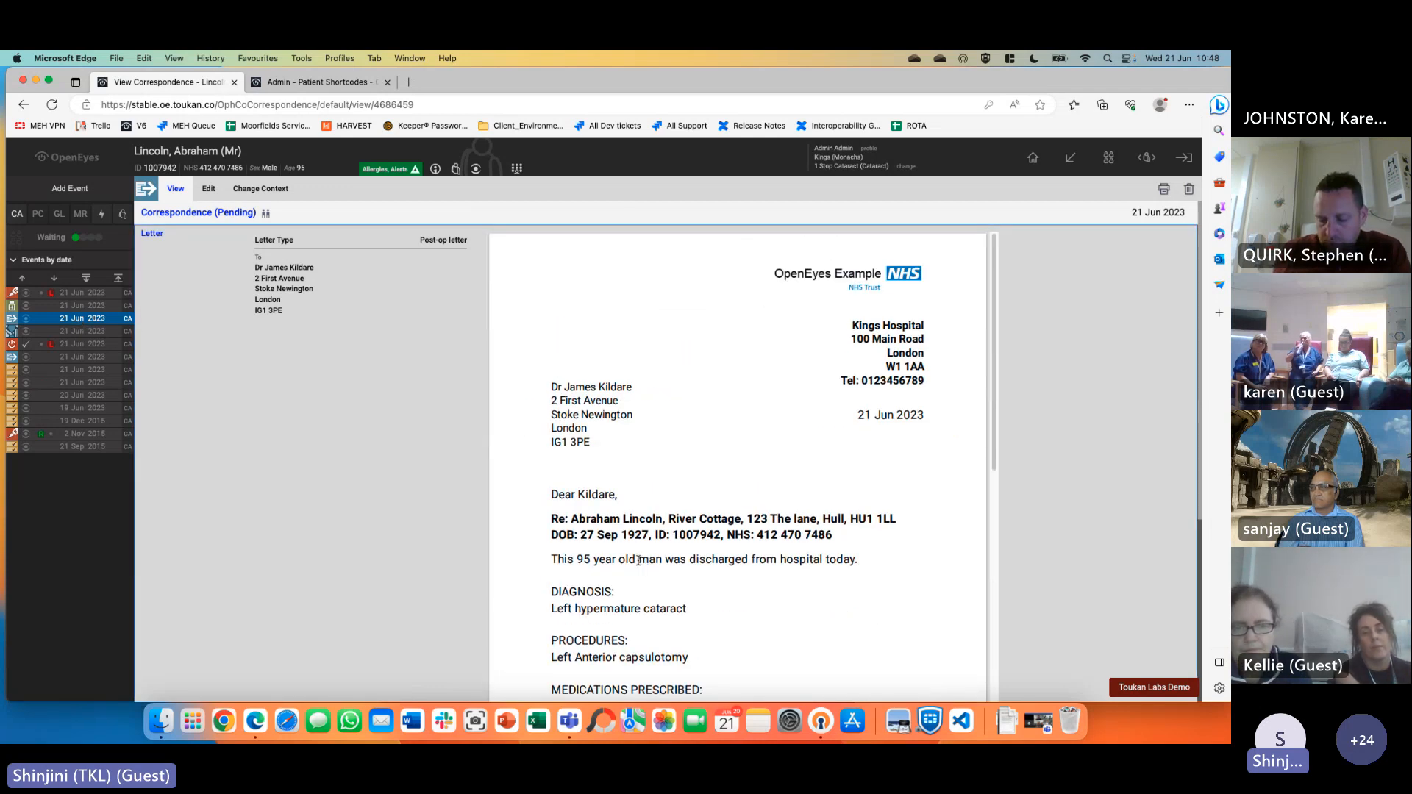
pyautogui.click(86, 295)
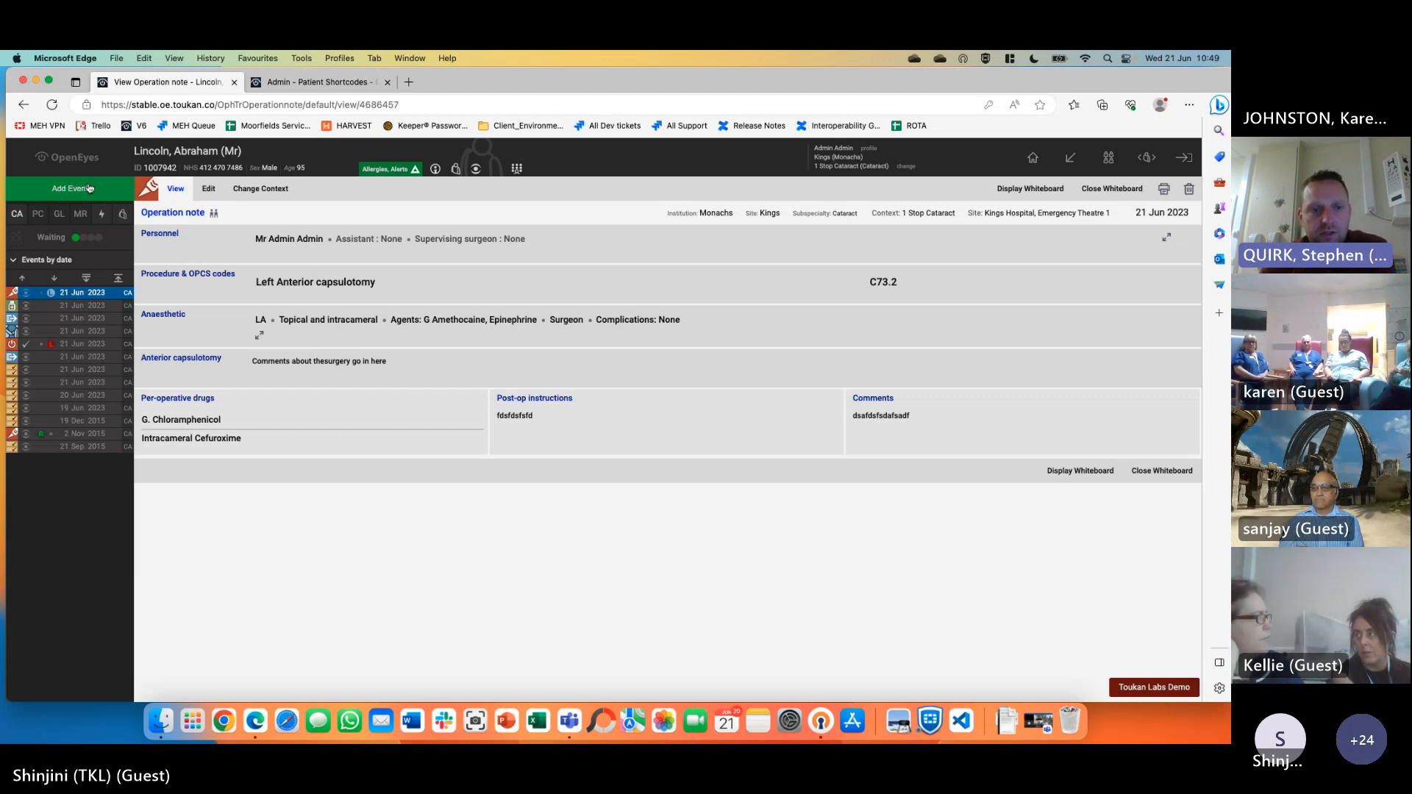
# Open the patient overview, start an Examination event, then cancel and leave without saving
pyautogui.click(220, 156)
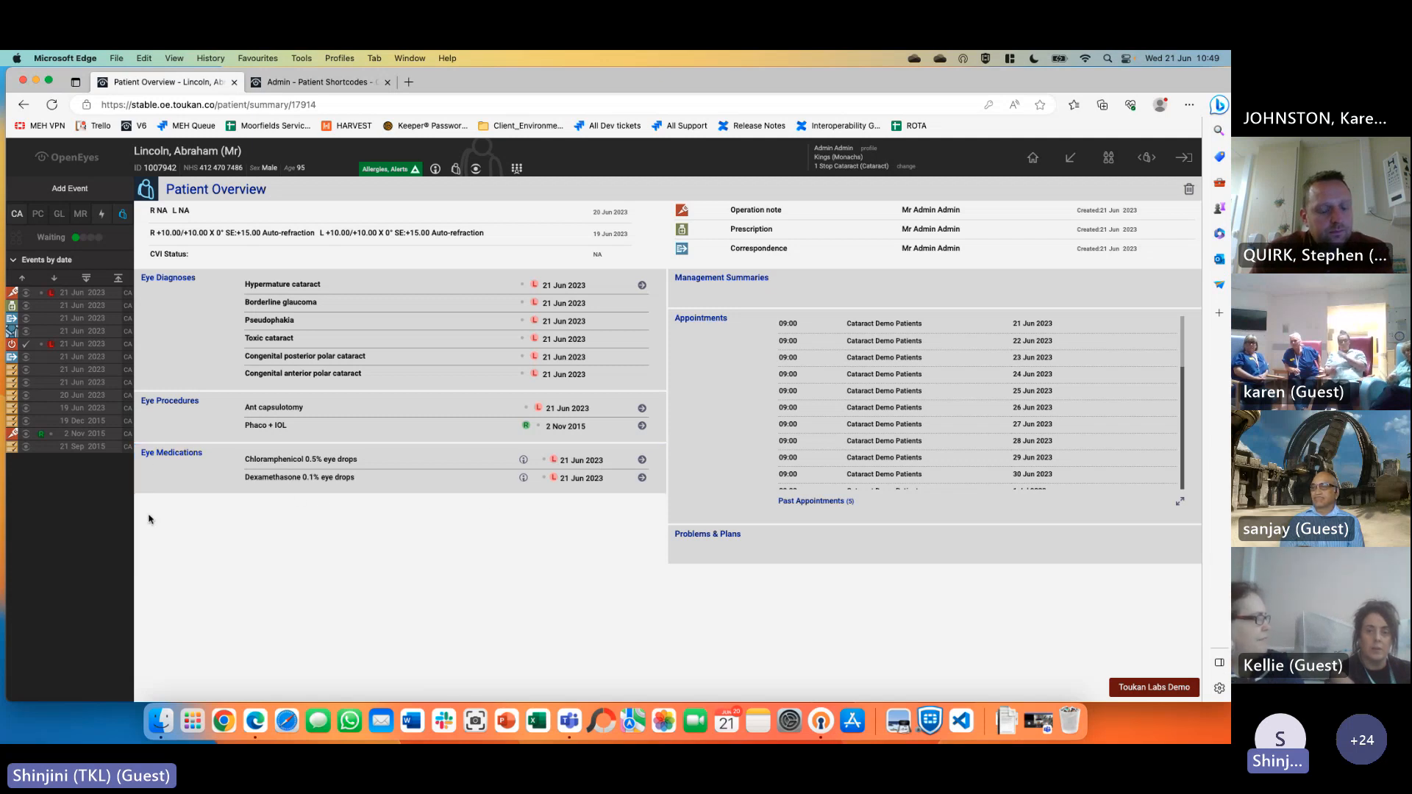
pyautogui.click(62, 190)
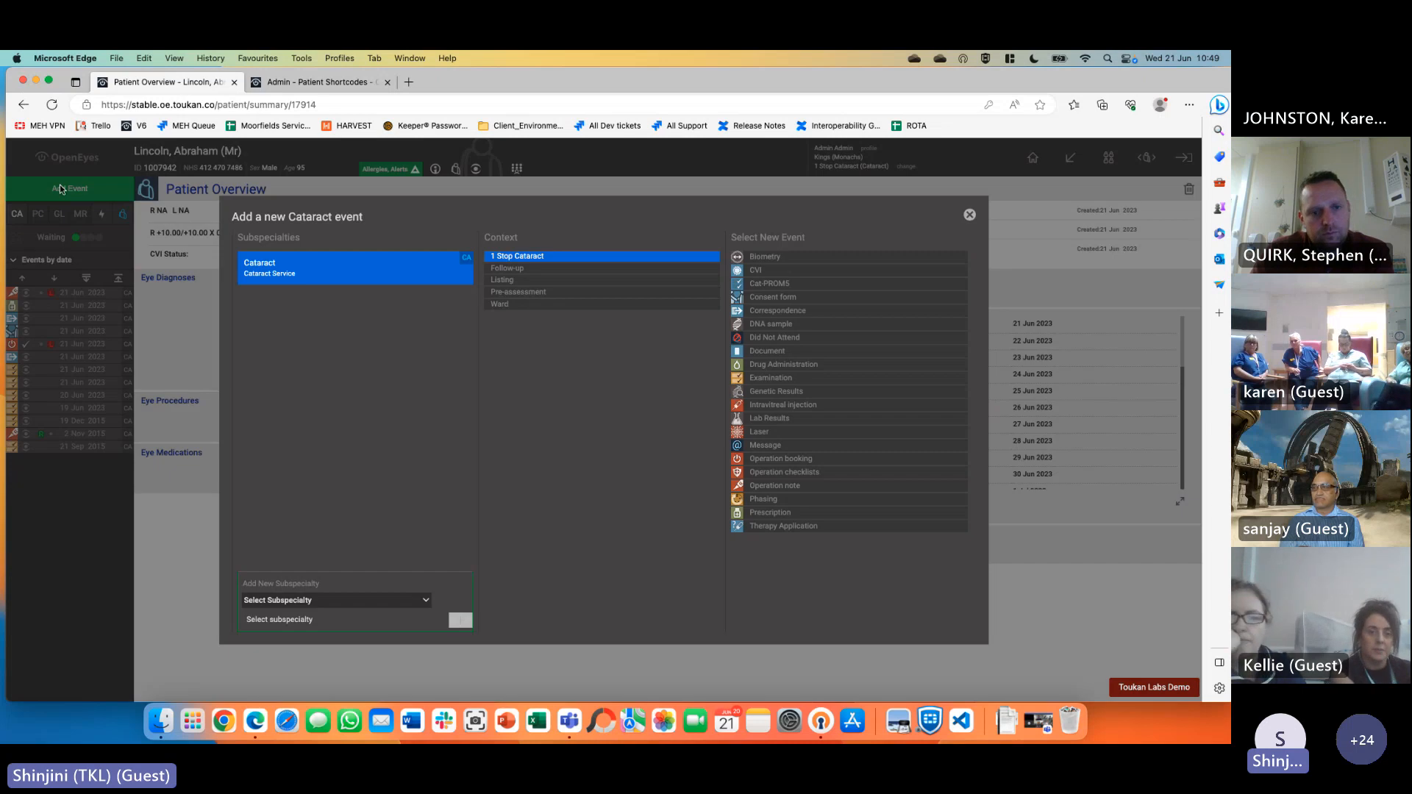
pyautogui.click(772, 380)
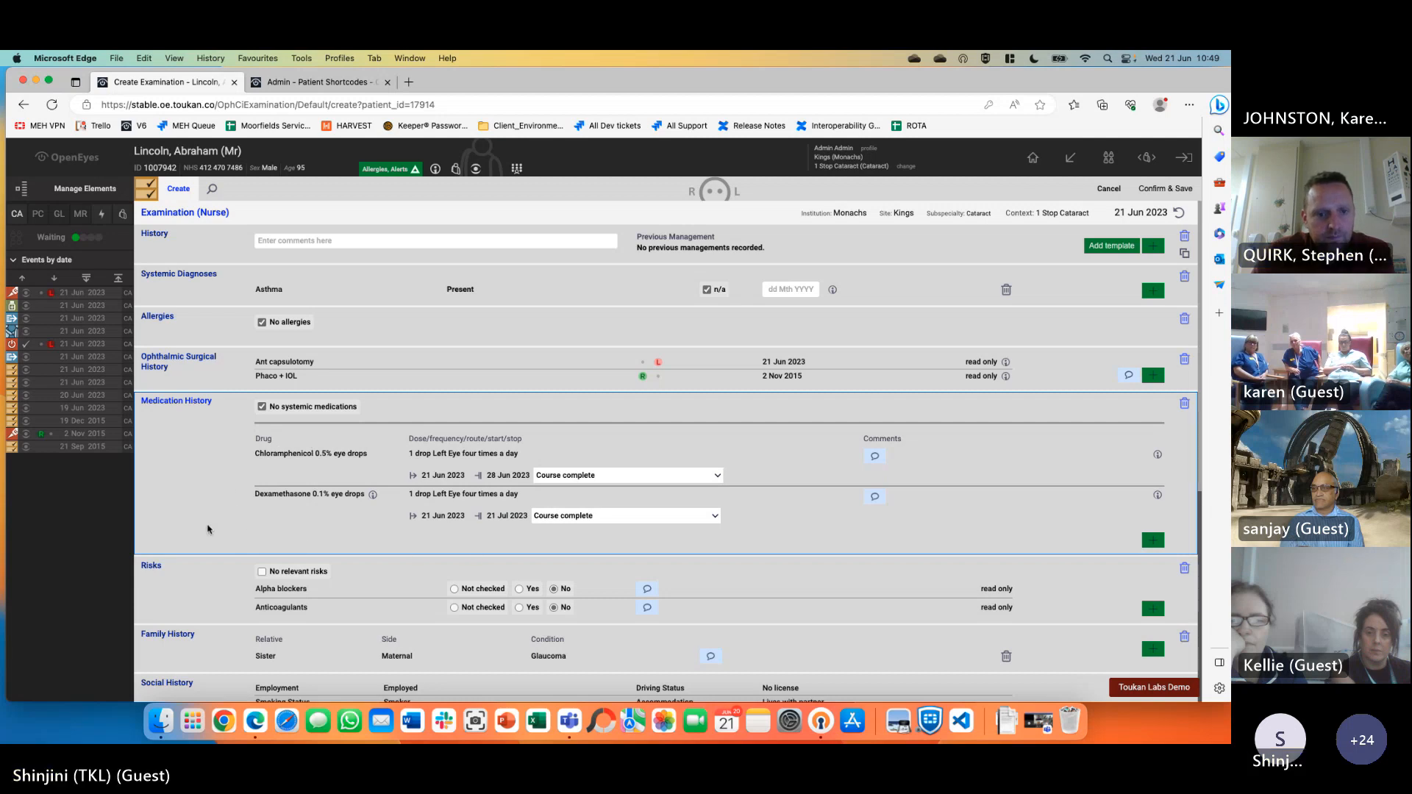
pyautogui.click(1109, 188)
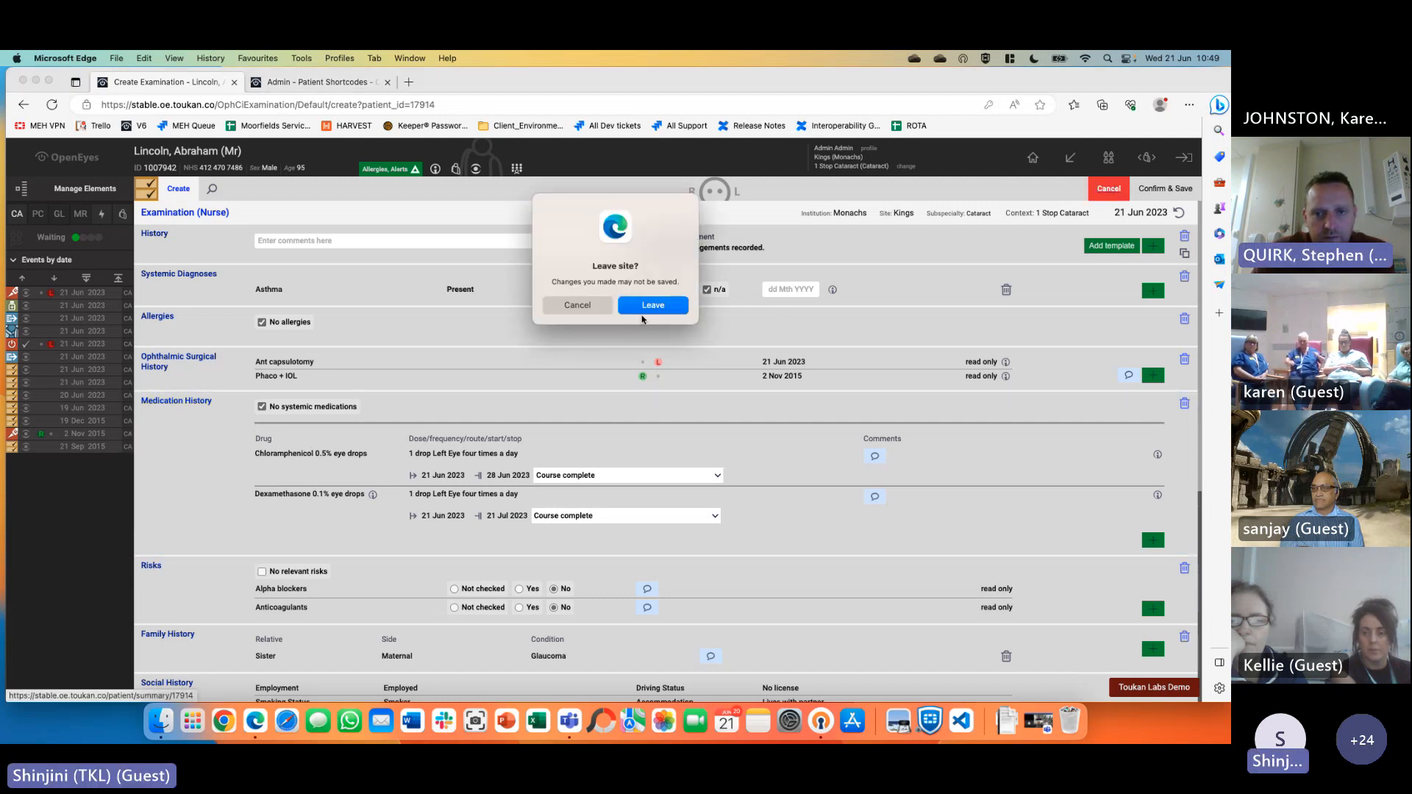
pyautogui.click(653, 306)
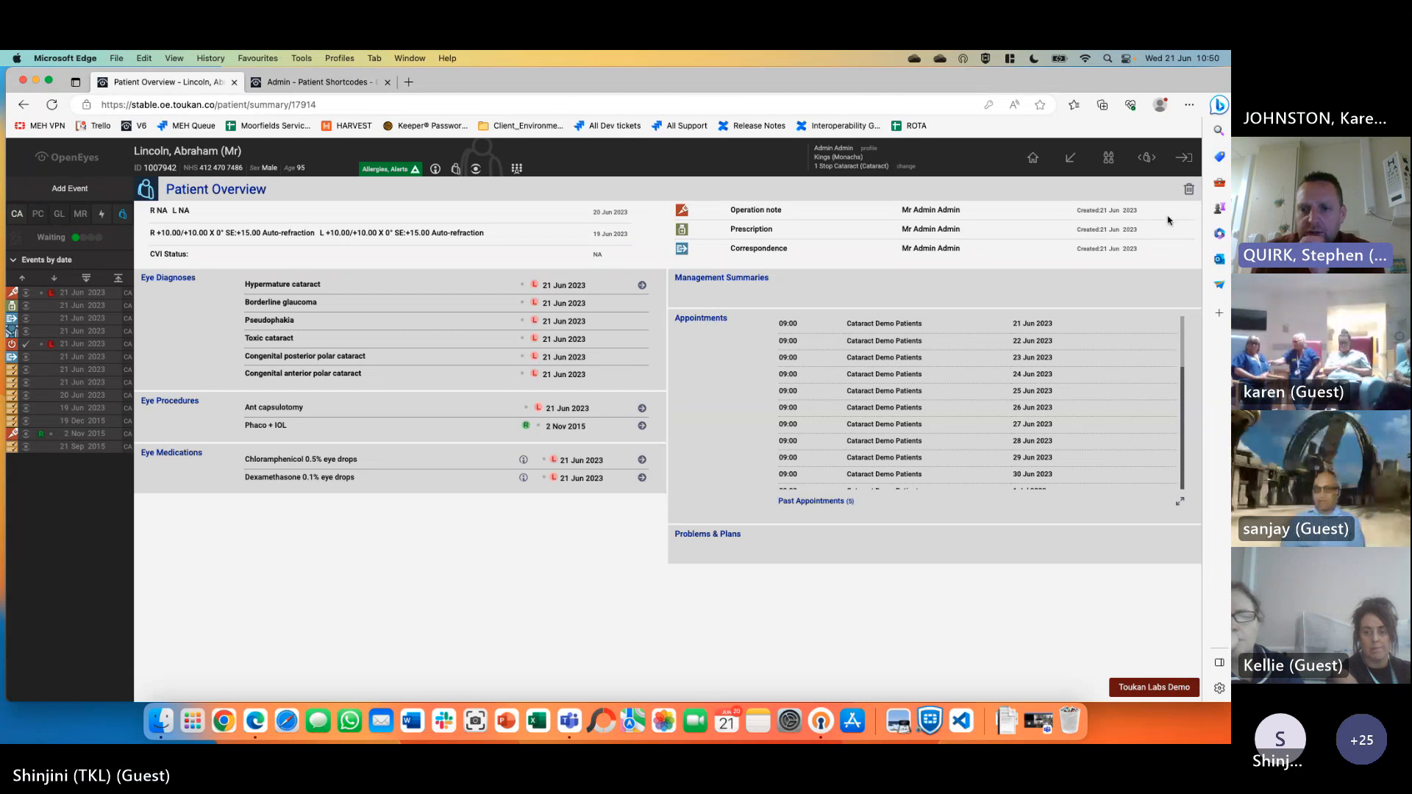
# View the Partial bookings waiting list with Status kept at All, then return to Home
pyautogui.moveTo(1070, 157)
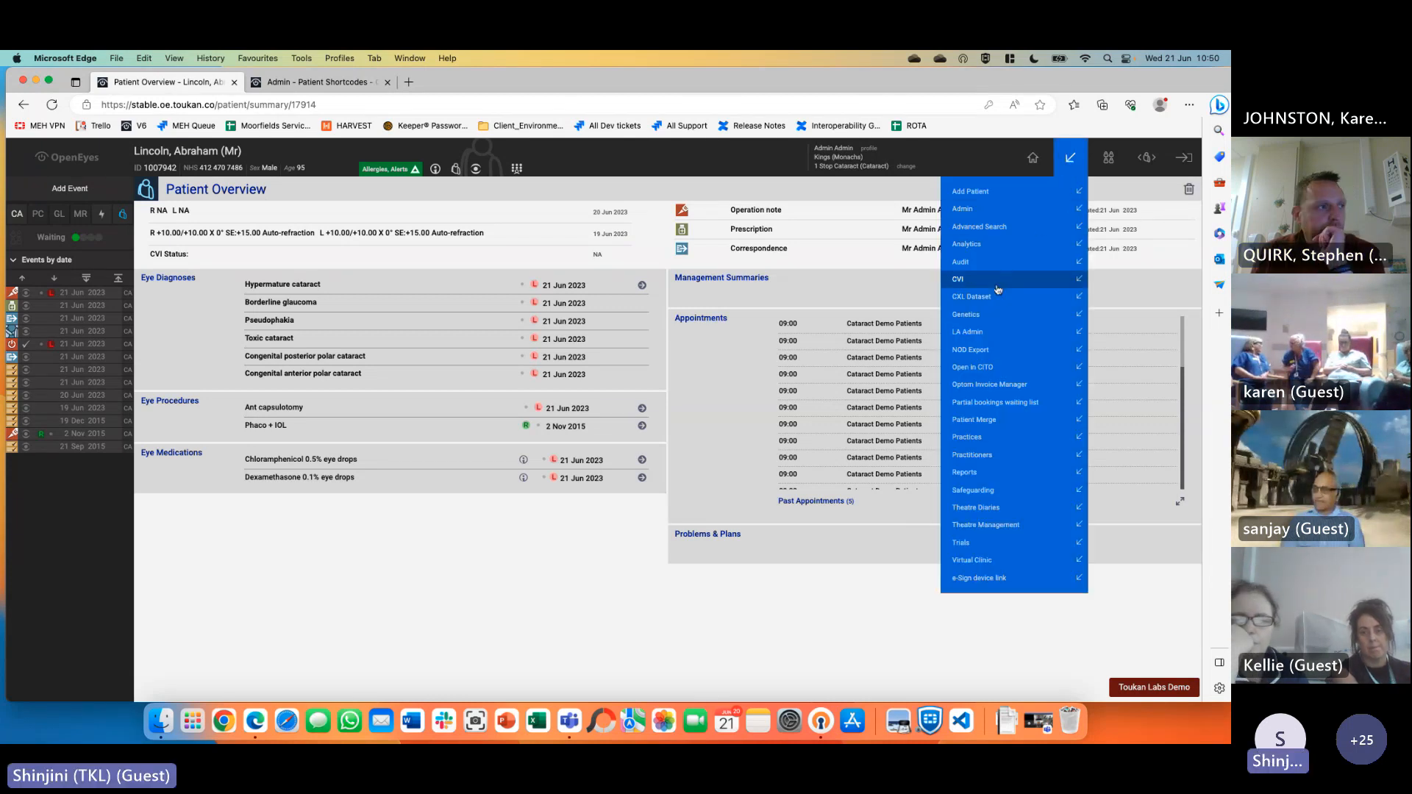
pyautogui.click(999, 403)
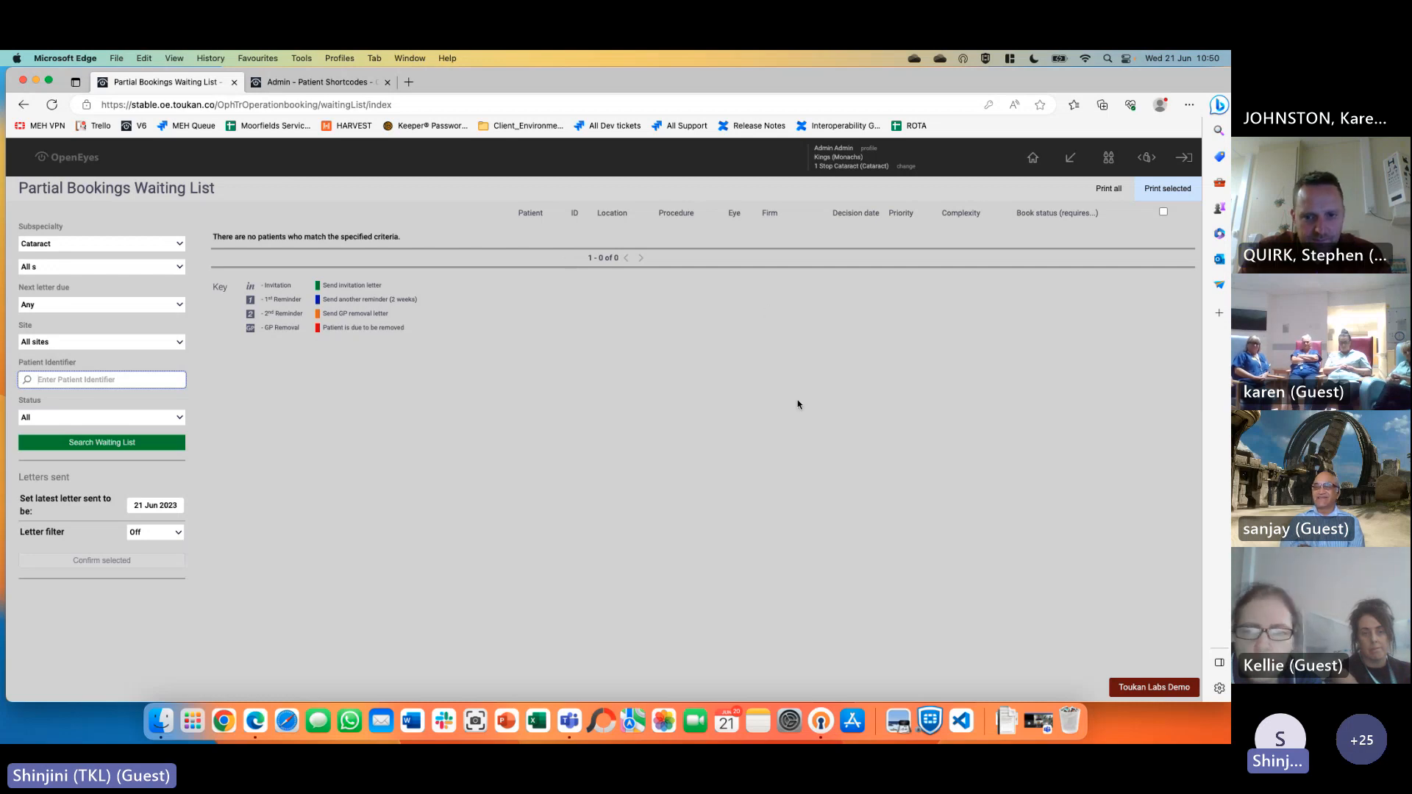
pyautogui.click(178, 418)
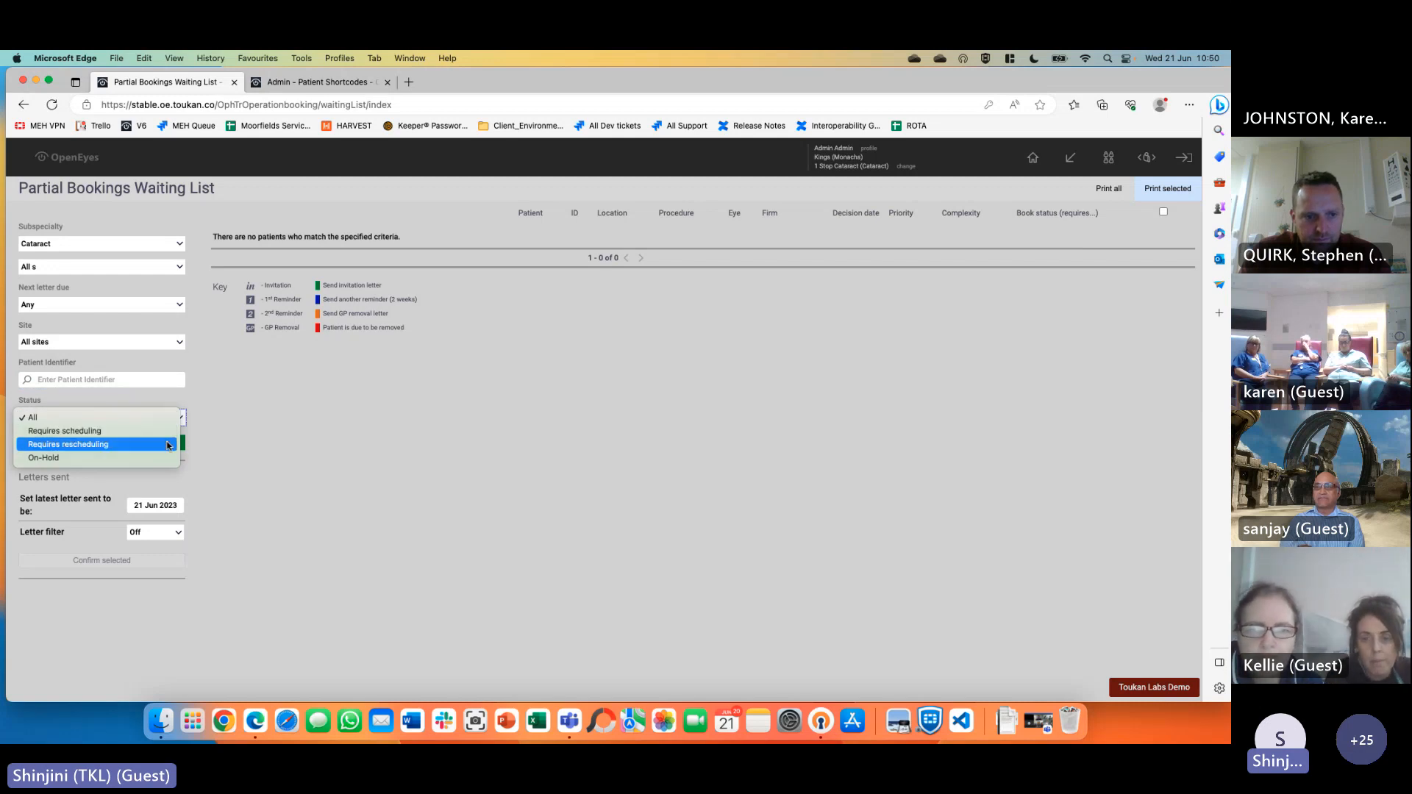
pyautogui.click(665, 387)
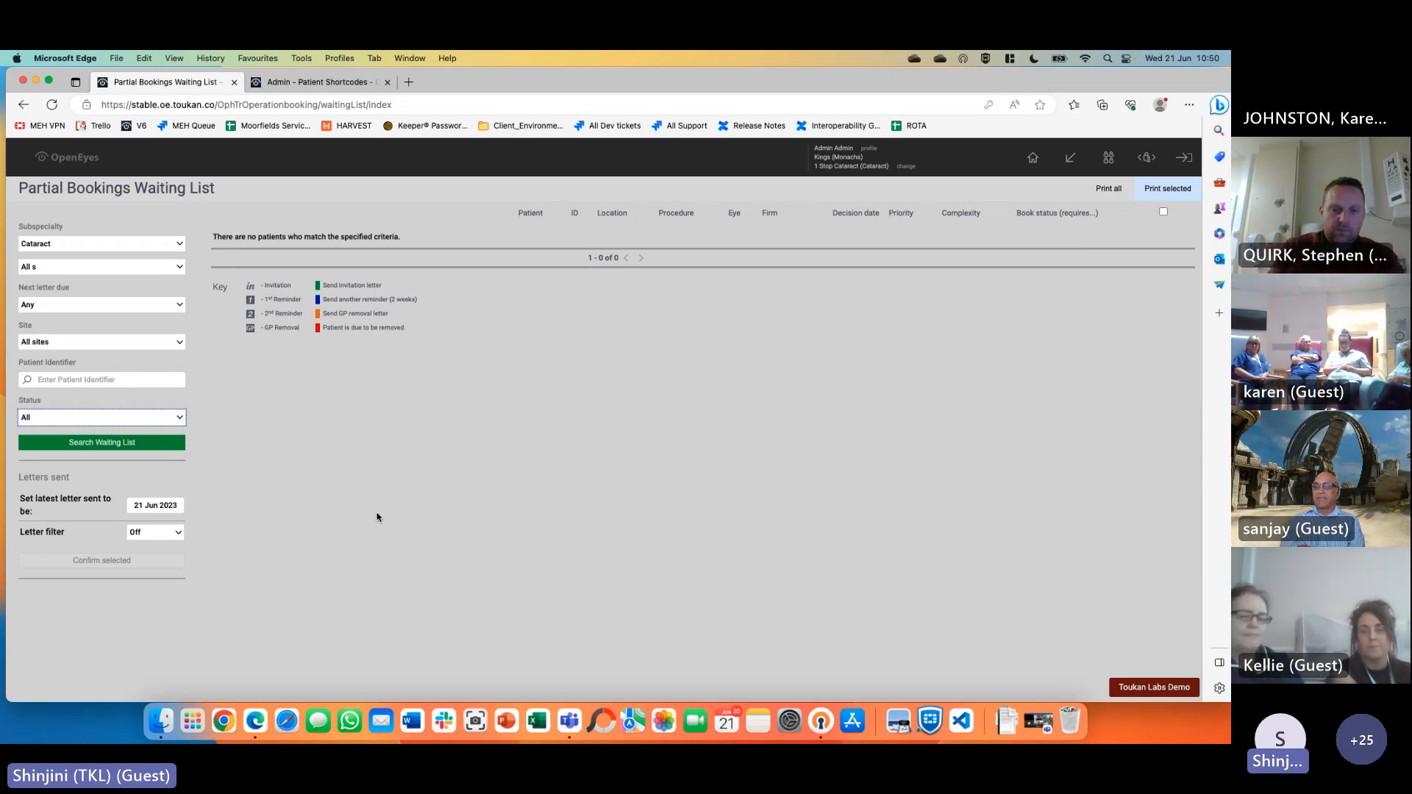
pyautogui.click(1033, 157)
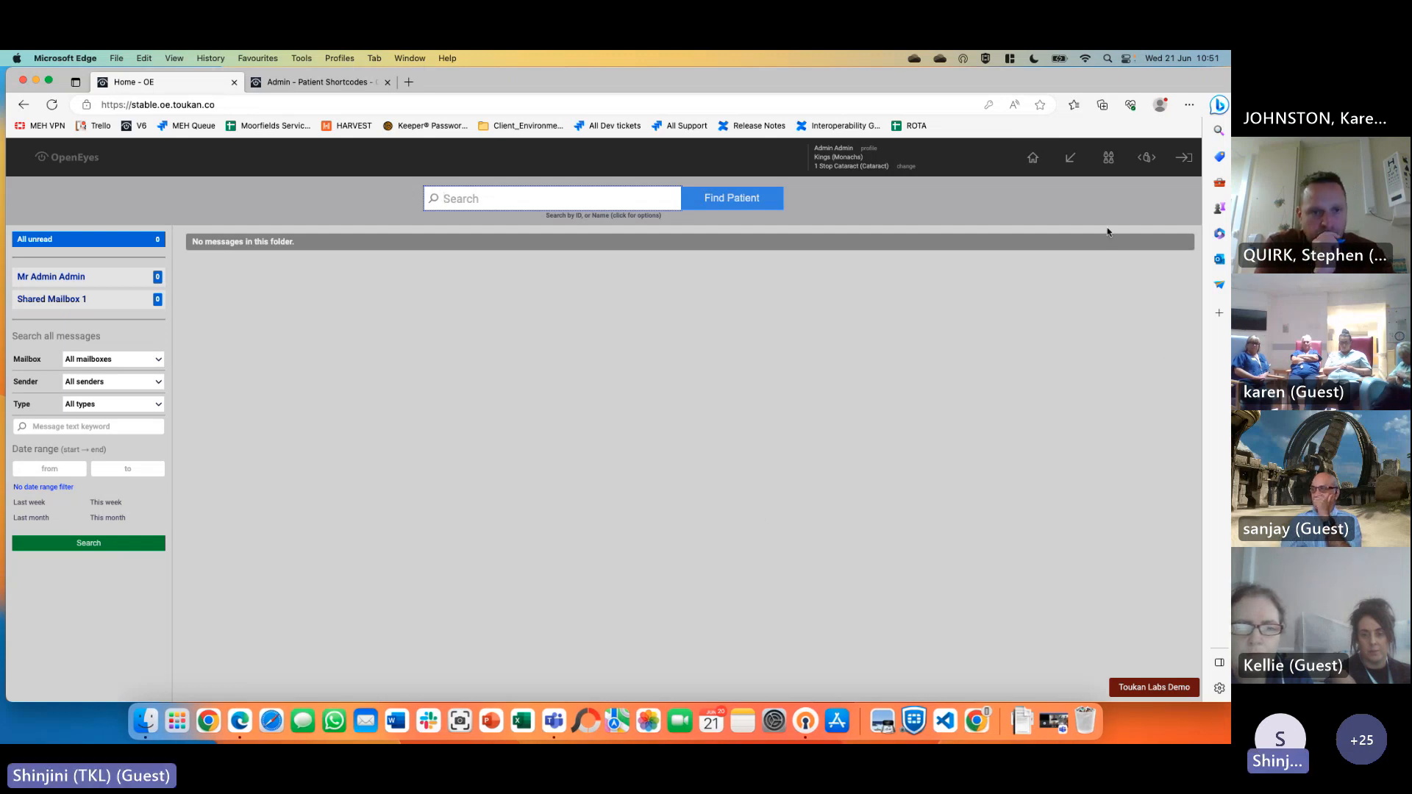
# Visit the empty CVI List, then reopen the patient's overview from the patient hotlist
pyautogui.moveTo(1082, 153)
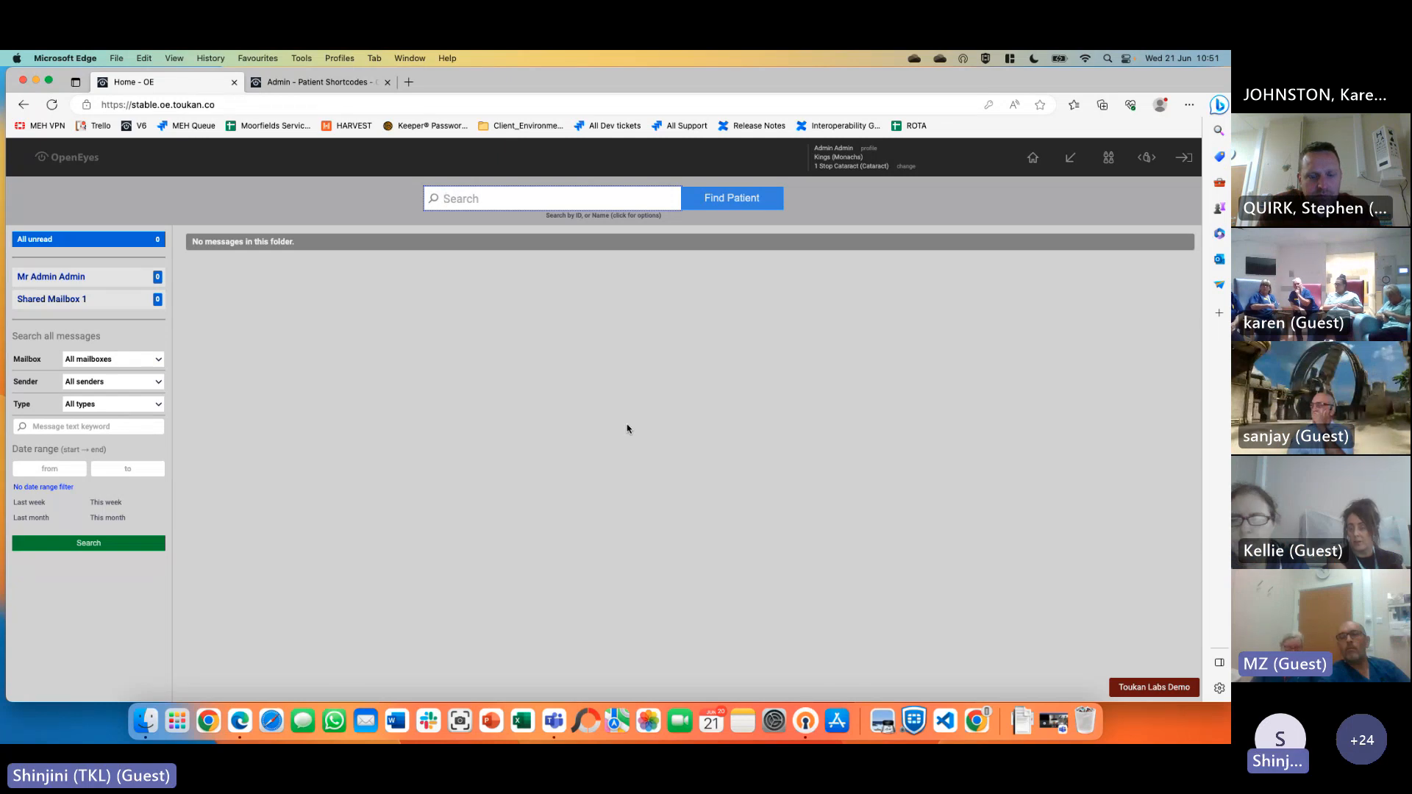
pyautogui.click(1070, 157)
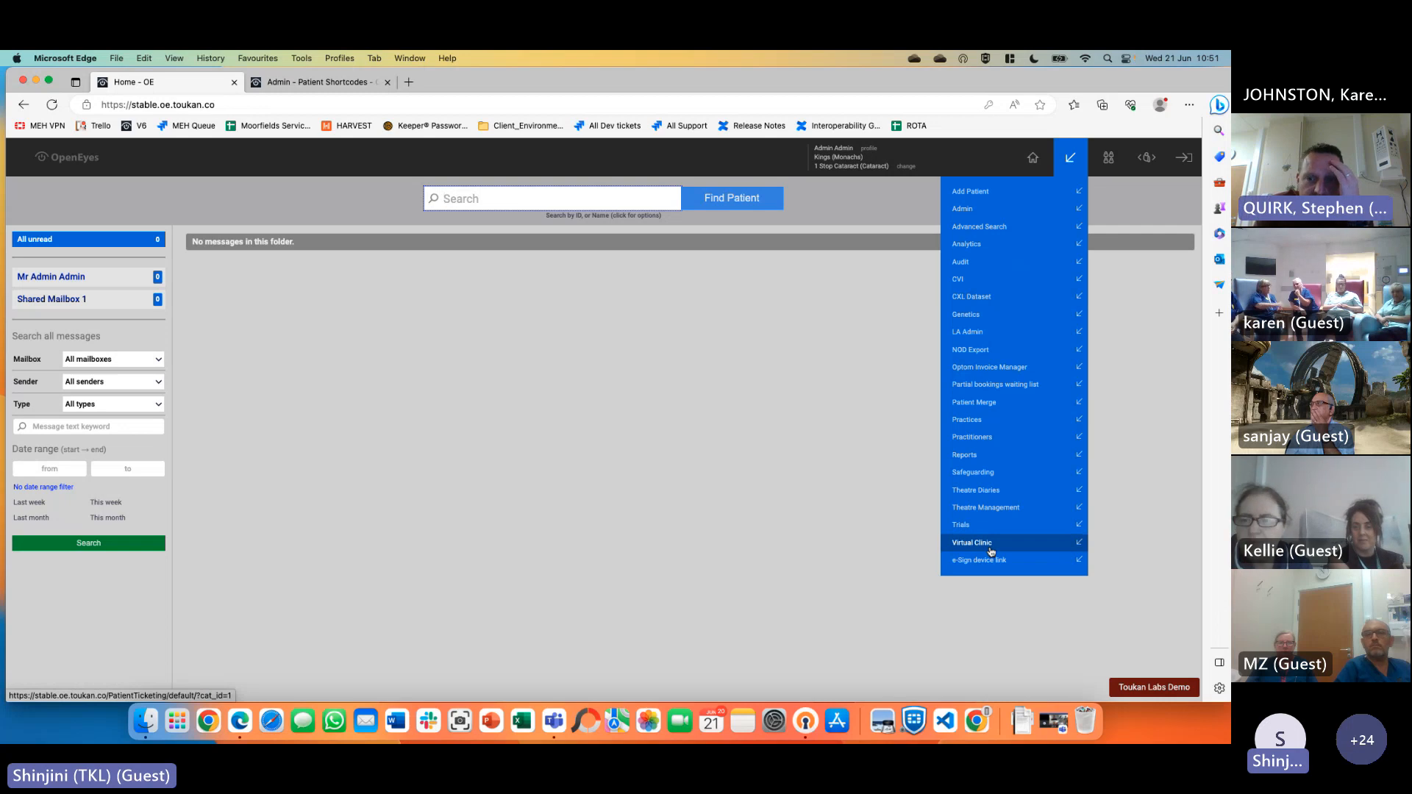
pyautogui.click(959, 281)
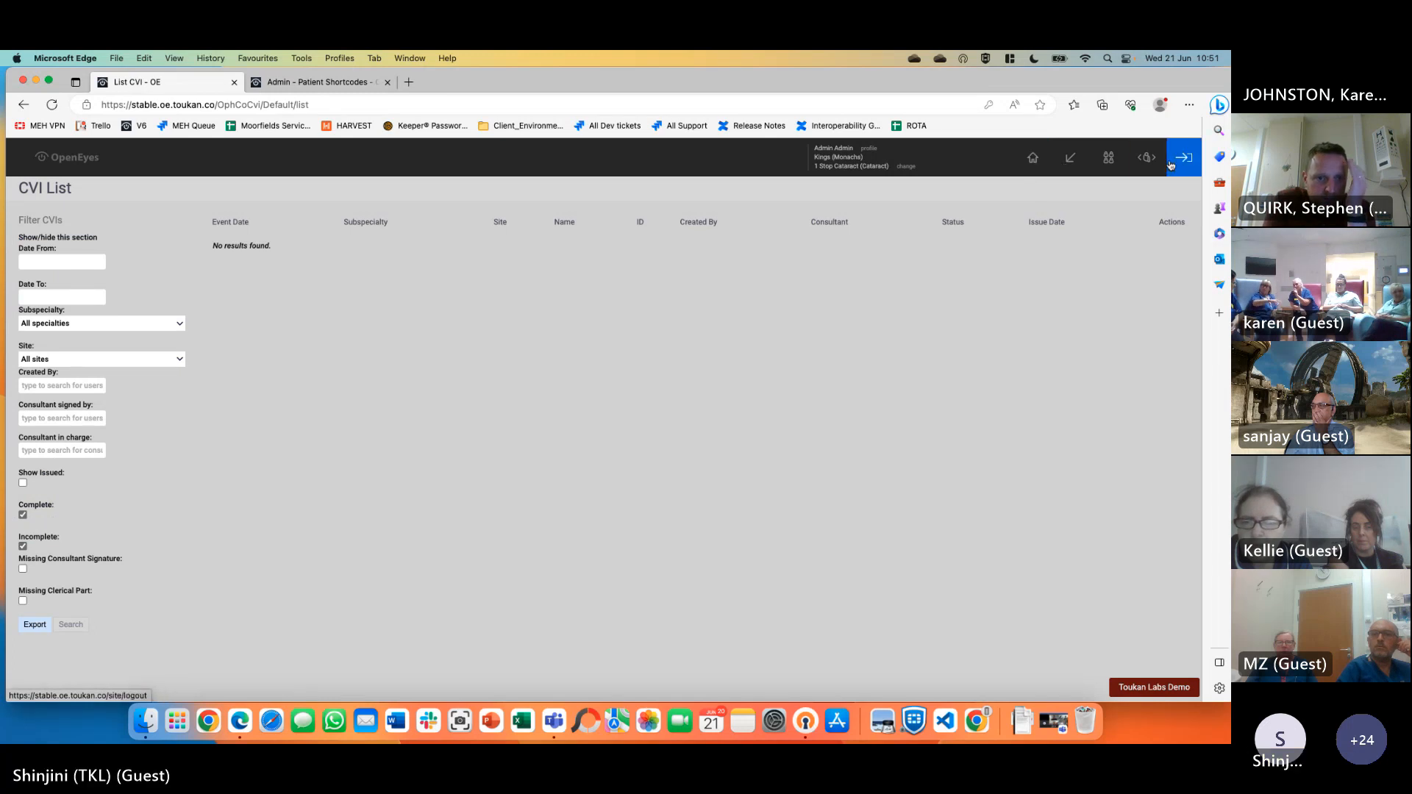
pyautogui.click(1147, 157)
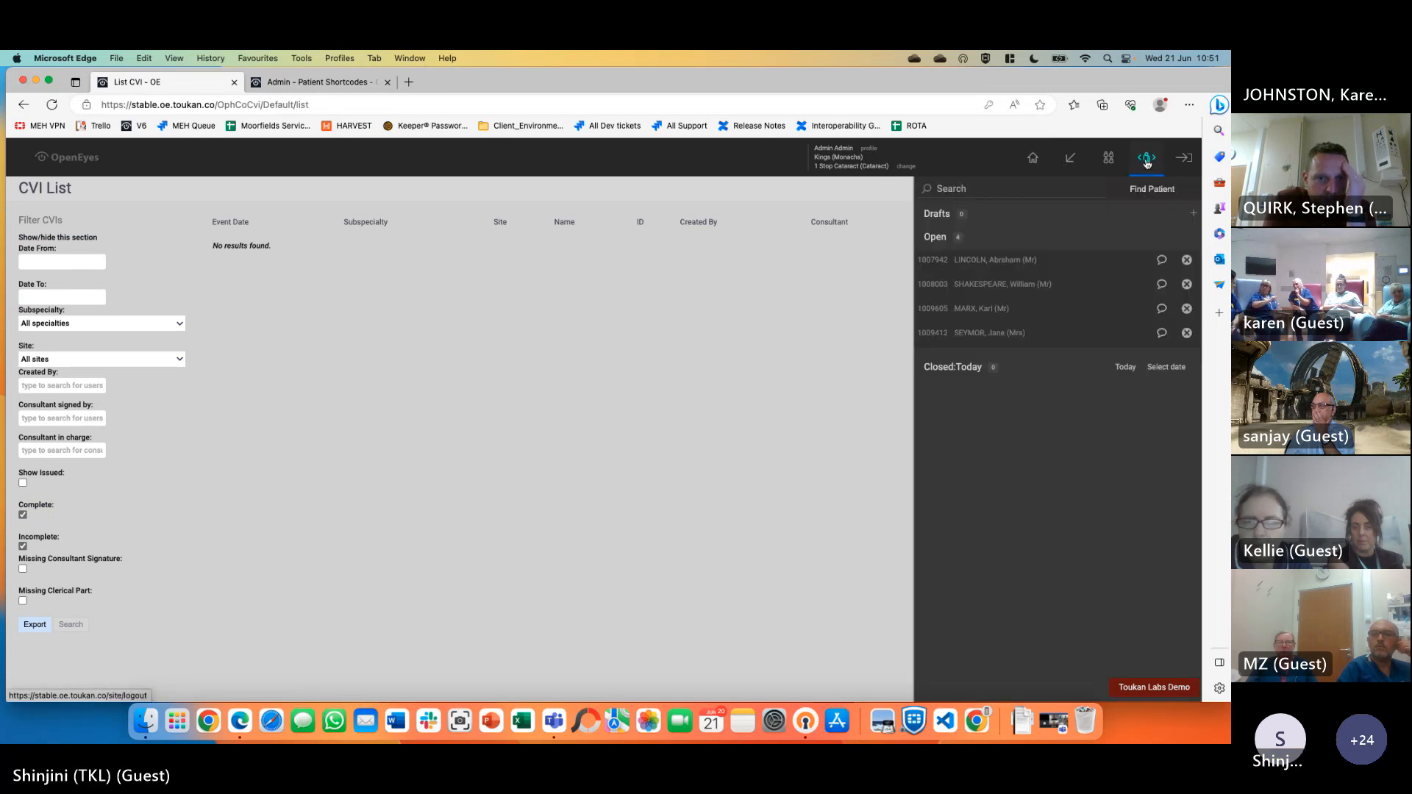
pyautogui.click(1087, 272)
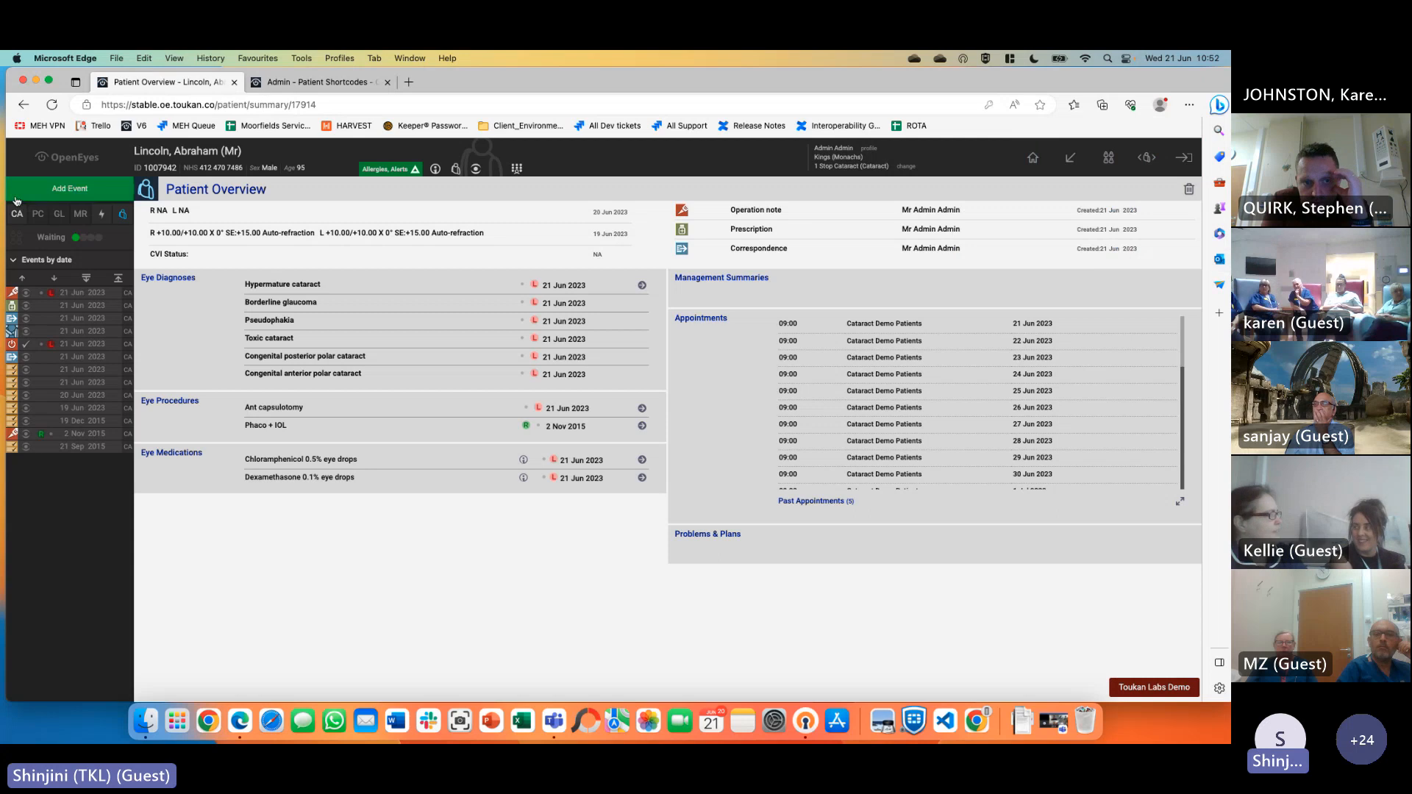
# Start a new CVI event for the patient and choose its consultant in charge
pyautogui.click(59, 189)
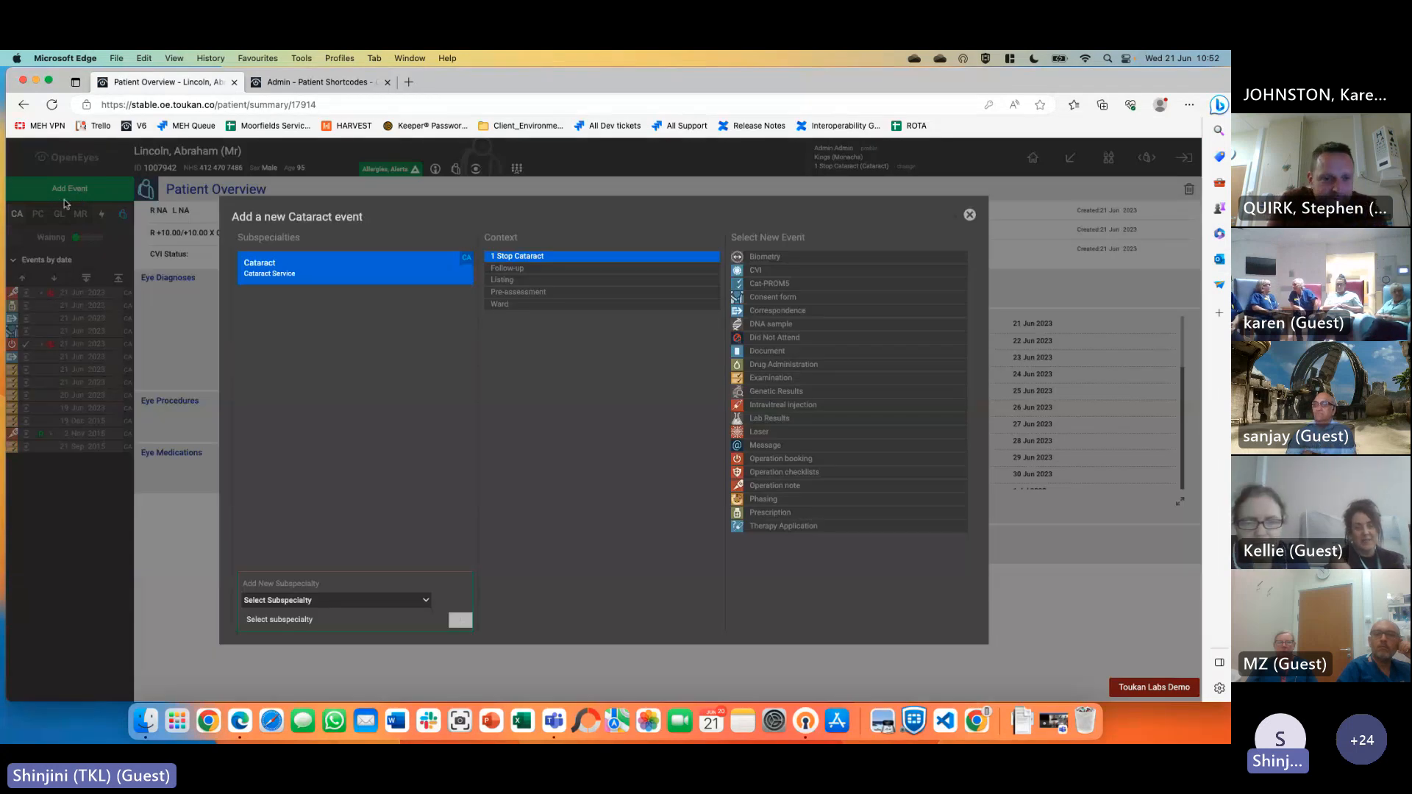
pyautogui.click(757, 276)
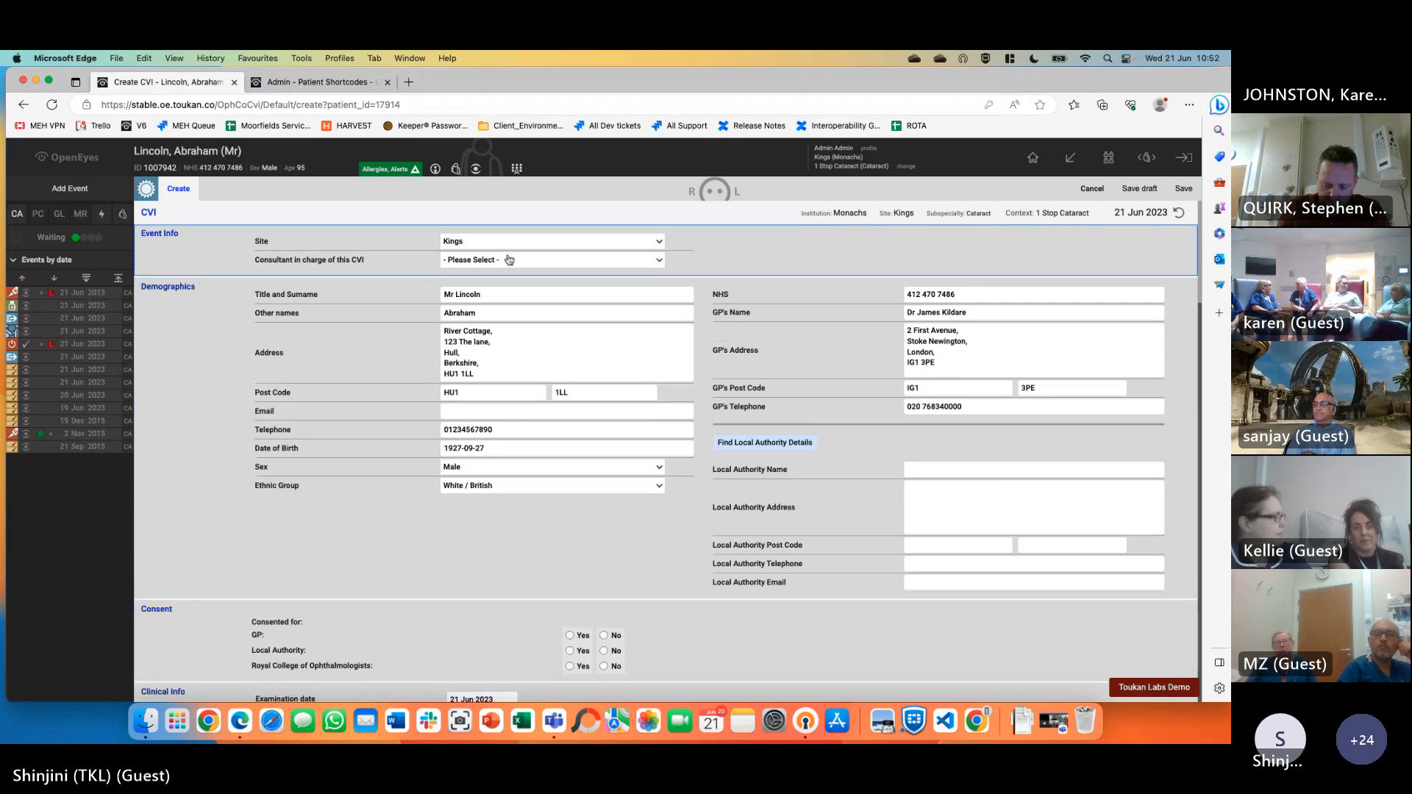
pyautogui.click(497, 262)
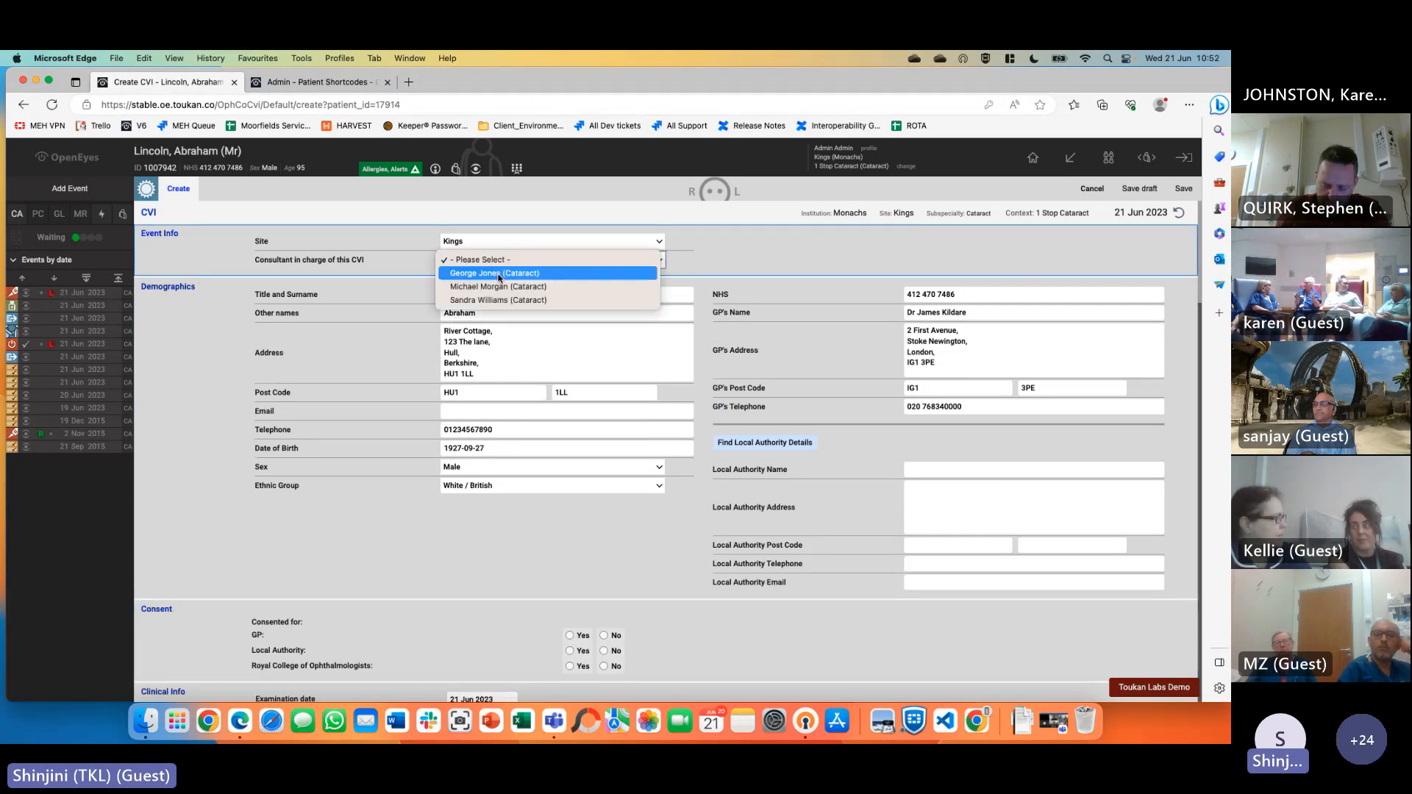
pyautogui.click(550, 277)
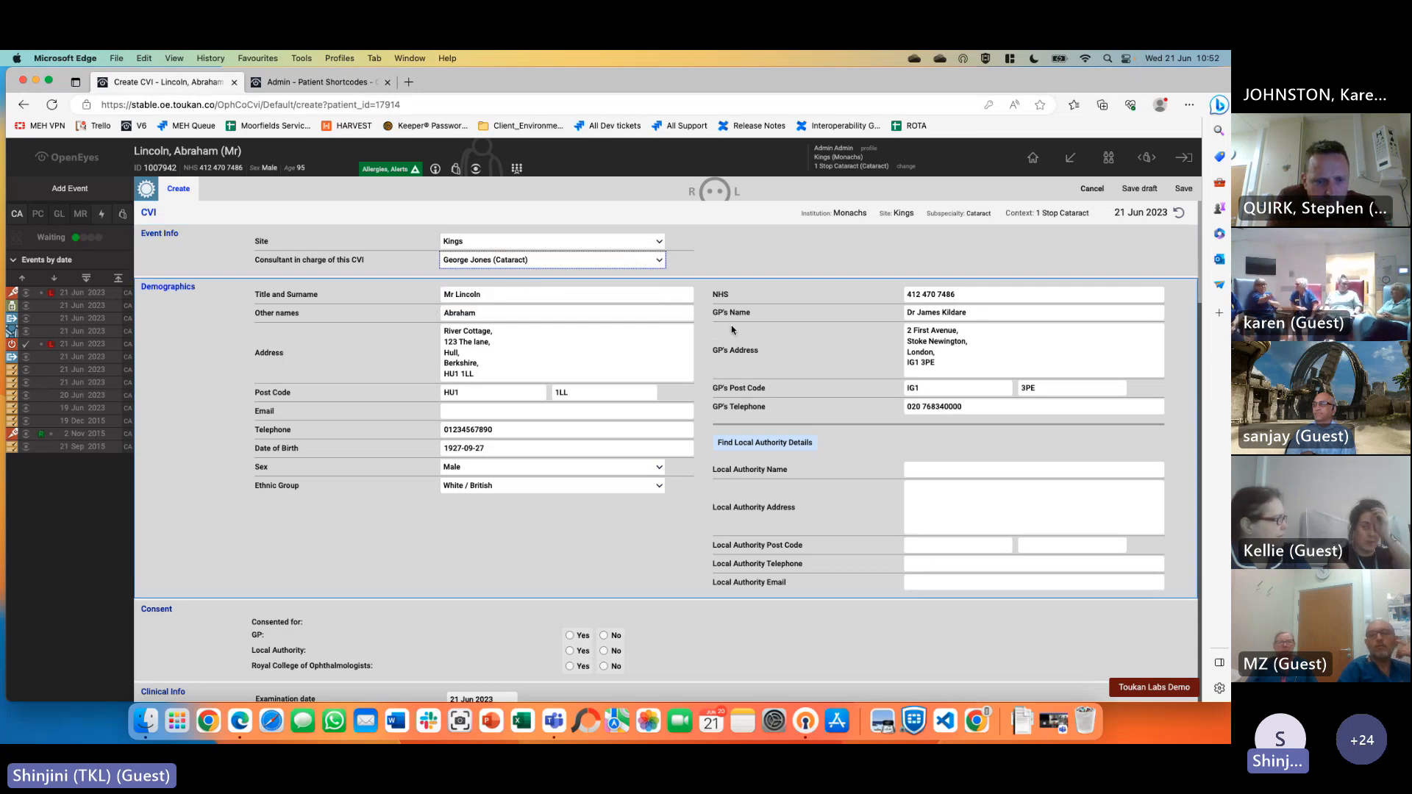
# Search the local authority lookup for 'surrey', find no results, and clear the search text
pyautogui.click(765, 443)
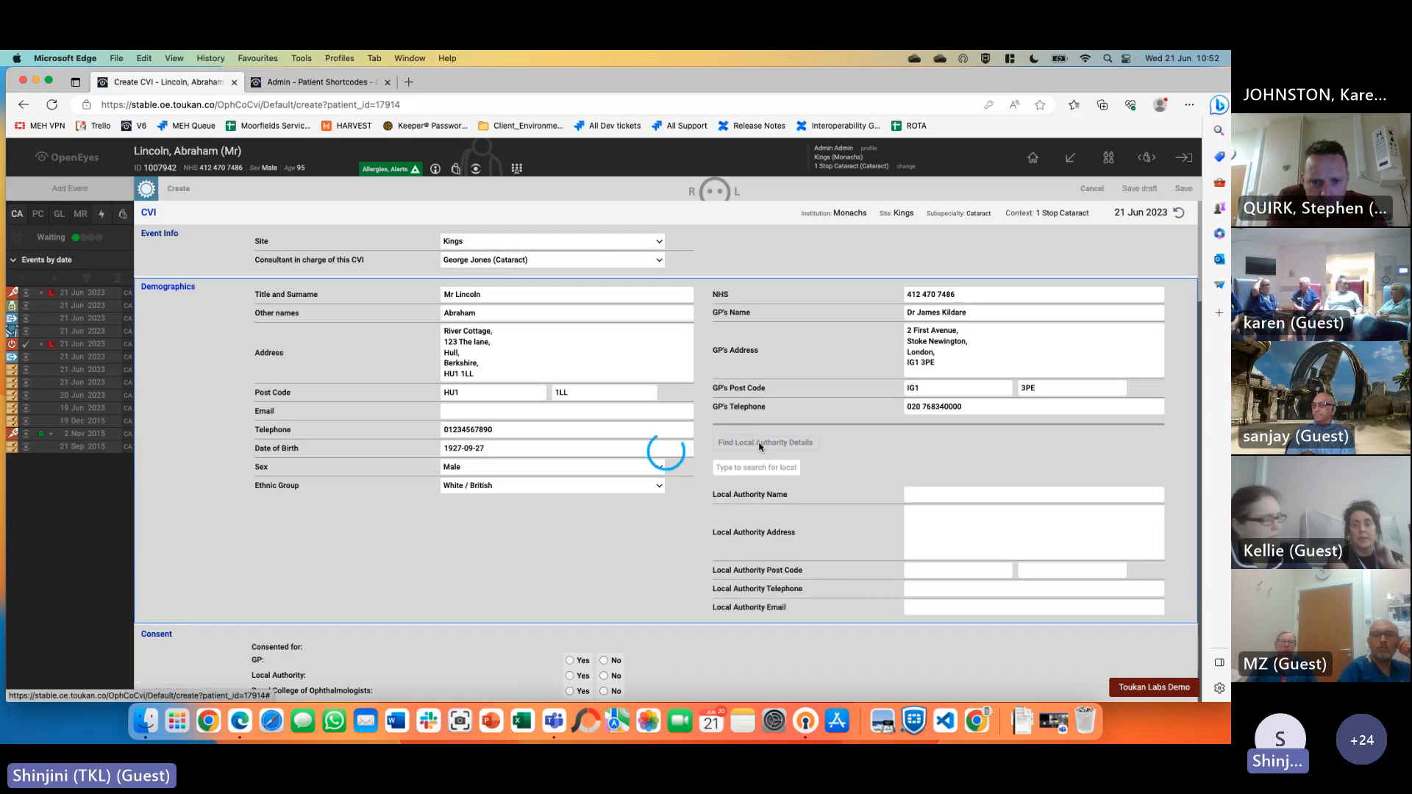
pyautogui.click(734, 469)
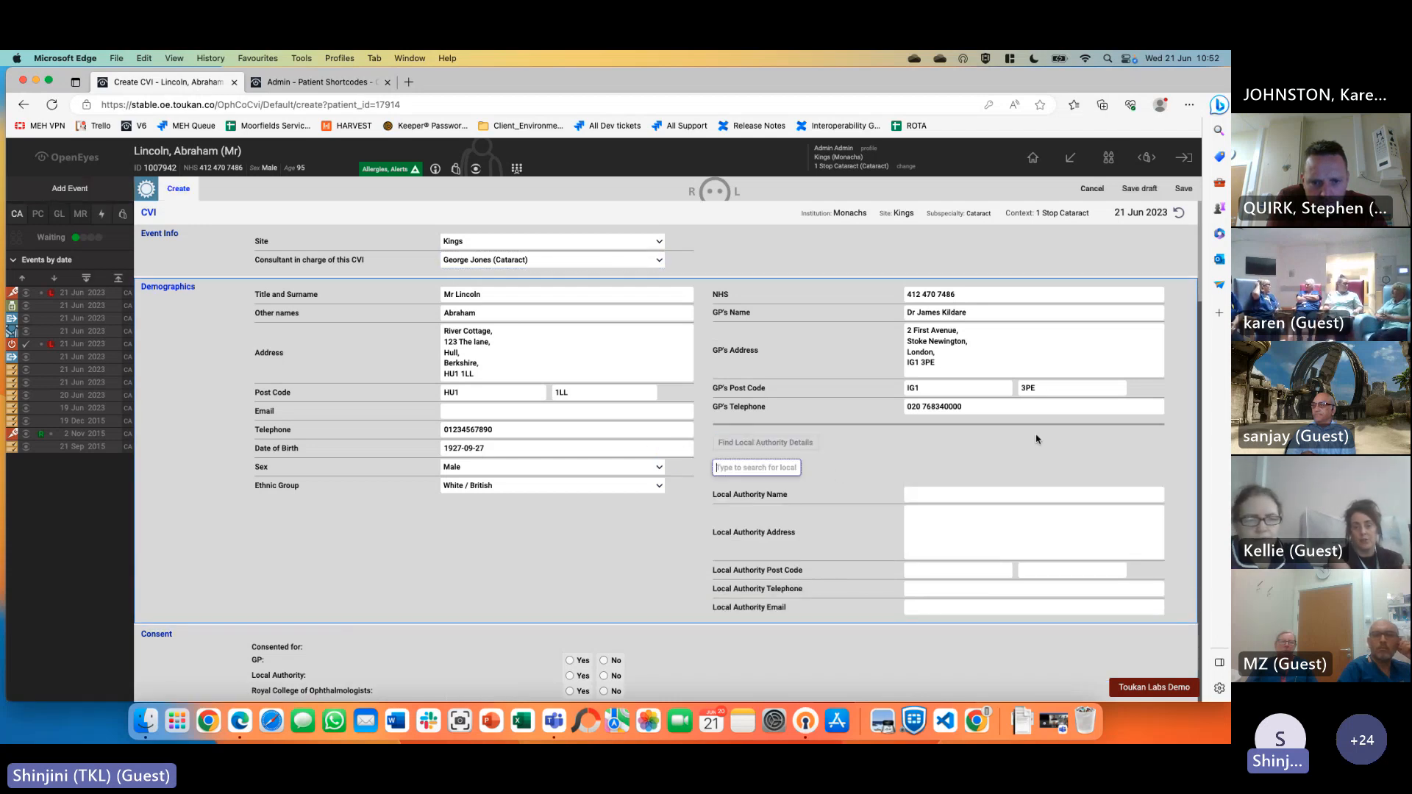
pyautogui.write('surre')
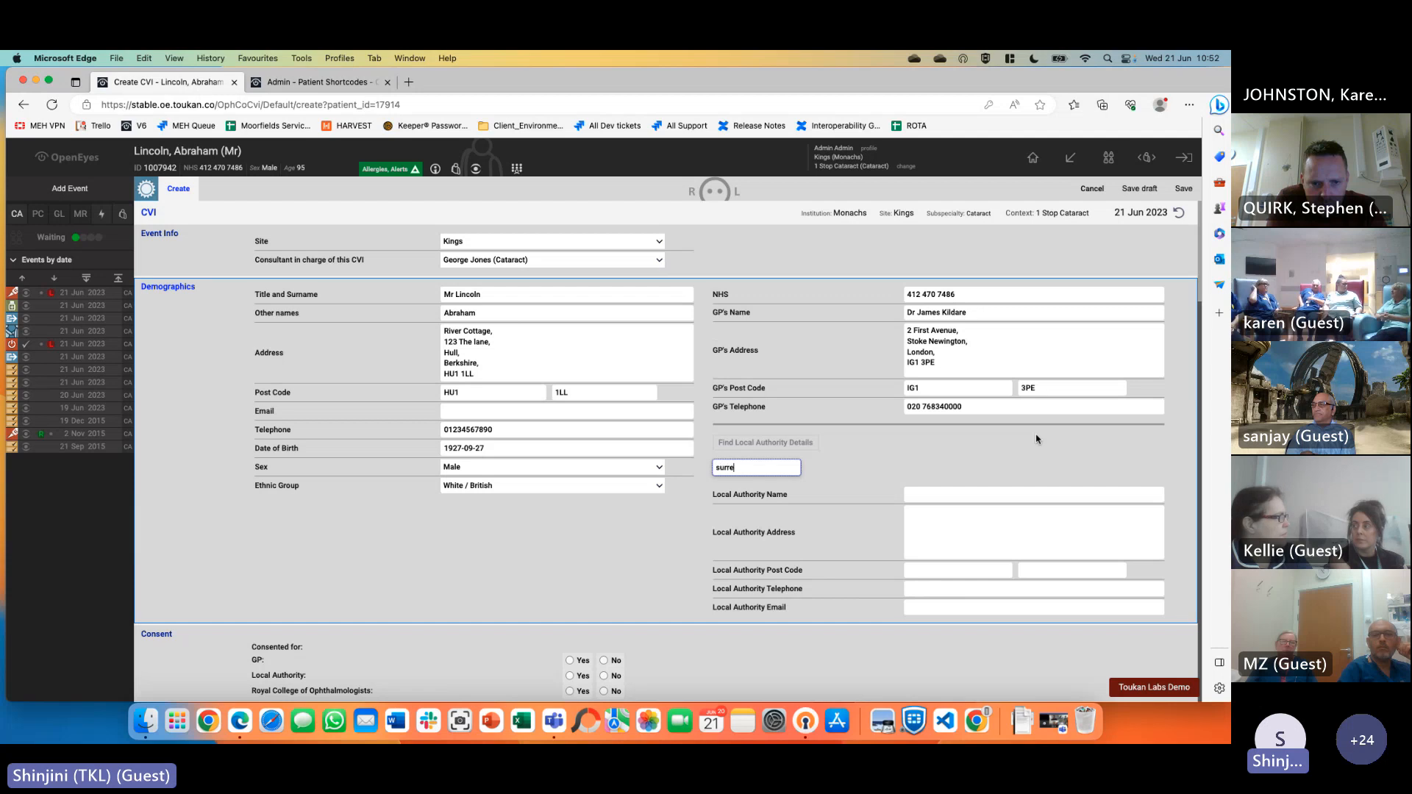
pyautogui.write('y')
pyautogui.doubleClick(722, 468)
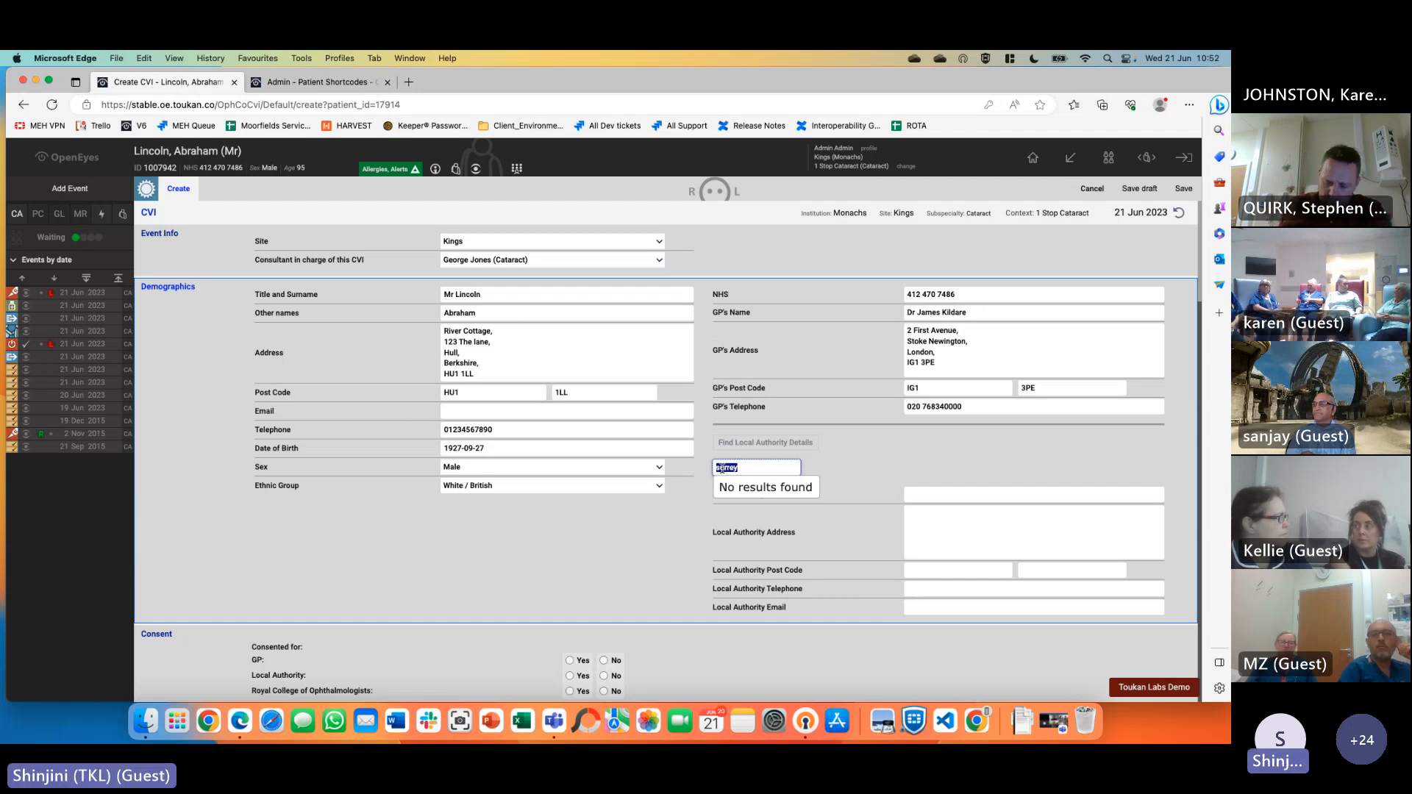
pyautogui.press('BackSpace')
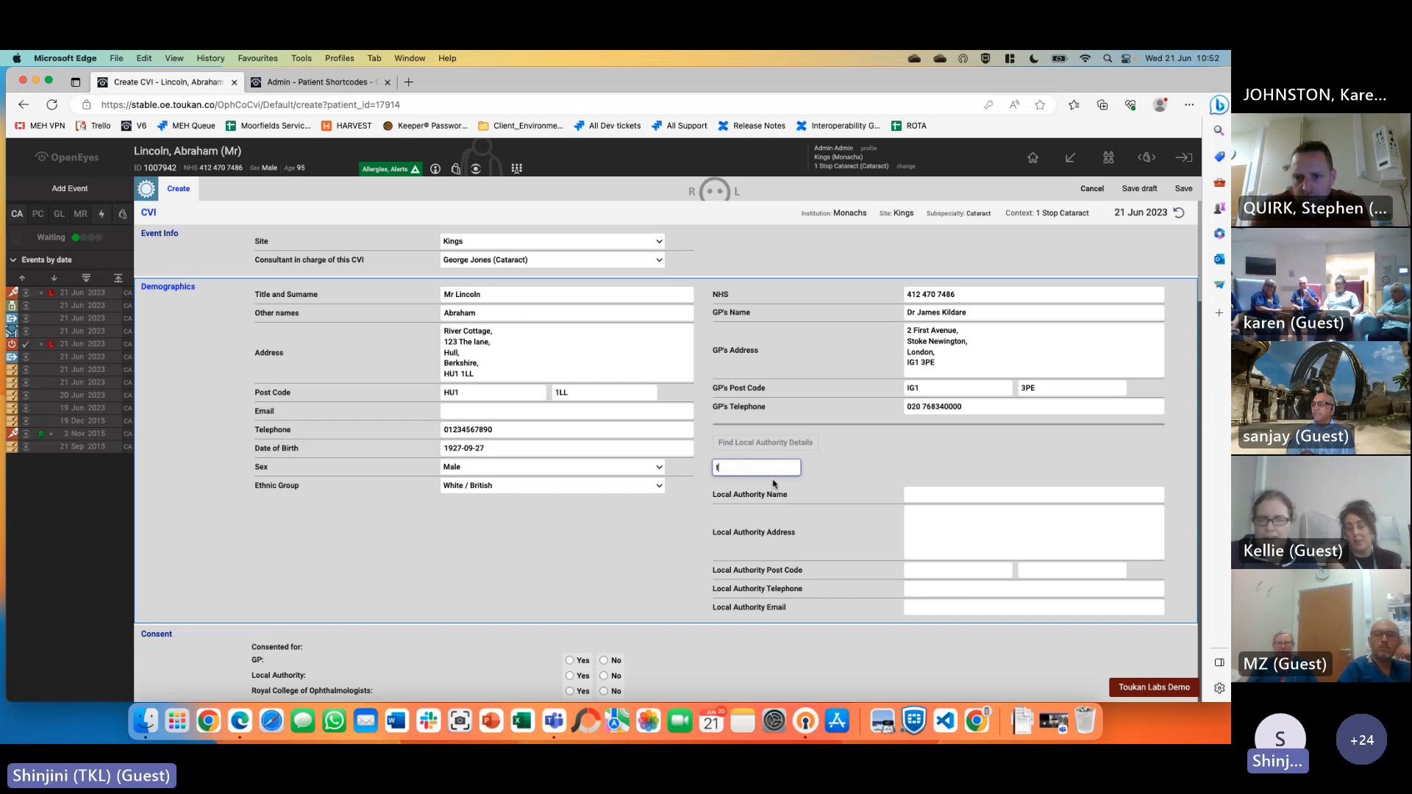
pyautogui.press('BackSpace')
pyautogui.press('BackSpace')
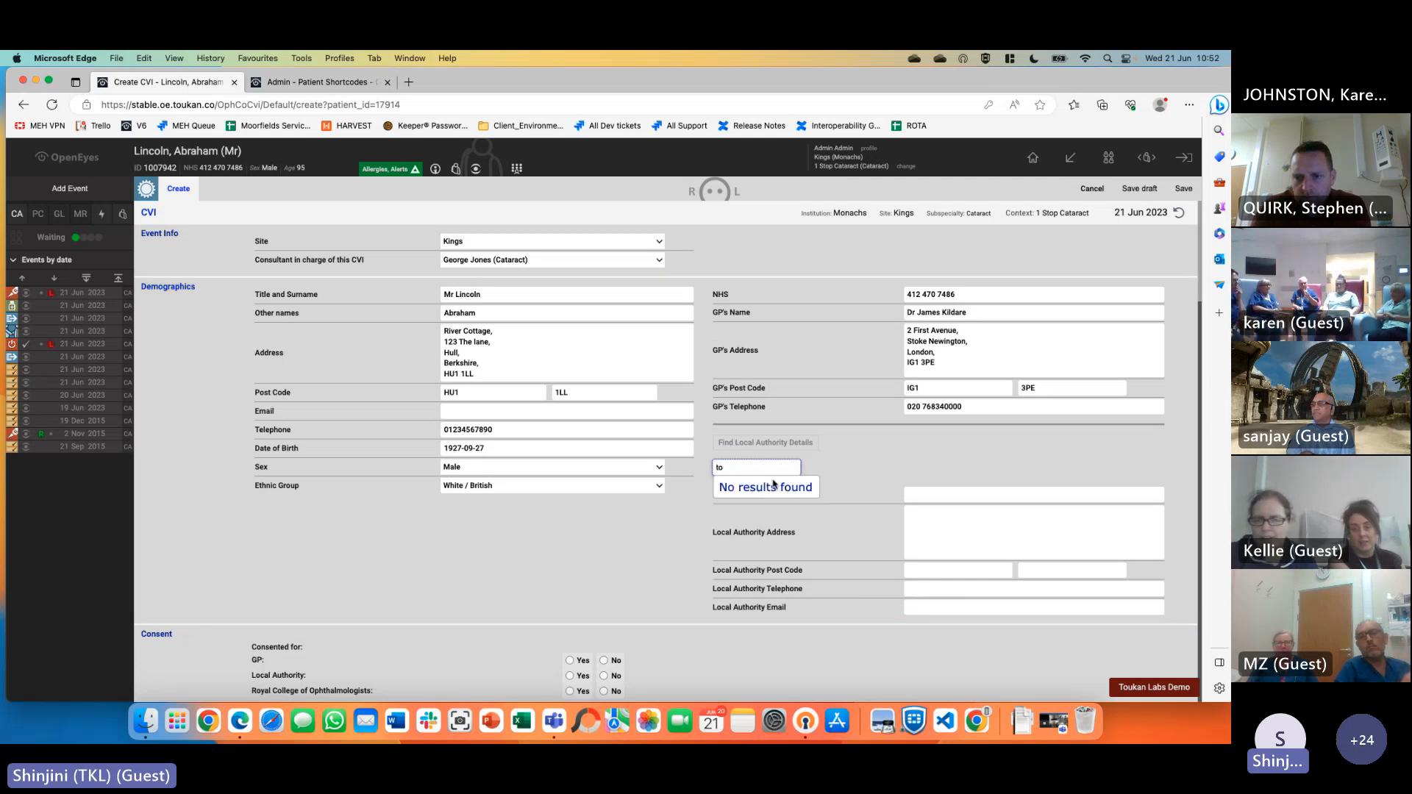
pyautogui.write('t')
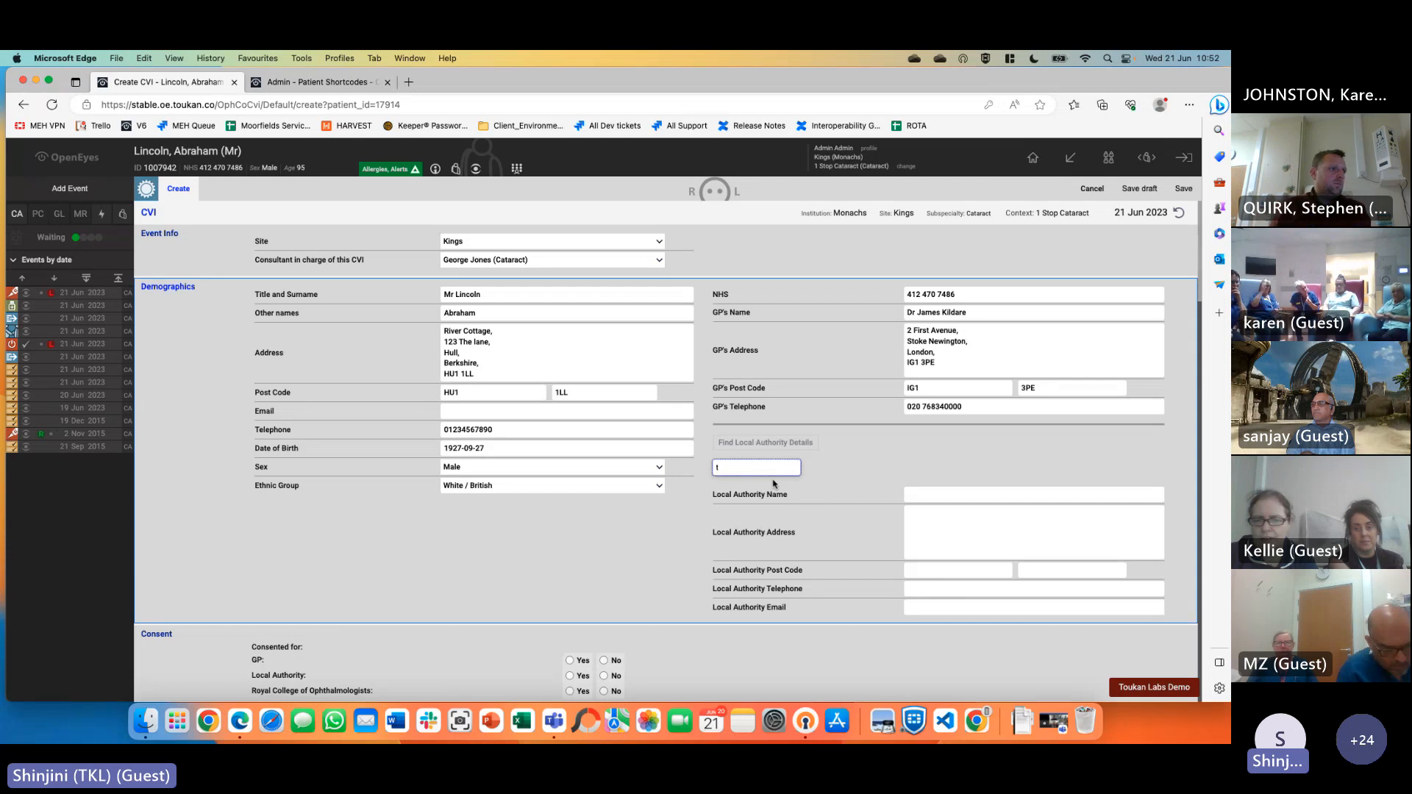
pyautogui.write('o')
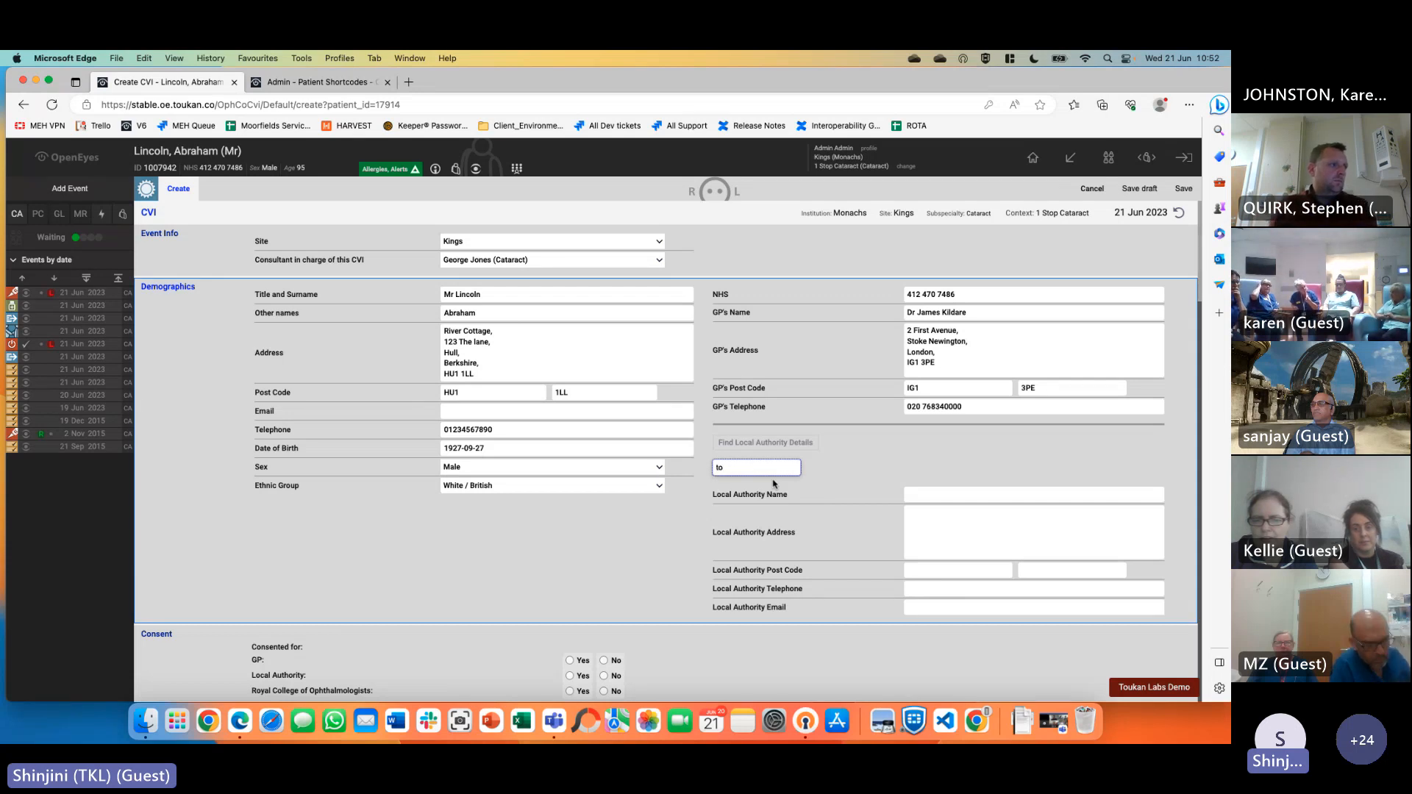
pyautogui.press('BackSpace')
pyautogui.press('BackSpace')
# Fill the local authority details from the saved Sight For Surrey entry
pyautogui.click(961, 495)
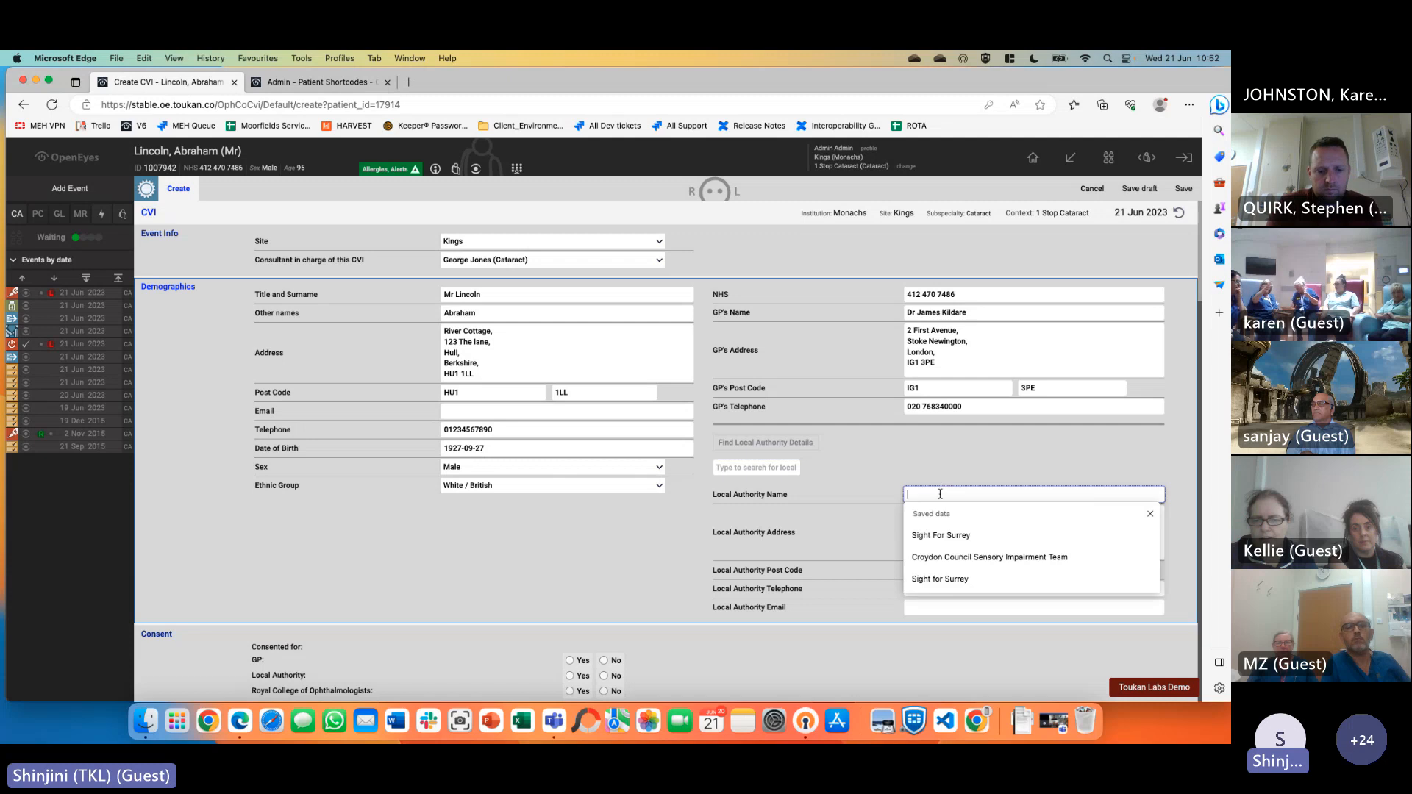
pyautogui.click(942, 536)
pyautogui.click(946, 548)
pyautogui.click(971, 589)
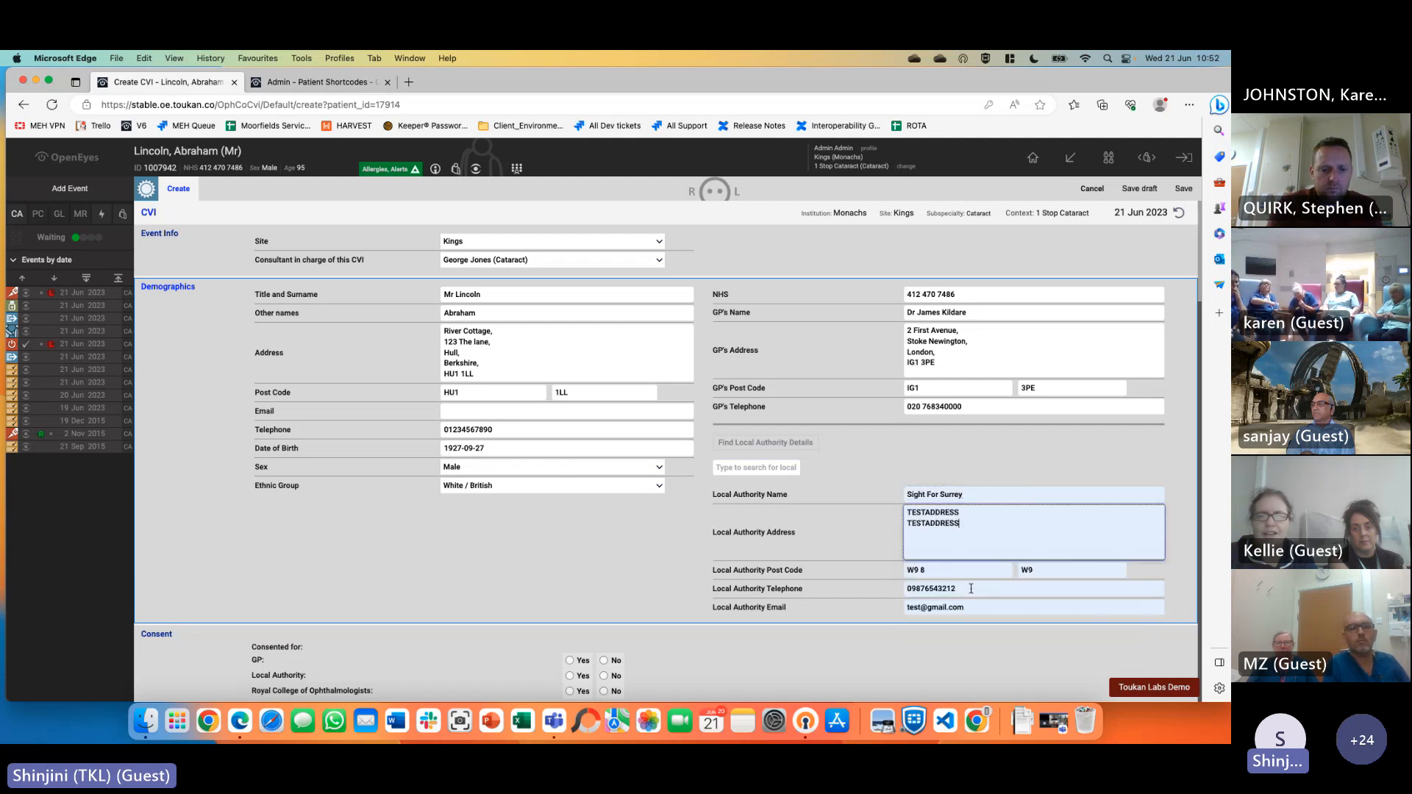
pyautogui.click(888, 652)
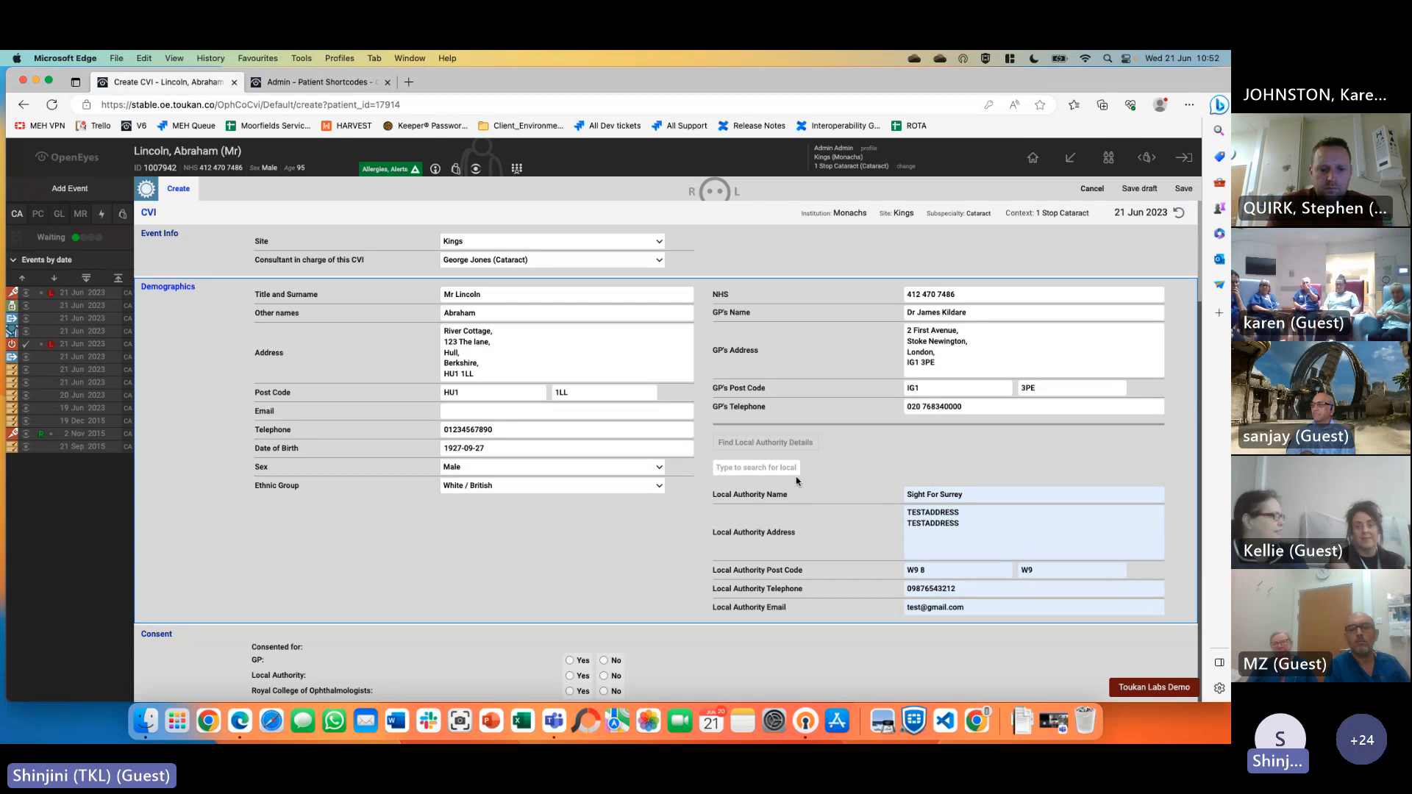
pyautogui.moveTo(1071, 159)
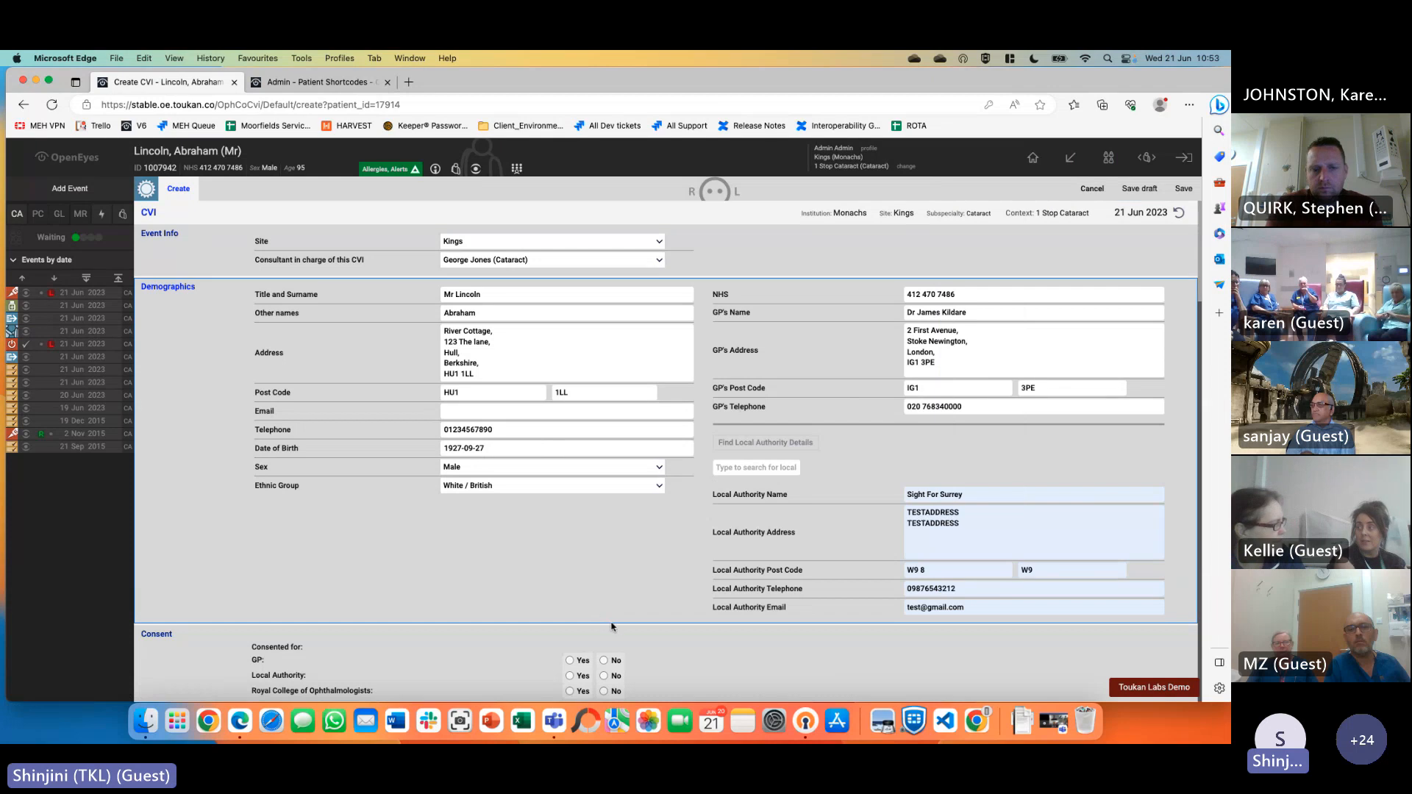
pyautogui.scroll(-3, 651, 626)
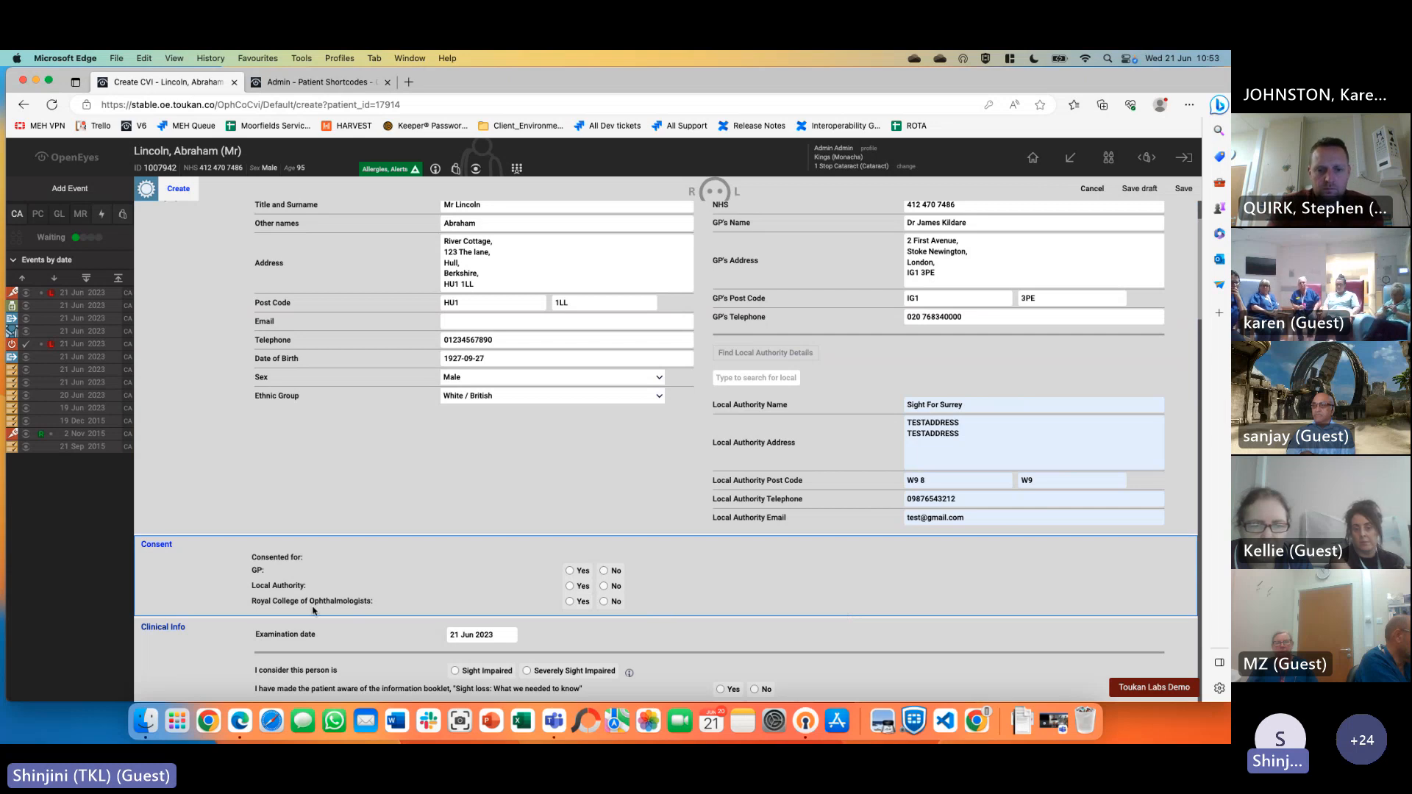
# Record GP, local authority and RCOphth consents as Yes; certify severely sight impaired, booklet and ECLO Yes
pyautogui.click(583, 572)
pyautogui.click(582, 587)
pyautogui.click(582, 601)
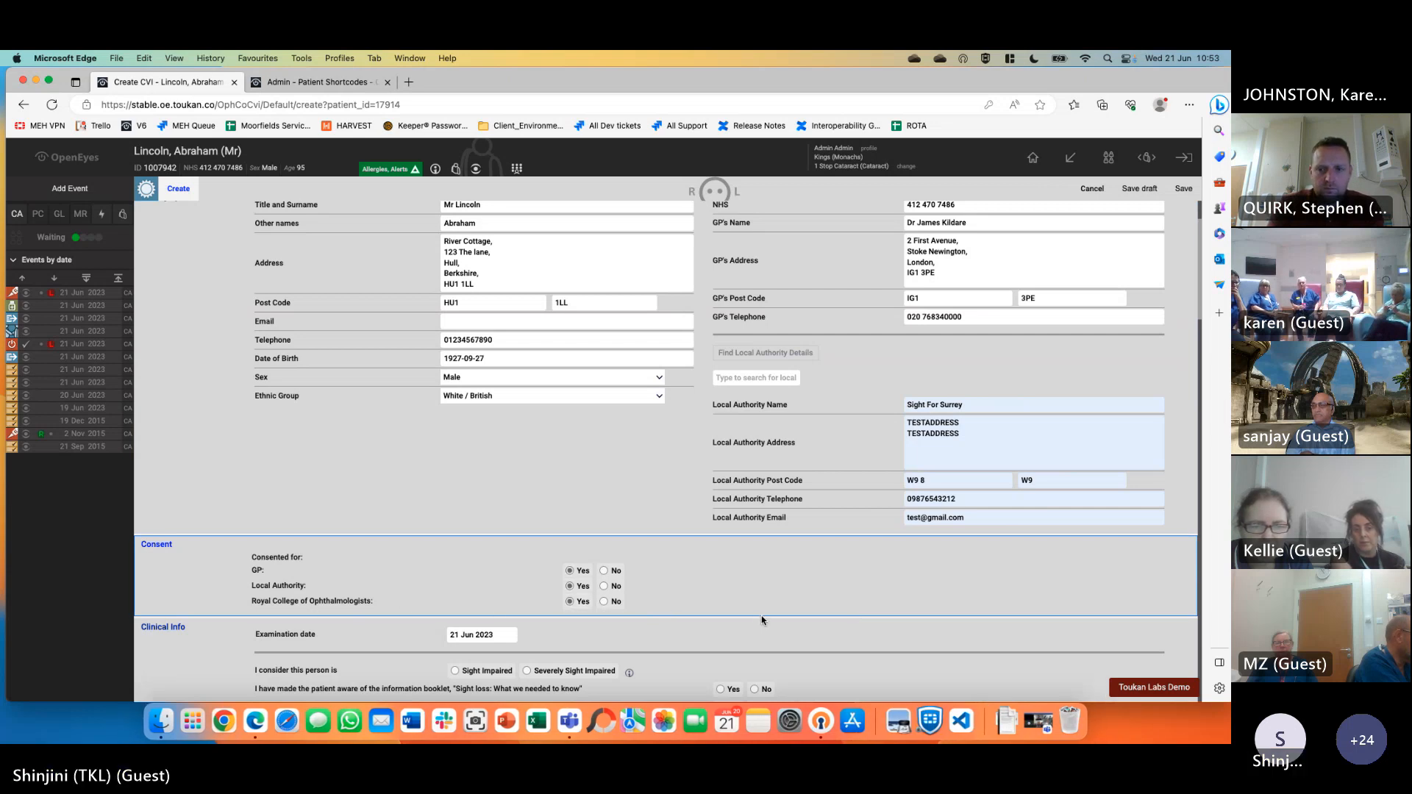
pyautogui.scroll(-5, 589, 602)
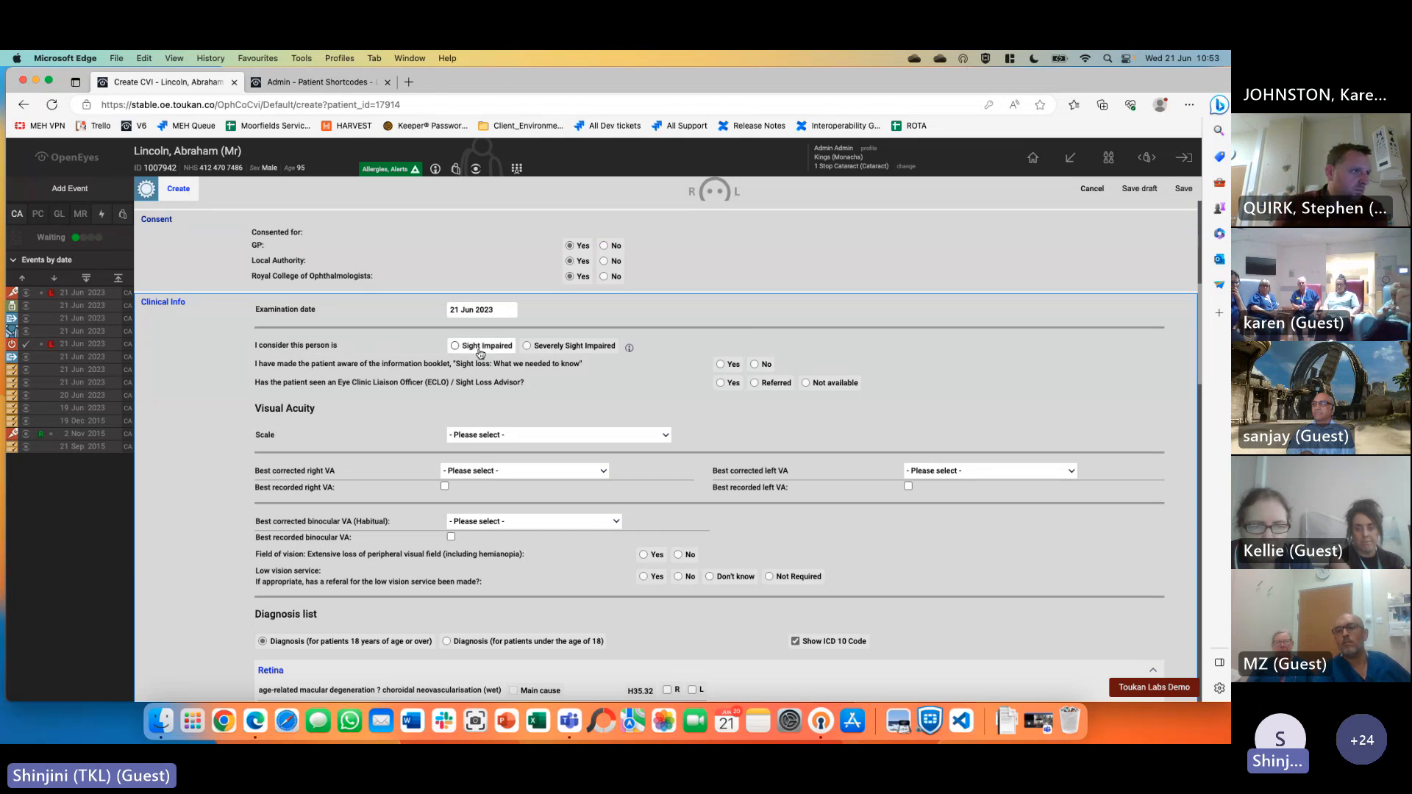
pyautogui.click(584, 353)
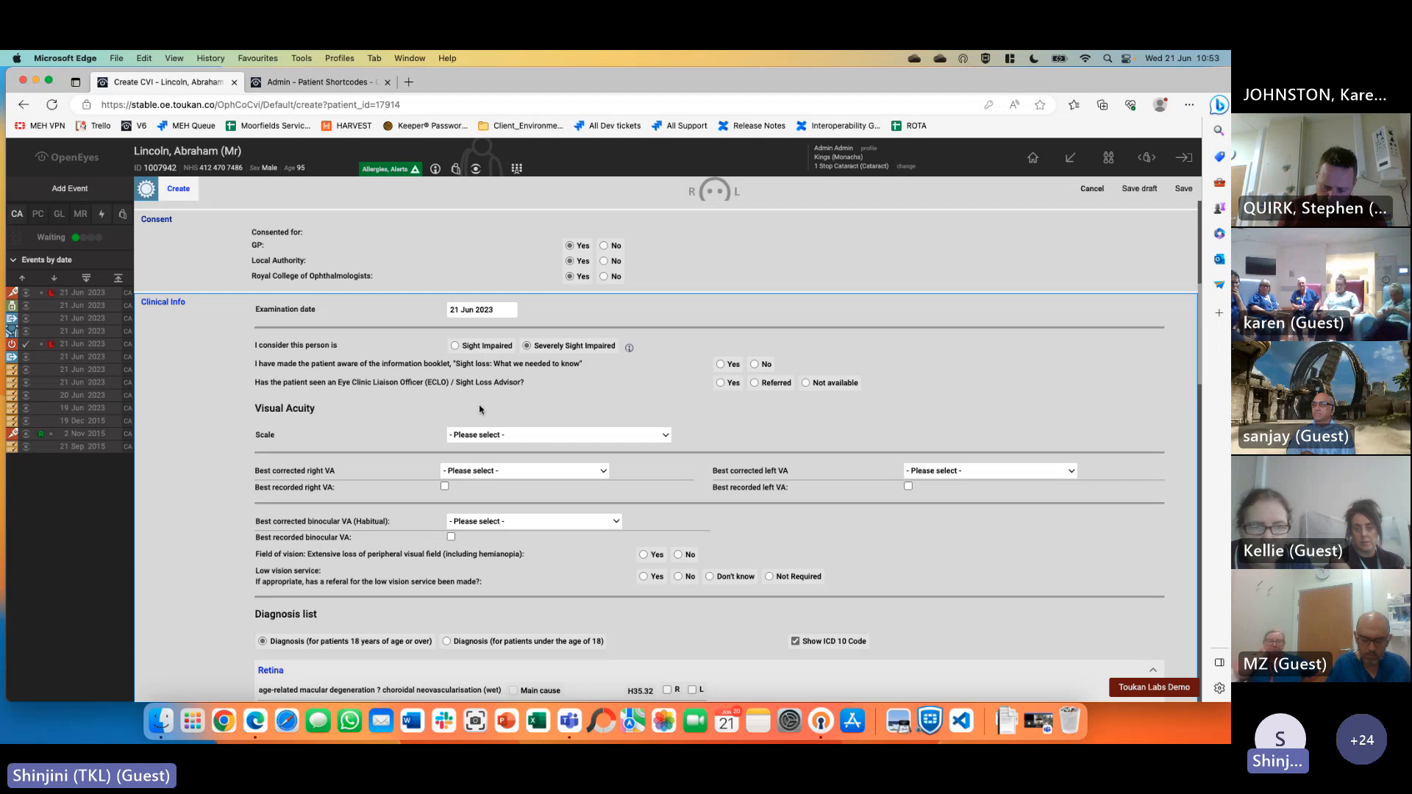
pyautogui.click(722, 364)
pyautogui.click(728, 383)
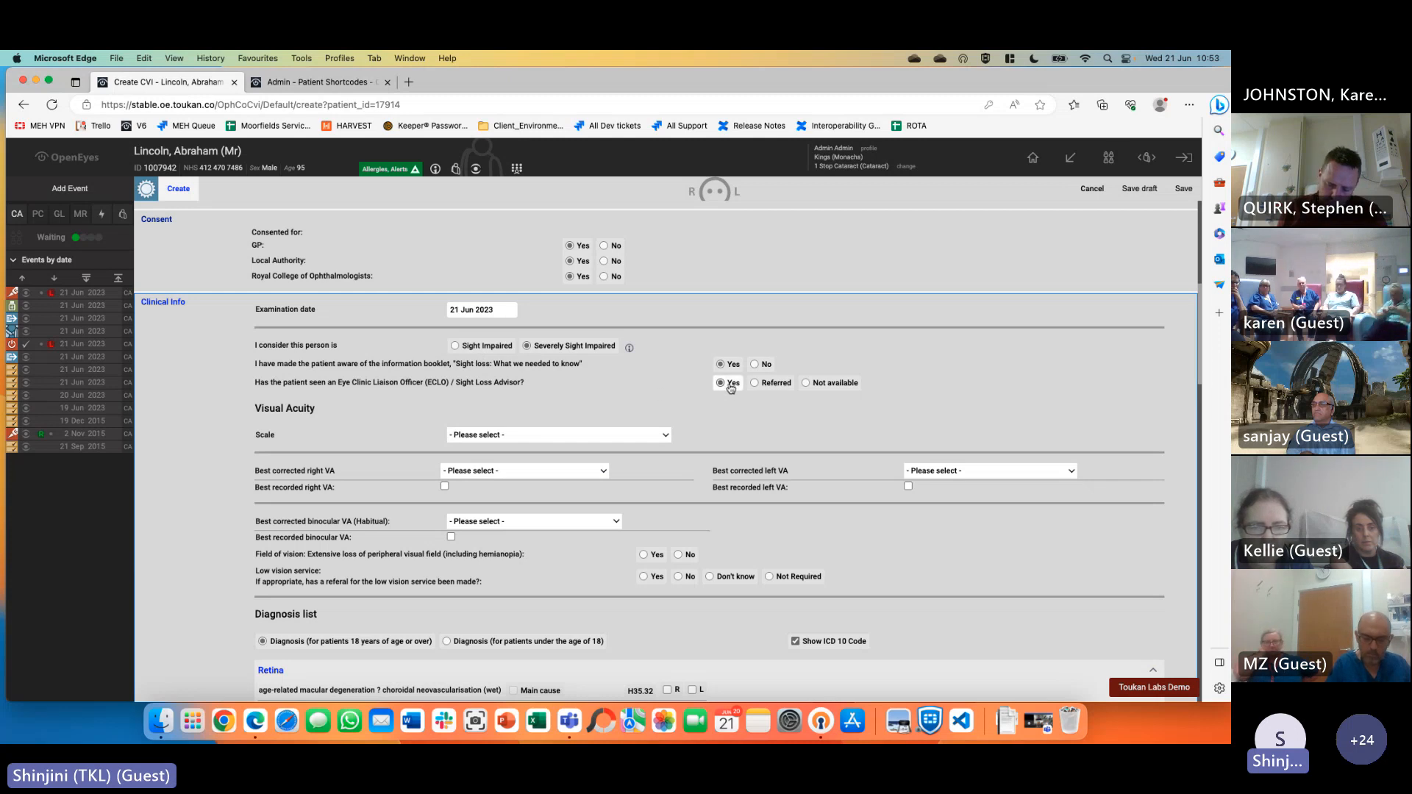
# Set Snellen scale with right and left best corrected VA 3/60, both marked best recorded
pyautogui.click(511, 437)
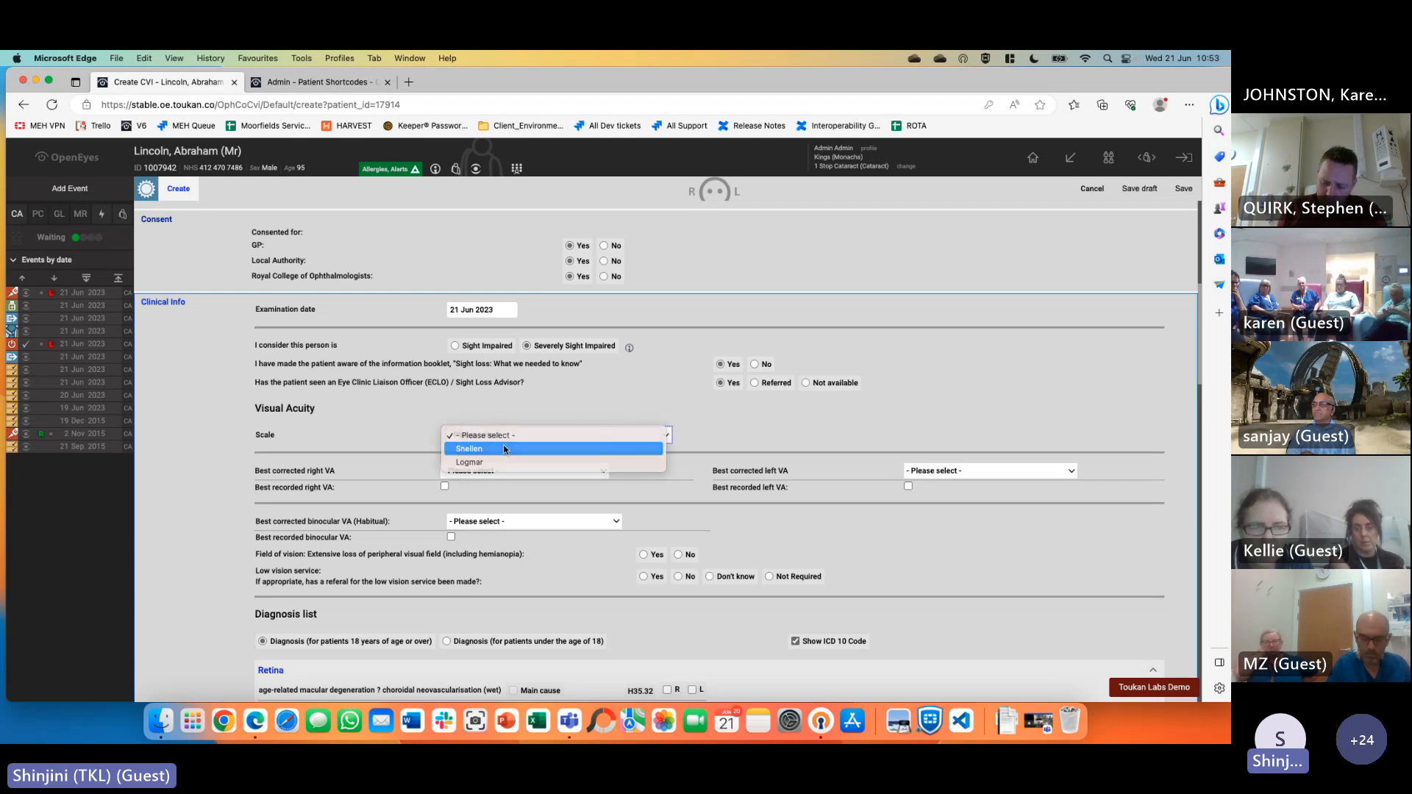
pyautogui.click(505, 449)
pyautogui.click(496, 466)
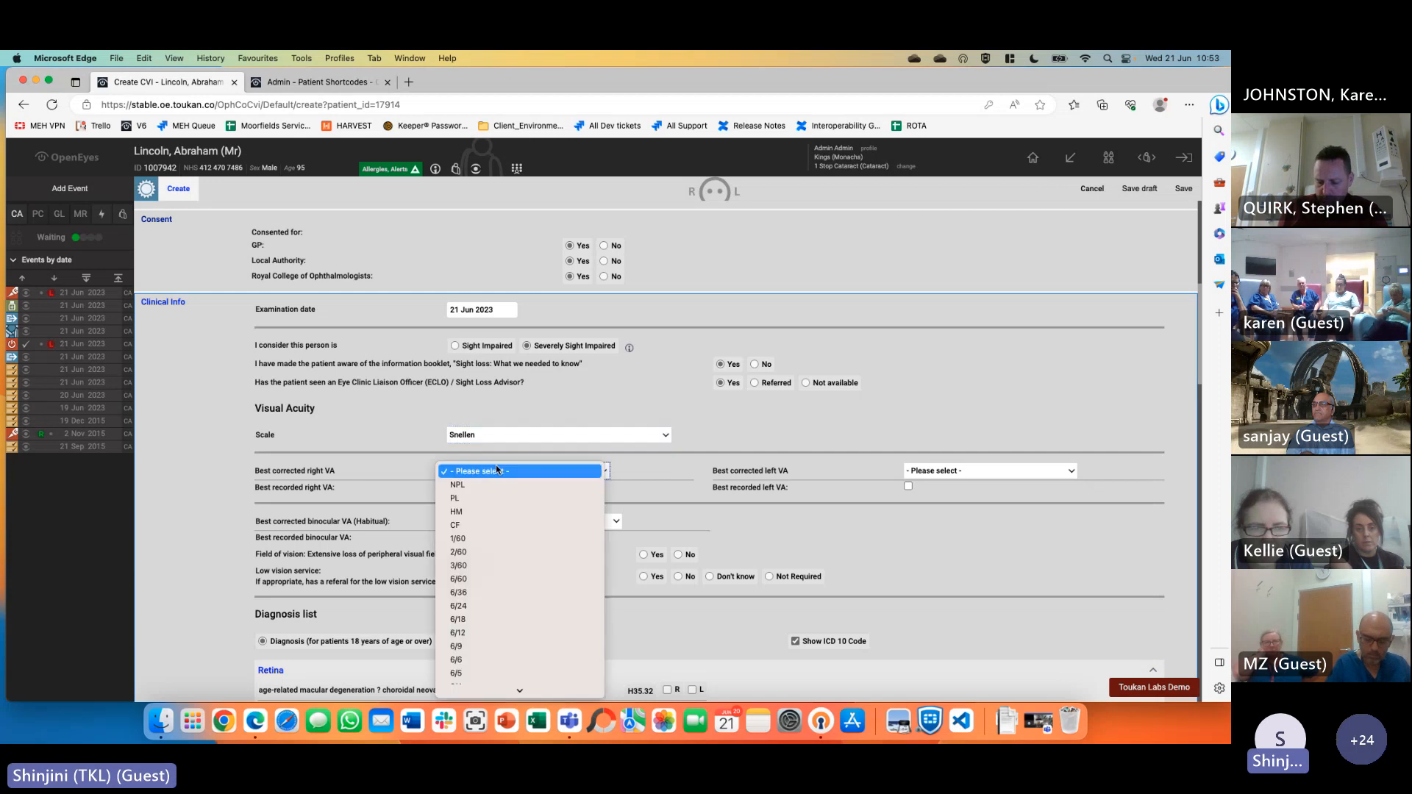
pyautogui.click(570, 565)
pyautogui.click(1000, 472)
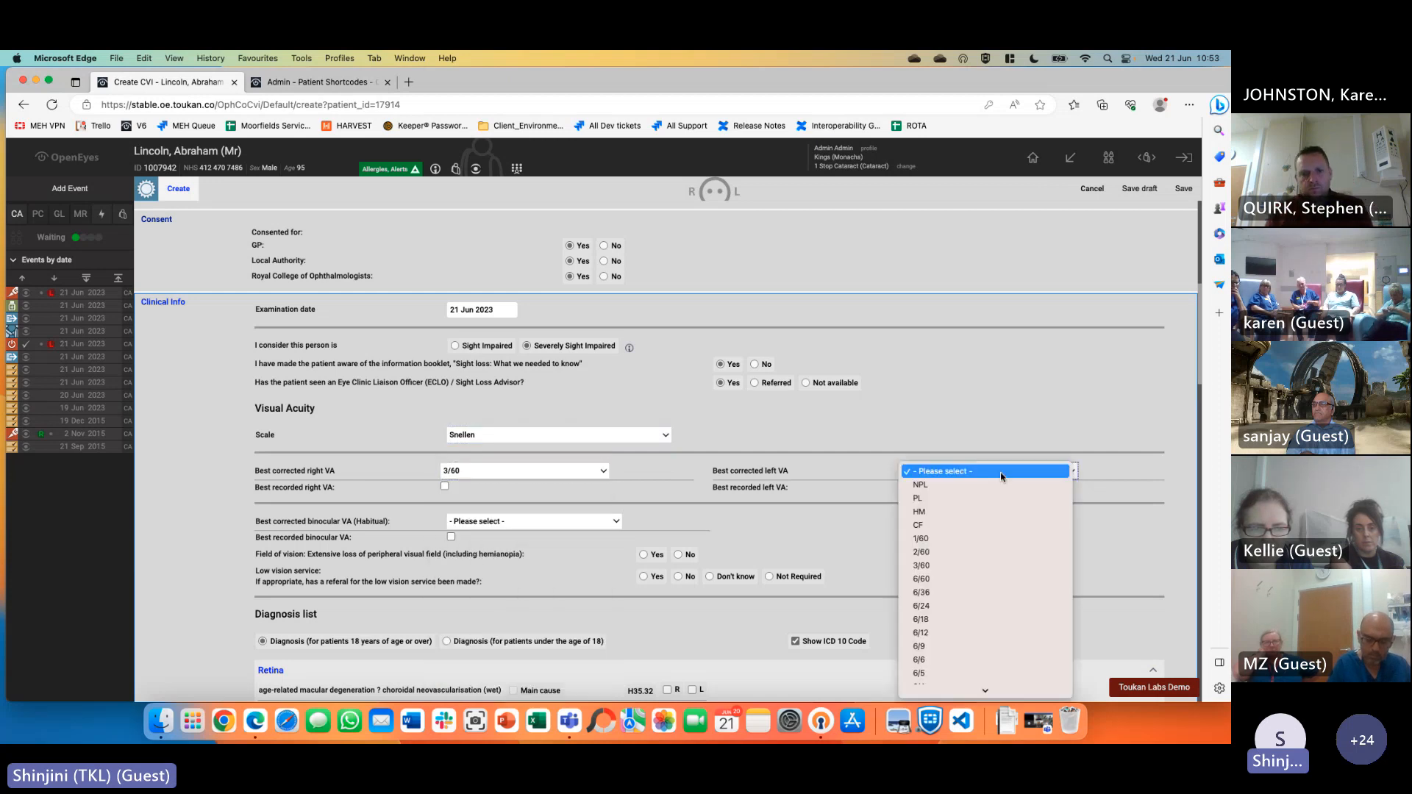
pyautogui.click(946, 563)
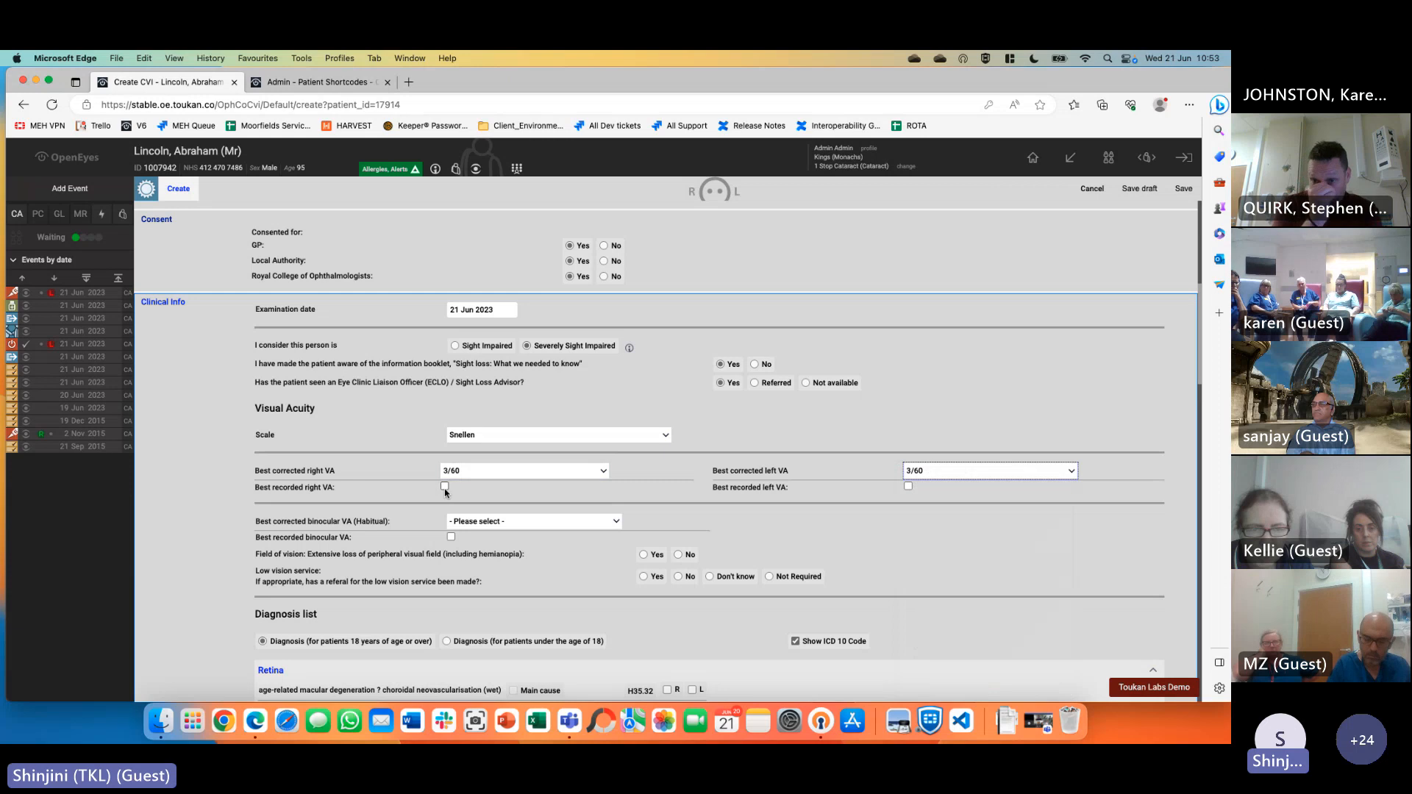
pyautogui.click(445, 487)
pyautogui.click(909, 487)
# Set binocular best corrected VA to 3/60, best recorded, and extensive peripheral field loss Yes
pyautogui.scroll(-2, 1026, 580)
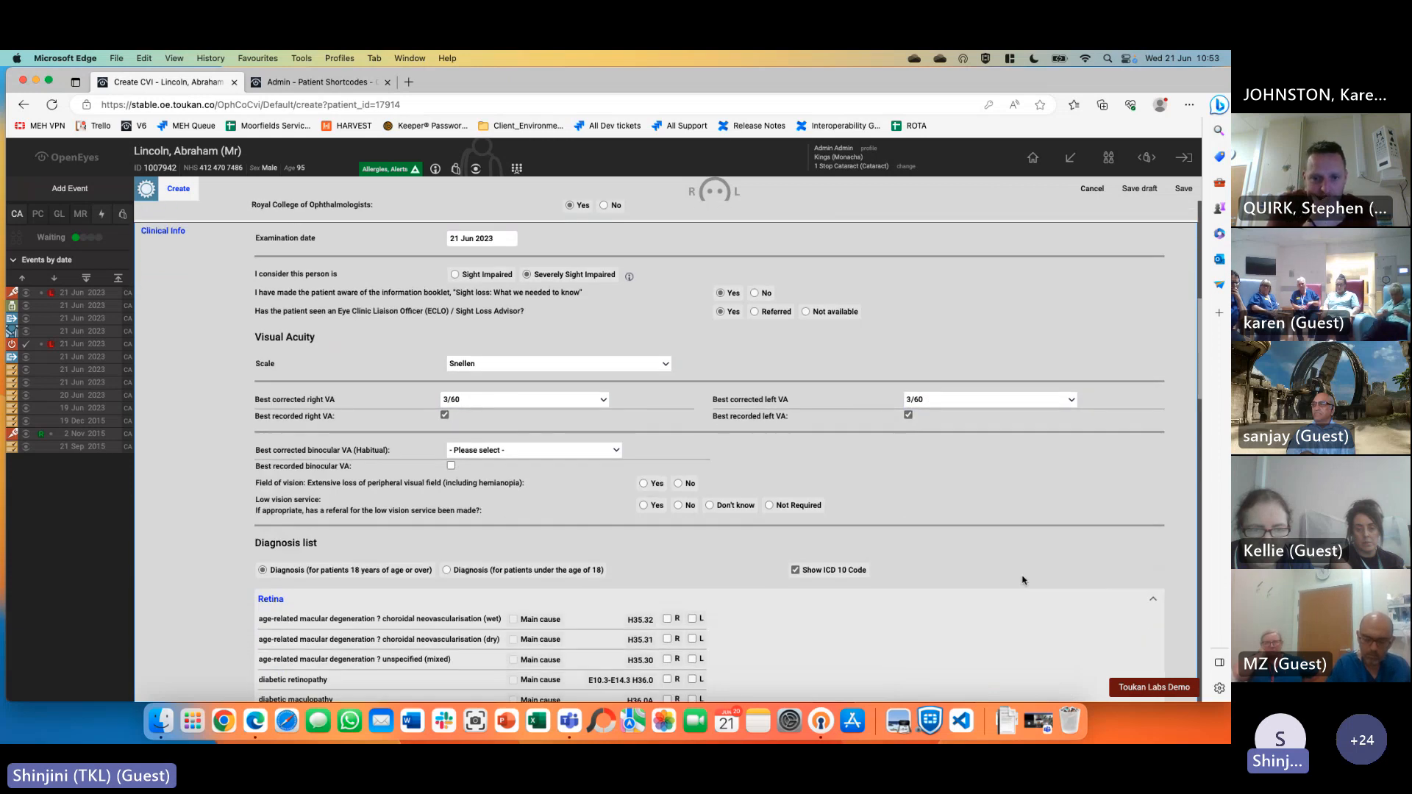
pyautogui.click(552, 459)
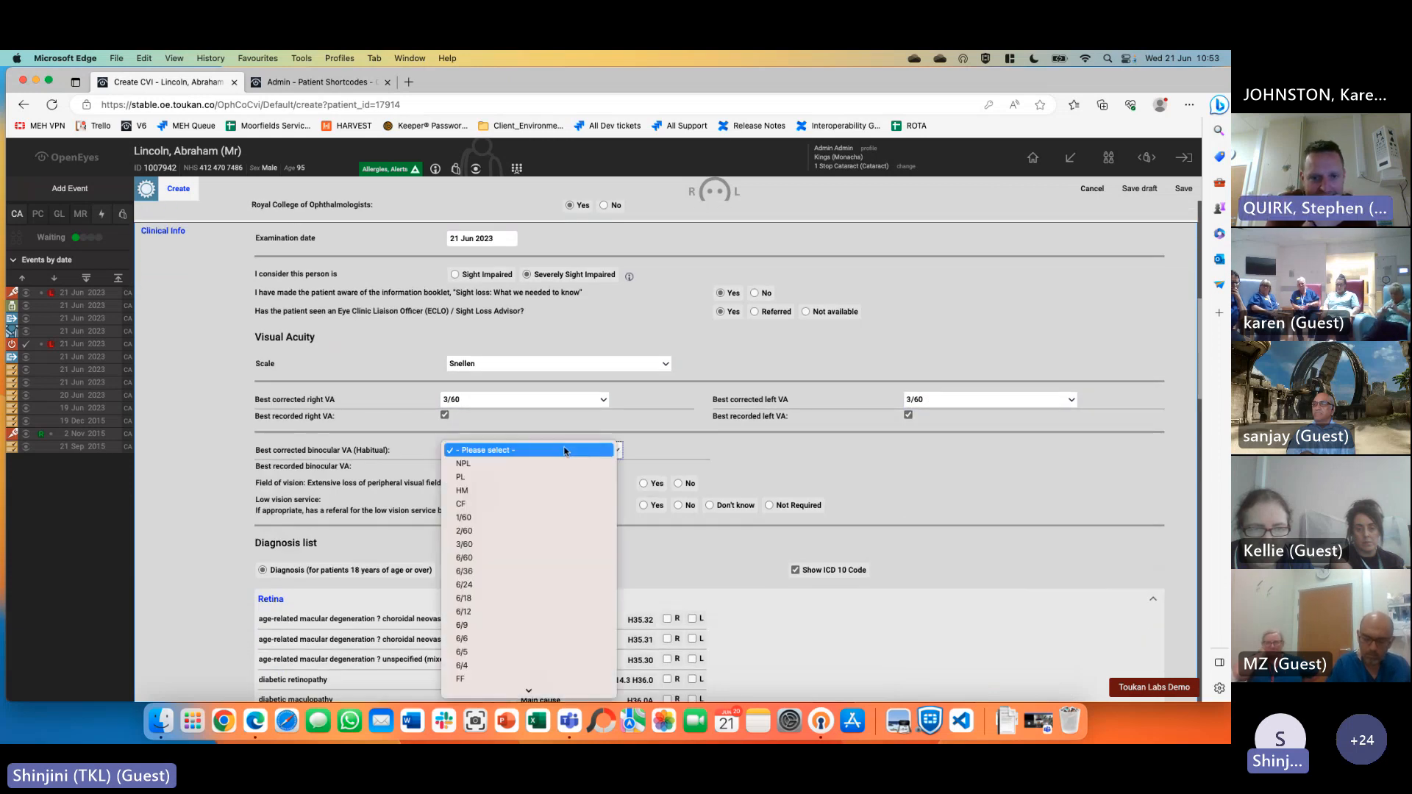
pyautogui.click(548, 546)
pyautogui.click(451, 465)
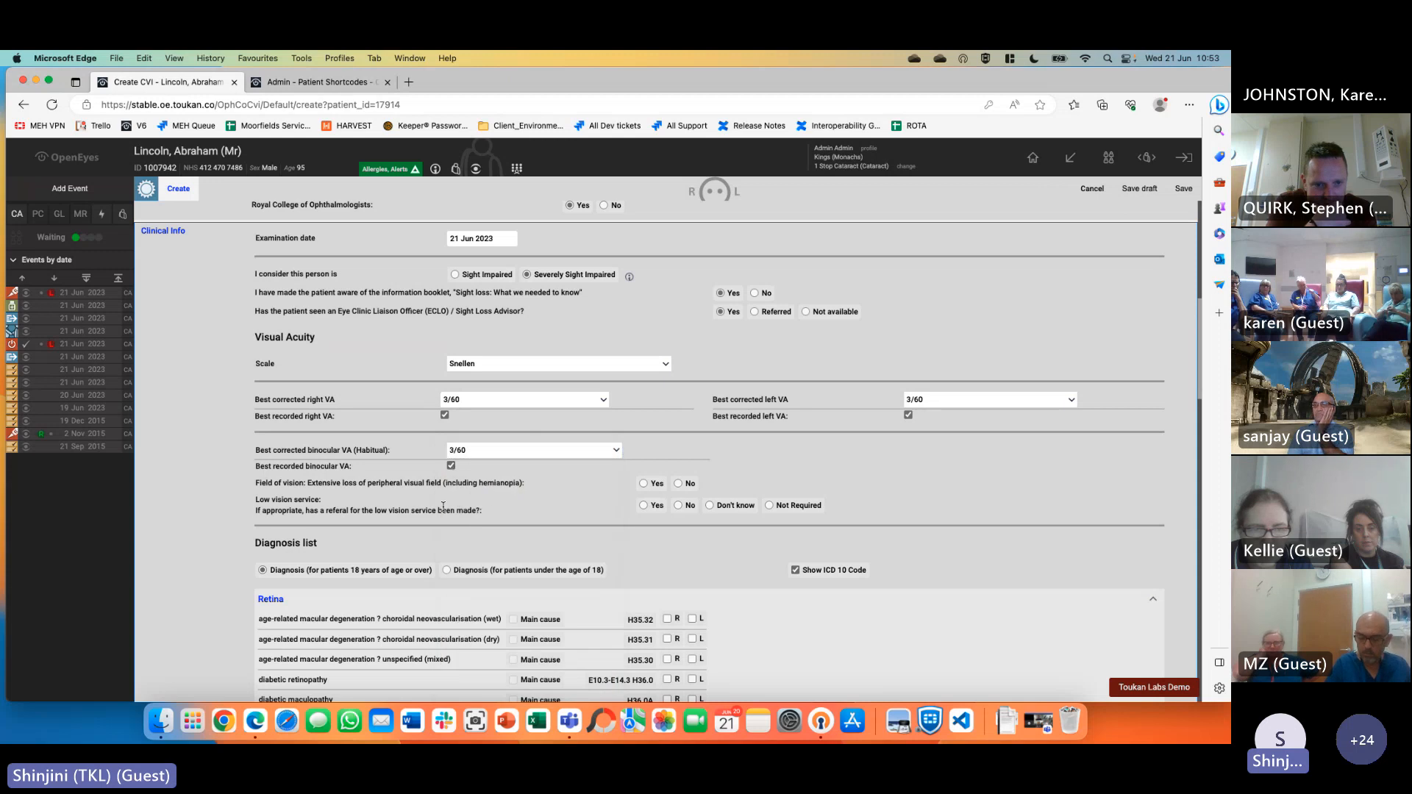
pyautogui.click(652, 484)
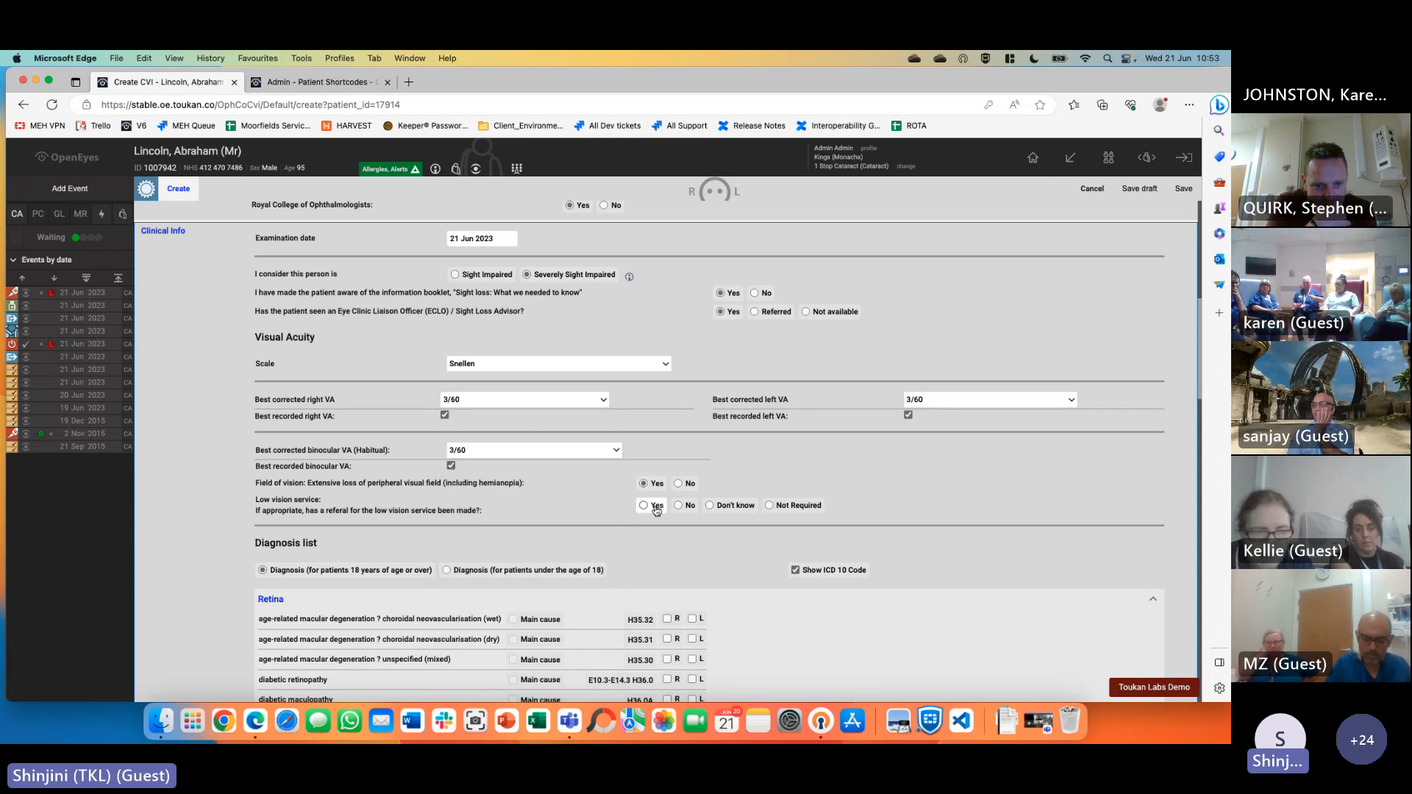
pyautogui.scroll(-5, 1018, 523)
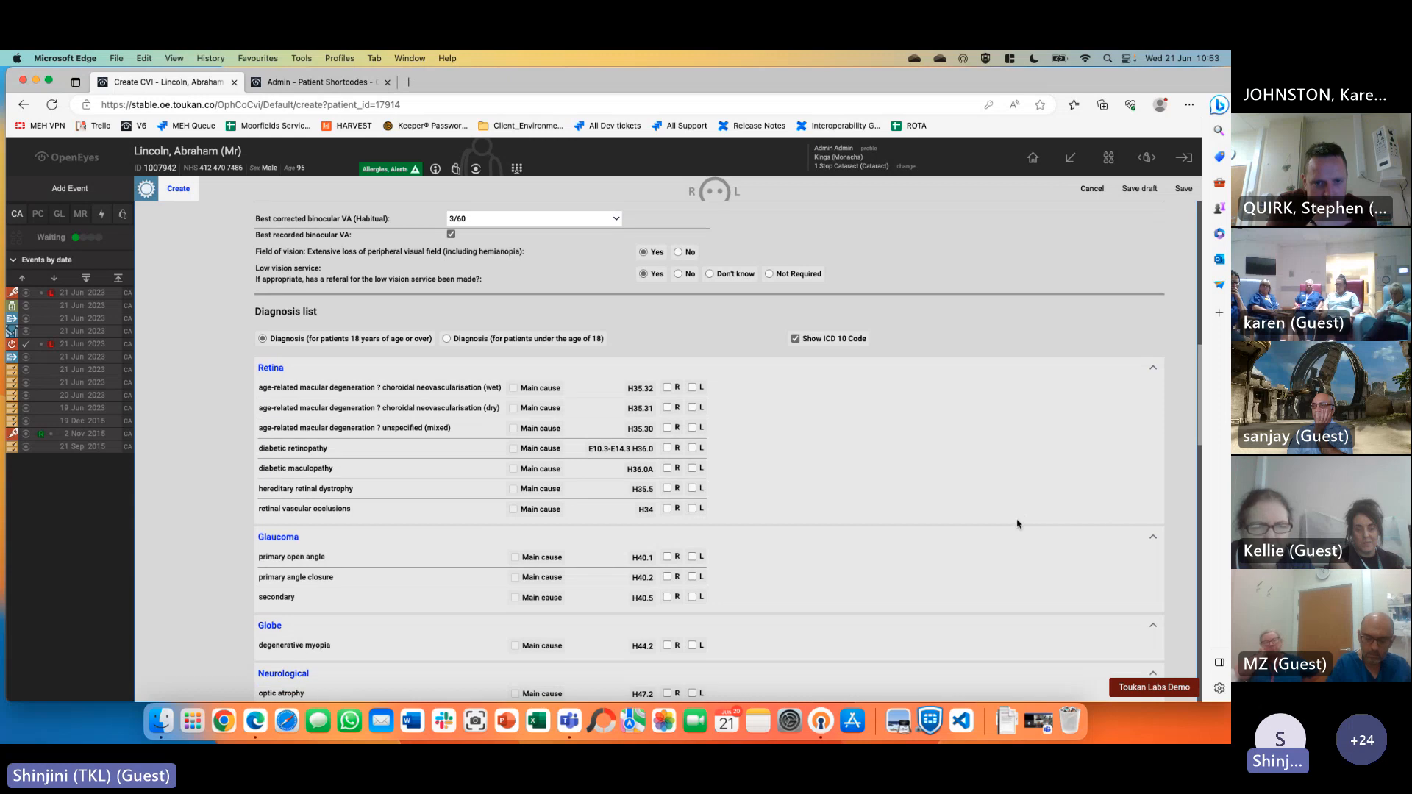
pyautogui.click(667, 387)
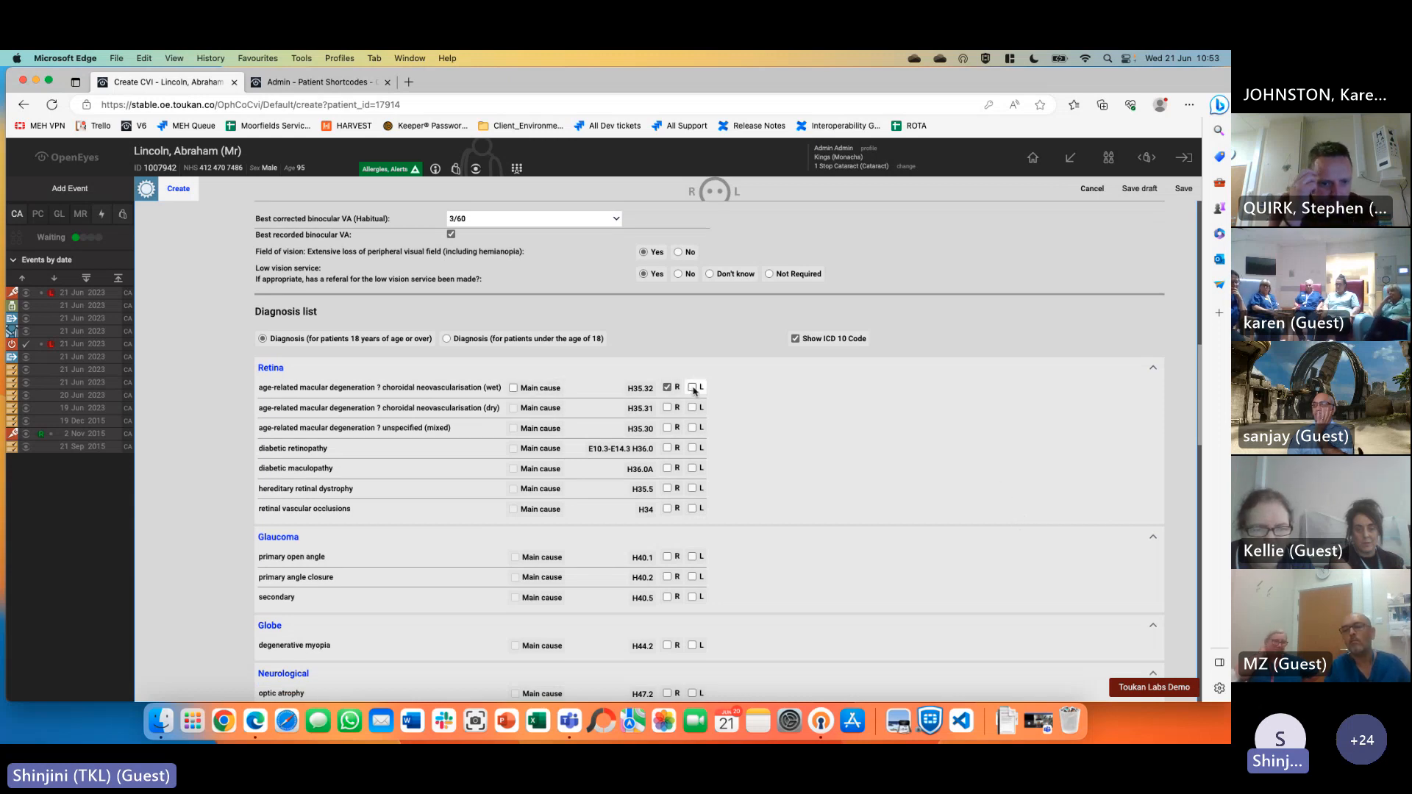
pyautogui.click(667, 387)
pyautogui.click(692, 387)
pyautogui.click(513, 388)
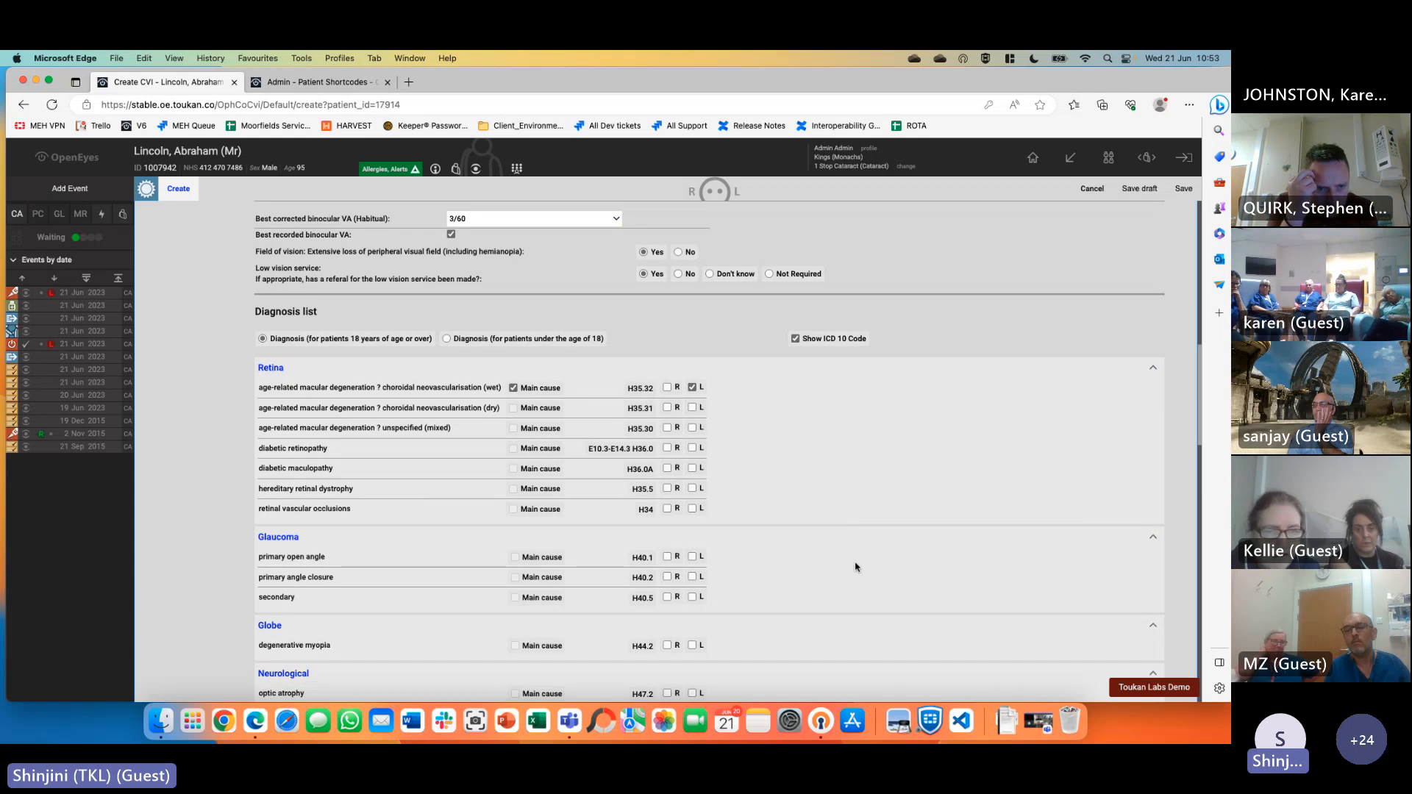
pyautogui.scroll(-8, 856, 567)
pyautogui.click(692, 359)
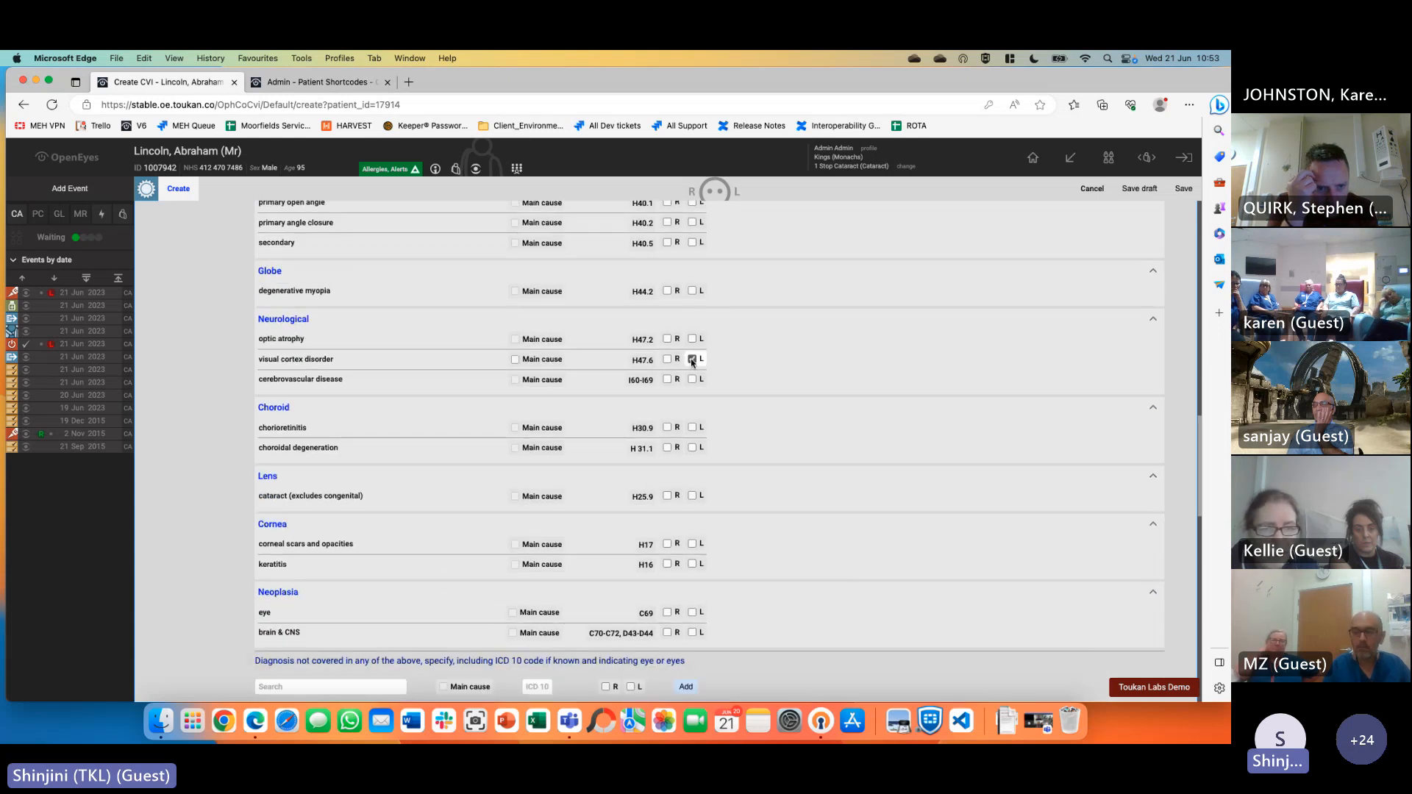
pyautogui.scroll(5, 784, 521)
pyautogui.scroll(-4, 785, 523)
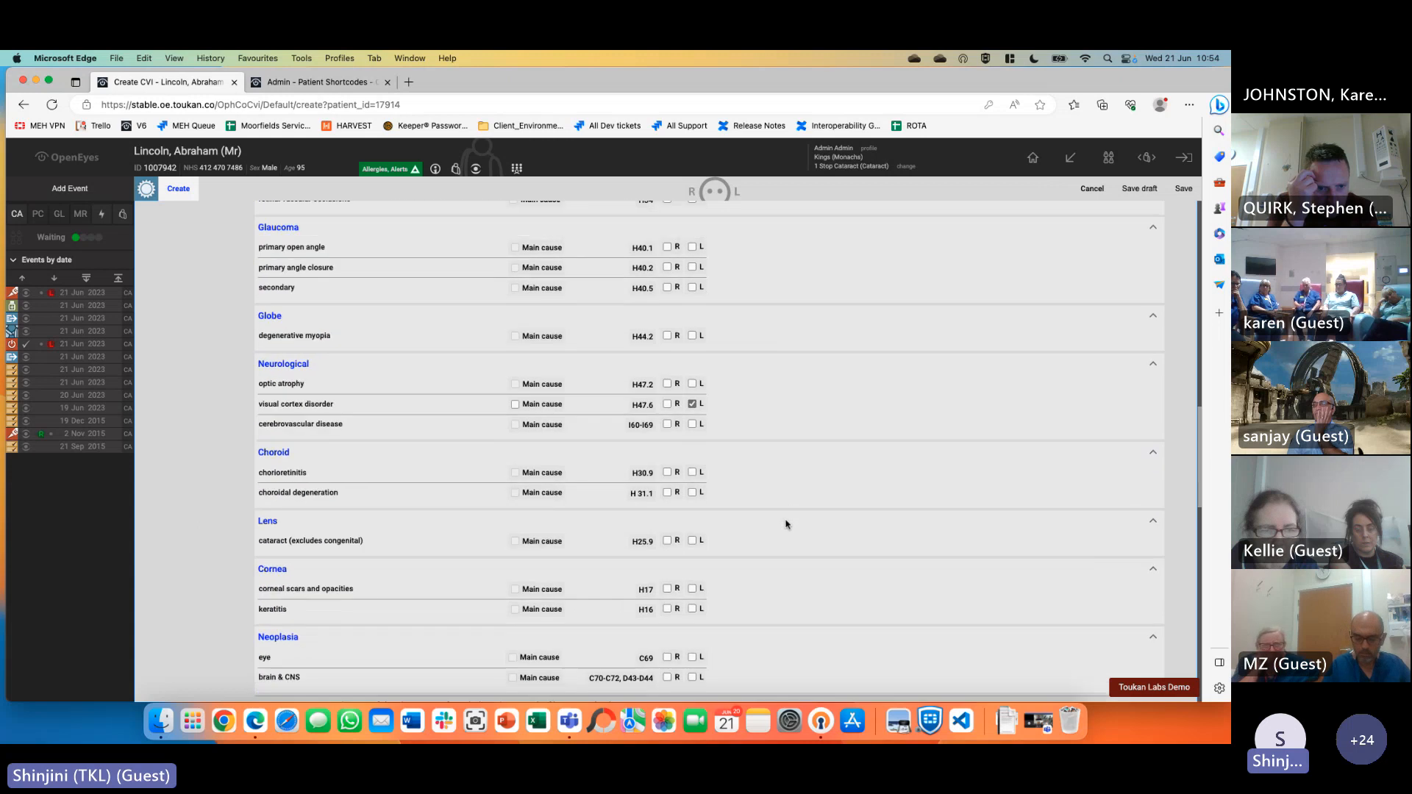
pyautogui.scroll(-7, 786, 524)
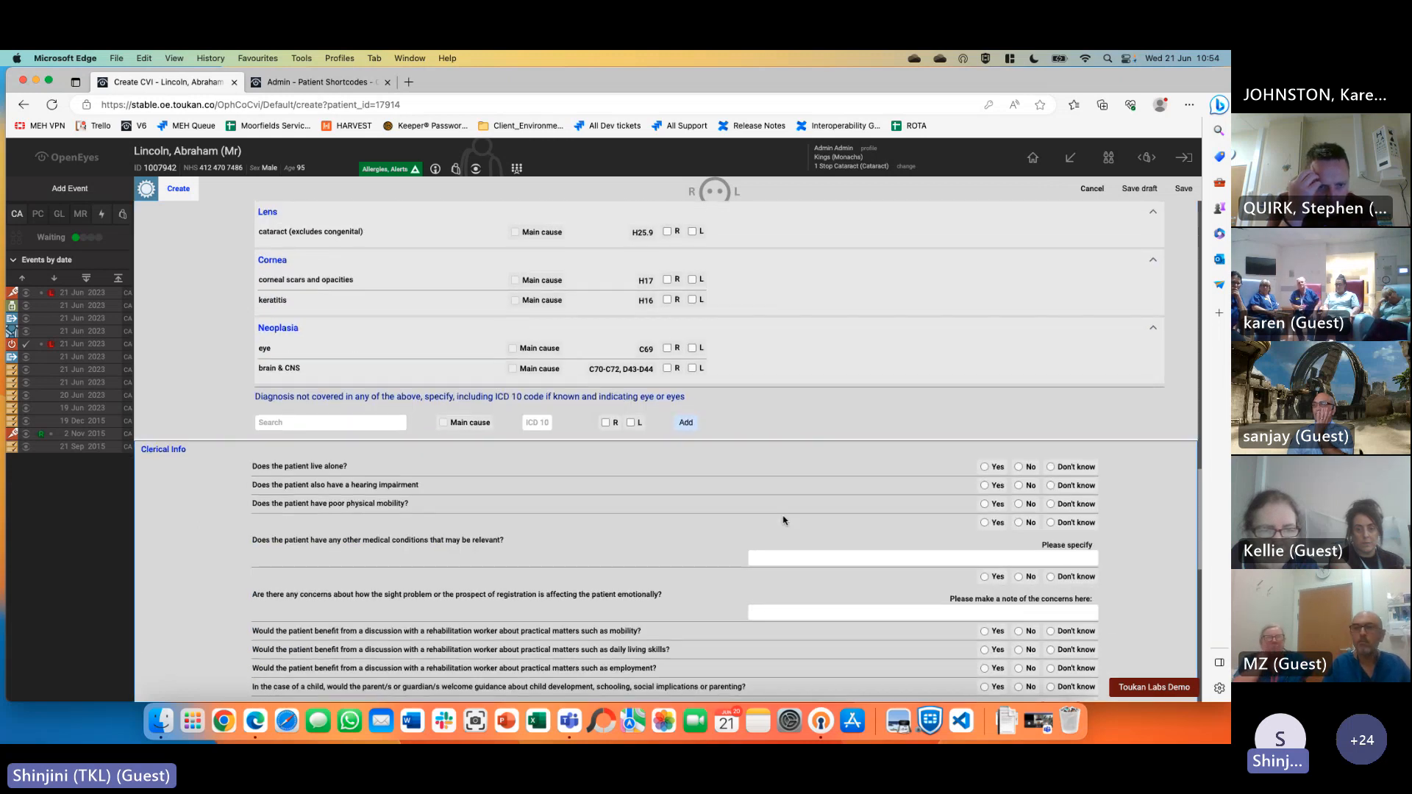
pyautogui.scroll(-2, 784, 520)
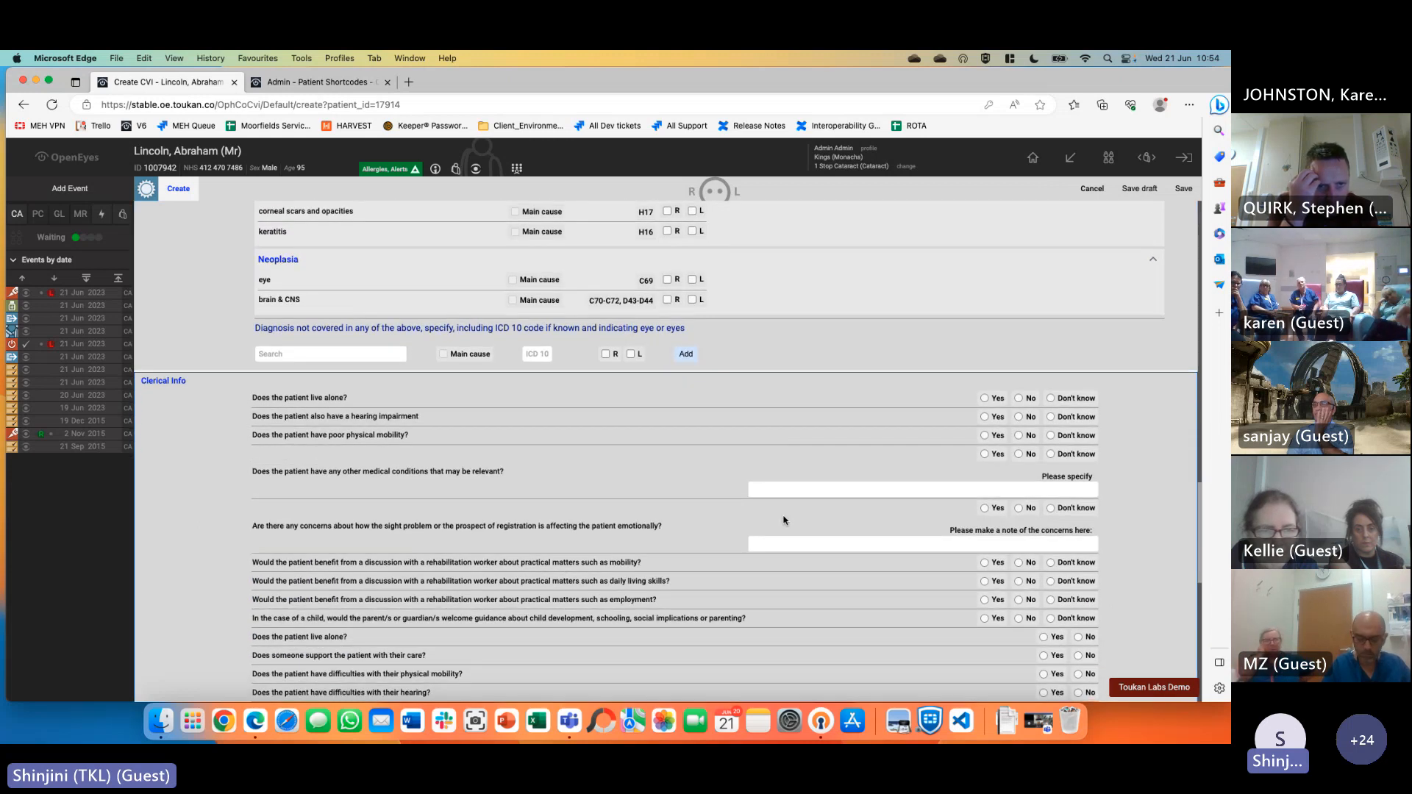
pyautogui.scroll(-8, 785, 521)
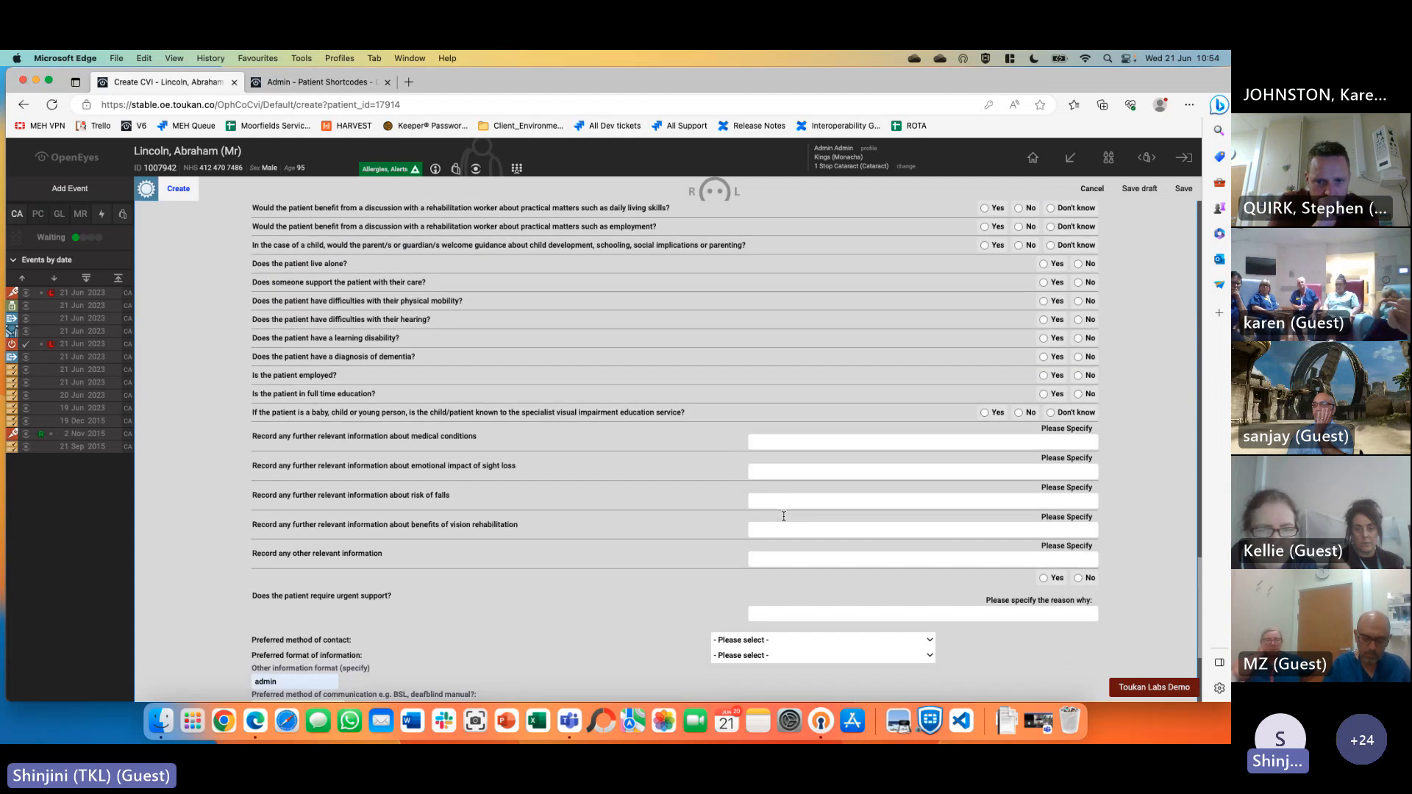
pyautogui.scroll(6, 784, 519)
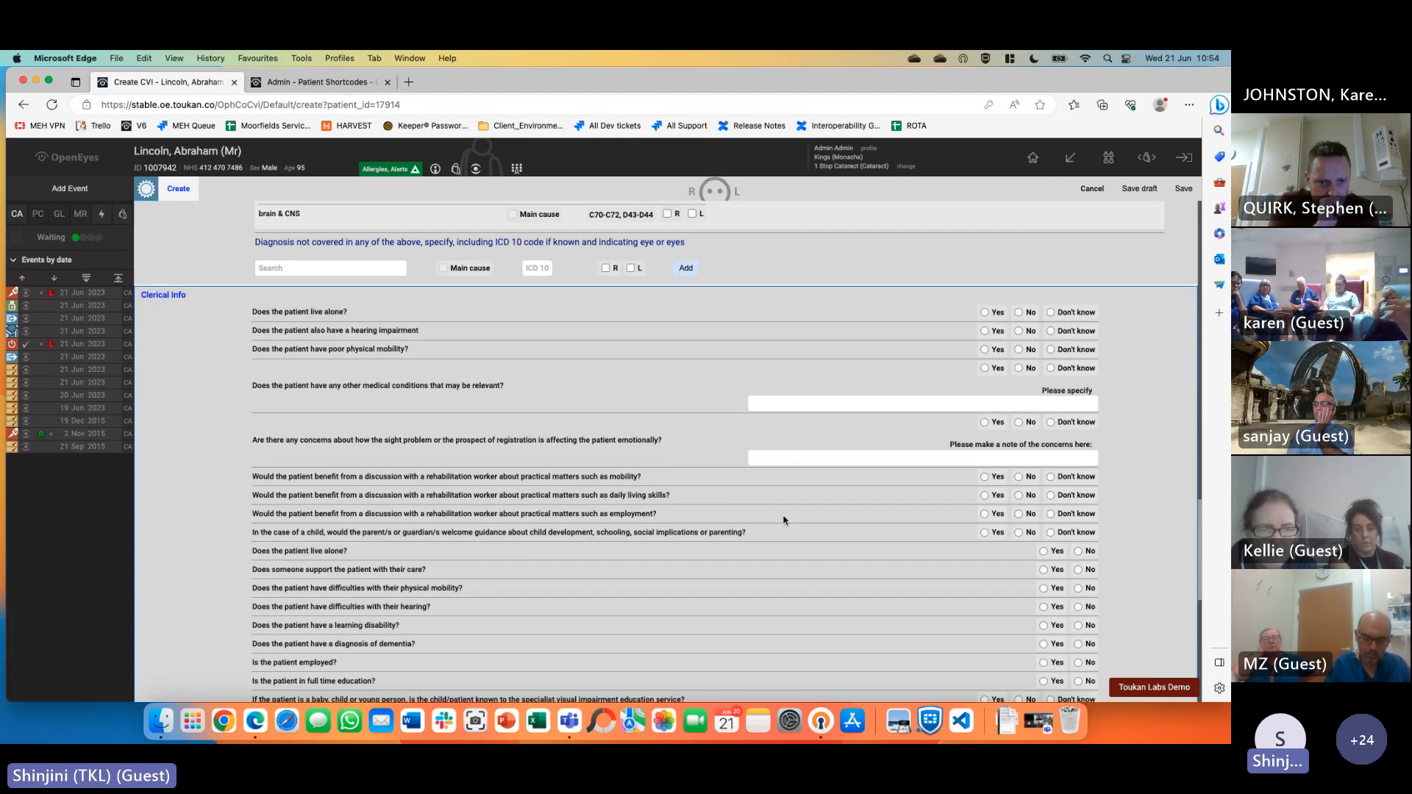
pyautogui.scroll(-2, 783, 520)
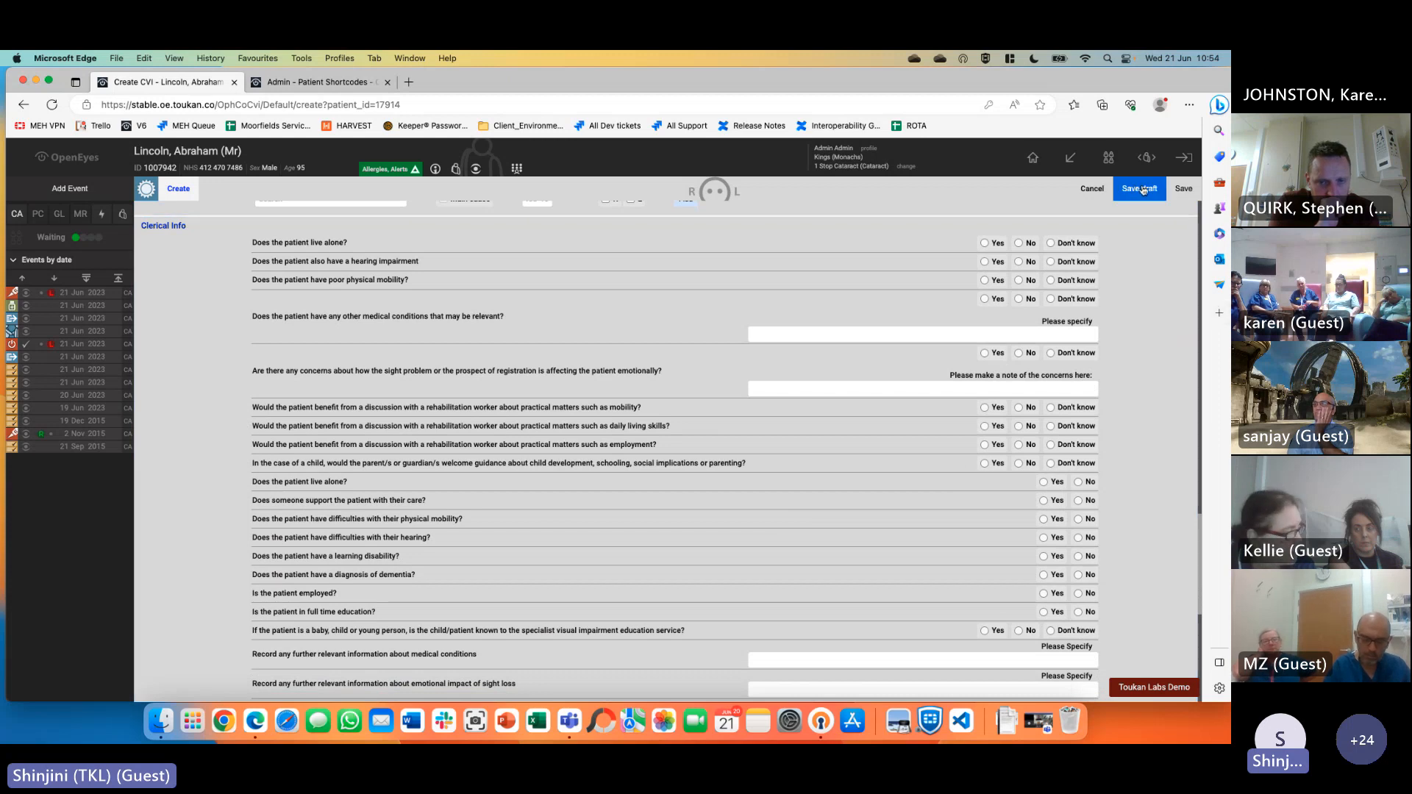
pyautogui.scroll(-10, 1178, 416)
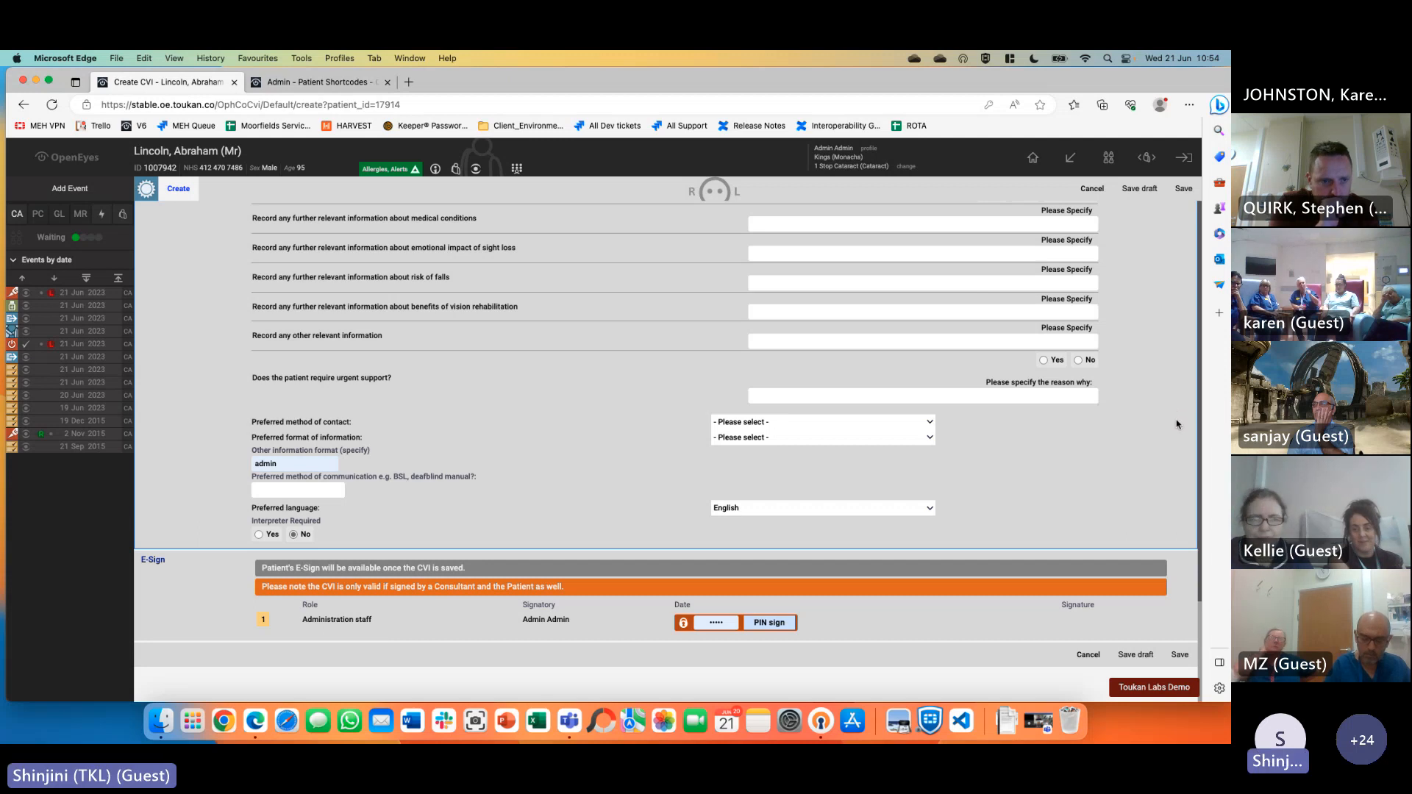
pyautogui.scroll(5, 1182, 442)
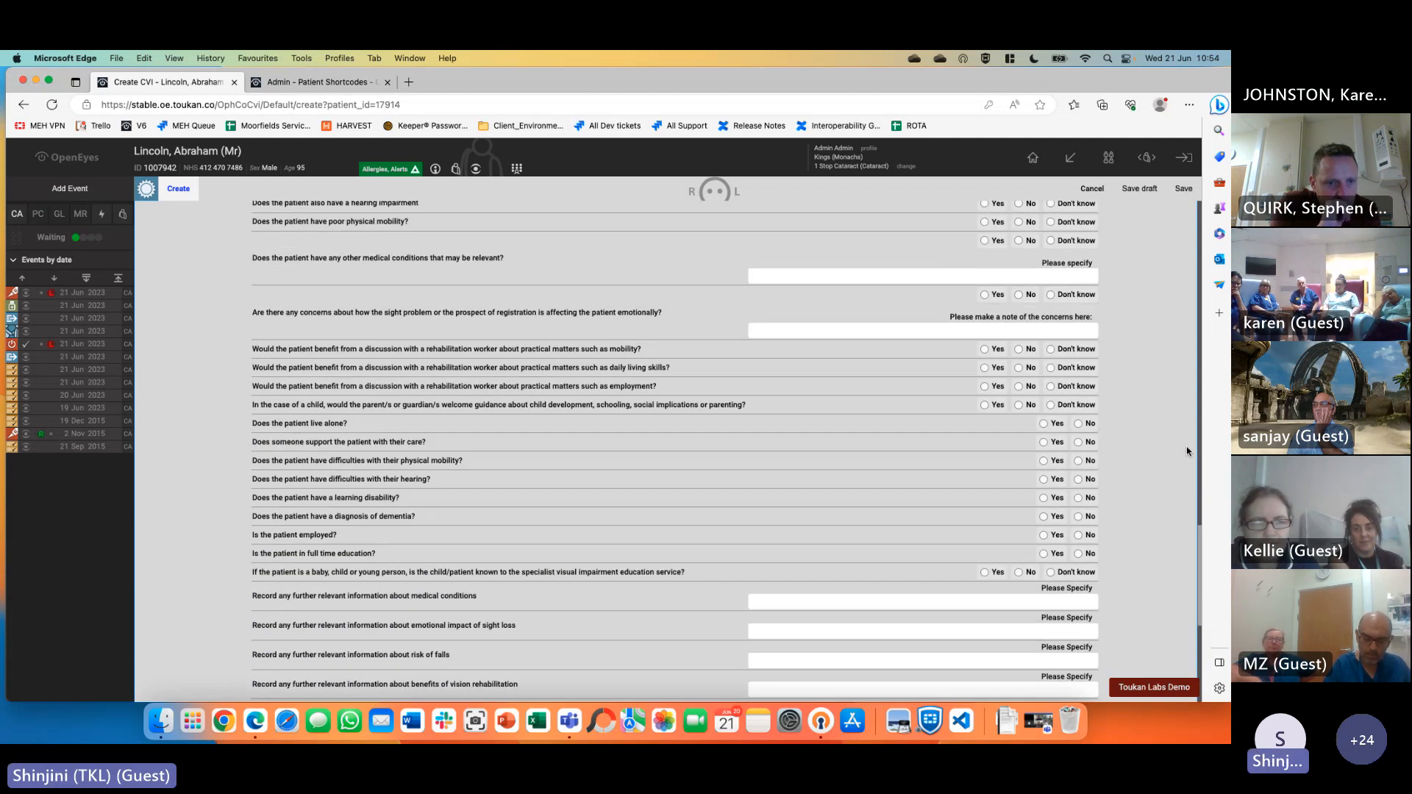
pyautogui.scroll(2, 1188, 451)
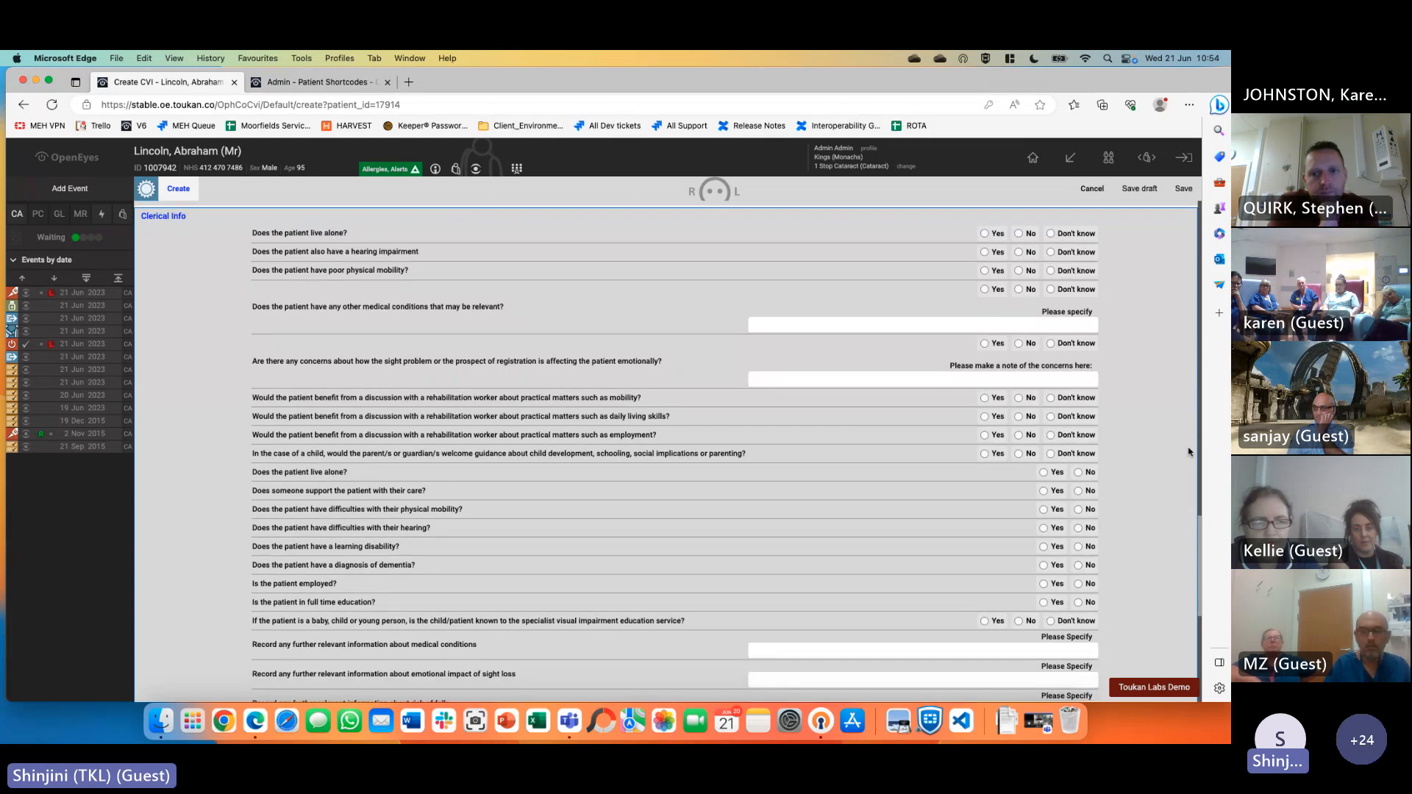
pyautogui.scroll(-1, 1189, 452)
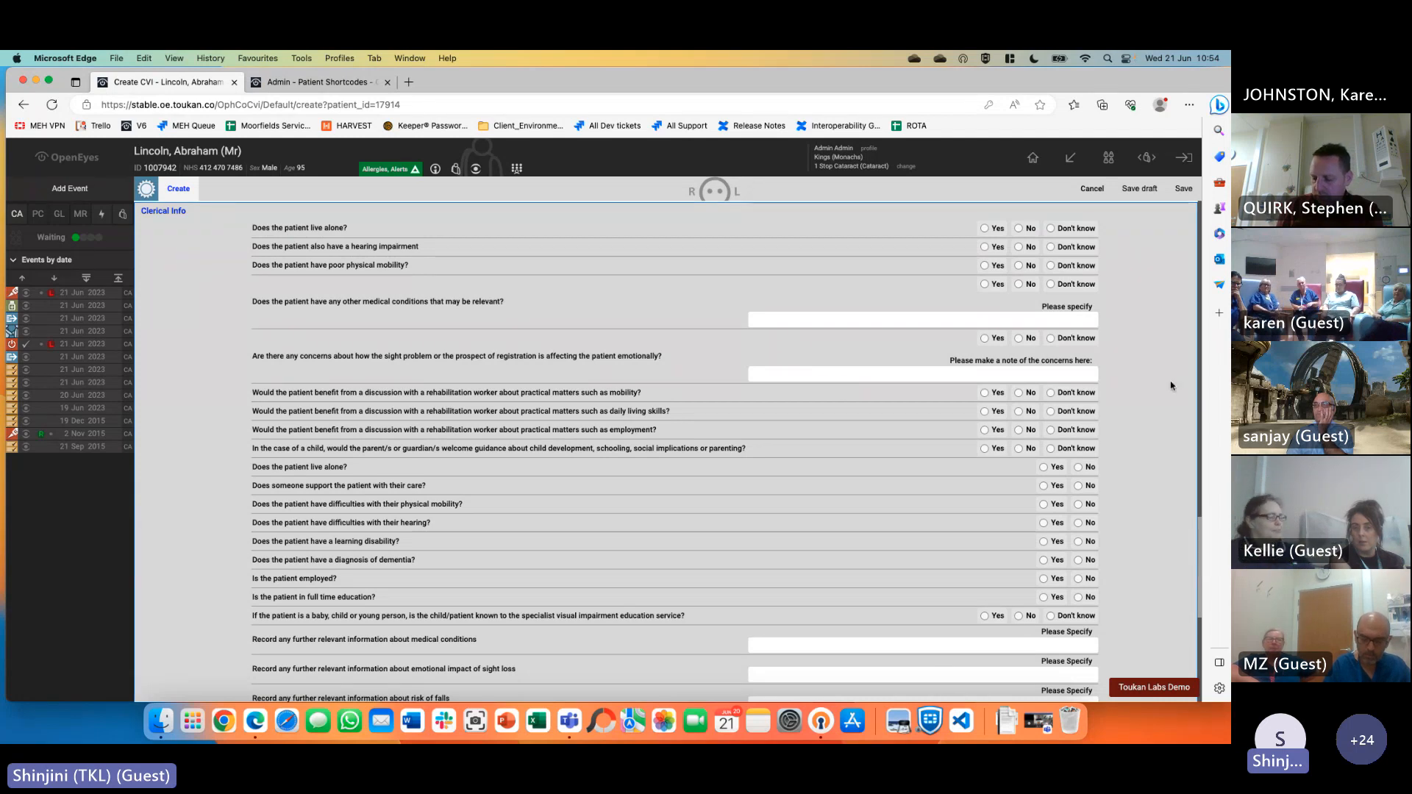
# Answer Yes for lives alone, hearing, mobility, medical conditions and emotional impact, filling specify boxes
pyautogui.click(990, 228)
pyautogui.click(990, 248)
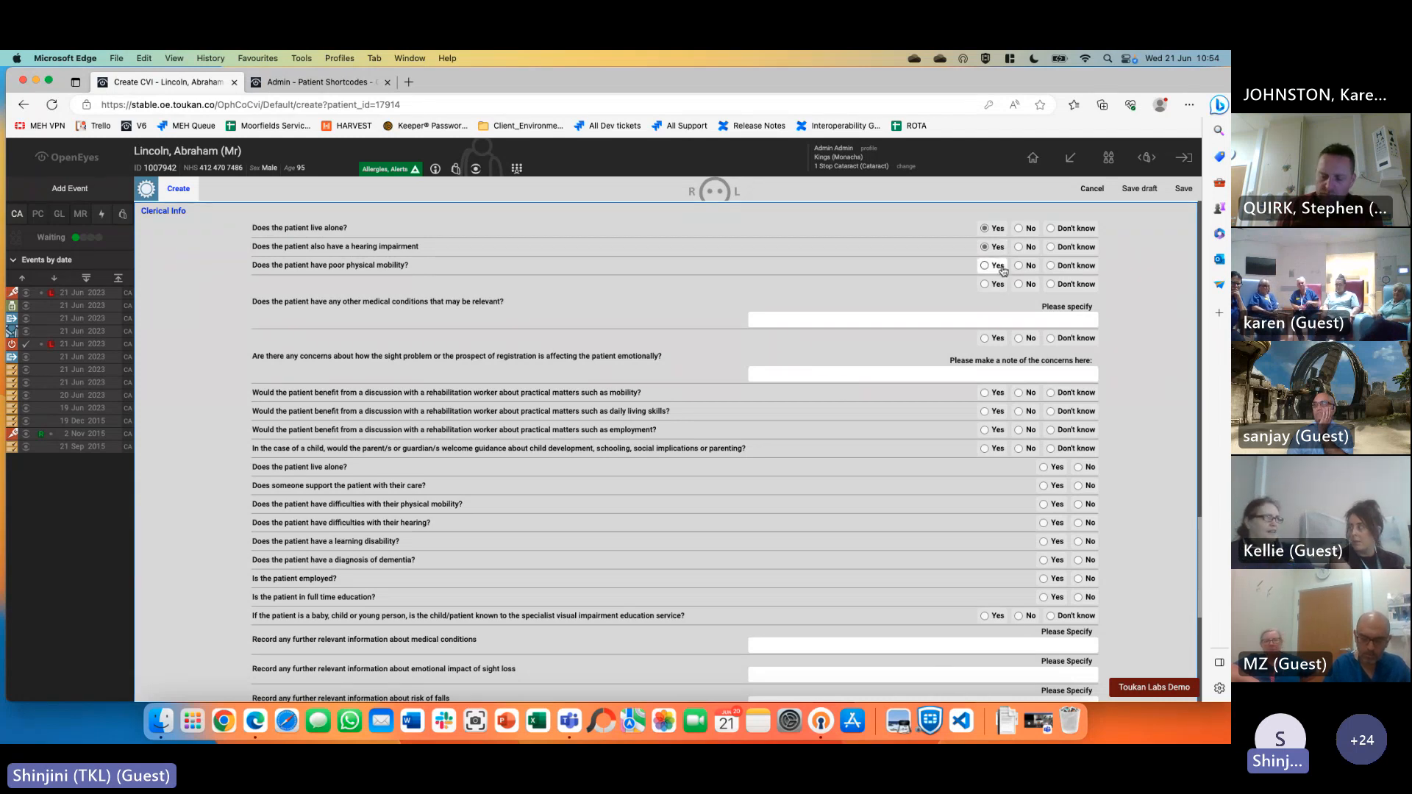
pyautogui.click(1000, 266)
pyautogui.click(998, 285)
pyautogui.click(1050, 320)
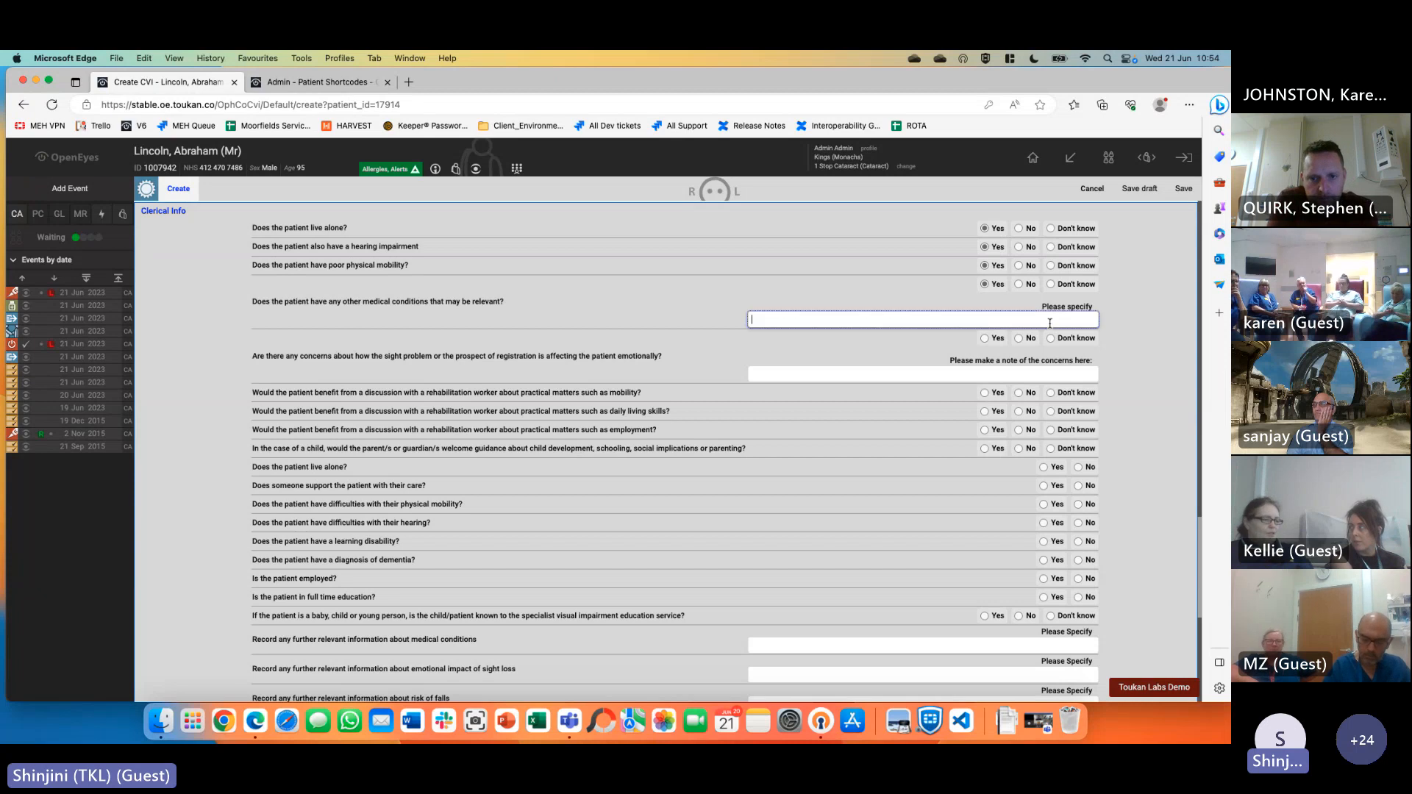
pyautogui.write('hdhgfhfg')
pyautogui.click(986, 338)
pyautogui.click(991, 375)
pyautogui.write('hgf')
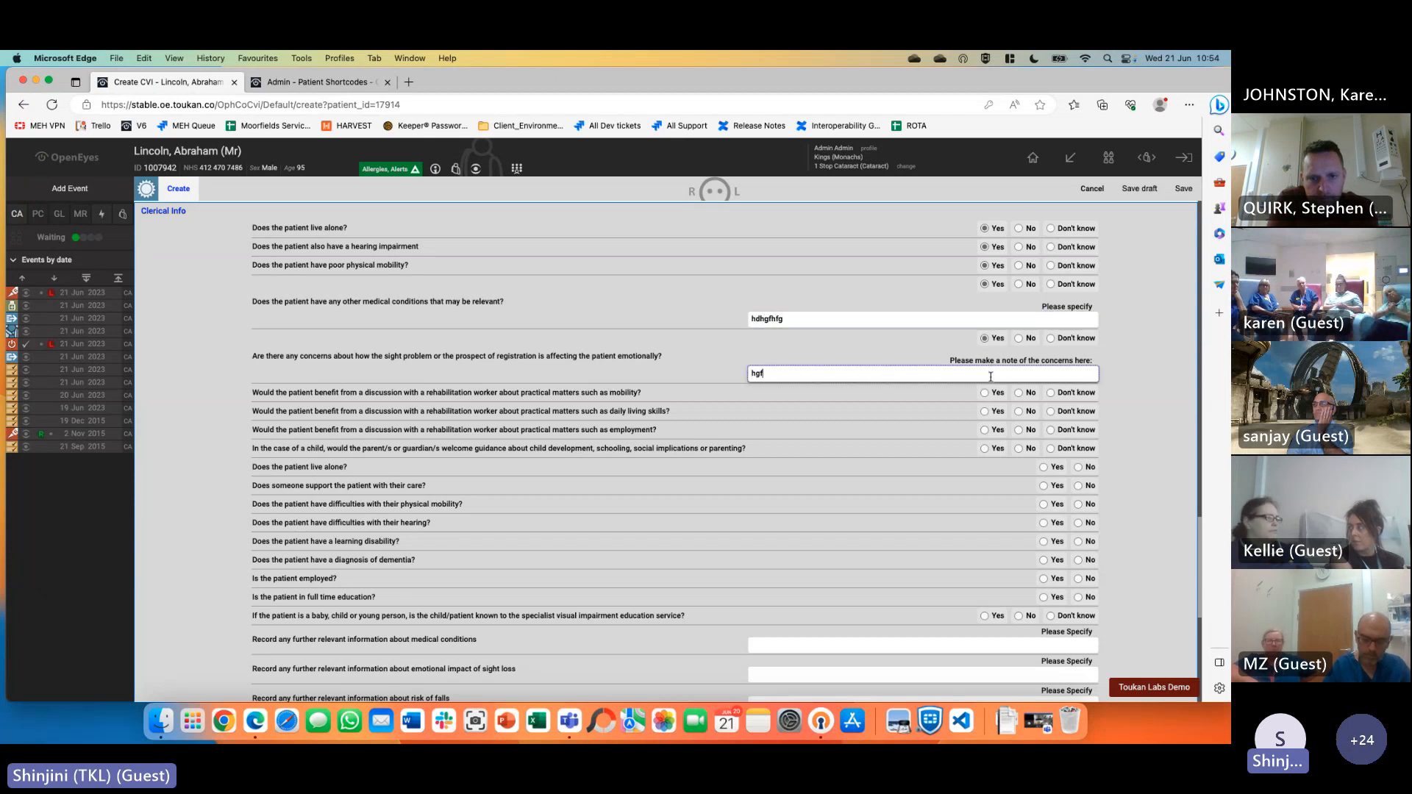
pyautogui.write('hghgf')
# Answer Yes to the rehabilitation, living situation, disability, employment and education questions
pyautogui.click(991, 394)
pyautogui.click(991, 412)
pyautogui.click(991, 430)
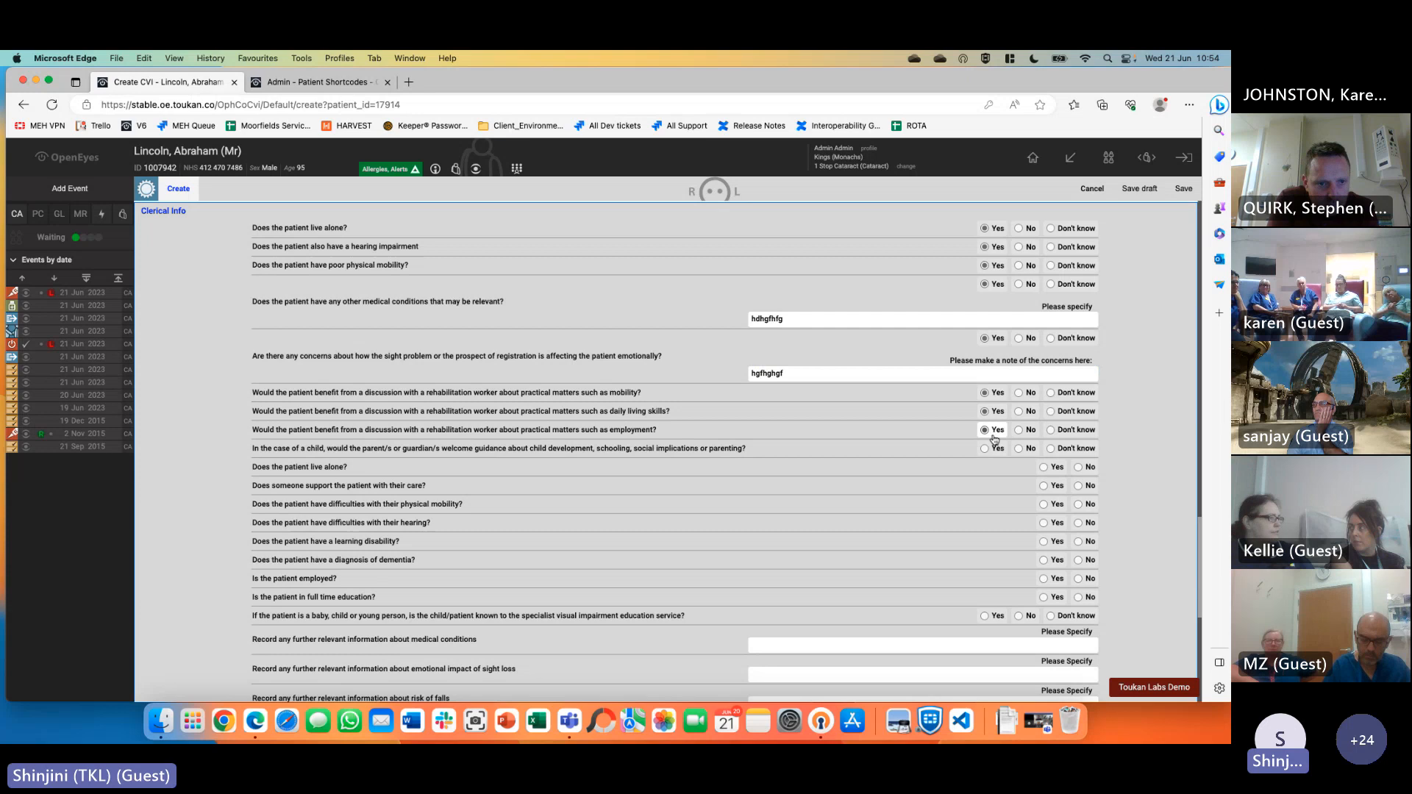
pyautogui.click(1049, 468)
pyautogui.click(1049, 486)
pyautogui.click(1048, 504)
pyautogui.click(1049, 523)
pyautogui.click(1049, 543)
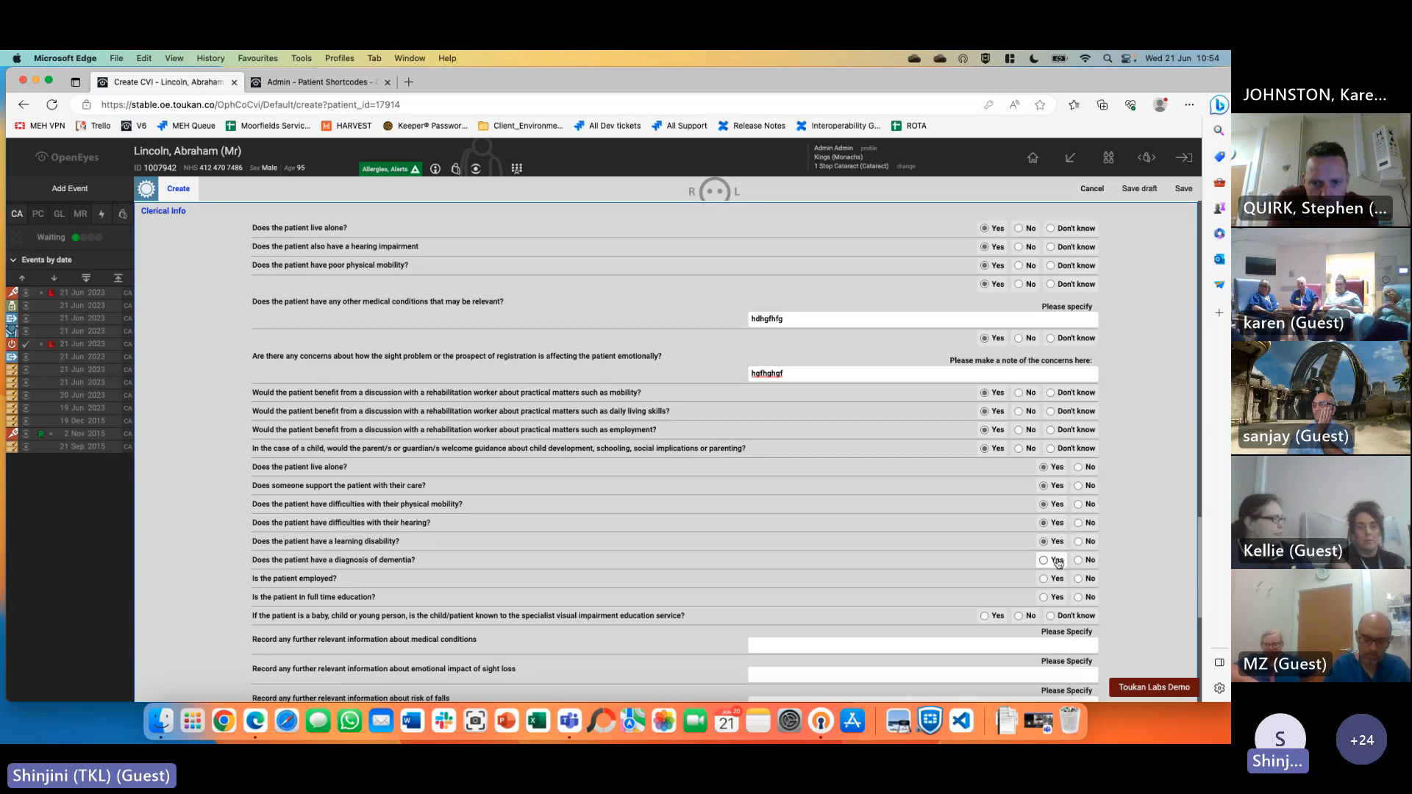
pyautogui.click(1057, 561)
pyautogui.click(1052, 579)
pyautogui.click(1052, 597)
pyautogui.click(990, 617)
# Fill the medical conditions, emotional impact, falls risk, rehabilitation benefits and other information notes
pyautogui.scroll(-1, 1160, 538)
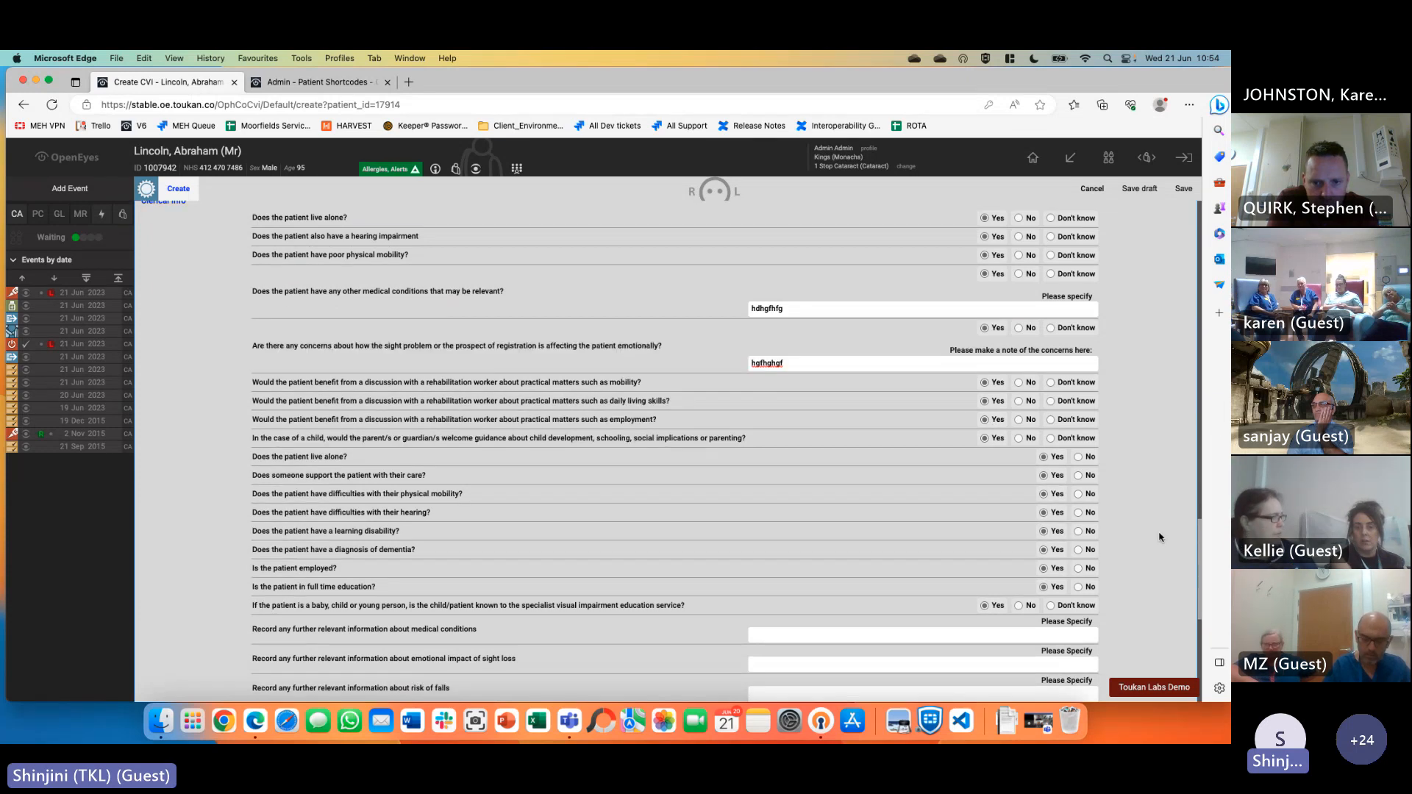
pyautogui.scroll(-5, 1160, 537)
pyautogui.click(753, 463)
pyautogui.write('hgfhfg')
pyautogui.click(893, 492)
pyautogui.write('hgf')
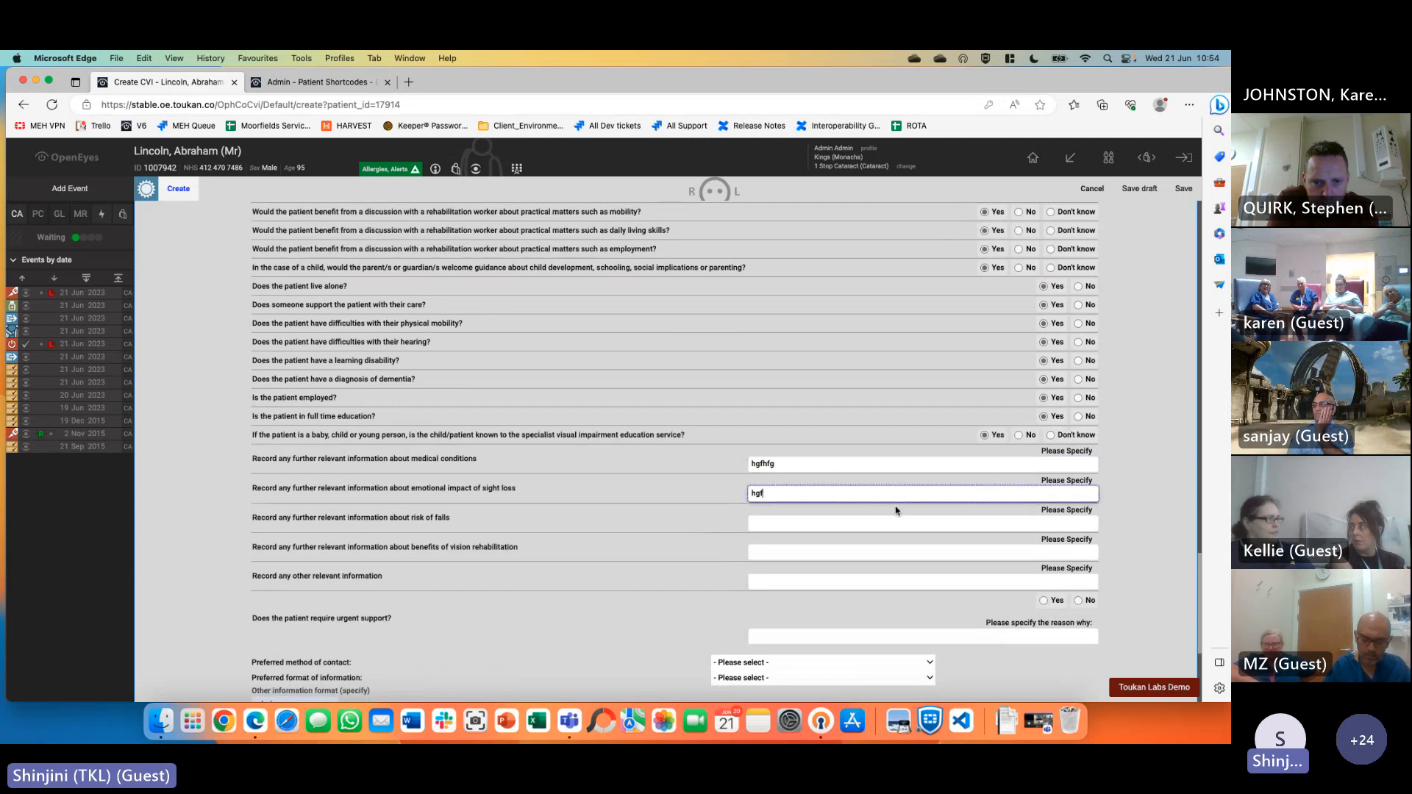
pyautogui.write('hfg')
pyautogui.click(905, 520)
pyautogui.write('hgfhgf')
pyautogui.click(838, 553)
pyautogui.write('h')
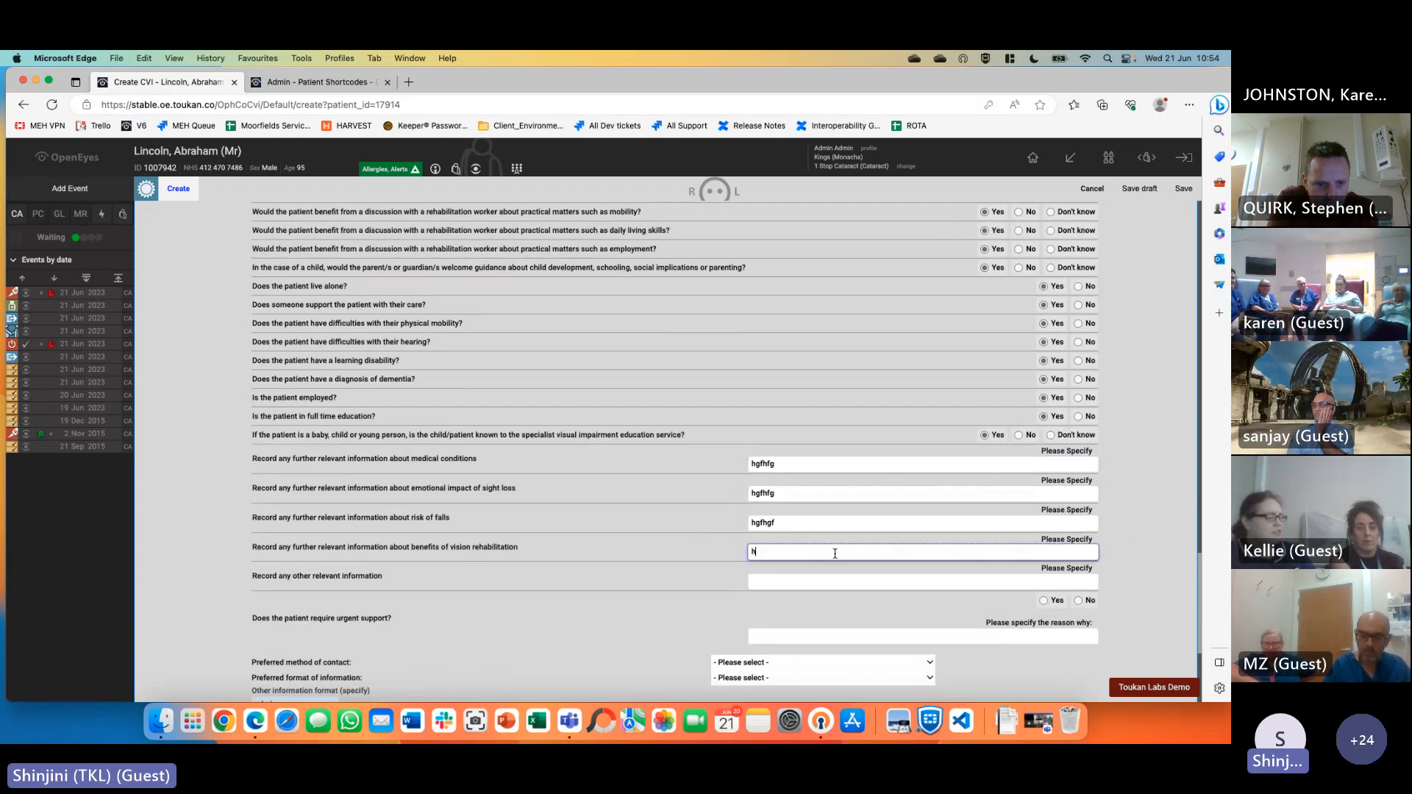
pyautogui.write('gfhg')
pyautogui.click(812, 581)
pyautogui.write('hgfhgf')
# Mark urgent support Yes with a reason, choose telephone contact and Large print 18, removing 'admin'
pyautogui.scroll(-5, 810, 571)
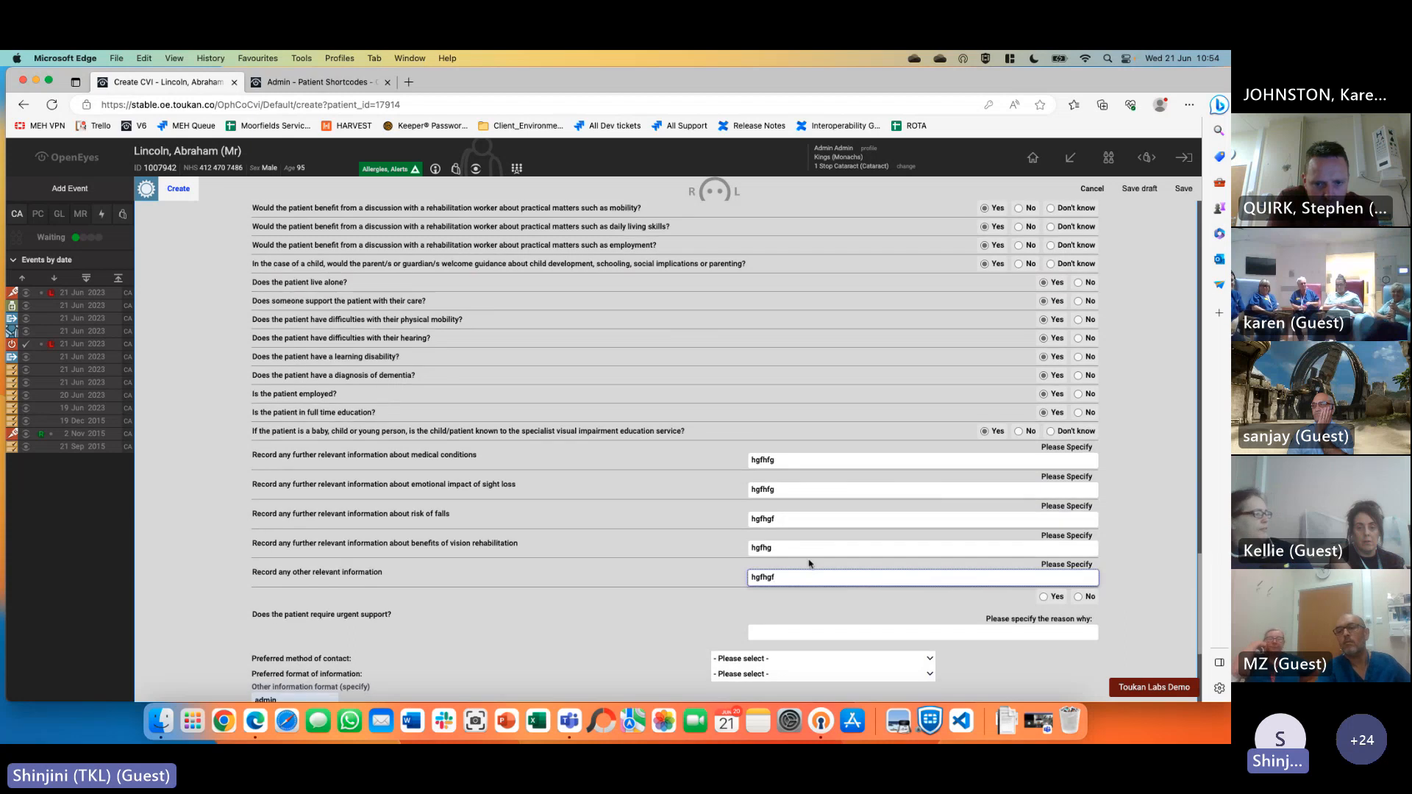
pyautogui.click(1044, 426)
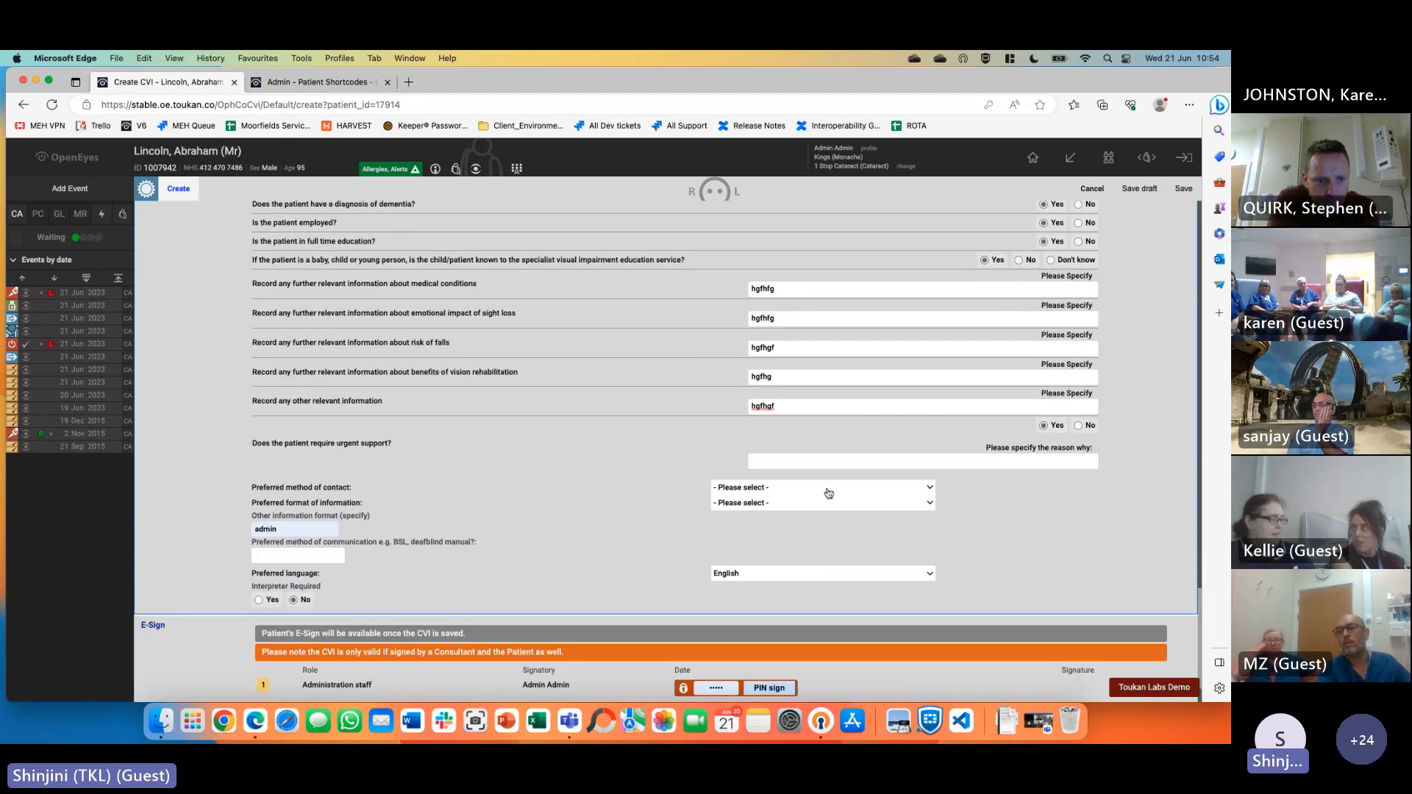
pyautogui.click(799, 459)
pyautogui.write('hgfhfhgfhfghgf')
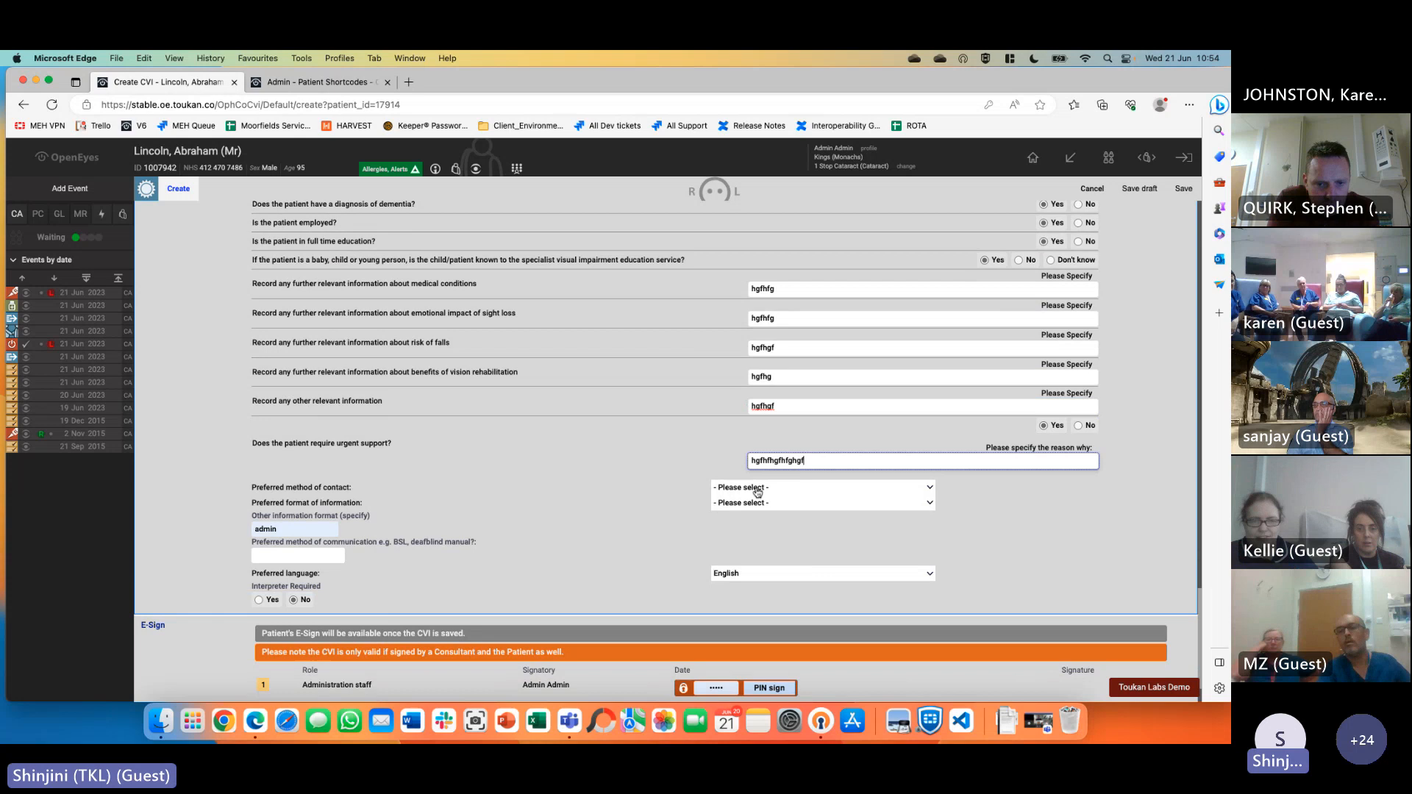
pyautogui.click(757, 488)
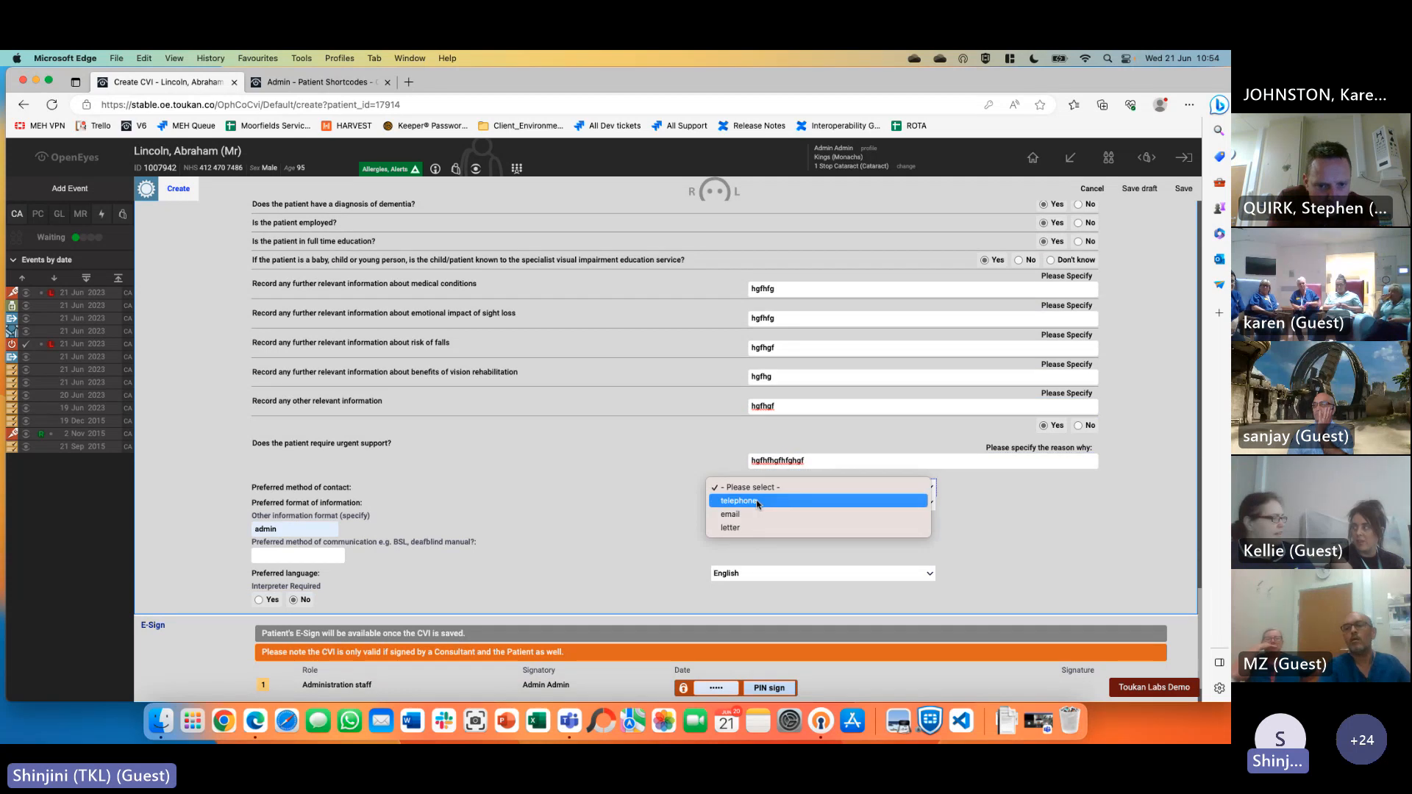
pyautogui.click(757, 500)
pyautogui.click(758, 503)
pyautogui.click(757, 527)
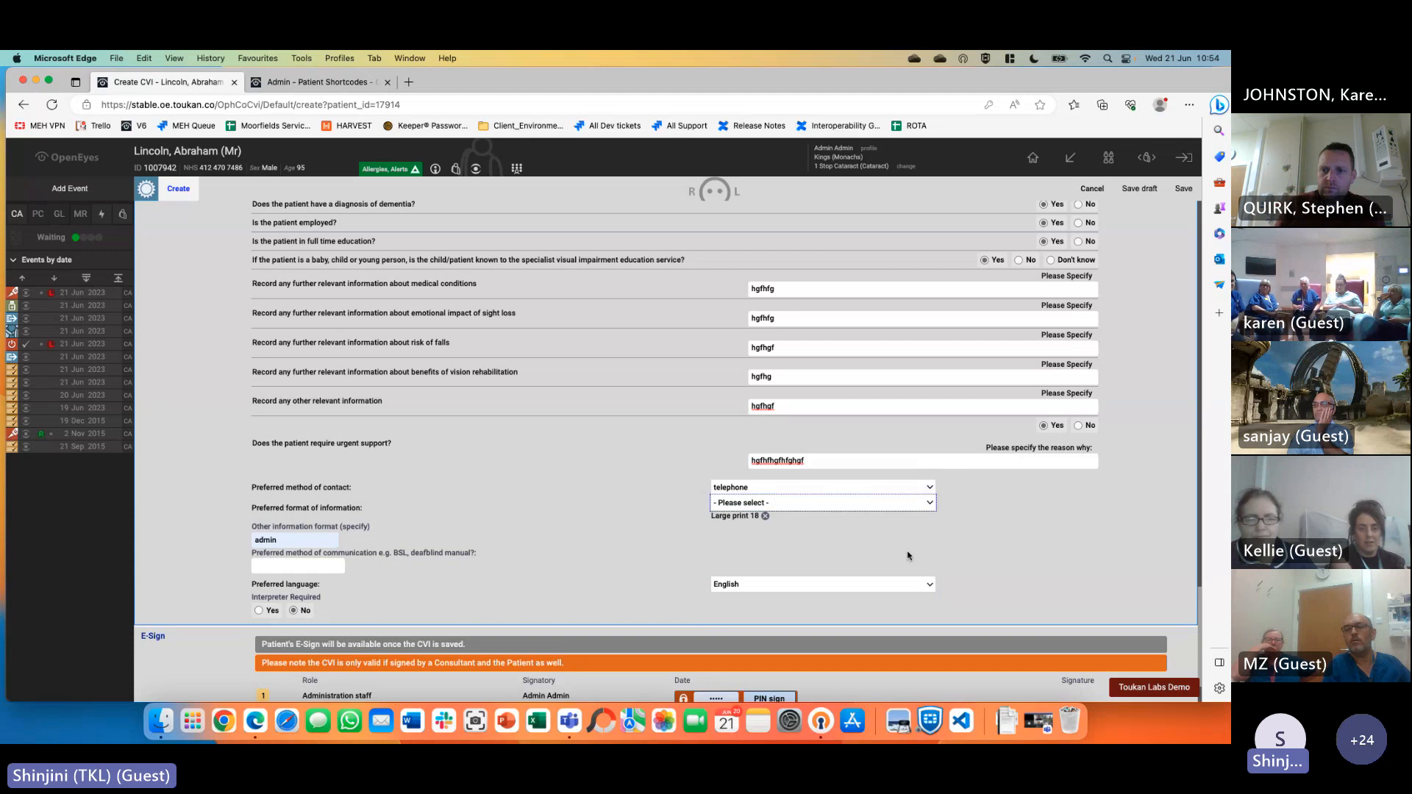
pyautogui.doubleClick(266, 540)
pyautogui.press('BackSpace')
pyautogui.click(568, 543)
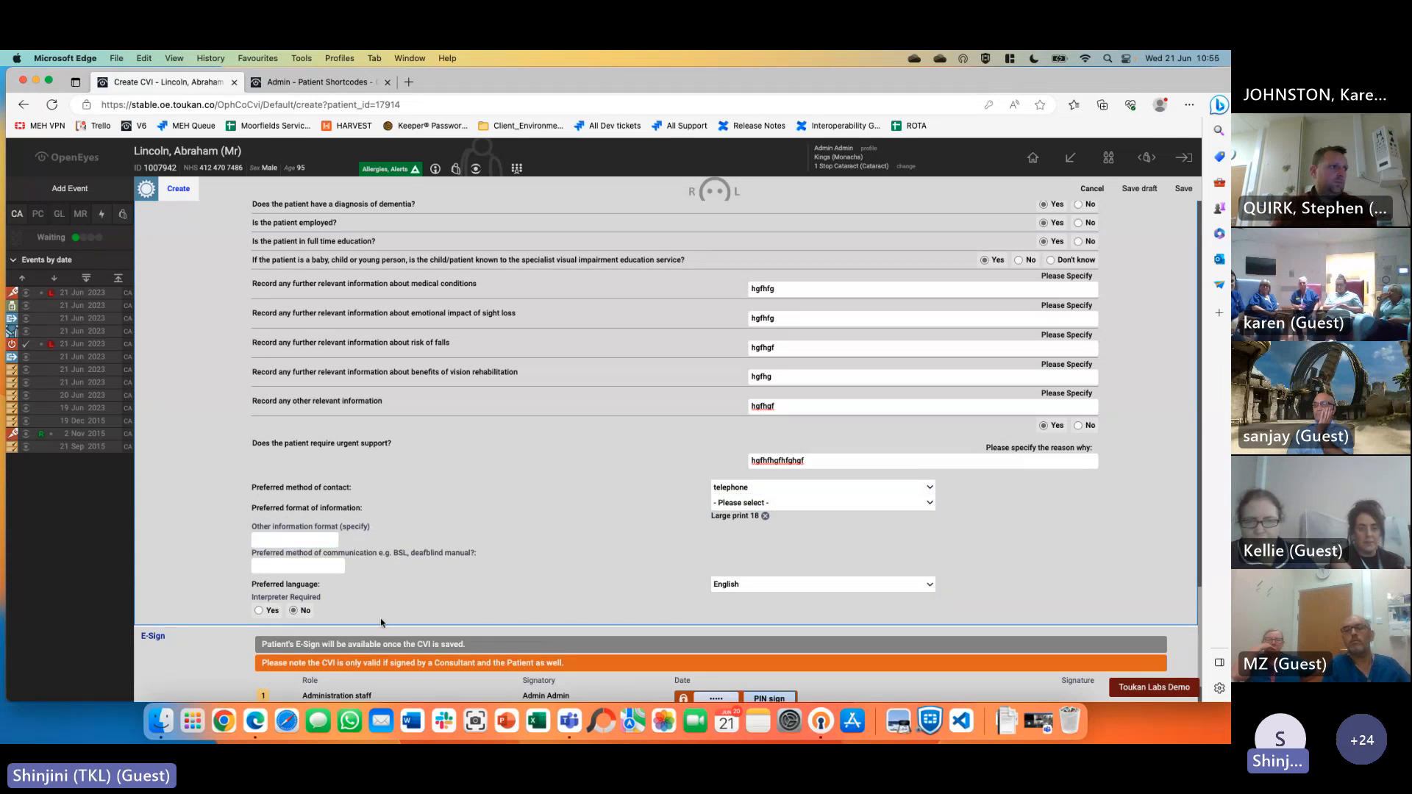
pyautogui.scroll(-2, 389, 583)
# PIN-sign the Administration staff E-Sign row and save the CVI
pyautogui.click(721, 623)
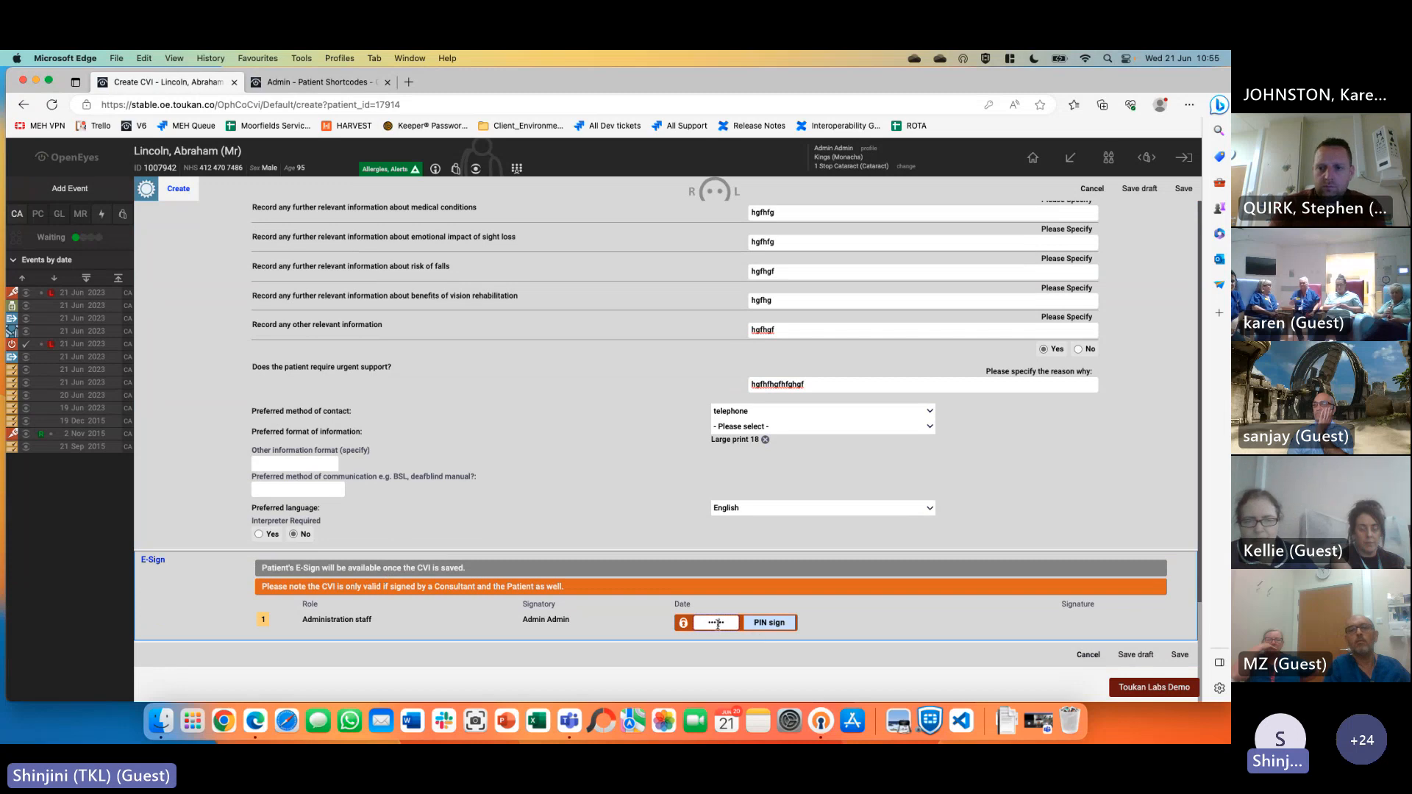
pyautogui.press('BackSpace')
pyautogui.write('••••')
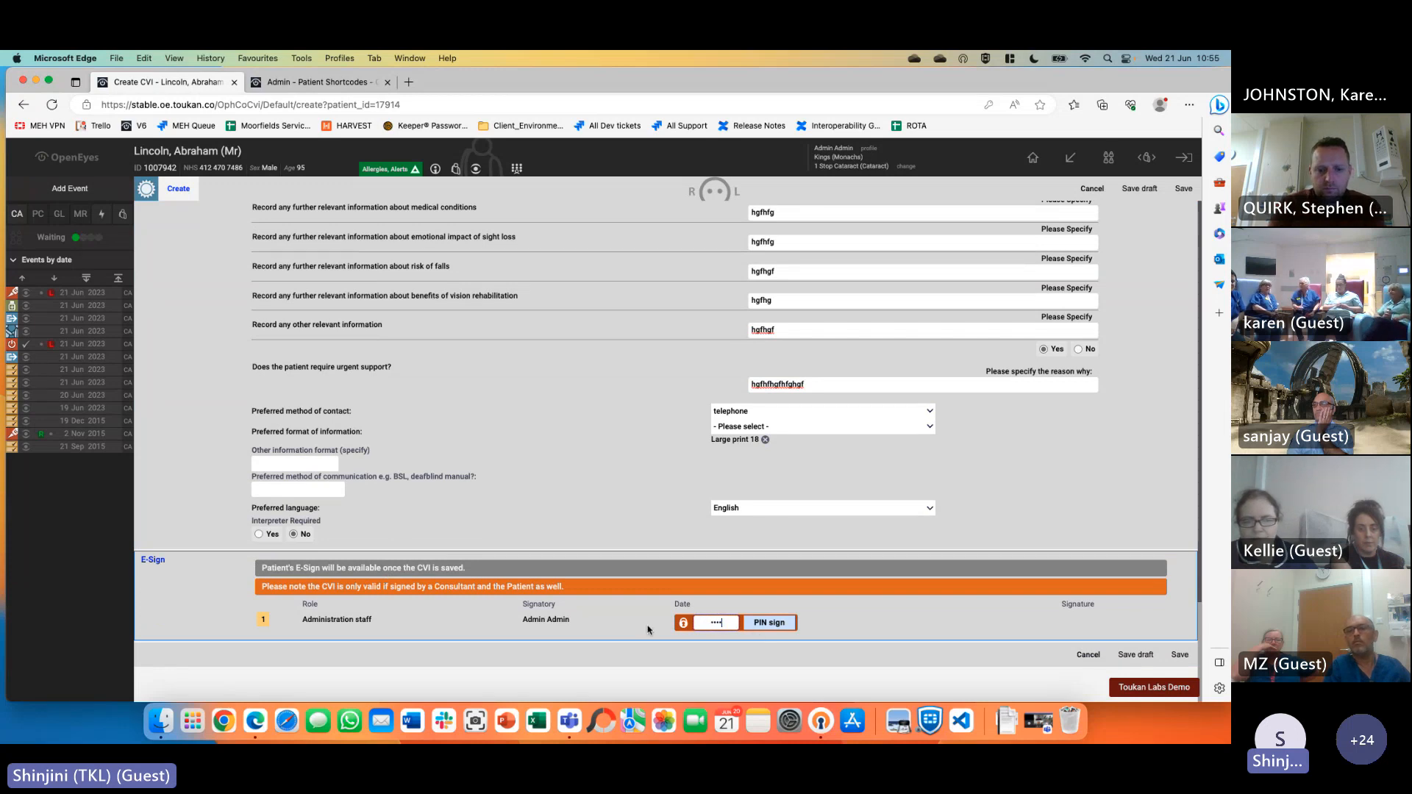
pyautogui.click(770, 629)
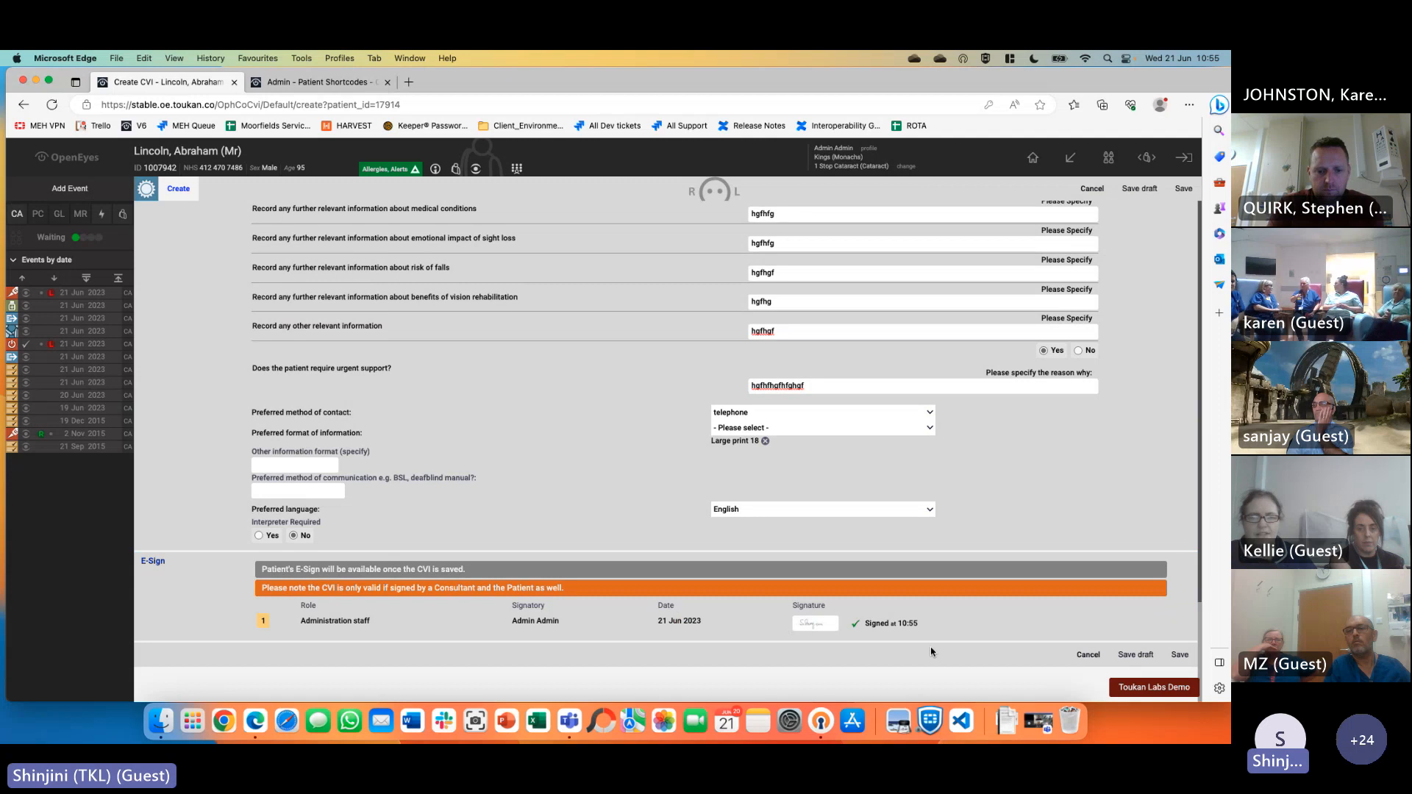
pyautogui.click(1177, 655)
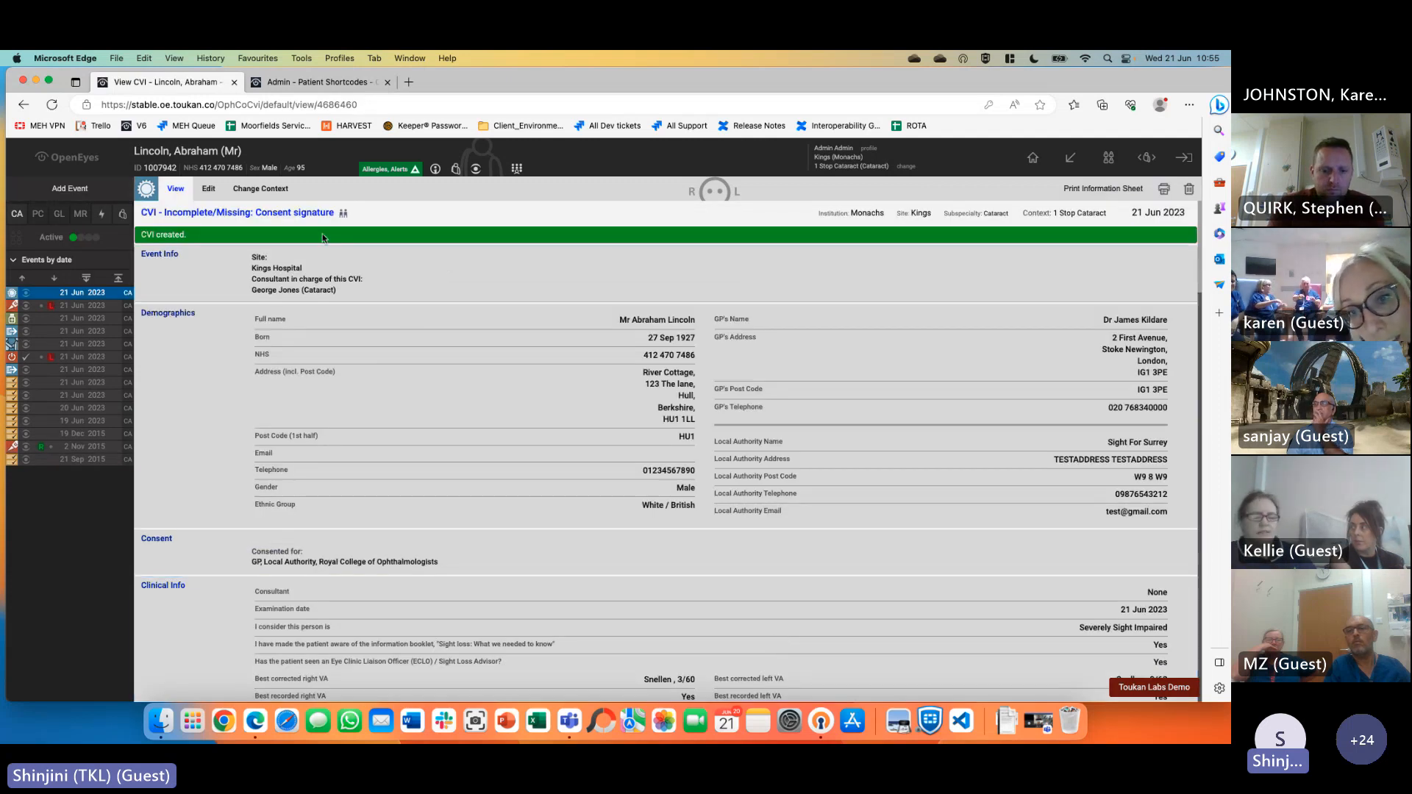
# Open the CVI List showing the 21 Jun 2023 Cataract CVI as Incomplete/Missing: Consent signature
pyautogui.moveTo(139, 215); pyautogui.dragTo(330, 218)
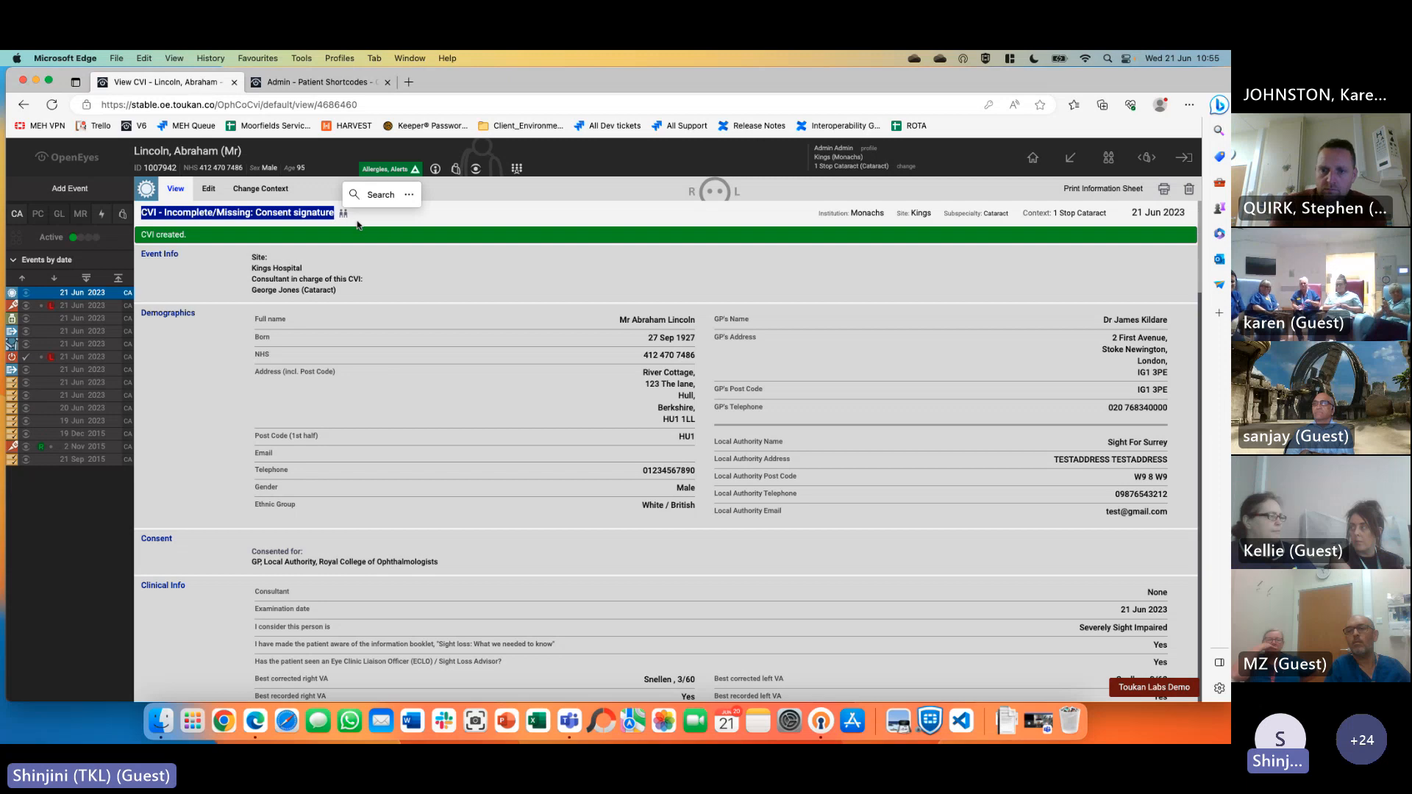
pyautogui.moveTo(1071, 158)
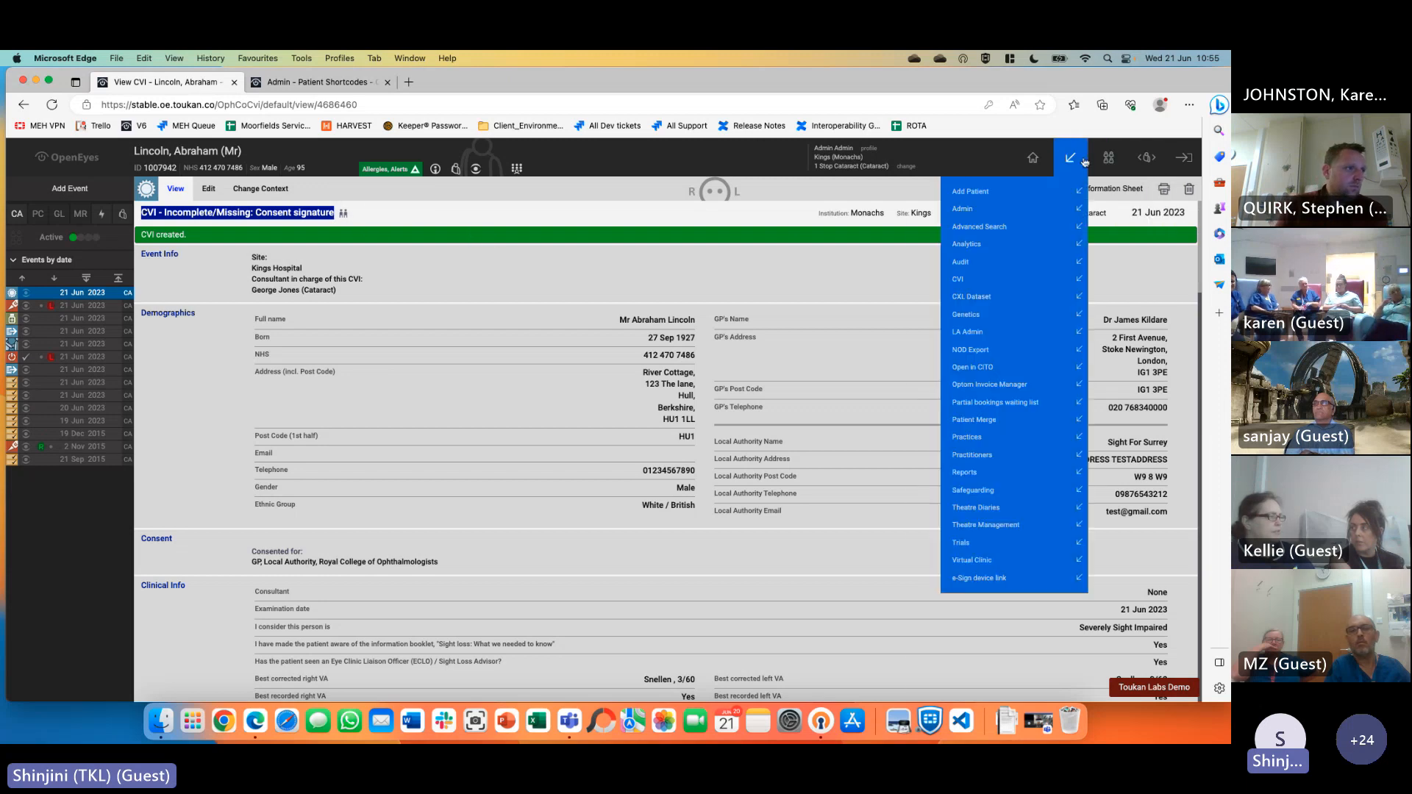
pyautogui.click(978, 279)
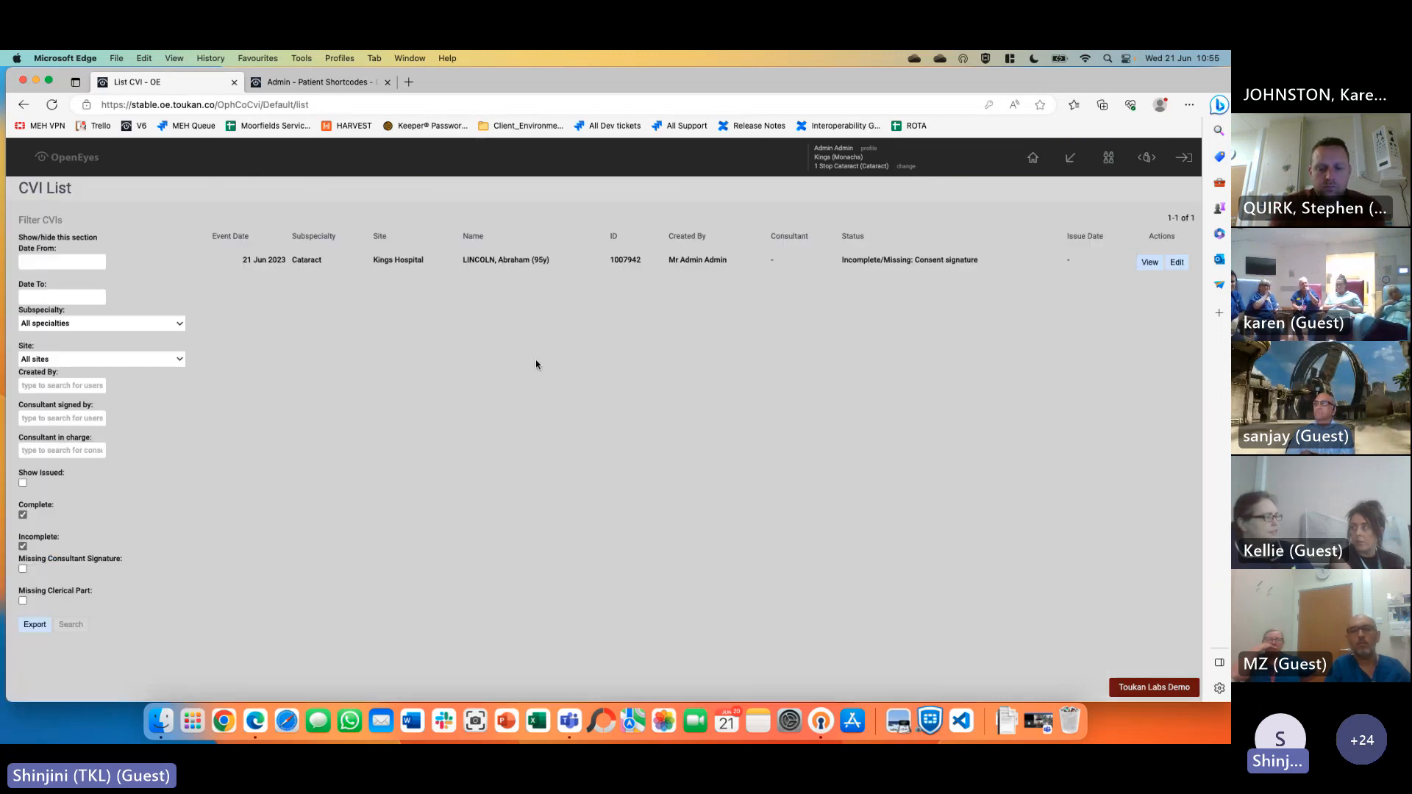
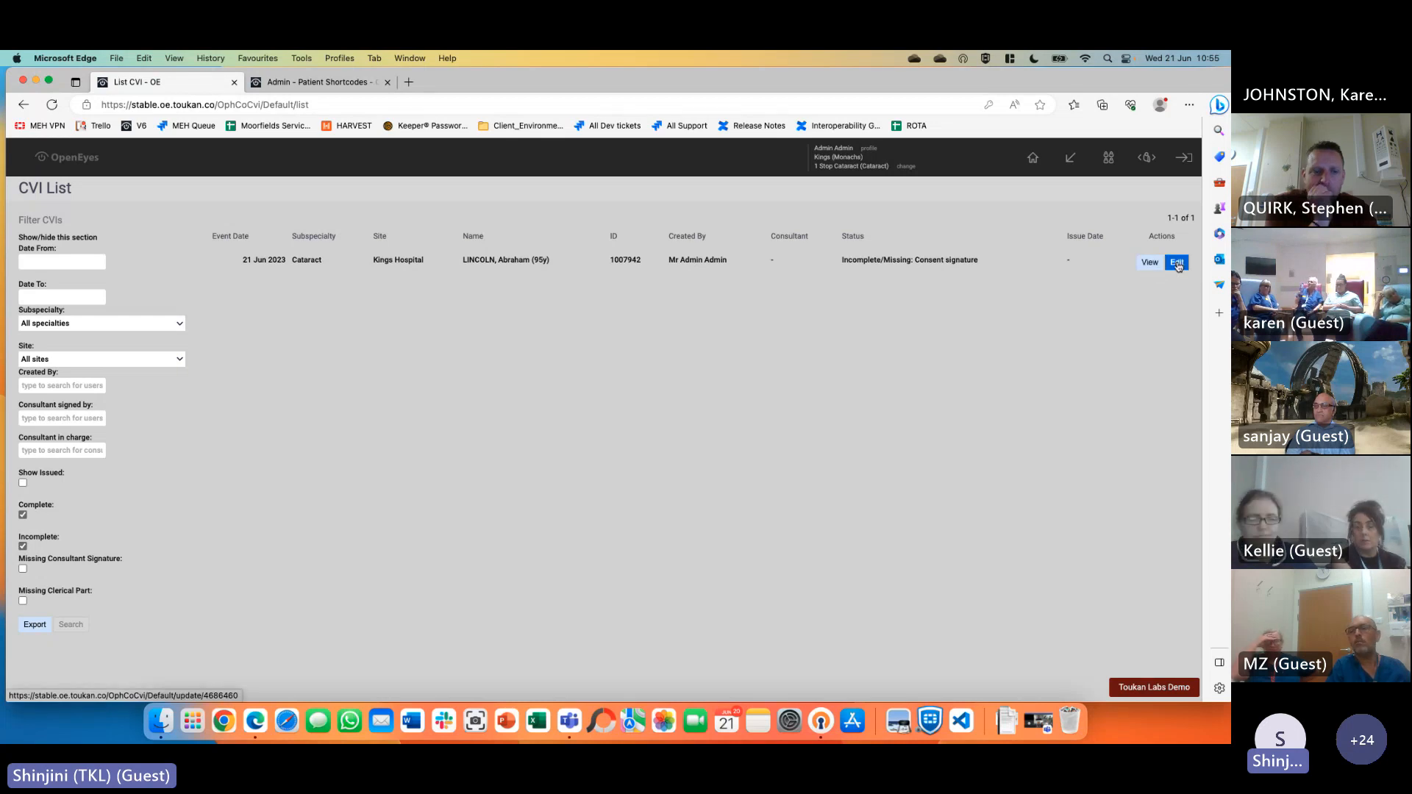
# Edit the patient's CVI and start the e-Sign for the certificate
pyautogui.click(1177, 262)
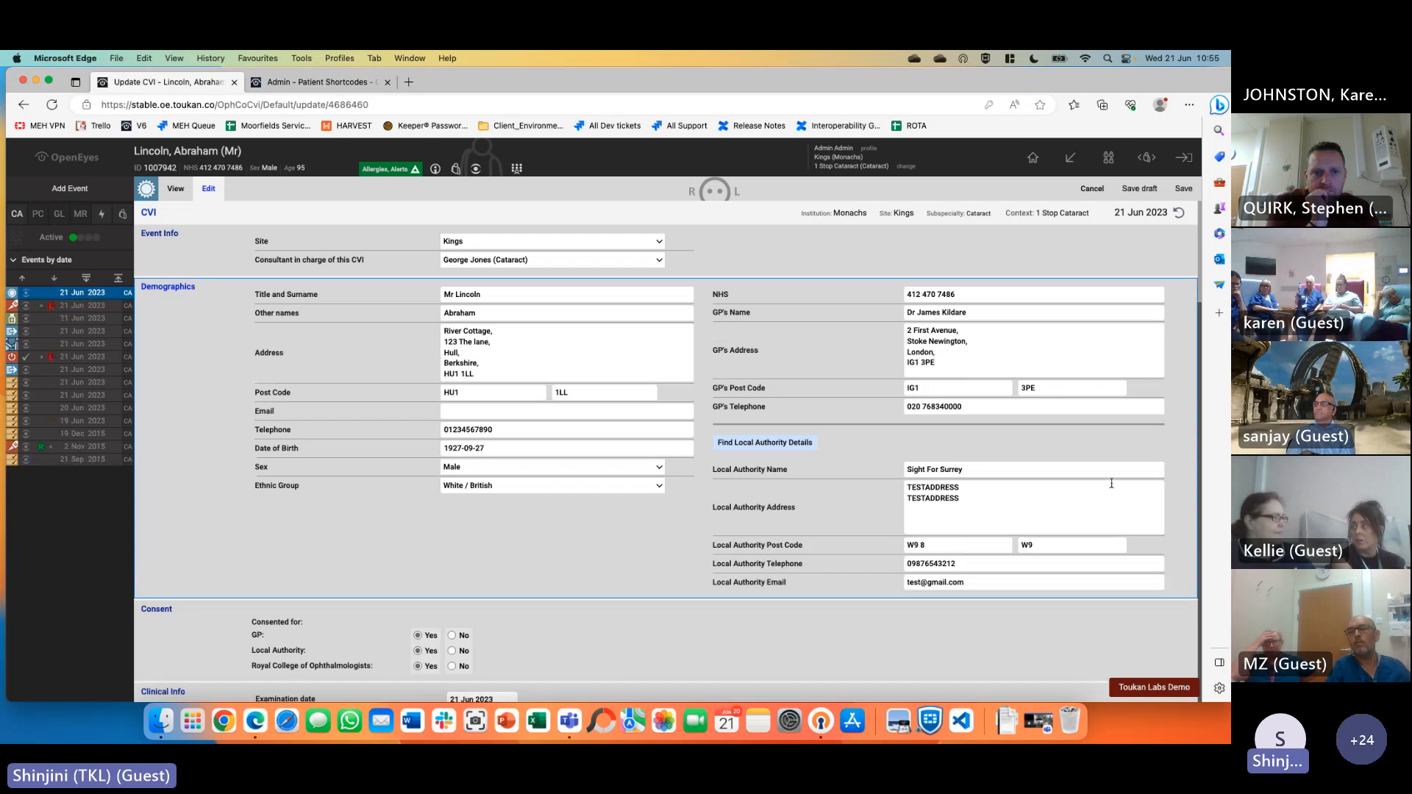
pyautogui.scroll(-20, 1111, 484)
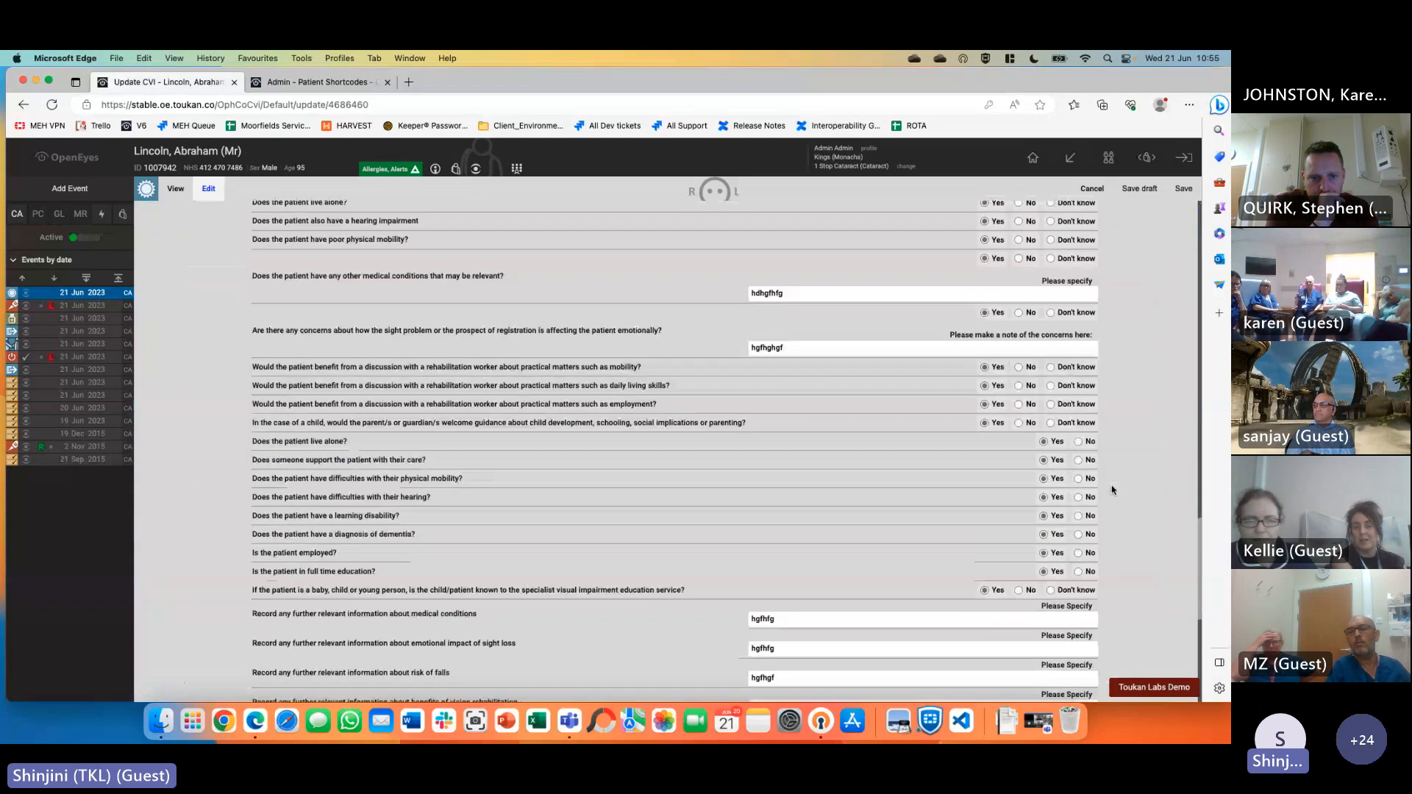
pyautogui.scroll(-5, 1113, 490)
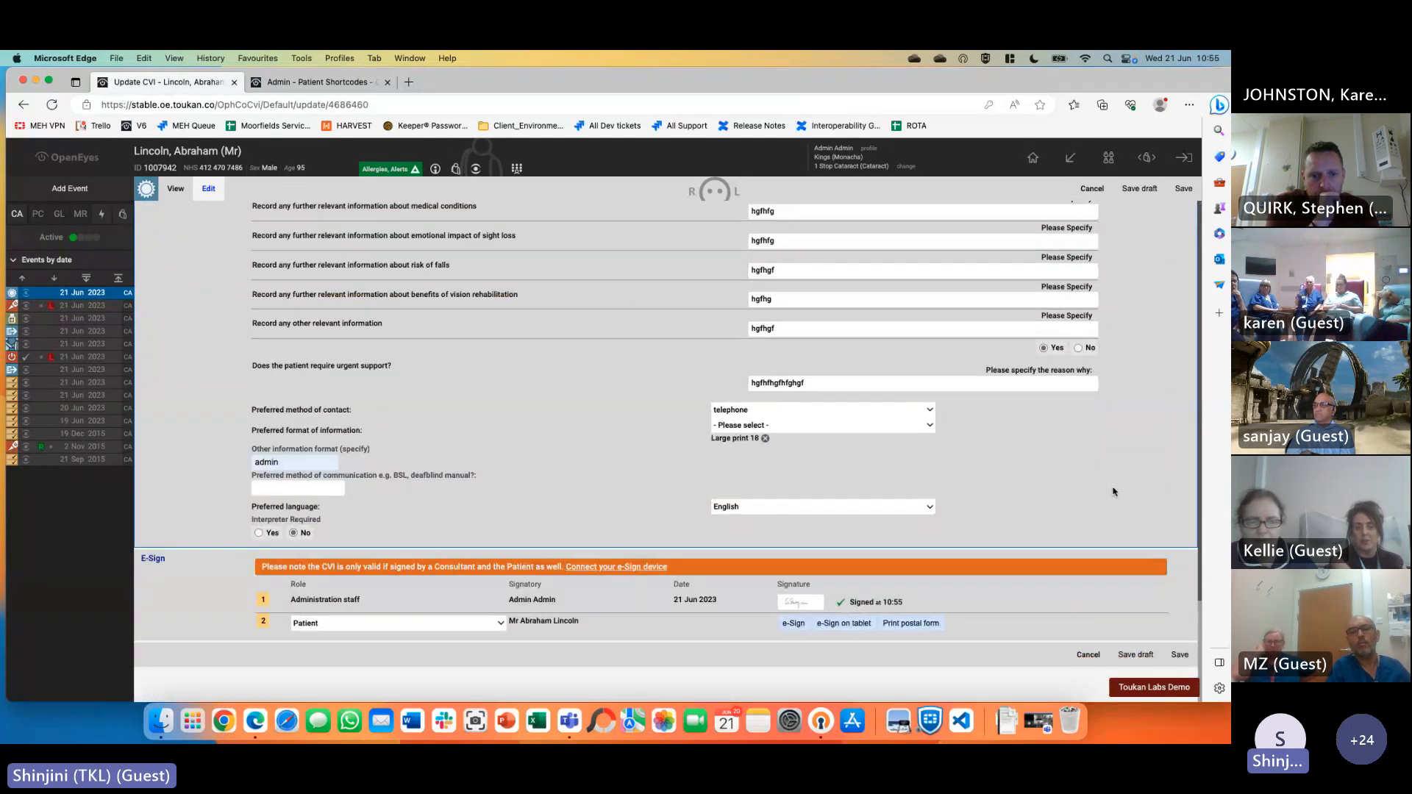
pyautogui.click(792, 627)
# Draw the patient's handwritten signature on the signature pad
pyautogui.scroll(-10, 616, 471)
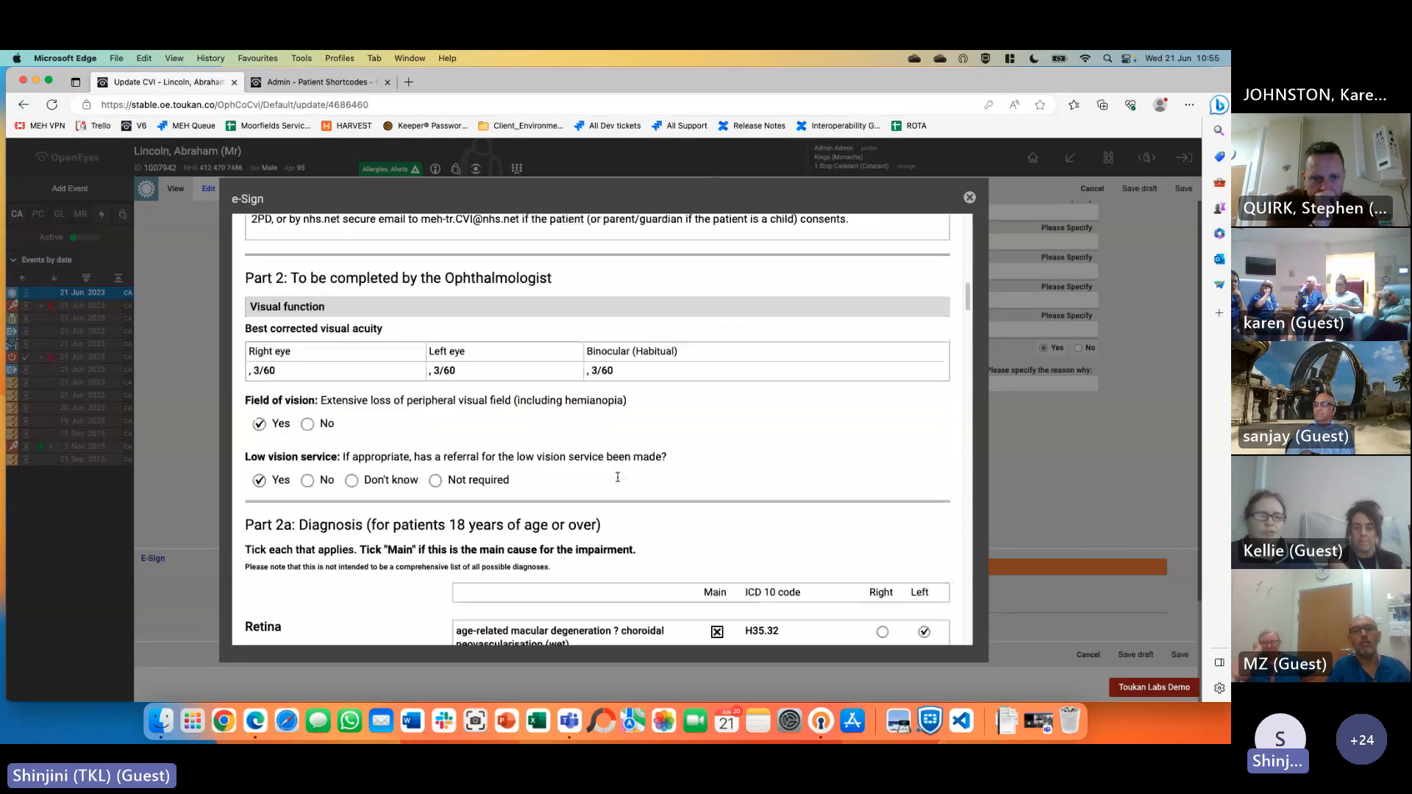
pyautogui.scroll(-15, 618, 477)
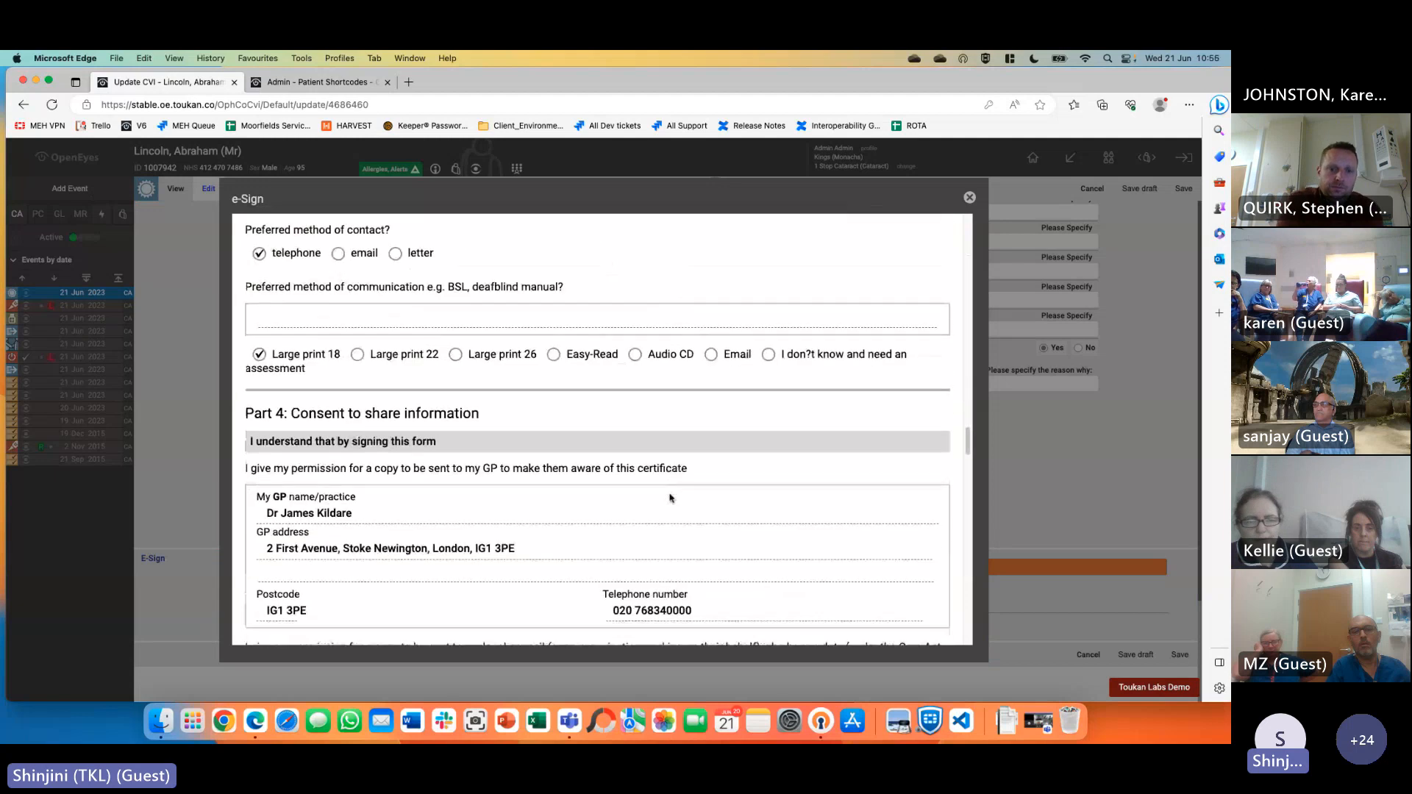
pyautogui.scroll(-20, 671, 498)
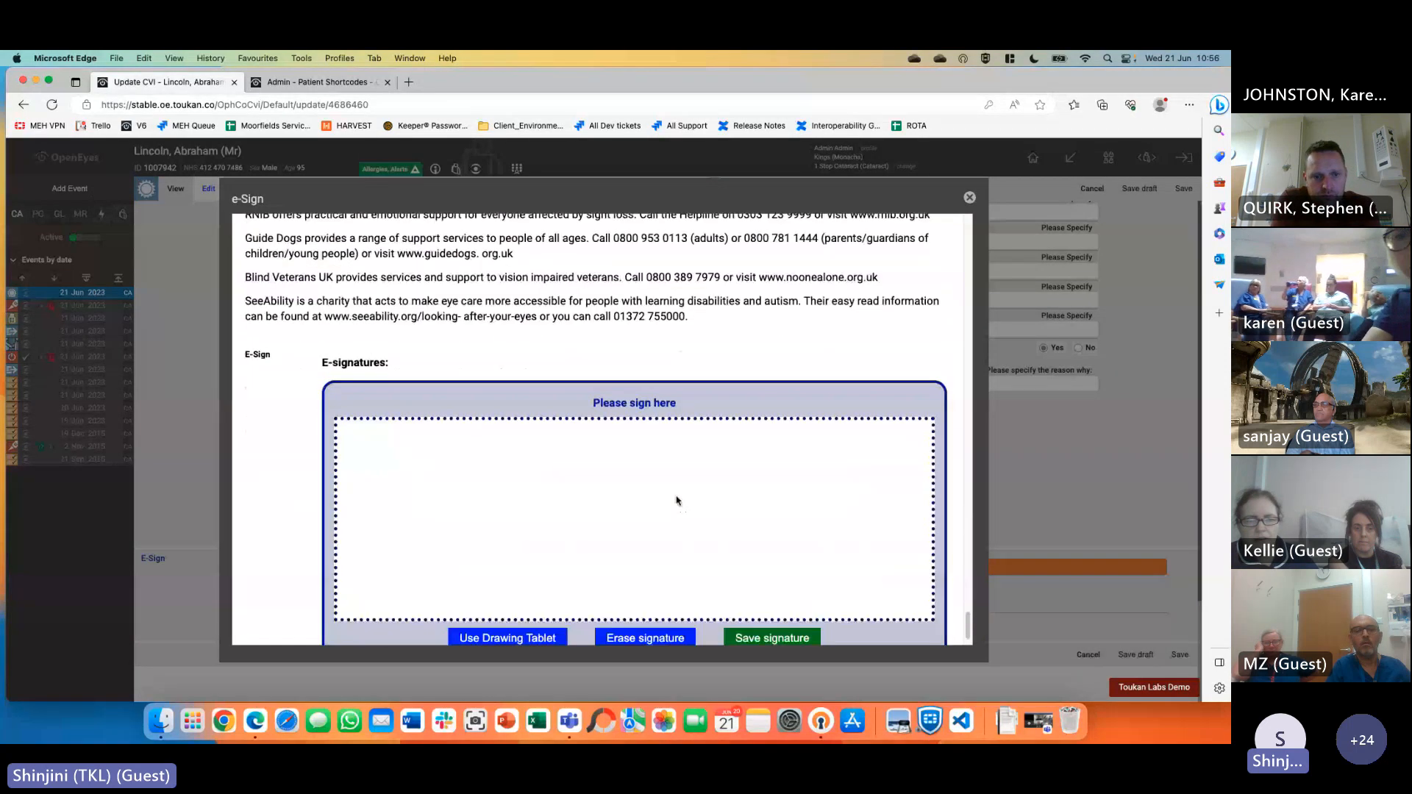
pyautogui.scroll(-1, 676, 503)
pyautogui.moveTo(438, 473)
pyautogui.mouseDown()
pyautogui.moveTo(487, 460)
pyautogui.moveTo(456, 488)
pyautogui.mouseUp()
pyautogui.click(547, 492)
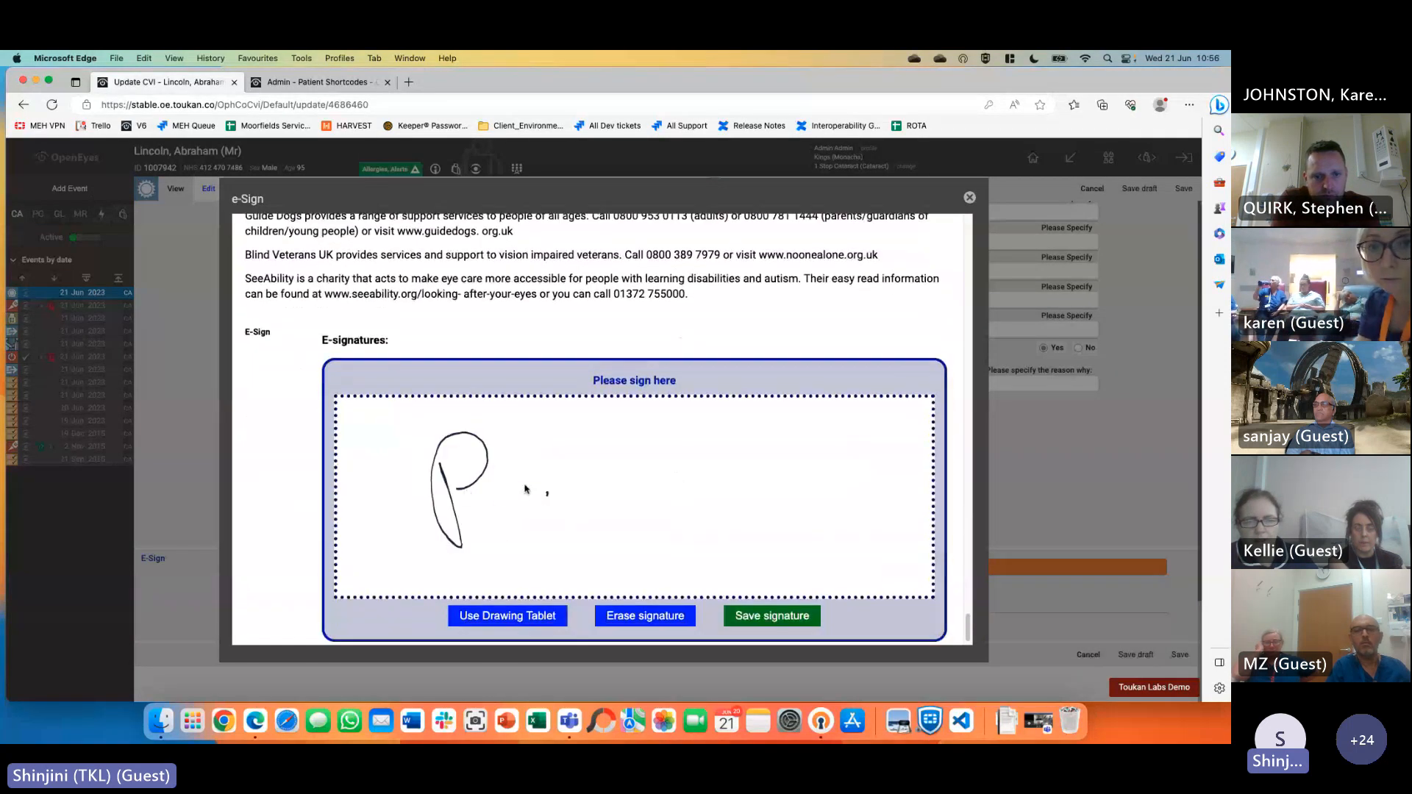
pyautogui.moveTo(571, 542); pyautogui.dragTo(637, 508)
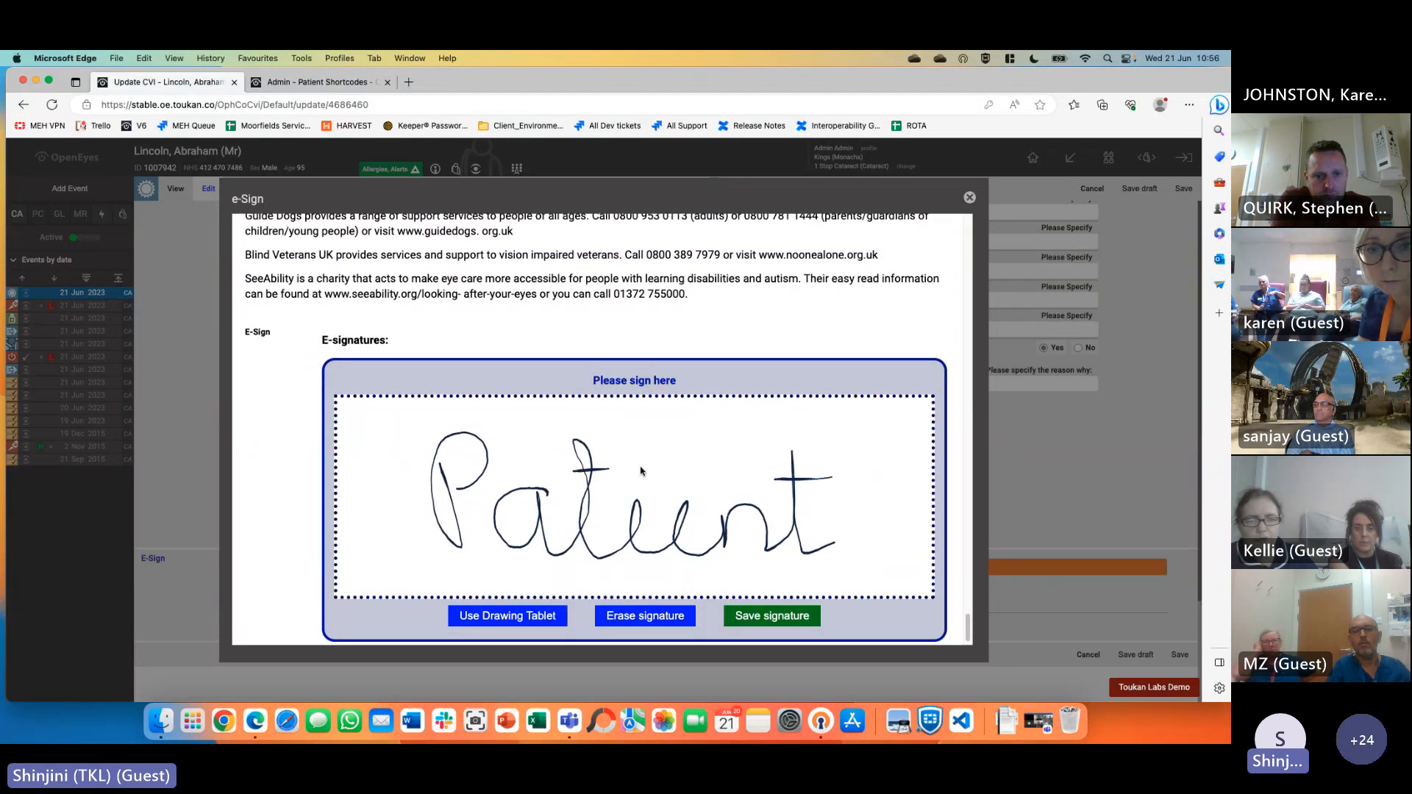
pyautogui.moveTo(657, 487); pyautogui.dragTo(649, 478)
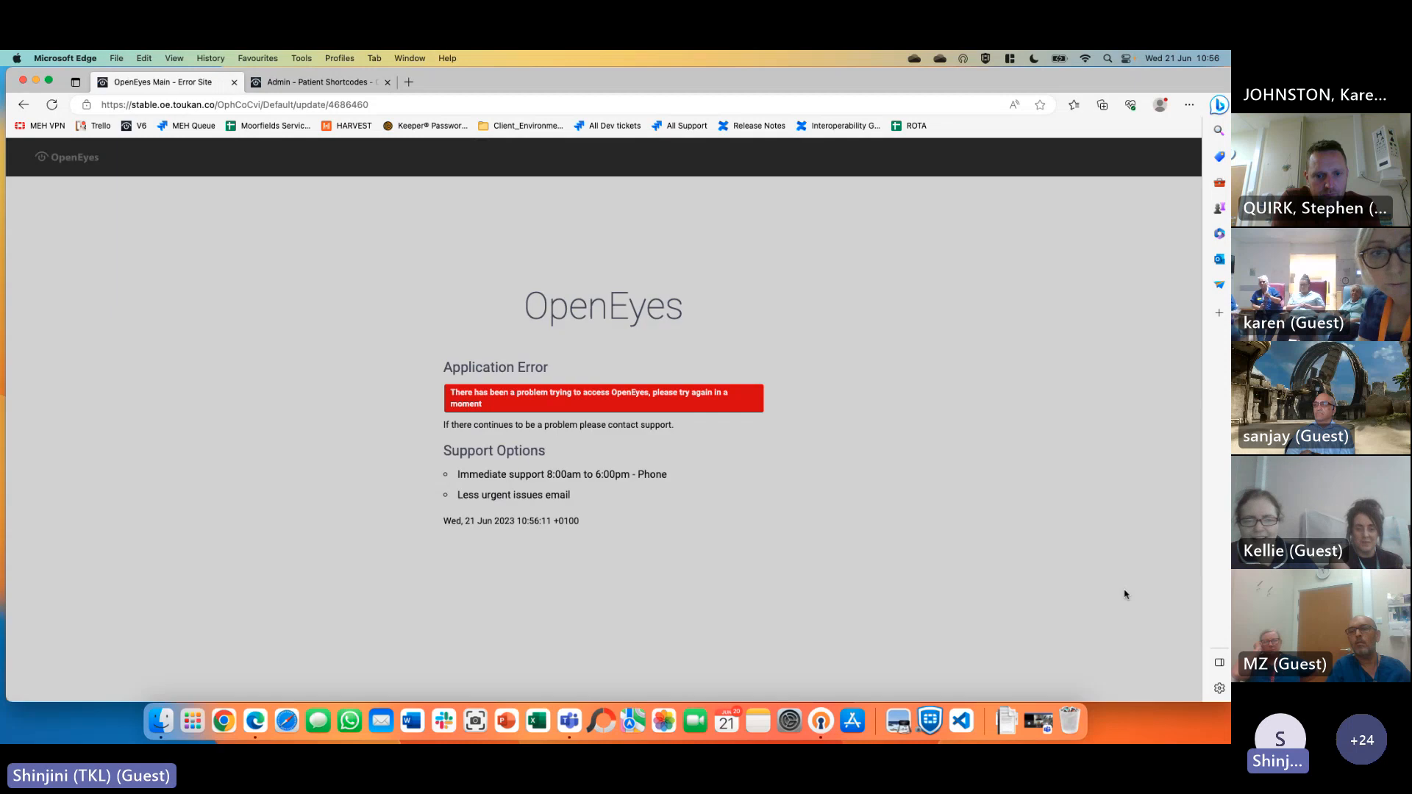
# Leave the error page and get back to the patient's overview
pyautogui.click(24, 105)
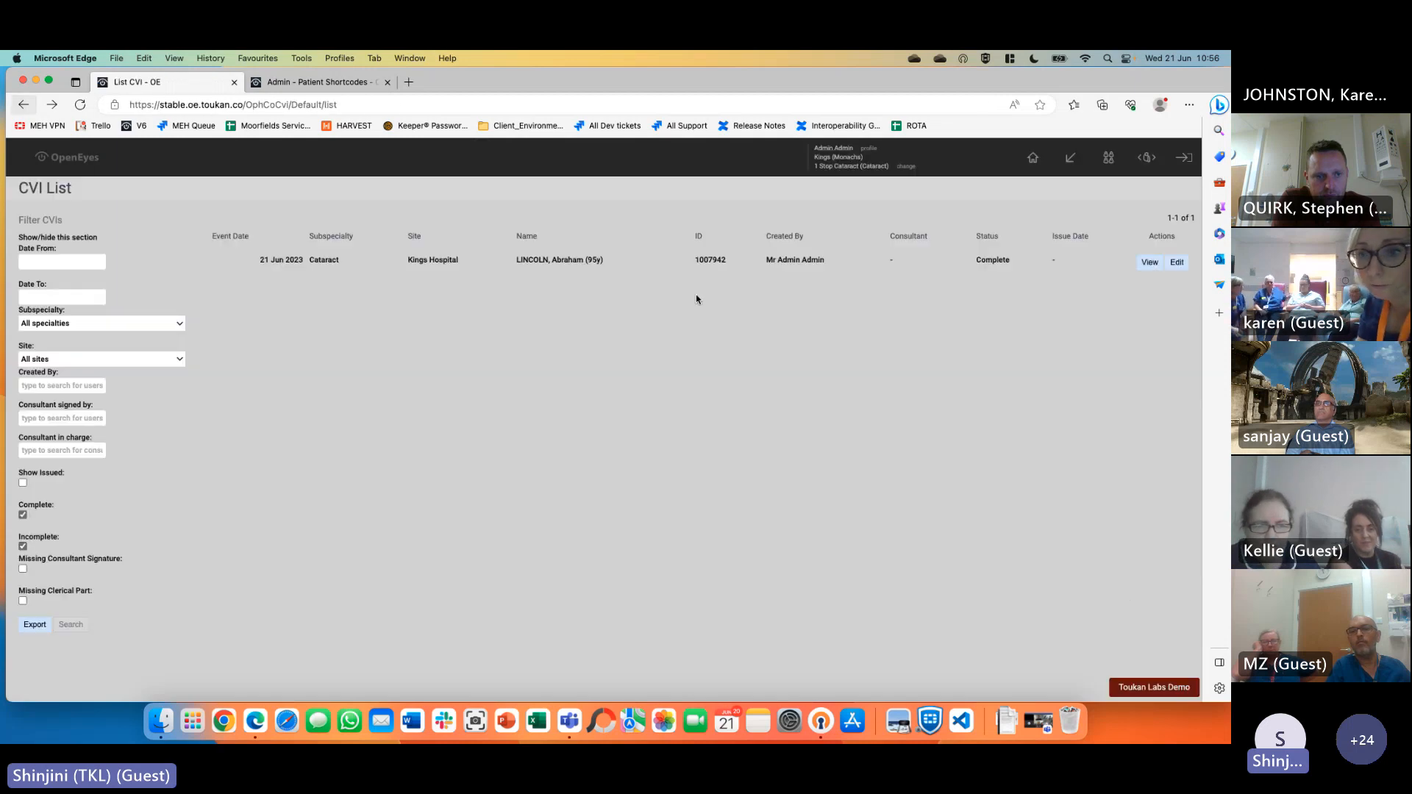
pyautogui.click(1177, 262)
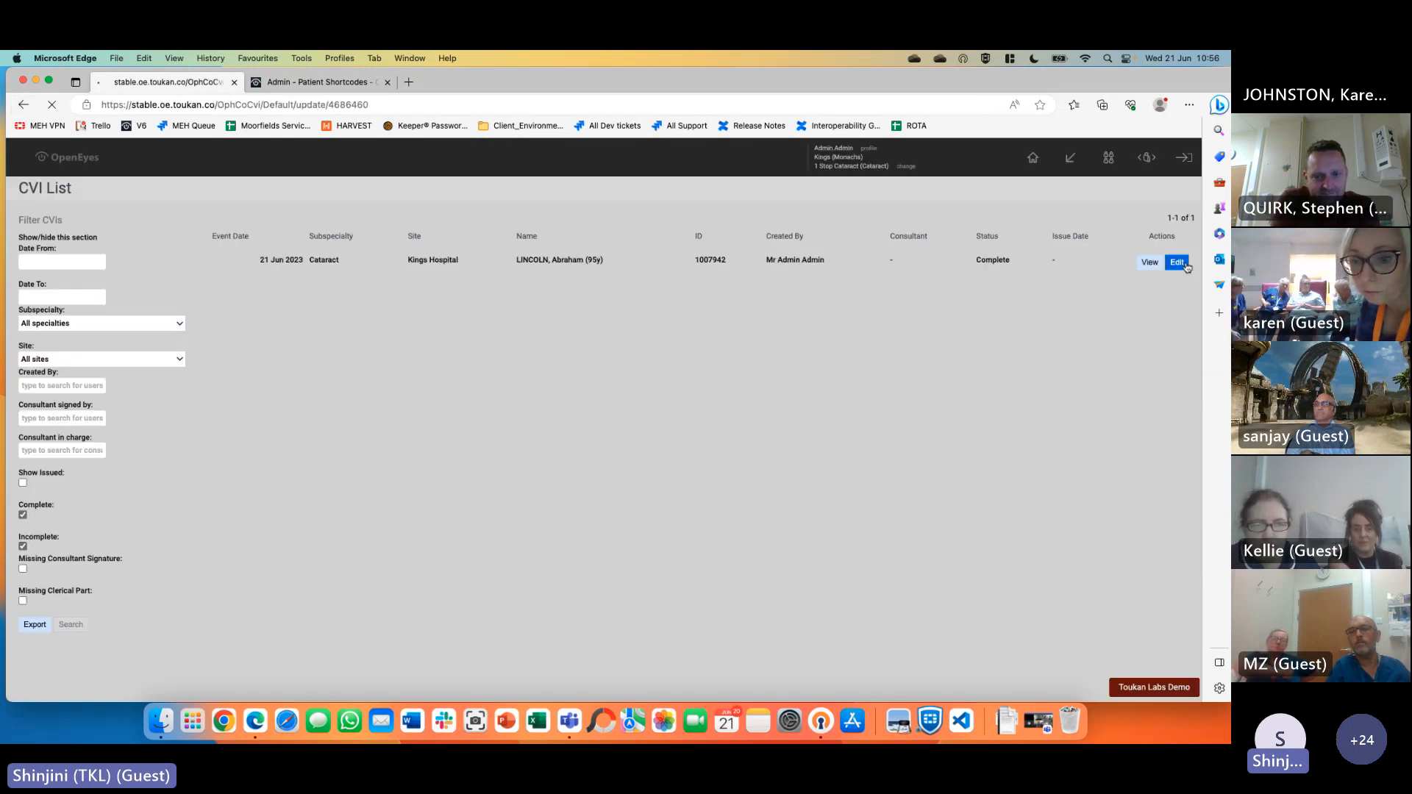
pyautogui.click(24, 104)
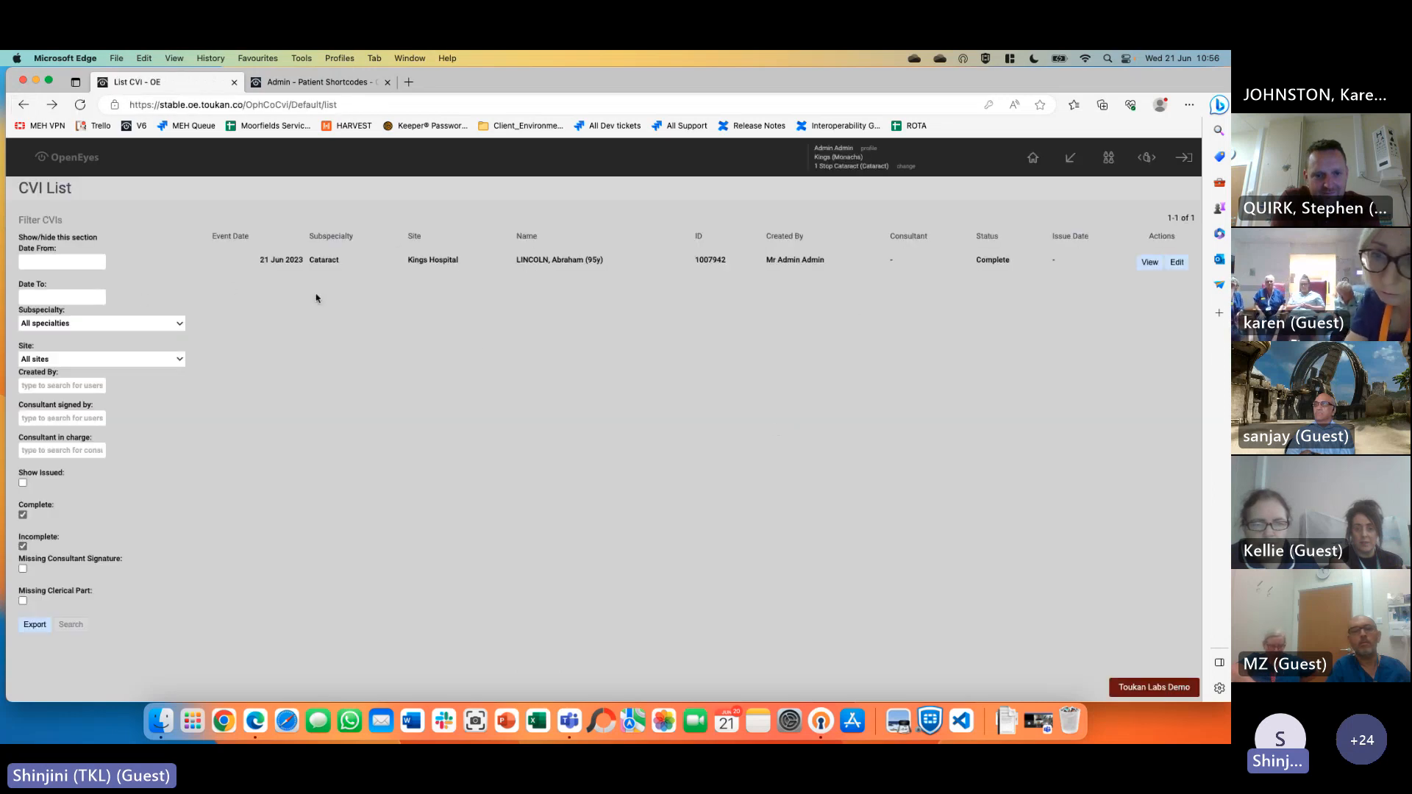
pyautogui.click(543, 262)
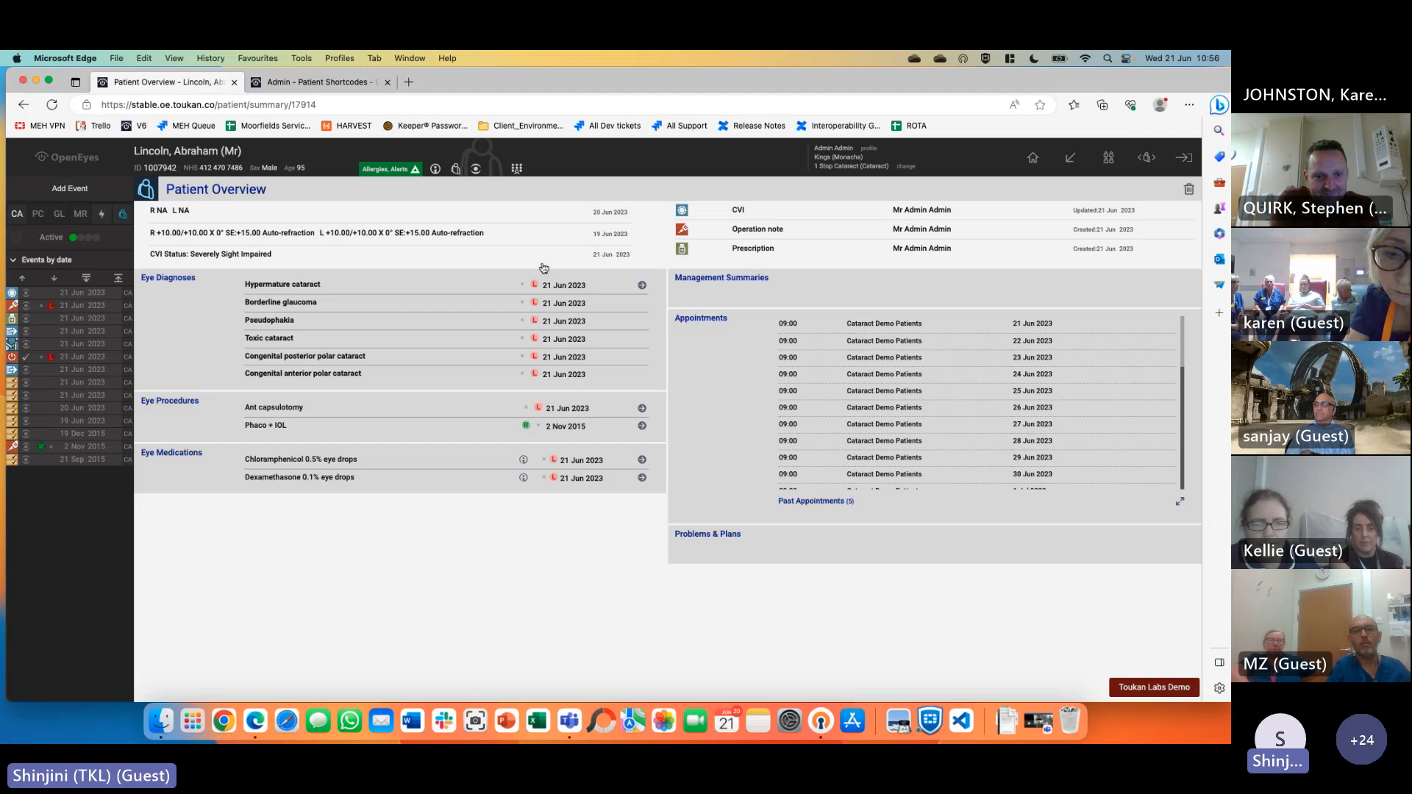
pyautogui.click(27, 294)
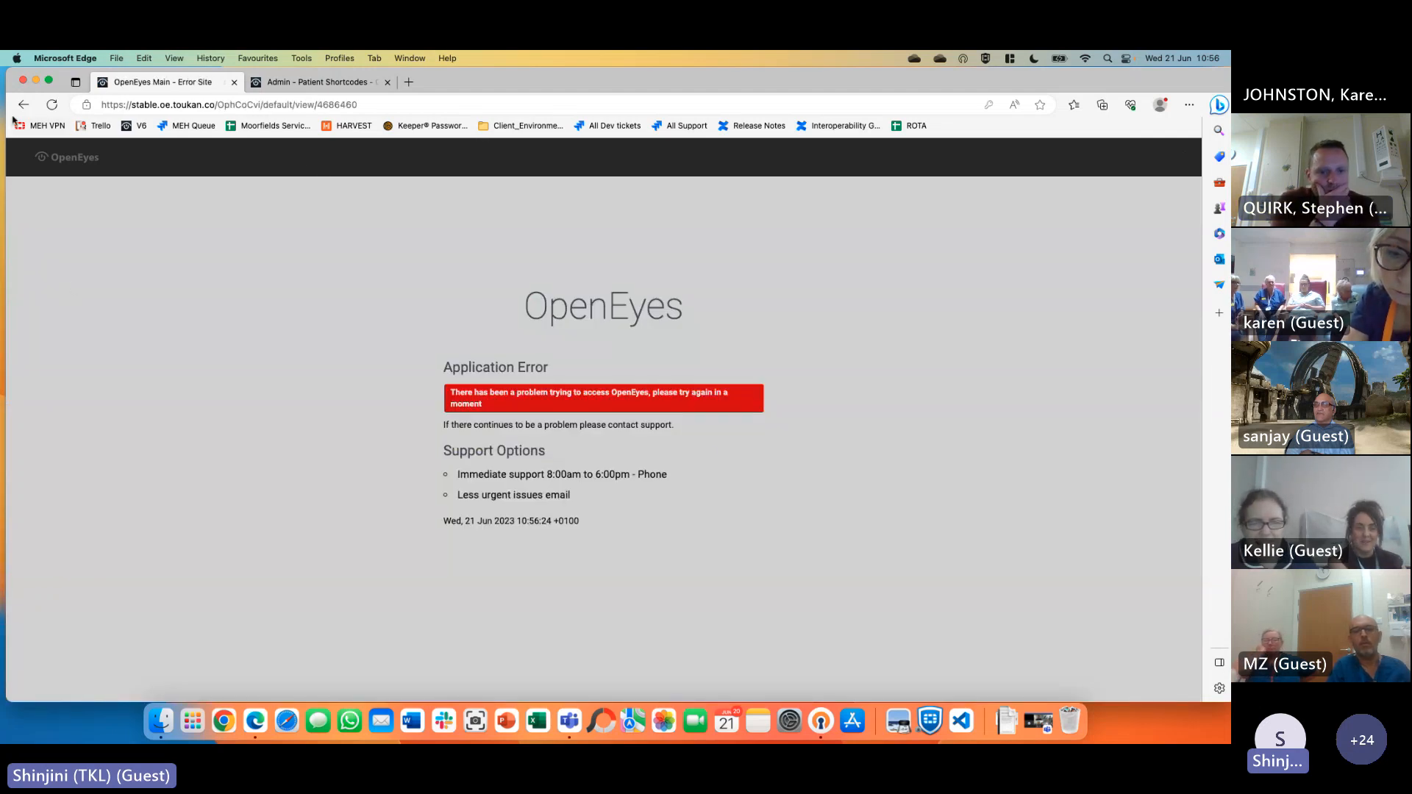
pyautogui.click(24, 105)
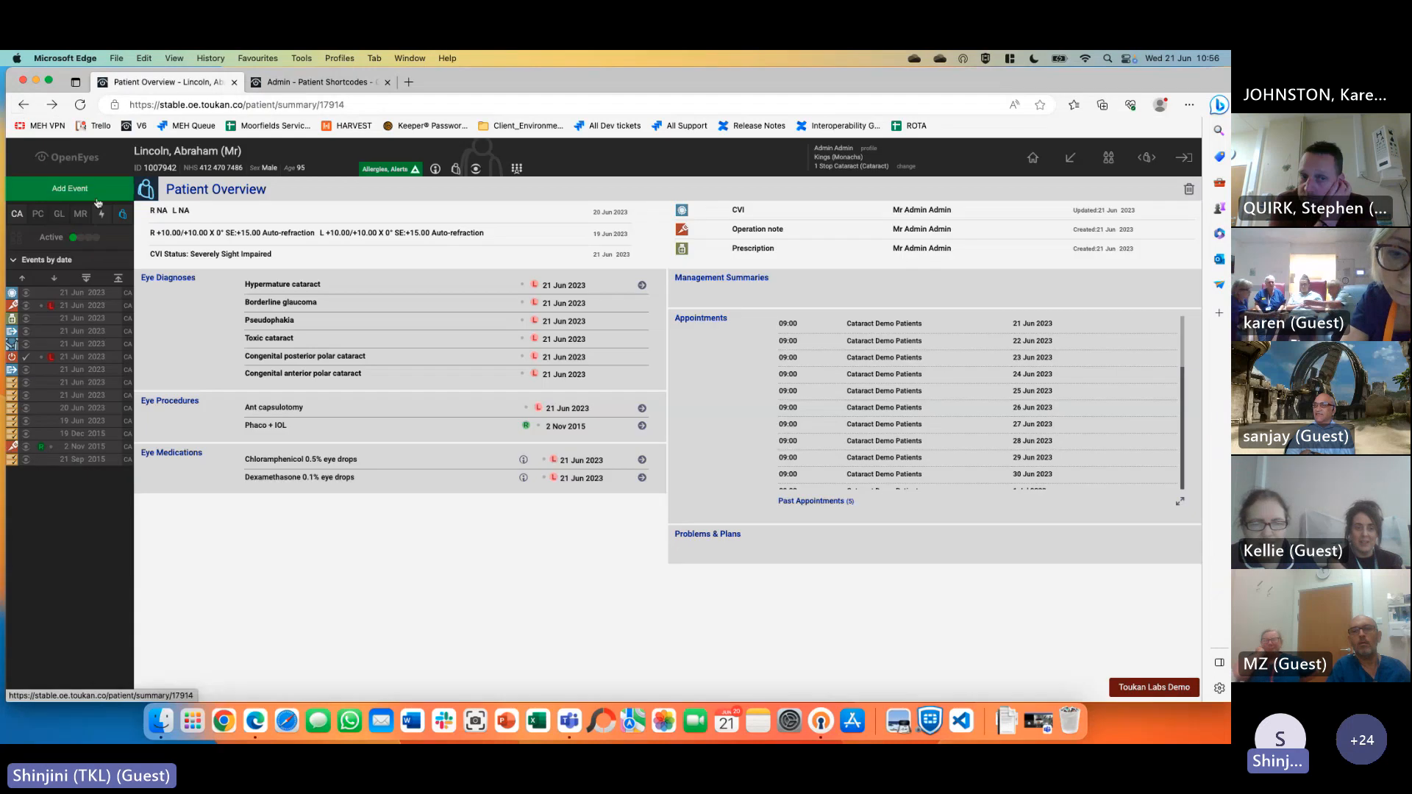
# Try adding a new CVI event for the patient, then return to the Create CVI page
pyautogui.click(94, 193)
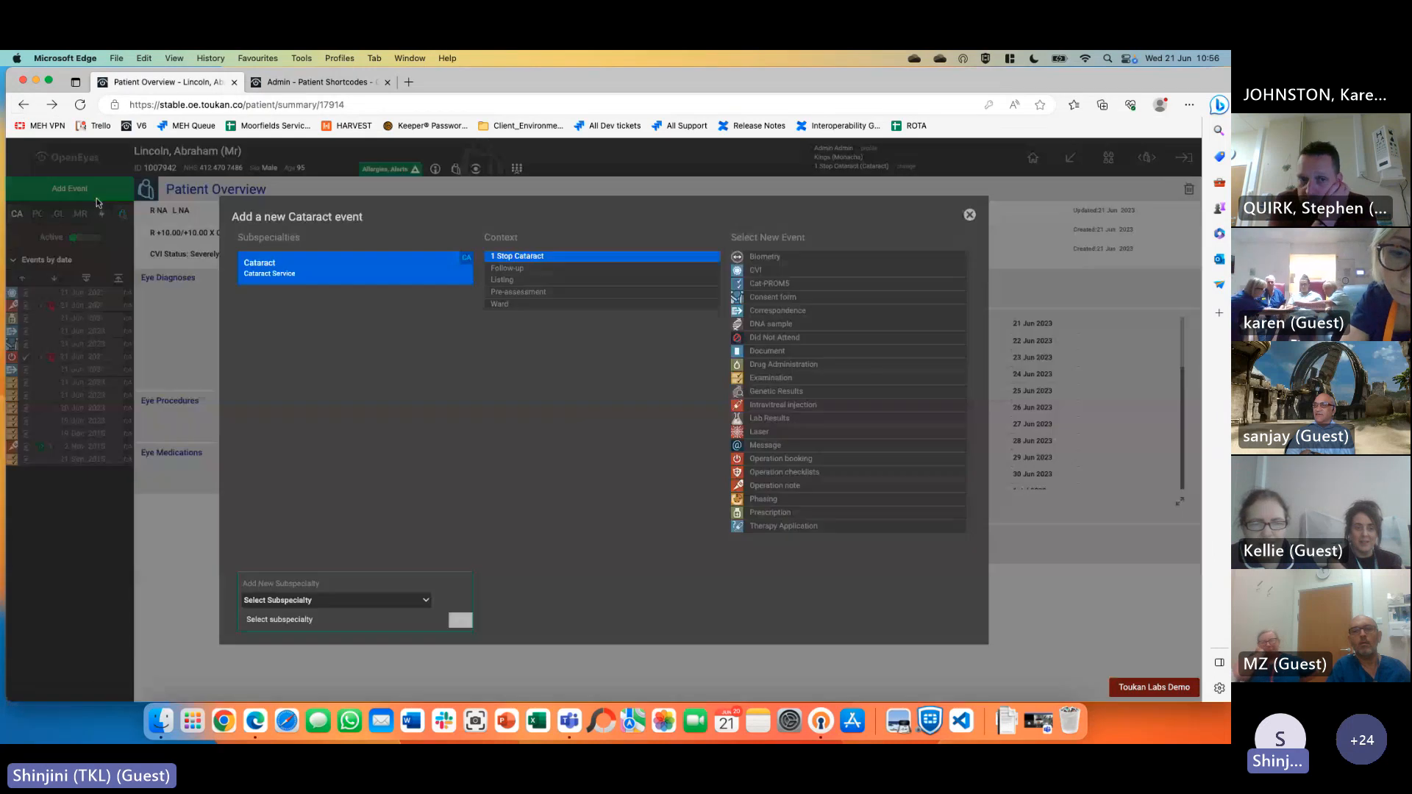
pyautogui.click(758, 270)
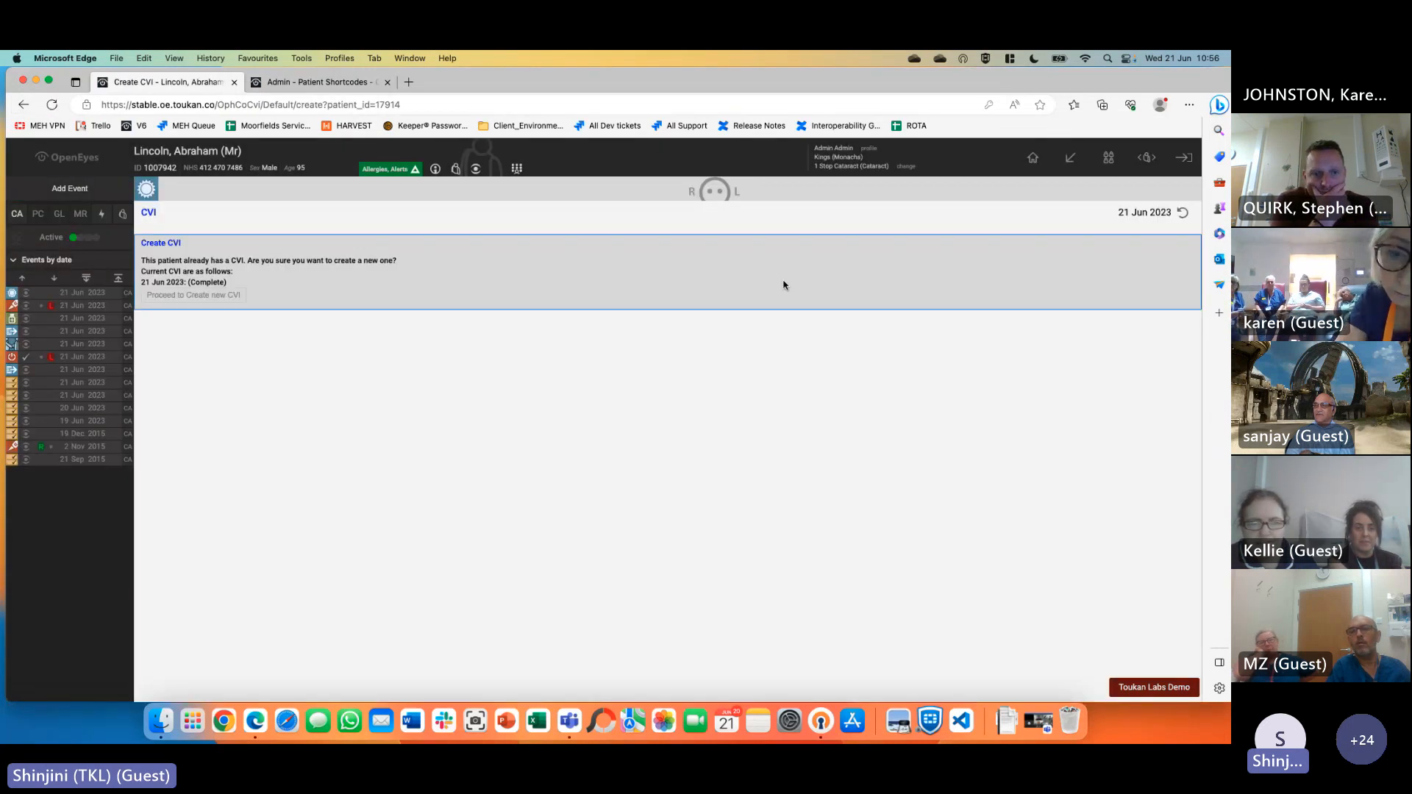
pyautogui.click(186, 296)
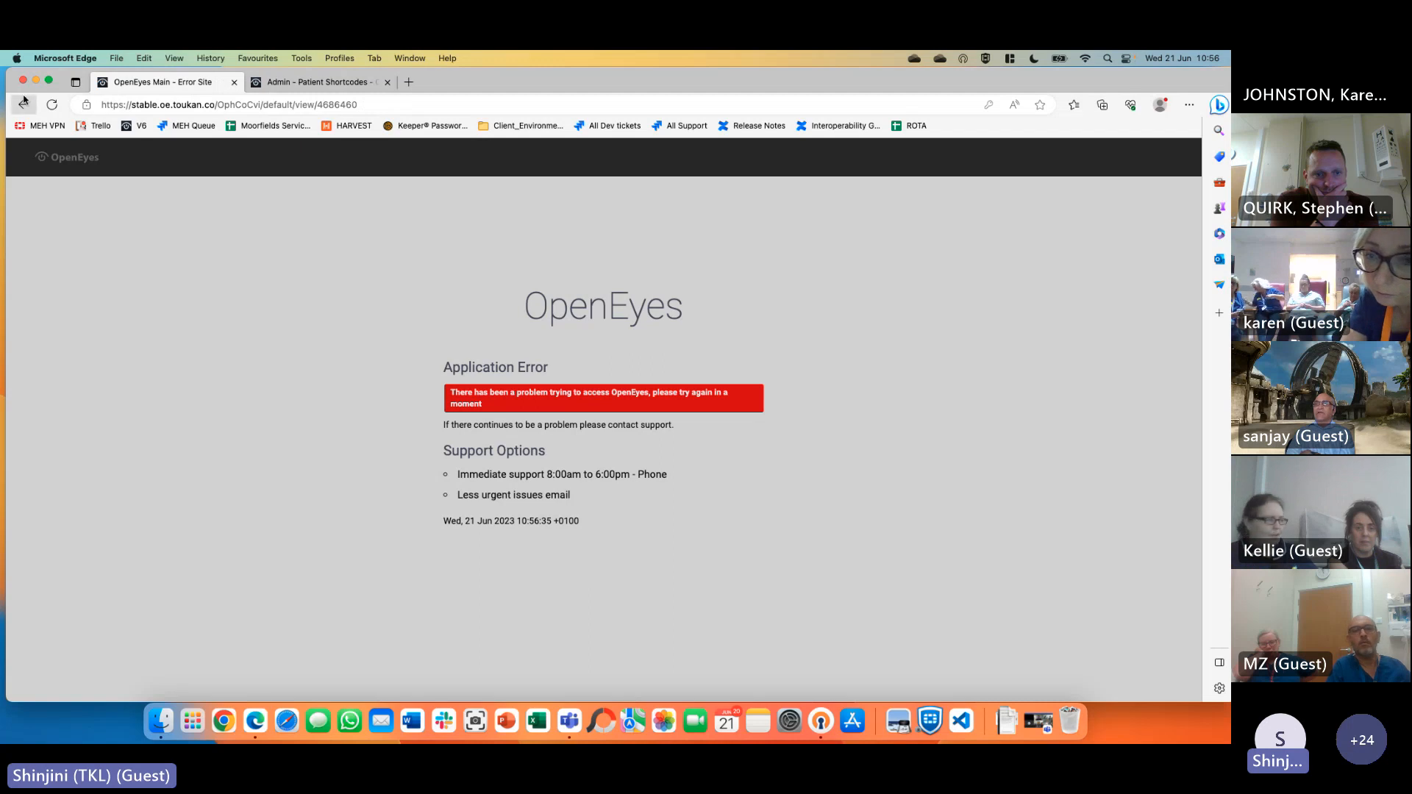
pyautogui.click(24, 101)
# Switch to another patient from the open-patients list, discarding the unsaved page
pyautogui.moveTo(1076, 164)
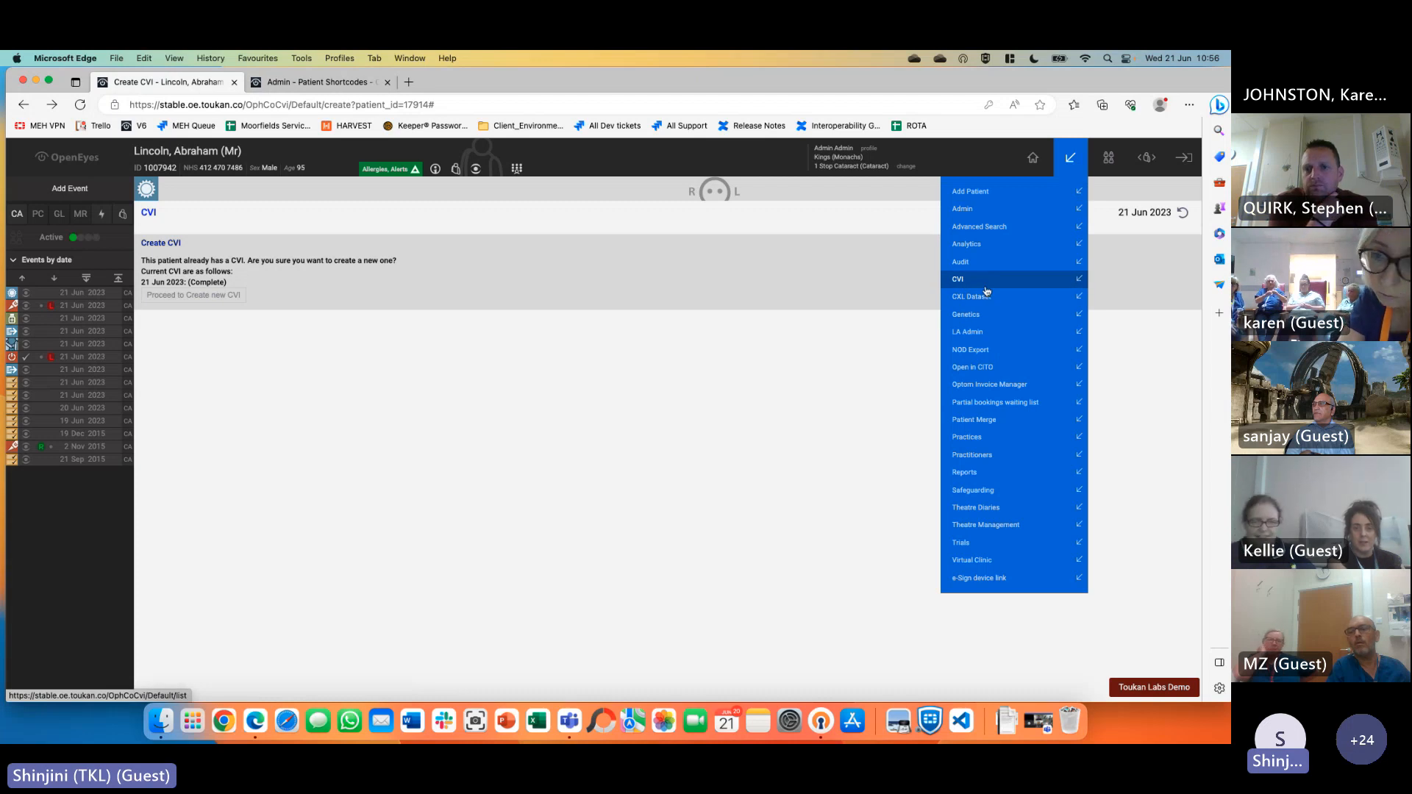
pyautogui.moveTo(1141, 164)
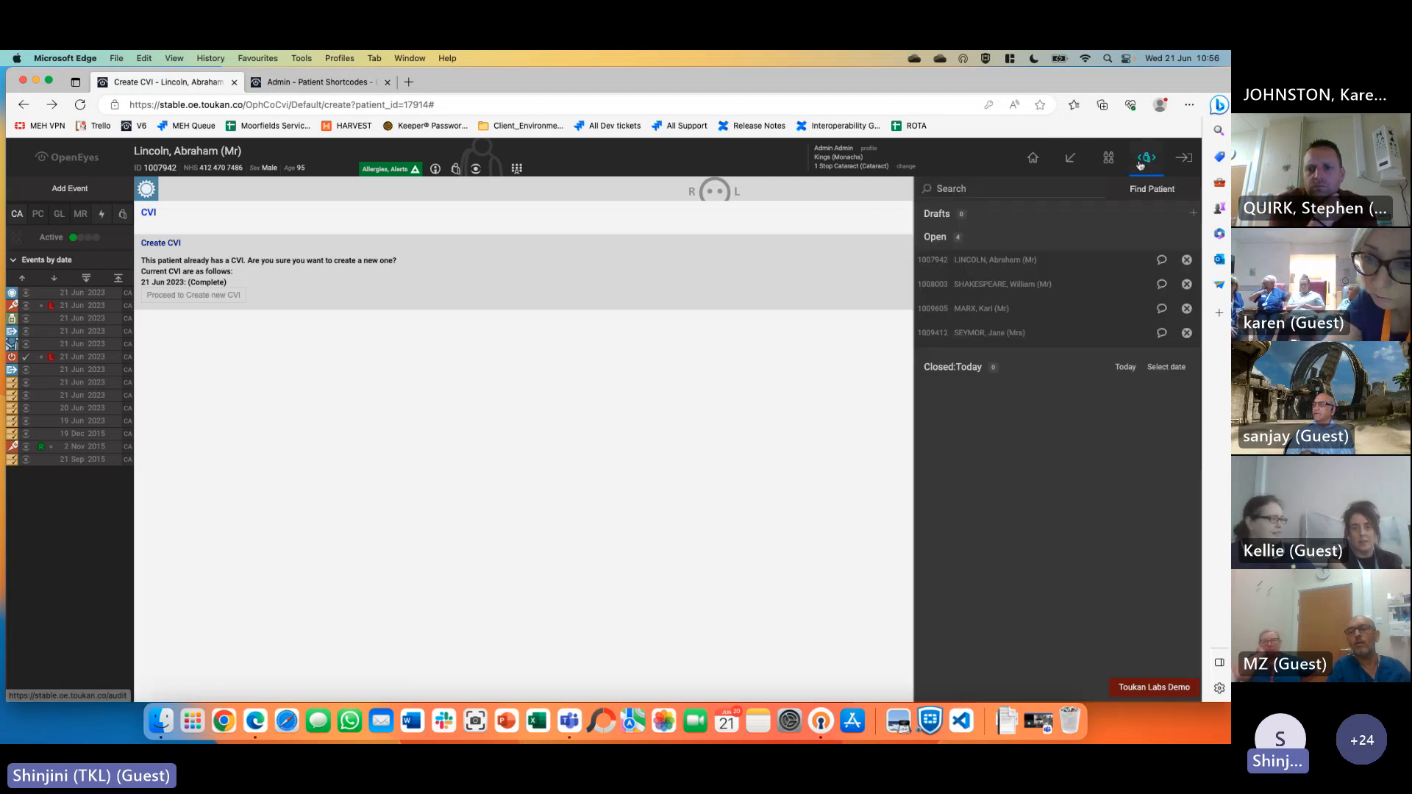
pyautogui.click(1093, 285)
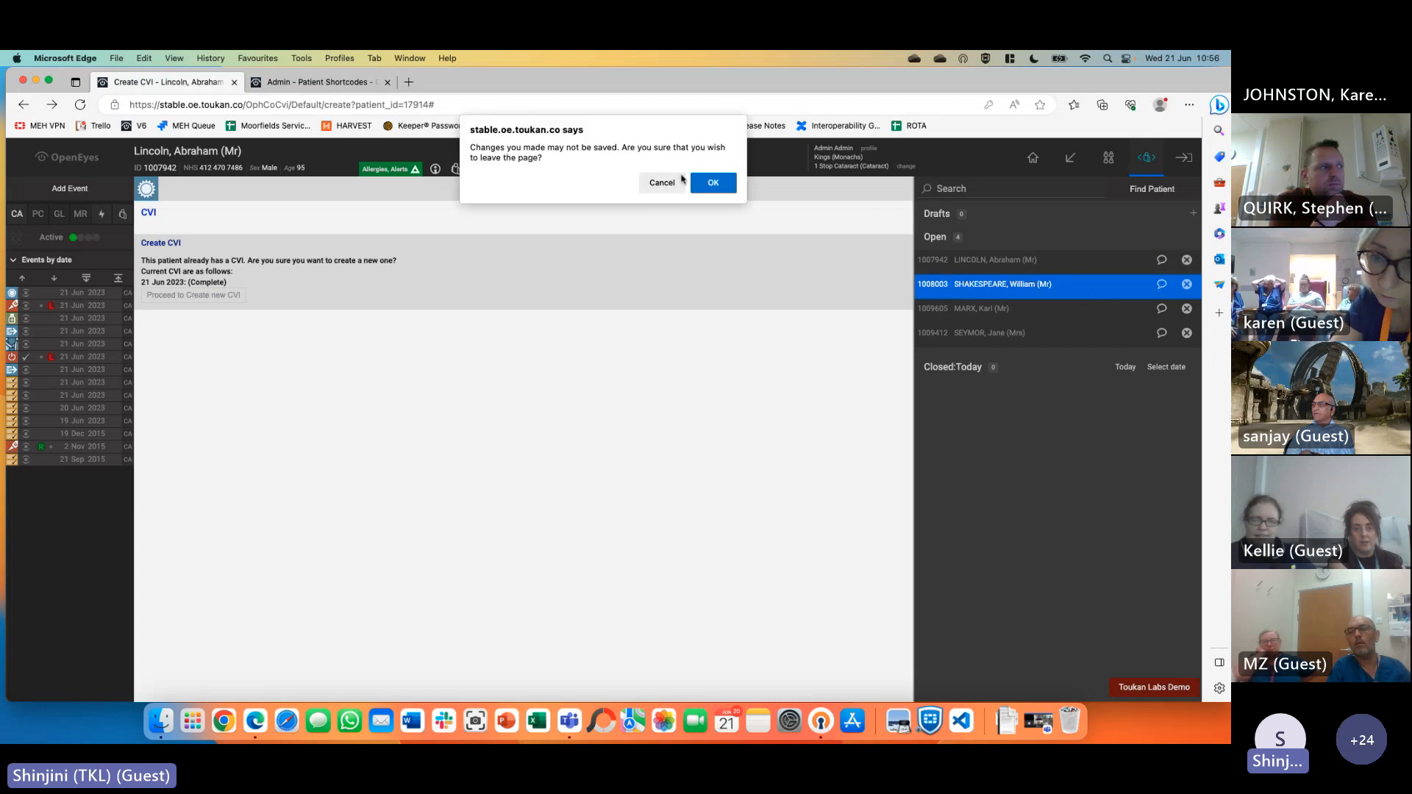
pyautogui.click(711, 183)
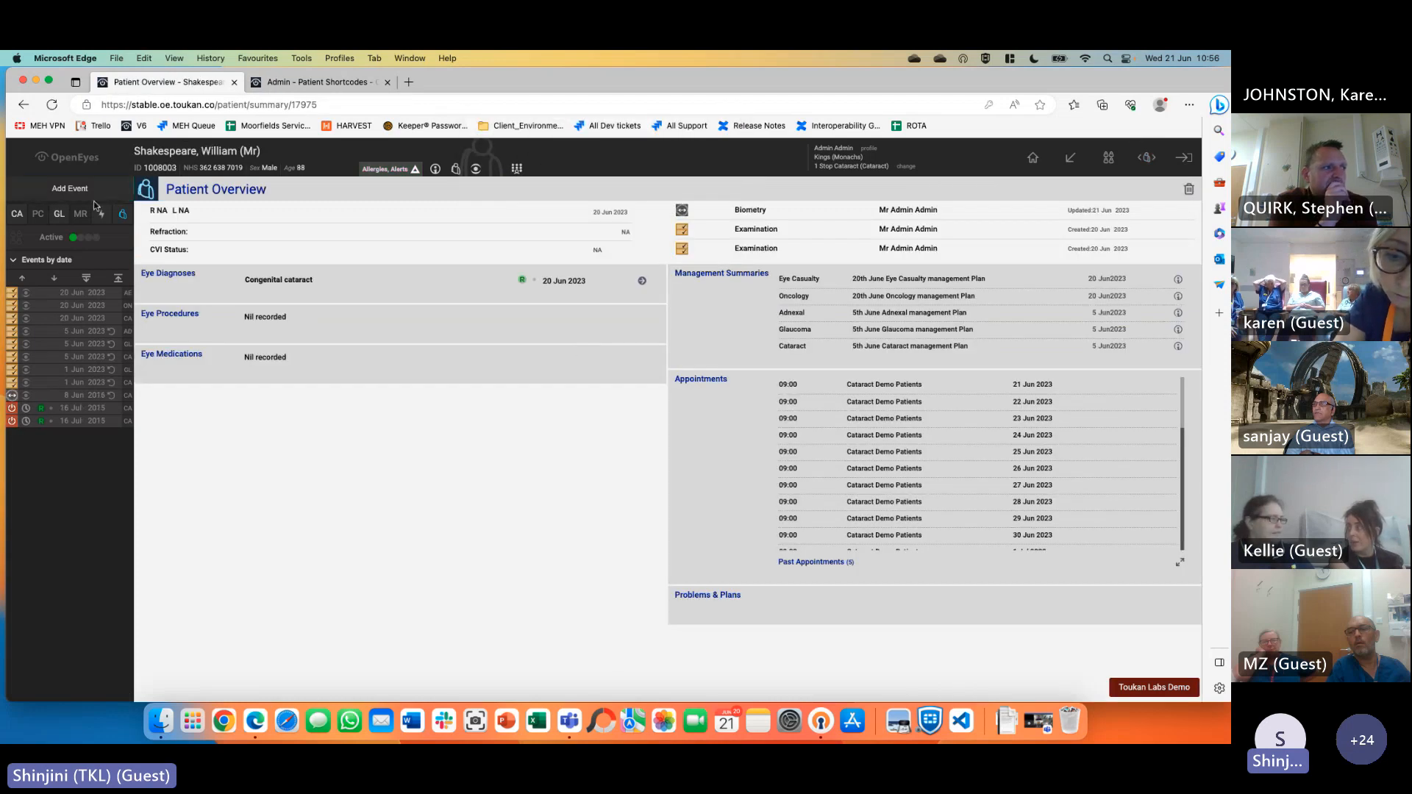
# Create a CVI event with the cataract consultant in charge and Sight For Surrey as local authority
pyautogui.click(94, 191)
pyautogui.click(754, 272)
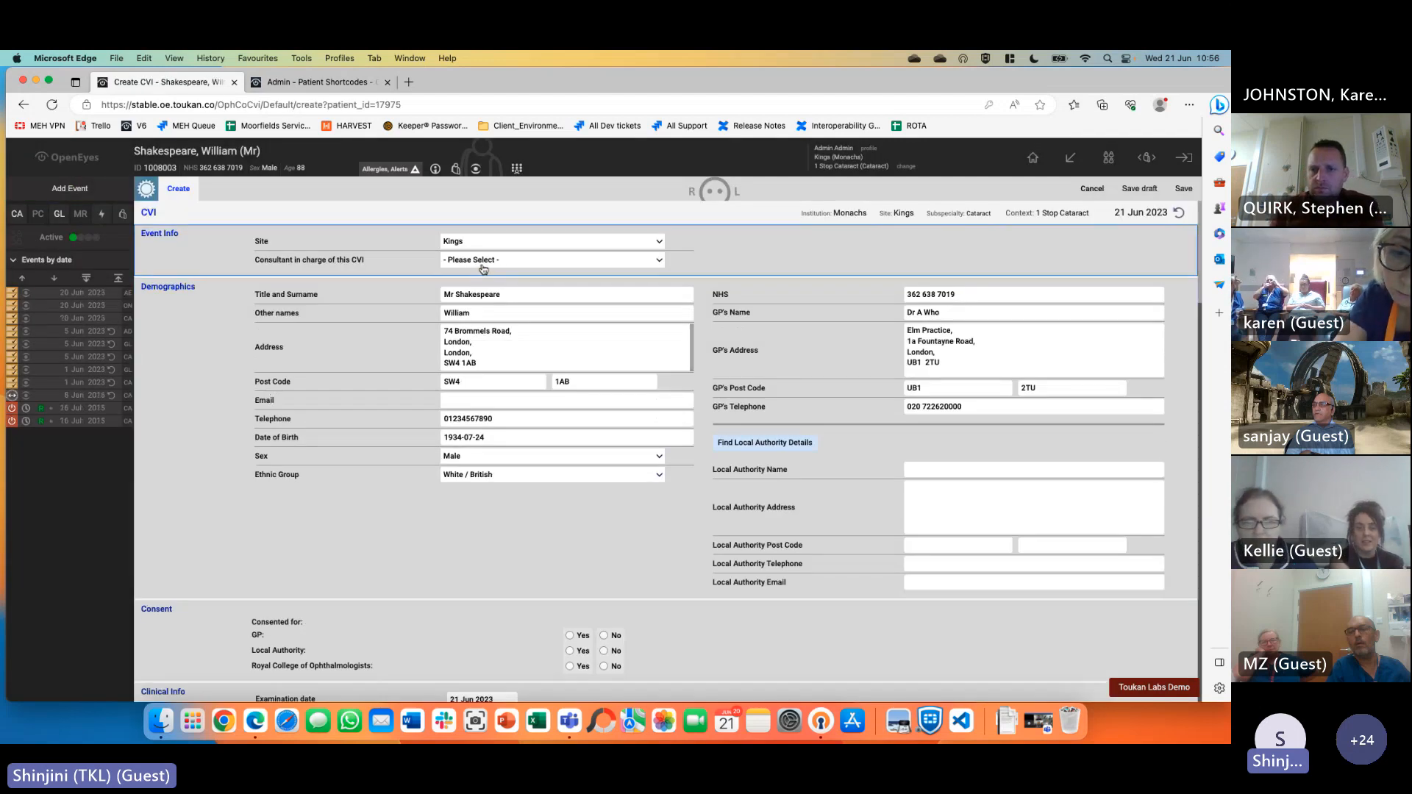
pyautogui.click(484, 270)
pyautogui.click(487, 286)
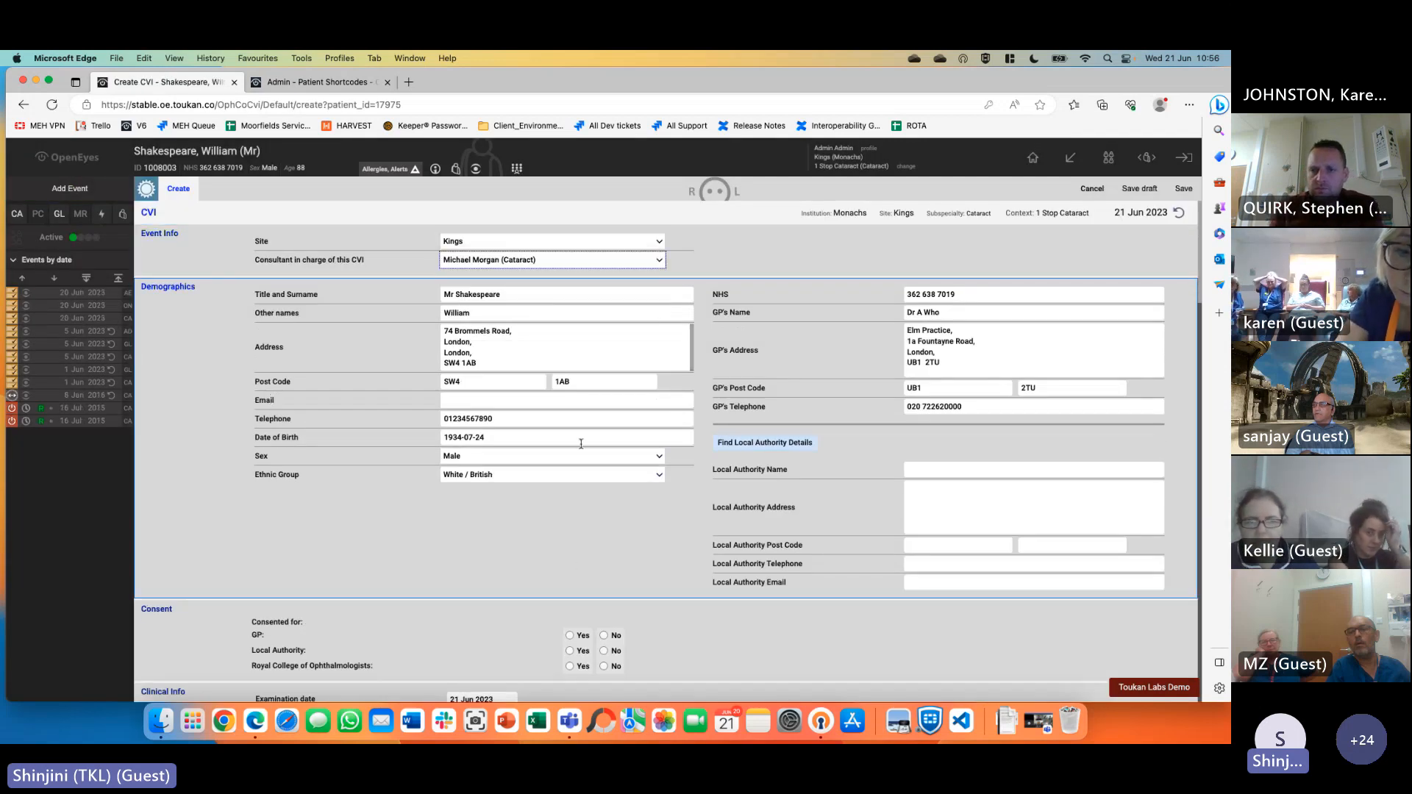
pyautogui.click(962, 471)
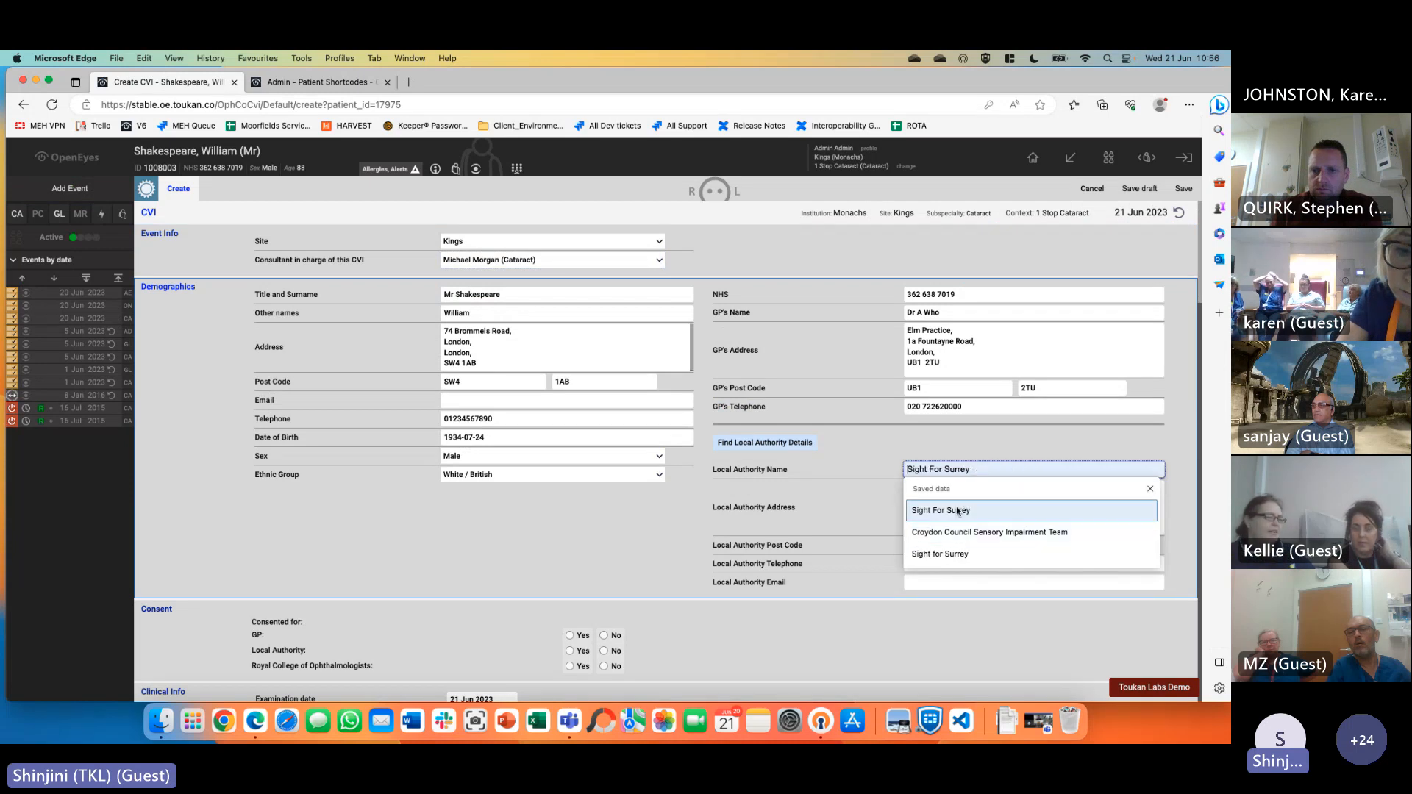
pyautogui.click(958, 510)
pyautogui.click(954, 507)
pyautogui.click(956, 570)
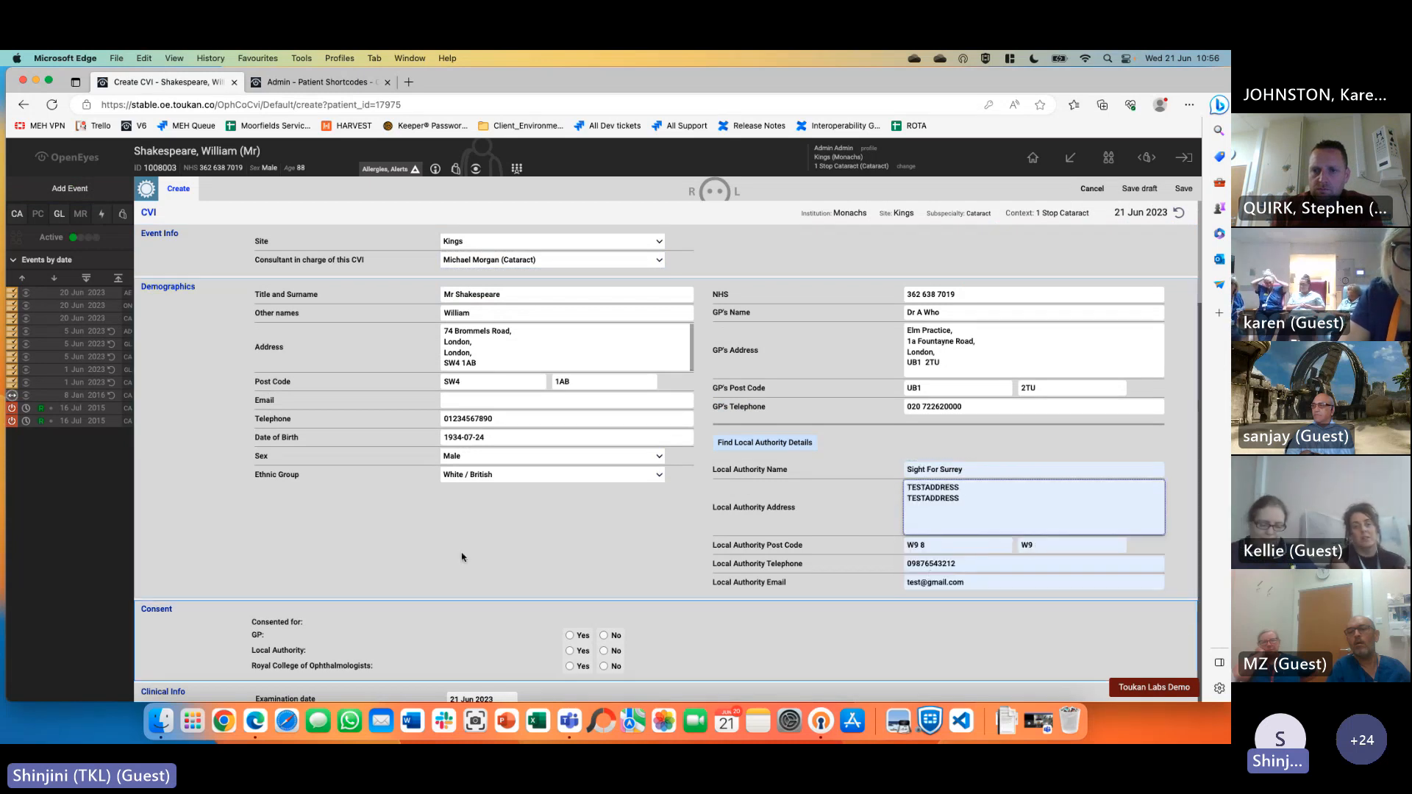
# Record GP and Local Authority consent, severely sight impaired, booklet explained, sight loss advisor seen
pyautogui.scroll(-2, 515, 552)
pyautogui.click(570, 555)
pyautogui.click(570, 571)
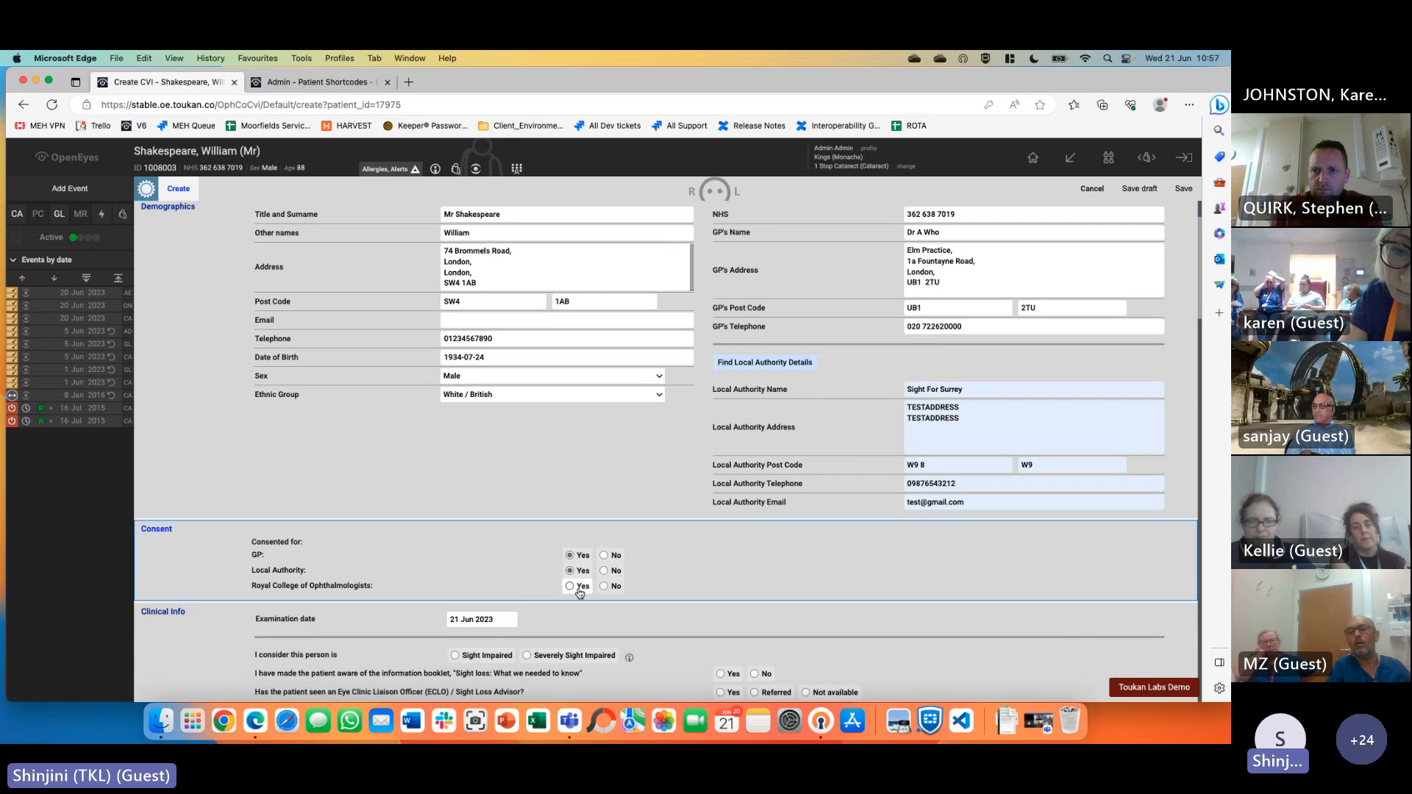
pyautogui.scroll(-8, 735, 520)
pyautogui.click(581, 339)
pyautogui.click(721, 357)
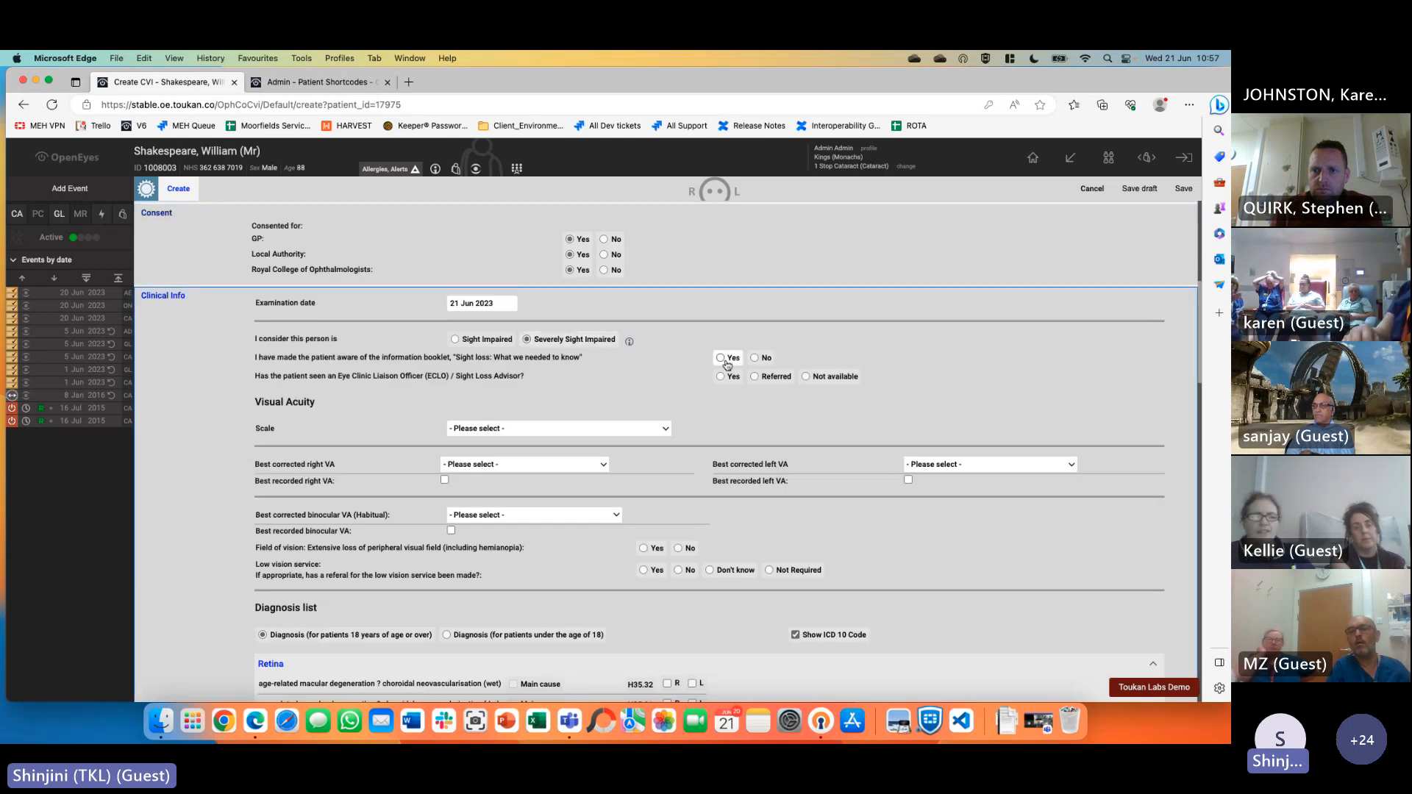
pyautogui.click(721, 376)
# Set Snellen VA 6/60 for right, left and binocular, with field loss and low vision referral Yes
pyautogui.click(593, 428)
pyautogui.click(487, 441)
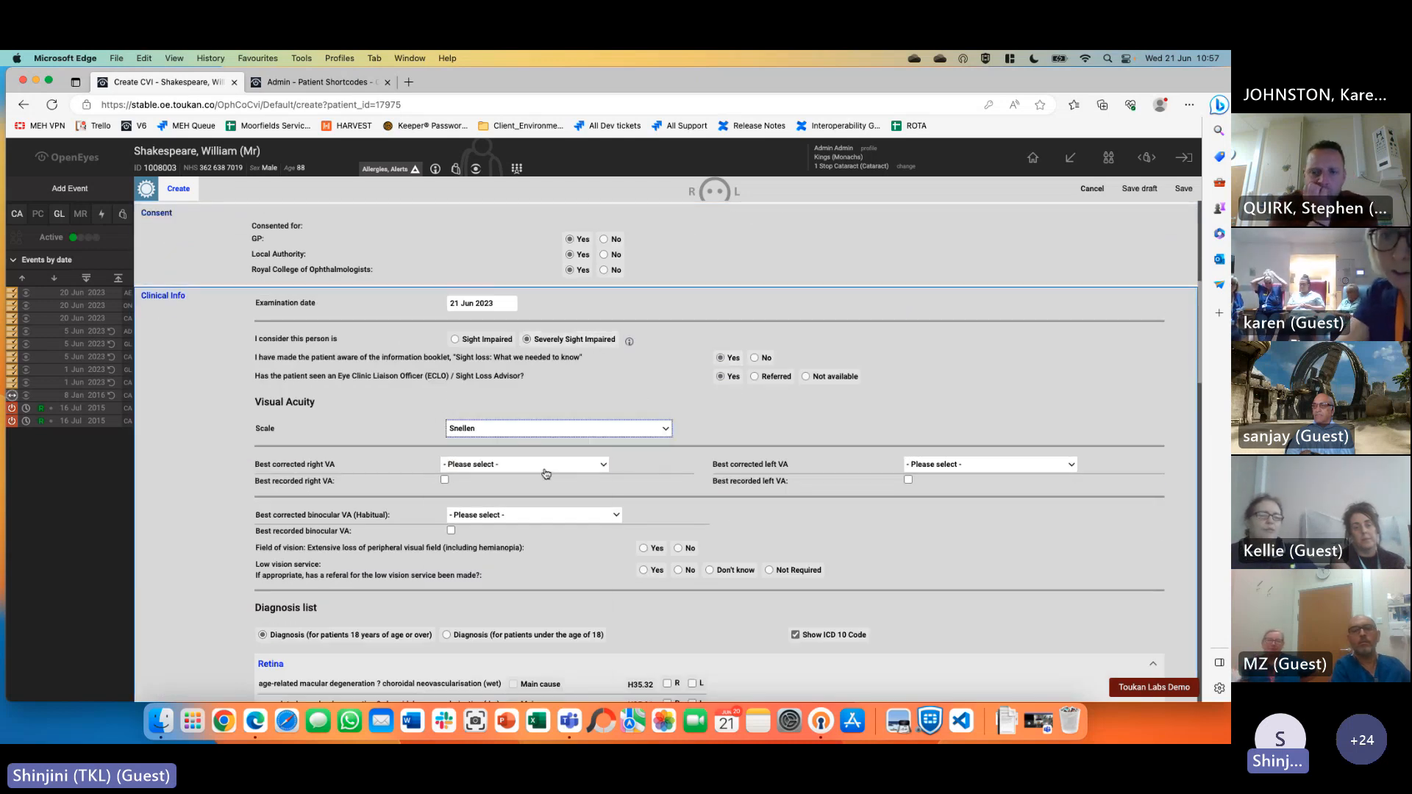
pyautogui.click(540, 464)
pyautogui.click(539, 573)
pyautogui.click(949, 464)
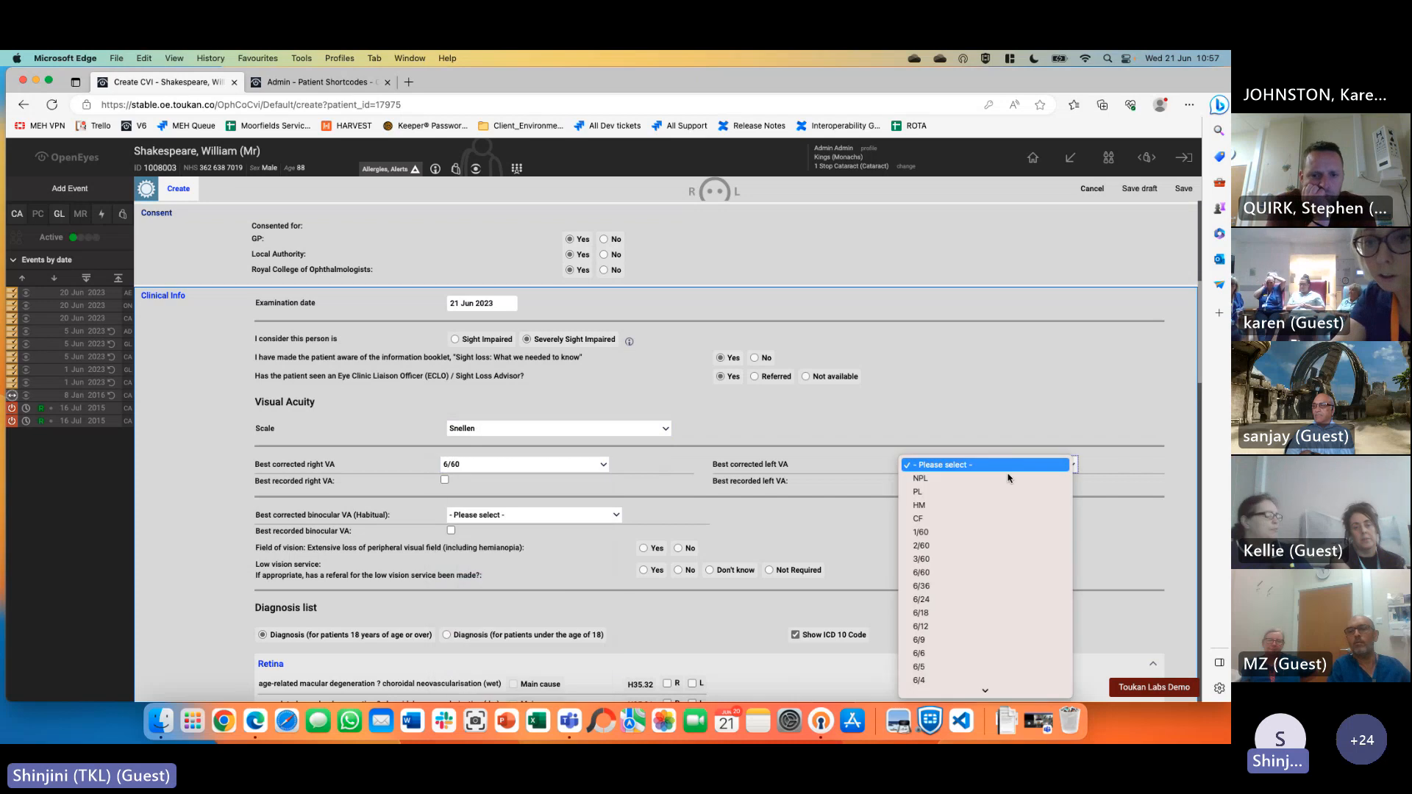
pyautogui.click(941, 573)
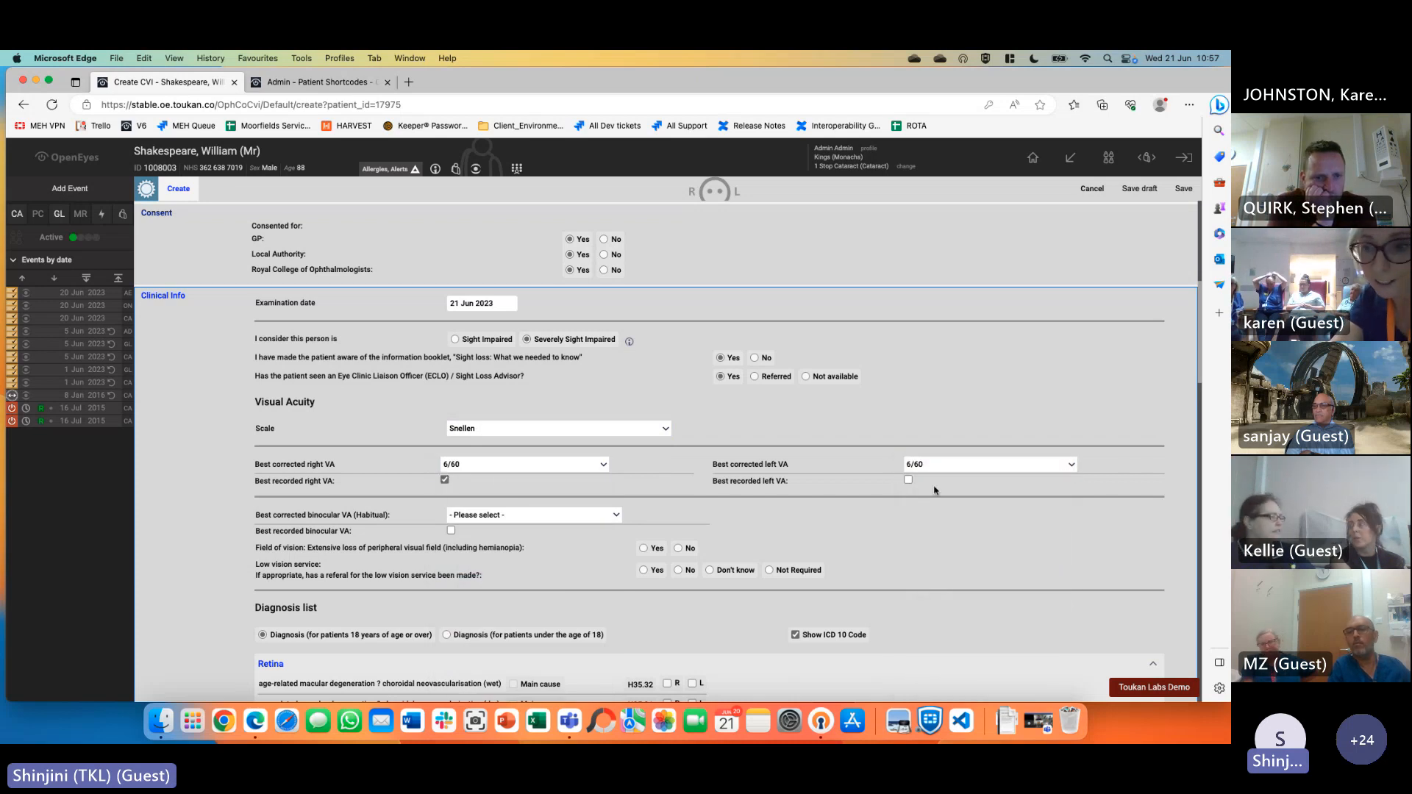
pyautogui.click(520, 515)
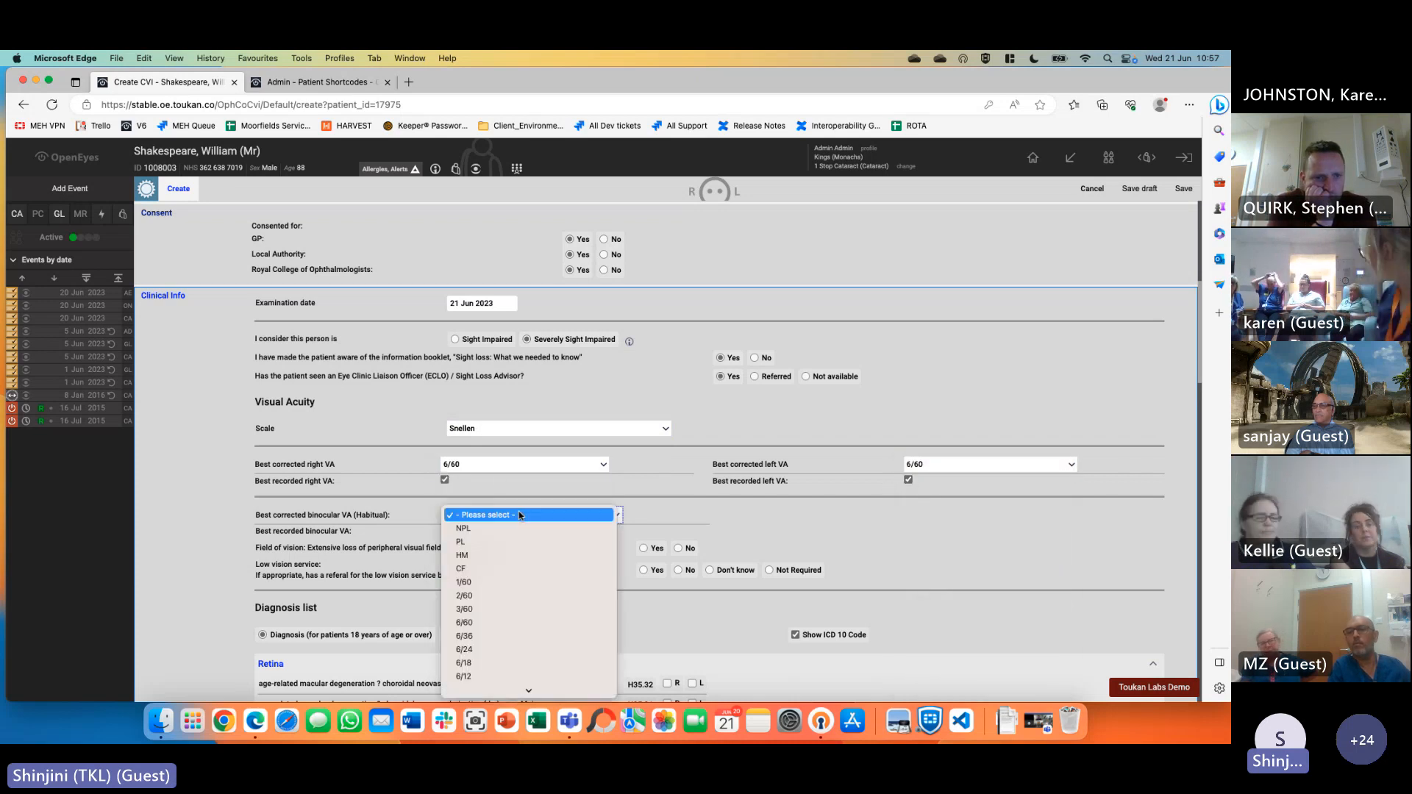
pyautogui.click(520, 623)
pyautogui.click(643, 548)
pyautogui.click(644, 570)
# Mark wet age-related macular degeneration as the diagnosis
pyautogui.scroll(-3, 662, 571)
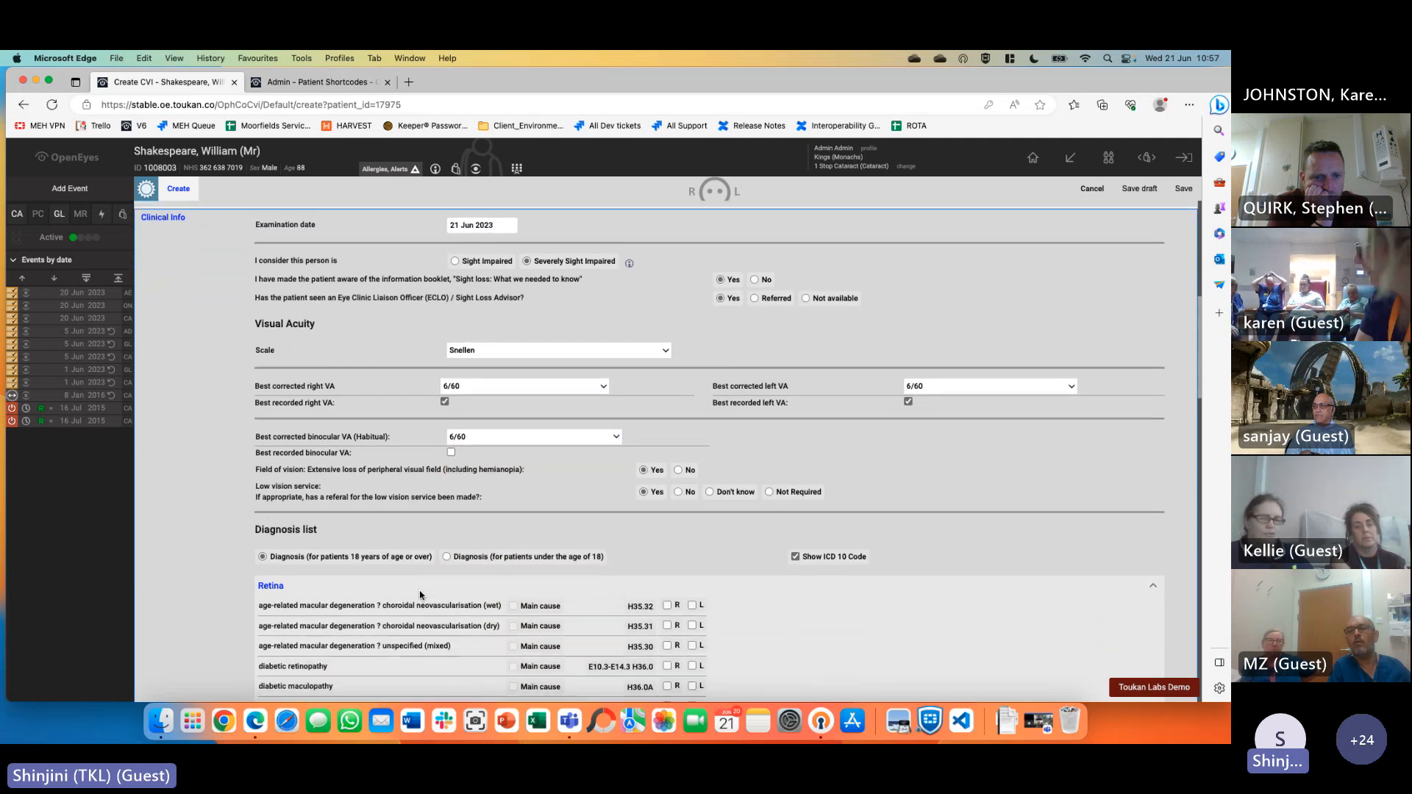
pyautogui.scroll(-3, 695, 567)
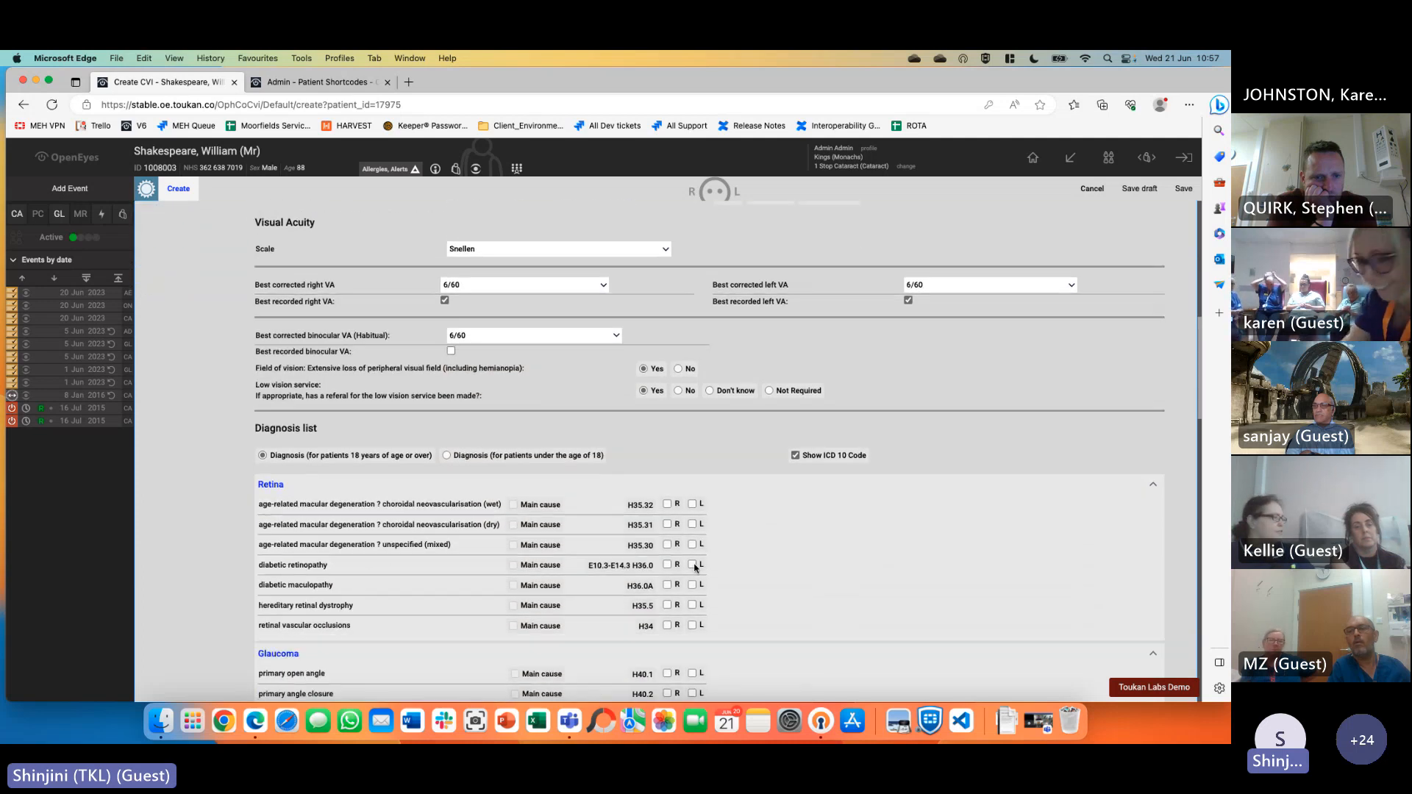
pyautogui.click(543, 508)
# Answer Yes to the first set of clerical questions, adding placeholder notes for conditions and concerns
pyautogui.scroll(-12, 780, 579)
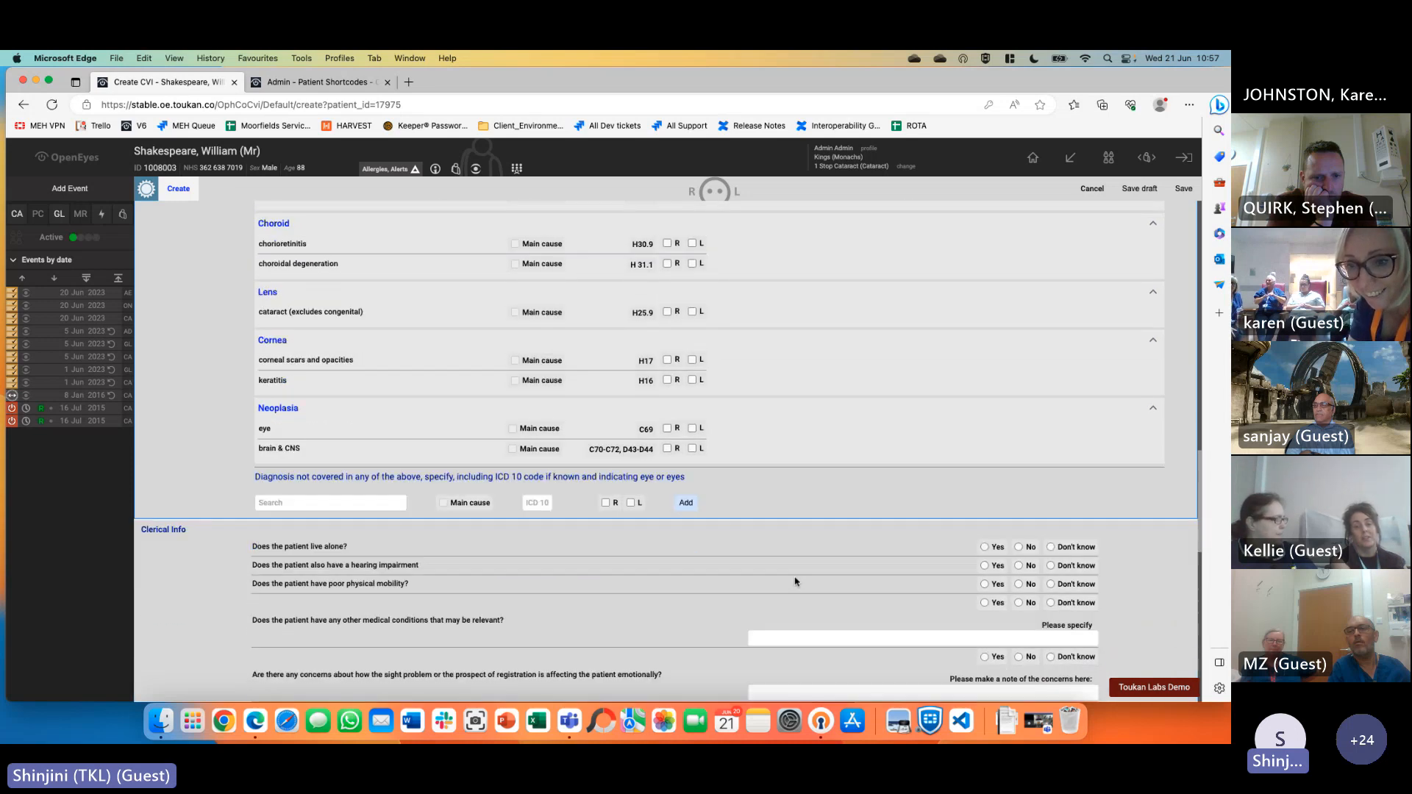
pyautogui.click(994, 444)
pyautogui.click(993, 463)
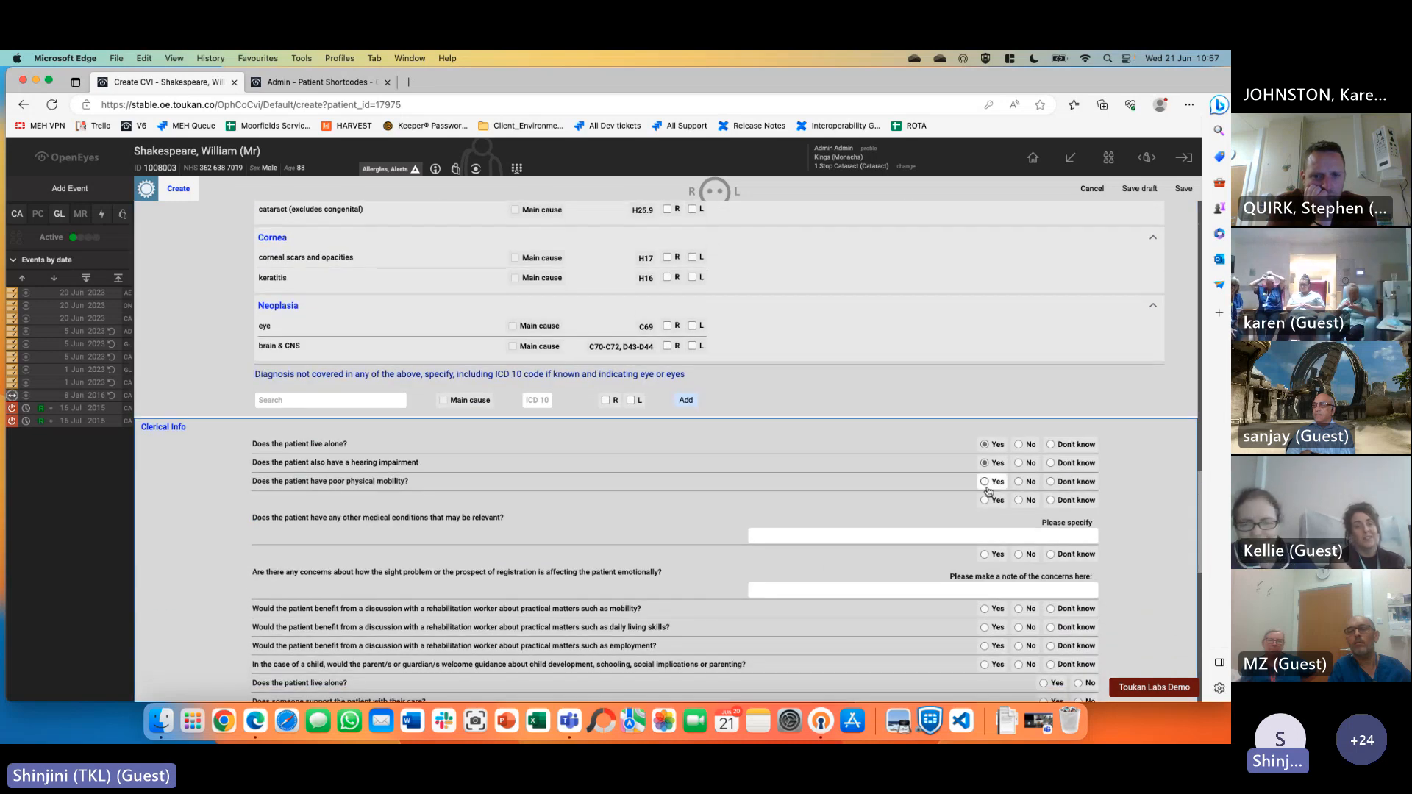
pyautogui.click(993, 482)
pyautogui.click(993, 500)
pyautogui.click(988, 535)
pyautogui.write('jhgjdgfj')
pyautogui.click(986, 553)
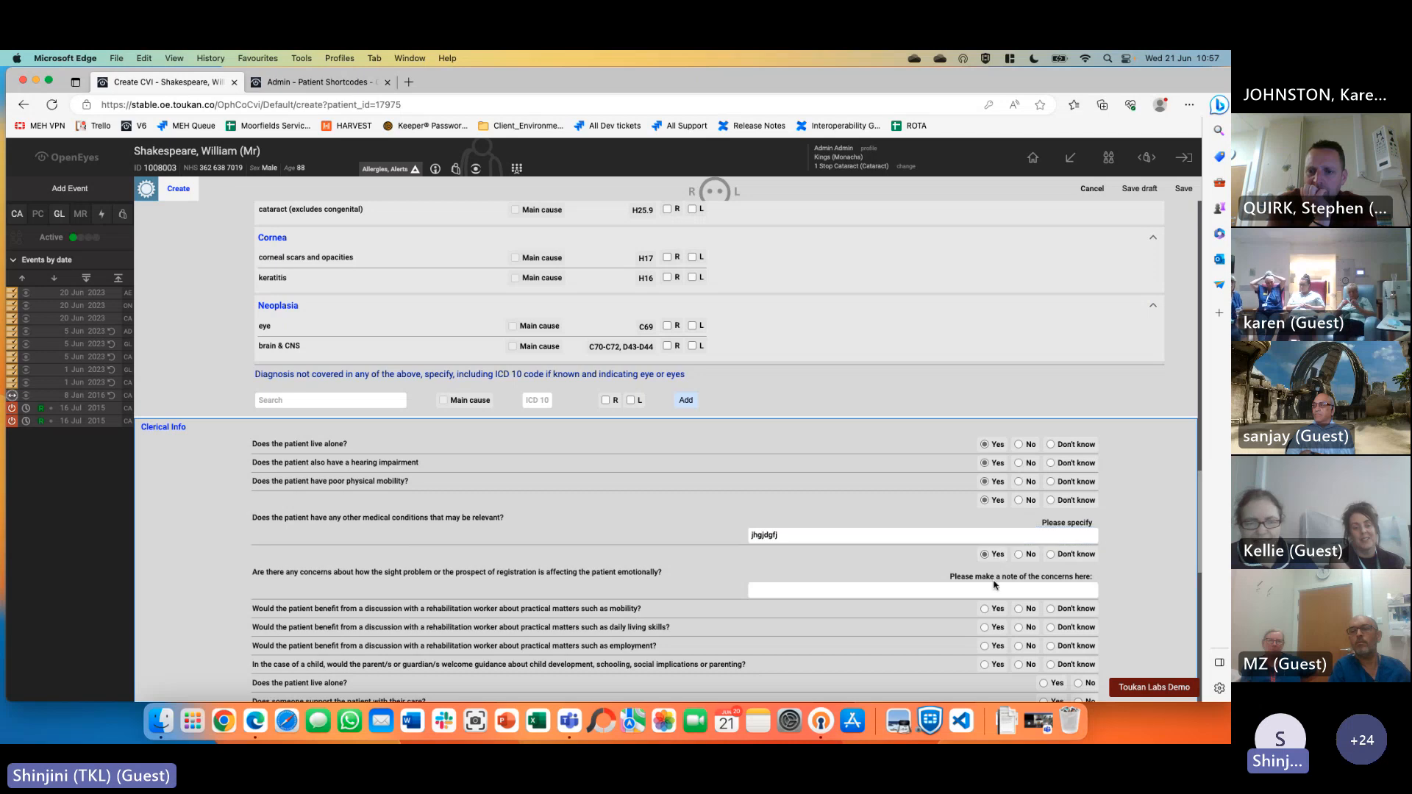
pyautogui.click(993, 589)
pyautogui.write('jgjhg')
pyautogui.click(986, 609)
pyautogui.click(985, 628)
pyautogui.click(985, 646)
pyautogui.click(986, 664)
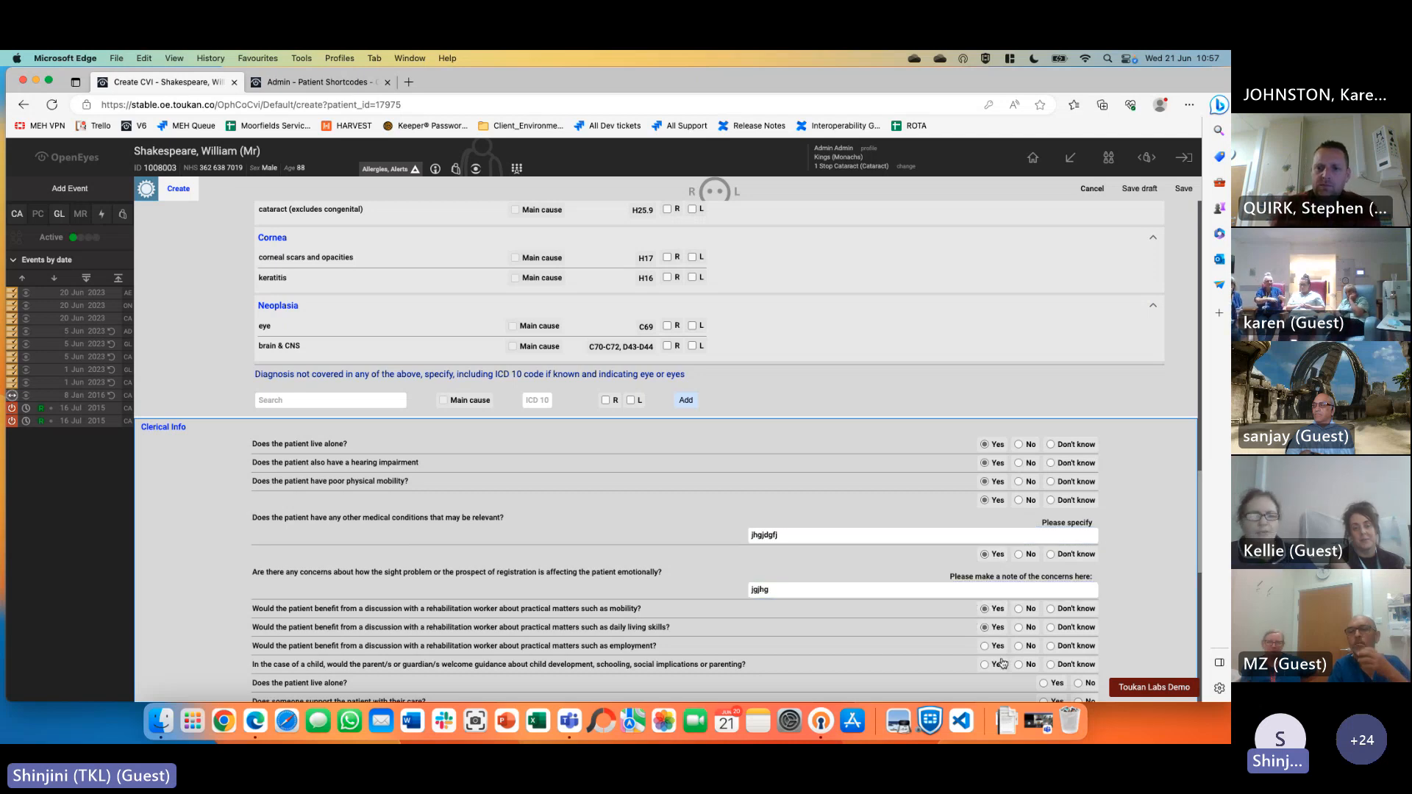
# Answer Yes to the remaining support questions, from living alone to visual impairment education service
pyautogui.scroll(-3, 1023, 615)
pyautogui.click(1043, 436)
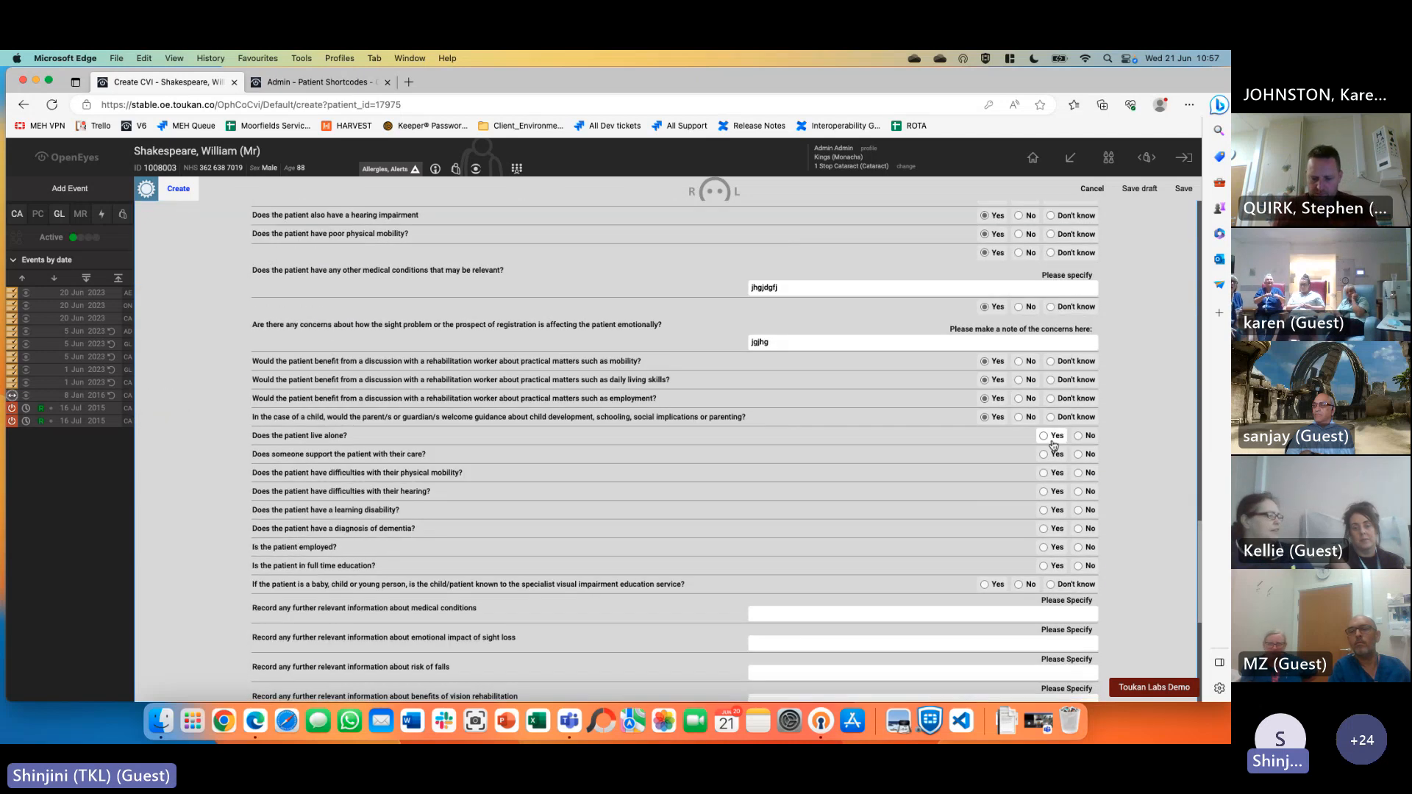
pyautogui.click(1043, 454)
pyautogui.click(1043, 472)
pyautogui.click(1043, 491)
pyautogui.click(1044, 510)
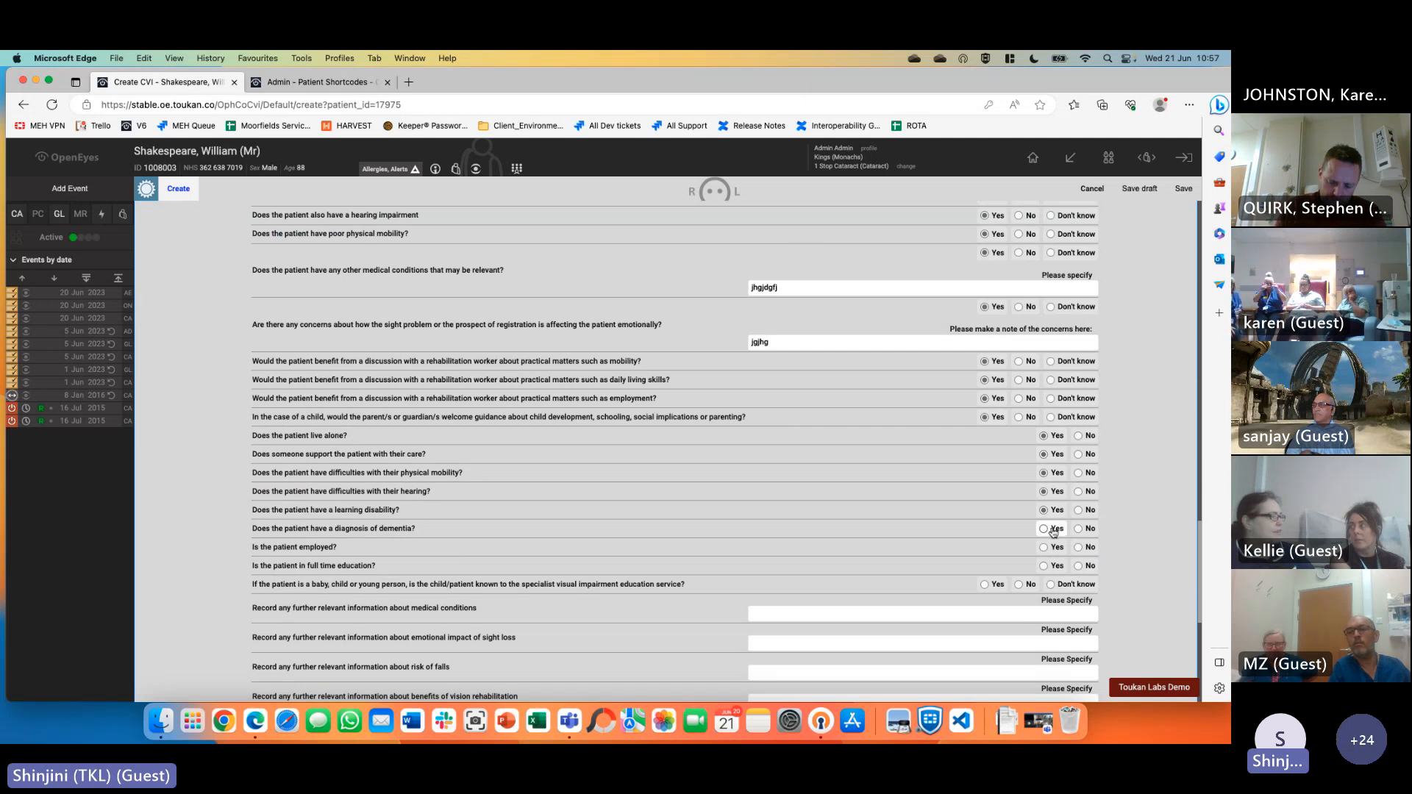
pyautogui.click(1044, 528)
pyautogui.click(1043, 547)
pyautogui.click(1043, 565)
pyautogui.click(984, 584)
# Fill the further-information fields and urgent support reason with placeholder text
pyautogui.click(1028, 611)
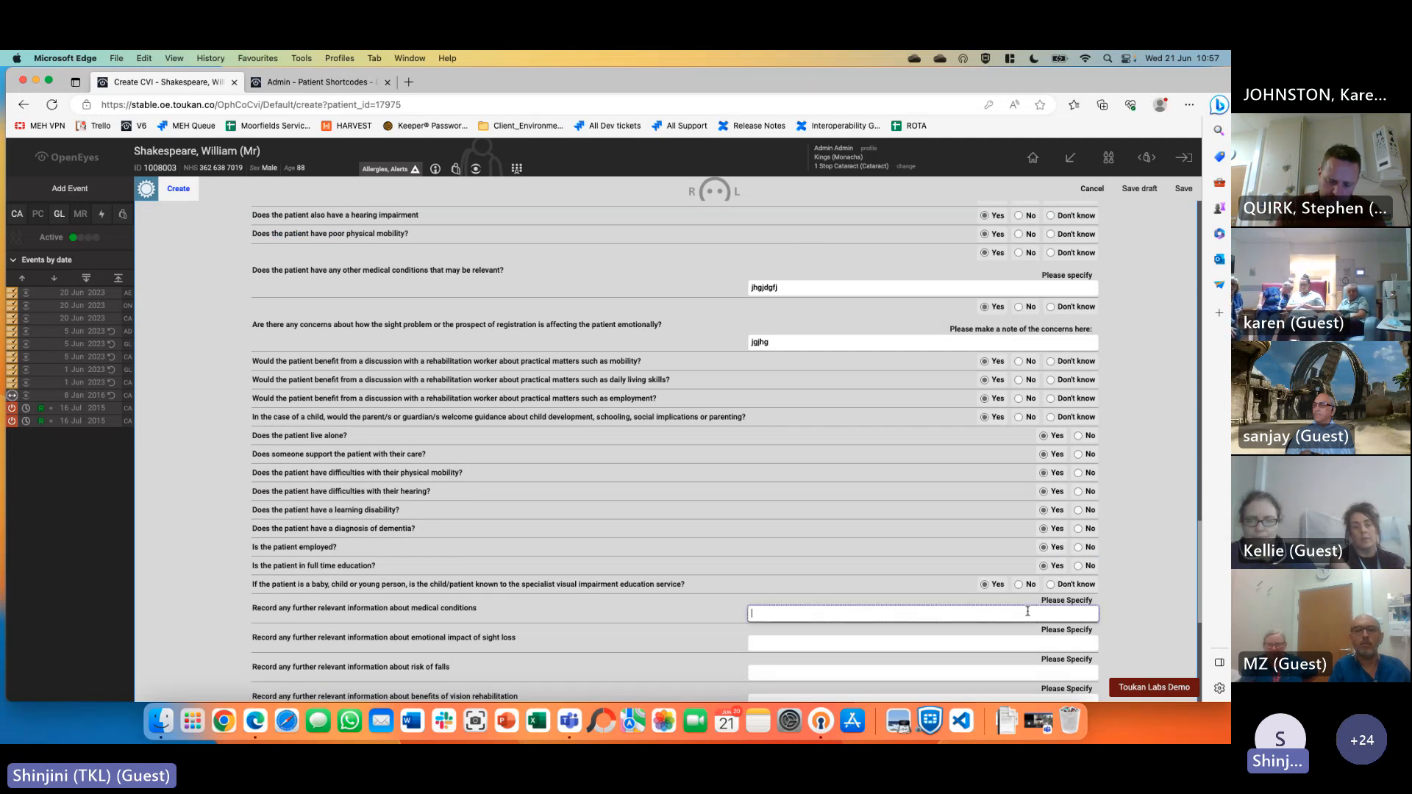
pyautogui.click(944, 642)
pyautogui.write('jhg')
pyautogui.click(853, 673)
pyautogui.write('jhgjgh')
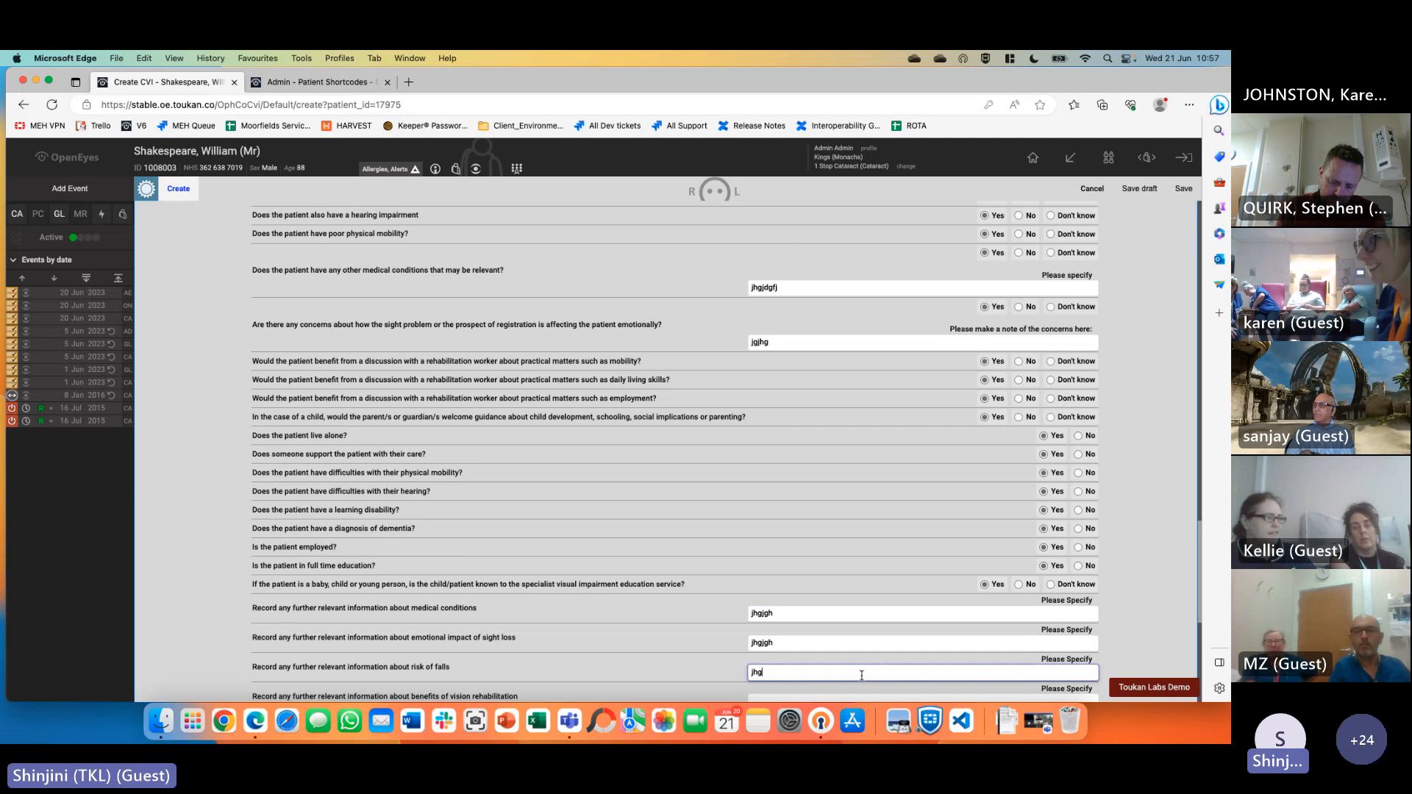
pyautogui.scroll(-5, 868, 574)
pyautogui.click(784, 469)
pyautogui.write('jghjgh')
pyautogui.click(779, 498)
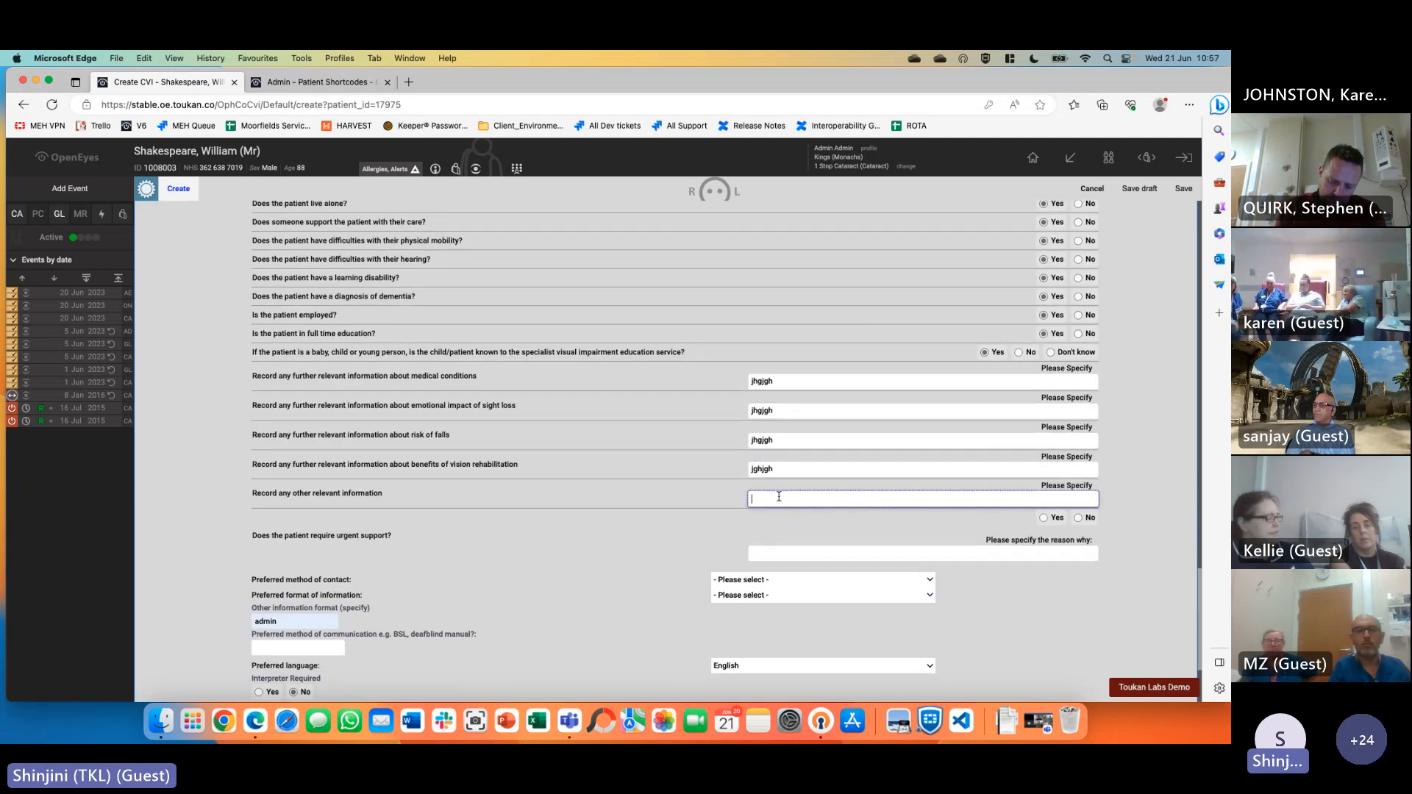
pyautogui.click(818, 553)
pyautogui.write('jhgjhg')
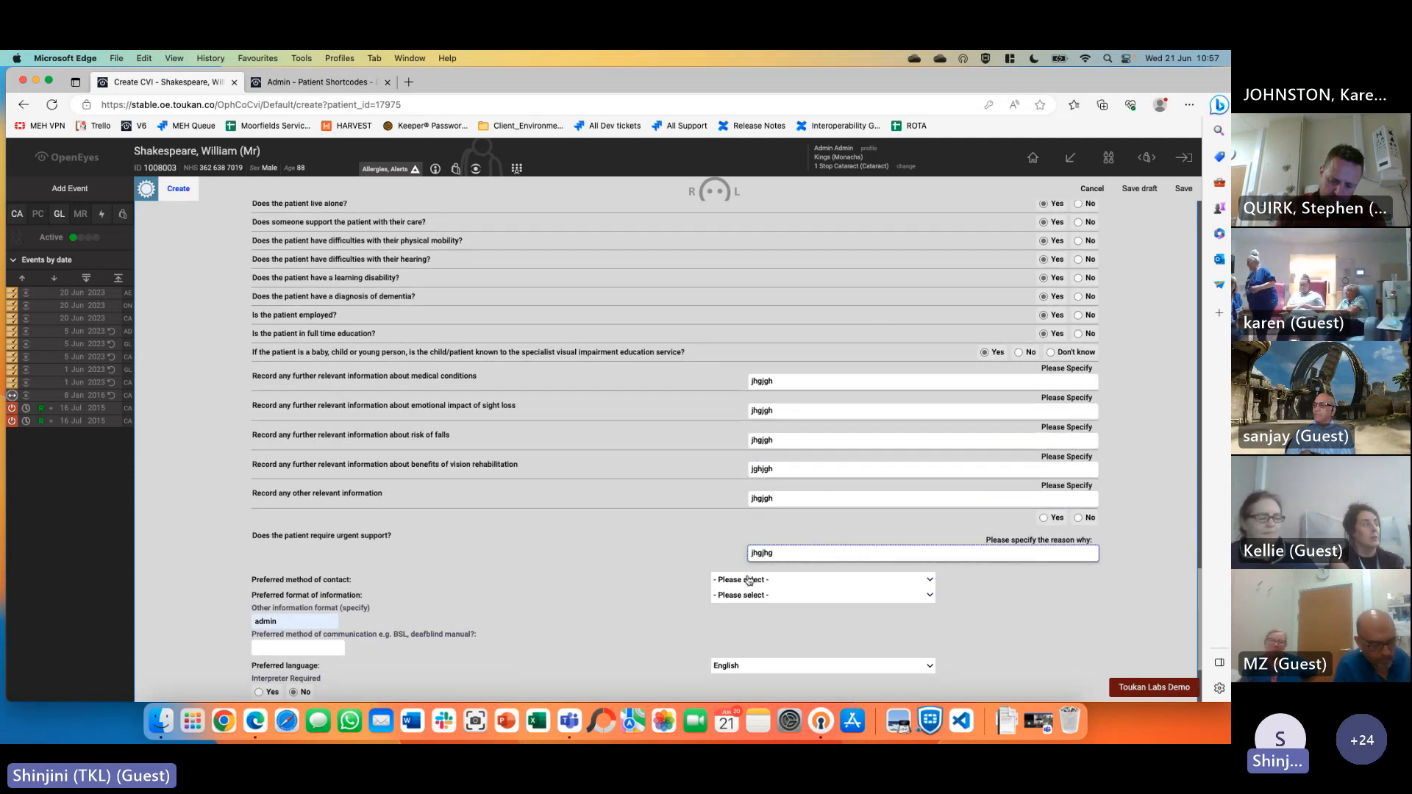
# Set preferred contact to telephone and information format to Large print 18
pyautogui.click(734, 580)
pyautogui.click(738, 593)
pyautogui.click(738, 596)
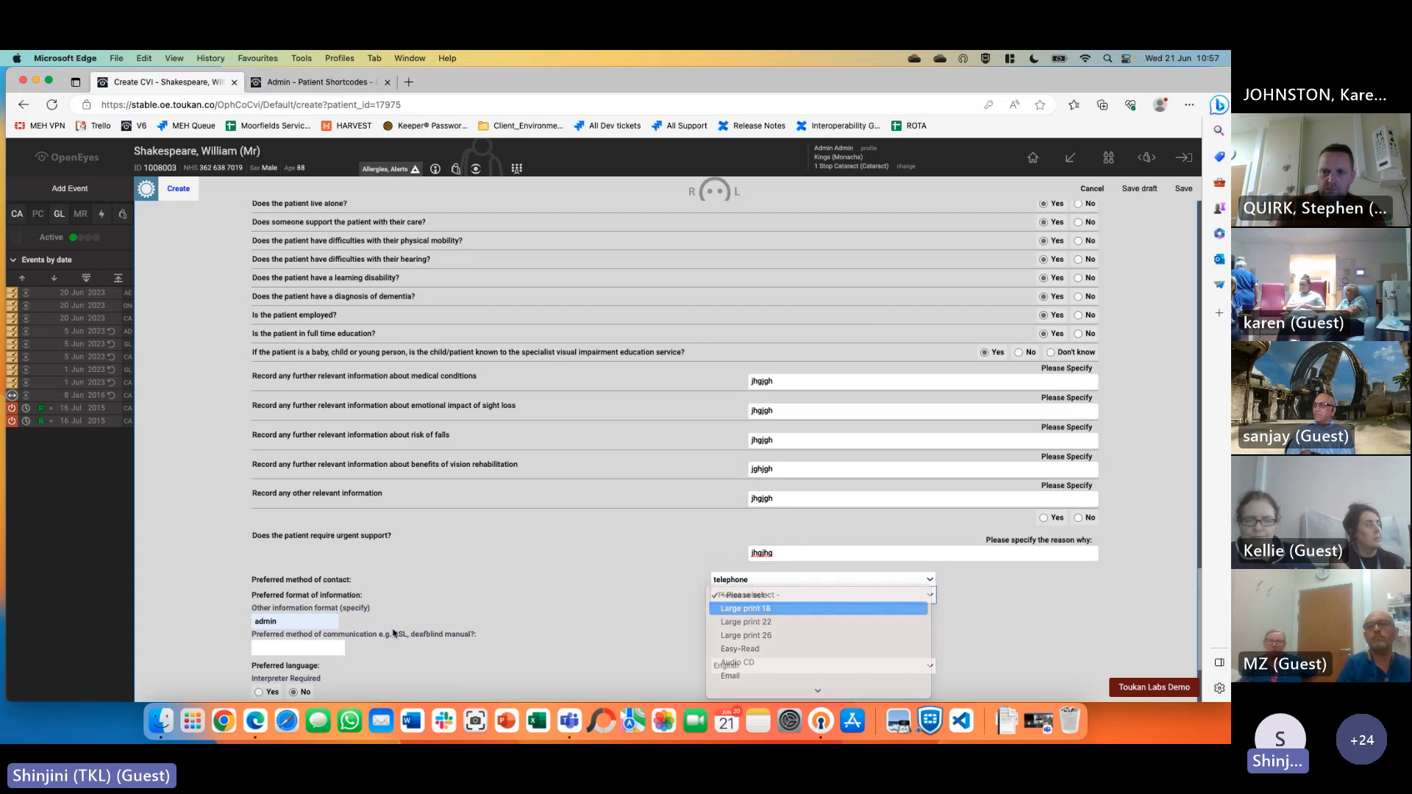
pyautogui.click(739, 604)
pyautogui.click(313, 640)
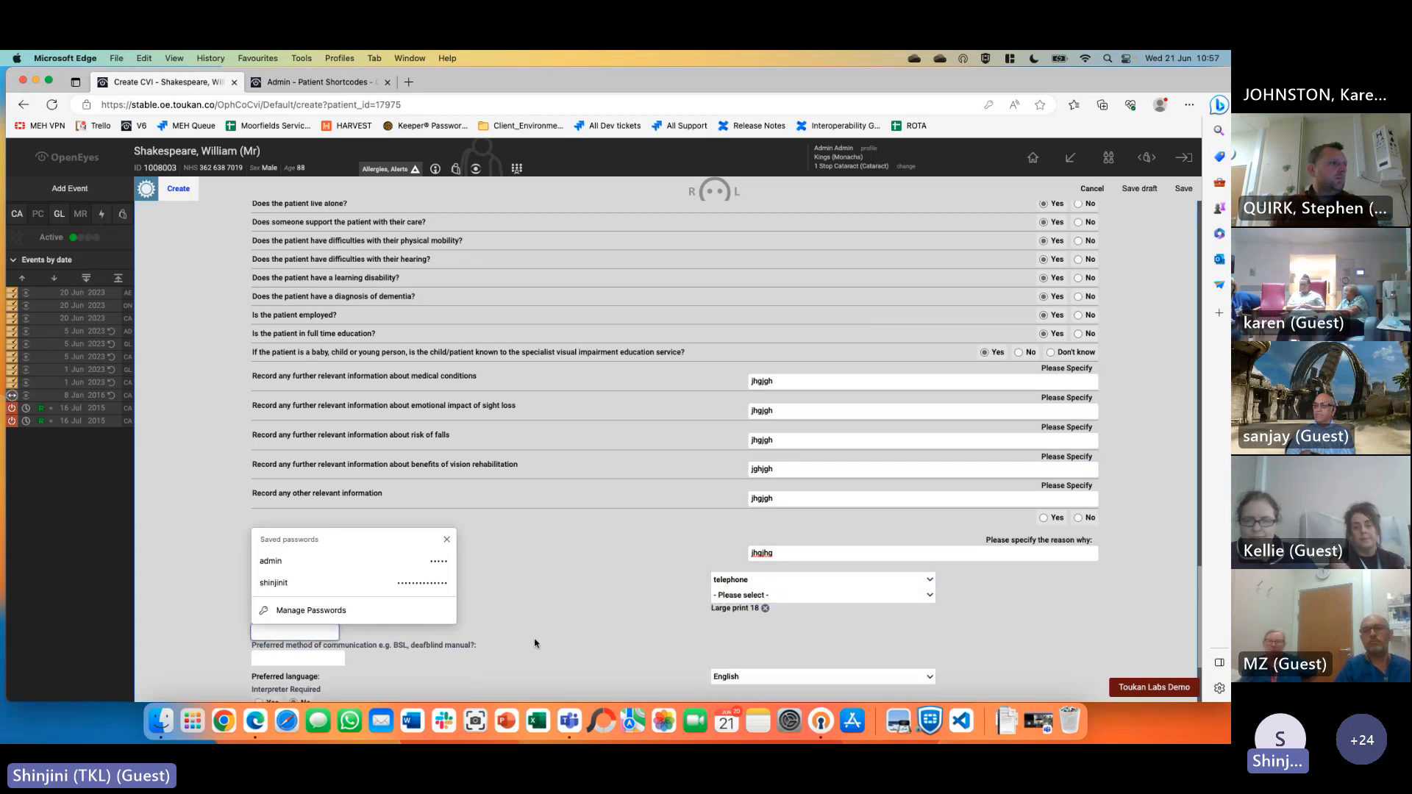
# PIN-sign the CVI as administration staff and save it
pyautogui.scroll(-5, 633, 589)
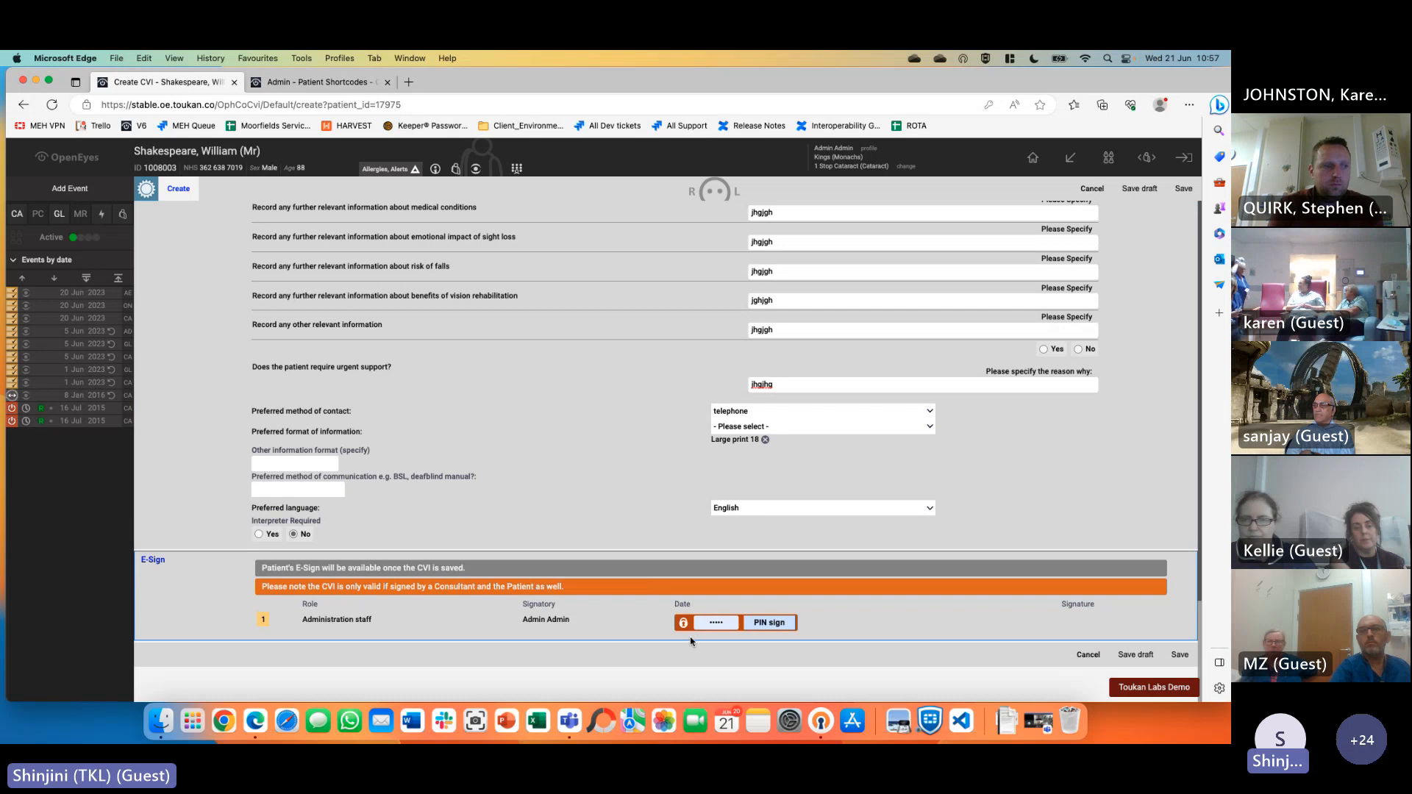
pyautogui.click(719, 624)
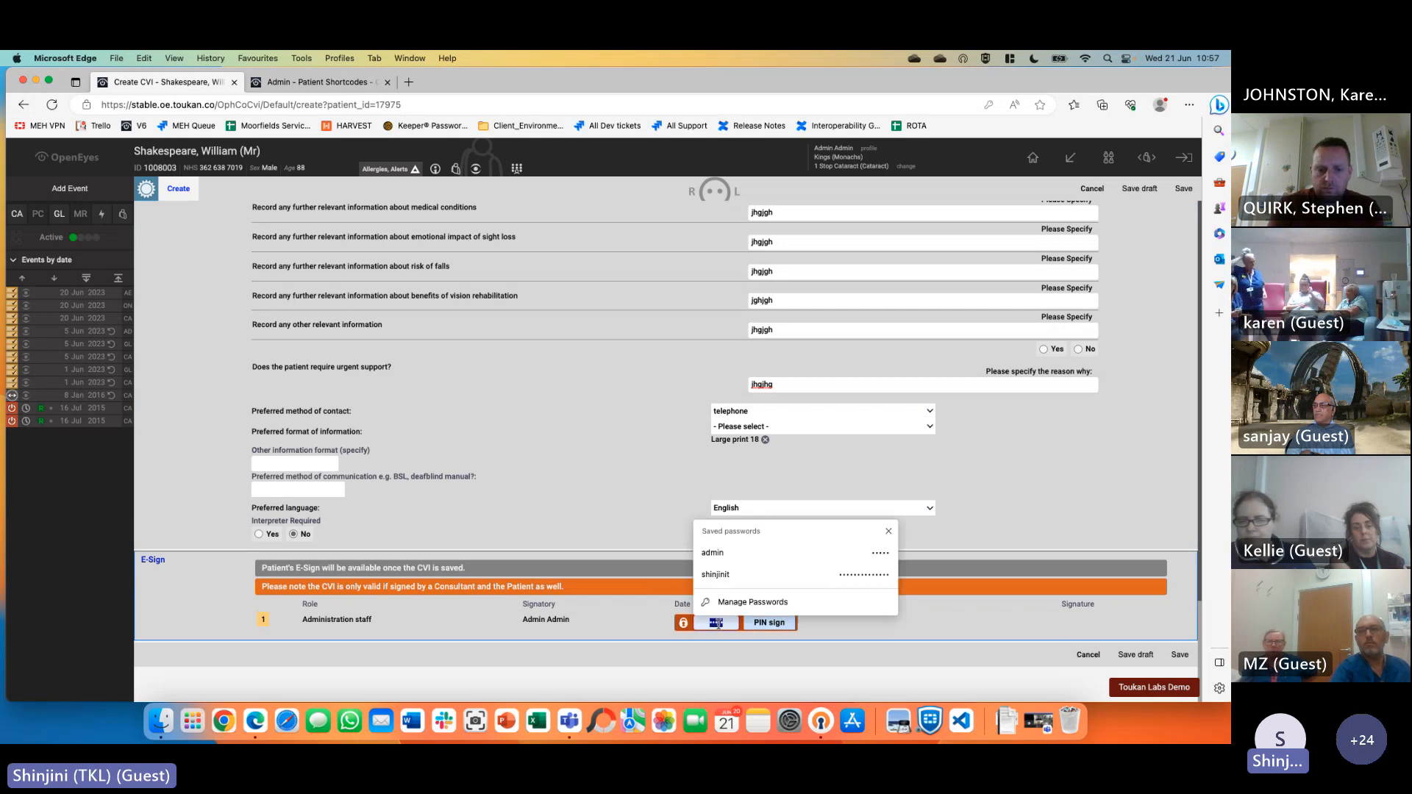
pyautogui.press('BackSpace')
pyautogui.click(775, 625)
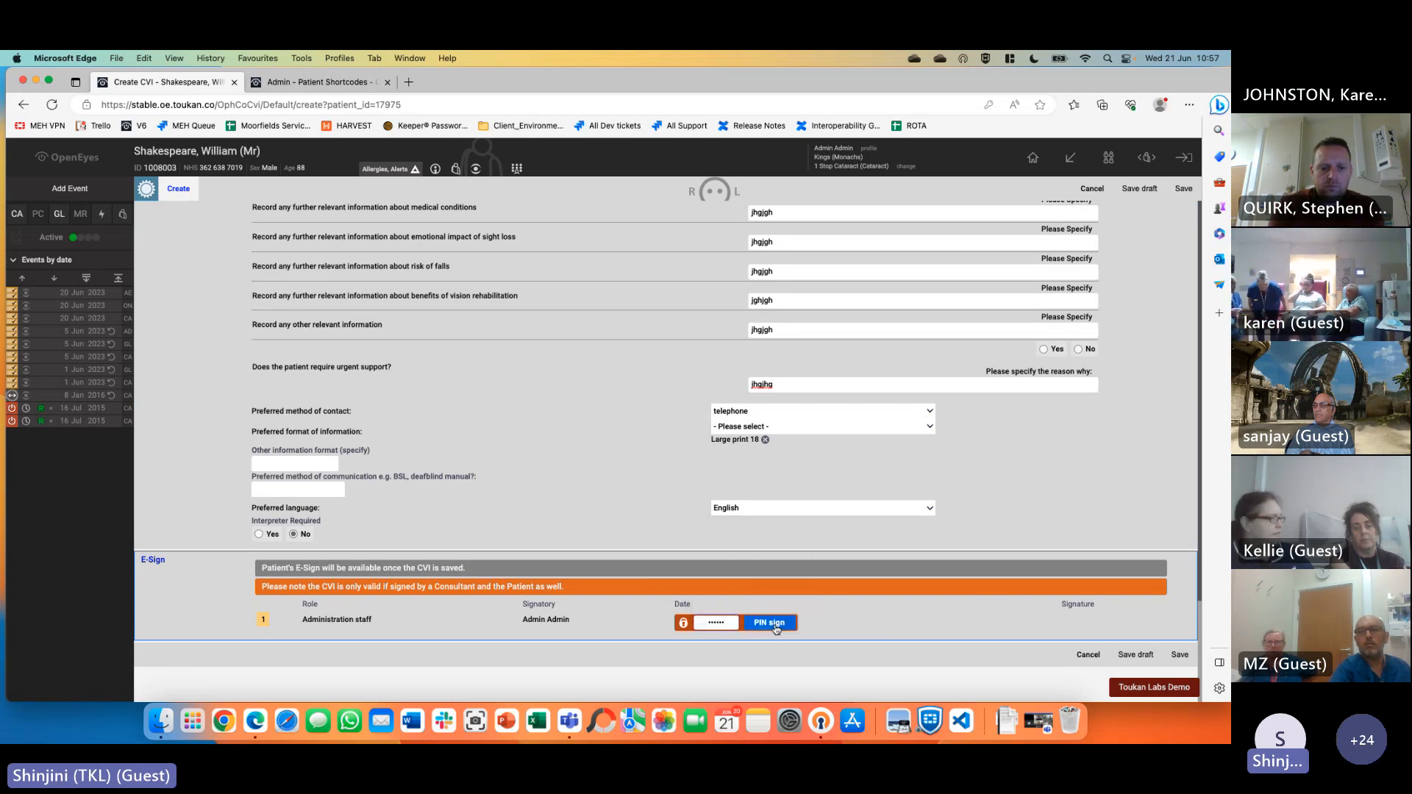
pyautogui.click(1140, 654)
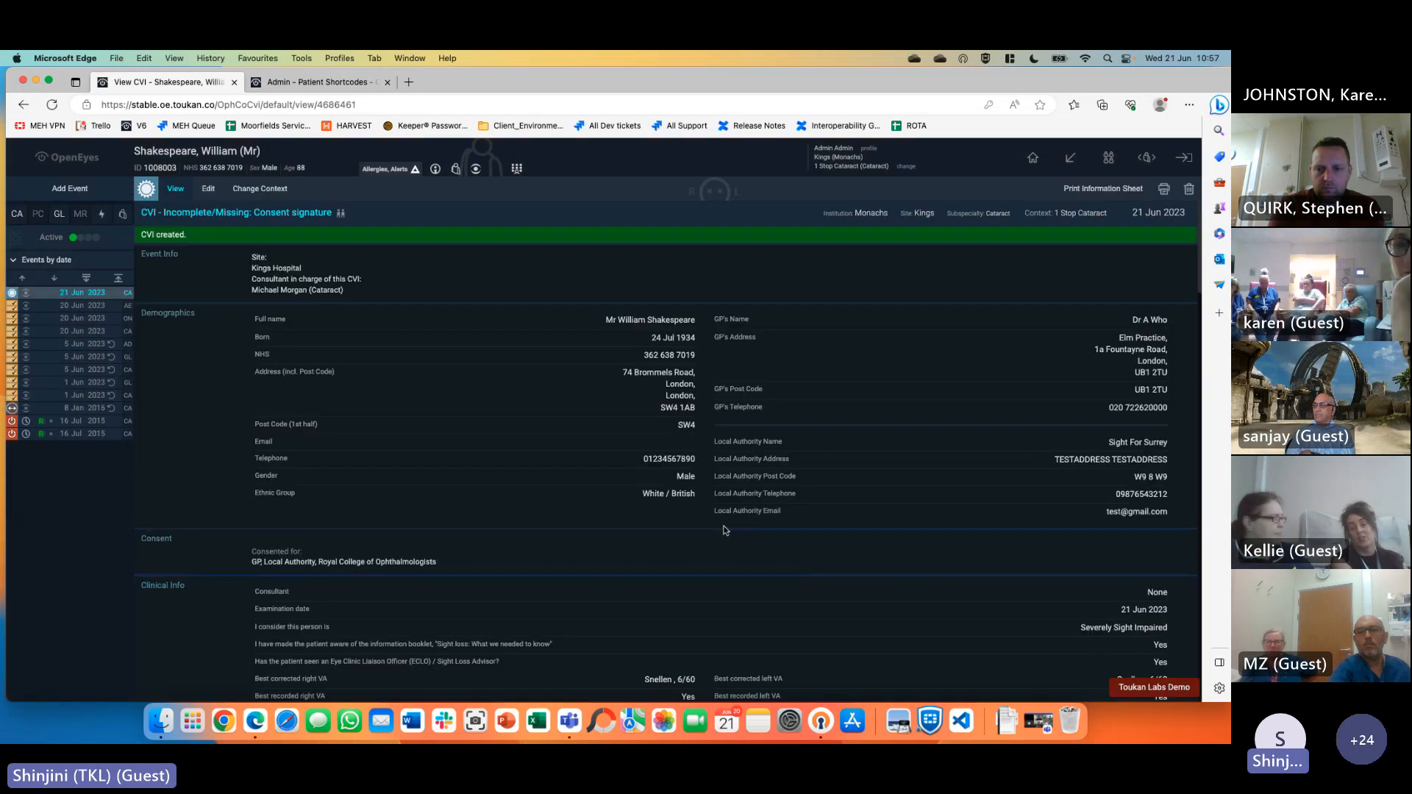
# Open the patient's e-Sign form and draw a signature in the signature box
pyautogui.scroll(-10, 725, 531)
pyautogui.scroll(-15, 726, 536)
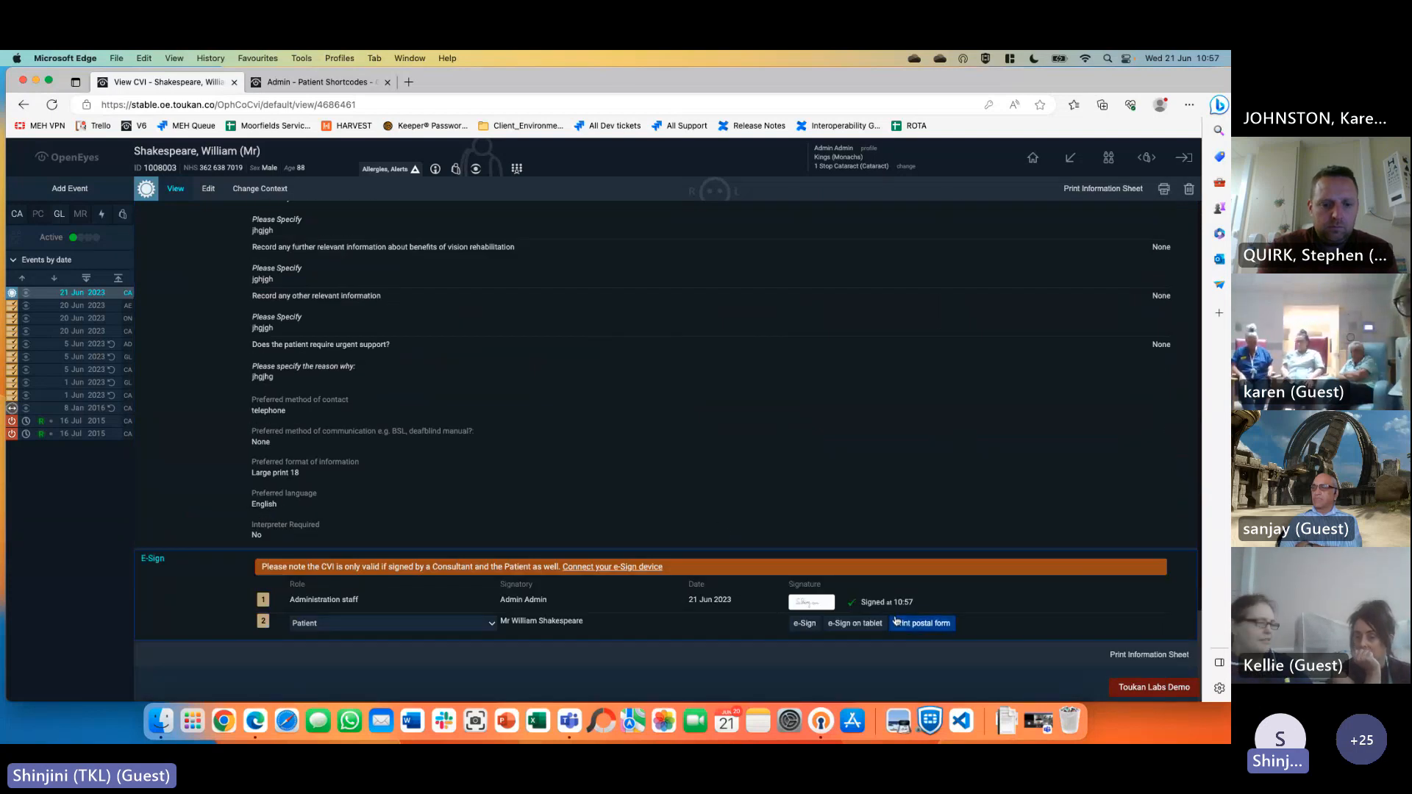
pyautogui.click(804, 623)
pyautogui.scroll(-15, 646, 516)
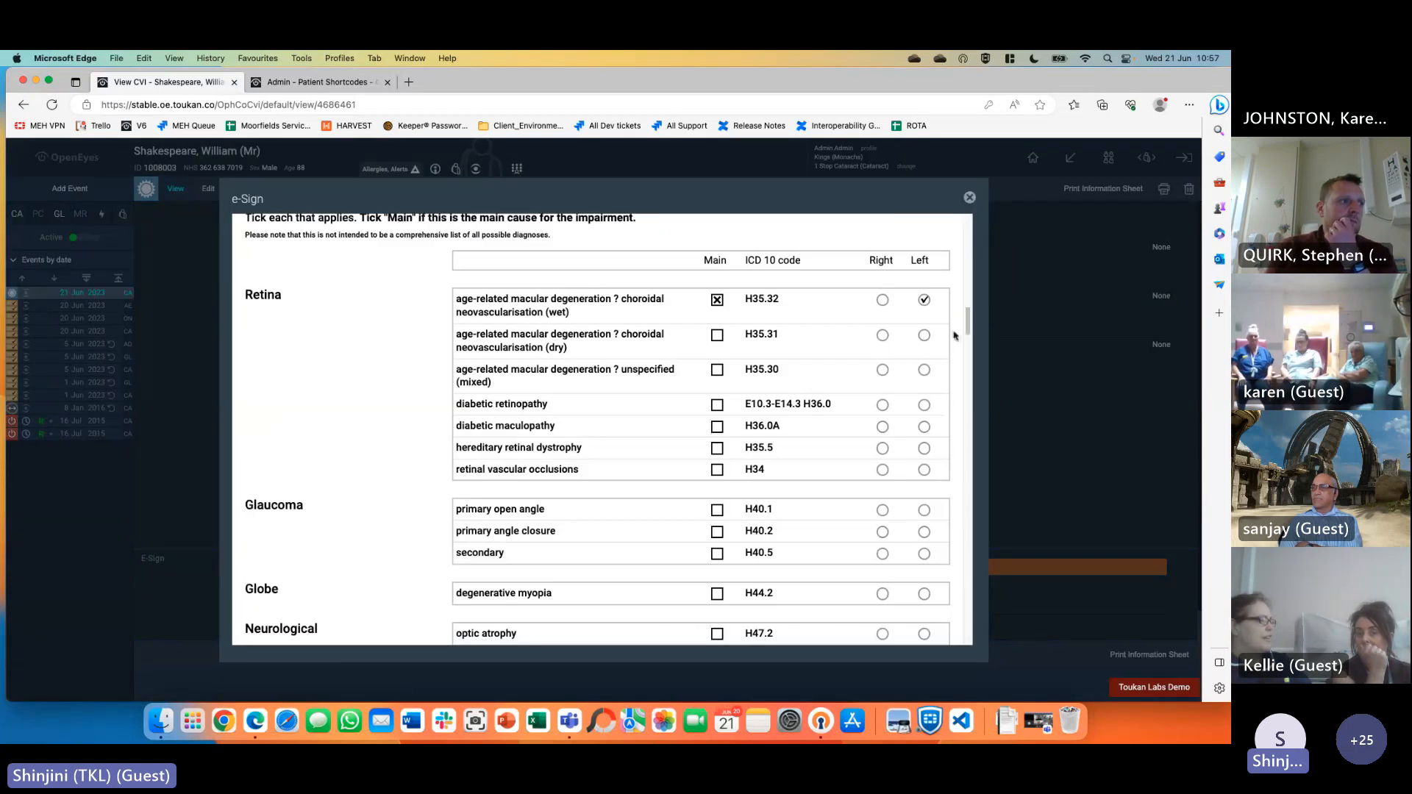
pyautogui.moveTo(968, 326); pyautogui.dragTo(971, 639)
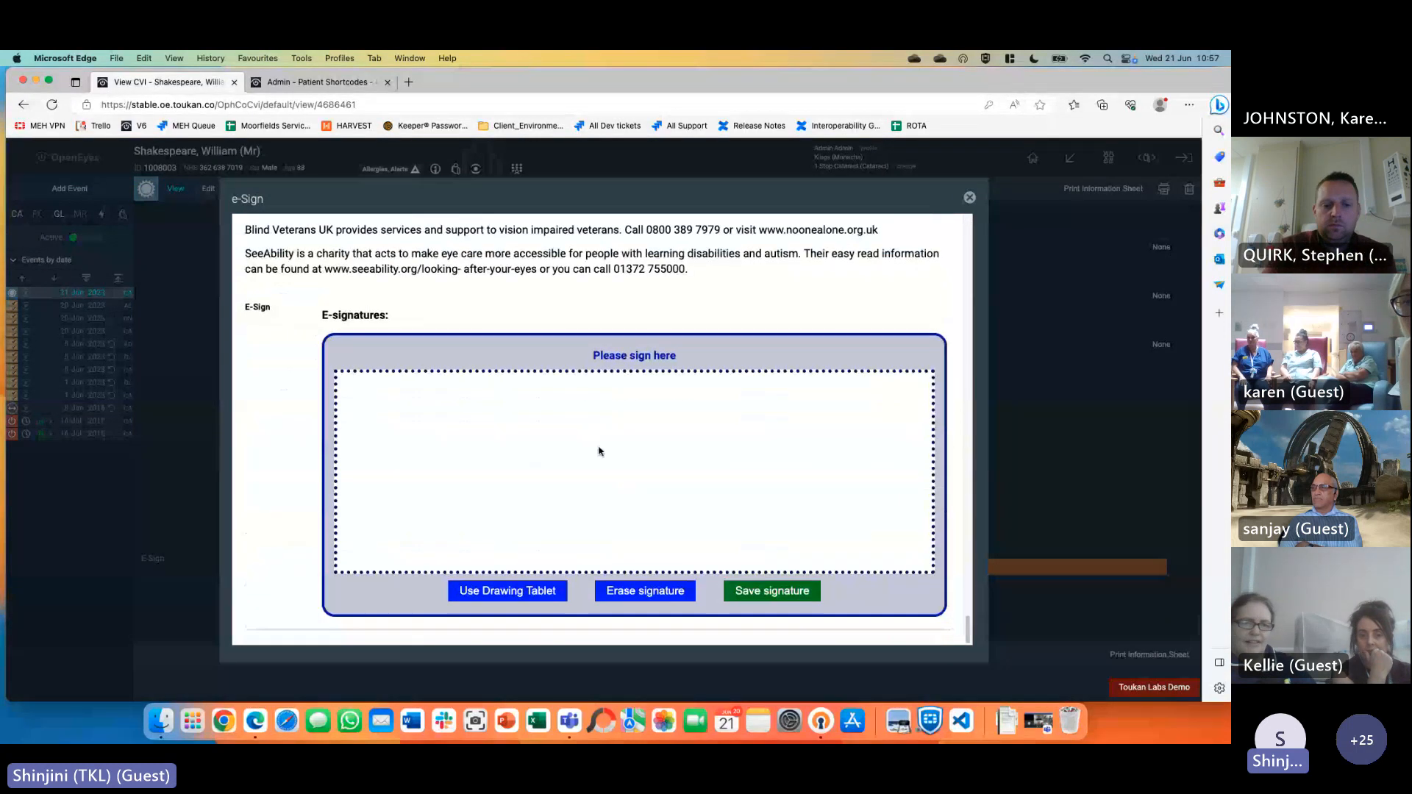
pyautogui.moveTo(492, 420); pyautogui.dragTo(661, 449)
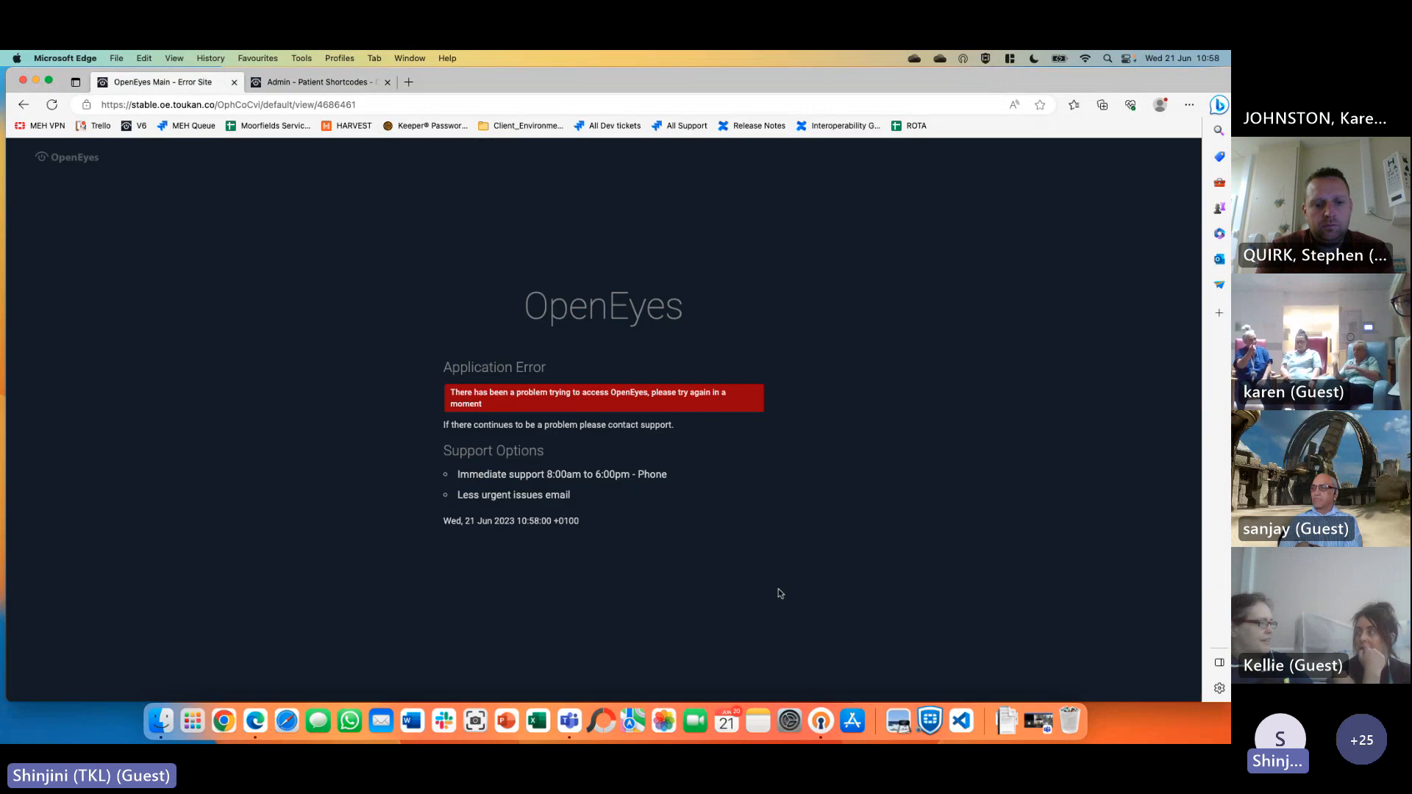
# Go back from the application error and return to the OpenEyes home page
pyautogui.click(26, 107)
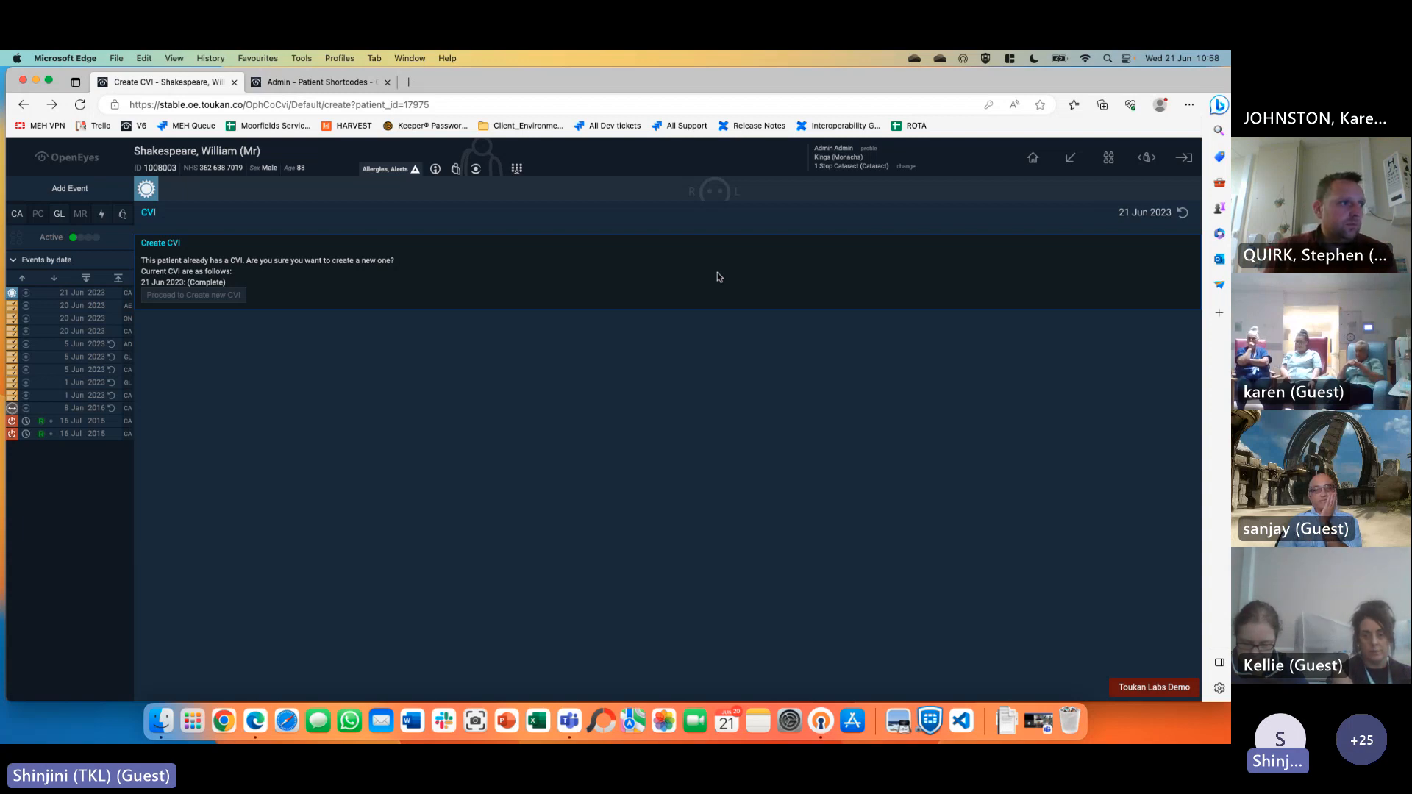
pyautogui.click(1033, 157)
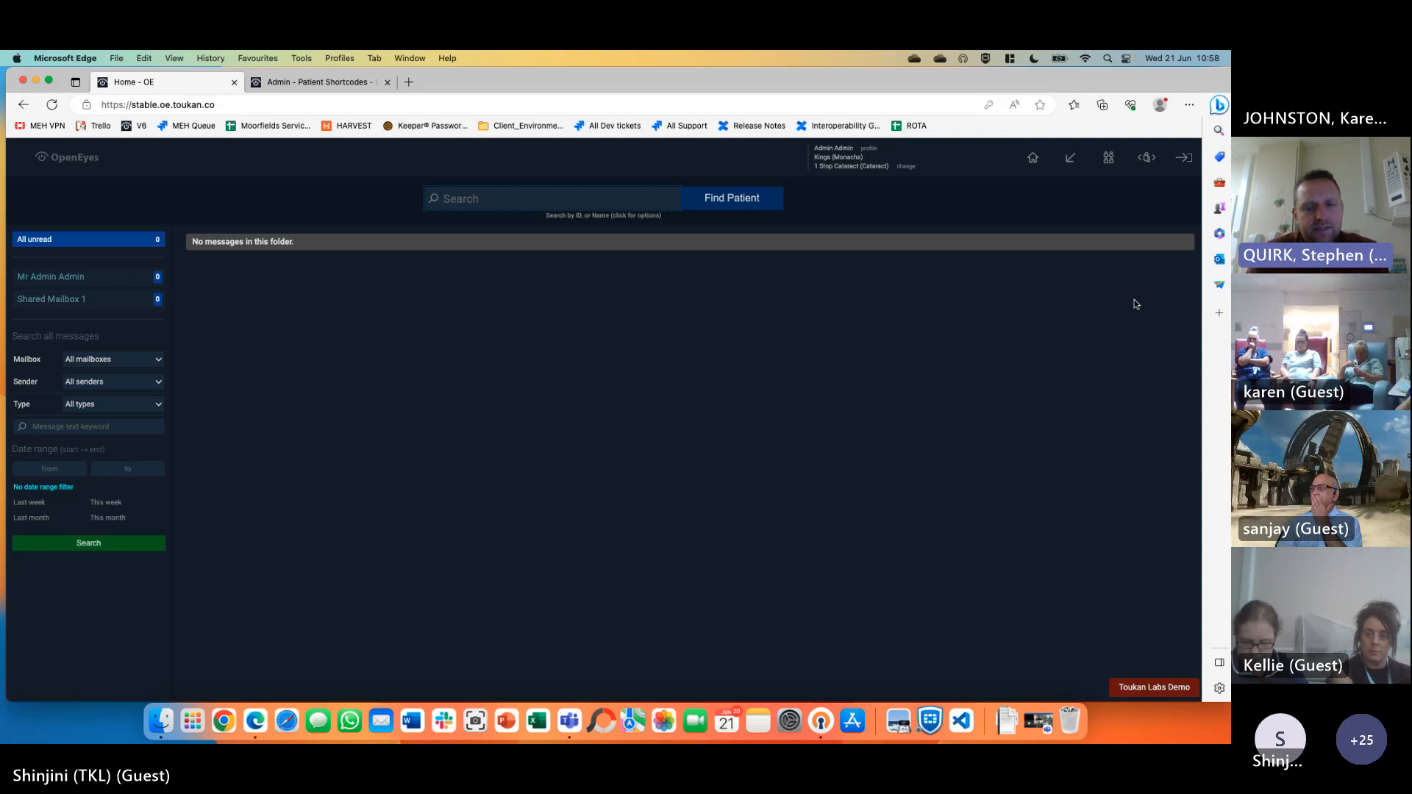
# Open the other patient from the open-patients list and begin adding a new Cataract event
pyautogui.moveTo(966, 78); pyautogui.dragTo(959, 80)
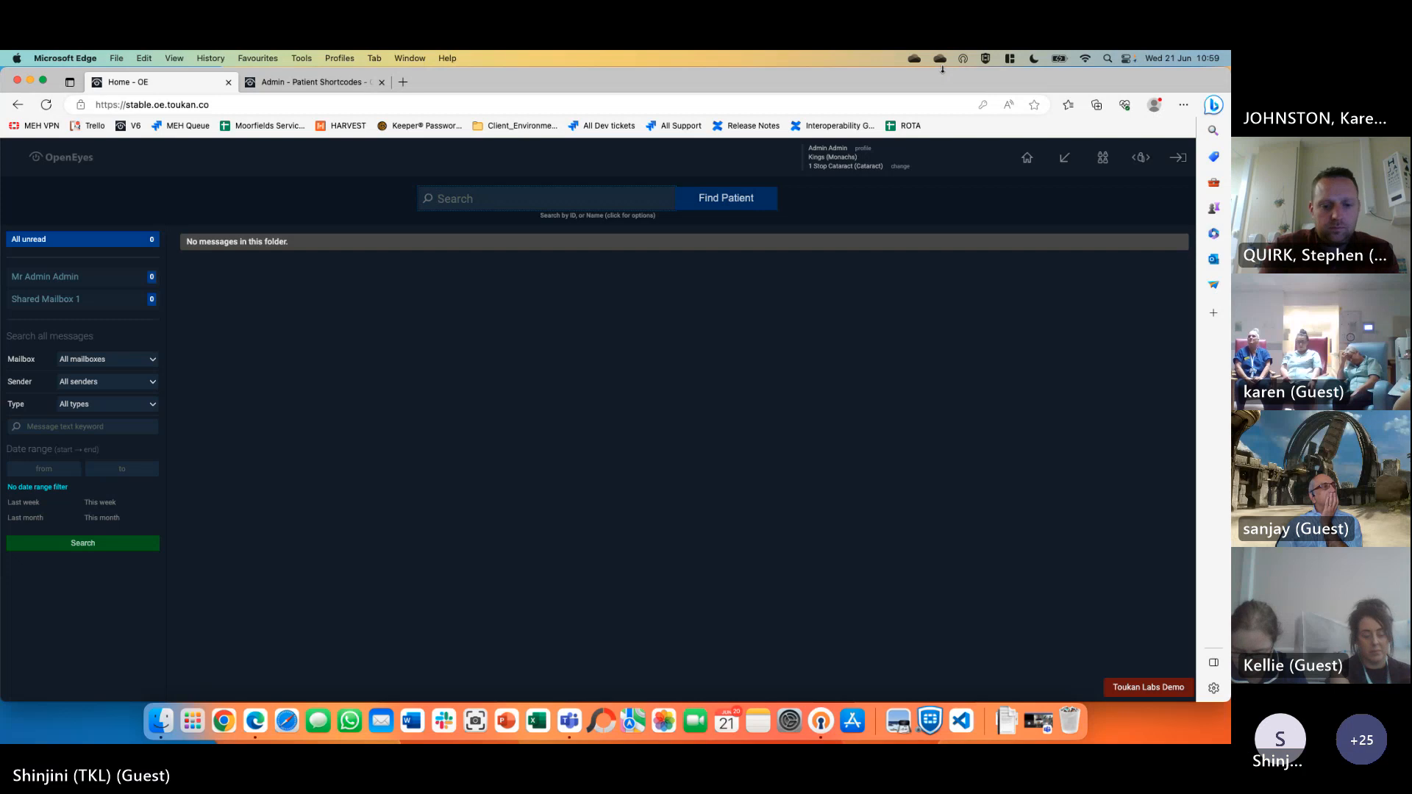
pyautogui.click(1141, 158)
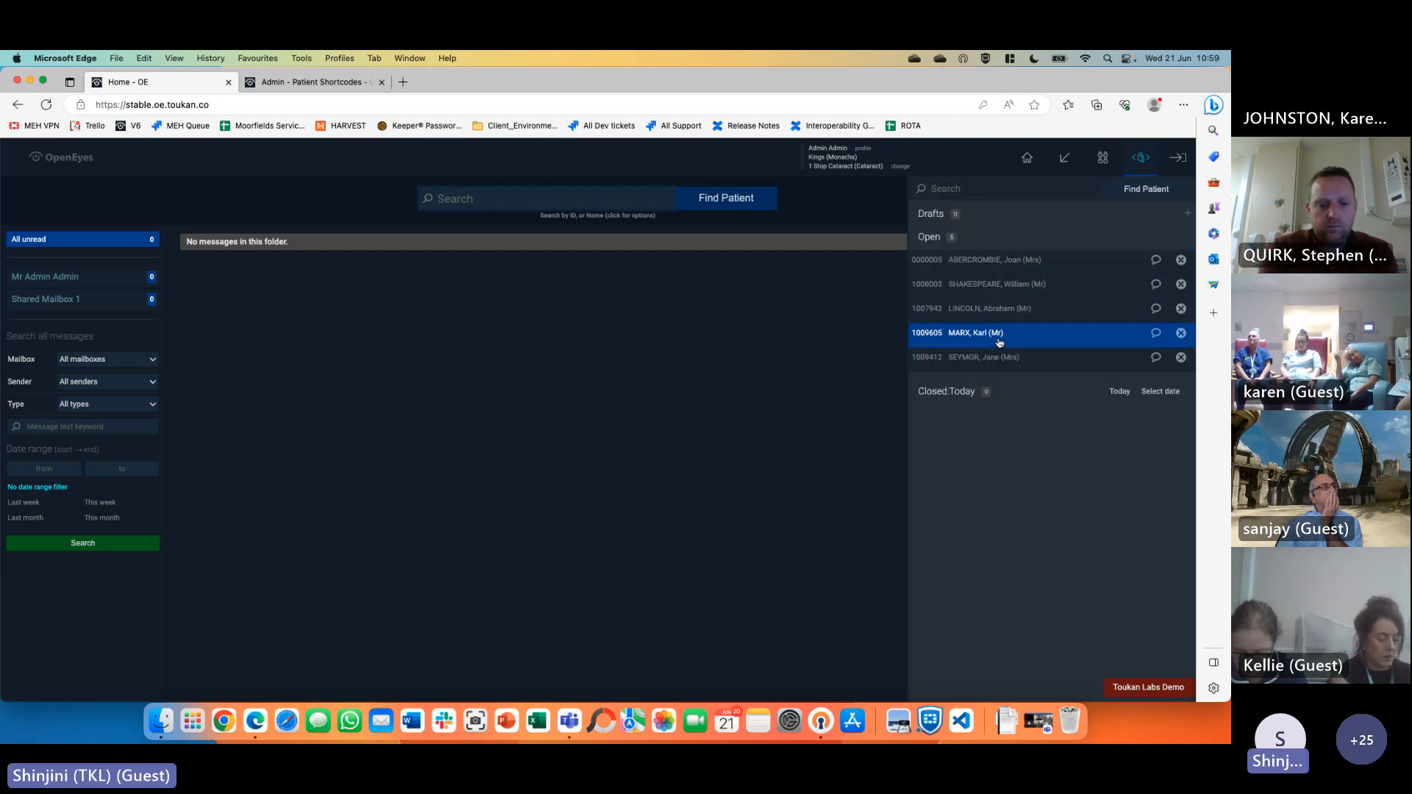
pyautogui.click(72, 190)
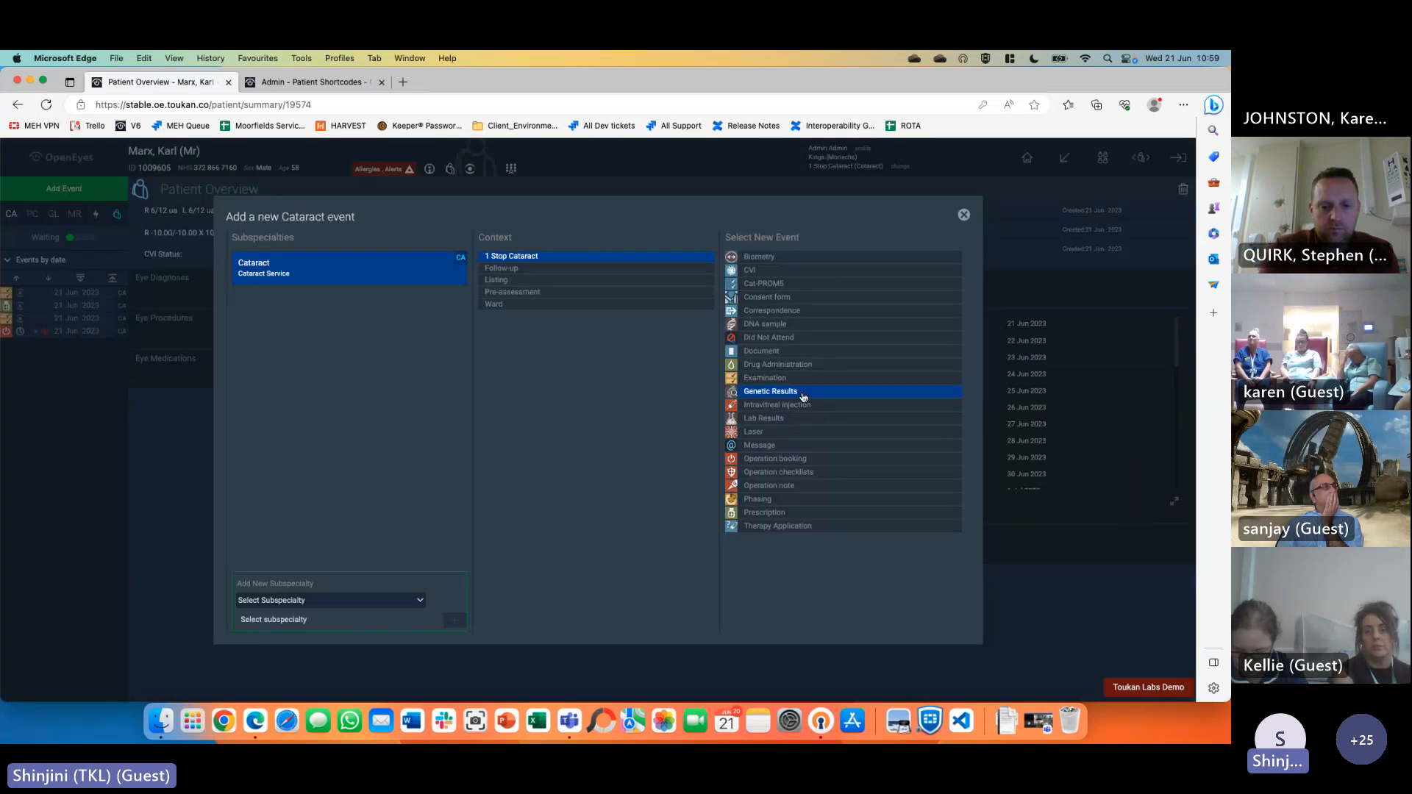
# Create an examination and remove Systemic Diagnoses, Allergies, Surgical, Medication, Risks, Family and Social History
pyautogui.click(765, 377)
pyautogui.click(78, 188)
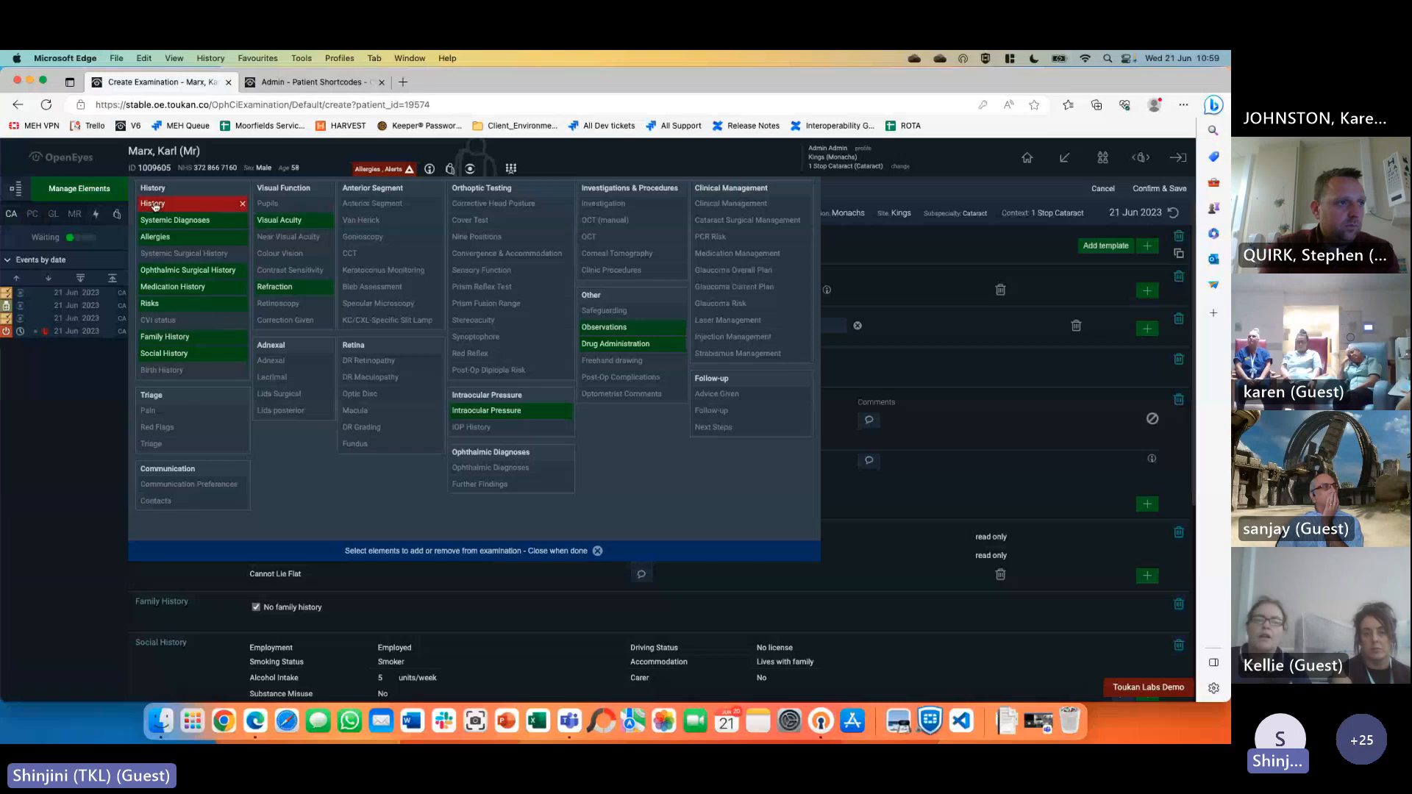
pyautogui.click(161, 225)
pyautogui.click(401, 426)
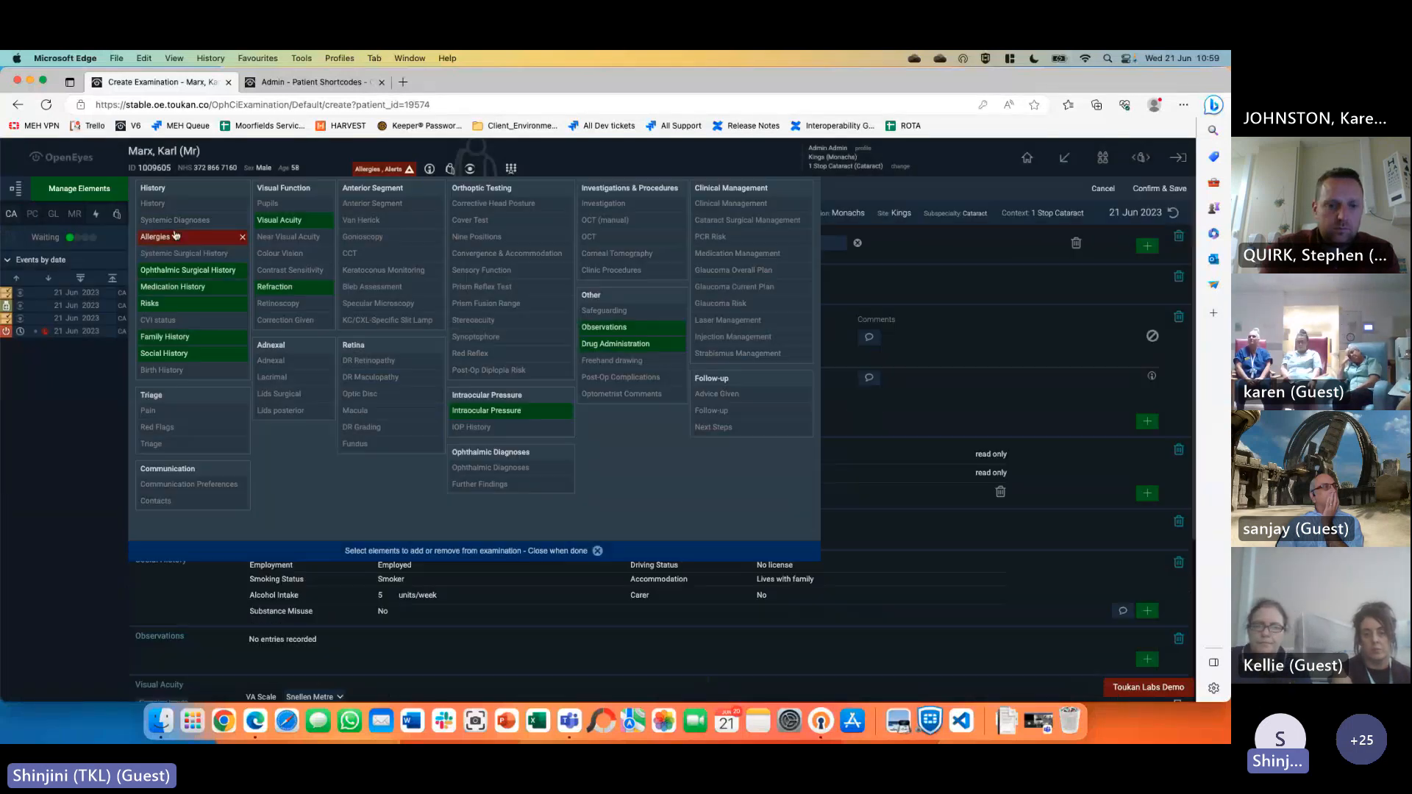
pyautogui.click(156, 237)
pyautogui.click(188, 270)
pyautogui.click(173, 287)
pyautogui.click(173, 303)
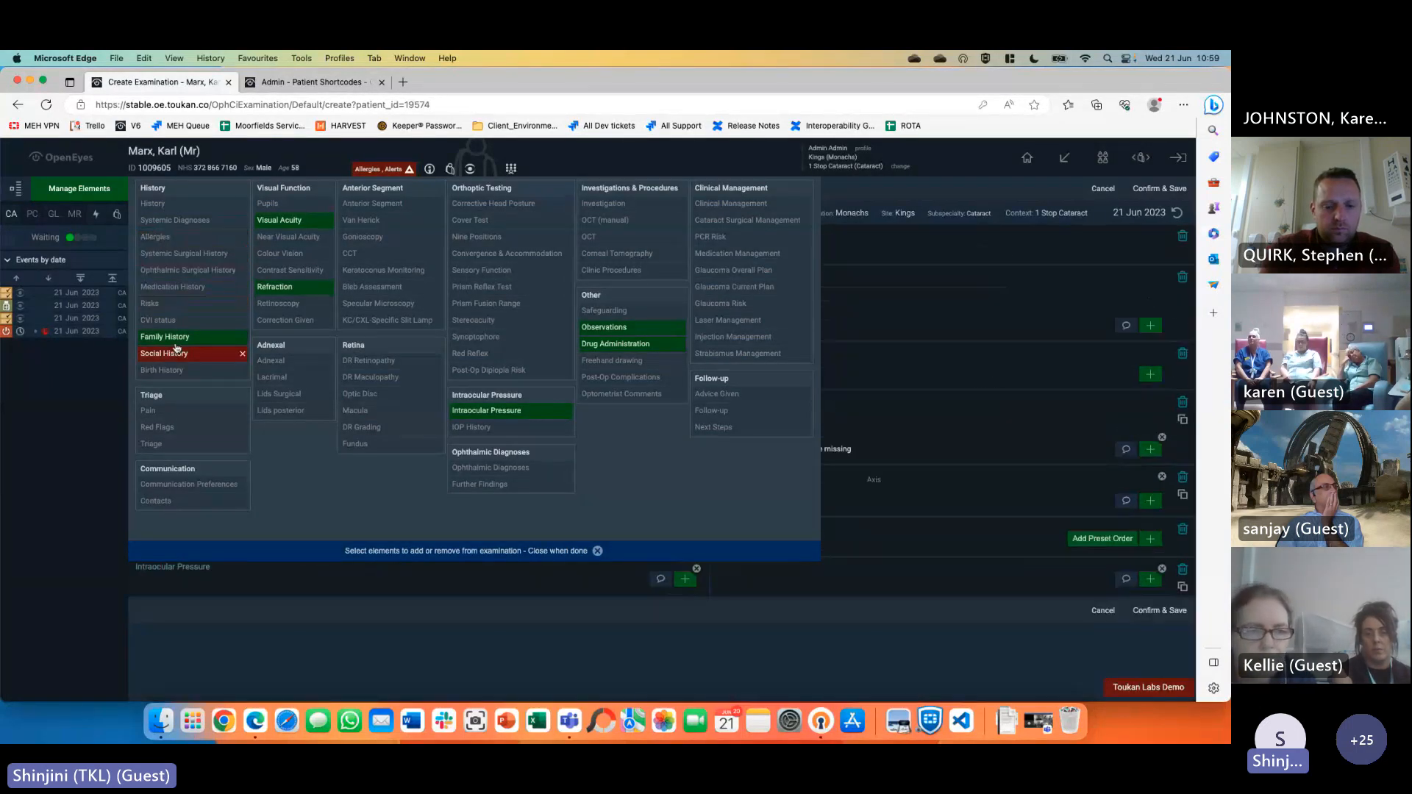
pyautogui.click(164, 336)
pyautogui.click(164, 354)
# Remove Refraction, VA, IOP, Observations and Drug Administration, add Follow-up, and choose a follow-up appointment
pyautogui.click(275, 287)
pyautogui.click(289, 219)
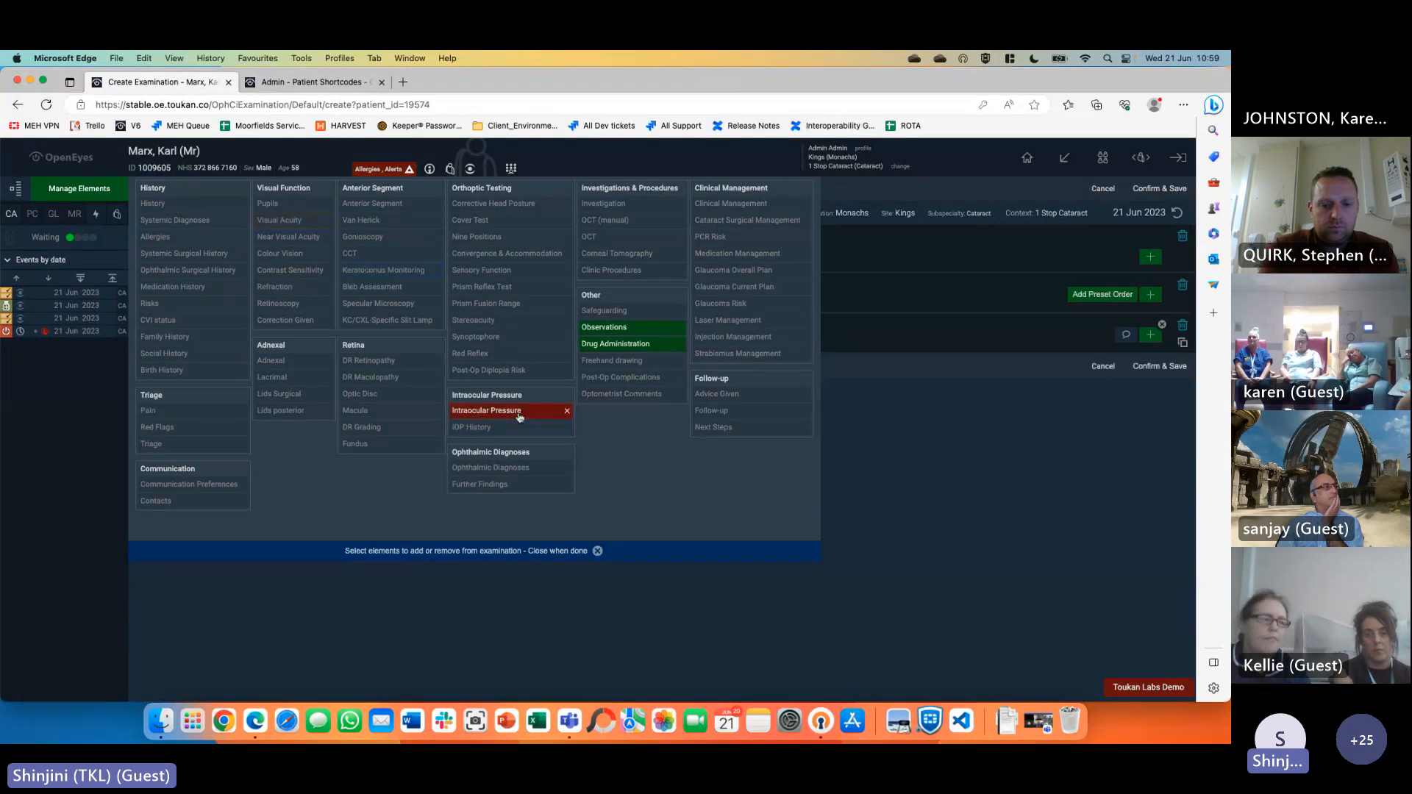
pyautogui.click(548, 411)
pyautogui.click(620, 326)
pyautogui.click(627, 344)
pyautogui.click(733, 410)
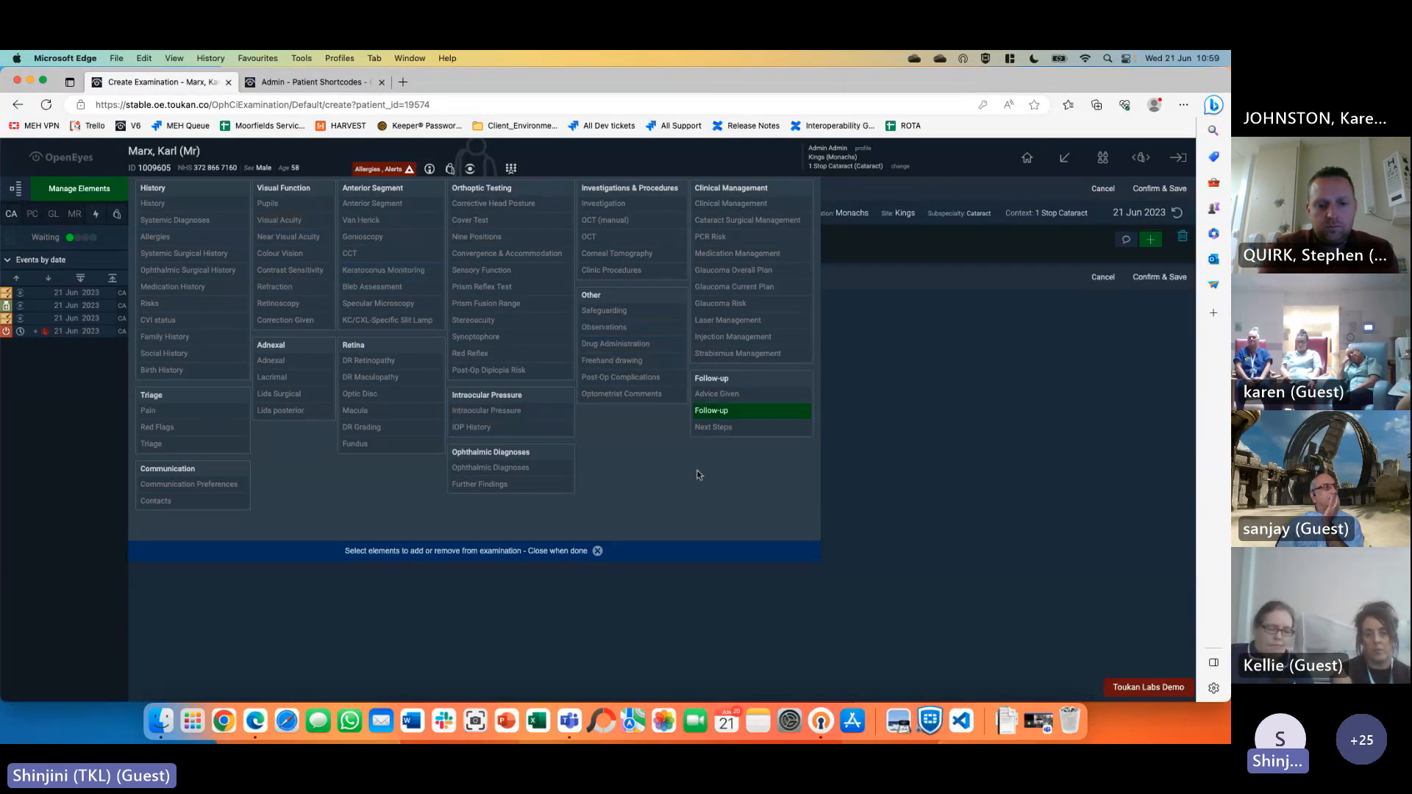
pyautogui.click(598, 551)
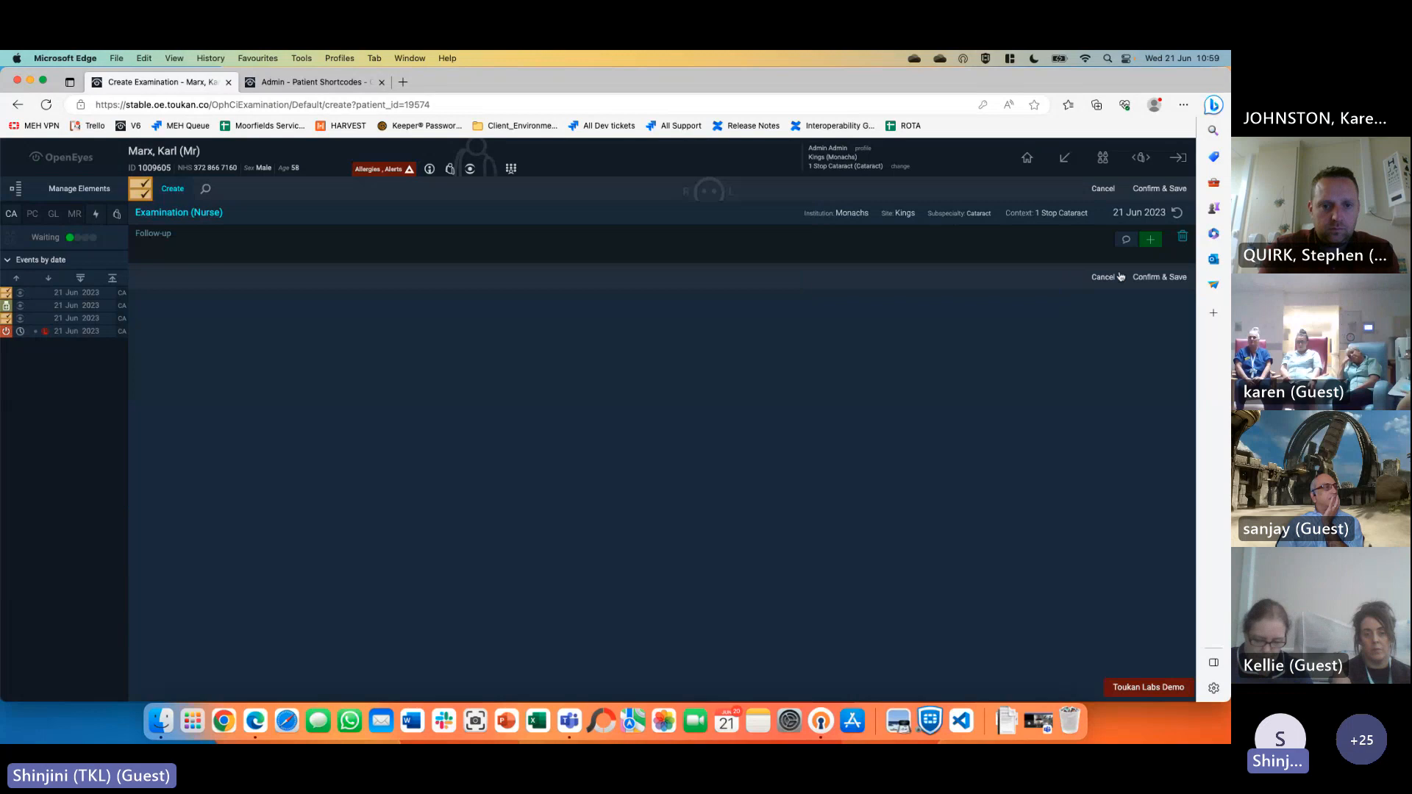
pyautogui.click(1151, 241)
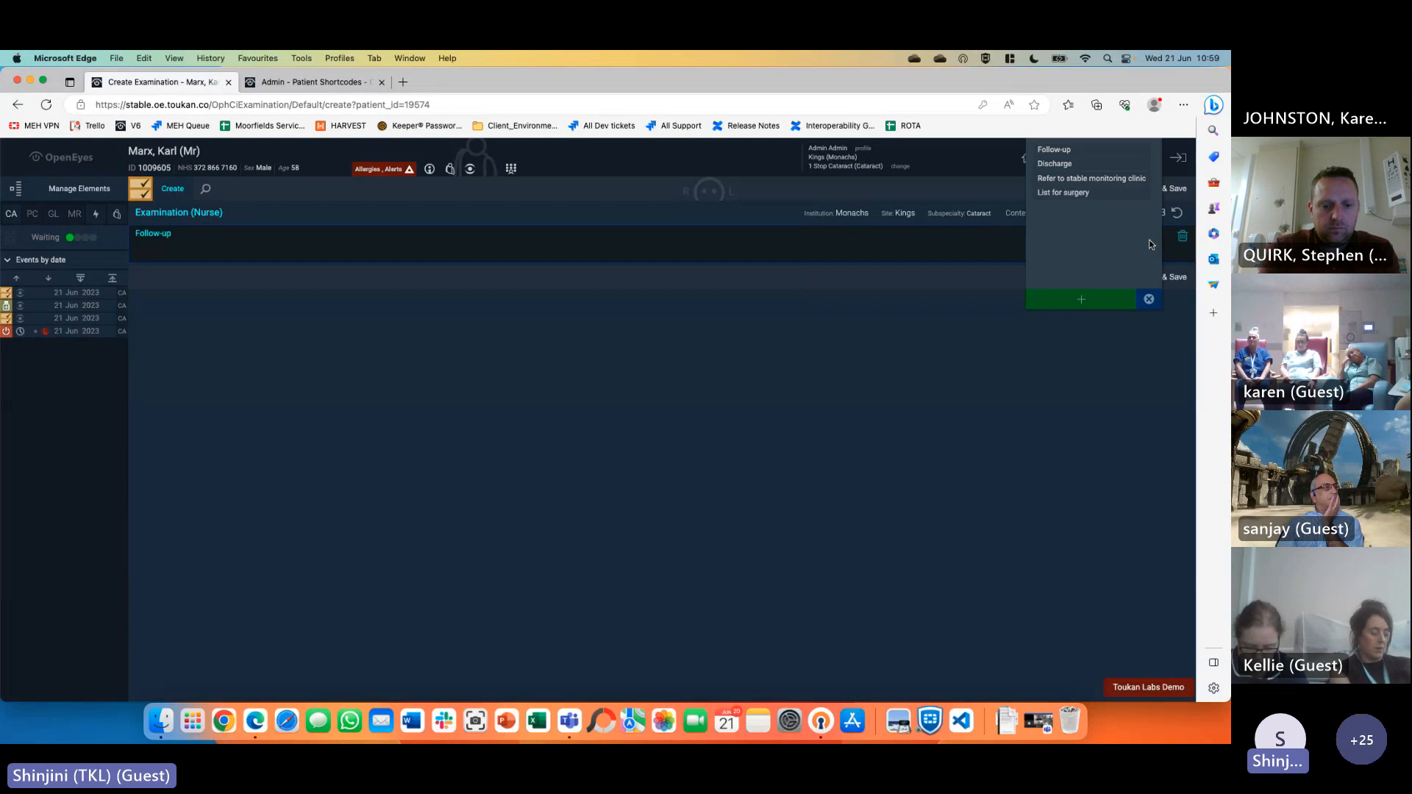
pyautogui.click(1077, 152)
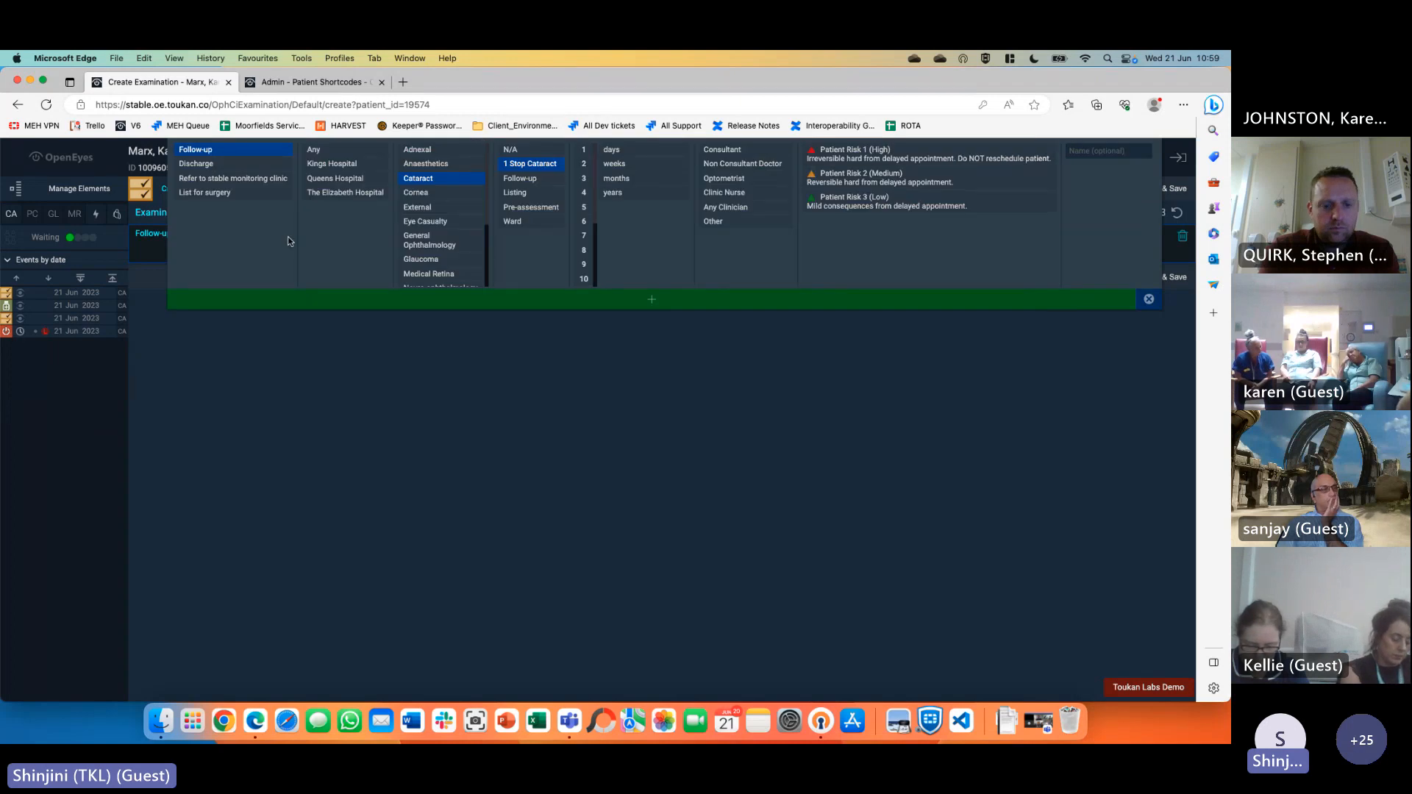
# Add a 2-week Consultant follow-up at Kings Hospital with low patient risk and save the examination
pyautogui.click(326, 168)
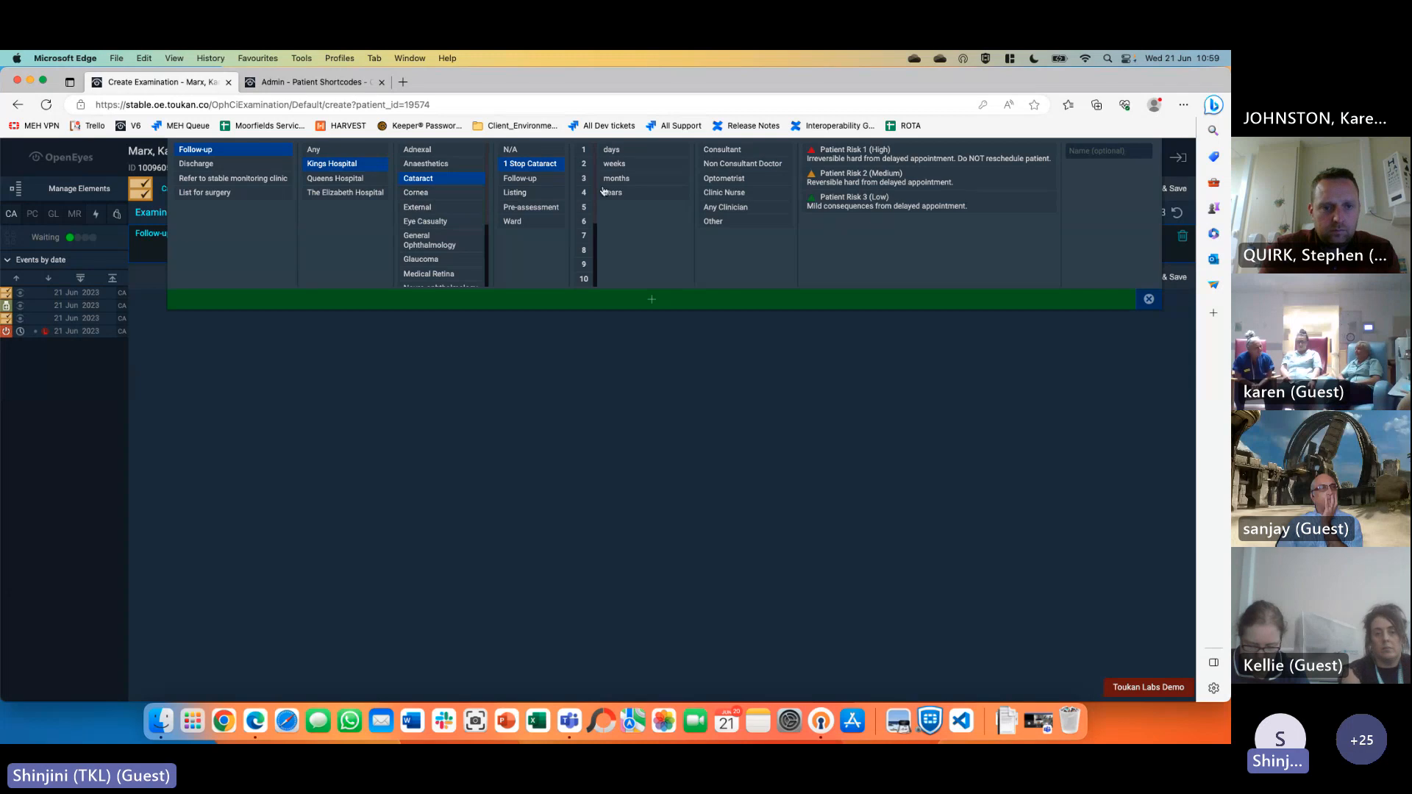
pyautogui.click(615, 163)
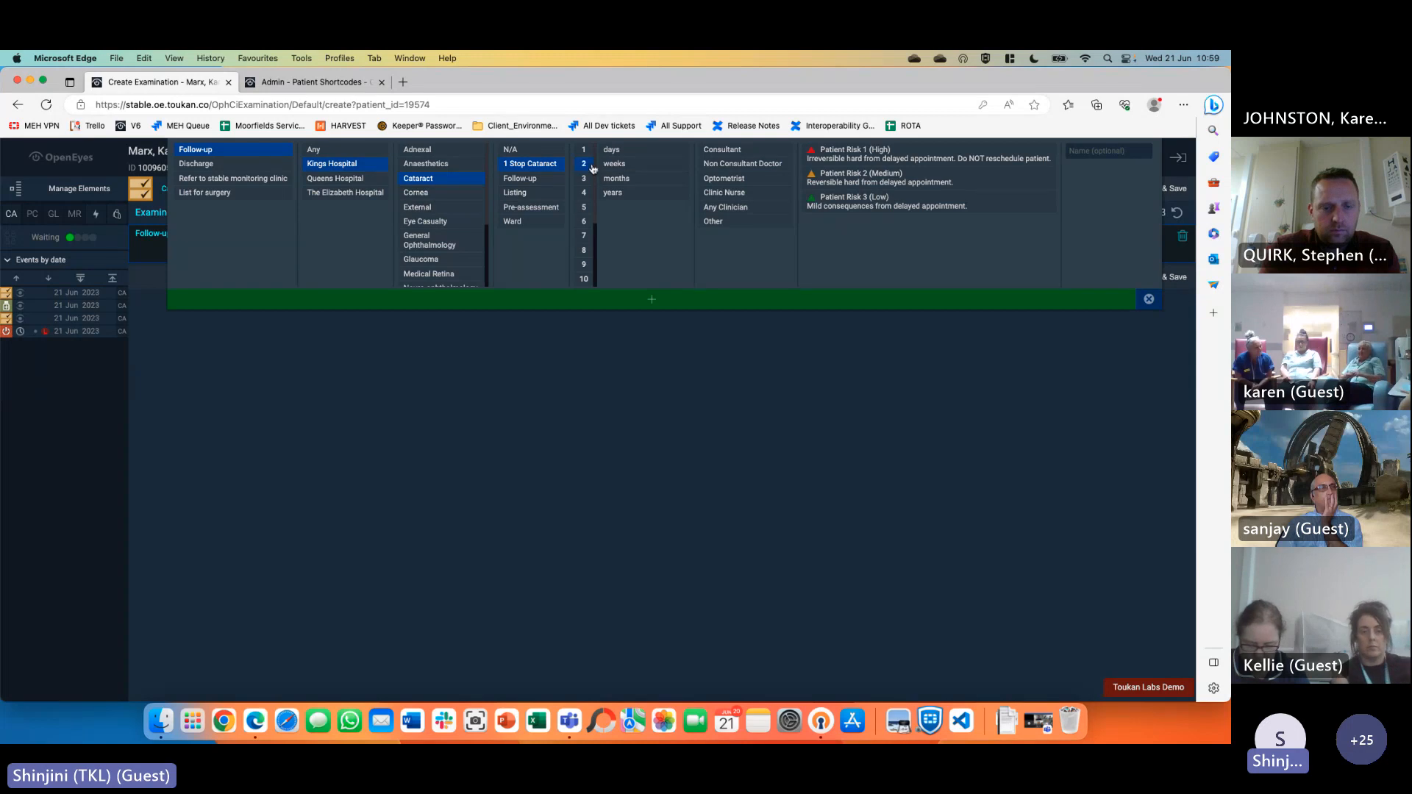
pyautogui.click(729, 151)
pyautogui.click(854, 210)
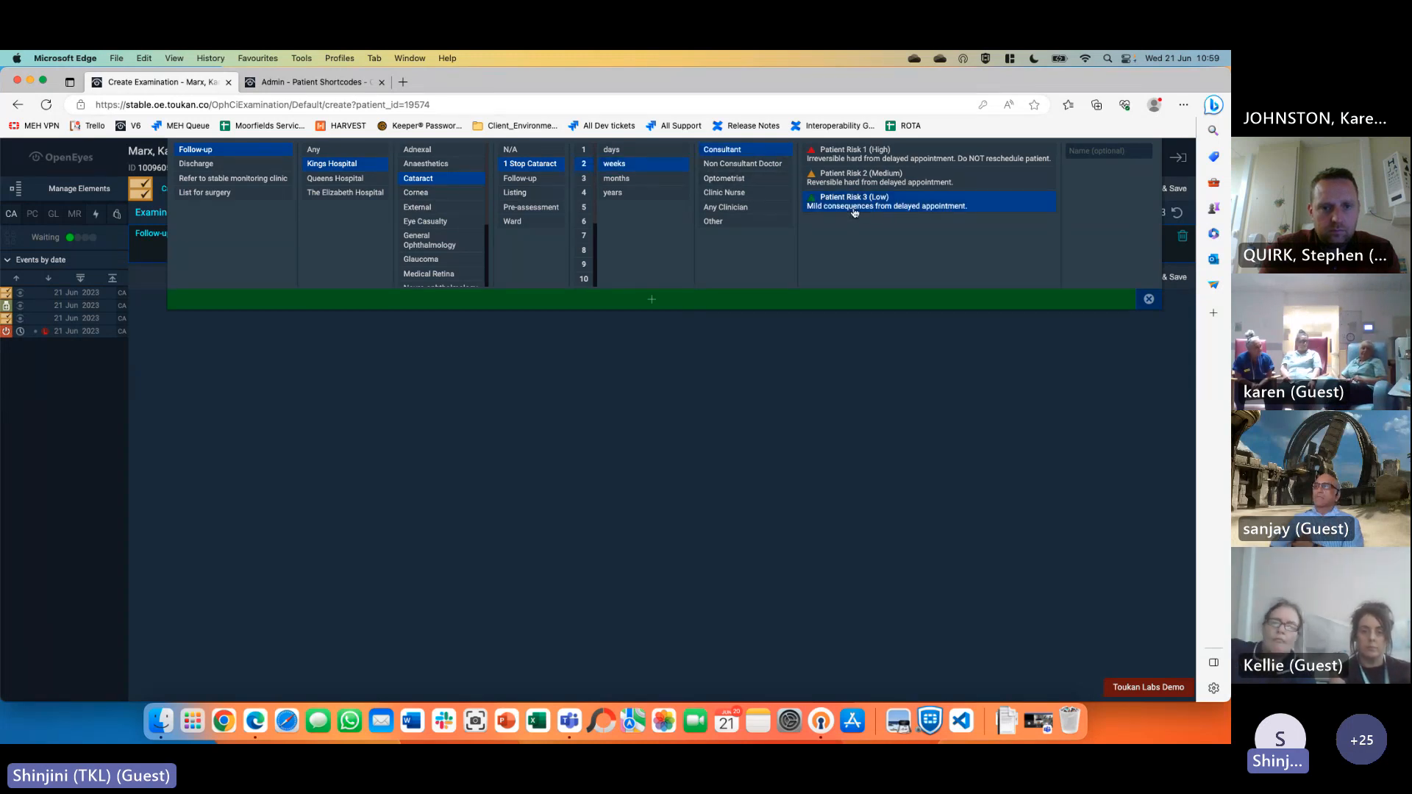
pyautogui.click(678, 300)
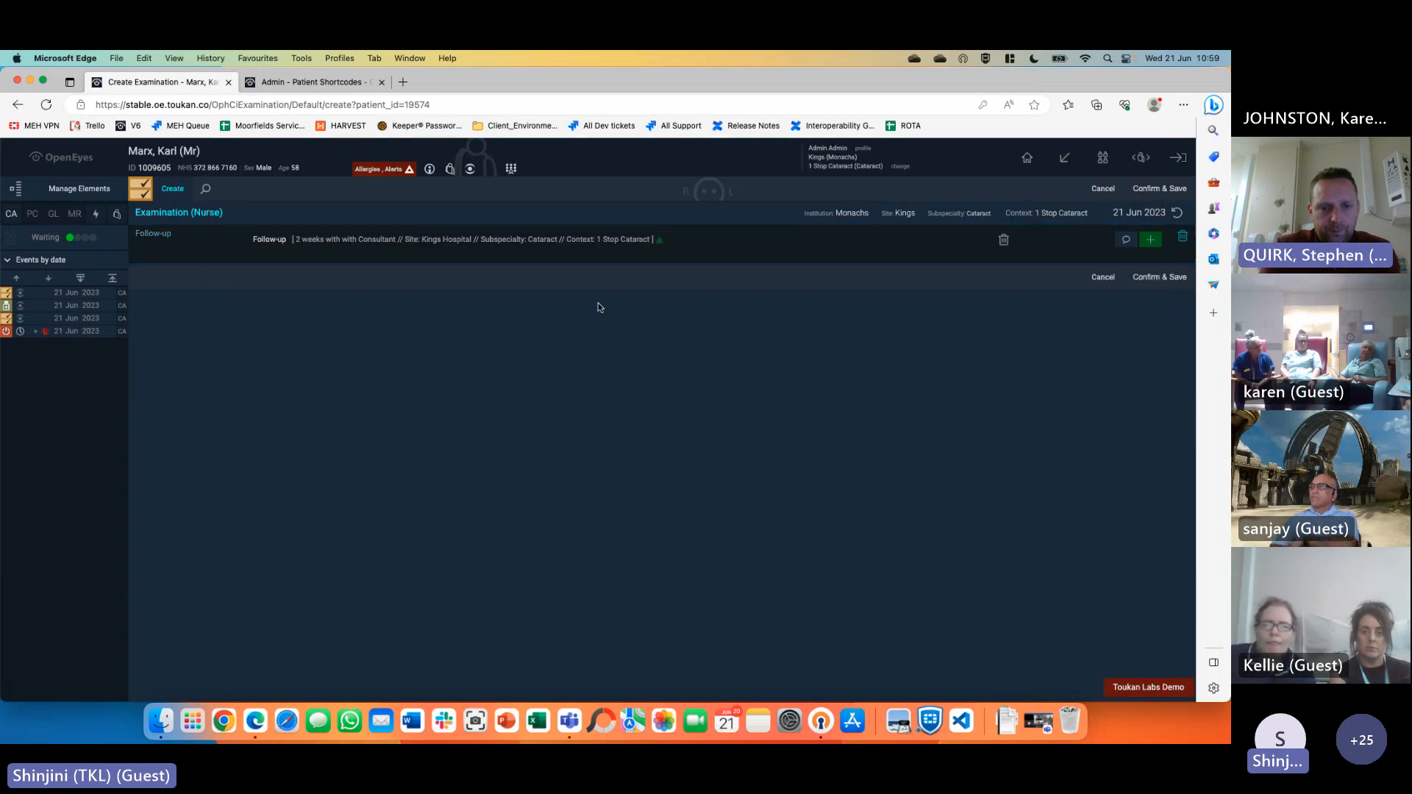
pyautogui.click(1160, 276)
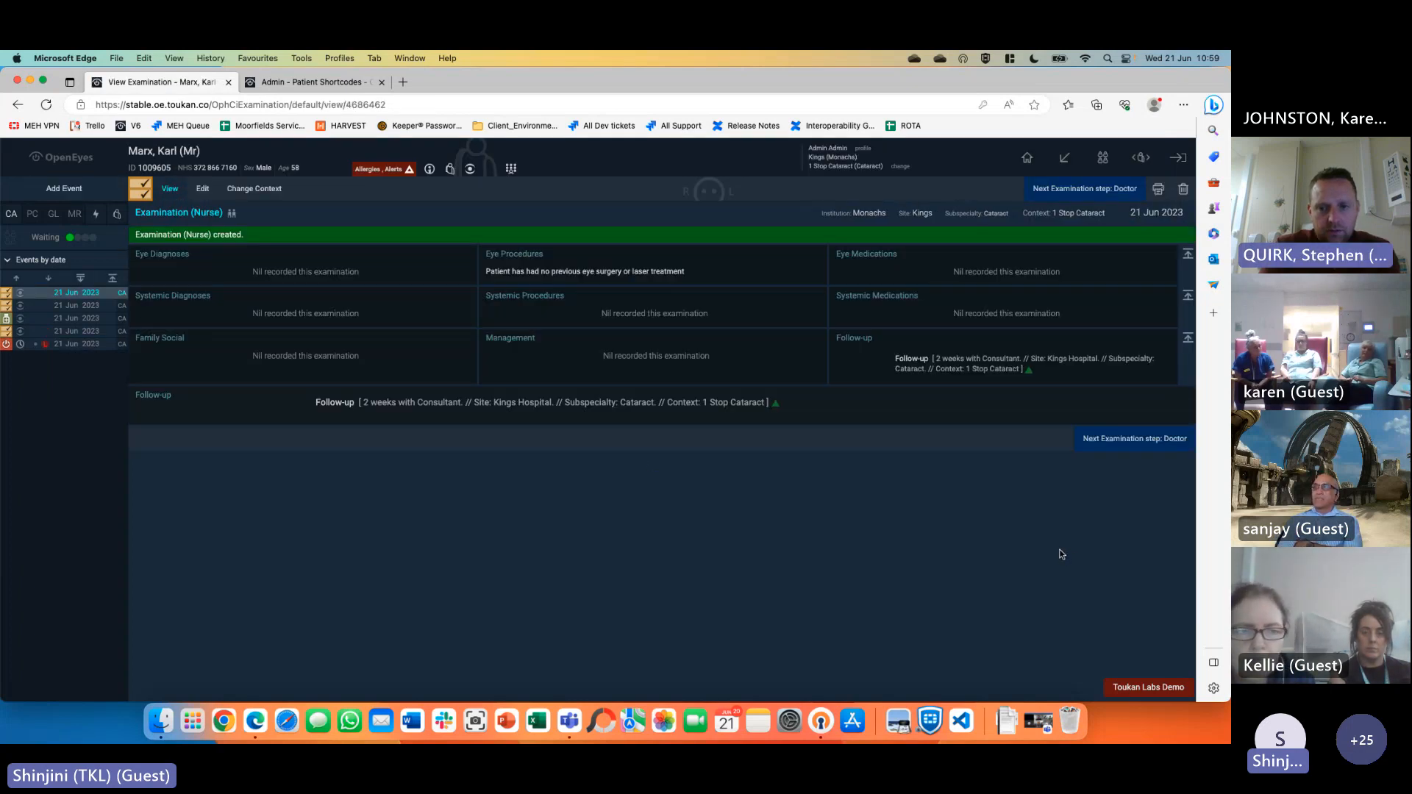
pyautogui.moveTo(317, 404); pyautogui.dragTo(775, 406)
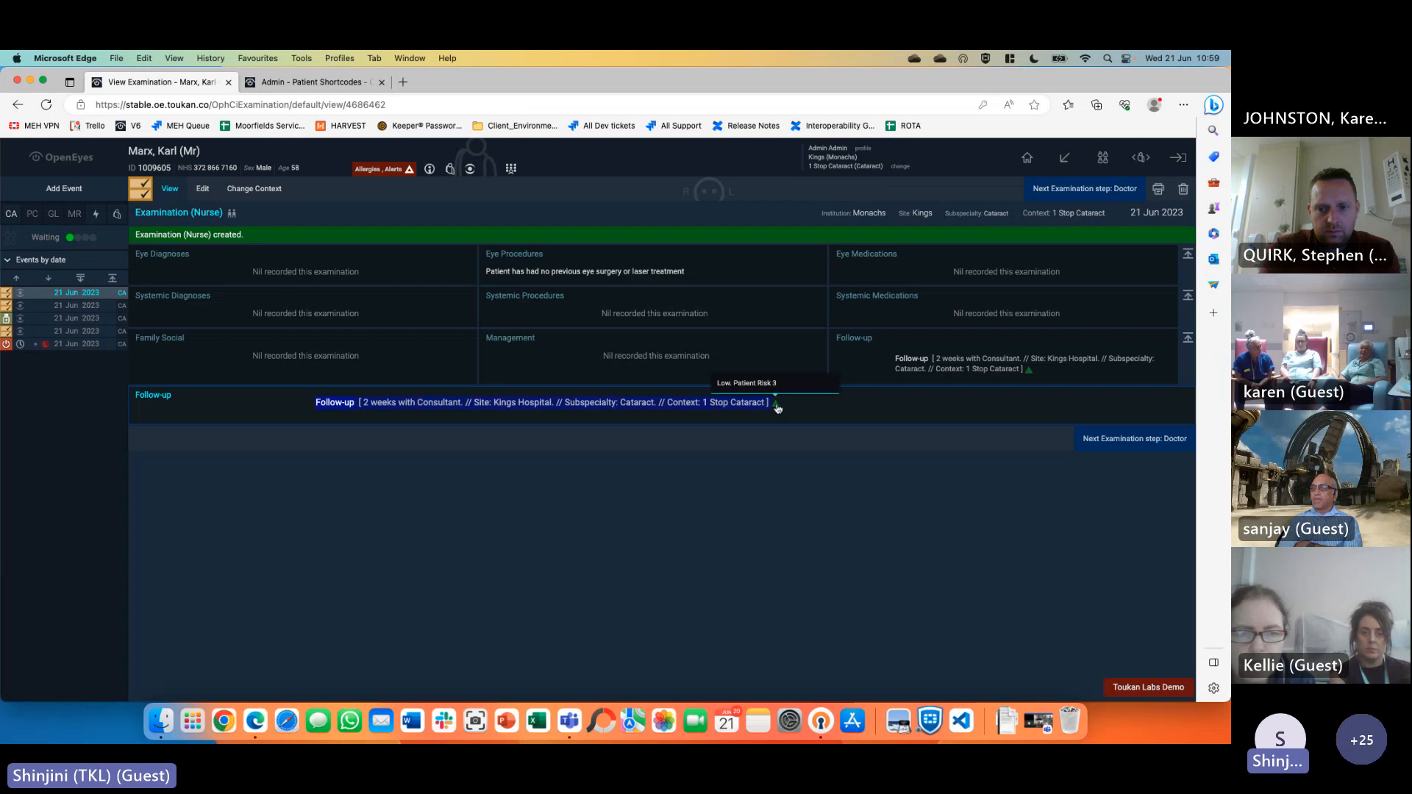
pyautogui.click(793, 550)
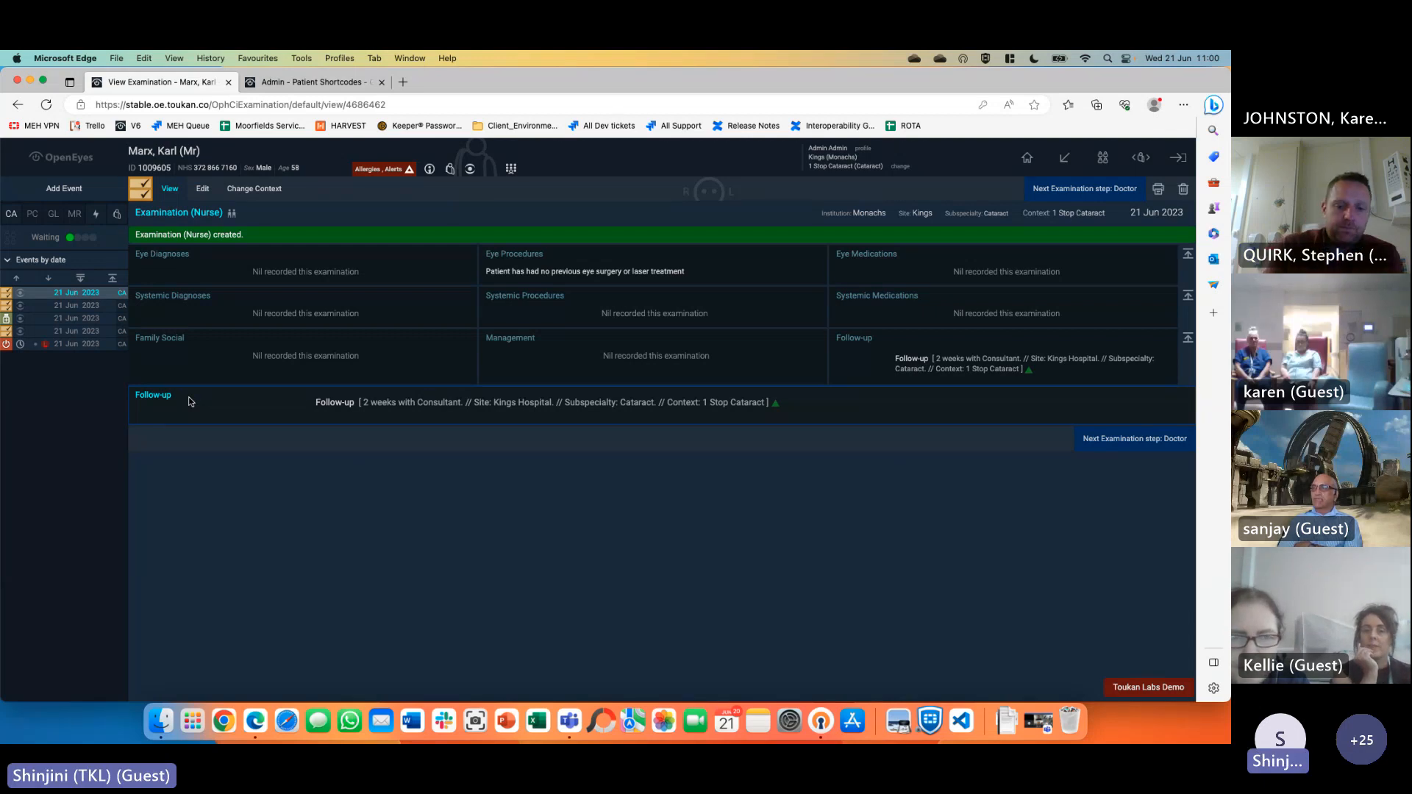
# Start a new Document event with the sub type set to Referral Letter
pyautogui.click(94, 197)
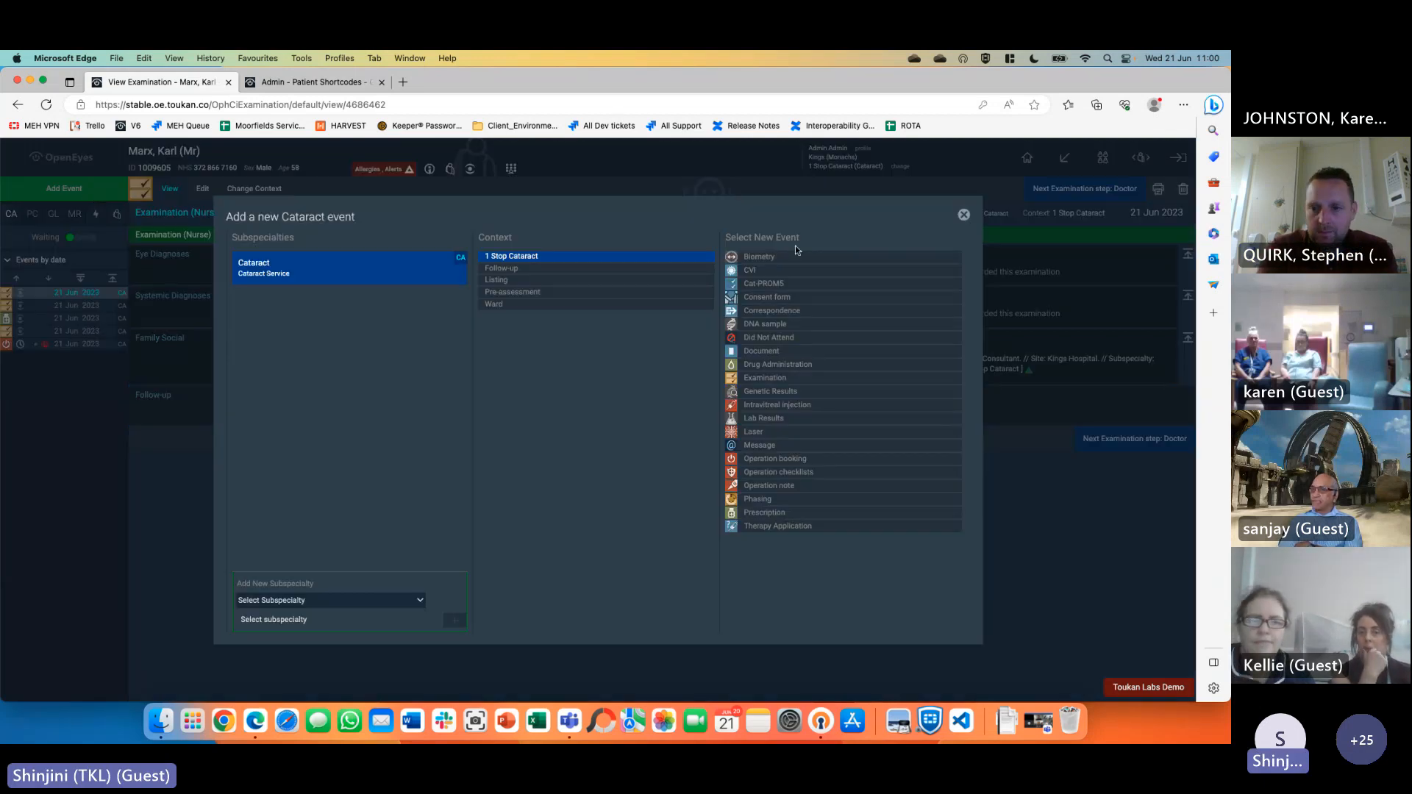
pyautogui.click(760, 353)
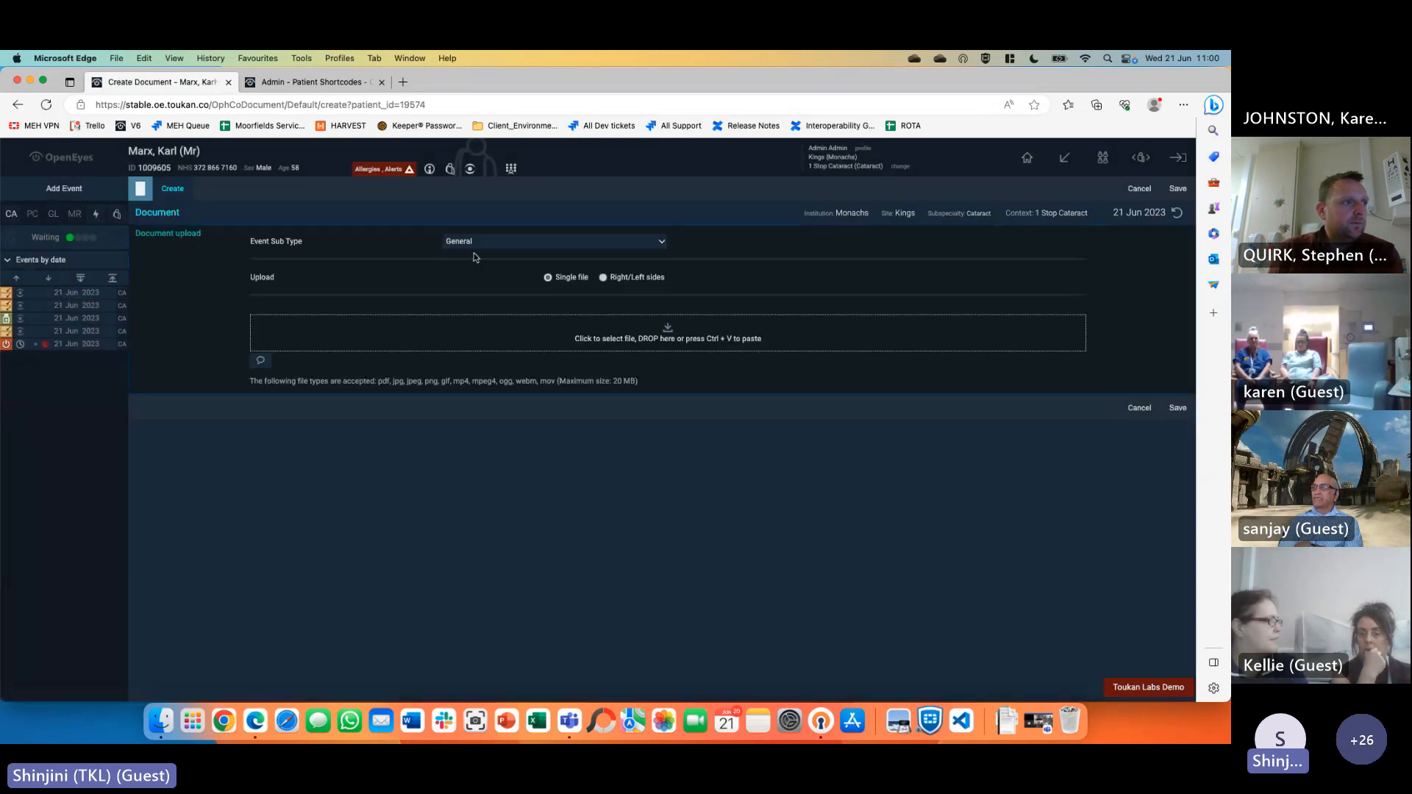
pyautogui.click(501, 241)
pyautogui.click(505, 270)
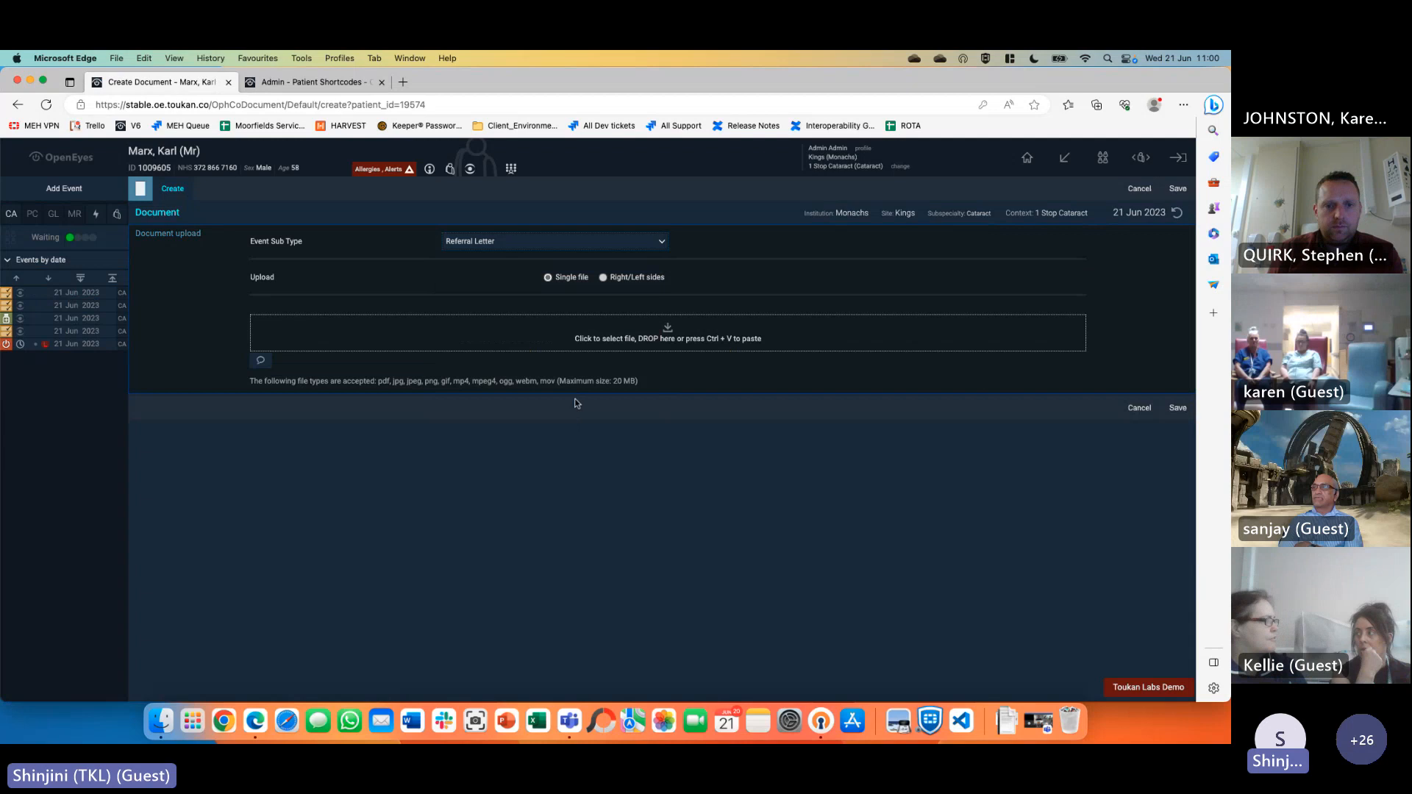
# Cancel the file picker and abandon the unsaved document for the patient's overview
pyautogui.click(630, 335)
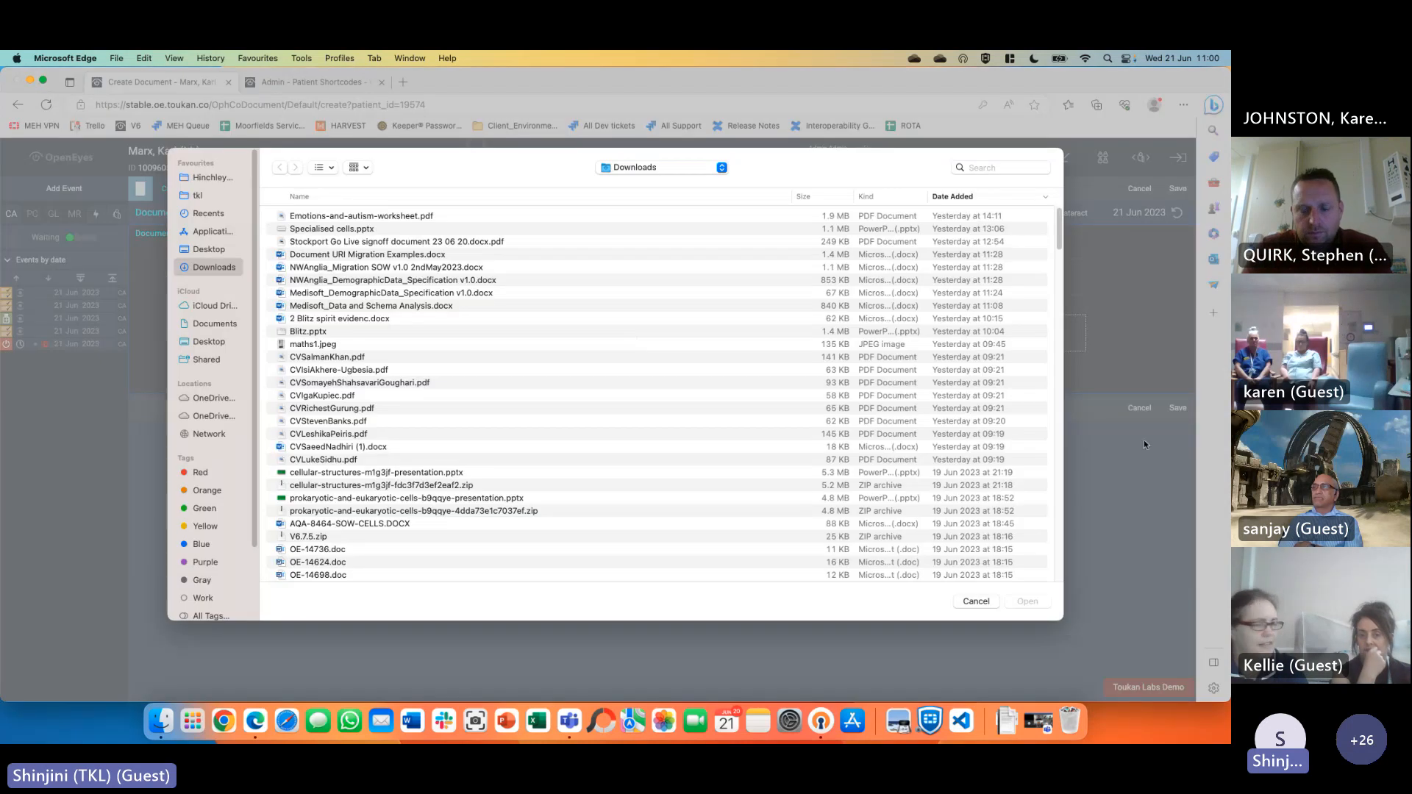
pyautogui.click(977, 603)
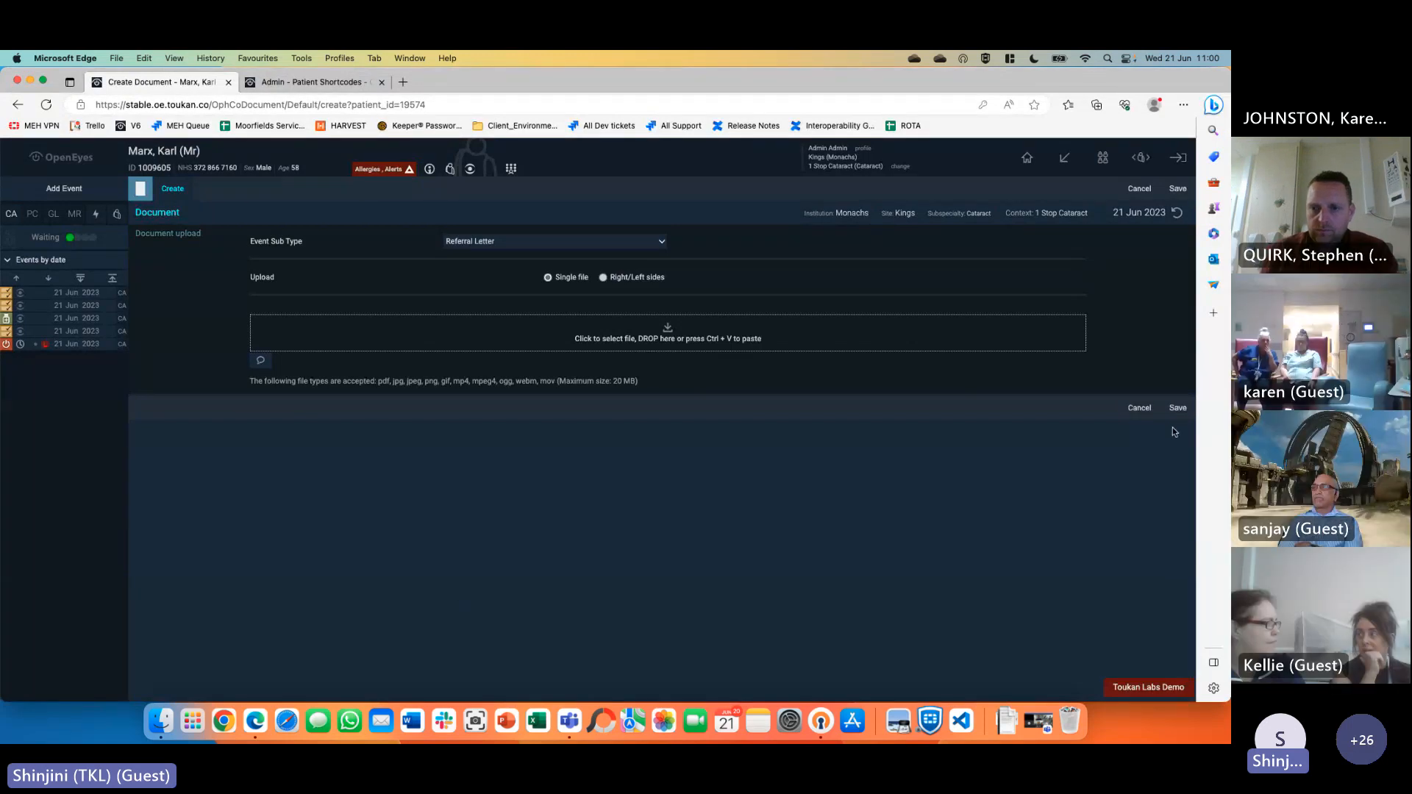
pyautogui.click(188, 158)
pyautogui.click(639, 302)
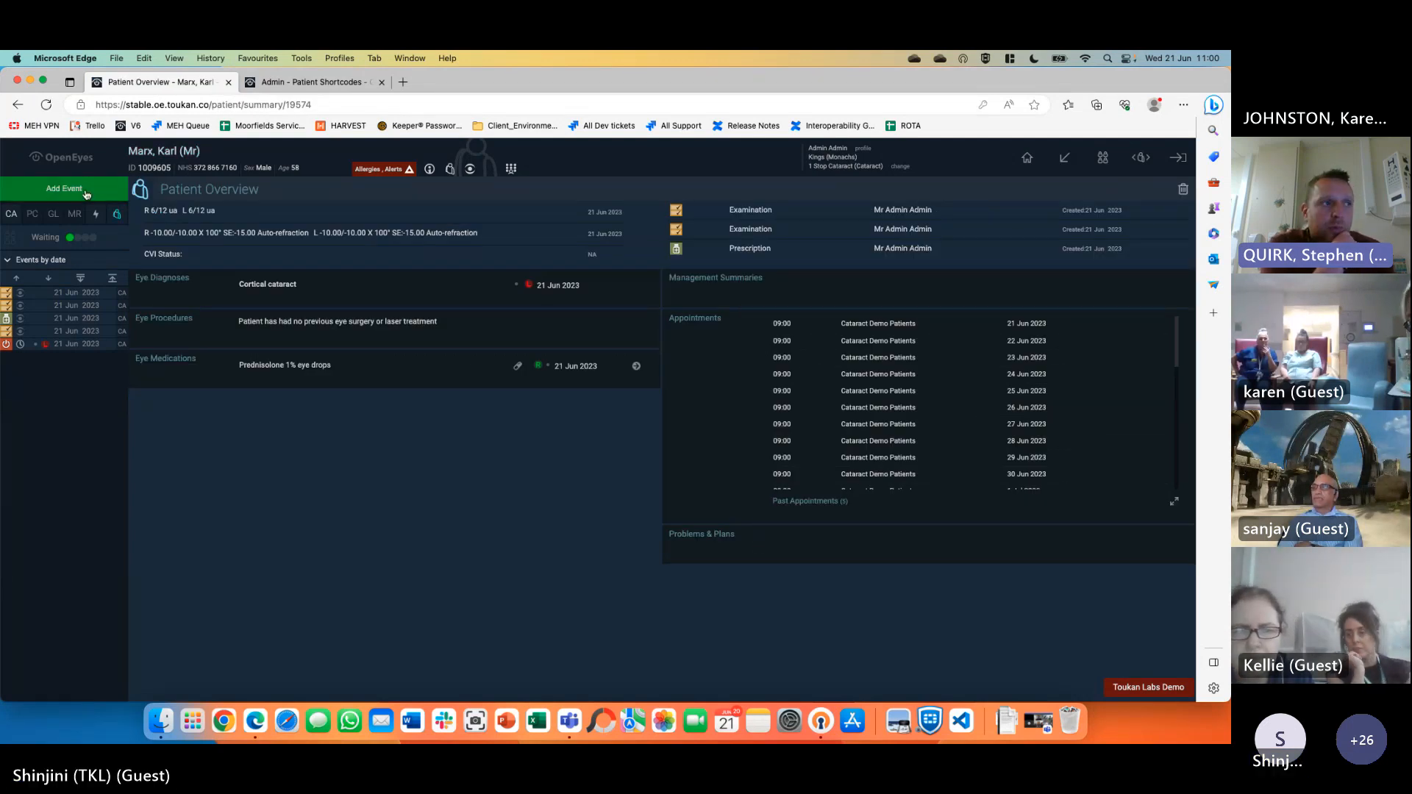
# Open the 21 Jun 2023 nurse examination, highlight its 2-week consultant follow-up, then choose Add Event
pyautogui.click(83, 295)
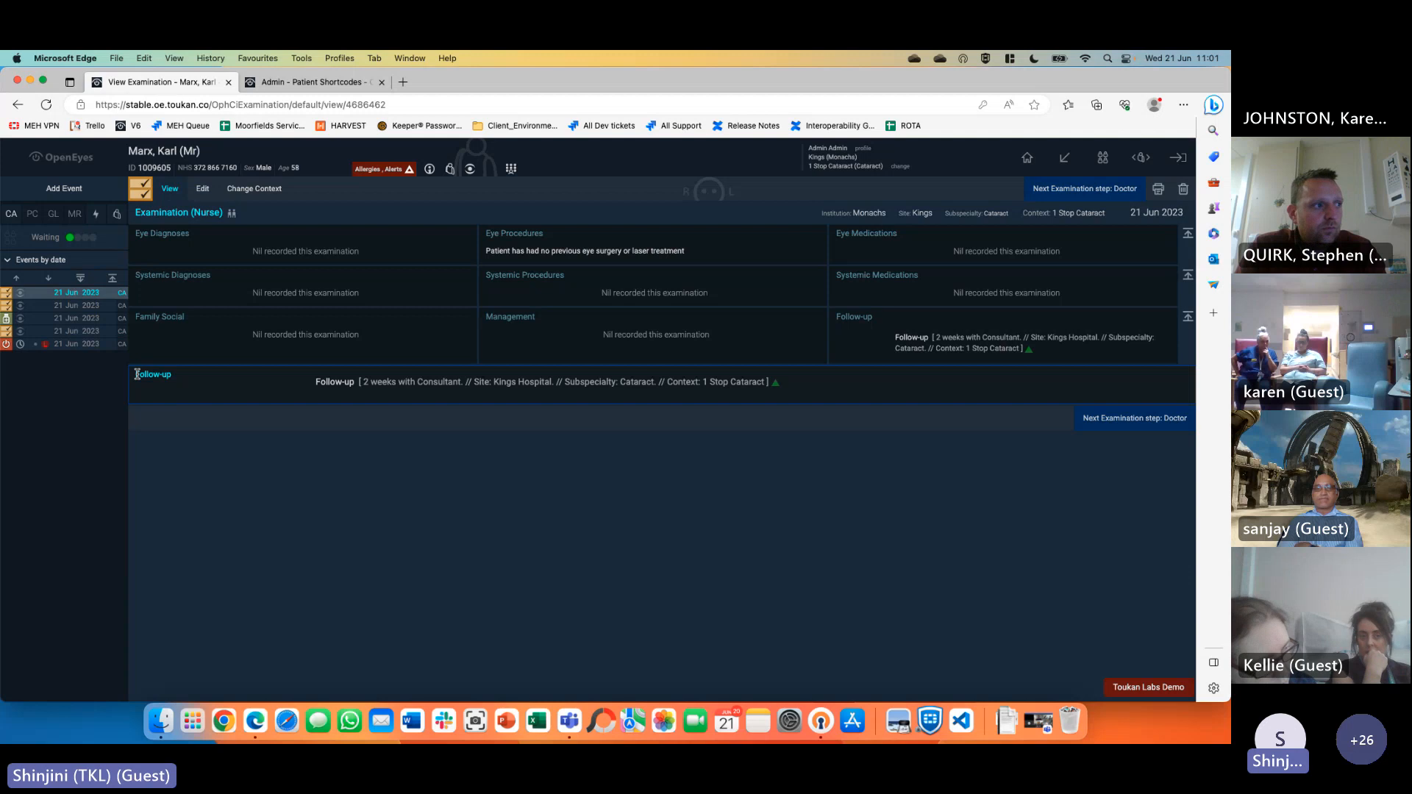
pyautogui.moveTo(186, 379); pyautogui.dragTo(797, 385)
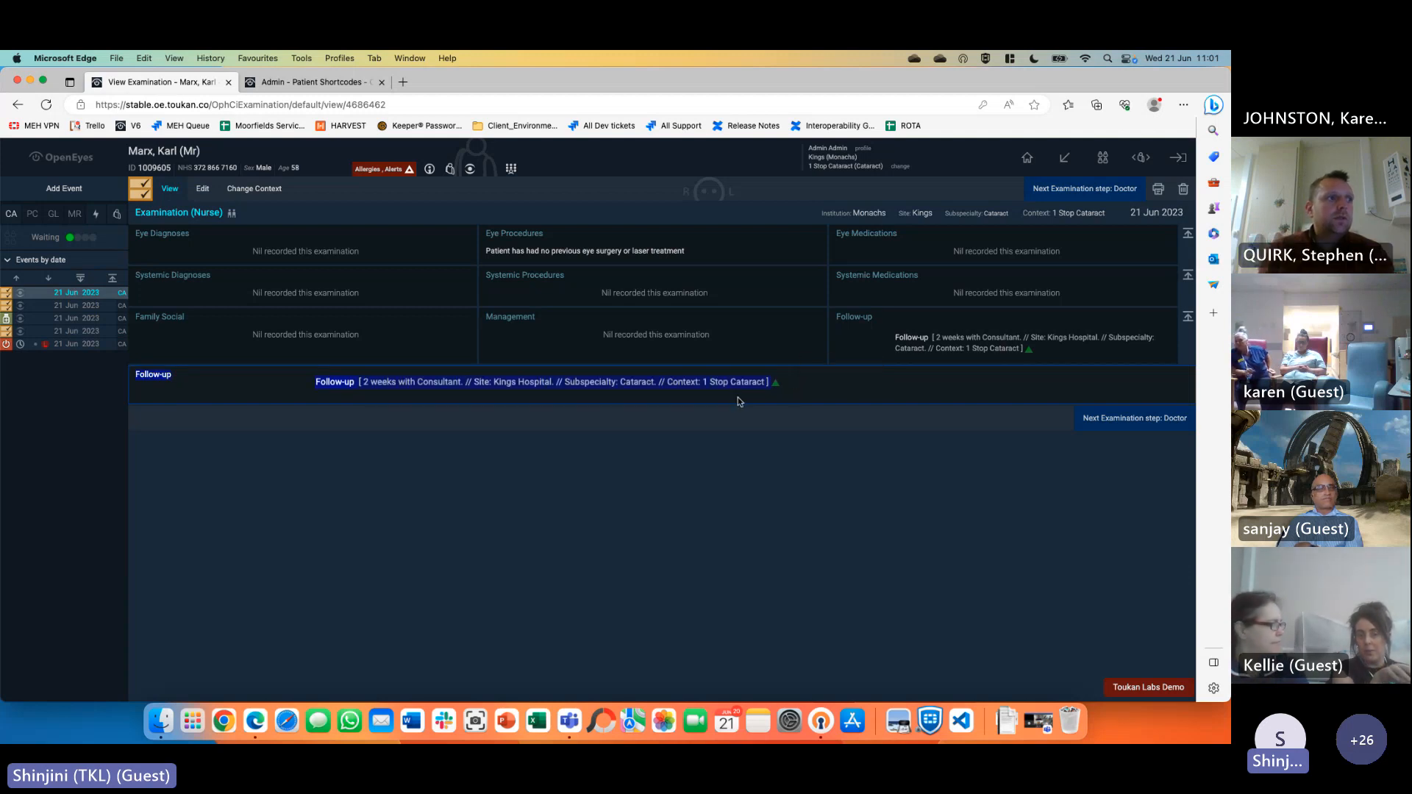
pyautogui.click(712, 406)
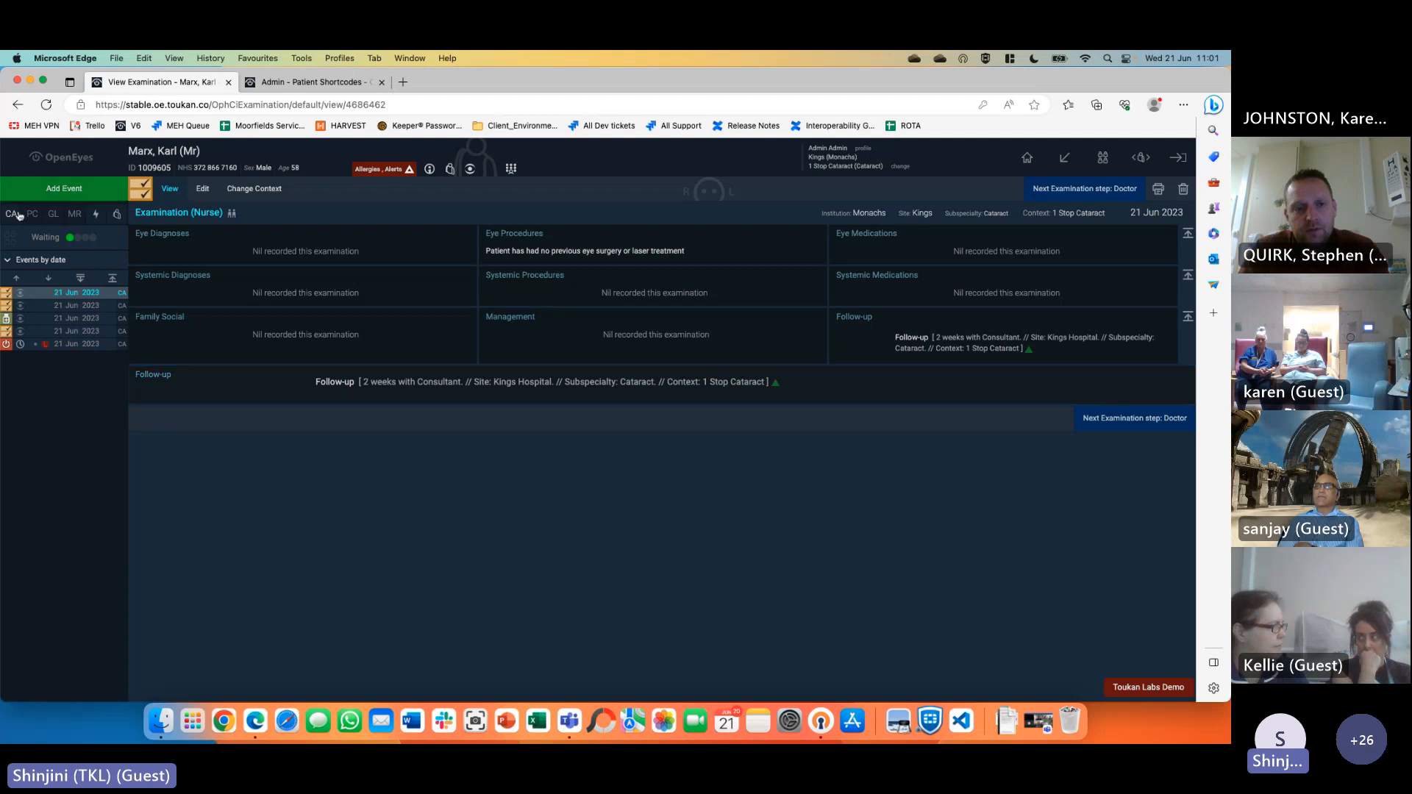
pyautogui.click(64, 188)
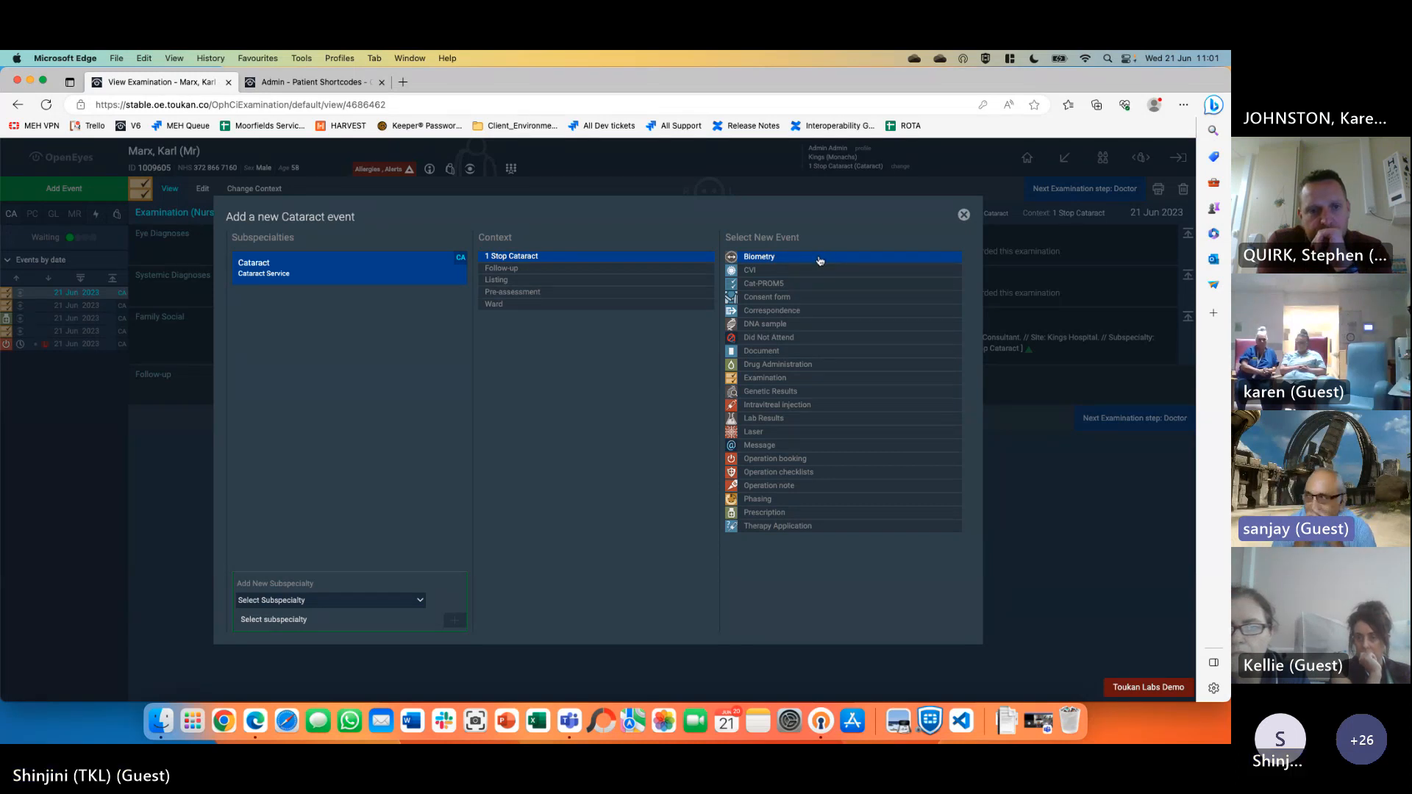
# Close the Add a new Cataract event dialog with its X button
pyautogui.click(963, 216)
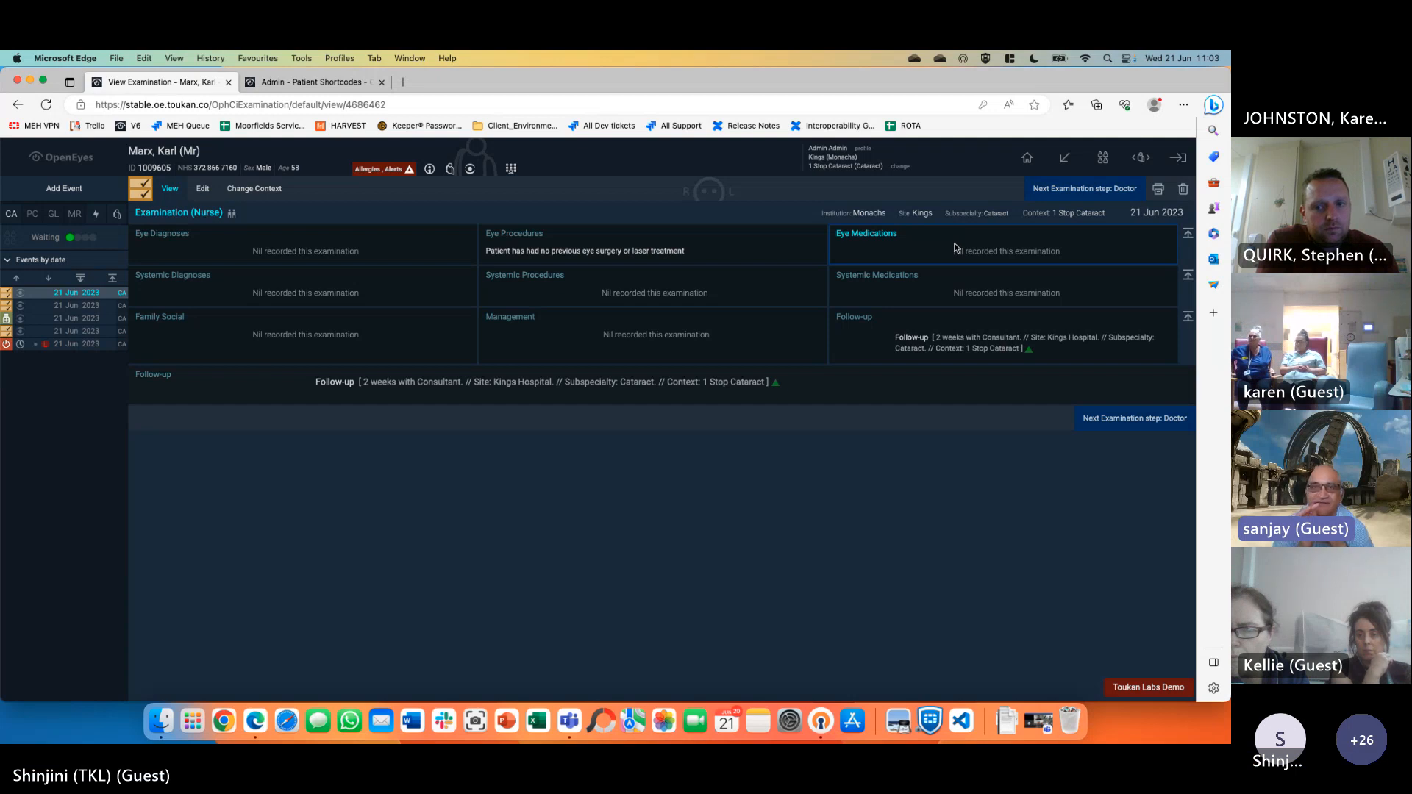
# Show All worklists instead of only Cataract and open the first cataract patient
pyautogui.click(1101, 169)
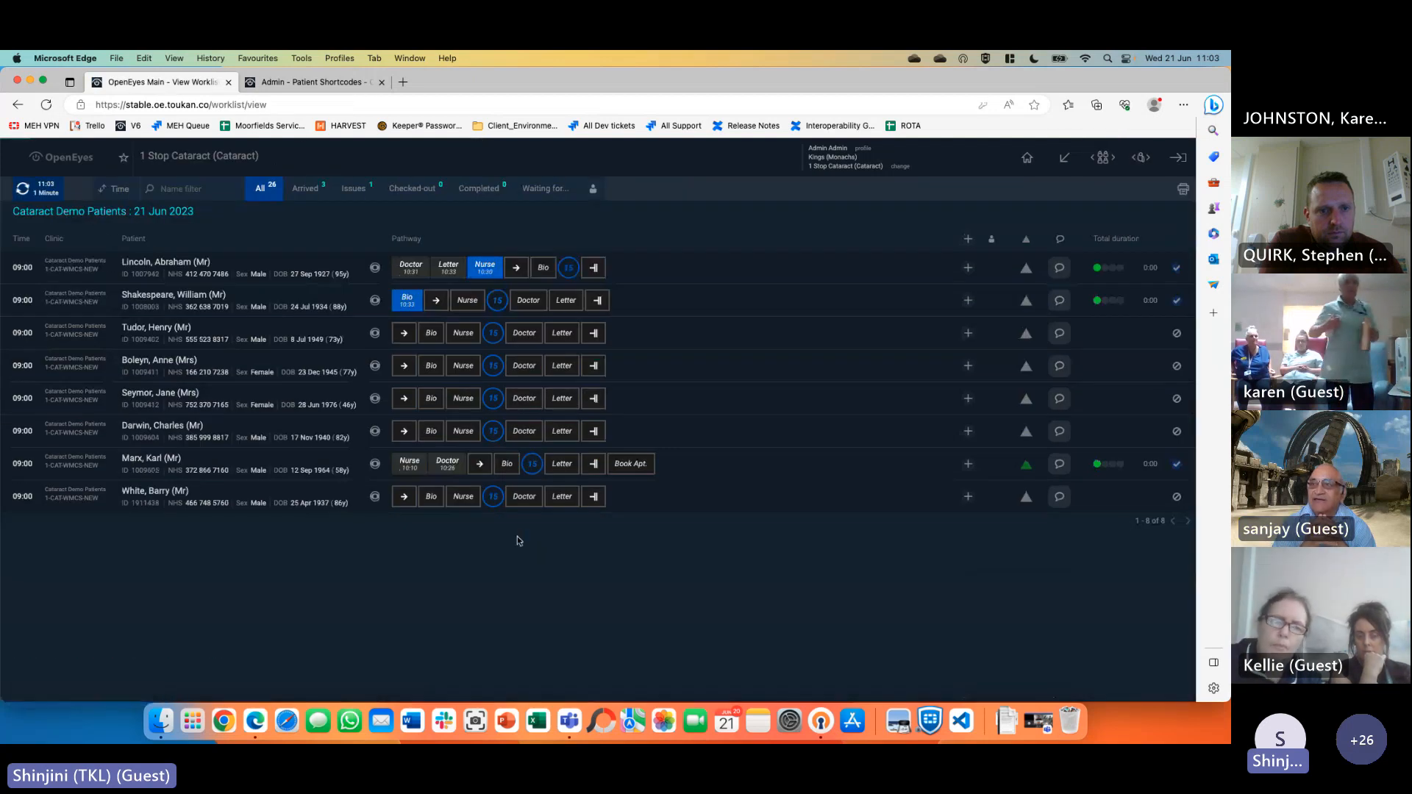
pyautogui.click(1141, 158)
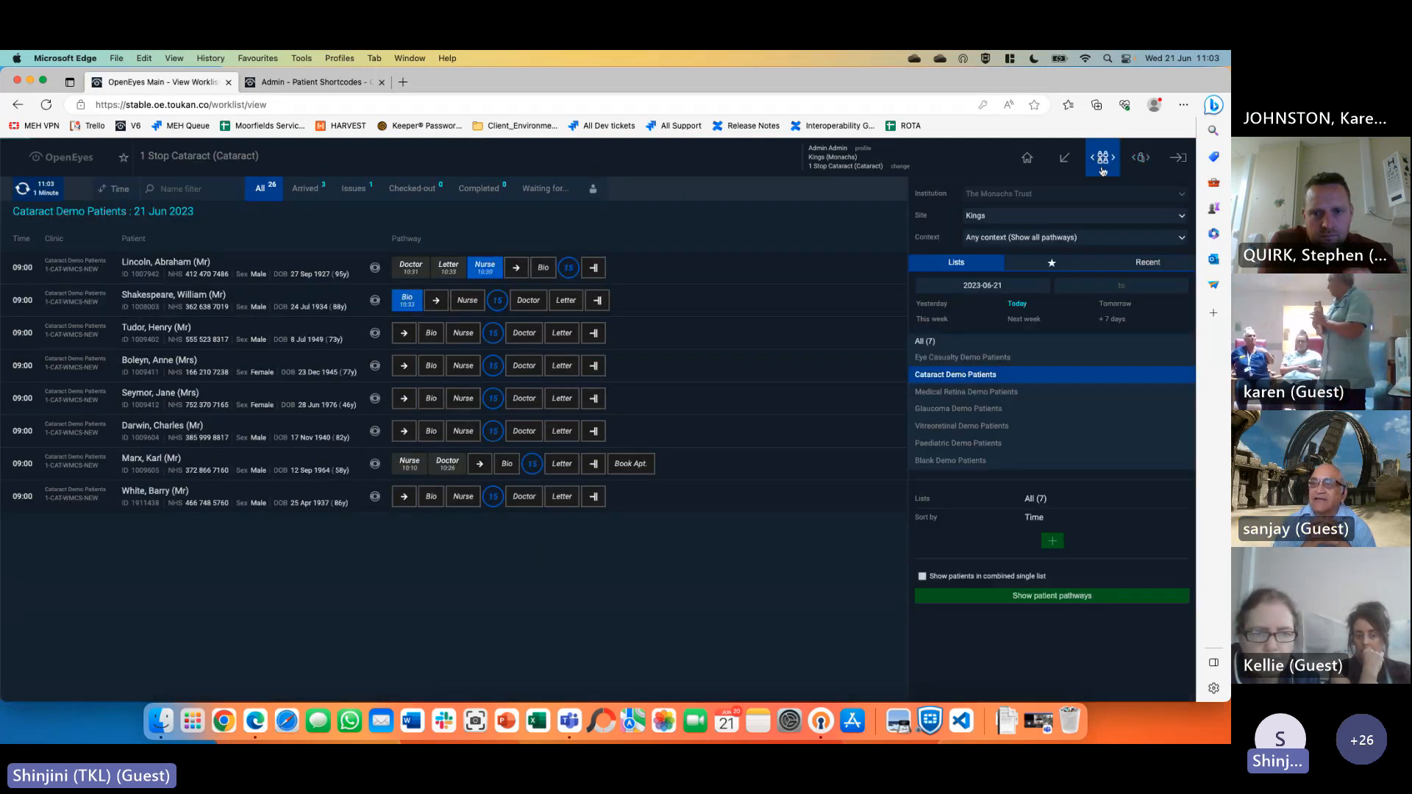
pyautogui.click(1103, 158)
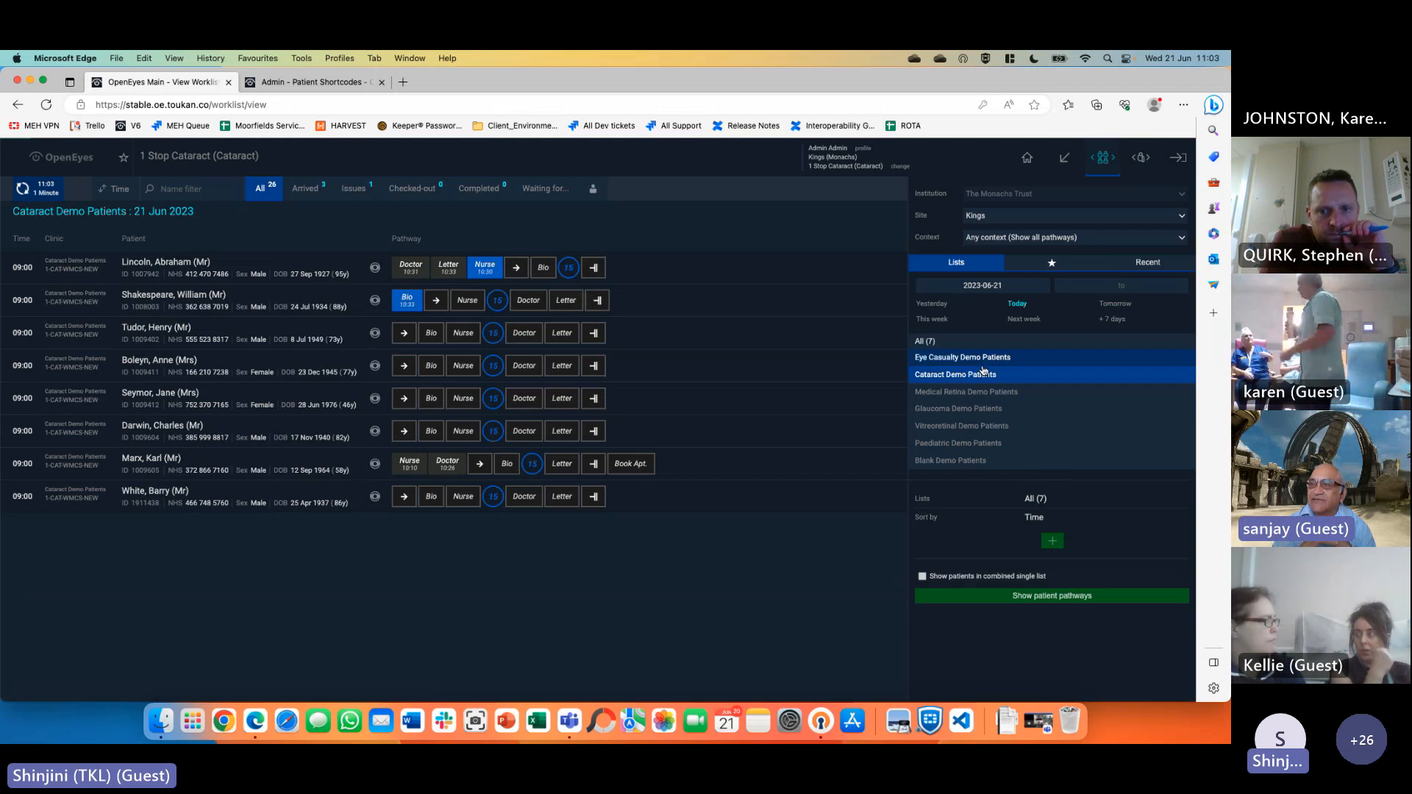
pyautogui.click(925, 341)
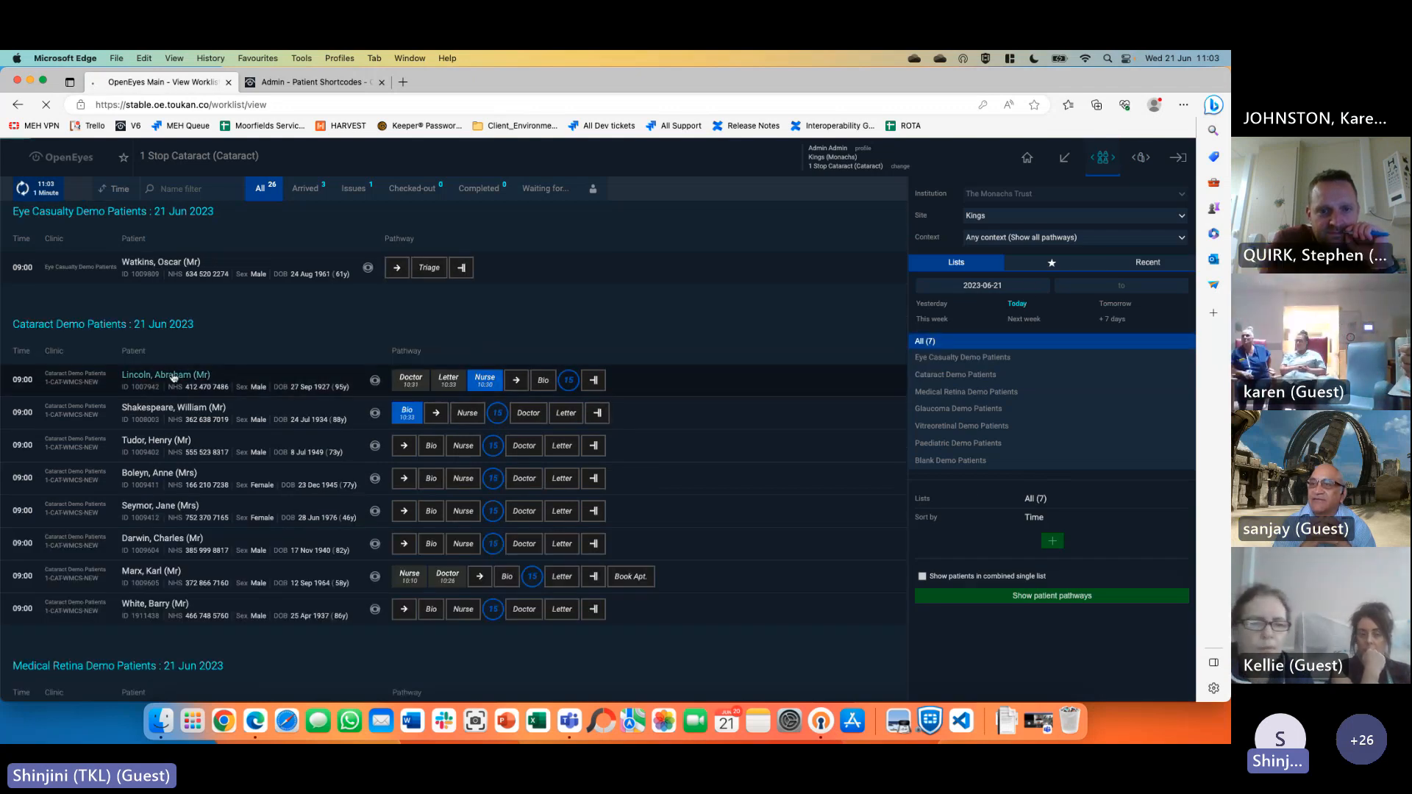
pyautogui.click(176, 377)
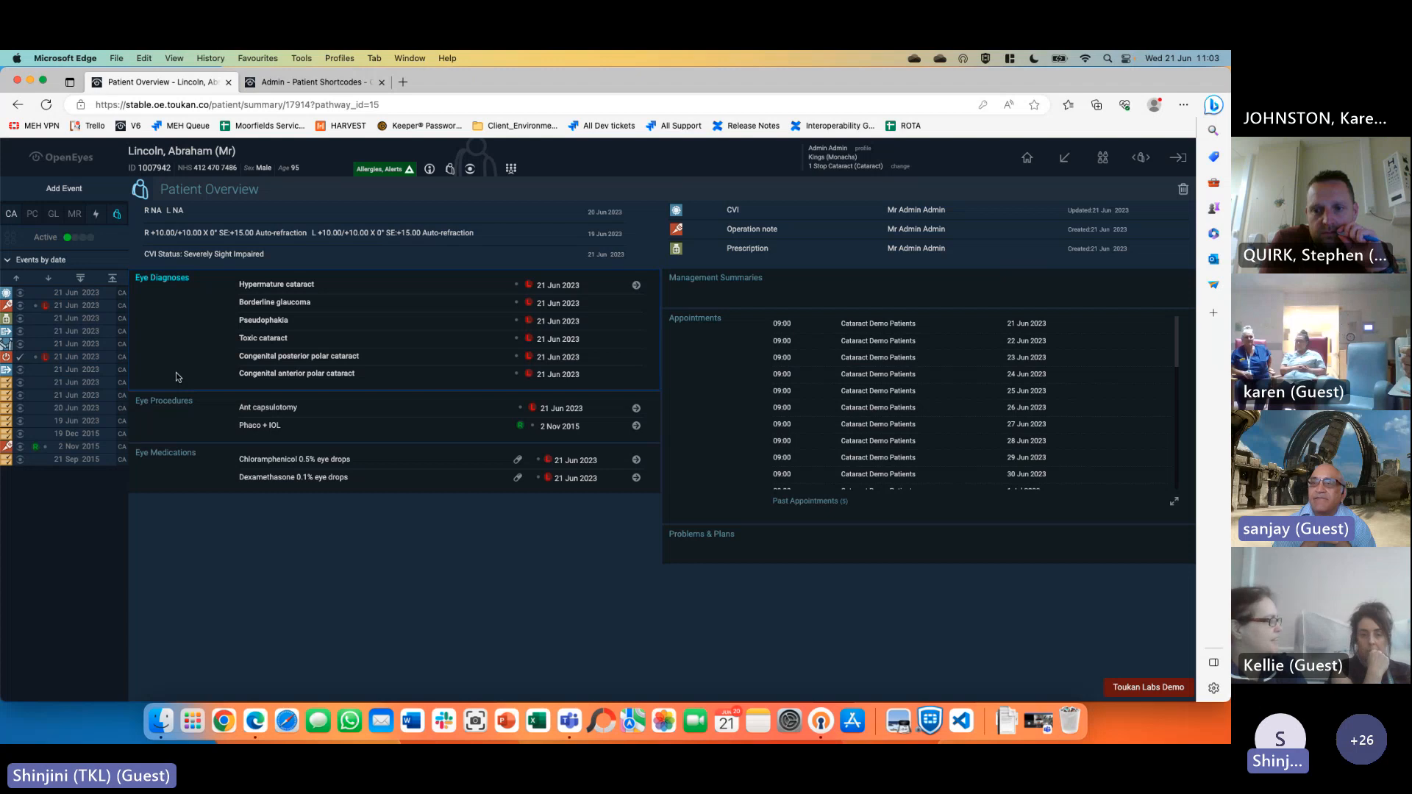
# Switch to other patients from the Open patients list, reaching the next patient's overview
pyautogui.click(1141, 157)
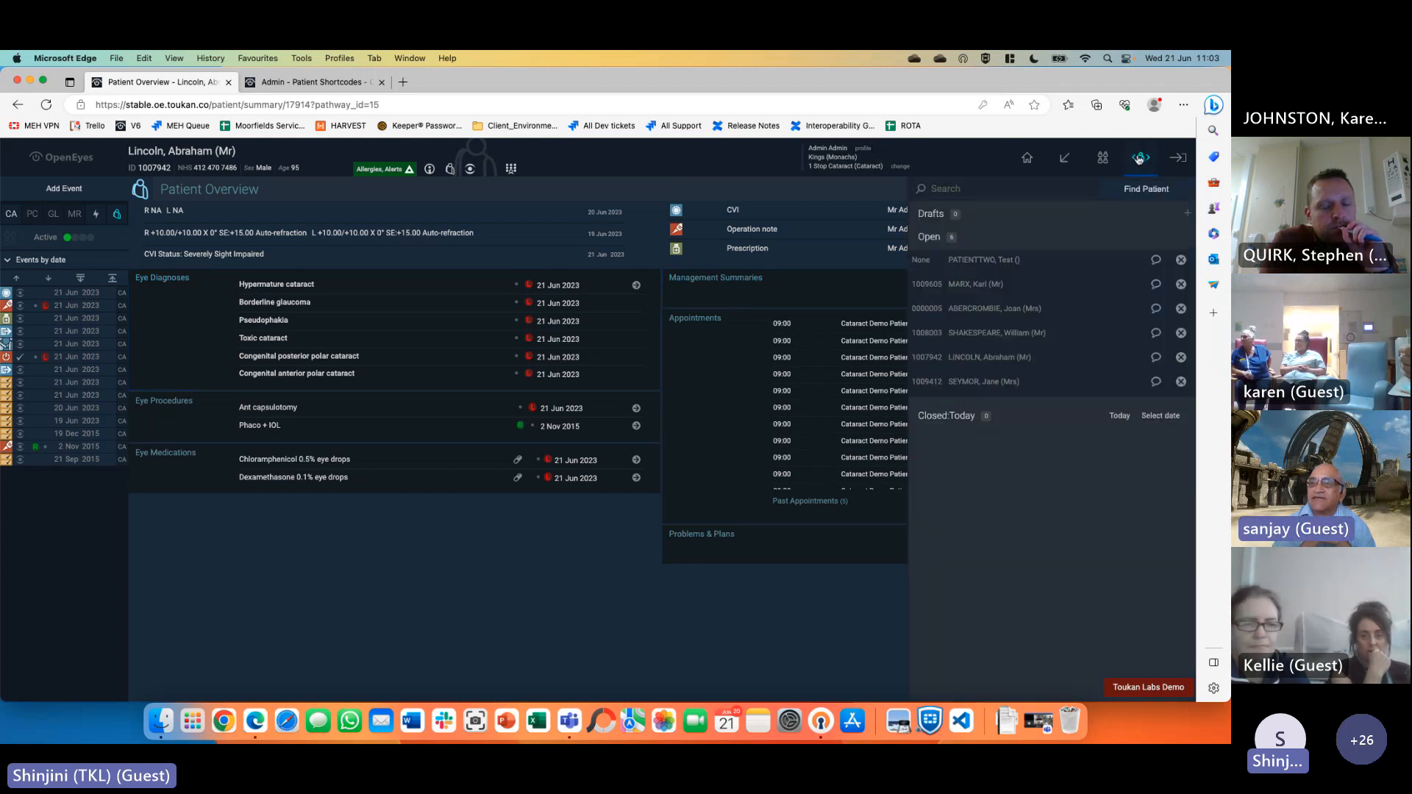
pyautogui.click(1041, 309)
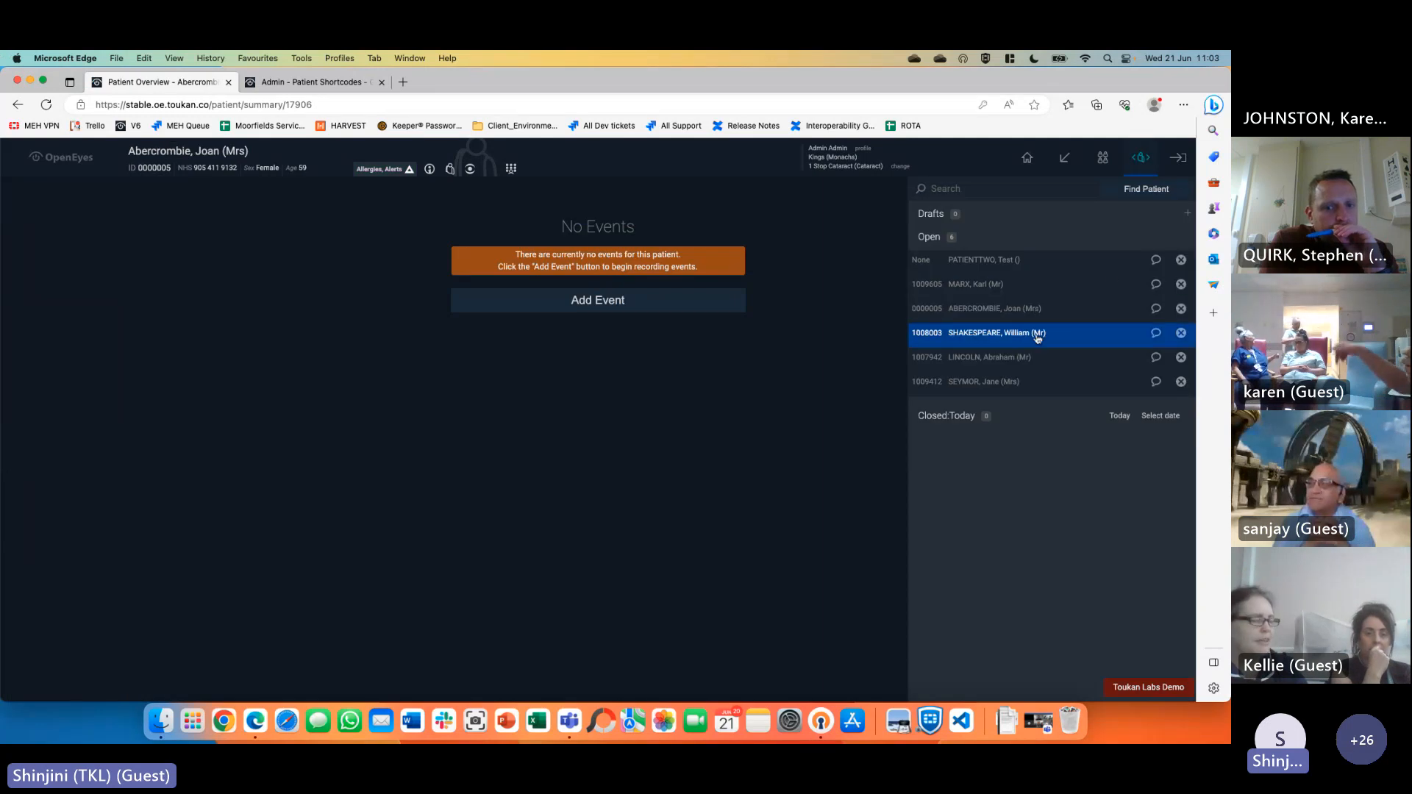
pyautogui.click(1039, 335)
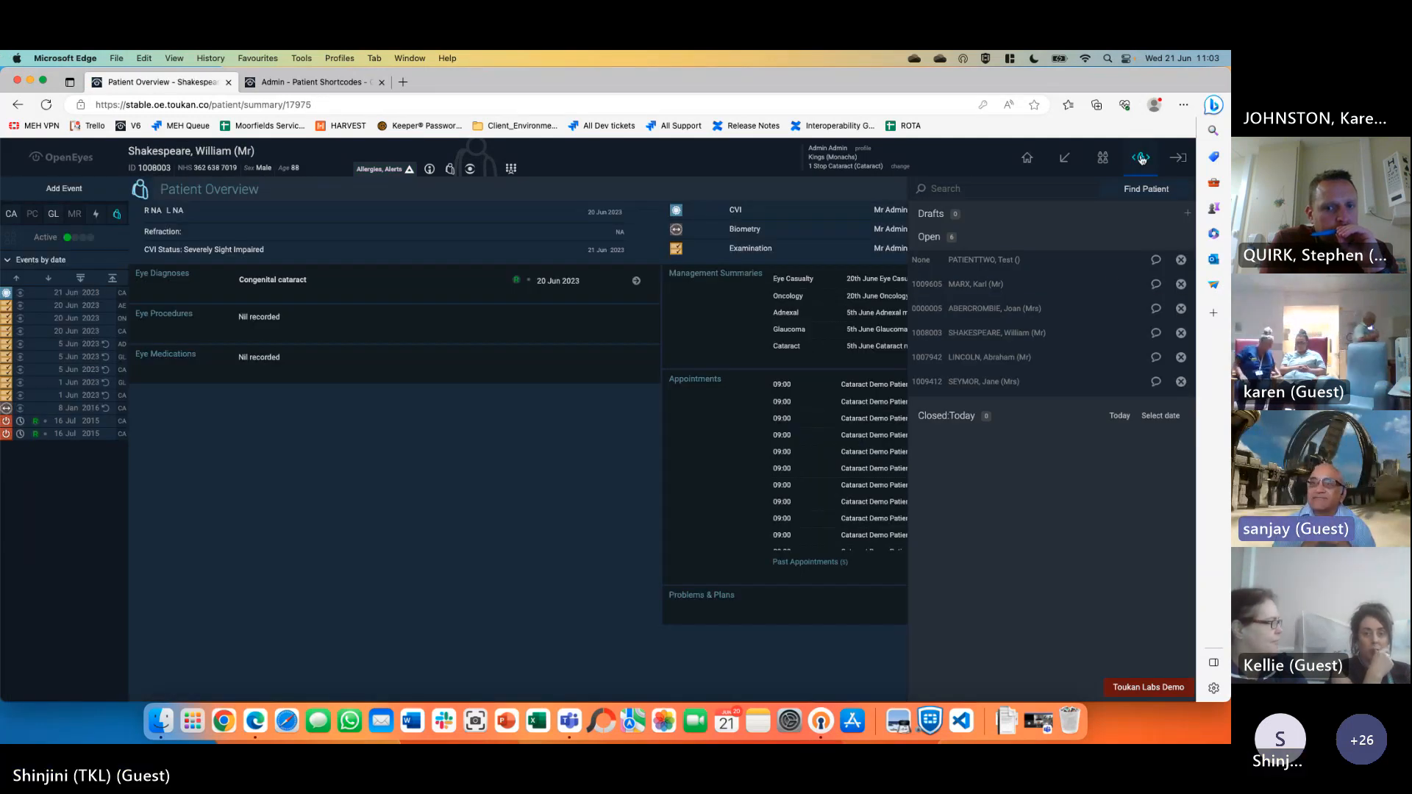
pyautogui.click(1141, 157)
# Review the 8 Jan 2016 Biometry event for both eyes, then show the shortcut links
pyautogui.click(78, 409)
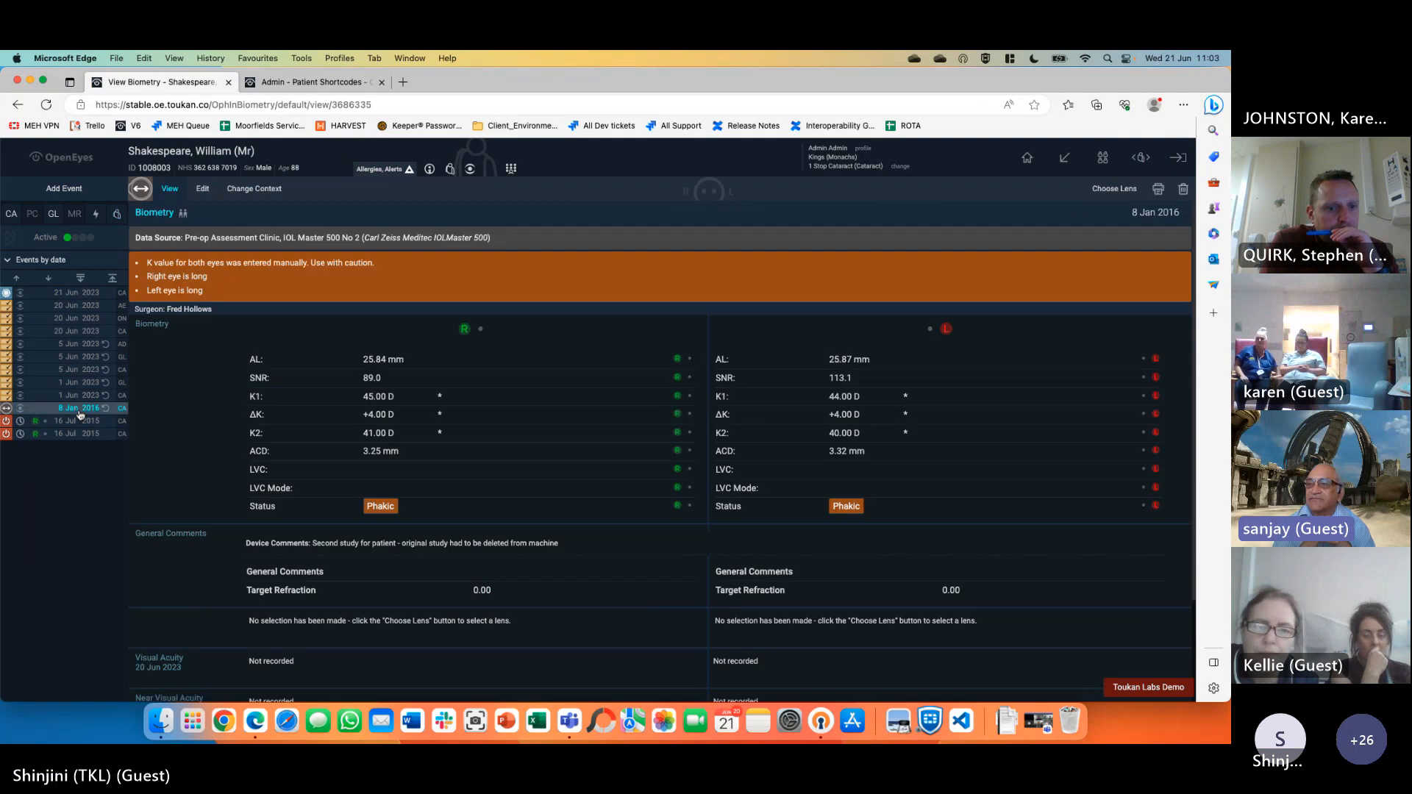
pyautogui.moveTo(8, 412)
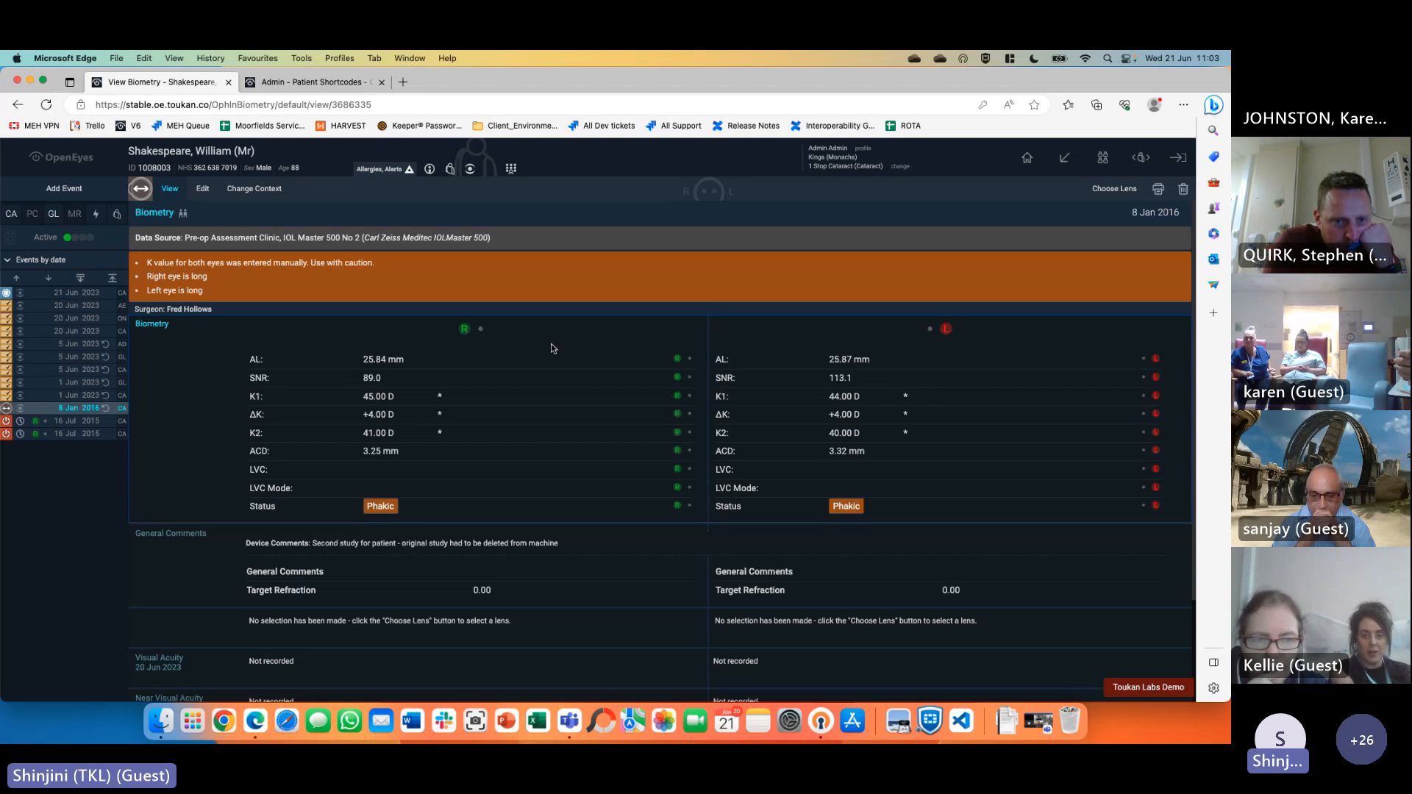
pyautogui.scroll(-3, 664, 530)
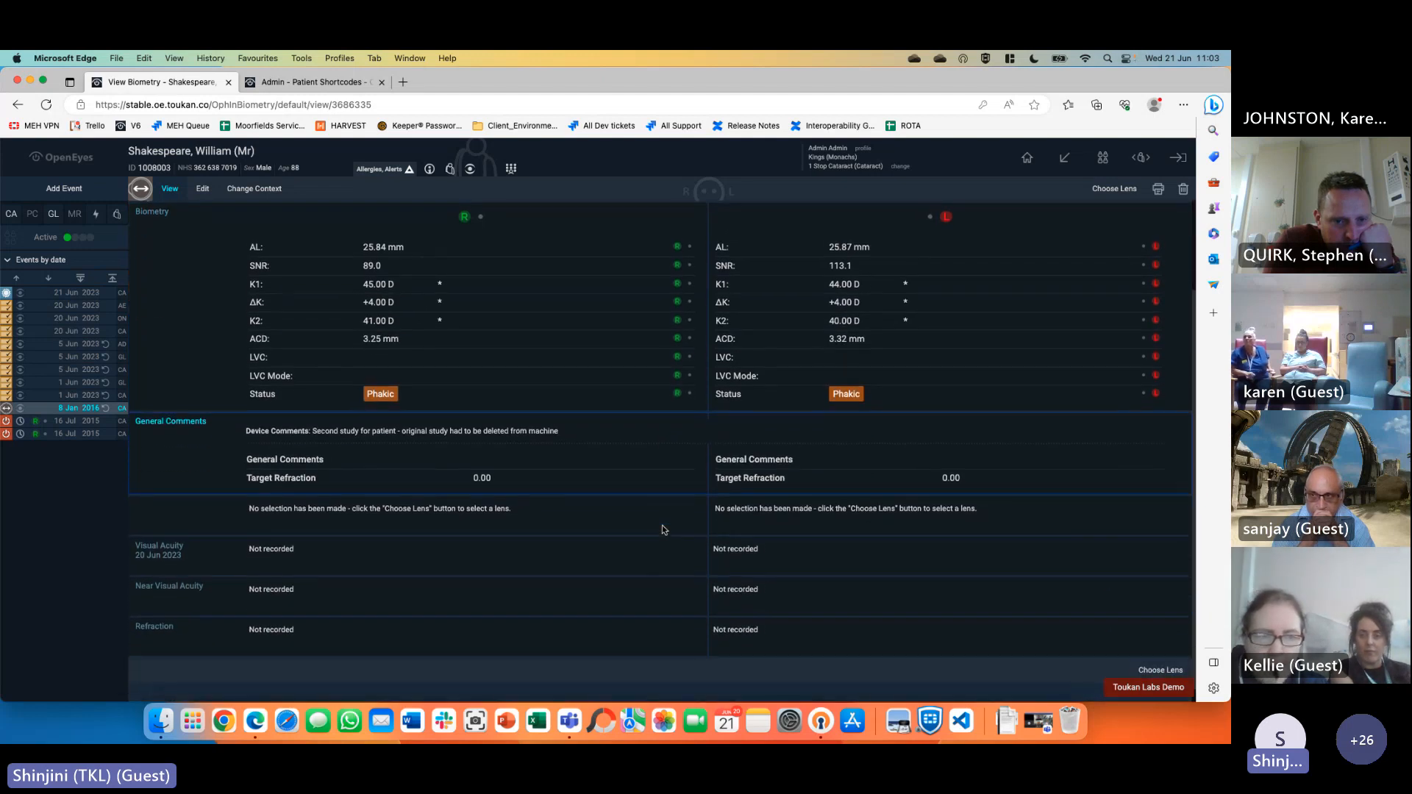
pyautogui.scroll(3, 664, 530)
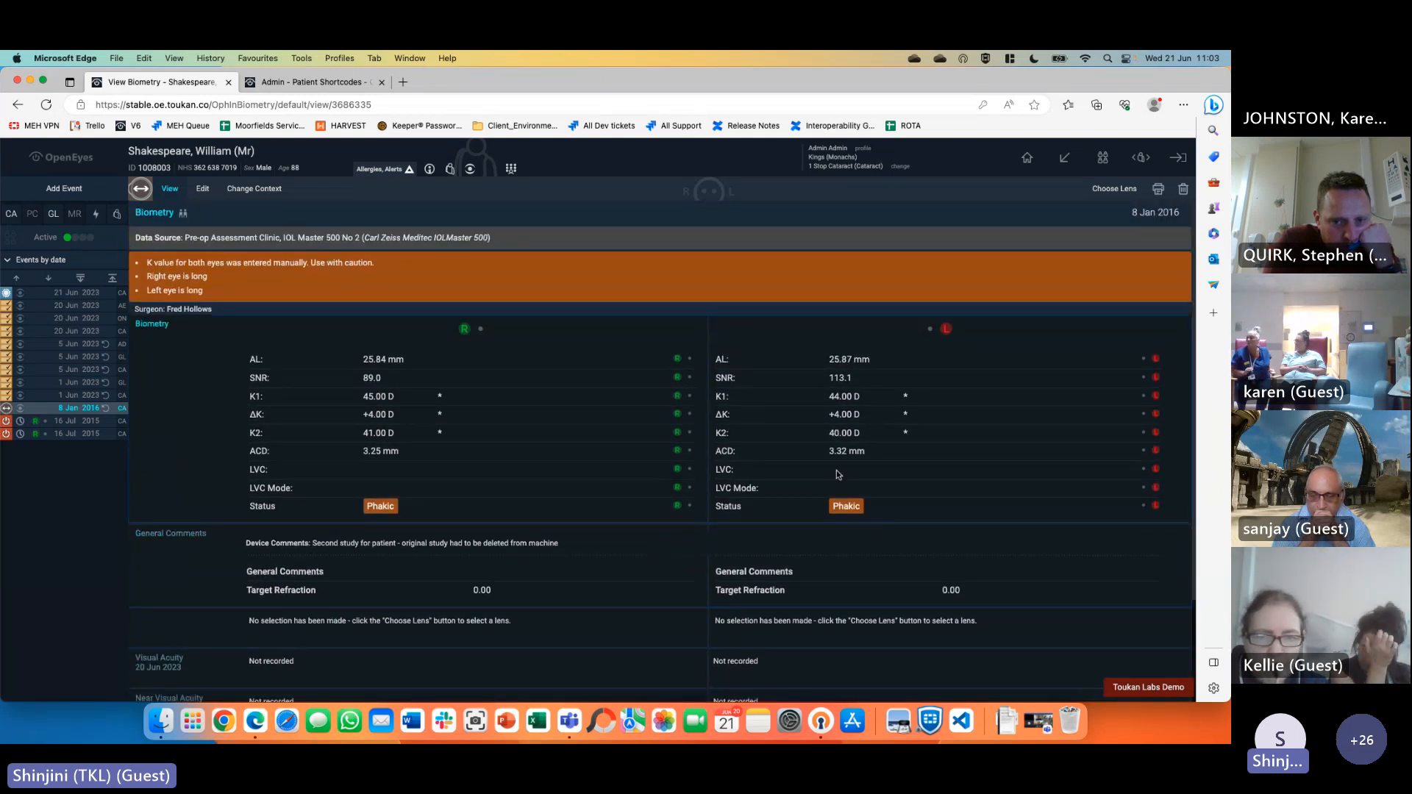
pyautogui.scroll(-1, 838, 474)
pyautogui.scroll(1, 798, 542)
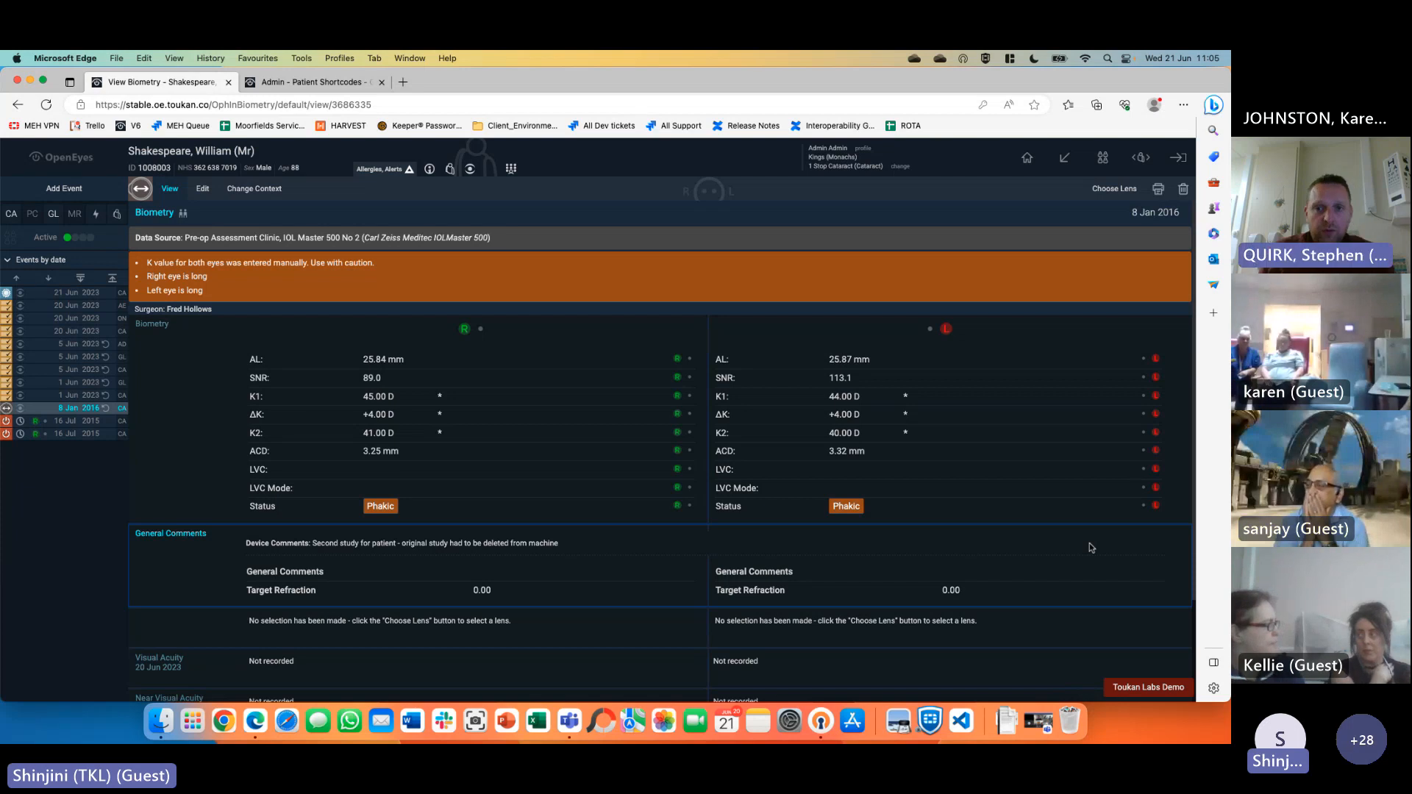
pyautogui.click(1070, 163)
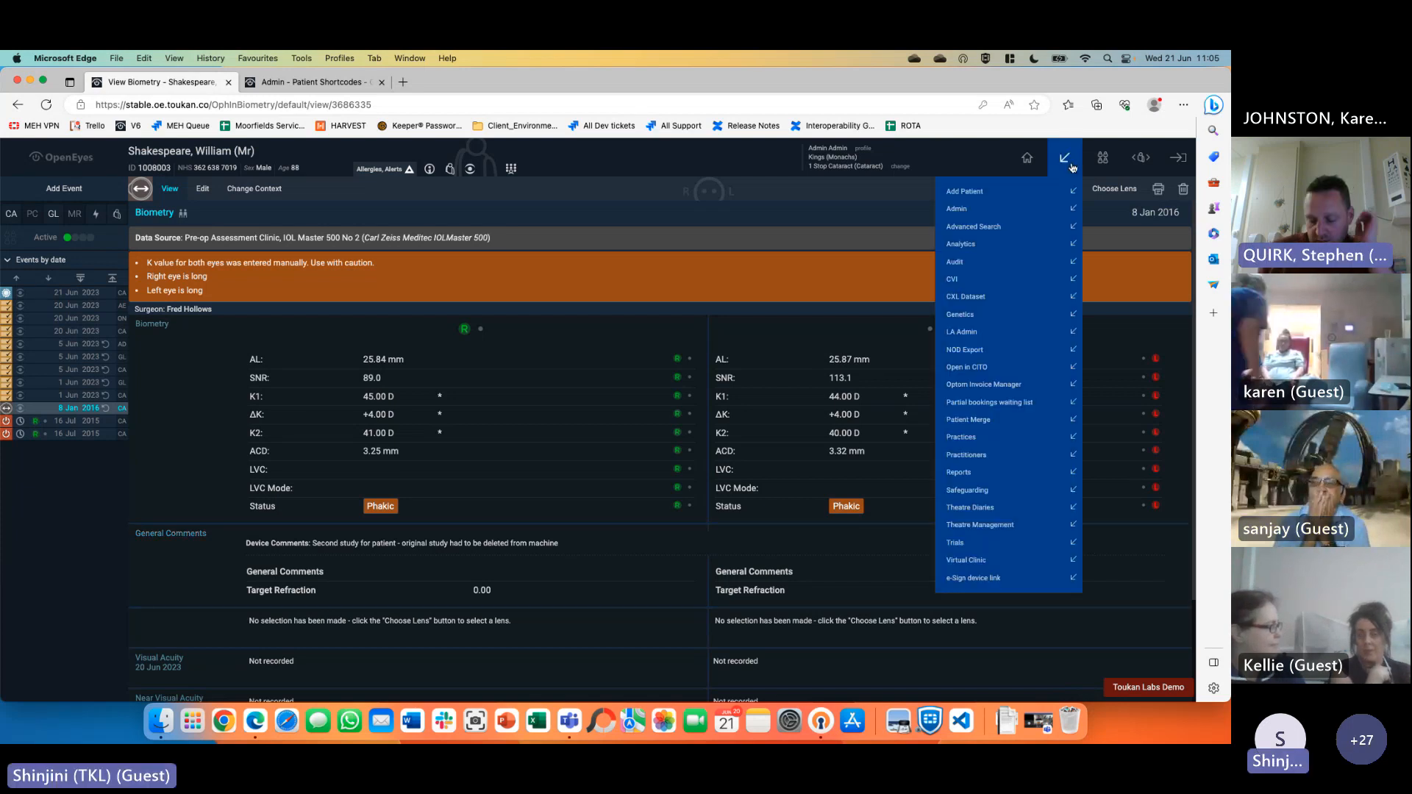
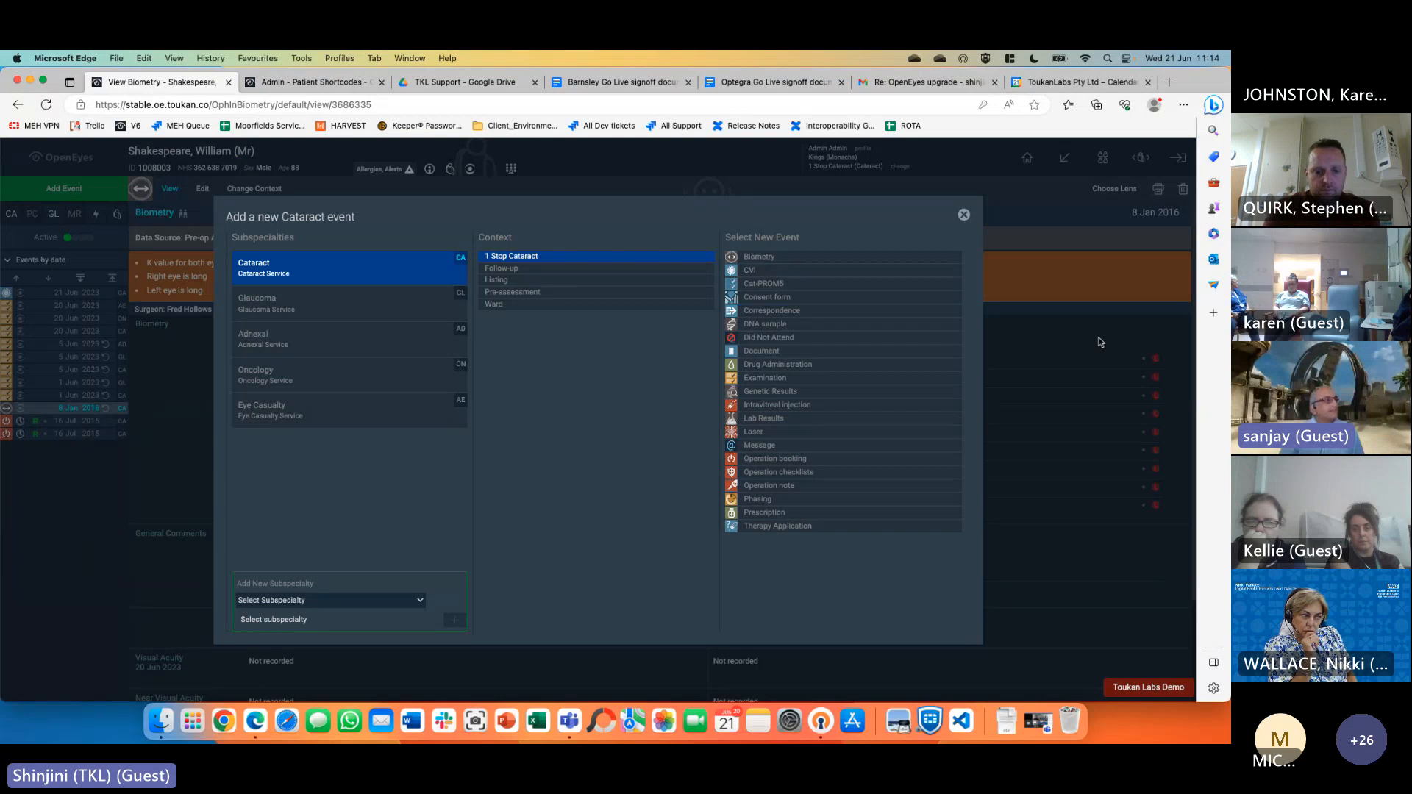
# Start a nurse Examination with History 'gfdgdfgdf', no systemic diagnoses and no allergies, and try saving it
pyautogui.click(761, 381)
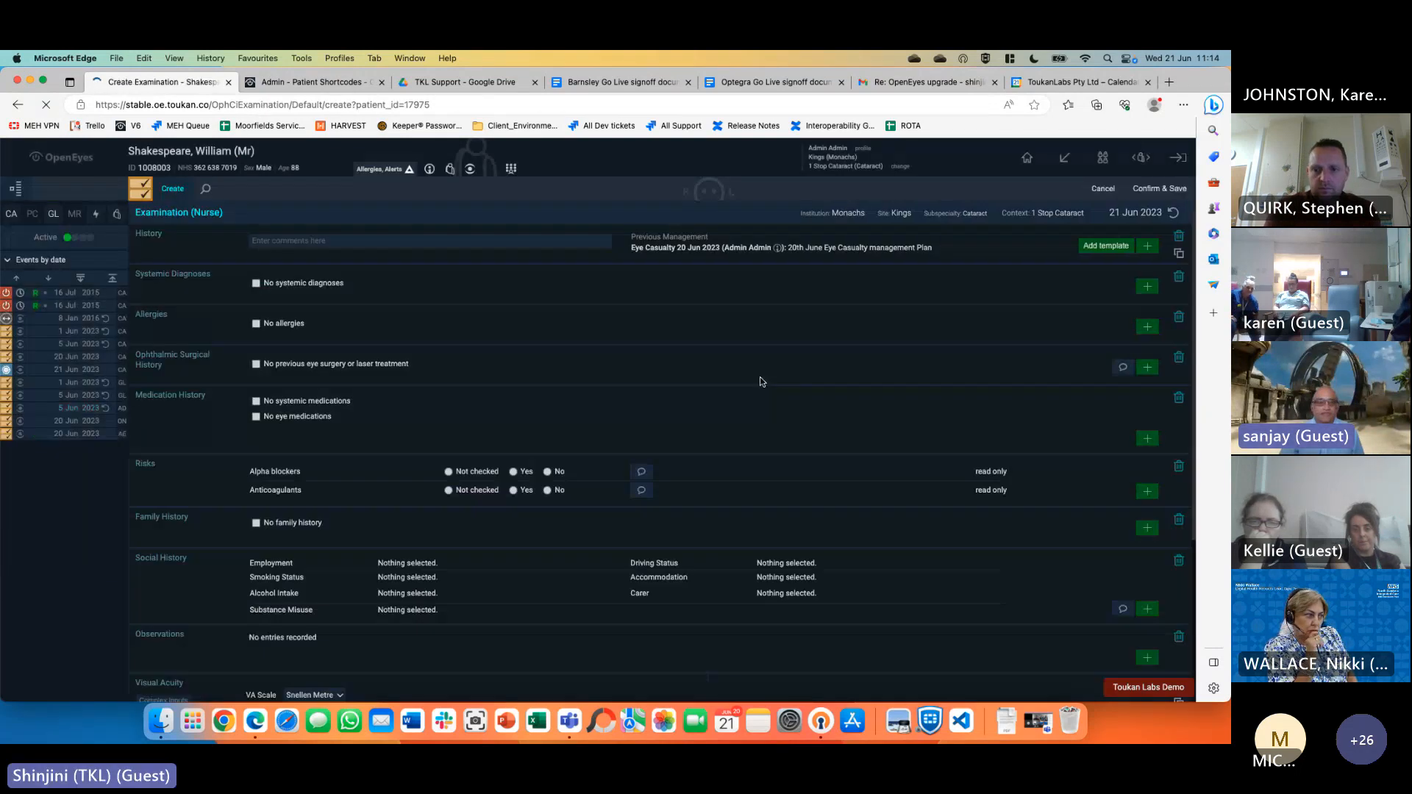
pyautogui.click(333, 239)
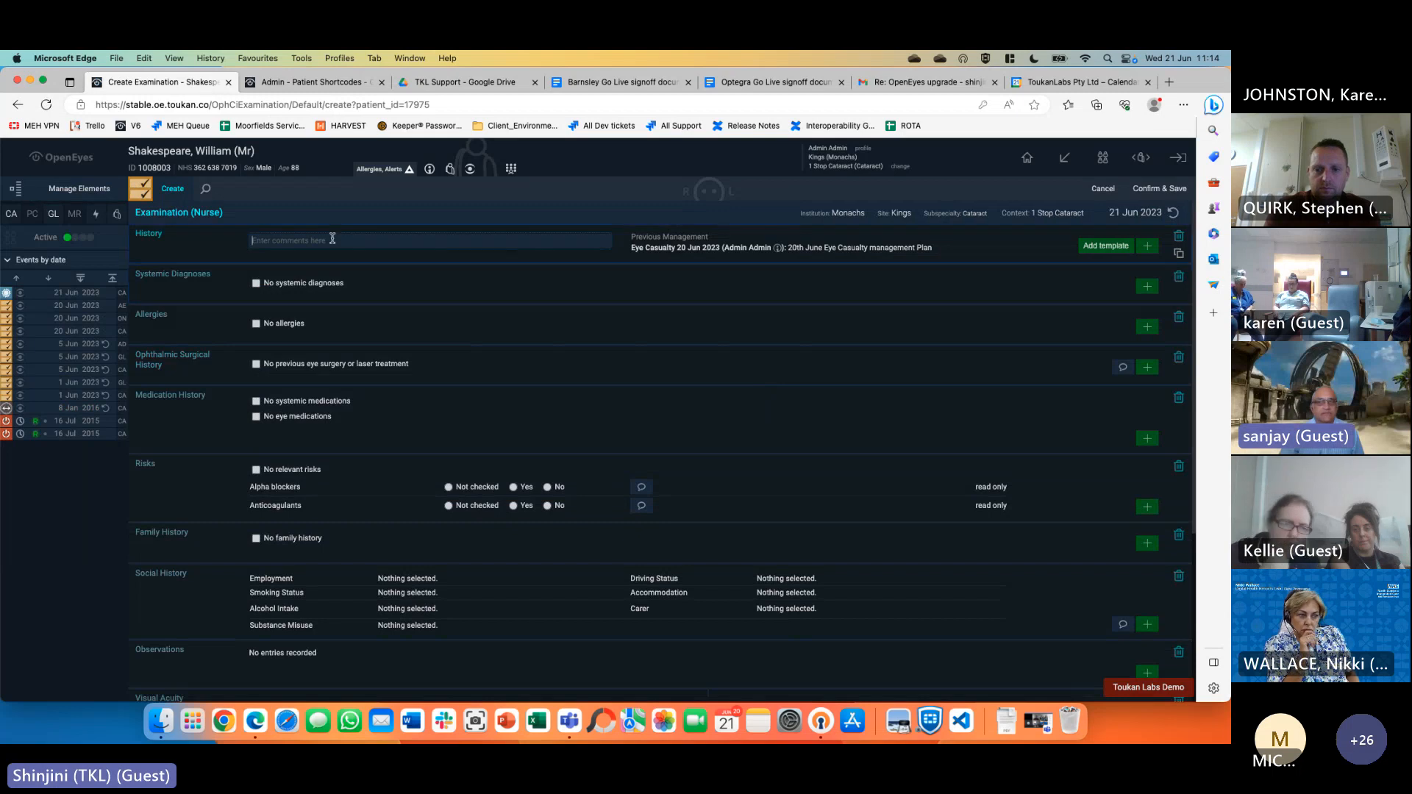
pyautogui.write('gfdgdfgdf')
pyautogui.click(256, 283)
pyautogui.click(256, 323)
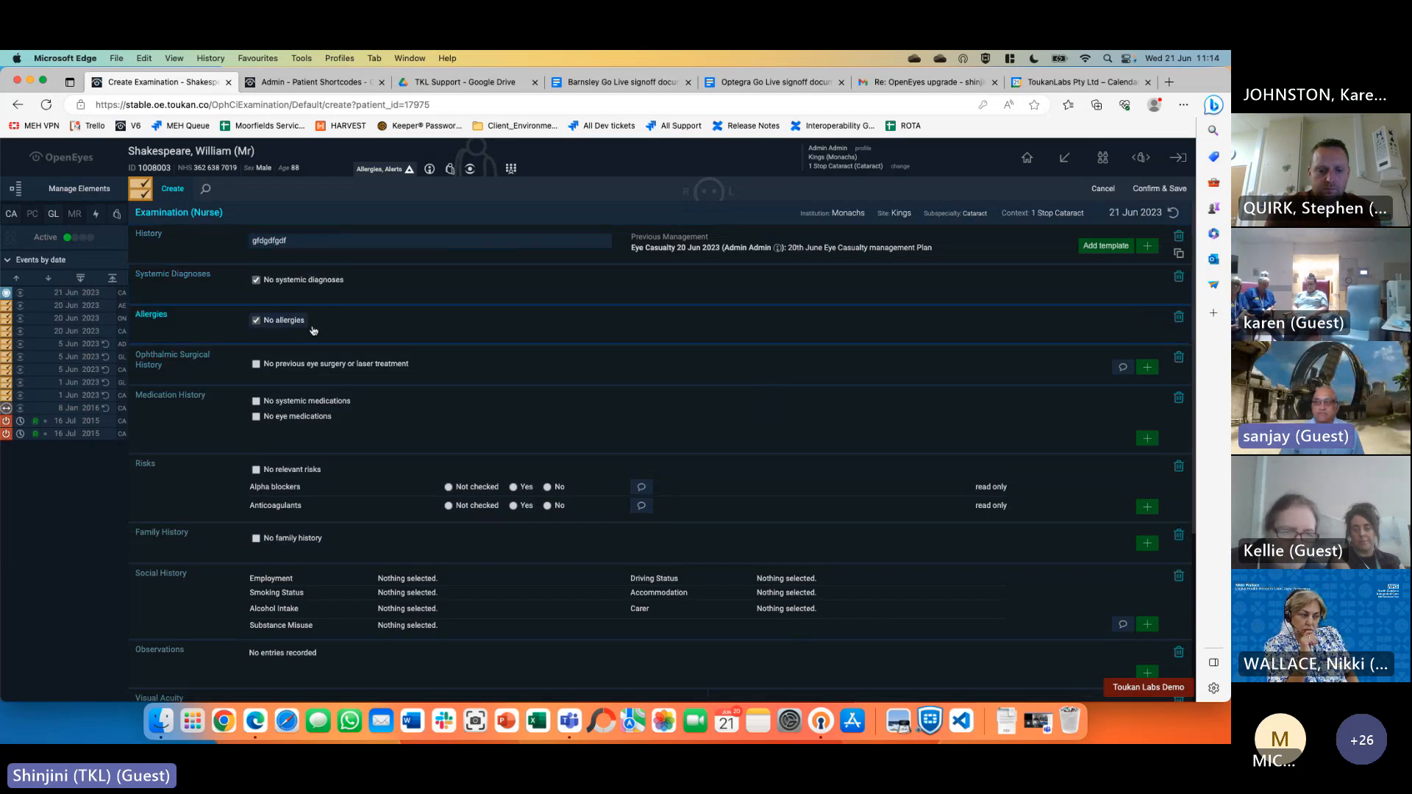
pyautogui.click(1159, 193)
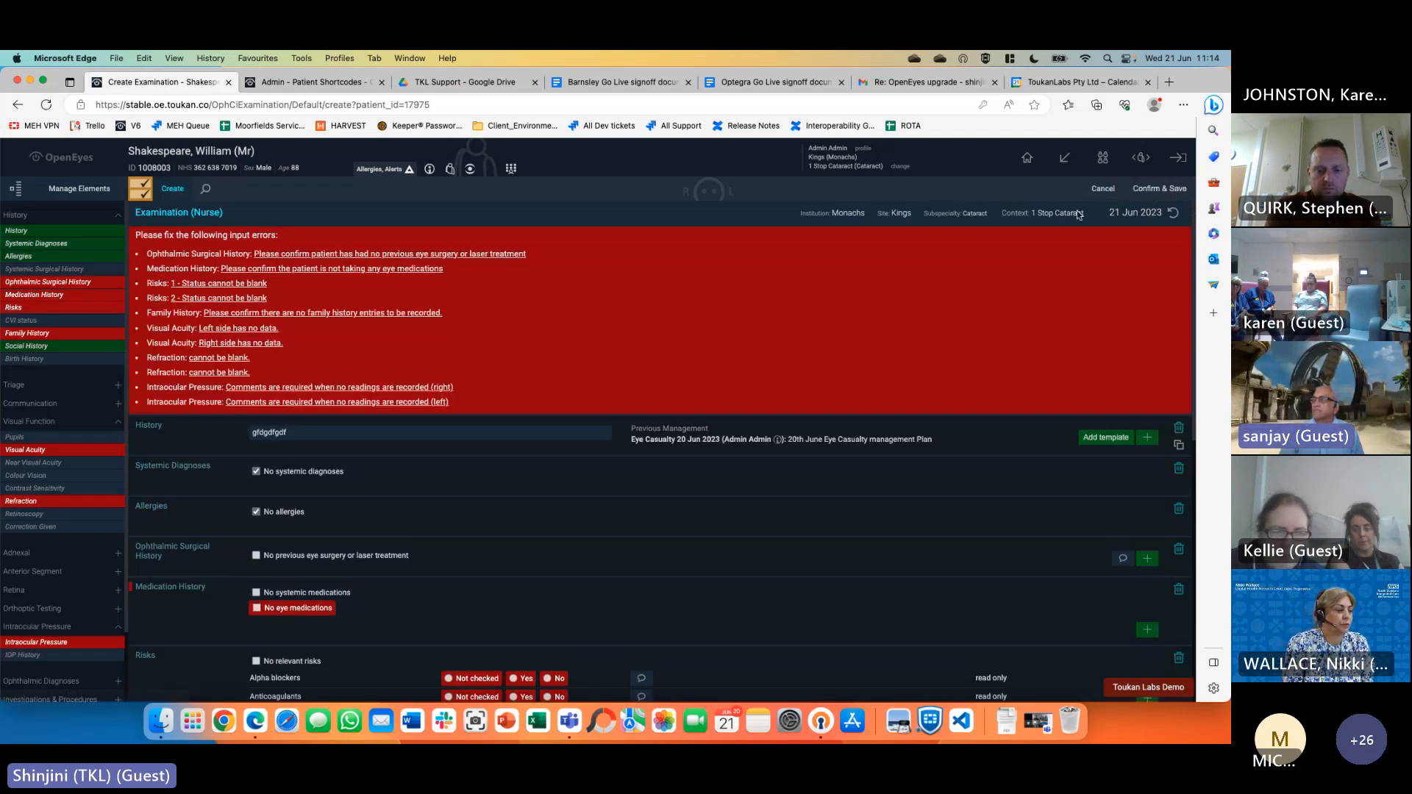
# Discard the unsaved examination and reopen the list of new Cataract events
pyautogui.click(1099, 193)
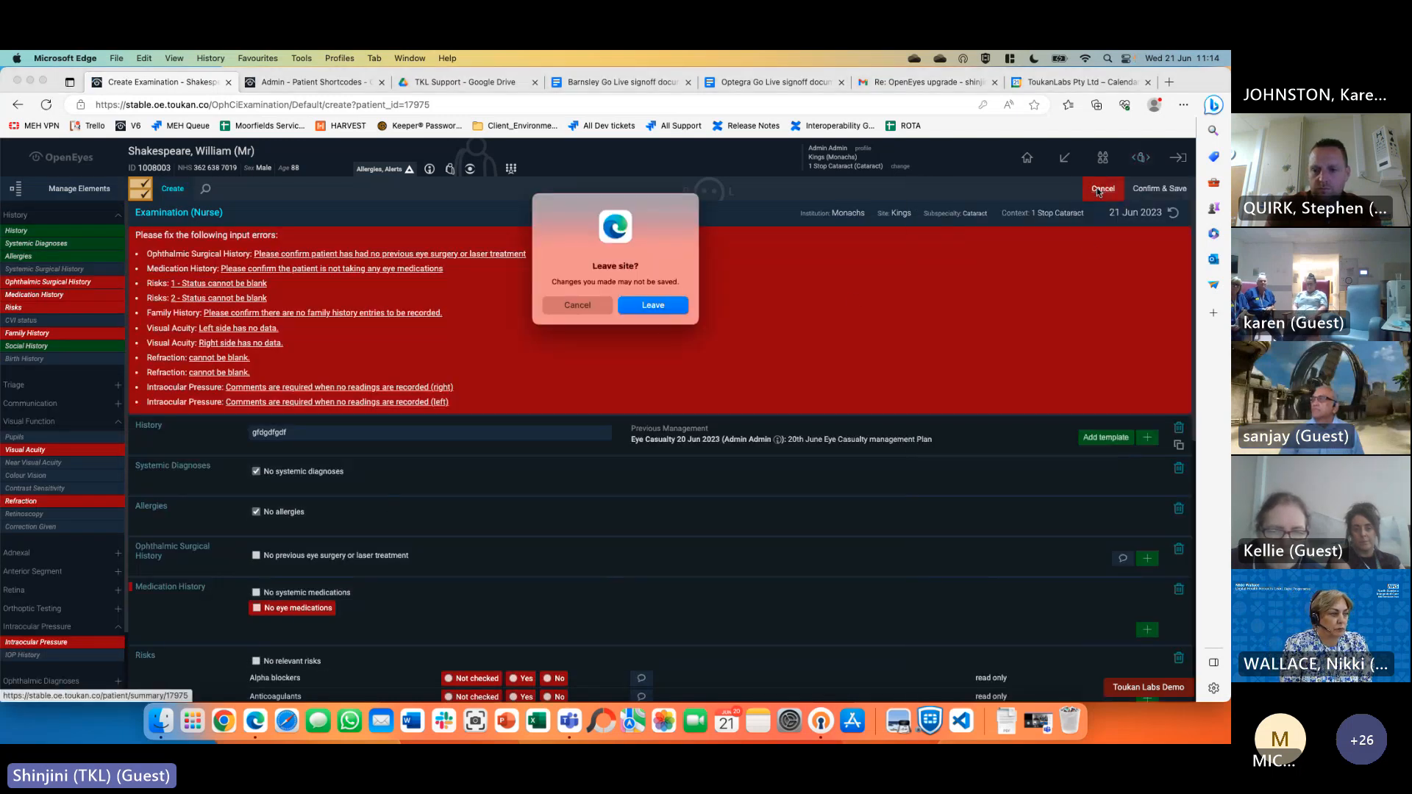
pyautogui.click(639, 306)
pyautogui.click(73, 187)
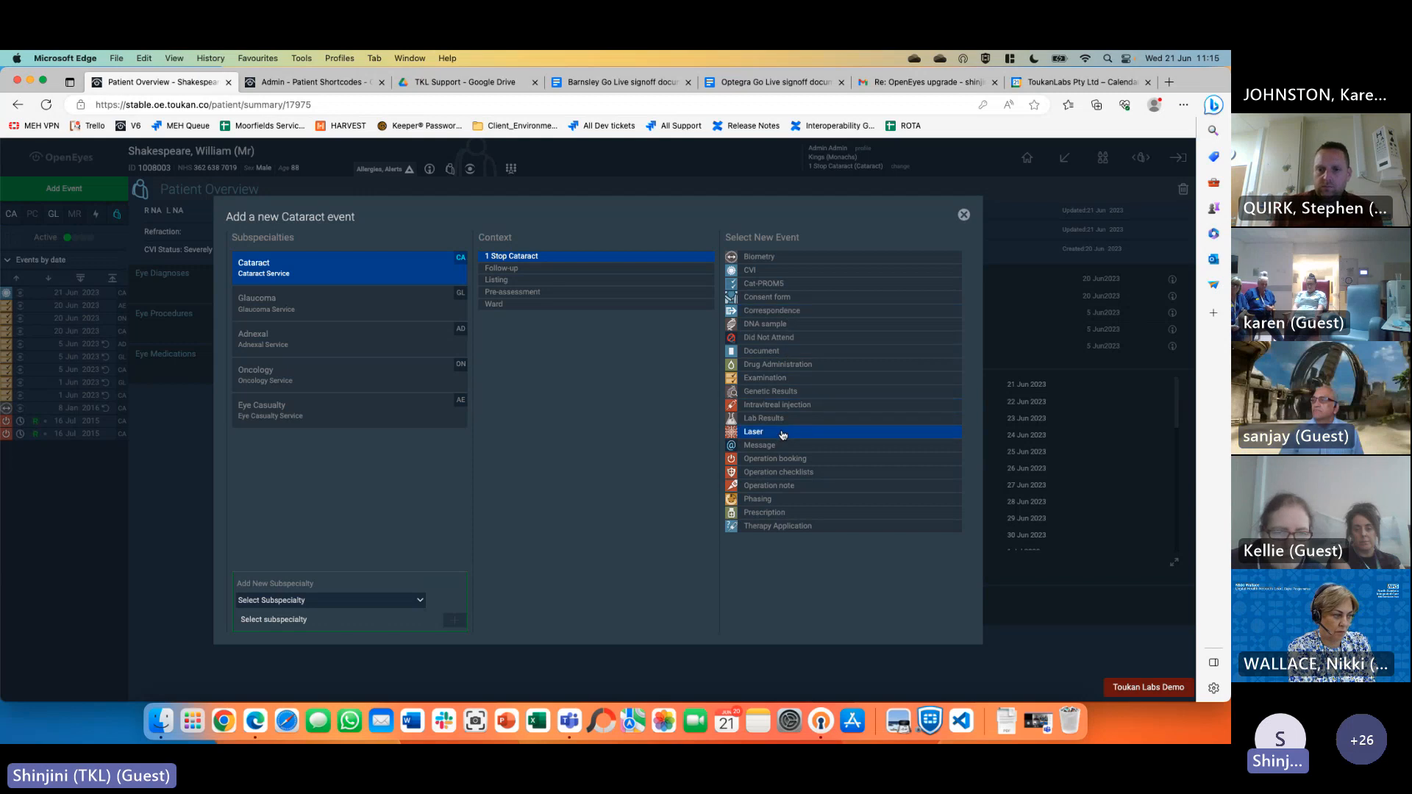
# Start another Examination marked no relevant risks, trigger its save errors, then discard it
pyautogui.click(774, 378)
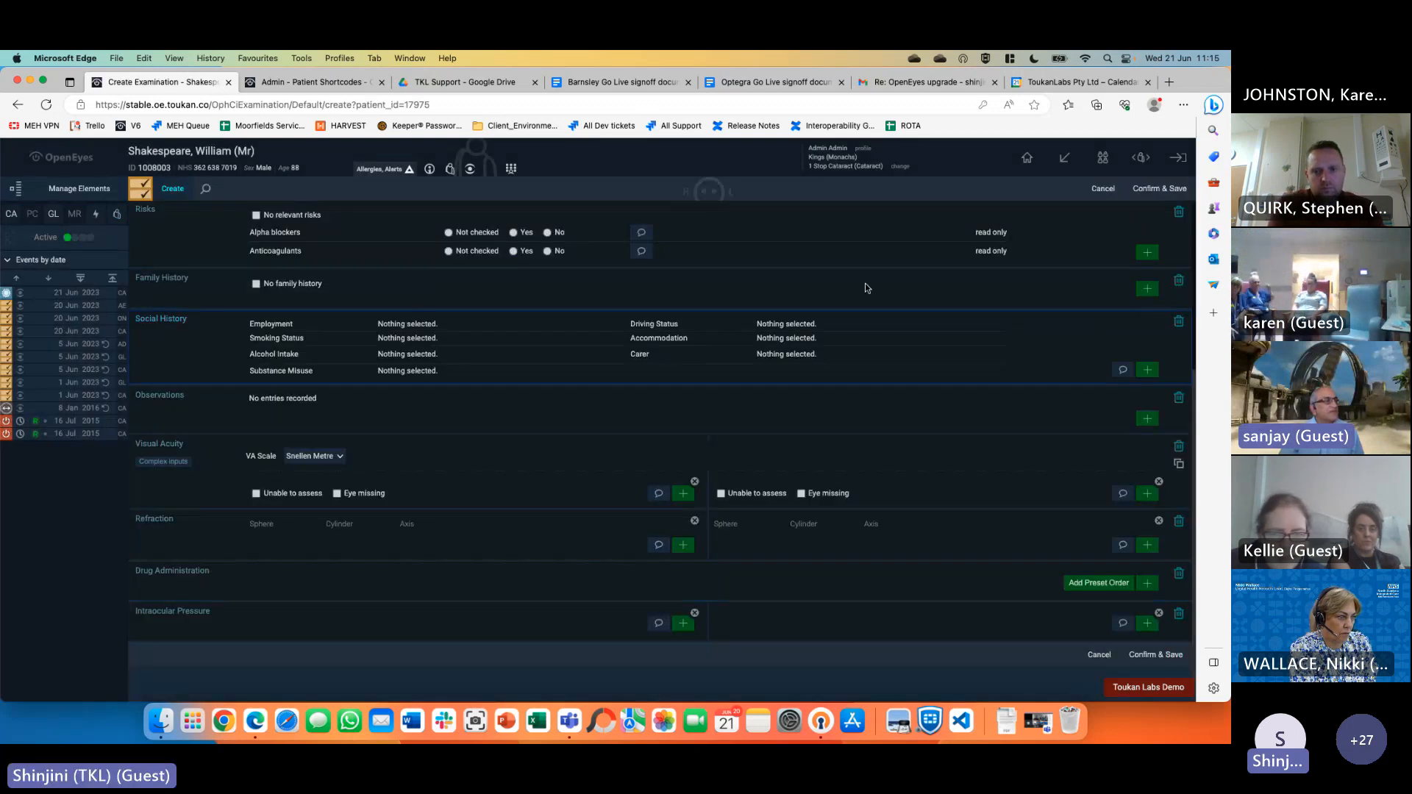
pyautogui.click(304, 217)
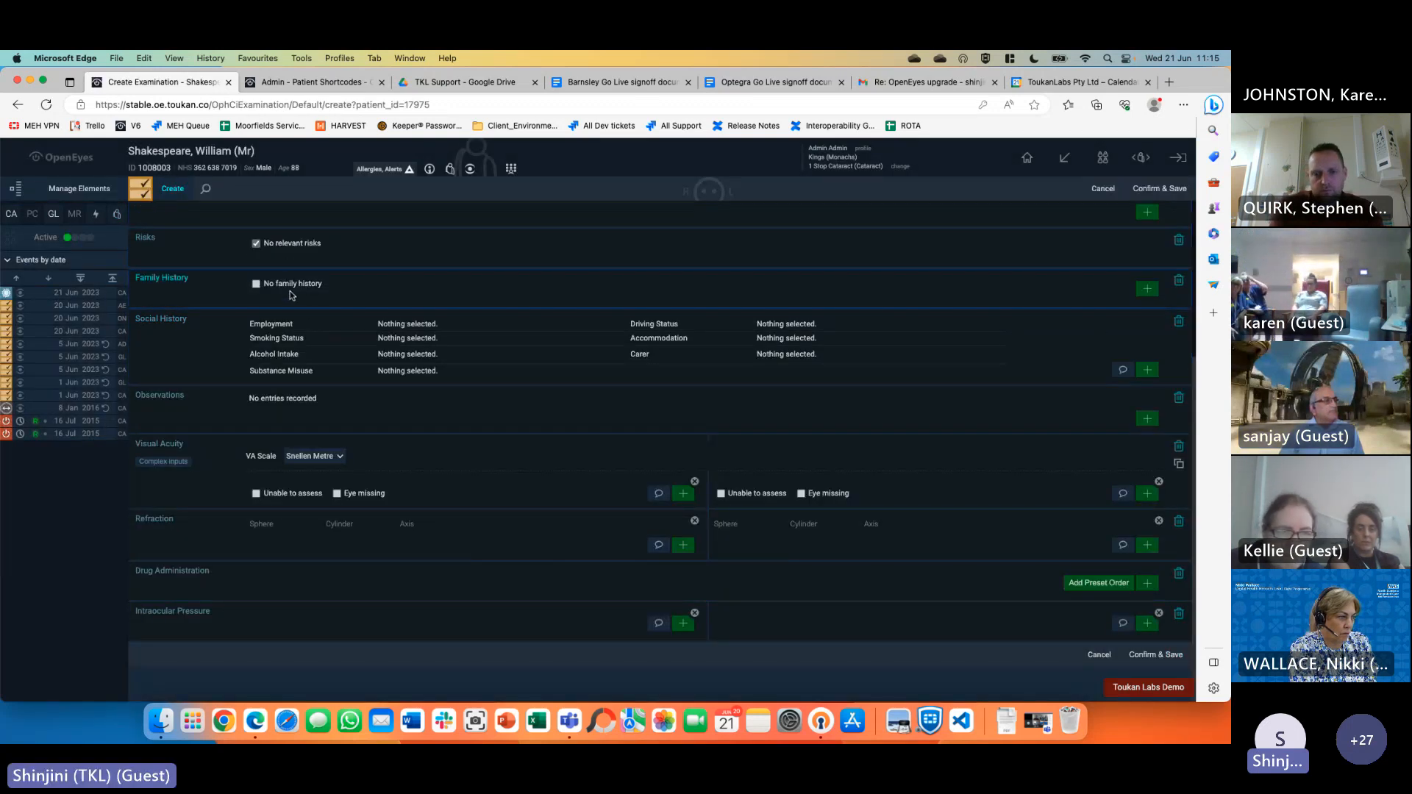
pyautogui.click(1100, 190)
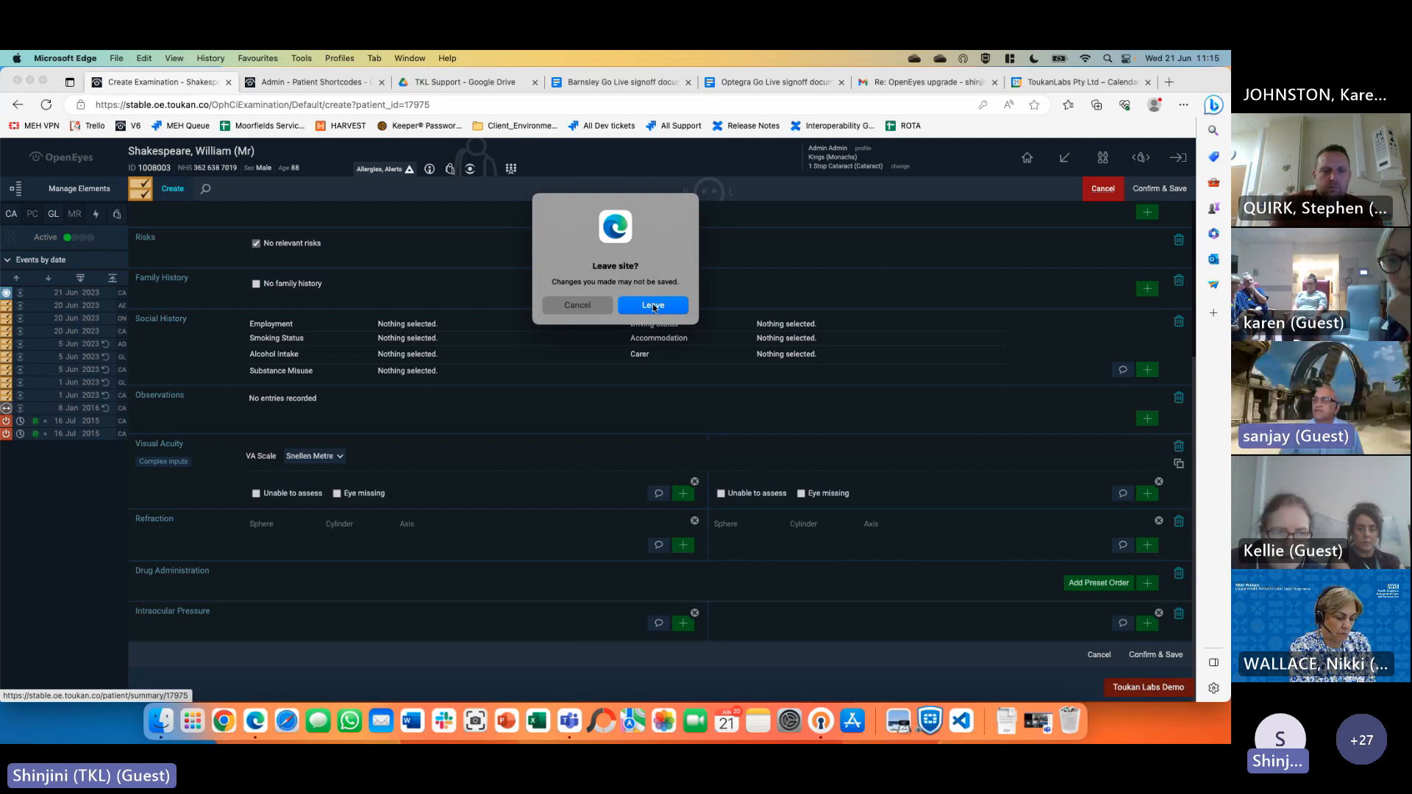
pyautogui.click(576, 306)
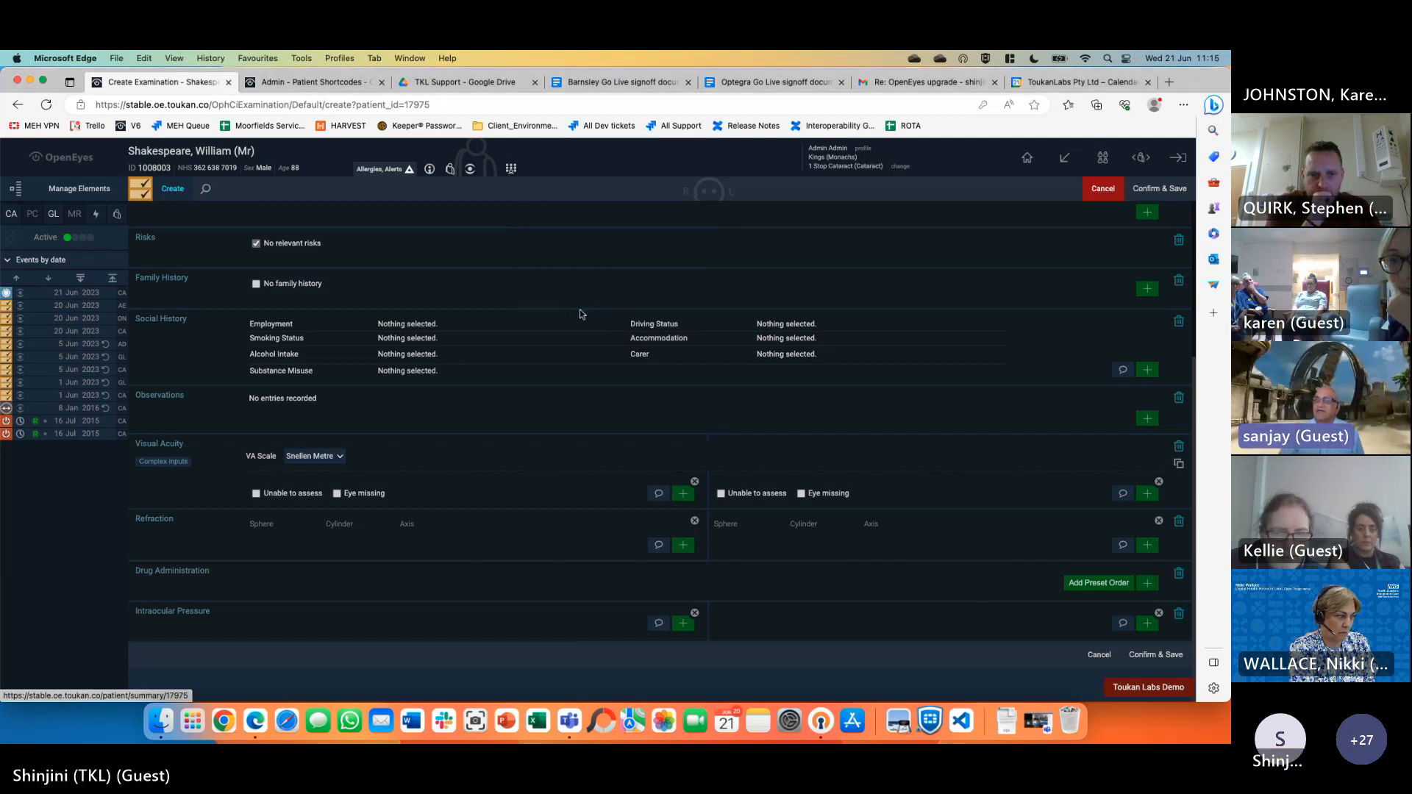
pyautogui.click(1173, 193)
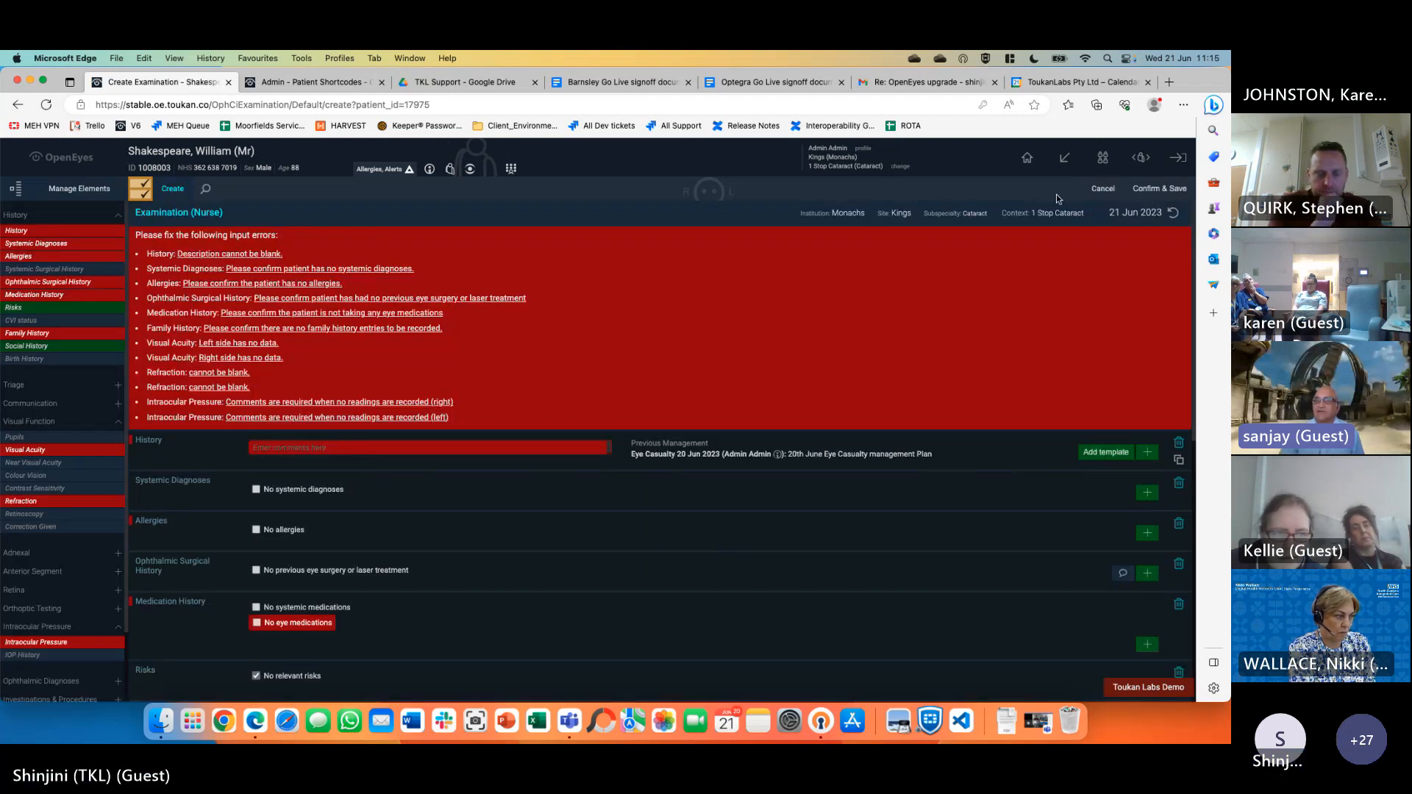
pyautogui.click(1103, 189)
pyautogui.click(653, 306)
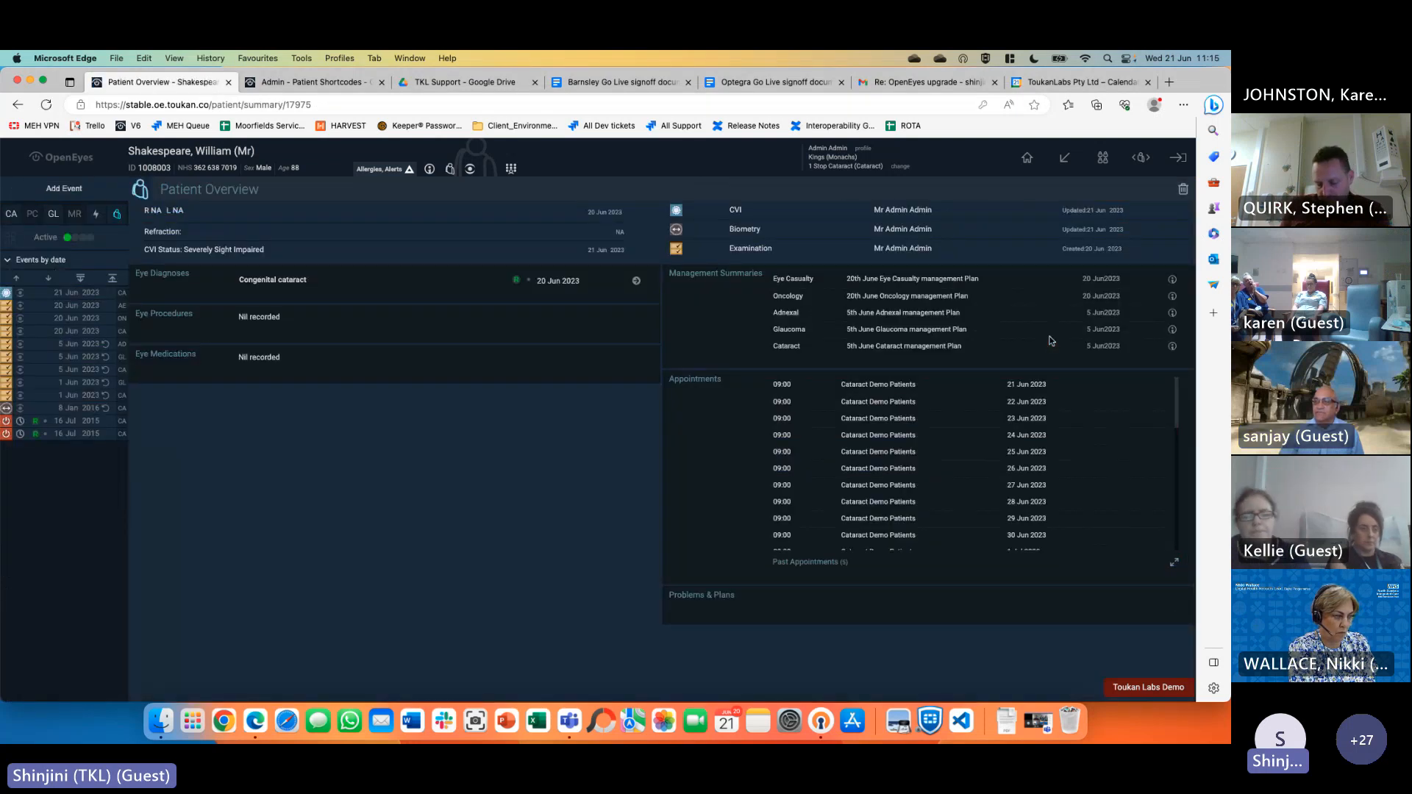
# Switch to another open patient from the hotlist and open the header tools menu
pyautogui.click(1137, 159)
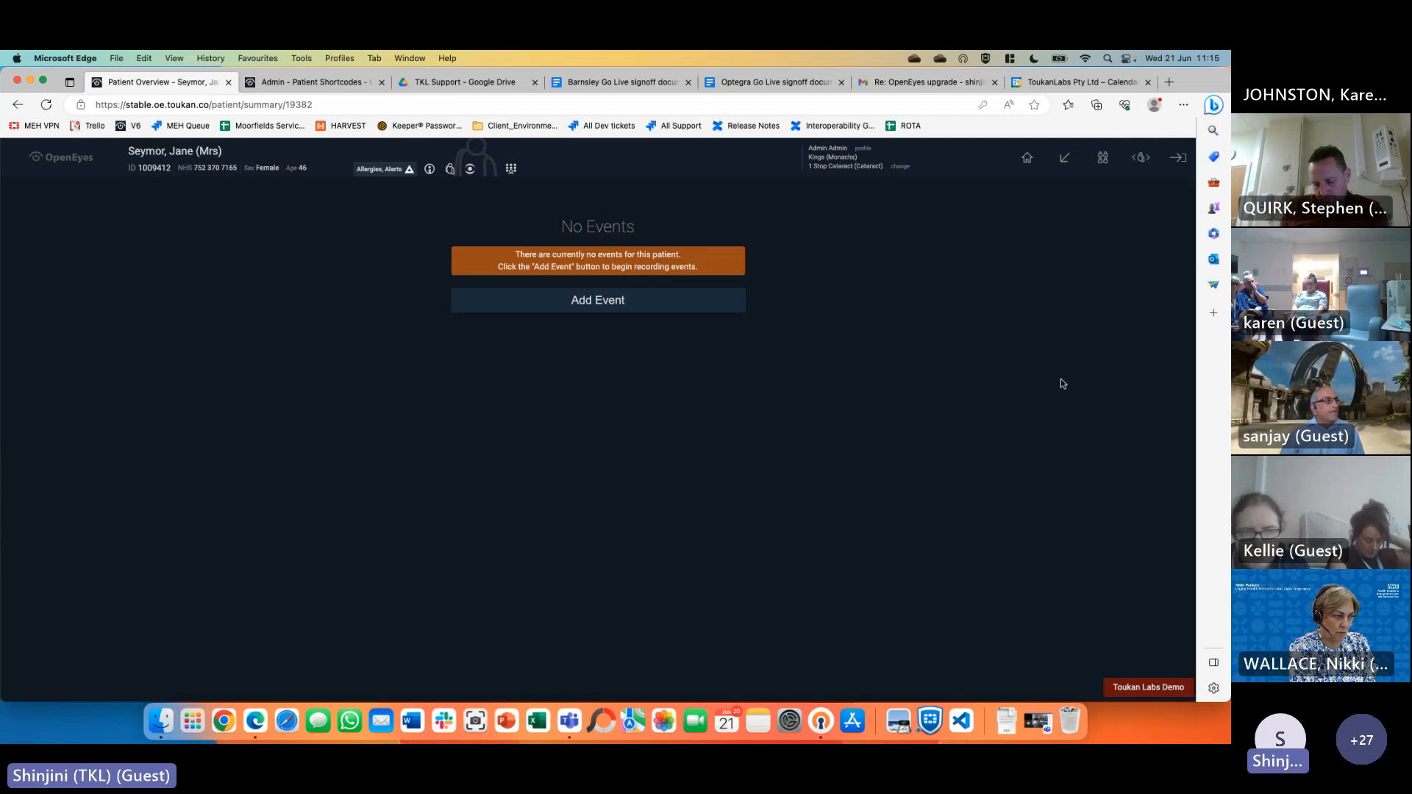
pyautogui.click(1142, 159)
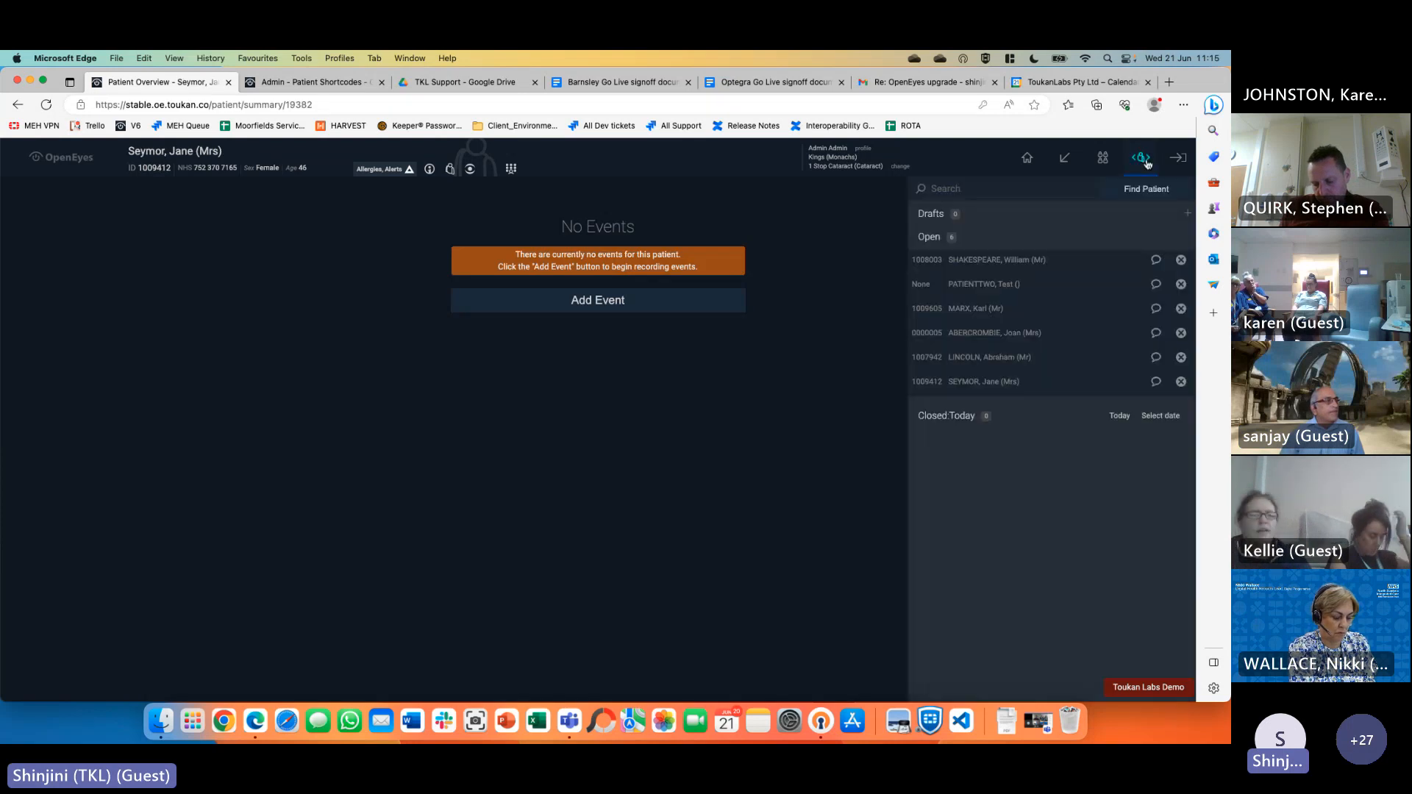
pyautogui.click(1063, 358)
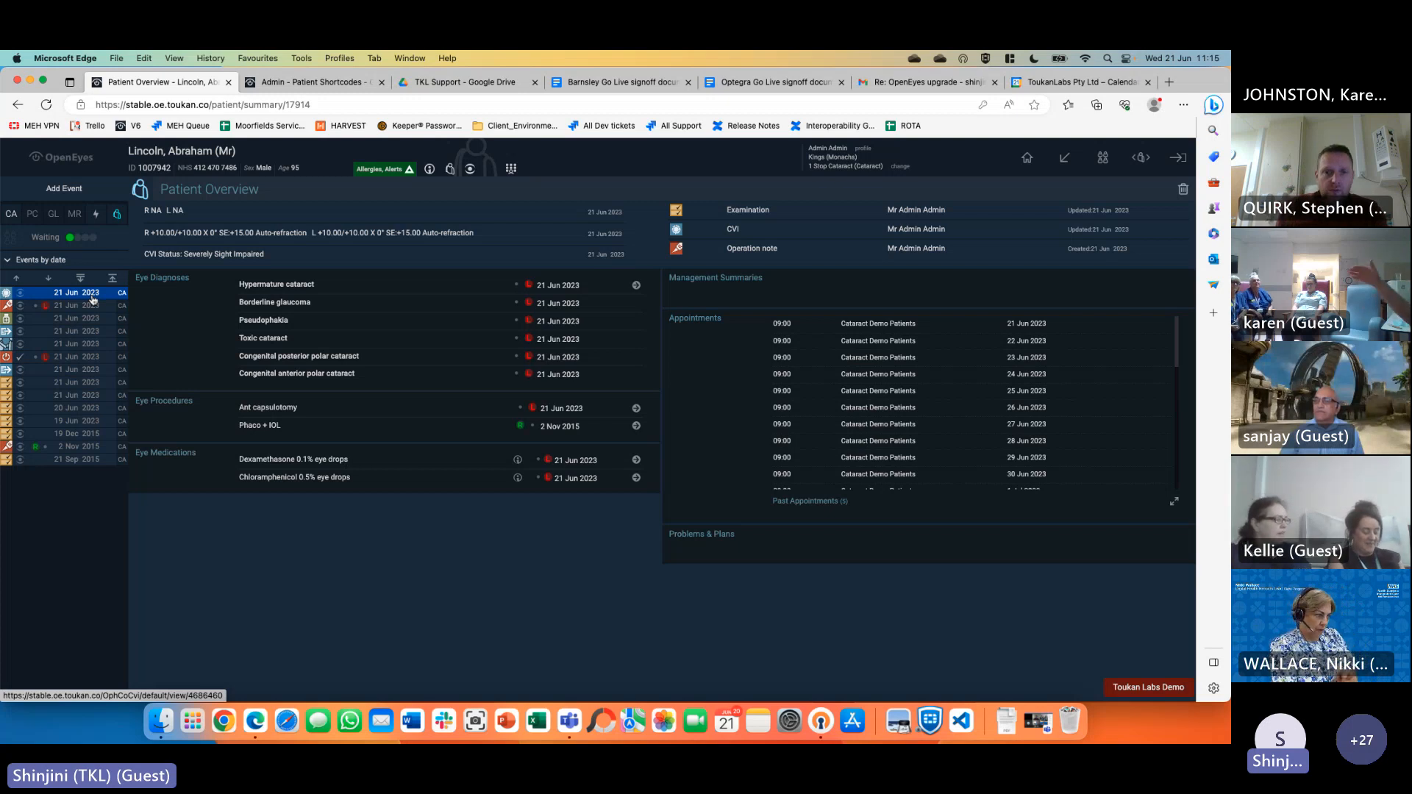
pyautogui.click(1070, 158)
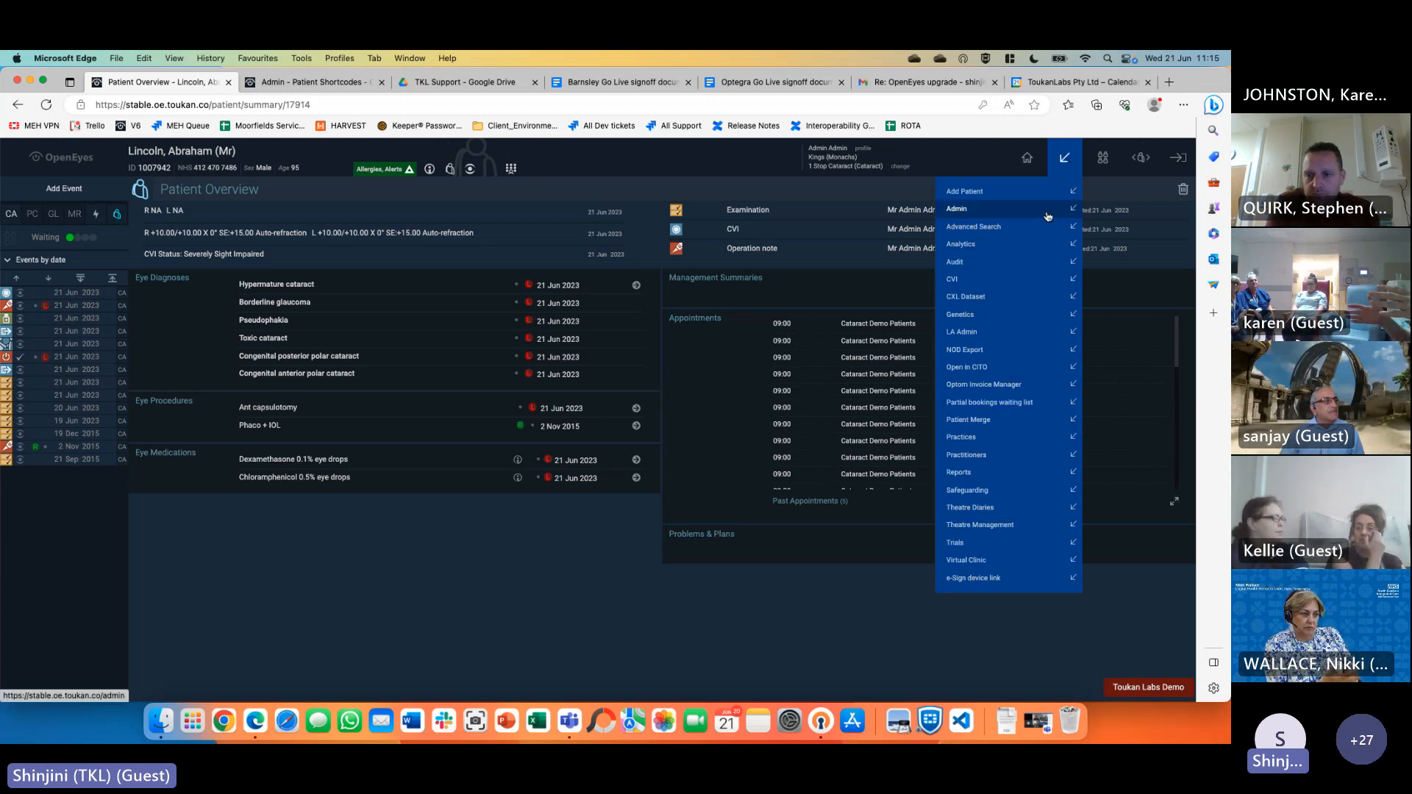
# Go to Admin and show the system Settings for The Monachs Trust
pyautogui.click(960, 209)
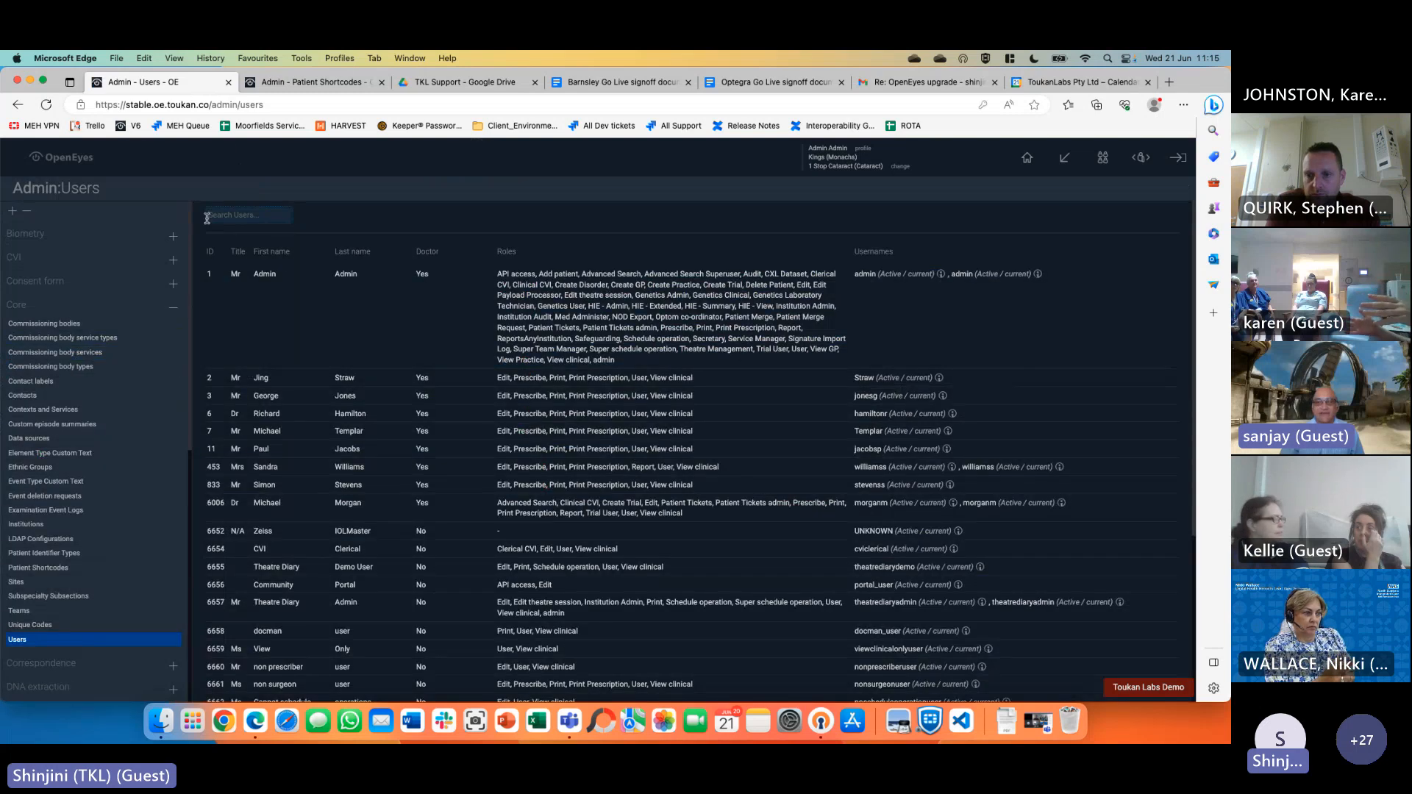
pyautogui.click(173, 309)
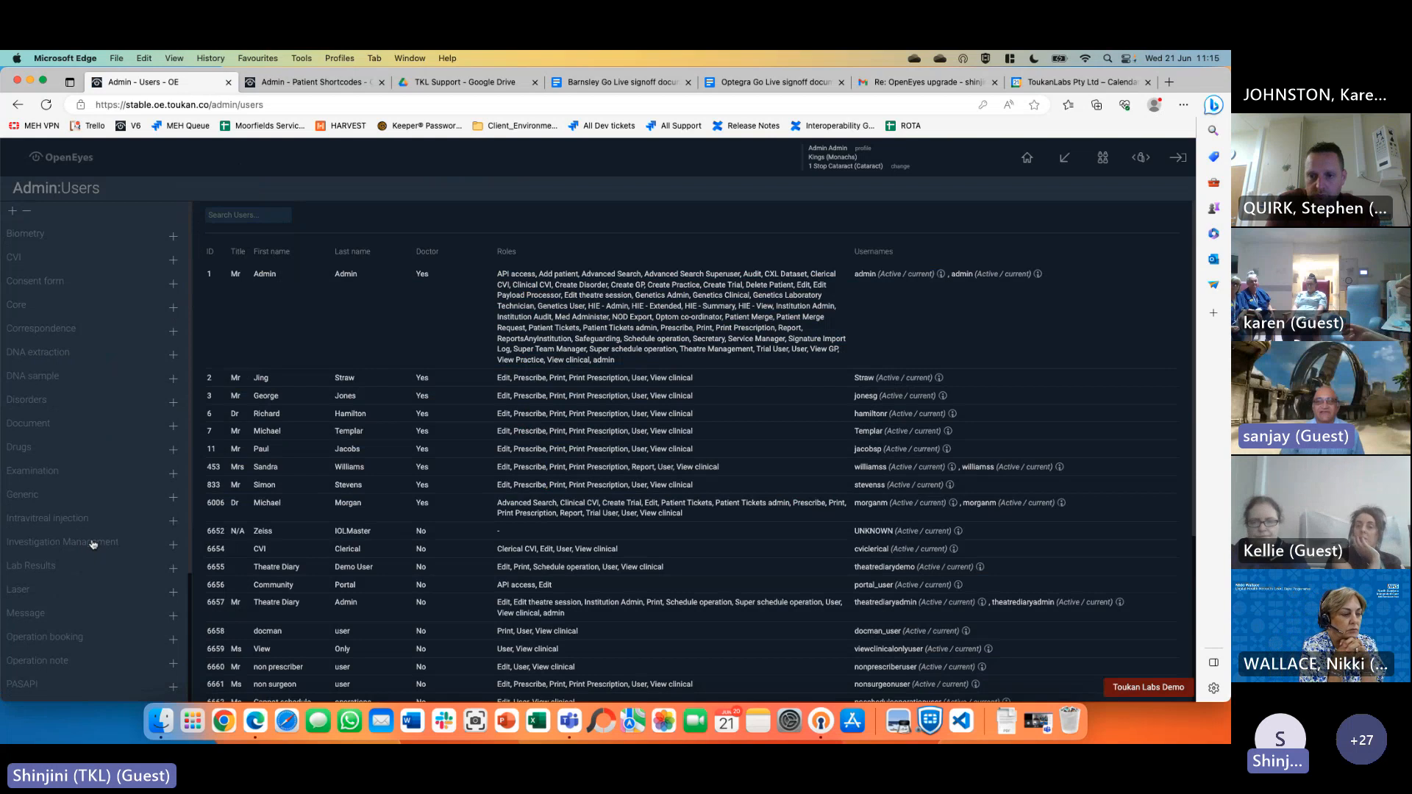
pyautogui.scroll(-5, 93, 544)
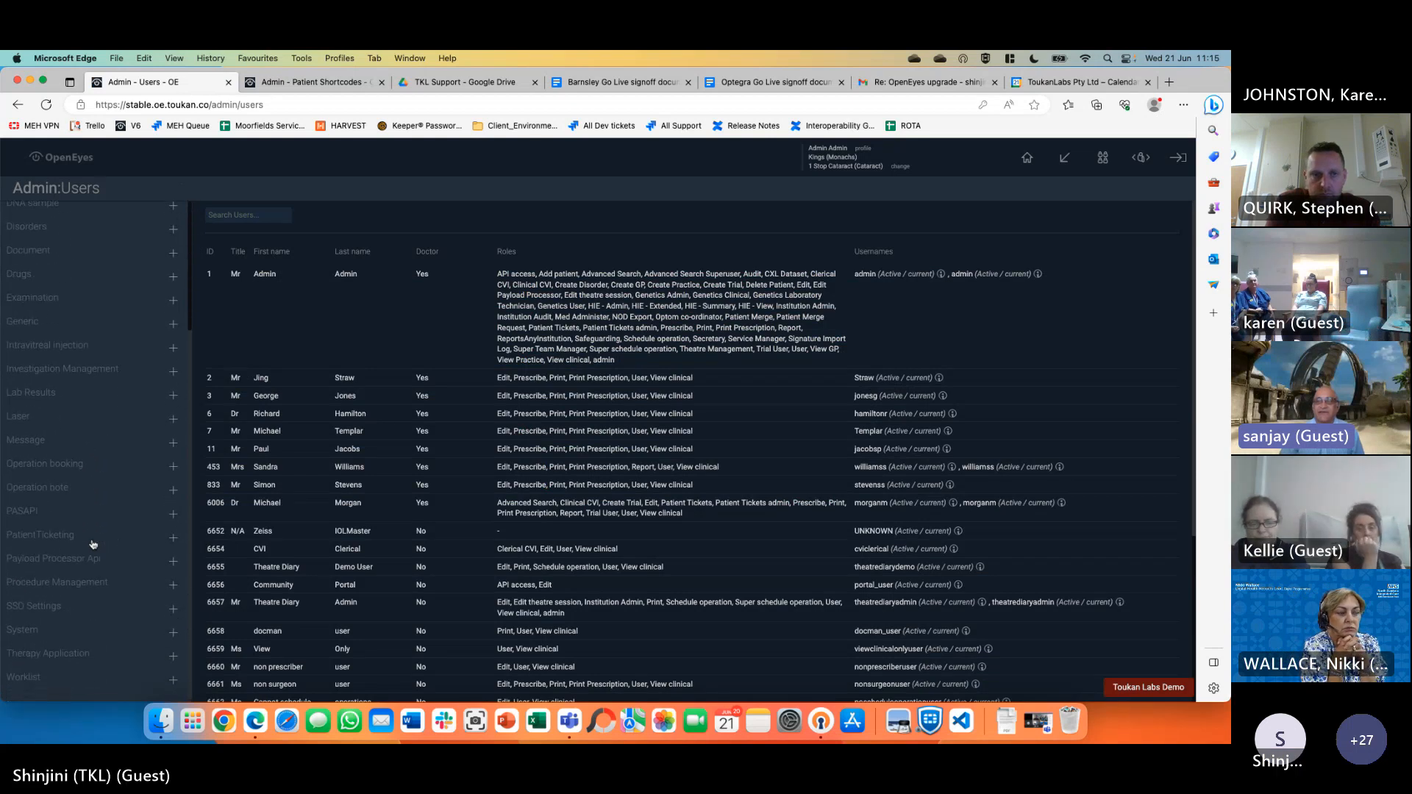
pyautogui.click(29, 664)
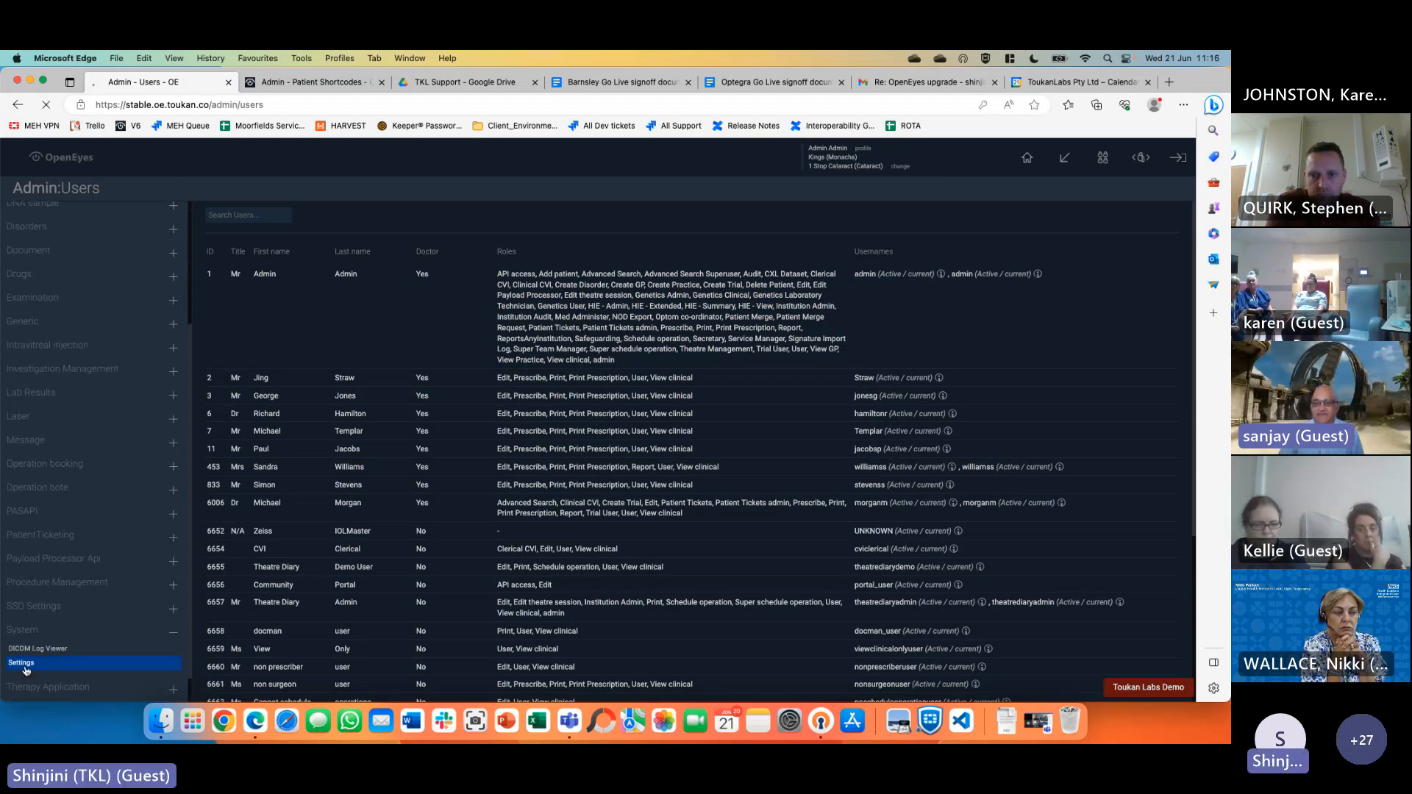
pyautogui.click(265, 272)
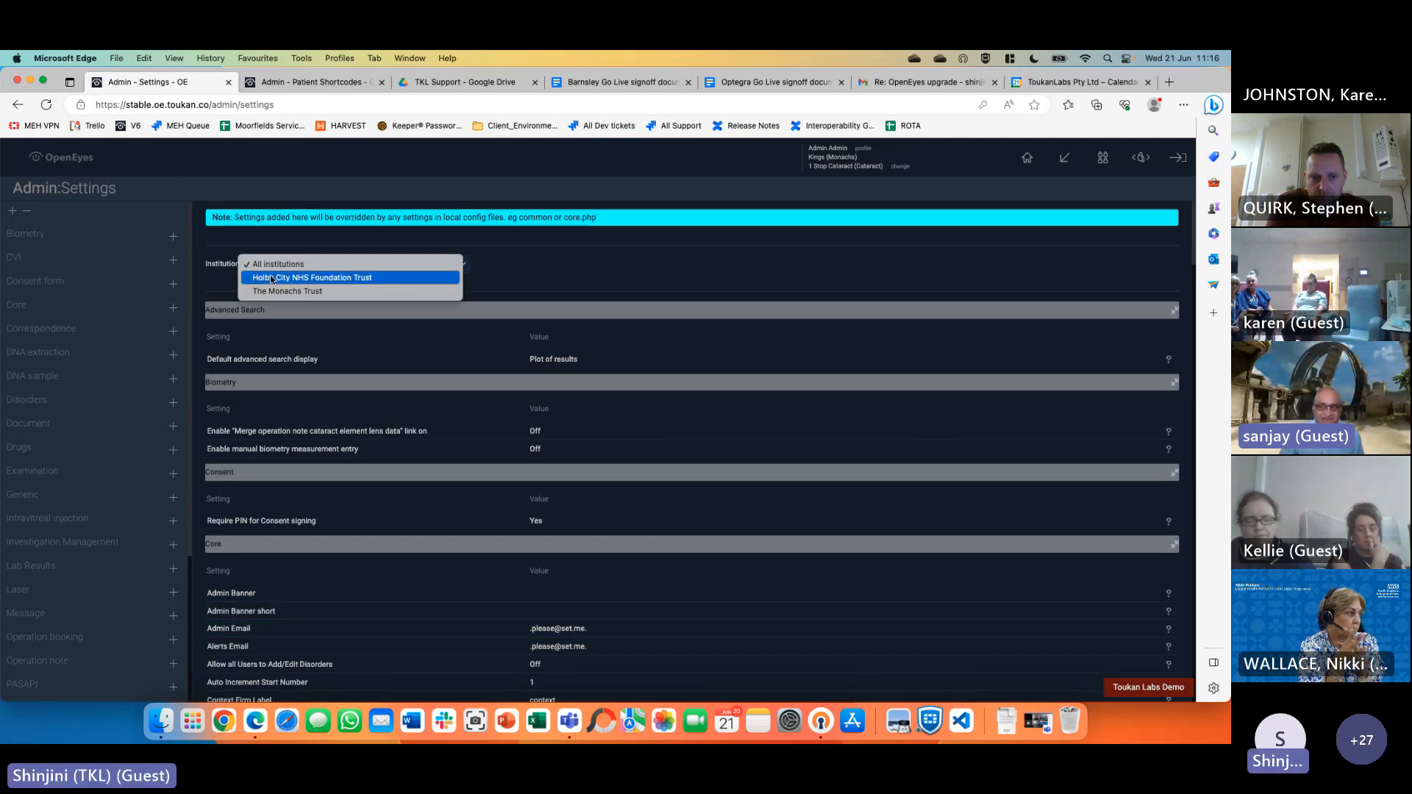
pyautogui.click(280, 291)
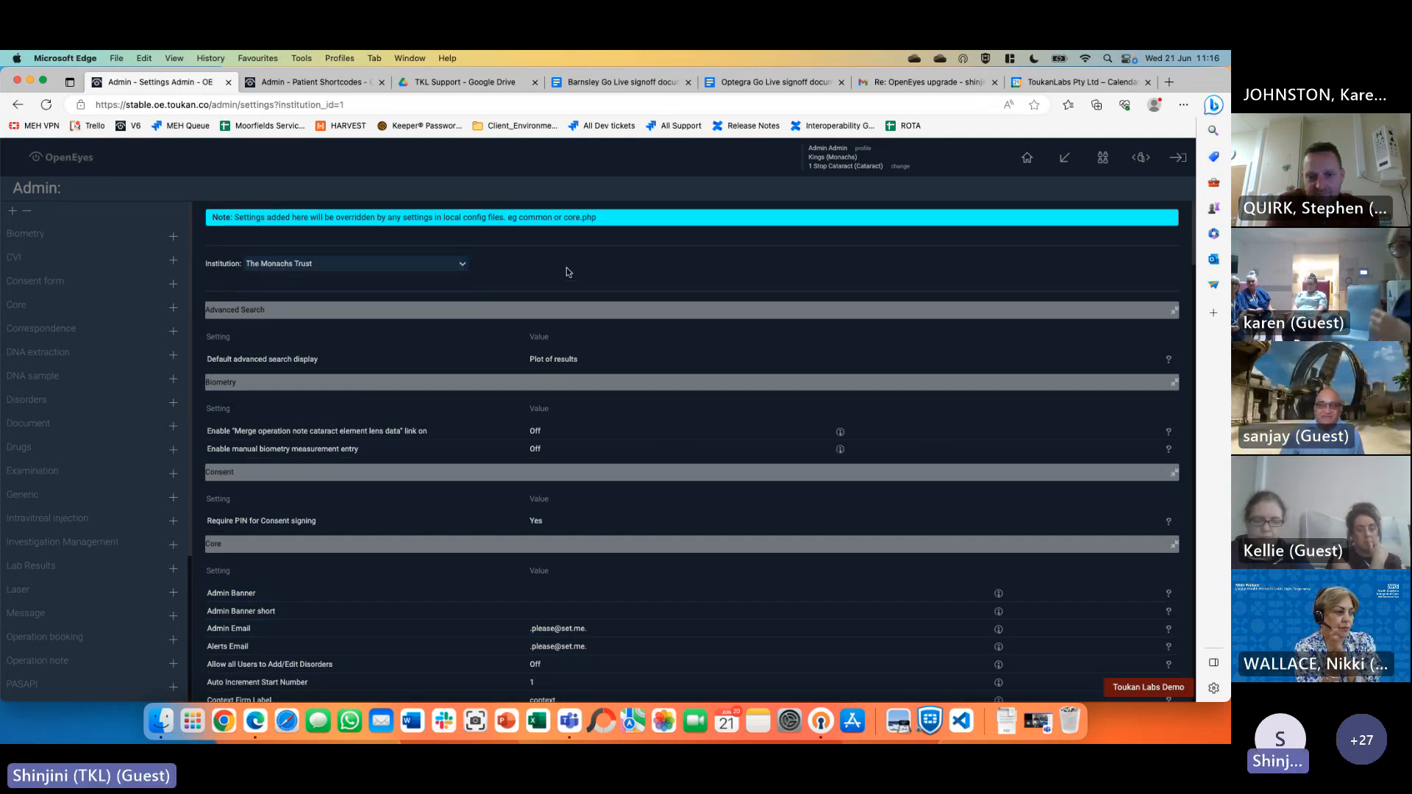
# Search the settings for 'draft', then go to the OpenEyes home page and switch to Teams
pyautogui.press('super+f')
pyautogui.write('draft')
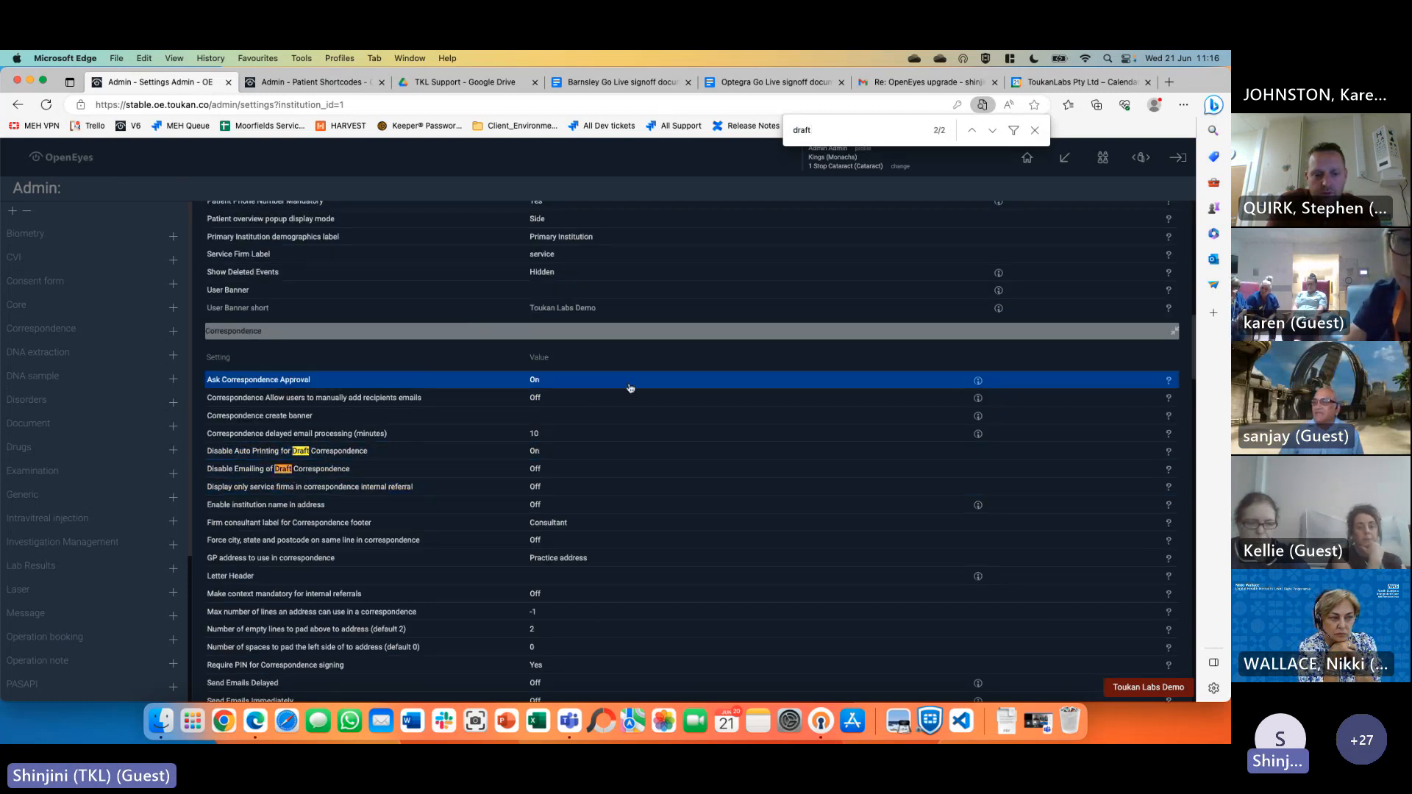
pyautogui.scroll(15, 536, 461)
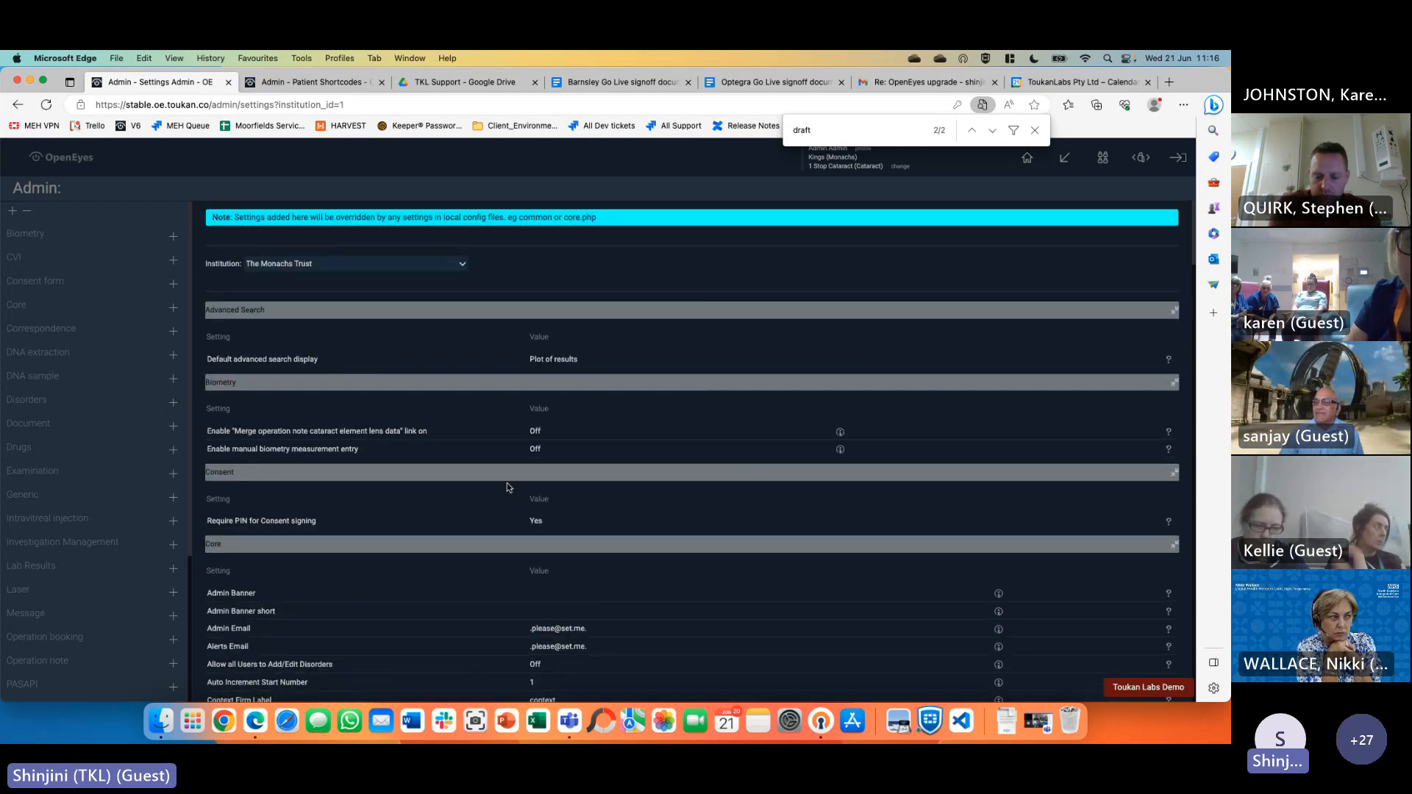
pyautogui.click(1033, 131)
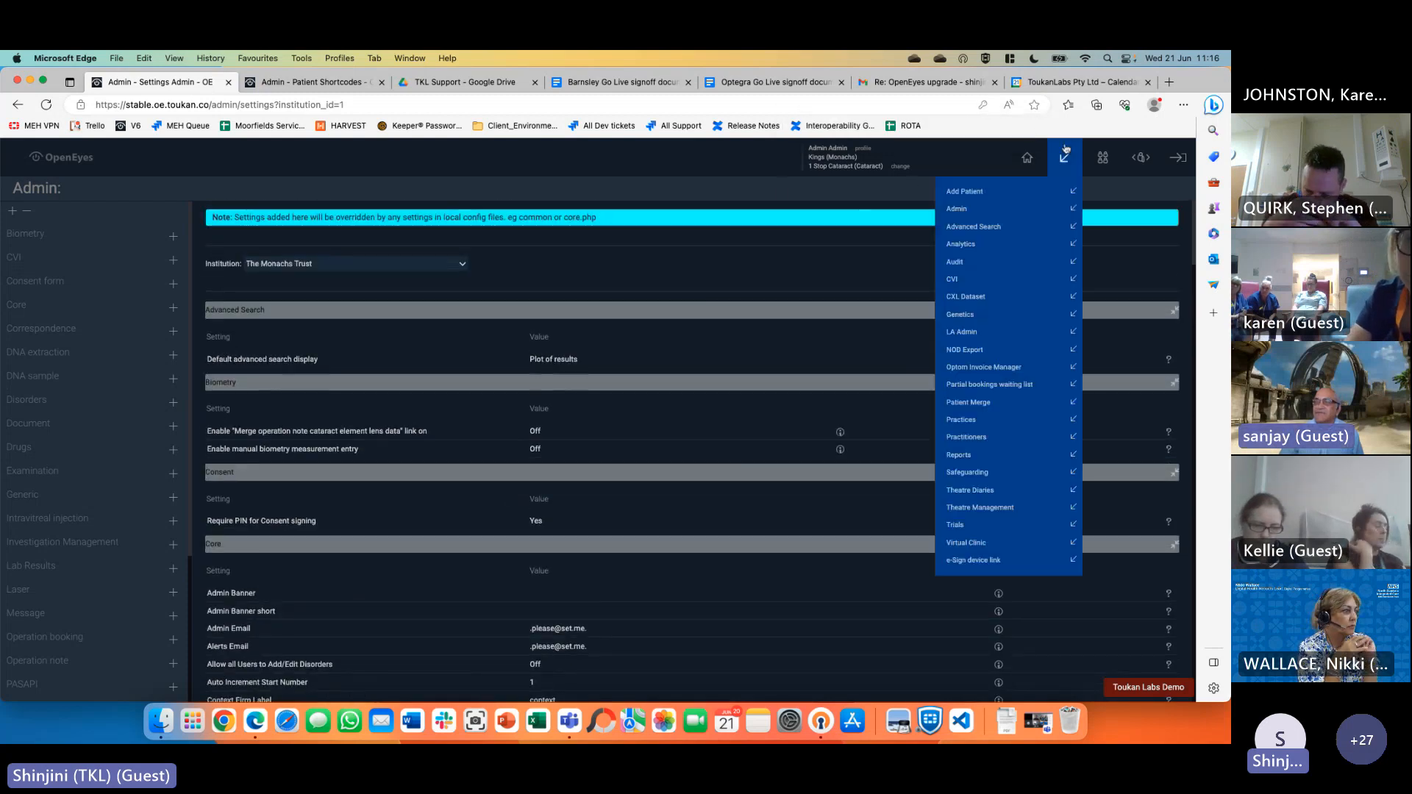
pyautogui.click(1028, 158)
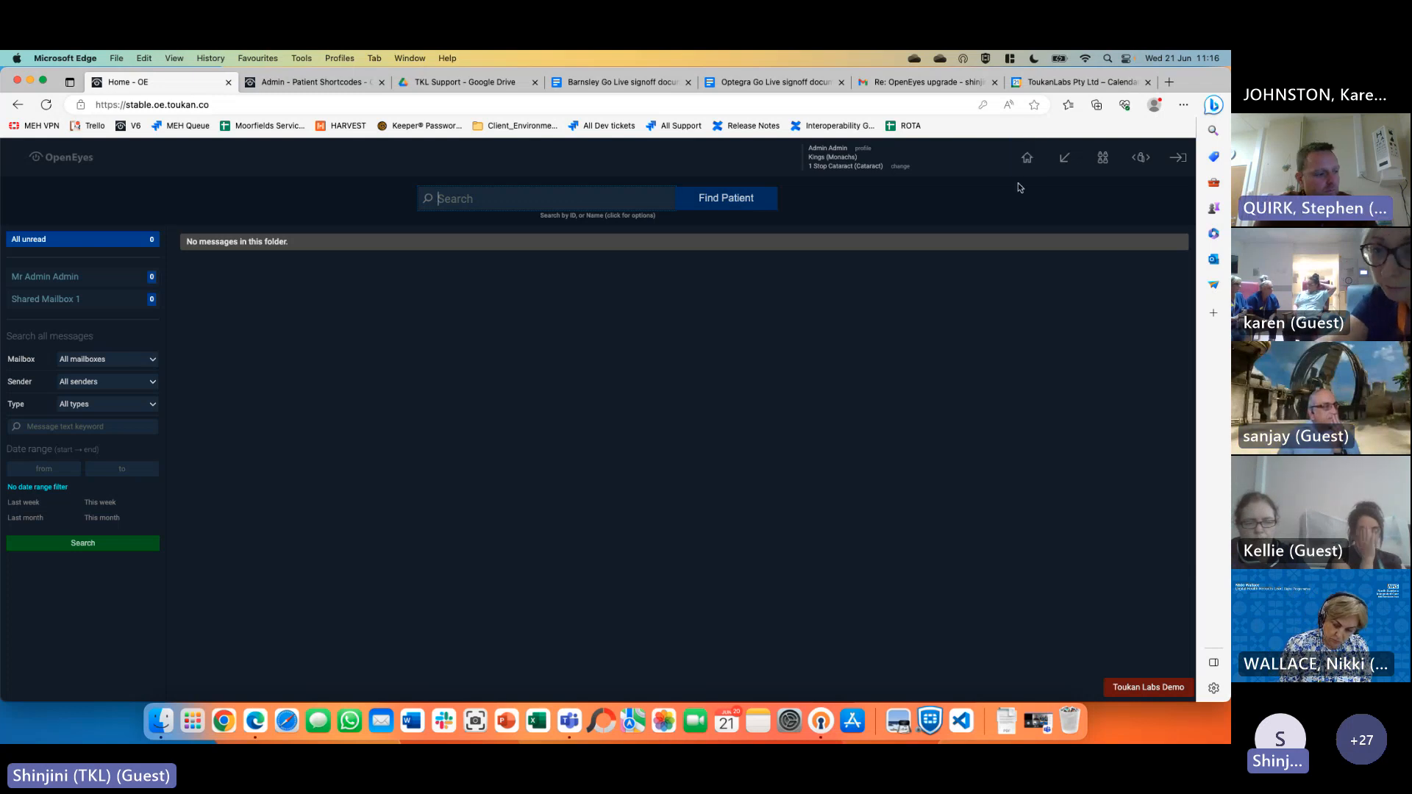
pyautogui.click(569, 721)
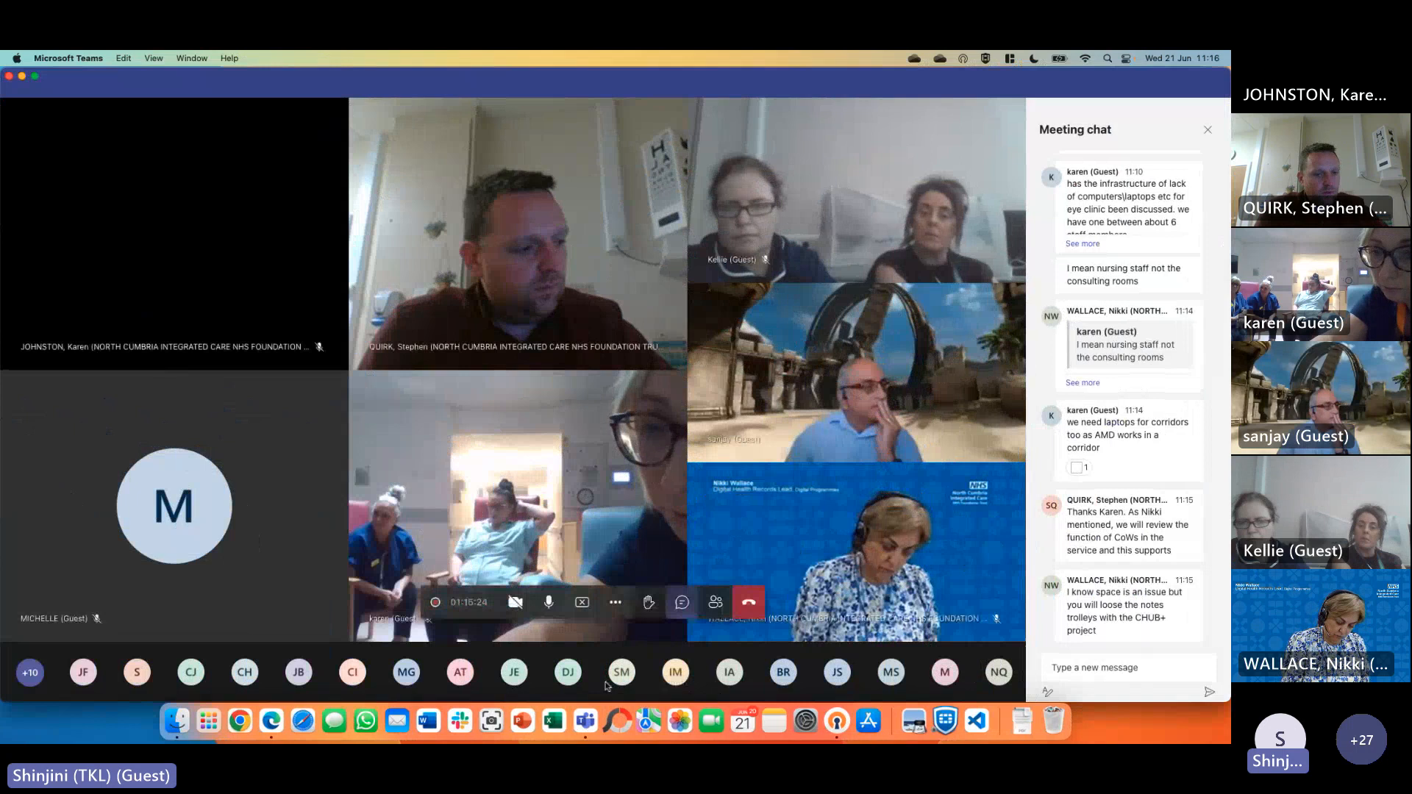
# Stop sharing the screen in the Teams call
pyautogui.click(582, 602)
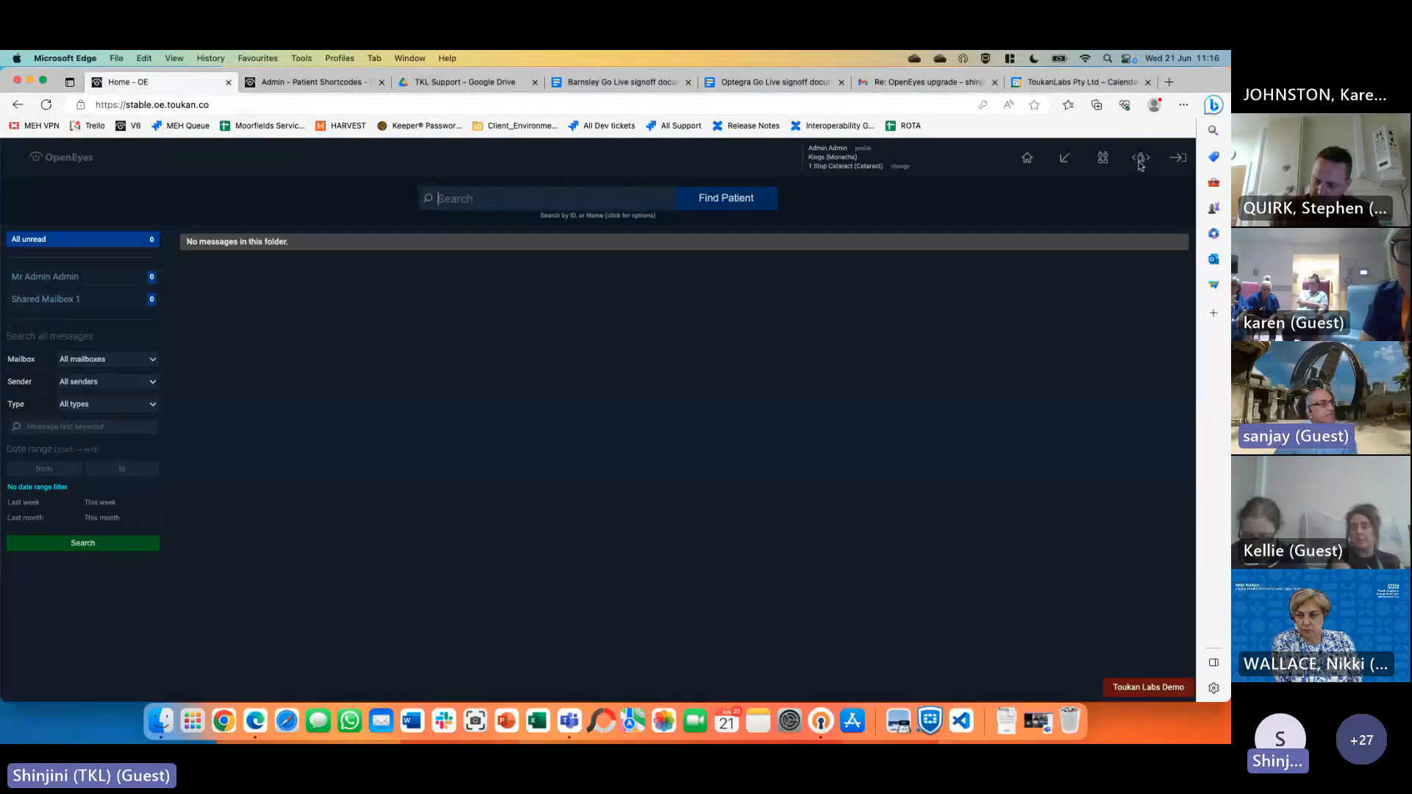
# Open the first hotlist patient's overview and group its event sidebar by Specialty
pyautogui.click(1141, 159)
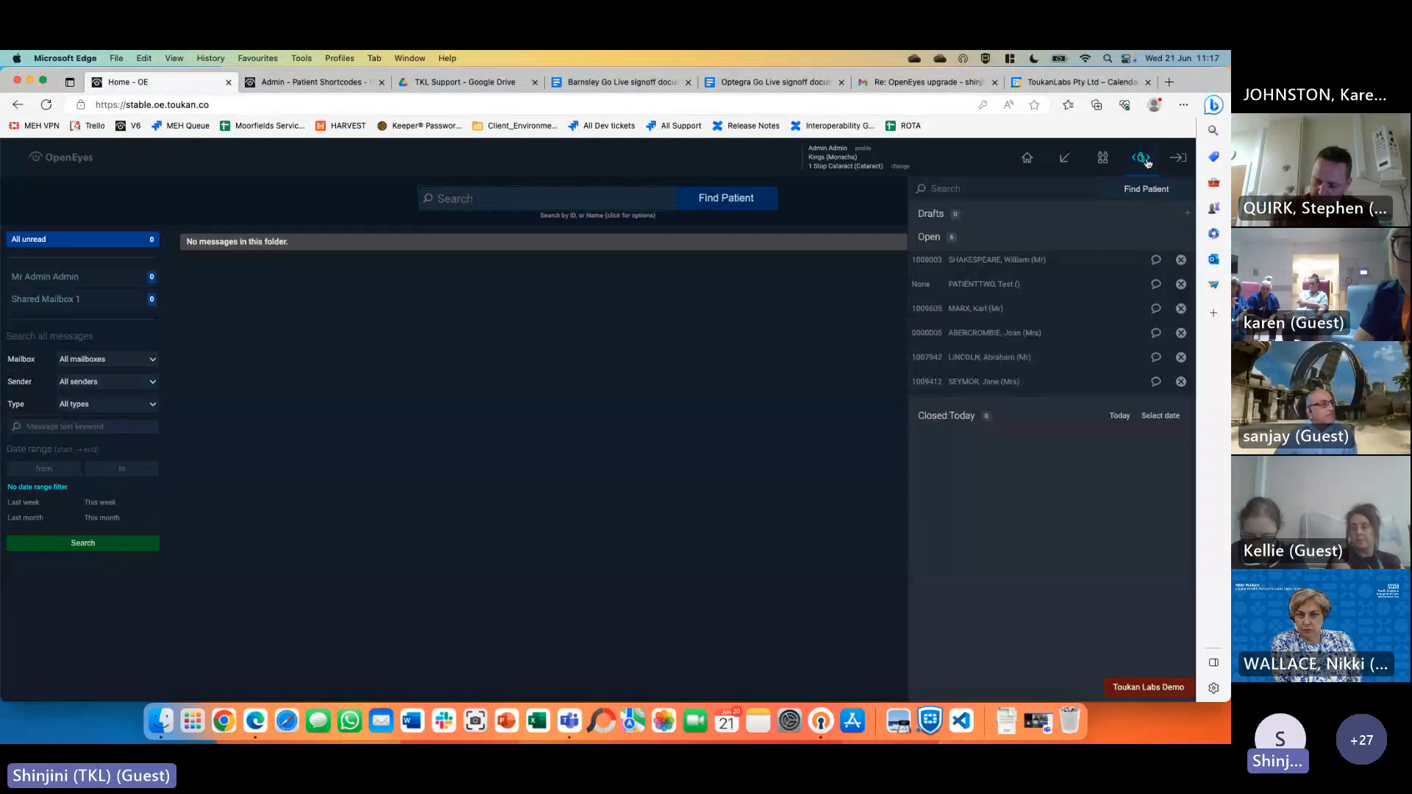
pyautogui.click(1074, 265)
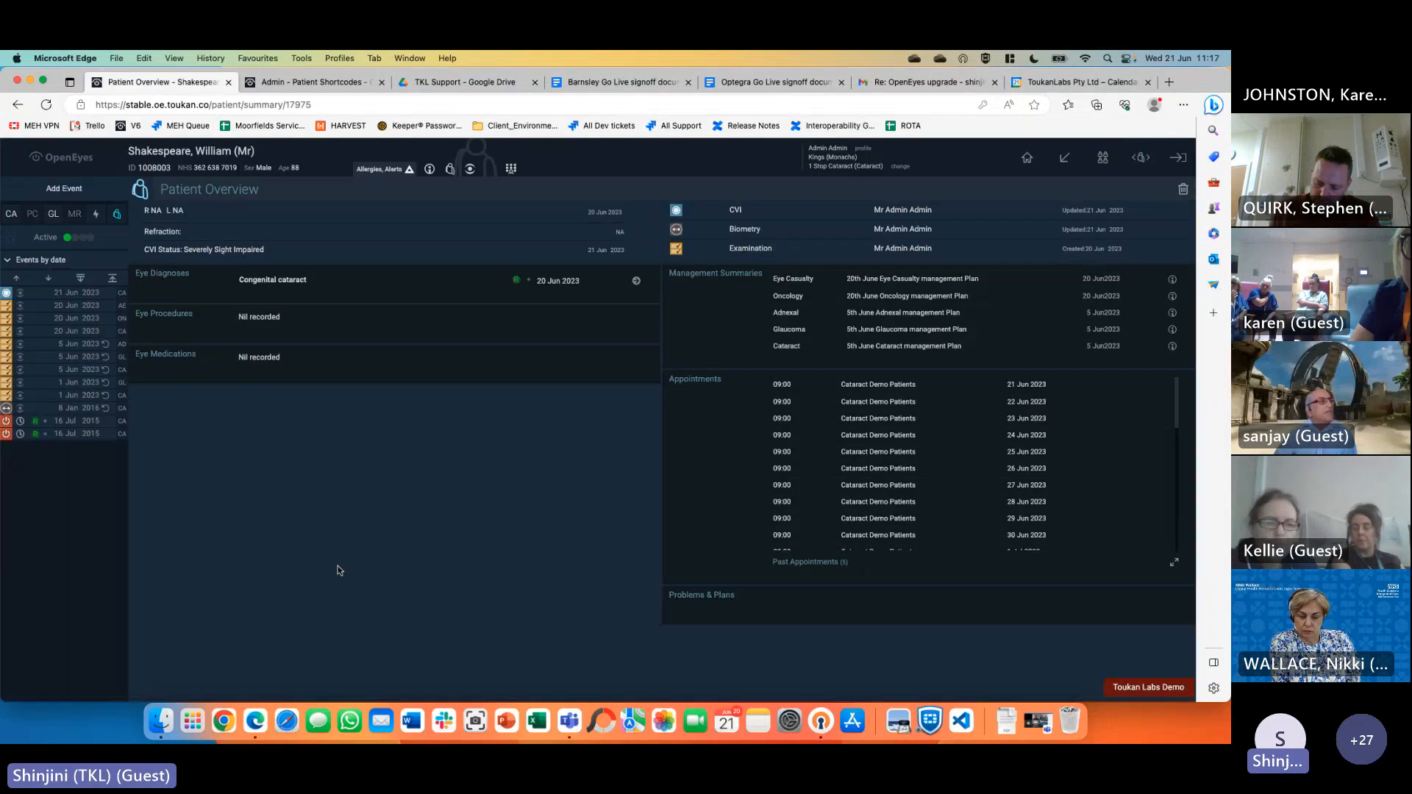
pyautogui.moveTo(22, 312)
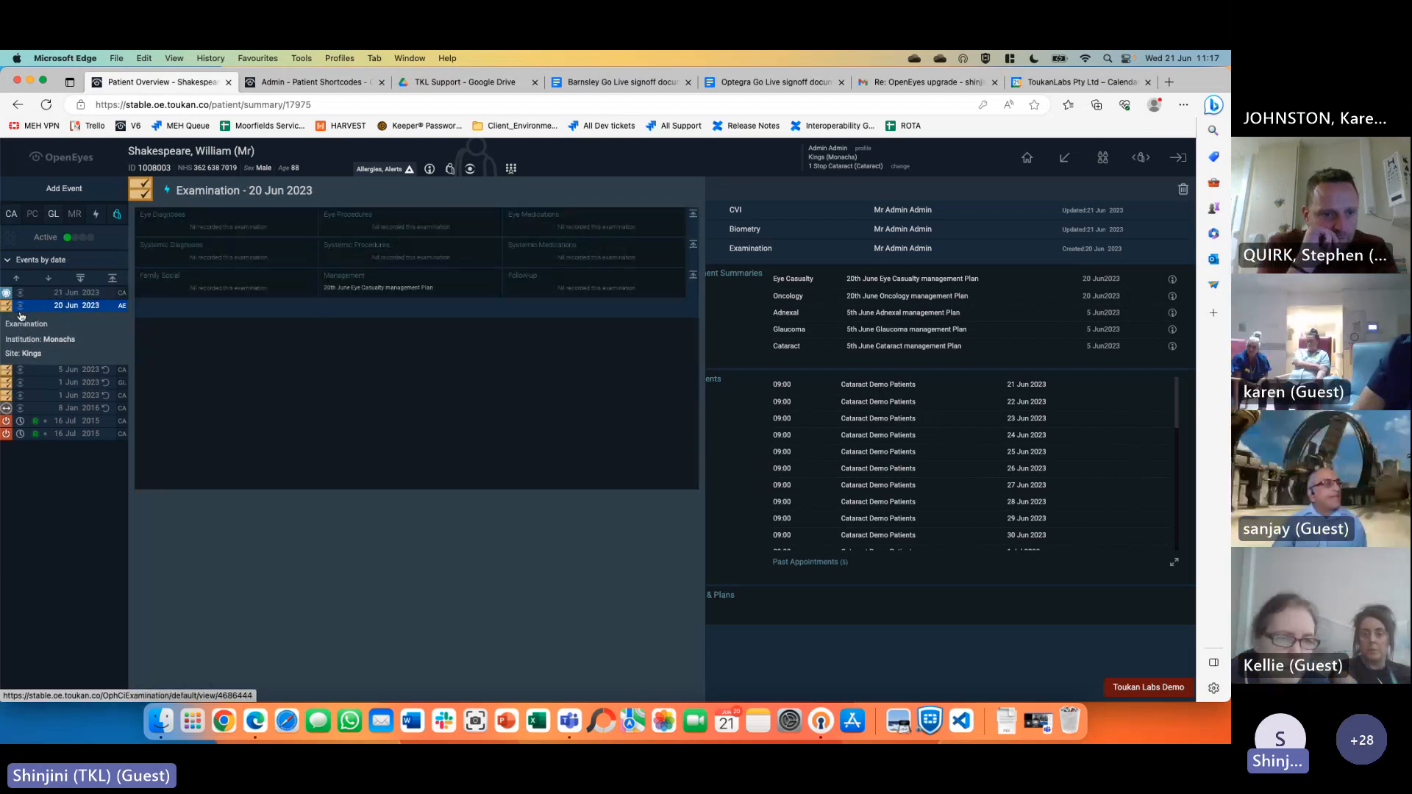
pyautogui.moveTo(22, 351)
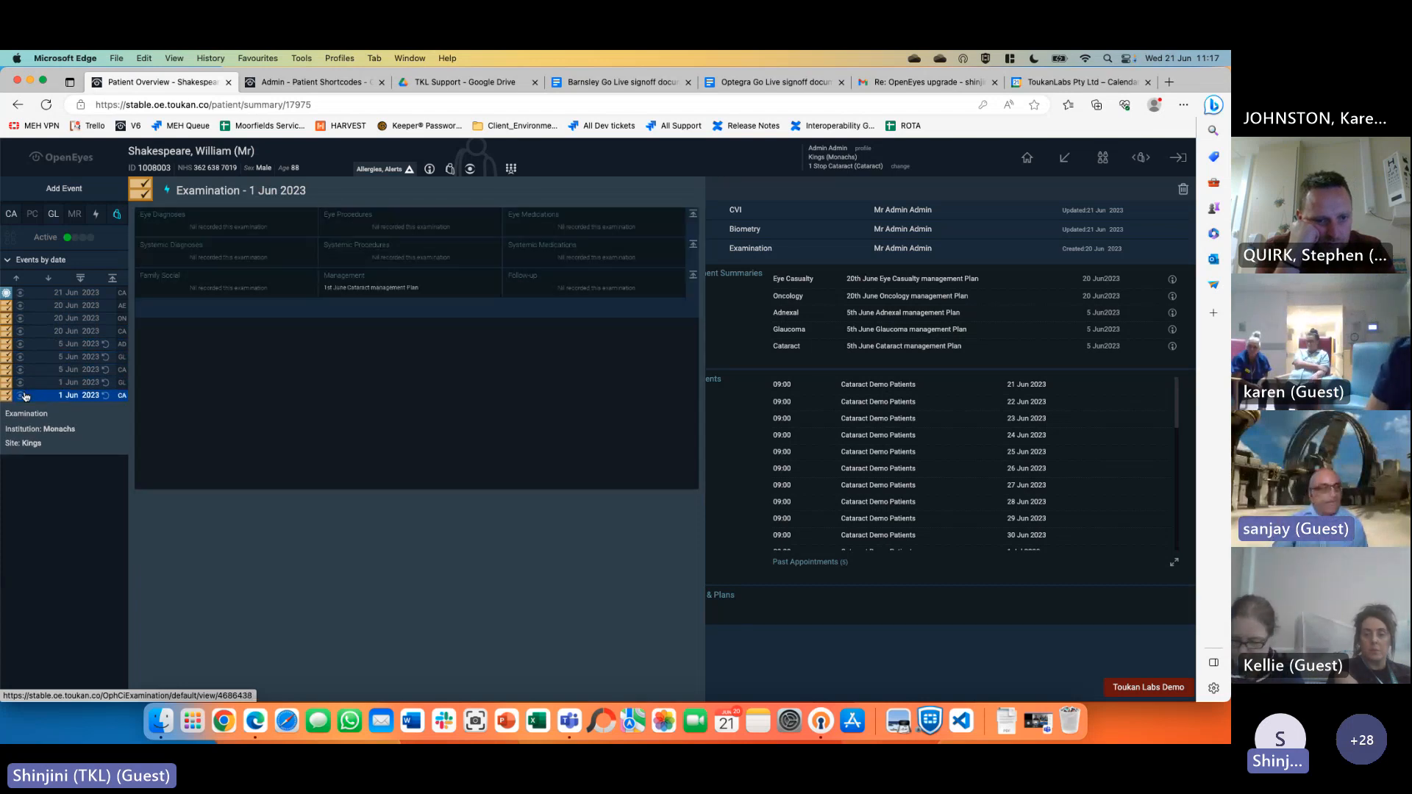
pyautogui.click(47, 262)
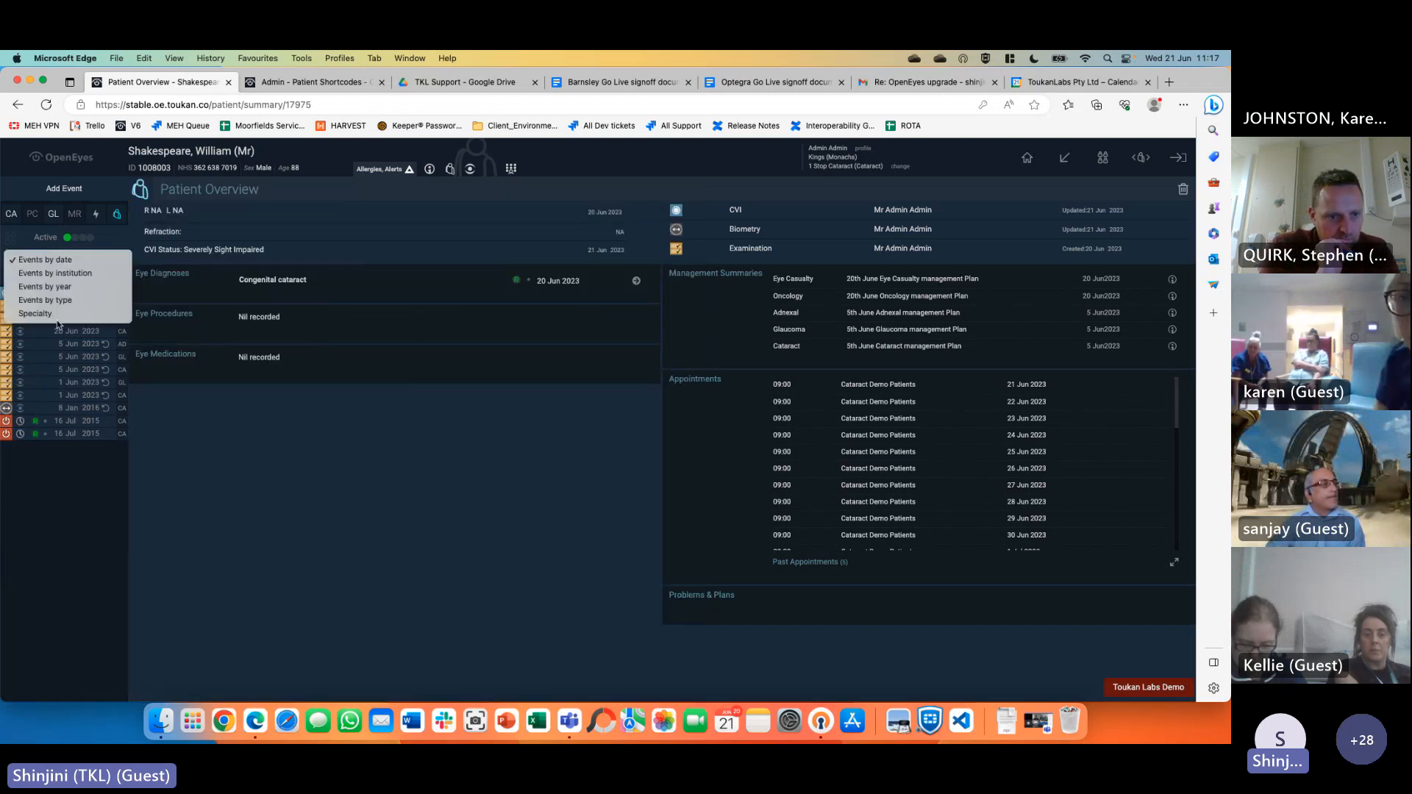
pyautogui.click(34, 313)
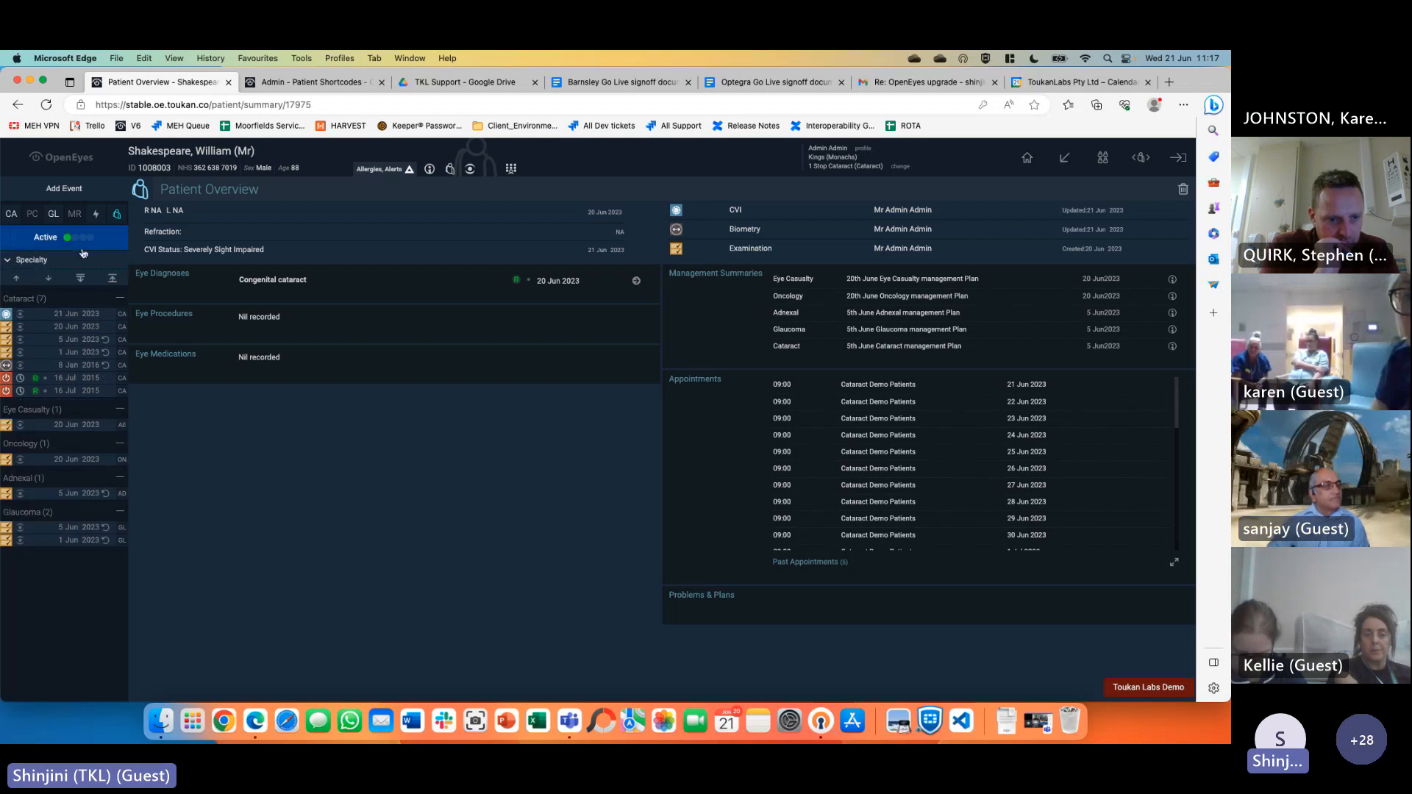
# Try grouping sidebar events by type and Specialty, then return to grouping by date
pyautogui.click(44, 259)
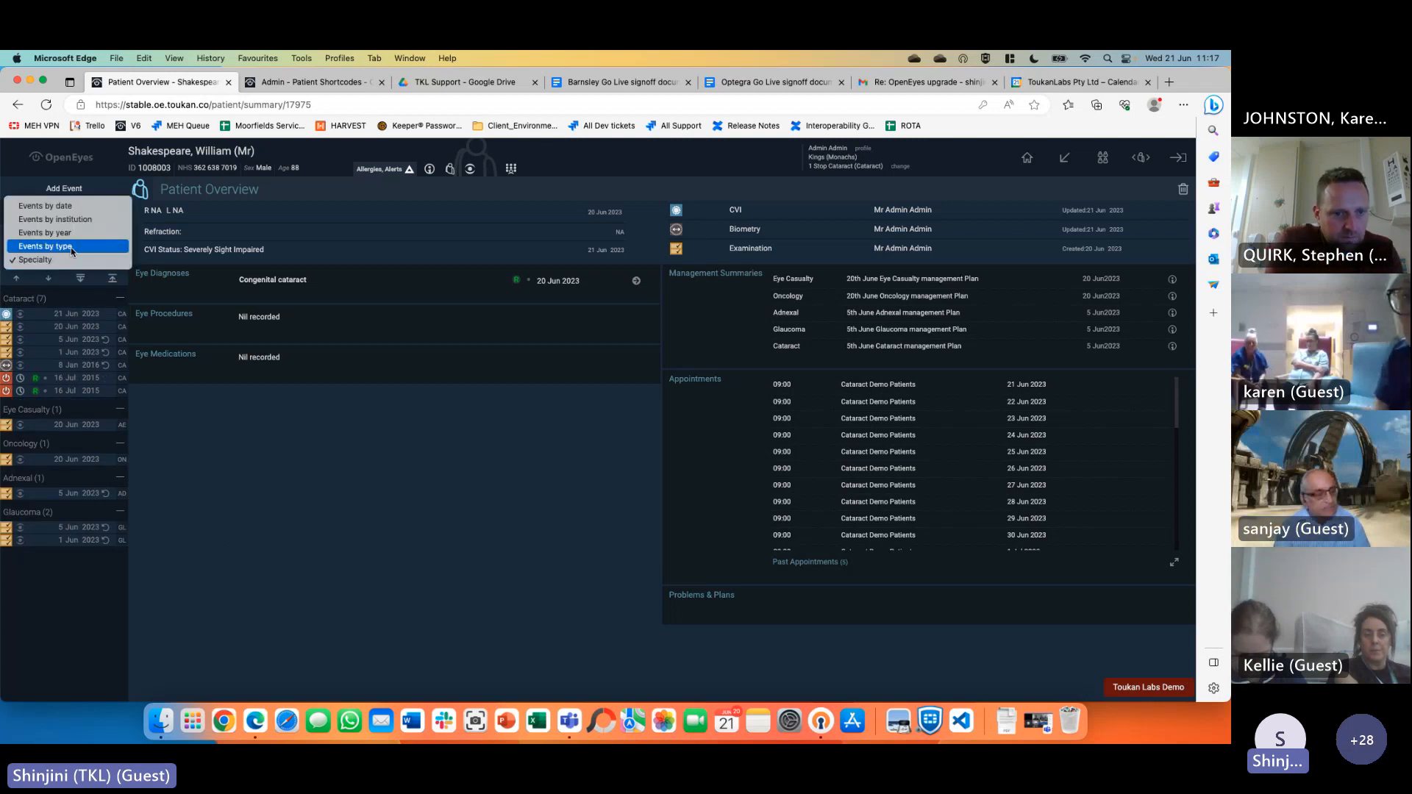
pyautogui.click(70, 247)
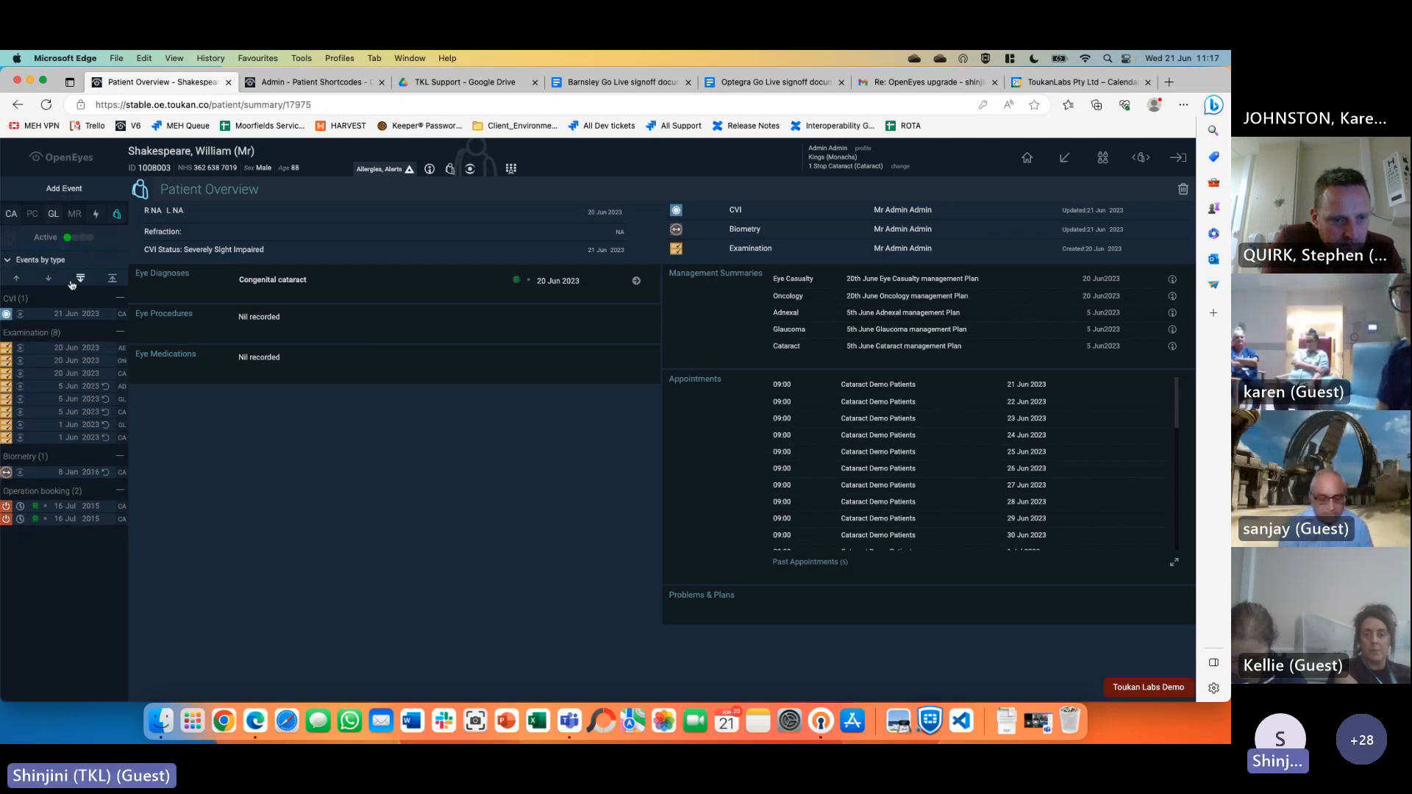
pyautogui.click(20, 260)
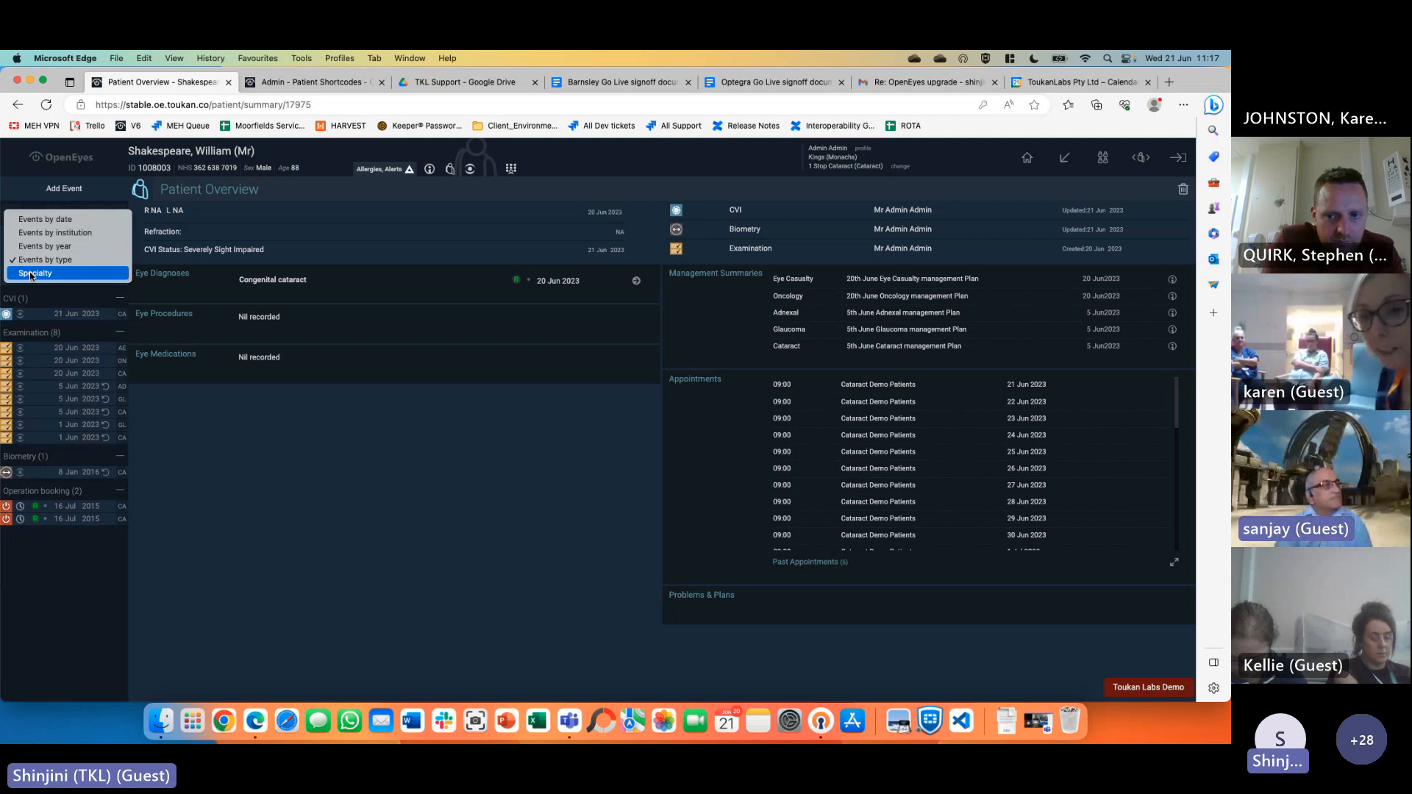
pyautogui.click(31, 274)
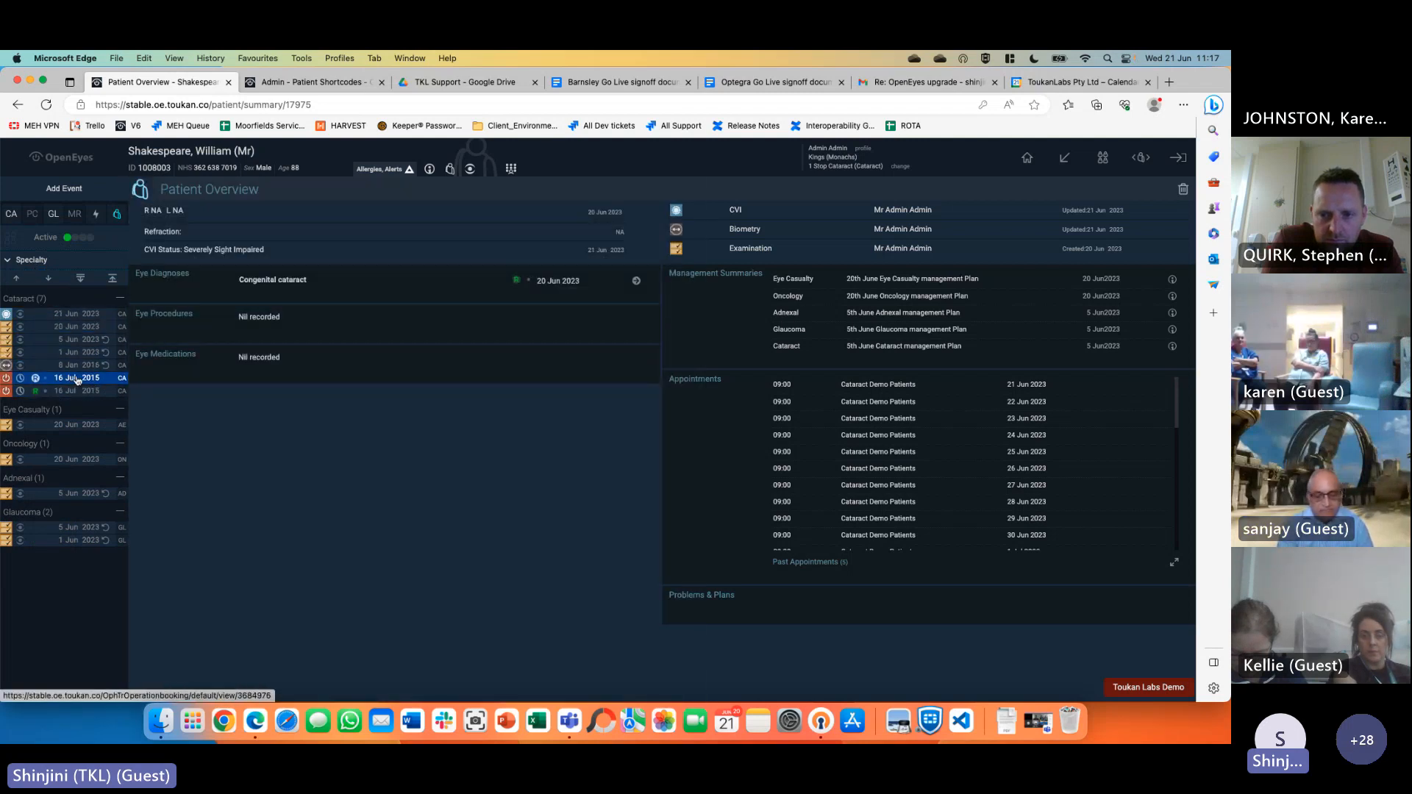
pyautogui.click(31, 259)
pyautogui.click(72, 207)
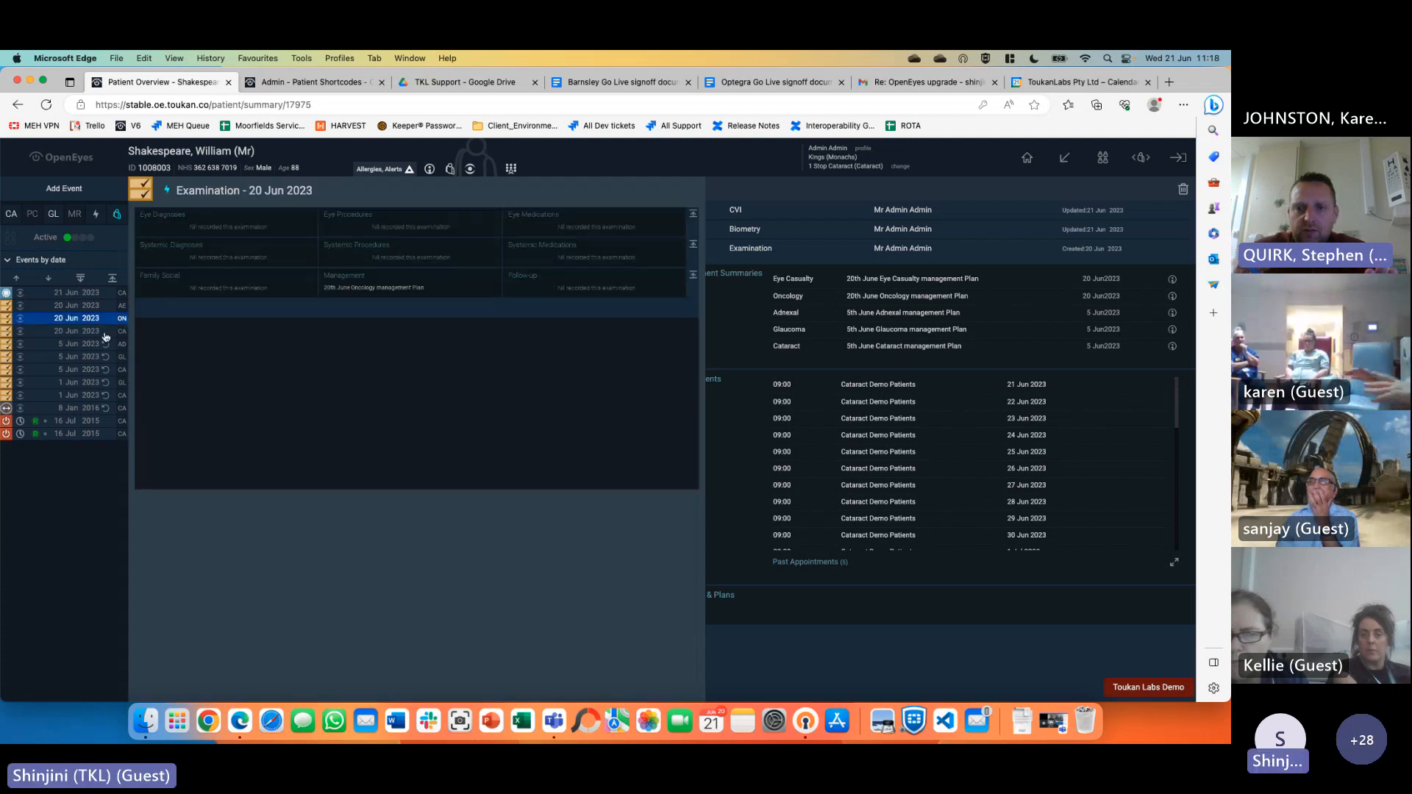
# Open the 20 Jun 2023 Eye Casualty and Oncology examinations in new tabs
pyautogui.rightClick(80, 309)
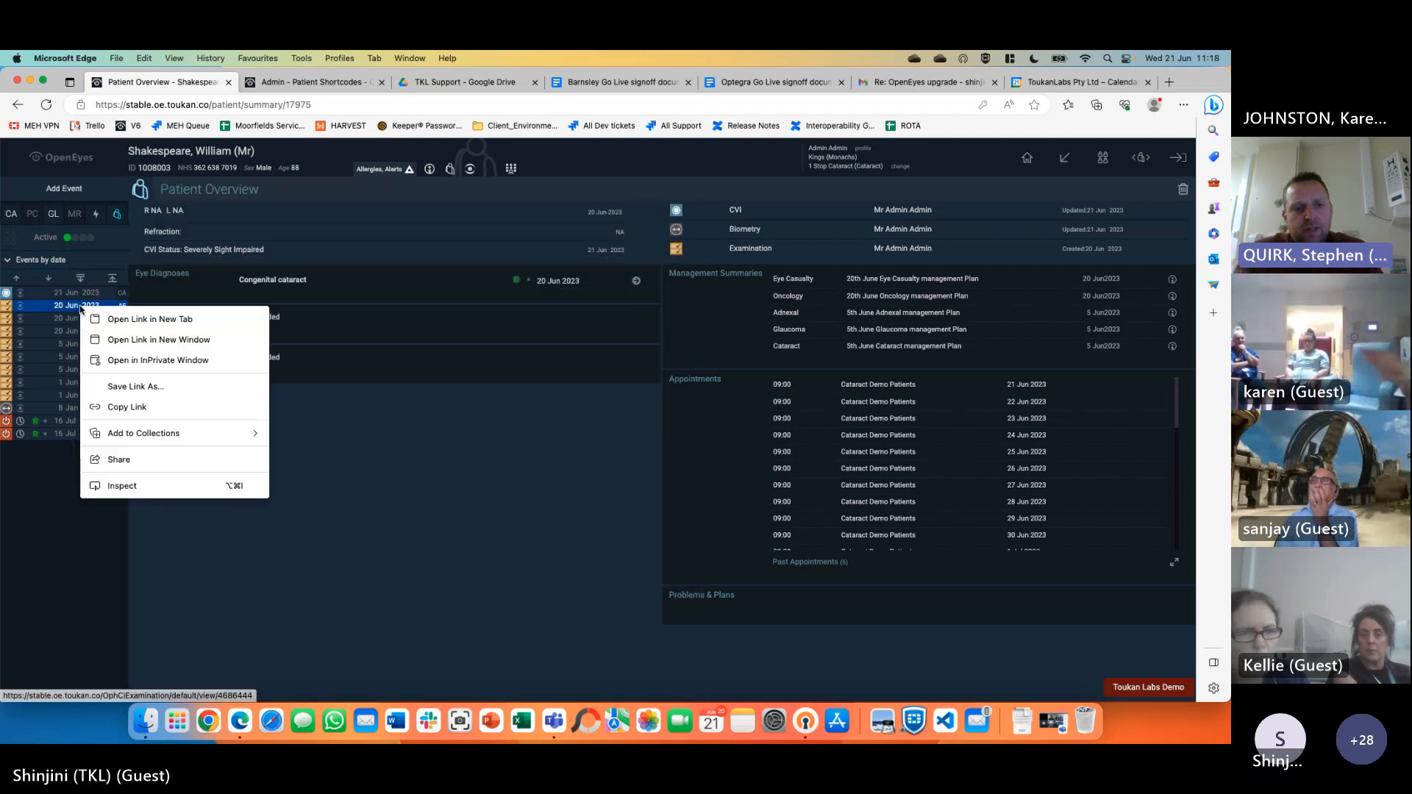
pyautogui.click(135, 319)
pyautogui.rightClick(86, 323)
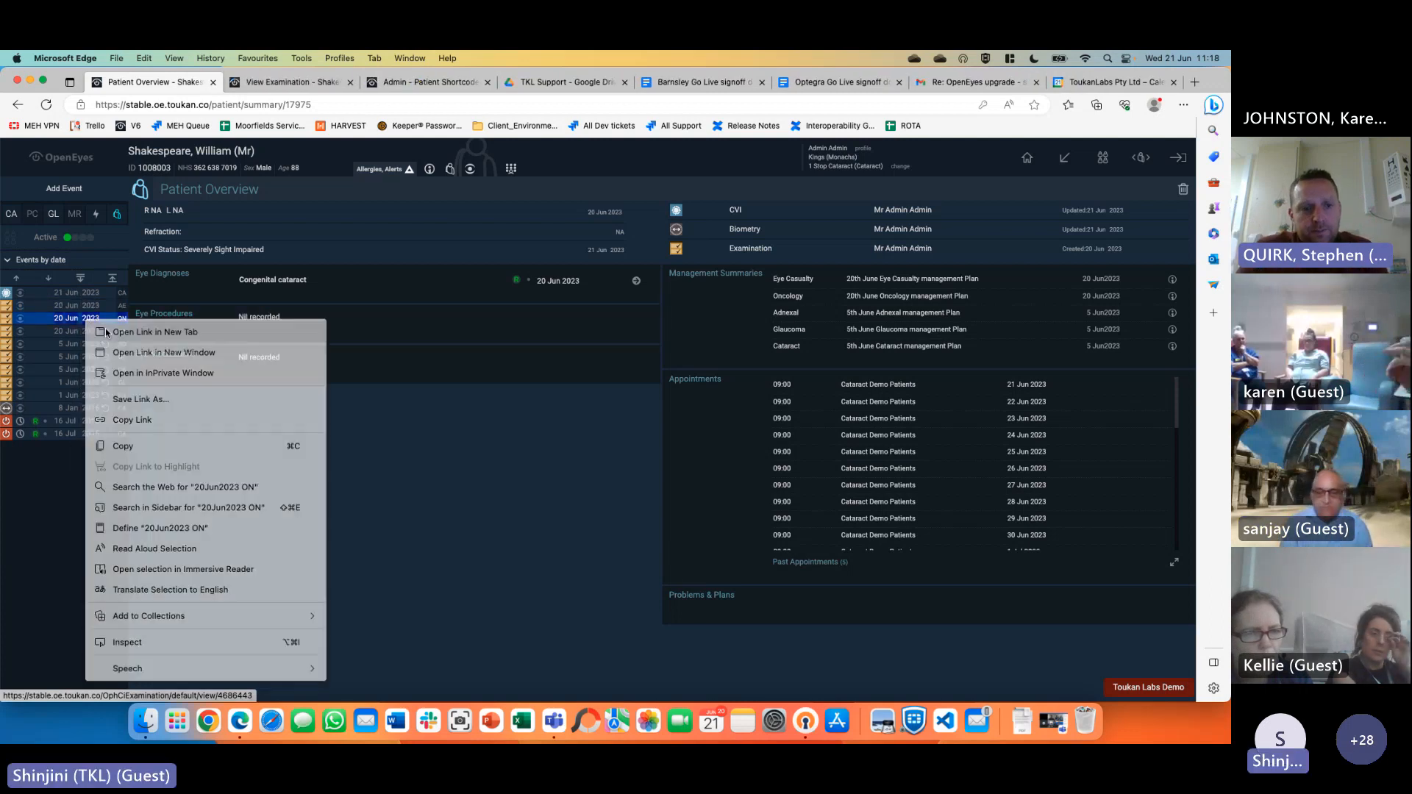
pyautogui.click(103, 331)
# Switch back and forth between the Eye Casualty and Oncology examination tabs
pyautogui.click(260, 87)
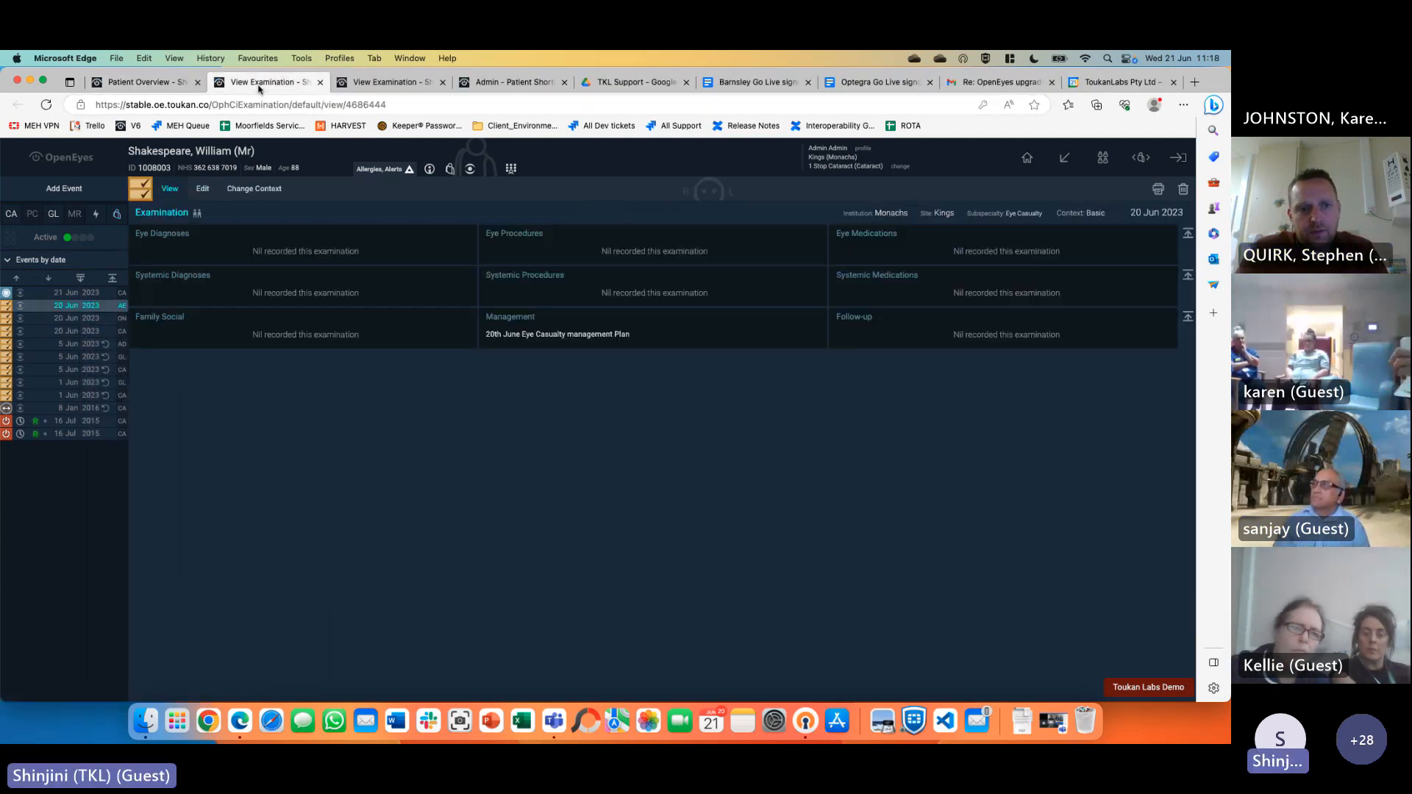
pyautogui.click(364, 86)
pyautogui.click(304, 86)
pyautogui.click(358, 86)
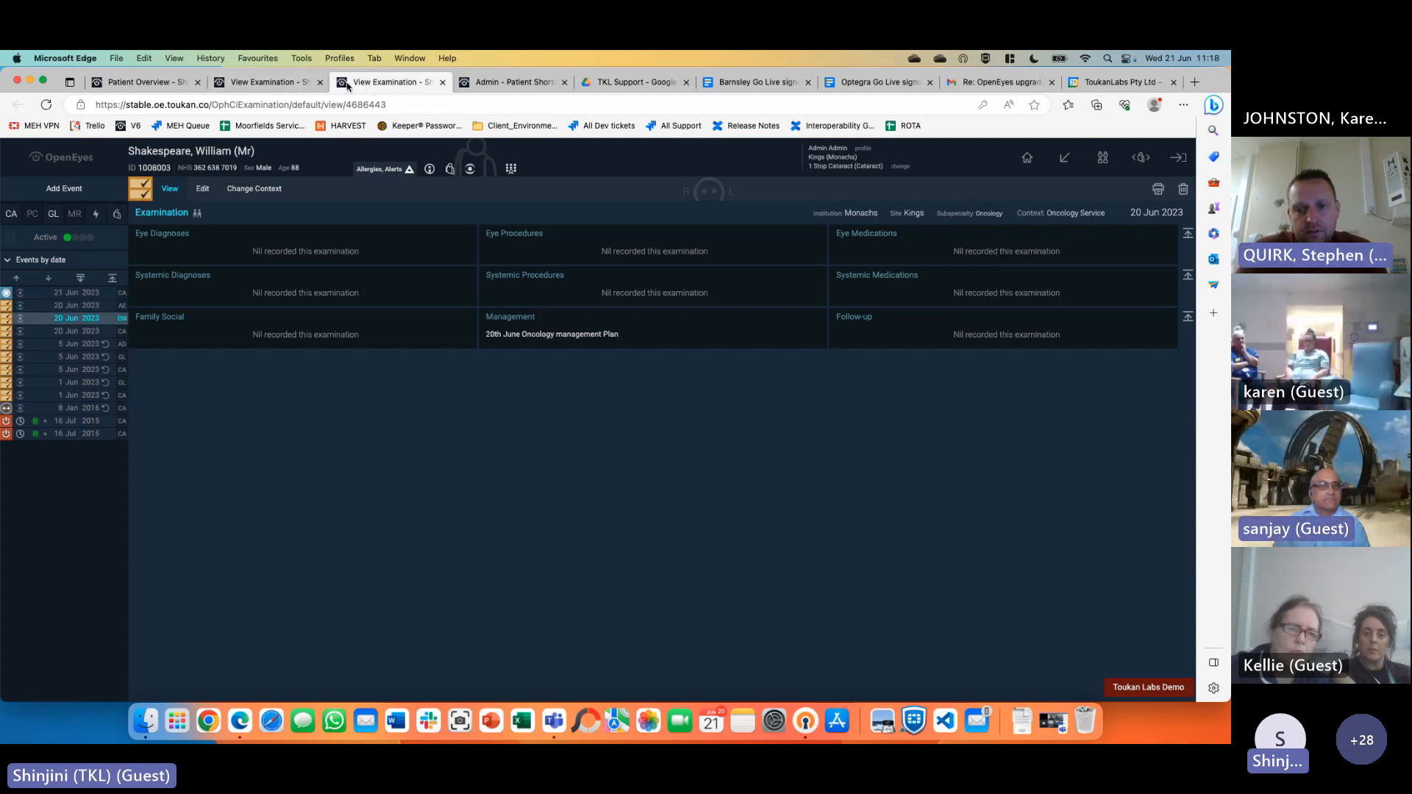
pyautogui.click(278, 86)
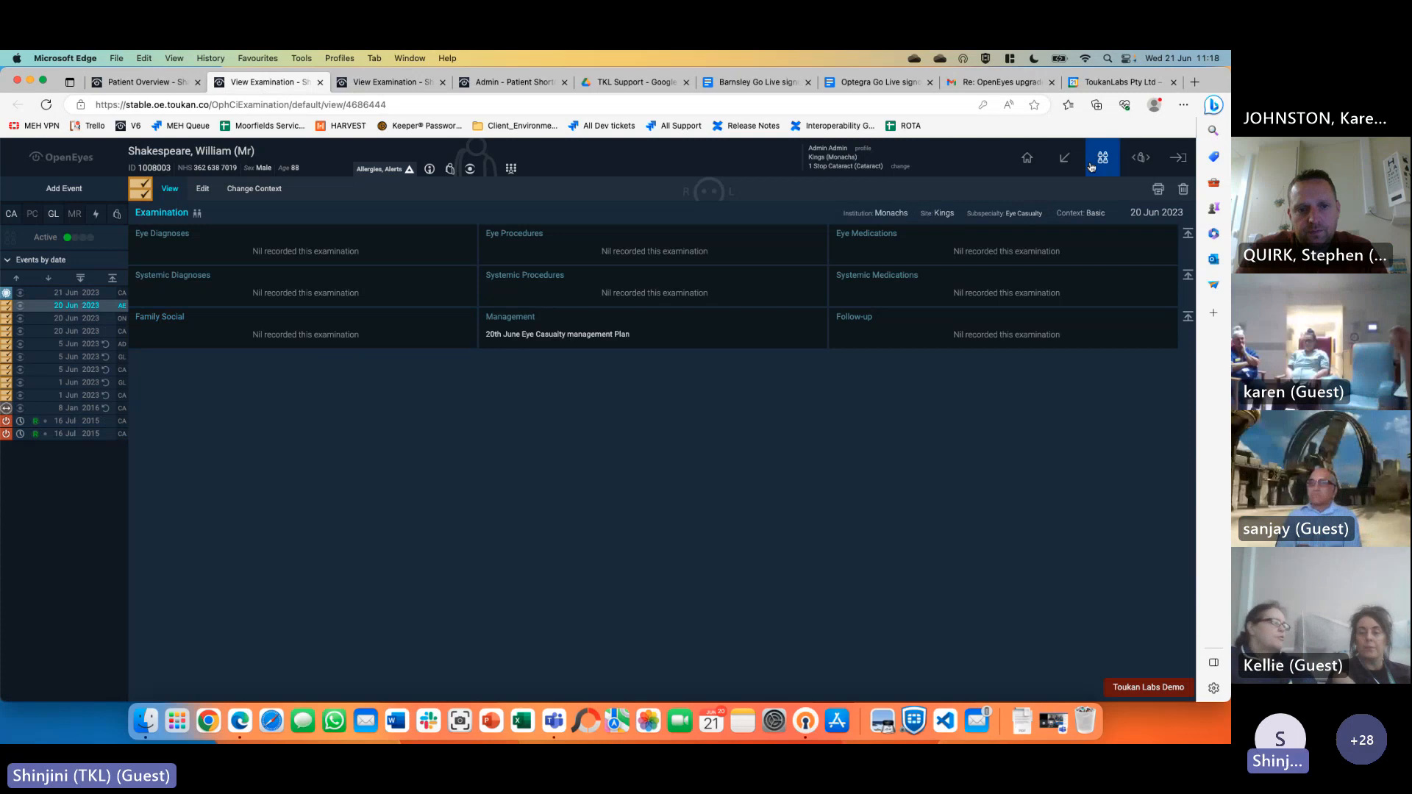
pyautogui.click(1065, 160)
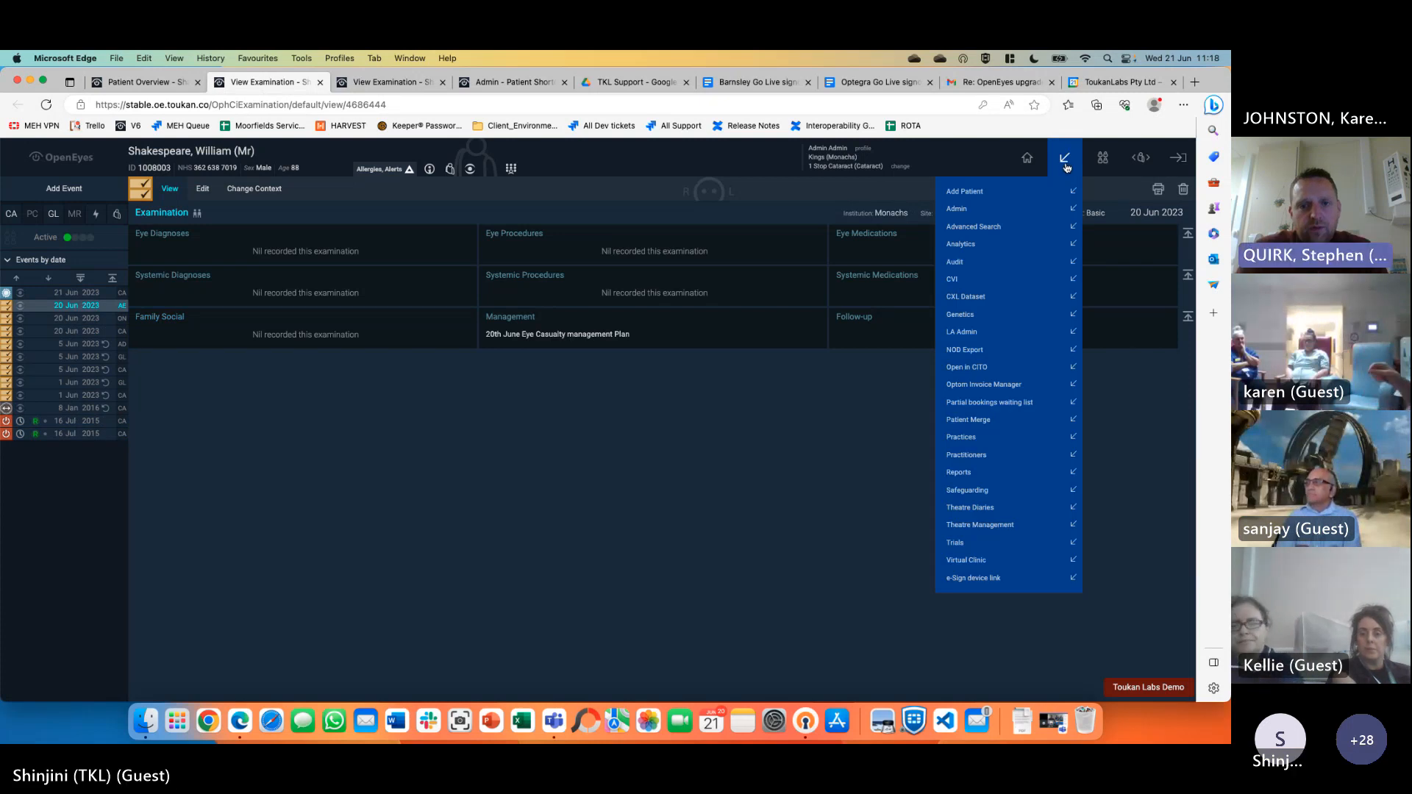